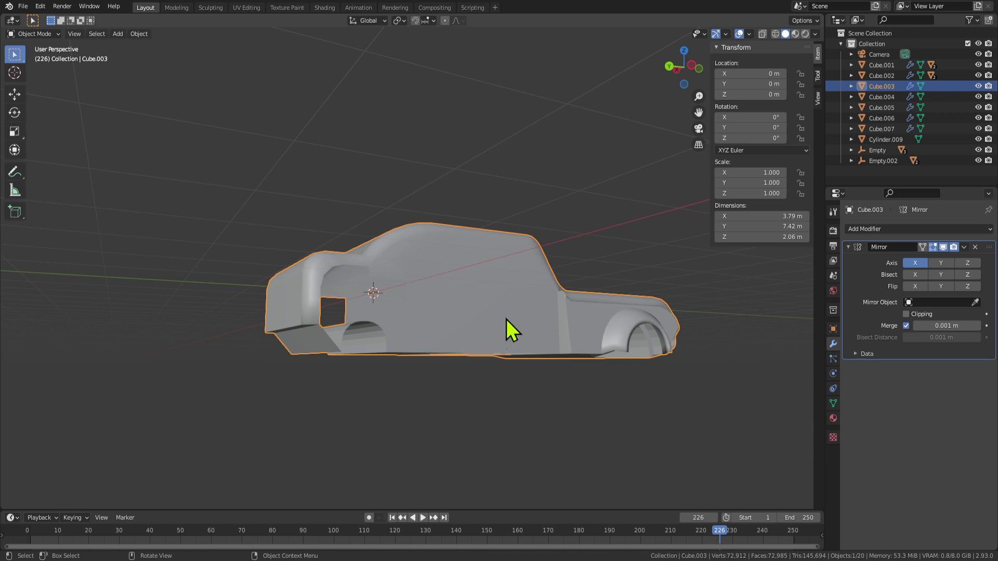
Examine the car body from the side and front, then its rear wheel arch up close.
middle_drag(509, 327, 545, 369)
scroll(481, 340, up, 3)
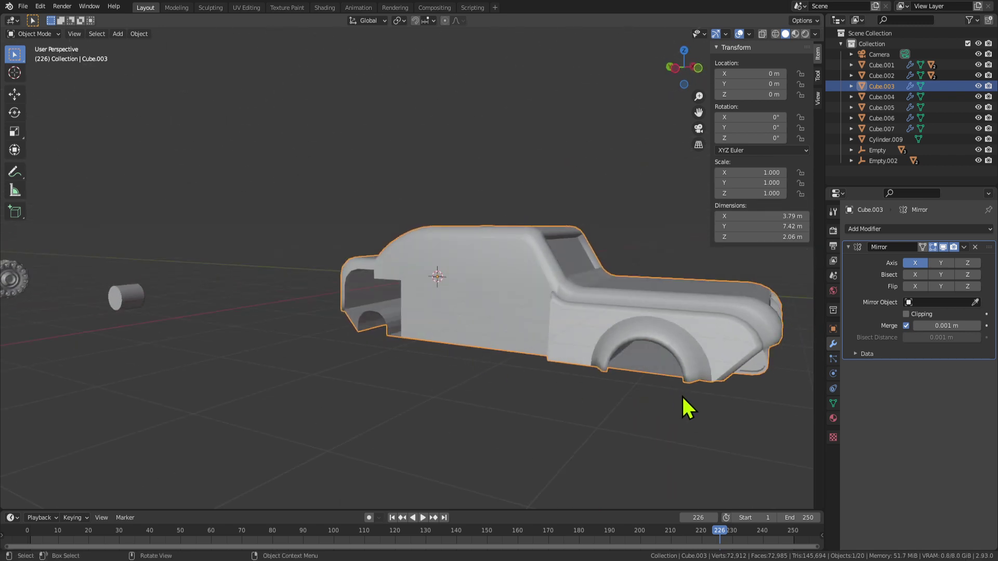
middle_drag(683, 399, 559, 374)
scroll(598, 377, up, 3)
middle_drag(635, 379, 519, 352)
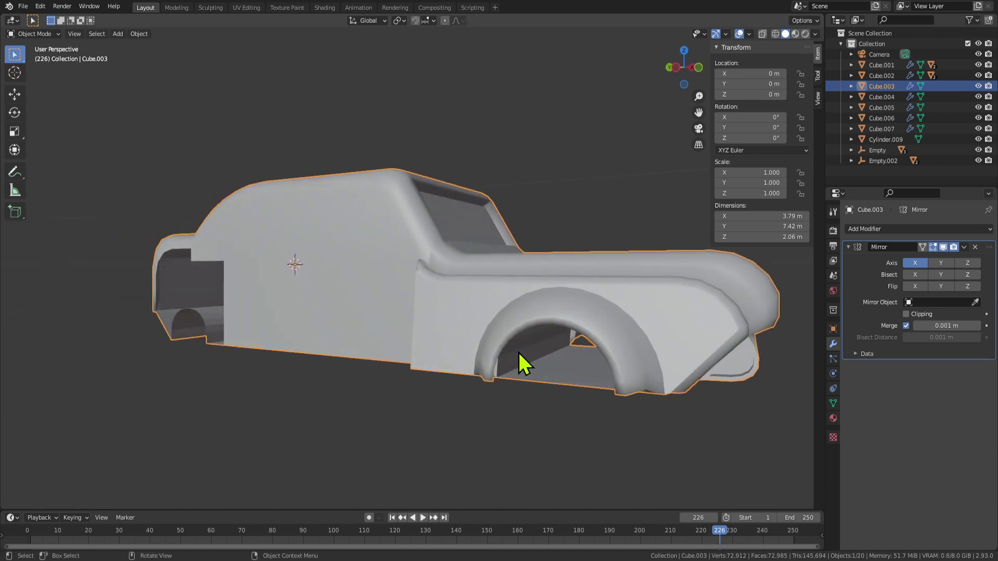
middle_drag(621, 335, 570, 339)
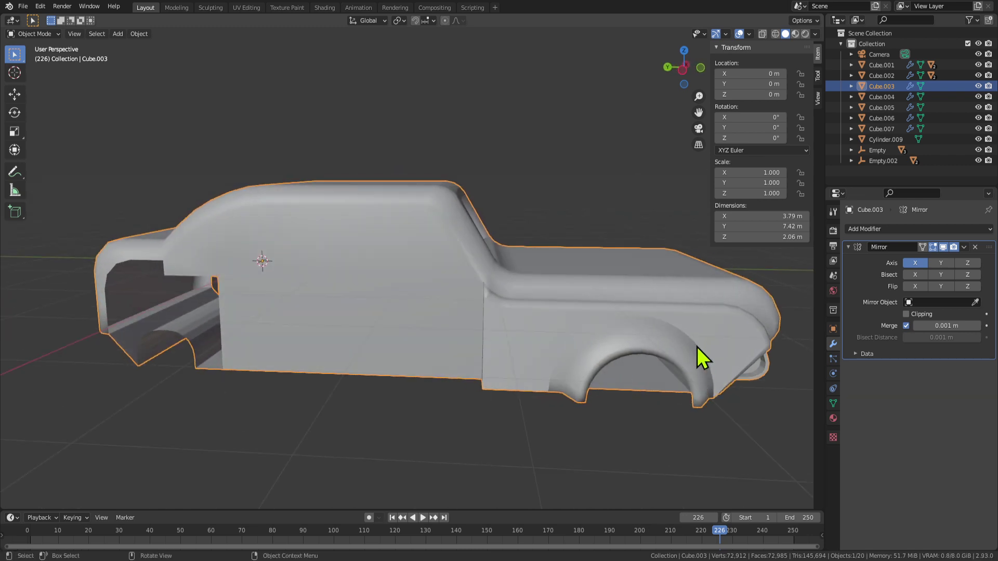
middle_drag(697, 347, 586, 335)
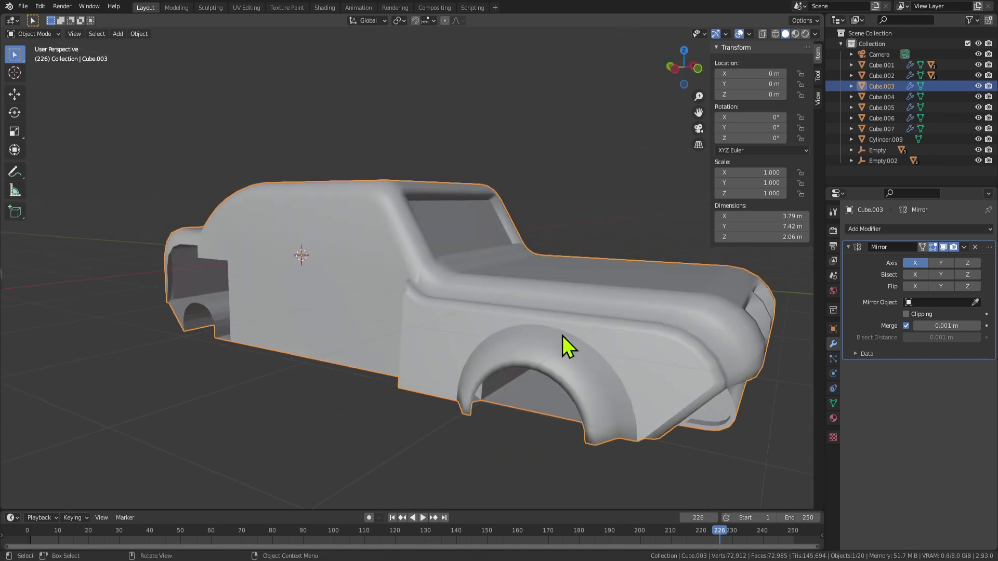
middle_drag(444, 350, 597, 339)
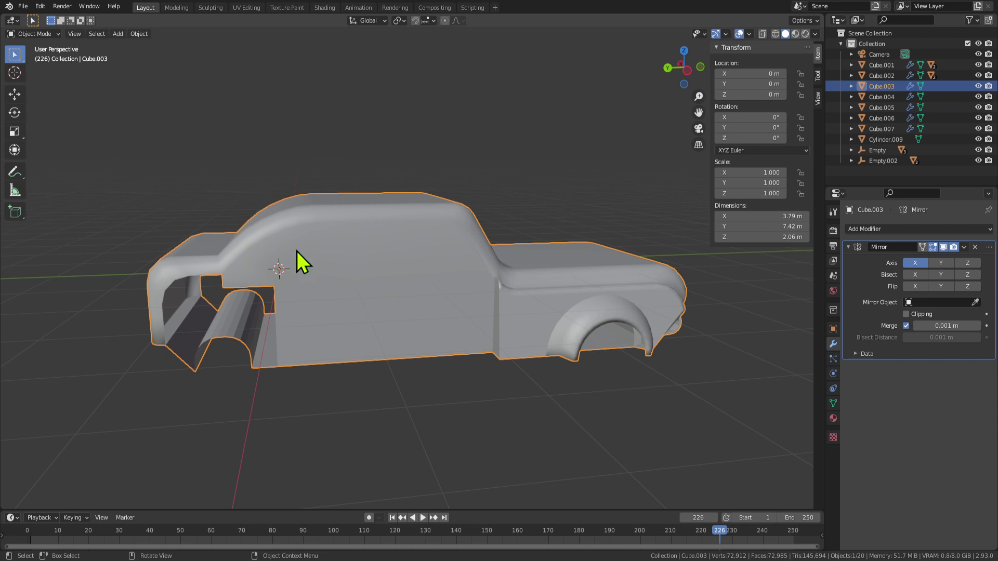
middle_drag(297, 251, 365, 291)
scroll(379, 290, up, 3)
scroll(431, 299, up, 2)
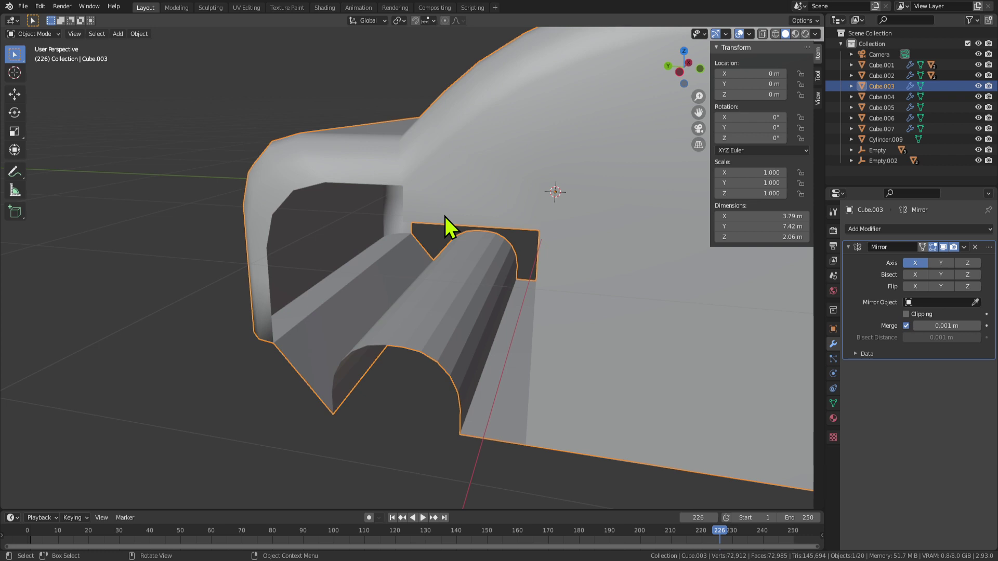
Select the separate cylinder standing behind the car body.
middle_drag(442, 354, 427, 279)
middle_drag(522, 289, 179, 288)
click(82, 250)
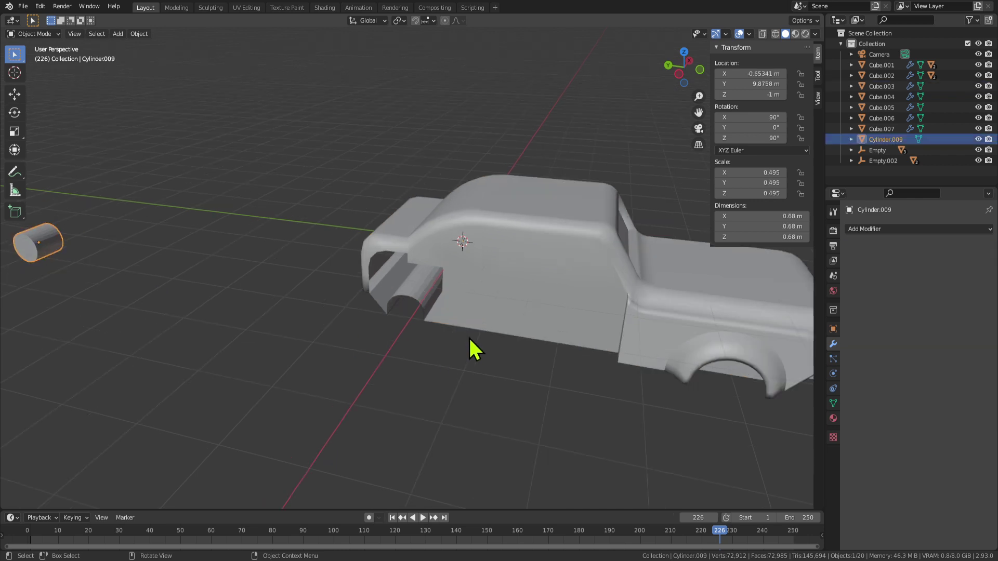
key(g)
right_click(572, 363)
key(g)
key(y)
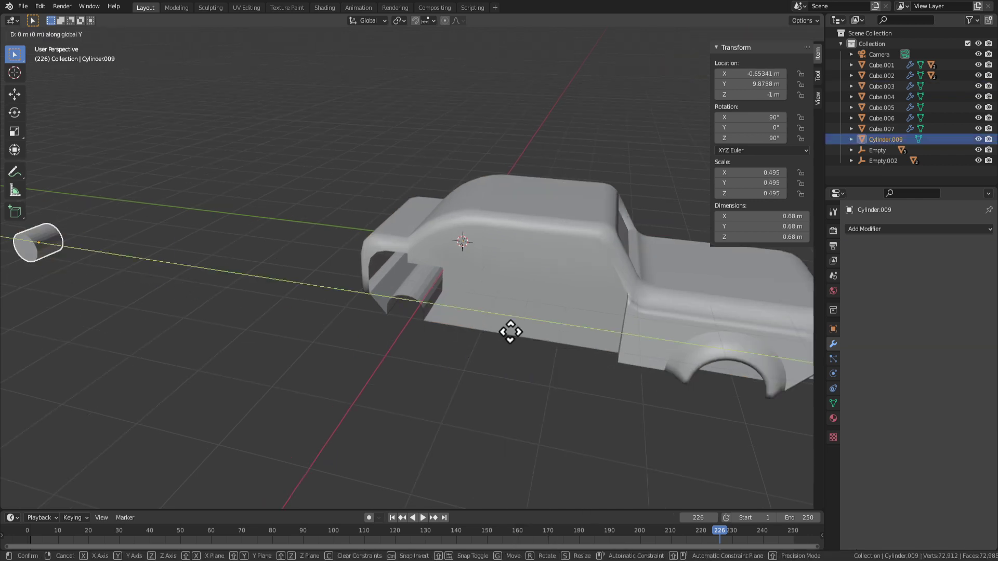
right_click(94, 373)
Move the cylinder along the global Y axis into the rear wheel arch, to about Y 0.65 m.
key(KP_Decimal)
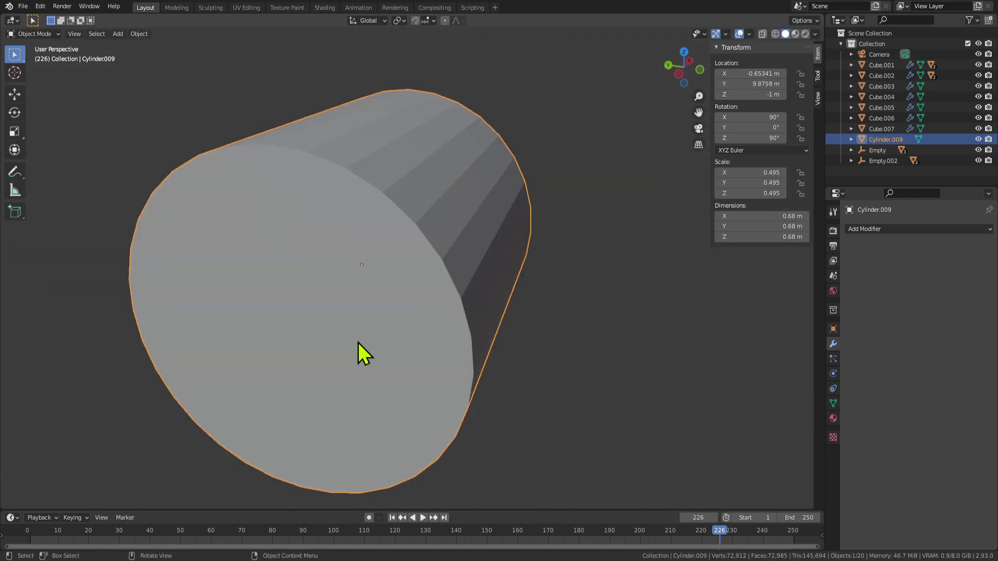
scroll(435, 375, down, 12)
shift+middle_drag(515, 353, 377, 328)
key(g)
key(y)
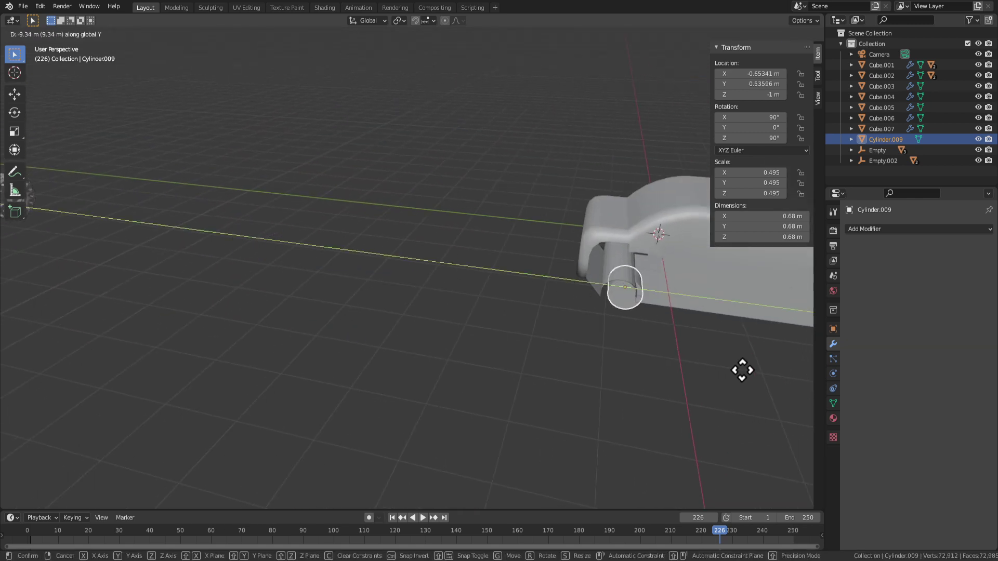
click(726, 368)
key(g)
key(y)
click(723, 368)
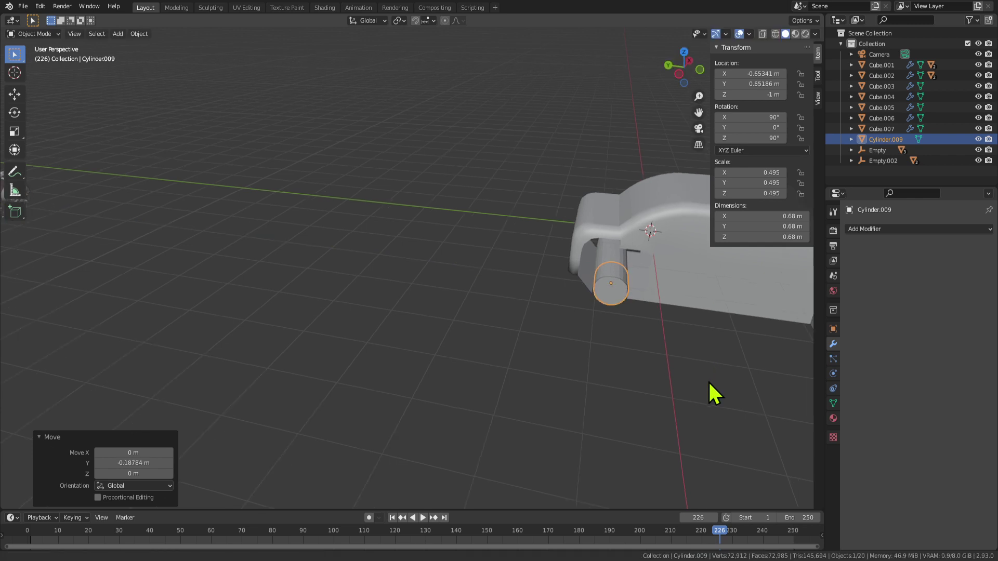
Inspect how the cylinder sits in the rear wheel arch and beneath the car body.
scroll(708, 381, up, 3)
shift+middle_drag(708, 380, 540, 309)
middle_drag(540, 308, 548, 317)
key(Tab)
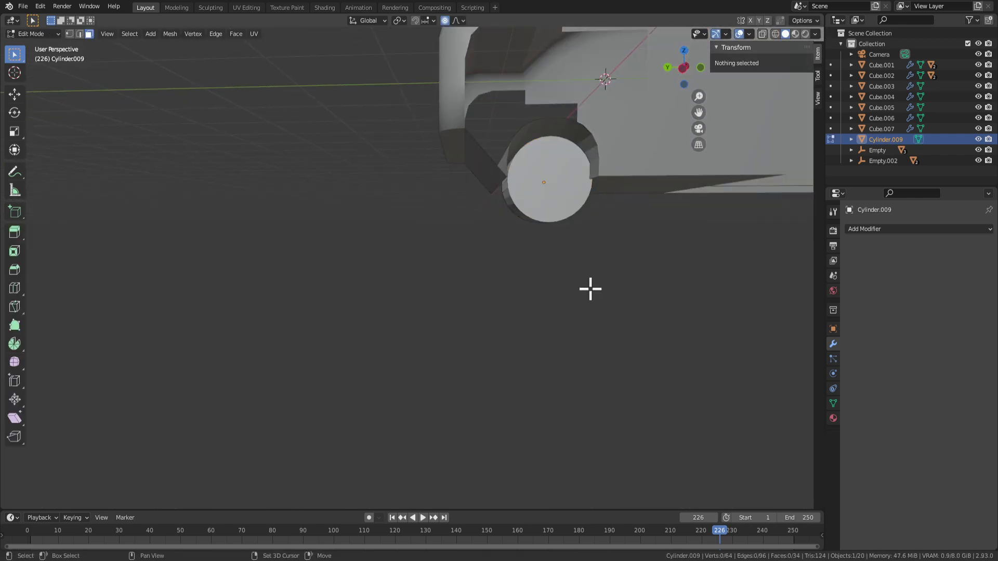
shift+middle_drag(590, 287, 505, 335)
key(Tab)
middle_drag(472, 258, 494, 269)
drag(572, 302, 400, 243)
middle_drag(400, 243, 456, 285)
key(Tab)
scroll(489, 297, up, 3)
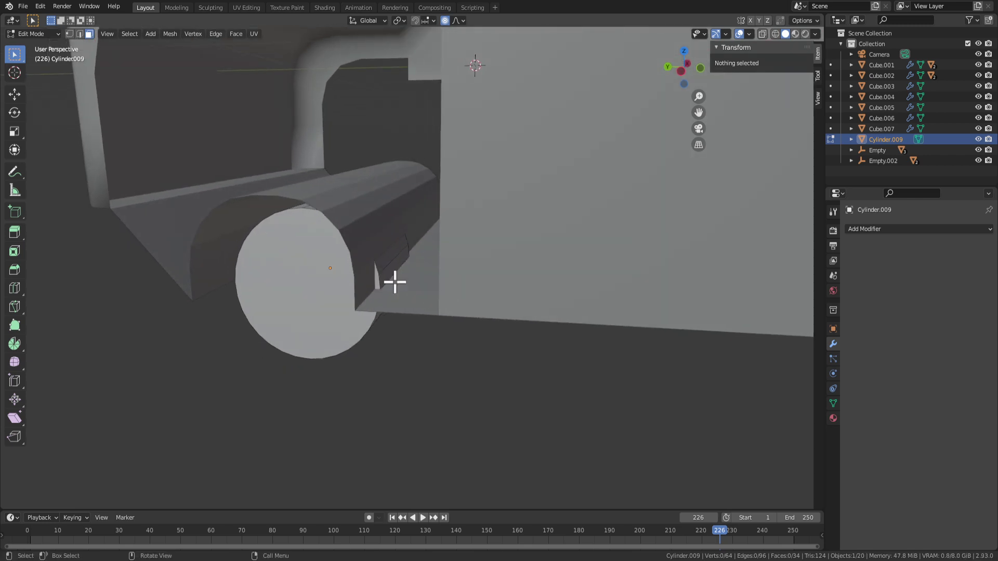
middle_drag(395, 282, 412, 280)
key(Tab)
click(490, 312)
middle_drag(491, 312, 385, 262)
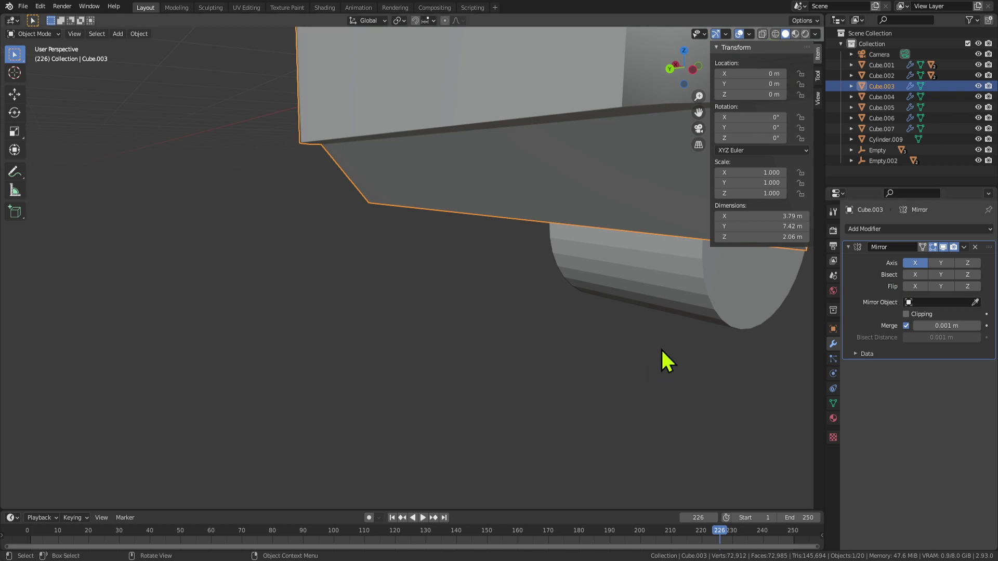
Deselect everything and reveal any hidden geometry in the car body's mesh.
key(alt+a)
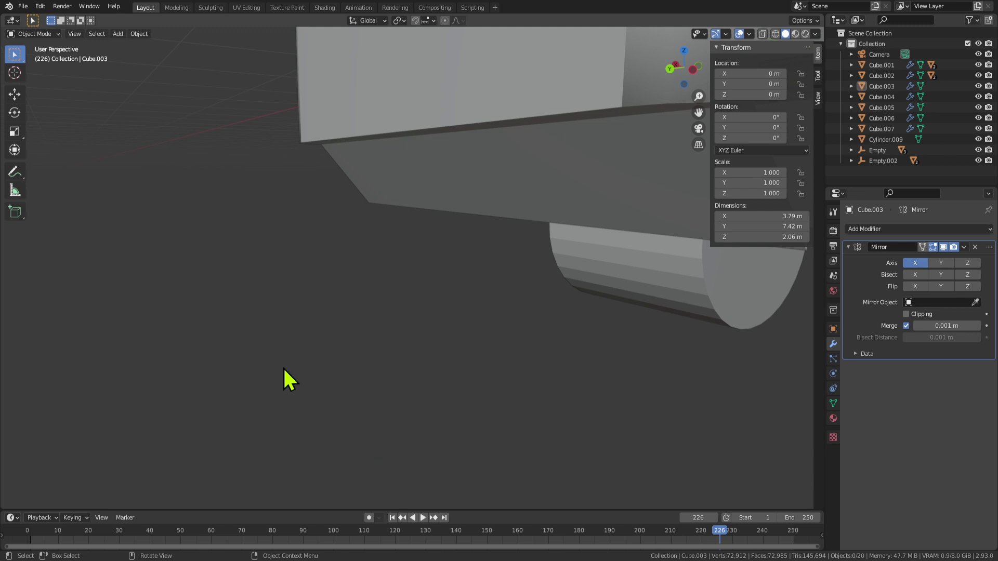
middle_drag(470, 350, 398, 287)
scroll(568, 345, down, 8)
key(Tab)
key(alt+h)
scroll(431, 297, up, 5)
key(Tab)
scroll(357, 296, up, 5)
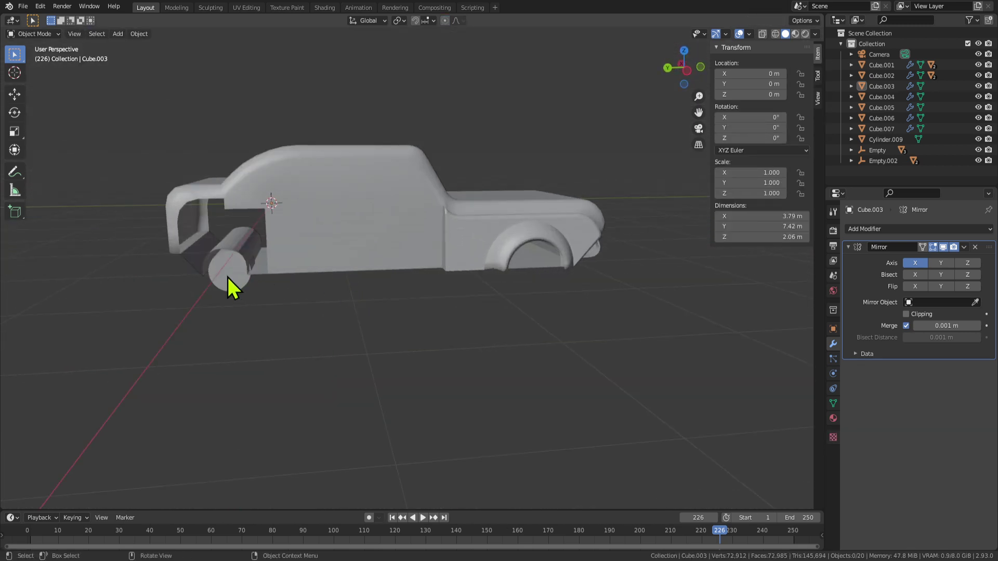
Examine the cylinder's outer end face in Edit Mode and compare it with the rear and front wheel arches.
click(232, 270)
scroll(311, 379, up, 3)
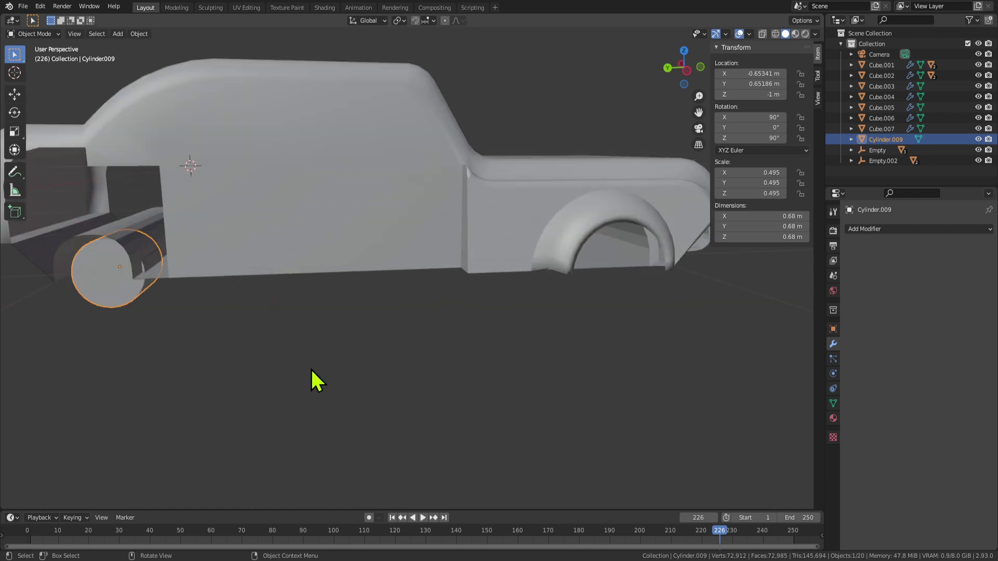
key(Tab)
click(119, 295)
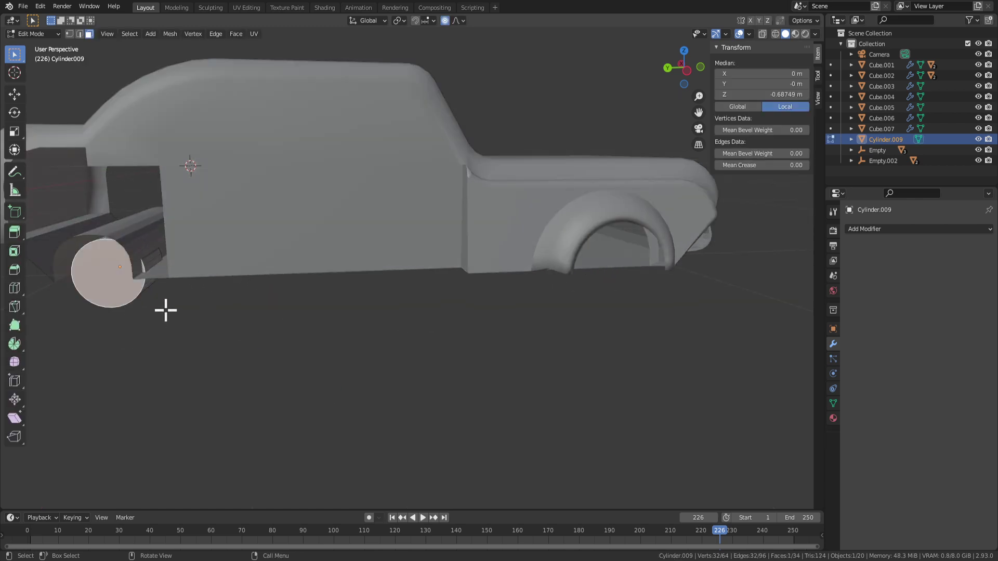
key(Tab)
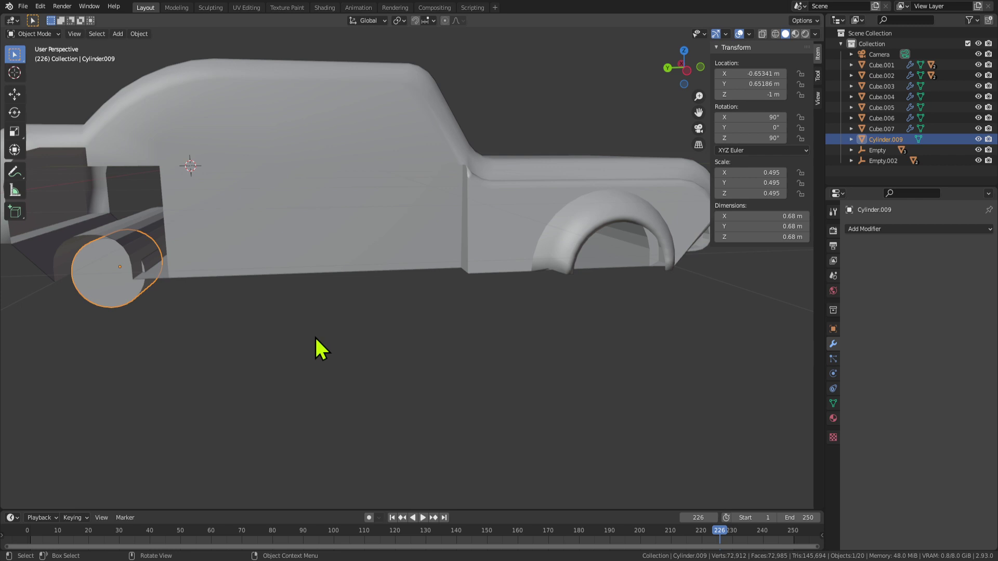
middle_drag(317, 347, 398, 314)
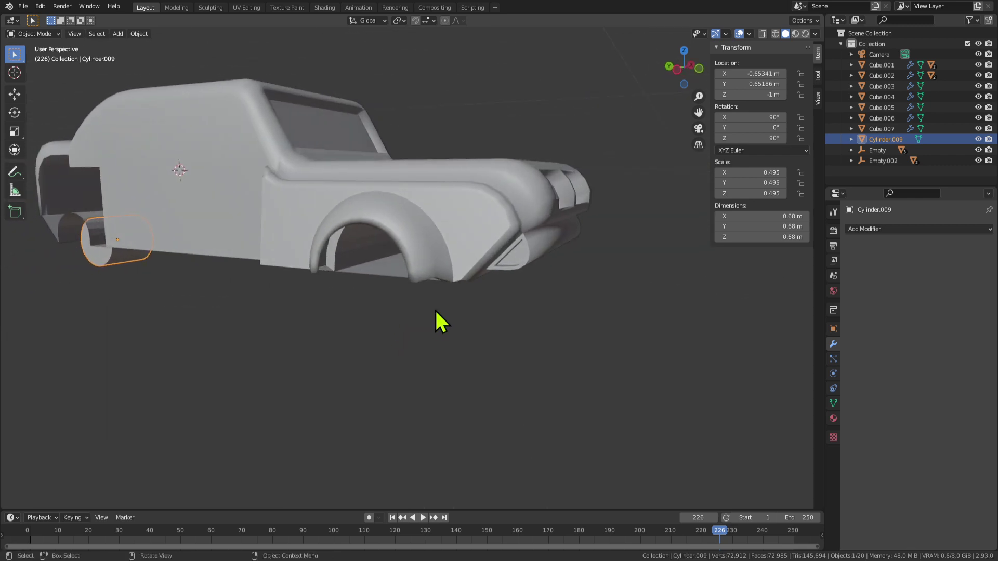
middle_drag(435, 312, 448, 279)
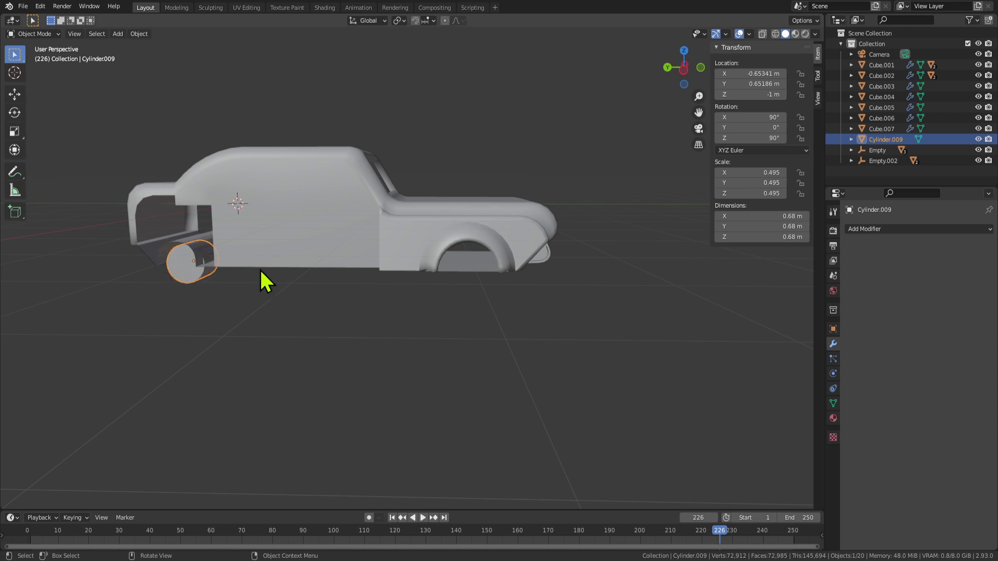
middle_drag(329, 338, 337, 444)
key(Tab)
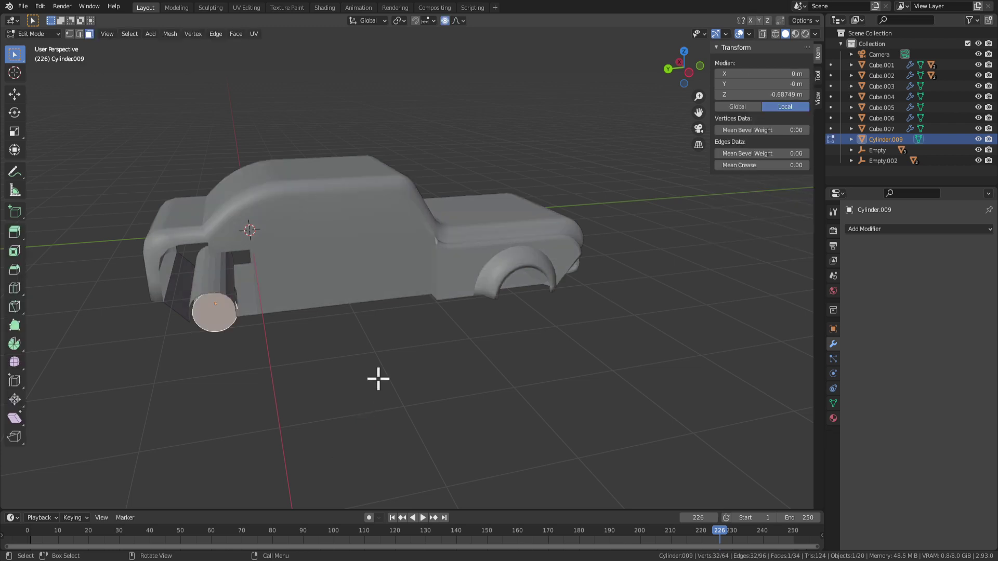
middle_drag(379, 379, 377, 300)
key(Tab)
middle_drag(419, 263, 510, 266)
Check the car body's mesh around the front wheel arch in Edit Mode.
click(488, 204)
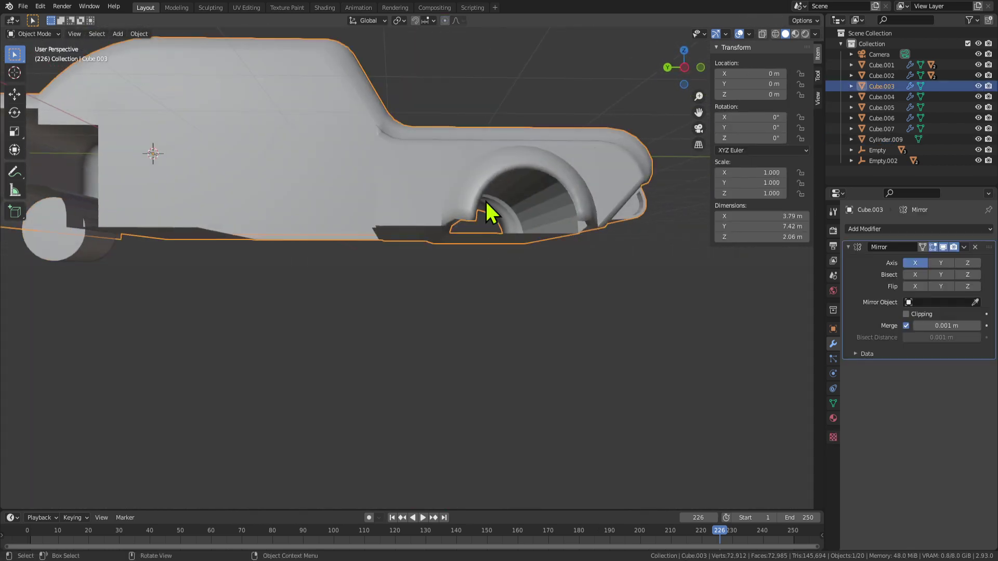
key(Tab)
middle_drag(489, 205, 485, 232)
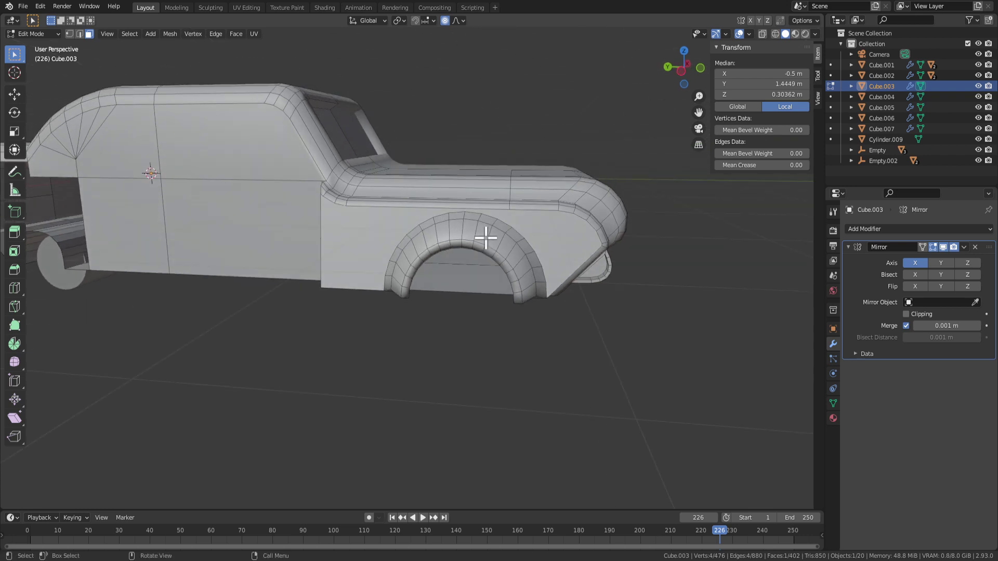
key(Tab)
Move the cylinder along the global Y axis into the front wheel arch, to about Y -4.26 m.
click(70, 278)
key(g)
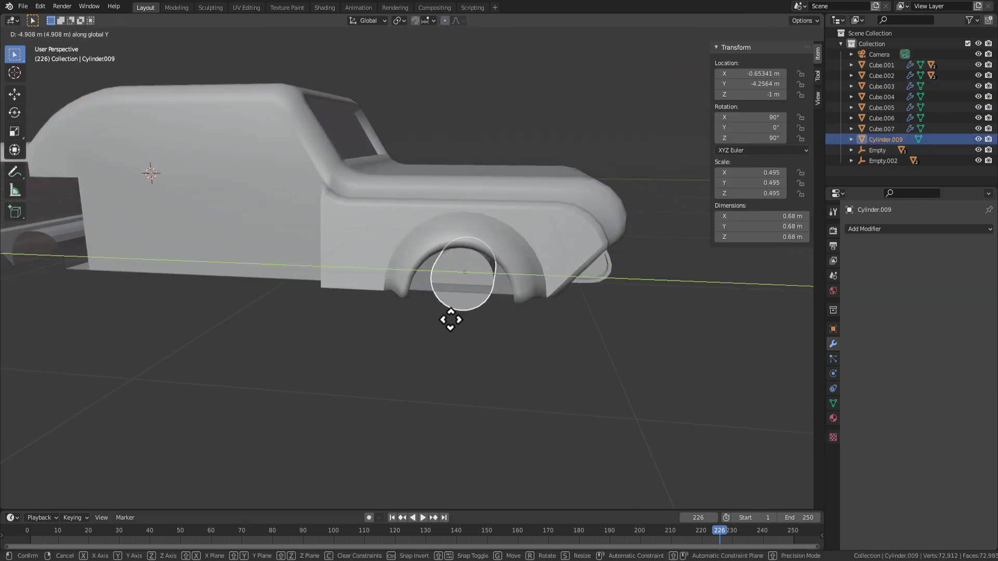
click(450, 320)
Scale up the cylinder's whole mesh in Edit Mode to about 1.29 m across to fit the front wheel arch.
key(Tab)
key(s)
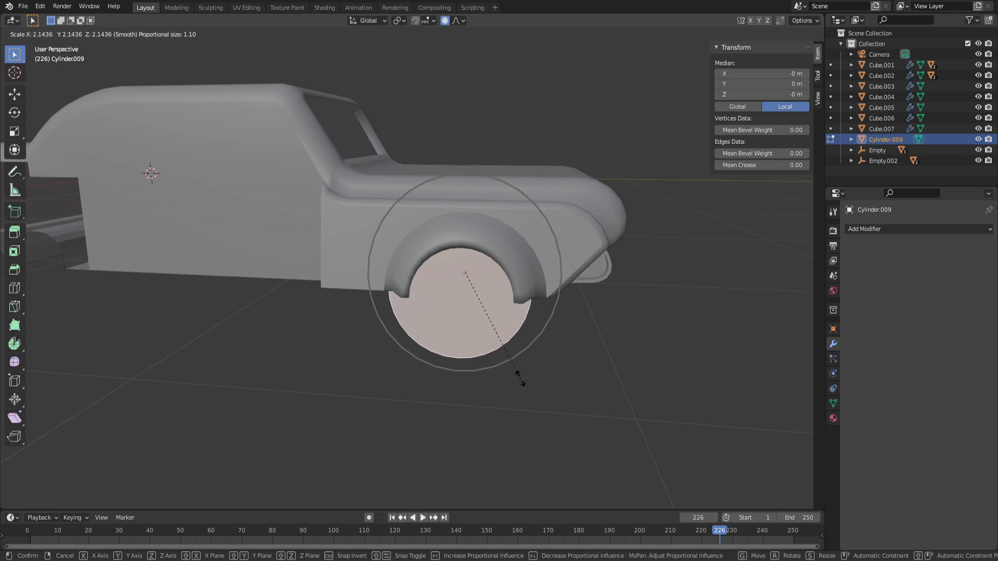
middle_drag(513, 352, 426, 286)
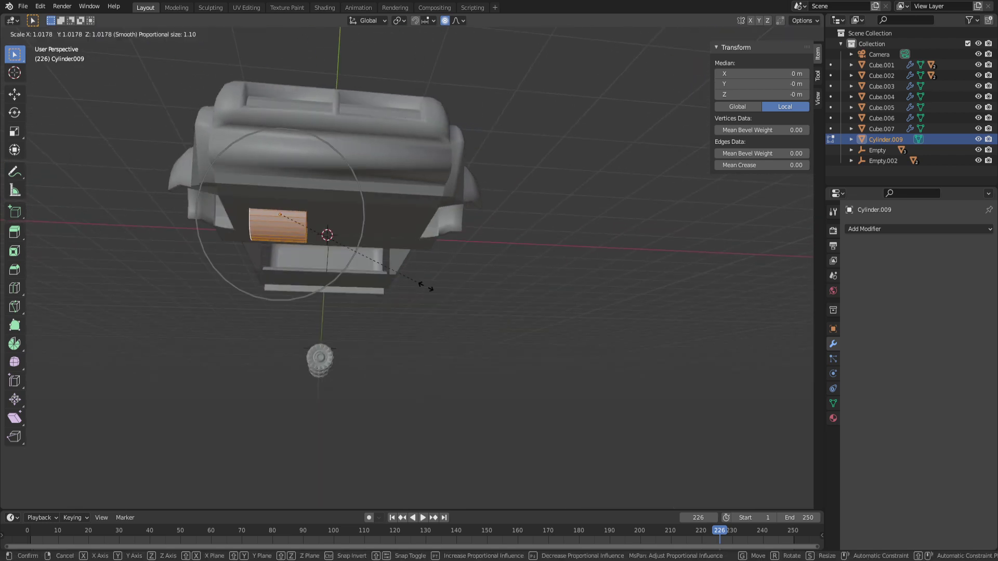
click(495, 367)
middle_drag(452, 350, 489, 358)
key(s)
click(526, 343)
scroll(540, 335, up, 1)
key(s)
click(569, 343)
key(Tab)
Turn off the viewport display of the car body's Mirror modifier.
click(441, 270)
click(938, 263)
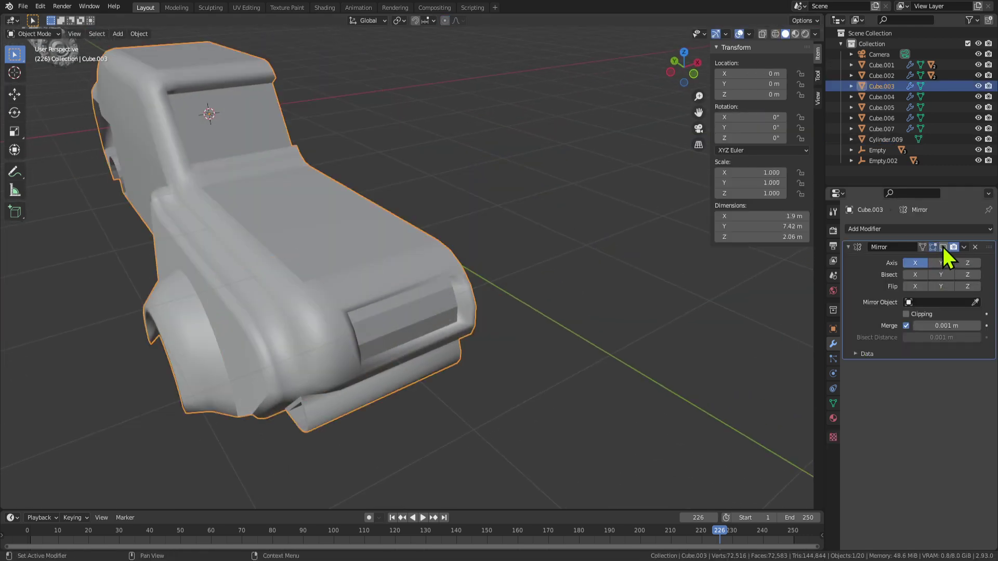
middle_drag(572, 307, 337, 260)
Scale the cylinder to about 1.38 m across and shift it along Y to about -4.34 m within the front arch.
click(314, 245)
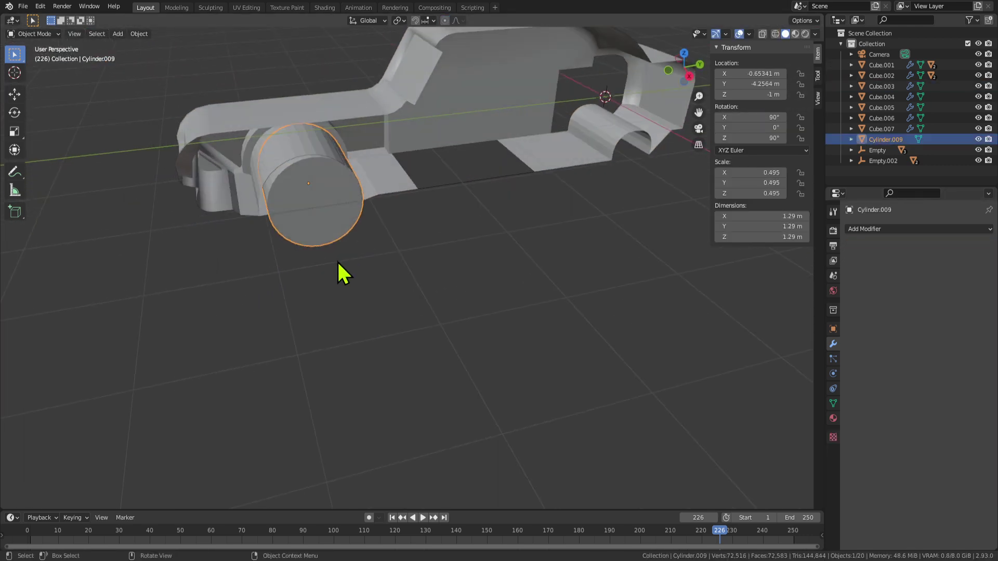
key(s)
click(342, 261)
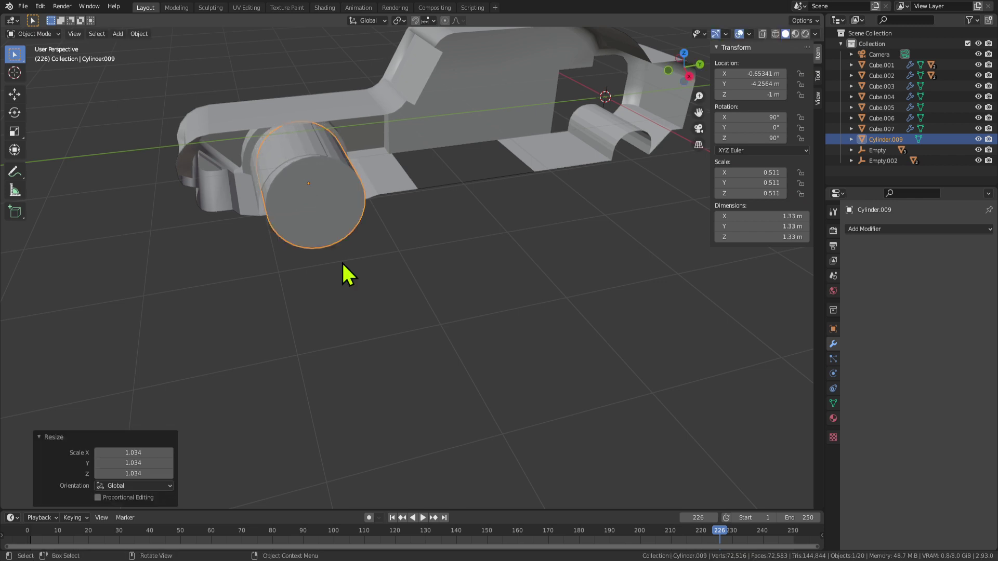
key(g)
key(y)
click(335, 262)
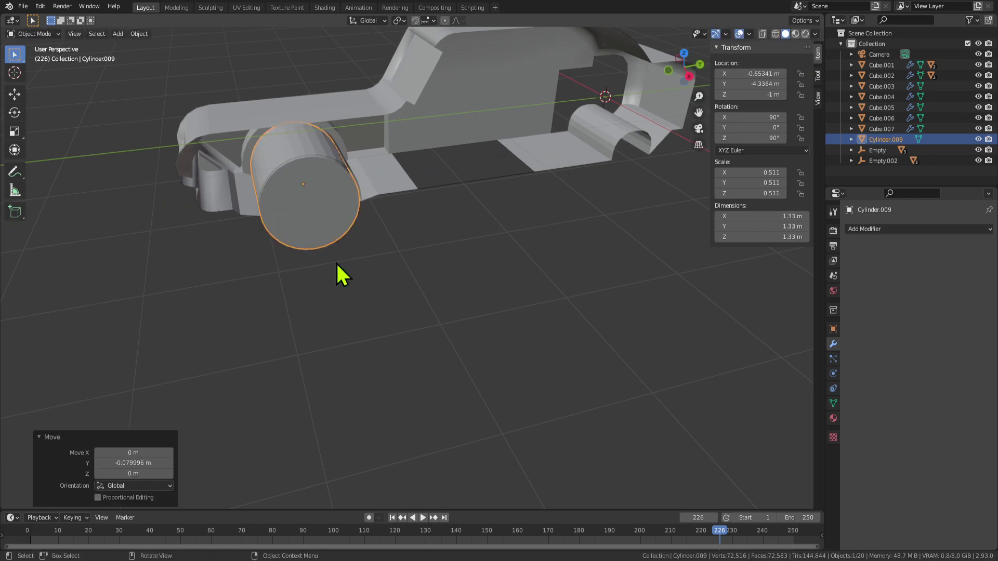
key(s)
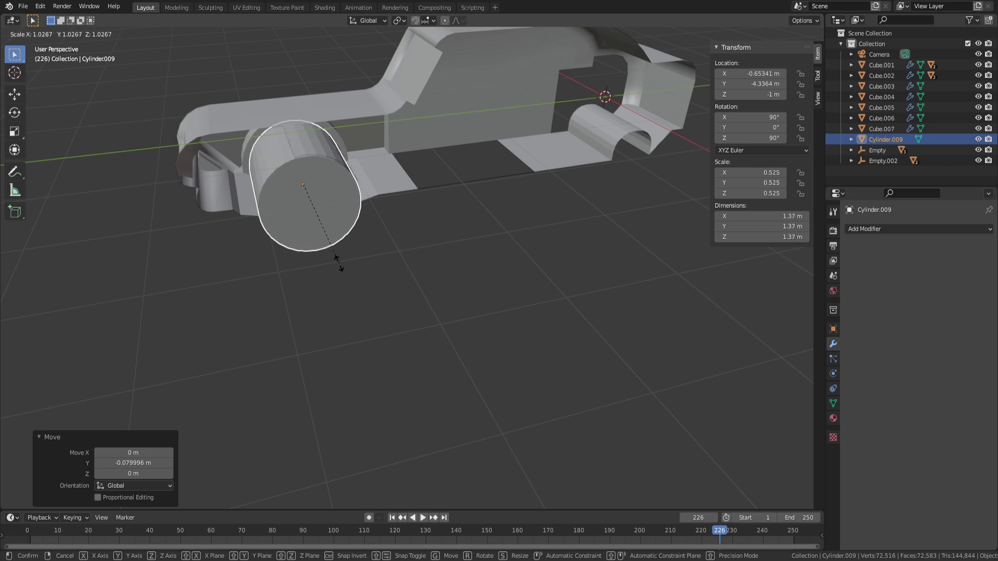
click(343, 265)
Move the cylinder about 3.02 m along the global Y axis, out of the front arch to the middle of the car.
middle_drag(407, 276, 281, 232)
key(g)
key(y)
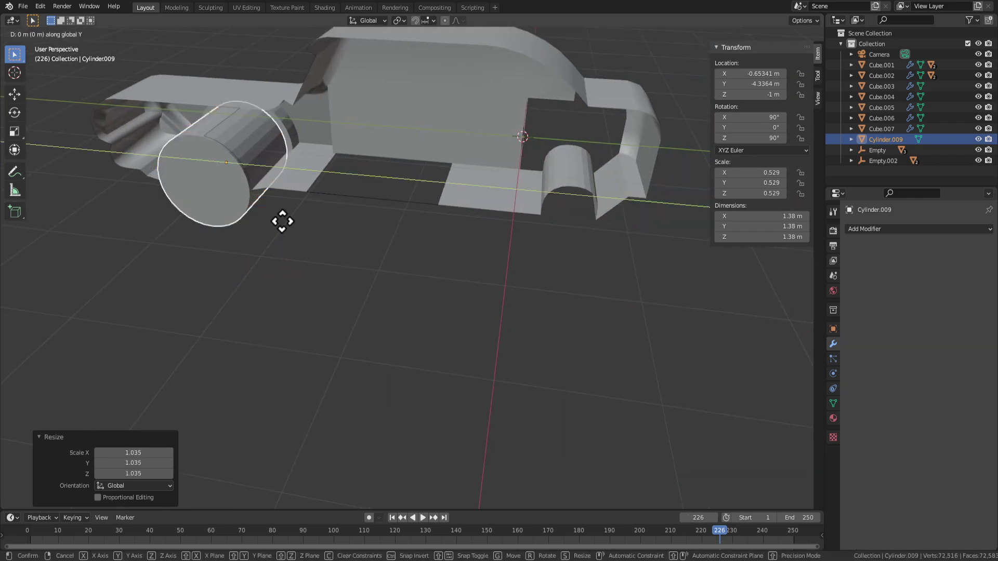
click(475, 265)
middle_drag(479, 202, 503, 252)
scroll(453, 276, up, 3)
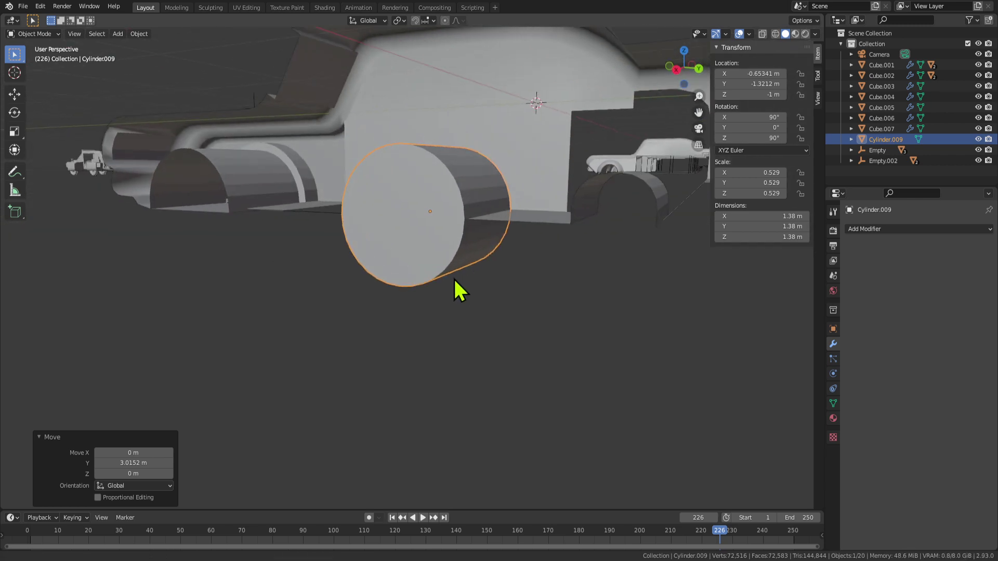
middle_drag(454, 280, 294, 291)
middle_drag(360, 288, 262, 282)
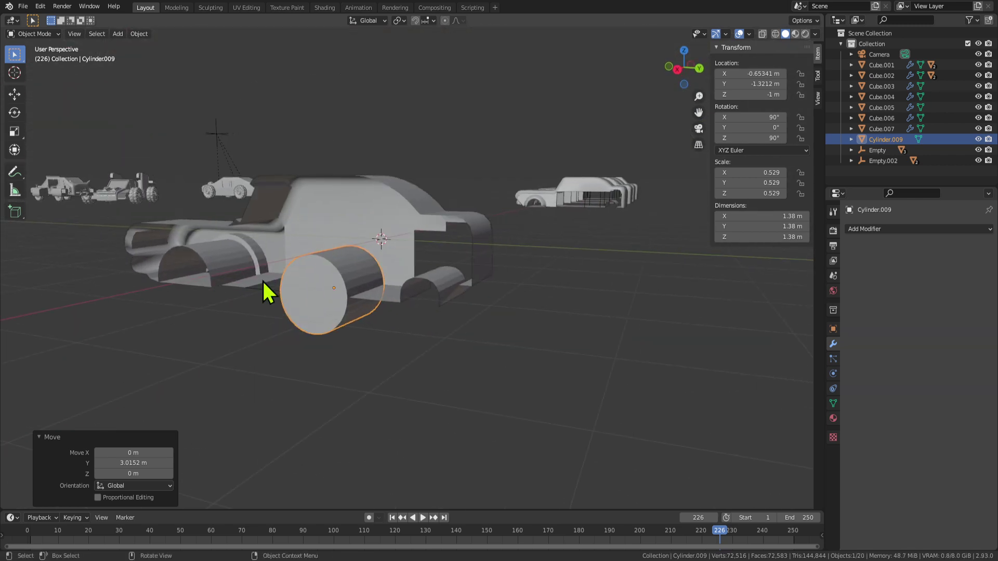
Move the cylinder about 2.01 m along the global Y axis into the rear wheel arch.
scroll(314, 323, up, 3)
click(323, 314)
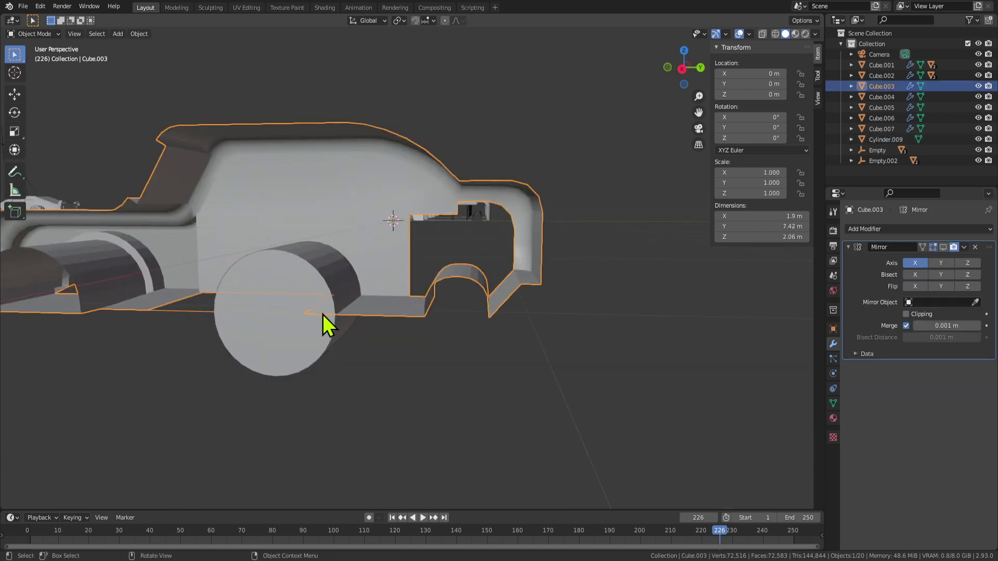
click(295, 283)
key(g)
key(y)
click(470, 317)
mouse_move(503, 338)
middle_down()
mouse_move(372, 327)
mouse_move(503, 342)
mouse_move(311, 348)
mouse_move(506, 347)
middle_up()
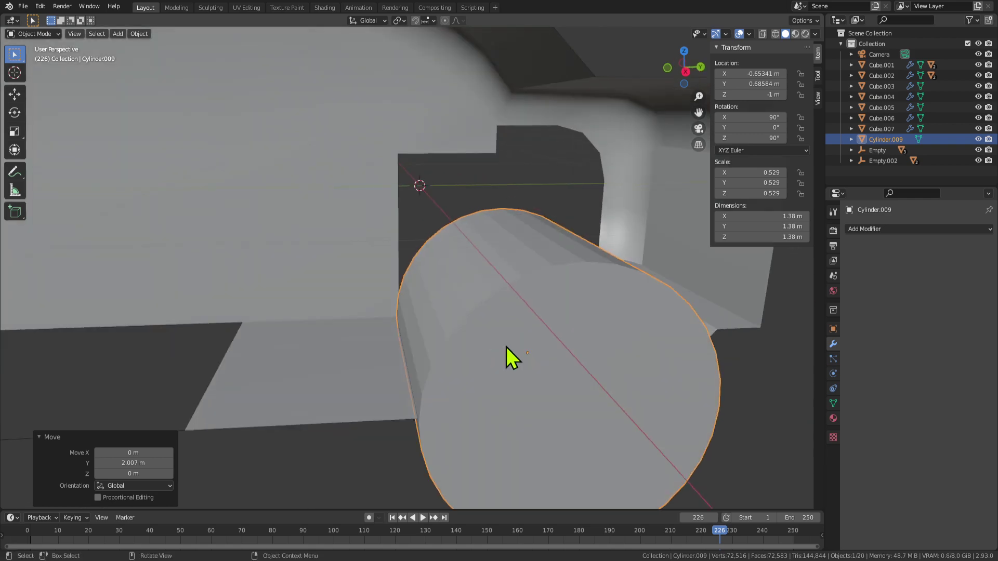
middle_drag(629, 404, 679, 140)
Inspect how the cylinder lines up with the body's rear wheel arch and the floor panel beside it.
key(Tab)
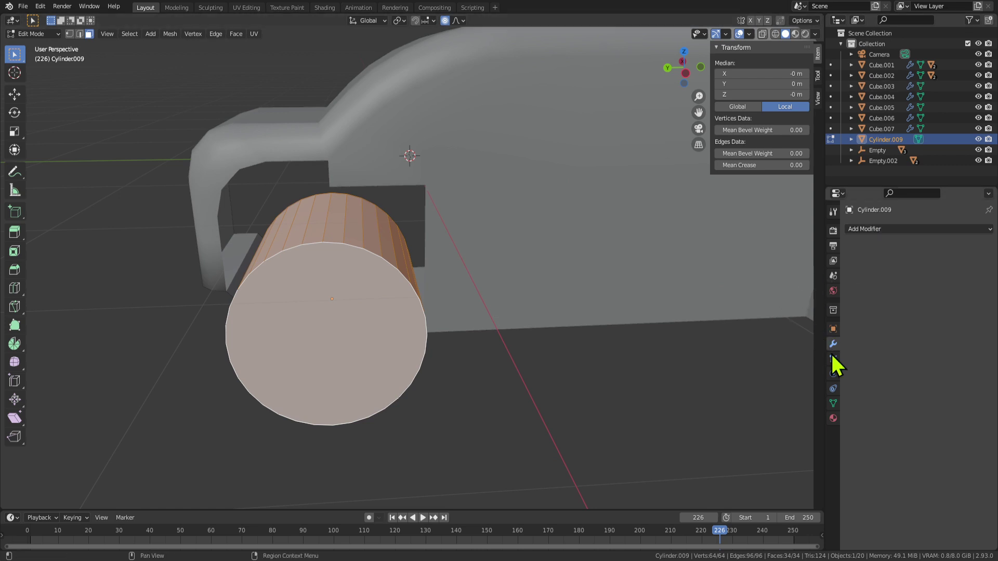
key(Tab)
middle_drag(766, 326, 255, 294)
key(Tab)
key(Tab)
click(430, 255)
middle_drag(430, 254, 517, 301)
key(Tab)
click(379, 308)
middle_drag(379, 307, 563, 290)
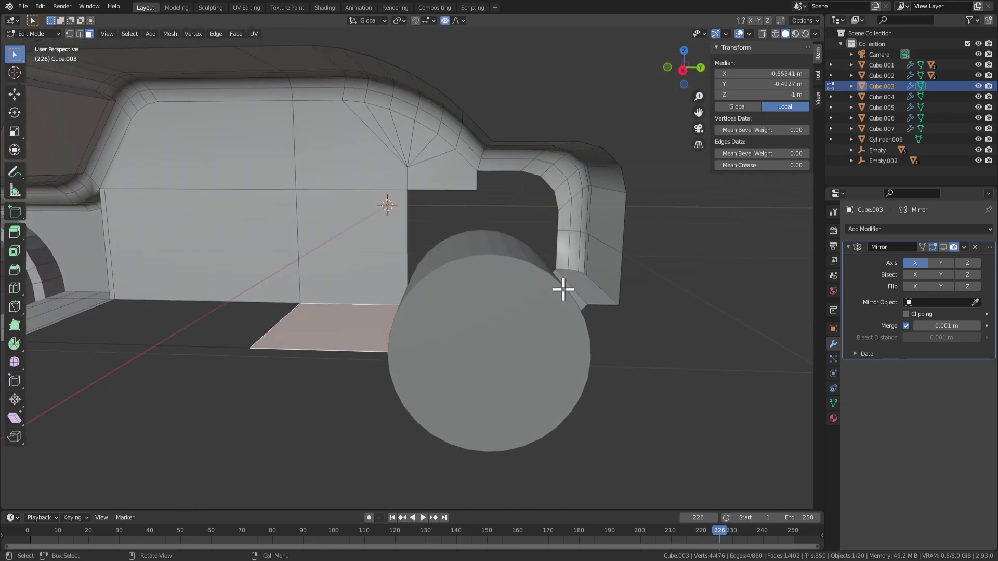
middle_drag(634, 331, 585, 350)
key(Tab)
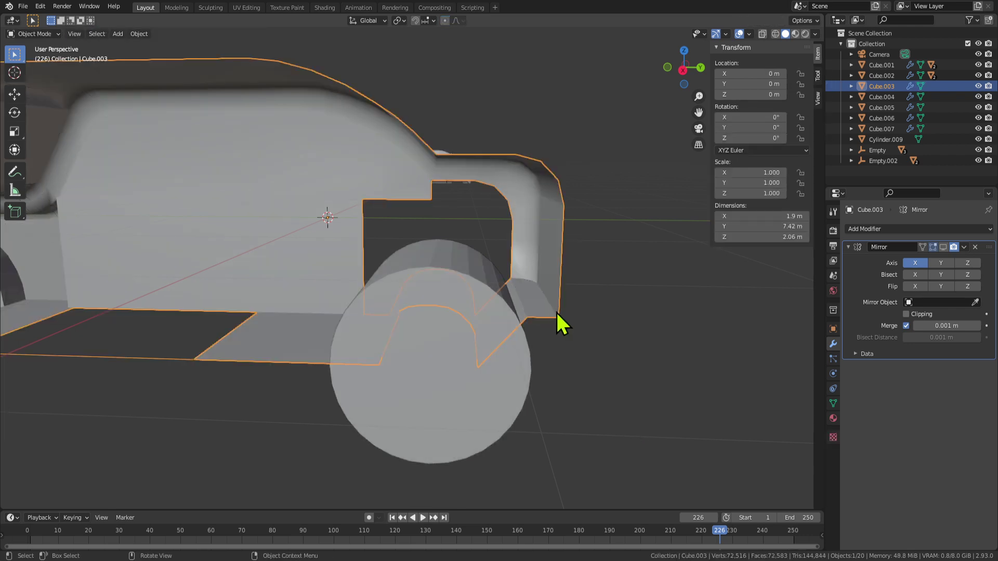
middle_drag(567, 309, 366, 316)
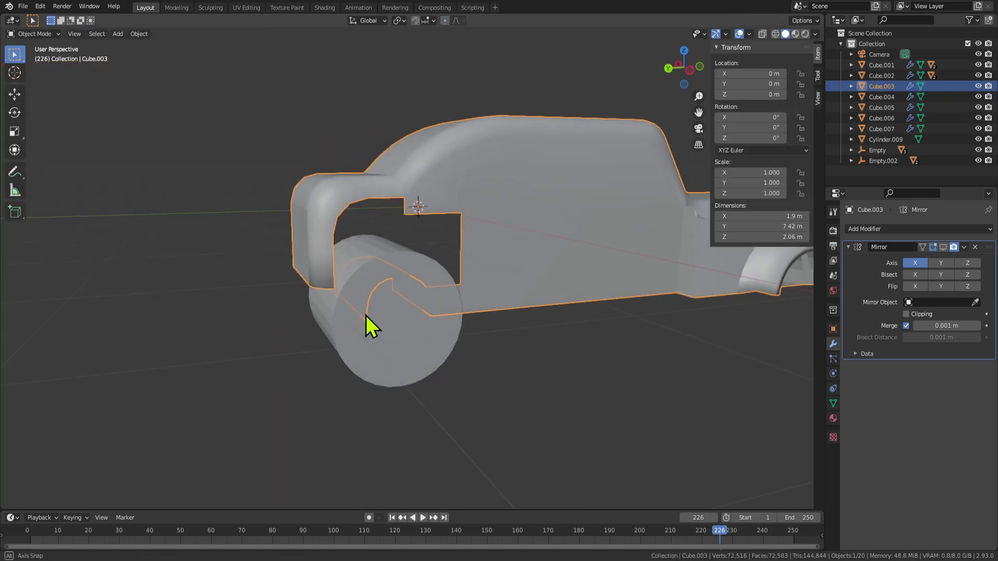
Hide the cylinder and delete the curved rear wheel arch faces from the body mesh.
click(404, 358)
key(h)
click(375, 296)
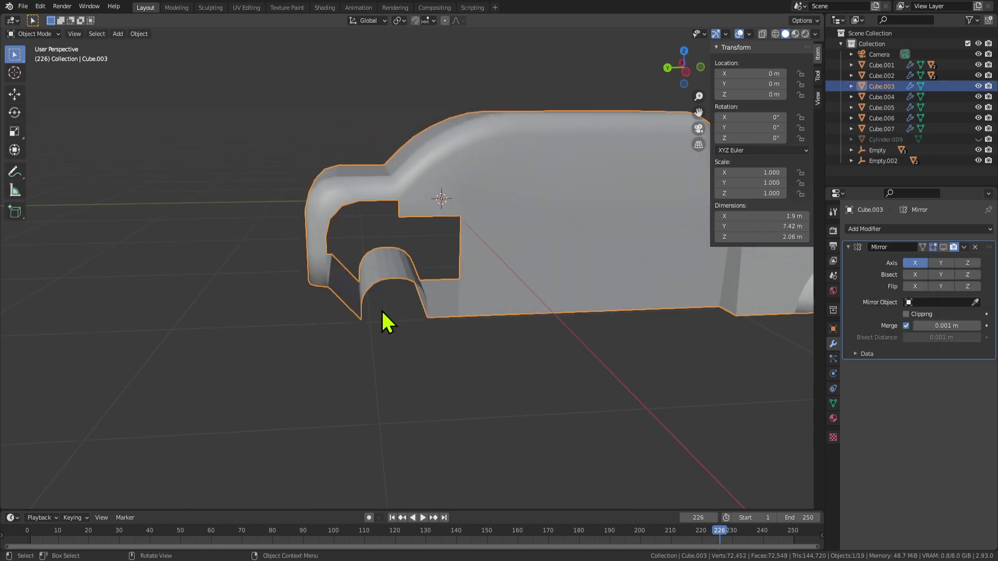
key(Tab)
scroll(382, 310, up, 3)
middle_drag(402, 306, 416, 329)
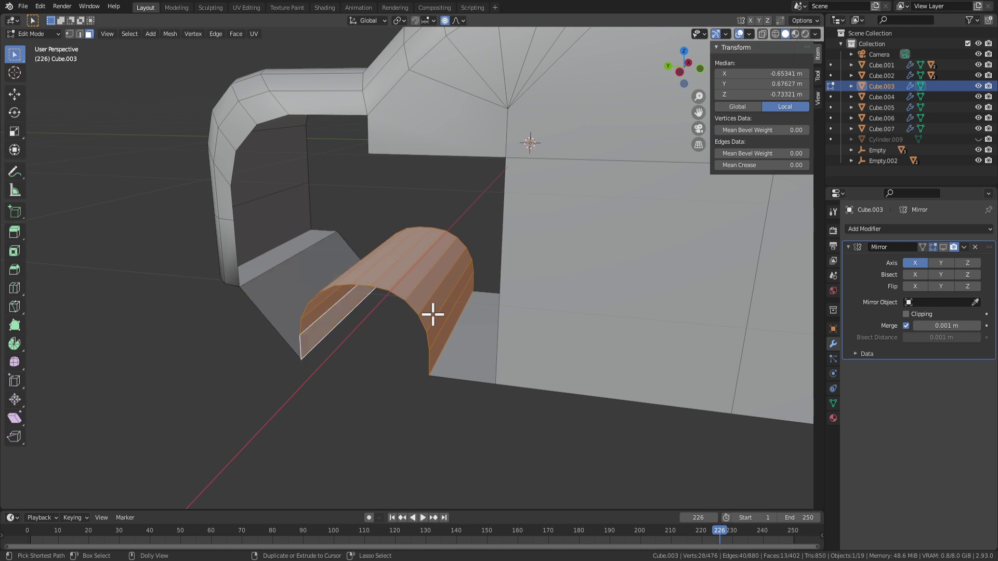
key(x)
click(434, 323)
Select the faces of the body's rear end, including the slanted lower panel behind the wheel opening.
click(329, 338)
middle_drag(329, 338, 377, 343)
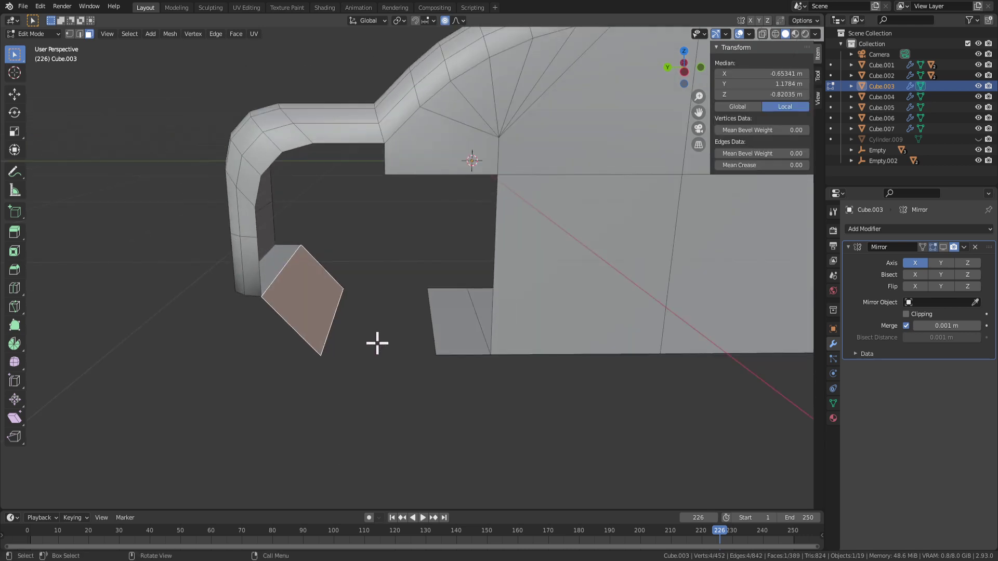
scroll(373, 359, down, 3)
drag(363, 400, 254, 151)
middle_drag(410, 323, 593, 390)
drag(607, 442, 456, 95)
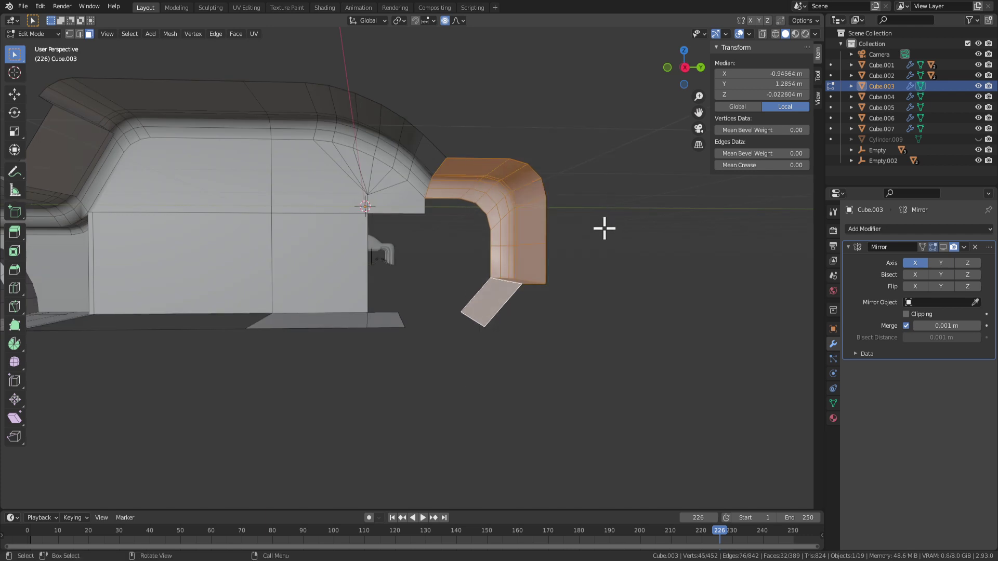
middle_drag(604, 228, 595, 303)
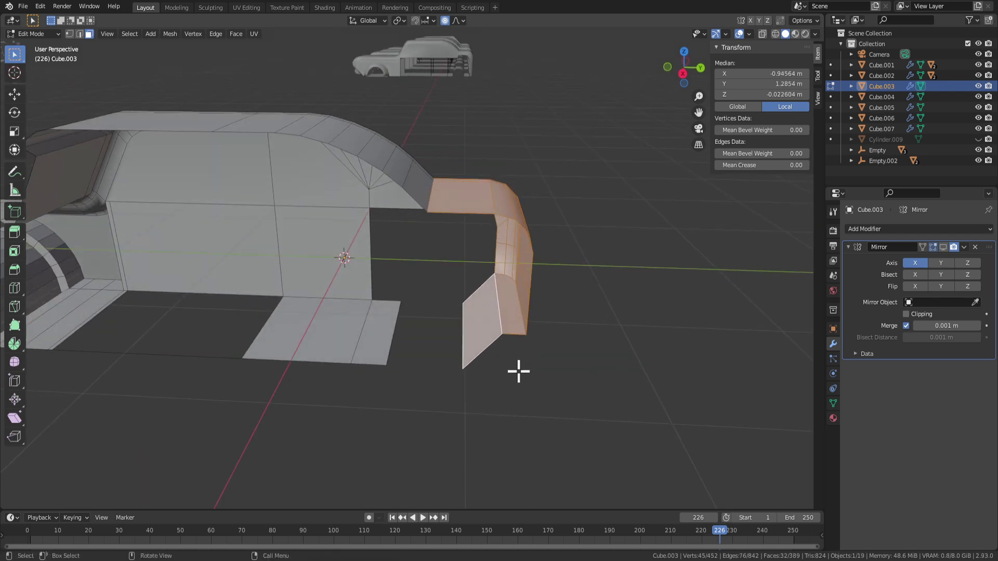
middle_drag(518, 371, 529, 338)
key(g)
key(y)
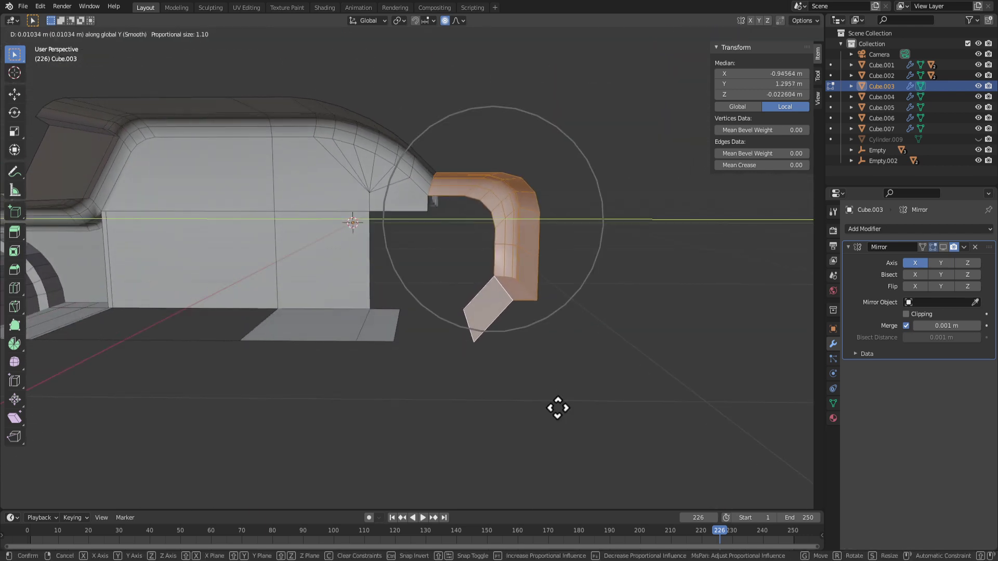
key(Escape)
Turn off proportional editing and try to move the rear-end faces along the global Y axis.
click(446, 21)
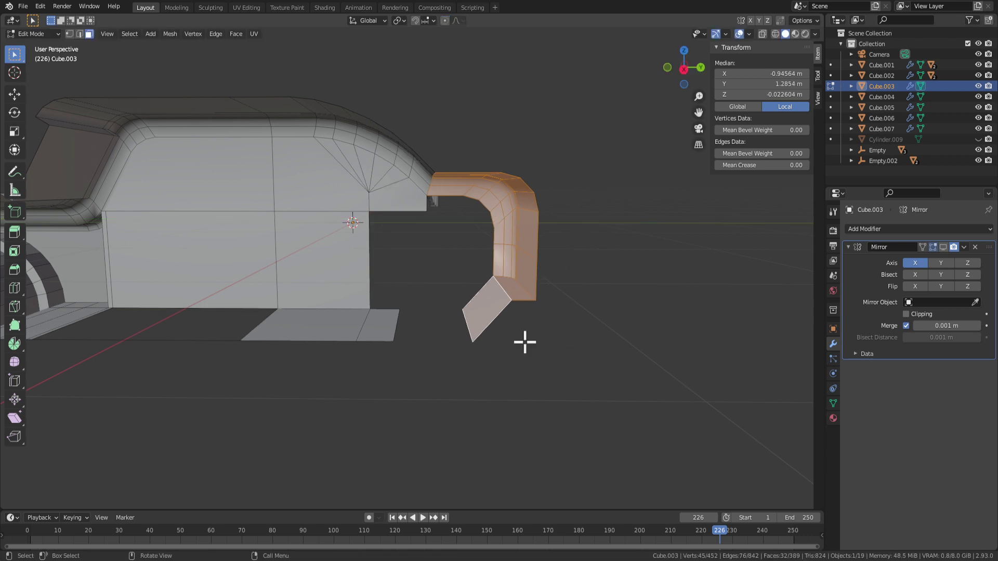
key(g)
key(x)
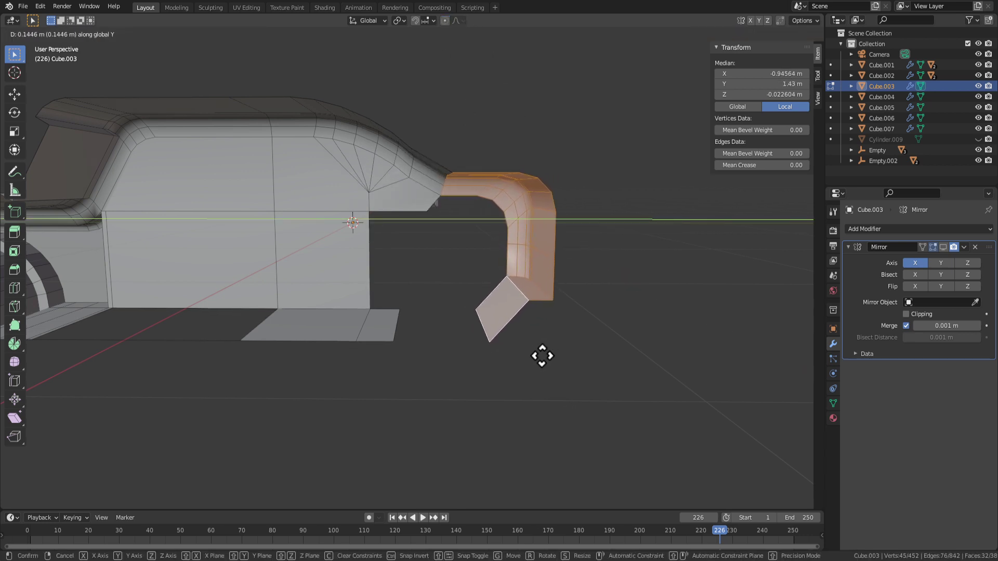
key(Escape)
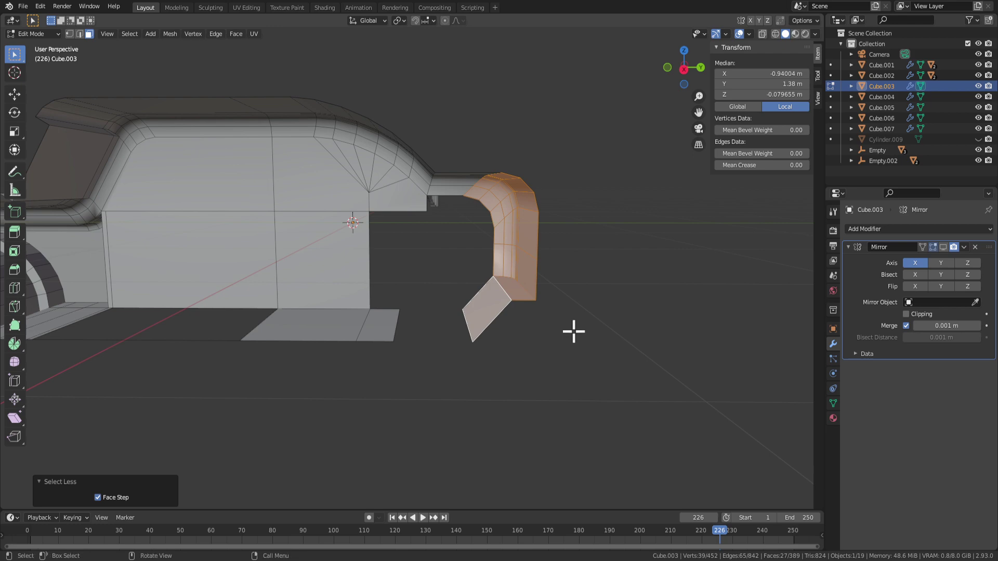
Shrink the rear-end face selection and move it about 0.18 m along the global Y axis.
key(Escape)
middle_drag(603, 327, 343, 336)
key(g)
click(411, 319)
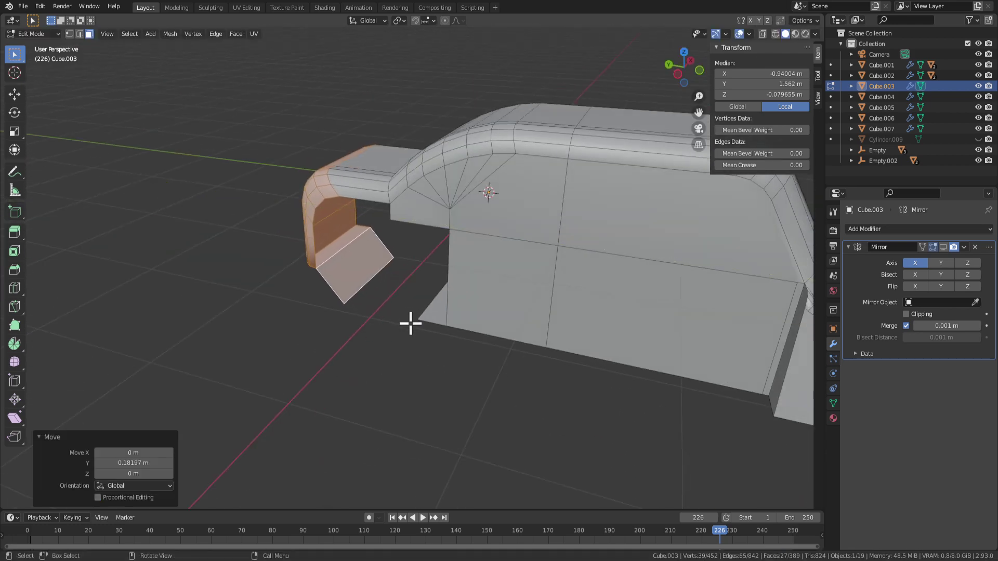
middle_drag(410, 323, 398, 304)
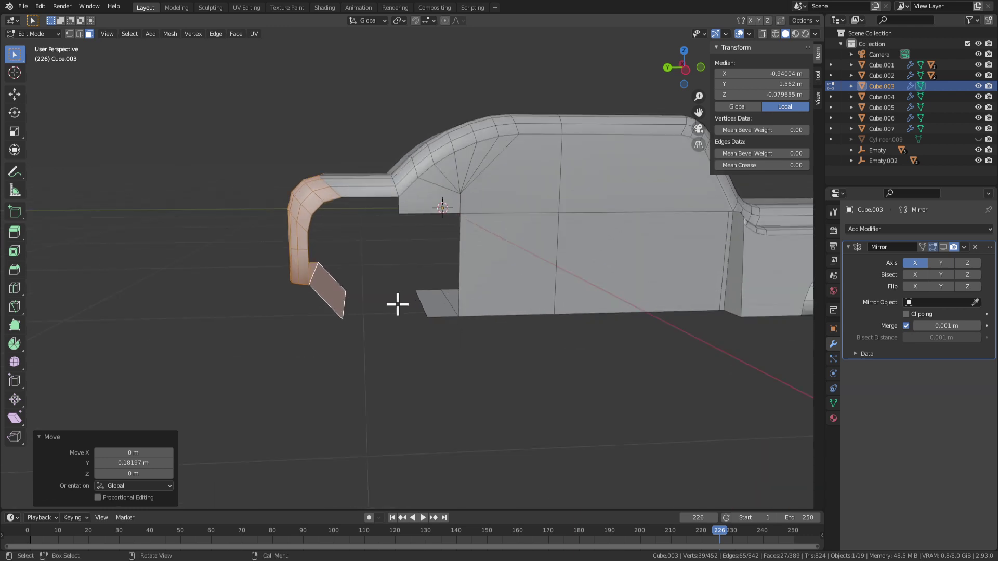
Move the lower edge of the slanted rear panel along the Y axis, away from the wheel opening.
click(352, 308)
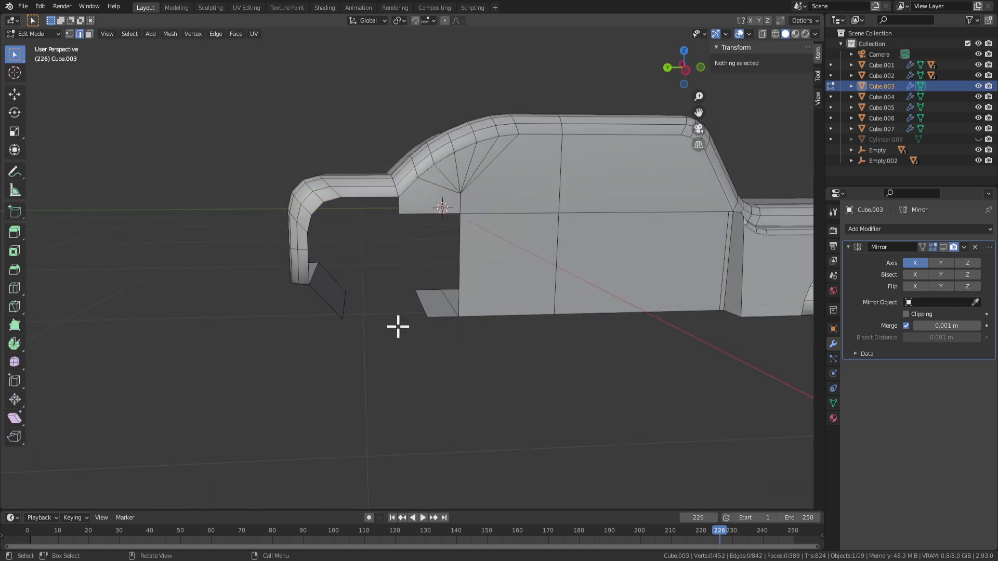
key(ctrl+z)
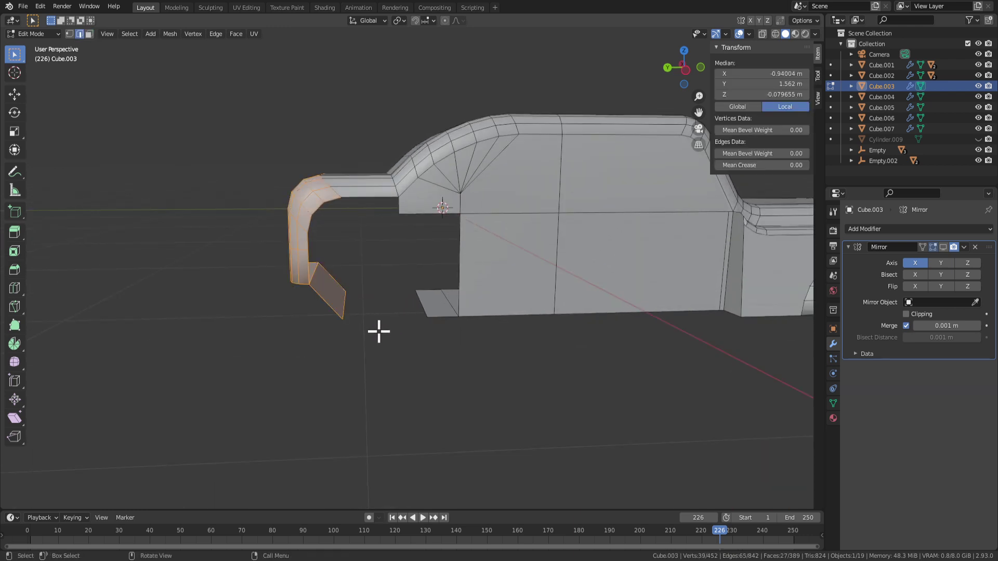
key(g)
key(y)
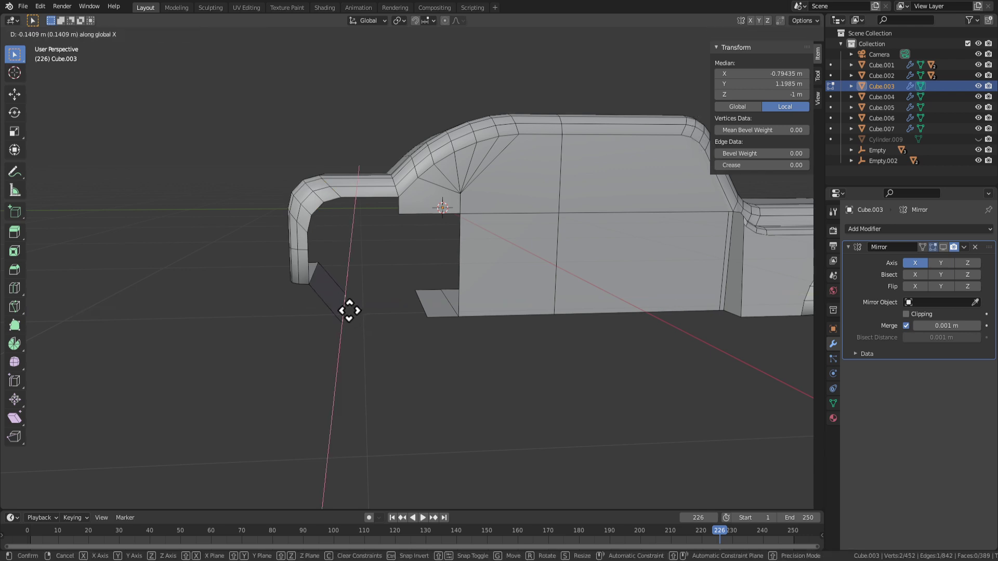
click(333, 308)
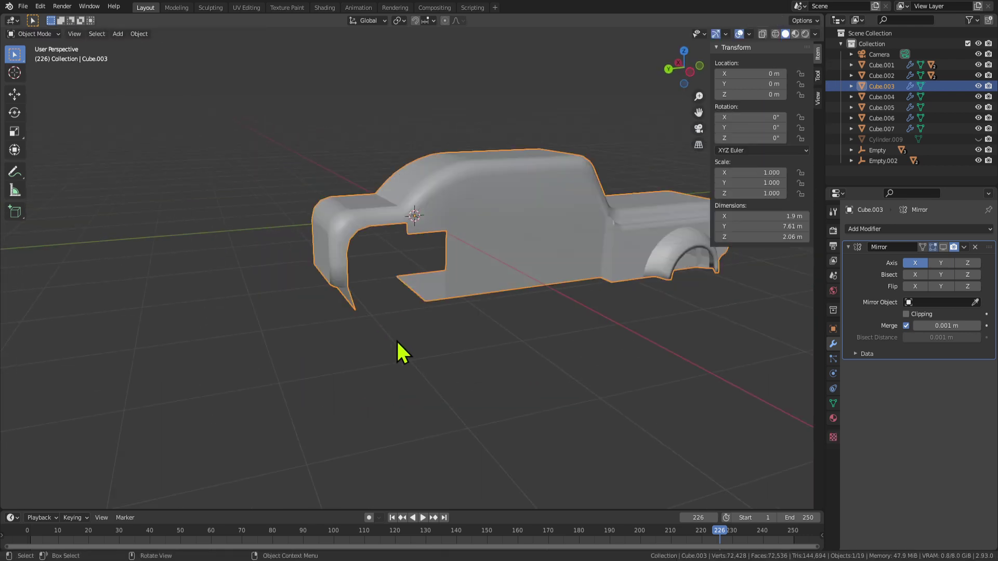
Unhide the cylinder and move it along the global Y axis to about 0.73 m.
key(alt+h)
click(484, 358)
middle_drag(484, 357, 422, 267)
click(436, 333)
key(g)
key(y)
click(453, 348)
Examine the cylinder's fit in the rear wheel opening from the side and from behind the car.
click(498, 305)
key(Tab)
middle_drag(498, 304, 522, 356)
key(Tab)
click(279, 314)
middle_drag(281, 315, 385, 338)
scroll(468, 345, down, 3)
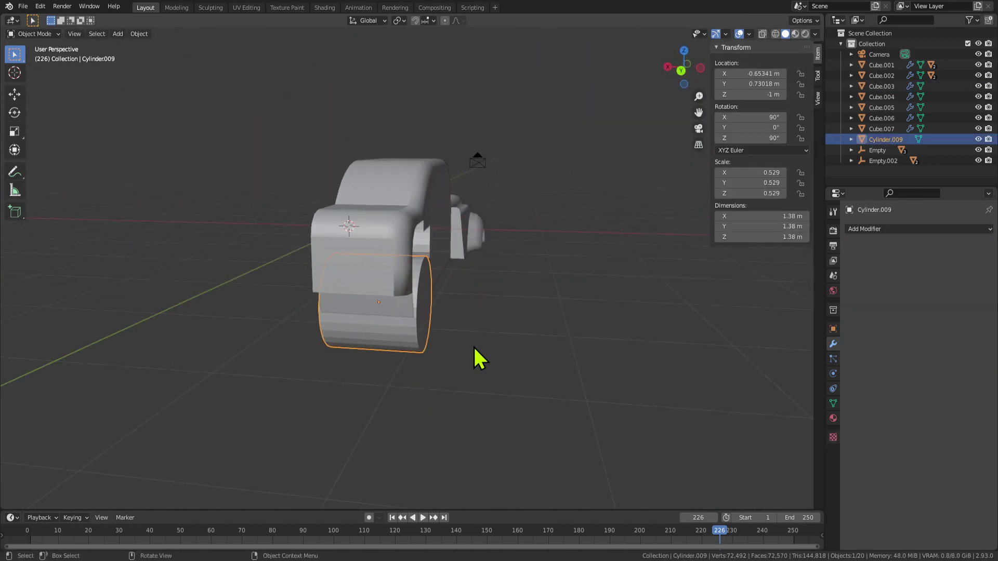
middle_drag(473, 345, 382, 344)
scroll(450, 343, up, 2)
middle_drag(451, 347, 481, 330)
scroll(418, 327, up, 3)
scroll(418, 326, down, 1)
middle_drag(404, 340, 421, 331)
Check the cylinder's end face and sides in Edit Mode and Object Mode against the body's opening.
key(Tab)
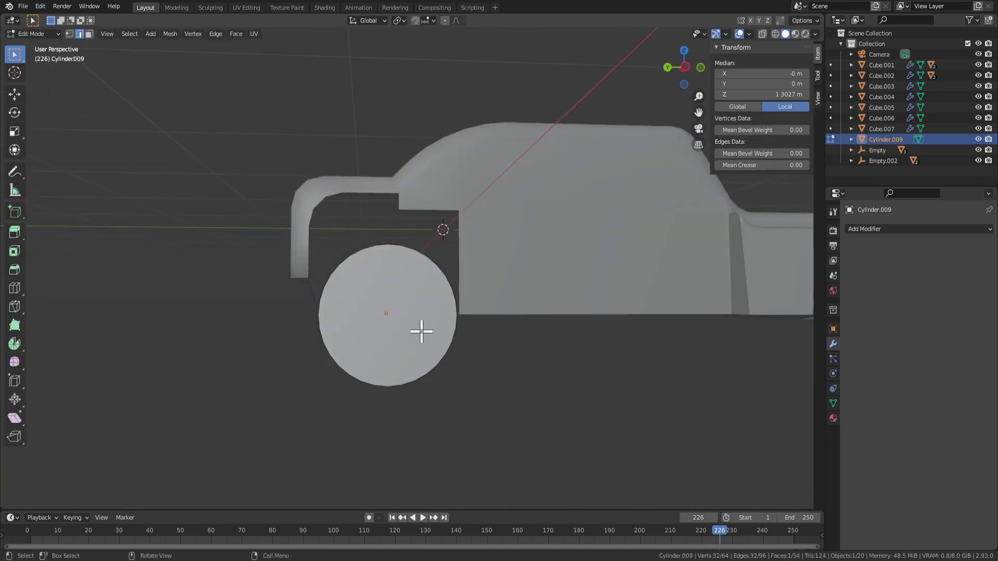
scroll(418, 332, up, 3)
key(3)
click(356, 392)
middle_drag(356, 392, 417, 384)
scroll(416, 394, down, 3)
key(Tab)
middle_drag(564, 380, 422, 335)
scroll(422, 334, up, 3)
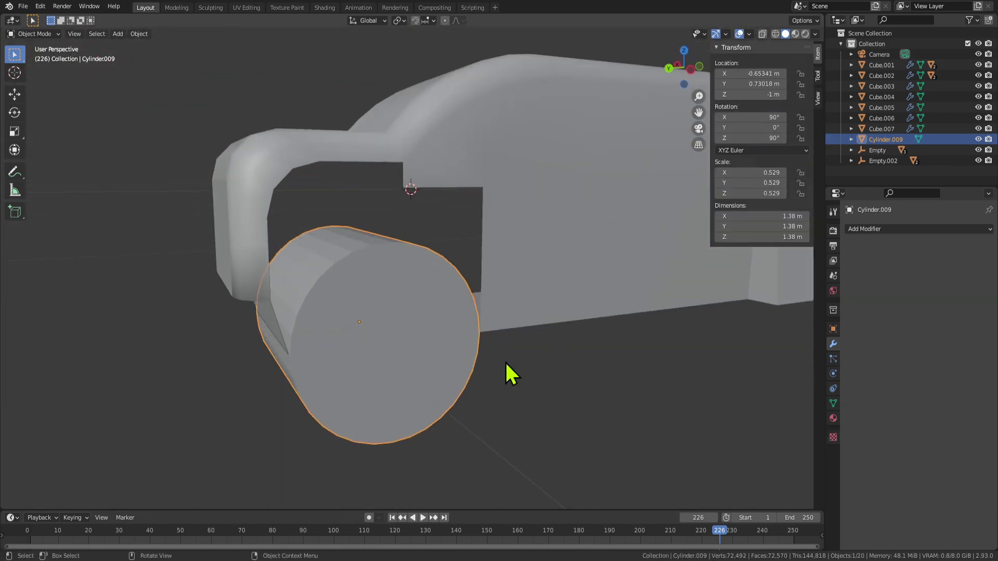
middle_drag(505, 362, 419, 371)
scroll(447, 338, down, 5)
middle_drag(477, 337, 470, 309)
key(Tab)
key(Tab)
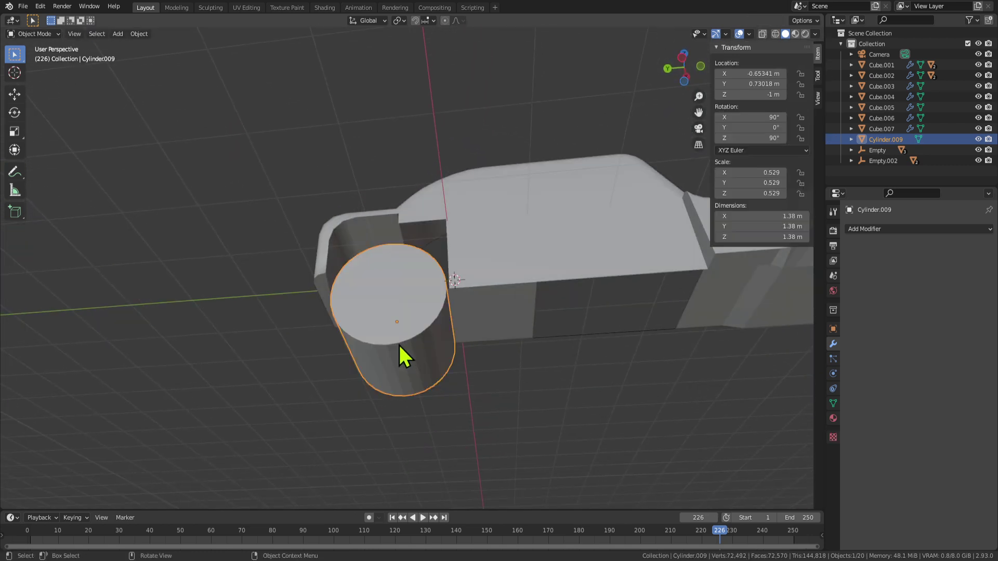
Hide the cylinder and move the floor panel's rear edge about -0.28 m along the global Y axis.
middle_drag(399, 345, 436, 358)
key(h)
scroll(430, 342, up, 3)
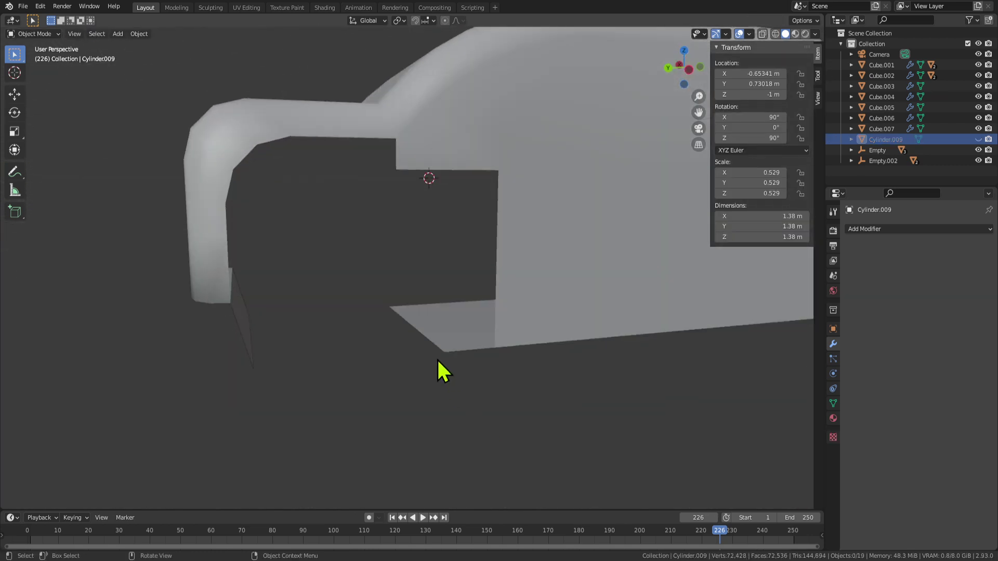
click(455, 349)
key(Tab)
click(434, 344)
middle_drag(525, 354, 523, 366)
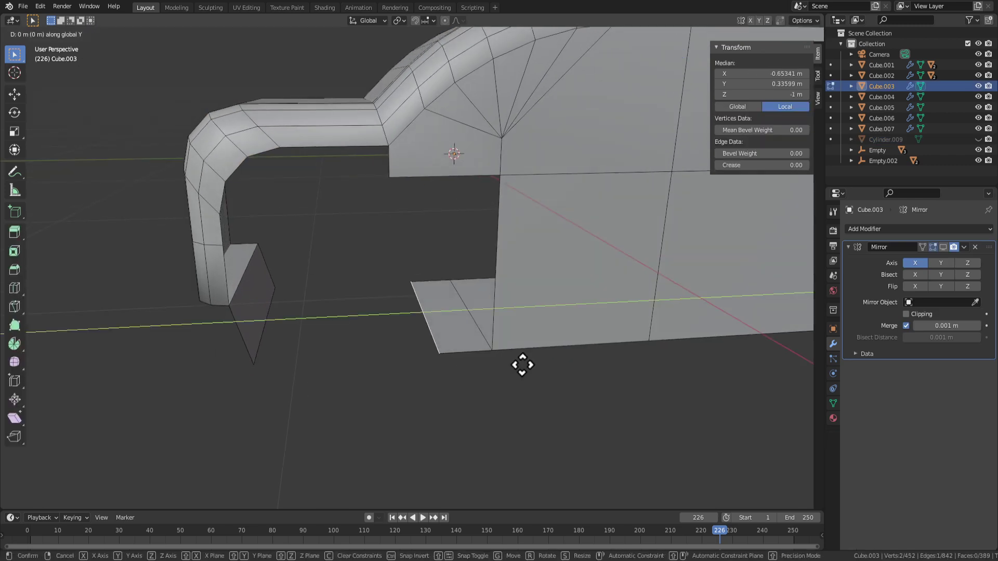
click(562, 365)
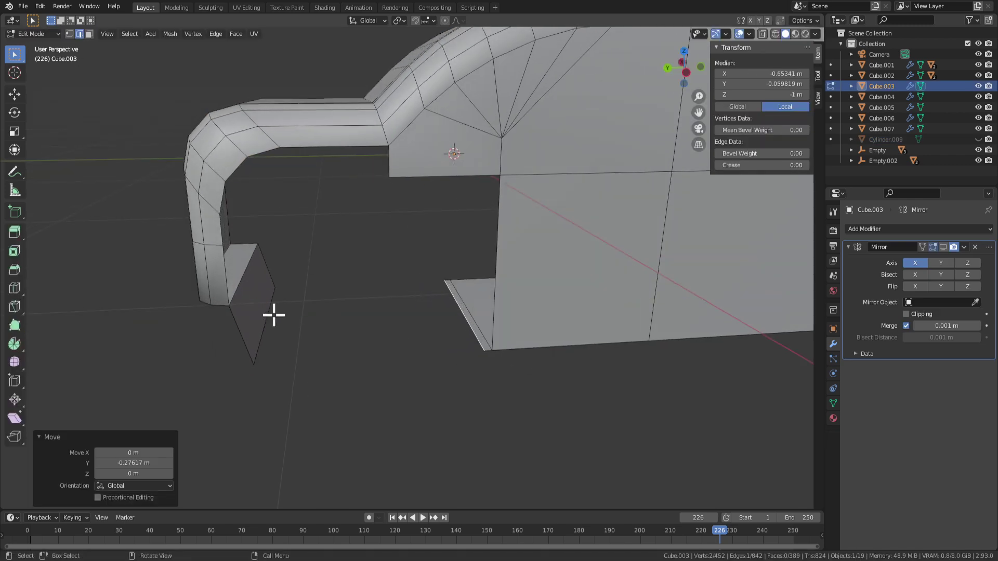
Move the lower edge of the slanted rear panel to about 1.47 m along the Y axis.
click(267, 313)
click(295, 330)
key(Tab)
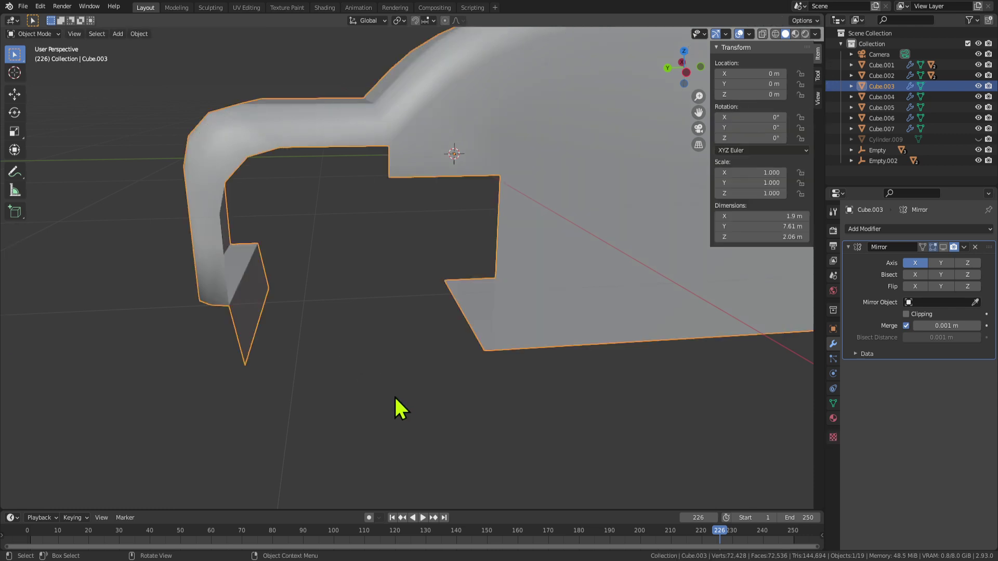
Unhide the cylinder and move it along the global Y axis to about 0.77 m within the widened rear opening.
key(alt+h)
middle_drag(408, 384, 436, 308)
click(379, 383)
key(g)
key(y)
click(467, 389)
key(g)
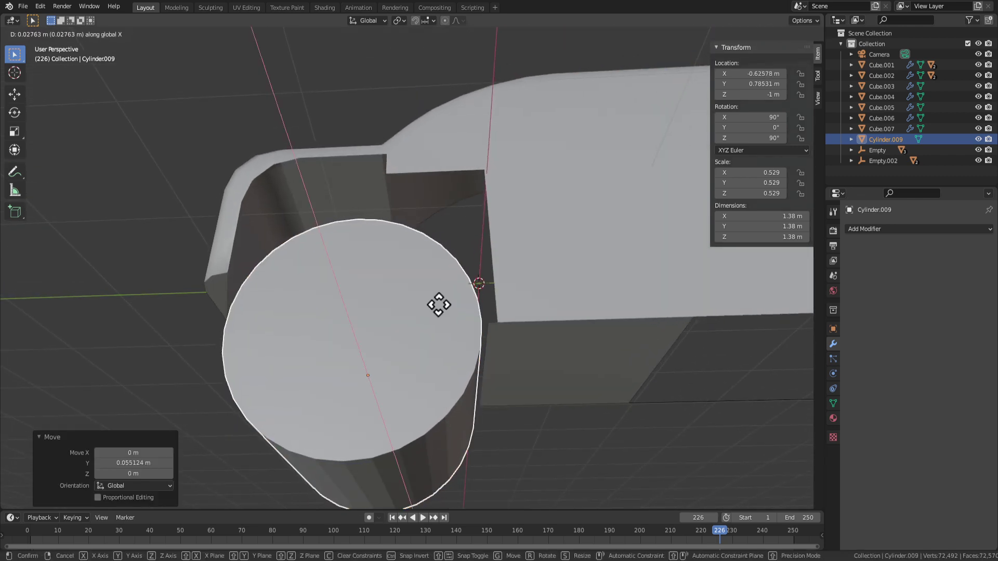
click(444, 347)
middle_drag(444, 347, 266, 353)
Examine the gaps between the cylinder, the slanted rear panel and the floor panel's rear edge.
click(312, 350)
key(Tab)
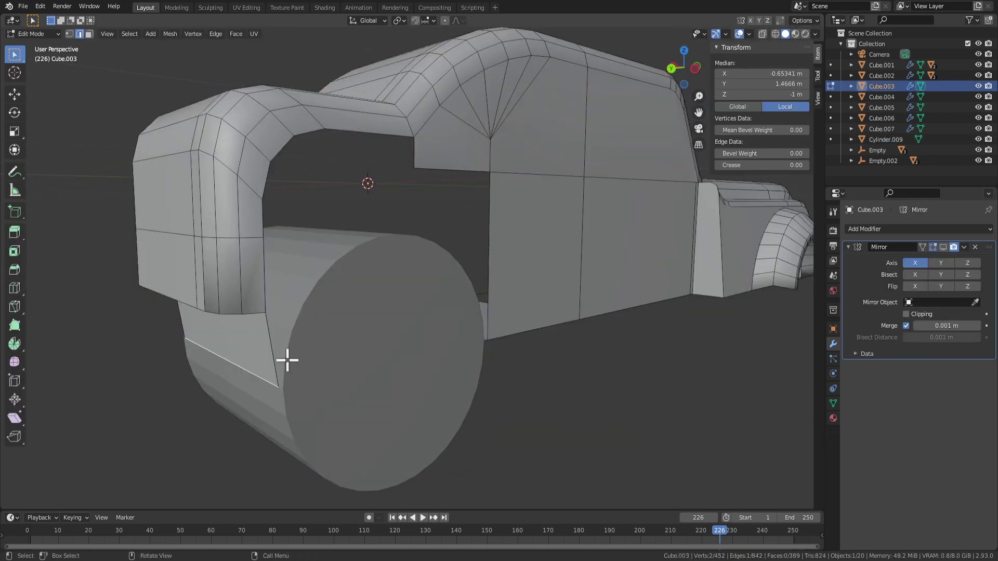
click(251, 358)
key(Tab)
middle_drag(256, 357, 360, 397)
click(398, 397)
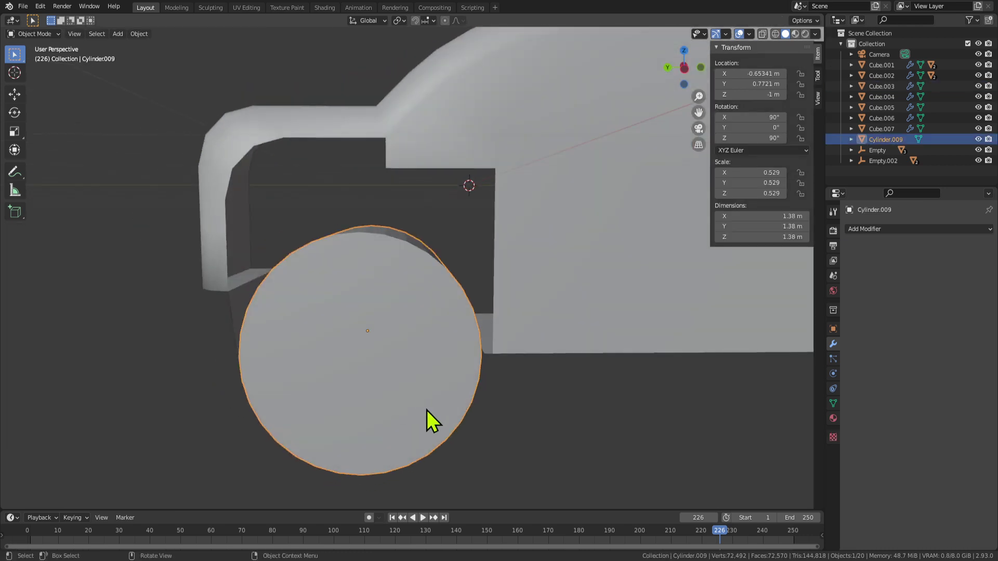
middle_drag(400, 398, 440, 353)
scroll(410, 392, up, 5)
middle_drag(368, 292, 441, 372)
key(Tab)
key(Tab)
key(Tab)
key(Tab)
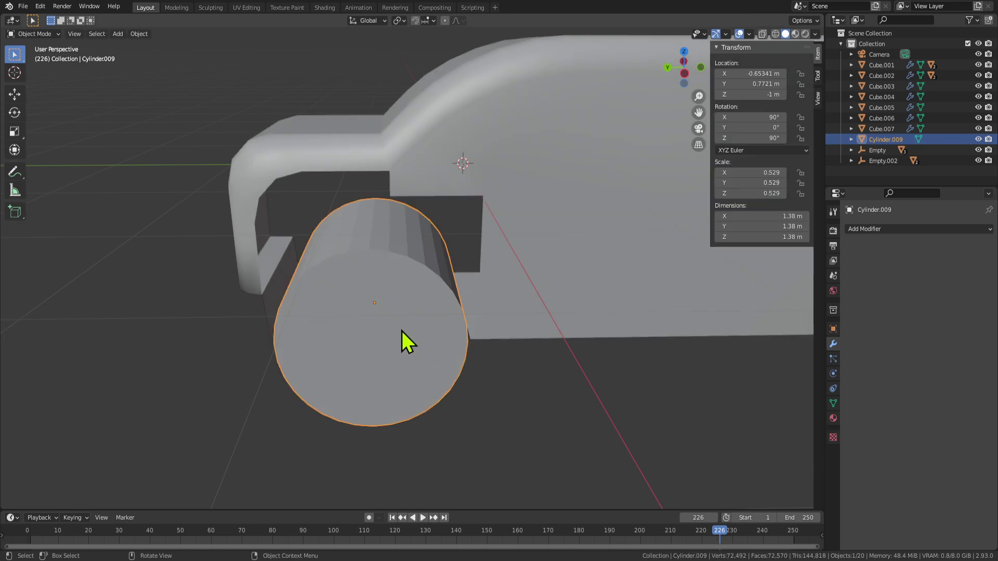
Save the Blender file.
scroll(402, 331, down, 8)
key(ctrl+s)
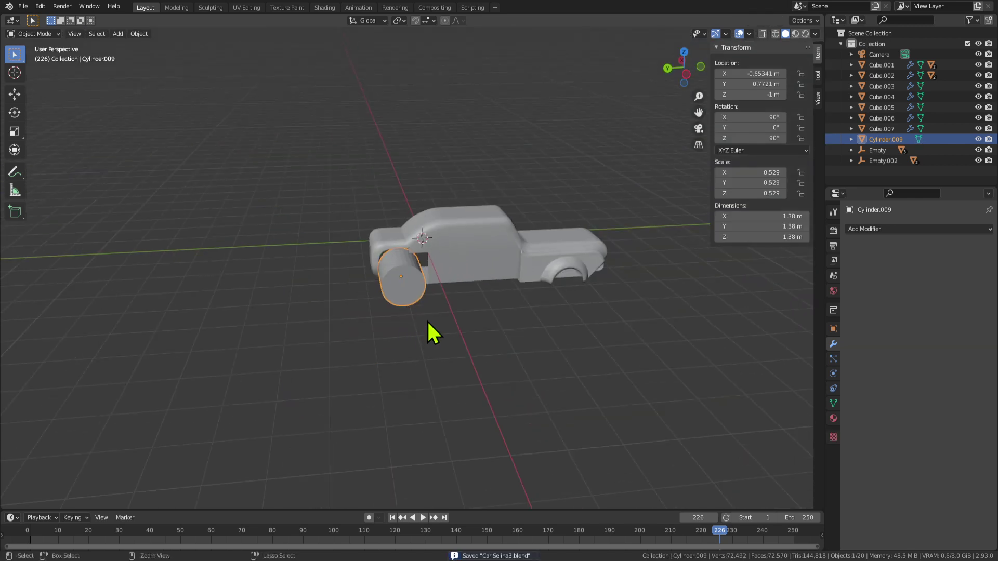
scroll(426, 320, up, 5)
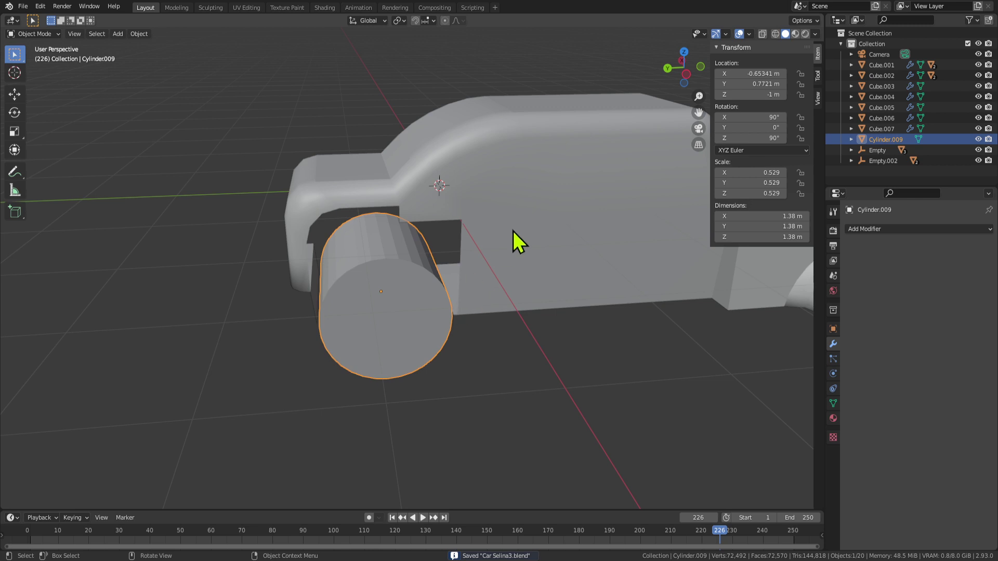
Join the cylinder with the car body into one object, keeping the body as the active object.
mouse_move(519, 248)
middle_down()
mouse_move(593, 231)
mouse_move(614, 201)
mouse_move(507, 240)
middle_up()
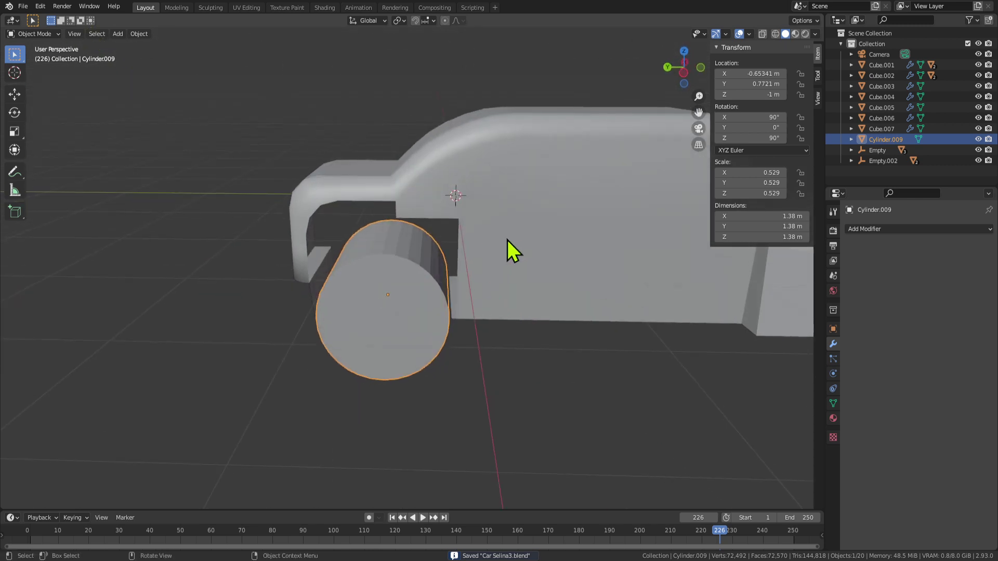
shift+click(567, 213)
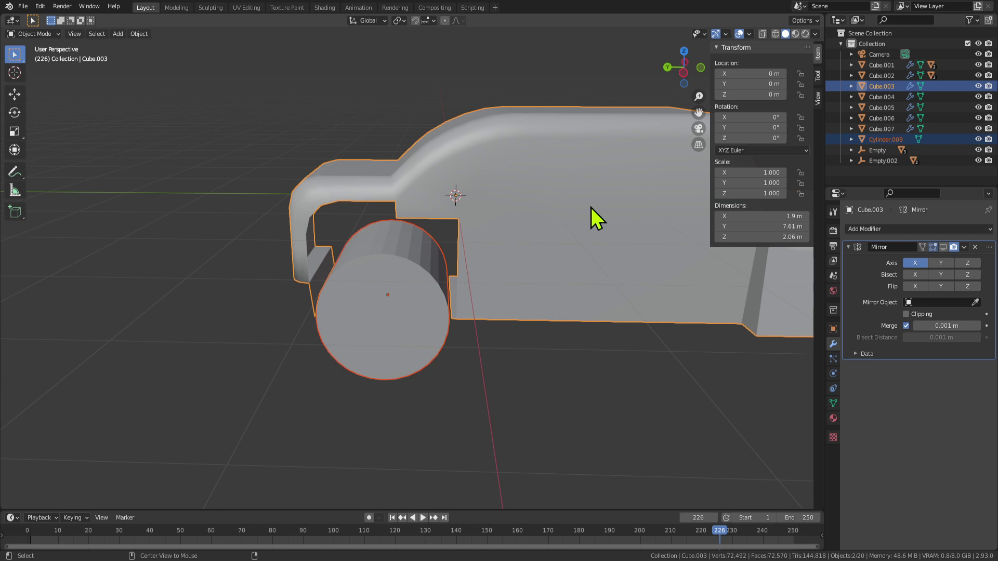
key(ctrl+j)
Delete the cylinder's inner end face in the body mesh.
key(Tab)
middle_drag(123, 344, 310, 376)
key(Tab)
key(Tab)
click(380, 381)
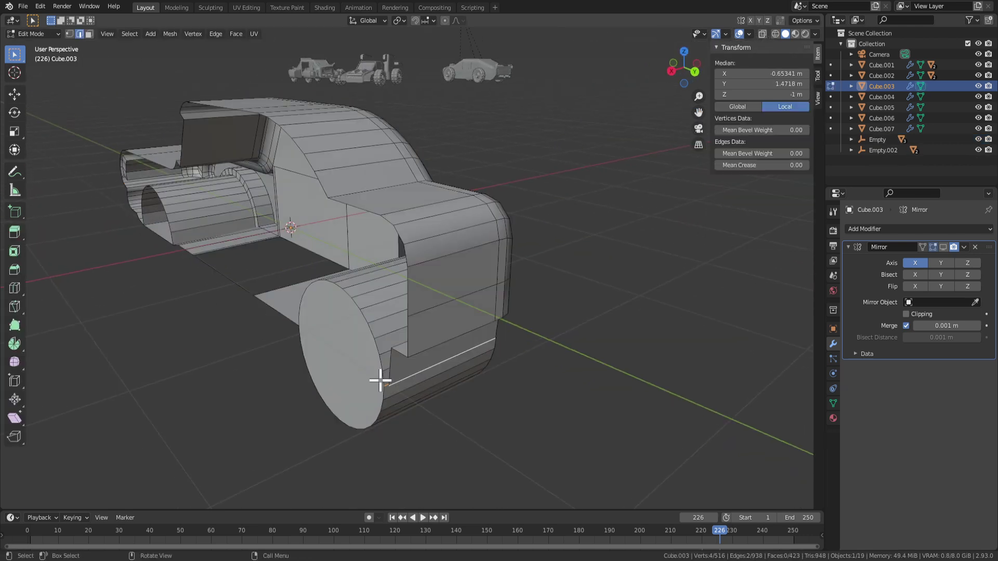
key(Tab)
key(Tab)
click(348, 367)
key(x)
click(385, 368)
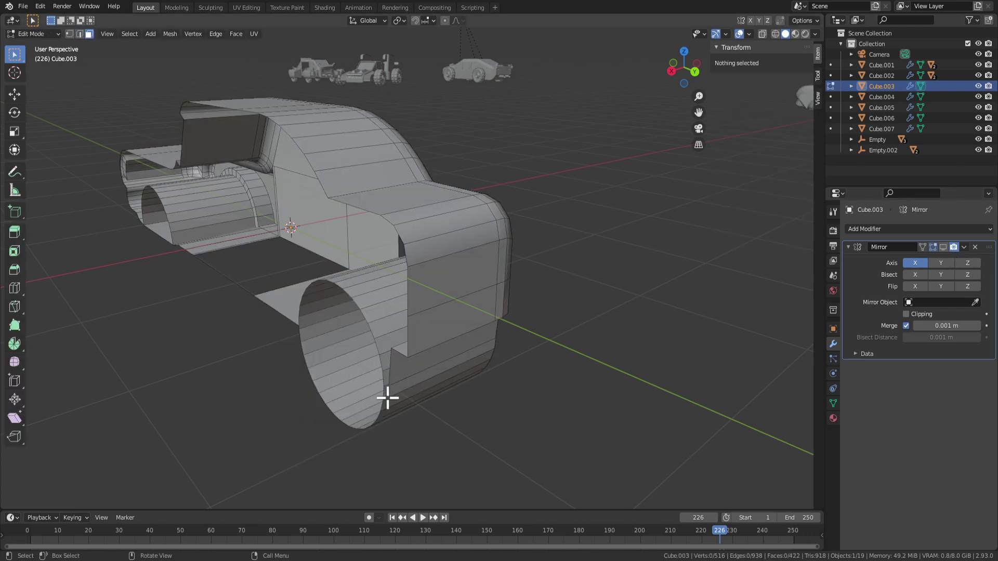
Delete the cylinder's outer end face on the car's side.
key(Tab)
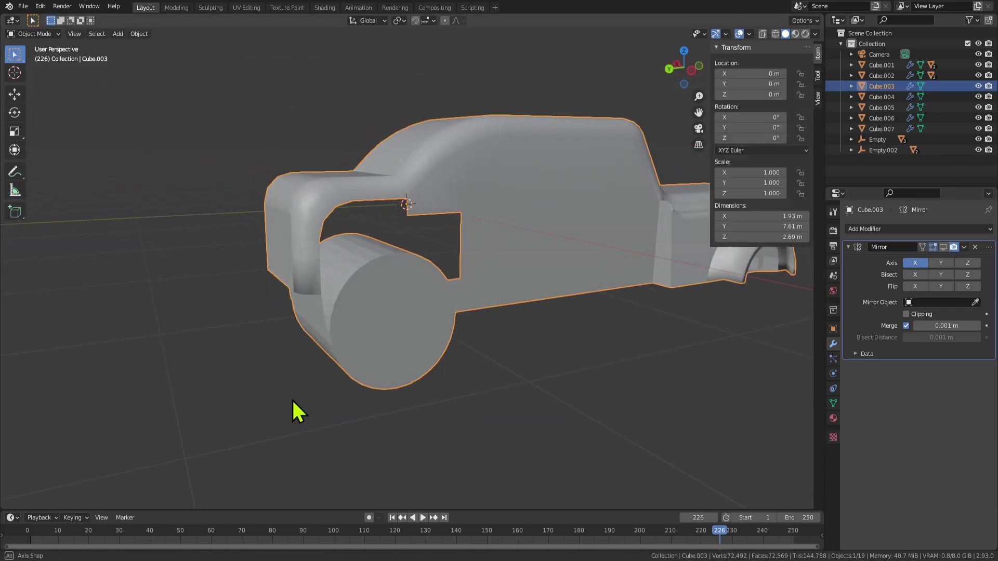
key(Tab)
click(419, 345)
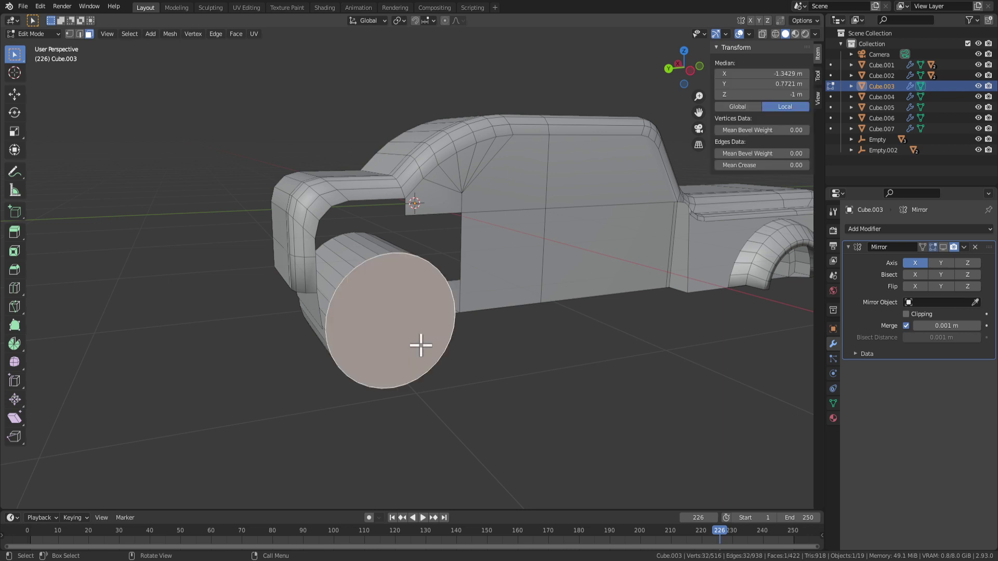
key(x)
click(422, 347)
Delete the lower half of the cylinder's side faces, leaving only the upper arch.
scroll(408, 351, up, 3)
middle_drag(407, 352, 486, 387)
click(459, 351)
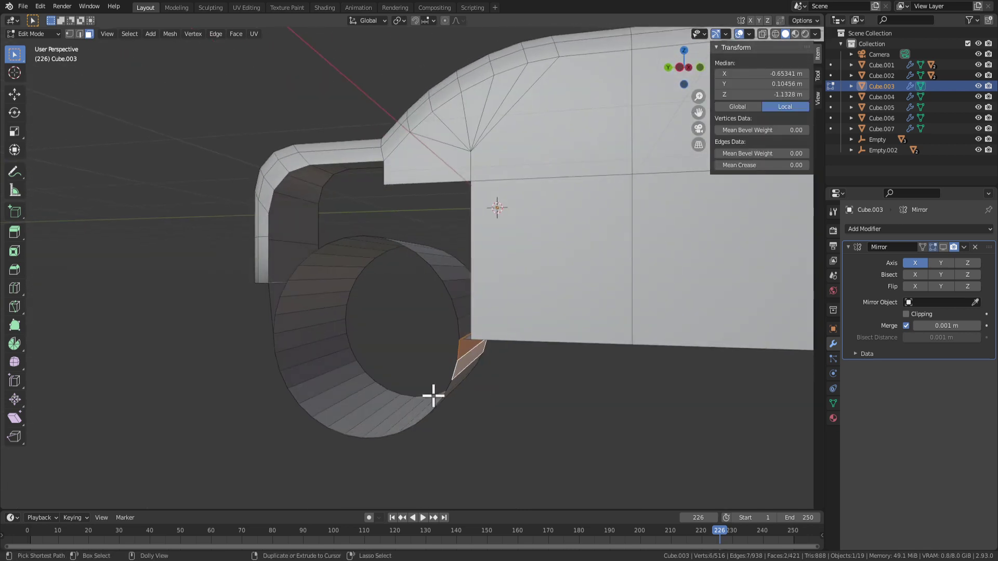
key(x)
click(288, 398)
Examine how the trimmed wheel arch meets the slanted rear panel and the floor panel.
middle_drag(312, 392, 509, 370)
scroll(395, 392, down, 5)
scroll(448, 308, up, 5)
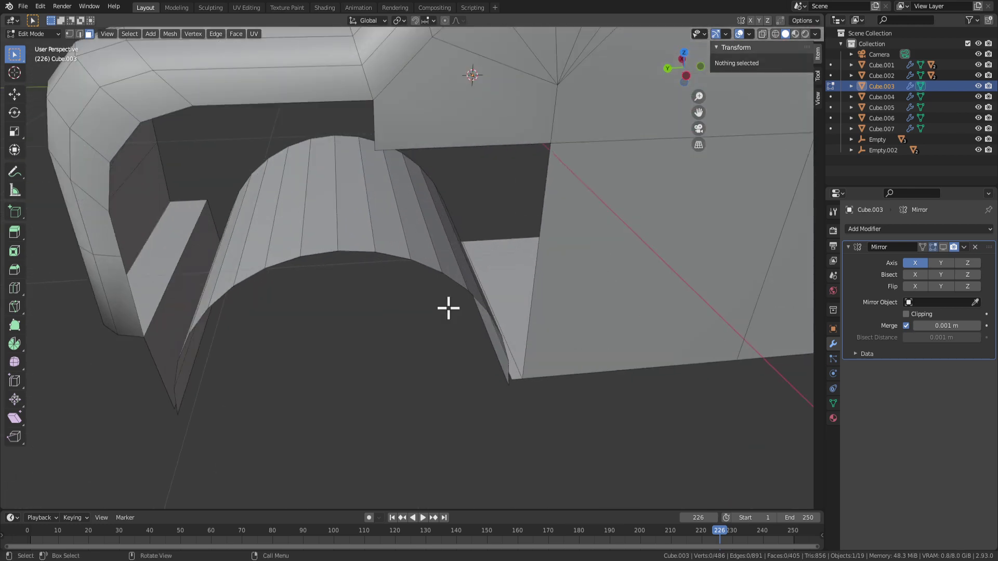
middle_drag(448, 309, 286, 301)
scroll(315, 285, down, 5)
scroll(276, 296, up, 3)
scroll(319, 288, down, 3)
scroll(294, 303, up, 3)
shift+middle_drag(206, 331, 528, 305)
click(284, 308)
Step back to before the cylinder face deletions for comparison and restore the trimmed arch.
scroll(289, 308, down, 3)
click(558, 320)
key(alt+h)
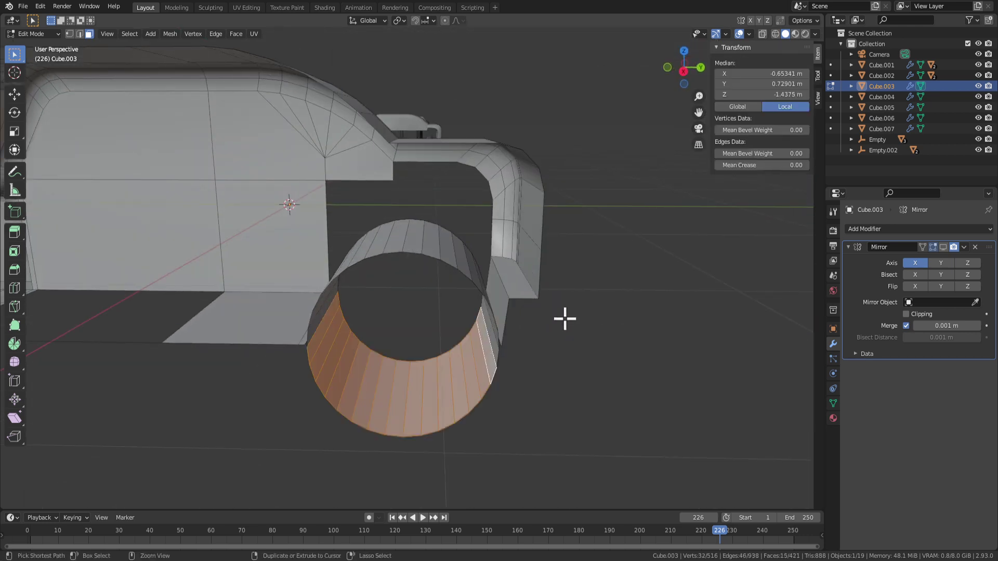
key(Tab)
key(Tab)
key(Tab)
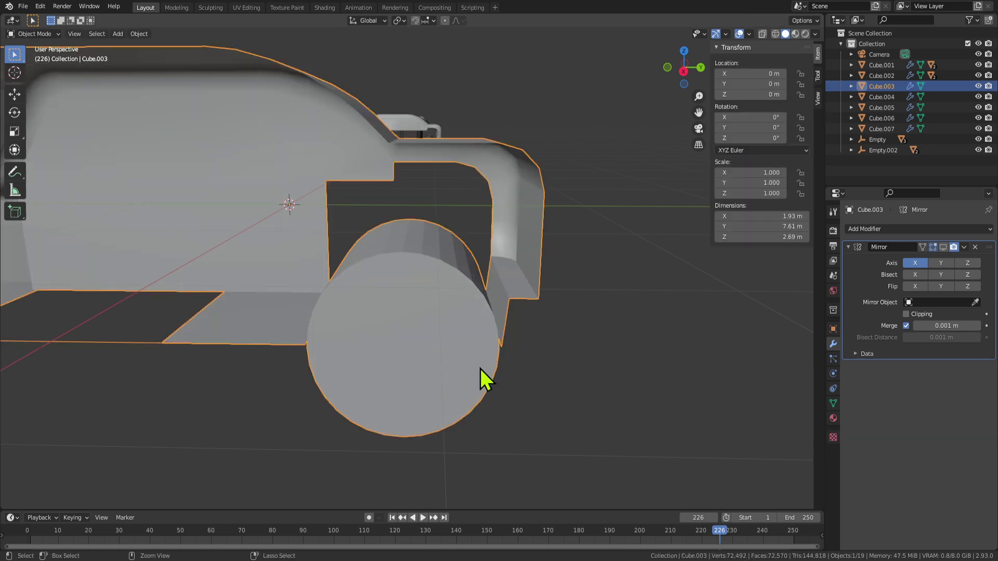
middle_drag(551, 348, 435, 333)
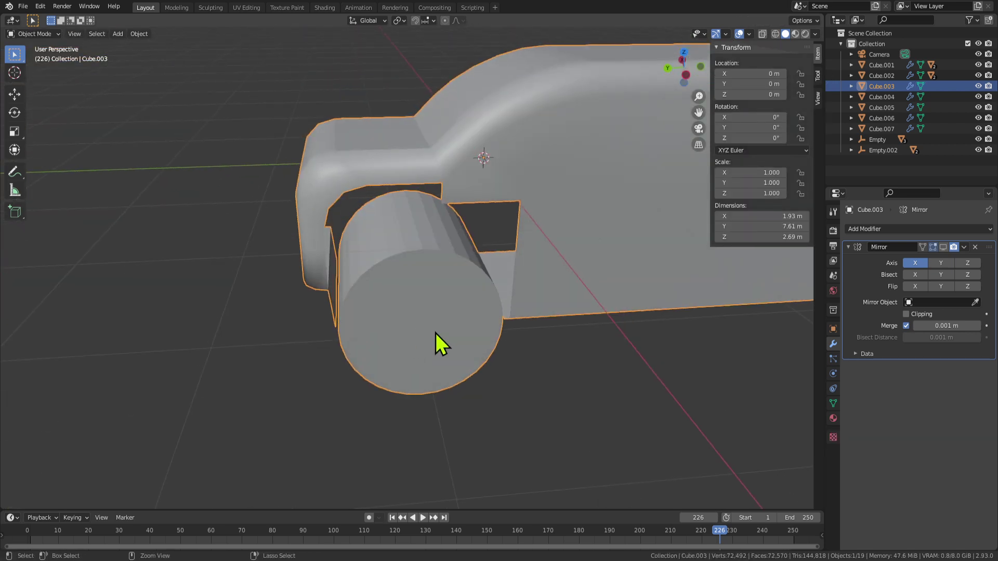
key(Tab)
key(ctrl+z)
key(ctrl+z)
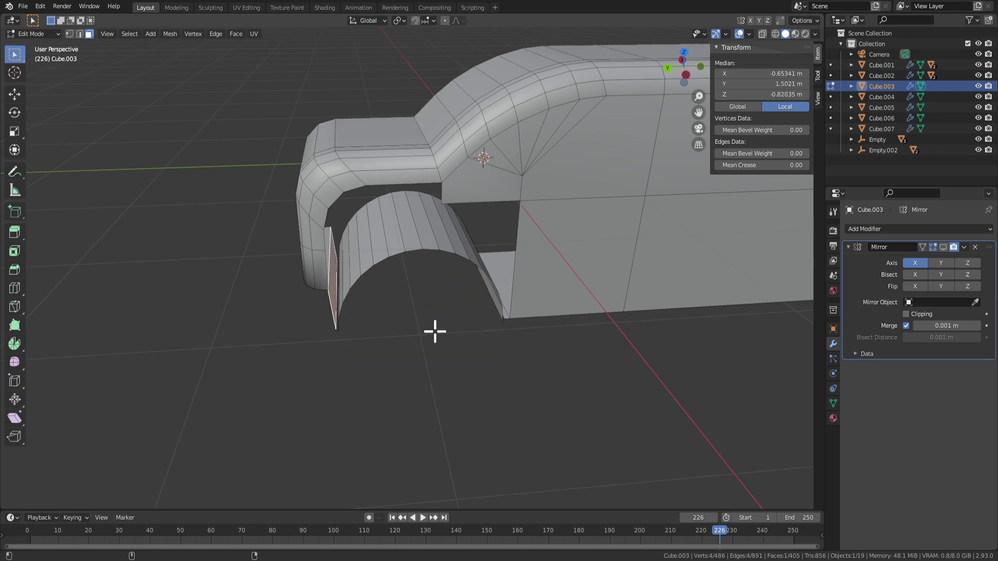
Grow the selection from the slanted rear panel over the body's rear end and move it about 0.05 m backward along the global Y axis.
middle_drag(435, 331, 364, 295)
key(g)
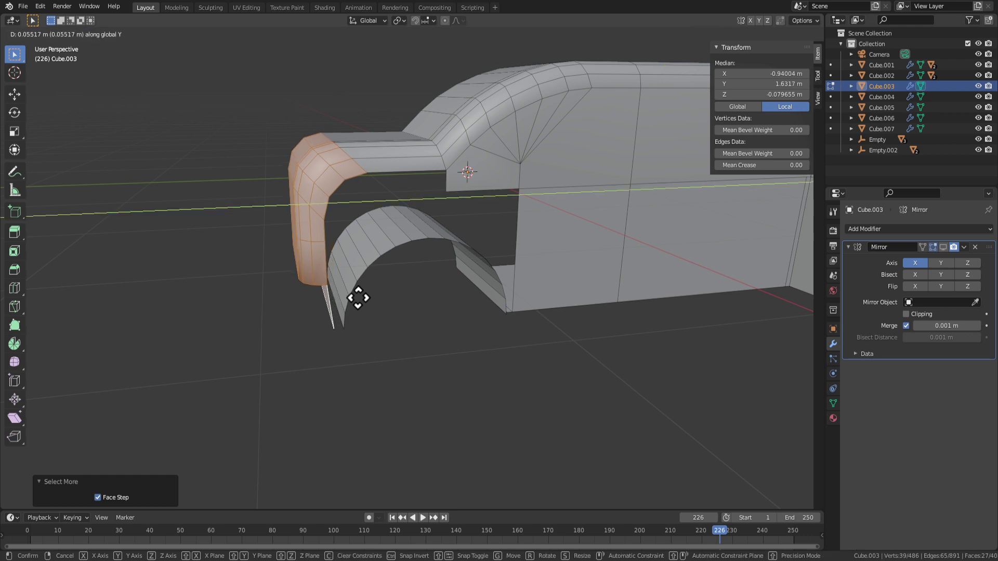
click(359, 298)
Delete the slanted rear panel face beneath the body's rear end.
scroll(358, 345, up, 2)
middle_drag(359, 345, 285, 332)
key(2)
click(287, 336)
key(3)
click(267, 314)
key(x)
click(266, 314)
Extrude the removed rear panel's upper edge straight down to Z -1 m and select its lower edge together with the arch's rear lower edge.
click(560, 354)
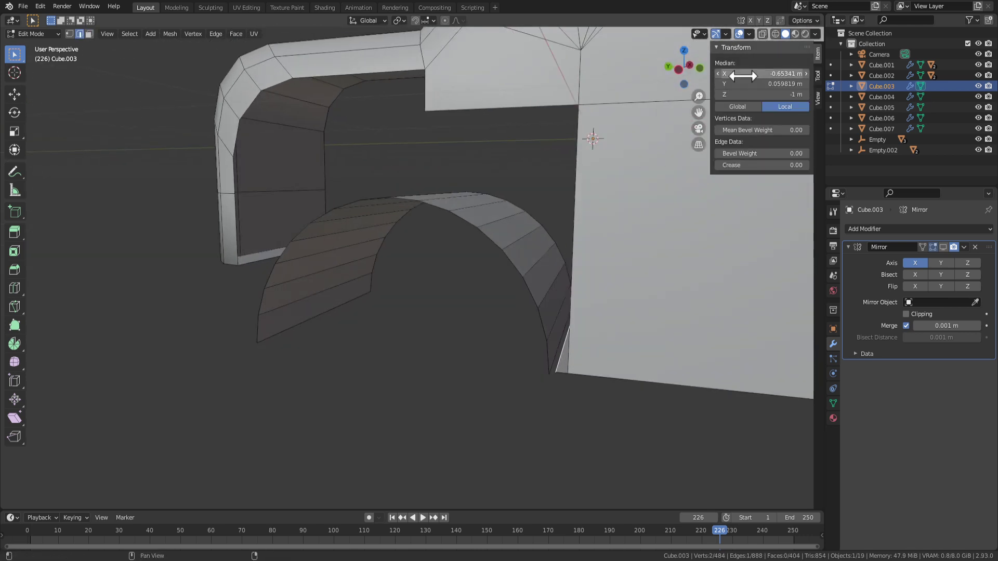
key(Return)
middle_drag(267, 326, 290, 276)
click(255, 229)
right_click(270, 269)
key(g)
key(z)
click(475, 270)
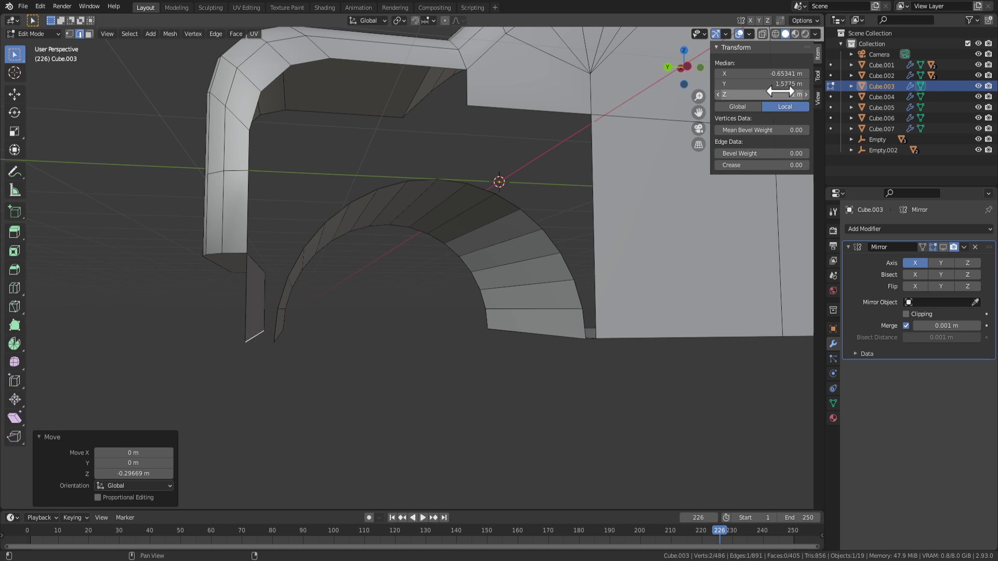
middle_drag(411, 372, 360, 377)
click(286, 349)
middle_drag(288, 350, 261, 365)
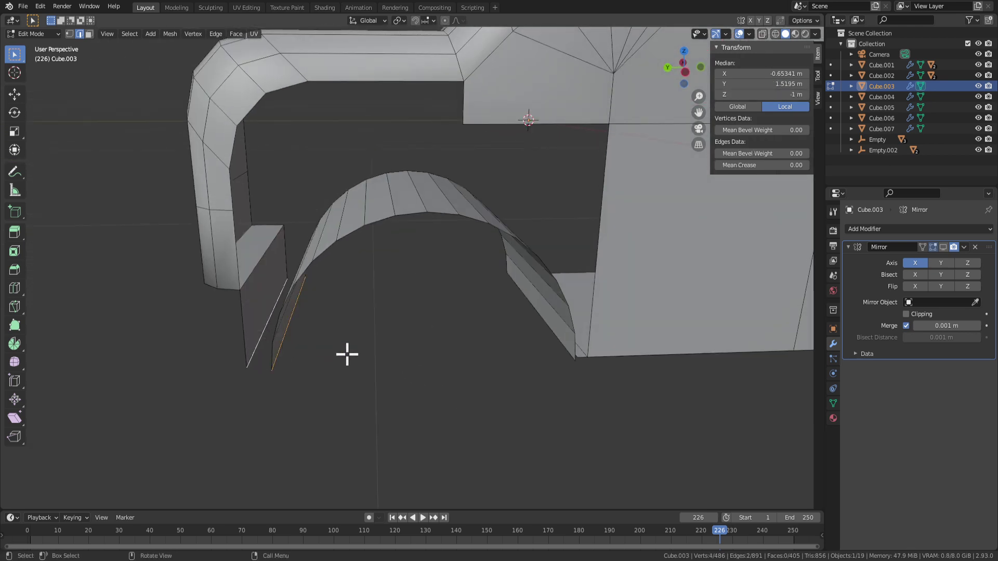
middle_drag(347, 355, 379, 365)
Align the wheel arch's outer rim with the body side's opening edge by setting its X position to -1.3068 m.
click(412, 416)
middle_drag(412, 416, 451, 274)
click(601, 270)
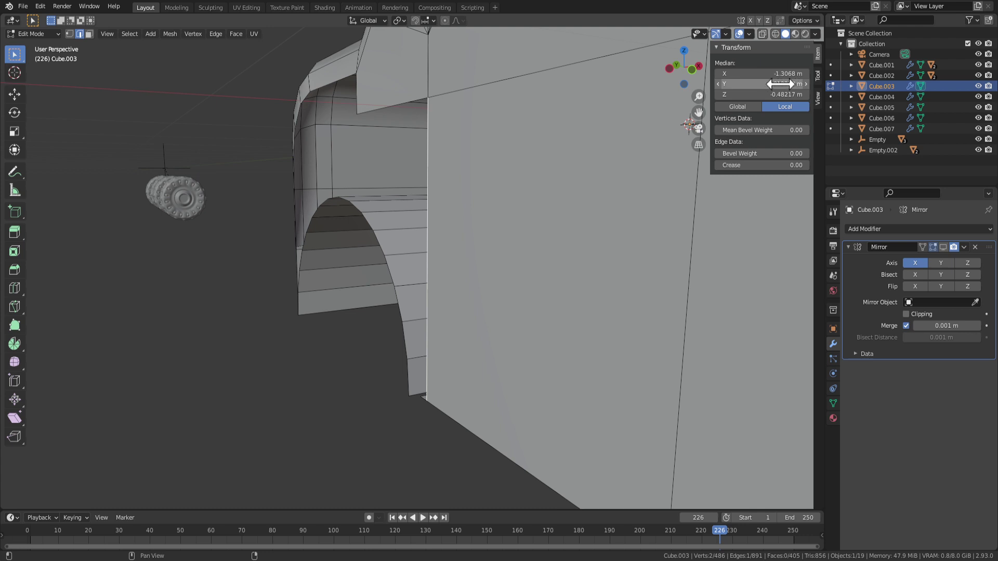
click(409, 375)
middle_drag(409, 374, 455, 356)
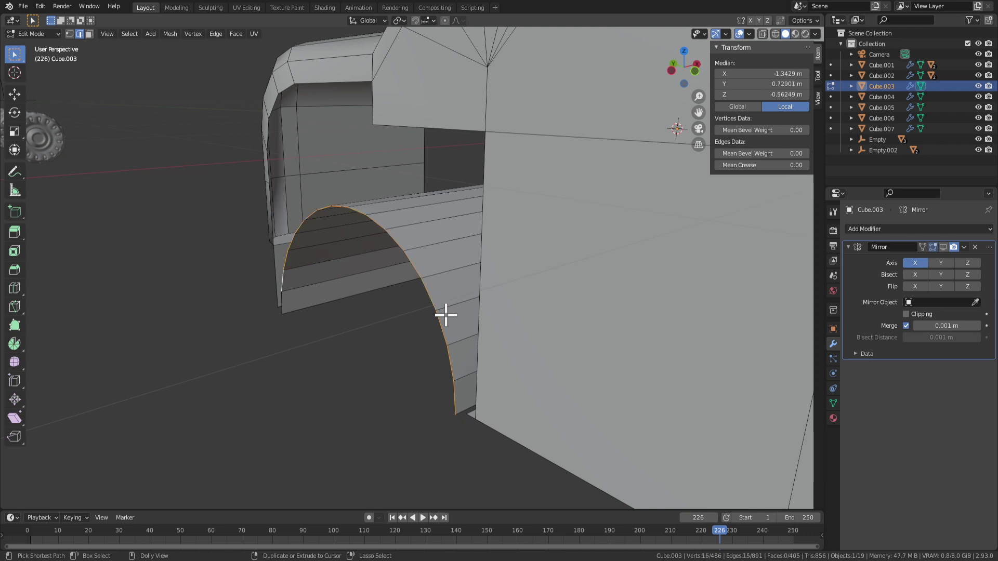
key(ctrl+v)
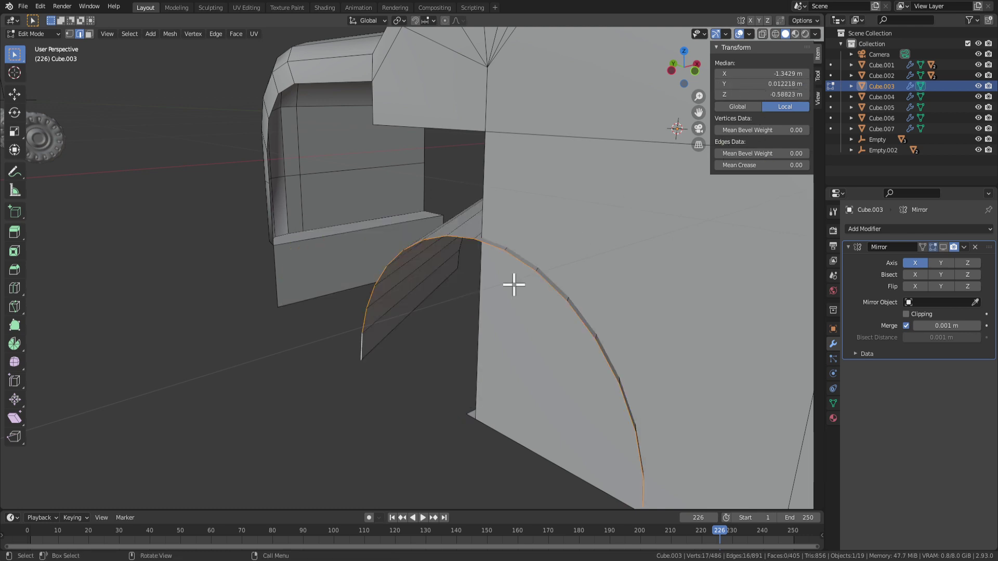
key(ctrl+z)
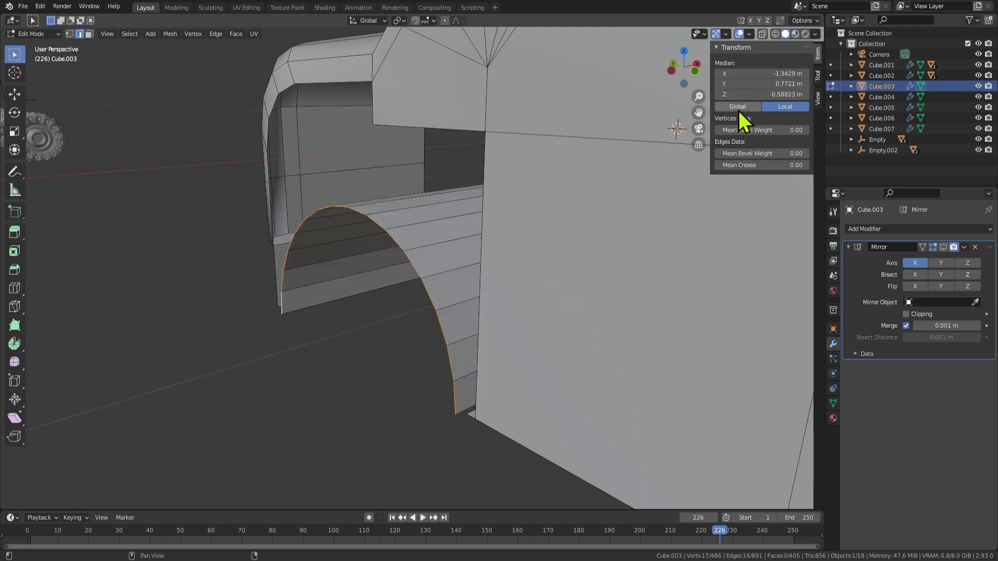
click(495, 261)
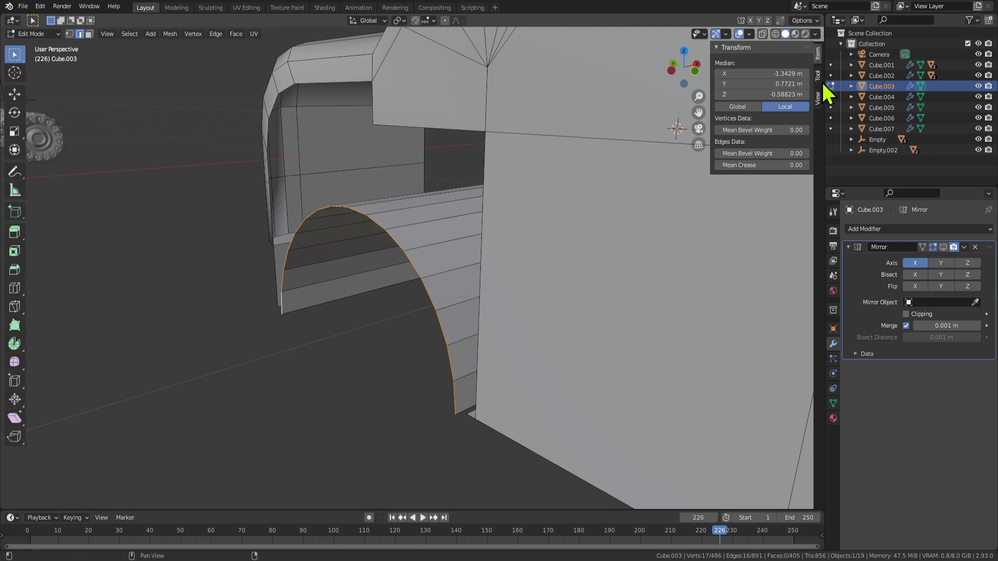
drag(771, 75, 771, 74)
Fill the gaps between the wheel arch's lower edges and the neighbouring rear and floor panels with faces.
middle_drag(388, 303, 429, 354)
middle_drag(621, 401, 531, 374)
click(575, 415)
key(Tab)
key(Tab)
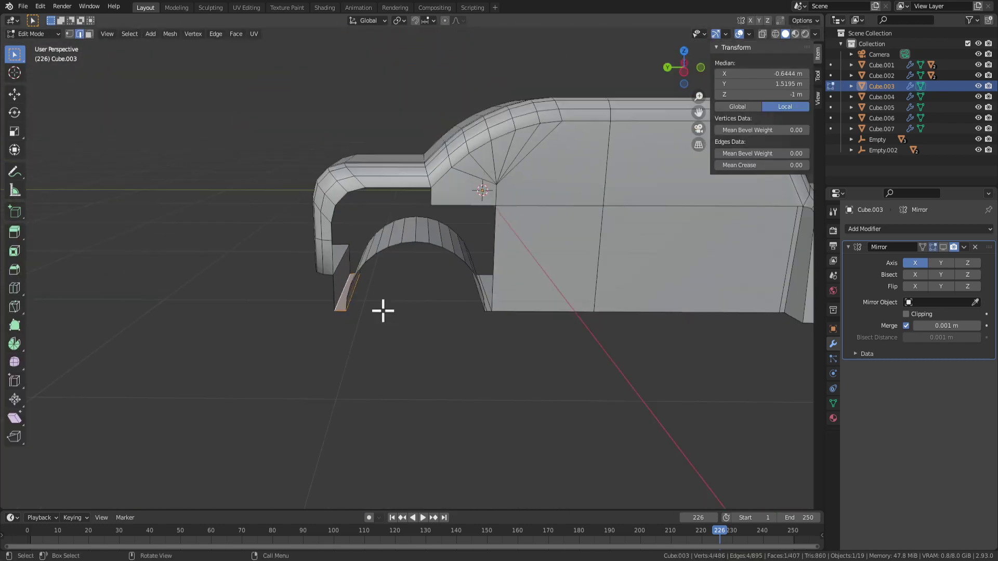
Examine the finished rear wheel arch, the underside and the whole car body from several angles.
scroll(380, 317, up, 5)
middle_drag(374, 322, 451, 295)
scroll(451, 295, down, 4)
middle_drag(599, 358, 345, 406)
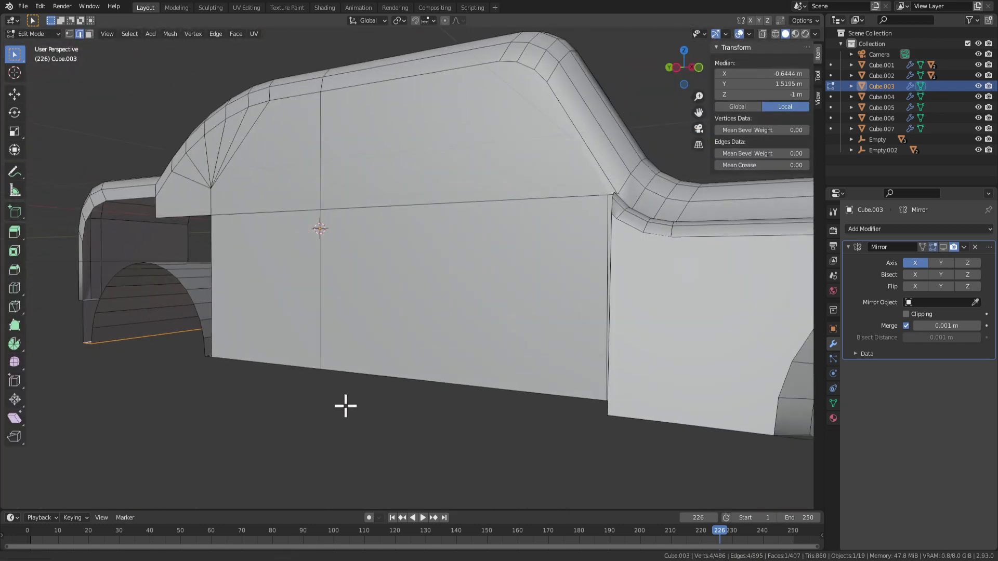
scroll(345, 405, down, 4)
scroll(527, 388, up, 2)
middle_drag(528, 387, 493, 315)
scroll(474, 367, down, 3)
key(Tab)
scroll(335, 357, up, 4)
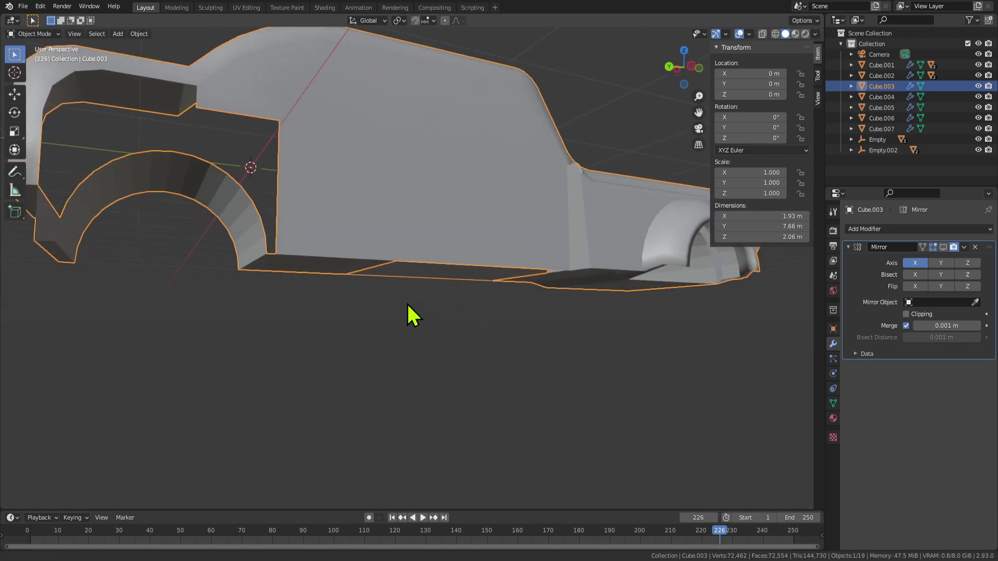
middle_drag(408, 306, 401, 344)
key(Tab)
key(Tab)
scroll(492, 360, down, 8)
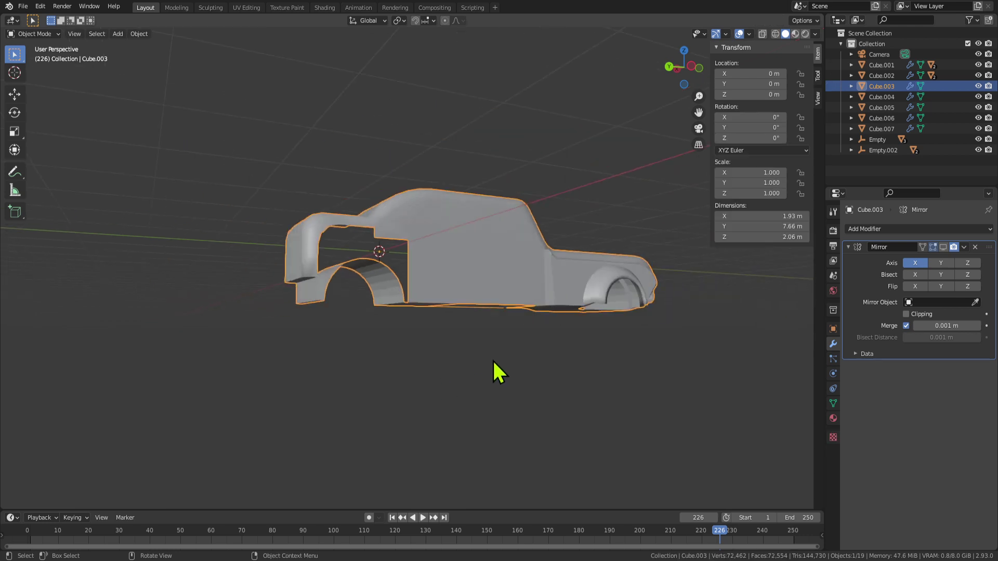
middle_drag(484, 350, 463, 367)
scroll(358, 322, up, 8)
scroll(359, 322, down, 5)
scroll(551, 342, down, 5)
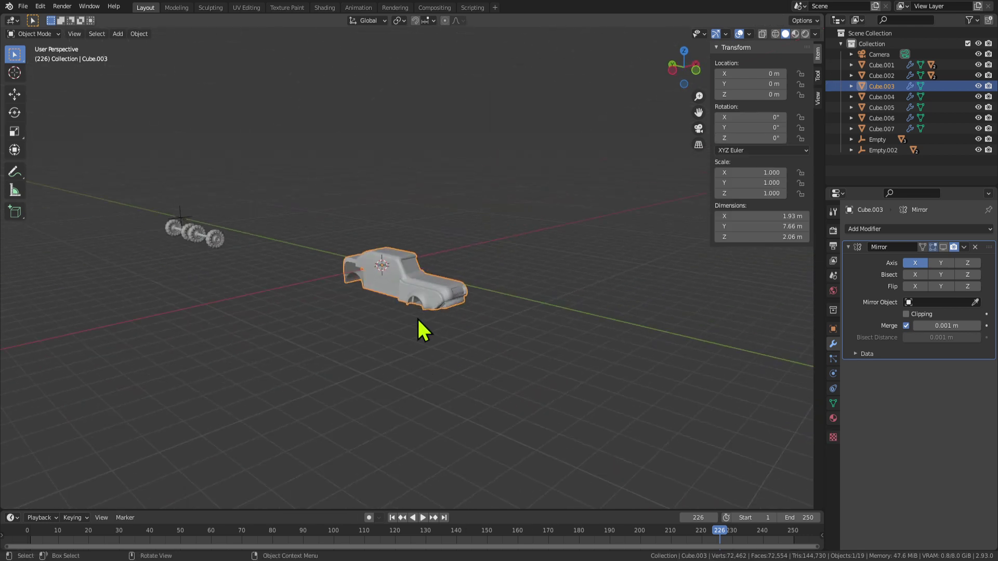
Duplicate the car body and move the copy along the global X axis to the row of earlier body copies.
middle_drag(417, 318, 405, 314)
key(ctrl+c)
key(ctrl+v)
key(g)
key(y)
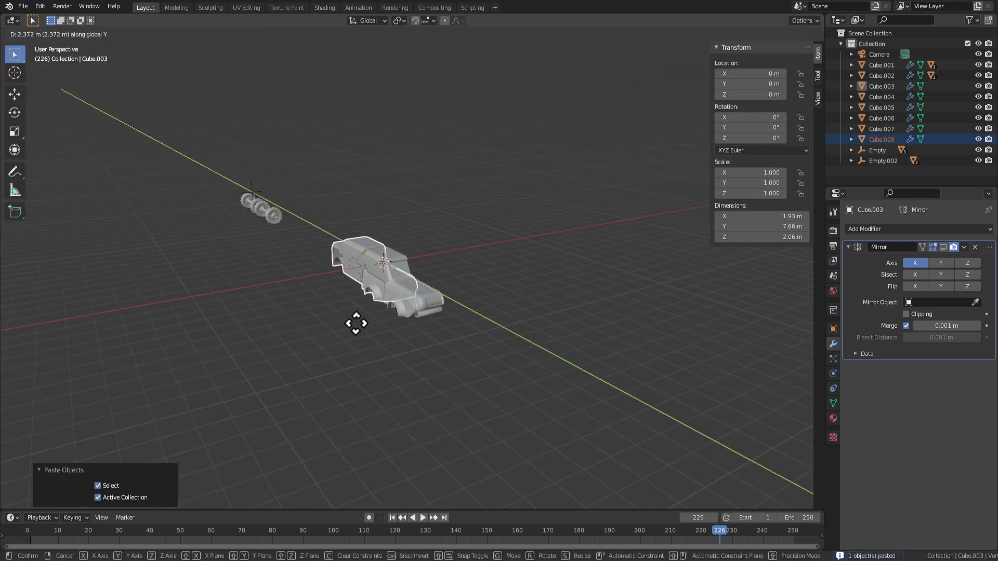
right_click(177, 363)
scroll(312, 346, down, 9)
key(g)
key(x)
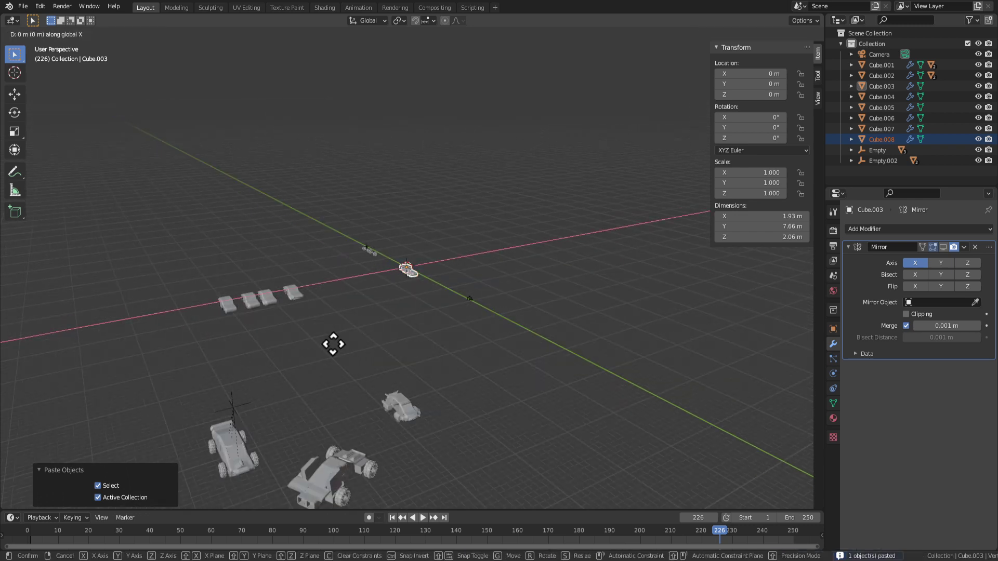
click(235, 367)
Select the row of five body copies and move them about -46.16 m along the global X axis.
drag(307, 351, 222, 288)
key(g)
key(x)
click(97, 360)
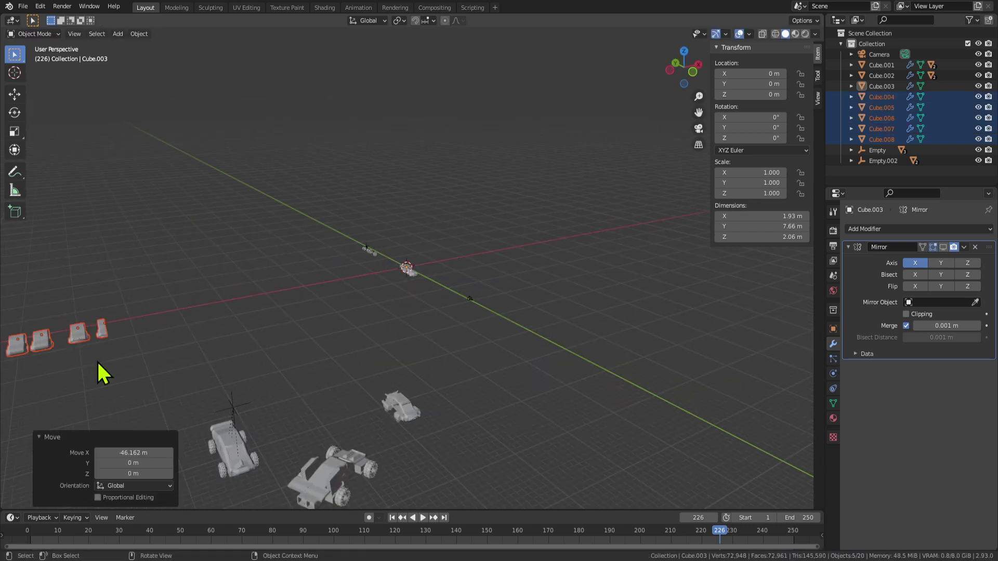
Clear the location of the wheel set's empty to bring the wheels under the car body.
scroll(367, 311, up, 10)
scroll(312, 325, down, 8)
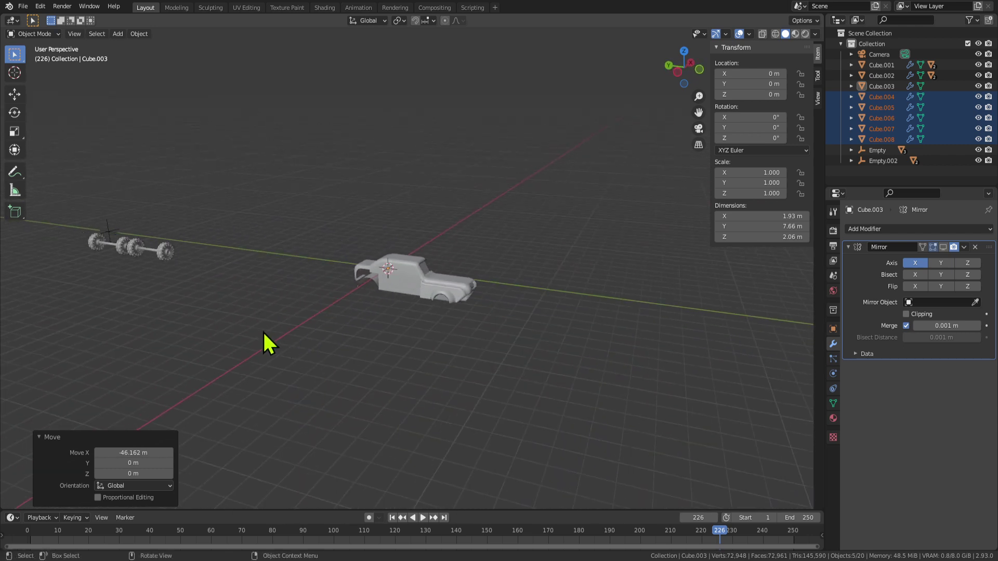
click(176, 245)
key(alt+g)
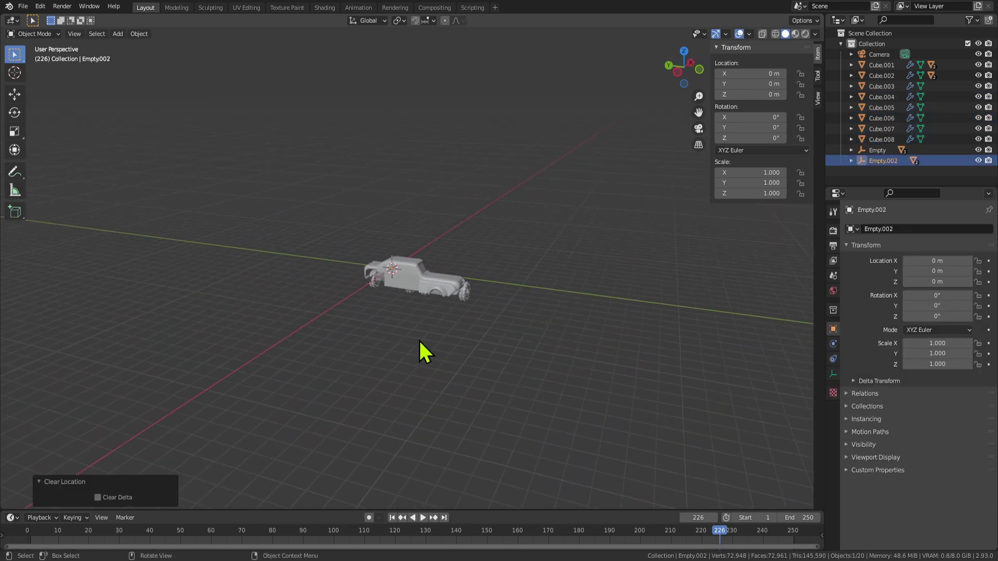
scroll(431, 348, up, 3)
key(r)
key(z)
key(Escape)
scroll(419, 379, down, 5)
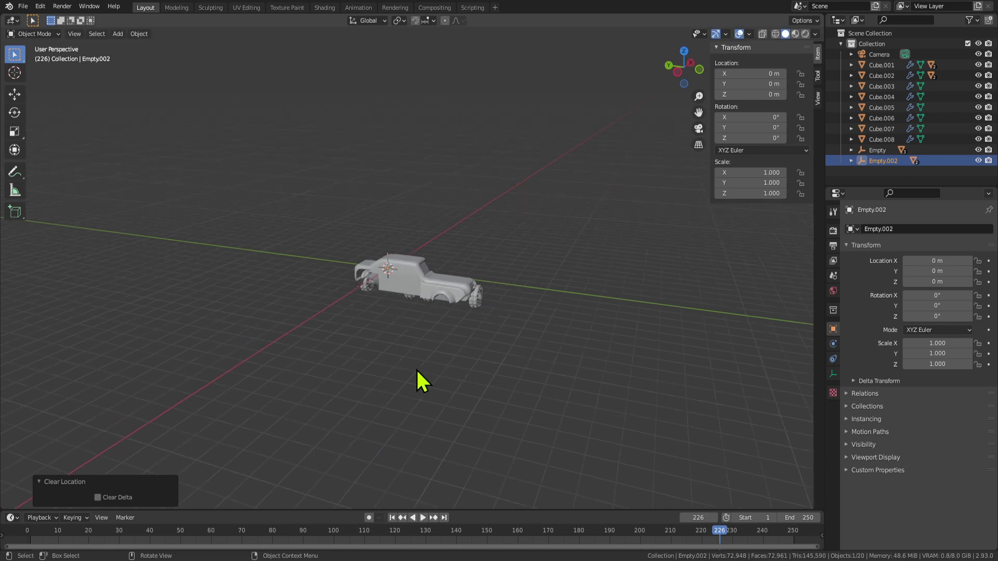
Move the wheel set about 26.3 m along the global Y axis, away from the car body.
key(g)
key(y)
click(181, 285)
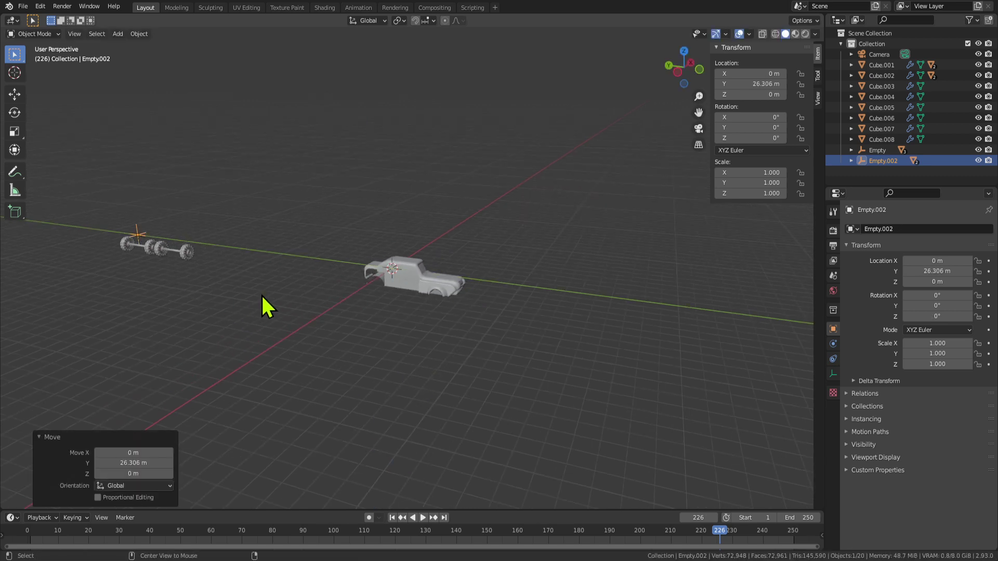
key(alt+g)
key(ctrl+z)
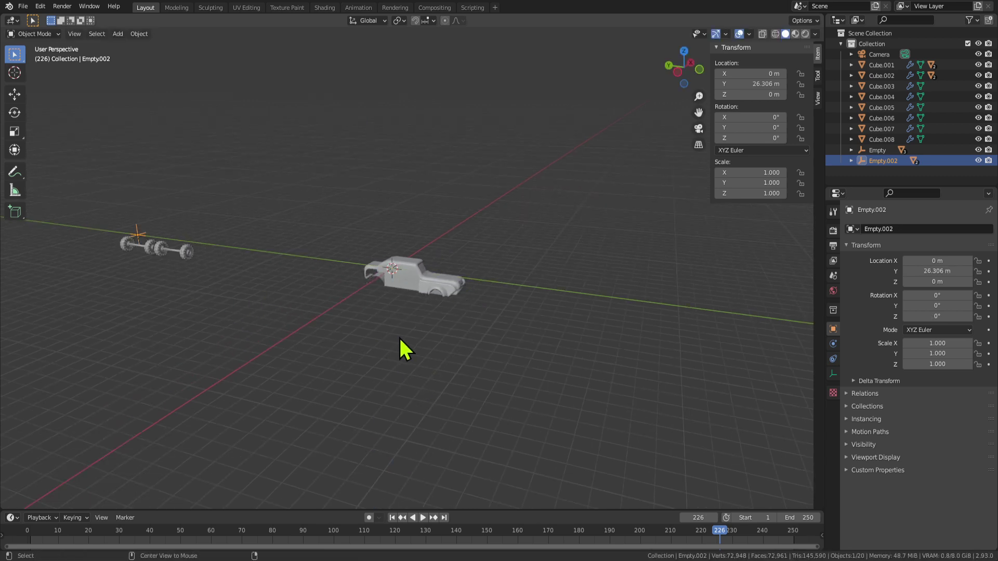
Delete the separate wheel set together with its empty.
click(399, 338)
middle_drag(163, 256, 408, 352)
click(543, 266)
key(x)
click(530, 217)
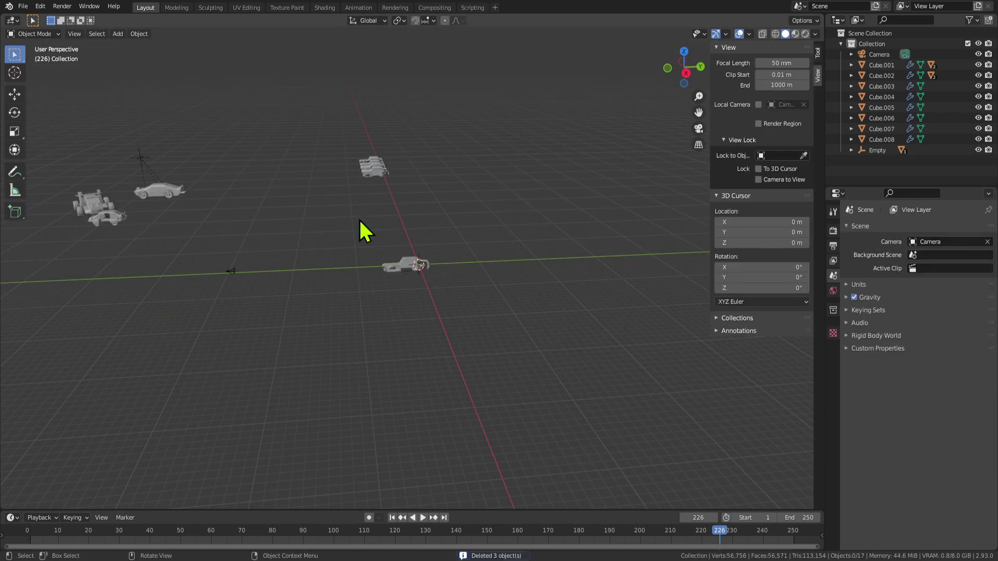
Duplicate the distant sports car's wheels together with their empty and place the copy about 25.47 m away, clear of that car.
click(140, 157)
shift+click(170, 193)
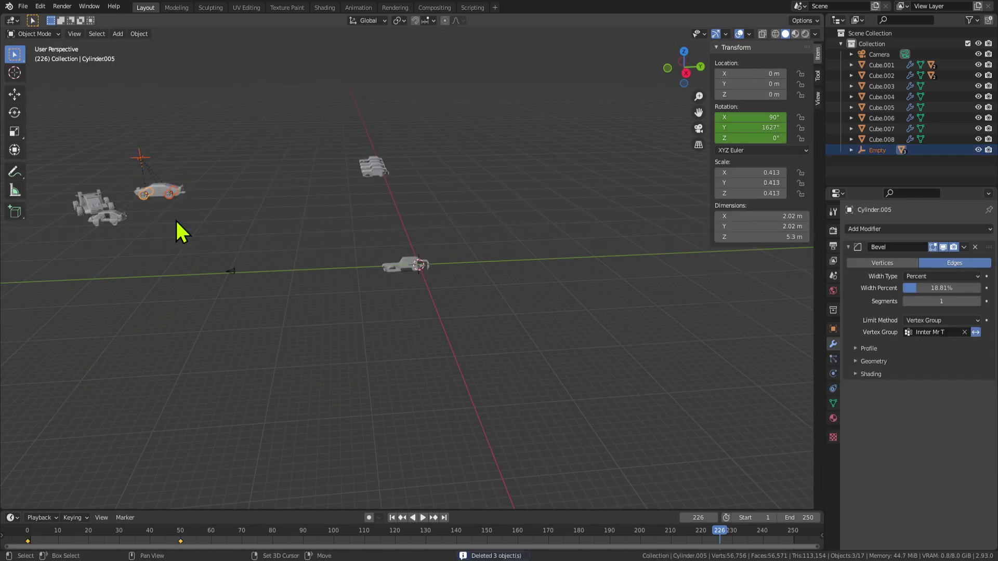
key(shift+d)
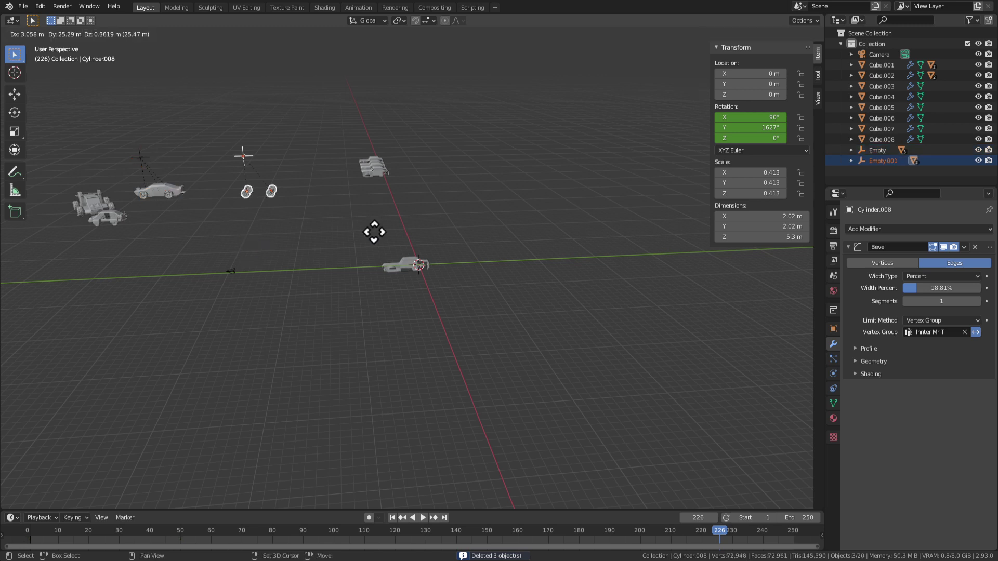
click(373, 232)
Clear the location of the copied wheel set's empty to bring it to the world origin.
key(alt+g)
ctrl+middle_drag(367, 237, 423, 322)
key(ctrl+z)
key(ctrl+z)
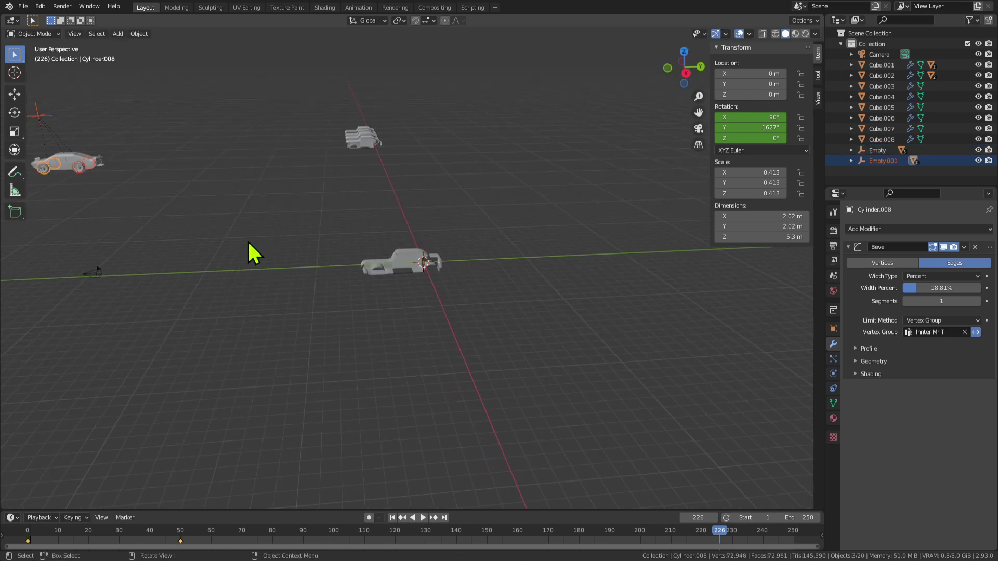
key(ctrl+shift+z)
key(ctrl+shift+z)
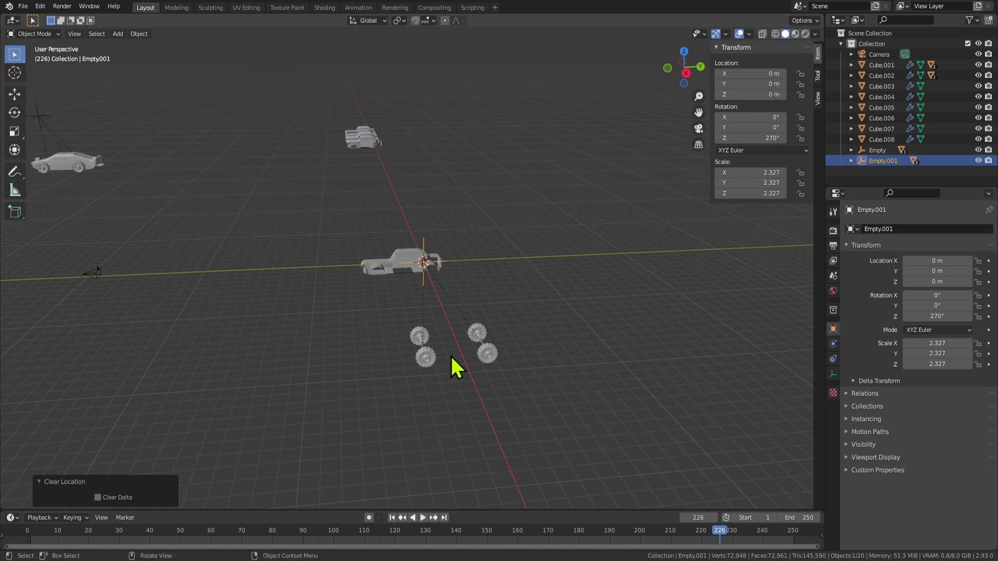
Move the copied wheel set's empty up 7.6049 m along global Z and -3.9614 m along global Y.
key(g)
key(z)
click(424, 291)
middle_drag(428, 301, 476, 333)
scroll(538, 388, down, 10)
scroll(477, 351, up, 3)
key(g)
key(y)
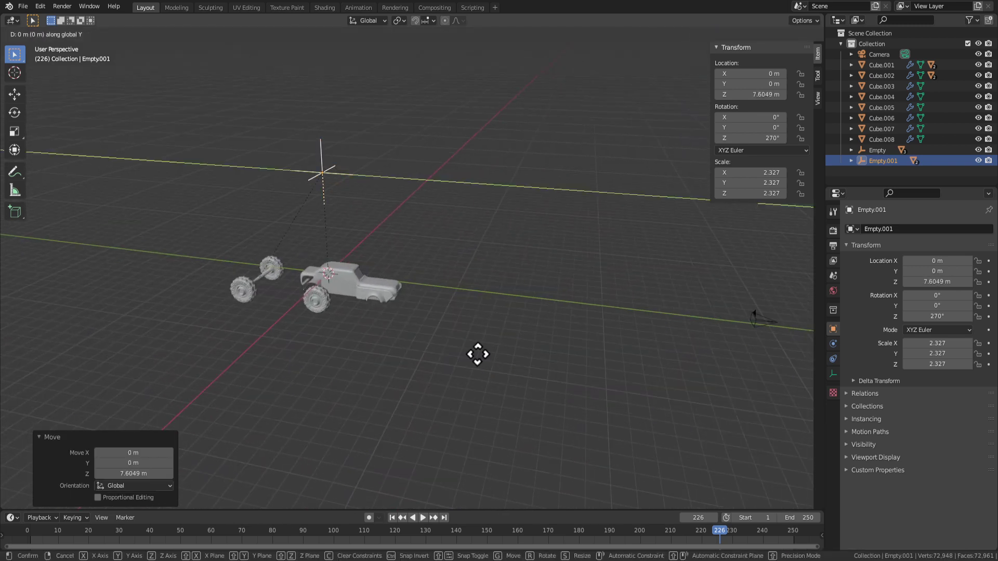
click(530, 367)
Select the car body at the origin and turn on the viewport display of its Mirror modifier.
key(KP_Decimal)
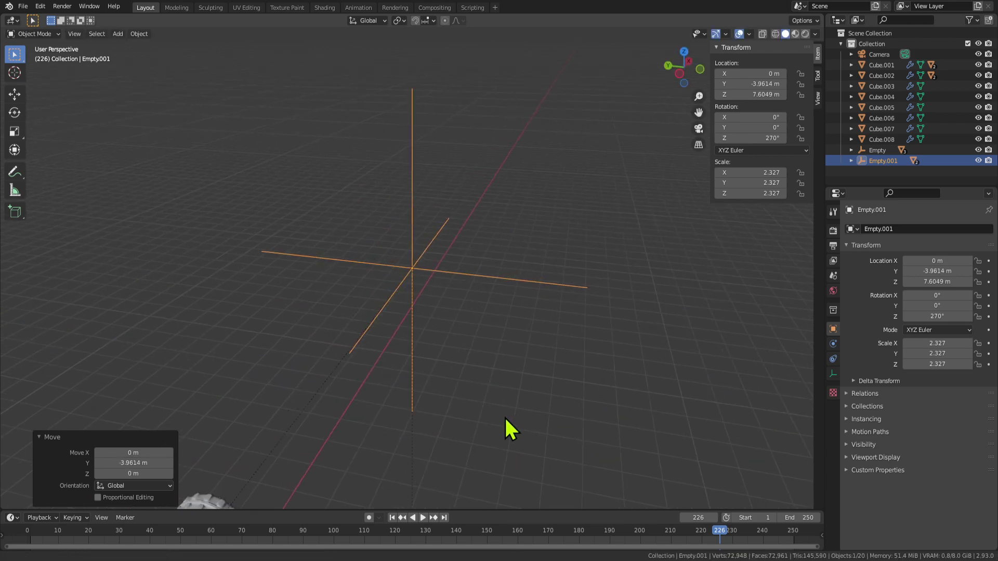
scroll(466, 351, up, 3)
shift+middle_drag(504, 417, 428, 366)
scroll(438, 377, down, 5)
scroll(411, 288, down, 2)
scroll(428, 366, up, 6)
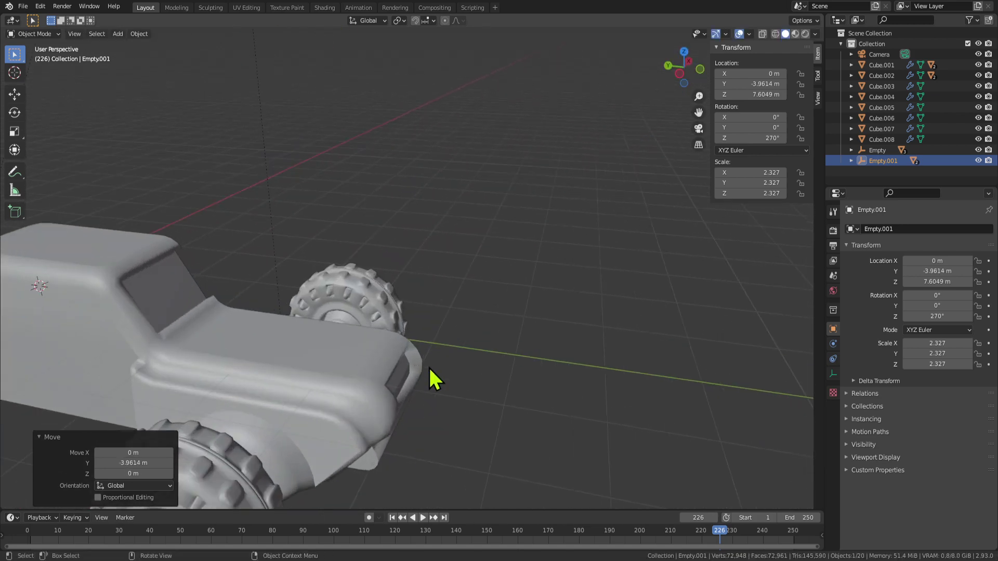
scroll(541, 218, down, 5)
middle_drag(468, 301, 485, 230)
click(468, 267)
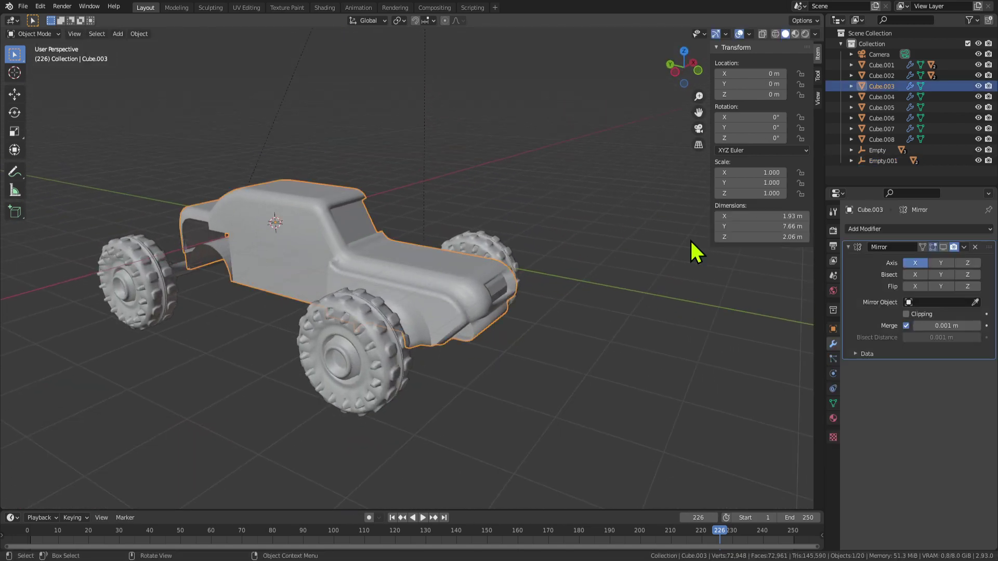
click(943, 248)
middle_drag(676, 291, 575, 329)
click(576, 332)
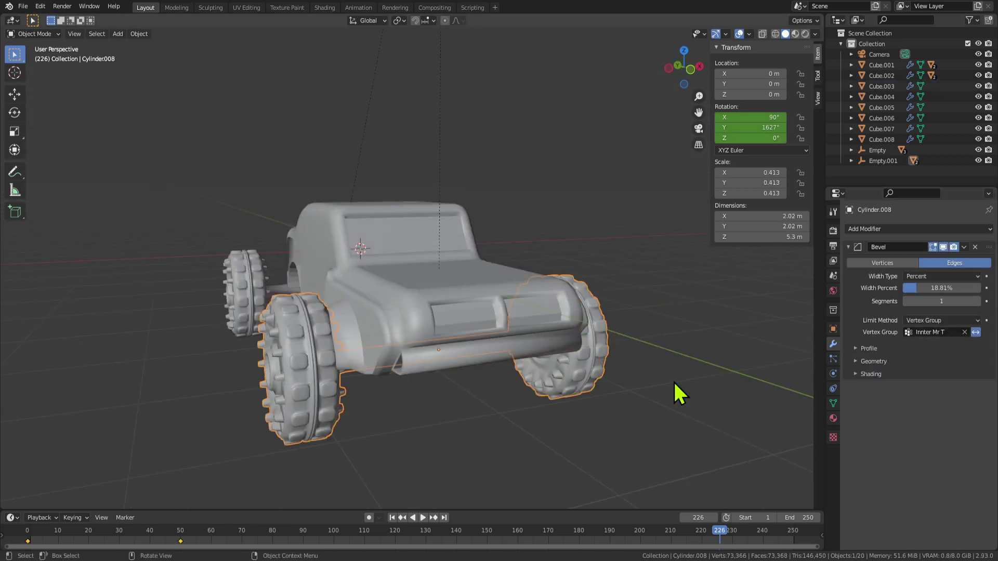
scroll(545, 343, down, 2)
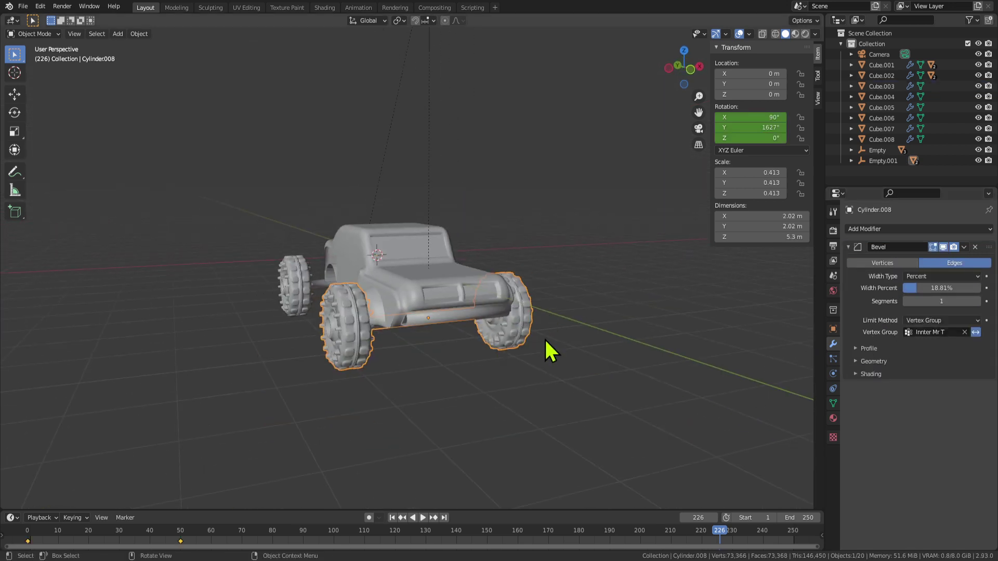
shift+click(299, 282)
key(g)
key(Escape)
scroll(545, 331, down, 5)
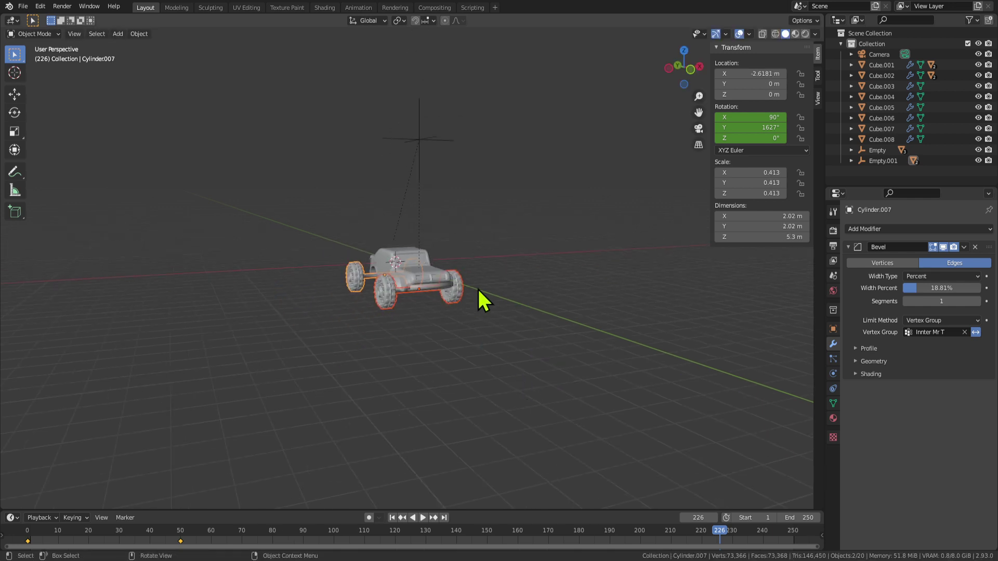
Scale the wheel set's empty by 0.792 and lower it along global Z to 5.732 m.
scroll(478, 285, up, 4)
scroll(455, 146, down, 3)
click(428, 108)
scroll(593, 364, up, 3)
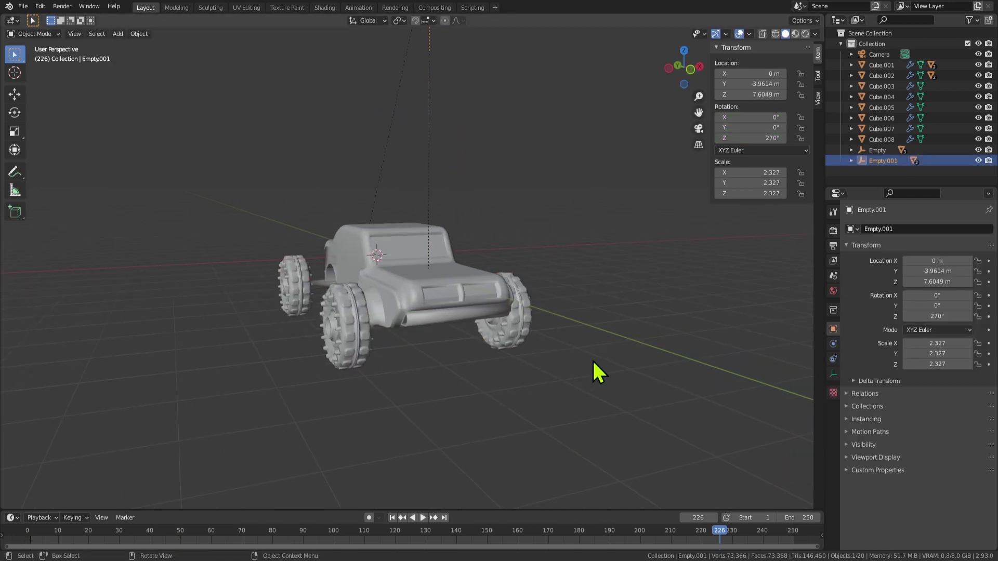
key(s)
click(577, 335)
key(z)
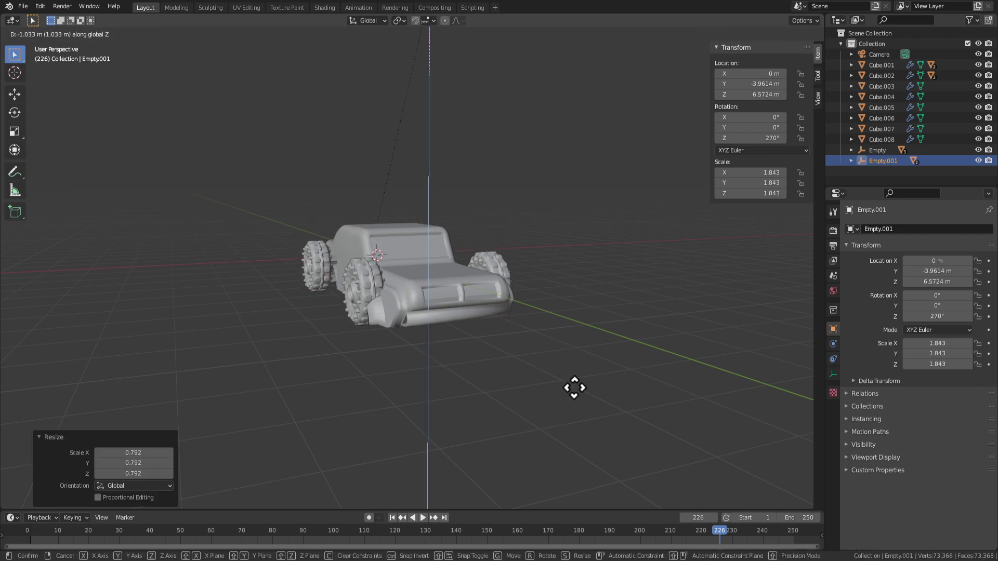
click(575, 419)
Scale the wheel set's empty by 0.870 and lower it along global Z to 4.9258 m.
key(s)
click(603, 423)
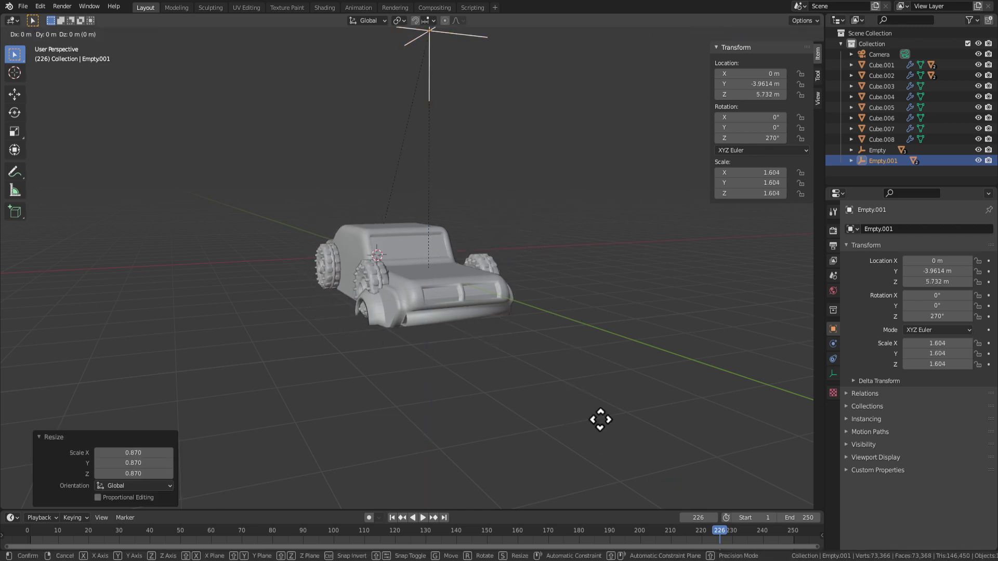
key(g)
key(z)
click(602, 454)
Move the wheel set about -0.293 m along global Y, towards the front wheel arches.
middle_drag(526, 407, 570, 412)
key(g)
key(y)
click(585, 416)
scroll(601, 363, up, 4)
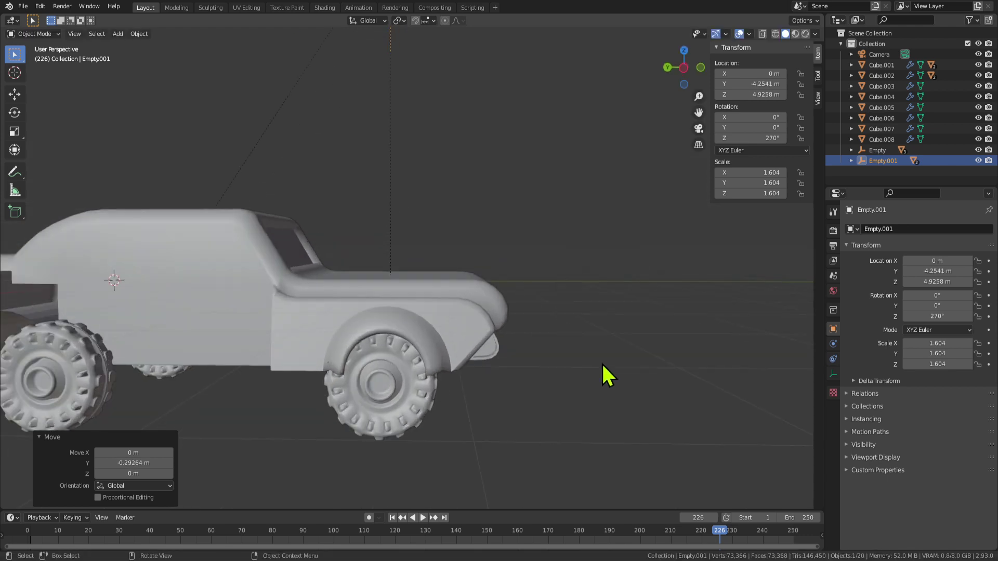
In the right orthographic view, shift the wheel set about -0.115 m along global Y.
key(KP_3)
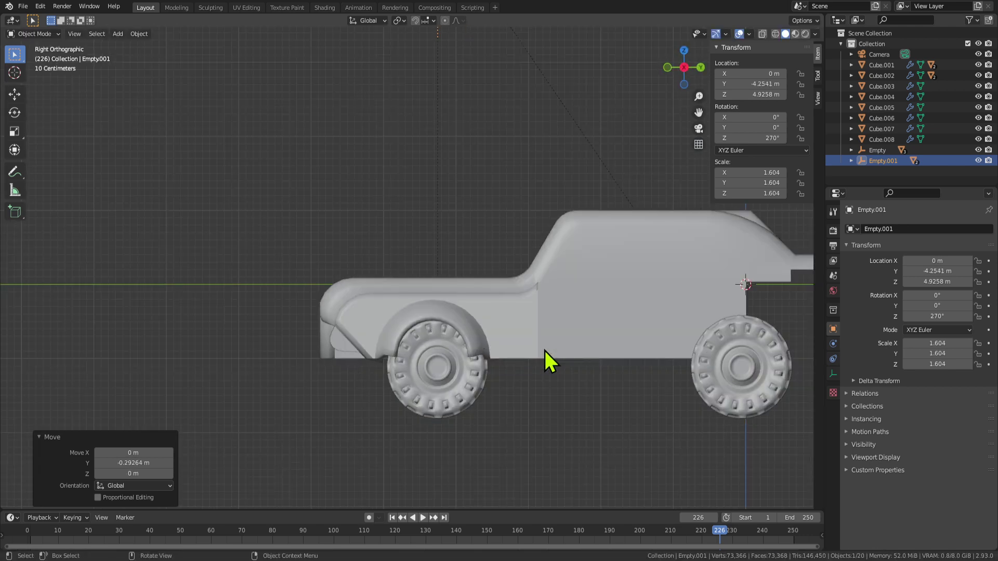
key(g)
key(y)
key(Escape)
key(g)
key(y)
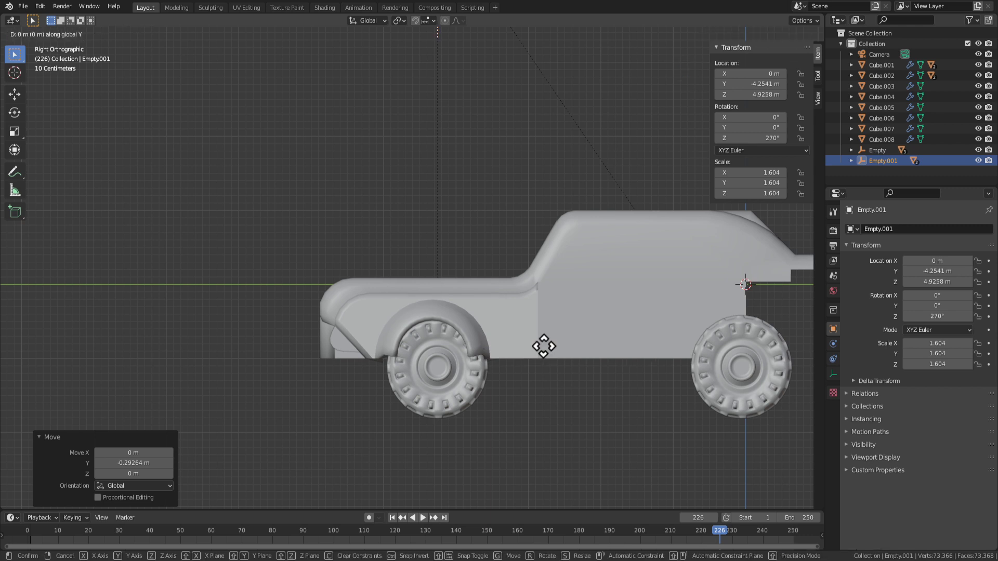
click(536, 348)
middle_drag(537, 348, 557, 411)
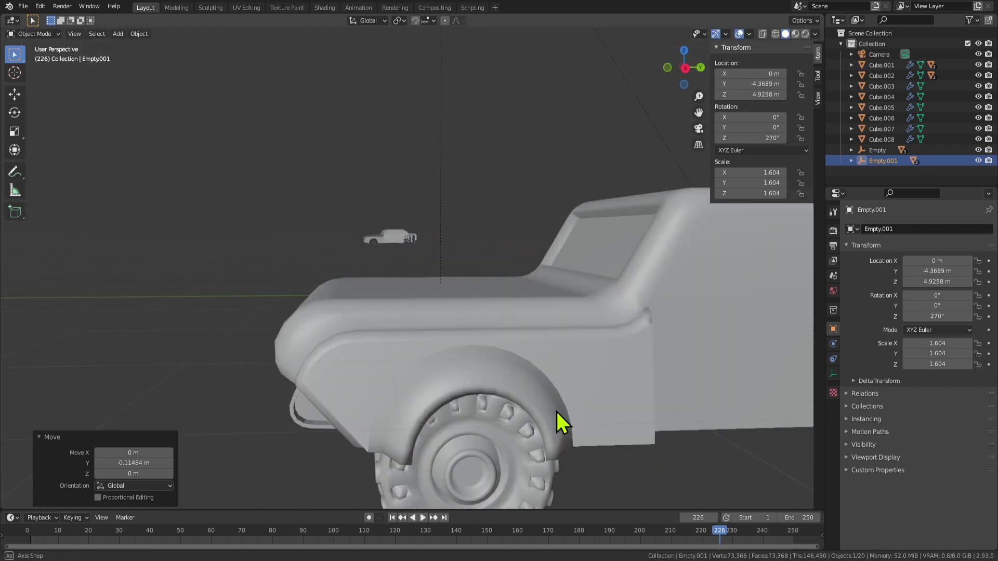
Shift the wheel set back about 0.084 m along global Y within the front arches.
scroll(732, 411, down, 5)
middle_drag(732, 411, 607, 408)
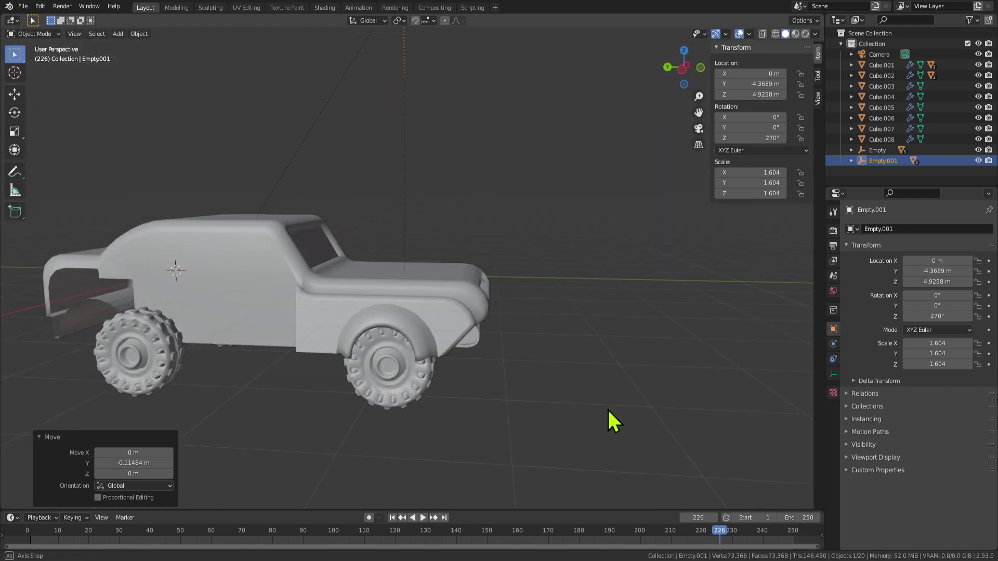
scroll(608, 411, up, 4)
scroll(613, 405, down, 3)
key(g)
key(y)
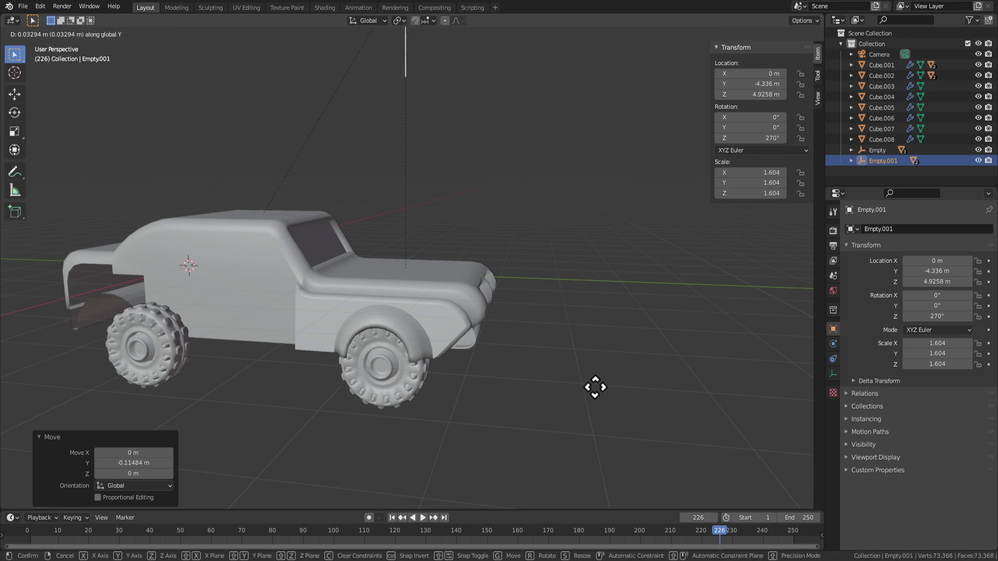
click(585, 385)
scroll(571, 366, up, 2)
In the right orthographic view, move the wheel set about -0.078 m along global Y.
key(KP_1)
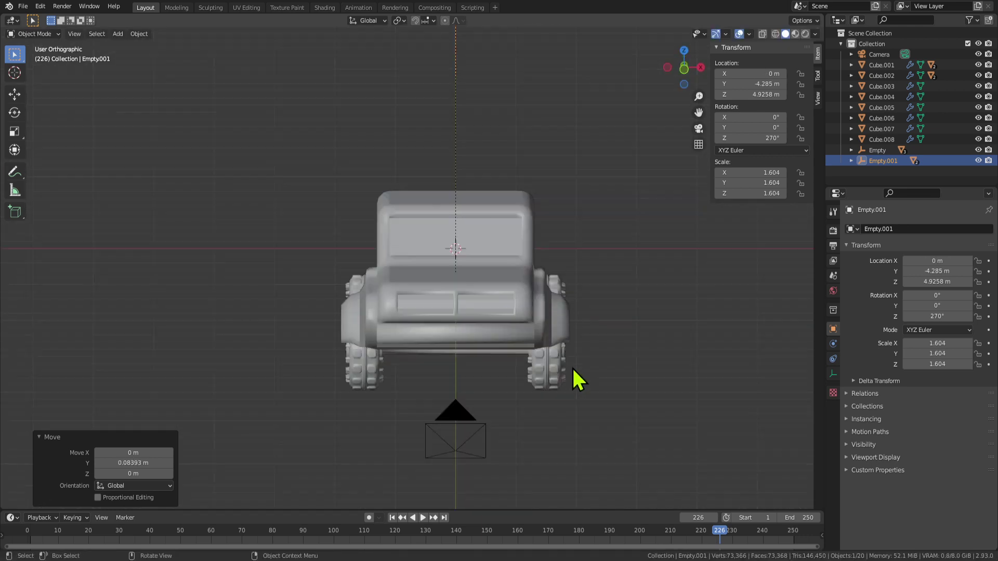
key(KP_3)
key(g)
key(x)
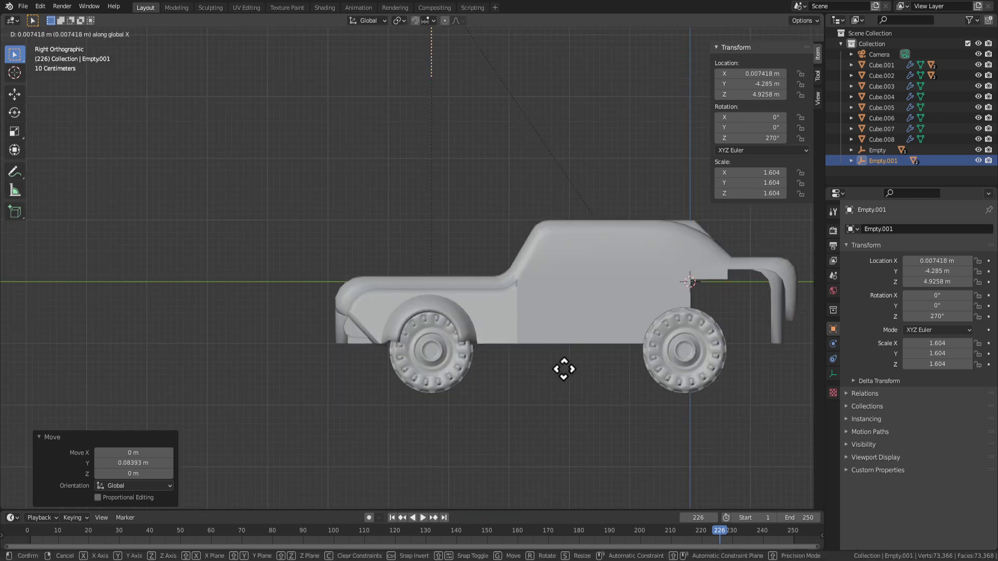
key(y)
click(562, 370)
Raise the wheel set about 0.086 m along global Z and shift it about 0.043 m along global Y.
key(g)
key(z)
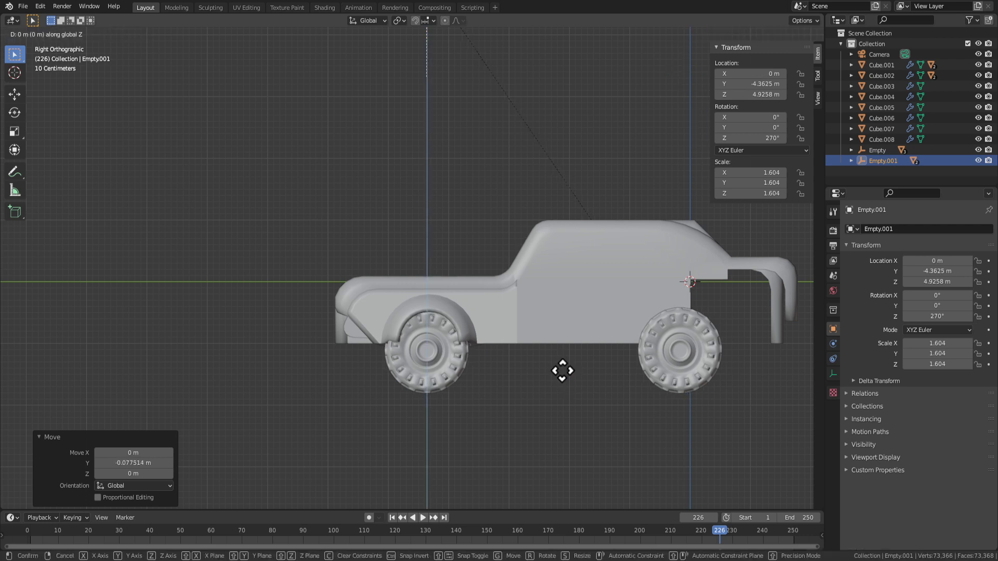
click(563, 366)
key(g)
key(x)
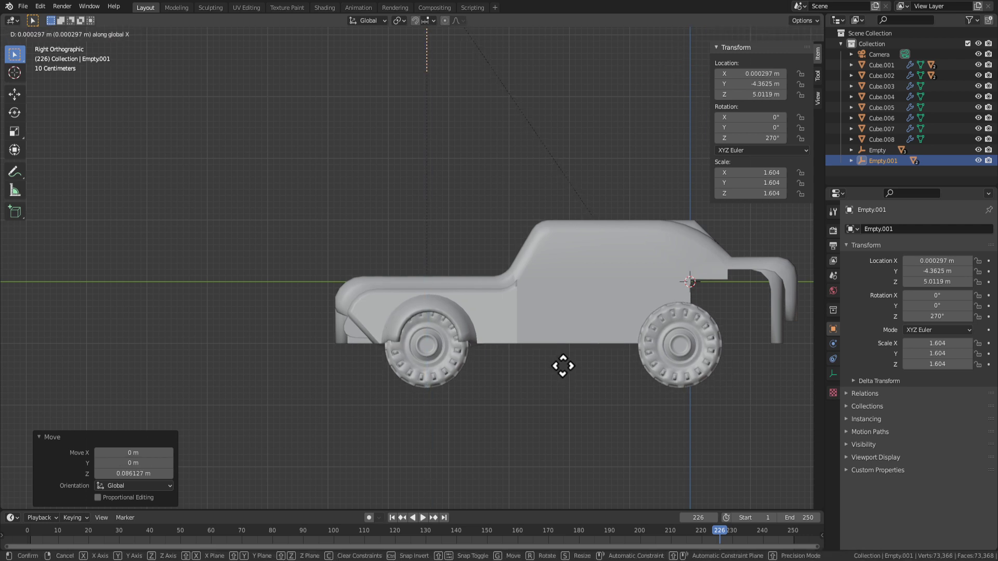
key(y)
click(567, 367)
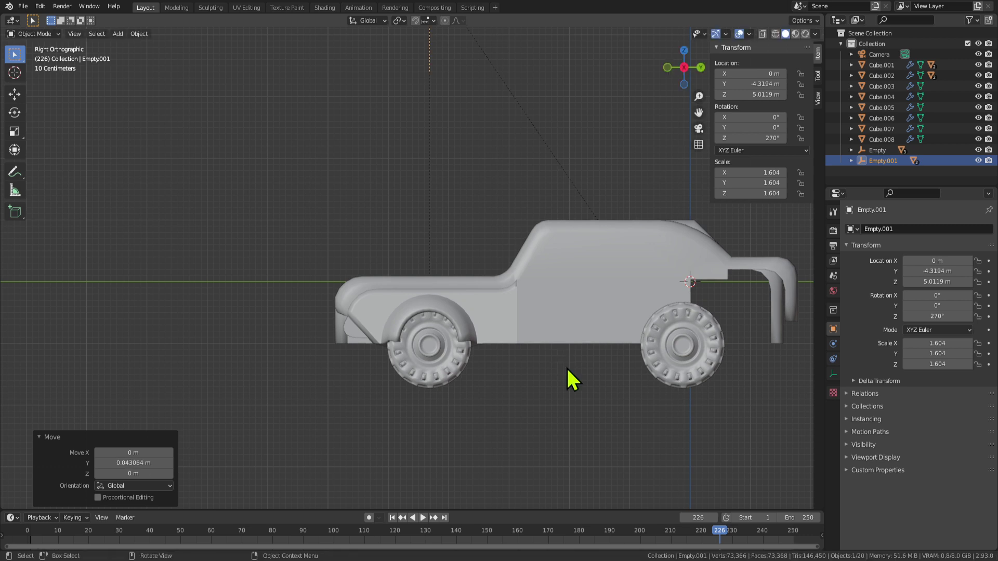
Move only the rear wheels backwards along global Y to a location X of -3.1991 m, under the rear arch.
click(567, 370)
middle_drag(567, 369, 229, 364)
click(229, 363)
key(g)
key(y)
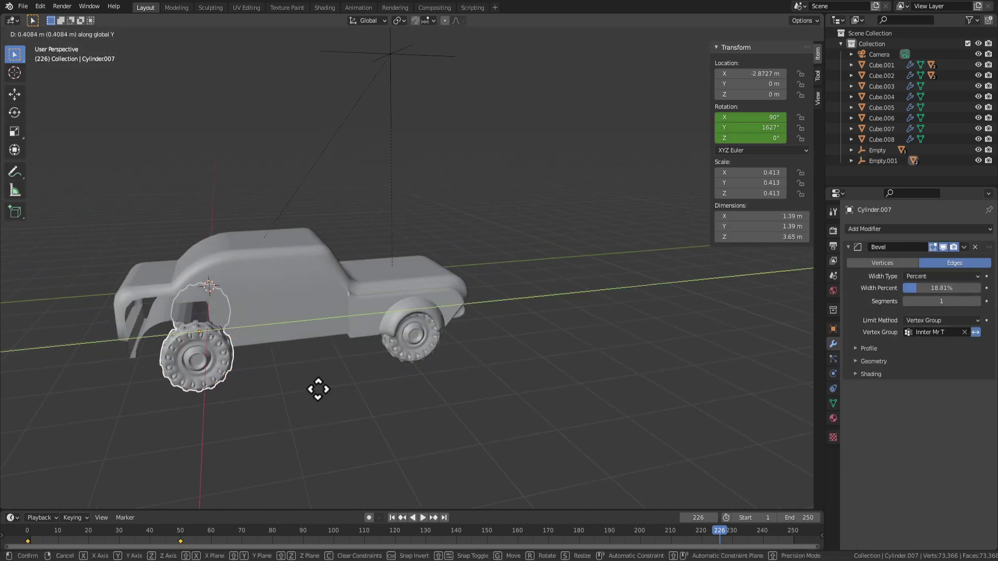
click(297, 388)
middle_drag(297, 388, 183, 356)
click(481, 398)
middle_drag(241, 376, 323, 357)
scroll(271, 356, up, 1)
scroll(272, 356, down, 5)
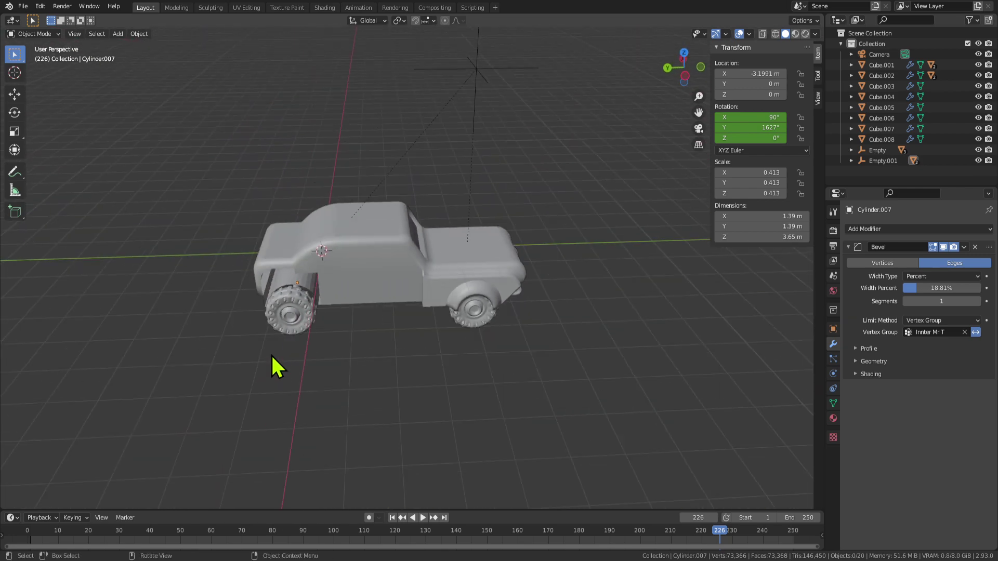
Select the car's wheel set with its empty and hide them from the viewport.
scroll(353, 277, down, 5)
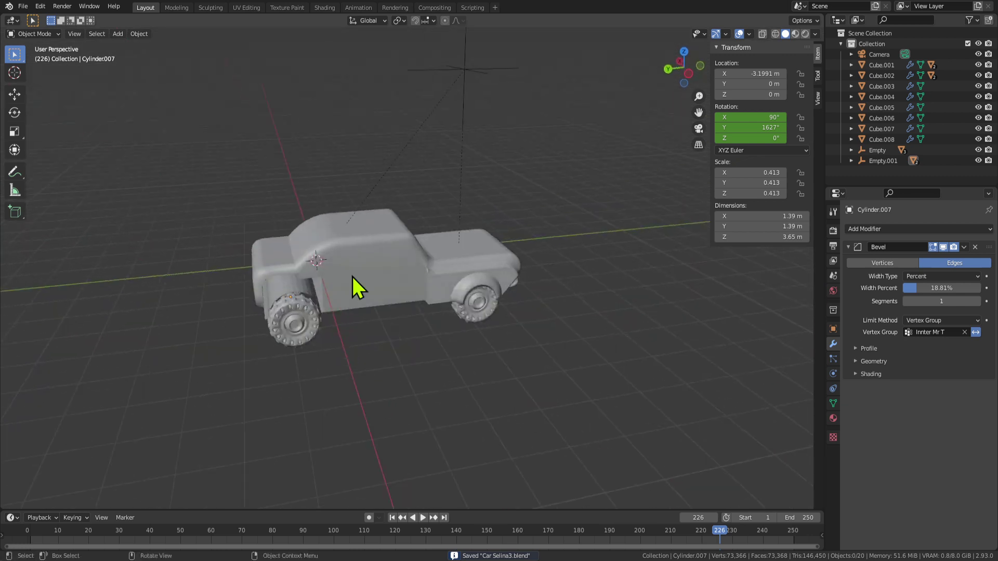
click(430, 187)
scroll(451, 192, up, 3)
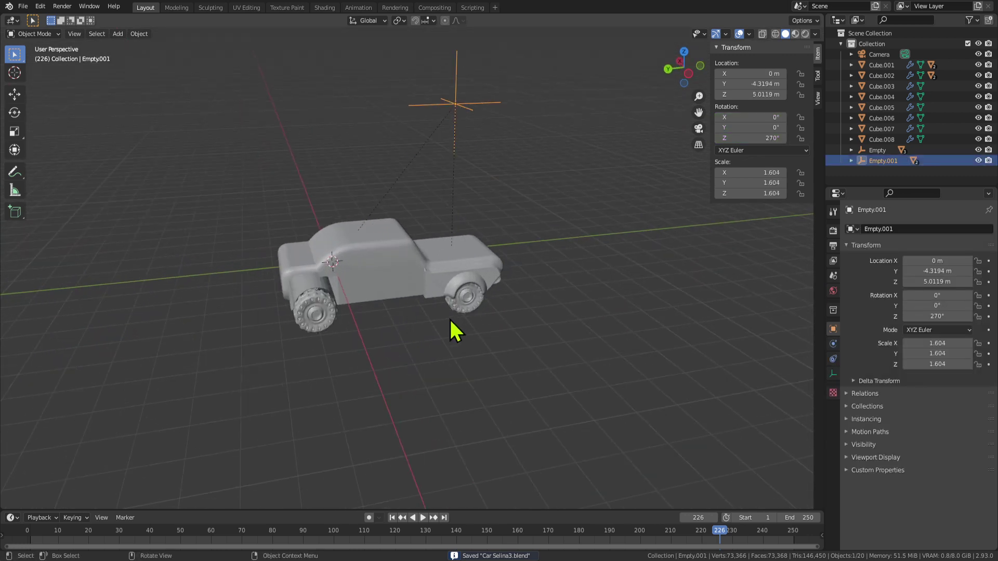
click(464, 306)
click(304, 312)
key(h)
scroll(312, 313, up, 6)
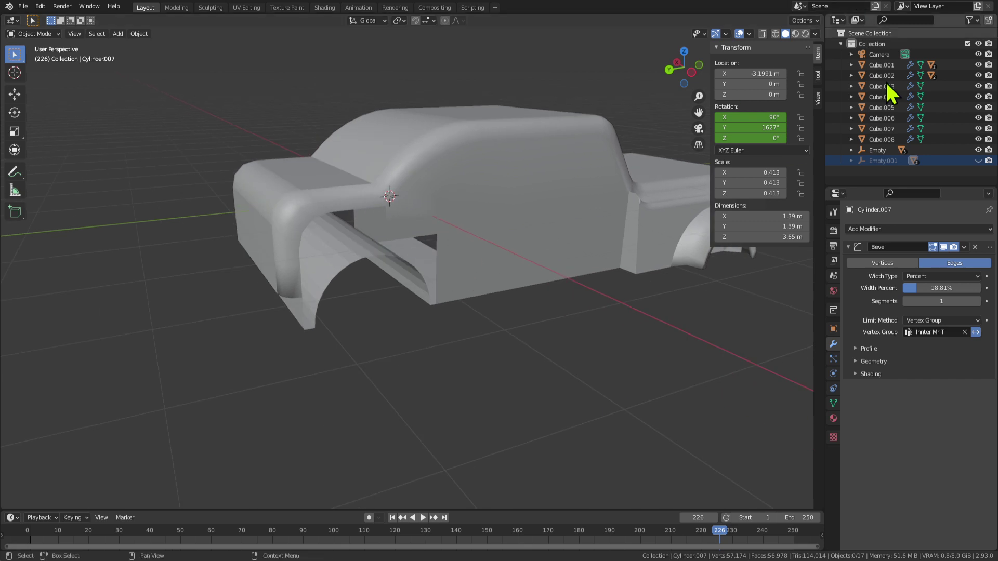
Enter Edit Mode on the car body and select the lower rear end face of the inner rear wheel arch strip.
middle_drag(650, 244, 363, 214)
click(163, 252)
key(Tab)
scroll(279, 262, down, 3)
scroll(408, 303, up, 5)
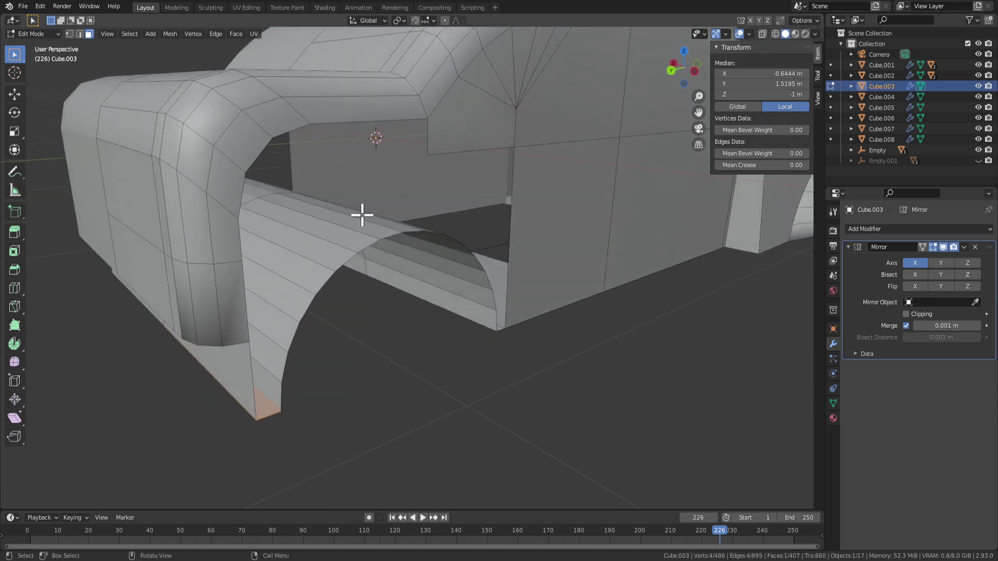
click(284, 393)
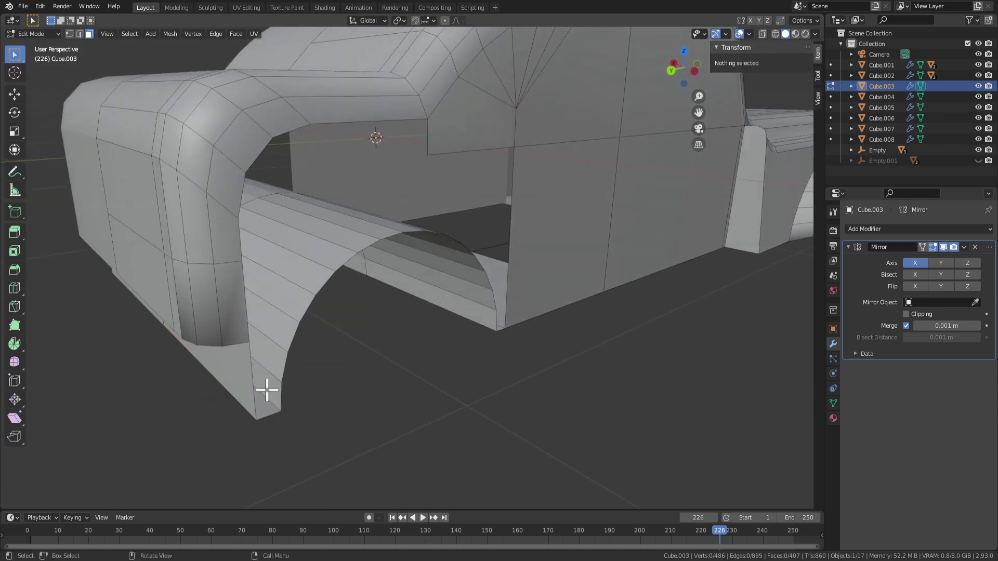
click(267, 390)
middle_drag(275, 394, 243, 398)
scroll(276, 284, down, 3)
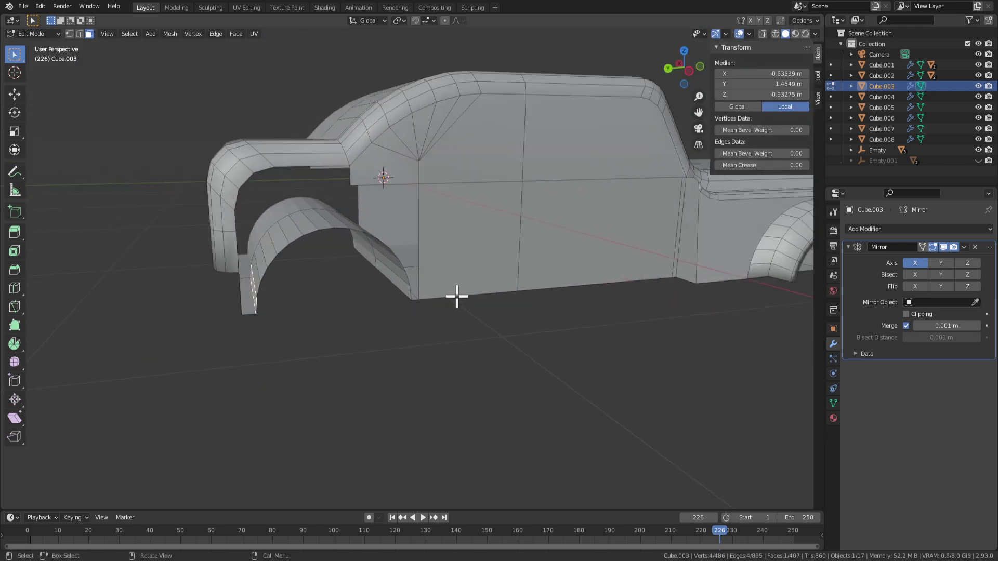
Extend the face selection from the rear end face along the curved inner rear wheel arch strip to its front end.
middle_drag(392, 274, 285, 315)
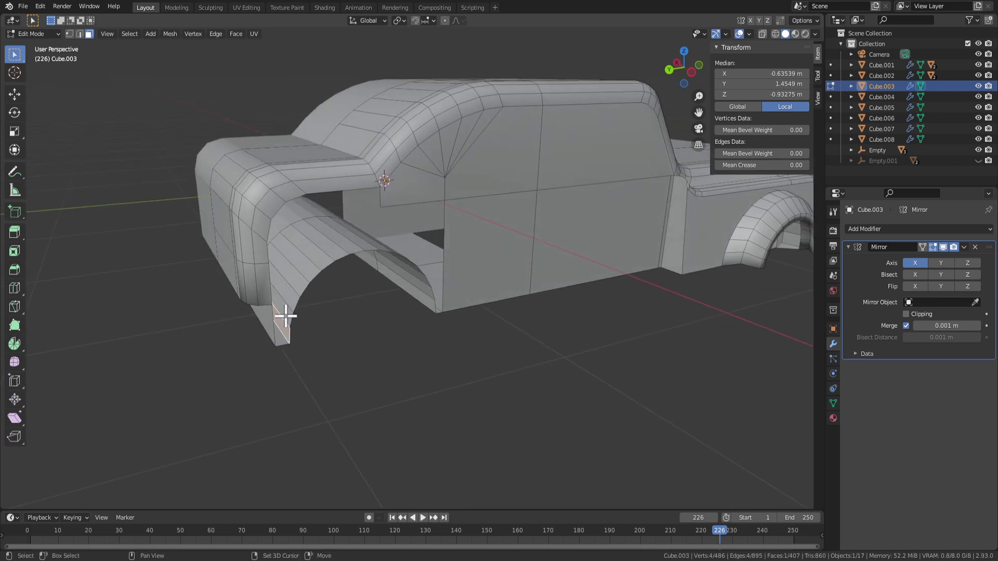
ctrl+click(343, 251)
middle_drag(343, 251, 398, 275)
Try to extrude the selected rear arch strip outward along its face normals.
key(alt+e)
click(398, 276)
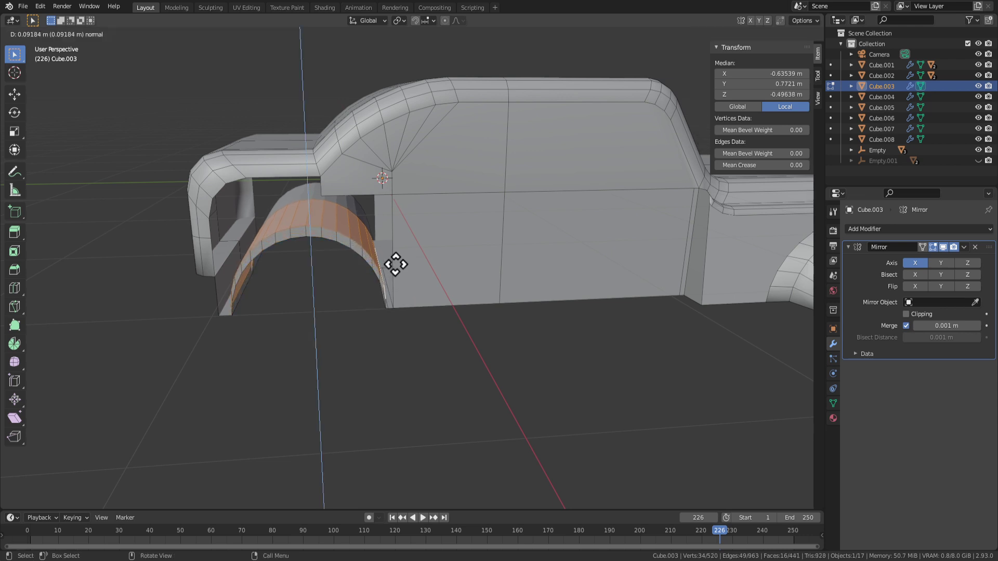
click(401, 274)
key(ctrl+z)
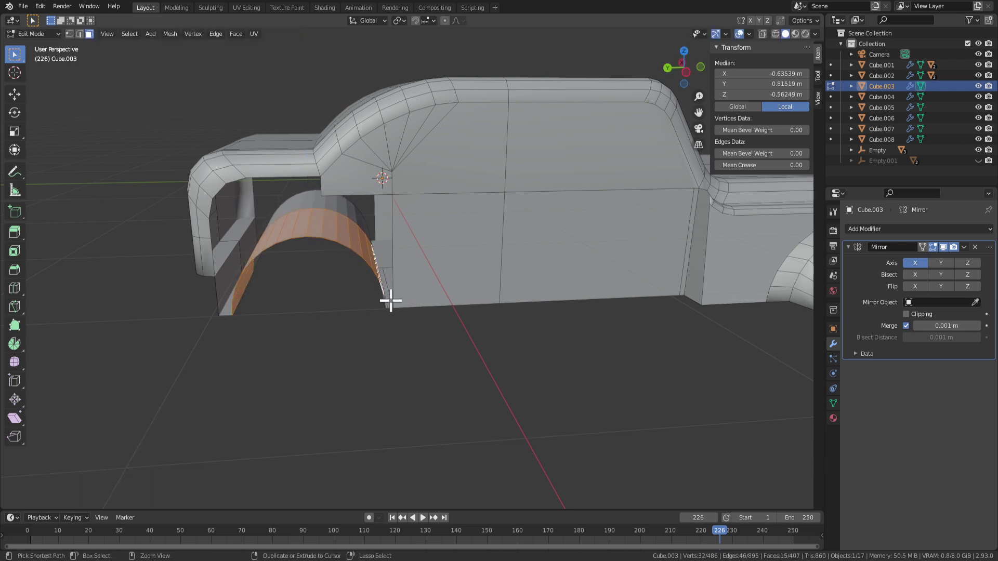
Add the lowest front face of the inner rear wheel arch strip to the selection.
scroll(409, 304, up, 2)
scroll(305, 327, up, 4)
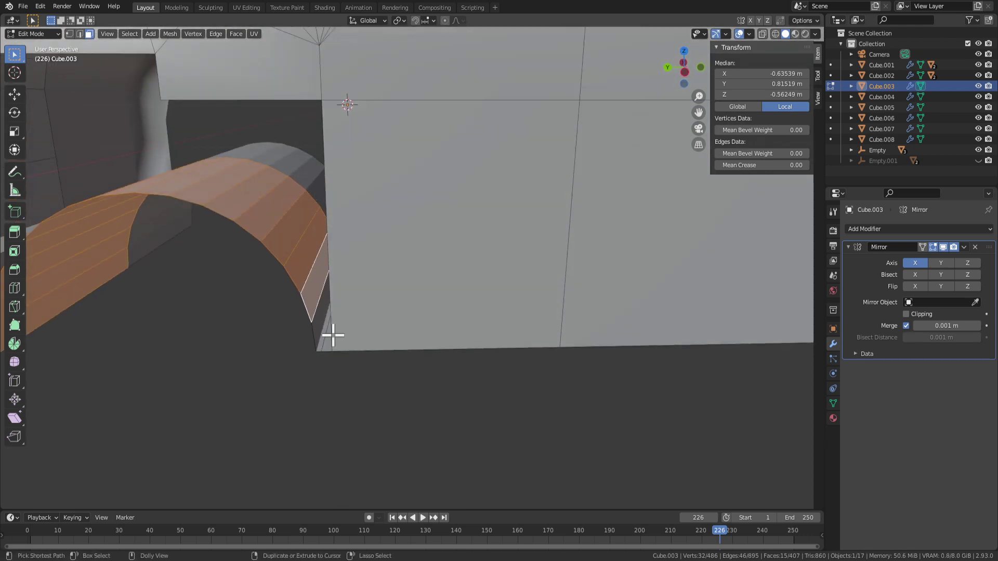
Try to extrude the complete rear arch strip about 0.082 m along its face normals.
key(alt+e)
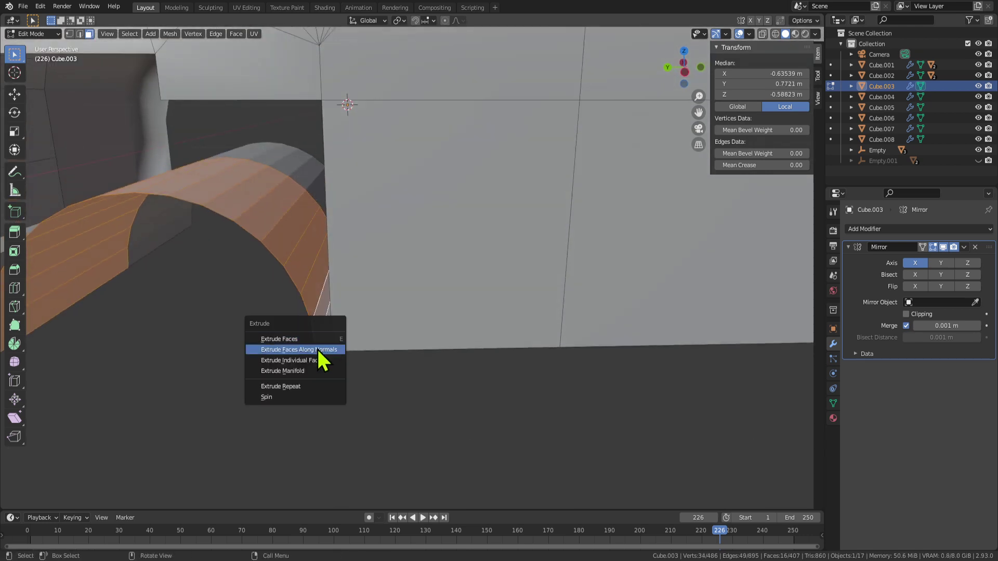
click(319, 350)
click(319, 341)
scroll(345, 359, down, 10)
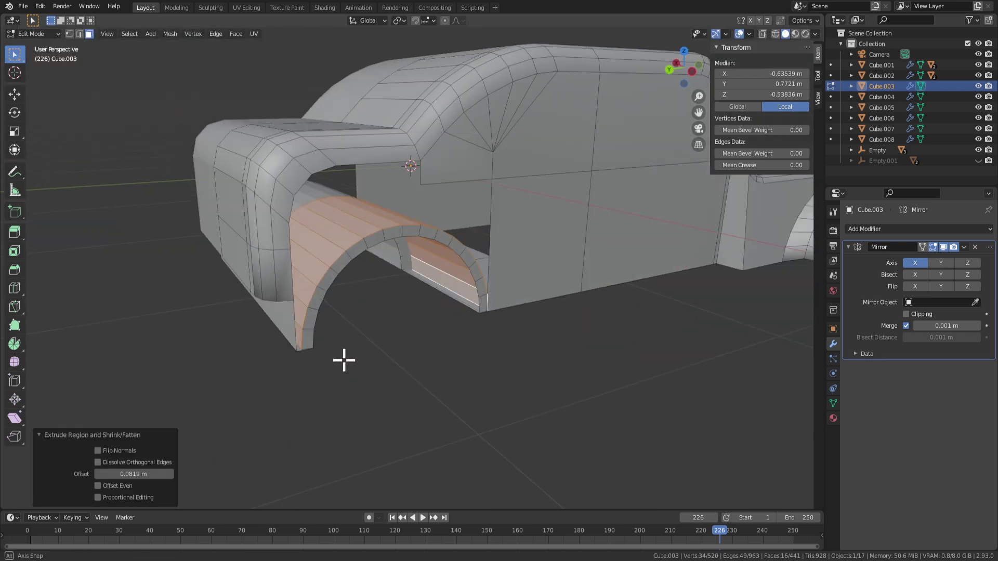
key(ctrl+z)
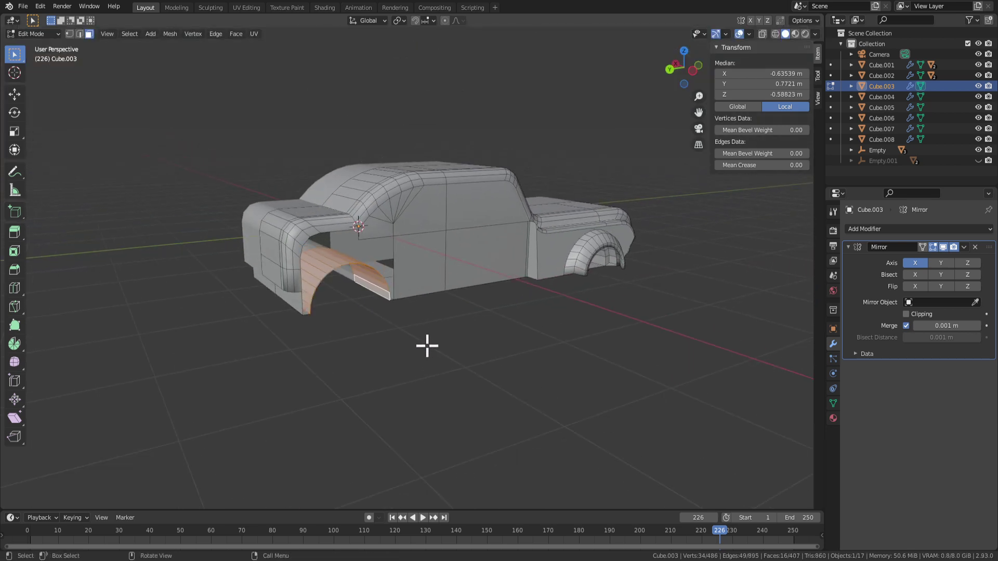
Try to add a cylinder inside the car body mesh in the right orthographic view and rotate it 90°.
middle_drag(426, 346, 370, 326)
scroll(397, 318, up, 5)
key(KP_7)
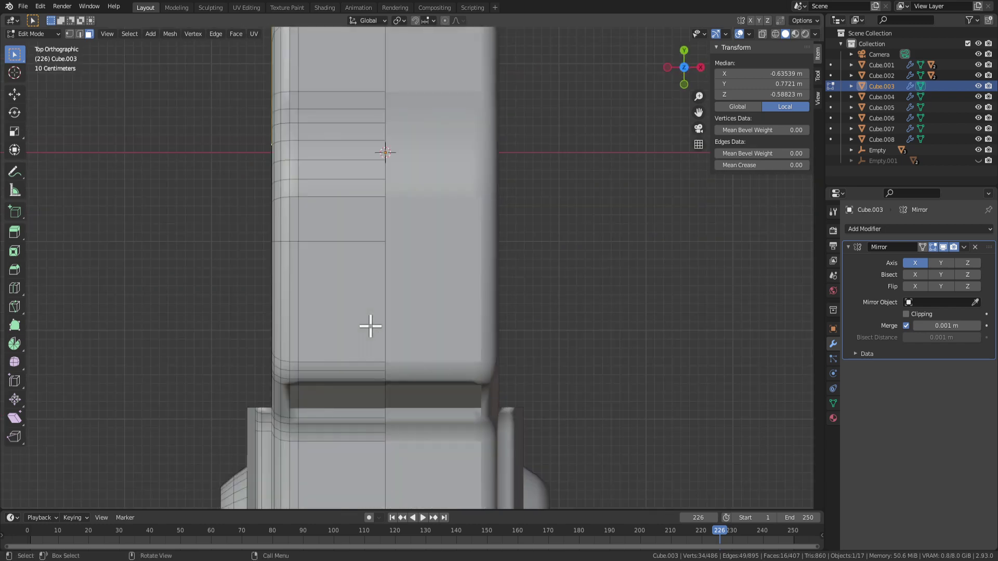
key(KP_3)
key(KP_1)
key(KP_7)
key(KP_3)
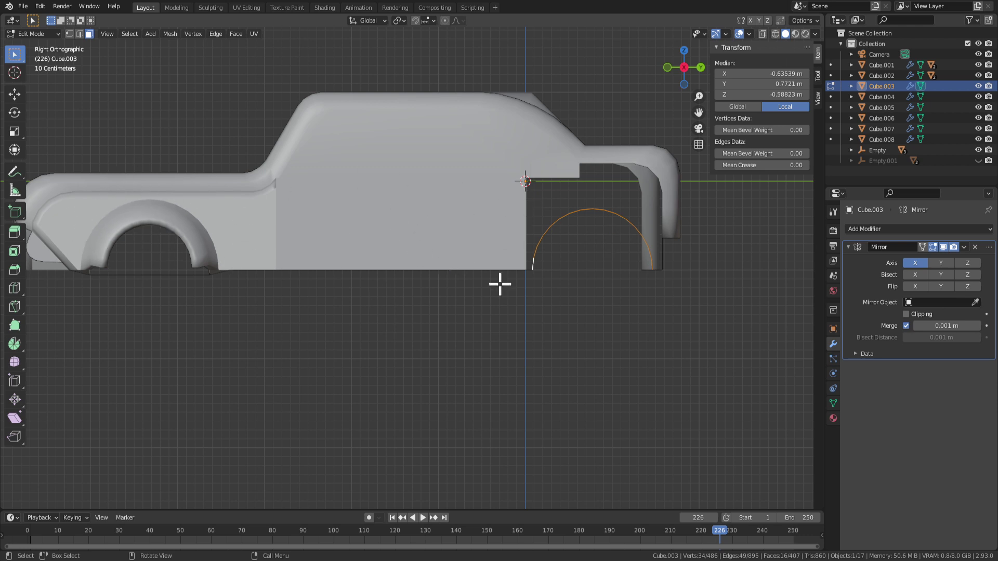
key(Tab)
key(Tab)
key(shift+a)
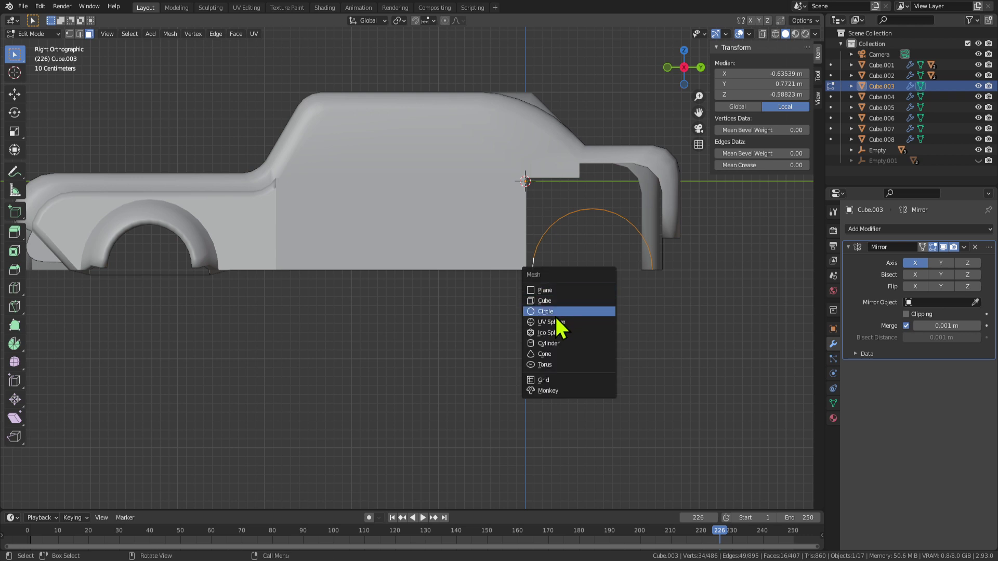
click(563, 345)
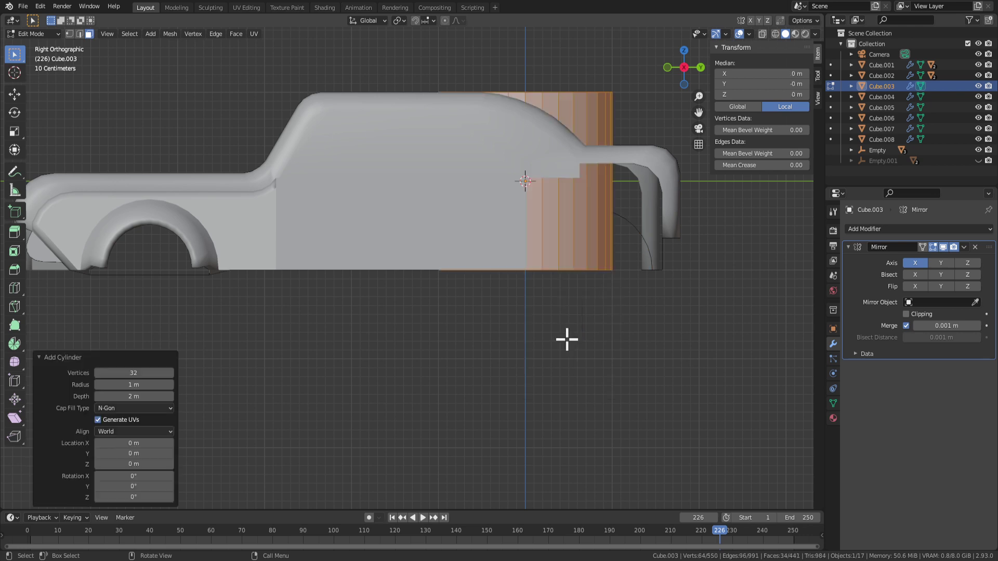
text(r90)
right_click(578, 325)
key(ctrl+z)
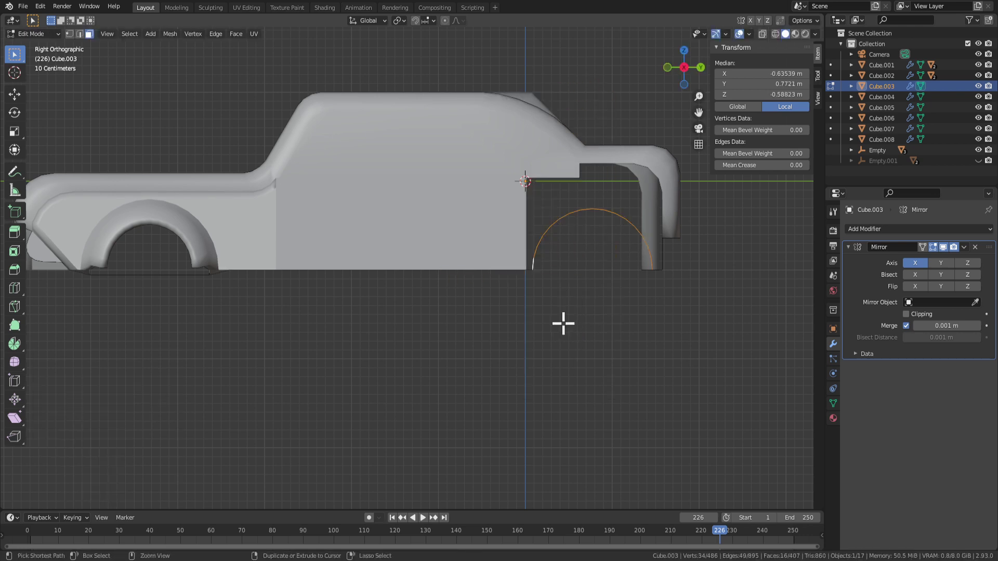
key(Tab)
key(Tab)
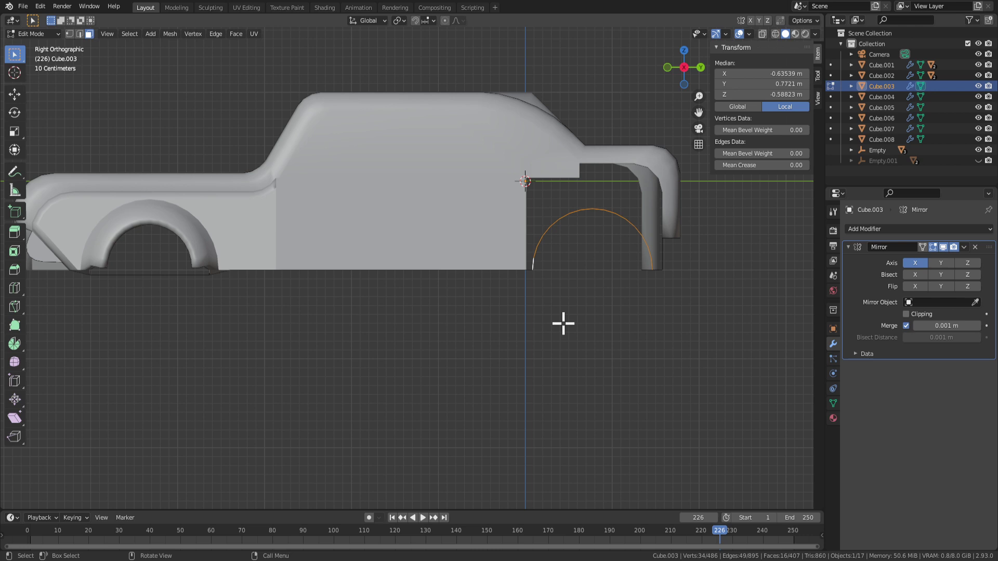
Leave Edit Mode and add a separate cylinder rotated 90° about global X and 90° about global Z.
key(Tab)
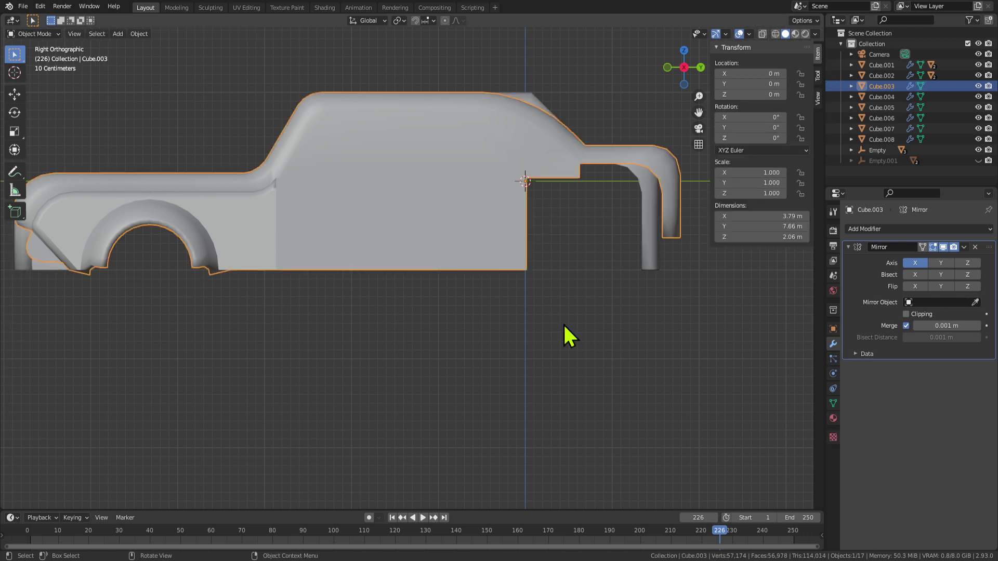
key(shift+a)
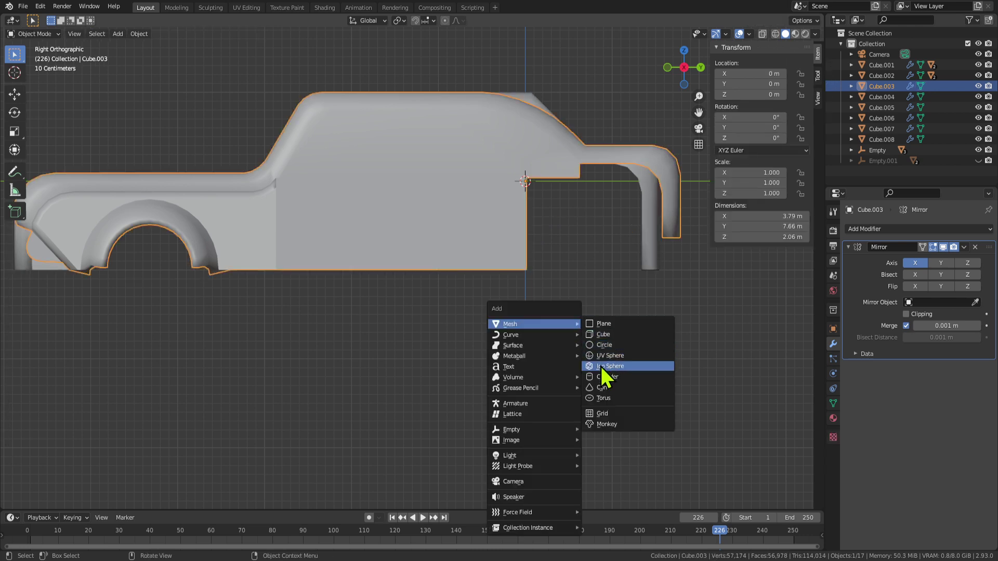
click(610, 376)
text(rx90)
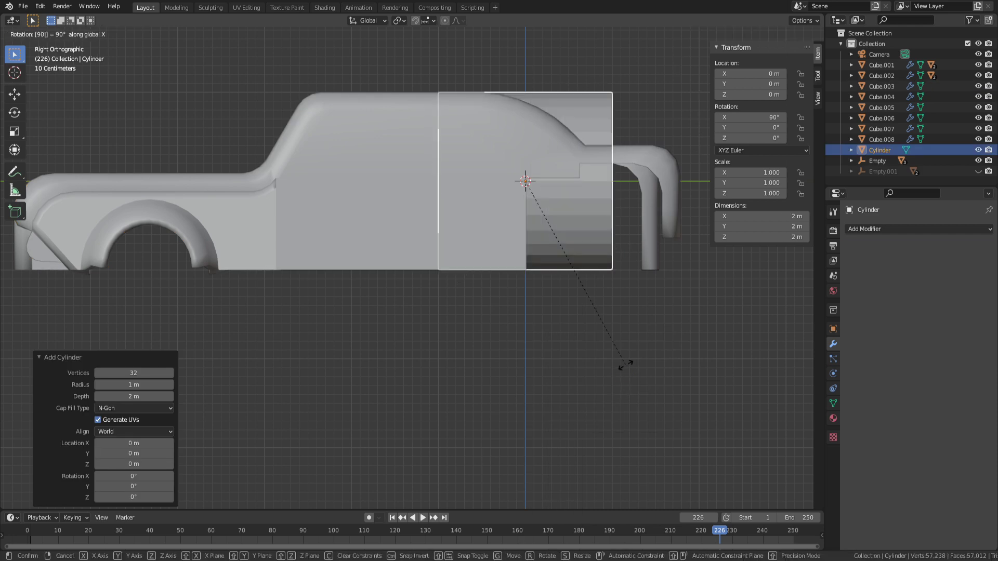
key(Return)
text(rz90)
key(Return)
Place the cylinder at the front wheel arch, at about Y -4.318 m and Z -1.202 m, and scale it to about 0.727.
key(g)
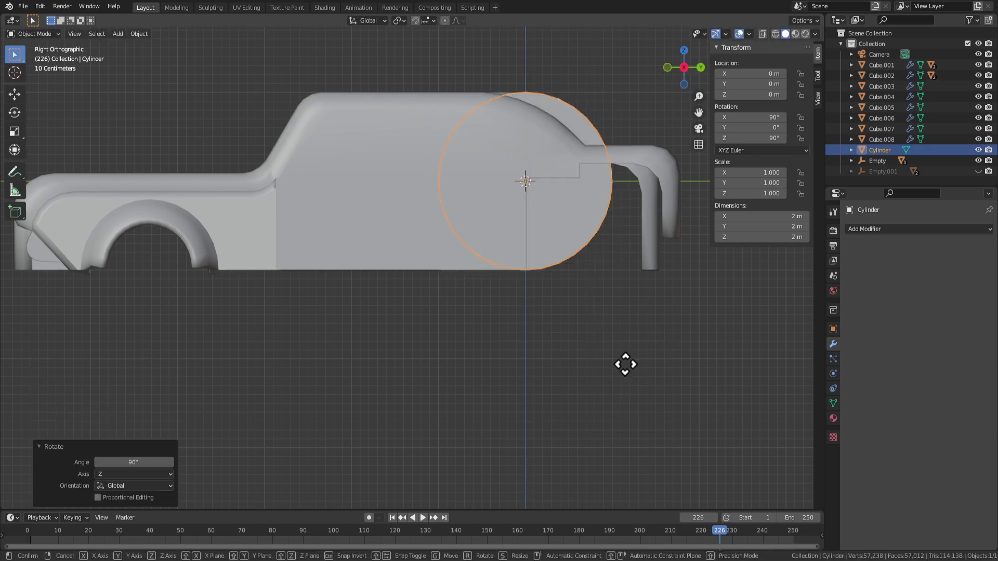
key(z)
key(y)
click(249, 343)
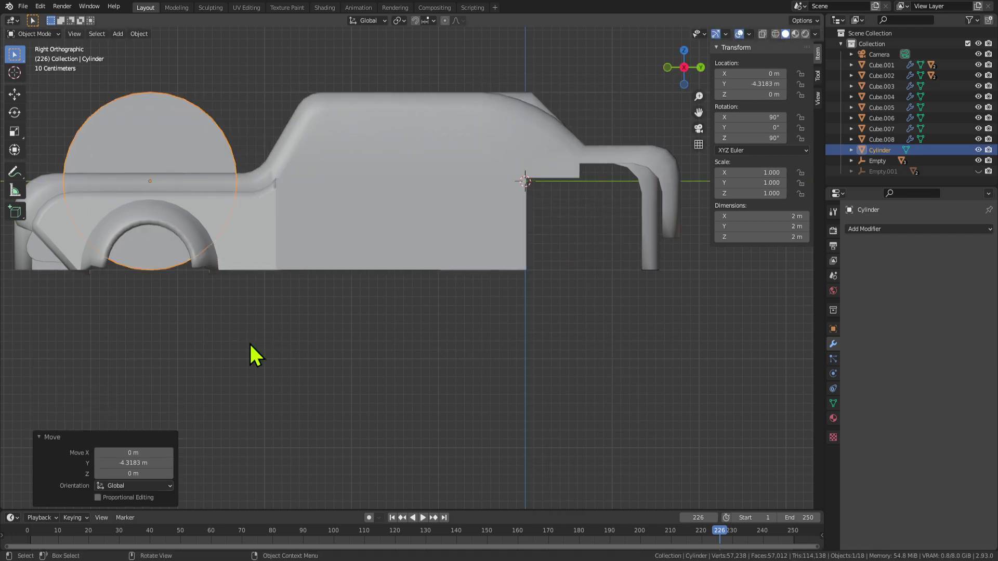
key(g)
key(z)
click(245, 461)
key(s)
click(296, 419)
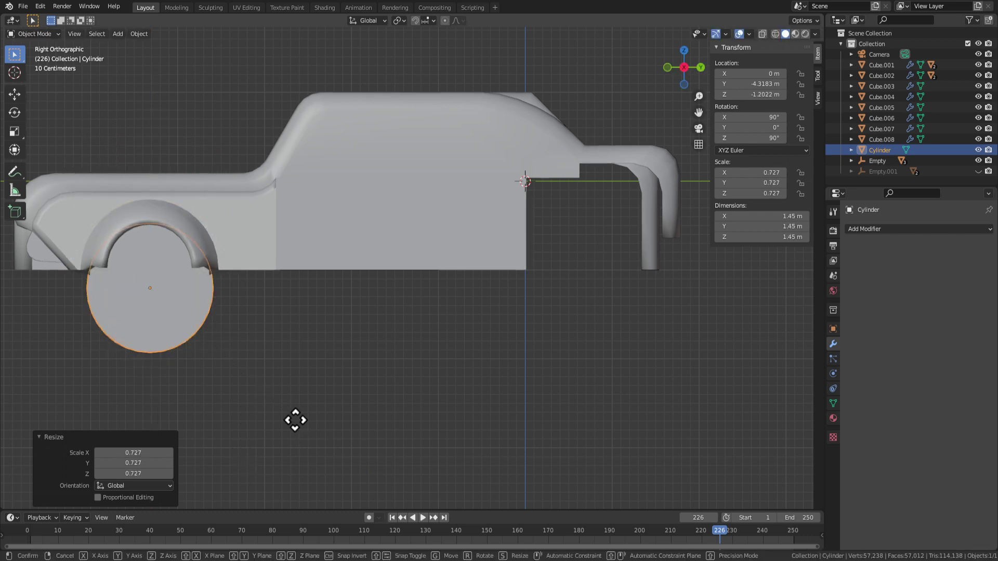
Fit the cylinder to the front arch's outer rim with a scale of about 0.781 and a Z location of about -0.981 m.
key(g)
key(z)
click(293, 396)
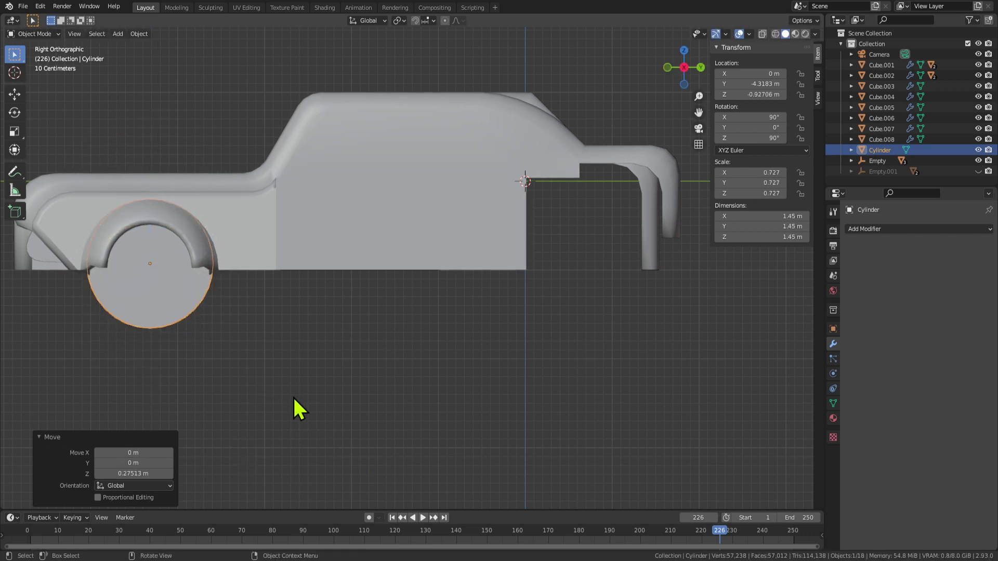
key(s)
click(302, 407)
key(g)
key(z)
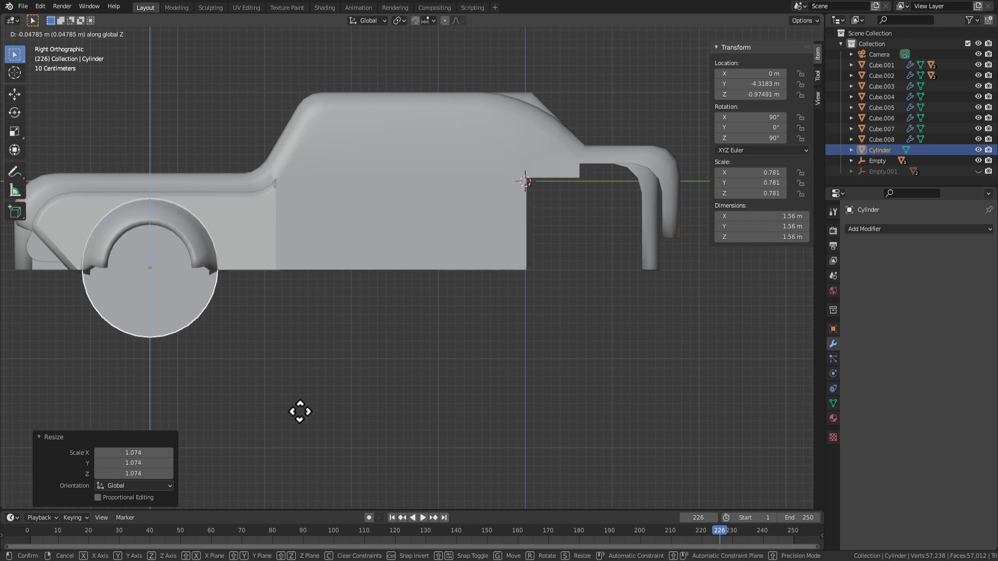
click(301, 418)
Move the cylinder along global Y to about 0.806 m at the rear arch and along global X to about -0.5 m.
key(g)
key(x)
key(y)
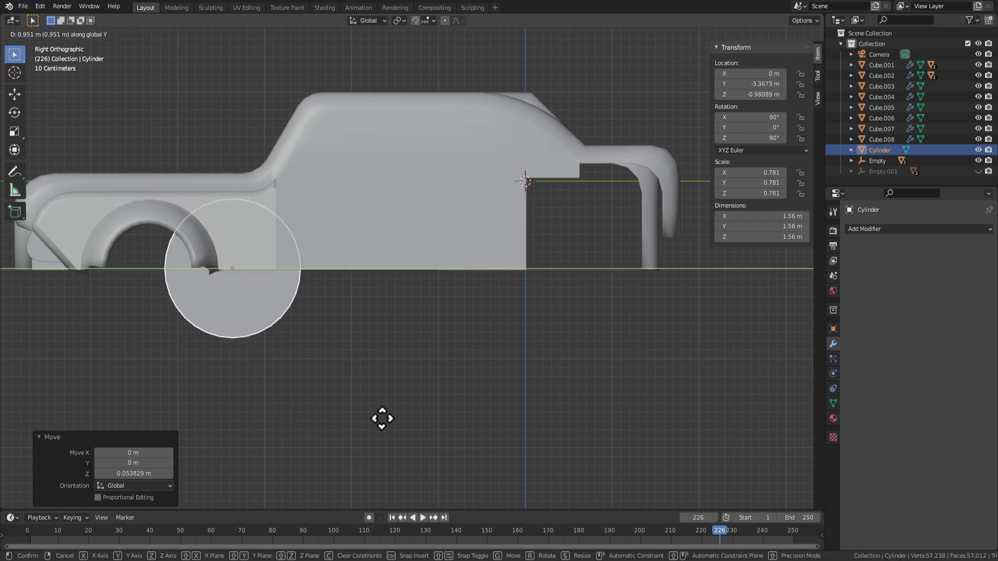
click(731, 432)
middle_drag(731, 432, 548, 410)
key(g)
key(y)
click(510, 423)
scroll(513, 412, down, 3)
key(g)
key(y)
key(x)
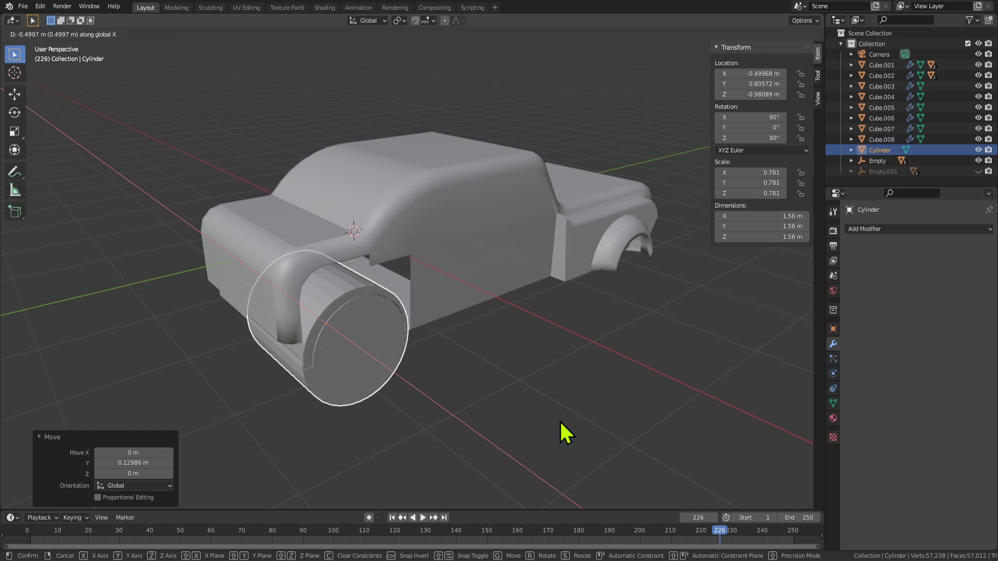
click(561, 422)
middle_drag(560, 422, 537, 396)
key(g)
key(y)
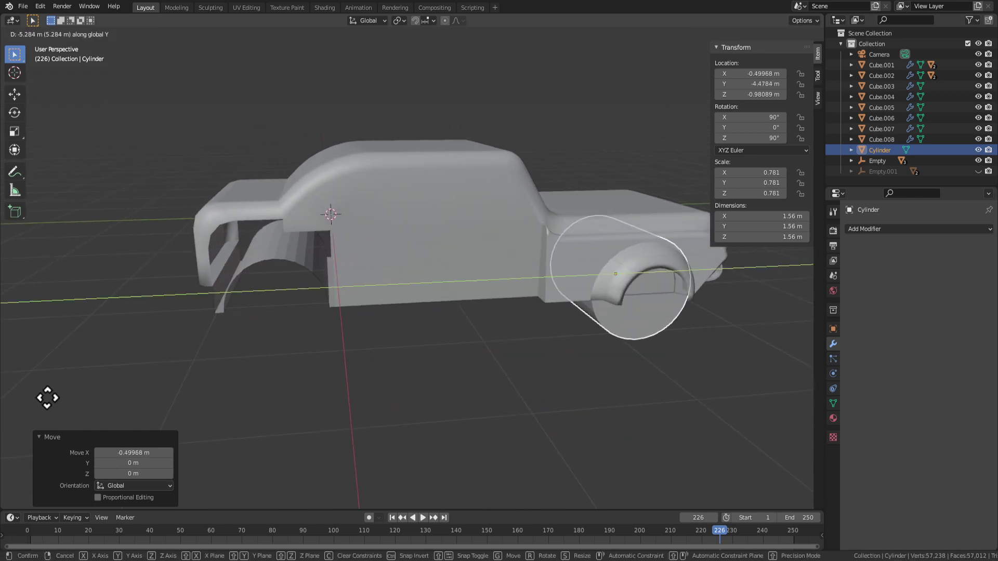
click(40, 403)
middle_drag(40, 404, 343, 425)
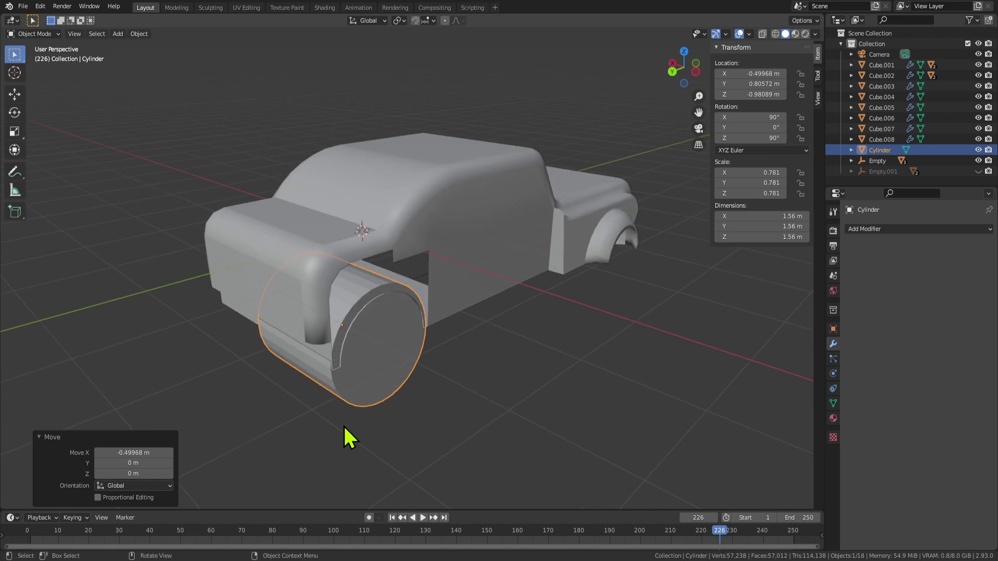
Stretch the cylinder's mesh along global X in Edit Mode to a length of about 10.1 m and return to Object Mode.
key(Tab)
key(s)
key(x)
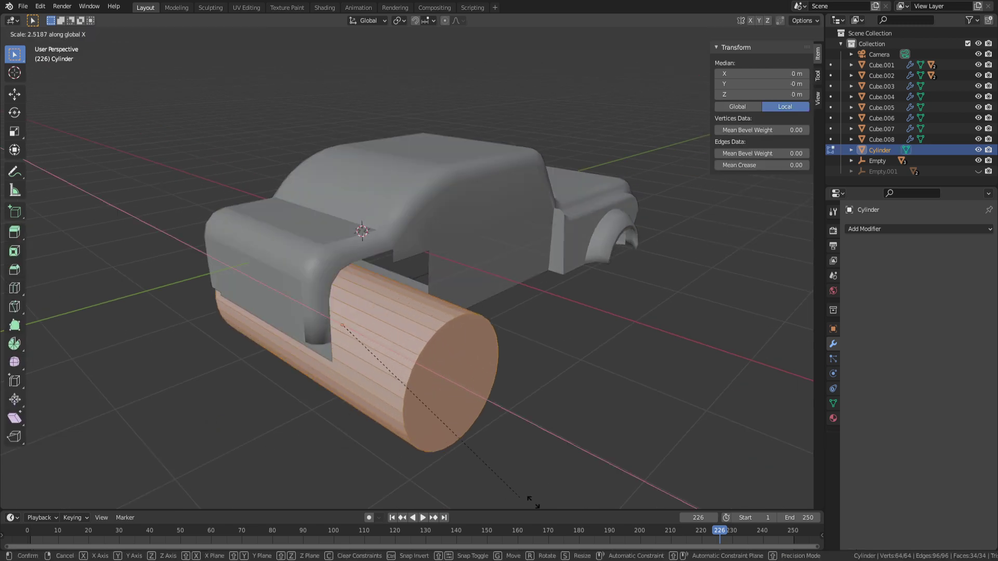
click(584, 11)
key(s)
key(x)
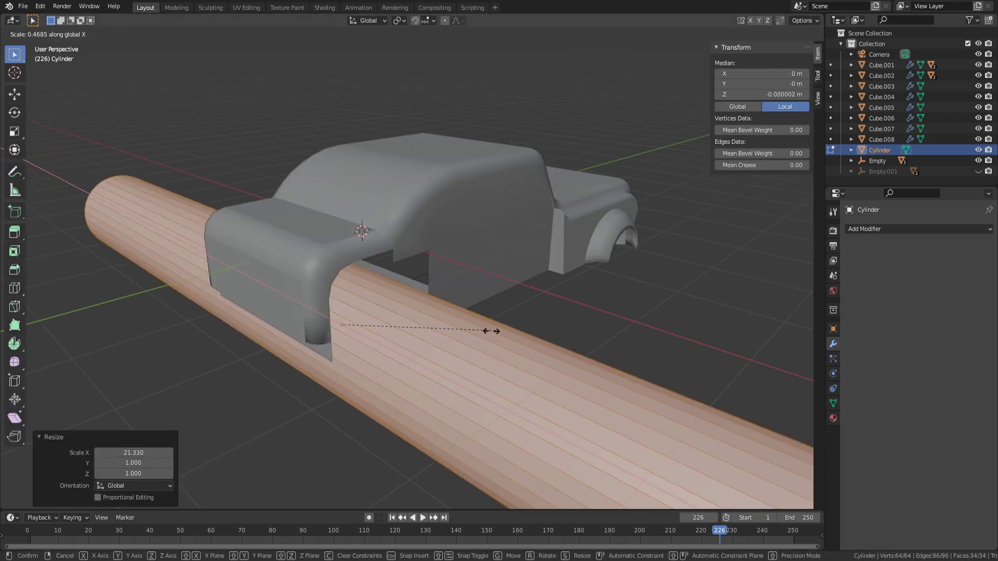
click(439, 341)
middle_drag(439, 342, 445, 289)
key(Tab)
Slide the long cylinder along global Y to the front wheel arch and back to the rear arch to compare their sizes.
key(g)
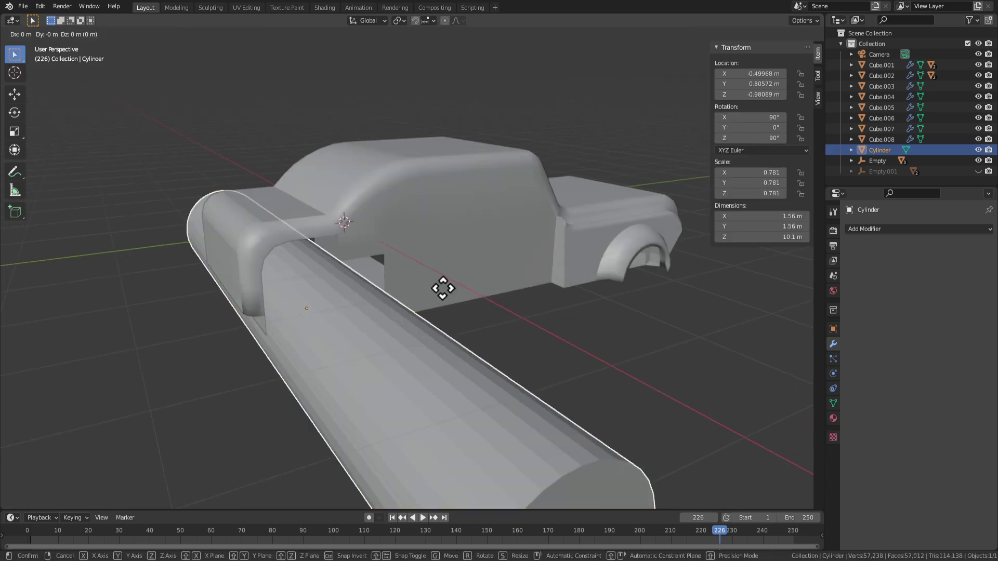
key(y)
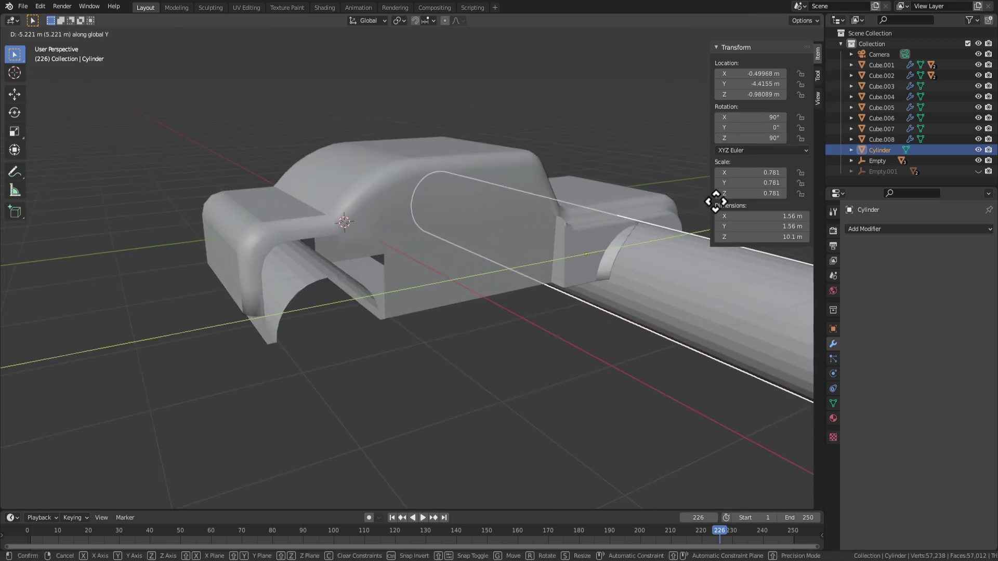
click(710, 205)
key(g)
key(y)
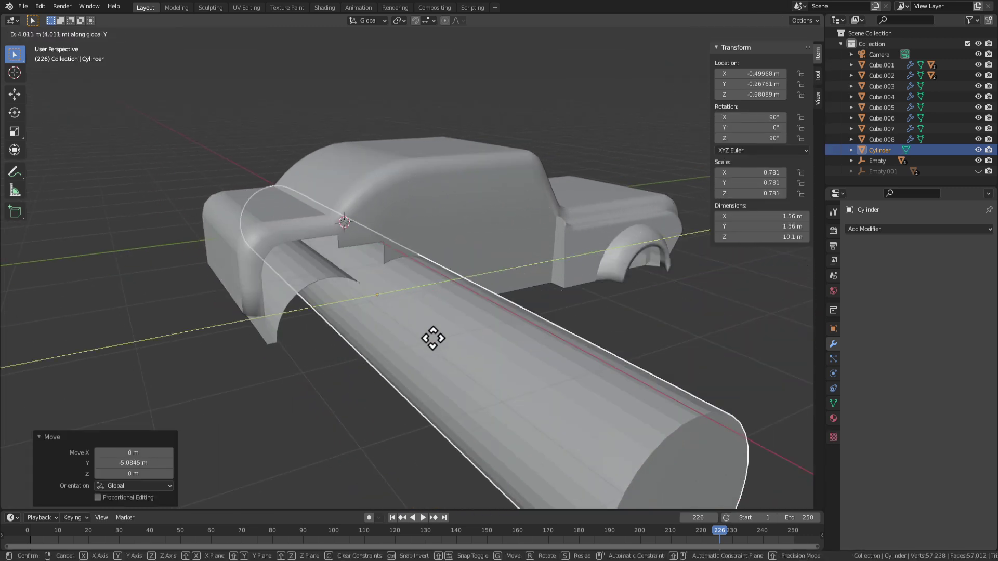
click(370, 343)
Move the cylinder along global Y to about 7.5 m, clear of the car's rear end.
middle_drag(371, 344, 359, 317)
key(g)
key(y)
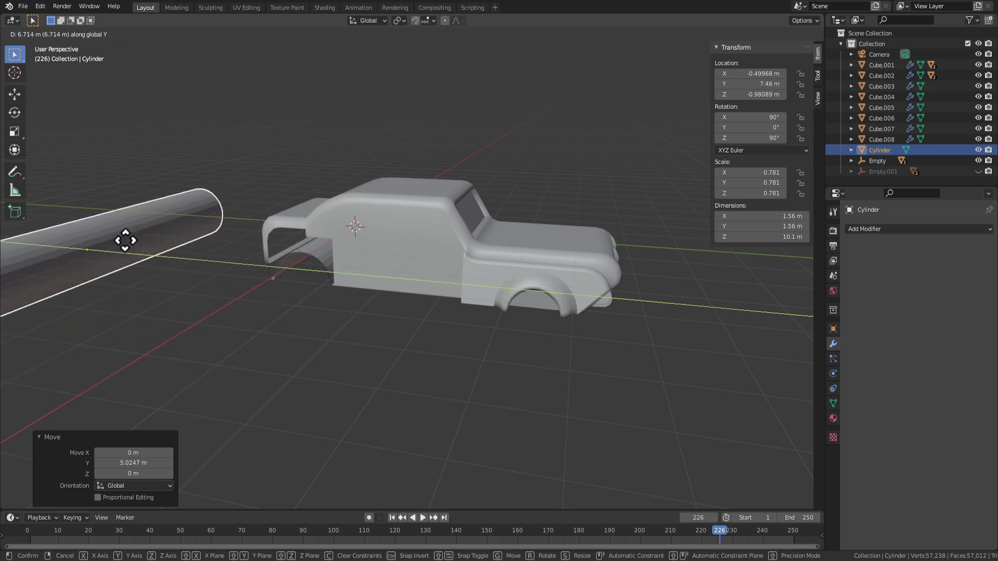
click(118, 237)
Switch from the cylinder to the car body and enter Edit Mode on it with the rear arch strip still selected.
scroll(255, 278, up, 3)
scroll(428, 249, up, 2)
shift+middle_drag(262, 281, 469, 189)
scroll(431, 250, up, 1)
scroll(490, 231, up, 2)
key(Tab)
key(Tab)
scroll(458, 158, down, 1)
key(Tab)
click(370, 190)
middle_drag(370, 190, 313, 177)
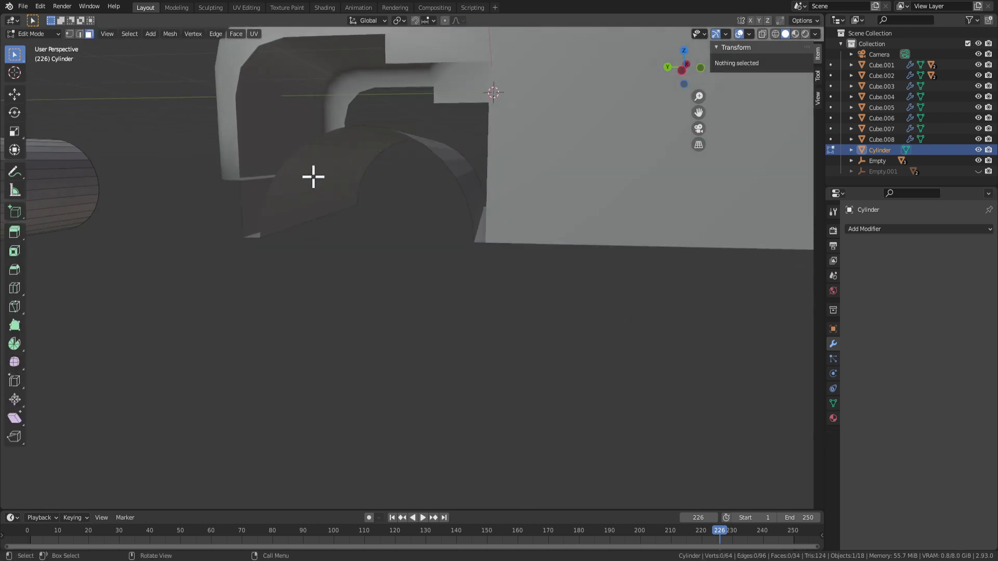
key(Tab)
click(289, 209)
key(Tab)
Extrude the selected rear arch strip outward along its face normals by about 0.181 m.
middle_drag(284, 225, 370, 235)
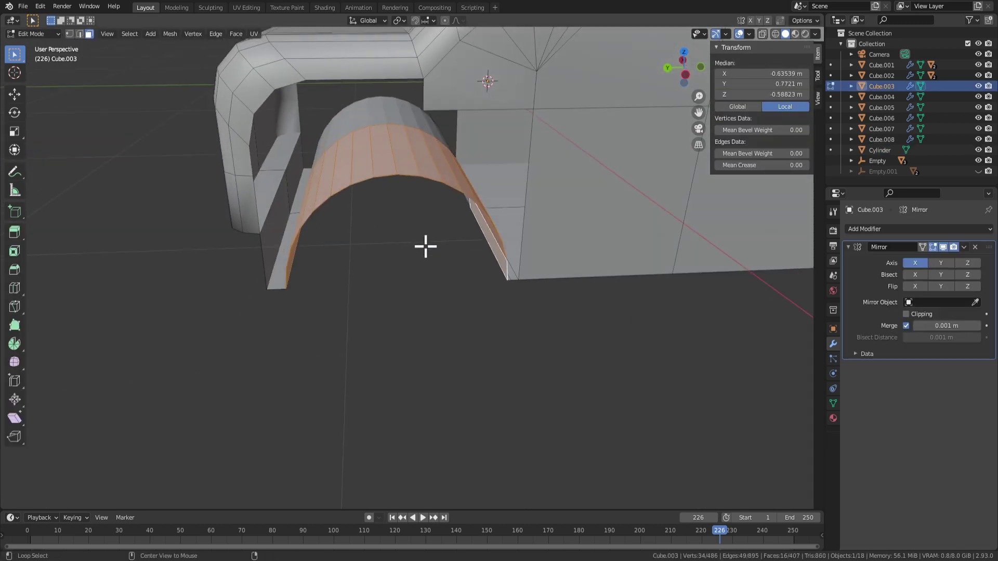
key(alt+e)
click(425, 246)
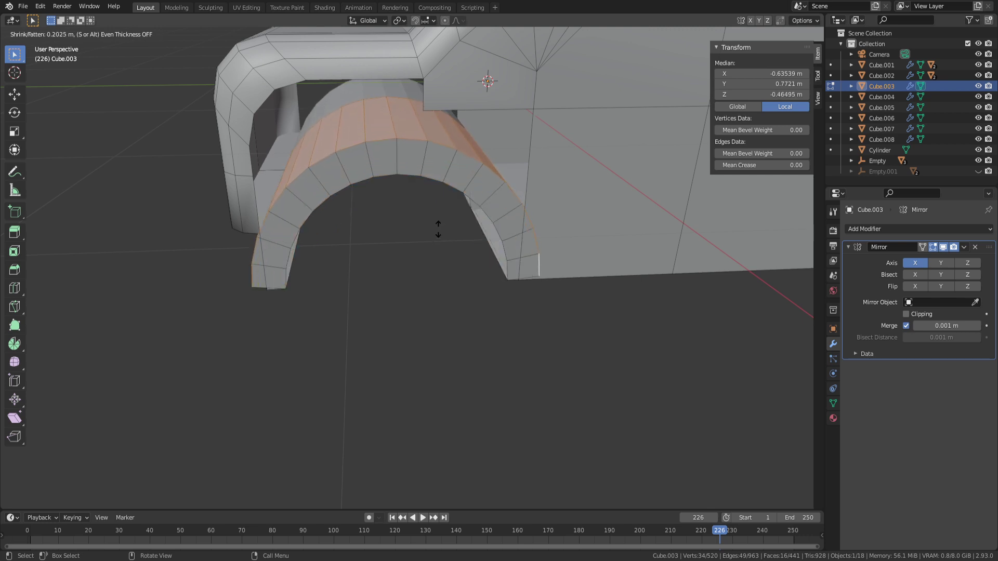
click(439, 229)
scroll(439, 230, down, 4)
middle_drag(439, 230, 413, 251)
scroll(466, 233, down, 1)
scroll(458, 249, down, 3)
scroll(457, 241, up, 4)
scroll(413, 251, down, 3)
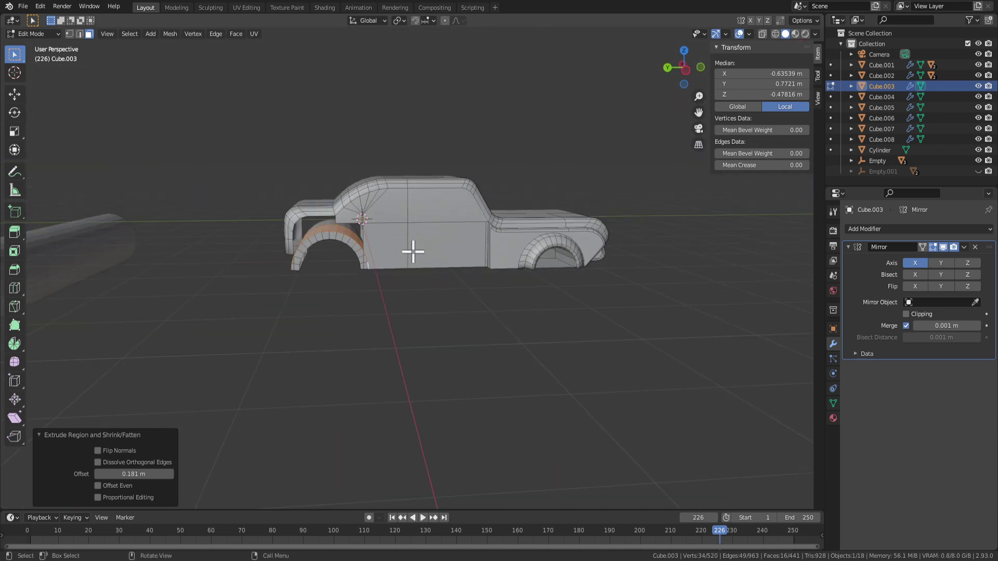
Try scaling down the extruded rear arch strip, and undo both the scaling and the strip's extrusion.
scroll(369, 263, up, 2)
scroll(348, 278, up, 2)
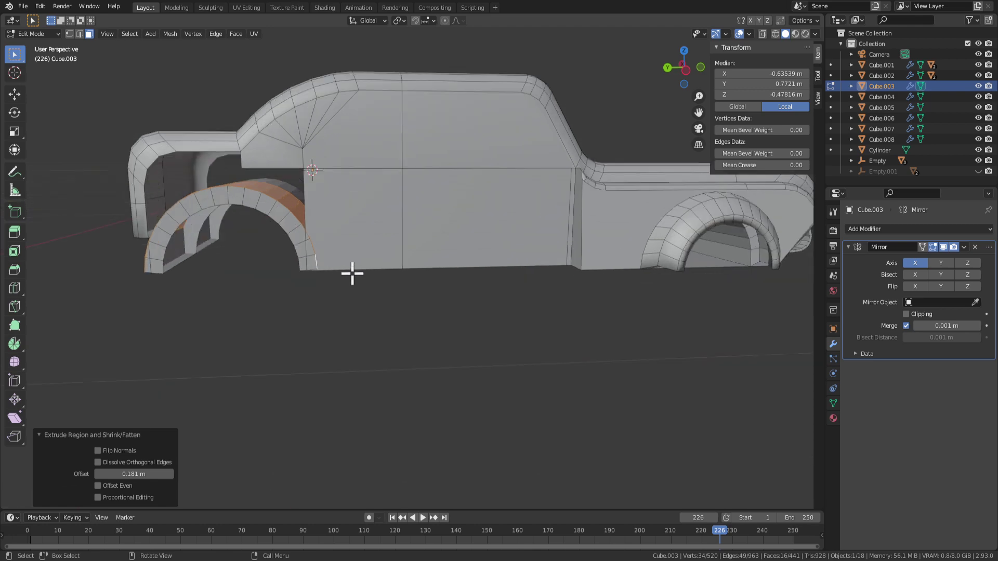
scroll(364, 286, down, 4)
mouse_move(441, 296)
middle_down()
mouse_move(368, 325)
mouse_move(439, 318)
mouse_move(446, 304)
middle_up()
scroll(448, 298, up, 1)
mouse_move(377, 280)
middle_down()
mouse_move(357, 272)
mouse_move(373, 277)
middle_up()
key(s)
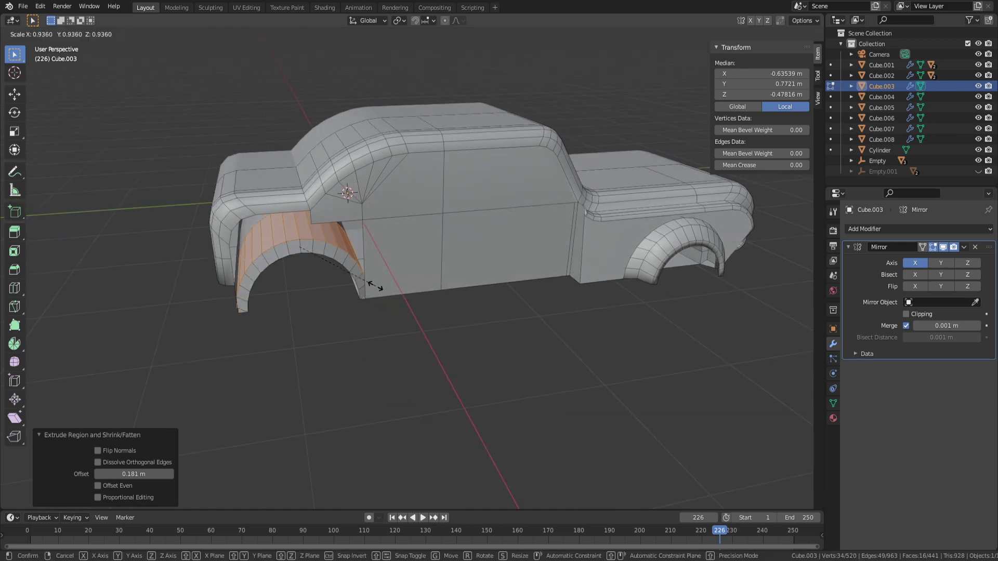
click(367, 294)
mouse_move(392, 308)
middle_down()
mouse_move(361, 292)
mouse_move(380, 297)
middle_up()
key(ctrl+z)
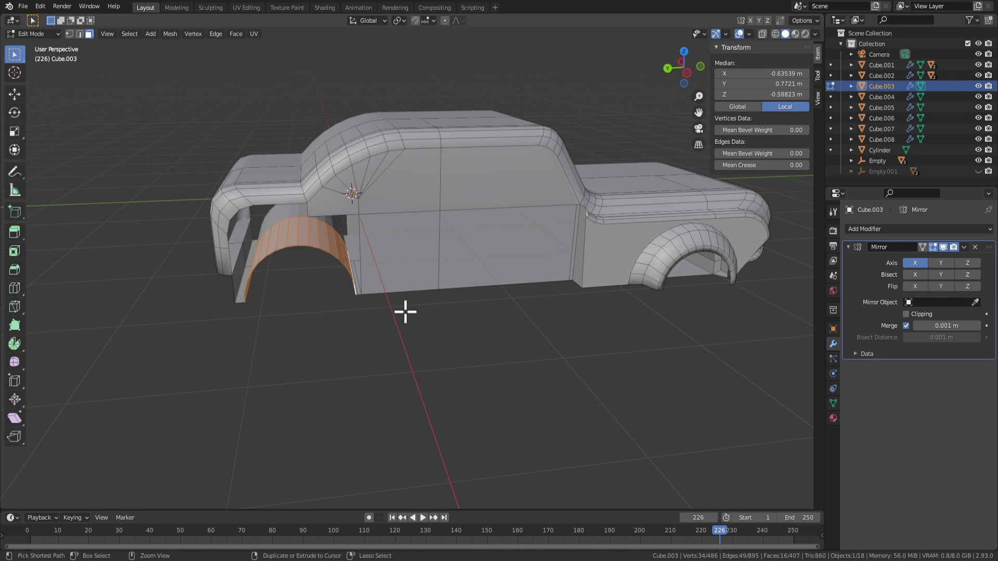
scroll(403, 310, up, 2)
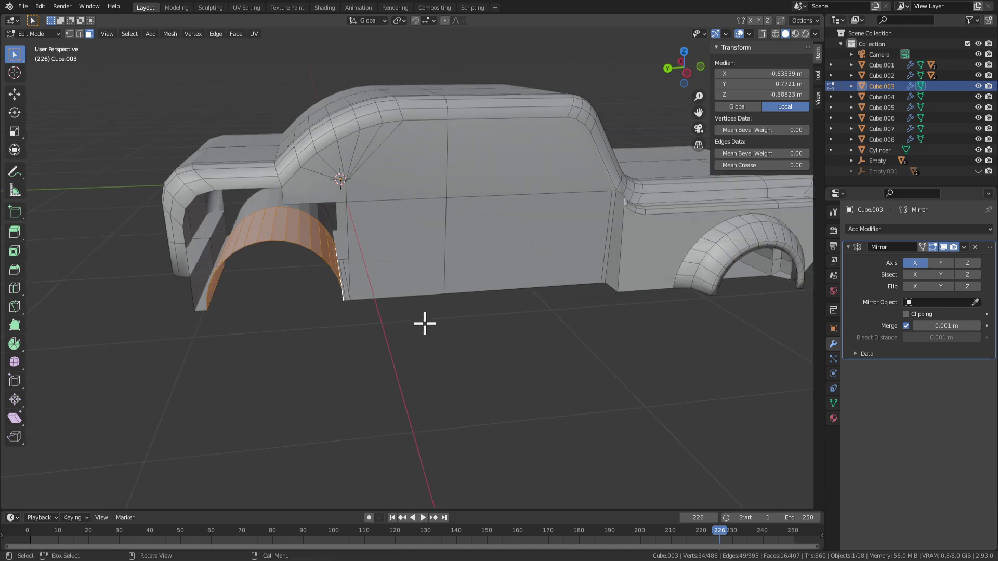
key(s)
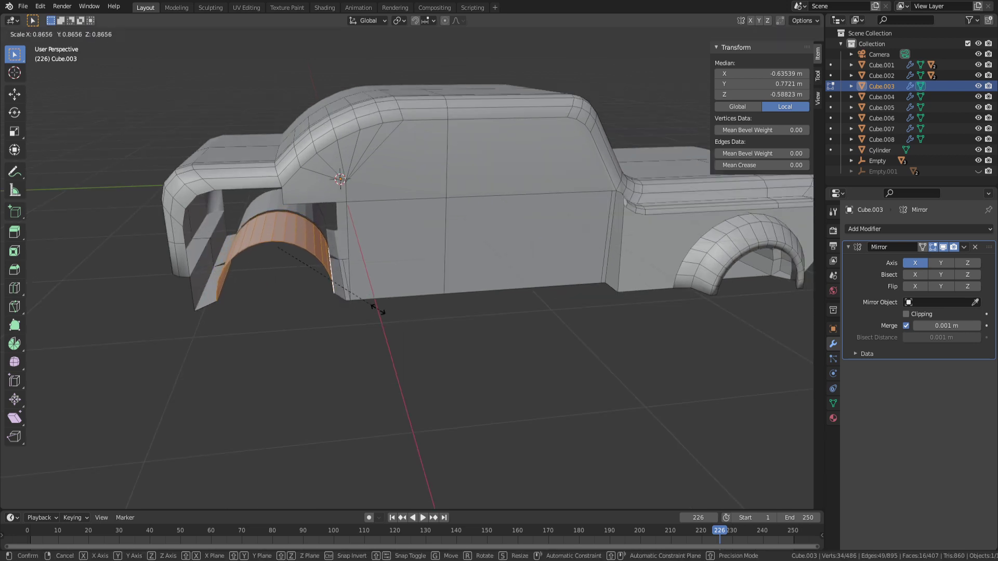
click(393, 316)
click(374, 313)
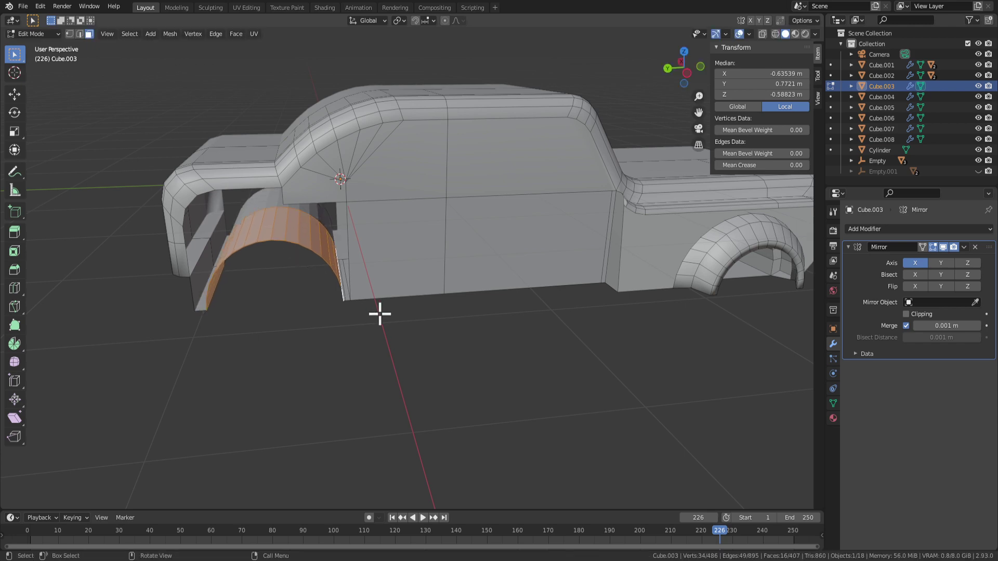
Select faces at the car's rear corner, grow the selection over the rear body, and clear the selection.
middle_drag(379, 314, 401, 327)
middle_drag(392, 292, 271, 258)
shift+click(274, 199)
key(c)
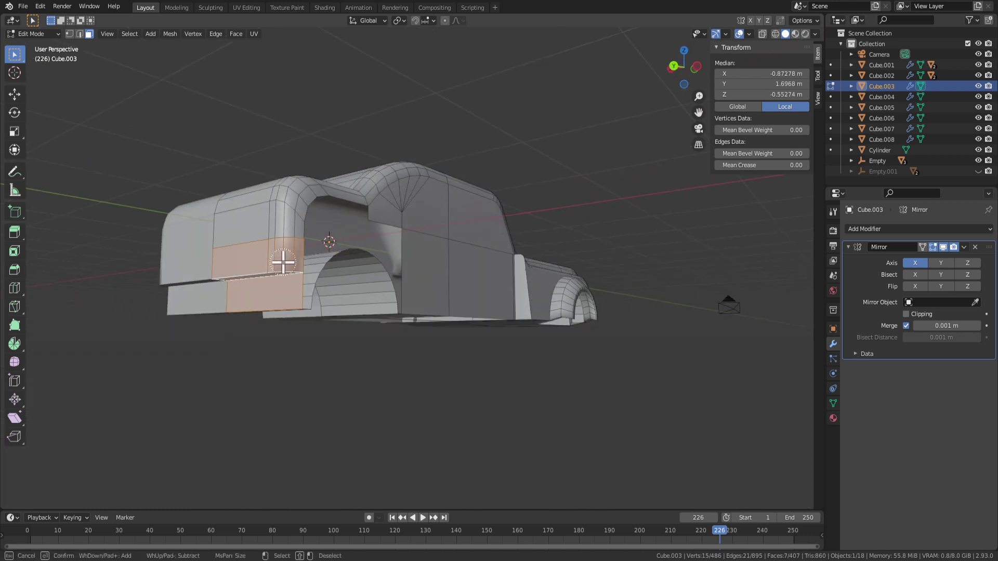
key(ctrl+KP_Add)
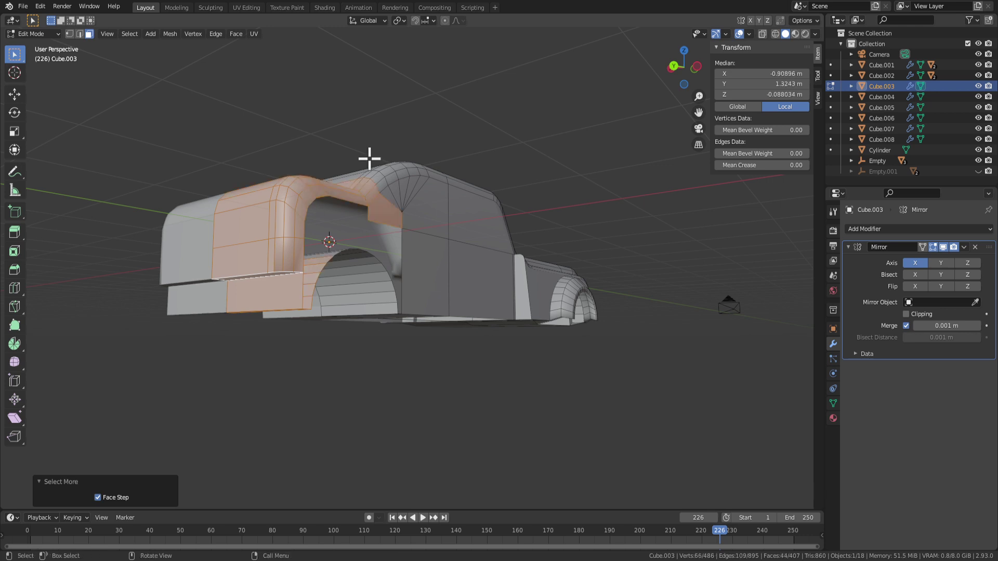
middle_drag(369, 158, 345, 226)
key(ctrl+KP_Add)
key(Escape)
key(KP_7)
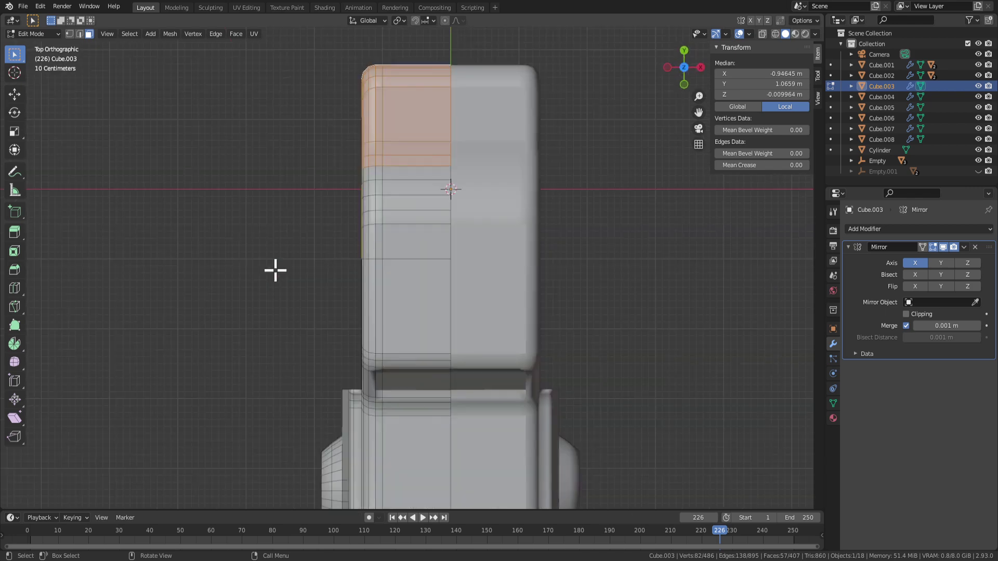
middle_drag(204, 299, 418, 358)
key(alt+a)
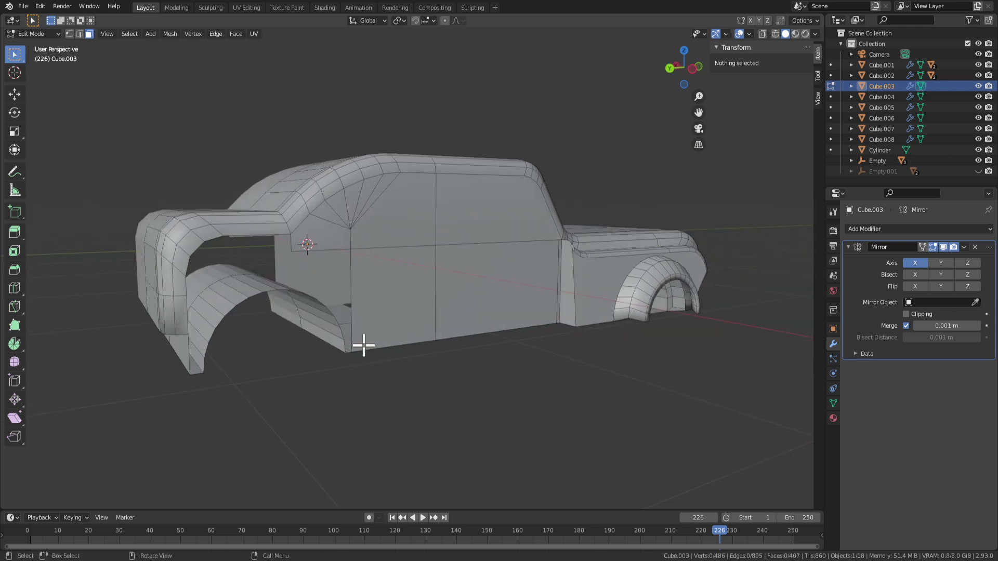
Select the whole strip of faces around the inside of the rear wheel arch, from one end to the other.
middle_drag(59, 411, 452, 334)
scroll(445, 345, up, 4)
click(459, 341)
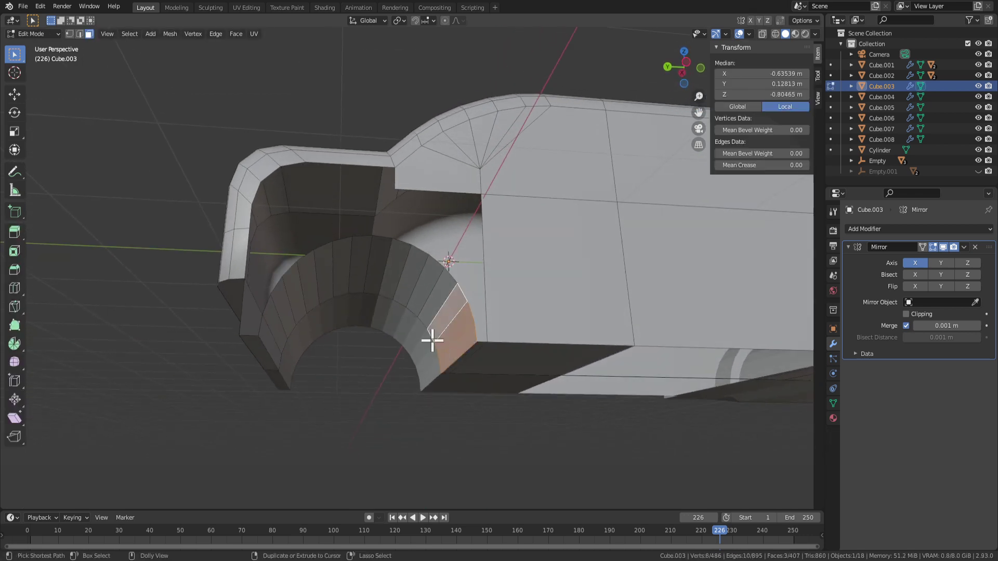
key(ctrl+shift+KP_Add)
key(ctrl+shift+KP_Add)
key(ctrl+shift+KP_Add)
key(ctrl+shift+KP_Add)
key(ctrl+shift+KP_Add)
key(ctrl+shift+KP_Add)
key(ctrl+shift+KP_Add)
key(ctrl+shift+KP_Add)
key(ctrl+shift+KP_Add)
key(ctrl+shift+KP_Add)
key(ctrl+shift+KP_Add)
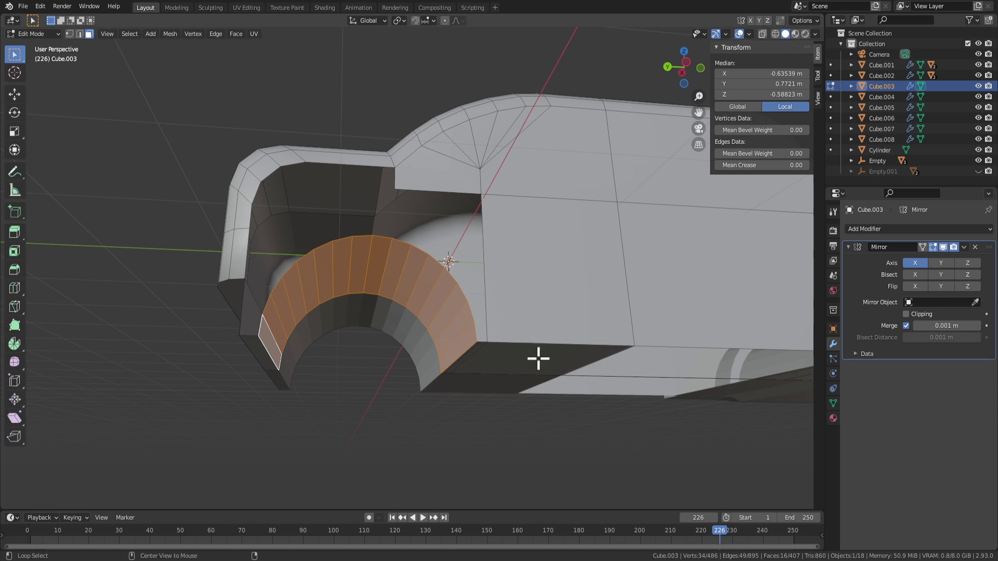
Extrude the rear arch strip inward along its face normals by about 0.048 m.
key(alt+e)
click(541, 358)
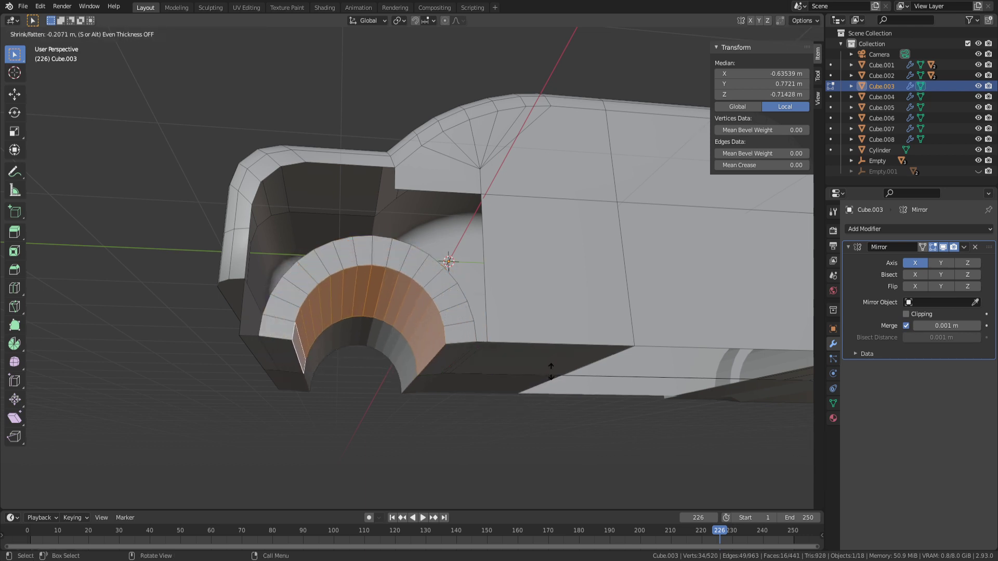
click(526, 383)
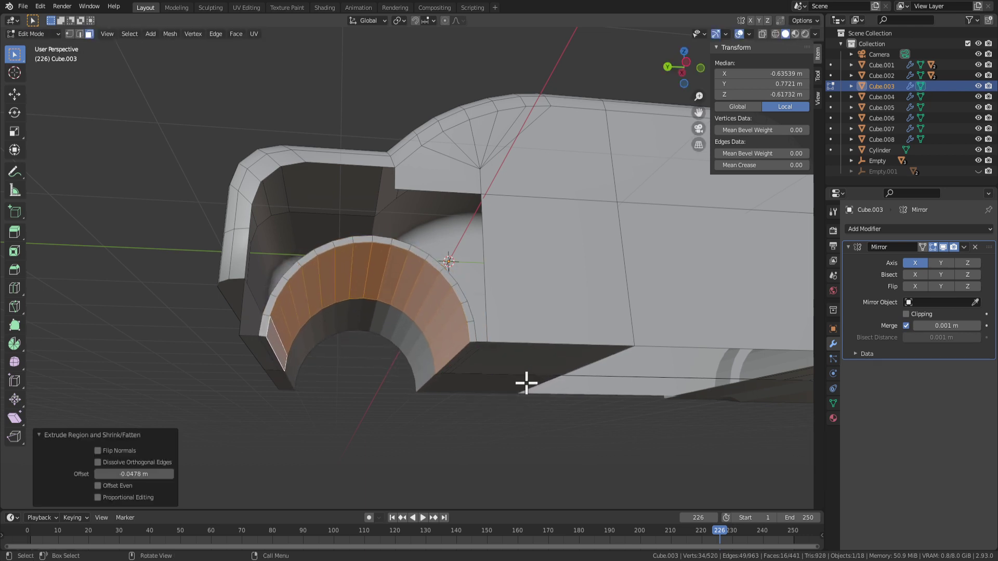
Try extruding the original arch strip outward along its normals by about 0.162 m, and undo that extrusion.
middle_drag(526, 383, 540, 444)
middle_drag(489, 405, 453, 354)
key(alt+e)
click(450, 348)
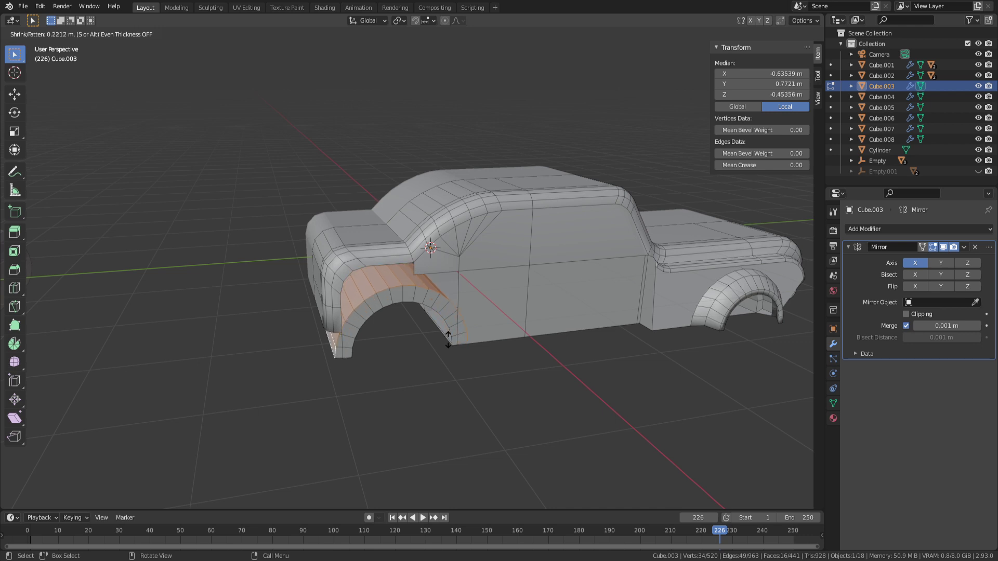
click(445, 341)
middle_drag(447, 336, 494, 358)
scroll(499, 363, up, 3)
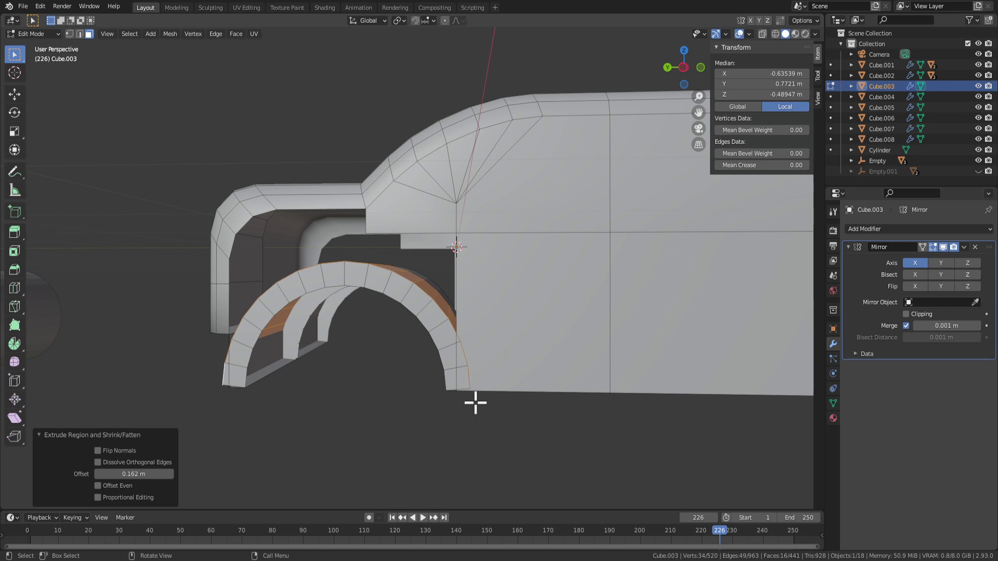
key(ctrl+z)
Scale the rear arch strip uniformly to about 0.866 after trying the X and Y constraints.
scroll(475, 403, down, 4)
mouse_move(475, 403)
middle_down()
mouse_move(539, 408)
mouse_move(535, 424)
mouse_move(470, 408)
middle_up()
key(s)
key(x)
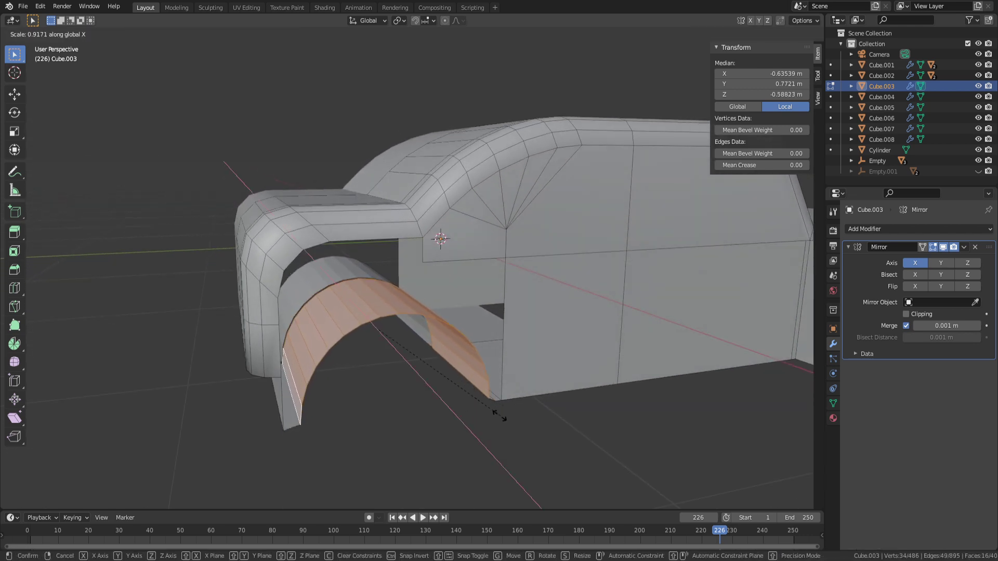
key(y)
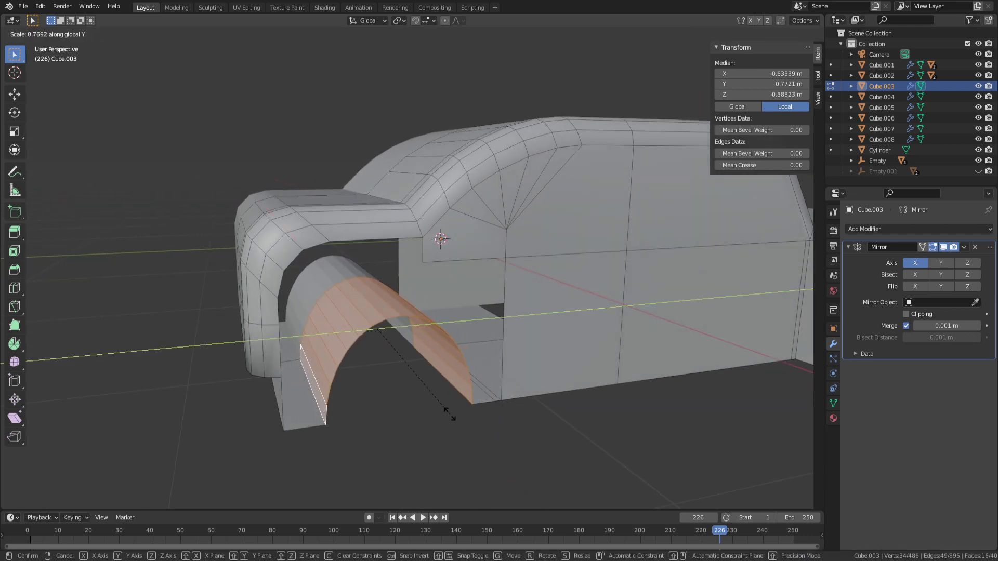
key(y)
key(y)
click(440, 408)
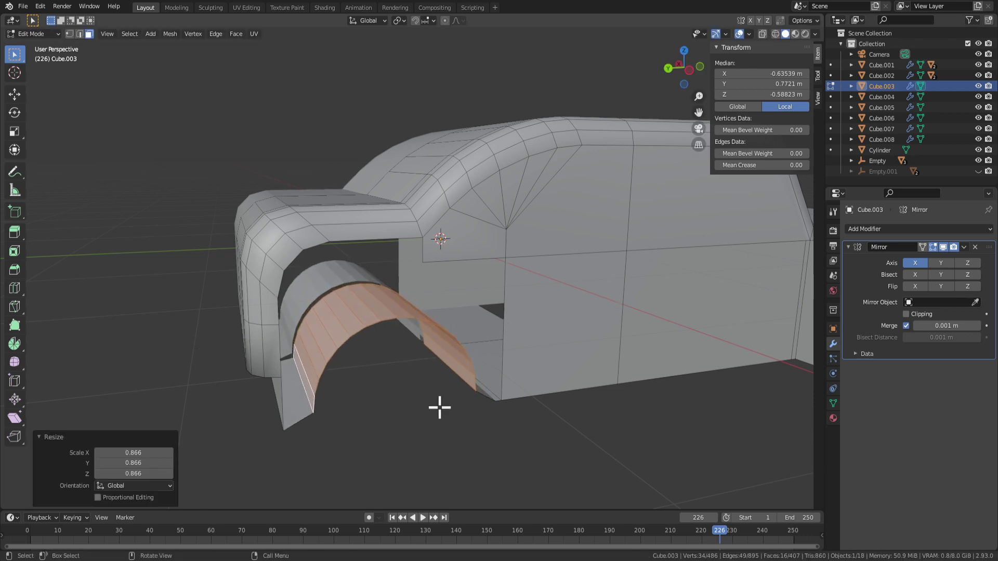
Lower the arch strip about 0.089 m along global Z and widen it along global X by a factor of about 1.149.
key(g)
key(z)
click(438, 419)
middle_drag(439, 419, 454, 427)
key(s)
key(y)
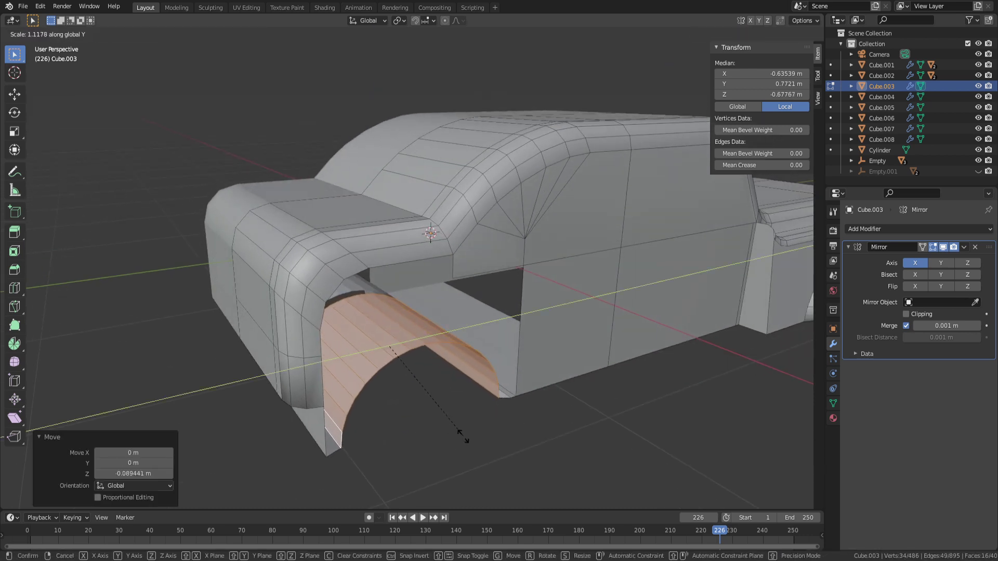
click(471, 415)
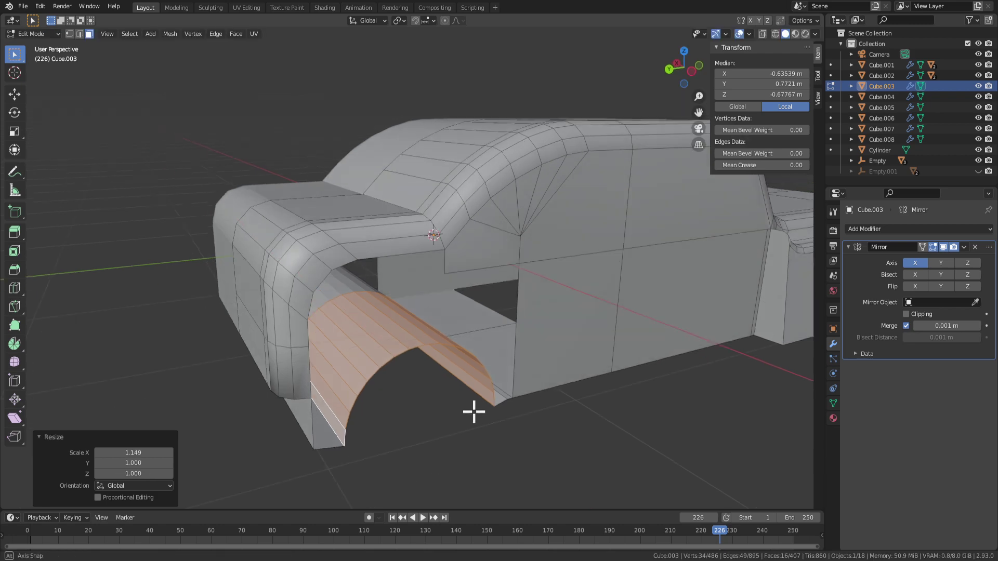
Undo the scaling and lowering of the rear arch strip.
middle_drag(473, 410, 475, 390)
scroll(442, 392, down, 6)
scroll(468, 404, up, 3)
key(ctrl+z)
scroll(413, 382, up, 5)
scroll(413, 383, down, 5)
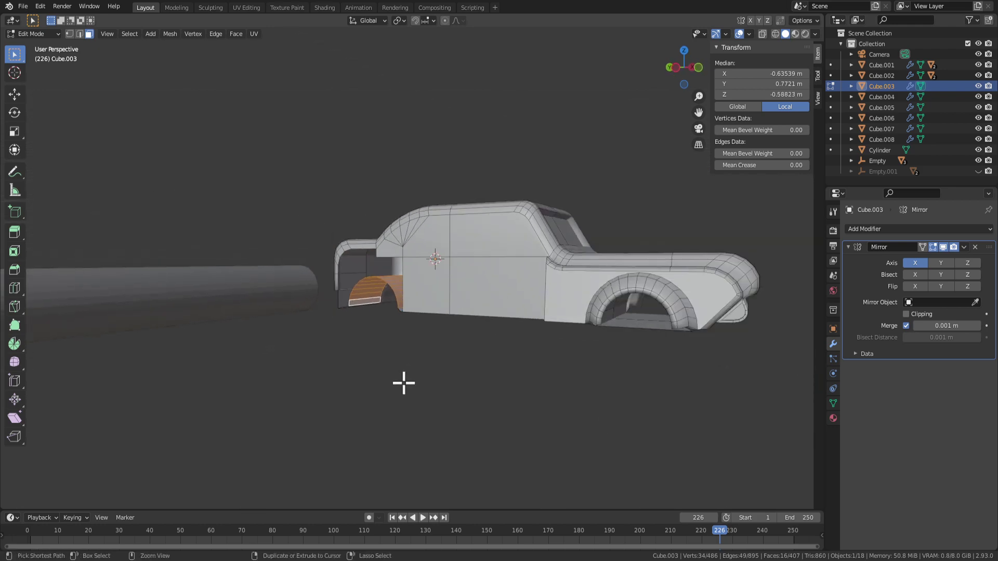
middle_drag(406, 383, 477, 394)
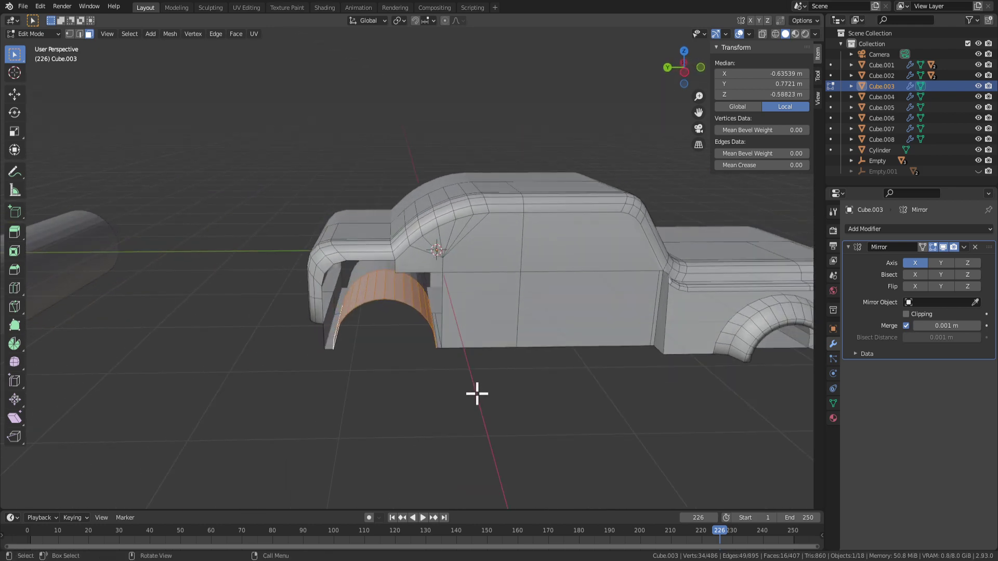
middle_drag(449, 360, 315, 353)
Leave Edit Mode and move the gauge cylinder along global Y to the front wheel arch, at about Y -4.31 m.
key(Tab)
click(133, 316)
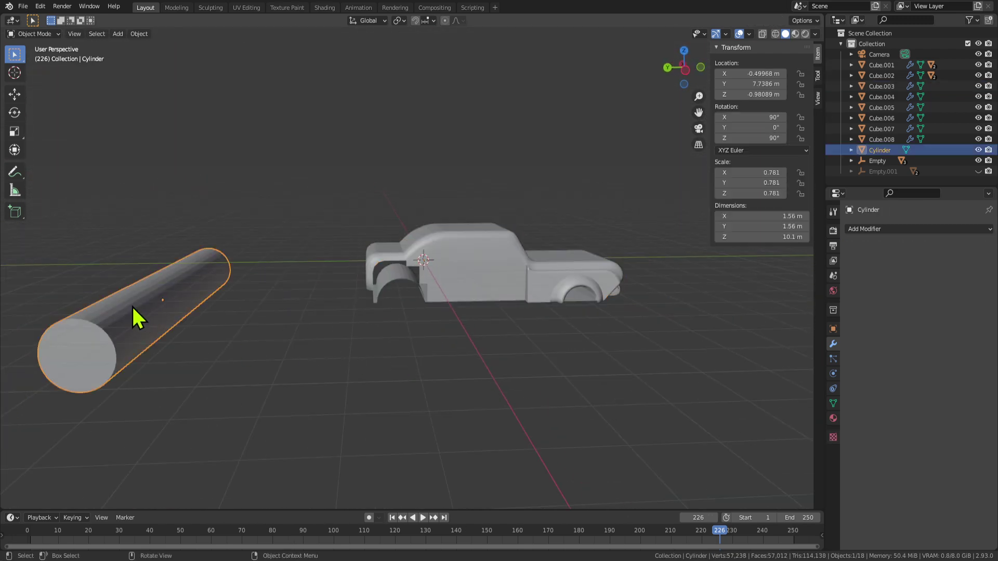
key(g)
key(y)
click(429, 359)
key(g)
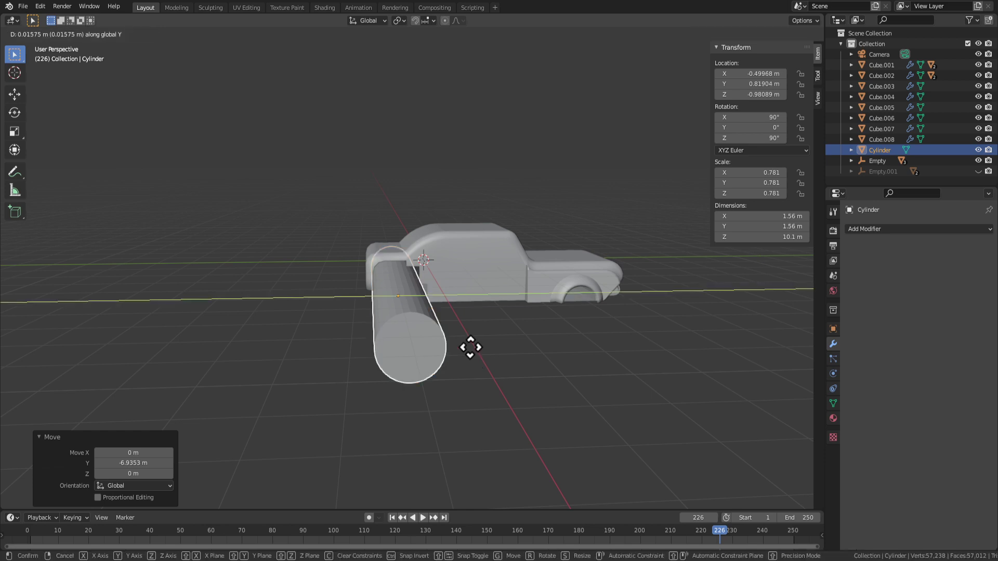
key(y)
click(650, 355)
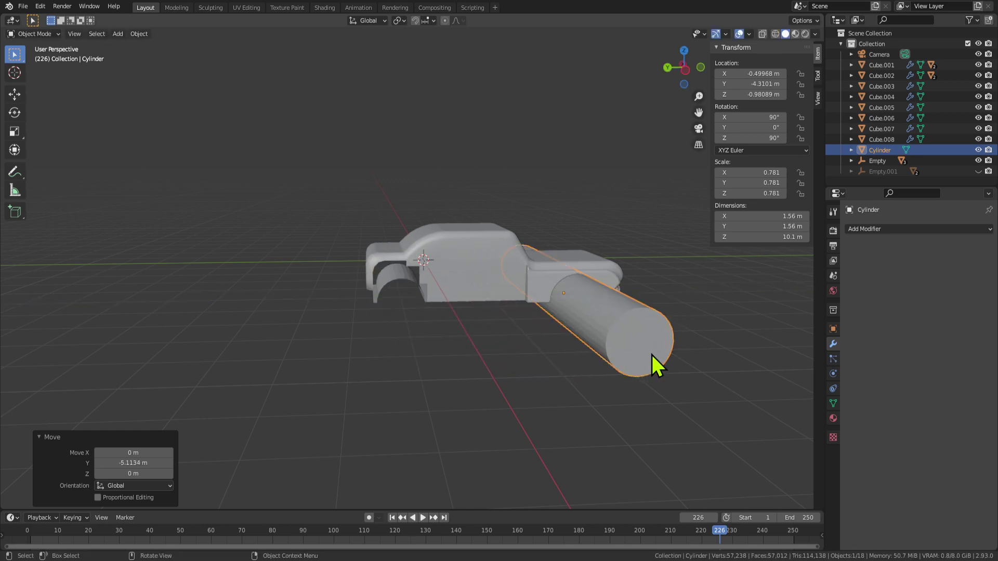
Move the cylinder about 3.885 m along global X so its end sits near the front arch opening.
mouse_move(652, 354)
middle_down()
mouse_move(664, 385)
mouse_move(641, 370)
middle_up()
key(g)
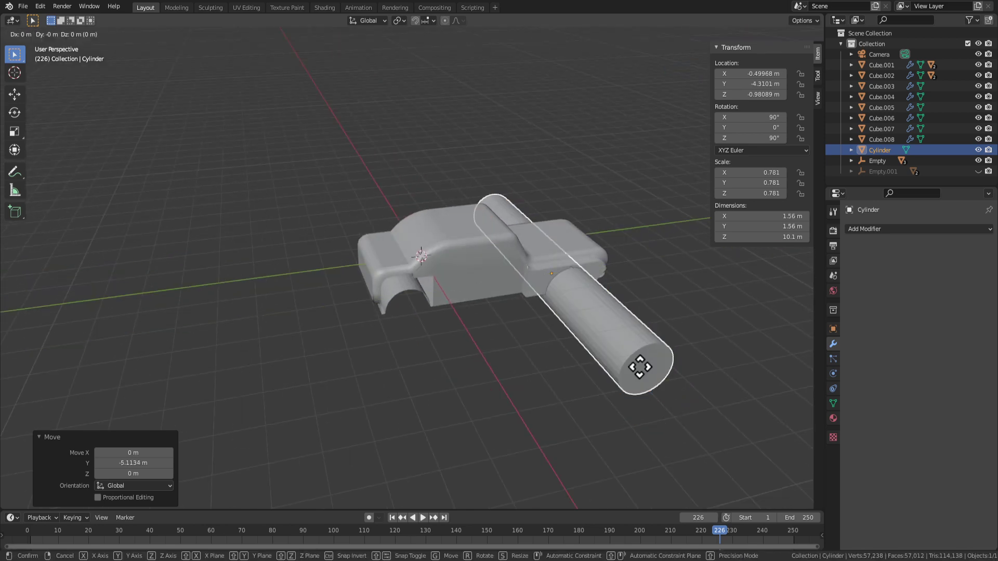
key(x)
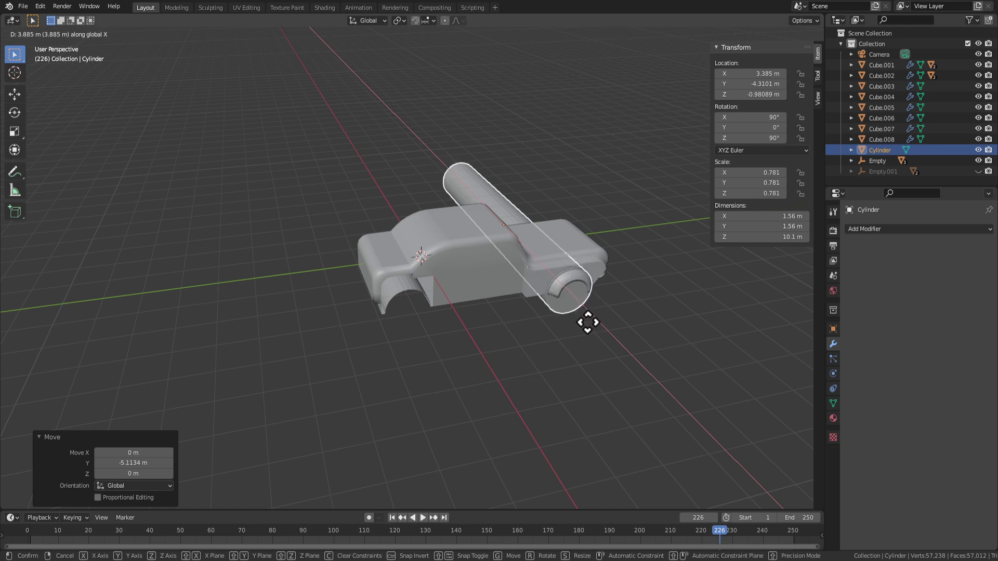
click(588, 322)
Scale the cylinder to about 0.771 to fit the front arch and nudge it about -0.025 m along global Y.
middle_drag(588, 322, 687, 356)
key(s)
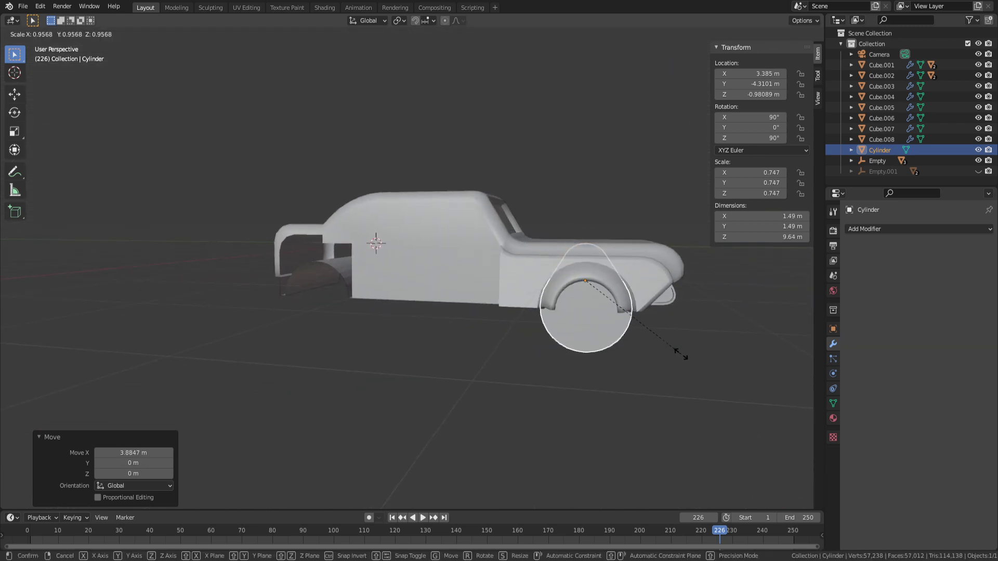
click(685, 357)
key(g)
key(y)
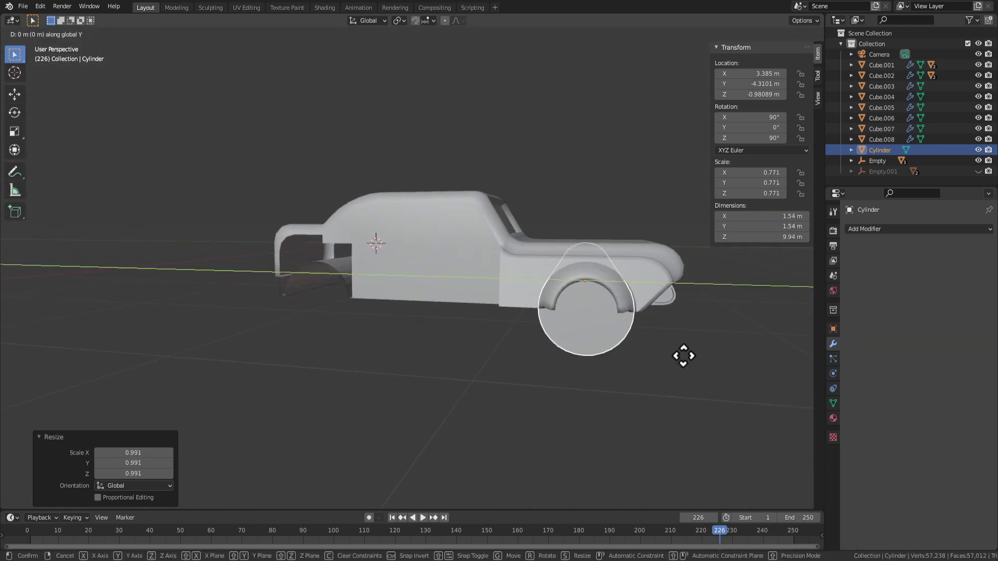
click(684, 357)
Slide the cylinder along global Y to the rear wheel arch, at about Y 0.80 m, to compare sizes.
key(g)
key(y)
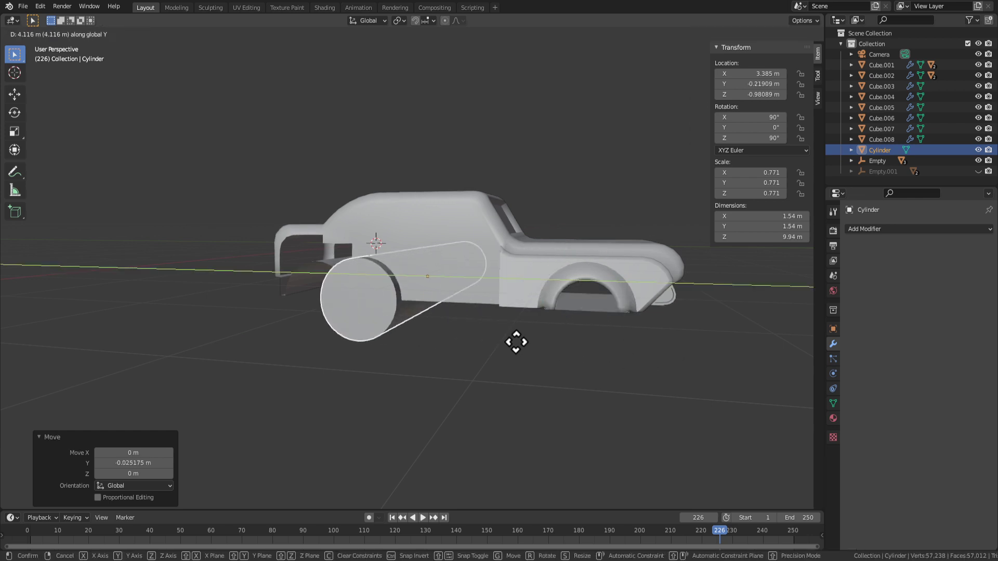
click(468, 348)
middle_drag(468, 350, 490, 346)
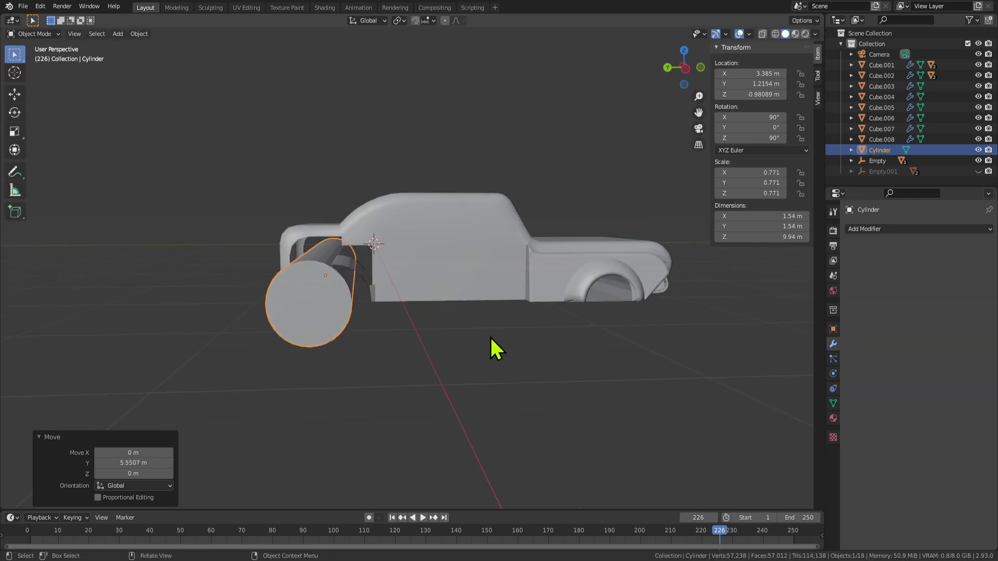
key(g)
key(y)
click(505, 339)
Move the cylinder along global Y to about 5.12 m, clear of the car, to expose the rear arch.
middle_drag(505, 338, 464, 341)
scroll(463, 338, up, 2)
key(g)
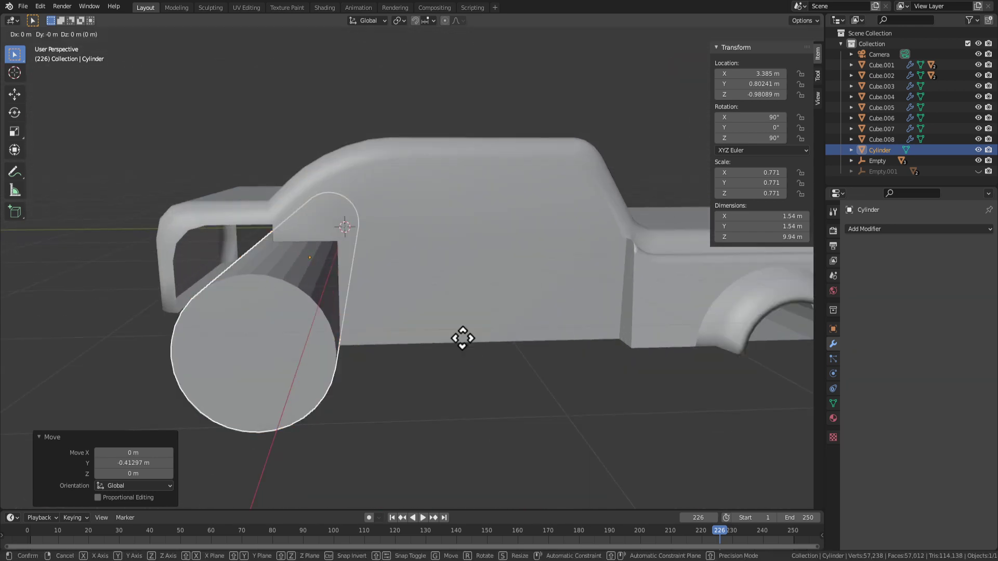
key(y)
click(226, 314)
scroll(225, 314, down, 1)
scroll(225, 315, down, 2)
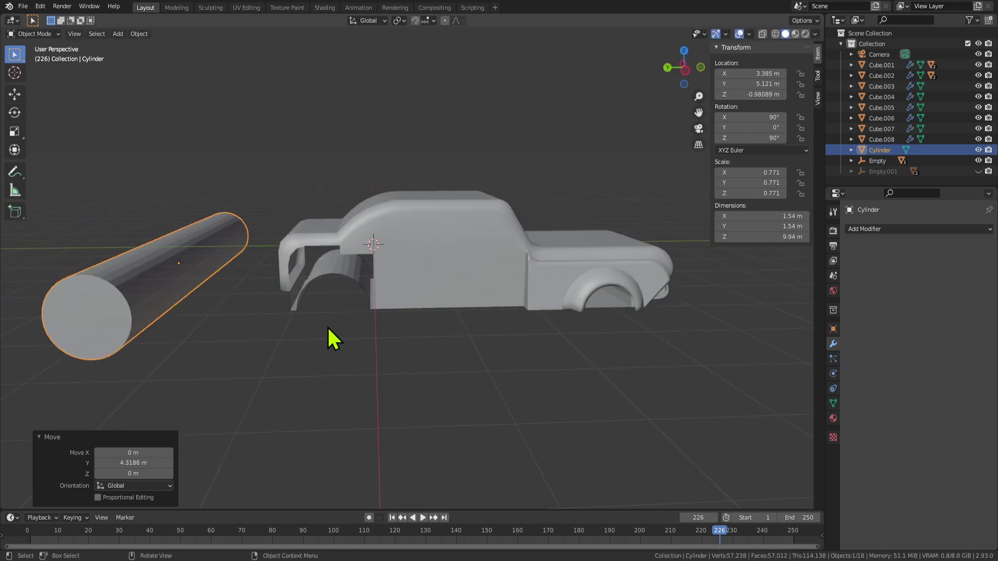
scroll(329, 333, up, 2)
scroll(325, 329, up, 2)
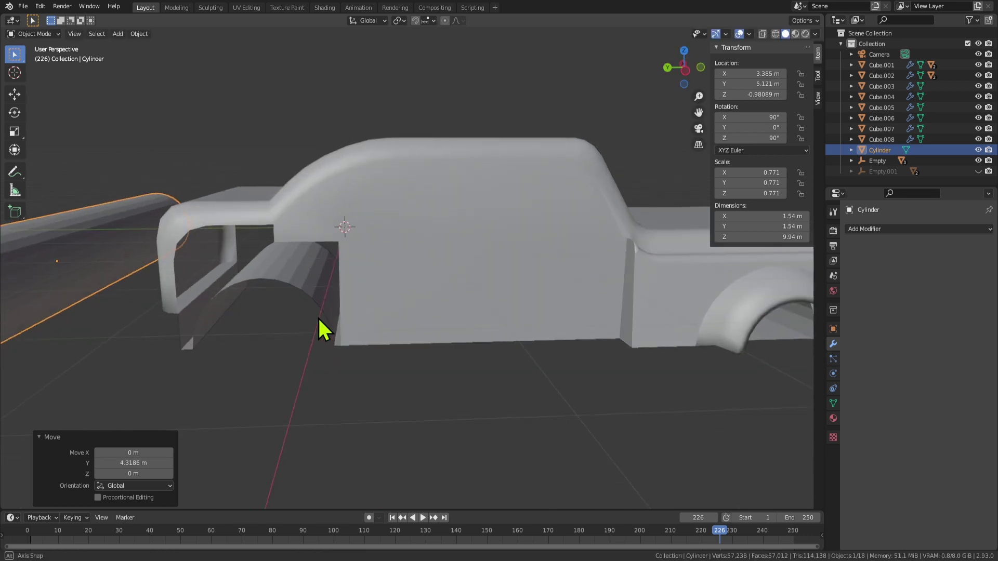
Slide the cylinder along global Y to the rear wheel arch for a size comparison and back out clear of the car.
mouse_move(323, 330)
middle_down()
mouse_move(348, 334)
mouse_move(340, 301)
mouse_move(325, 314)
middle_up()
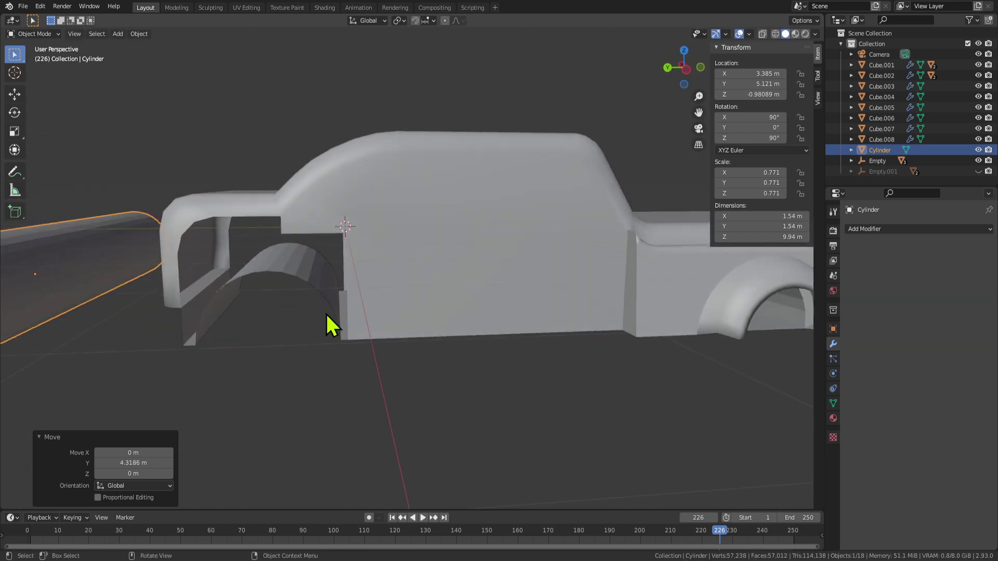
scroll(323, 310, down, 3)
key(g)
key(y)
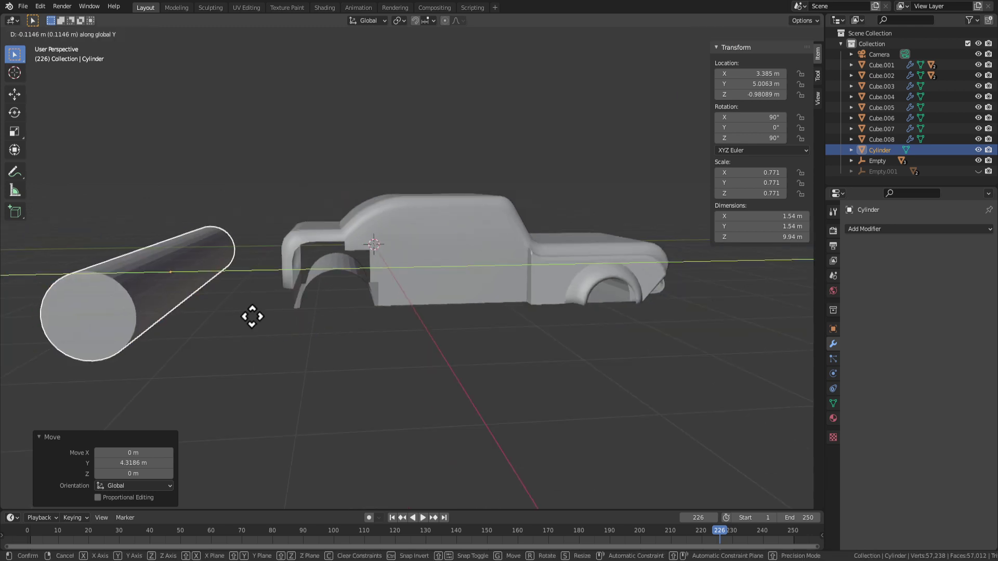
click(415, 340)
middle_drag(415, 340, 430, 327)
scroll(431, 323, up, 3)
key(g)
key(y)
click(436, 315)
key(g)
key(y)
click(404, 331)
key(g)
key(y)
click(400, 311)
scroll(401, 341, down, 8)
key(g)
key(y)
click(124, 326)
Examine the car body's selected rear arch faces in Edit Mode from both sides and compare them with the front arch.
click(398, 364)
click(441, 288)
middle_drag(441, 288, 472, 289)
scroll(288, 327, down, 7)
scroll(295, 317, up, 2)
scroll(295, 317, up, 5)
scroll(337, 288, up, 4)
middle_drag(337, 288, 356, 306)
key(Tab)
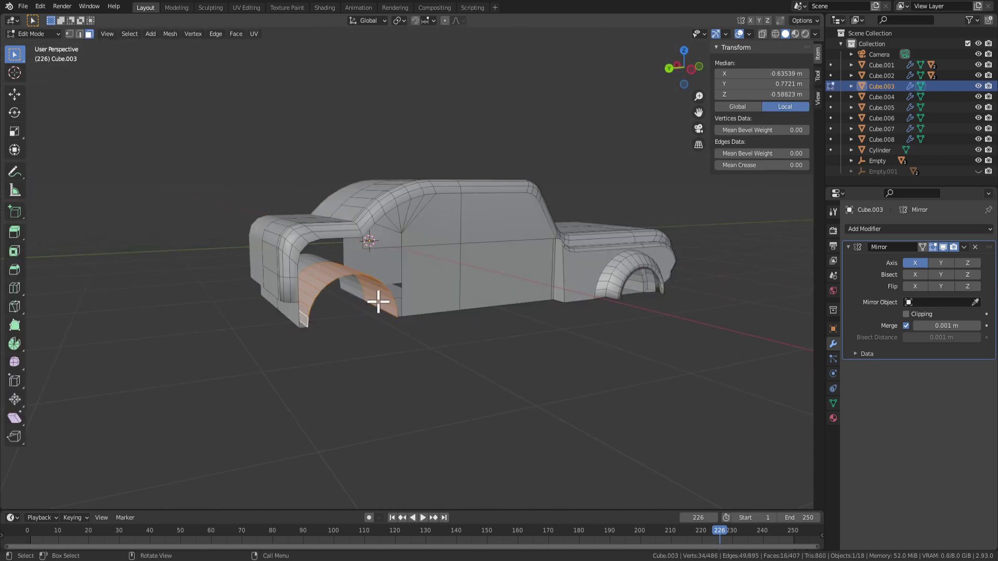
middle_drag(429, 352, 397, 368)
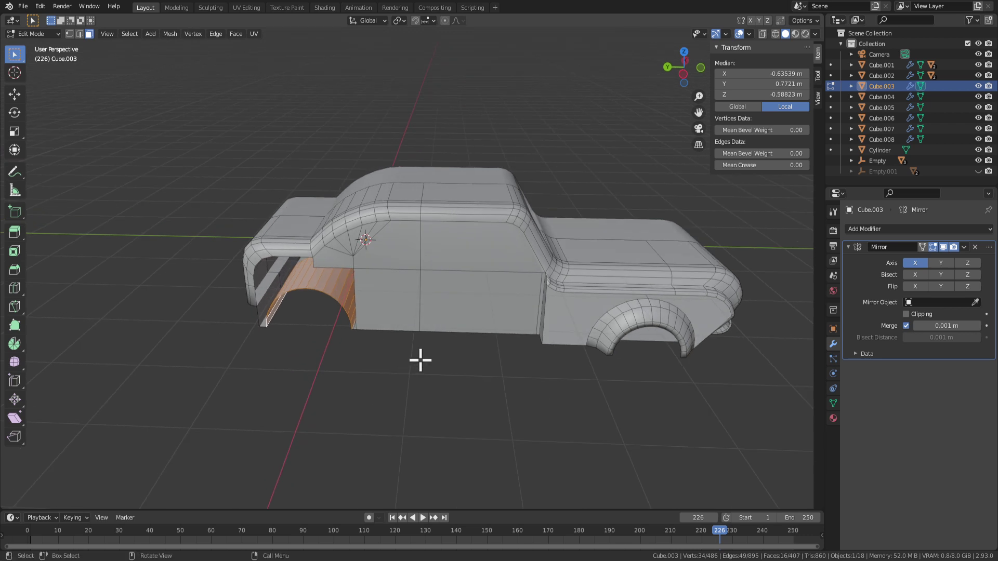
scroll(421, 360, down, 6)
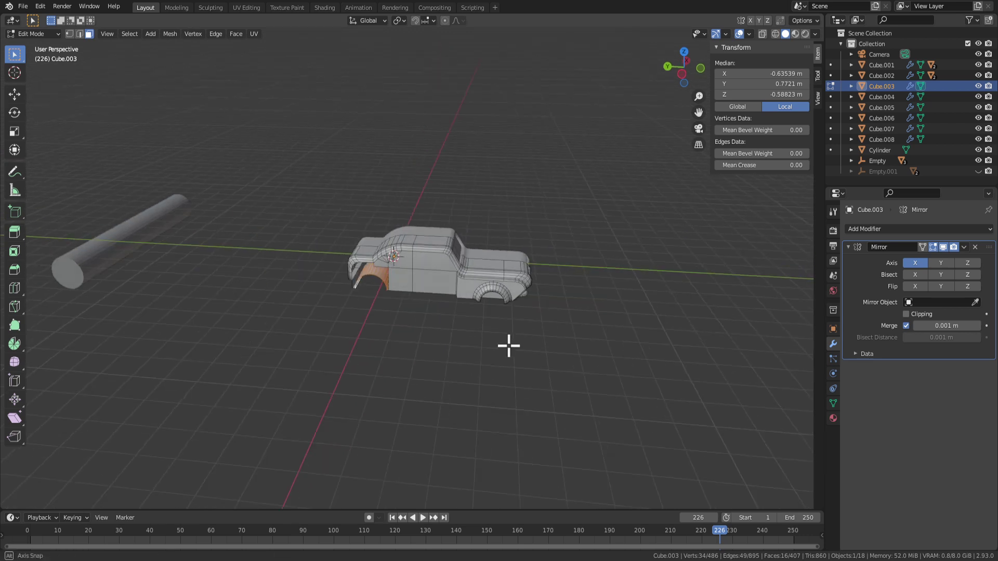
middle_drag(508, 346, 332, 336)
key(Tab)
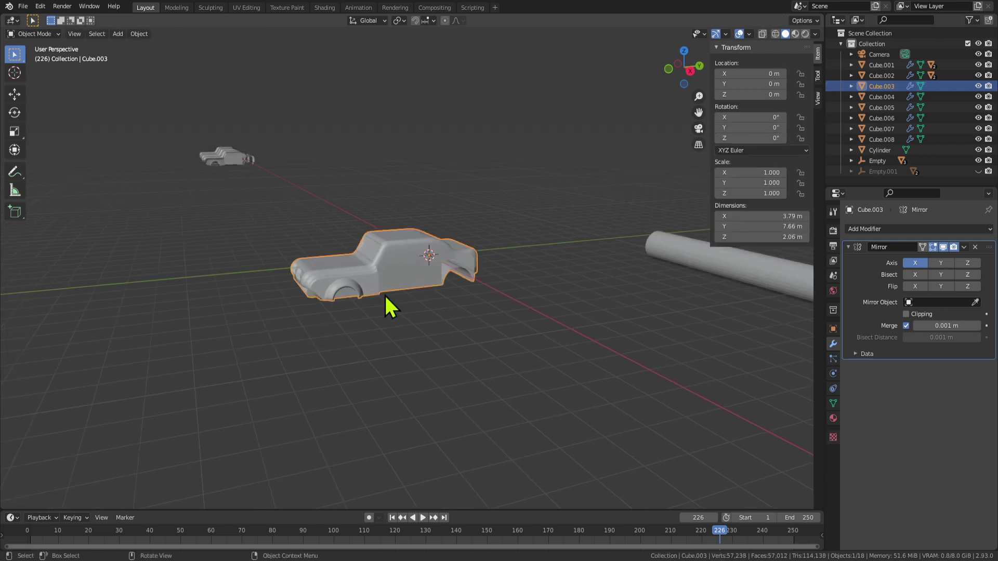
Try deleting the car body and centring the view on the spare car copy Cube.008.
key(Delete)
middle_drag(390, 264, 143, 216)
click(61, 185)
scroll(61, 185, down, 3)
key(KP_Decimal)
scroll(253, 293, down, 2)
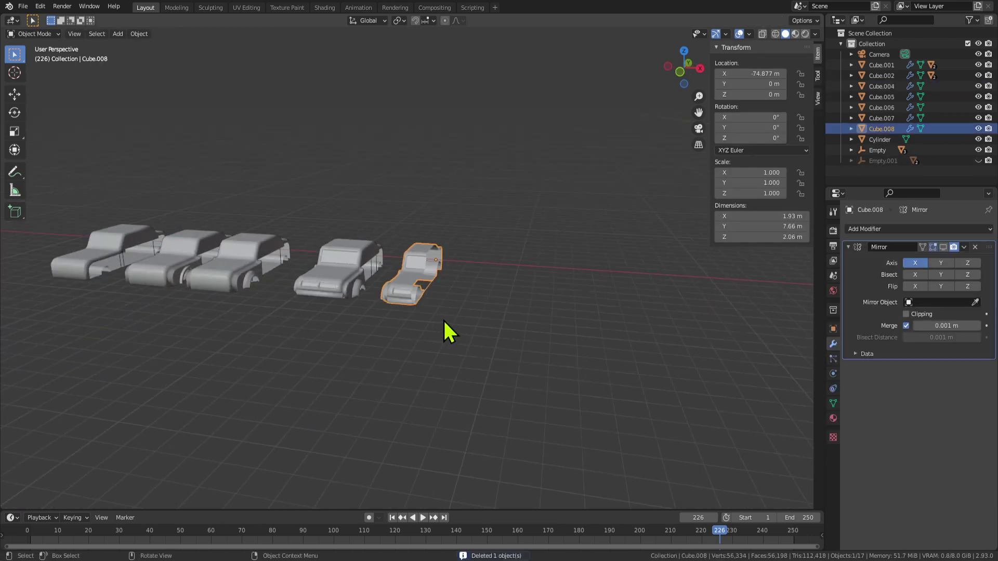
scroll(444, 319, up, 4)
middle_drag(481, 311, 420, 304)
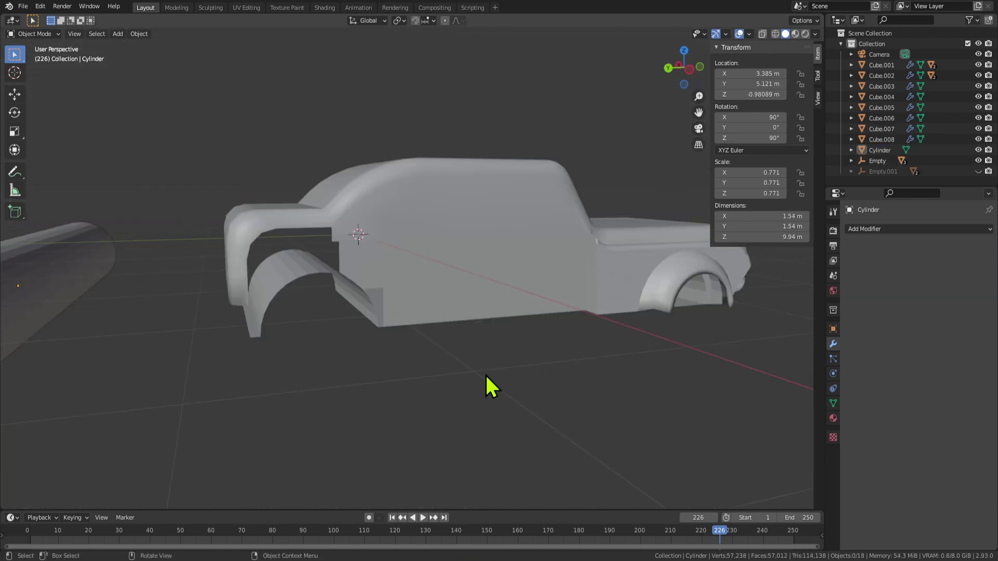
Slide the cylinder along global Y to about 0.73 m, over the rear wheel arch, to compare their sizes.
middle_drag(485, 373, 366, 289)
scroll(239, 360, down, 3)
key(Tab)
key(Tab)
click(233, 330)
scroll(392, 286, down, 4)
scroll(369, 292, up, 3)
scroll(302, 327, down, 3)
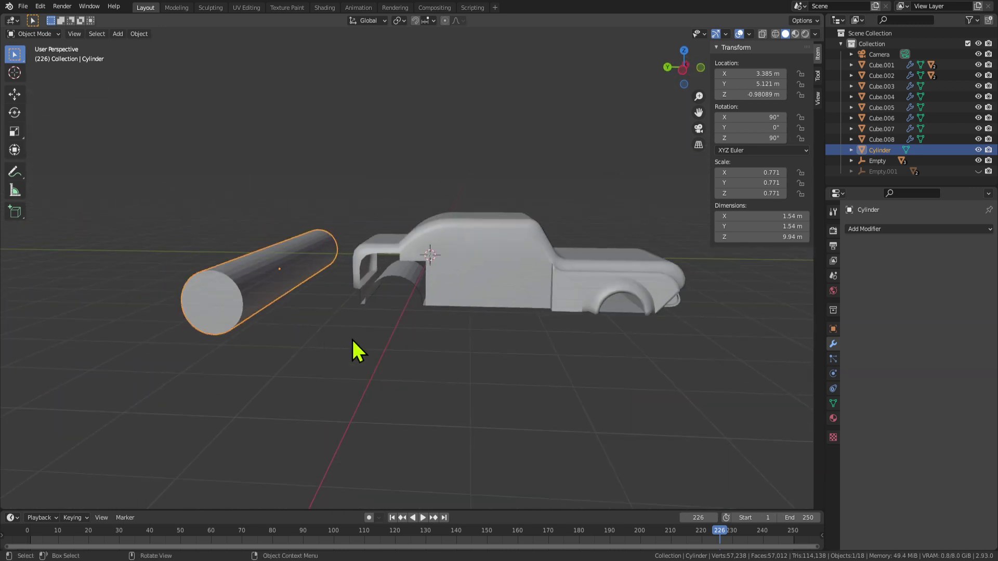
middle_drag(352, 338, 217, 320)
key(g)
key(y)
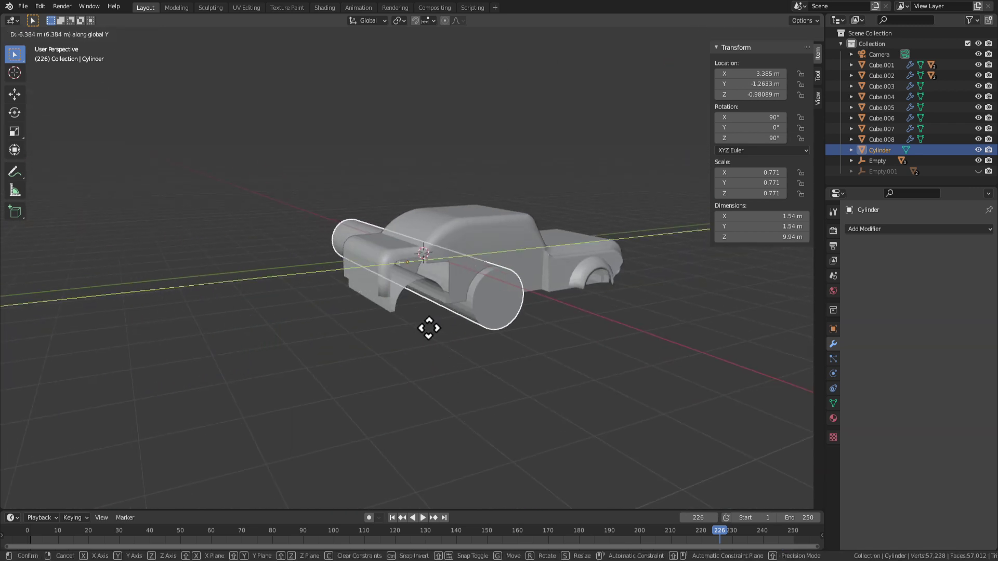
click(372, 343)
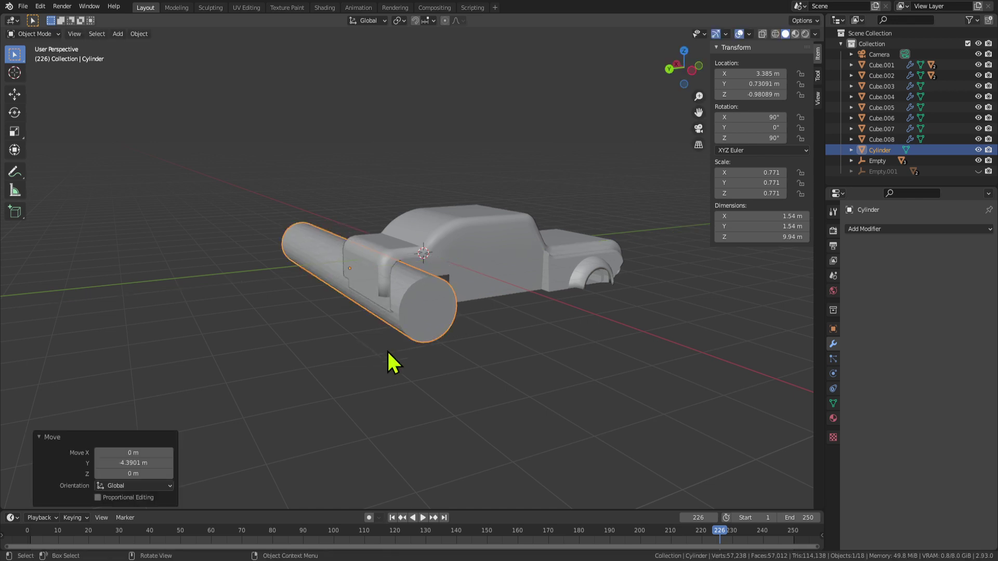
Move the cylinder along global Y until it is well clear of the car's rear end.
scroll(406, 336, up, 2)
mouse_move(416, 327)
middle_down()
mouse_move(375, 332)
mouse_move(409, 319)
middle_up()
key(g)
key(y)
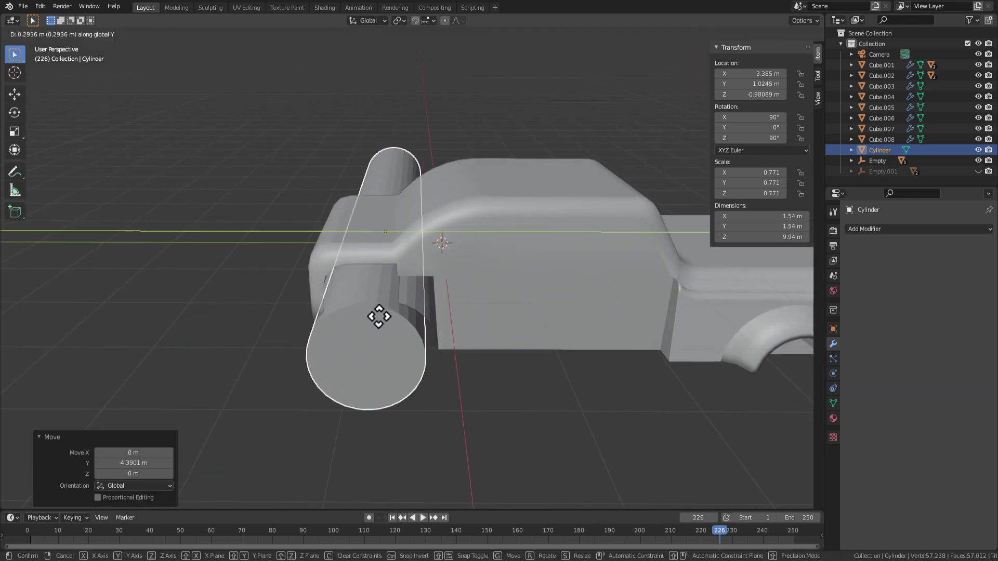
click(90, 282)
Delete the curved rear wheel arch faces from the car body mesh.
middle_drag(349, 355, 441, 323)
key(Tab)
scroll(382, 276, up, 3)
key(Tab)
key(Tab)
key(Tab)
click(497, 358)
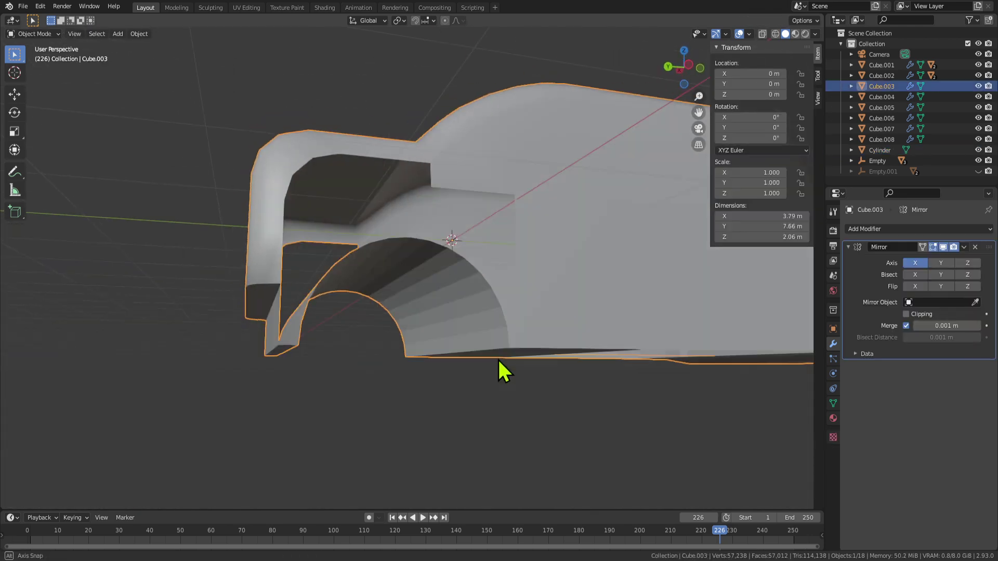
key(Tab)
key(x)
click(485, 344)
Delete the narrow leftover underside face at the cab-side edge of the rear wheel opening.
middle_drag(485, 344, 463, 379)
scroll(420, 386, up, 2)
click(478, 383)
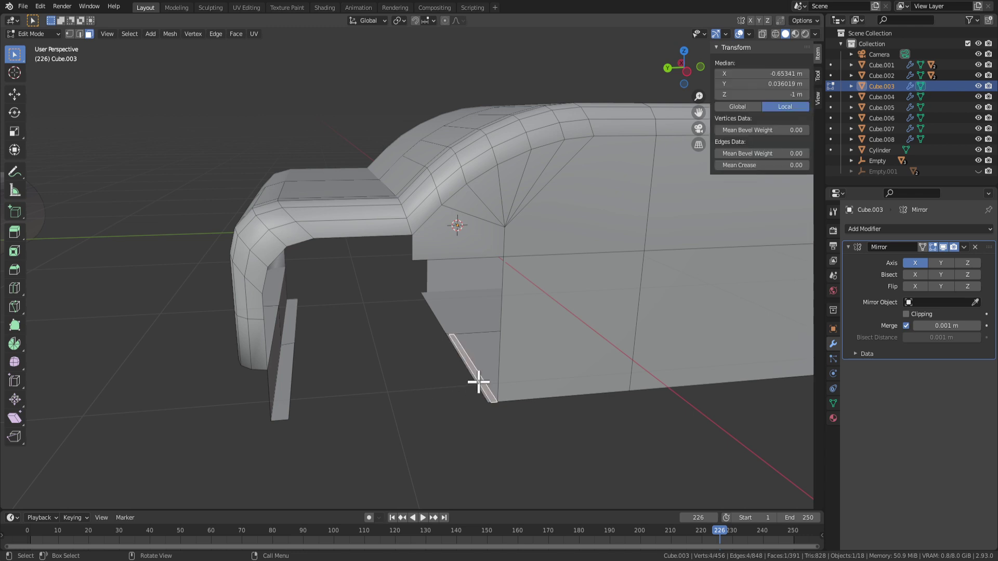
click(475, 384)
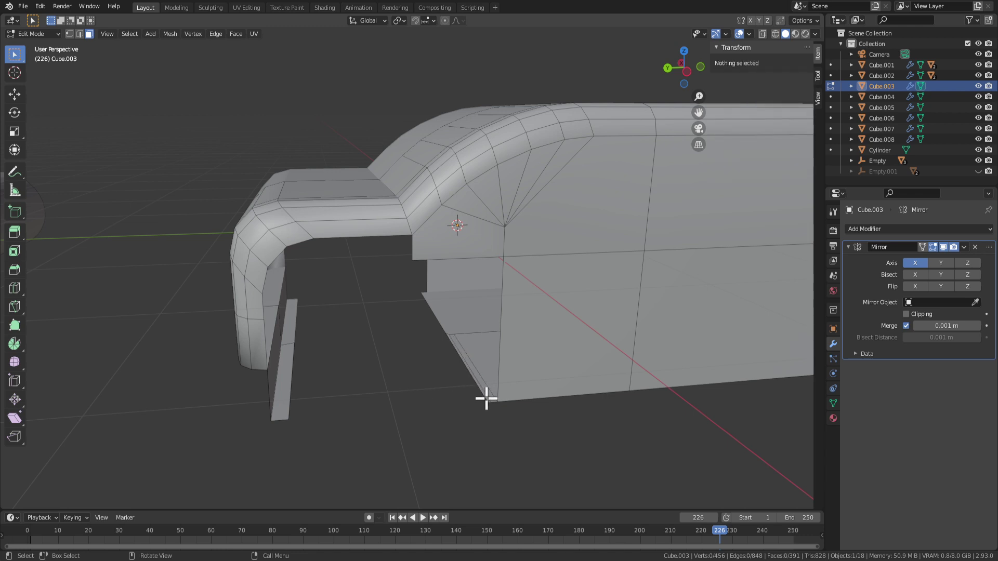
click(486, 398)
key(x)
click(486, 399)
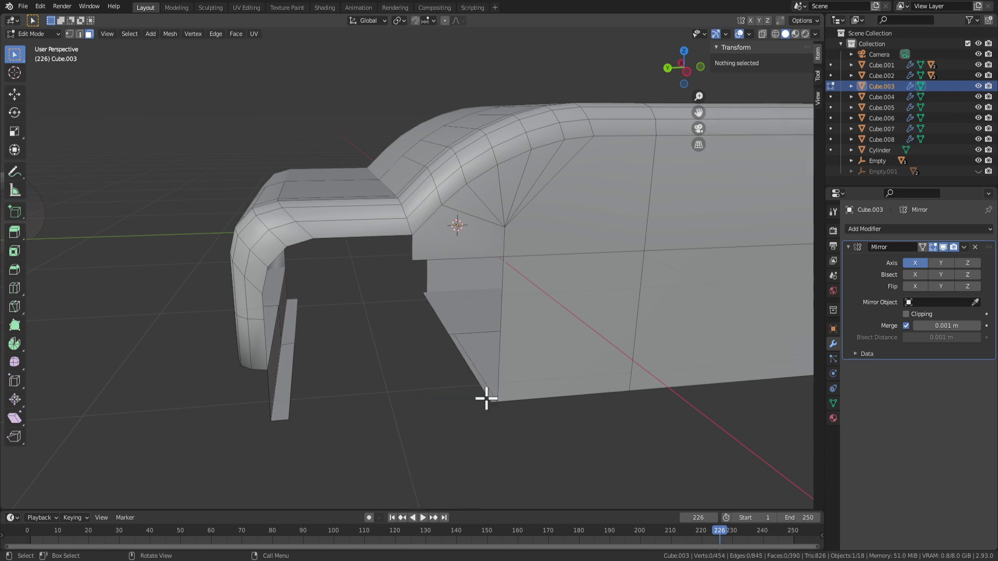
Grow the face selection over the car's rear end and move it backward along global Y to a median of about 1.85 m.
click(294, 383)
key(ctrl+KP_Add)
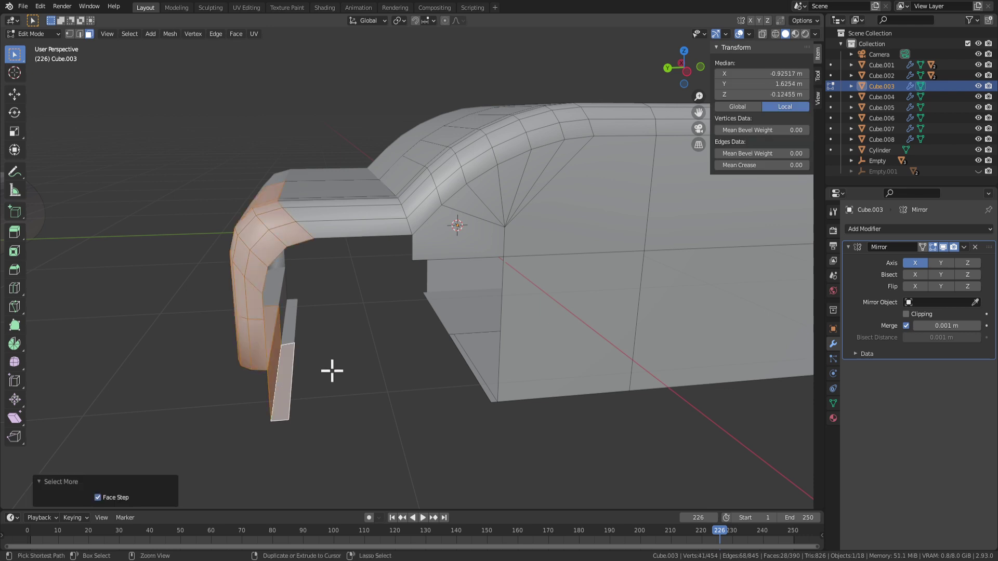
key(g)
key(y)
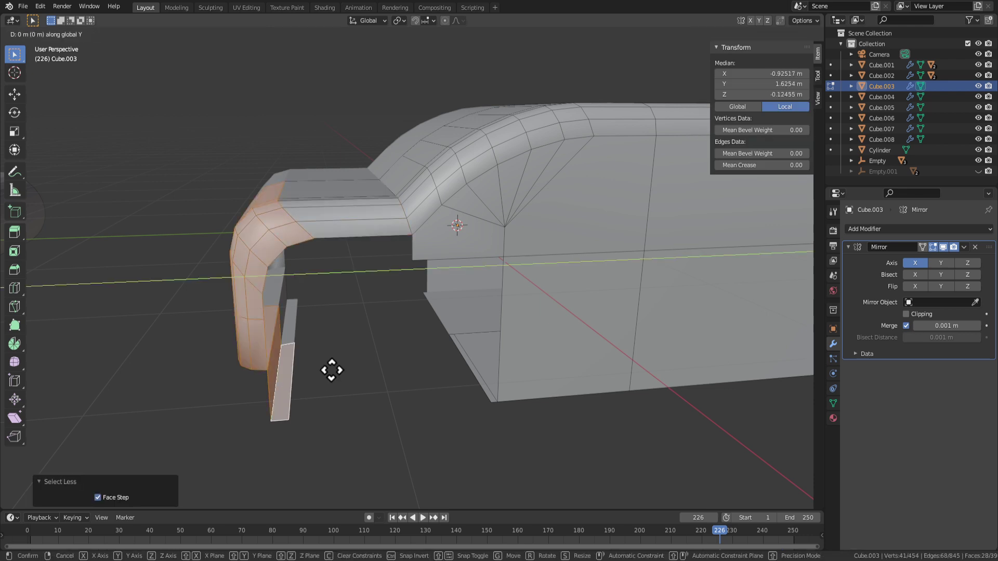
click(298, 375)
scroll(332, 405, down, 5)
key(Tab)
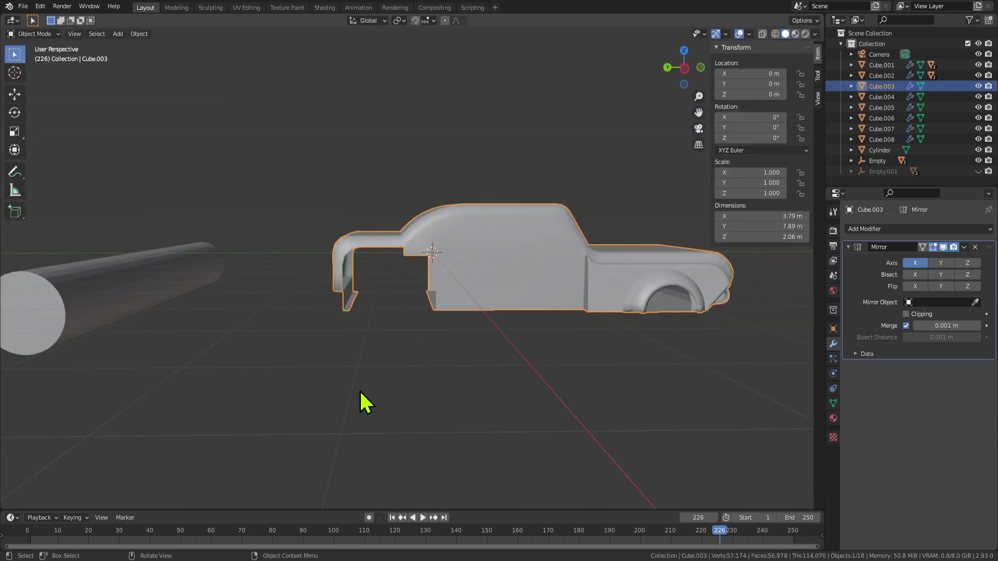
Slide the cylinder along global Y to about 0.86 m to gauge the lengthened rear wheel opening.
click(128, 279)
key(g)
key(y)
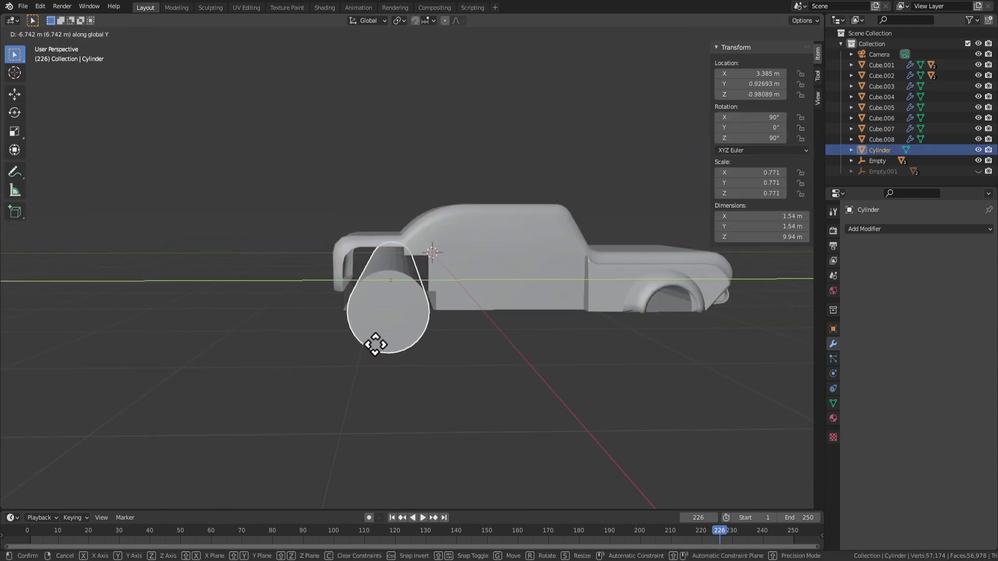
click(379, 346)
middle_drag(412, 379, 77, 367)
middle_drag(208, 364, 437, 366)
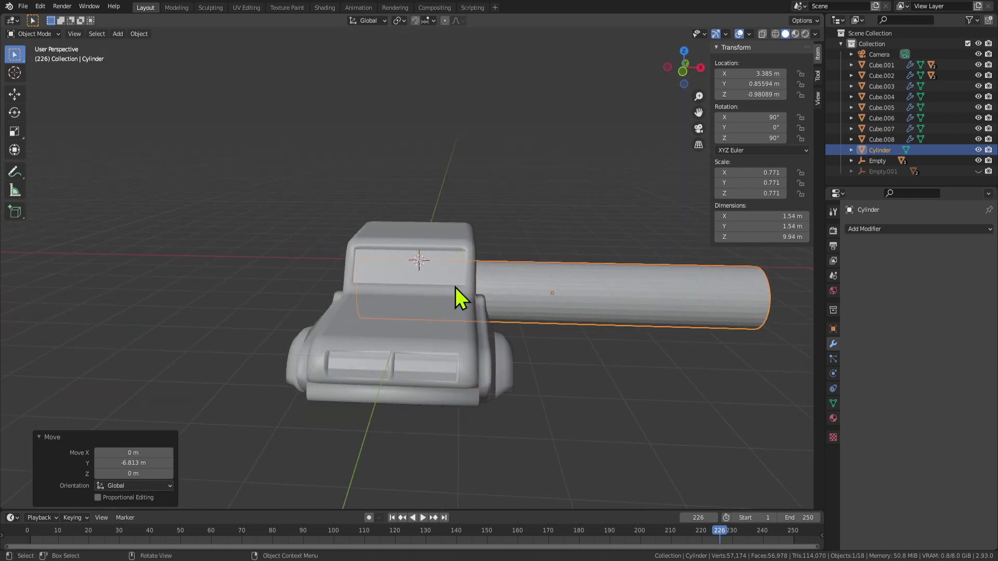
middle_drag(455, 288, 525, 317)
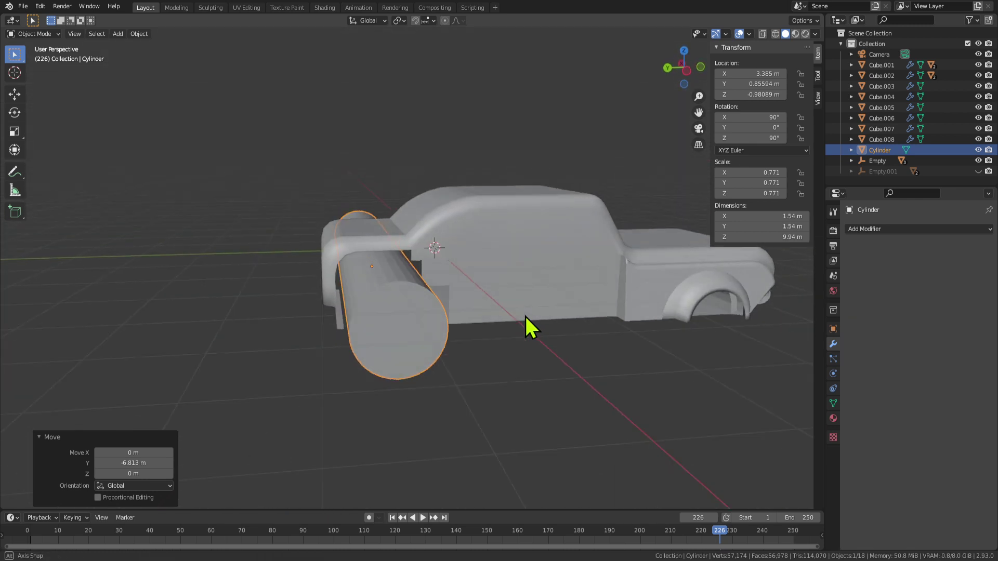
Examine the cylinder's fit in the rear wheel opening from several angles and distances.
key(Tab)
middle_drag(374, 345, 426, 345)
key(Tab)
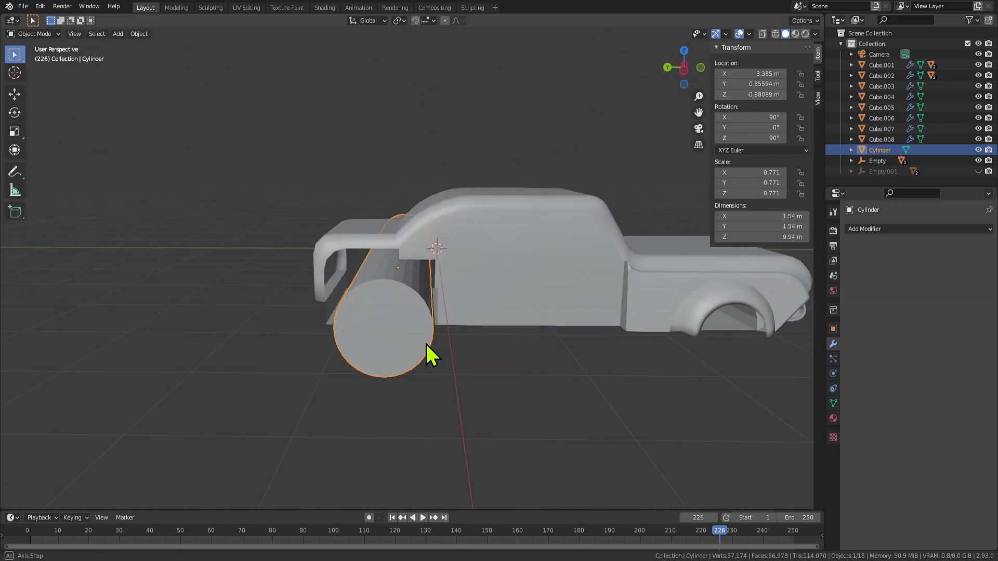
key(g)
key(y)
right_click(428, 343)
scroll(428, 344, down, 7)
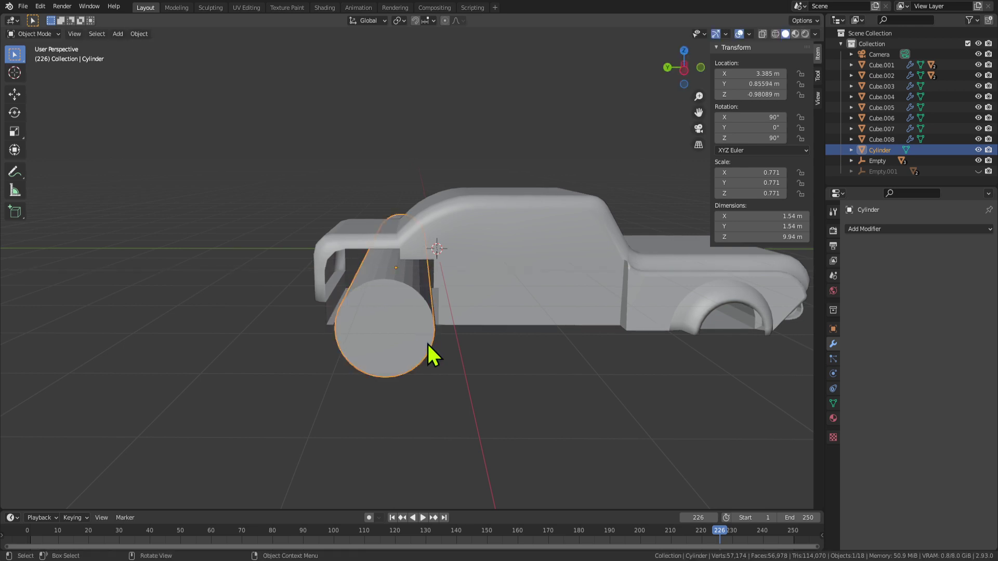
middle_drag(566, 293, 577, 379)
scroll(453, 327, up, 2)
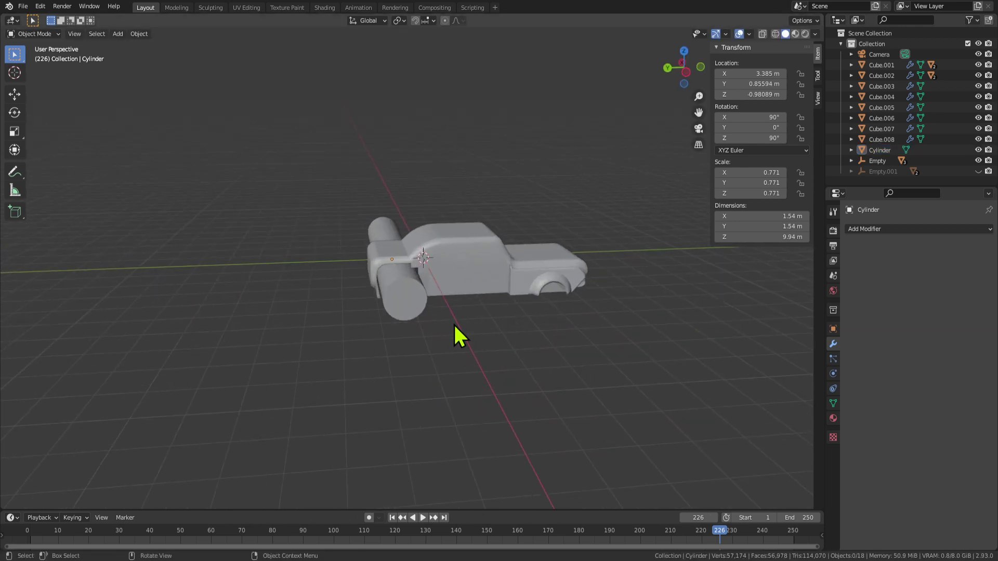
middle_drag(423, 285, 458, 306)
middle_drag(423, 361, 464, 331)
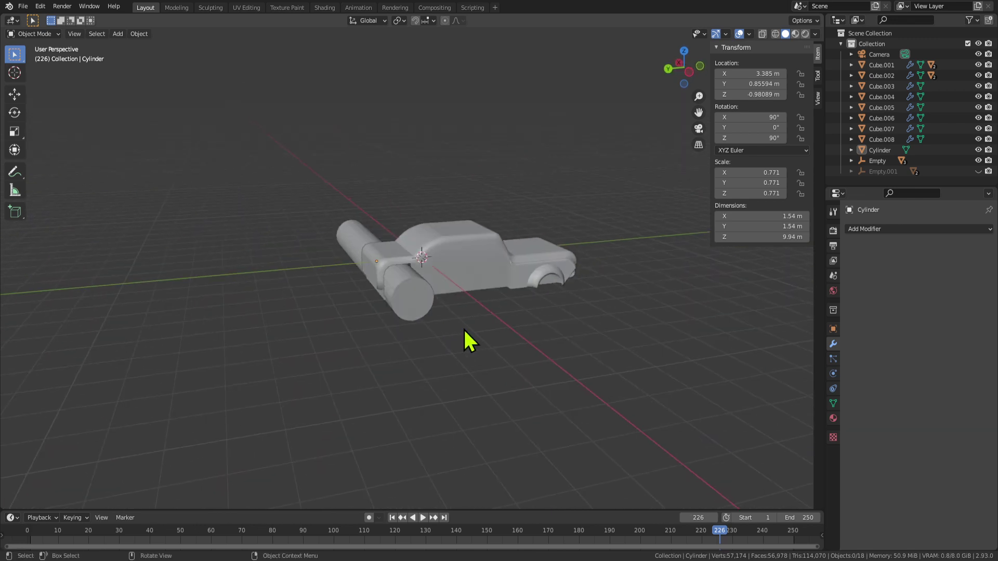
scroll(447, 387, up, 3)
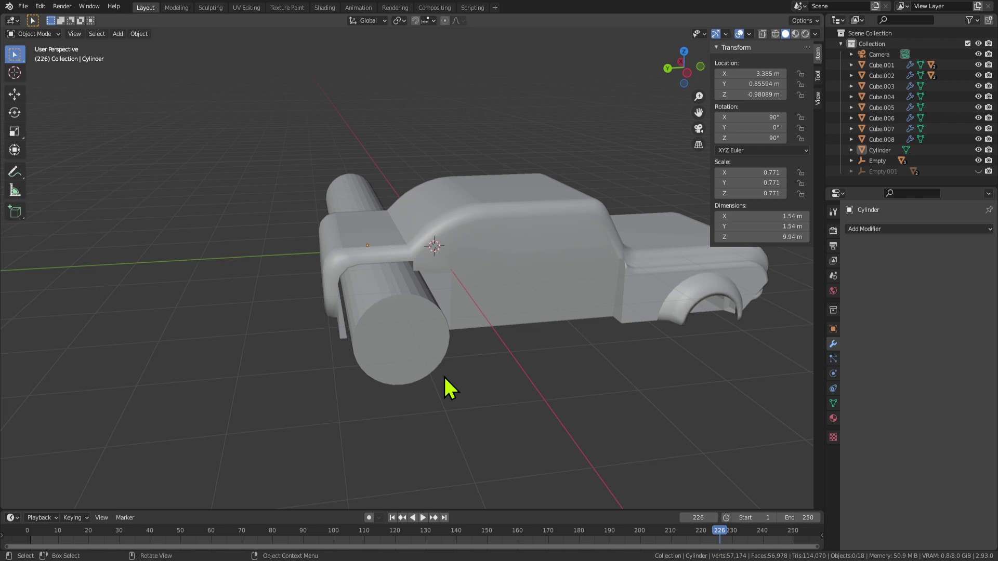
Move the cylinder out of the way to about Y 6.84 m and X 13.03 m.
click(387, 349)
key(g)
key(y)
click(207, 317)
key(g)
key(z)
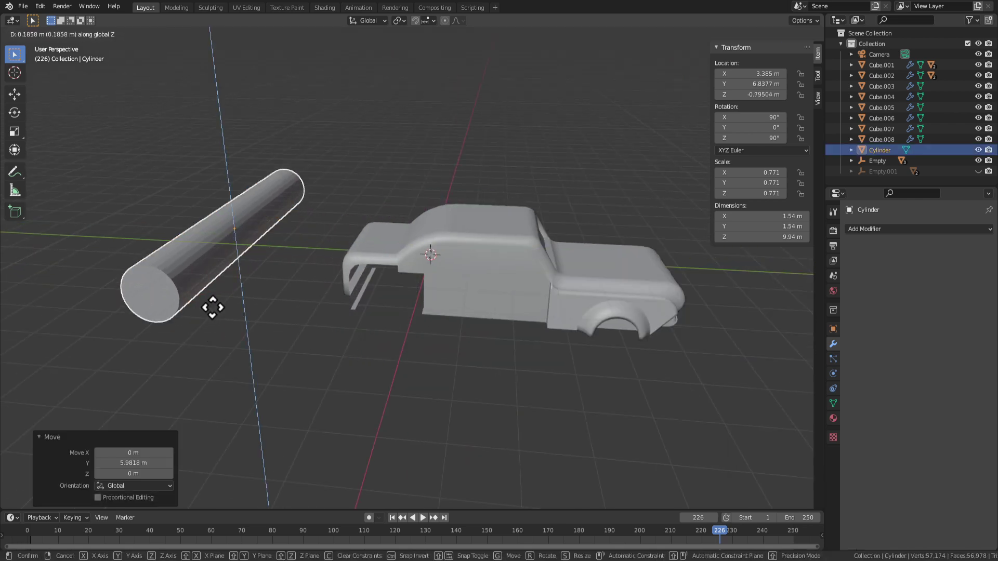
key(x)
click(280, 232)
middle_drag(280, 235, 322, 319)
key(shift+a)
key(Escape)
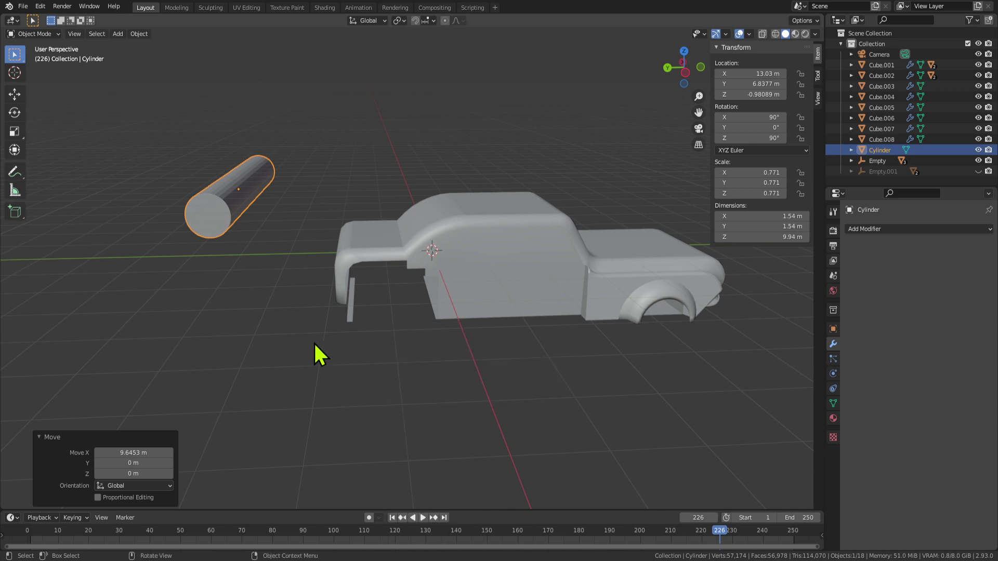
Fill a face between the facing lower edges on both sides of the car body's rear wheel opening.
scroll(333, 349, up, 3)
key(Tab)
key(Tab)
click(305, 345)
key(Tab)
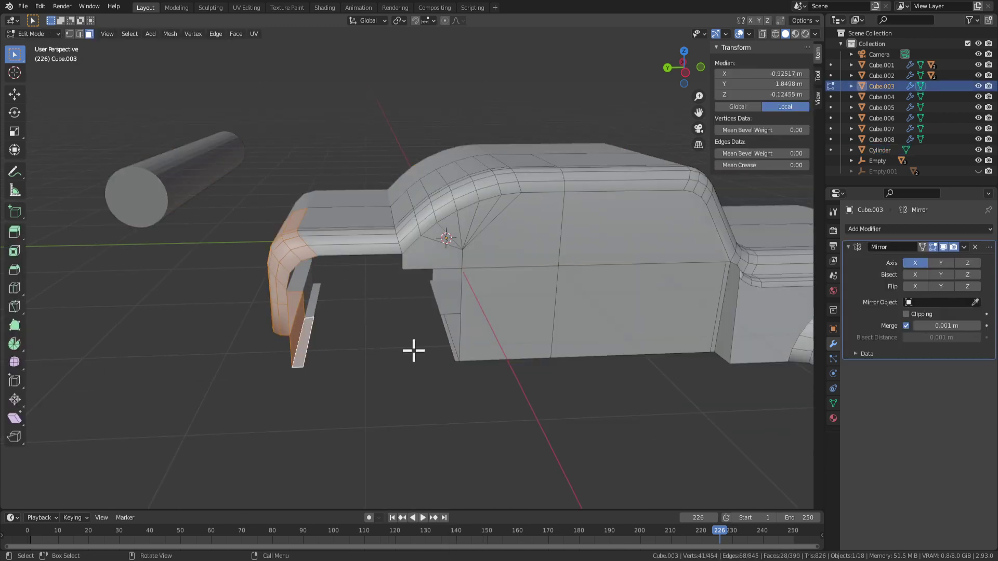
key(2)
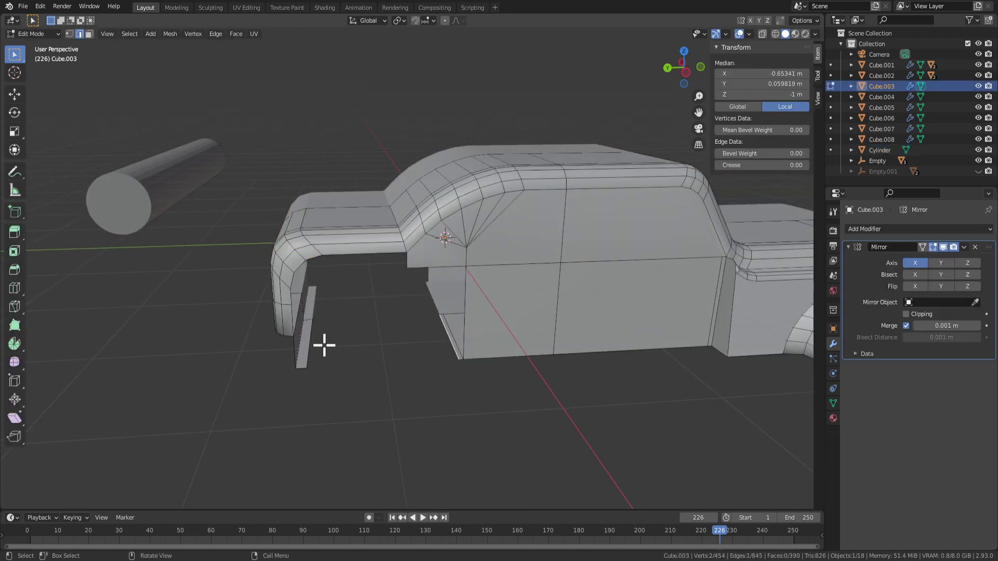
key(f)
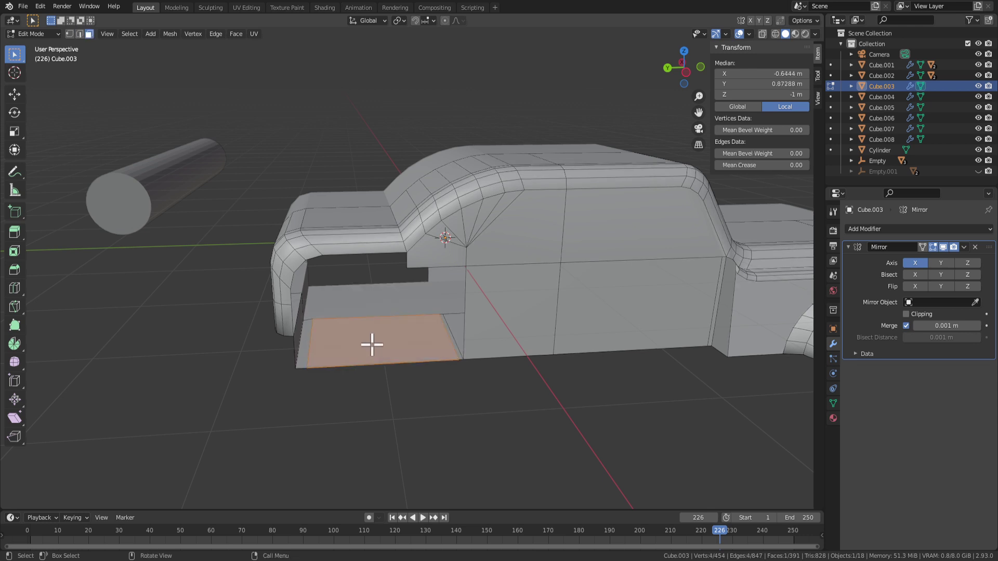
Separate the new face bridging the rear wheel opening from the car body into its own object.
click(372, 345)
click(150, 34)
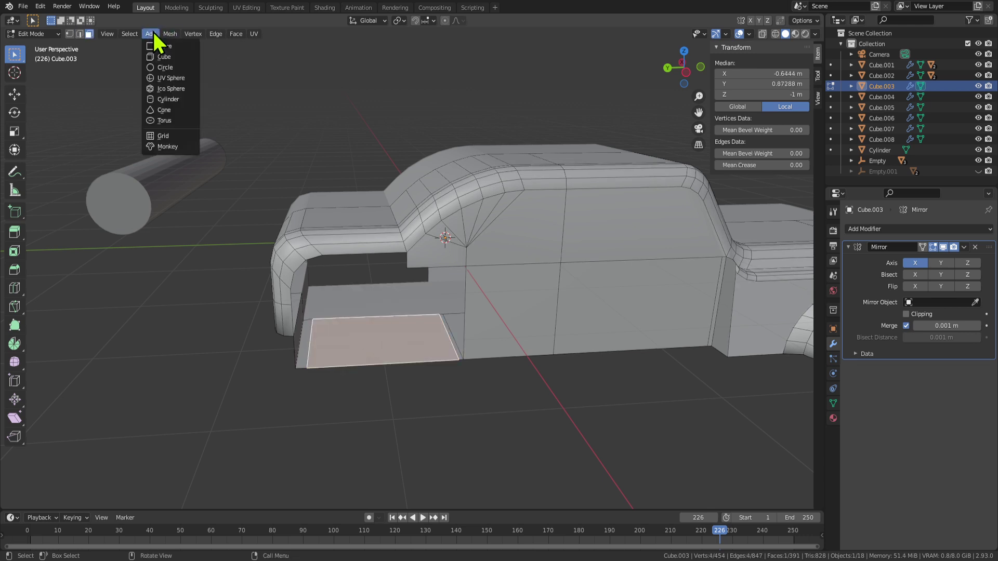
click(171, 34)
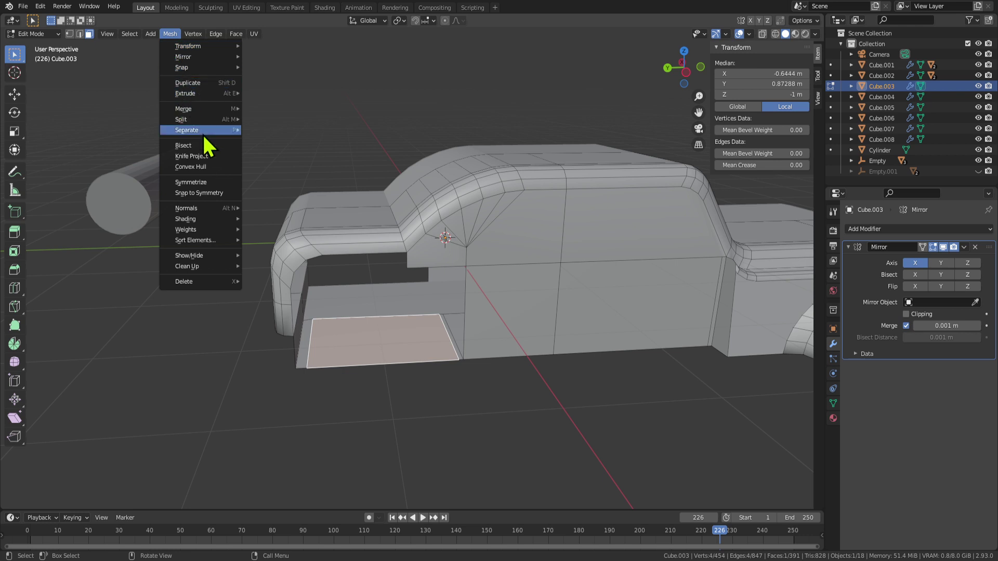
mouse_move(203, 136)
click(297, 131)
key(Tab)
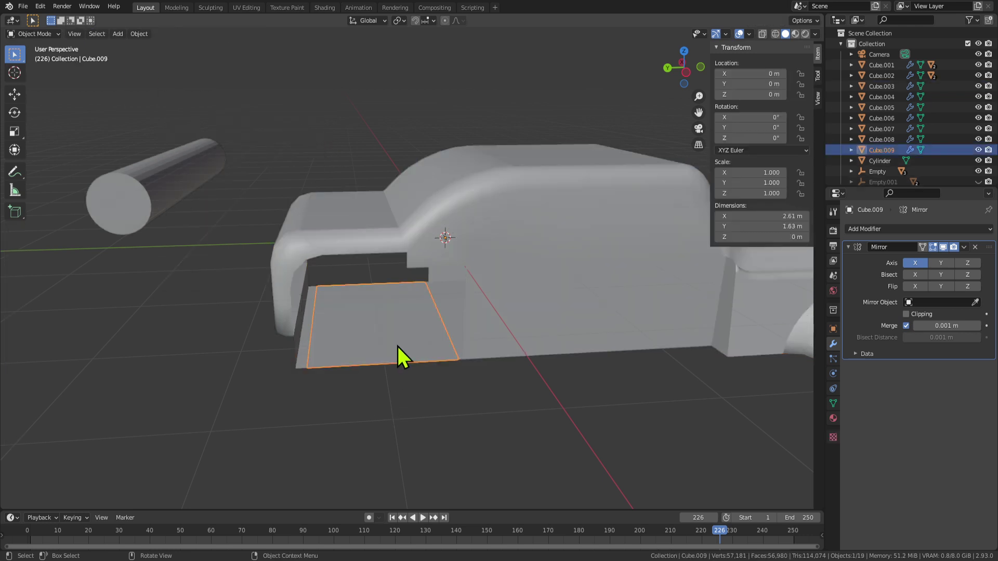
Set the origin of the separated face in the rear wheel opening to its geometry.
click(398, 346)
right_click(382, 342)
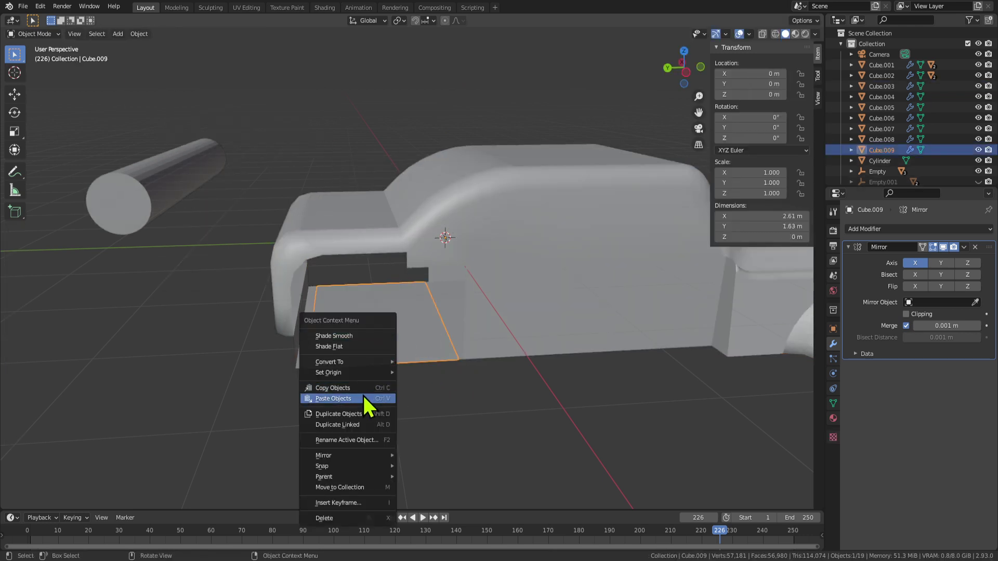
mouse_move(361, 372)
click(449, 386)
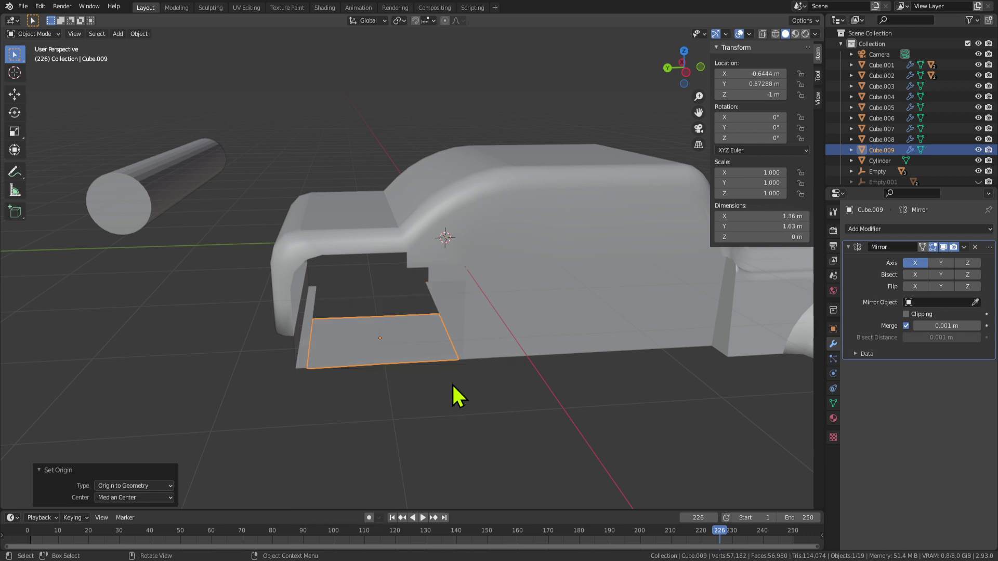
click(386, 349)
key(shift+a)
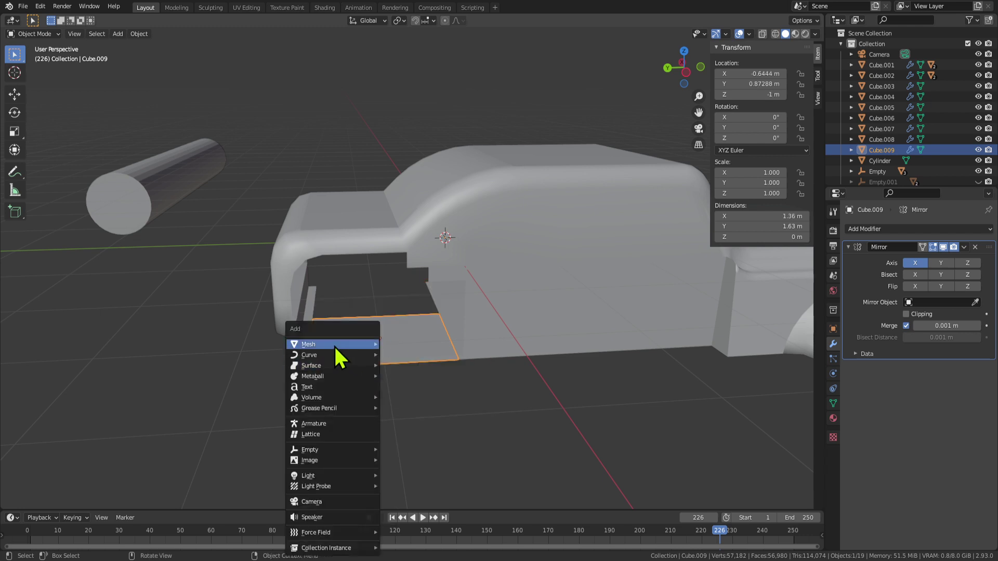
mouse_move(311, 344)
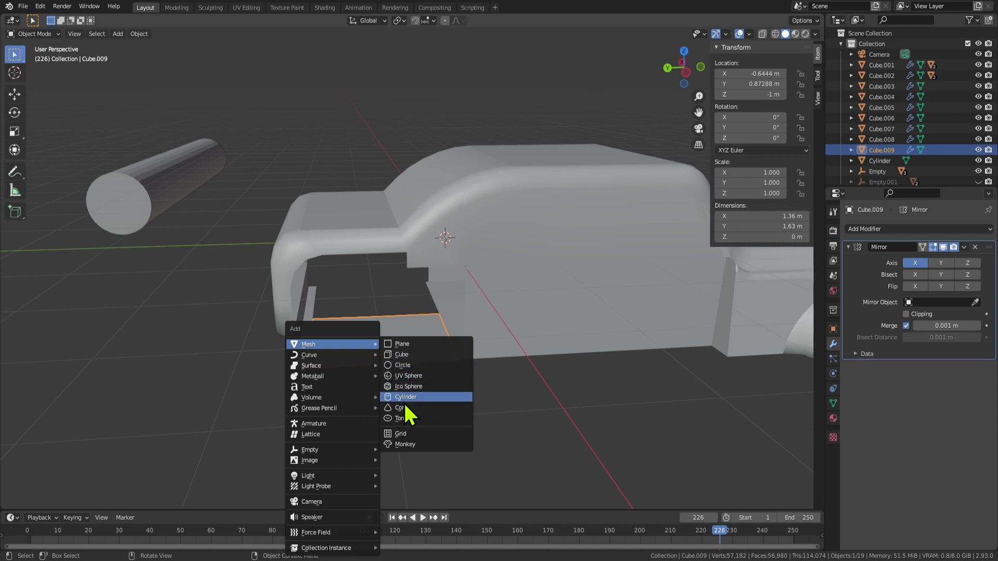
Duplicate the full cylinder and snap the copy to the origin of the separated face in the rear wheel opening.
click(90, 183)
key(shift+d)
right_click(222, 200)
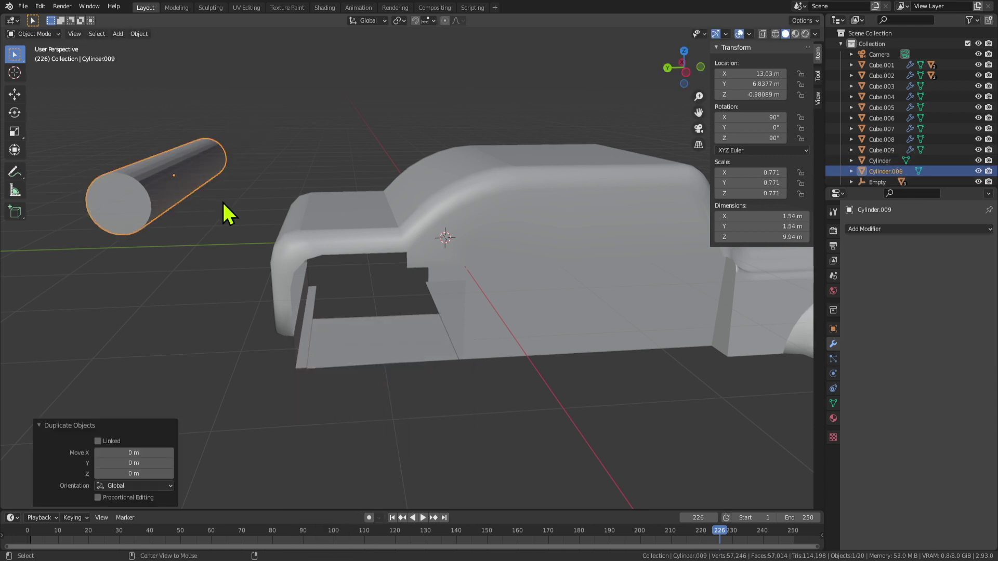
key(alt+g)
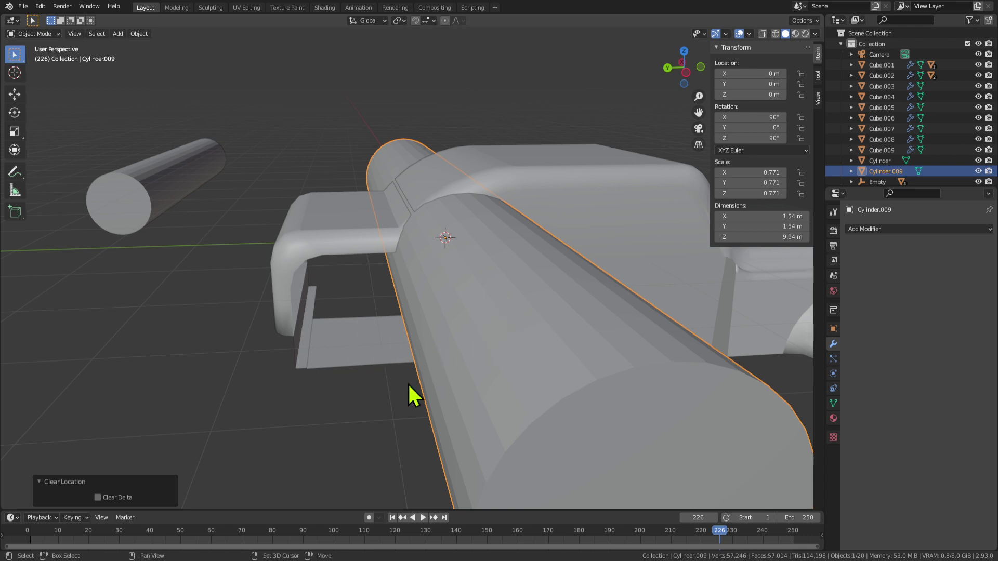
shift+click(354, 351)
right_click(354, 348)
mouse_move(318, 440)
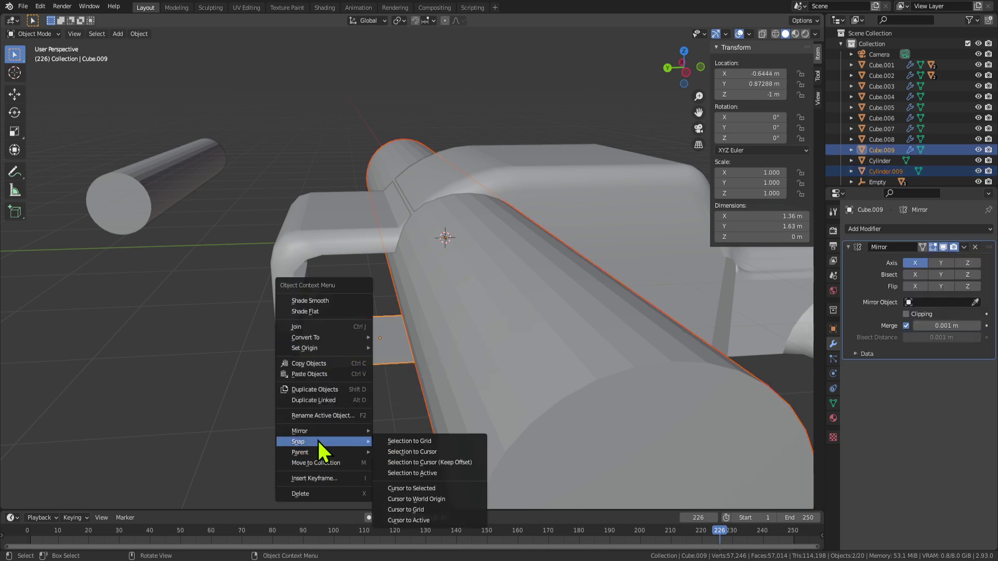
click(443, 474)
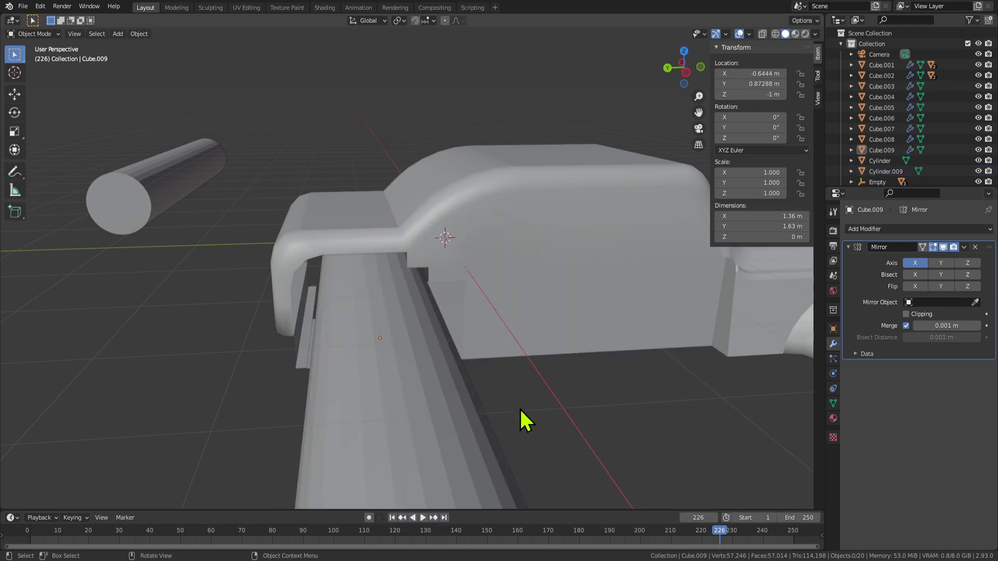
Scale the copied cylinder's whole mesh along global X to a length of about 1.29 m.
middle_drag(521, 420, 452, 443)
click(394, 423)
key(Tab)
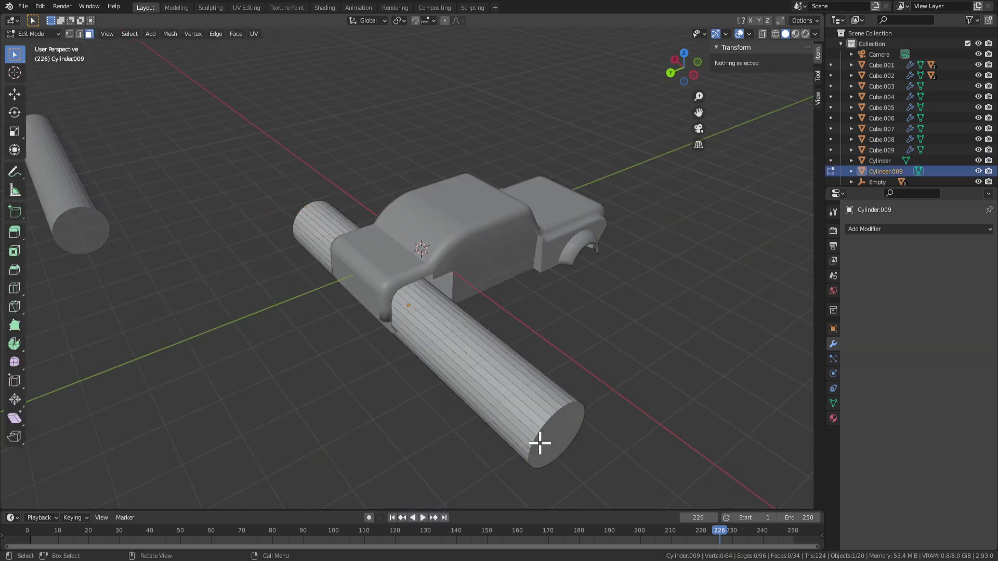
key(a)
key(s)
key(Escape)
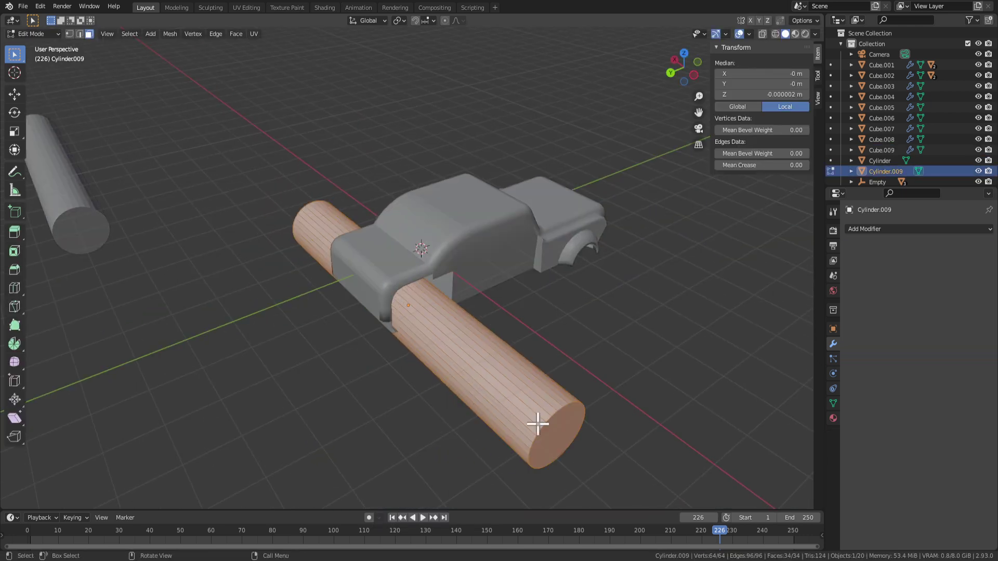
key(x)
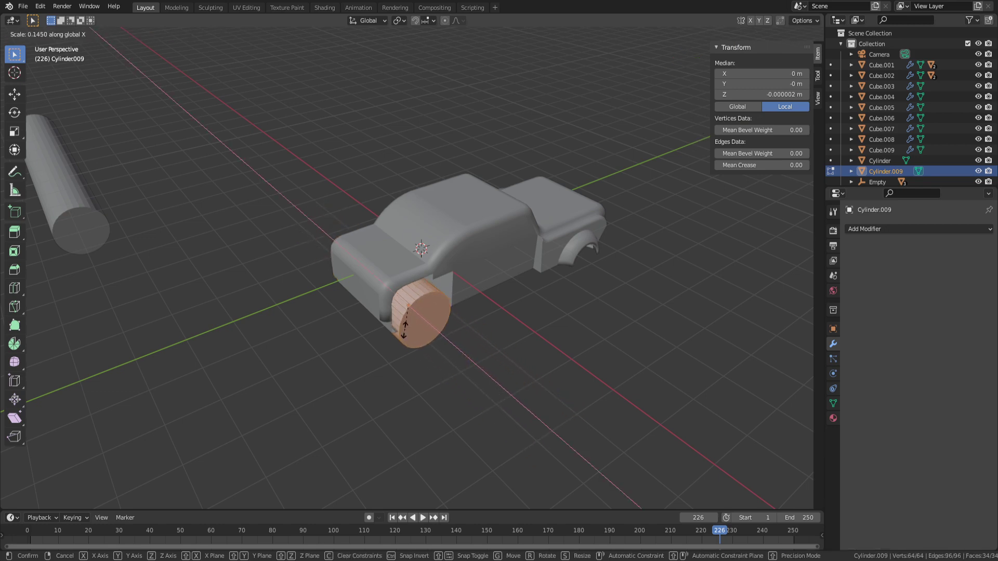
click(397, 325)
Delete the side faces making up the lower half of the shortened cylinder in the rear wheel opening.
scroll(423, 357, up, 4)
middle_drag(423, 356, 402, 334)
key(Tab)
key(Tab)
click(402, 334)
shift+click(384, 364)
shift+click(385, 383)
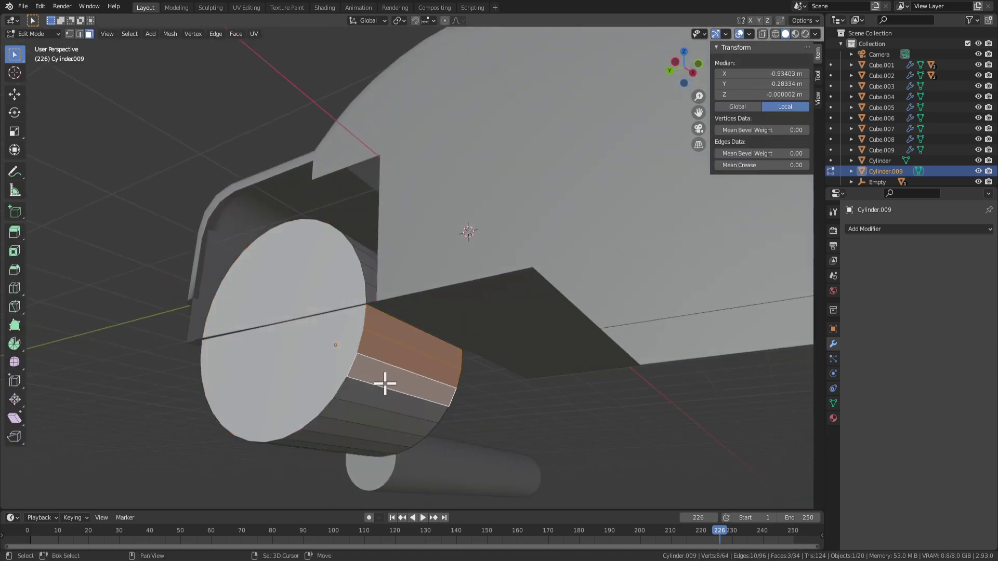
middle_drag(383, 408, 429, 420)
key(ctrl+shift+KP_Add)
key(ctrl+shift+KP_Add)
key(ctrl+shift+KP_Add)
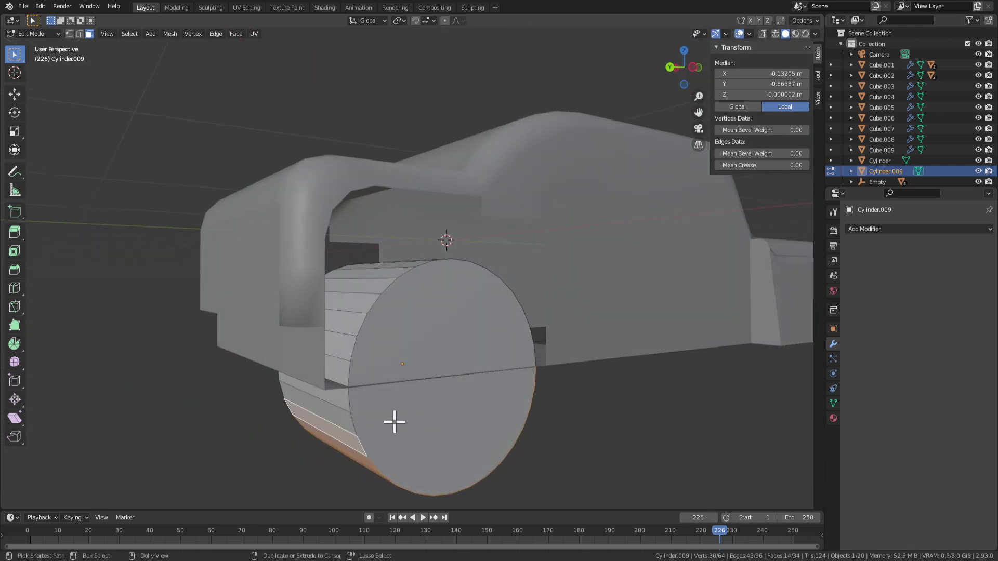
key(x)
shift+click(468, 415)
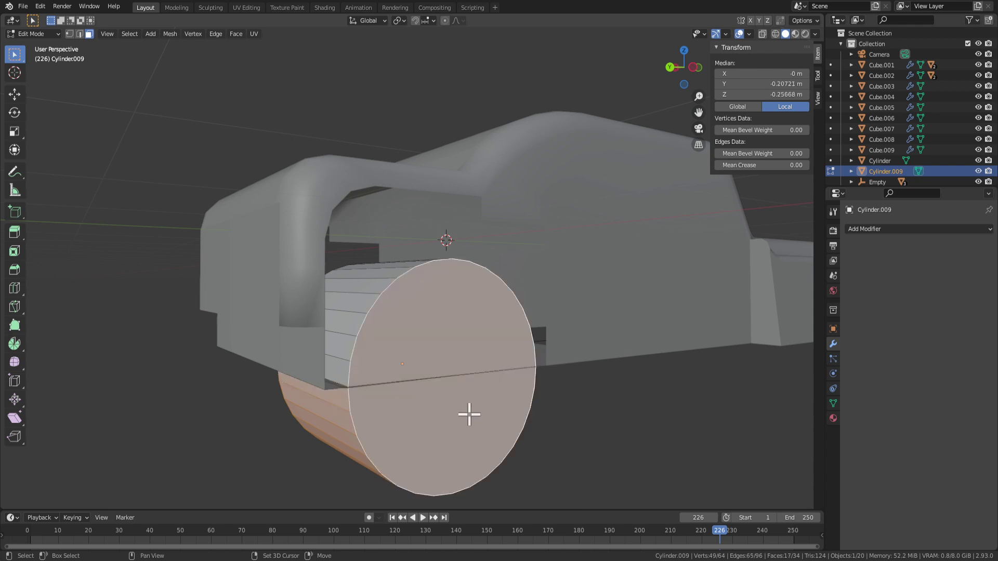
key(ctrl+z)
middle_drag(525, 435, 412, 411)
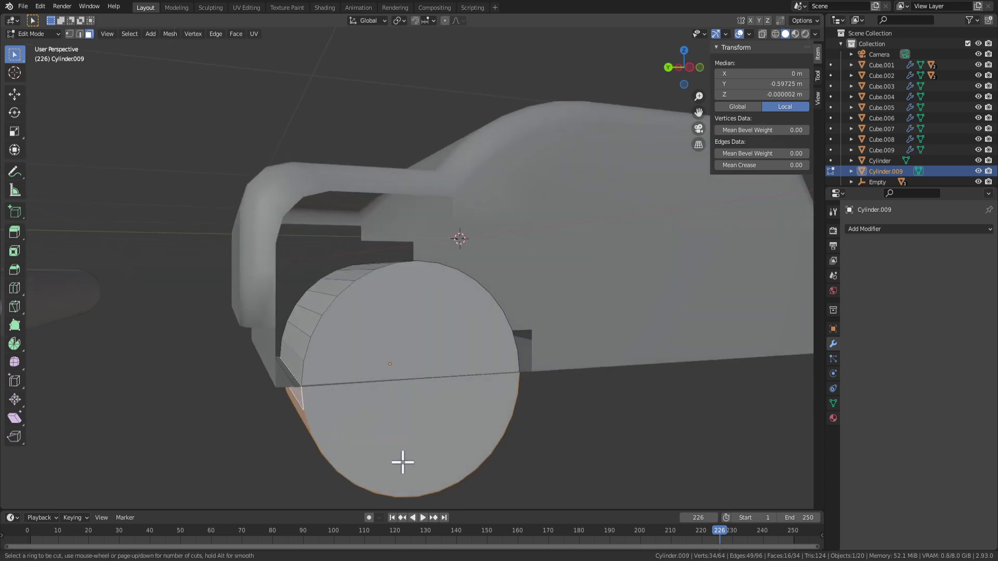
key(x)
click(417, 404)
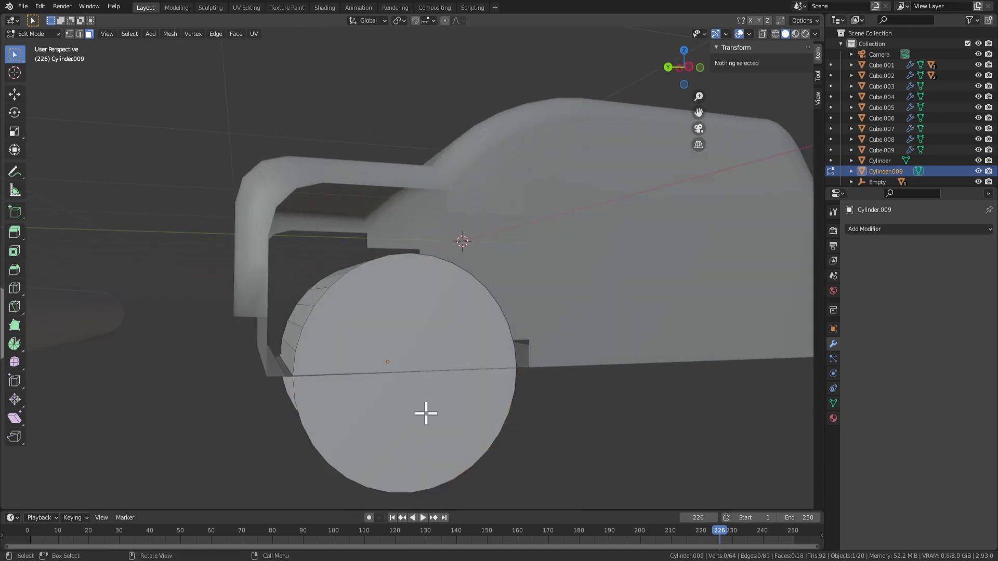
middle_drag(423, 412, 435, 435)
key(ctrl+z)
key(x)
click(441, 414)
Delete both round end caps of the shortened cylinder and return to Object Mode.
click(508, 383)
shift+click(379, 414)
key(x)
click(380, 414)
key(Tab)
Delete the separated face object bridging the rear wheel opening.
click(480, 360)
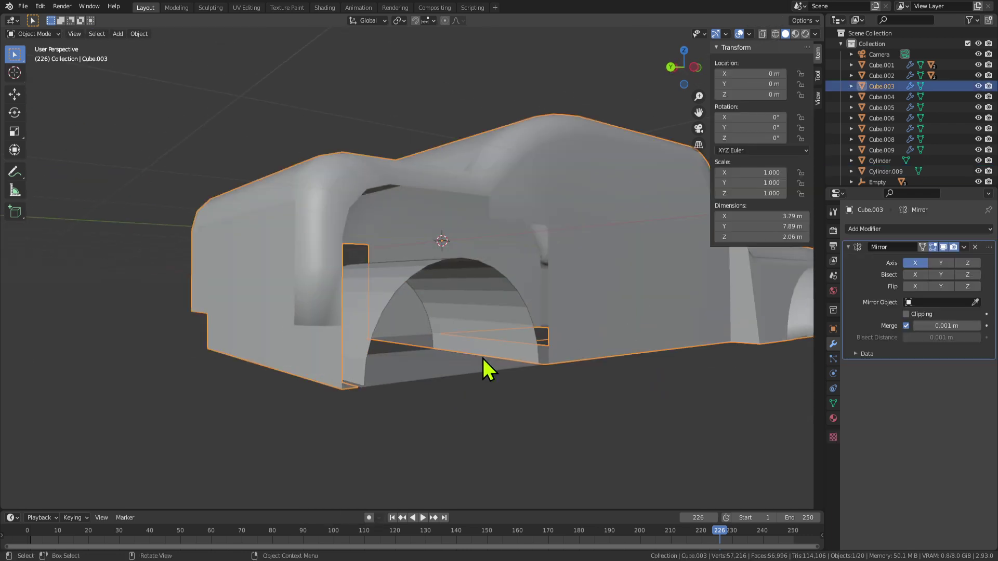
key(x)
click(468, 374)
middle_drag(467, 374, 404, 374)
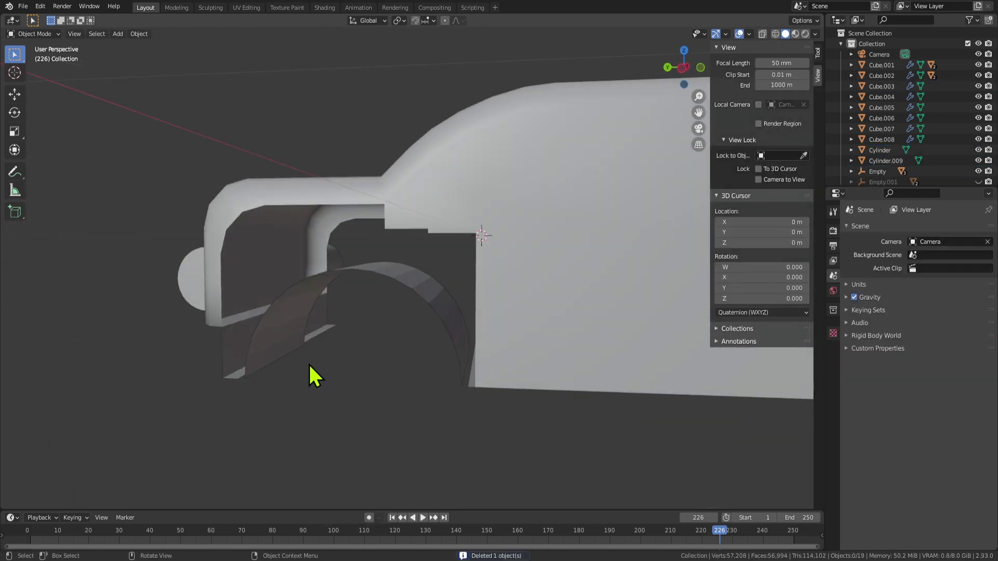
middle_drag(309, 364, 536, 418)
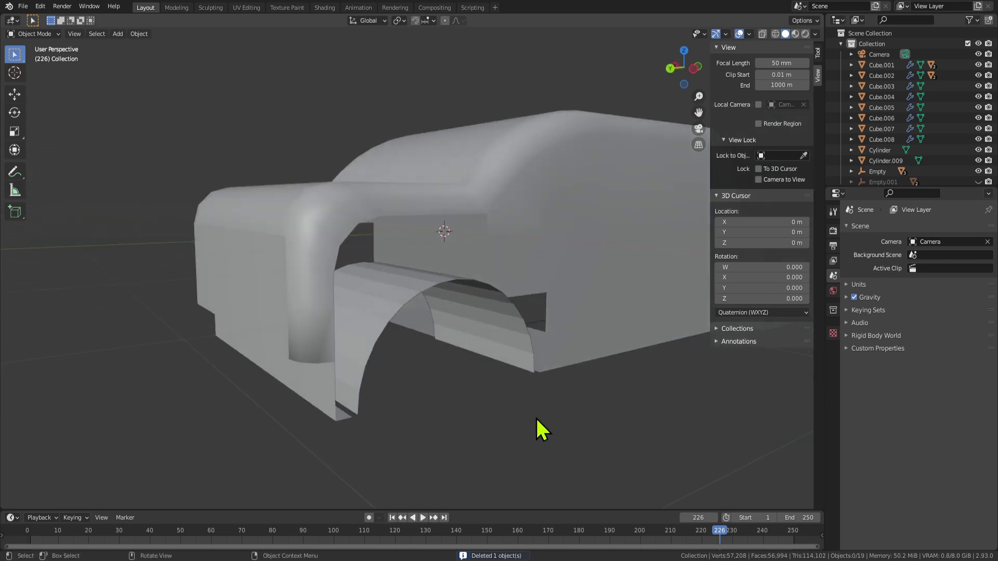
Select the half-cylinder arch in the rear wheel opening and save the file.
click(577, 361)
middle_drag(577, 362, 445, 391)
click(516, 359)
middle_drag(516, 358, 455, 386)
key(ctrl+s)
Examine the half-cylinder arch's fit in the rear wheel opening and compare it with the front wheel arch.
scroll(457, 374, up, 3)
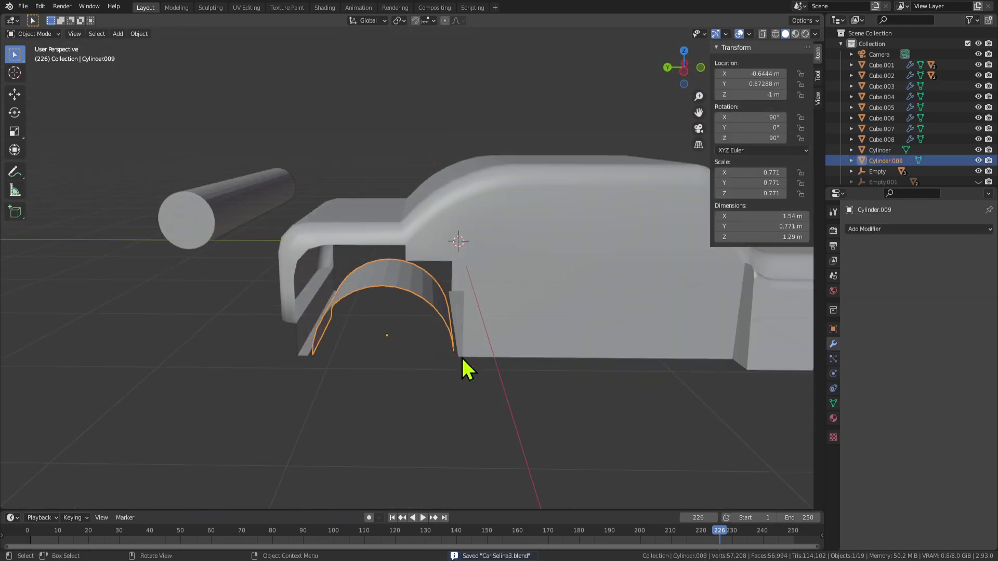
click(512, 334)
click(420, 297)
scroll(463, 347, up, 2)
key(Tab)
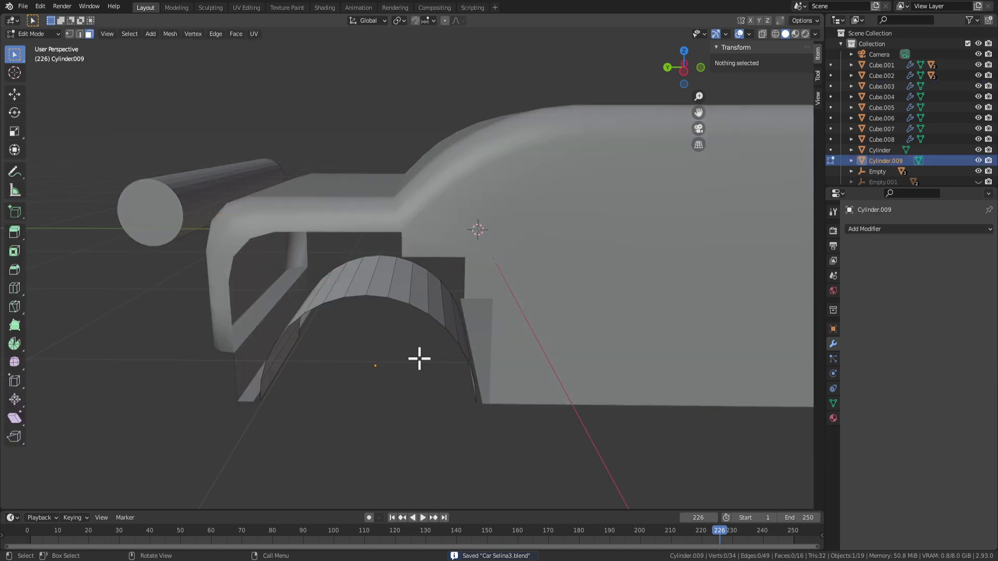
scroll(420, 357, up, 1)
middle_drag(441, 350, 456, 356)
middle_drag(470, 375, 453, 363)
scroll(453, 364, down, 4)
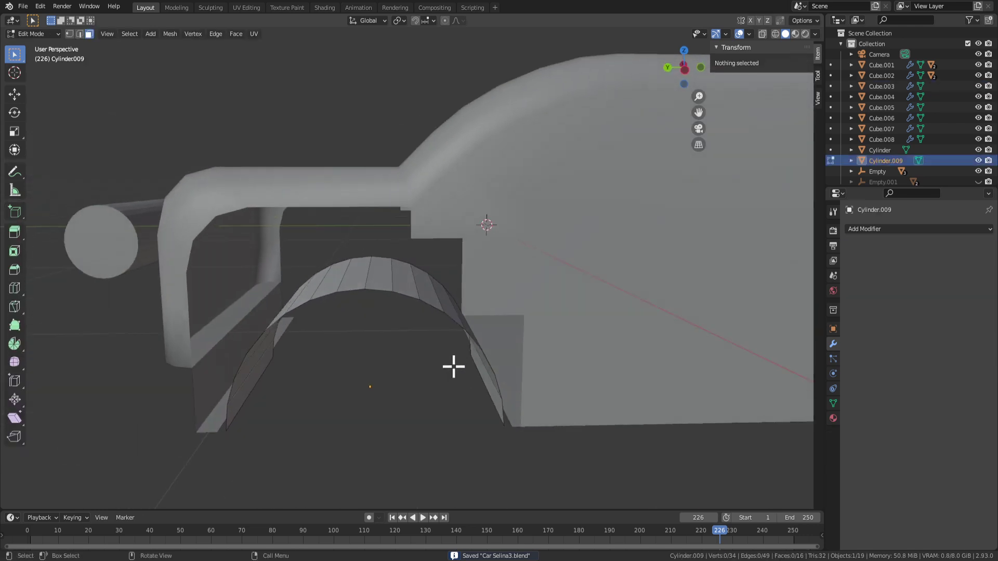
key(Tab)
scroll(375, 320, down, 2)
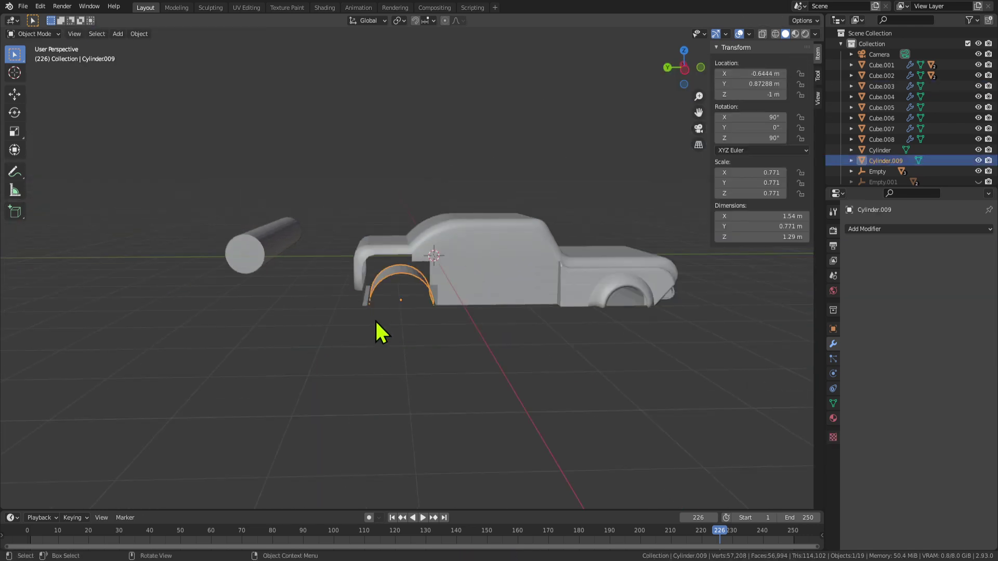
Duplicate the full cylinder in place, and undo clearing the copy's location.
click(281, 257)
key(shift+d)
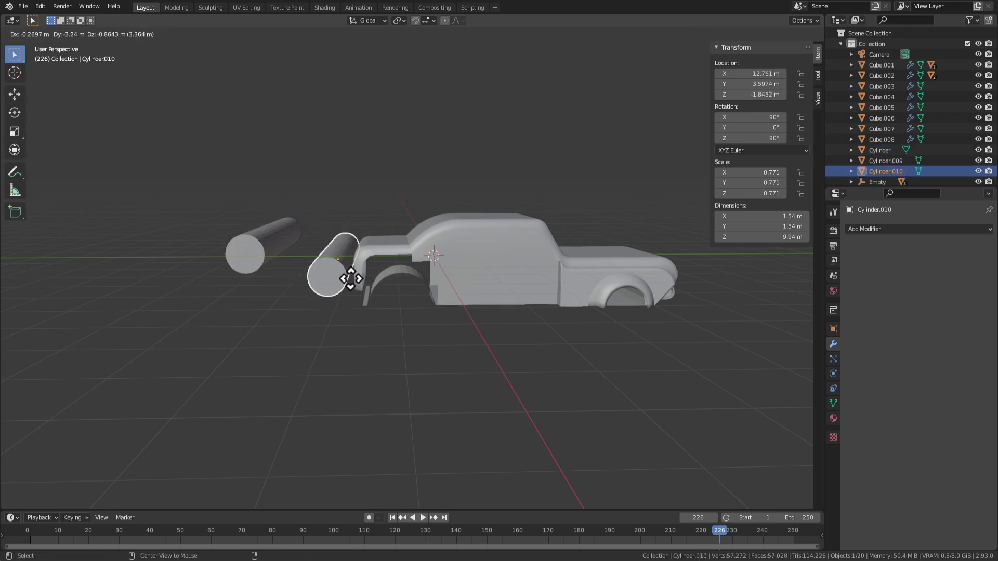
right_click(399, 308)
key(alt+g)
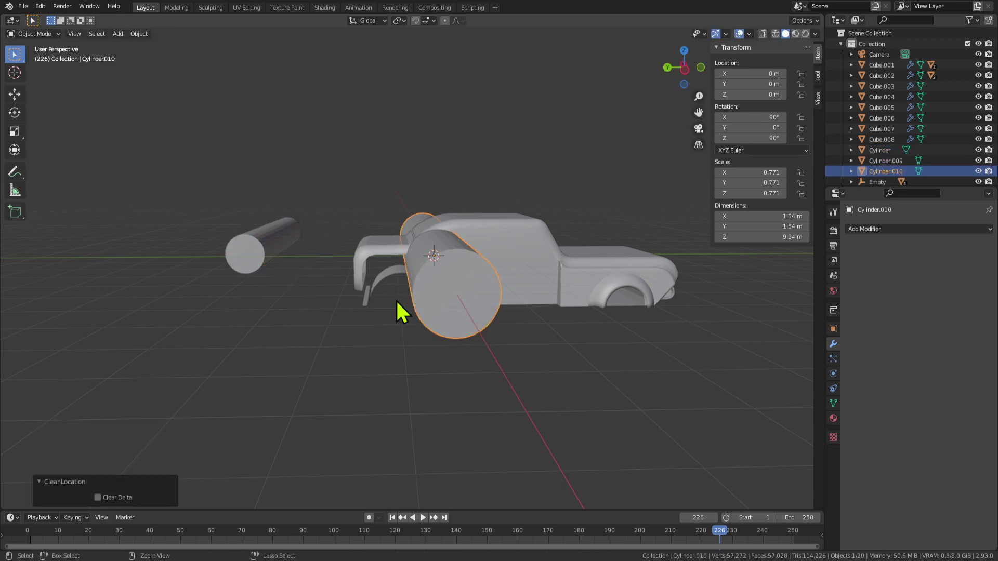
key(ctrl+z)
Move the cylinder copy toward the car's front end, to about Y -6.54 m and Z -2.60 m.
key(g)
key(x)
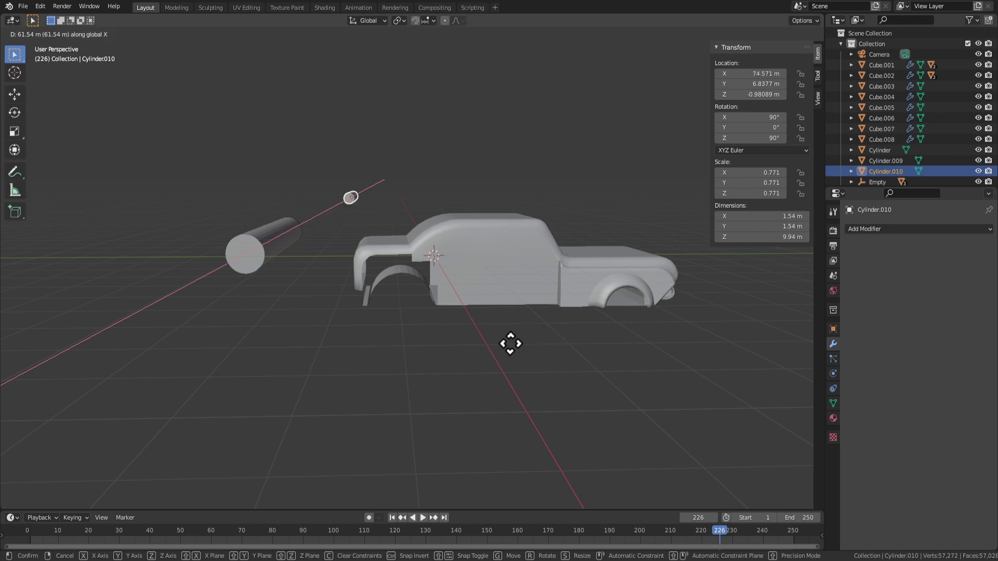
key(y)
click(817, 421)
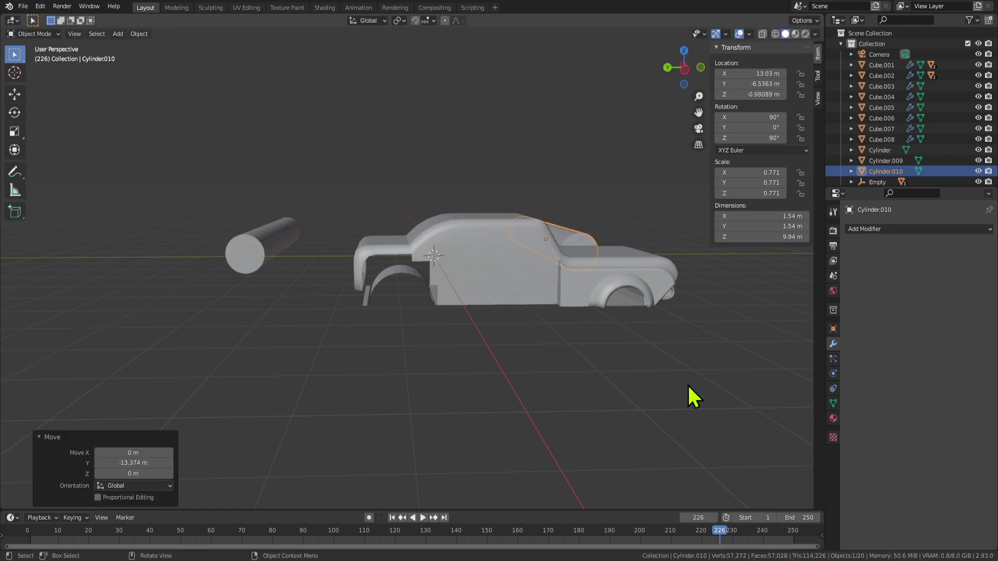
scroll(655, 374, down, 2)
scroll(613, 343, up, 2)
key(g)
key(y)
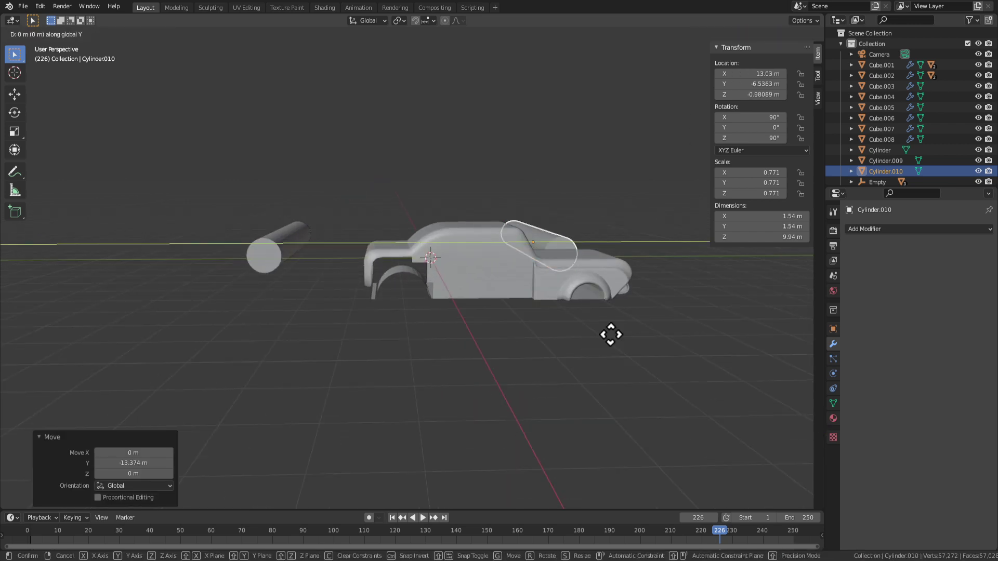
key(z)
click(629, 370)
Try positioning the cylinder copy at the front wheel arch along X and Z, and delete the copy.
key(g)
key(x)
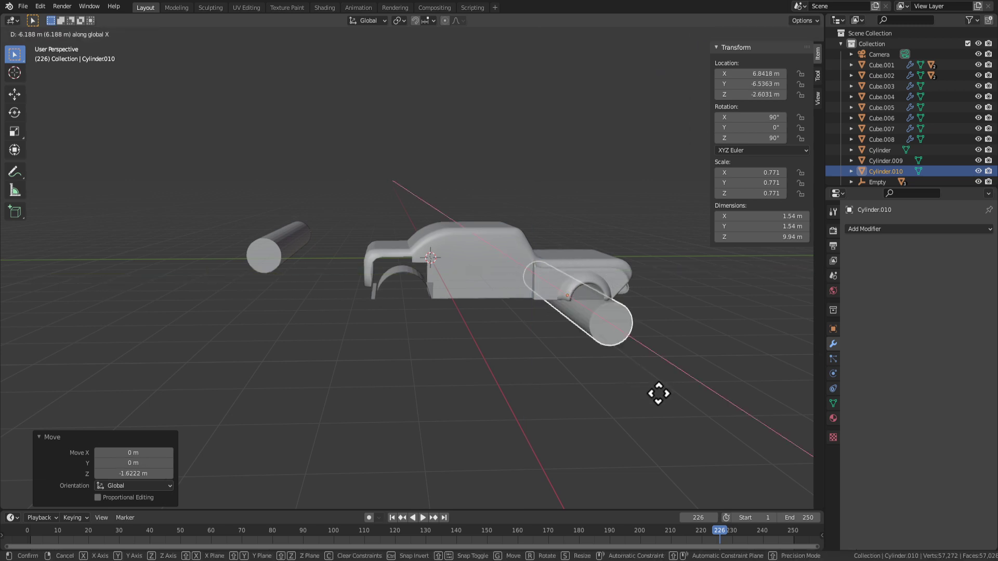
key(z)
click(655, 369)
scroll(631, 370, up, 3)
middle_drag(655, 370, 615, 363)
key(x)
click(618, 369)
Set the original full cylinder's X location to 0 m.
click(302, 258)
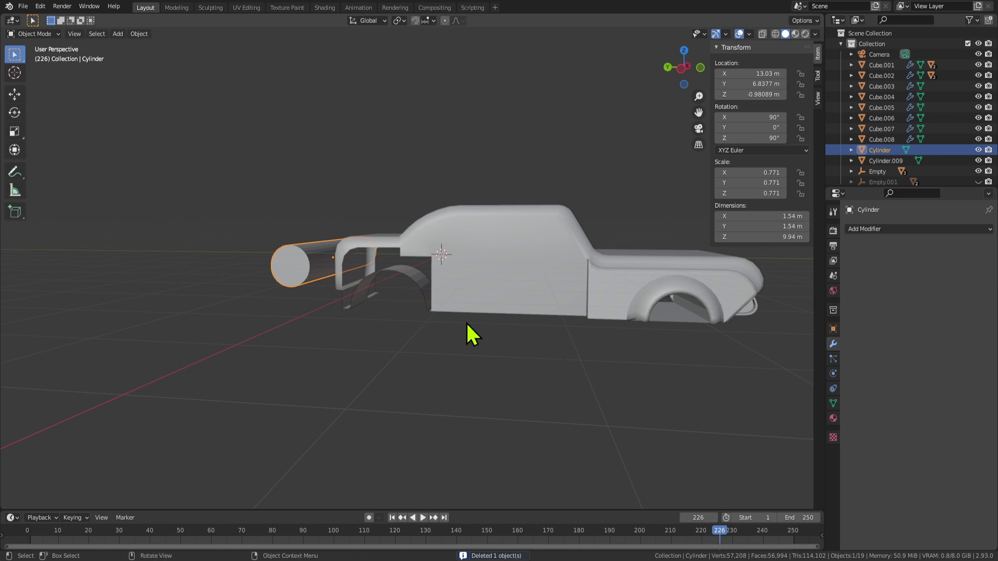
right_click(452, 318)
middle_drag(467, 307, 580, 336)
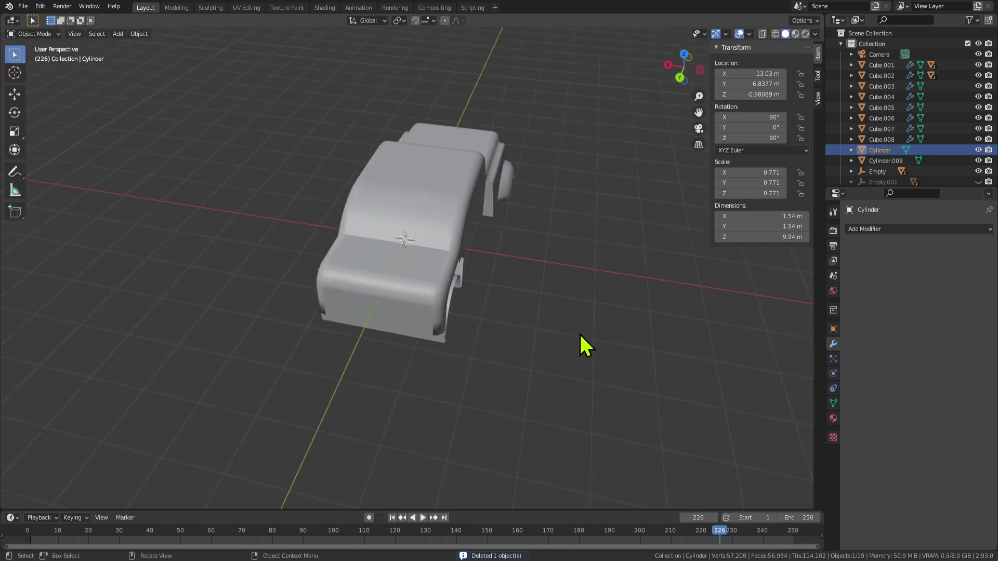
scroll(499, 333, down, 4)
click(754, 73)
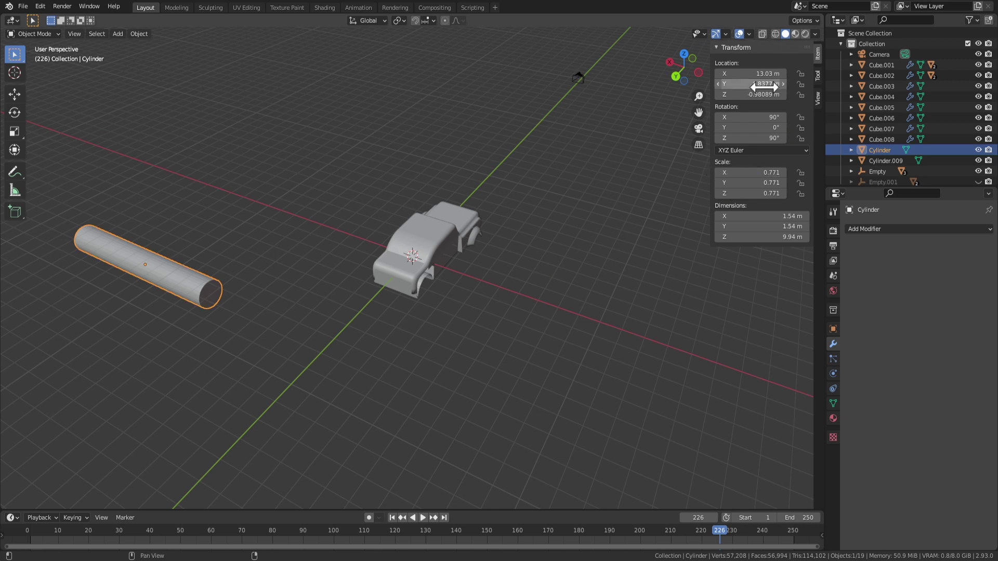
text(0)
key(Return)
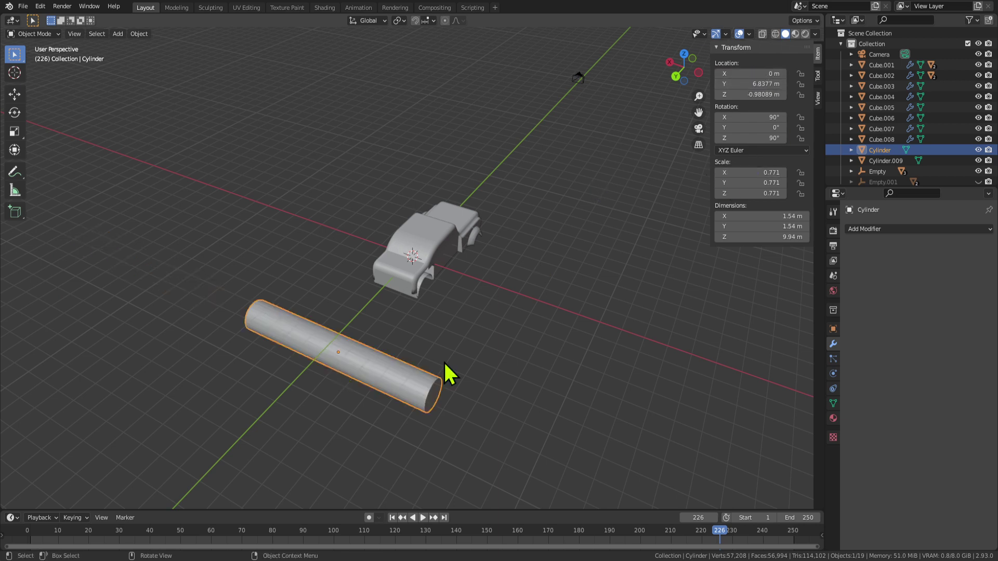
Move the original cylinder along Y to about -4.31 m, near the front wheel arch.
middle_drag(445, 374, 336, 341)
key(g)
key(y)
click(491, 419)
middle_drag(490, 419, 537, 412)
scroll(519, 384, up, 3)
key(g)
right_click(548, 397)
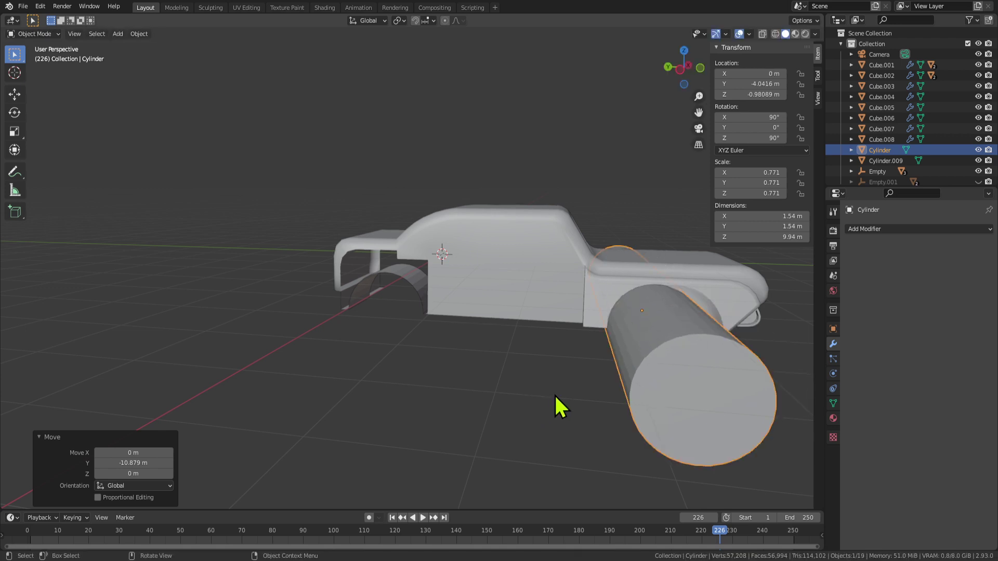
key(g)
key(y)
click(569, 398)
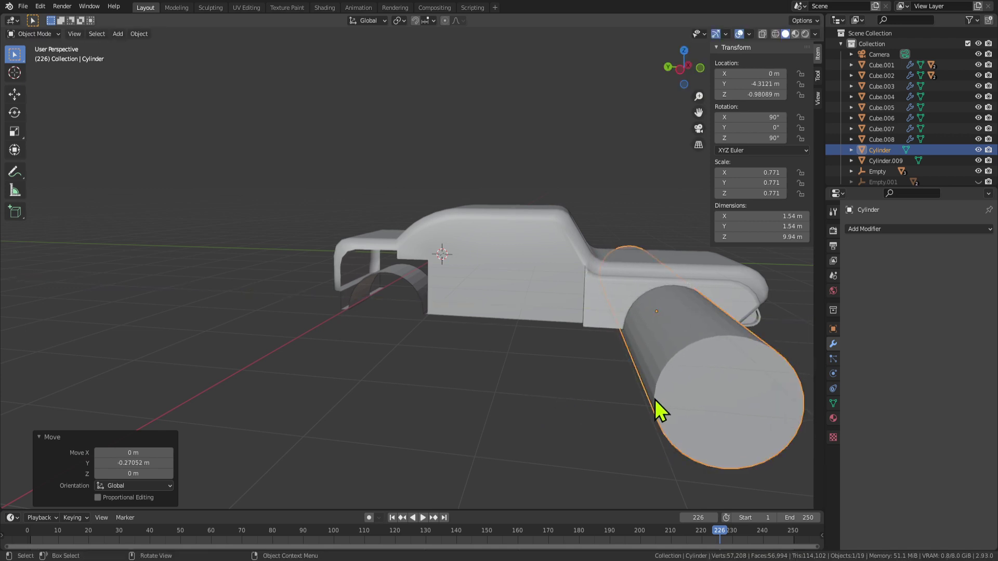
Move the full cylinder along Y away from the car, to about 10.58 m behind the rear end.
key(g)
key(y)
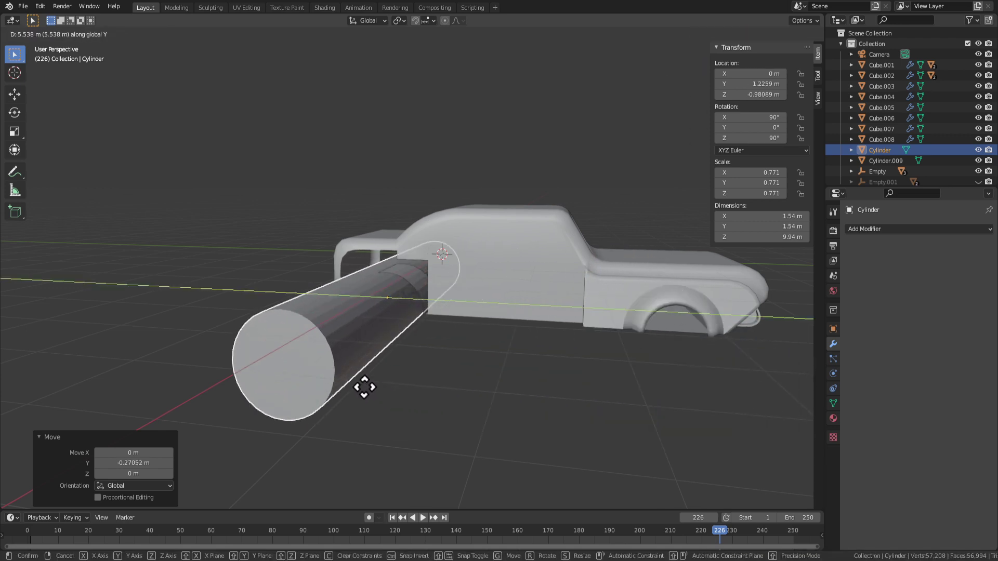
click(190, 352)
scroll(345, 363, up, 3)
scroll(344, 366, down, 4)
key(g)
right_click(340, 370)
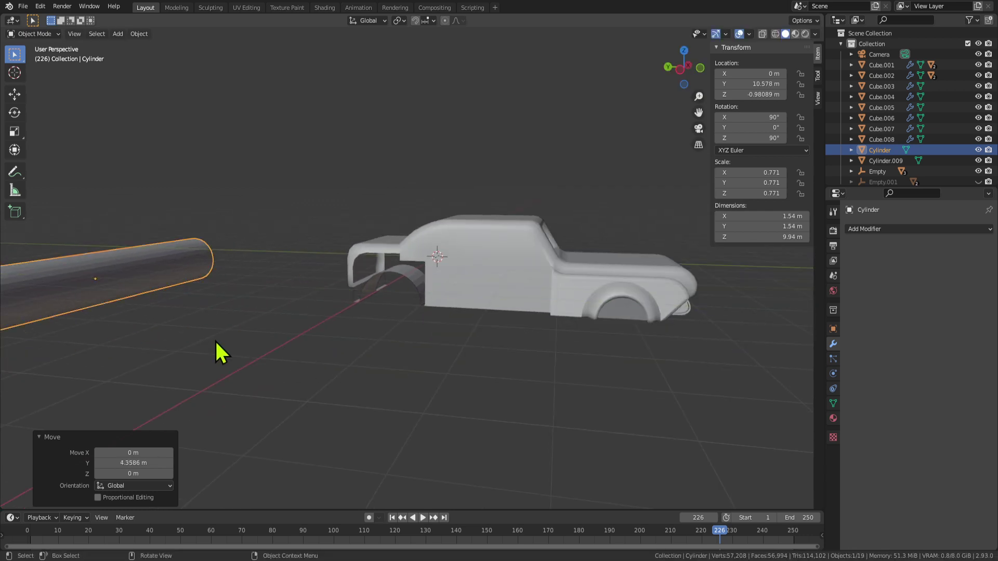
Join the half-cylinder rear wheel arch into the car body mesh.
scroll(354, 349, up, 5)
click(396, 351)
scroll(405, 352, down, 1)
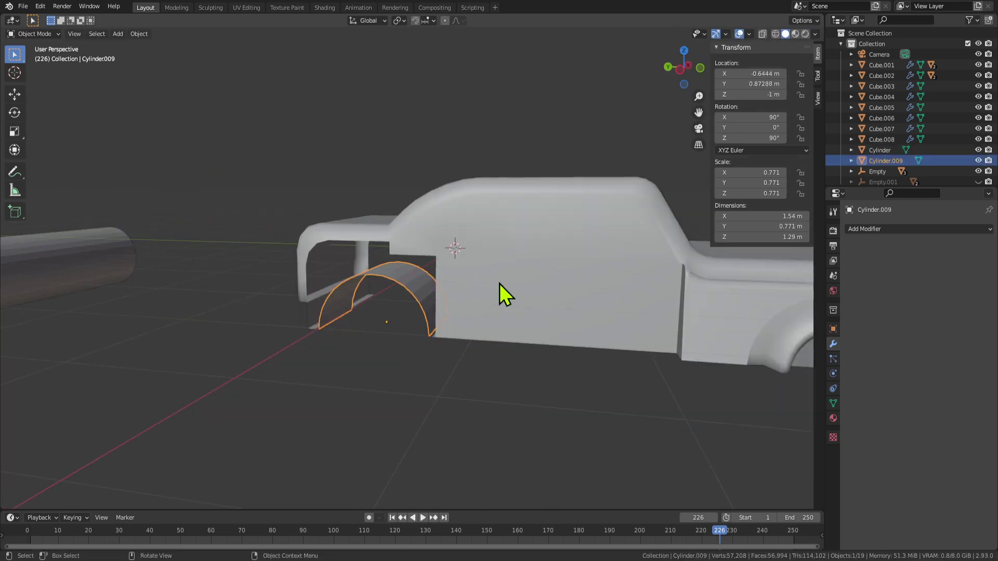
shift+click(538, 220)
key(ctrl+p)
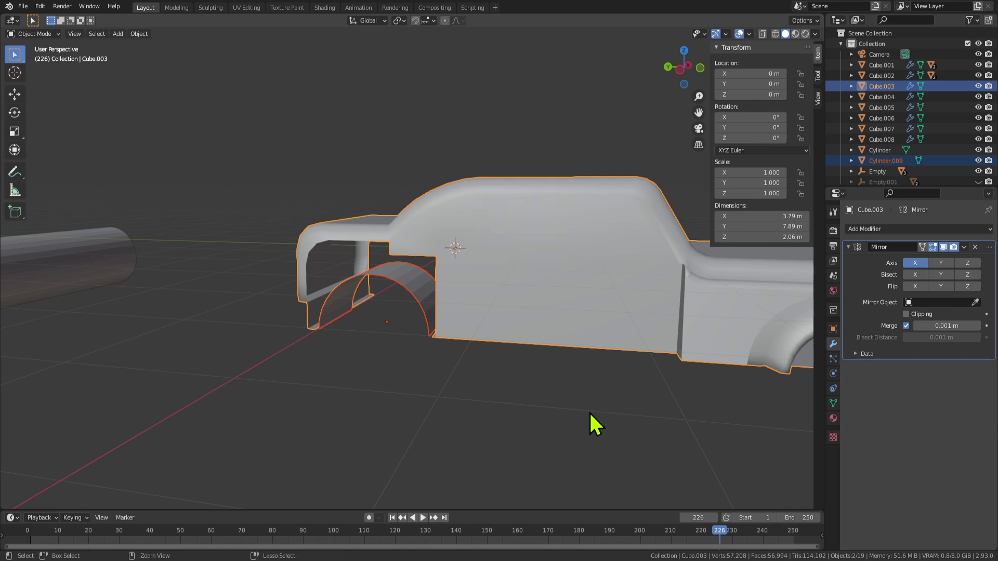
key(ctrl+j)
Align the rear arch's outer edge loop with the side panel by setting its X location to -1.3068 m.
middle_drag(588, 411, 308, 335)
scroll(490, 399, up, 5)
key(Tab)
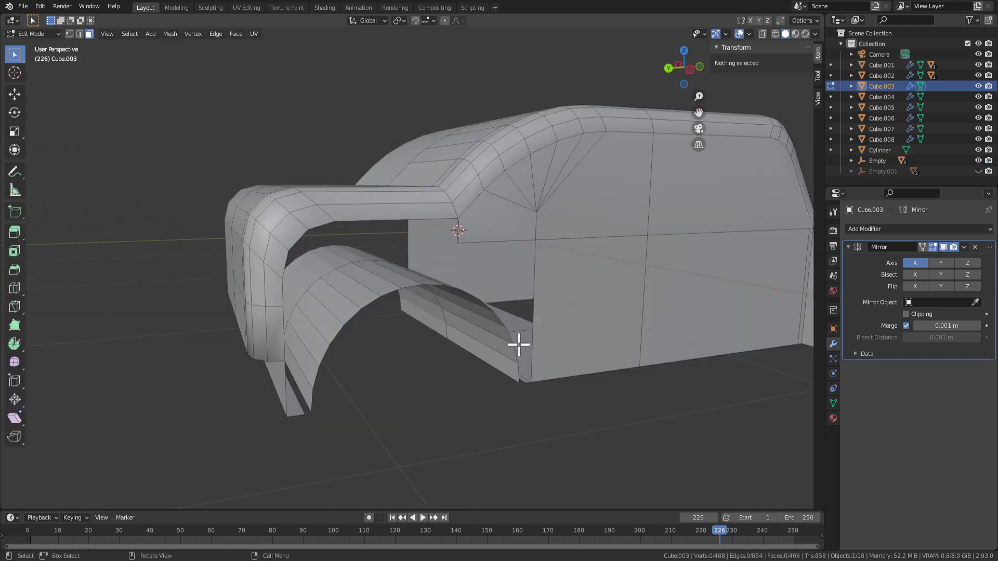
middle_drag(518, 344, 668, 125)
key(2)
click(510, 435)
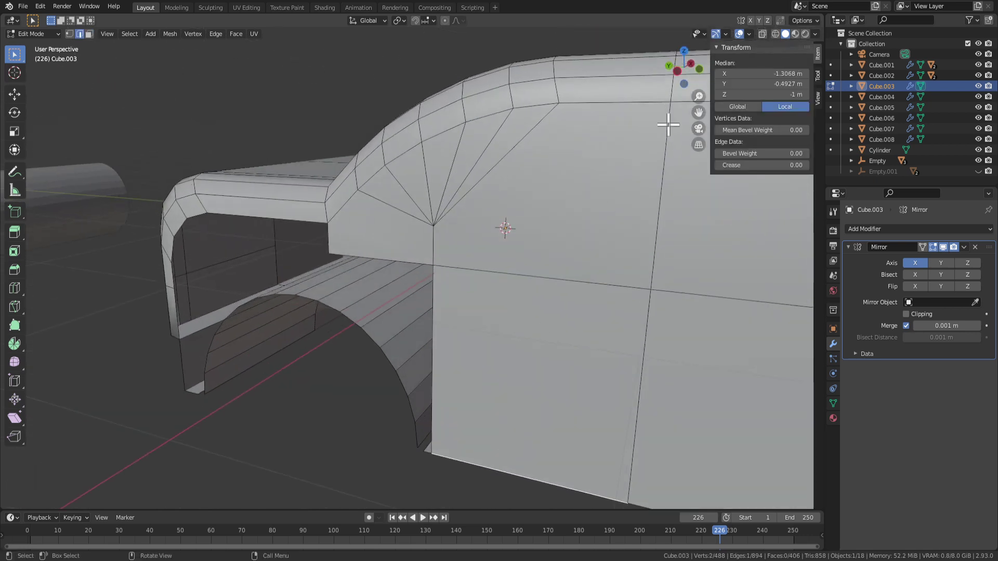
click(748, 75)
key(Escape)
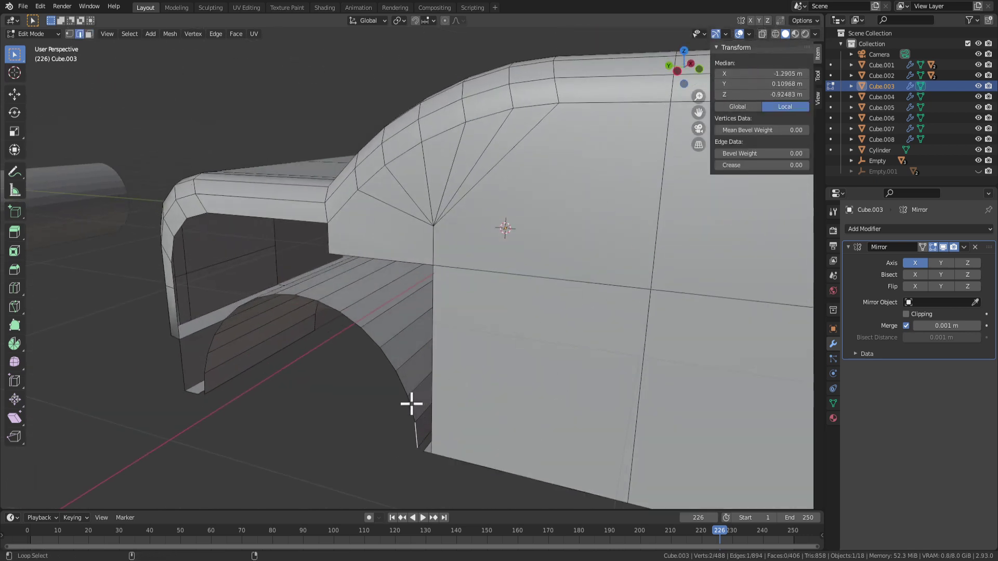
ctrl+click(404, 384)
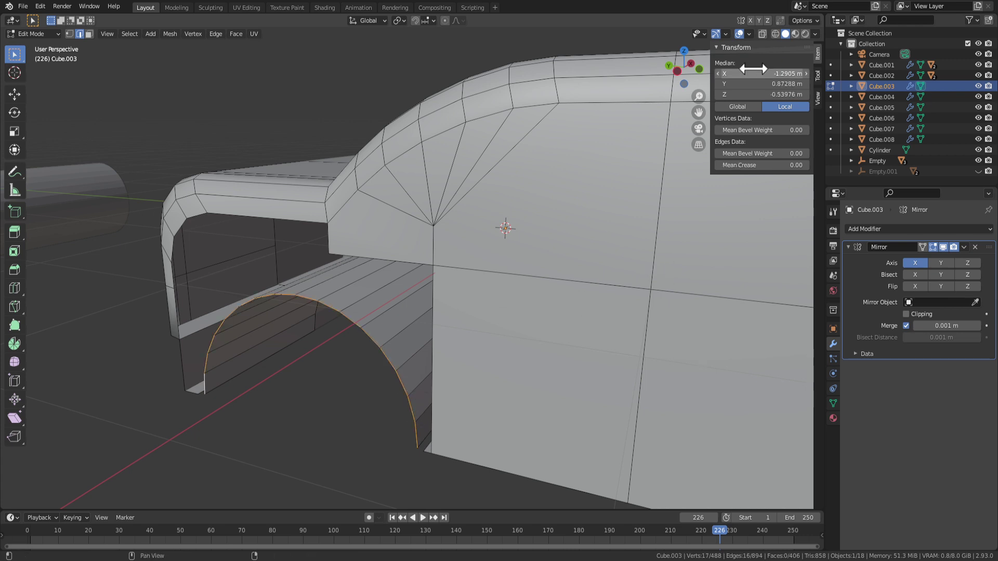
click(316, 423)
middle_drag(316, 423, 473, 392)
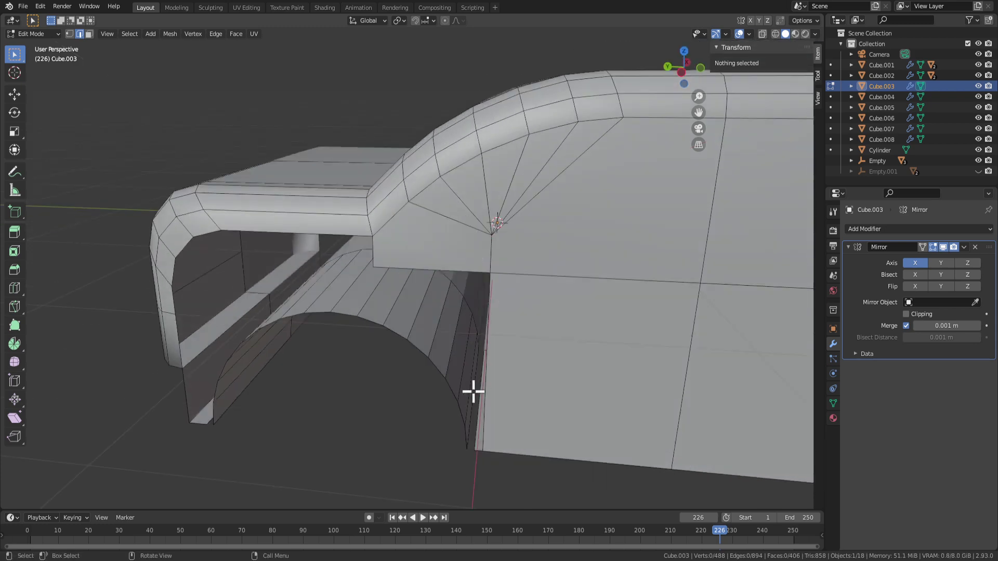
Delete the narrow underside face between the rear wheel arch and the cabin's lower edge.
key(Tab)
key(Tab)
middle_drag(508, 453, 539, 257)
key(3)
click(493, 248)
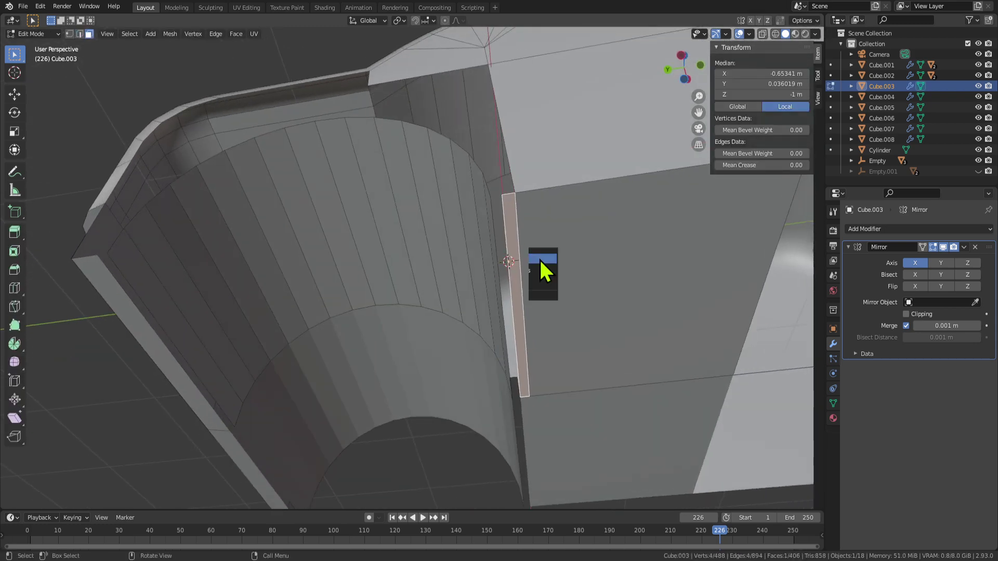
middle_drag(675, 298, 356, 209)
key(x)
click(548, 332)
Fill a new face between the arch's front bottom edge and the adjacent underside edge of the cabin.
key(2)
click(508, 359)
shift+click(520, 350)
key(f)
scroll(378, 282, up, 2)
scroll(357, 209, down, 1)
Delete the narrow underside face behind the rear wheel arch.
key(3)
click(234, 307)
key(x)
click(240, 307)
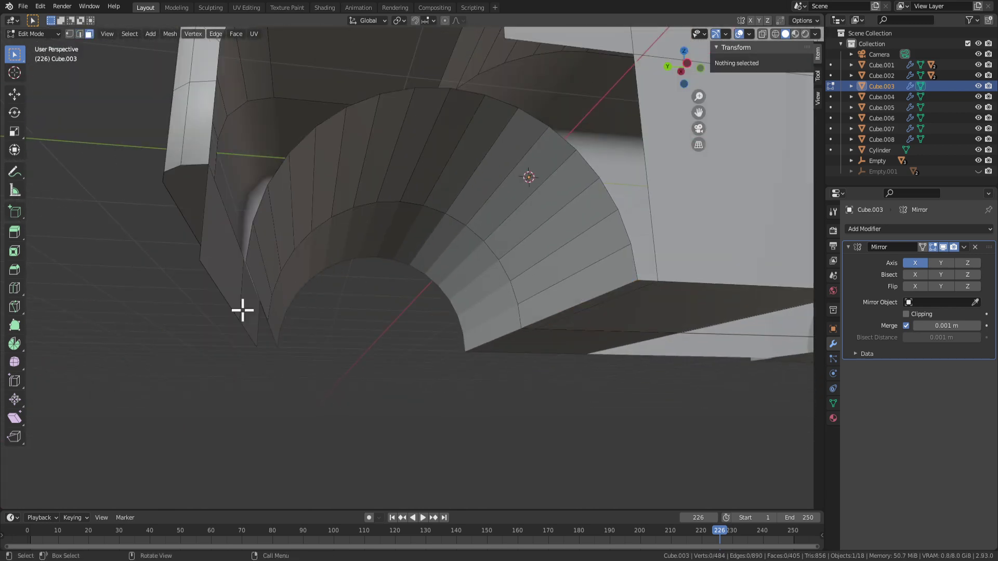
click(229, 296)
shift+click(255, 283)
key(x)
click(276, 306)
Fill a new face between the arch's rear bottom edge and the tail's lower edge.
key(2)
click(259, 298)
shift+click(208, 292)
key(f)
key(Tab)
middle_drag(330, 324, 525, 416)
scroll(380, 372, down, 4)
scroll(536, 411, down, 2)
scroll(535, 408, up, 8)
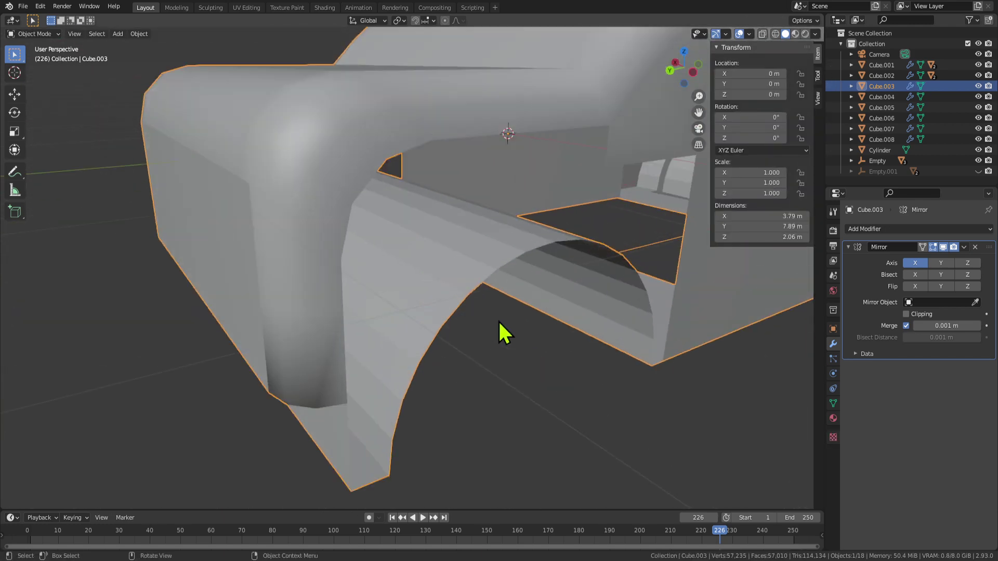
Select the whole strip of inner faces around the rear wheel arch from its front bottom to its rear bottom.
key(Tab)
middle_drag(508, 305, 536, 356)
scroll(536, 356, down, 4)
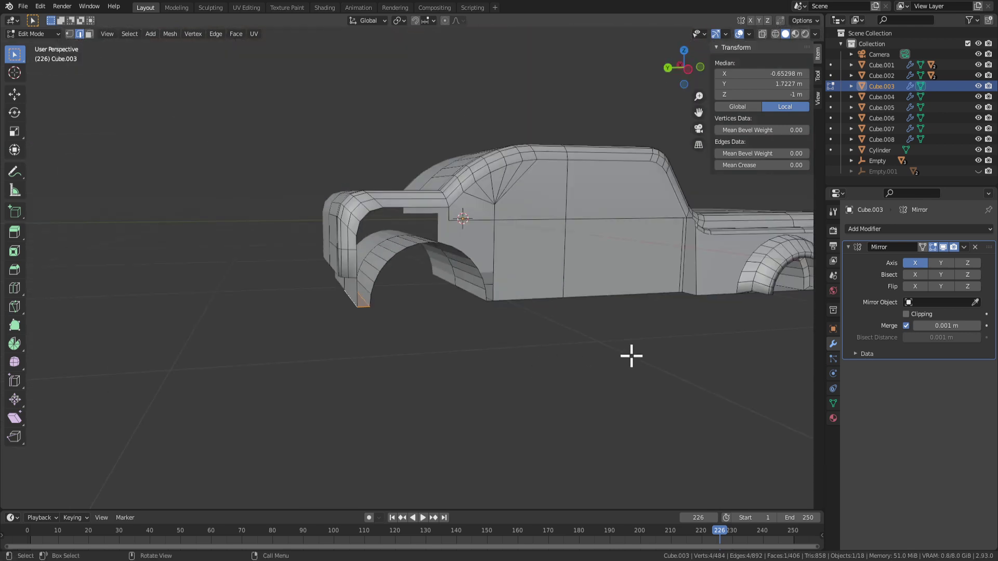
scroll(517, 330, up, 5)
key(3)
shift+click(539, 274)
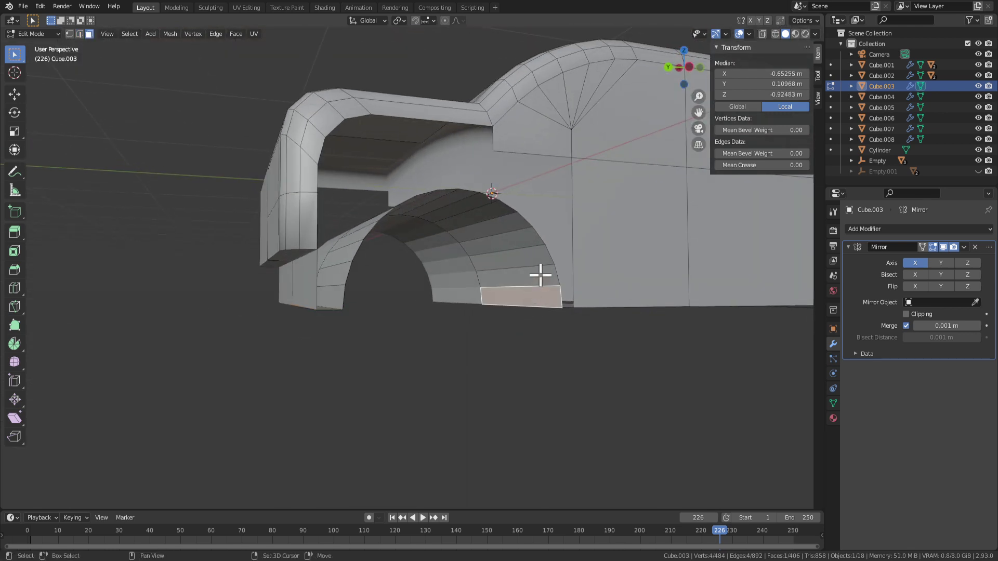
key(ctrl+shift+KP_Add)
key(ctrl+shift+KP_Add)
key(ctrl+shift+KP_Add)
key(ctrl+shift+KP_Add)
key(ctrl+shift+KP_Add)
key(ctrl+shift+KP_Add)
key(ctrl+shift+KP_Add)
key(ctrl+shift+KP_Add)
key(ctrl+shift+KP_Add)
key(ctrl+shift+KP_Add)
key(ctrl+shift+KP_Add)
key(ctrl+shift+KP_Add)
key(ctrl+shift+KP_Add)
key(ctrl+shift+KP_Add)
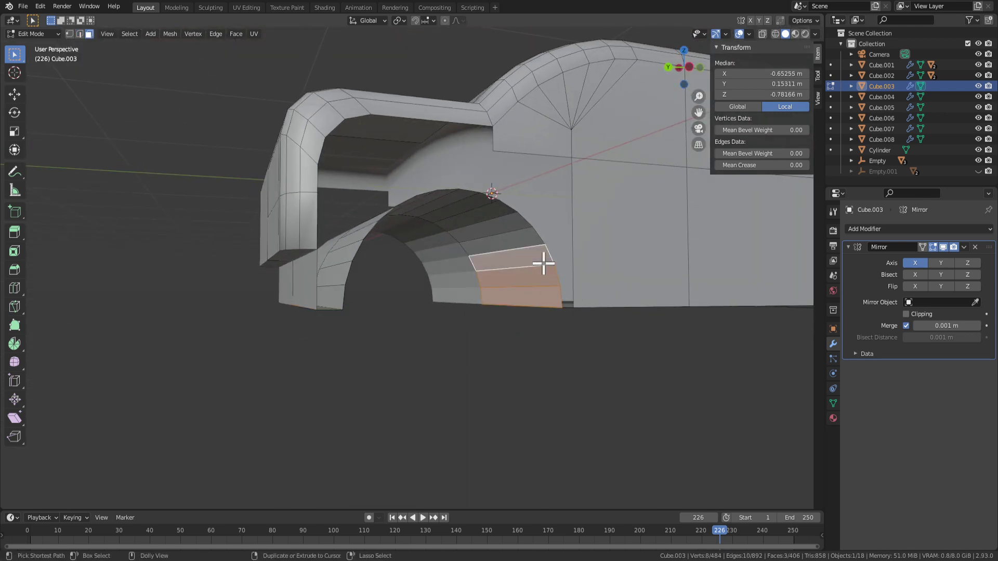
scroll(468, 375, down, 8)
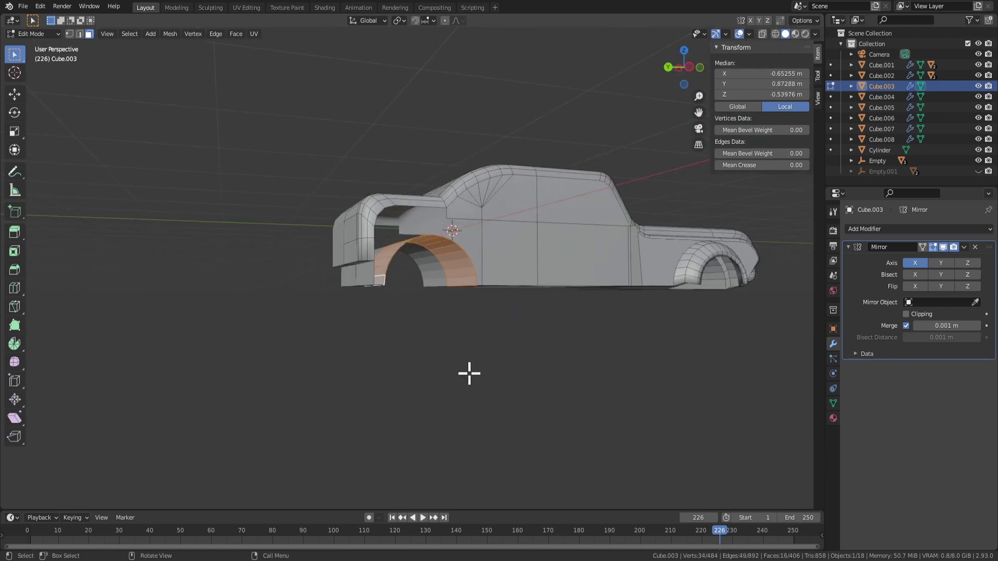
Copy and paste the car body, and move the pasted copy away along X.
key(Tab)
middle_drag(466, 276, 505, 298)
key(ctrl+c)
key(ctrl+v)
key(g)
key(x)
click(72, 383)
scroll(410, 309, up, 3)
scroll(506, 298, up, 8)
Extrude the original body's rear arch faces inward along their normals with an offset of about -0.162 m.
click(498, 216)
key(Tab)
middle_drag(498, 216, 438, 285)
scroll(450, 261, up, 2)
key(alt+e)
click(439, 286)
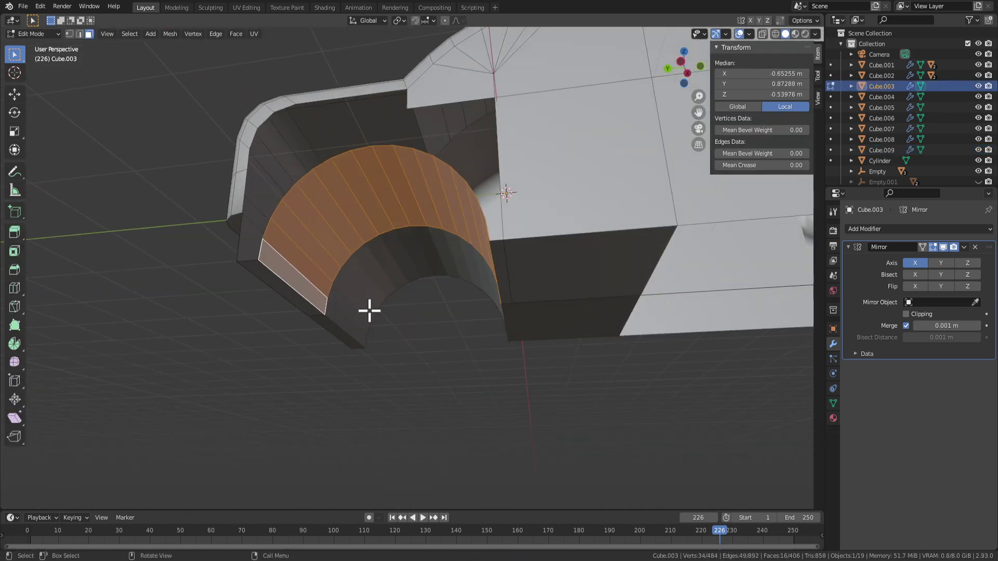
key(Escape)
key(alt+e)
click(489, 407)
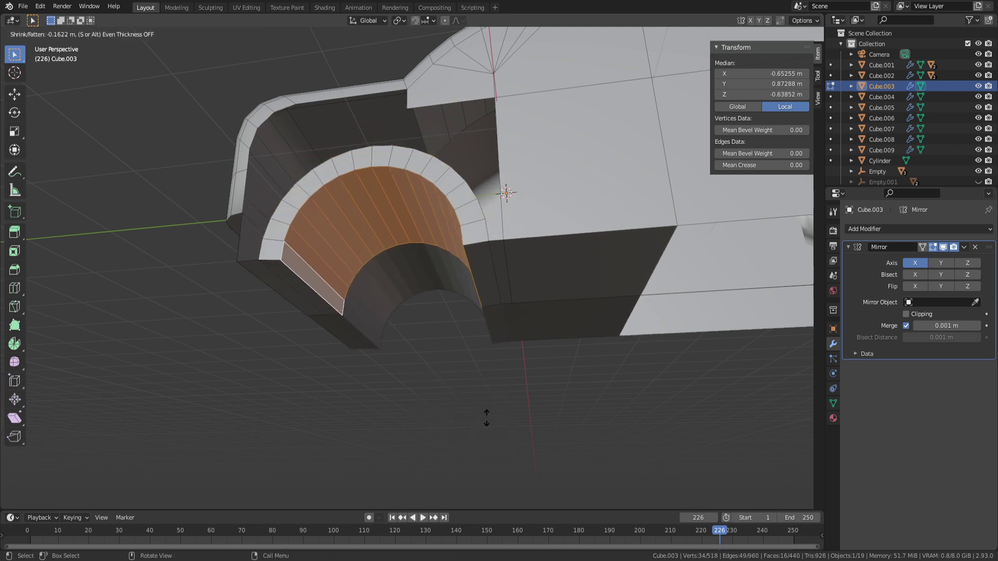
click(486, 417)
middle_drag(486, 418, 552, 382)
scroll(445, 383, down, 5)
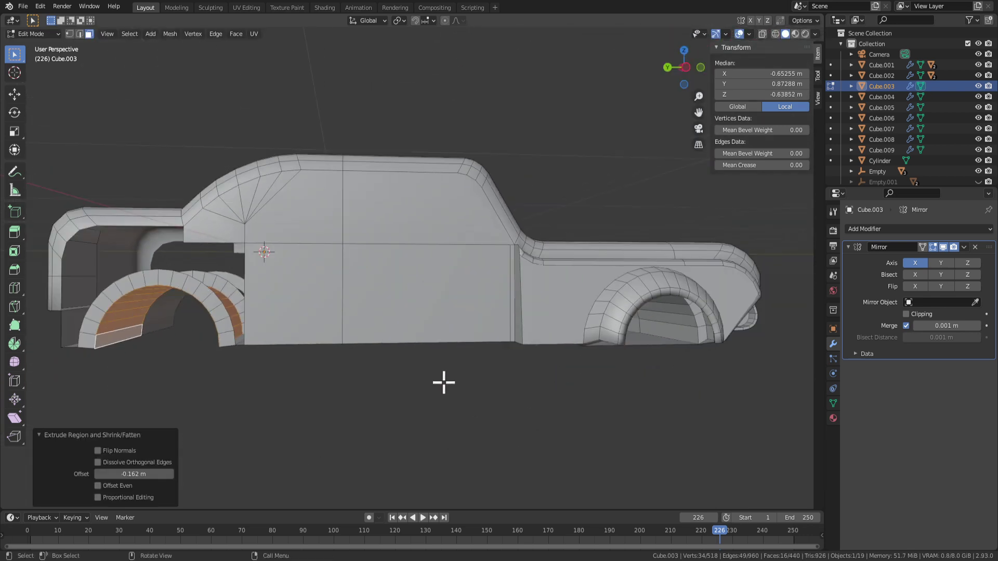
Select the two inner bottom edges of the thickened rear arch and edit their shared Z location.
middle_drag(445, 383, 430, 343)
scroll(395, 382, up, 5)
middle_drag(395, 382, 356, 326)
key(2)
click(370, 267)
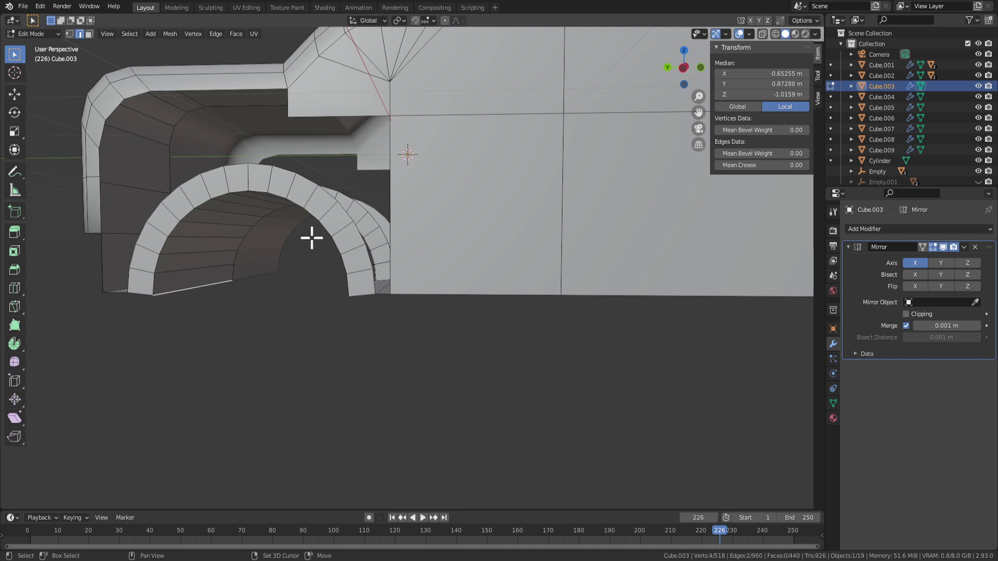
click(760, 94)
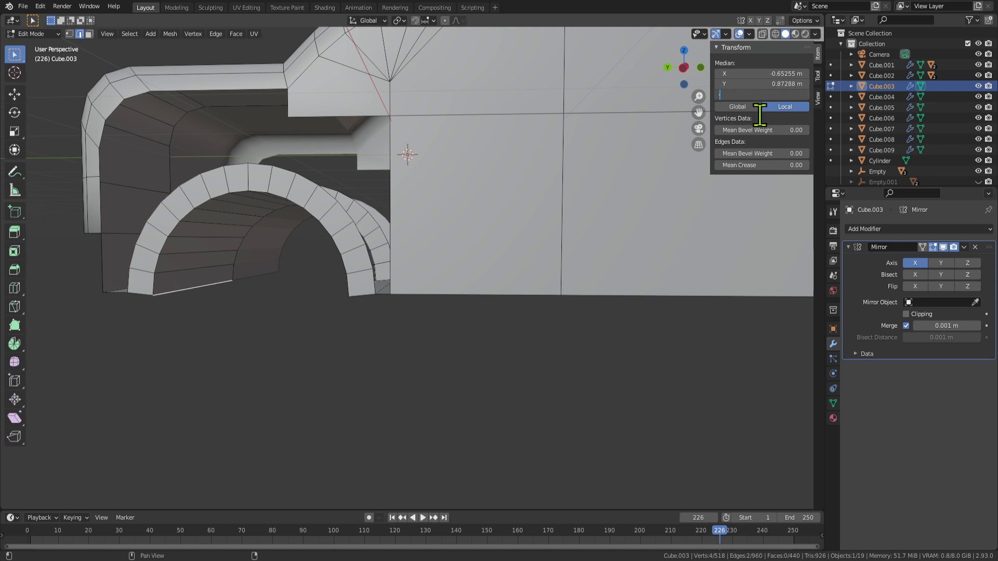
middle_drag(159, 366, 466, 358)
Select the outer rim faces around the rear wheel arch.
scroll(466, 358, up, 3)
key(3)
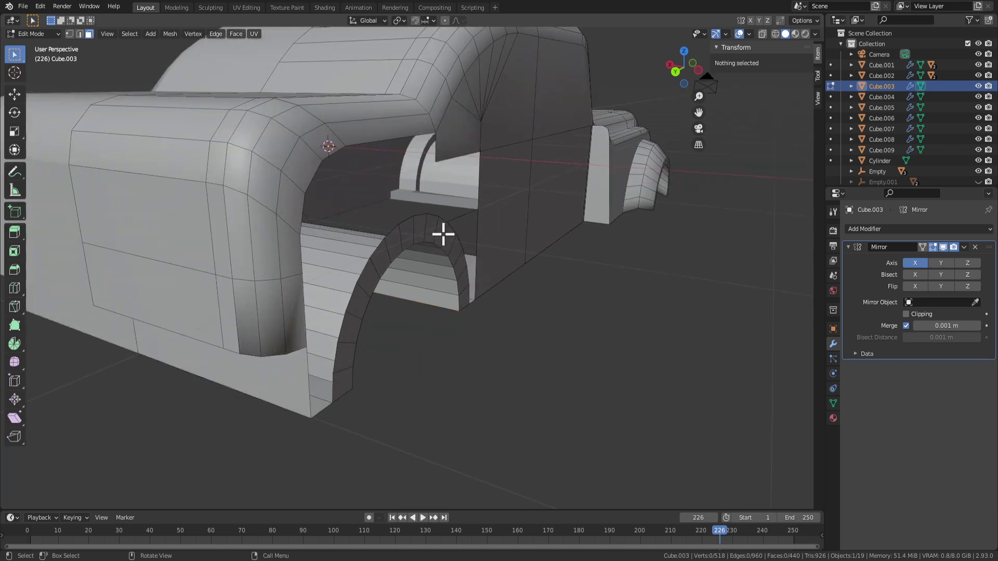
click(347, 388)
key(ctrl+KP_Add)
key(ctrl+KP_Add)
key(ctrl+KP_Add)
key(ctrl+KP_Add)
key(ctrl+KP_Add)
key(ctrl+KP_Add)
key(ctrl+KP_Add)
key(ctrl+KP_Add)
key(ctrl+KP_Add)
key(ctrl+KP_Add)
key(ctrl+KP_Add)
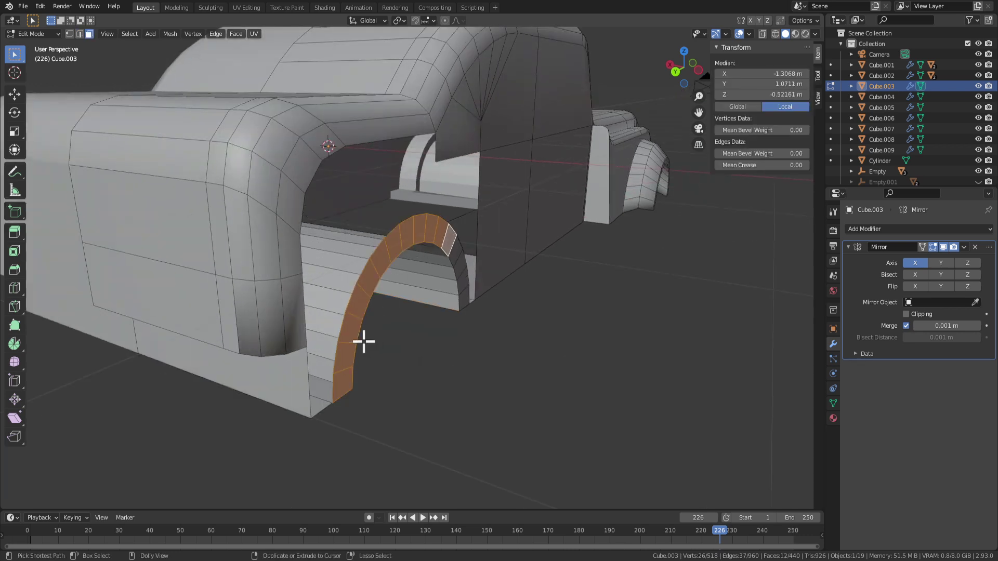
scroll(364, 342, down, 3)
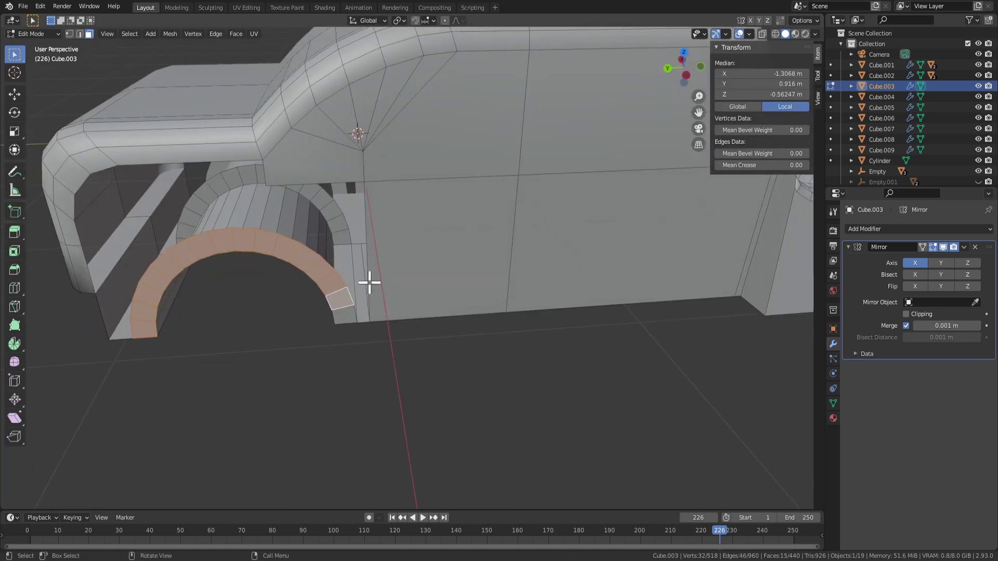
middle_drag(368, 281, 333, 202)
scroll(334, 202, up, 3)
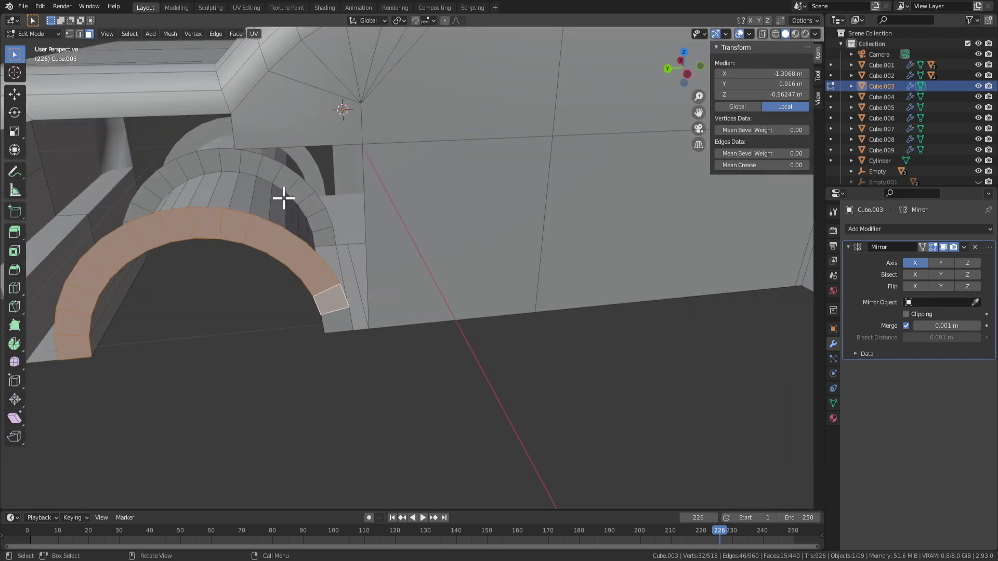
key(1)
click(235, 168)
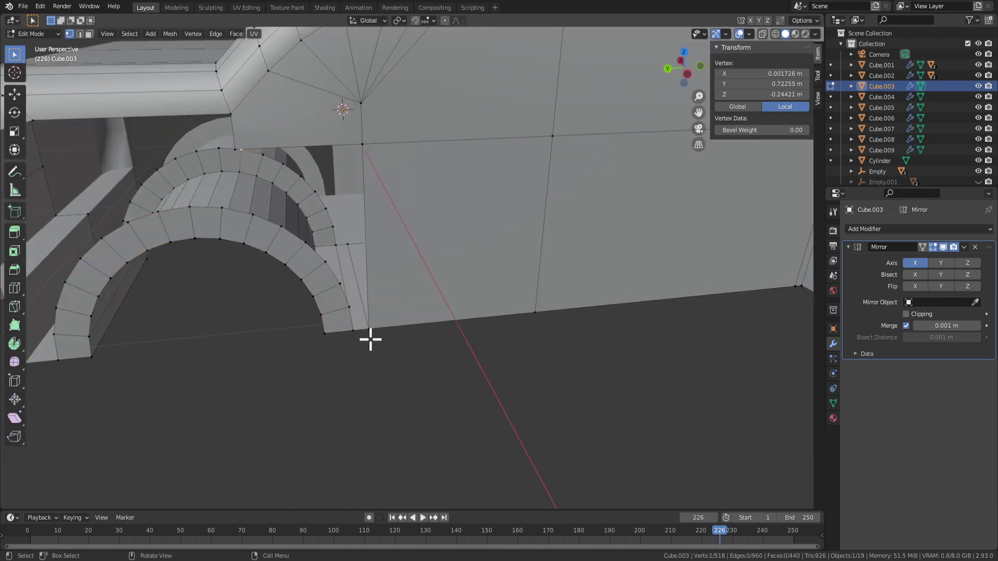
shift+click(369, 330)
shift+click(363, 145)
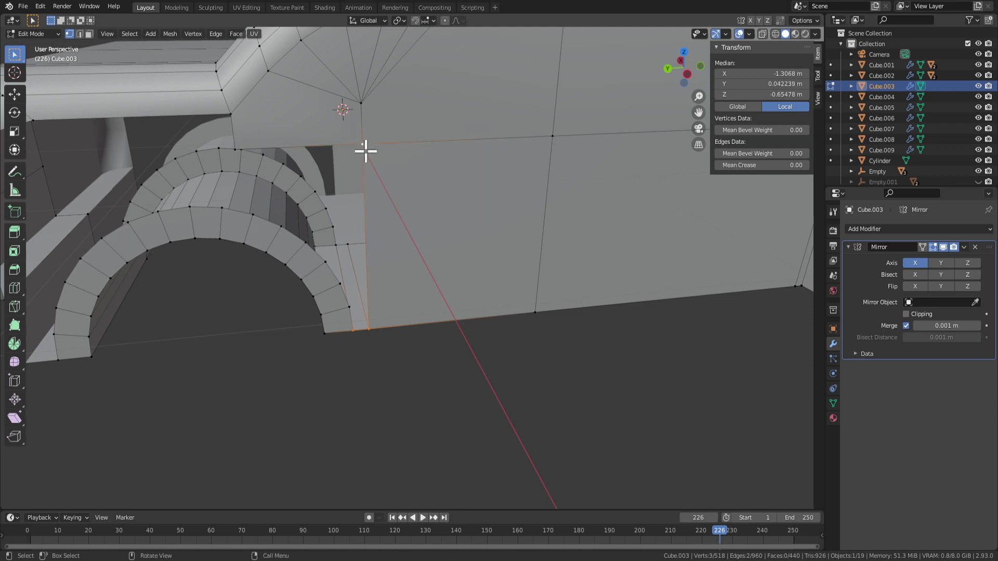
scroll(160, 223, down, 5)
middle_drag(161, 223, 241, 223)
scroll(320, 167, up, 4)
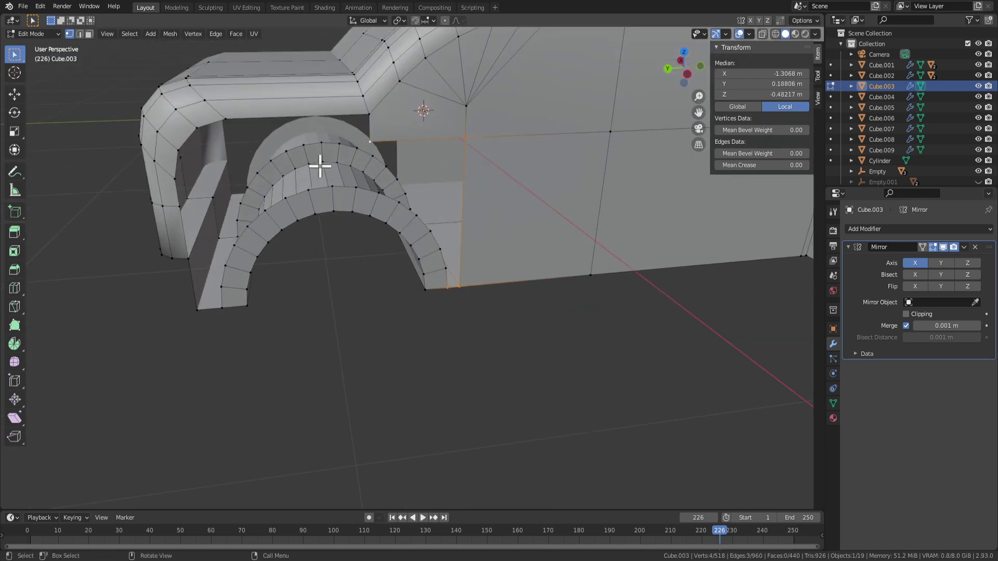
Connect the tail's lower corner vertex to the arch rim with an edge, and fill the side opening above the arch with a face.
click(192, 254)
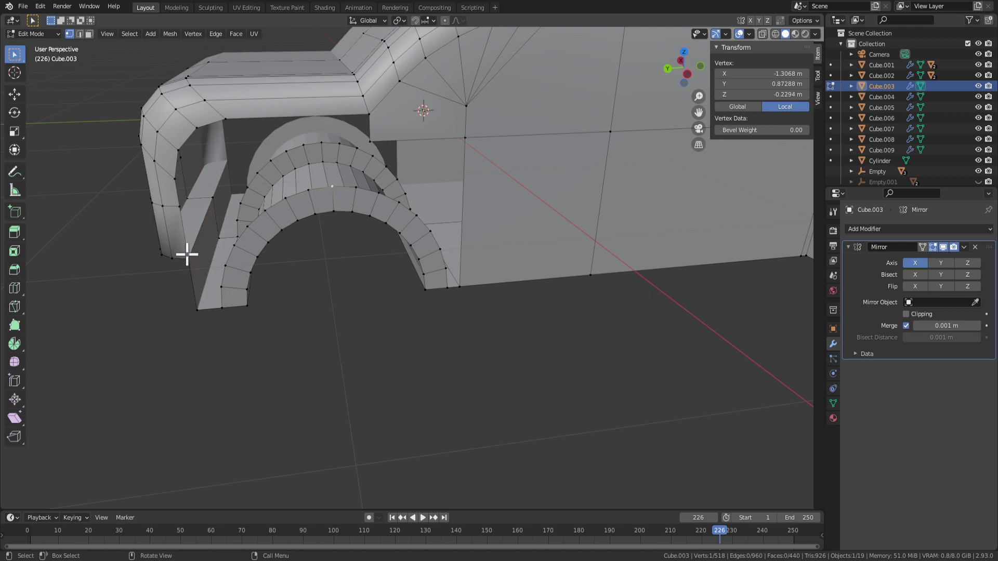
key(f)
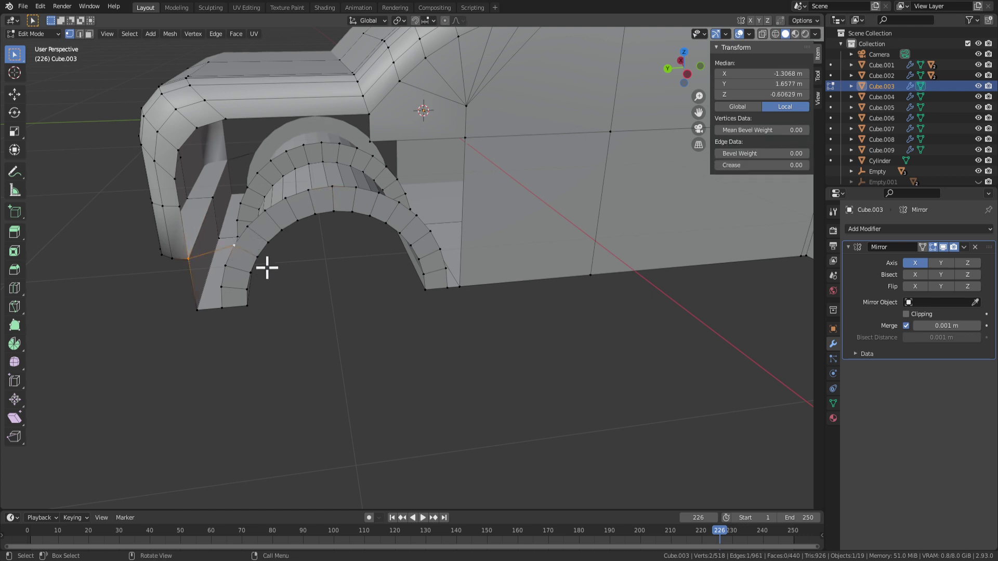
click(248, 227)
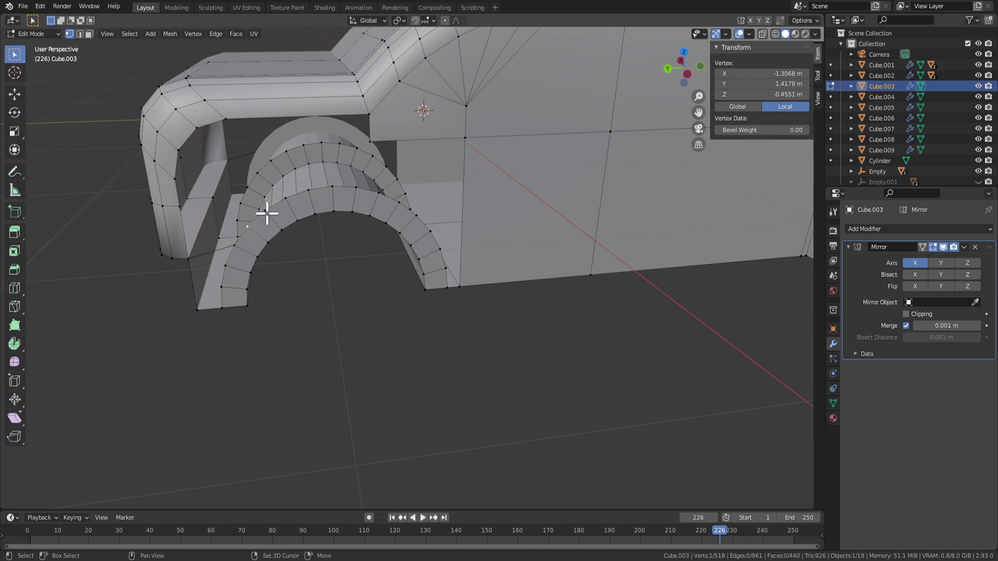
shift+click(266, 211)
alt+shift+click(354, 192)
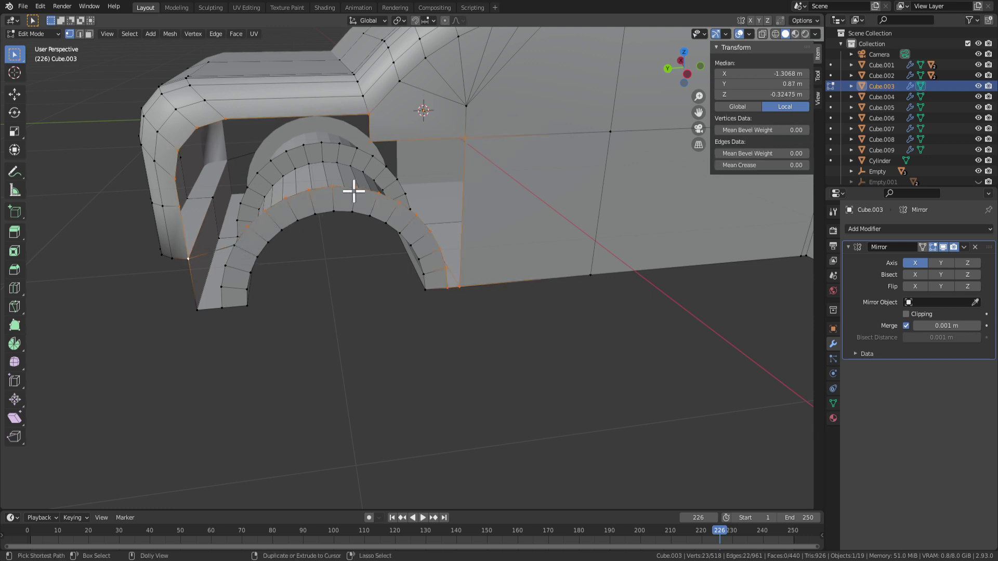
key(f)
mouse_move(352, 191)
middle_down()
mouse_move(283, 216)
mouse_move(357, 192)
middle_up()
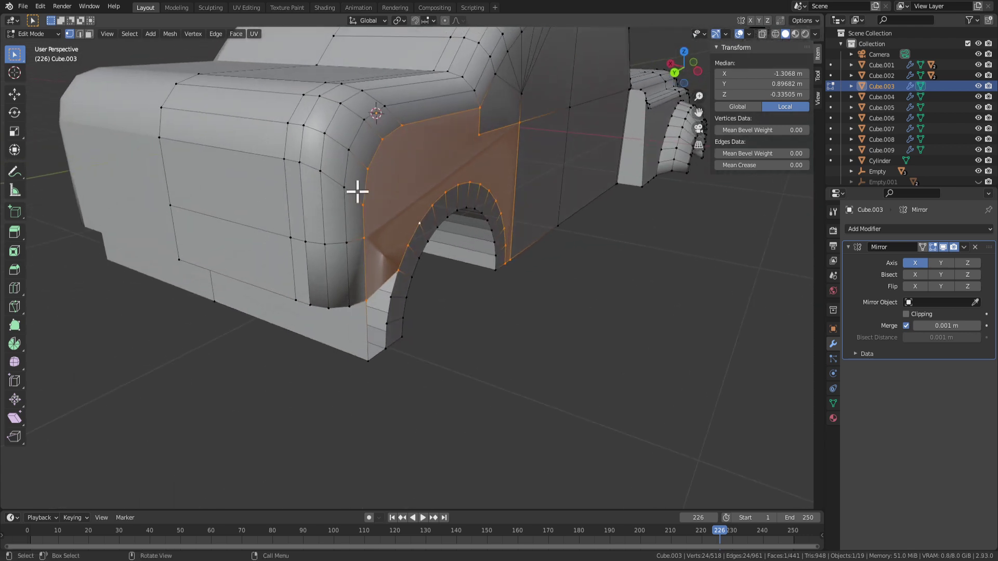
right_click(429, 153)
right_click(452, 183)
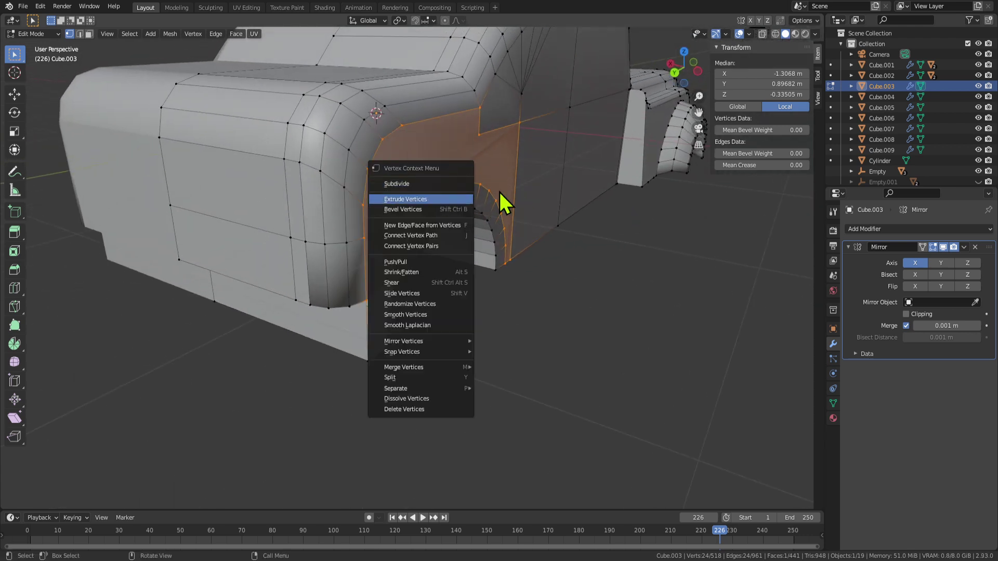
middle_drag(538, 190, 277, 194)
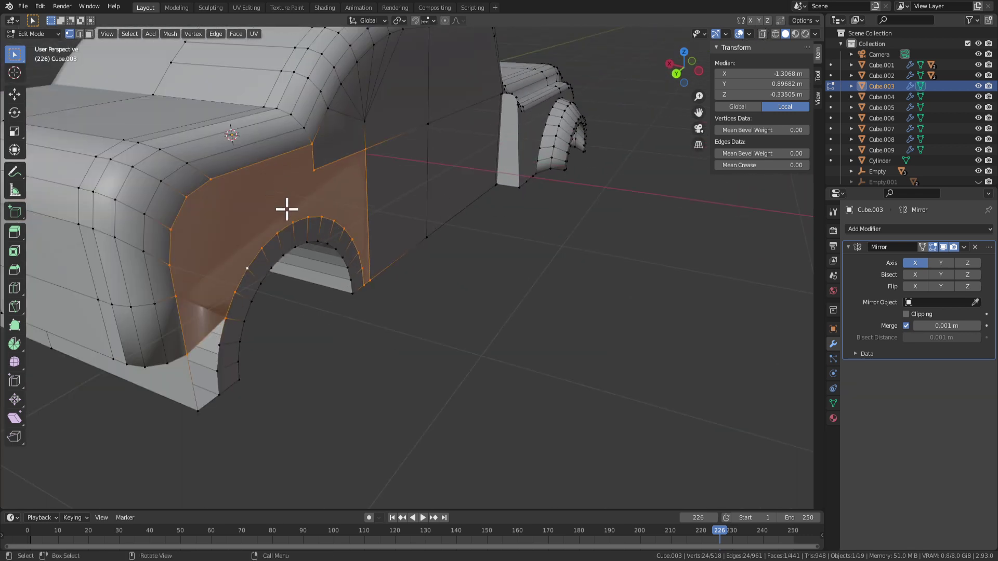
Check the shading of the new side face above the rear wheel arch in Object Mode.
right_click(286, 209)
key(Escape)
key(3)
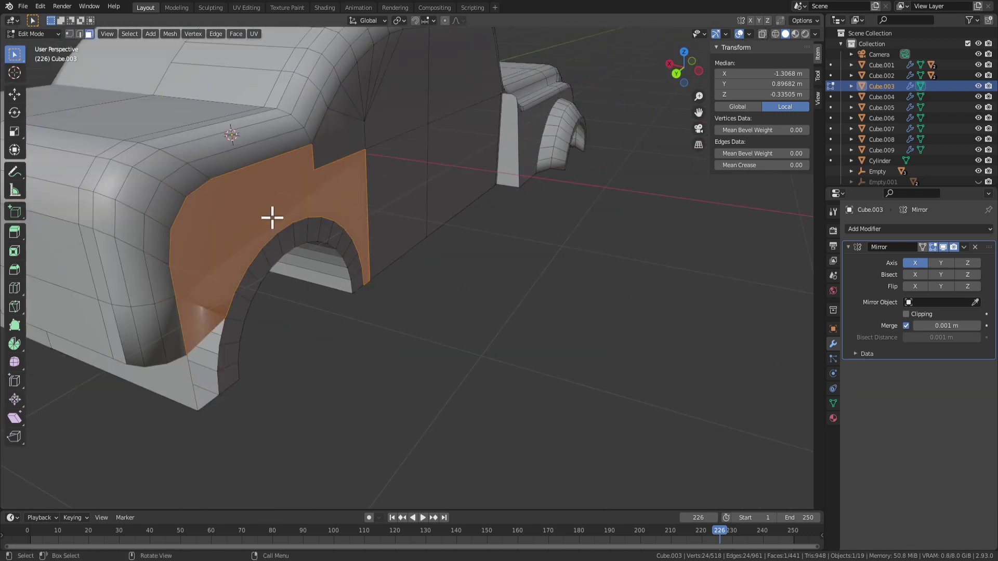
middle_drag(331, 282, 286, 247)
key(Tab)
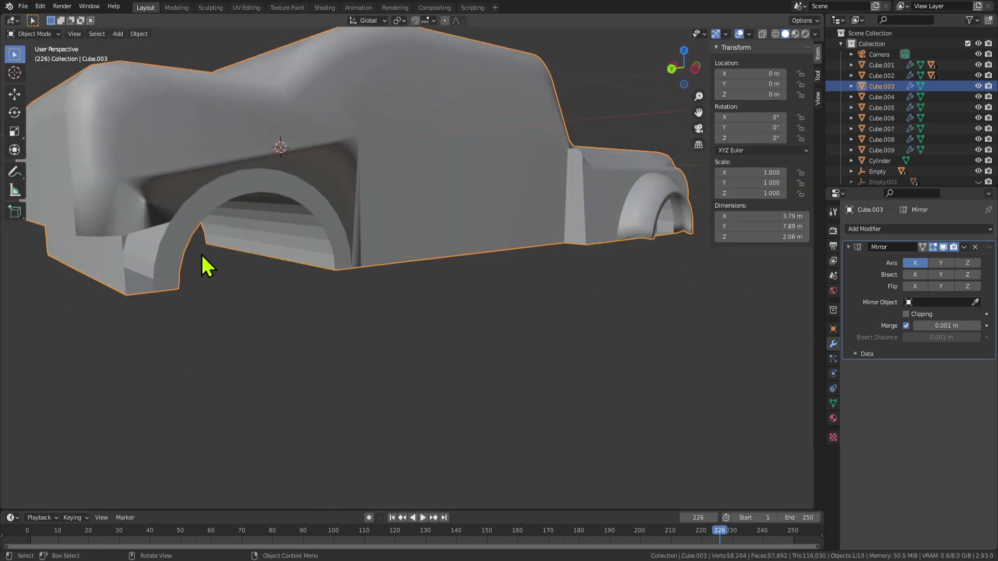
key(Tab)
Delete the side face above the rear arch and the edge linking the tail's lower corner to the arch rim.
middle_drag(199, 249, 256, 262)
key(1)
key(2)
click(218, 254)
key(x)
middle_drag(340, 262, 331, 248)
key(alt+a)
click(196, 260)
middle_drag(412, 297, 188, 200)
scroll(357, 301, up, 4)
key(x)
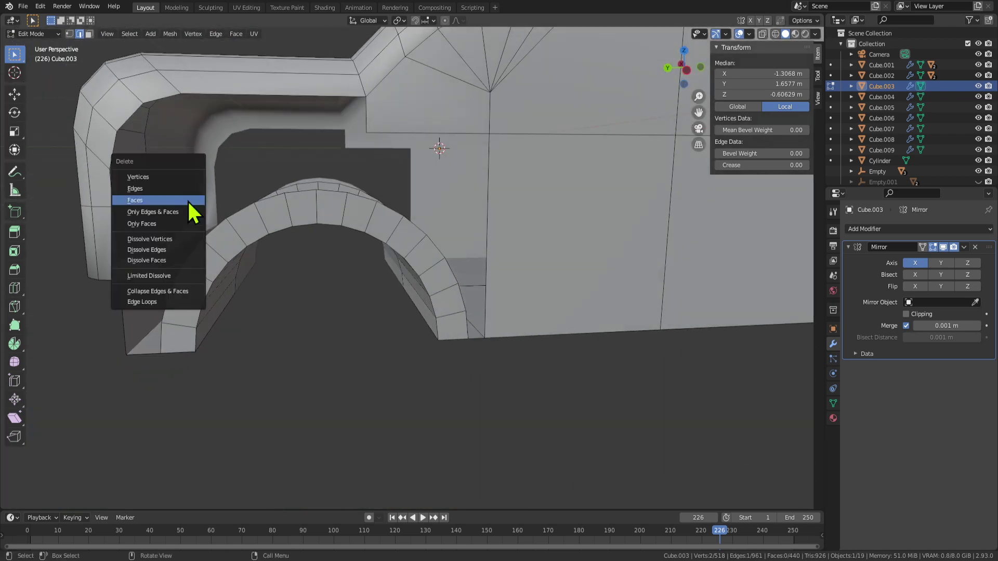
click(177, 194)
Select the boundary loop of the side opening around the rear arch, including its bottom corners, and fill it with one face.
key(1)
key(2)
middle_drag(185, 293, 228, 313)
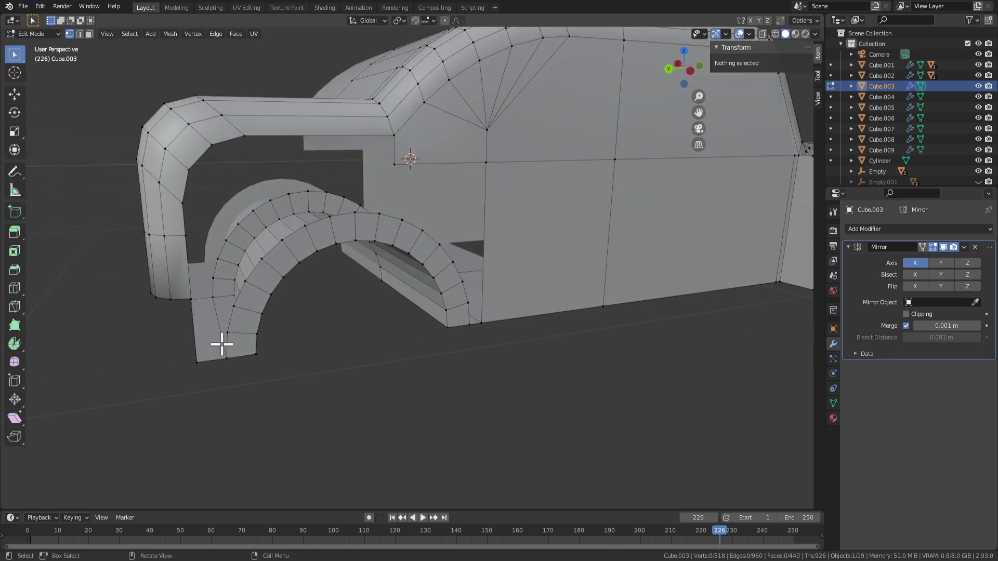
click(225, 330)
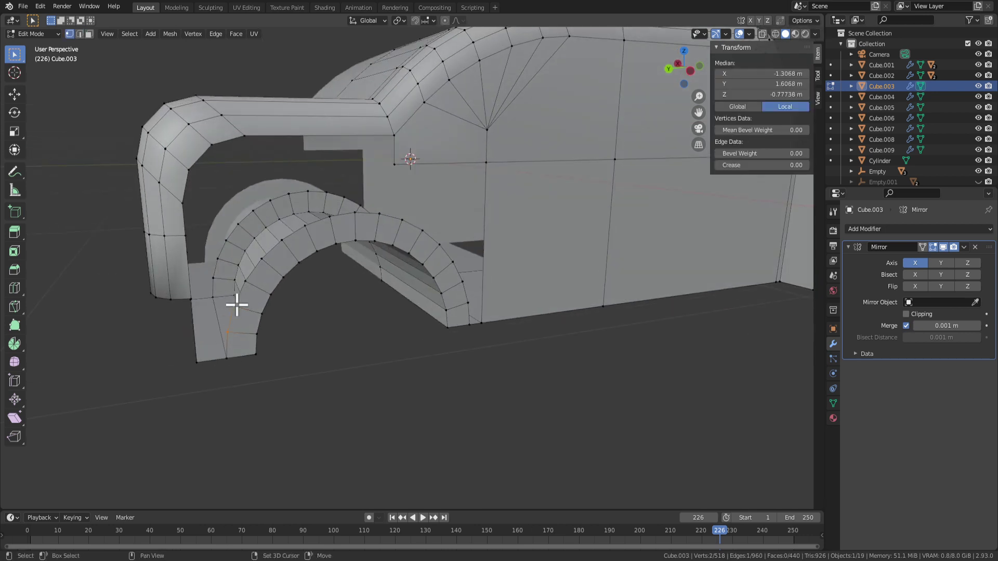
alt+shift+click(275, 281)
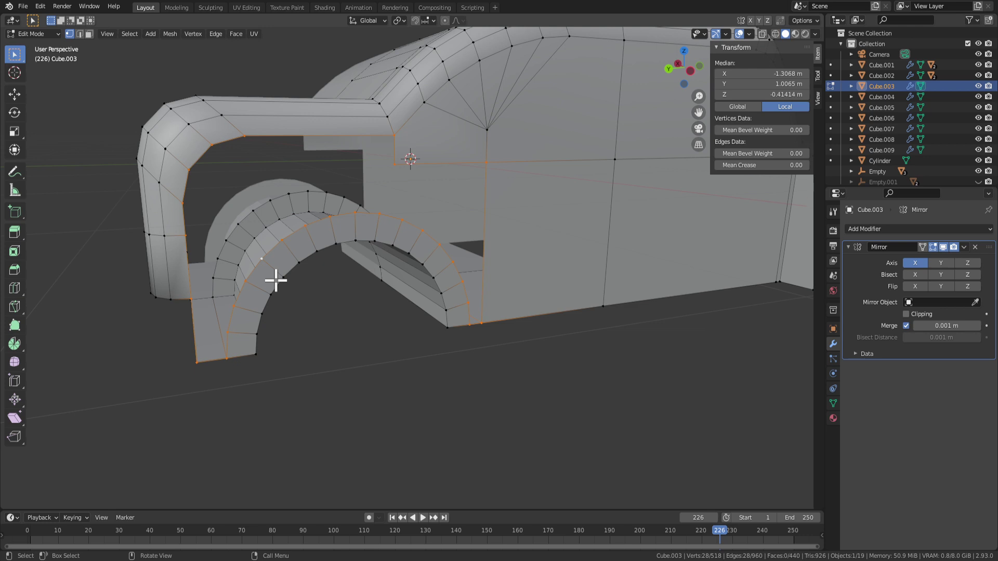
middle_drag(458, 316, 642, 245)
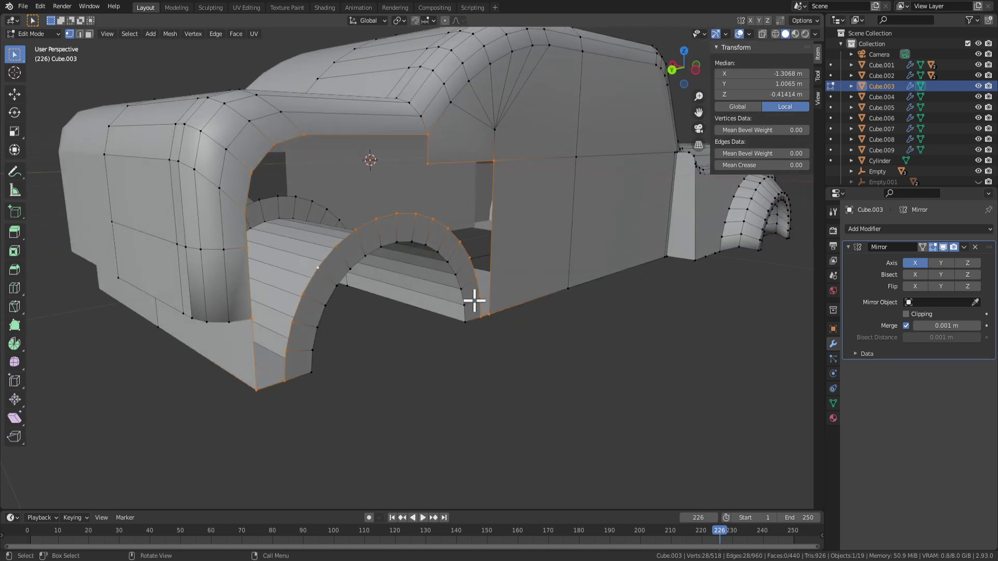
key(f)
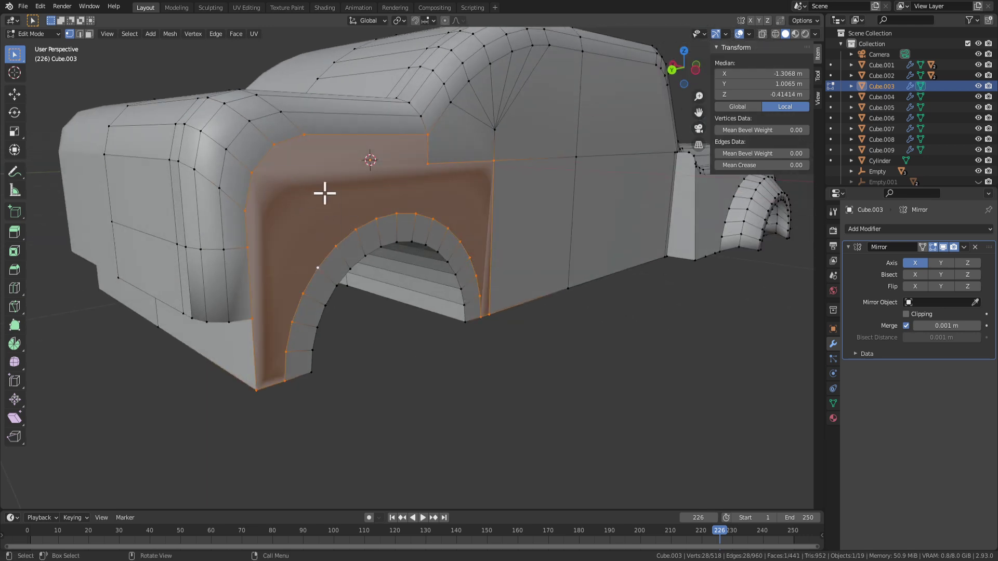
Apply flat shading to the new side face around the rear wheel arch.
right_click(325, 193)
key(Tab)
key(Tab)
key(3)
right_click(273, 307)
mouse_move(286, 289)
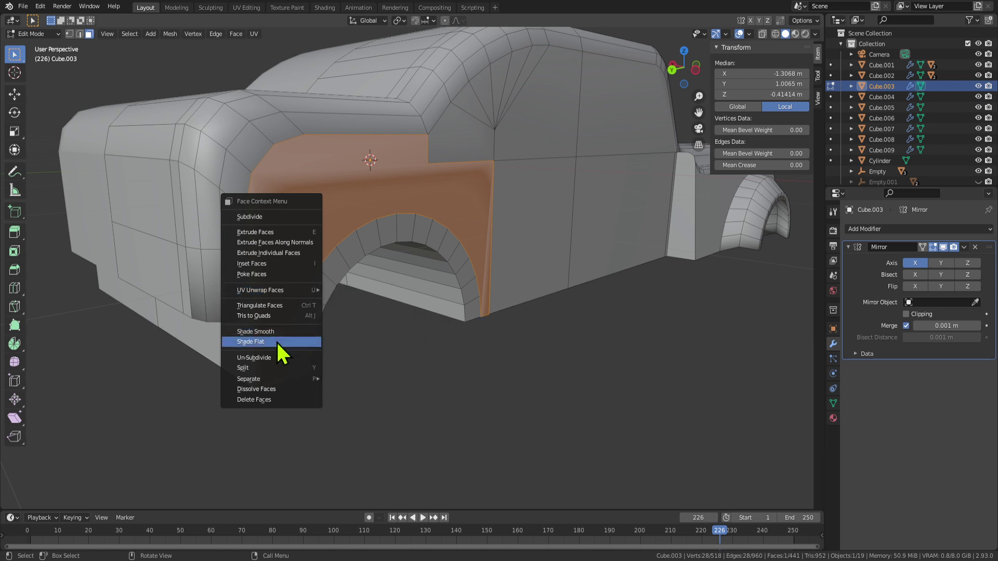
Examine the flat-shaded rear side panel and wheel arch from several angles in Object and Edit Mode.
key(Tab)
scroll(497, 368, down, 4)
key(Tab)
scroll(520, 374, up, 5)
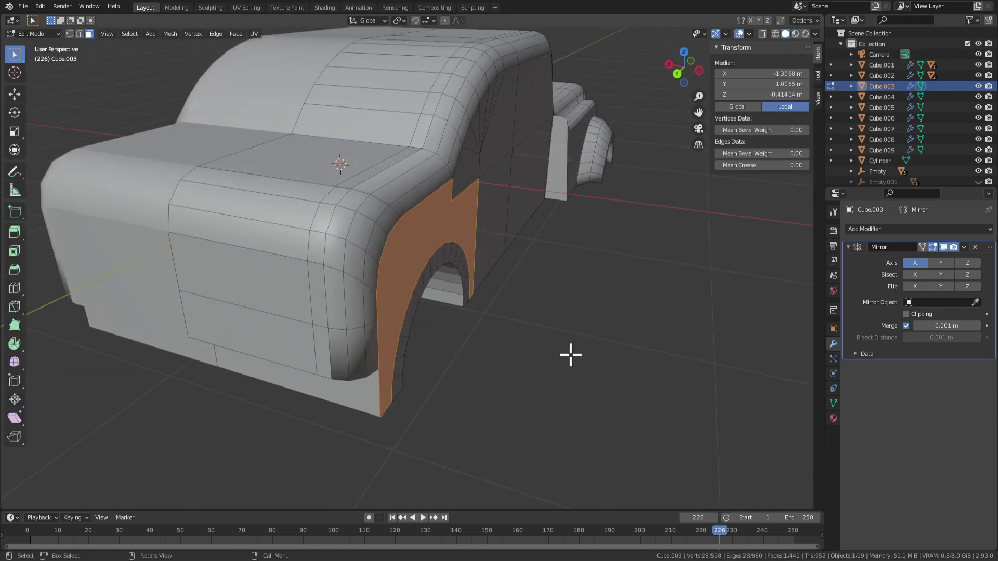
middle_drag(482, 310, 389, 292)
scroll(415, 280, up, 3)
key(Tab)
middle_drag(447, 265, 387, 257)
scroll(370, 245, down, 3)
key(Tab)
middle_drag(410, 313, 474, 305)
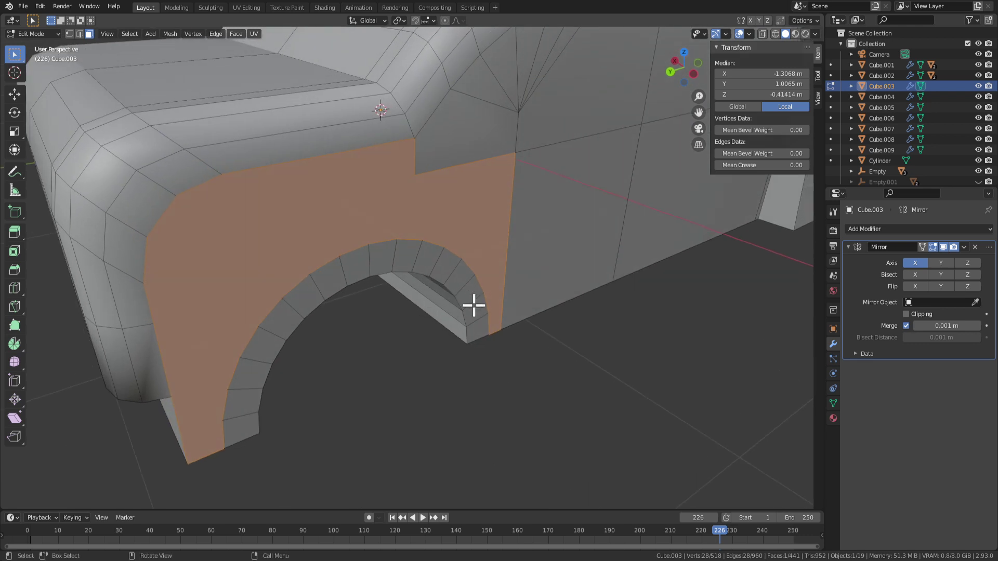
Select the ring of faces around the rear wheel arch and extrude it outward 0.229 m.
click(476, 326)
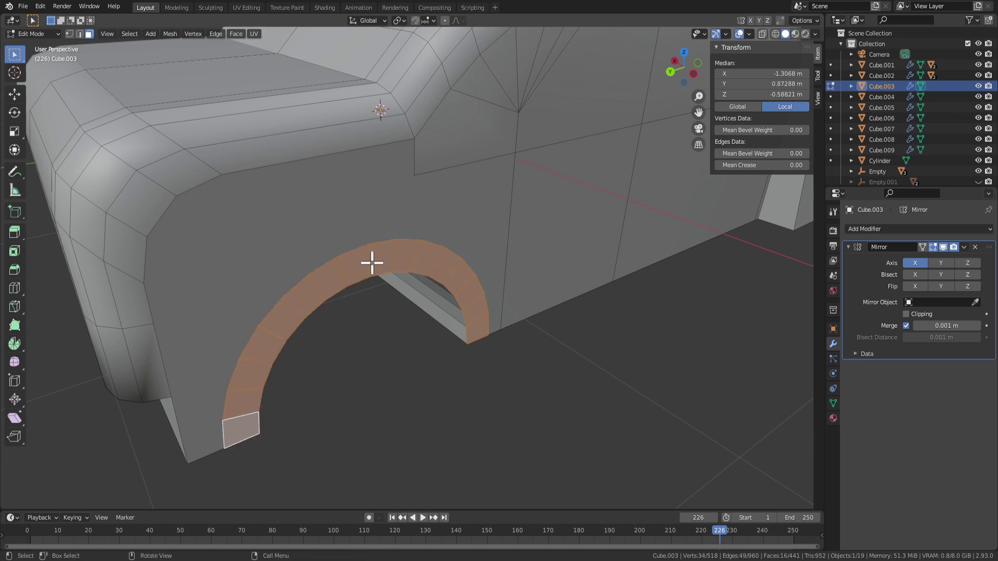
scroll(372, 263, down, 6)
middle_drag(505, 319, 591, 250)
key(e)
click(583, 382)
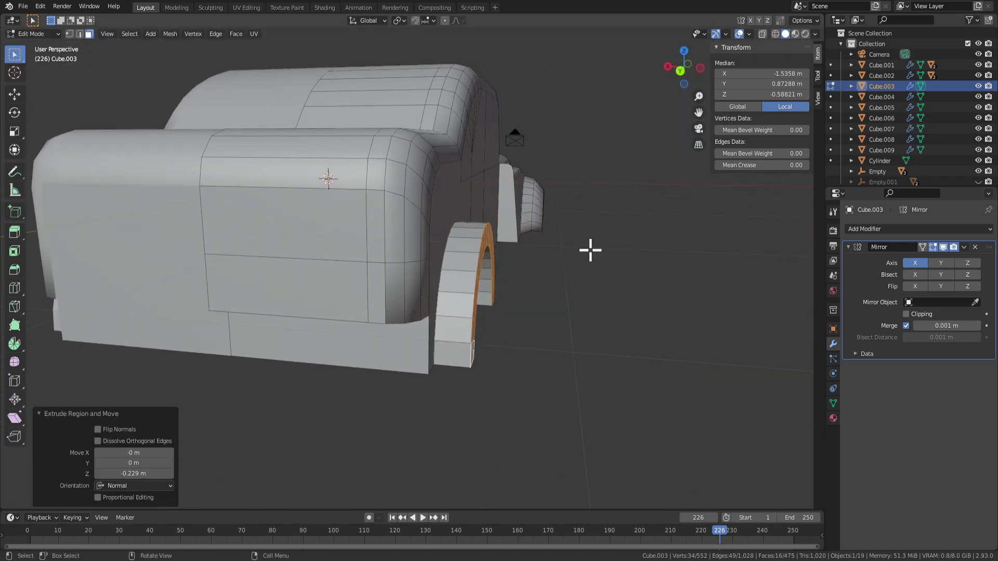
Try matching the rear arch faces to the front arch's edge by setting their median X to -1.74346 m.
key(2)
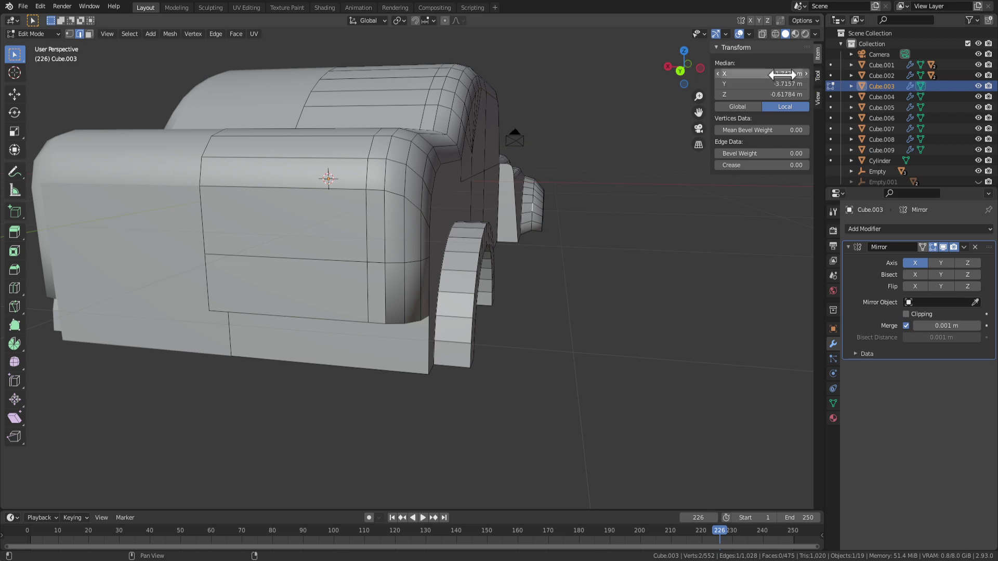
middle_drag(551, 358, 473, 345)
key(3)
click(351, 362)
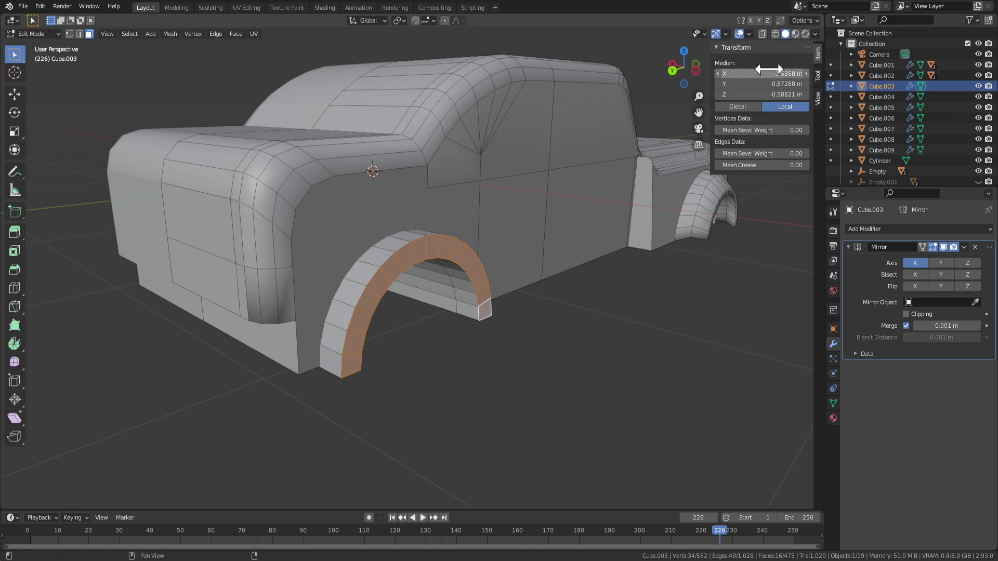
drag(768, 69, 767, 74)
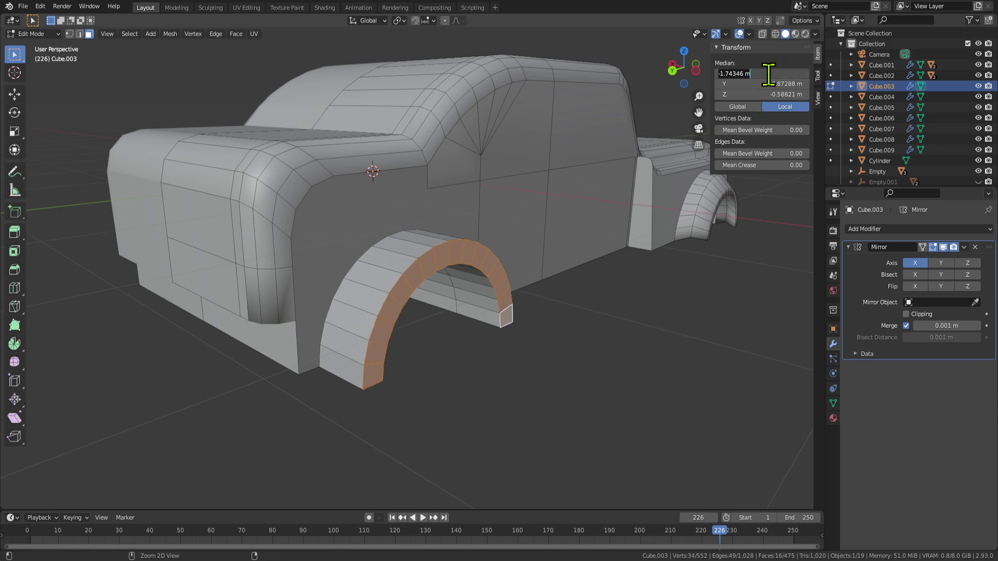
Compare how far the rear wheel arch projects relative to the front arch from both ends of the car.
middle_drag(688, 323, 503, 295)
scroll(504, 296, up, 2)
shift+middle_drag(478, 327, 397, 289)
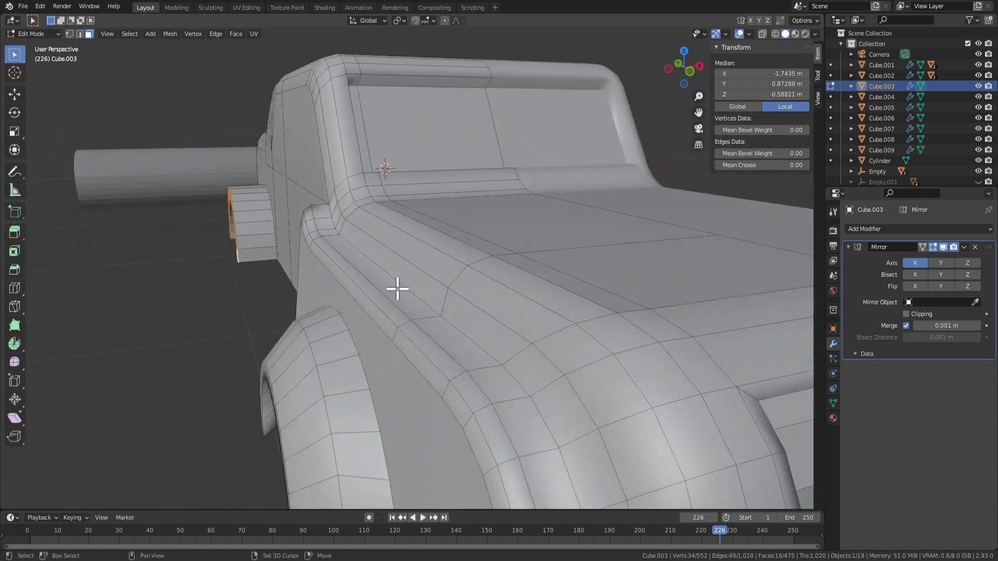
scroll(483, 368, down, 5)
scroll(528, 345, up, 3)
middle_drag(529, 345, 461, 296)
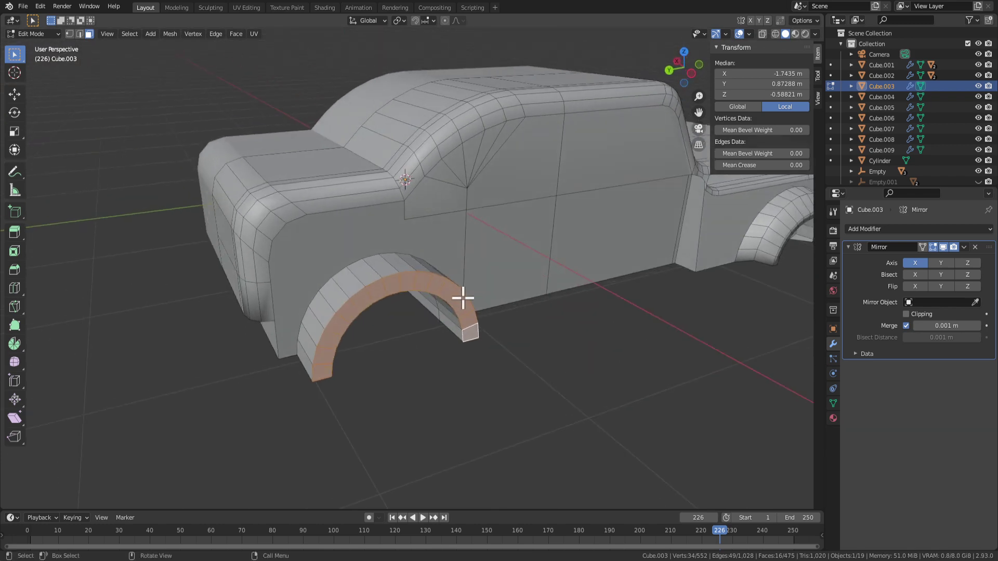
scroll(473, 291, down, 3)
scroll(499, 285, up, 2)
scroll(403, 241, up, 2)
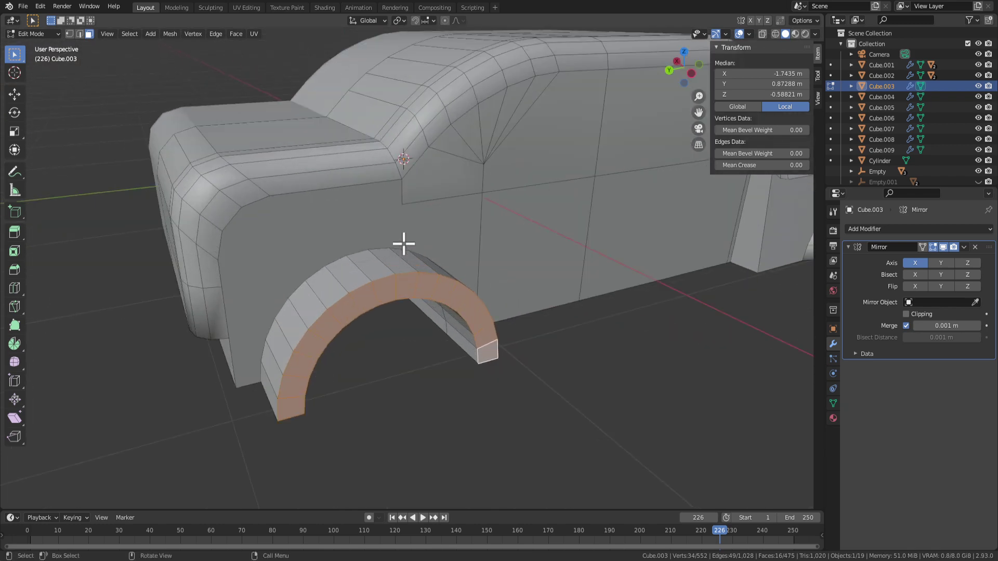
Try extruding the rear side panel above the wheel arch outward about 0.18 m and inspect the shape.
click(352, 247)
scroll(410, 280, up, 2)
key(e)
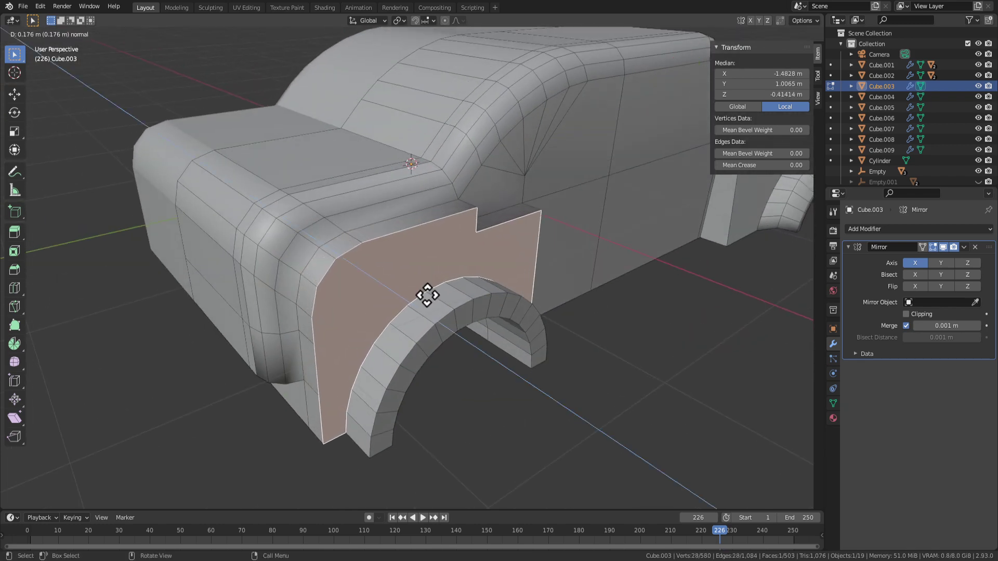
click(427, 295)
middle_drag(423, 294, 508, 317)
key(Tab)
scroll(598, 338, down, 5)
key(Tab)
scroll(375, 276, up, 5)
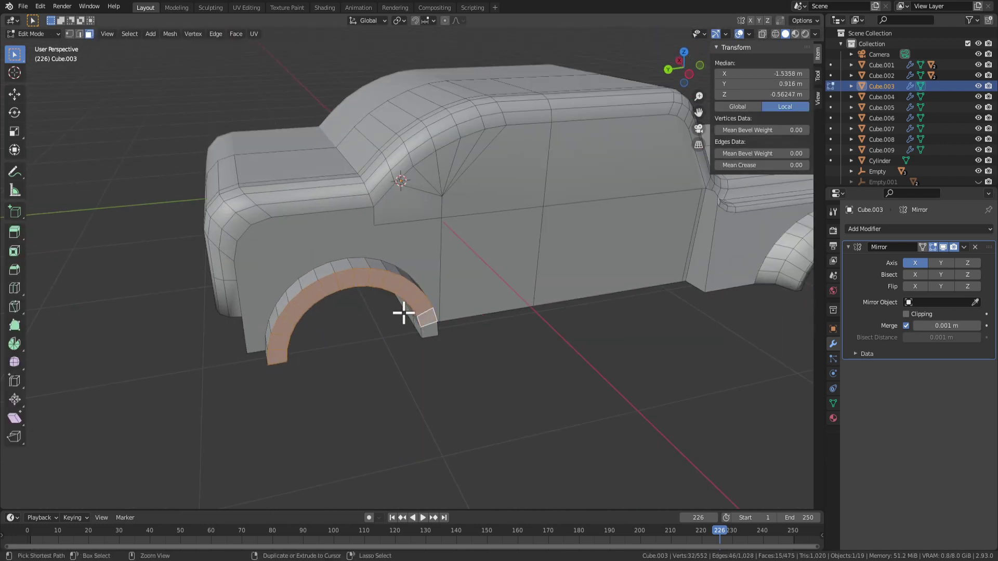
Try insetting the rear side panel about 0.035 m and extruding it outward about 0.093 m.
scroll(402, 306, up, 3)
click(286, 238)
scroll(379, 267, up, 5)
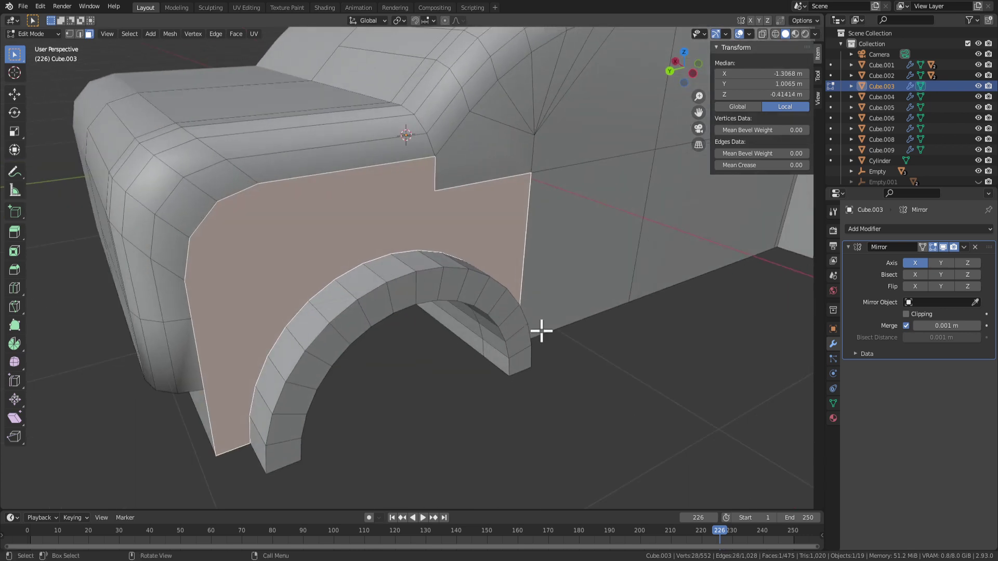
key(e)
click(536, 330)
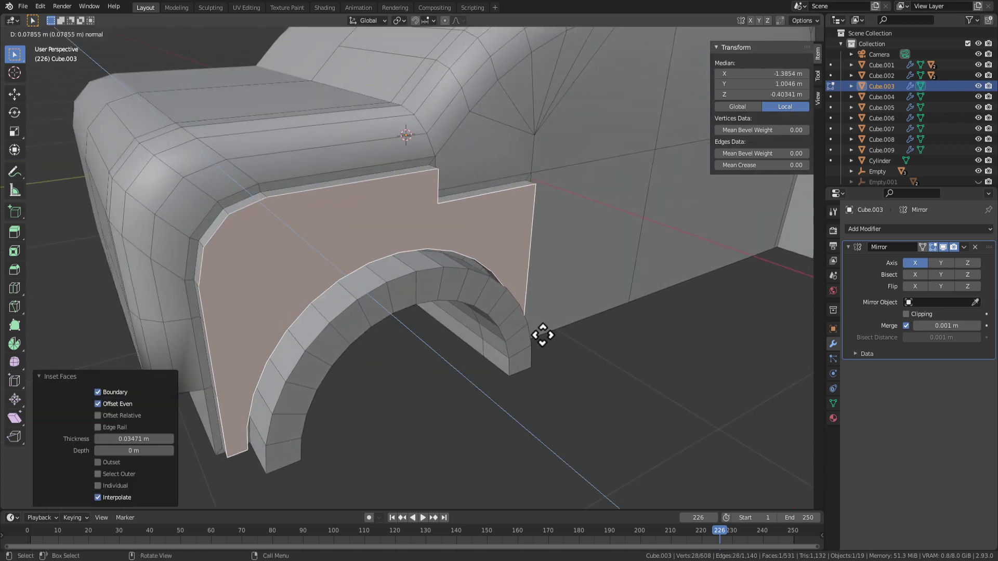
Try a bevel about 0.023 m wide on the raised panel's border, inspect it and undo the panel edits.
key(ctrl+b)
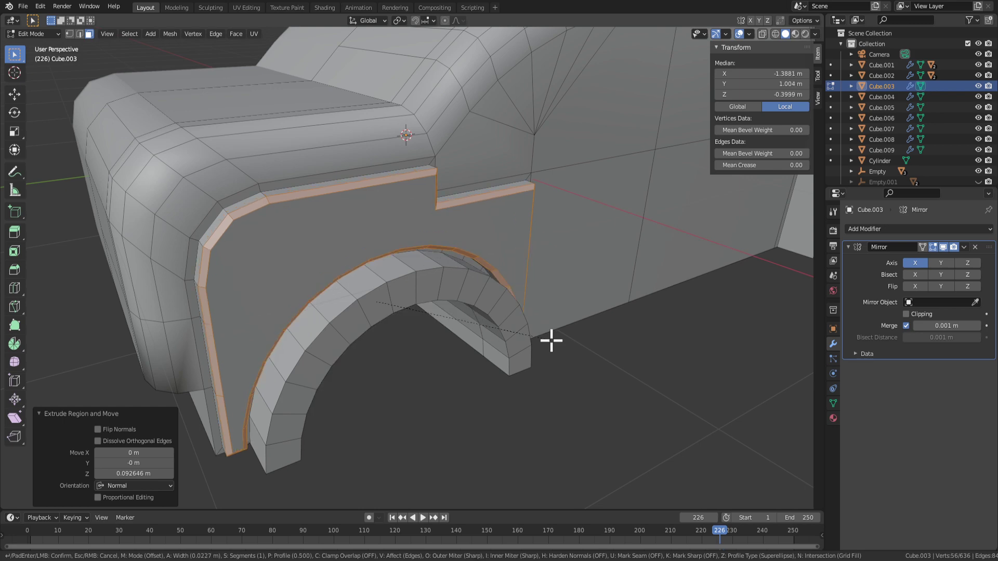
click(553, 341)
scroll(533, 335, down, 4)
key(Tab)
middle_drag(532, 334, 410, 275)
key(Tab)
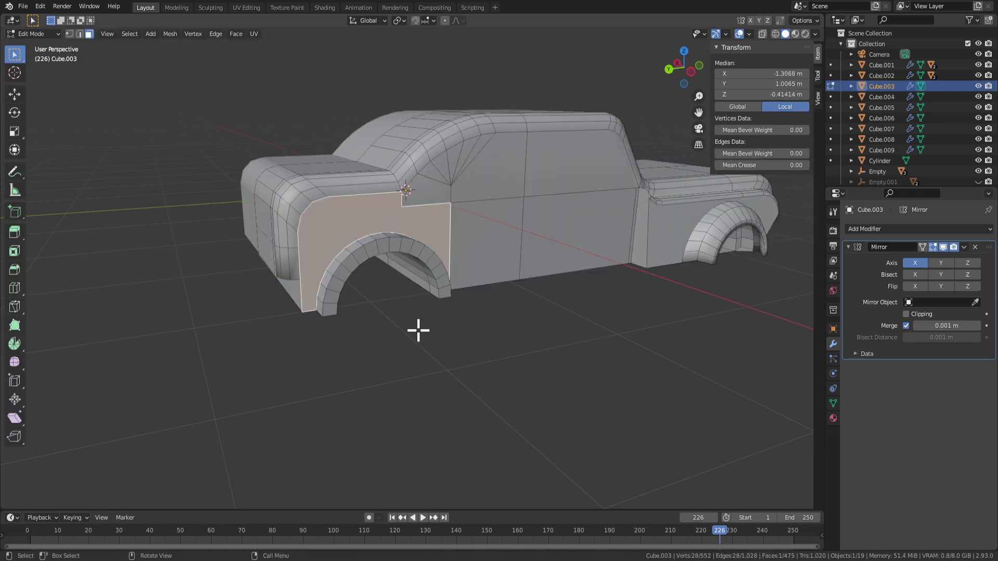
key(ctrl+z)
Select the protruding rear arch faces together with the adjoining side panel and extrude them outward as one region.
middle_drag(406, 327, 433, 320)
scroll(499, 307, up, 3)
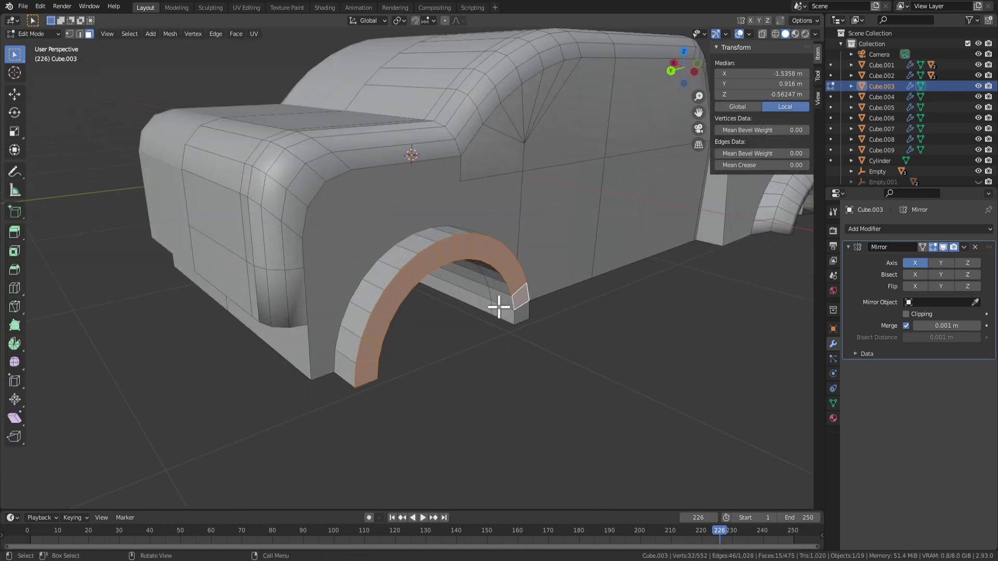
middle_drag(520, 304, 522, 293)
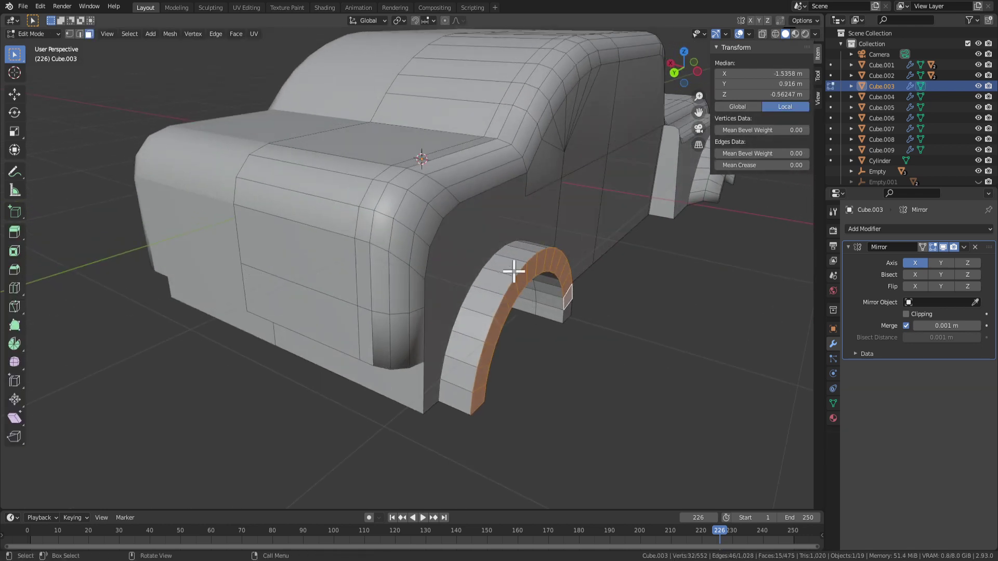
key(ctrl+KP_Add)
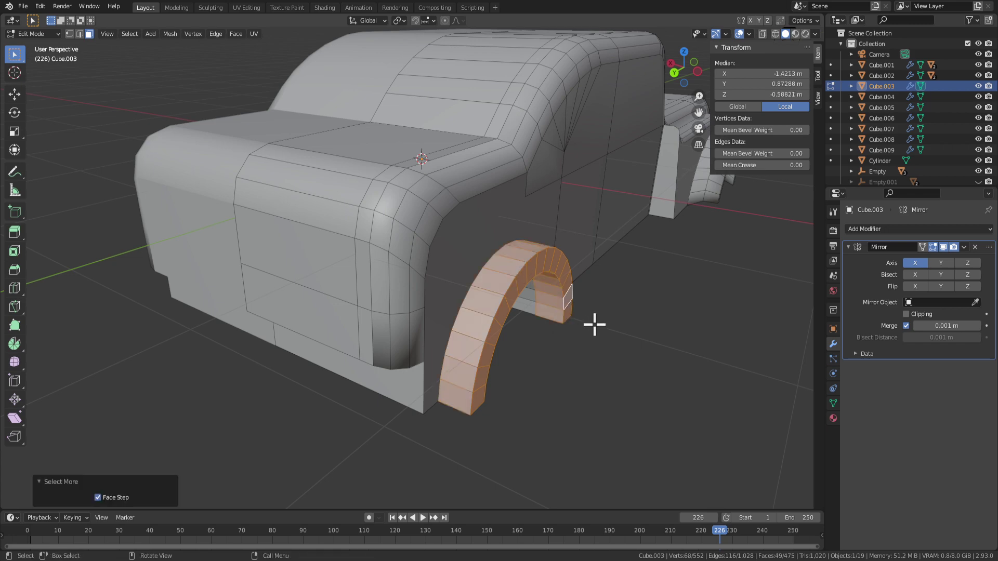
key(ctrl+KP_Add)
middle_drag(595, 325, 547, 219)
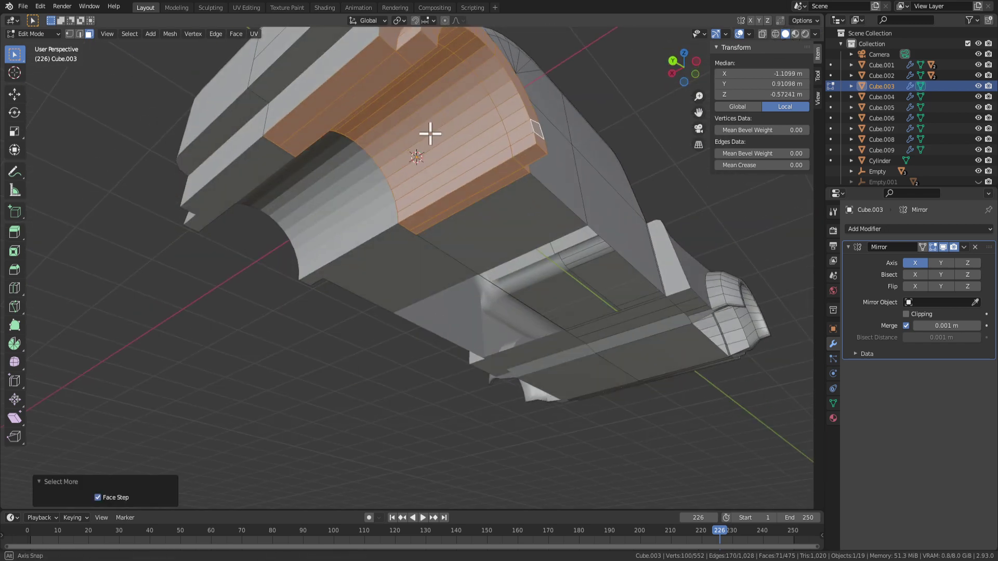
middle_drag(430, 134, 500, 294)
key(ctrl+z)
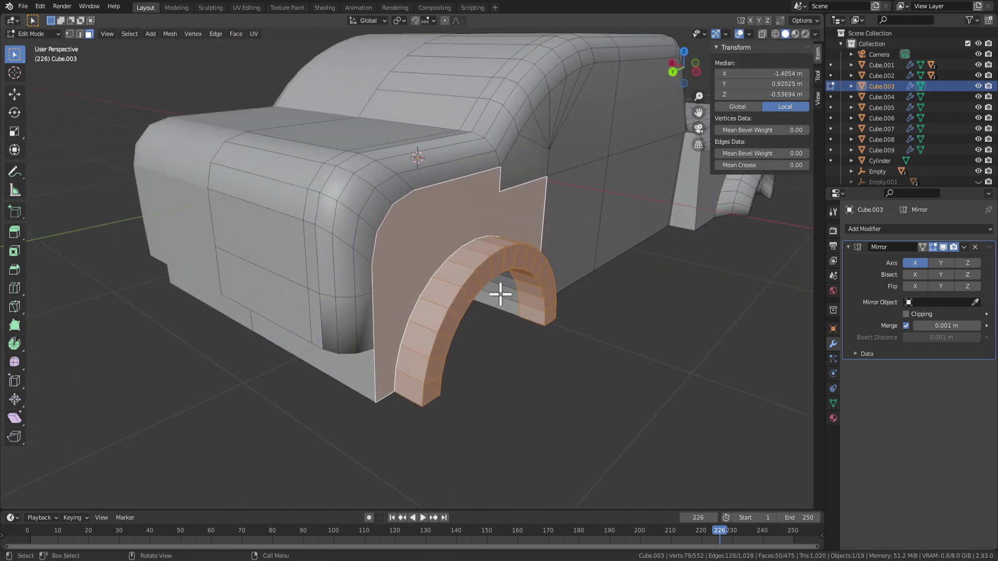
key(e)
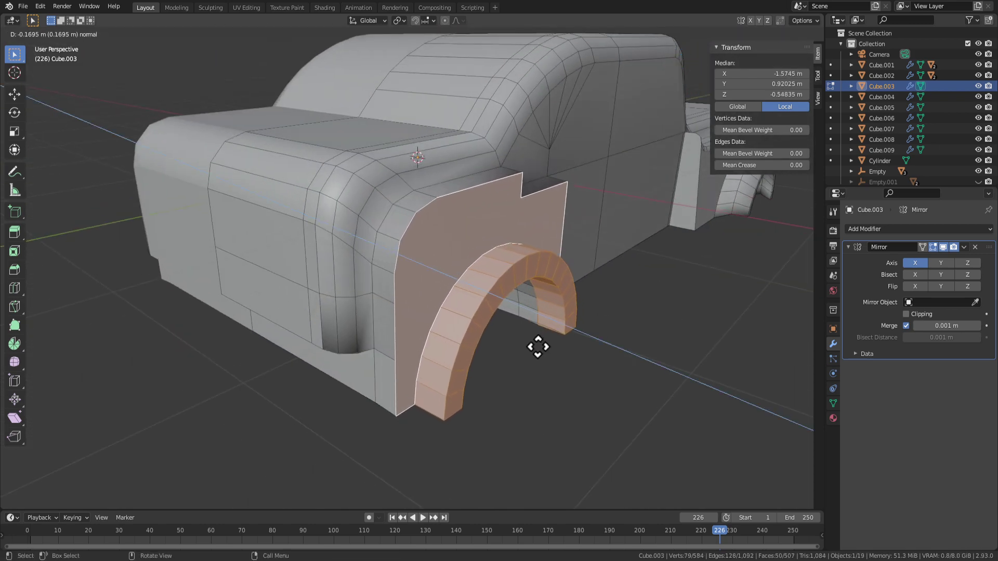
click(538, 347)
Align the rear side panel face with the front fender panel's upper edge by setting its median X to -1.4952 m.
middle_drag(519, 319, 511, 351)
click(483, 171)
mouse_move(513, 231)
middle_down()
mouse_move(493, 238)
mouse_move(480, 227)
mouse_move(498, 230)
middle_up()
key(2)
click(501, 227)
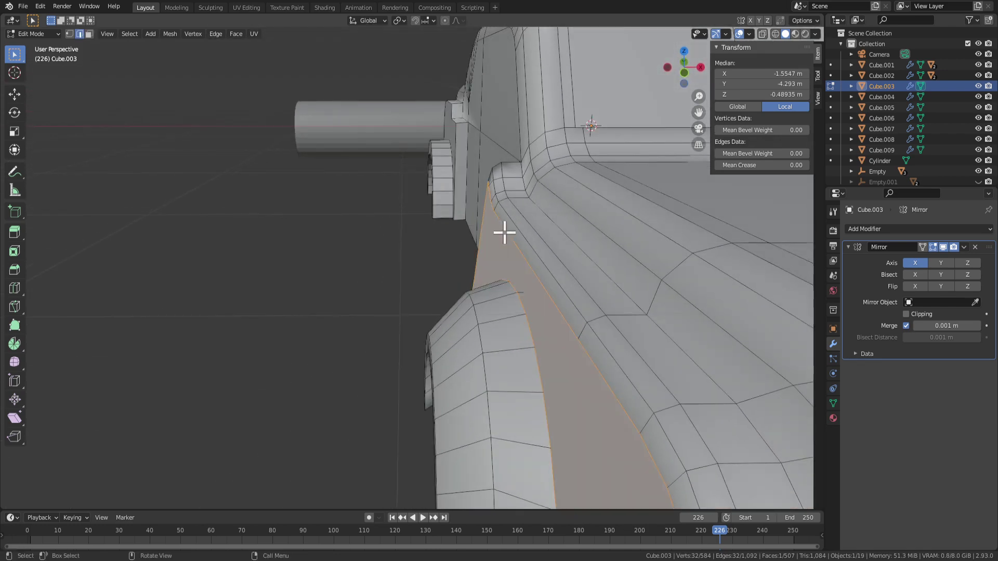
middle_drag(419, 260, 459, 232)
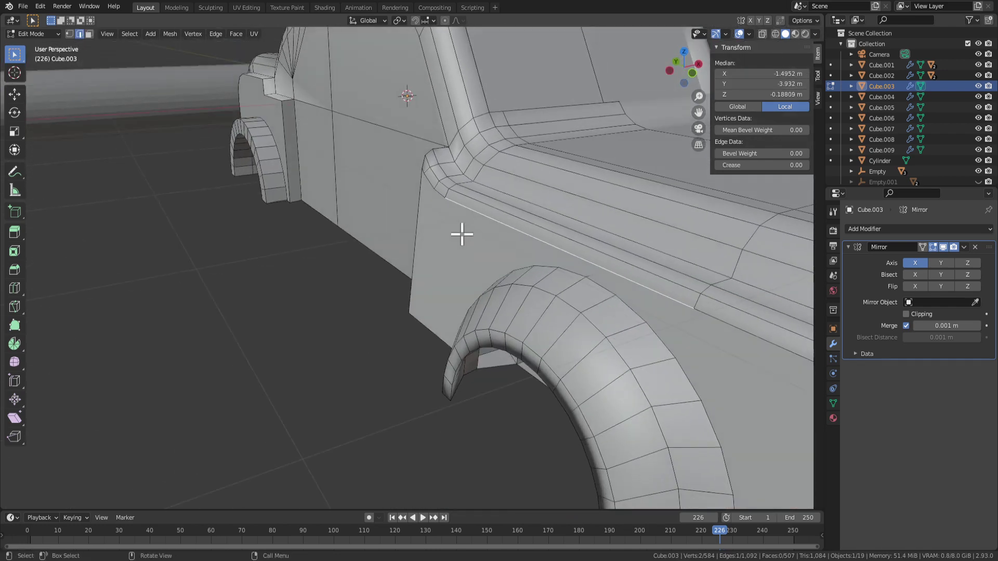
key(3)
click(263, 116)
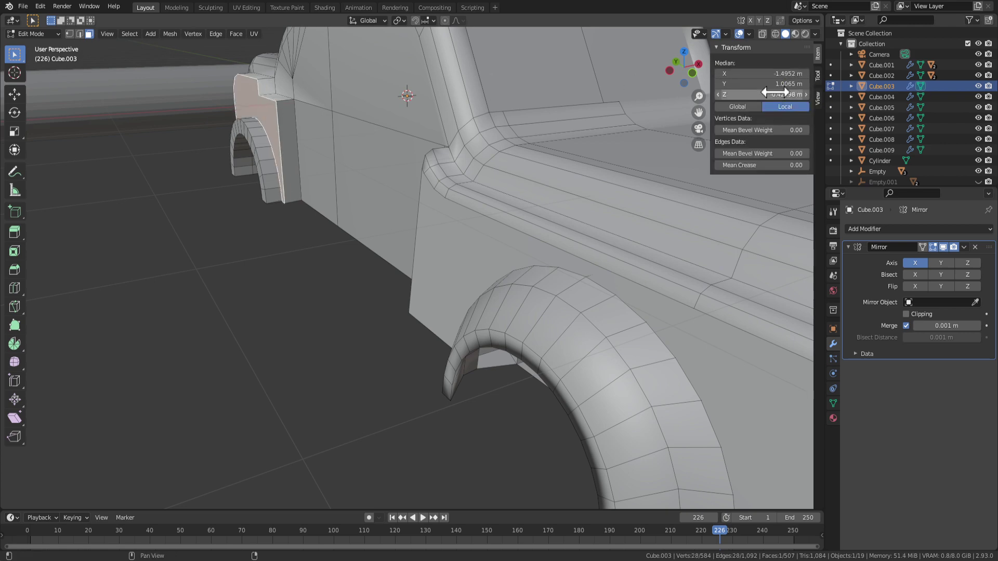
middle_drag(395, 177, 366, 167)
middle_drag(250, 221, 418, 317)
key(2)
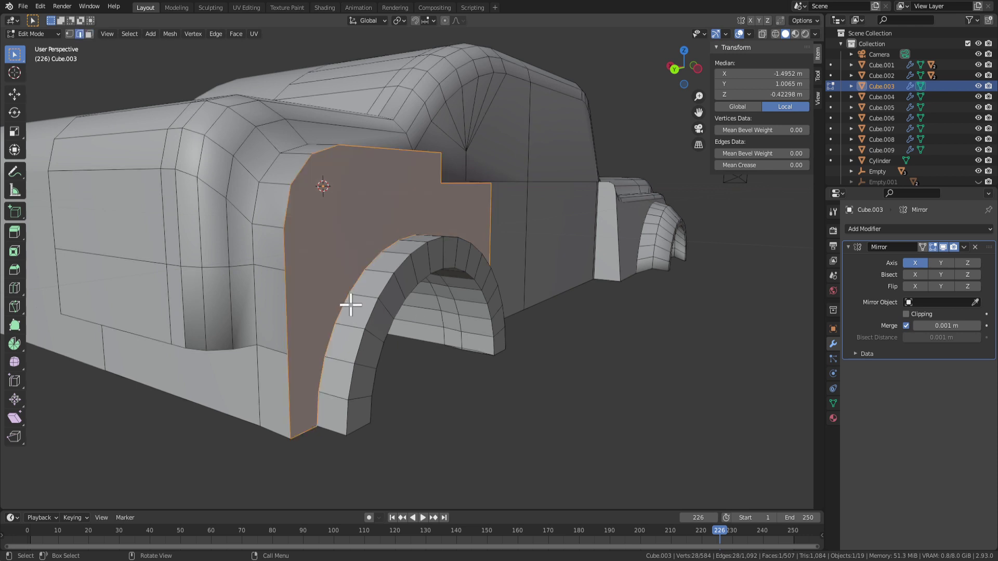
click(348, 297)
key(g)
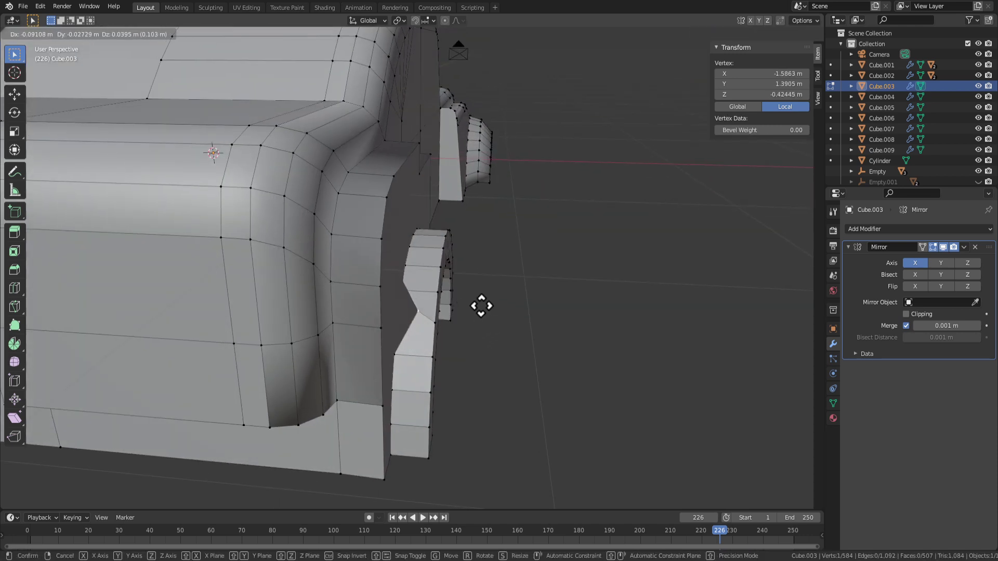
right_click(481, 306)
scroll(472, 296, up, 3)
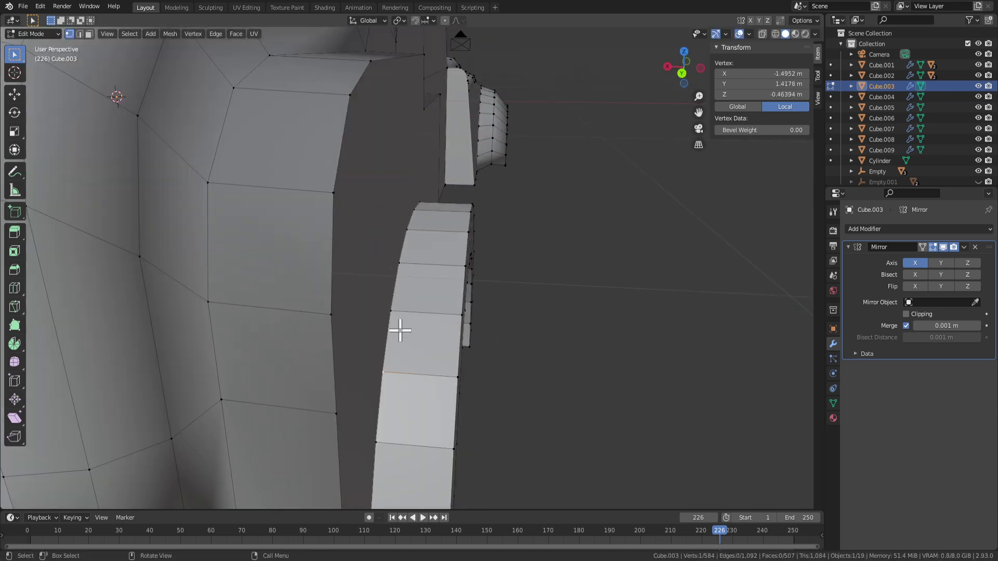
key(alt+a)
click(388, 305)
middle_drag(388, 305, 429, 310)
key(g)
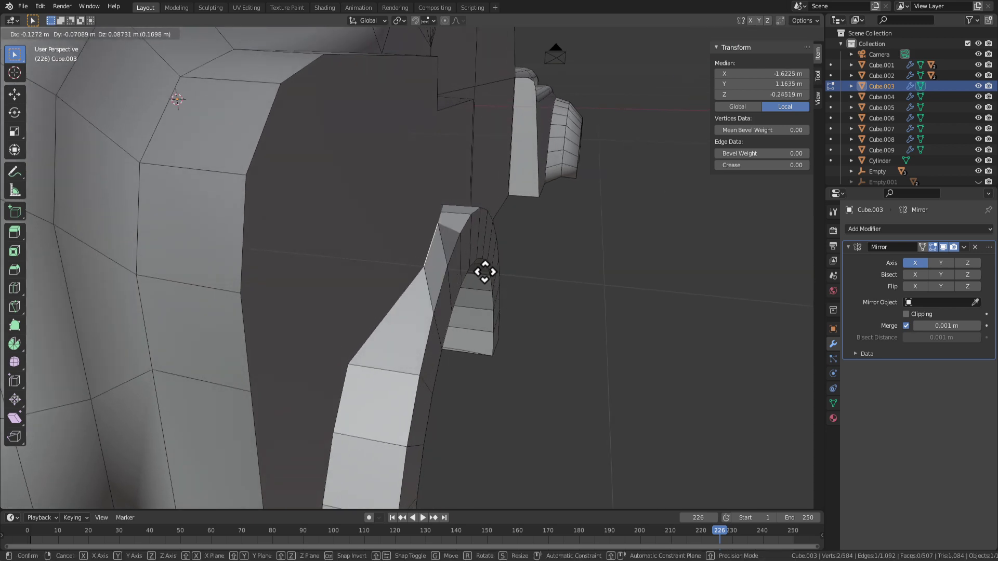
right_click(506, 246)
Check the rear fender in Object Mode and save the file.
middle_drag(461, 241, 430, 264)
key(Tab)
scroll(431, 264, down, 4)
middle_drag(465, 316, 479, 334)
key(ctrl+s)
Select the outer rim faces of the rear wheel arch and extrude them outward about 0.137 m.
key(Tab)
scroll(507, 277, up, 3)
middle_drag(507, 277, 531, 312)
key(1)
scroll(524, 339, down, 3)
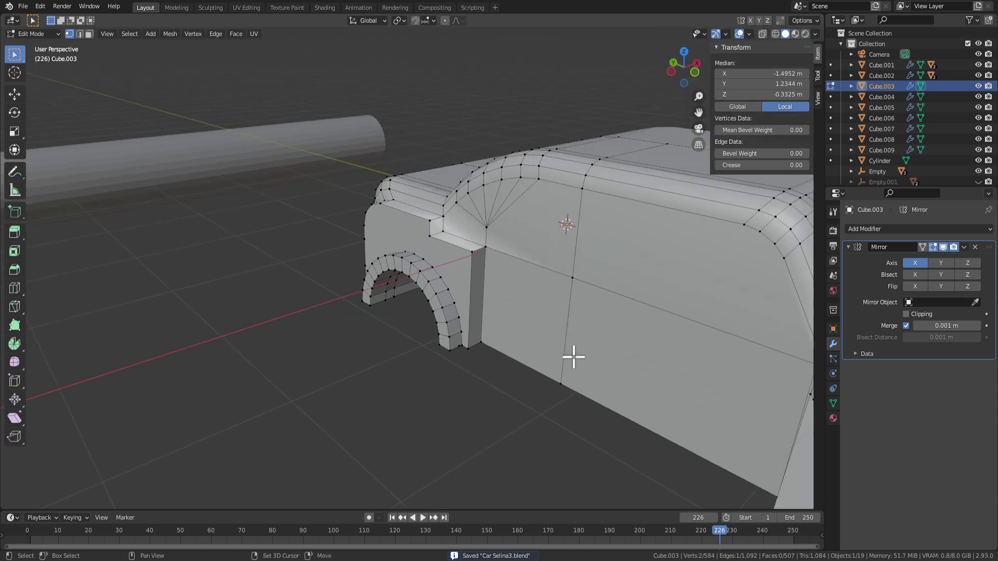
middle_drag(572, 357, 319, 279)
scroll(265, 262, up, 3)
key(3)
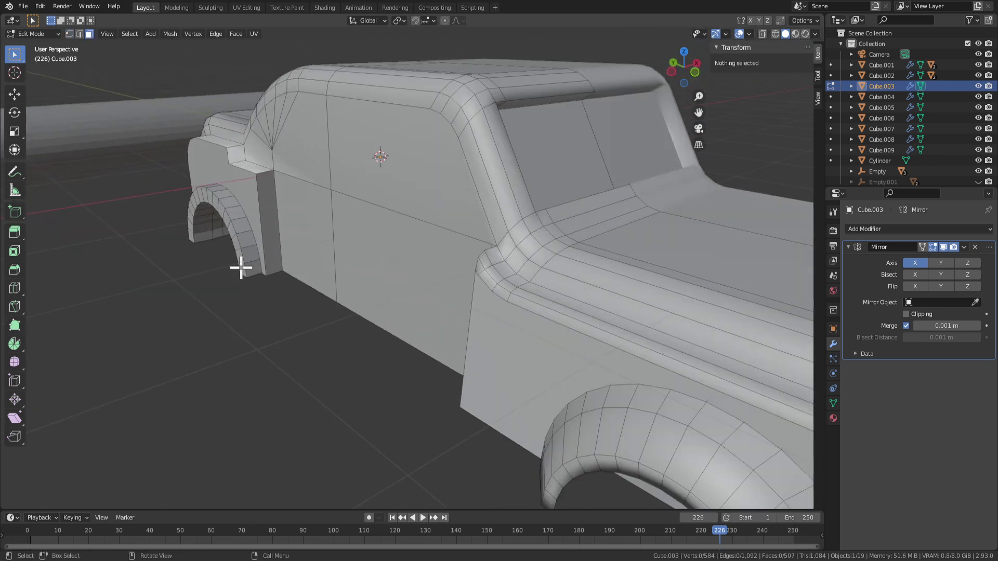
click(241, 266)
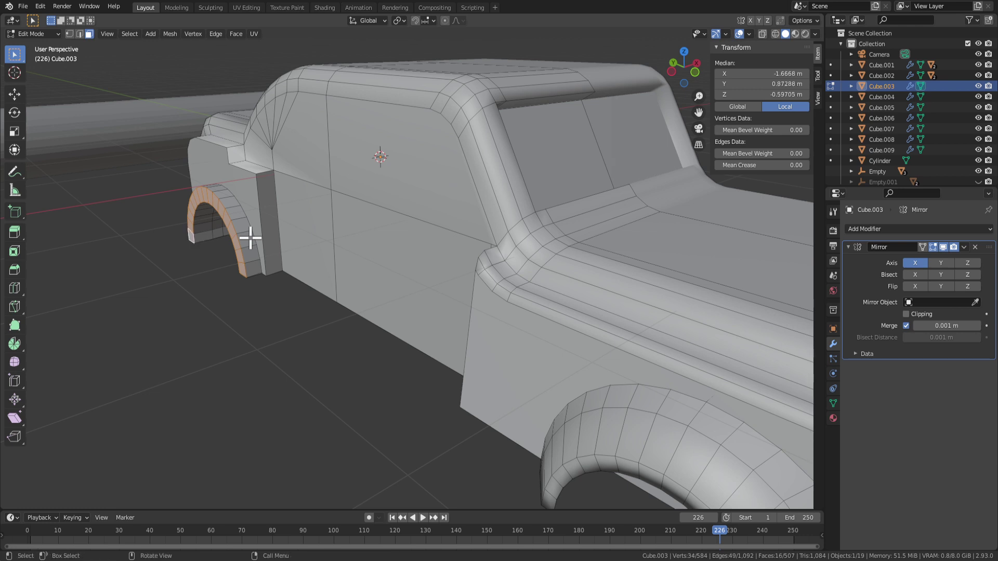
key(e)
click(301, 269)
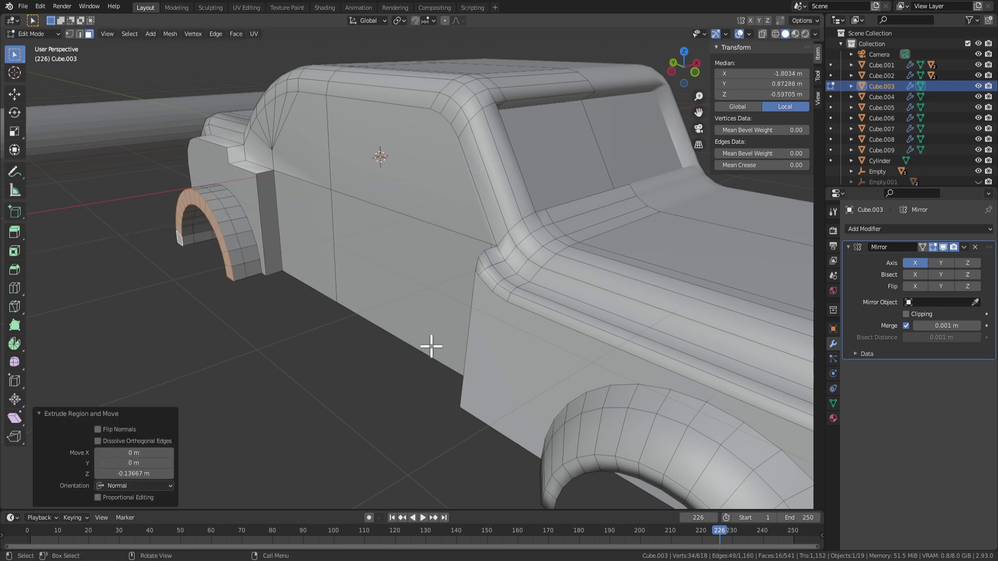
Scale the extruded rear arch rim faces uniformly to 0.764 and frame them in the view.
key(s)
click(370, 327)
key(KP_Decimal)
middle_drag(307, 319, 462, 327)
key(g)
key(y)
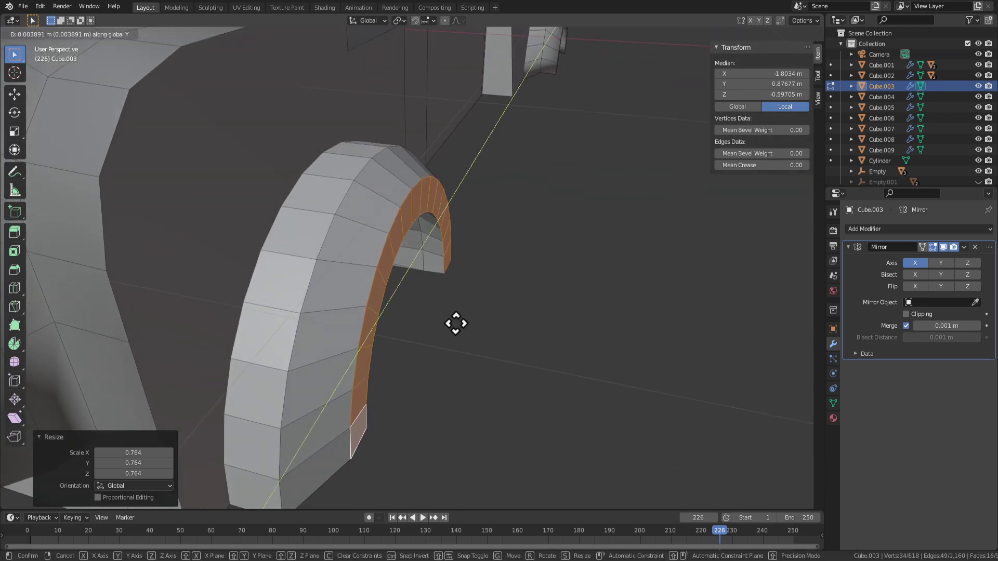
right_click(456, 323)
scroll(463, 370, down, 3)
scroll(553, 144, up, 1)
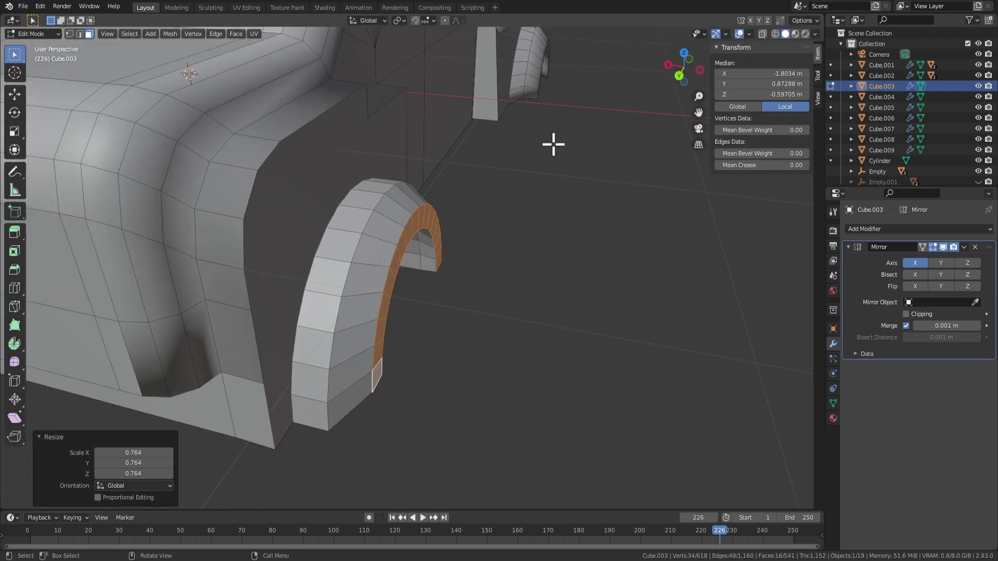
Move the rear wheel arch's outer rim faces farther outward along X to line up with the front arch's rim.
middle_drag(553, 144, 596, 154)
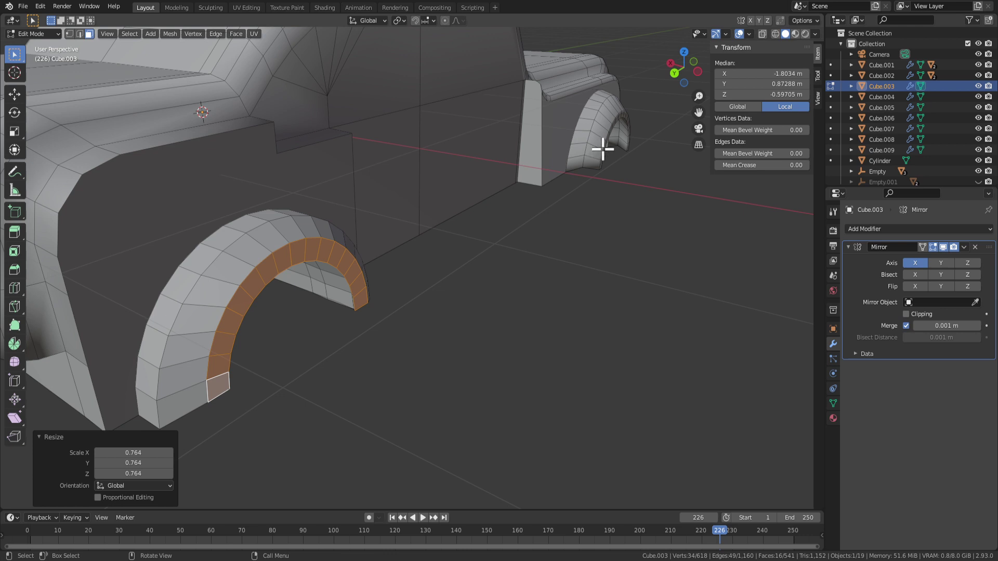
click(603, 150)
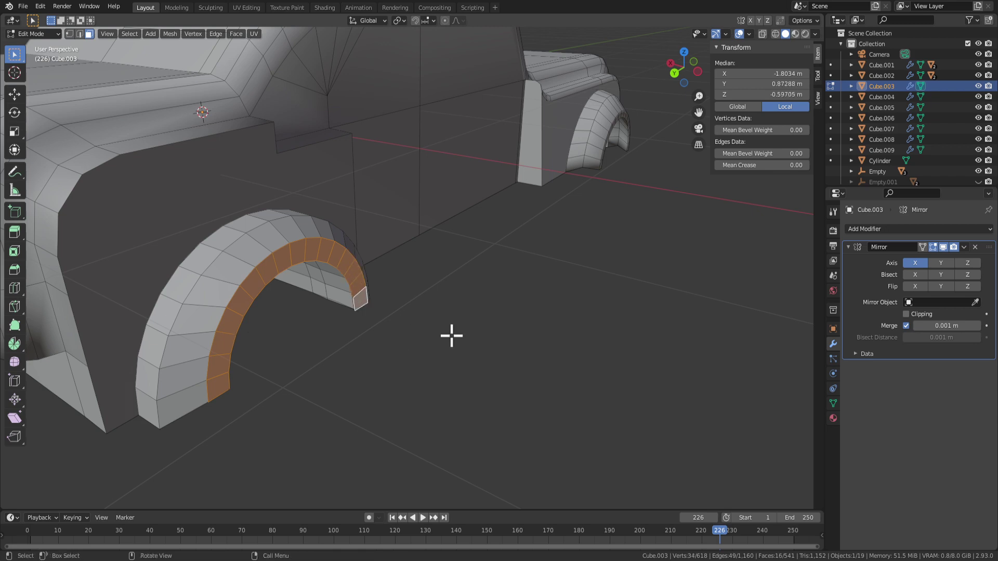
drag(769, 73, 780, 73)
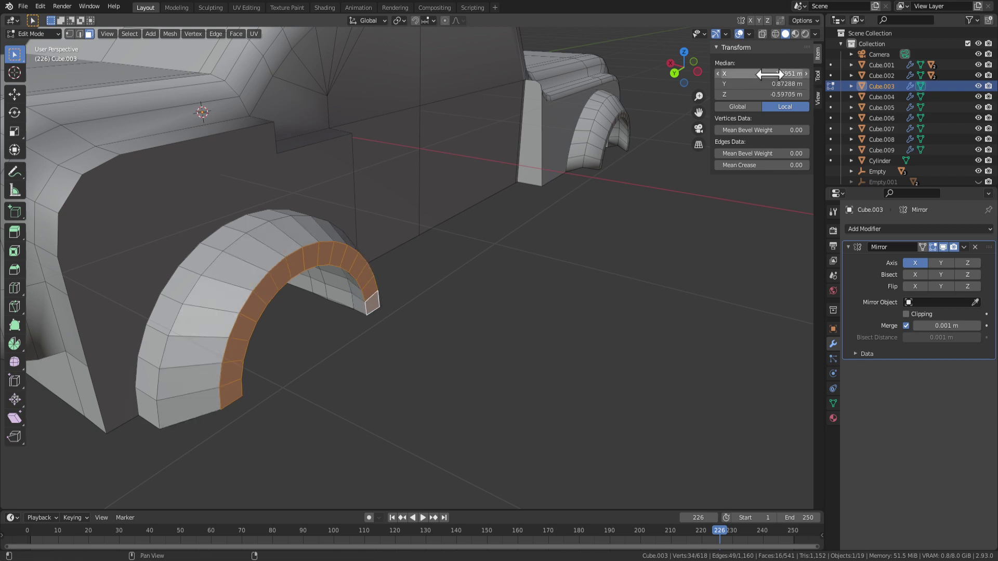
Grow the rim selection to cover the whole rear wheel arch and shade its faces smooth.
key(Tab)
middle_drag(591, 285, 475, 366)
scroll(547, 338, up, 4)
middle_drag(548, 338, 517, 395)
key(Tab)
key(ctrl+KP_Add)
key(ctrl+KP_Add)
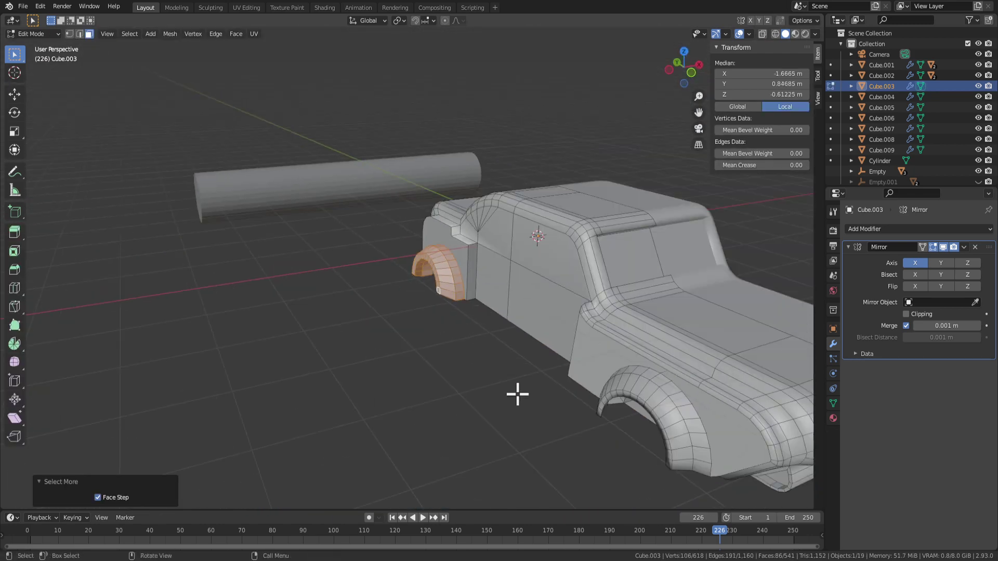
scroll(439, 315, up, 2)
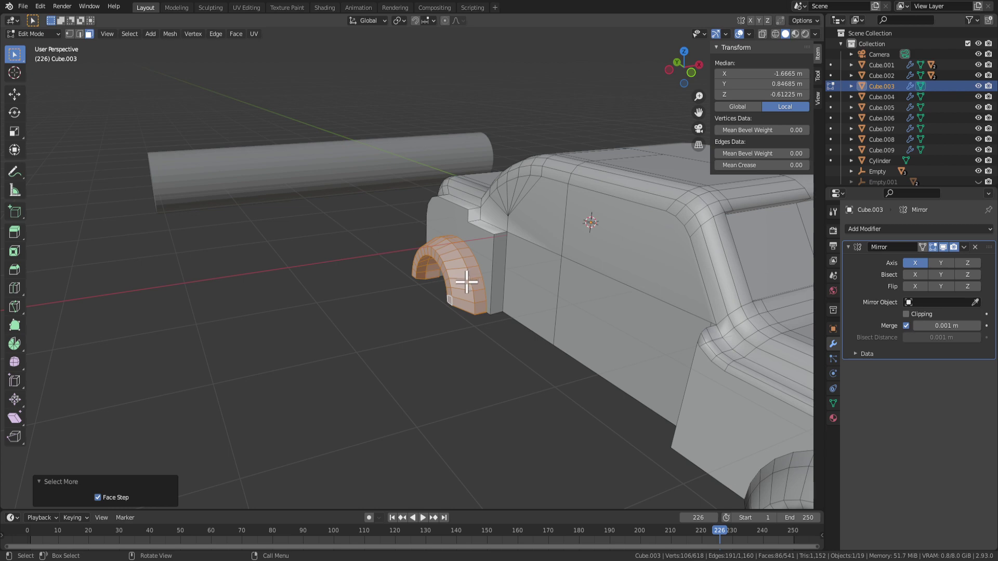
right_click(466, 282)
click(459, 278)
key(Tab)
Examine the smoothed rear wheel arch and the overall body shape from above and from the front side.
scroll(454, 382, down, 5)
middle_drag(454, 382, 377, 359)
click(602, 381)
key(Tab)
click(369, 344)
middle_drag(452, 347, 295, 222)
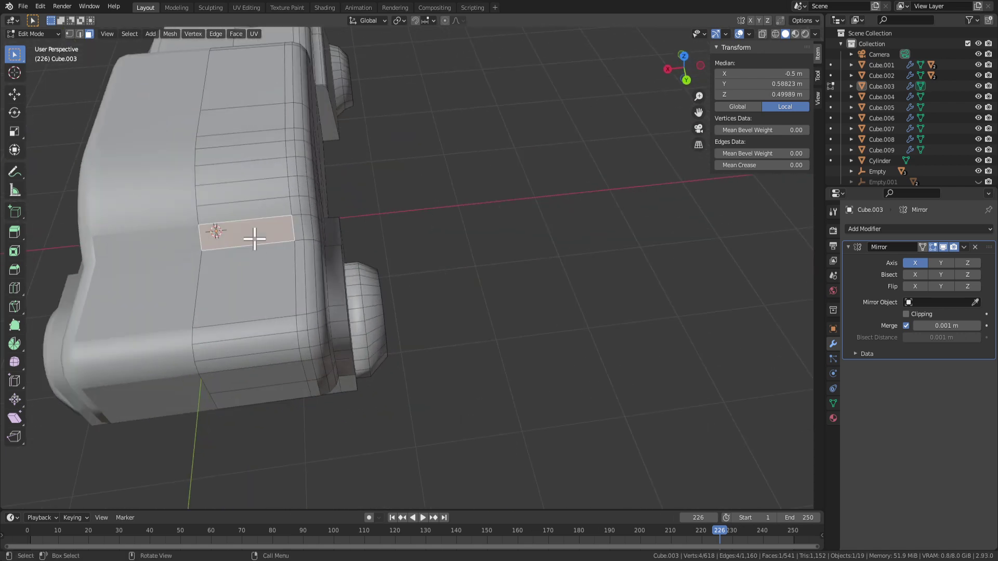
key(Tab)
scroll(556, 348, down, 5)
middle_drag(555, 347, 334, 279)
click(220, 213)
scroll(314, 325, down, 2)
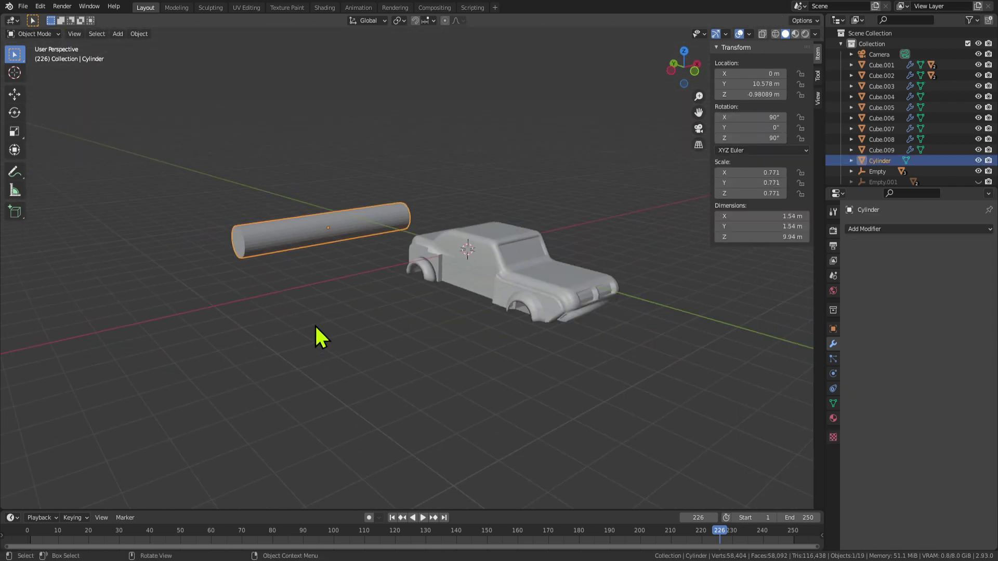
Unhide the hidden objects and play the animation to check the wheels under the body, stopping playback at frame 111.
scroll(314, 325, down, 4)
key(alt+h)
scroll(448, 350, up, 4)
click(357, 348)
middle_drag(357, 348, 492, 366)
key(space)
middle_drag(595, 389, 378, 416)
scroll(485, 383, down, 4)
key(Tab)
middle_drag(416, 382, 499, 366)
key(Tab)
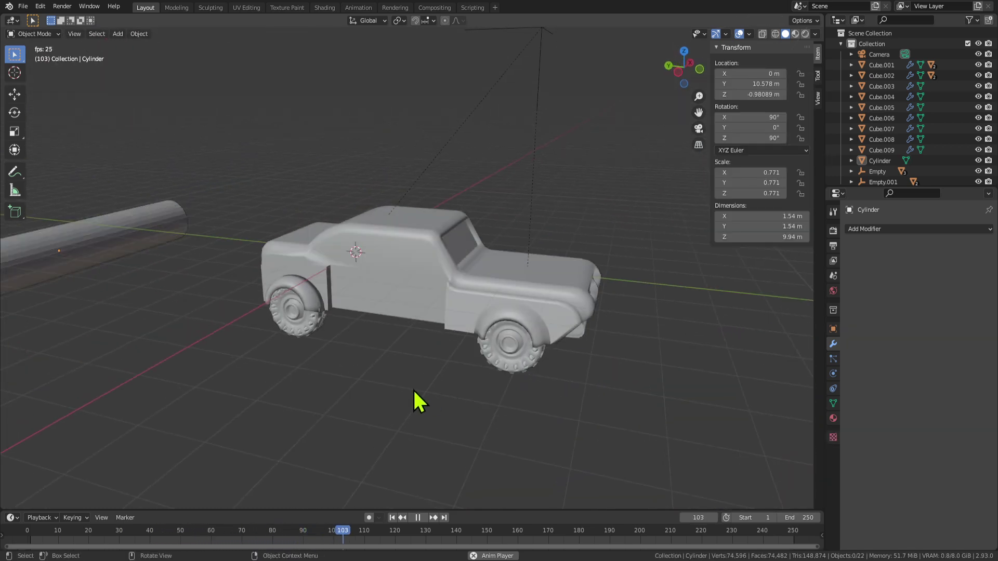
middle_drag(418, 402, 472, 383)
key(space)
In Edit Mode on the car body, select the chain of outer edges around the rear side panel.
scroll(362, 309, up, 3)
key(Tab)
key(Tab)
click(194, 343)
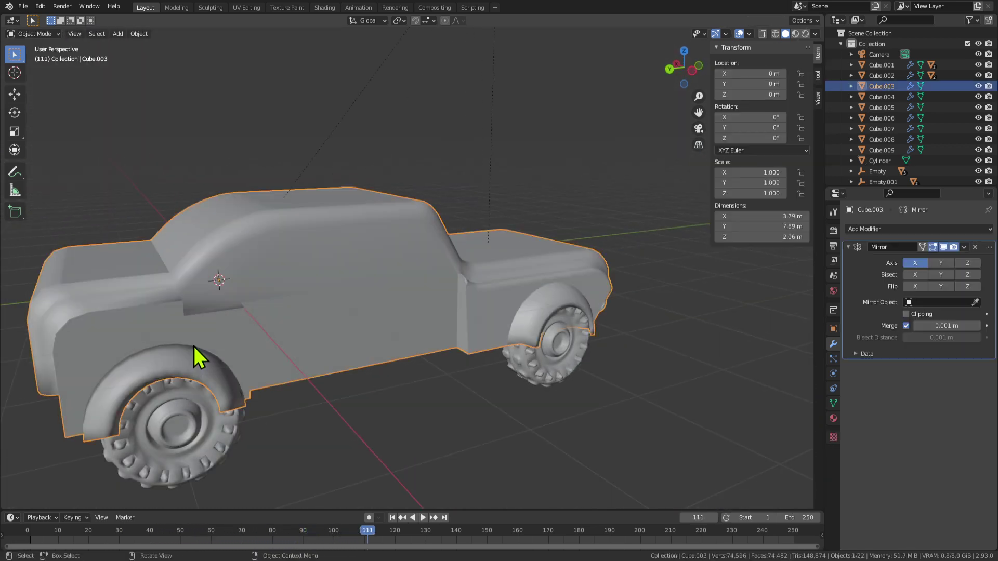
middle_drag(195, 345, 259, 332)
key(Tab)
click(171, 370)
middle_drag(289, 425, 360, 334)
key(ctrl+b)
right_click(371, 381)
scroll(374, 390, up, 2)
key(2)
click(342, 415)
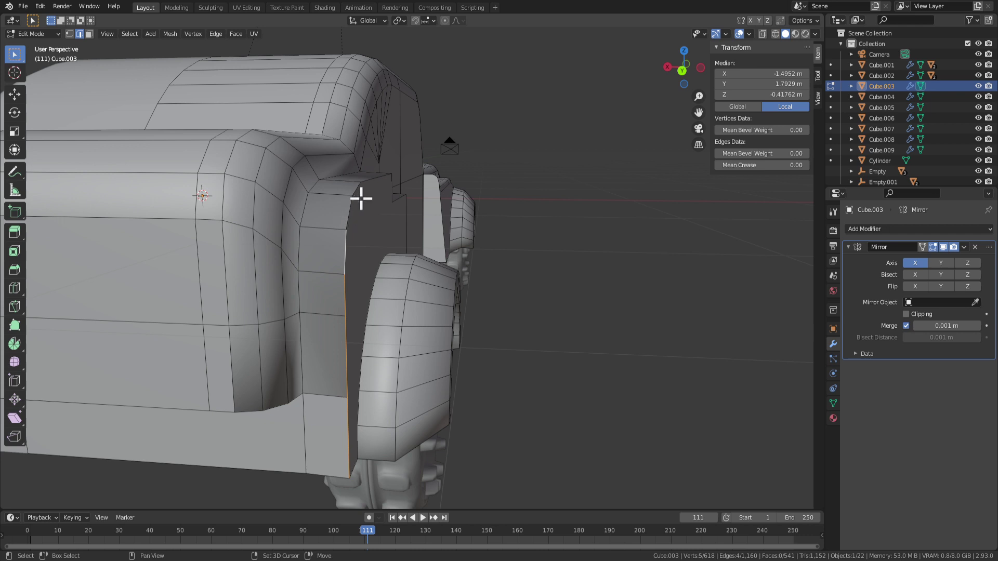
middle_drag(480, 243, 264, 213)
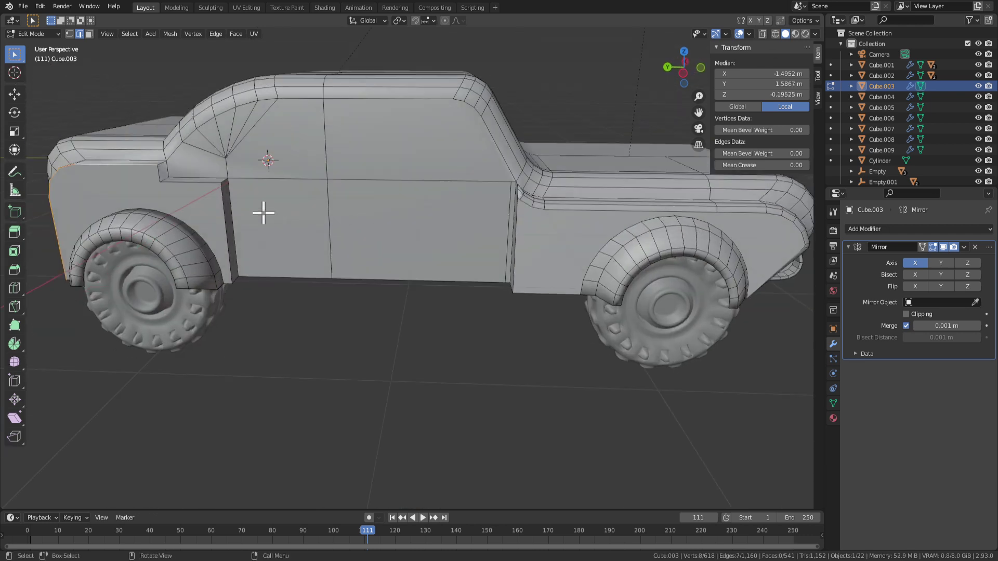
Try beveling the rear side panel's edge chain with a 0.0465 m width and 3 segments, and undo it.
key(ctrl+b)
click(293, 315)
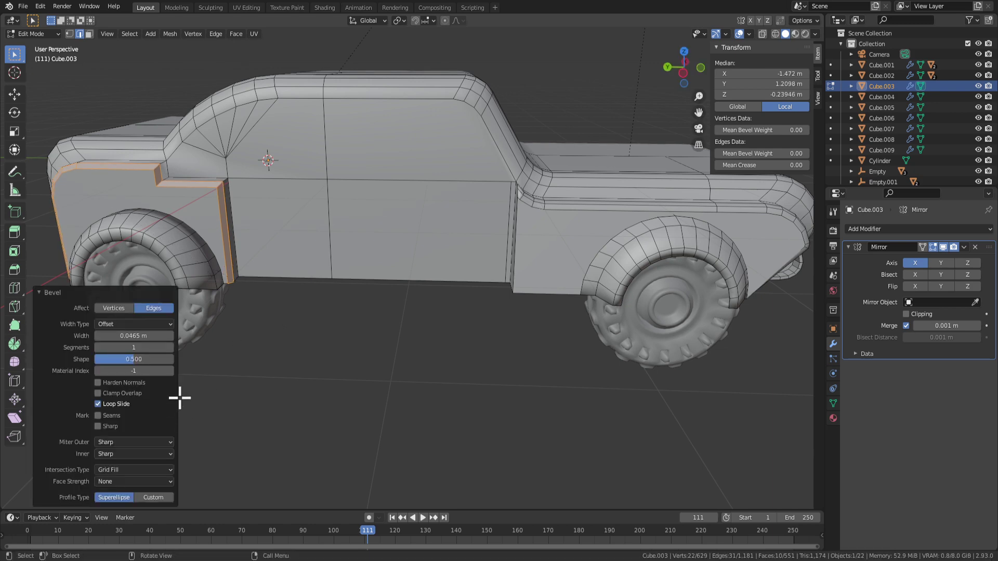
click(172, 347)
middle_drag(260, 341, 513, 335)
scroll(475, 357, up, 3)
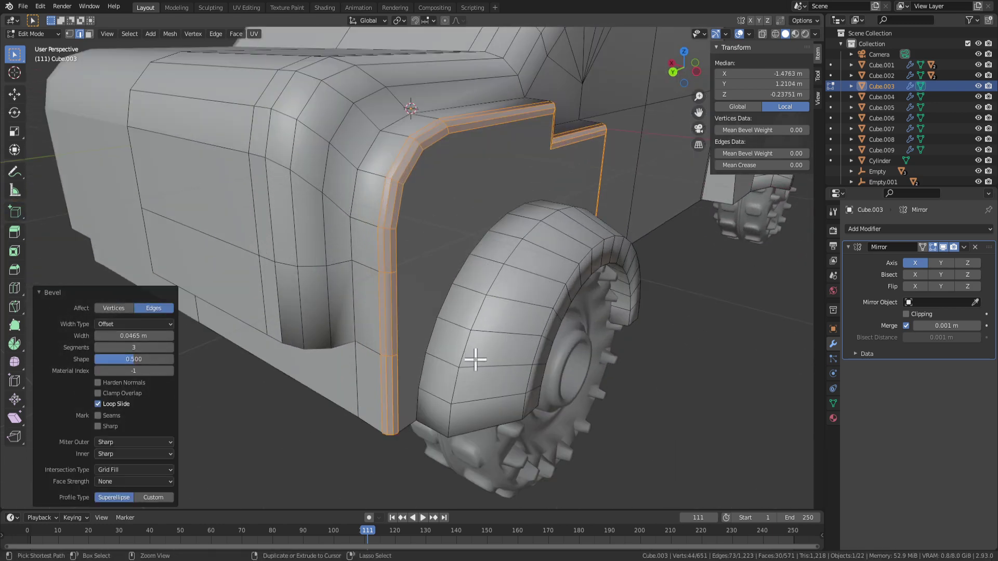
key(ctrl+z)
Return the car body to Object Mode and select it as a whole.
key(Tab)
scroll(540, 395, down, 8)
middle_drag(557, 424, 415, 373)
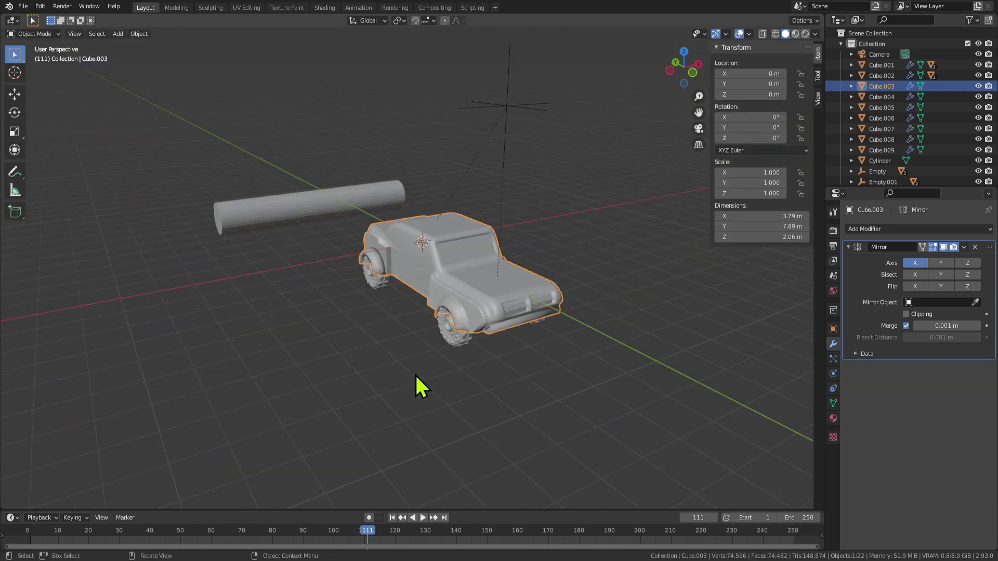
click(509, 315)
scroll(507, 318, down, 2)
middle_drag(499, 327, 438, 350)
click(434, 315)
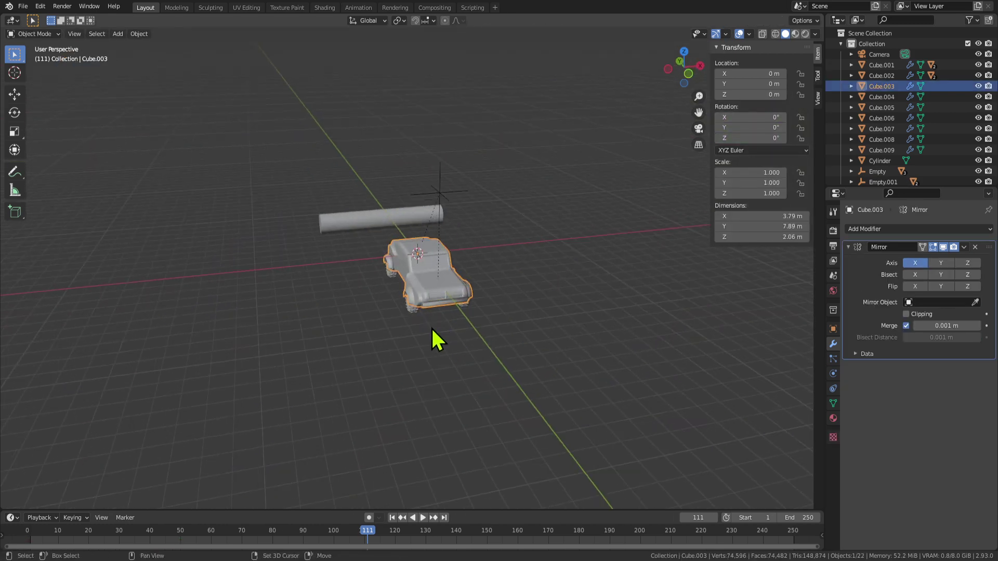
key(shift+d)
key(Escape)
key(x)
click(295, 324)
Copy and paste the car body, and move the pasted copy about 18.24 m along negative X.
click(426, 299)
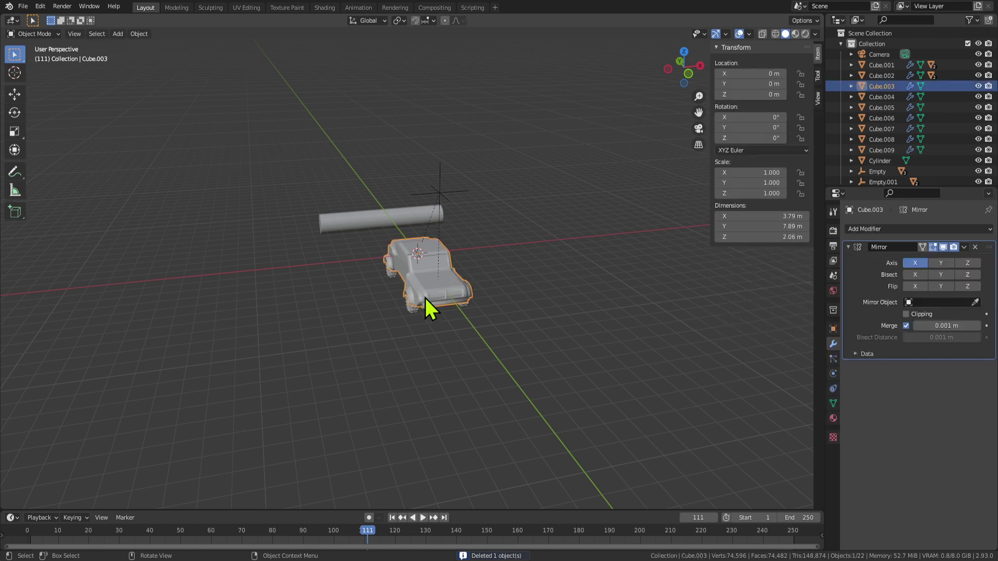
key(ctrl+c)
key(ctrl+v)
key(g)
key(x)
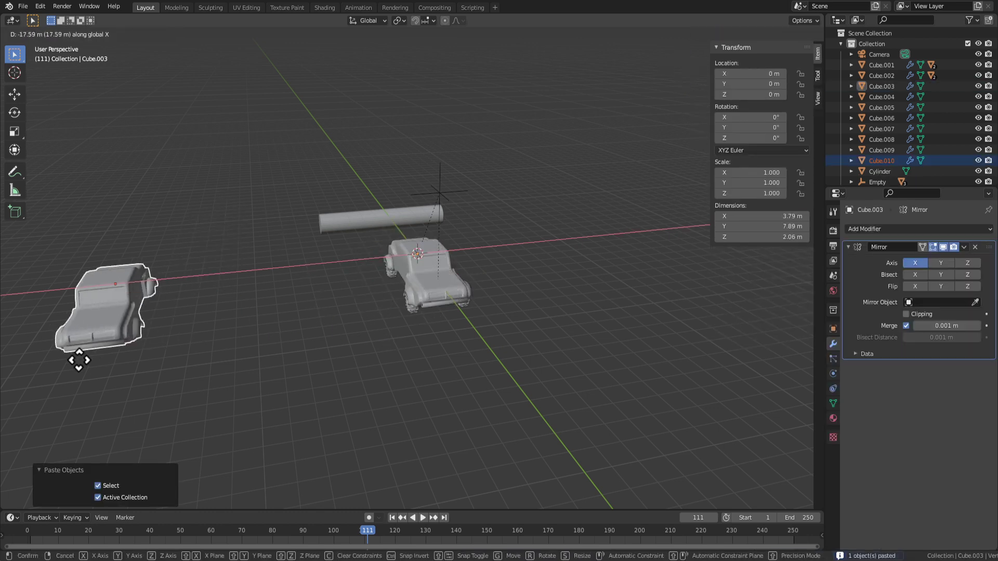
click(78, 356)
Move the pasted body copy a further 12.7 m or so along negative X, away from the truck.
scroll(251, 404, down, 3)
key(g)
key(Escape)
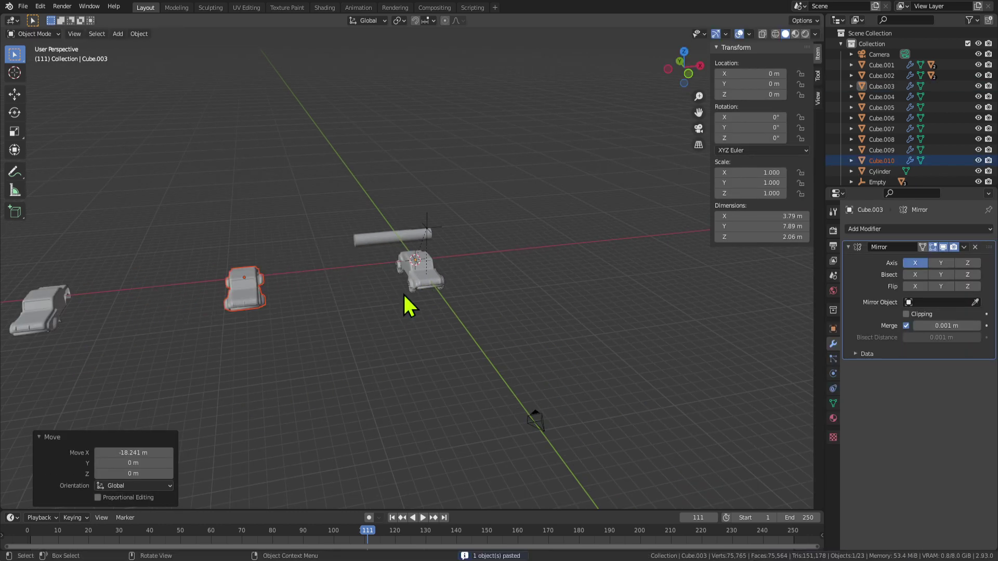
click(419, 283)
key(g)
key(Escape)
key(g)
key(x)
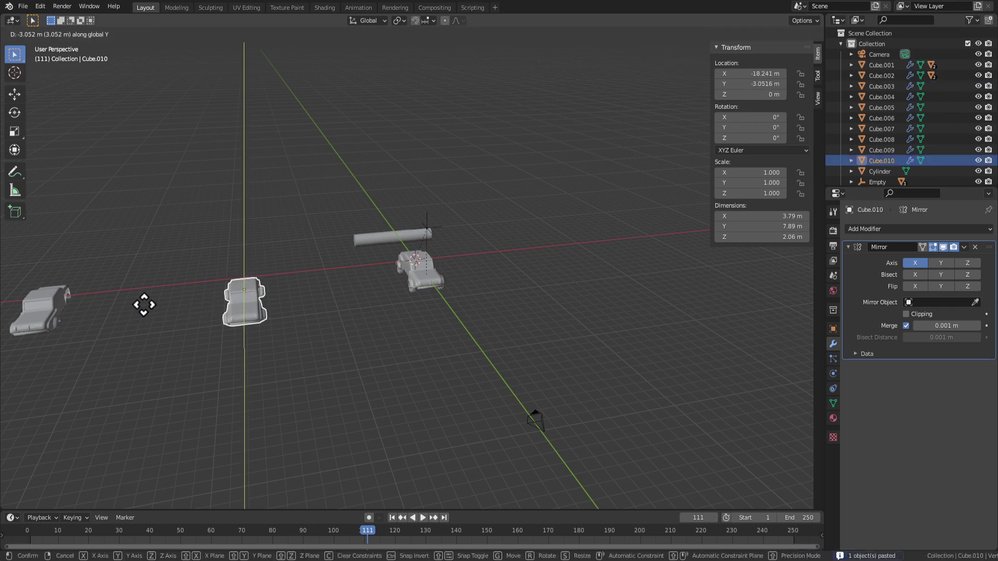
Select the original car body at the truck's rear corner and open it in Edit Mode.
scroll(353, 329, up, 7)
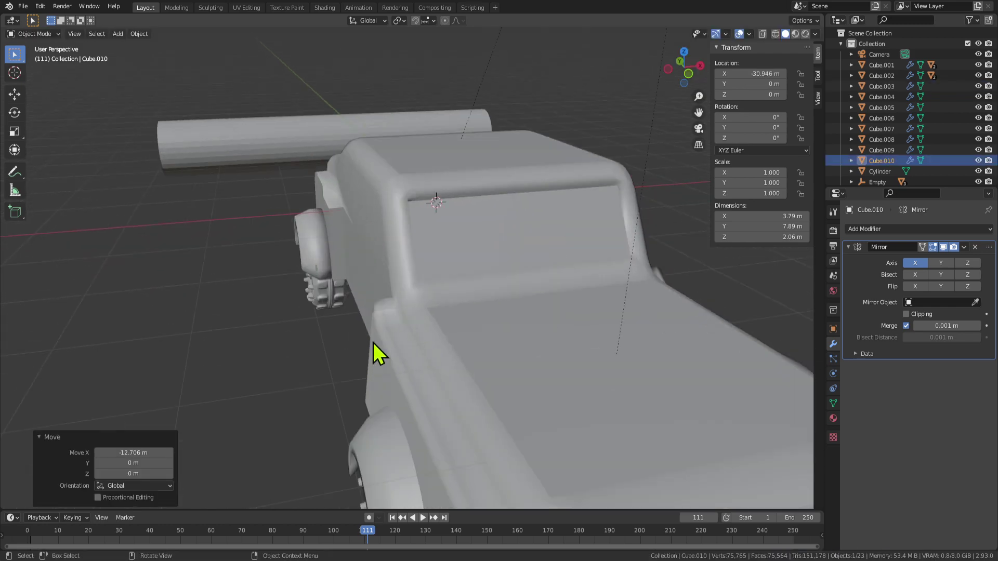
middle_drag(373, 342, 407, 325)
middle_drag(307, 294, 428, 319)
scroll(428, 312, up, 4)
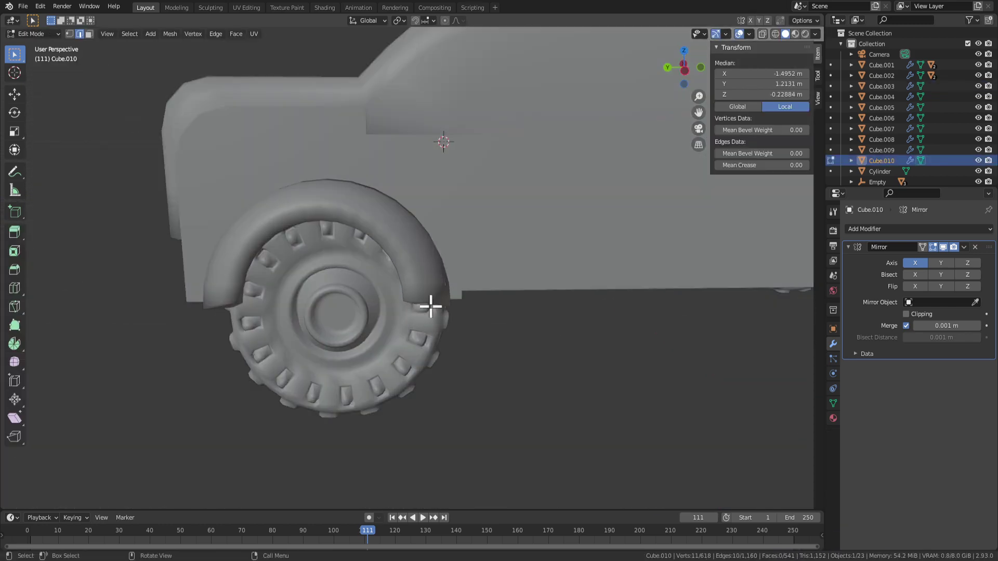
click(342, 329)
scroll(397, 339, down, 3)
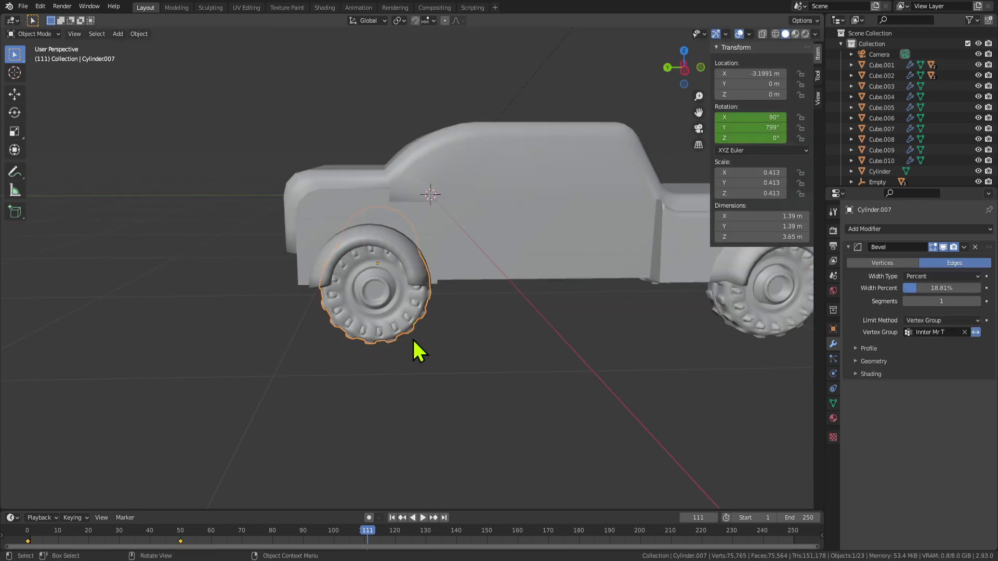
key(Tab)
middle_drag(461, 374, 548, 404)
key(Tab)
scroll(495, 381, up, 3)
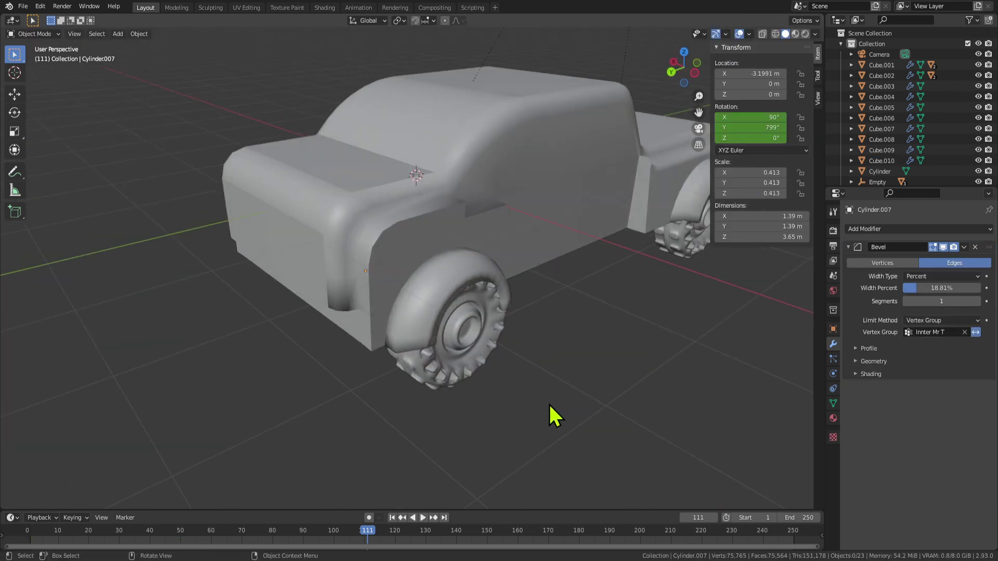
key(Tab)
key(Tab)
click(370, 326)
key(Tab)
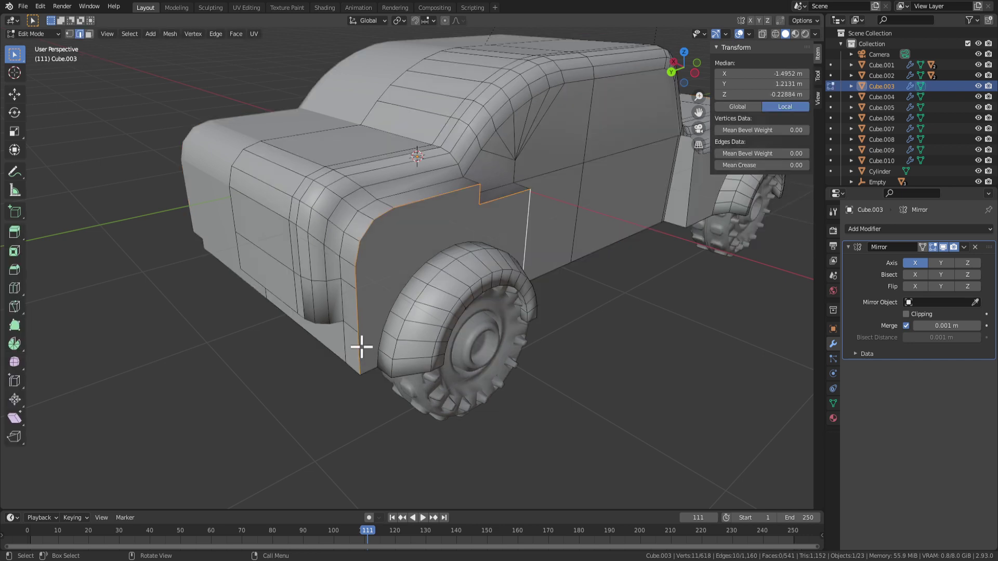
Bevel the rear side panel's selected edge chain about 0.09 m with 3 segments and shade the side panel smooth.
scroll(359, 343, up, 3)
mouse_move(436, 389)
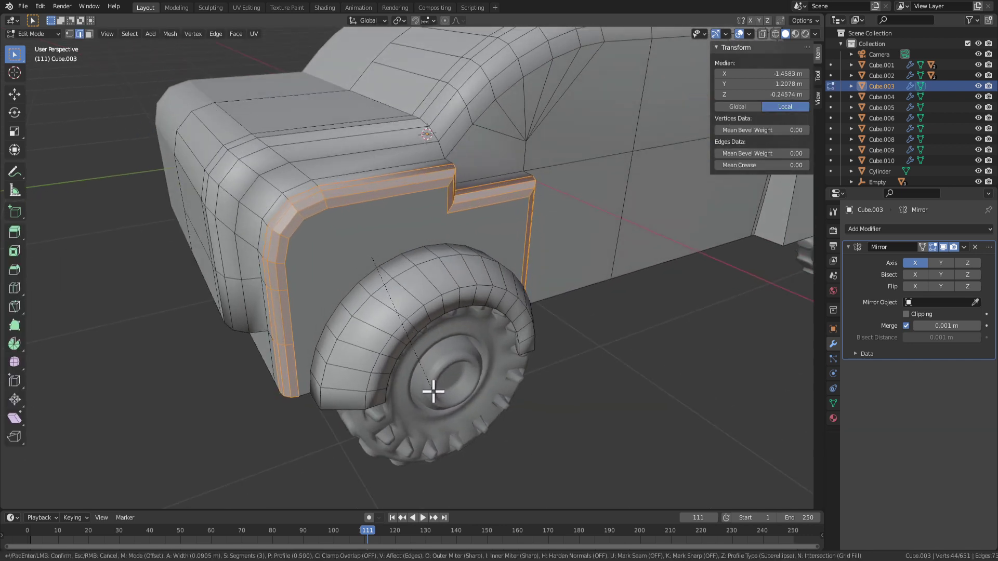
click(433, 392)
key(3)
right_click(320, 270)
click(320, 270)
key(Tab)
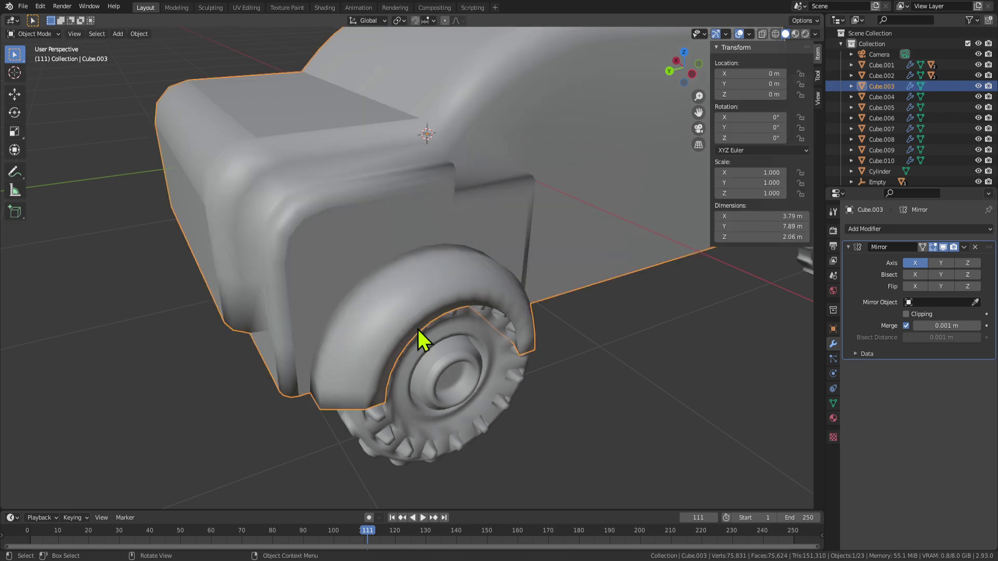
Examine the beveled rear fender and the body's tail from the side and from behind.
middle_drag(418, 329, 542, 376)
scroll(541, 376, down, 3)
key(Tab)
scroll(491, 342, up, 4)
key(Tab)
middle_drag(624, 358, 404, 280)
key(Tab)
click(380, 356)
key(2)
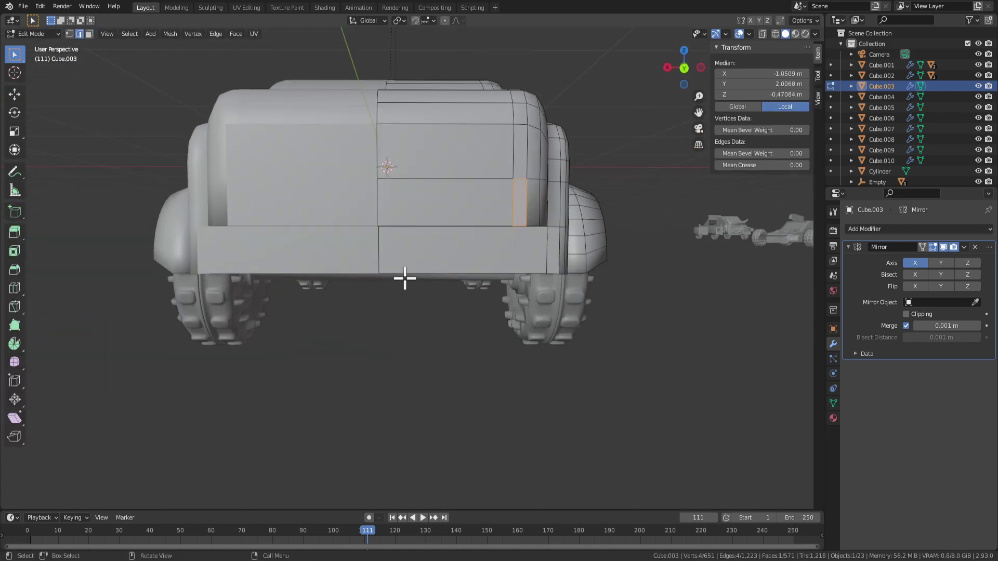
Clear the selection and select the lower edges of the tail's upper section, just above the rear bumper strip.
key(alt+a)
scroll(438, 218, up, 3)
middle_drag(504, 248, 482, 246)
scroll(482, 245, up, 2)
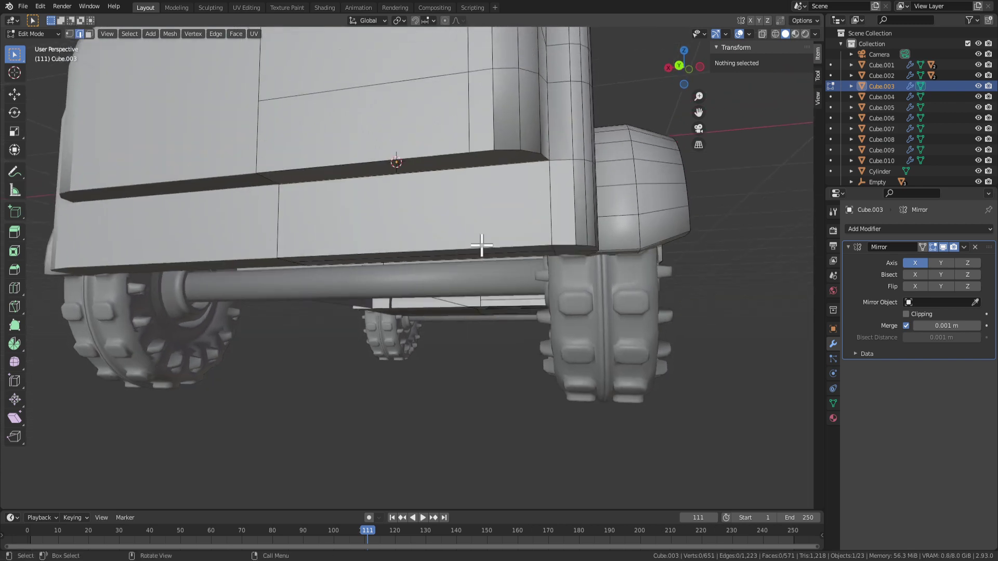
click(407, 163)
middle_drag(408, 163, 405, 210)
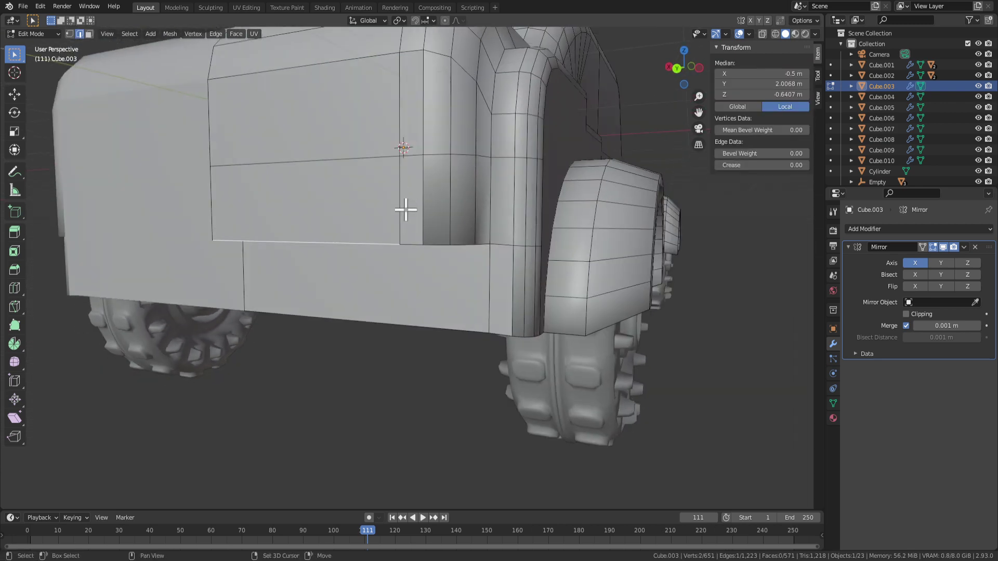
middle_drag(460, 243, 470, 229)
Exclude the outermost corner edges from the tail selection and bevel the remaining lower edges by 0.0435 m with 3 segments.
key(ctrl+b)
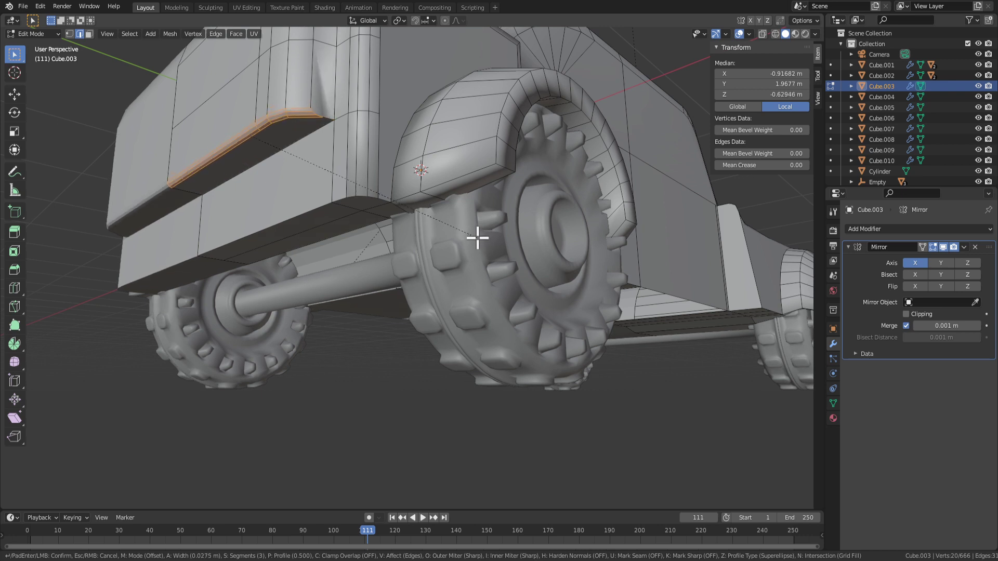
key(Escape)
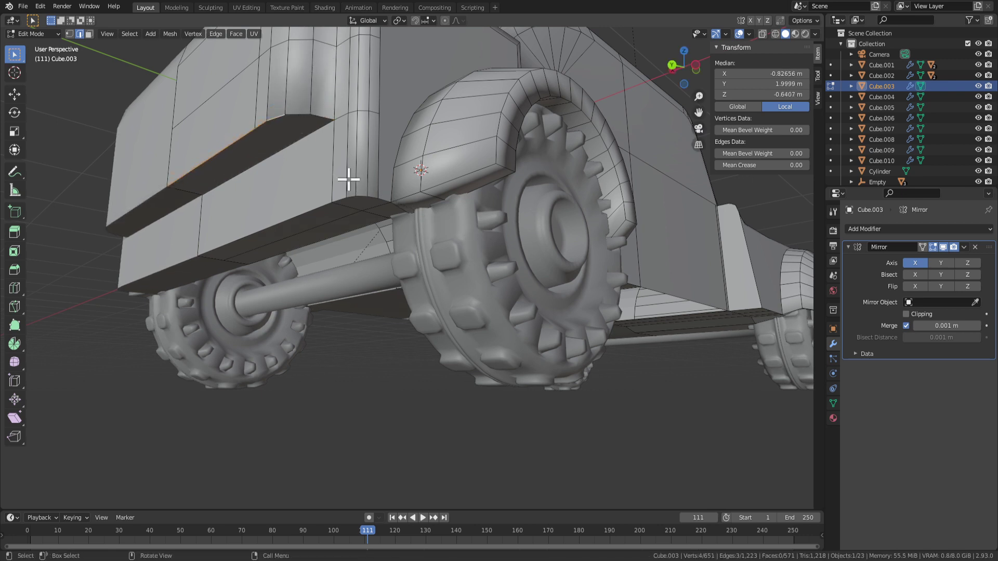
key(ctrl+b)
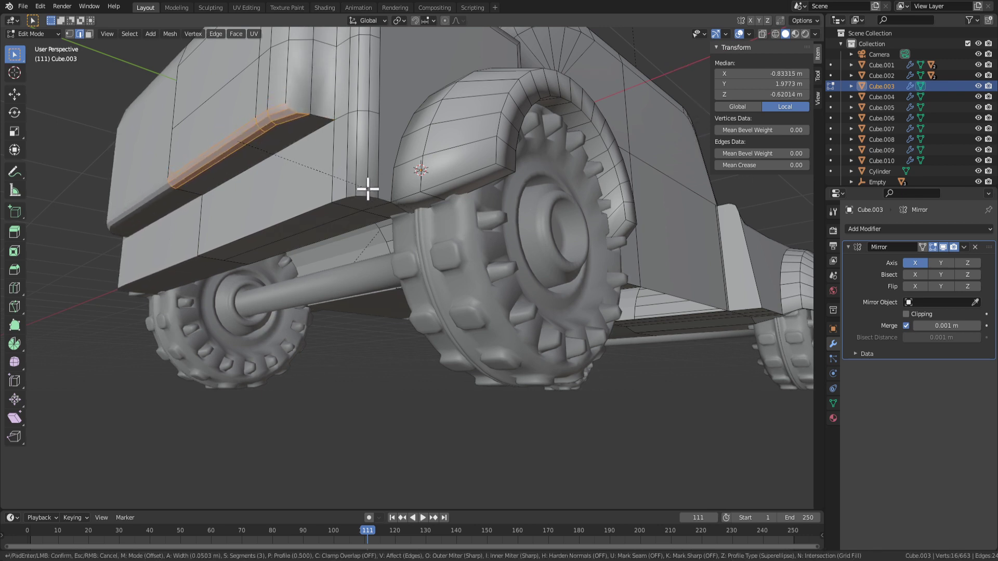
click(367, 189)
middle_drag(366, 189, 387, 229)
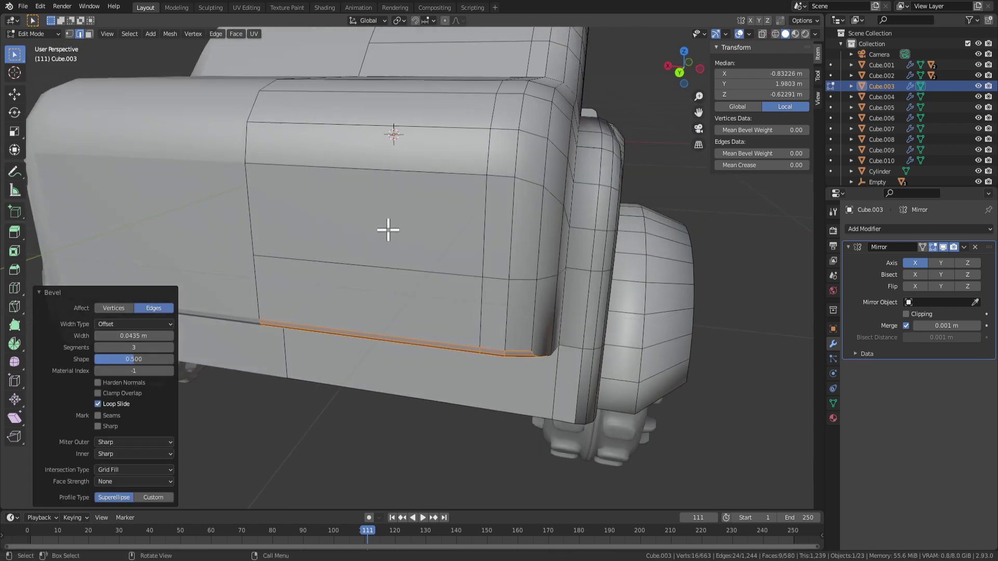
Examine the beveled tail and the rest of the body from the rear, underside, side and windshield.
scroll(442, 281, down, 5)
key(Tab)
middle_drag(504, 323, 484, 287)
key(Tab)
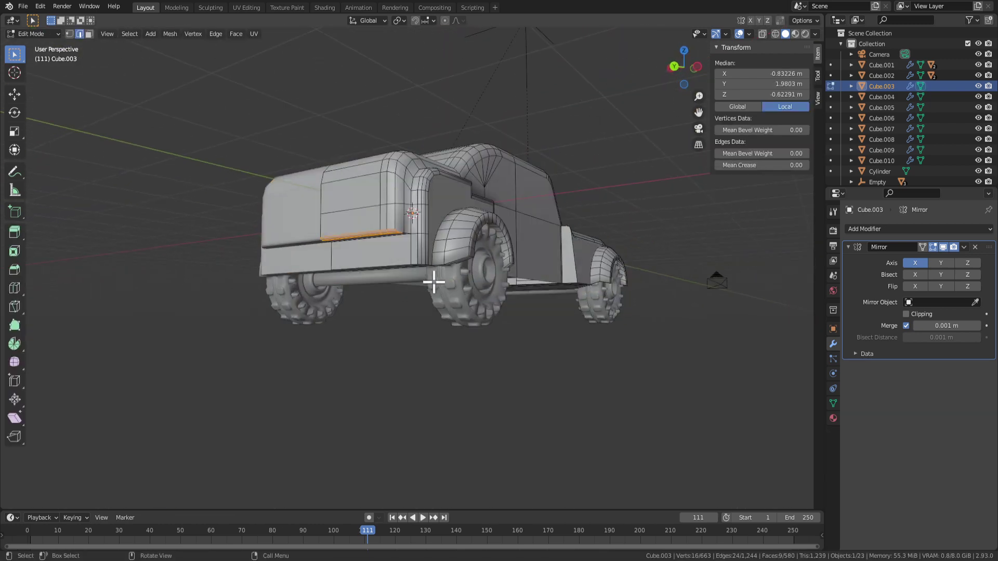
middle_drag(402, 270, 428, 305)
key(Tab)
scroll(447, 354, down, 4)
middle_drag(460, 383, 591, 295)
scroll(493, 301, up, 4)
scroll(591, 294, down, 4)
middle_drag(427, 321, 531, 290)
scroll(486, 314, up, 5)
key(Tab)
middle_drag(522, 252, 368, 122)
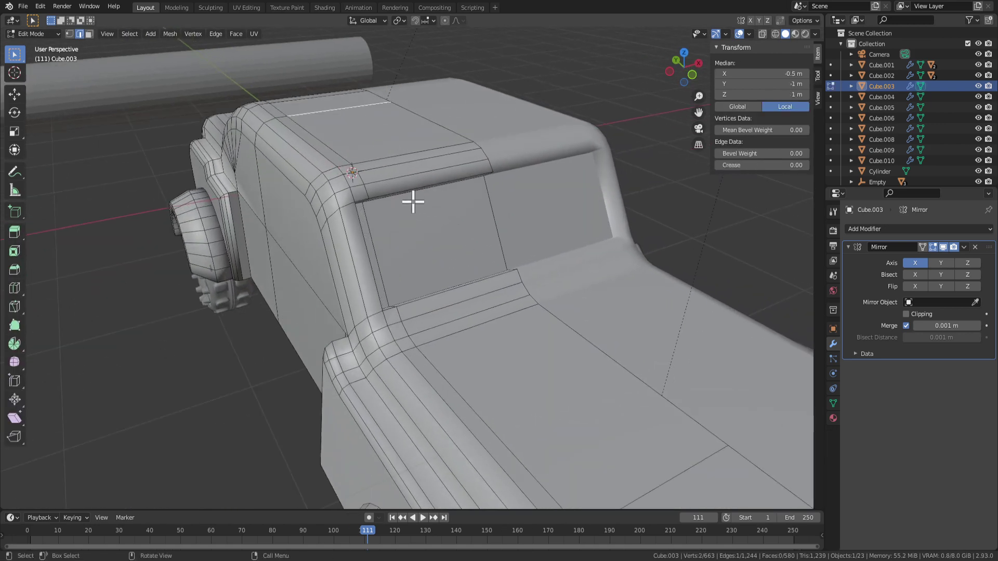
Select the windshield face and try to rotate it about the X axis.
key(3)
click(403, 168)
middle_drag(403, 168, 439, 207)
click(438, 208)
scroll(492, 232, up, 2)
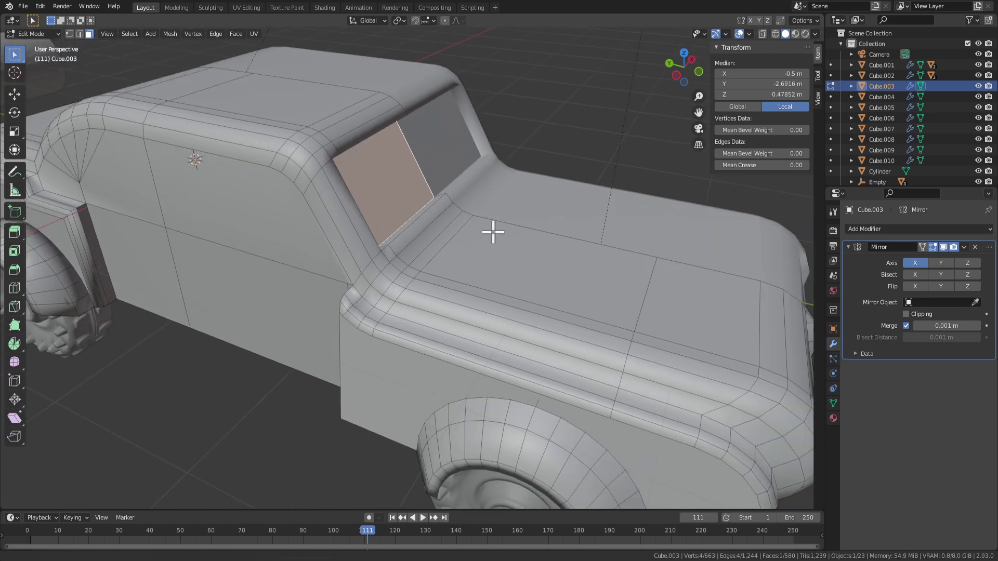
middle_drag(493, 232, 430, 201)
key(r)
key(x)
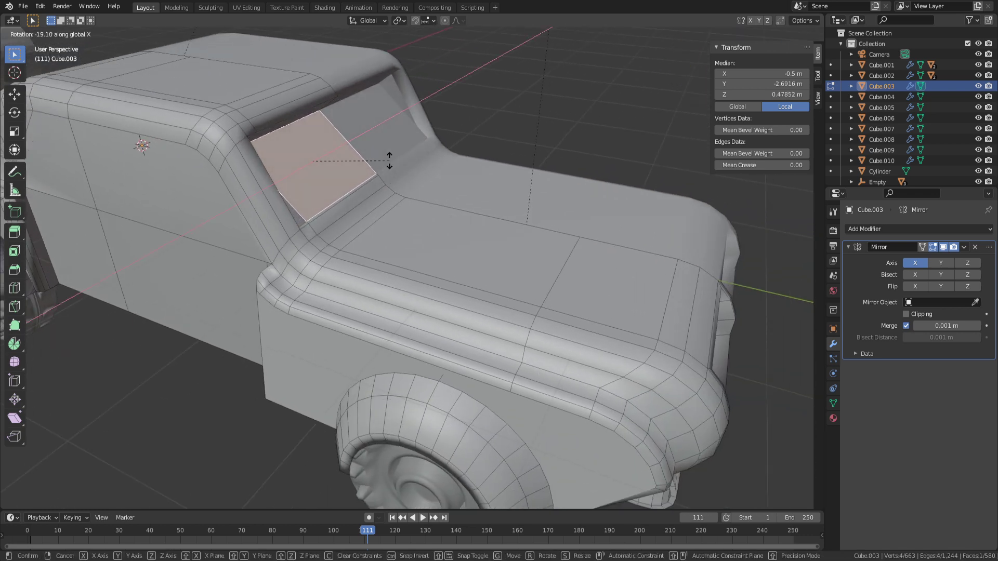
click(382, 176)
right_click(371, 202)
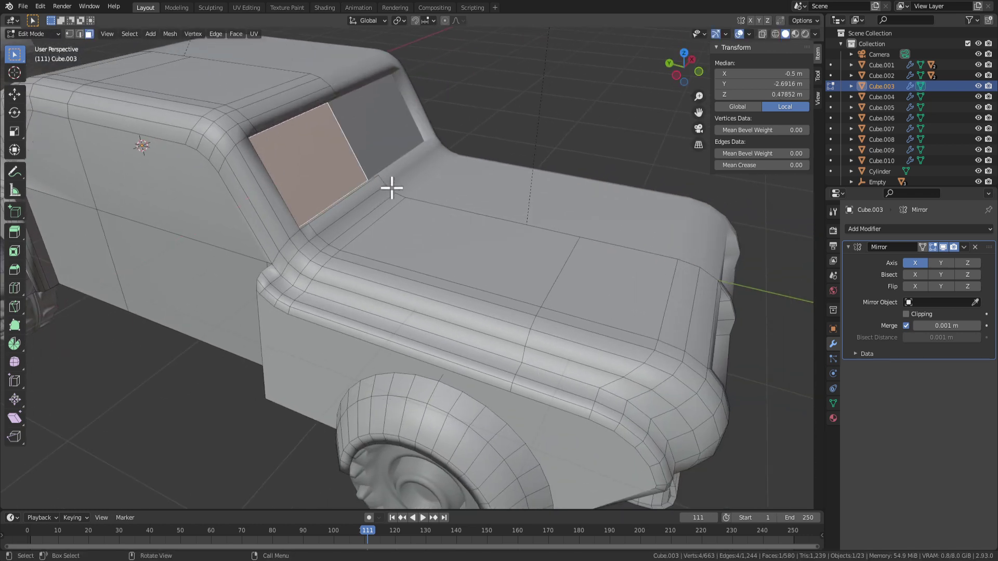
middle_drag(390, 189, 361, 222)
middle_drag(306, 260, 372, 241)
Select the strip of hood faces up to the windshield base and try to move them along the Z axis.
click(558, 361)
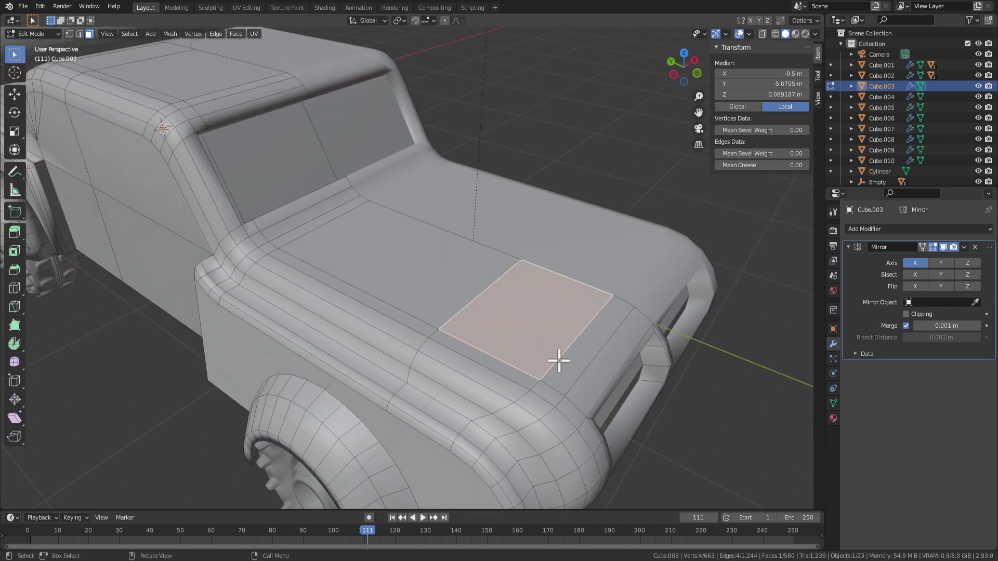
ctrl+click(313, 226)
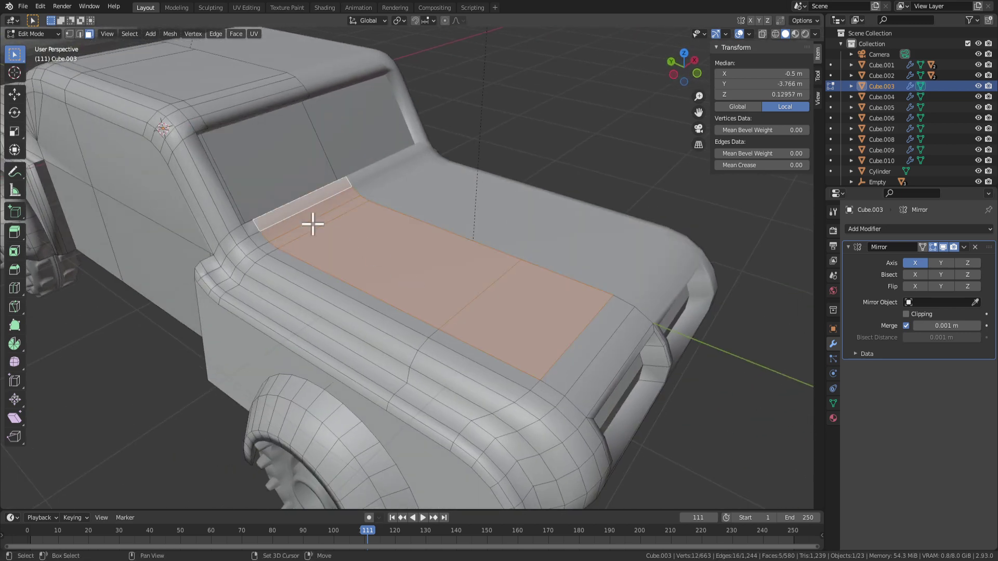
middle_drag(312, 224, 426, 286)
key(g)
key(z)
right_click(429, 272)
key(g)
right_click(565, 276)
scroll(448, 252, down, 4)
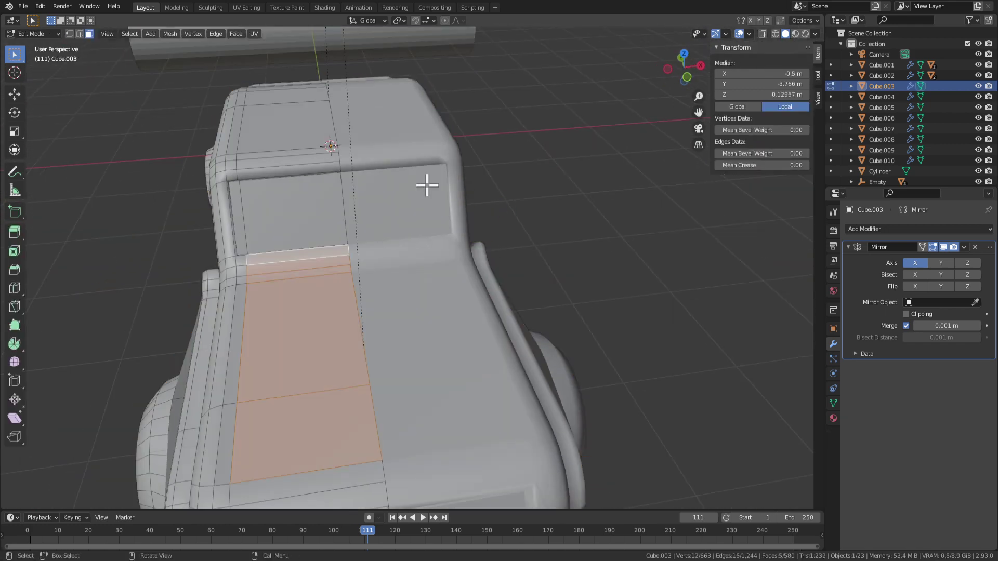
middle_drag(427, 185, 359, 185)
middle_drag(234, 185, 257, 198)
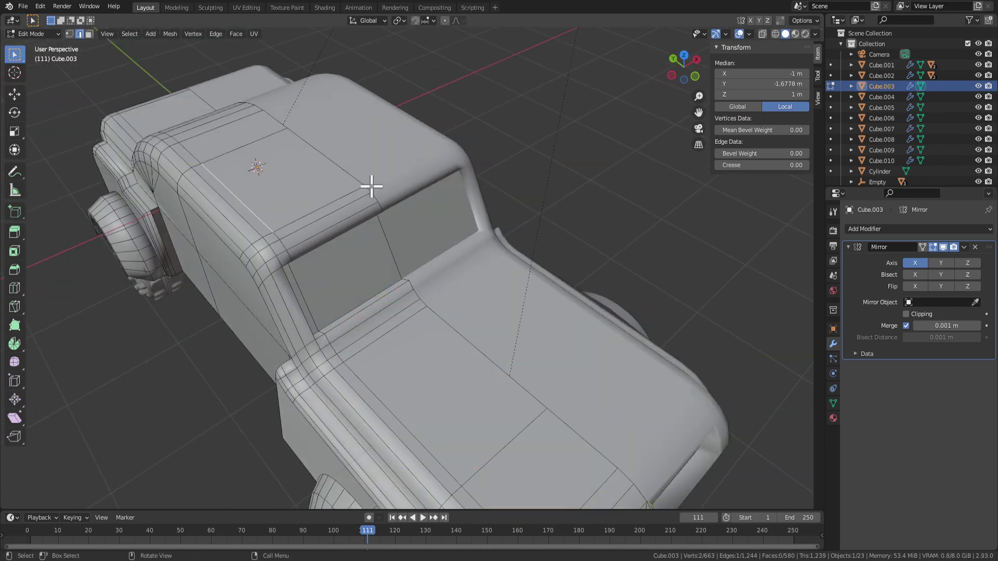
Select the cab's roof faces from above the windshield back over the curved rear slope.
key(3)
middle_drag(371, 186, 199, 150)
click(304, 143)
middle_drag(266, 197, 318, 202)
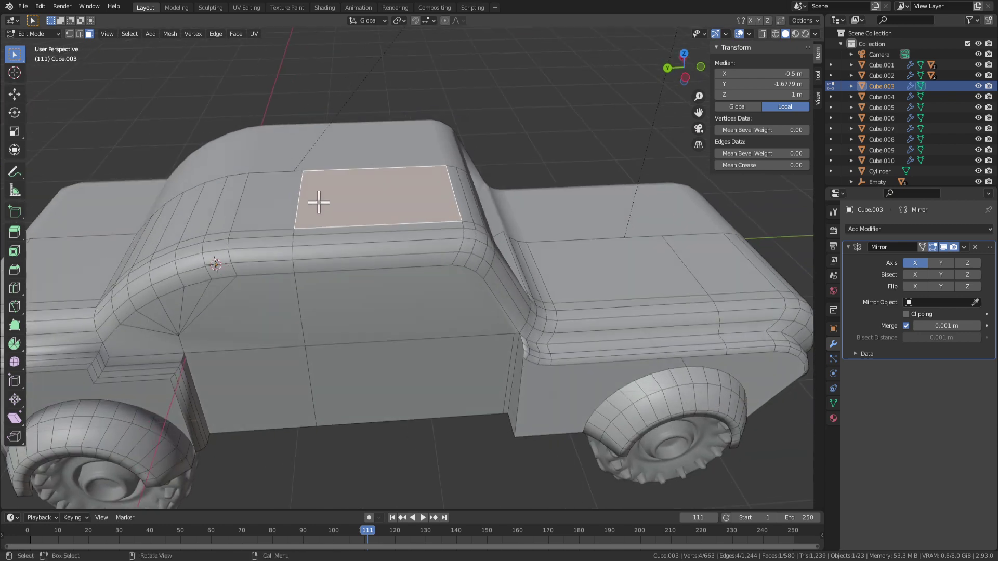
shift+click(250, 207)
shift+click(221, 224)
middle_drag(225, 241, 278, 294)
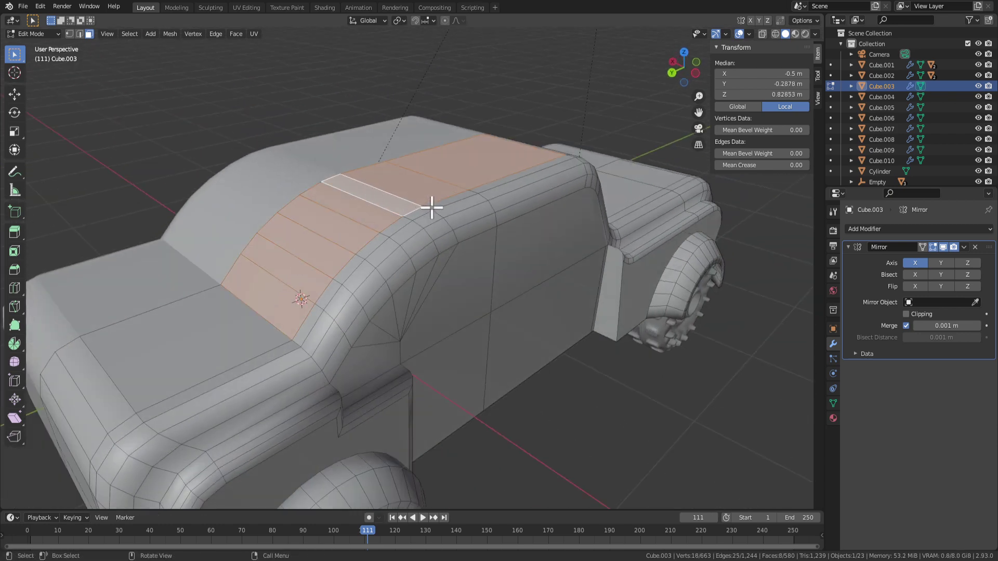
middle_drag(432, 208, 400, 204)
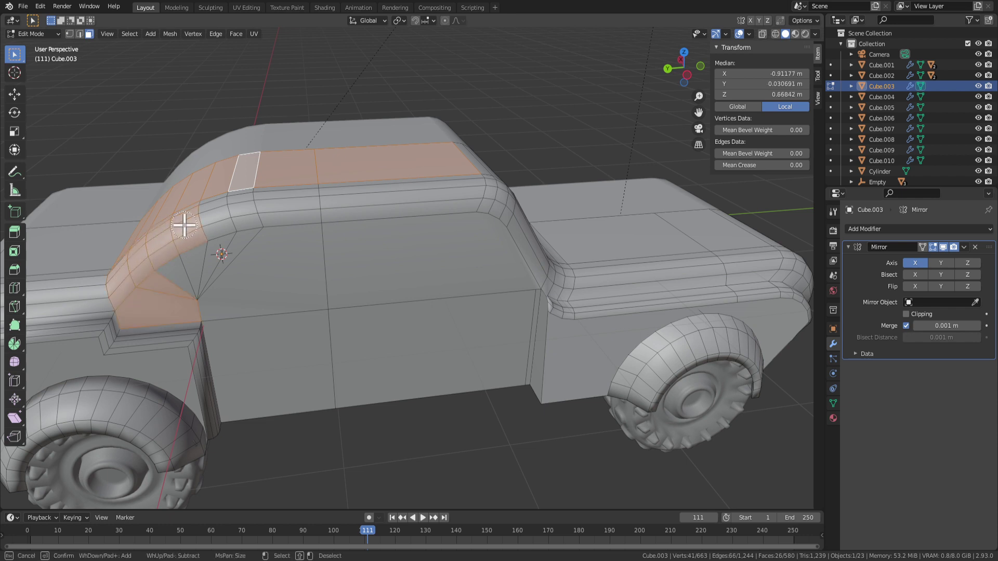
Add the roof's rounded side edges, the upper side panels, pillars and windshield face to the selection.
drag(184, 225, 327, 206)
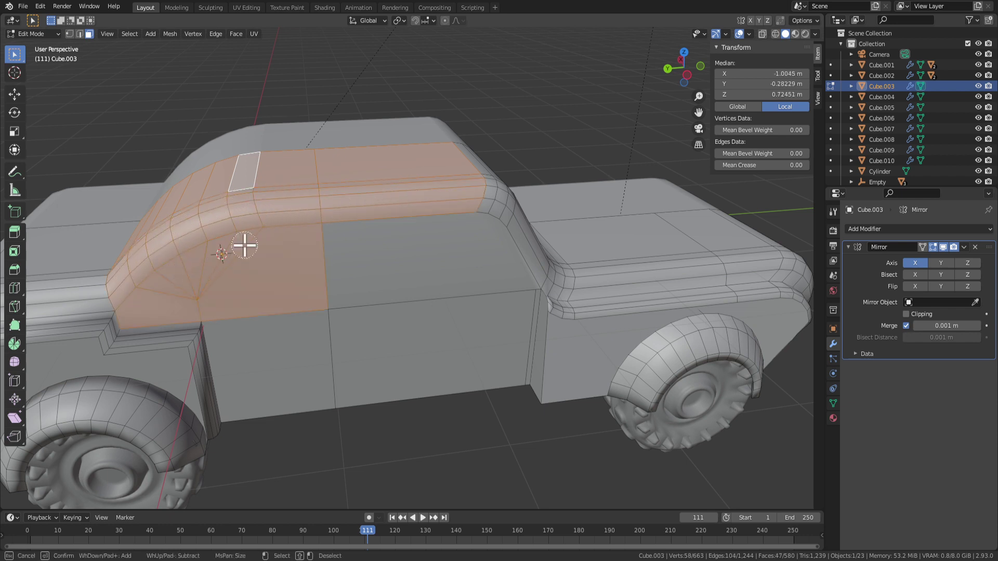
drag(315, 242, 391, 243)
middle_drag(432, 253, 426, 234)
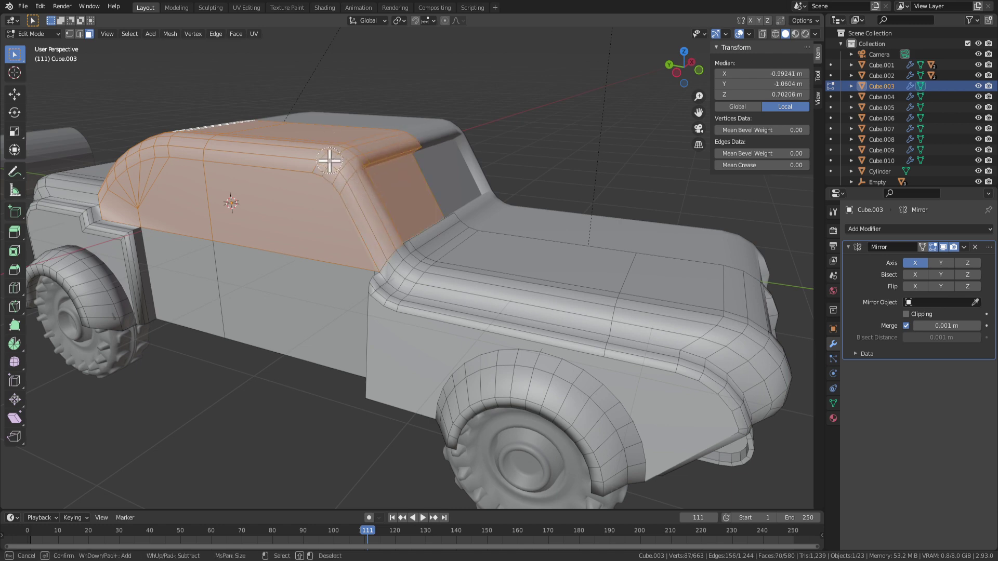
middle_drag(395, 221, 430, 236)
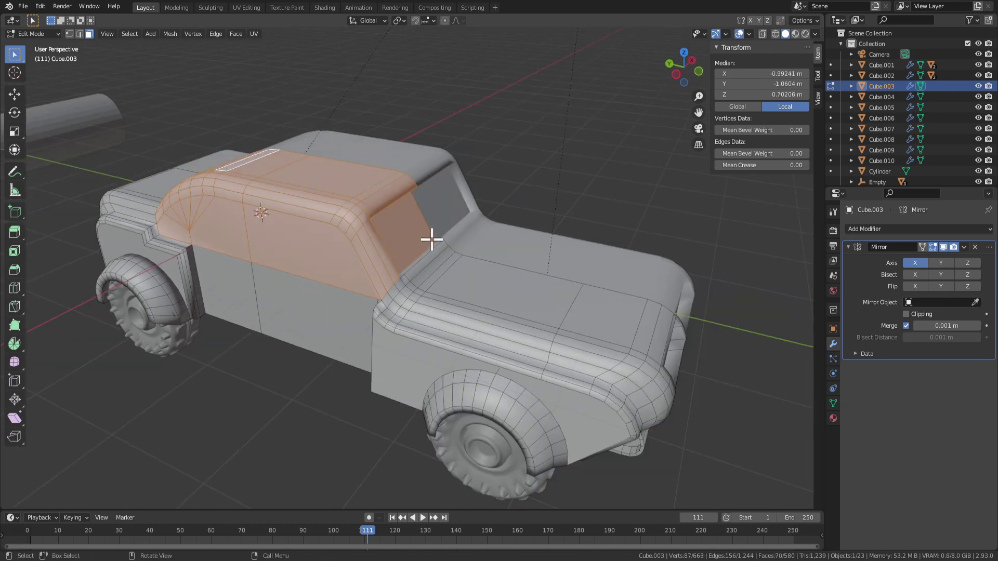
Remove the windshield, front pillar, side window and rear quarter faces, keeping only the roof and its rounded edges selected.
key(g)
key(Escape)
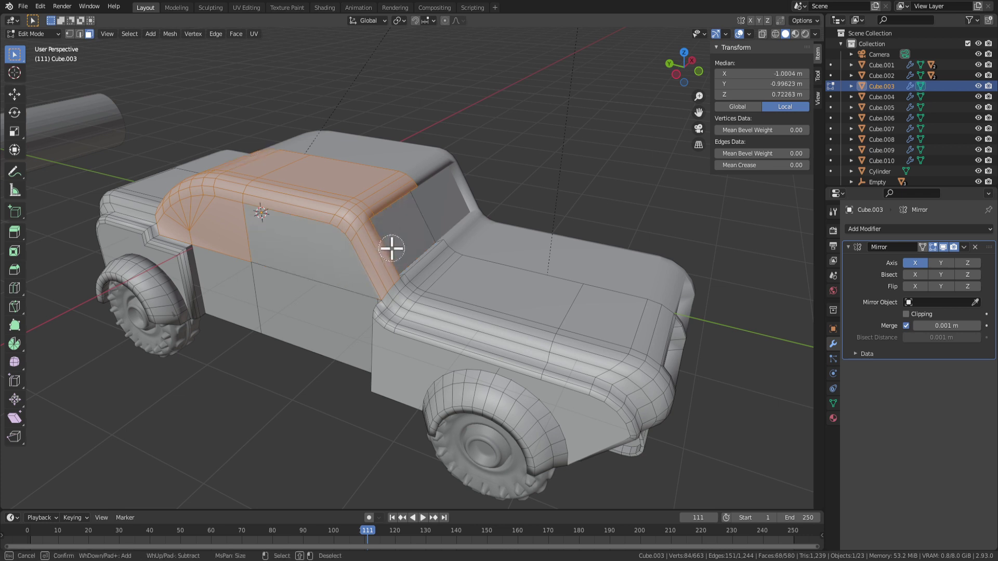
key(Escape)
middle_drag(361, 257, 338, 251)
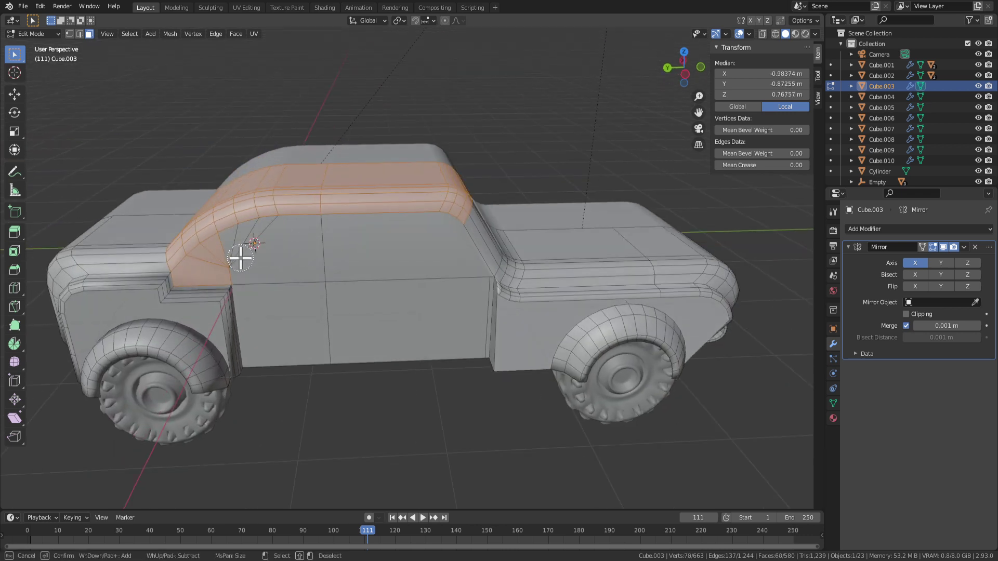
key(Escape)
middle_drag(216, 268, 279, 279)
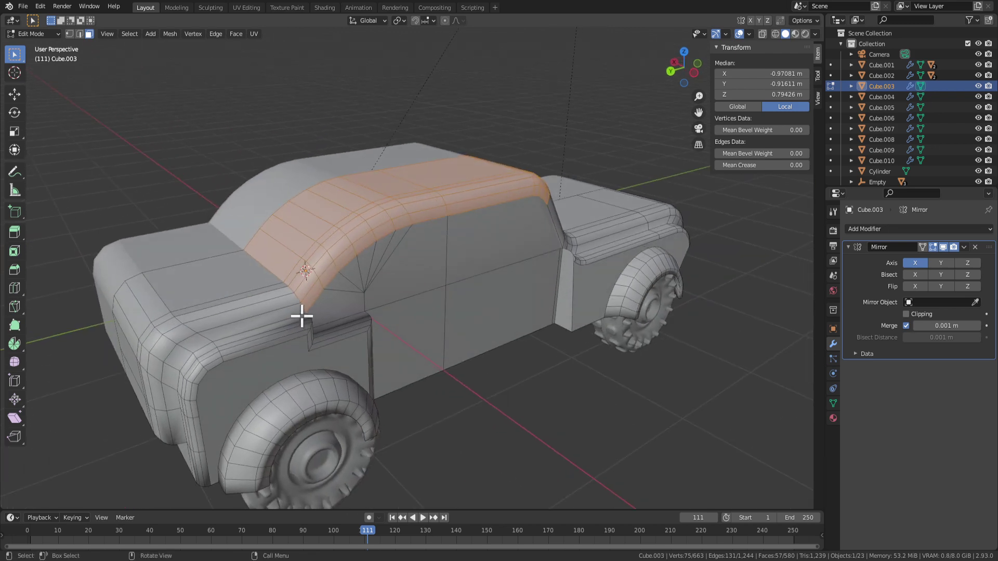
middle_drag(301, 316, 388, 334)
key(g)
key(z)
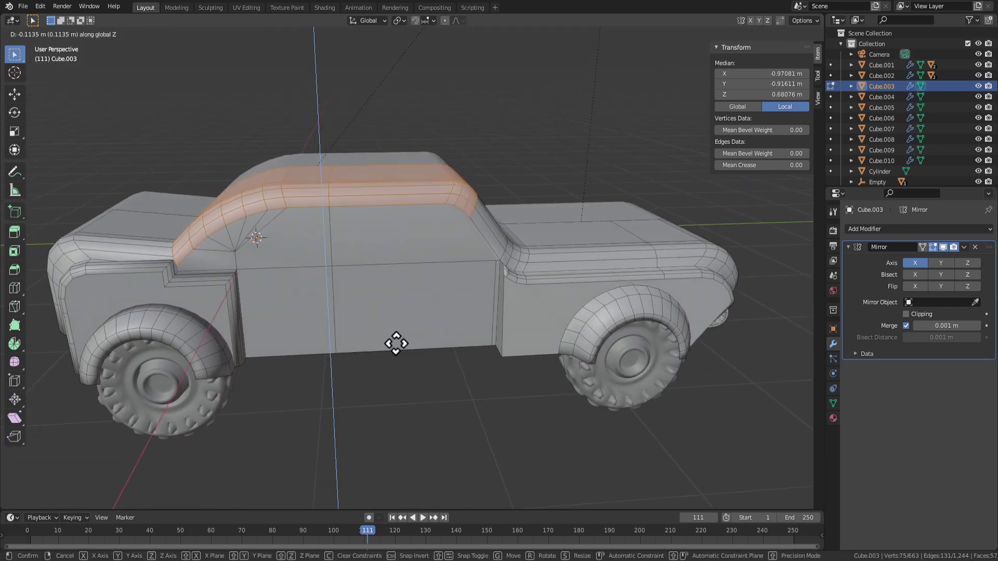
key(Escape)
Exclude the lowest faces at the rear end of the cab roof from the selection.
middle_drag(330, 316, 261, 283)
key(c)
drag(260, 283, 209, 238)
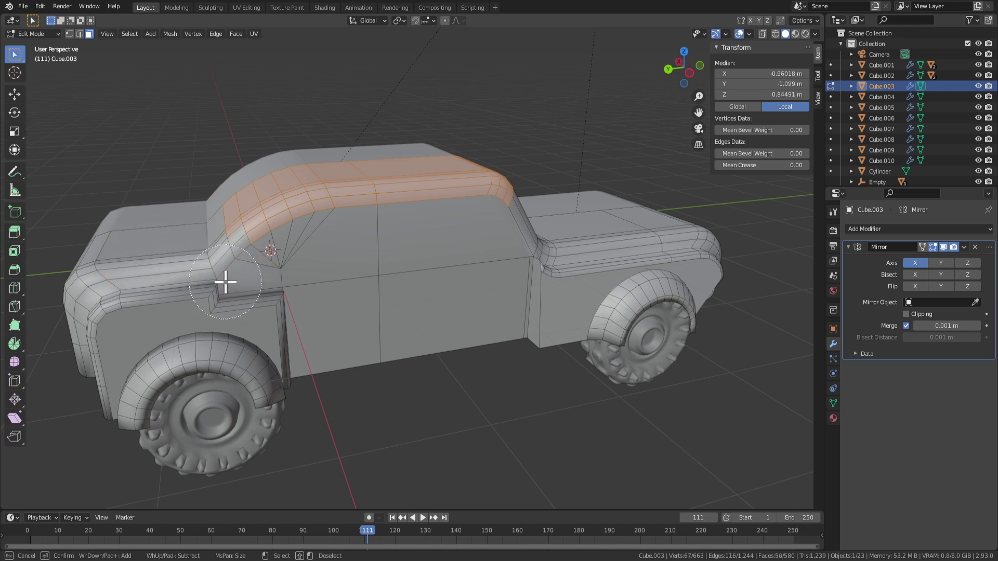
drag(301, 279, 264, 267)
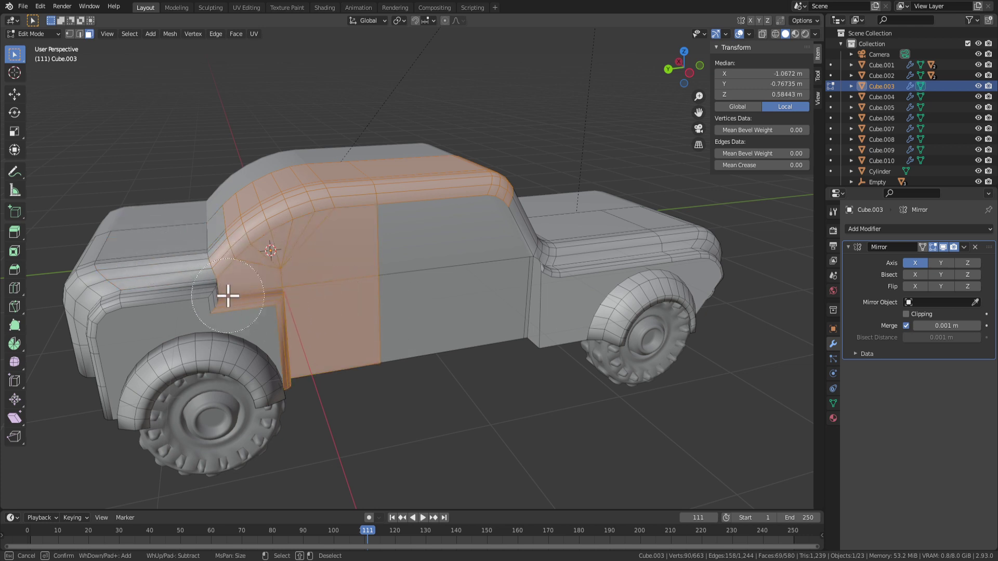
middle_drag(219, 309, 334, 297)
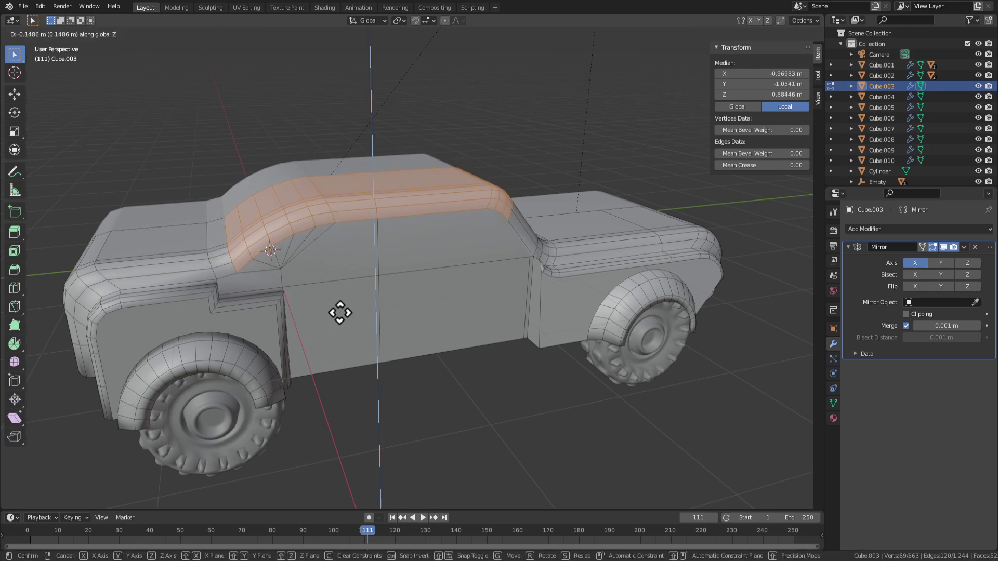
Lower the selected roof faces along the Z axis and check the body's profile in Object Mode.
key(Escape)
middle_drag(341, 312, 485, 317)
key(g)
key(z)
click(581, 272)
key(Tab)
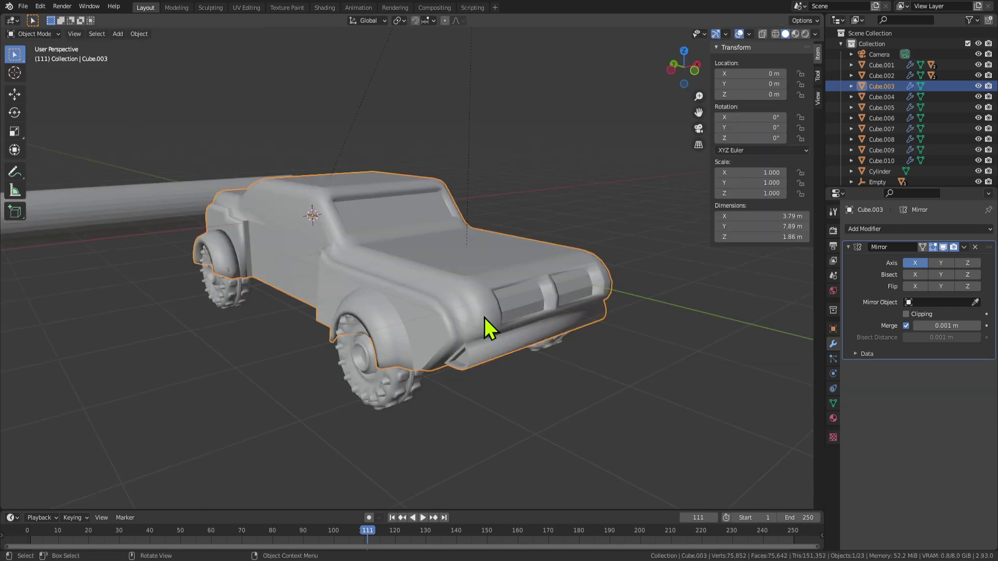
scroll(451, 384, down, 3)
scroll(404, 375, up, 5)
middle_drag(403, 373, 479, 362)
key(Tab)
scroll(457, 350, up, 3)
key(Tab)
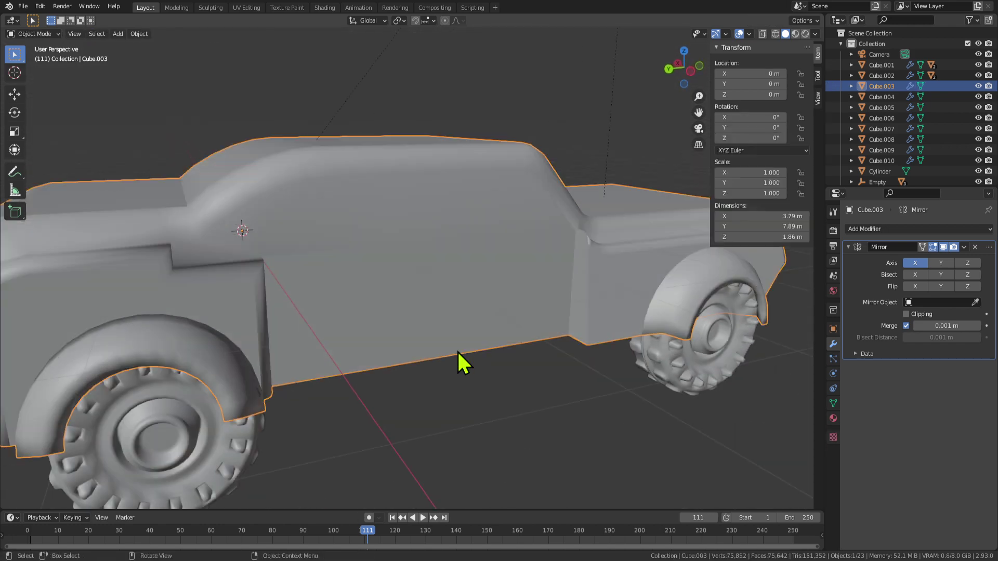
Undo the roof lowering and return to Object Mode.
key(Tab)
scroll(457, 350, down, 5)
key(Tab)
middle_drag(492, 336, 357, 340)
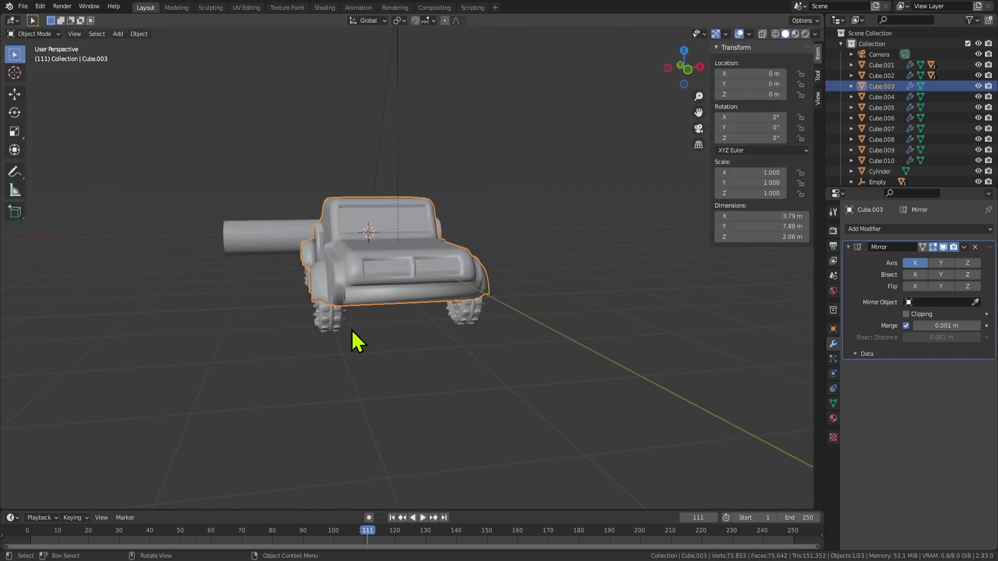
Copy and paste the truck body, and move the duplicate far away along the negative X axis as a backup.
click(413, 279)
middle_drag(398, 310, 415, 257)
click(404, 303)
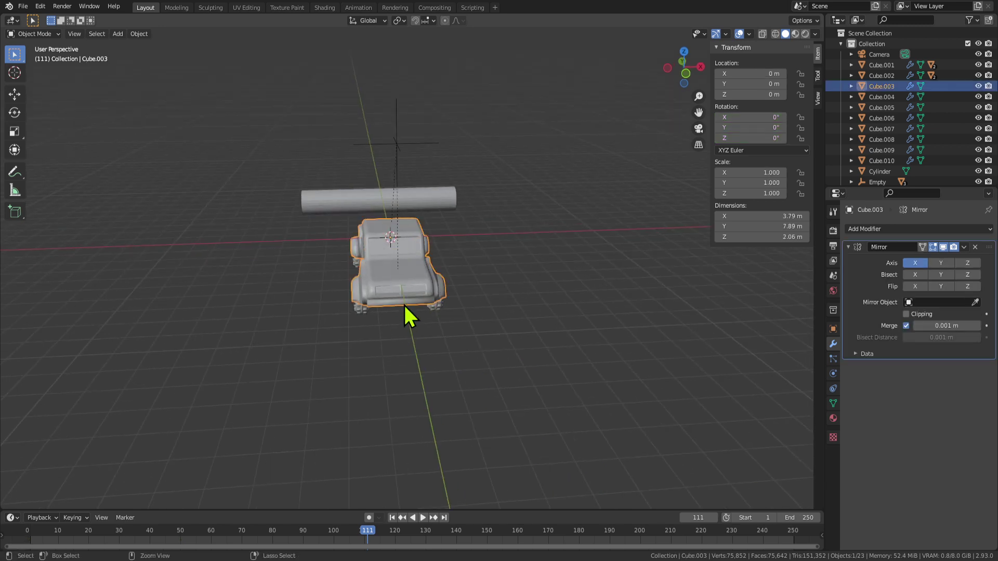
key(ctrl+c)
key(ctrl+v)
key(g)
key(x)
click(80, 292)
scroll(160, 356, down, 3)
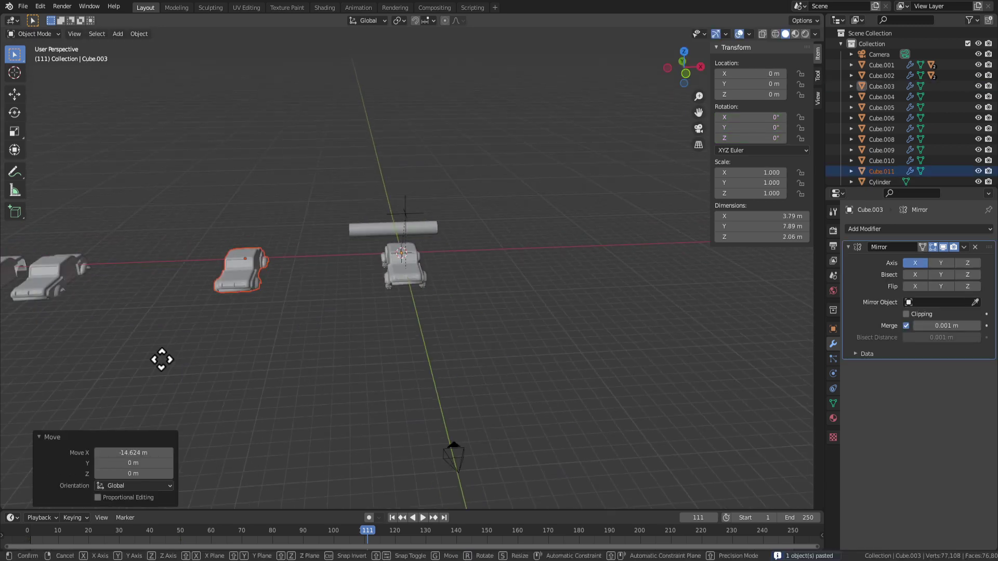
key(g)
key(x)
click(28, 354)
Edit the original truck body and lower the selected roof faces along the Z axis by about 0.075 m.
scroll(363, 323, up, 5)
click(363, 323)
middle_drag(363, 322, 492, 267)
key(Tab)
scroll(399, 285, up, 3)
scroll(470, 266, up, 3)
key(g)
key(z)
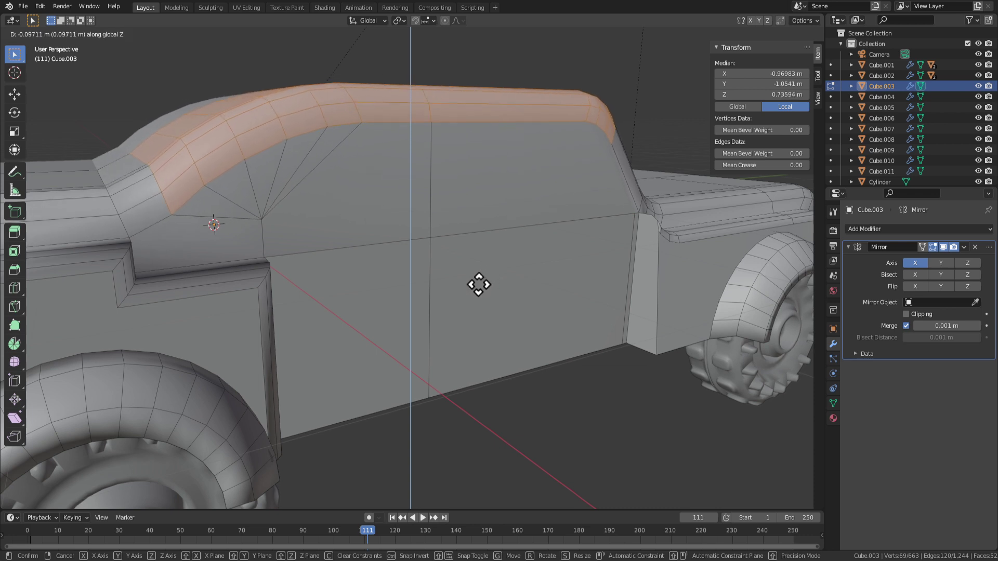
right_click(476, 280)
key(z)
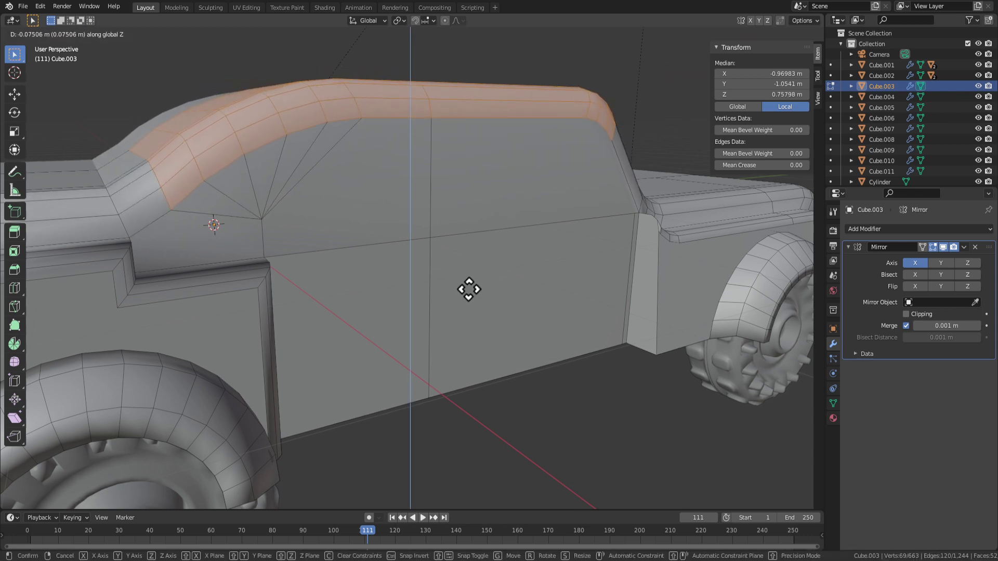
click(470, 286)
Examine the lowered roof, the rear slope and the tail from the side and from behind.
middle_drag(469, 286, 505, 279)
scroll(506, 279, down, 10)
key(Tab)
mouse_move(412, 285)
middle_down()
mouse_move(427, 254)
mouse_move(353, 267)
mouse_move(488, 279)
mouse_move(286, 269)
mouse_move(423, 291)
middle_up()
key(Tab)
scroll(492, 303, up, 3)
scroll(492, 304, down, 4)
click(200, 263)
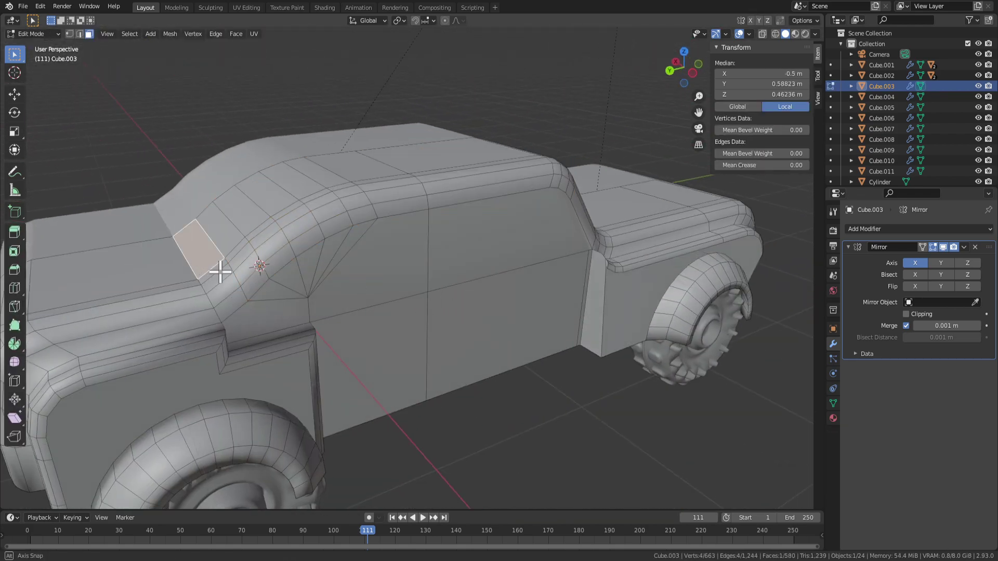
scroll(247, 276, up, 3)
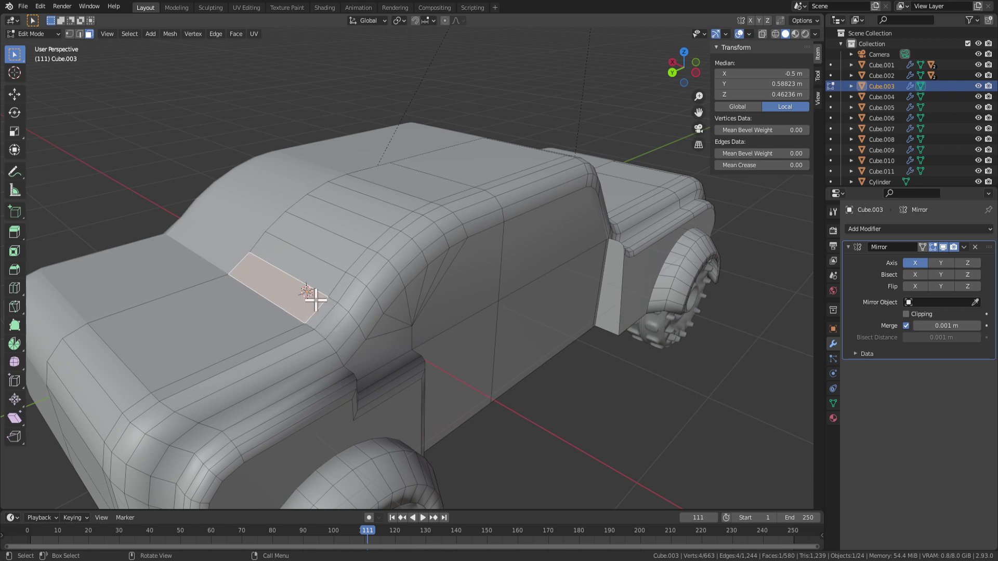
middle_drag(315, 300, 348, 300)
click(491, 226)
middle_drag(401, 360, 447, 337)
click(449, 333)
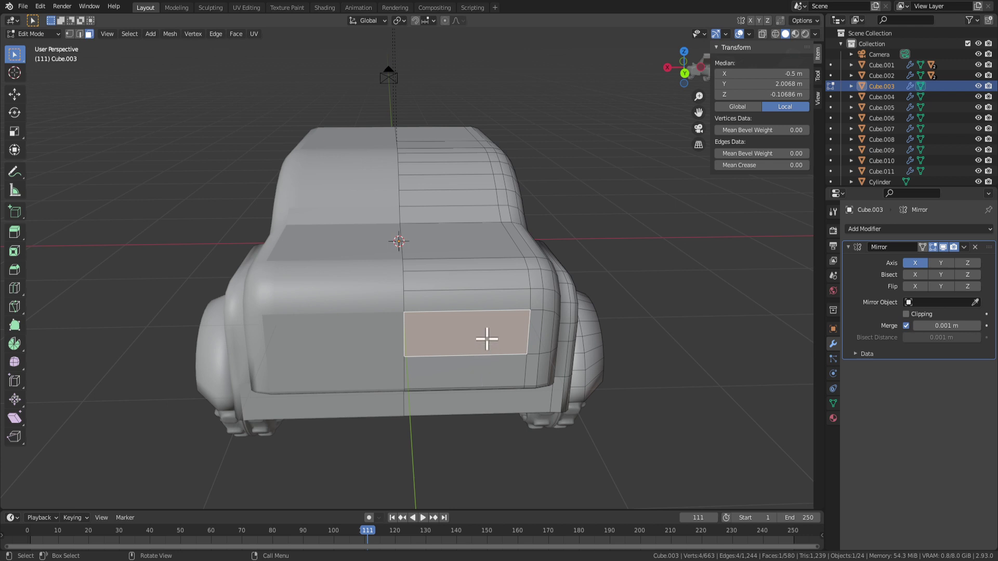
Select the trunk's top face and adjoining rounded rear-edge faces on the truck body, and try to duplicate them.
click(470, 291)
shift+click(471, 266)
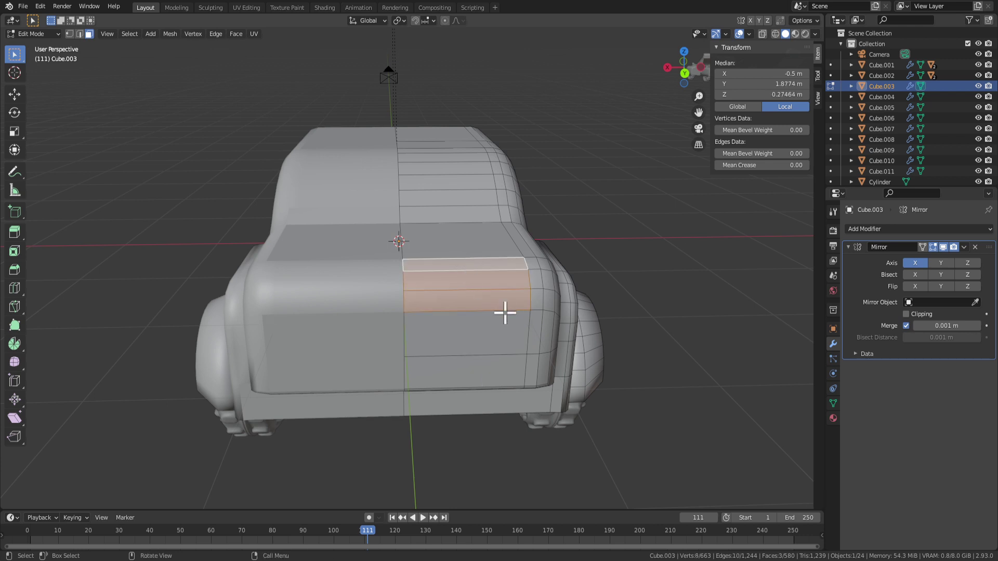
middle_drag(505, 312, 375, 312)
shift+click(367, 327)
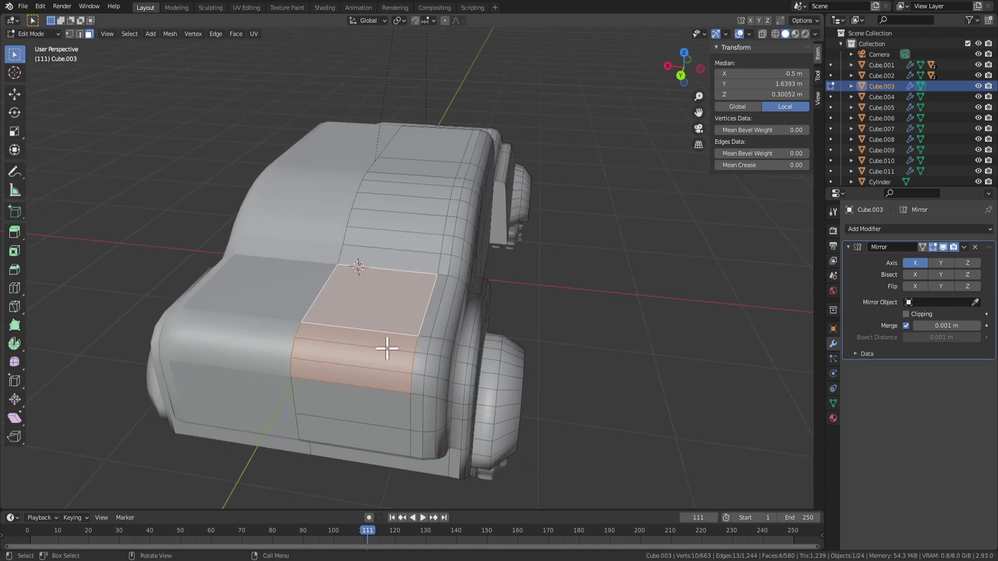
middle_drag(404, 351, 377, 363)
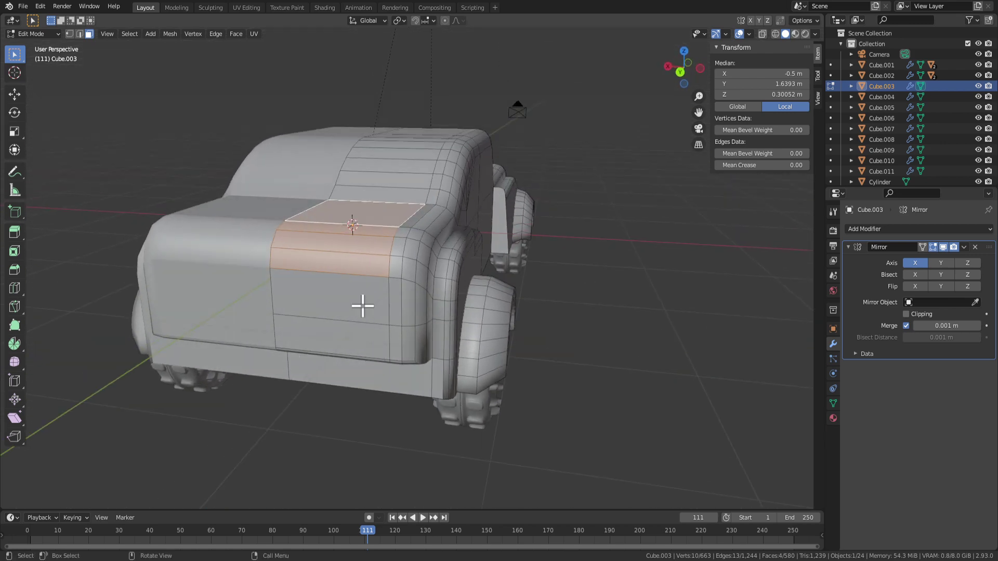
mouse_move(407, 253)
middle_down()
mouse_move(354, 281)
mouse_move(414, 256)
middle_up()
scroll(413, 256, up, 2)
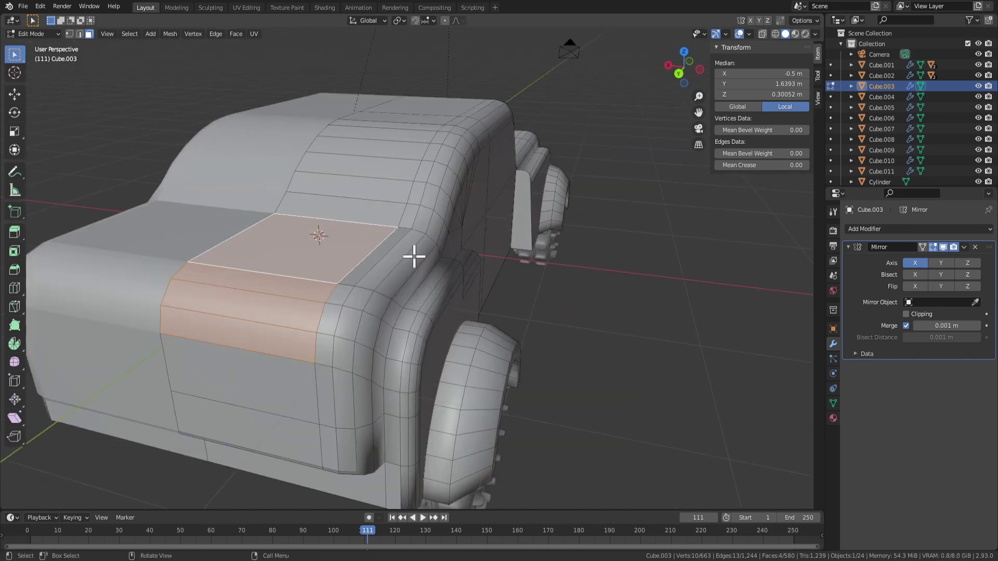
shift+click(331, 332)
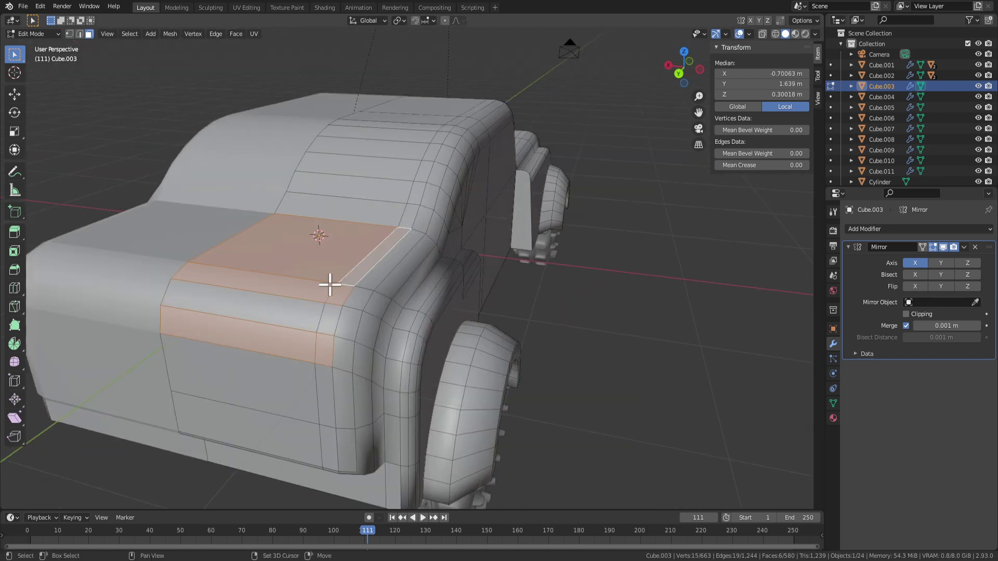
shift+click(301, 287)
scroll(341, 343, down, 3)
middle_drag(369, 336, 393, 331)
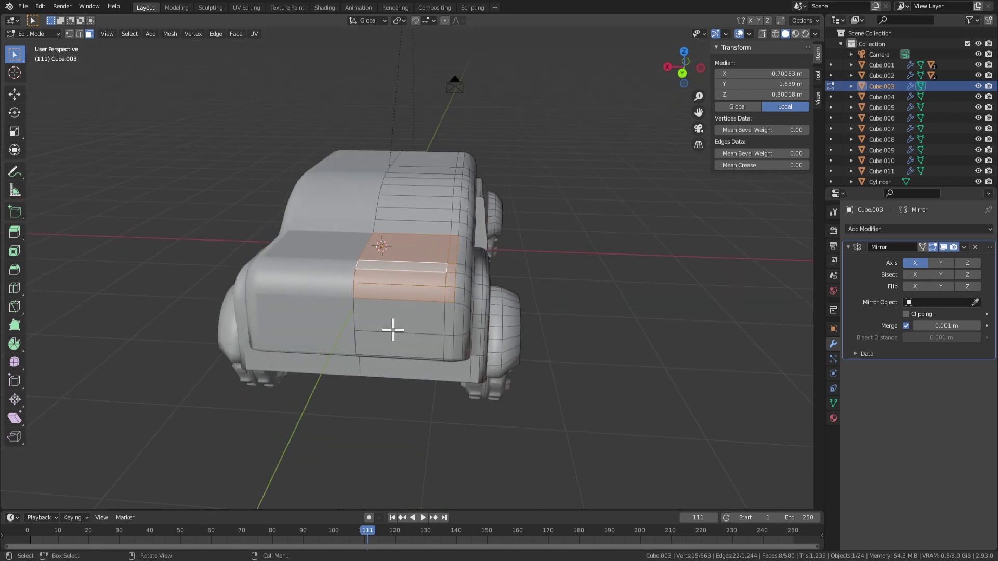
key(shift+d)
click(430, 166)
key(ctrl+z)
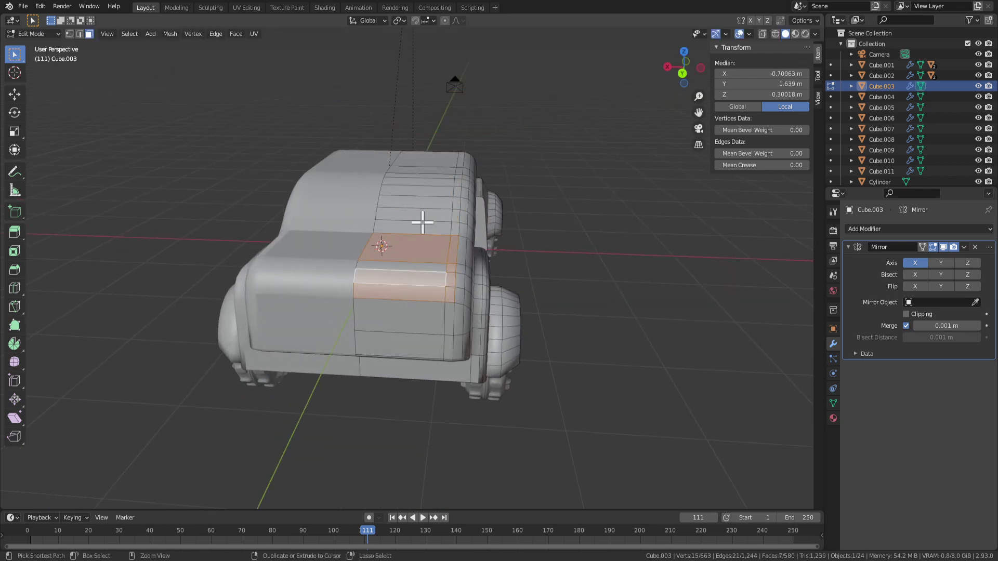
Return to Object Mode and save the file.
middle_drag(419, 265, 305, 311)
key(Tab)
key(ctrl+s)
Select all the backup truck bodies lined up on the X axis and move them about 77 m farther along negative X.
scroll(304, 311, down, 8)
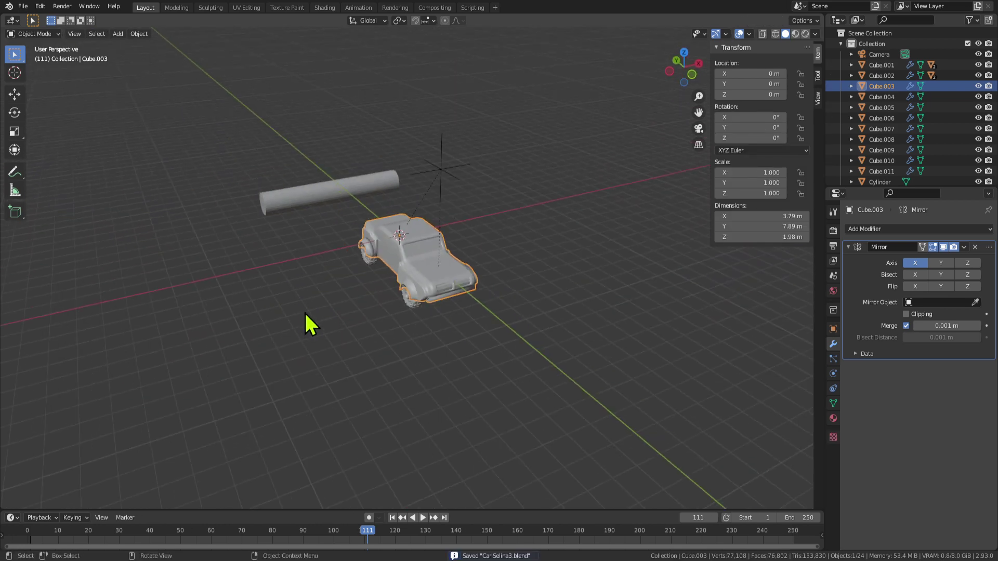
click(217, 321)
middle_drag(216, 322, 357, 370)
scroll(358, 369, down, 5)
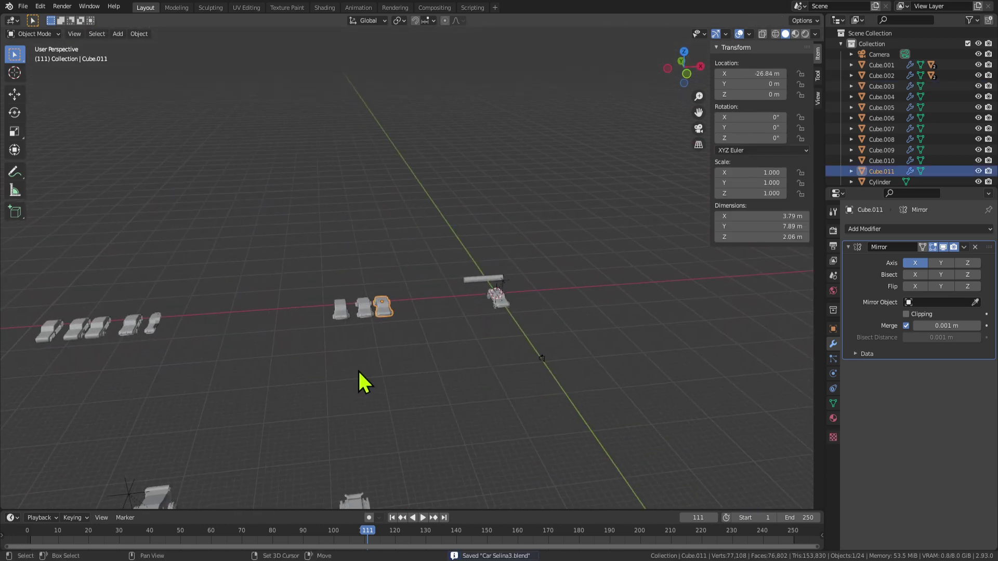
drag(145, 308, 145, 308)
key(g)
key(x)
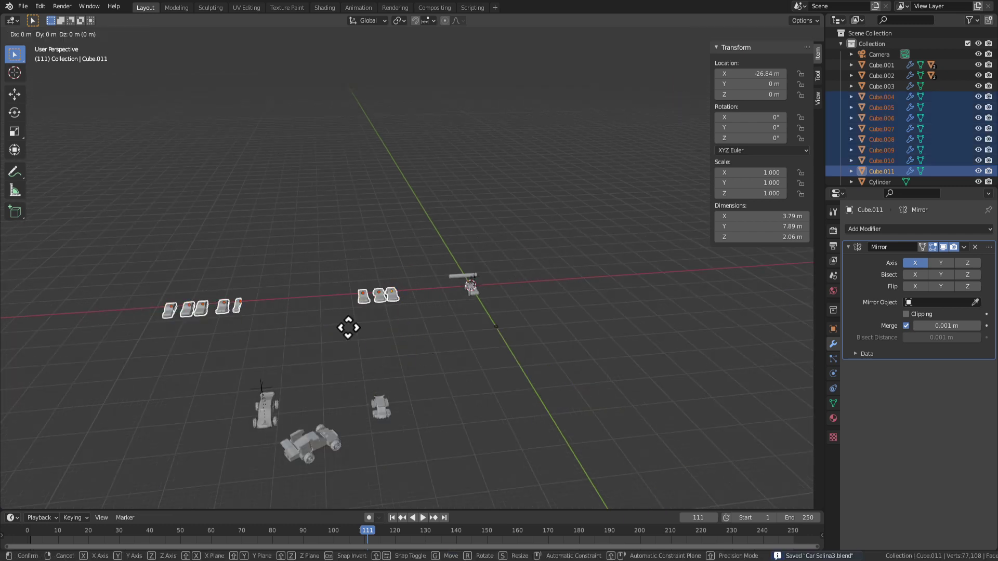
click(84, 345)
Frame the backup truck body nearest the origin and examine its cab side and rear quarter from several angles.
scroll(137, 386, up, 3)
click(142, 355)
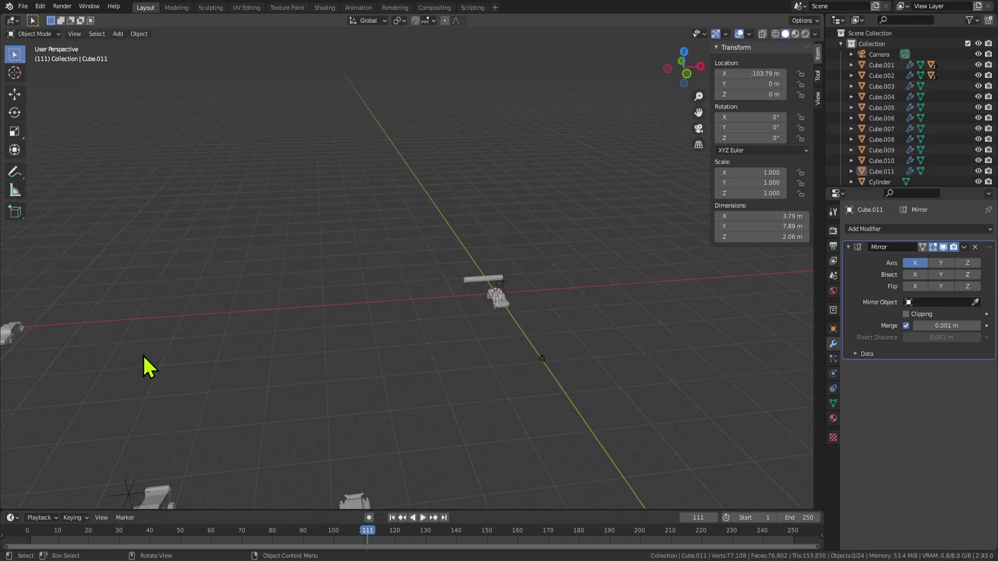
shift+middle_drag(143, 354, 479, 345)
scroll(333, 429, up, 4)
scroll(367, 459, up, 4)
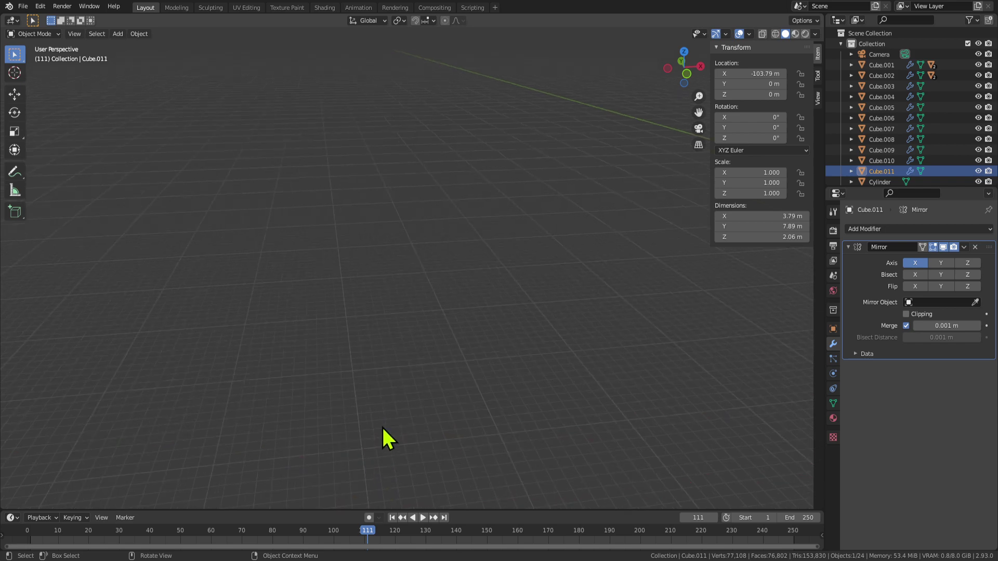
key(KP_Decimal)
scroll(463, 441, down, 3)
middle_drag(462, 441, 457, 378)
scroll(456, 312, up, 3)
key(Tab)
key(Tab)
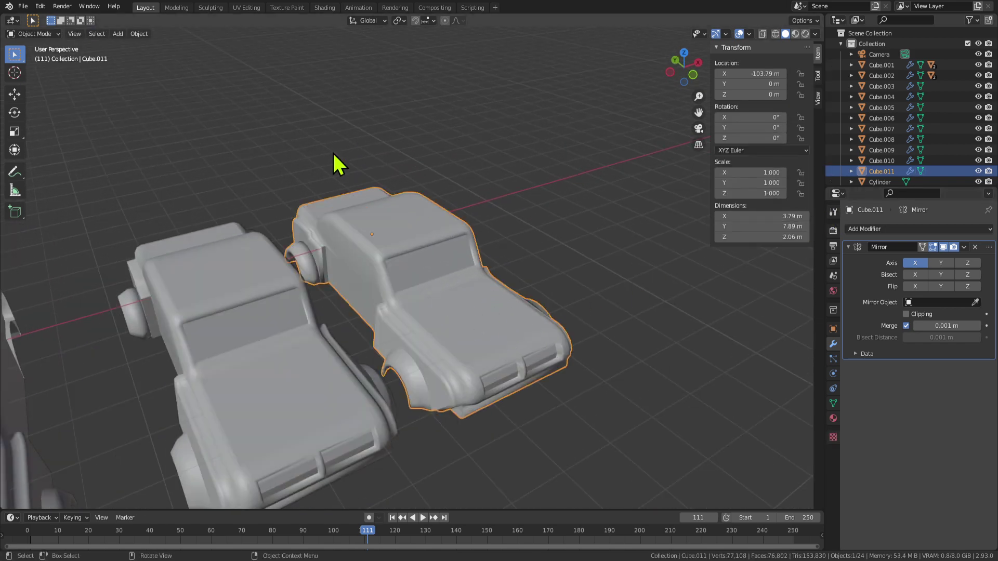
middle_drag(335, 155, 568, 297)
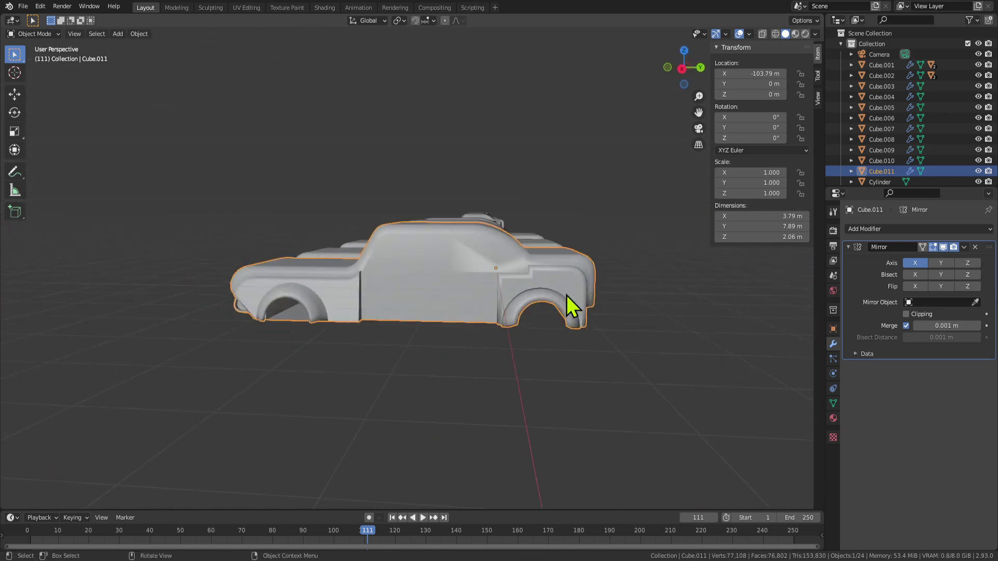
scroll(567, 295, up, 6)
key(Tab)
key(Tab)
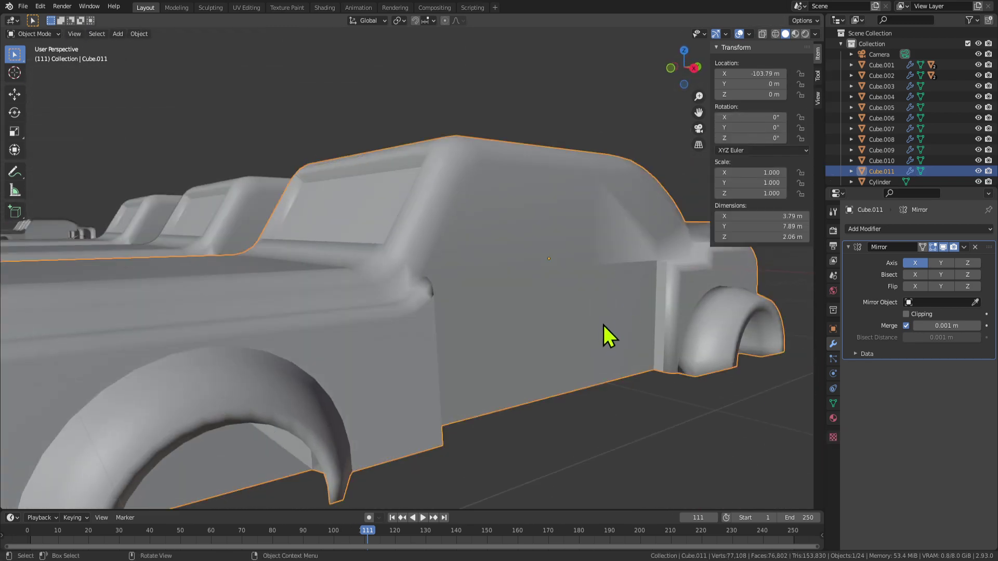
middle_drag(603, 326, 731, 327)
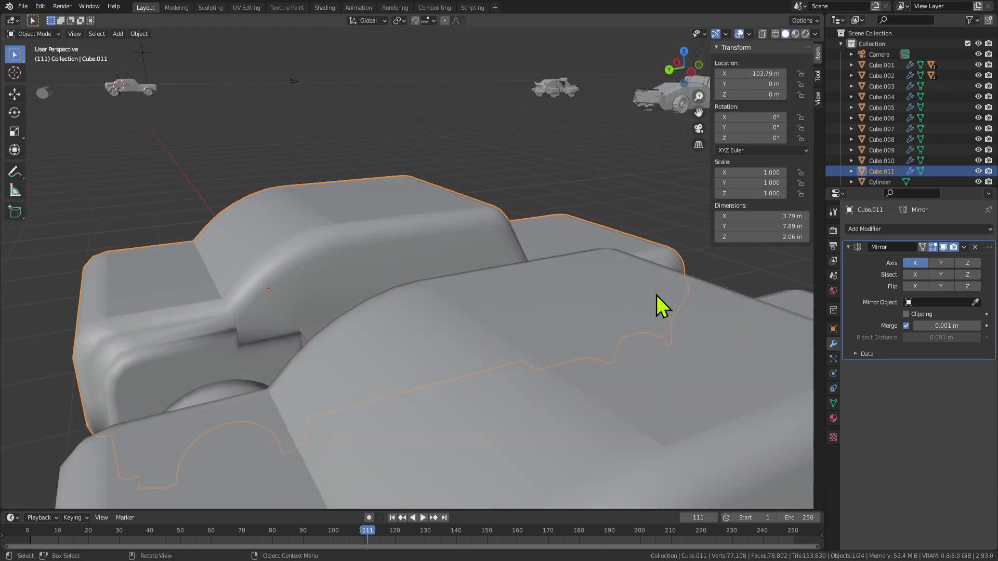
Select the original truck body, frame it and open it in Edit Mode with its cab side in view.
click(154, 89)
key(KP_Decimal)
scroll(388, 264, up, 4)
middle_drag(427, 274, 389, 261)
middle_drag(253, 238, 282, 239)
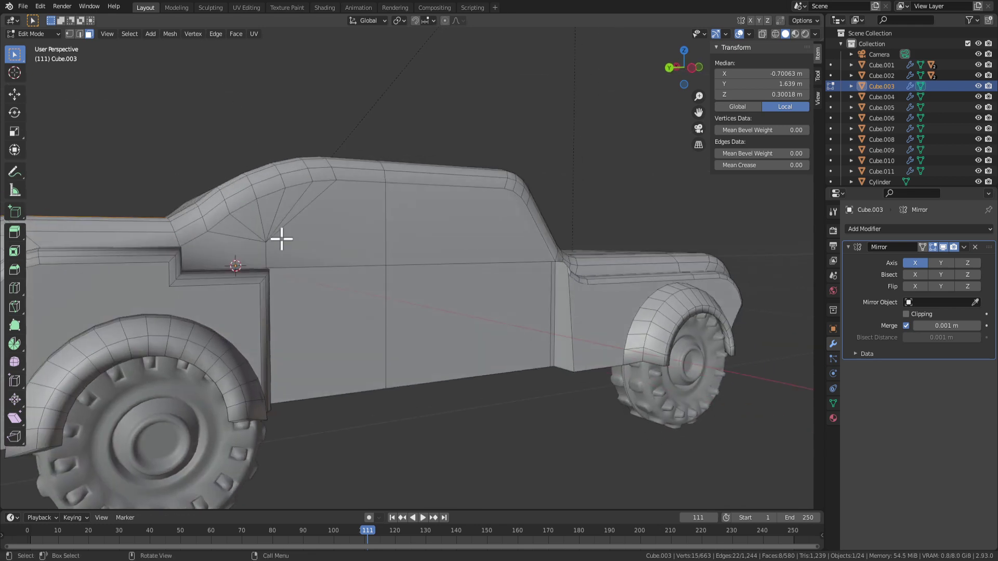
Try deleting the faces around the rear side window area of the cab.
alt+click(281, 225)
key(x)
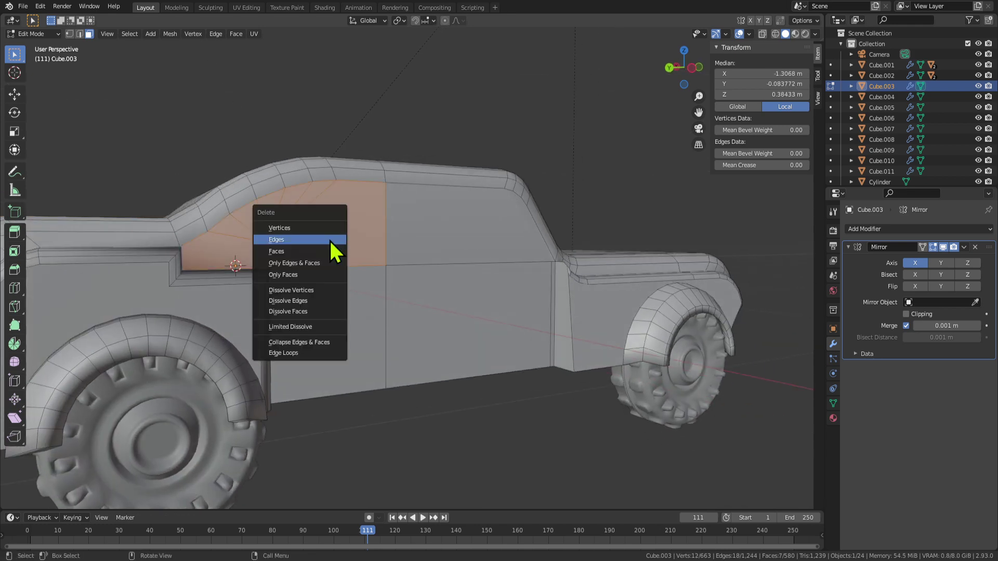
click(333, 251)
middle_drag(352, 244, 390, 281)
key(ctrl+z)
scroll(401, 284, up, 4)
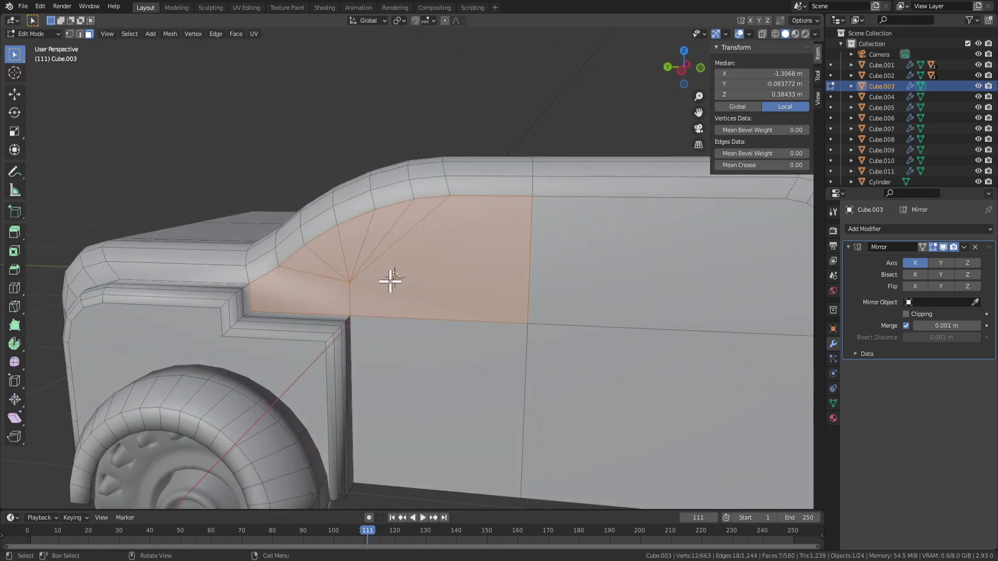
scroll(373, 251, up, 3)
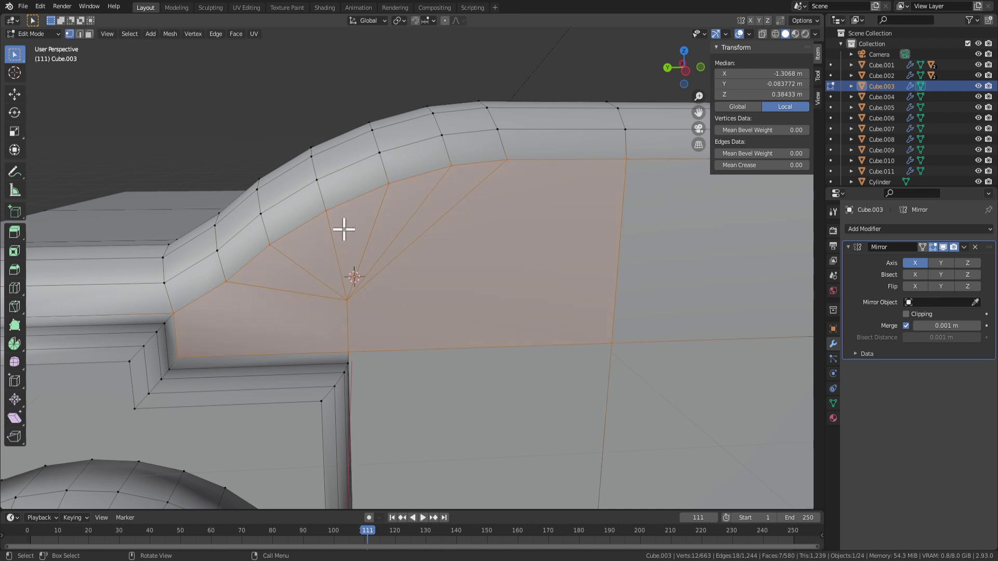
Inset the large rear side window face by about 0.022 m and extrude it inward by about 0.098 m.
click(300, 312)
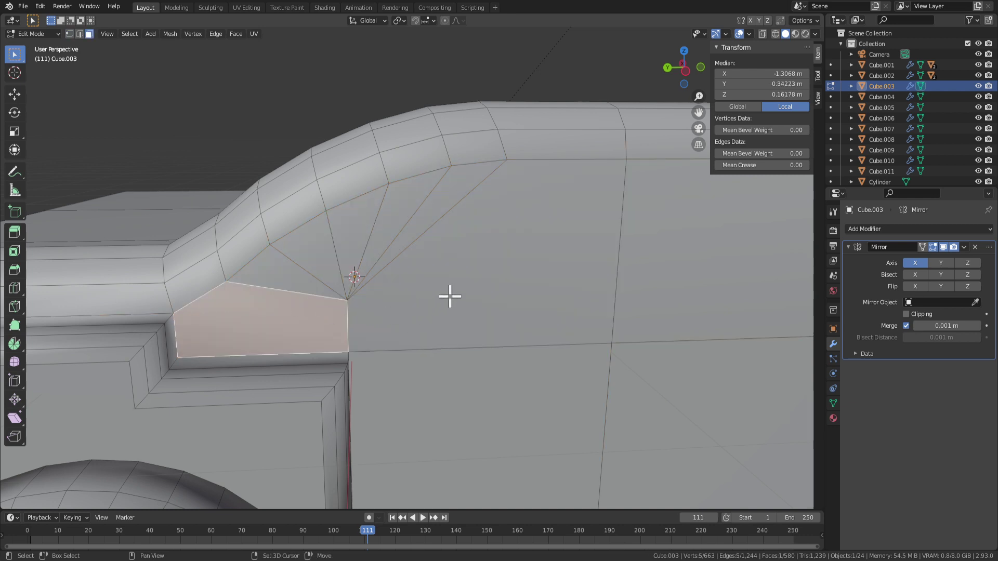
click(417, 249)
middle_drag(480, 285, 538, 334)
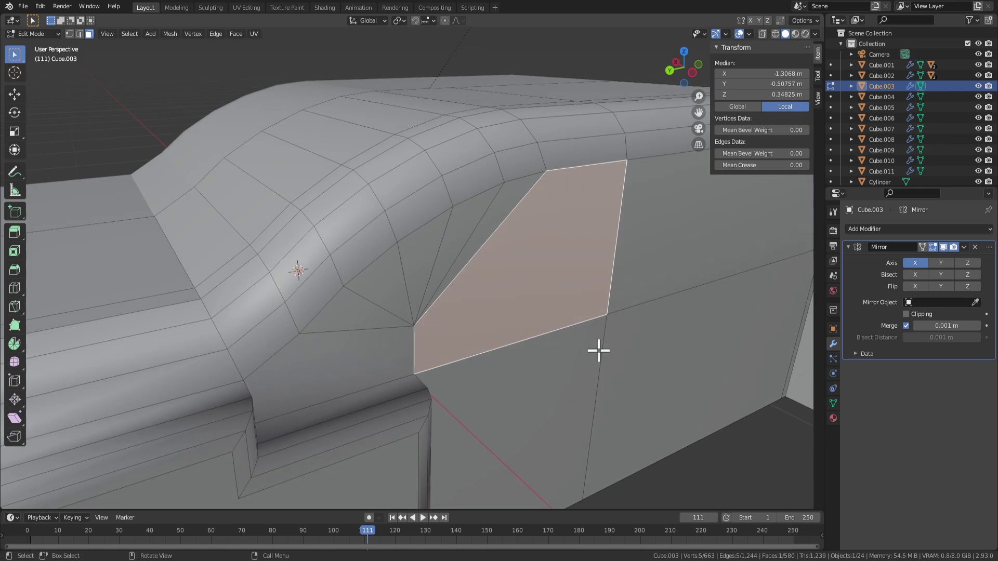
key(e)
right_click(616, 352)
key(e)
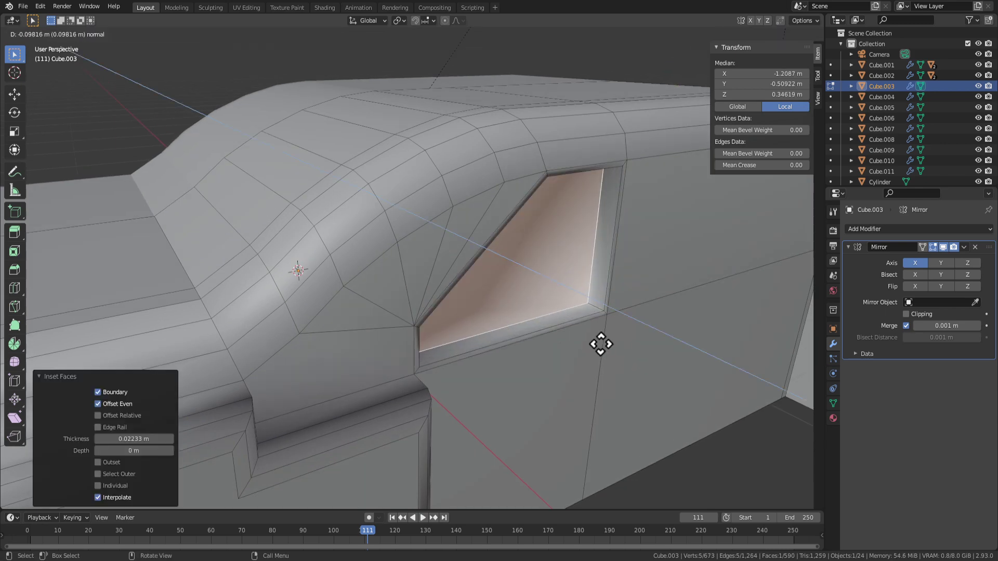
click(603, 343)
Check the recessed side window in Object Mode and undo its inward extrusion.
scroll(629, 338, down, 5)
key(Tab)
middle_drag(629, 338, 564, 321)
key(Tab)
scroll(461, 301, up, 3)
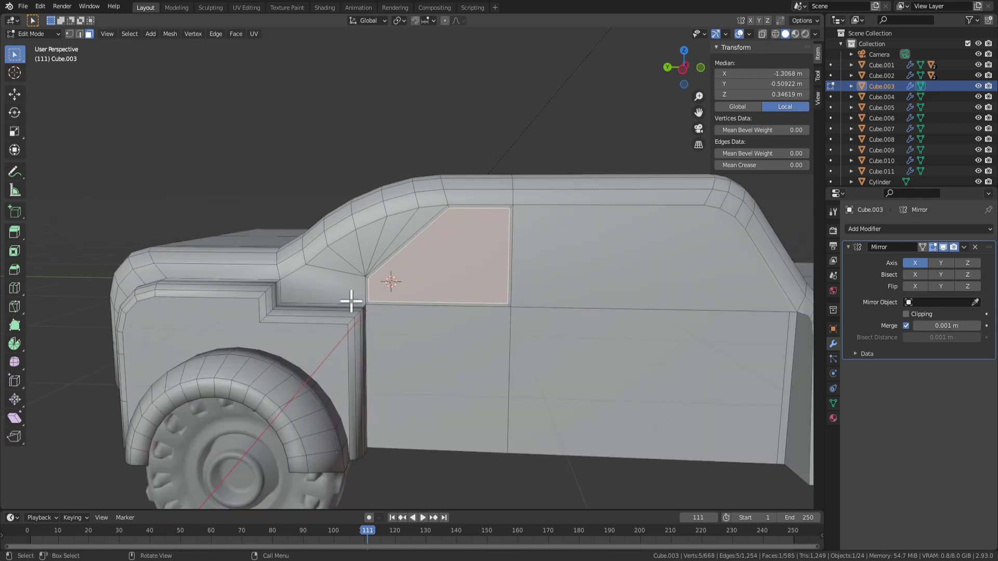
Check the cab's rear corner shading in Object Mode, undo the side window face's inset and resume editing.
scroll(352, 301, up, 2)
click(301, 302)
middle_drag(371, 307, 348, 300)
scroll(348, 300, down, 2)
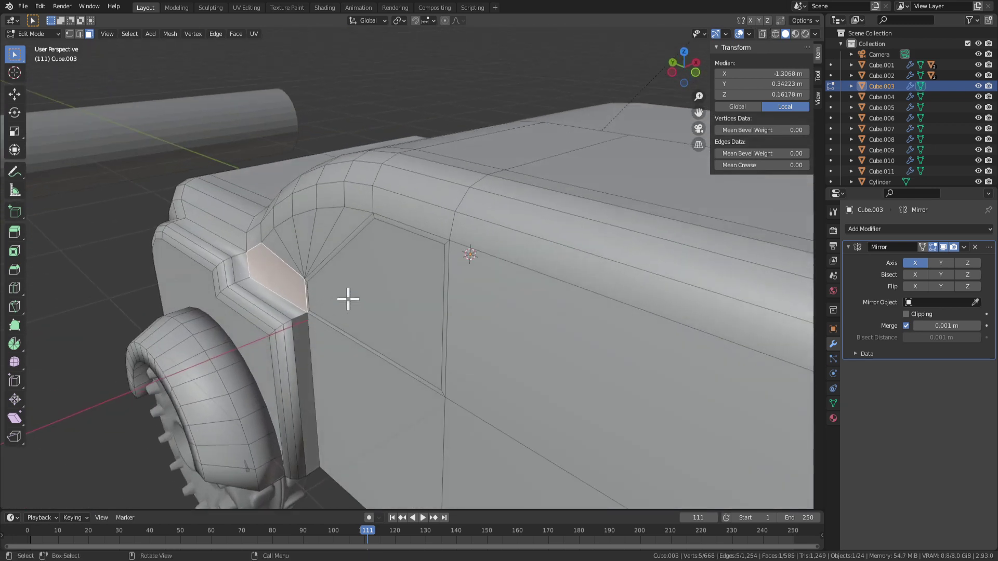
click(383, 314)
key(Tab)
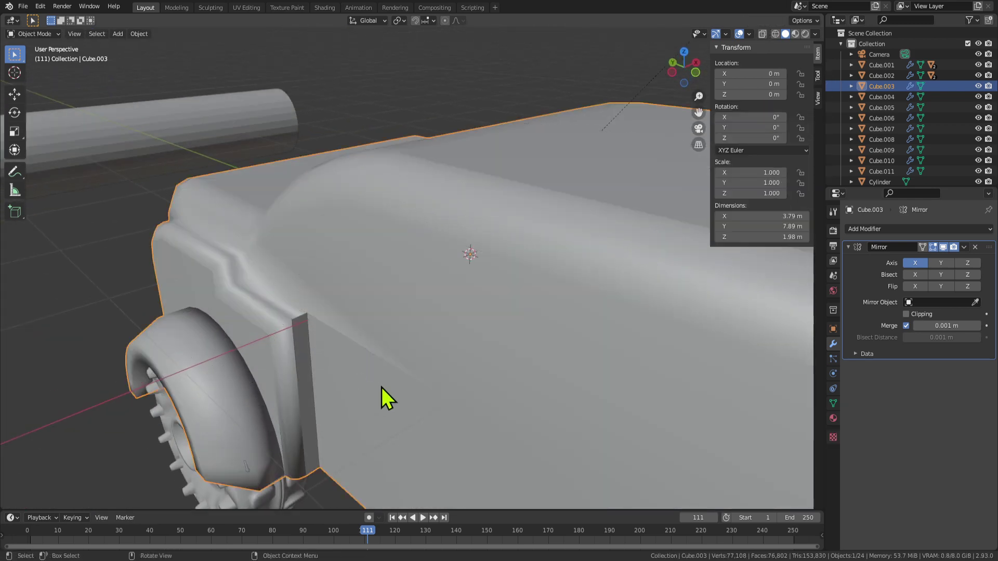
middle_drag(381, 397, 447, 357)
key(Tab)
Inset the rearmost triangular face of the fan on the cab side by about 0.013 m.
click(265, 291)
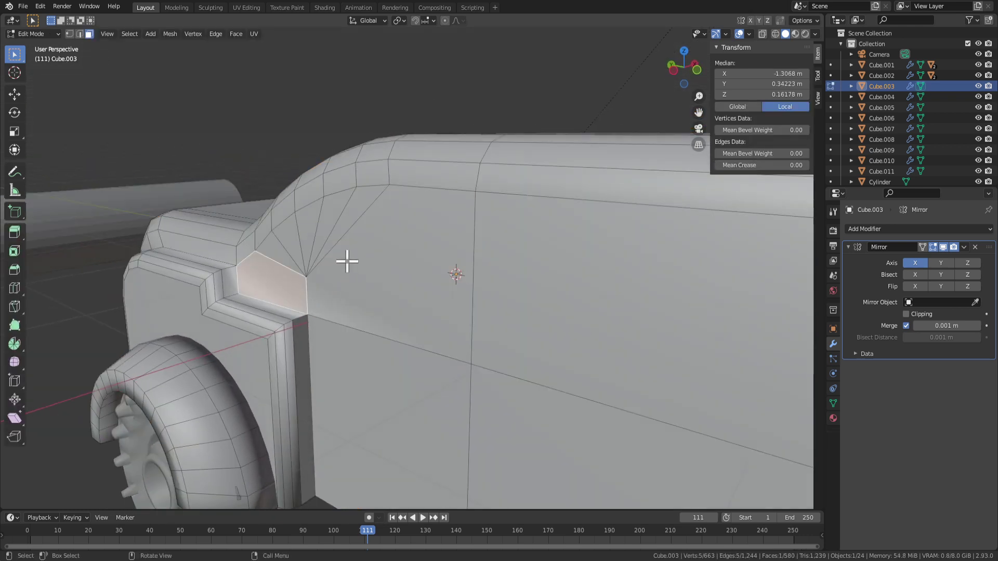
middle_drag(347, 262, 387, 264)
click(284, 268)
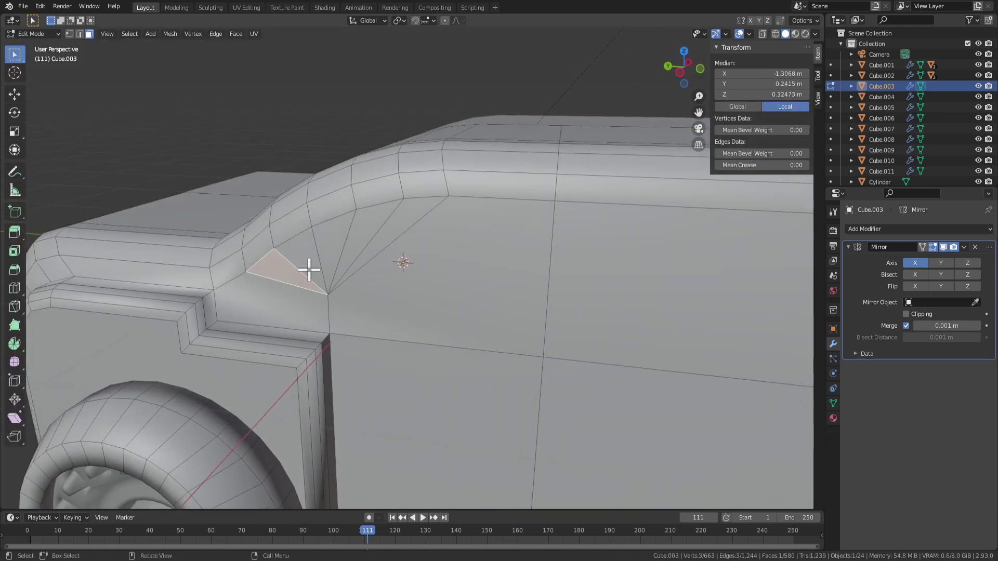
key(i)
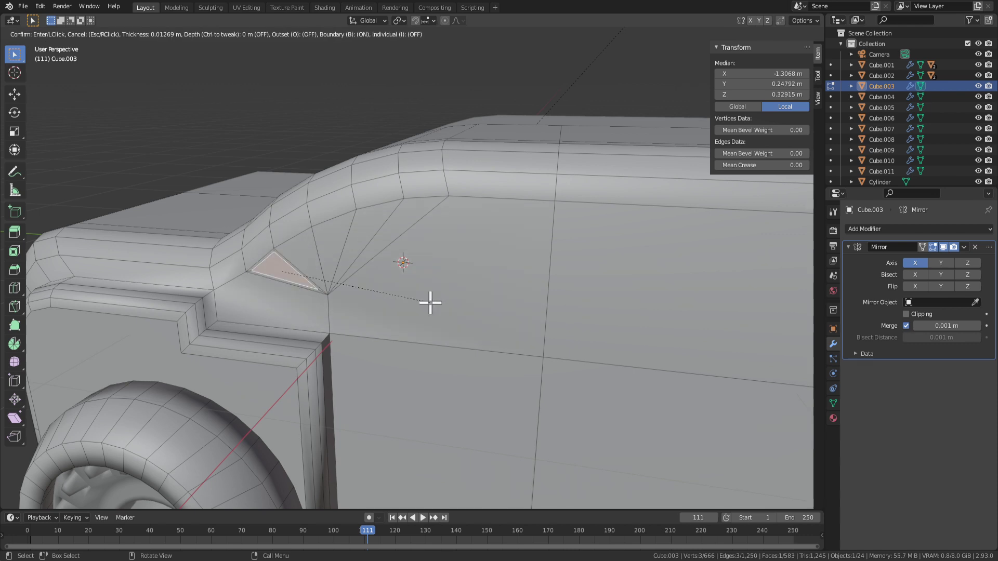
click(428, 301)
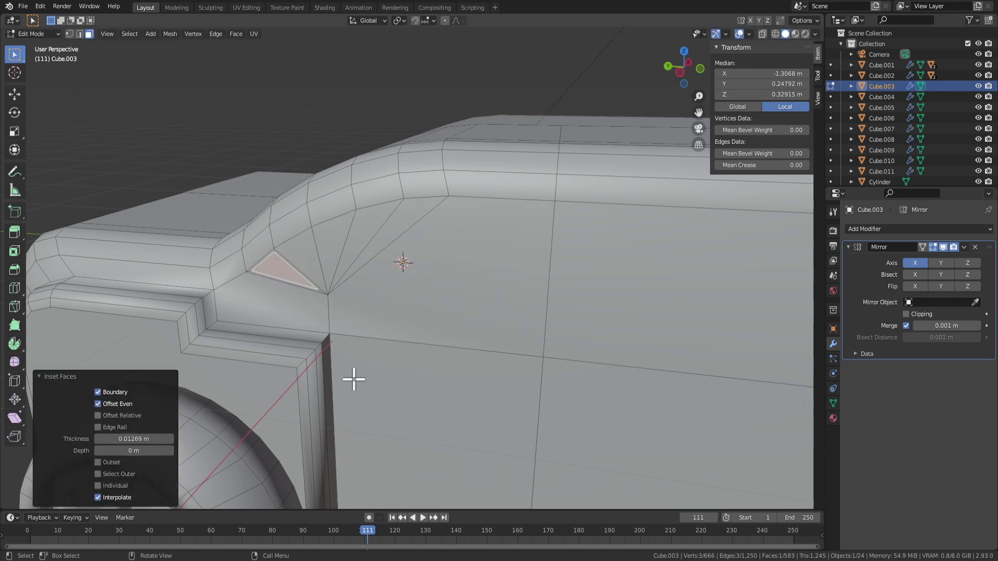
Inset the remaining four triangular faces of the cab-side fan in two non-adjacent pairs.
click(304, 252)
click(376, 235)
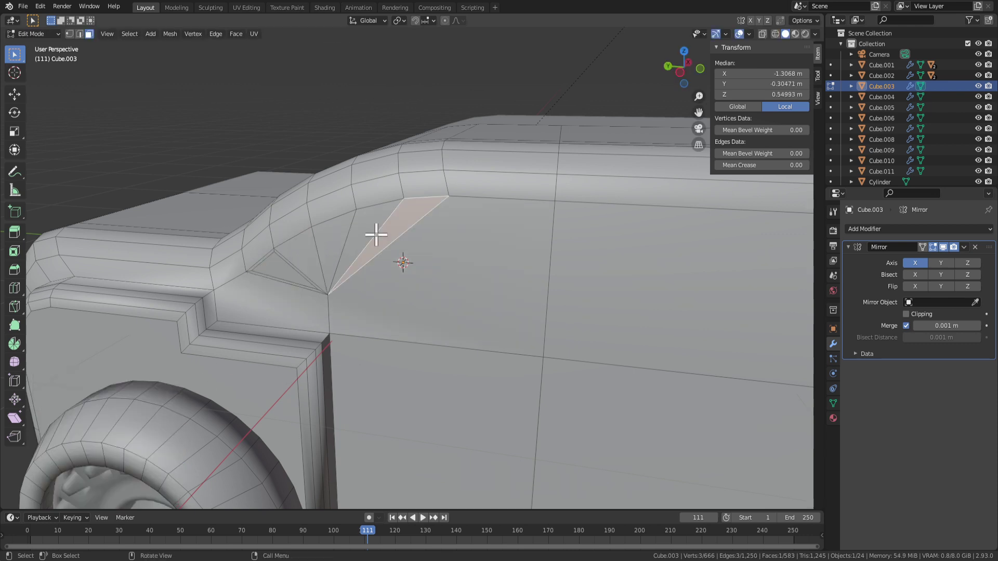
click(345, 234)
click(390, 240)
shift+click(362, 247)
key(i)
click(366, 350)
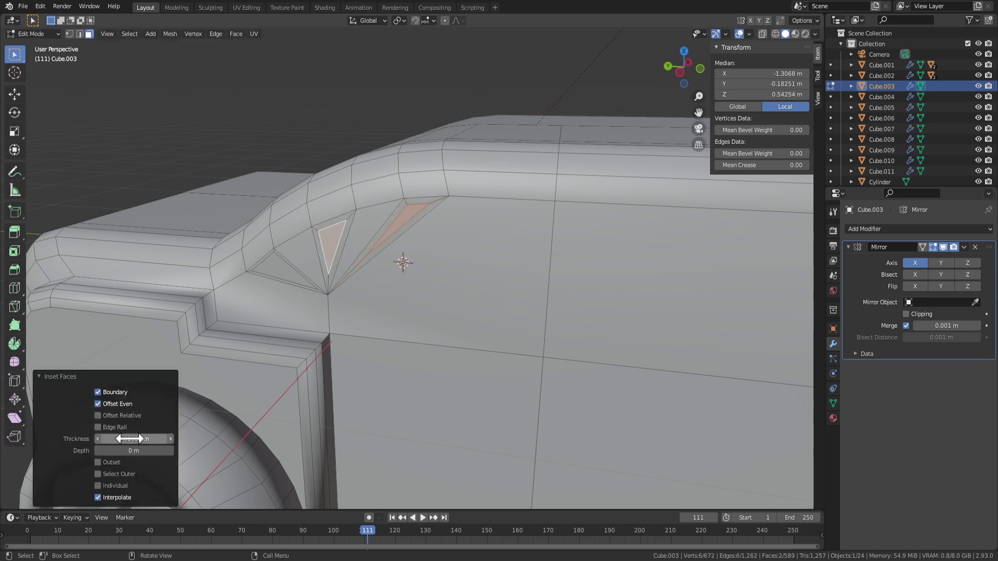
key(i)
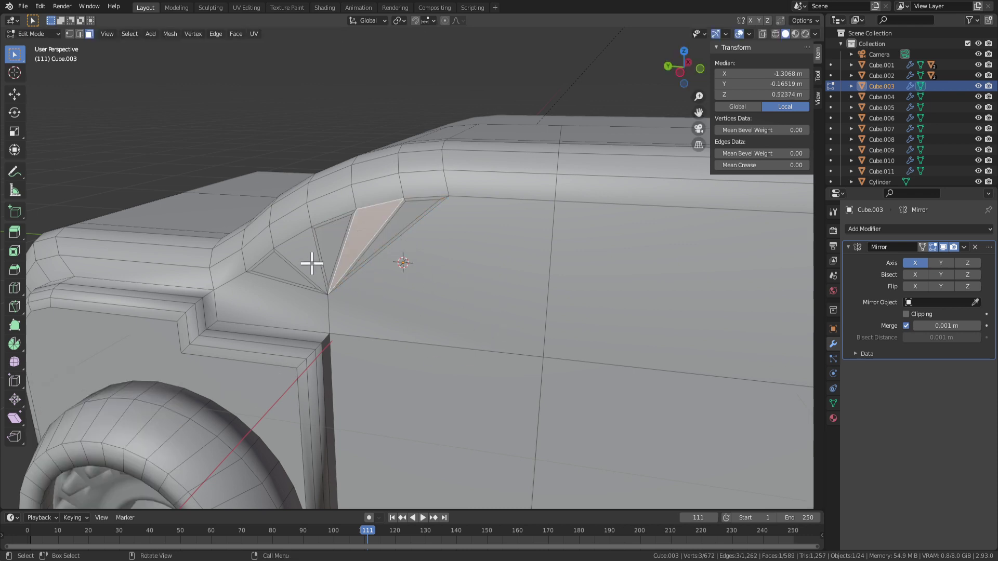
click(391, 301)
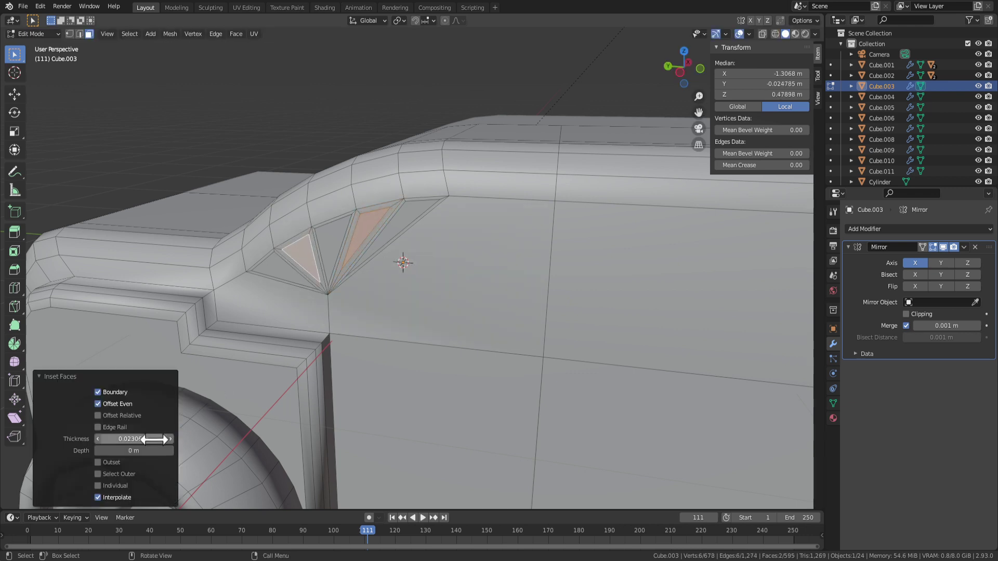
Extrude the five inset triangular faces of the cab-side fan inward by about 0.008 m and shade them flat.
click(417, 212)
shift+click(364, 230)
shift+click(334, 235)
shift+click(308, 260)
shift+click(284, 267)
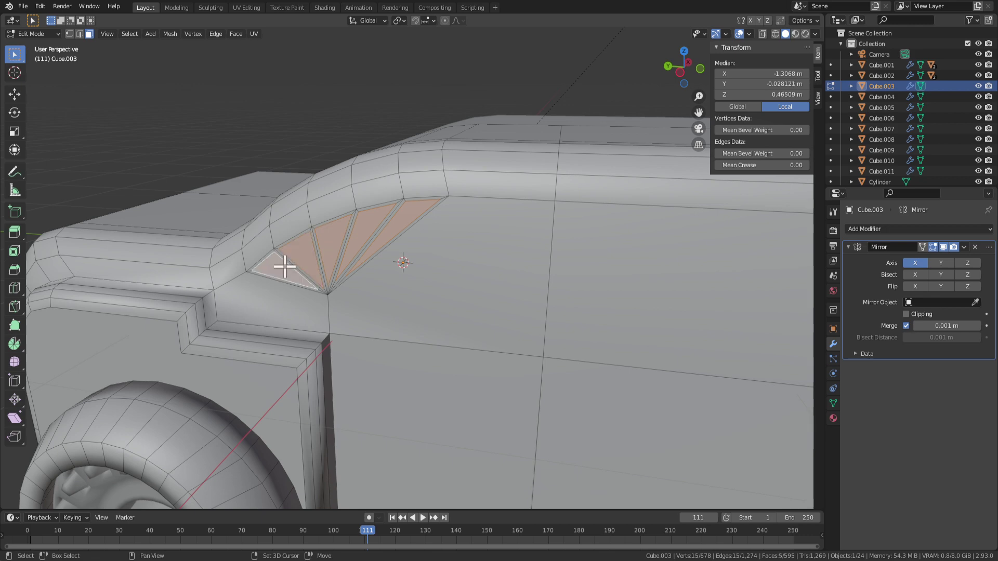
middle_drag(284, 267, 438, 280)
key(e)
click(445, 280)
right_click(315, 263)
click(313, 270)
Grow the fan selection to include the surrounding frame faces and shade them all flat.
key(Tab)
scroll(395, 312, down, 4)
middle_drag(411, 317, 538, 302)
scroll(551, 348, up, 4)
key(Tab)
mouse_move(554, 357)
middle_down()
mouse_move(591, 373)
mouse_move(568, 347)
middle_up()
scroll(590, 372, up, 1)
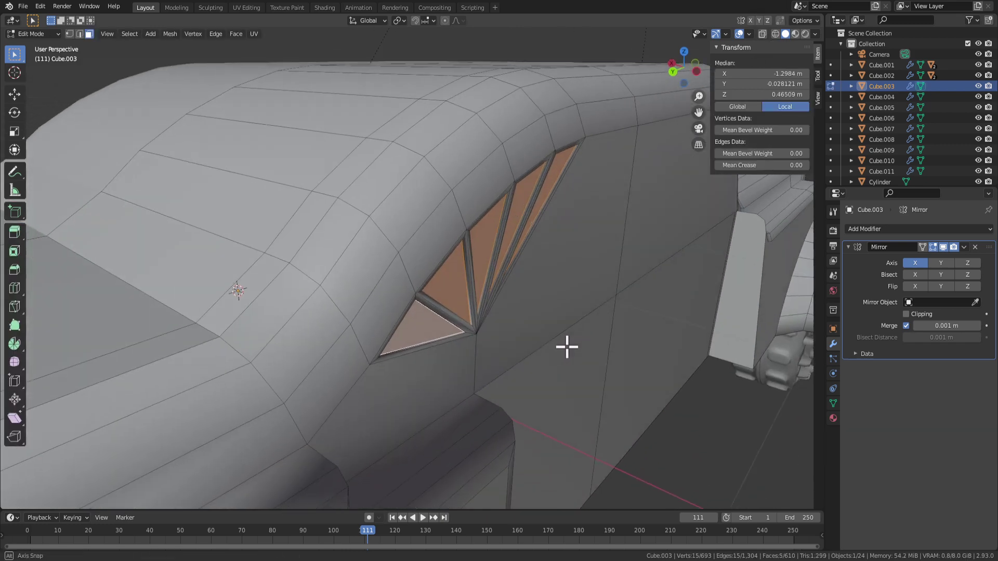
key(ctrl+KP_Add)
right_click(543, 319)
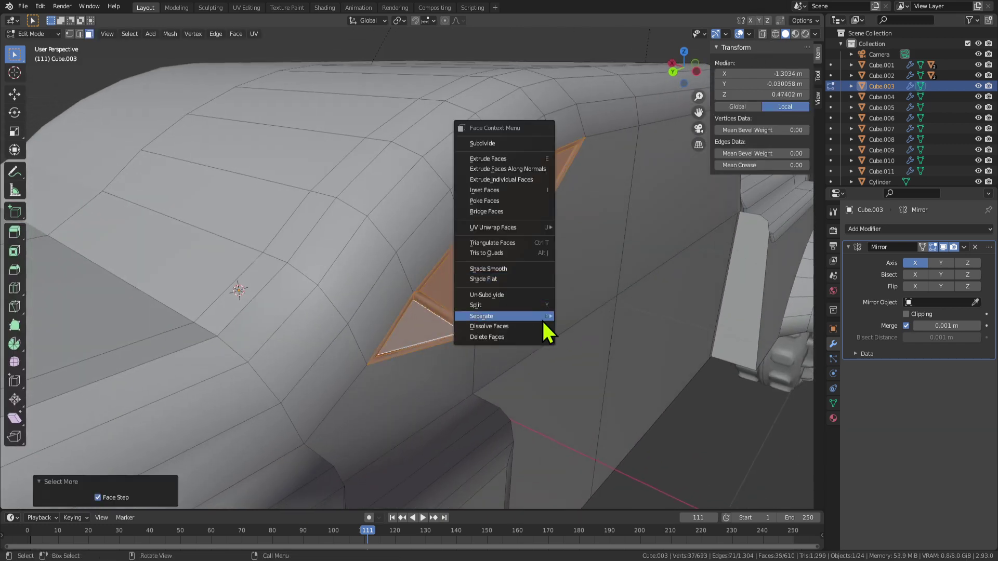
click(512, 277)
Move the five inner triangular faces of the cab-side fan further inward along X by about 0.02 m.
key(Tab)
scroll(509, 312, down, 2)
middle_drag(500, 288, 379, 314)
key(Tab)
key(KP_Decimal)
click(373, 331)
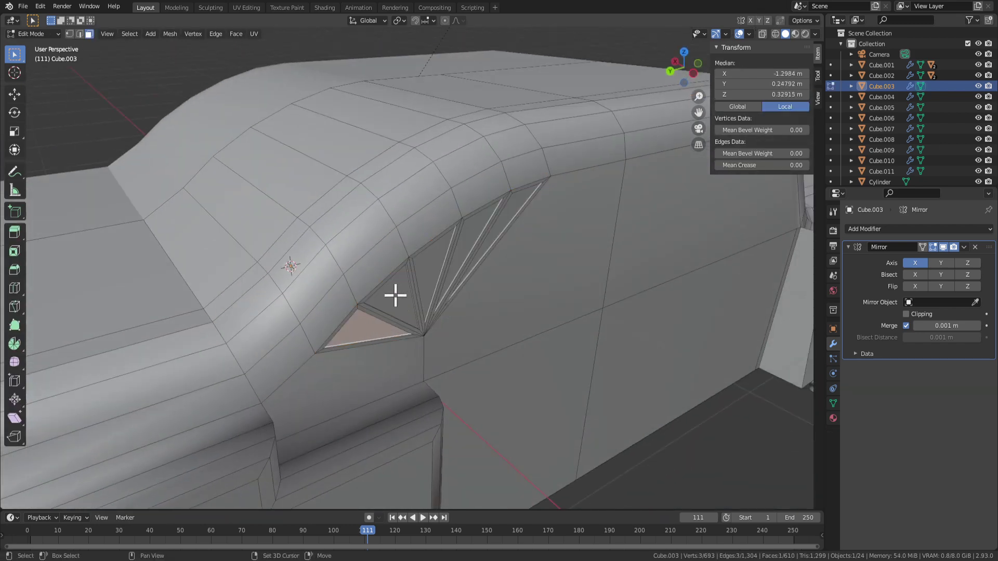
shift+click(431, 266)
shift+click(401, 293)
shift+click(459, 257)
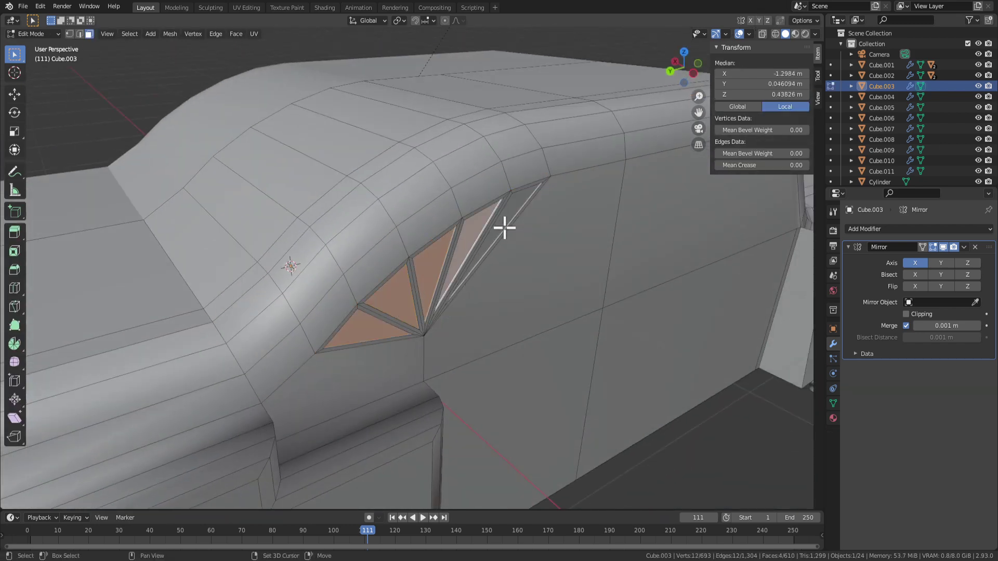
shift+click(505, 225)
middle_drag(546, 292, 568, 269)
key(g)
key(y)
key(x)
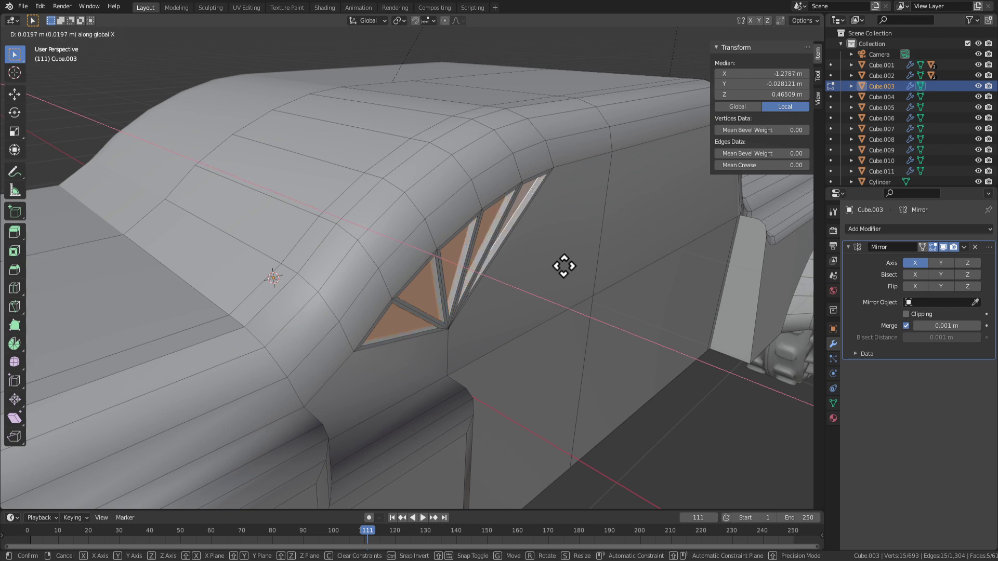
click(571, 269)
Inset the front side window face beside the fan by about 0.013 m.
middle_drag(570, 270, 557, 337)
key(Tab)
scroll(461, 245, down, 4)
key(Tab)
click(456, 265)
key(i)
click(603, 374)
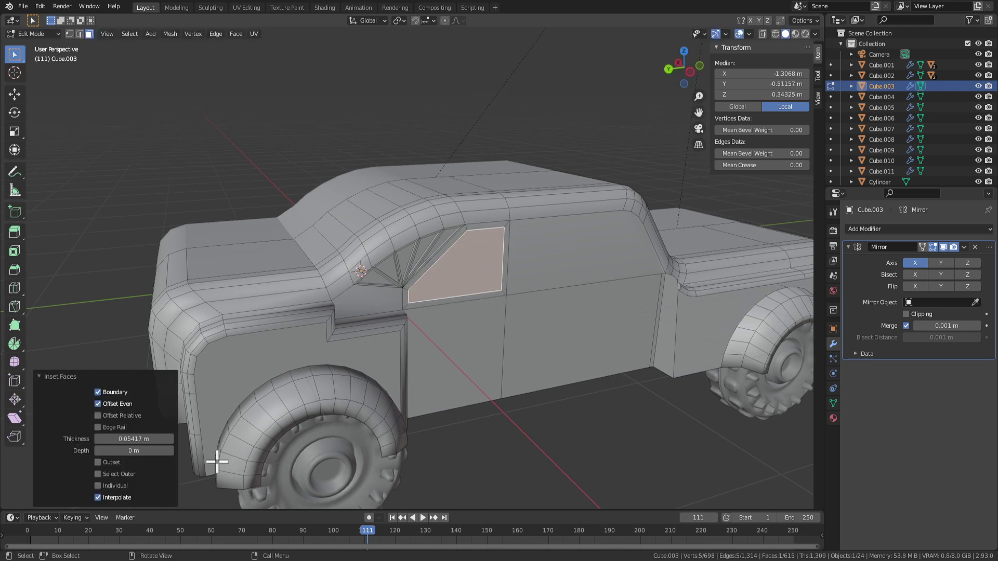
key(Return)
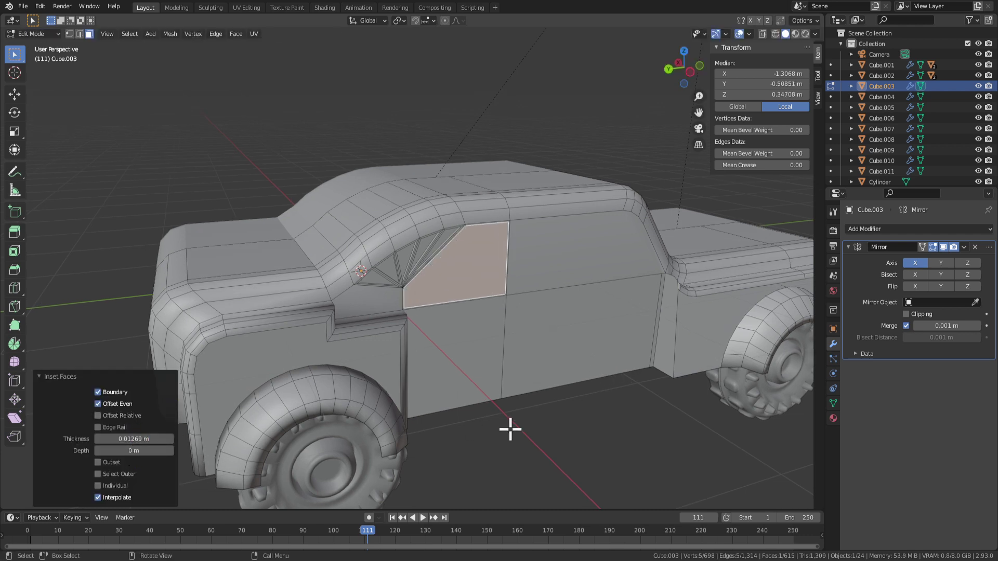
Extrude the inset front side window face inward by about 0.035 m and shade it flat.
scroll(632, 415, up, 3)
middle_drag(633, 414, 628, 447)
key(e)
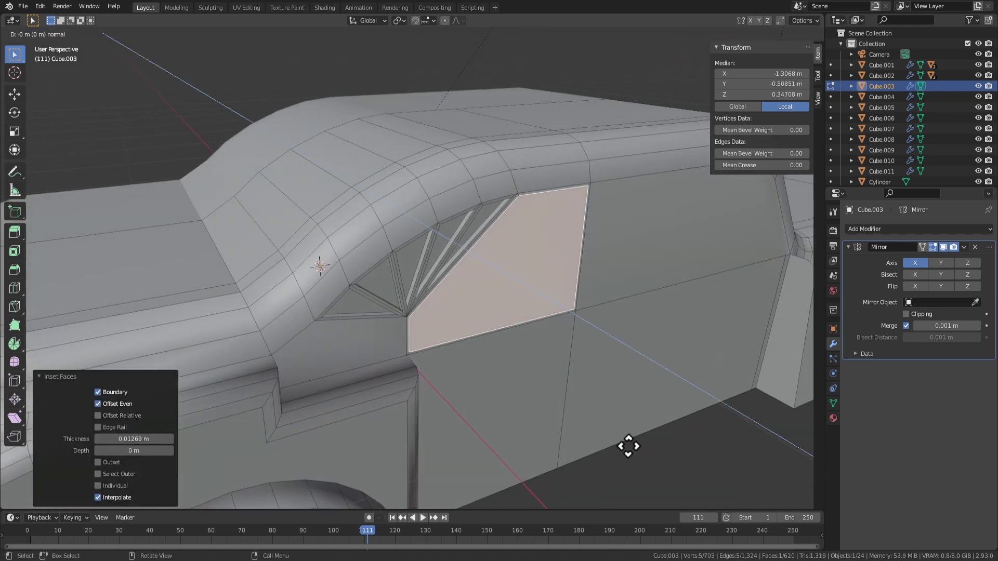
click(624, 445)
right_click(470, 266)
click(470, 267)
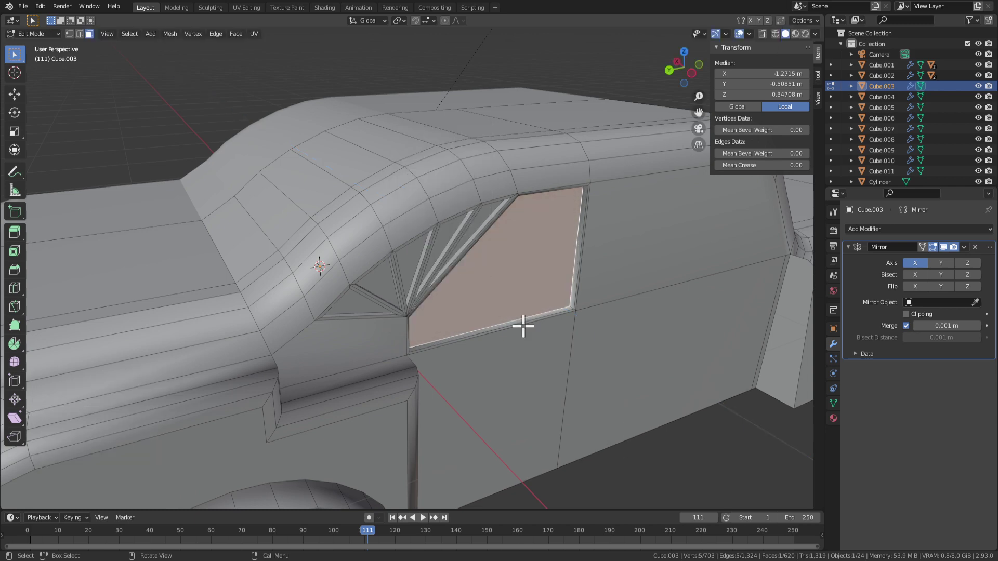
Examine the recessed front side window and the rear side window area in Object Mode and Edit Mode.
key(Tab)
scroll(583, 391, down, 3)
middle_drag(583, 392, 515, 414)
key(Tab)
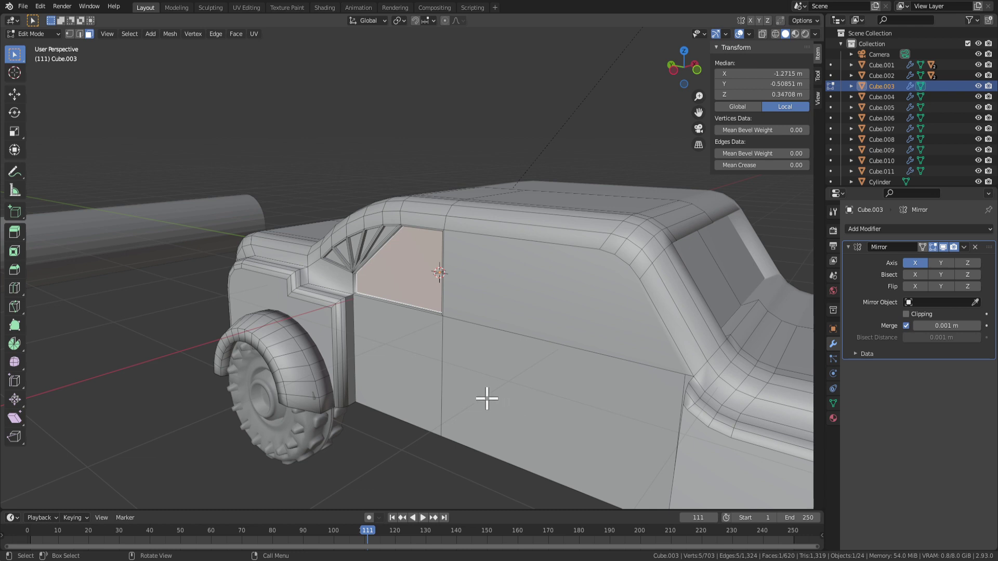
scroll(486, 256, down, 2)
click(556, 305)
middle_drag(486, 256, 155, 333)
scroll(546, 316, down, 3)
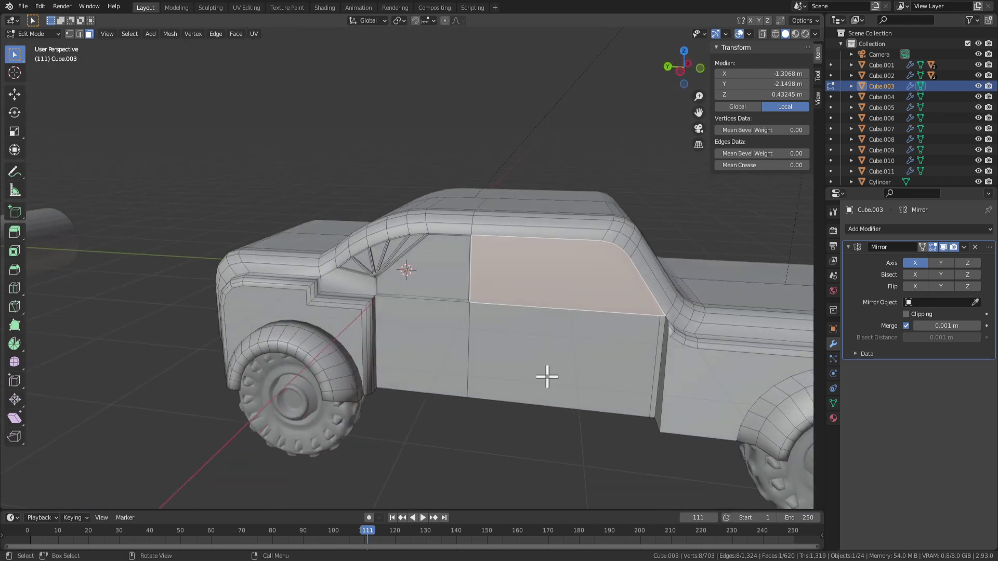
key(Tab)
middle_drag(668, 370, 388, 312)
key(Tab)
scroll(525, 366, down, 3)
key(Tab)
key(Tab)
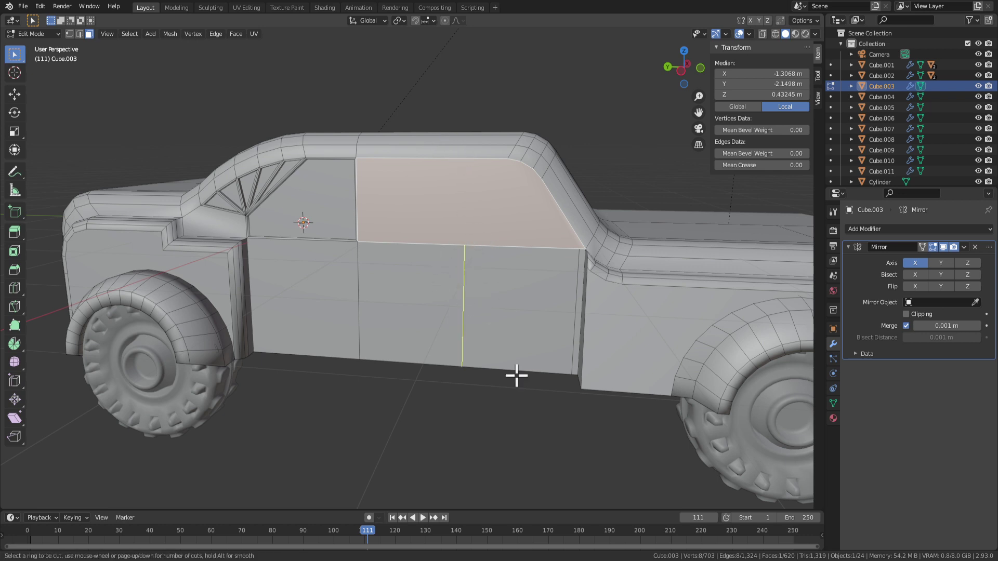
Examine the rear door panel and the rear side window above it as a combined face selection.
click(493, 282)
middle_drag(434, 305, 468, 317)
shift+click(529, 260)
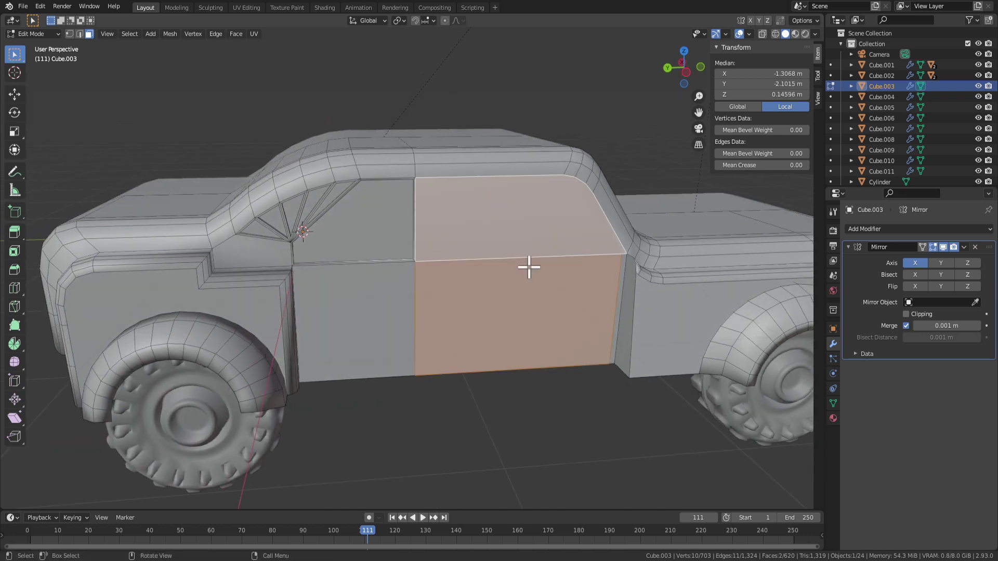
middle_drag(536, 276, 513, 252)
scroll(536, 251, up, 6)
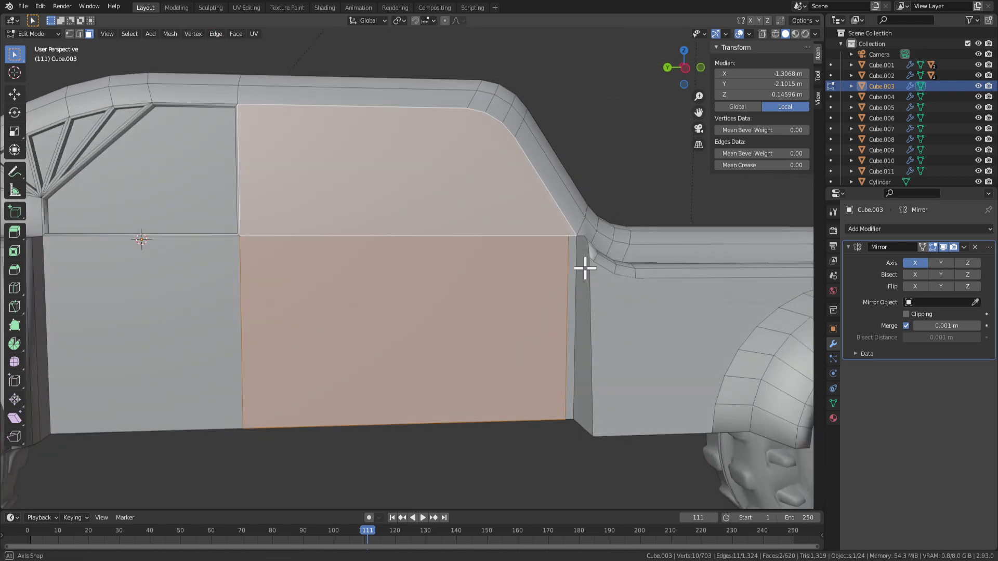
scroll(591, 257, down, 5)
scroll(537, 245, up, 5)
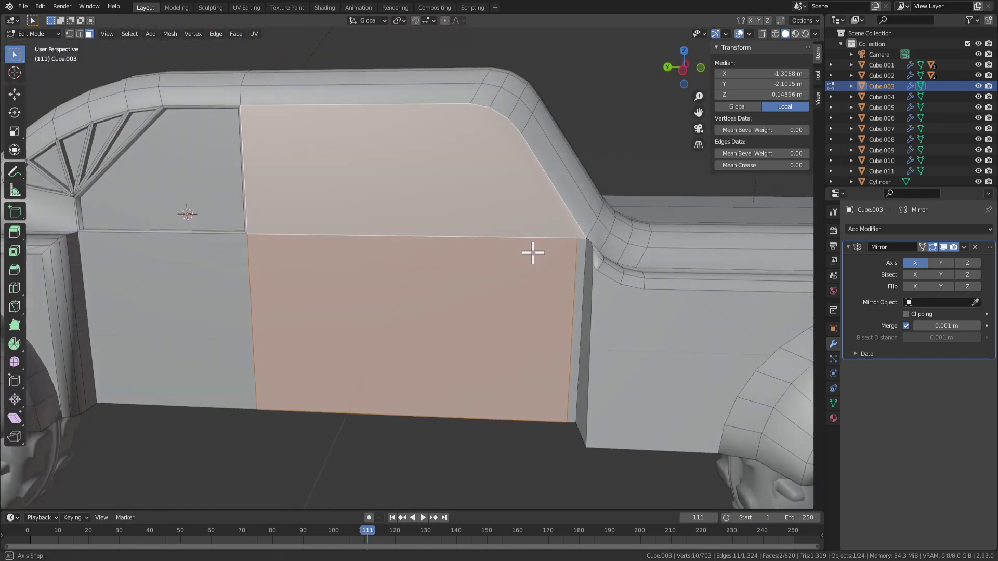
scroll(551, 182, down, 2)
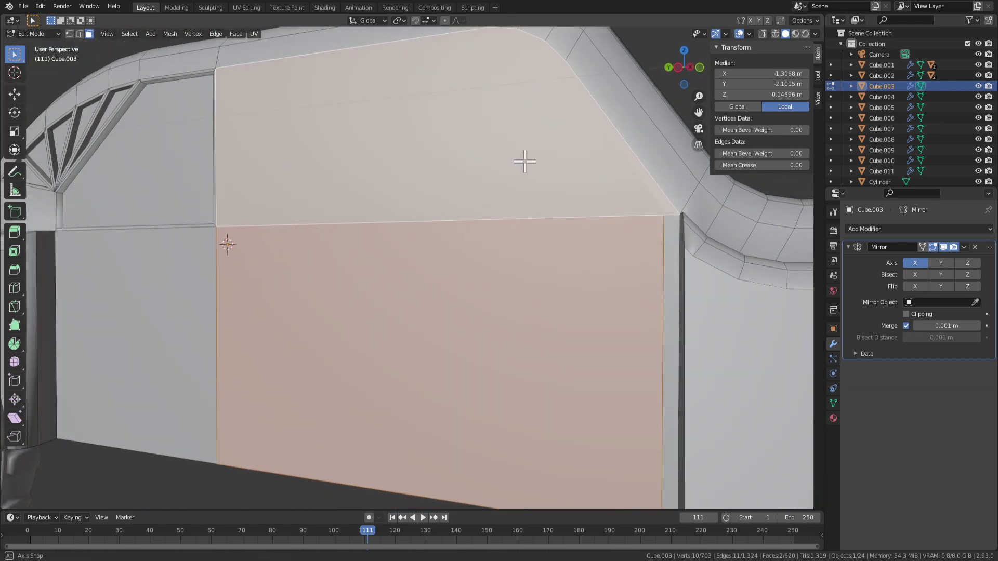
scroll(546, 179, up, 2)
click(512, 202)
scroll(513, 203, down, 2)
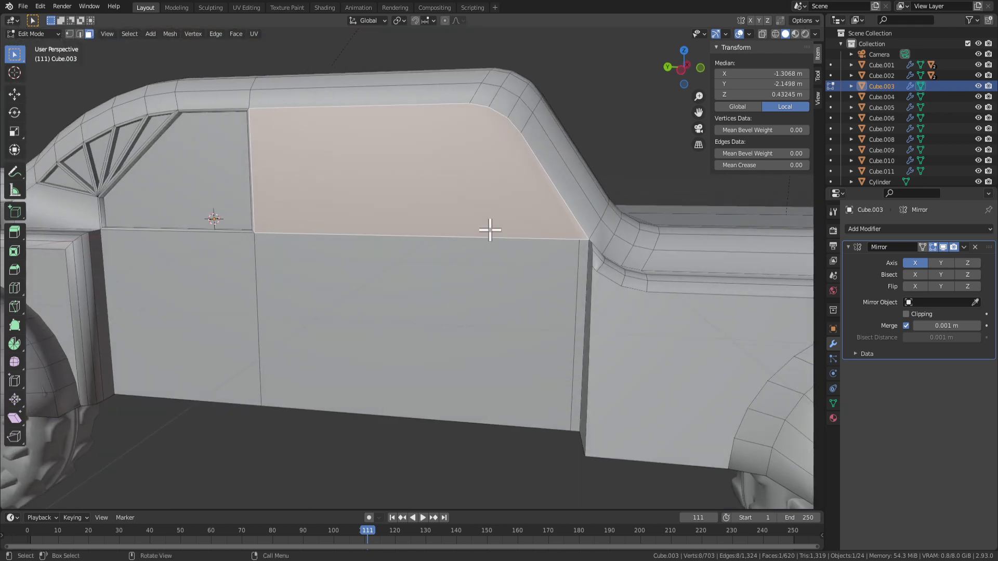
scroll(540, 291, down, 3)
scroll(551, 317, up, 3)
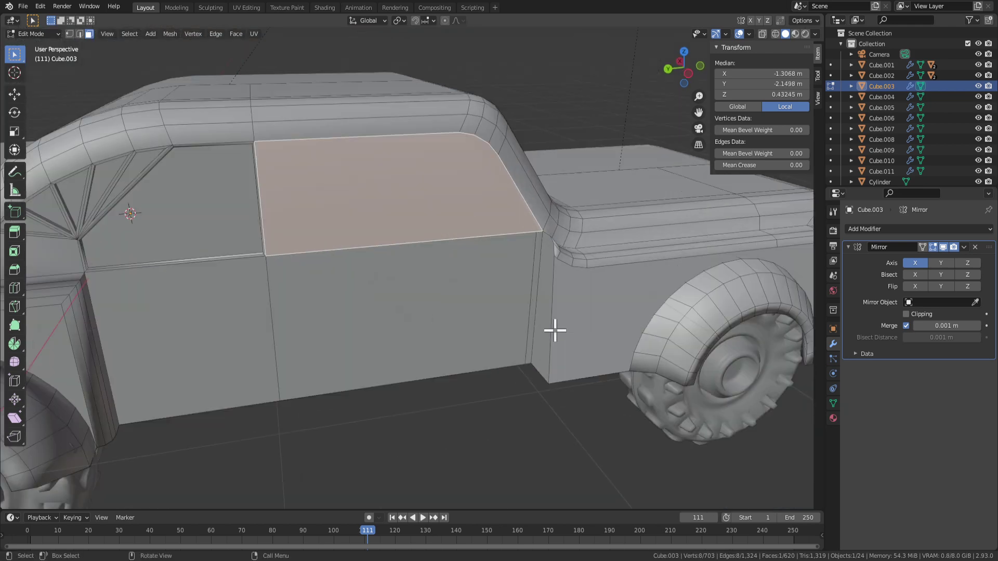
key(i)
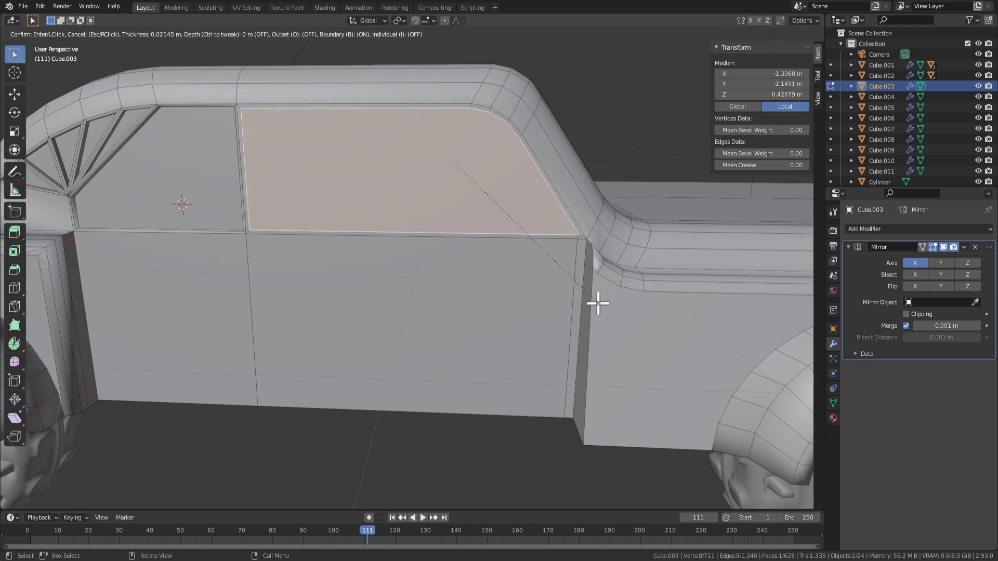
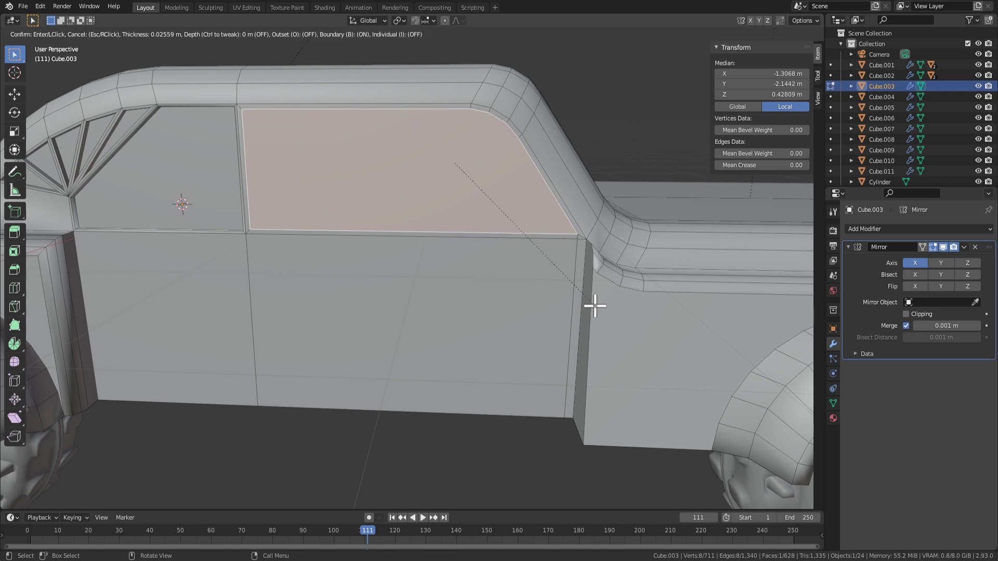
right_click(595, 305)
Inspect the boundaries of the rear door panel and rear side window faces where they meet at the rear pillar.
scroll(597, 297, up, 3)
click(577, 255)
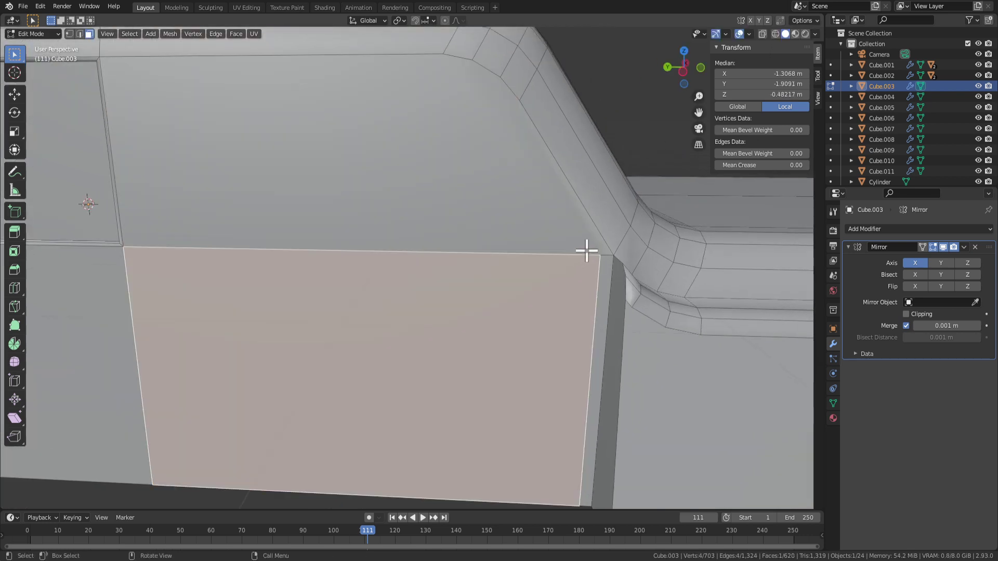
click(478, 181)
scroll(474, 241, down, 3)
scroll(510, 263, up, 2)
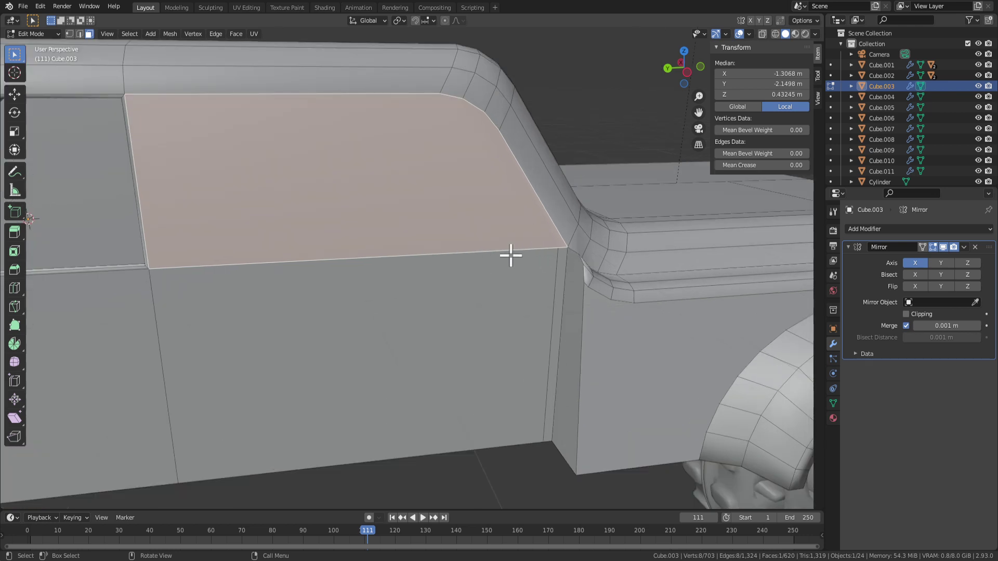
click(342, 339)
click(267, 205)
click(447, 307)
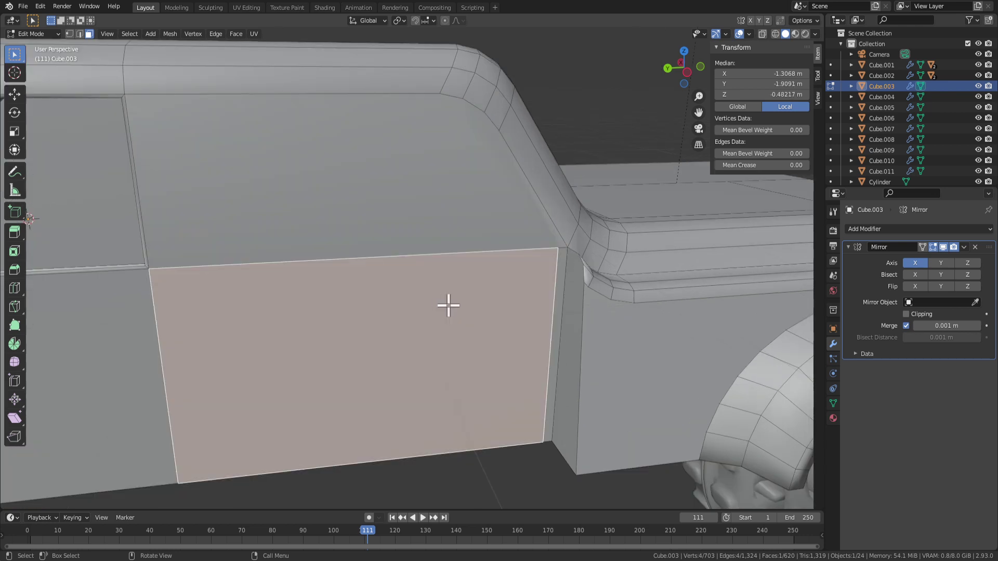
middle_drag(510, 278, 485, 260)
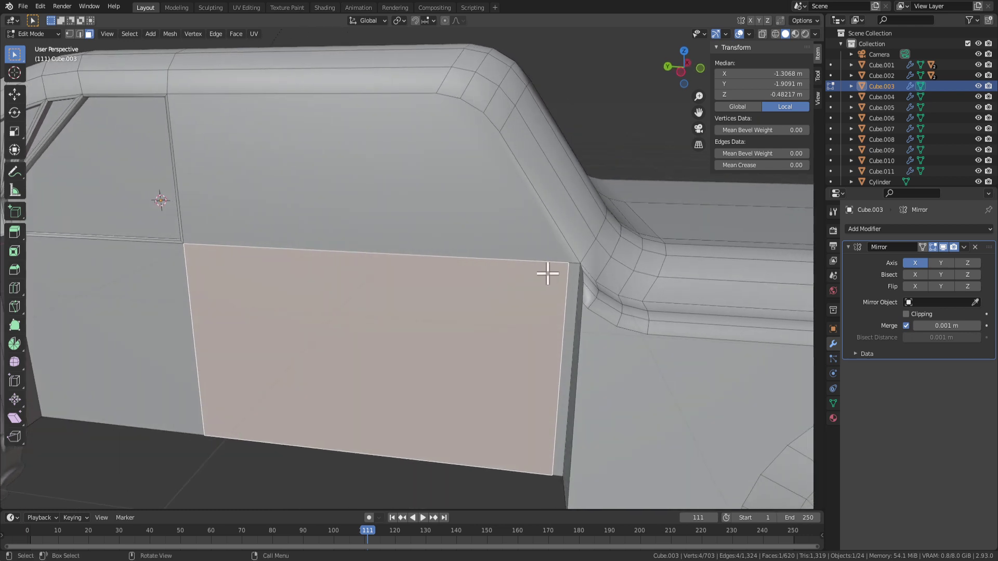
click(410, 230)
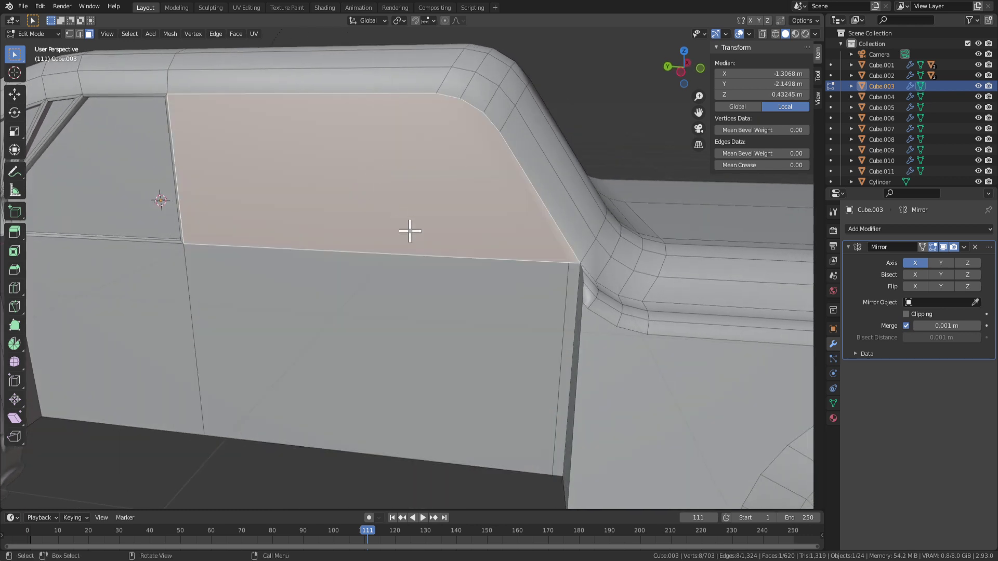
key(i)
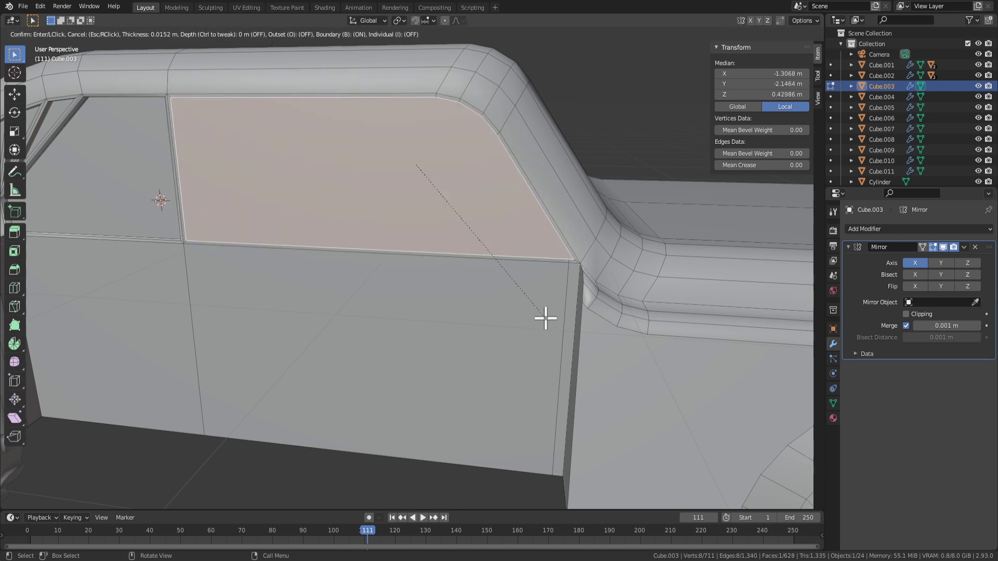
key(Escape)
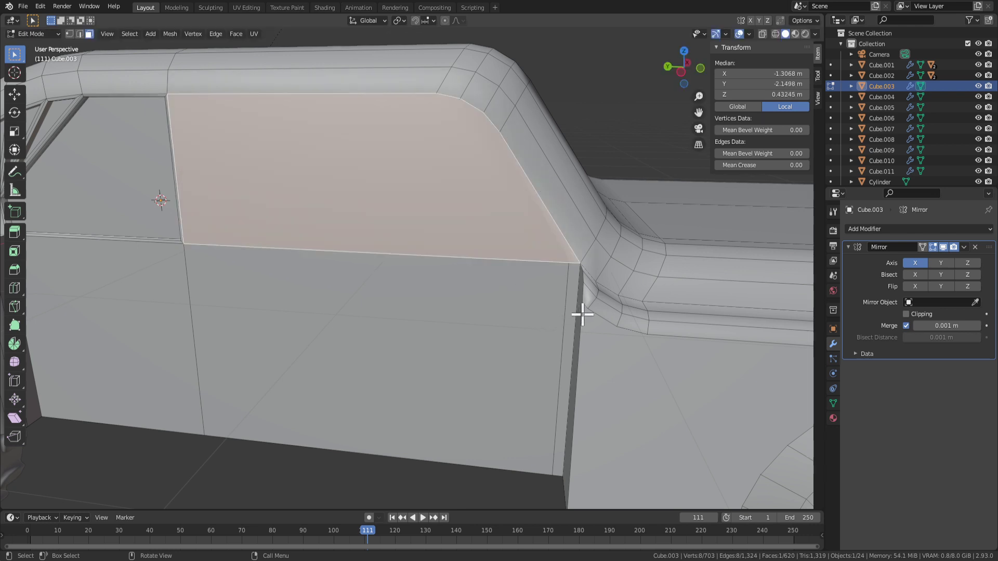
Dissolve the vertical edge bordering the narrow strip at the rear end of the rear door panel.
scroll(551, 312, down, 2)
click(537, 330)
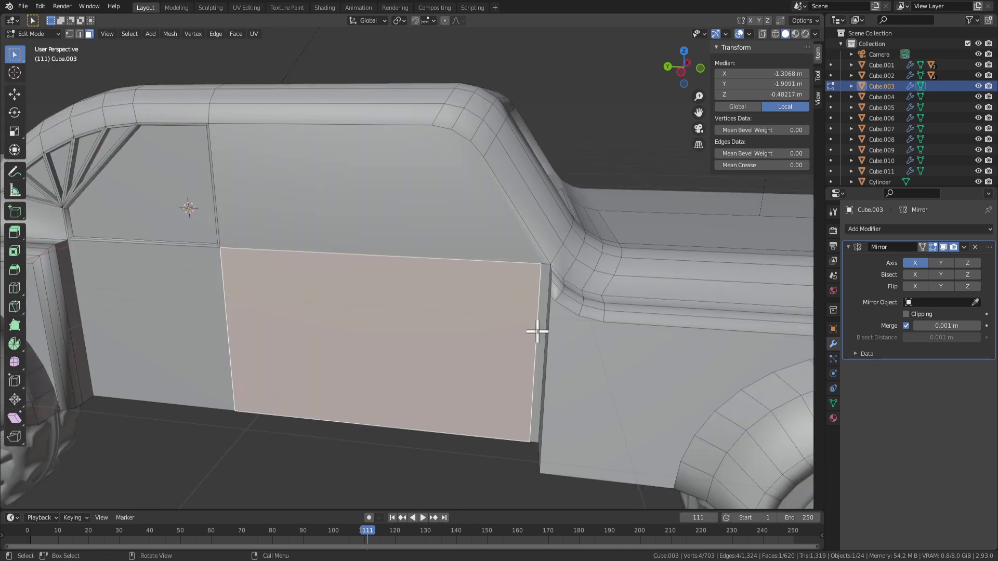
scroll(544, 319, up, 4)
scroll(541, 314, up, 2)
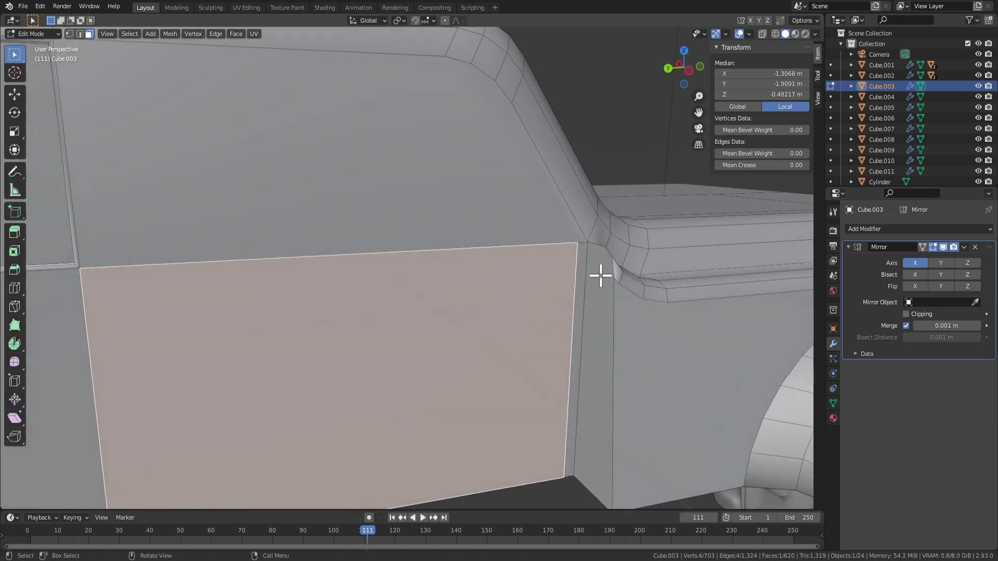
key(2)
click(557, 313)
key(x)
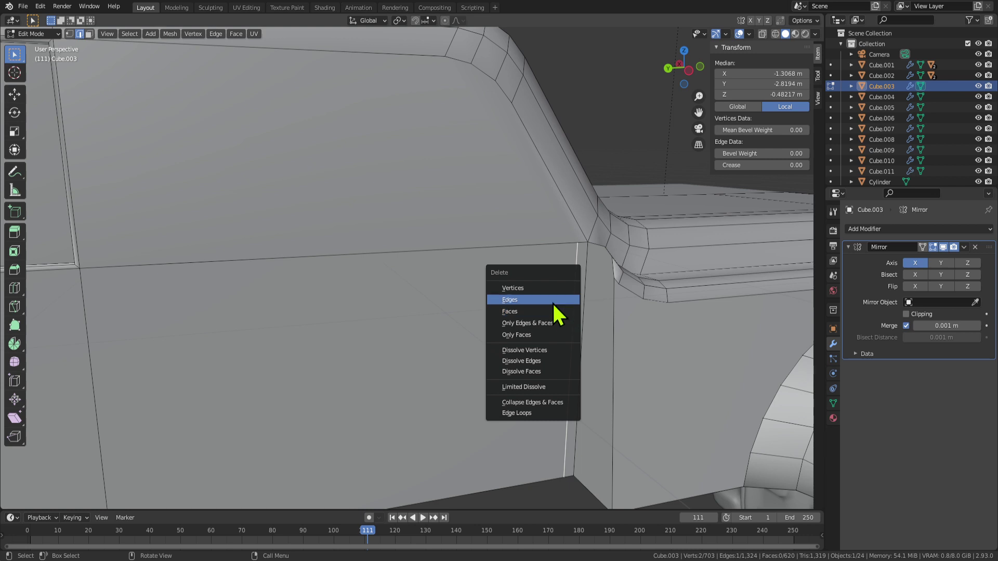
click(524, 299)
key(ctrl+z)
key(x)
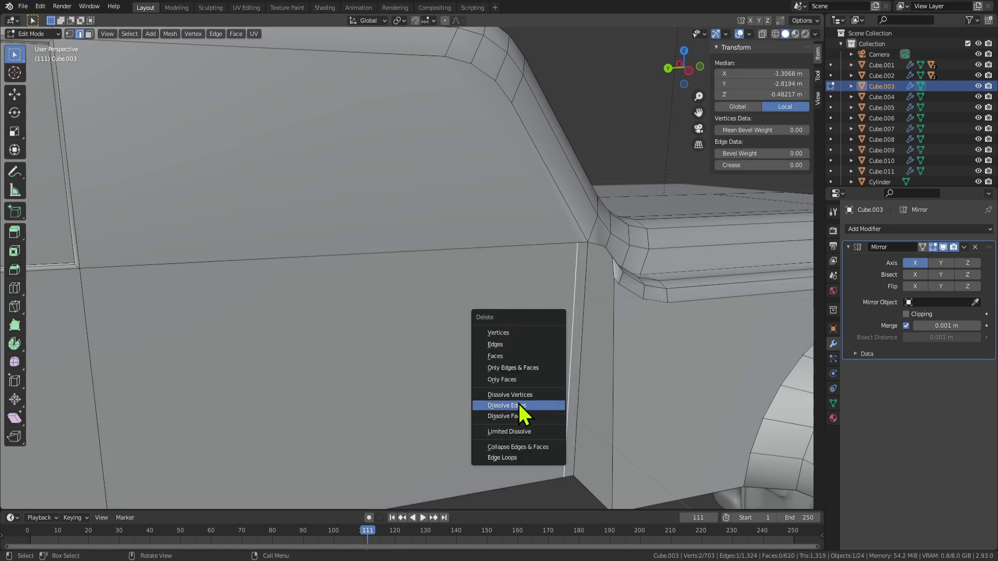
click(519, 405)
Inset the rear door panel and rear side window faces together by about 0.062 m.
scroll(559, 332, down, 3)
key(3)
click(417, 309)
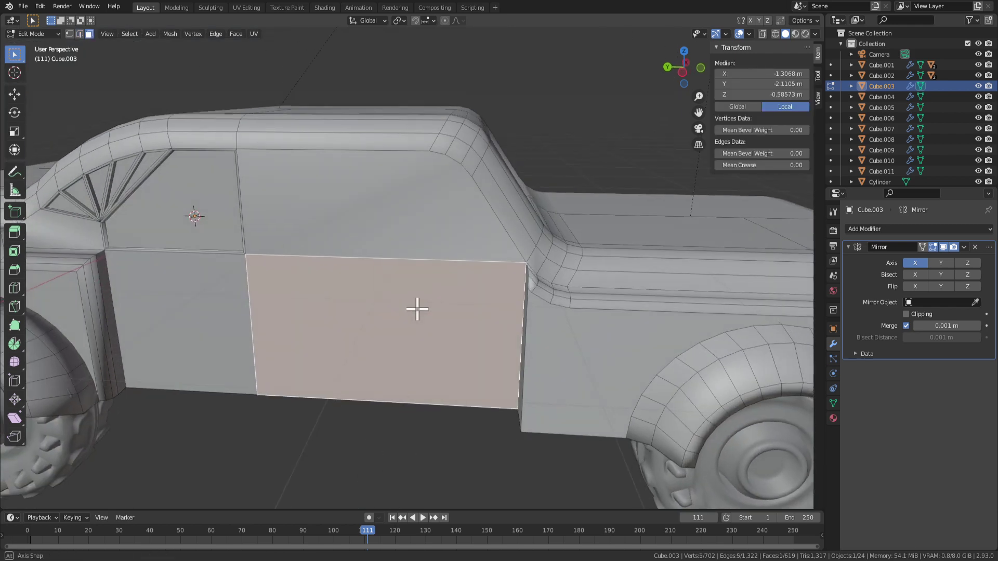
scroll(370, 225, up, 4)
shift+click(419, 207)
scroll(496, 245, up, 2)
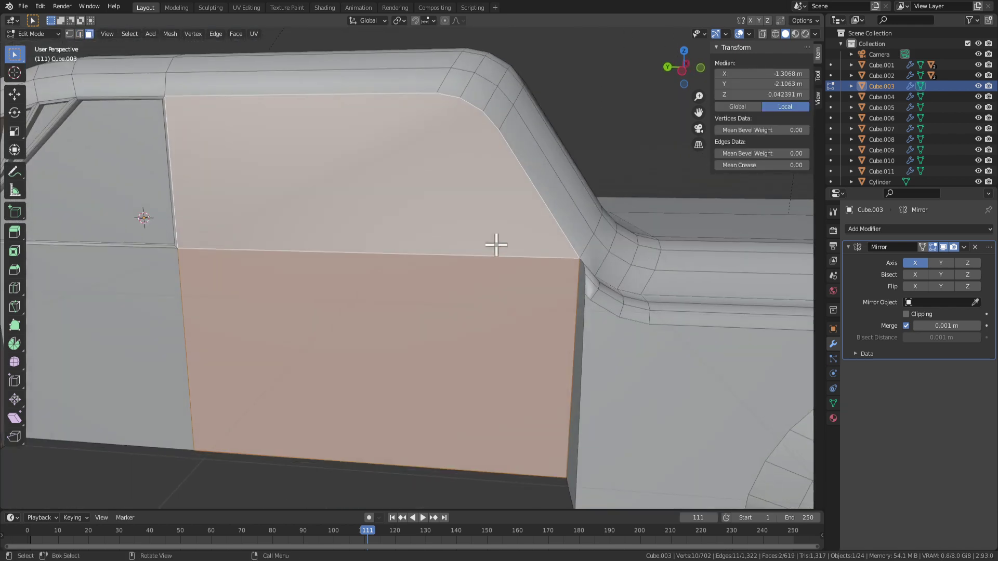
key(i)
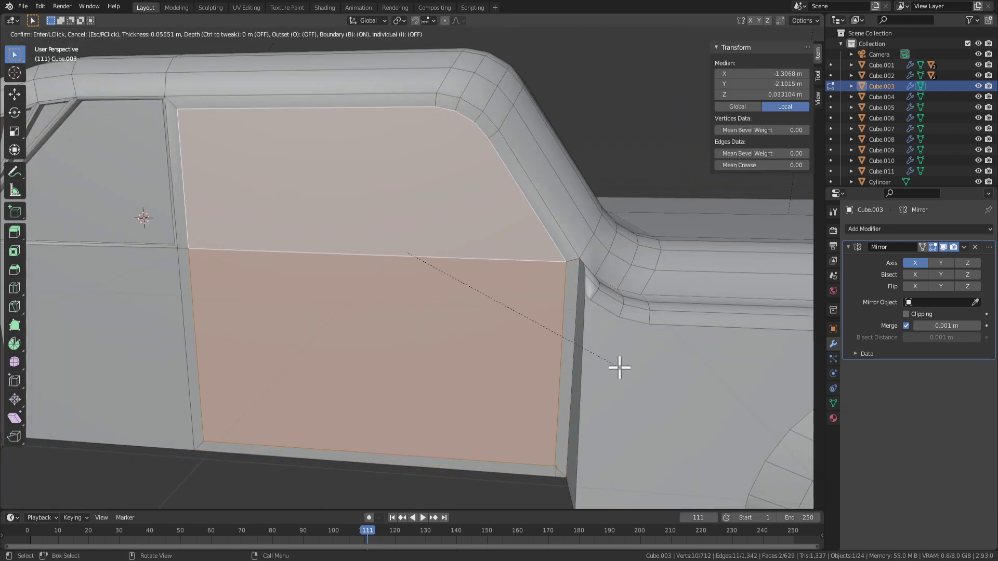
click(618, 368)
Check the inset border around the rear door and side window in Object and Edit Mode, and save the file.
scroll(494, 333, down, 4)
scroll(501, 316, up, 6)
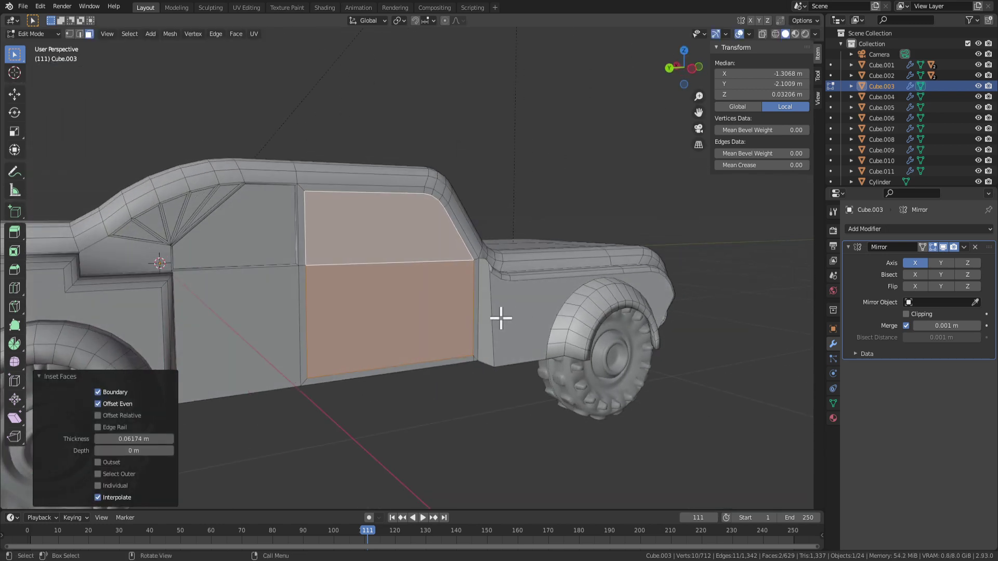
key(Tab)
key(Tab)
scroll(457, 337, down, 2)
middle_drag(457, 336, 499, 327)
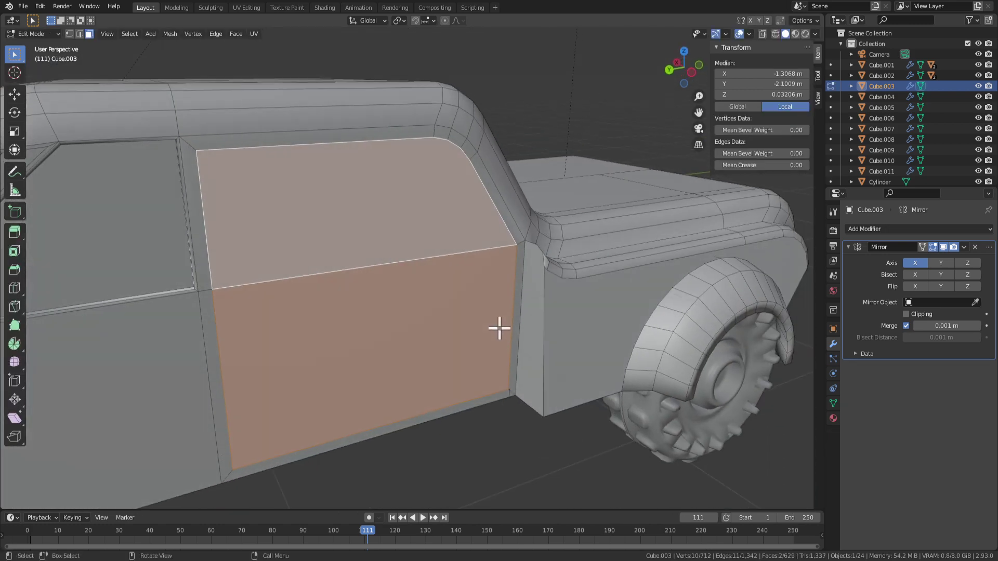
scroll(472, 336, down, 3)
scroll(445, 354, down, 3)
middle_drag(426, 337, 464, 353)
scroll(464, 353, up, 4)
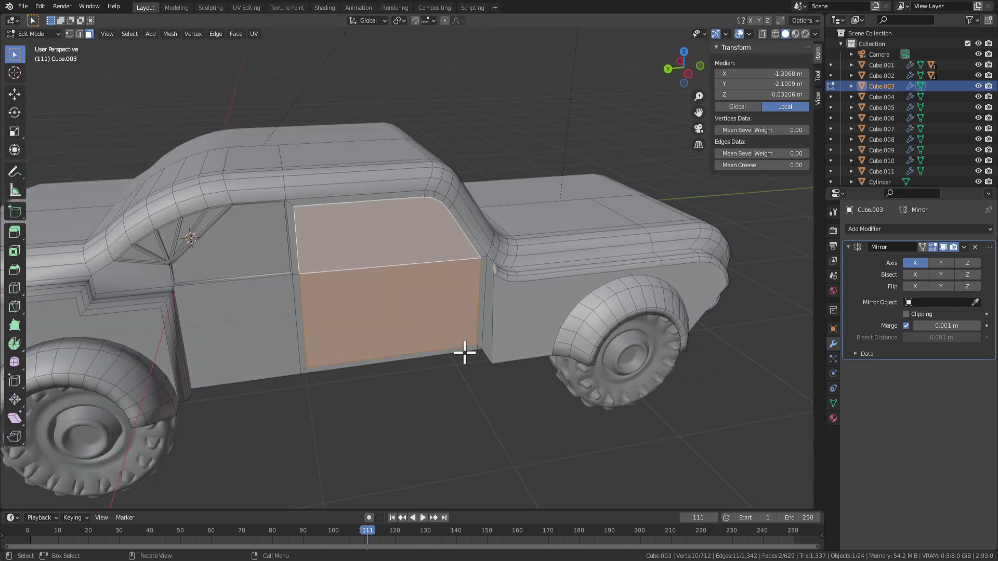
scroll(460, 348, up, 3)
scroll(455, 346, down, 3)
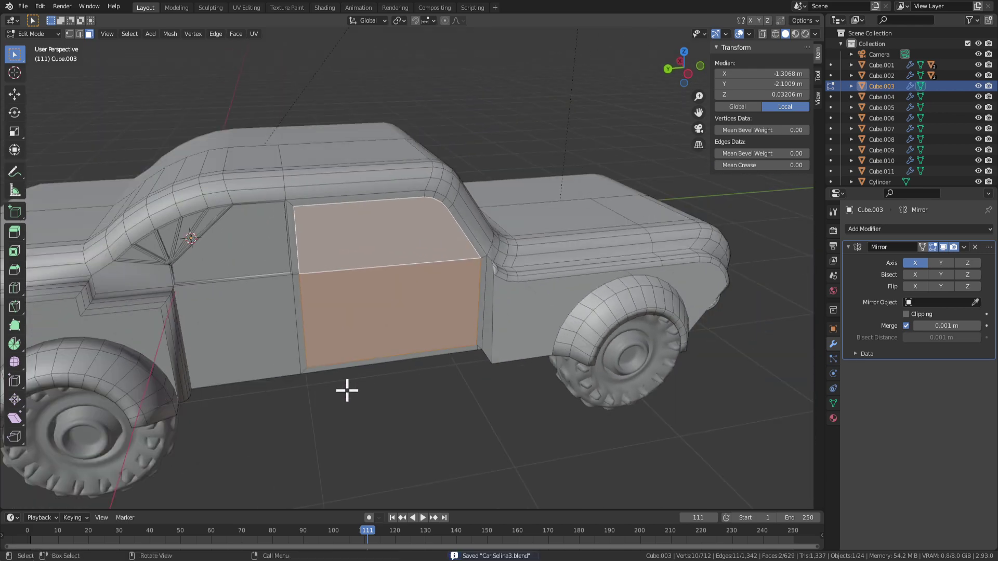
Inspect the inset rear door panel and the front side window as individual faces.
middle_drag(347, 390, 404, 346)
click(292, 341)
click(326, 296)
middle_drag(325, 296, 367, 292)
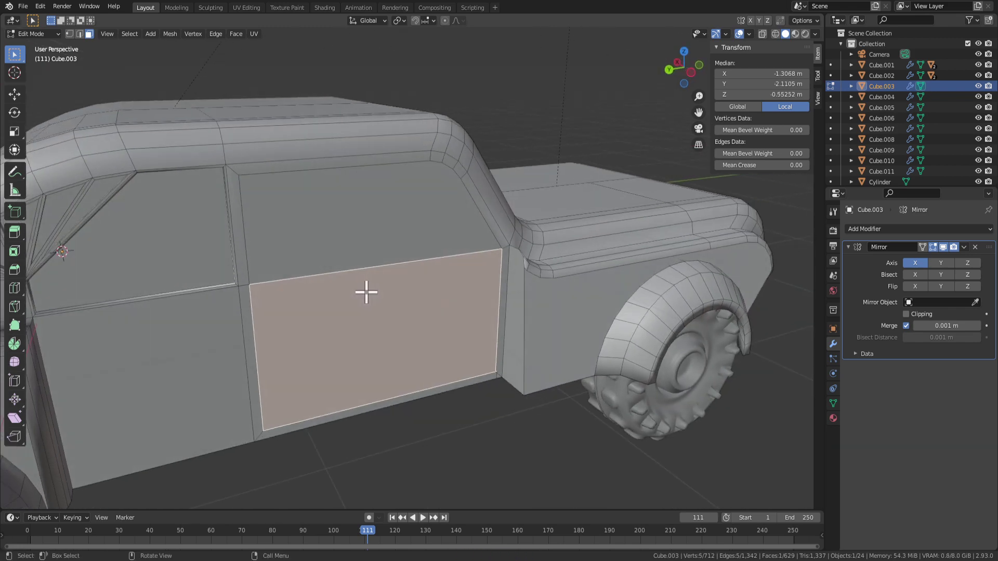
click(167, 234)
Examine the truck's windshield, hood, grille and front fender in Object and Edit Mode.
scroll(279, 249, down, 4)
middle_drag(473, 288, 454, 302)
key(Tab)
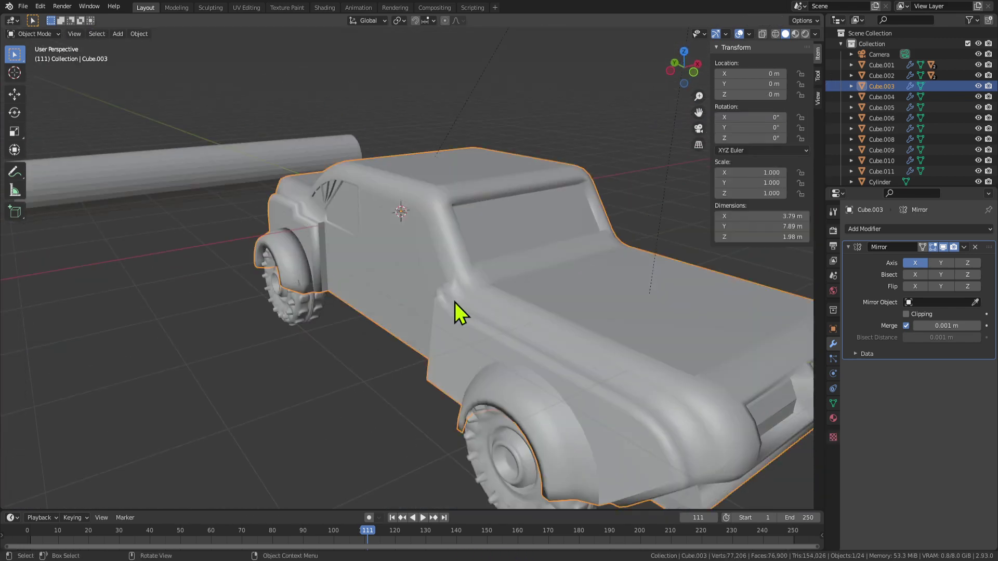
scroll(455, 301, down, 3)
middle_drag(468, 345, 397, 273)
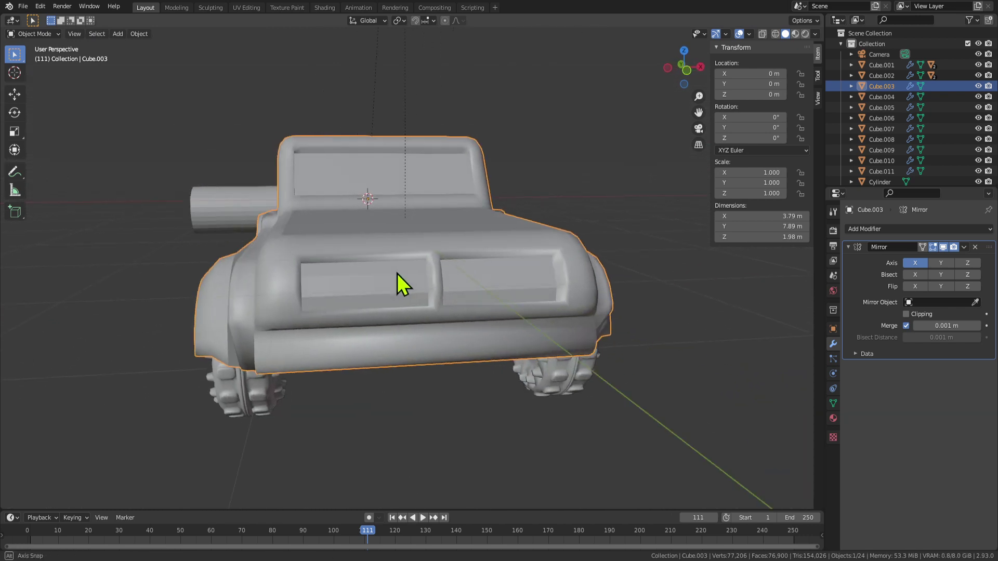
key(Tab)
middle_drag(245, 339, 275, 344)
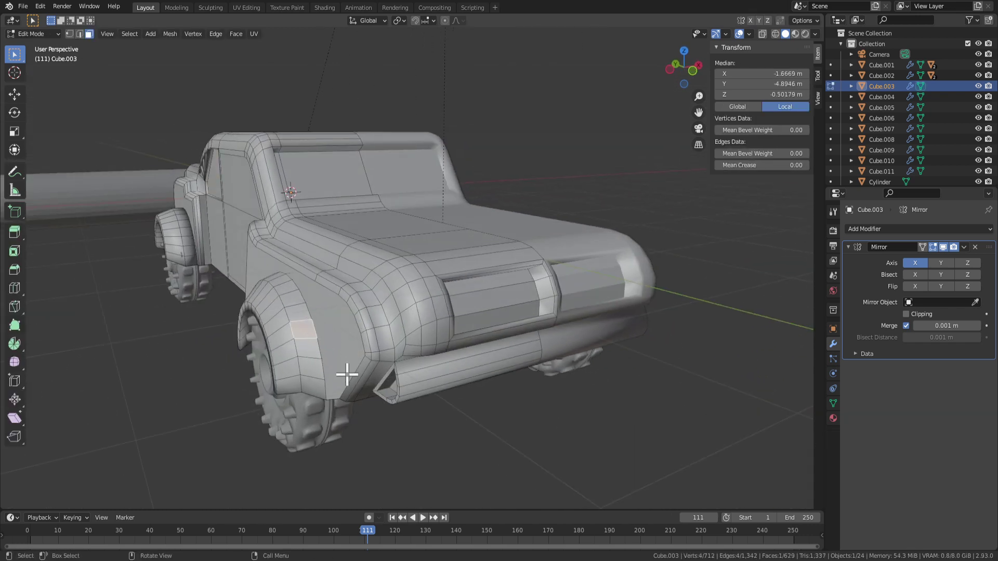
scroll(353, 354, down, 5)
key(Tab)
middle_drag(403, 361, 240, 333)
Frame the distant off-road car Cube.002 and switch the viewport to Material Preview shading.
click(299, 238)
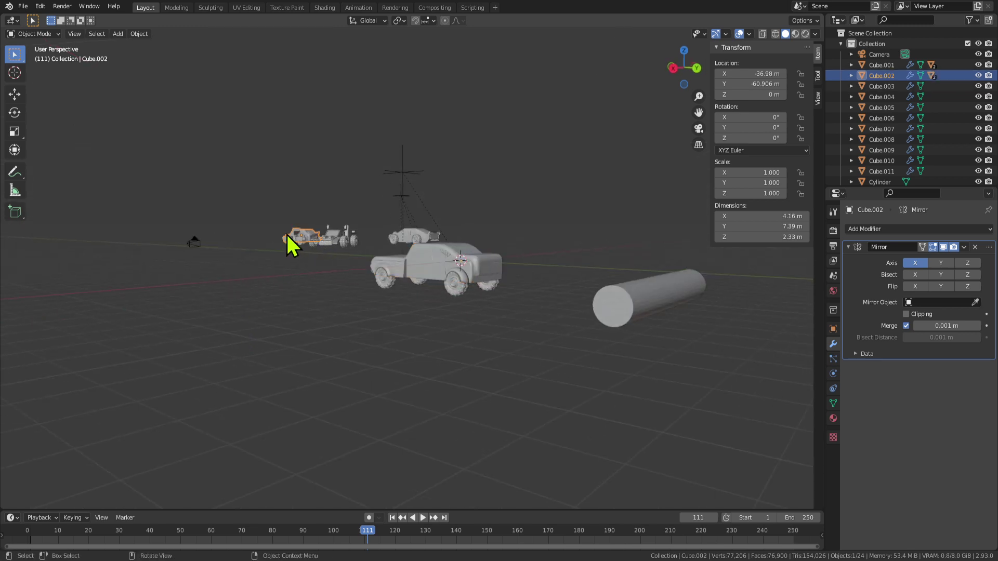
key(KP_Decimal)
middle_drag(320, 266, 601, 209)
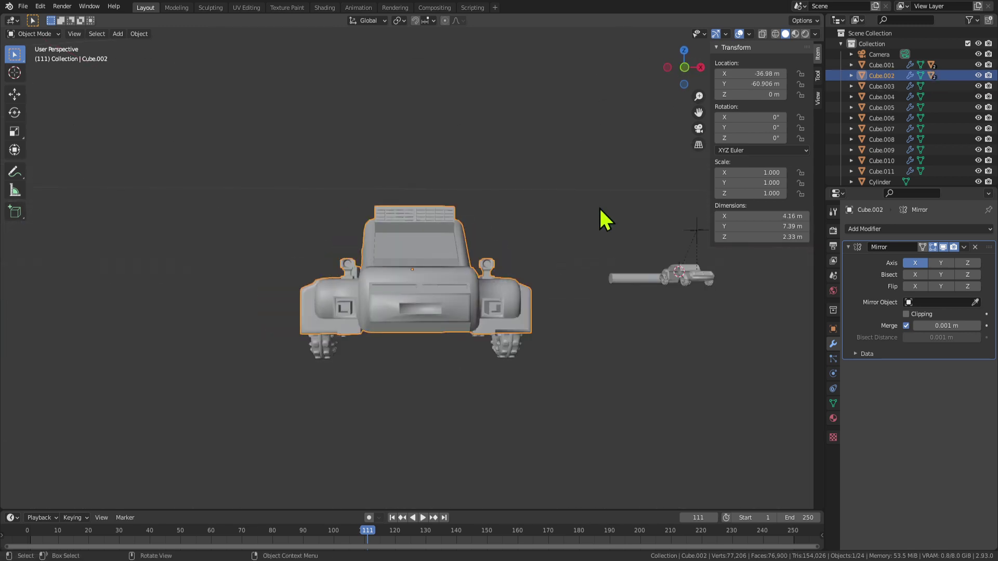
click(796, 36)
mouse_move(488, 324)
middle_down()
mouse_move(504, 322)
mouse_move(522, 350)
mouse_move(546, 319)
mouse_move(510, 283)
mouse_move(481, 323)
mouse_move(469, 289)
mouse_move(539, 312)
mouse_move(471, 300)
mouse_move(515, 301)
mouse_move(362, 260)
mouse_move(413, 276)
mouse_move(378, 235)
mouse_move(229, 253)
mouse_move(355, 248)
mouse_move(319, 268)
mouse_move(352, 263)
mouse_move(288, 274)
mouse_move(480, 220)
mouse_move(434, 244)
mouse_move(419, 274)
mouse_move(373, 301)
mouse_move(229, 285)
mouse_move(345, 307)
mouse_move(267, 307)
mouse_move(409, 301)
middle_up()
Examine the textured finish of the off-road car and the other finished cars for reference.
scroll(406, 286, up, 3)
scroll(345, 307, down, 8)
scroll(409, 299, down, 4)
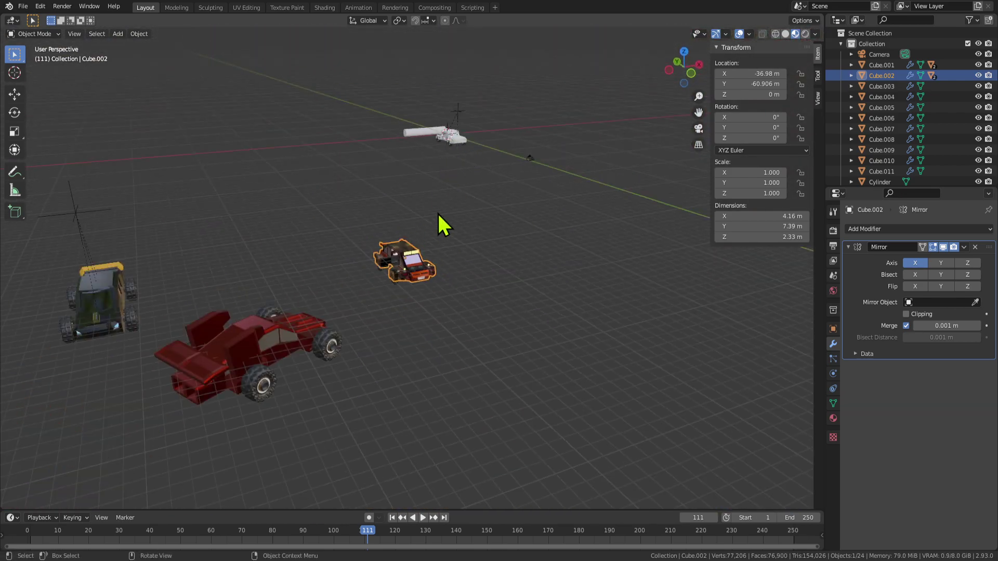
scroll(463, 225, up, 10)
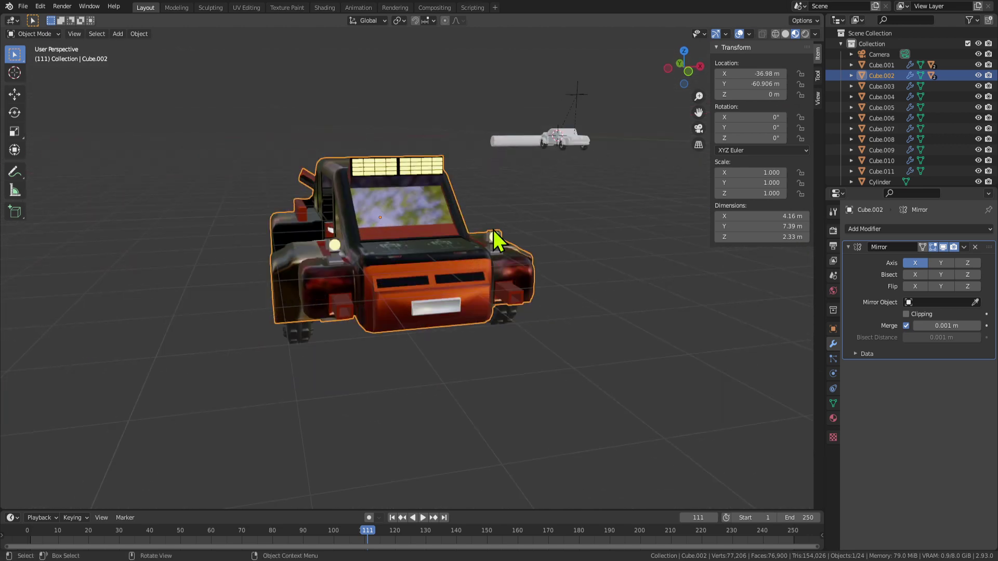
click(591, 269)
middle_drag(591, 270, 568, 246)
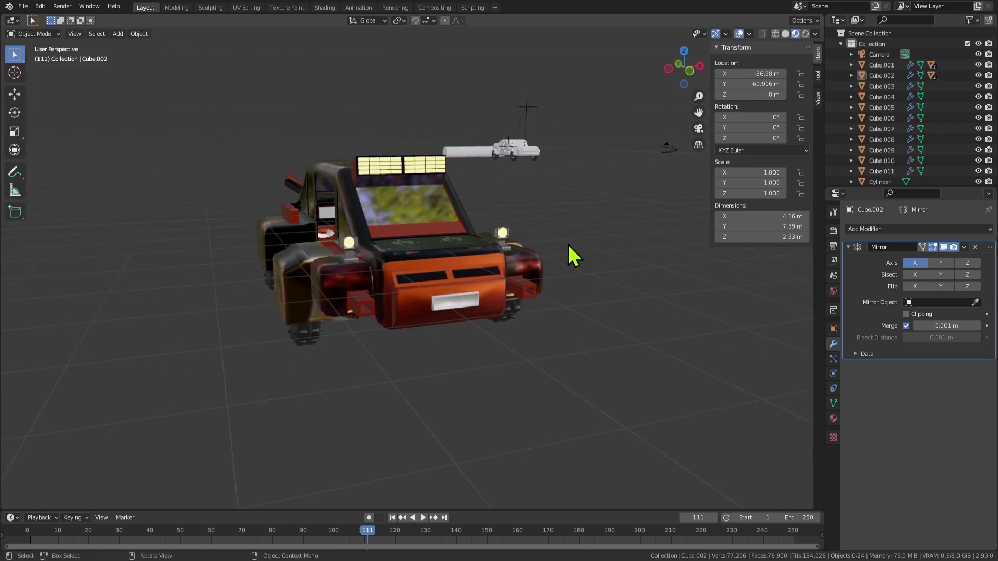
Frame the truck body again and examine its untextured surface in Material Preview.
middle_drag(574, 255, 509, 205)
click(530, 156)
key(KP_Decimal)
key(Tab)
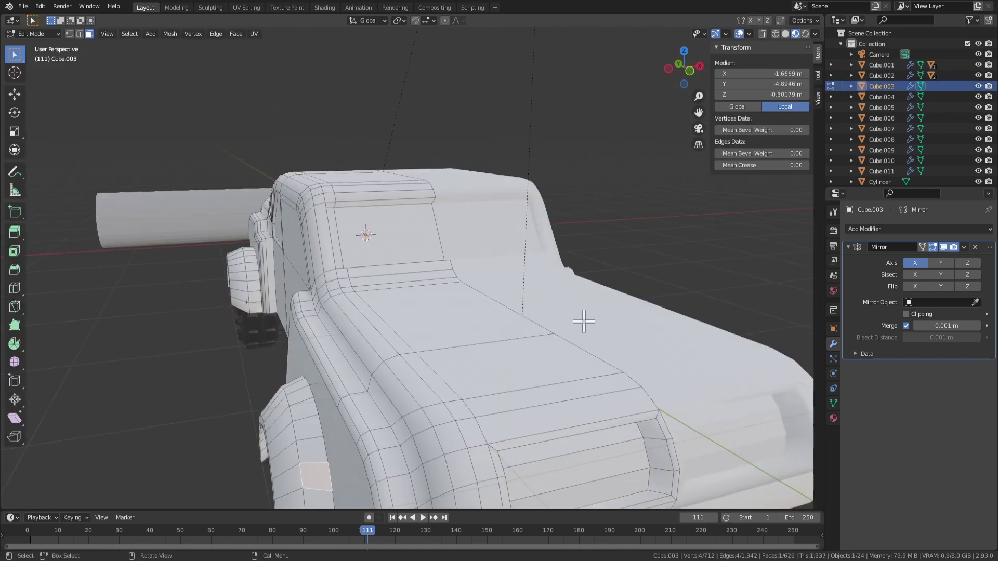
key(Tab)
scroll(551, 332, down, 6)
middle_drag(524, 345, 429, 297)
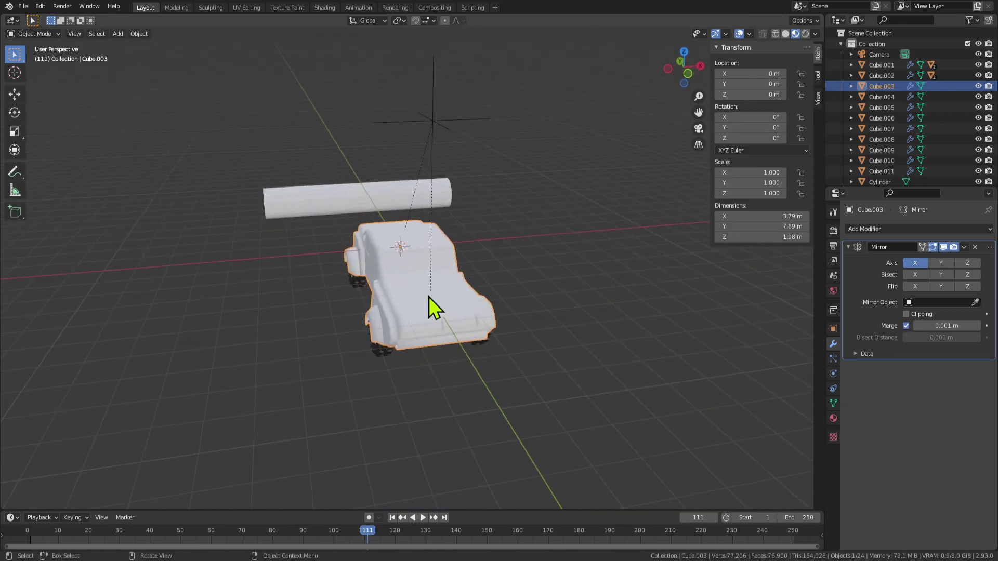
Paste a copy of the truck body and move it along X to about -26.3 m.
key(ctrl+v)
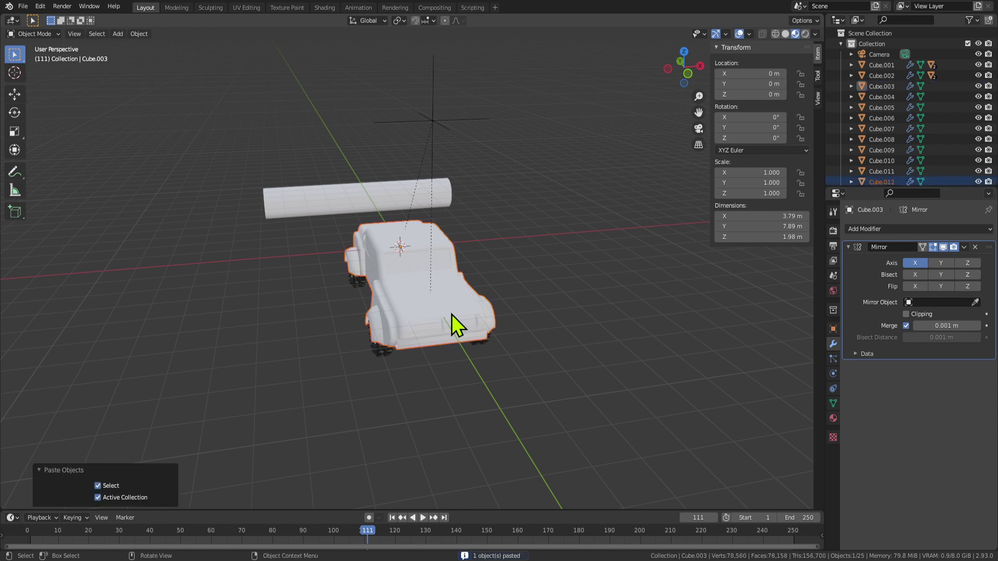
key(g)
key(x)
click(338, 346)
scroll(337, 346, down, 3)
key(g)
key(x)
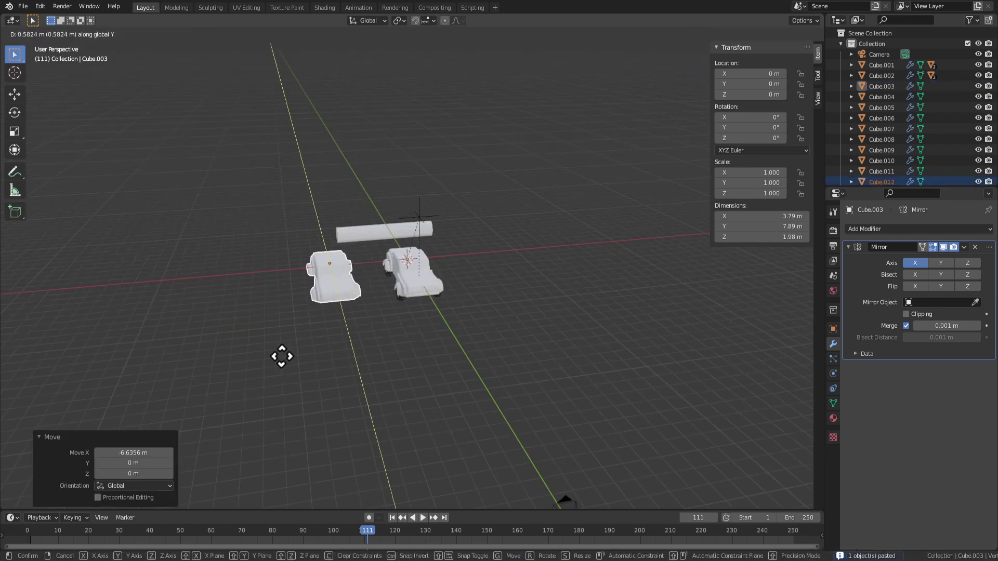
click(84, 384)
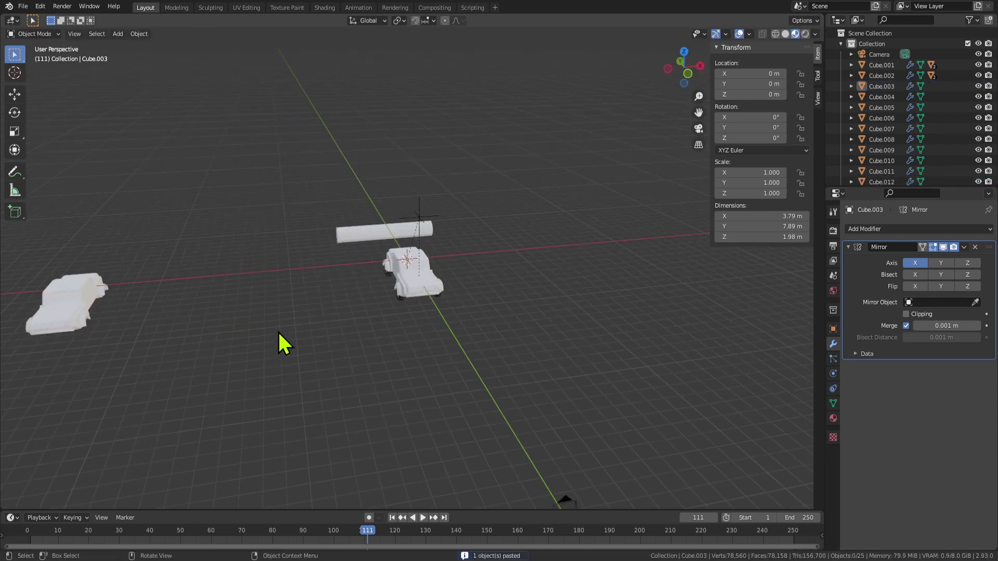
Move the copied truck body about -9.2 m along Y, save the file and deselect the copy.
scroll(281, 327, down, 4)
key(g)
key(y)
click(167, 312)
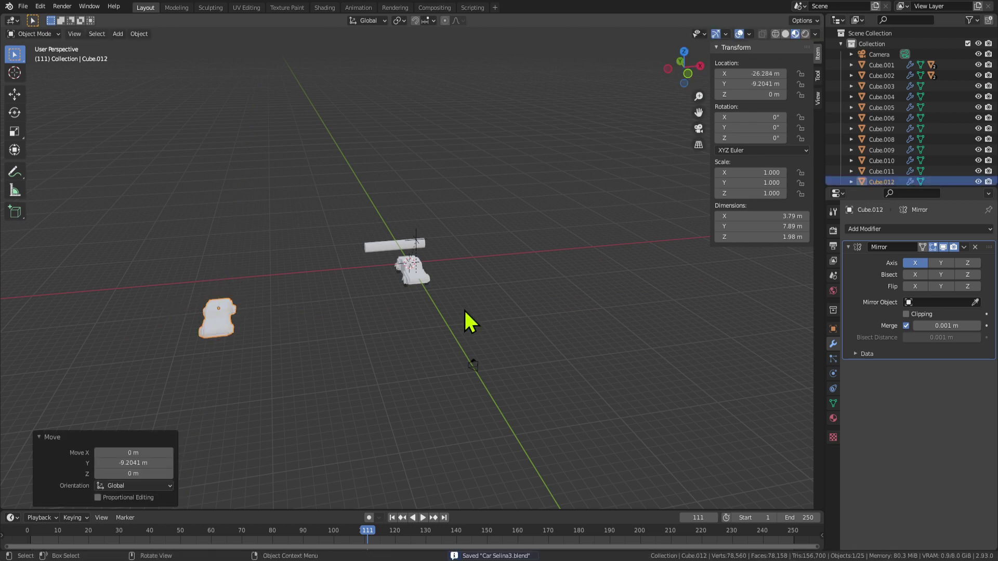
click(487, 304)
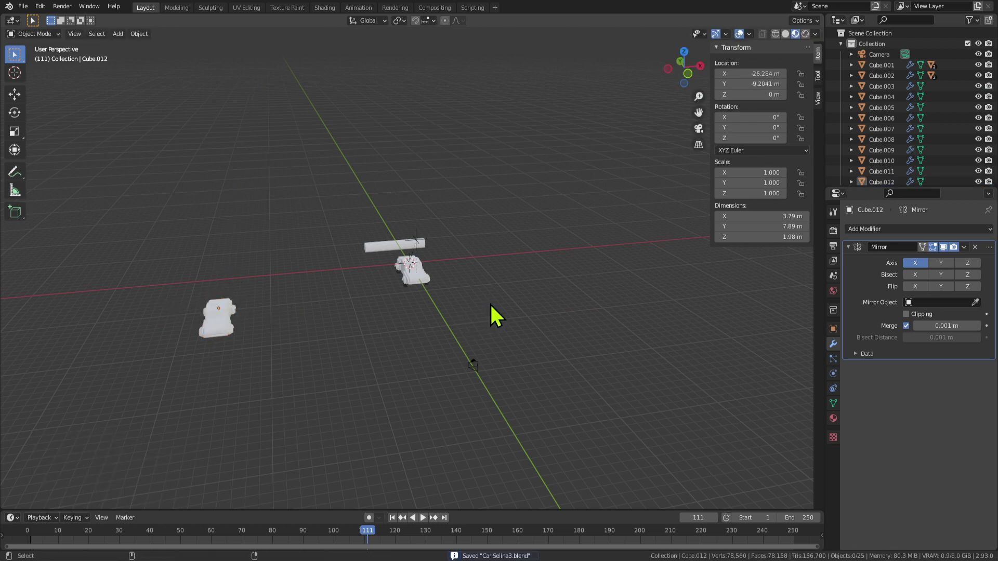
Examine the original truck body from the front and the rear in Object Mode.
scroll(437, 322, up, 10)
middle_drag(574, 417, 503, 417)
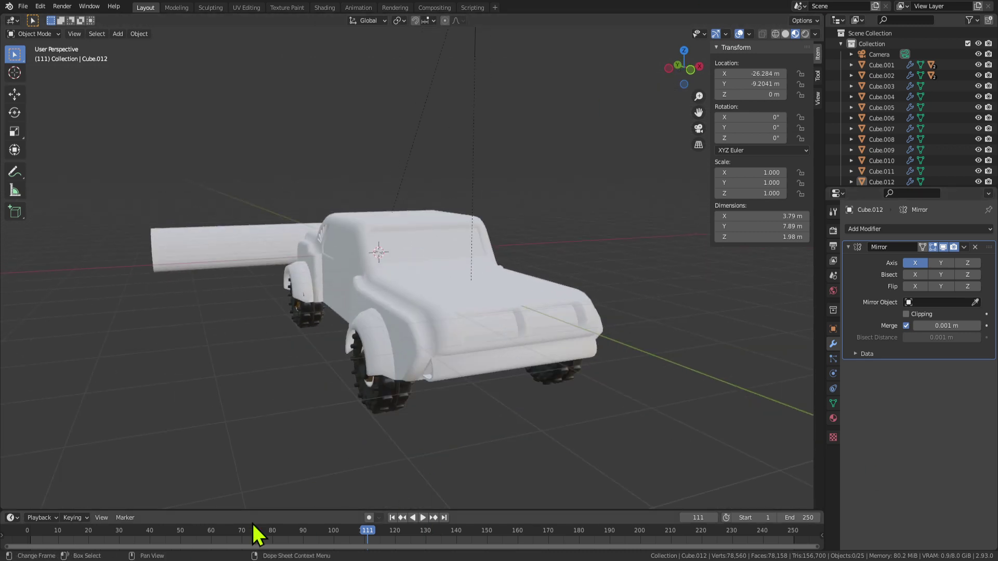
middle_drag(276, 382, 355, 361)
key(Tab)
key(Tab)
middle_drag(468, 356, 265, 367)
scroll(394, 361, down, 3)
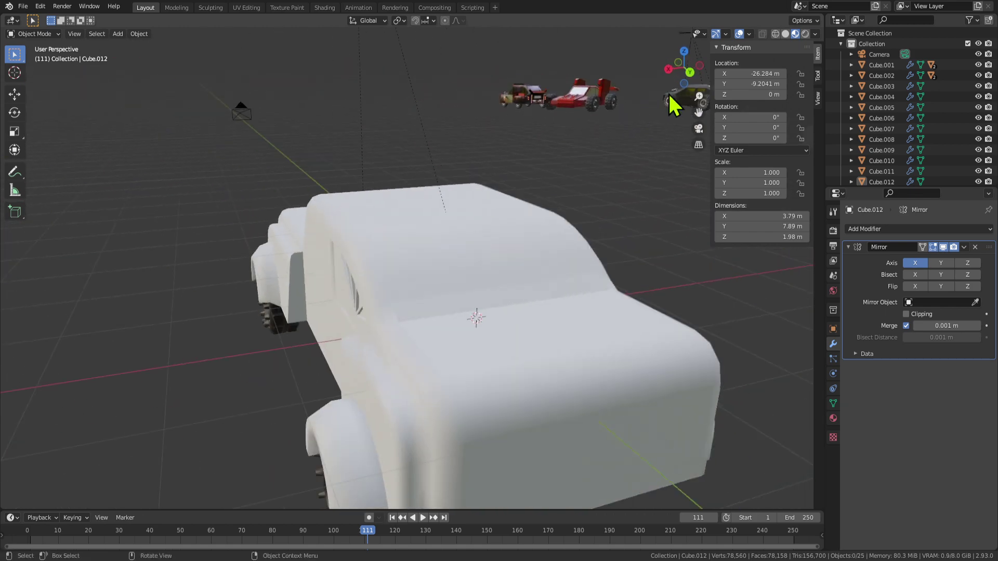
Compare the truck in Rendered and Material Preview shading.
click(805, 34)
scroll(439, 312, up, 5)
click(796, 33)
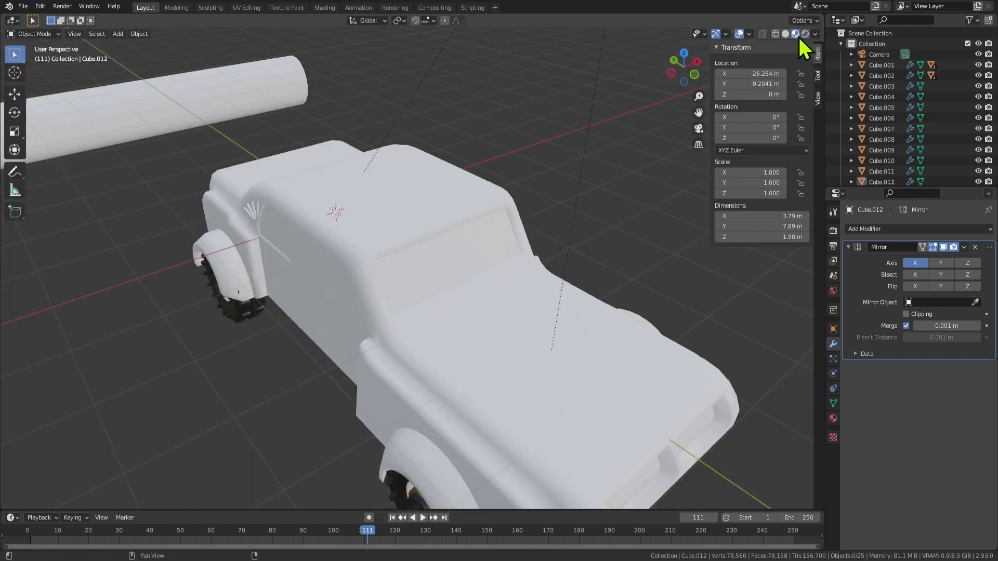
scroll(515, 301, down, 4)
scroll(515, 301, up, 4)
Examine the side profile of the original truck body in Edit Mode and Object Mode.
mouse_move(515, 300)
middle_down()
mouse_move(538, 302)
mouse_move(388, 298)
middle_up()
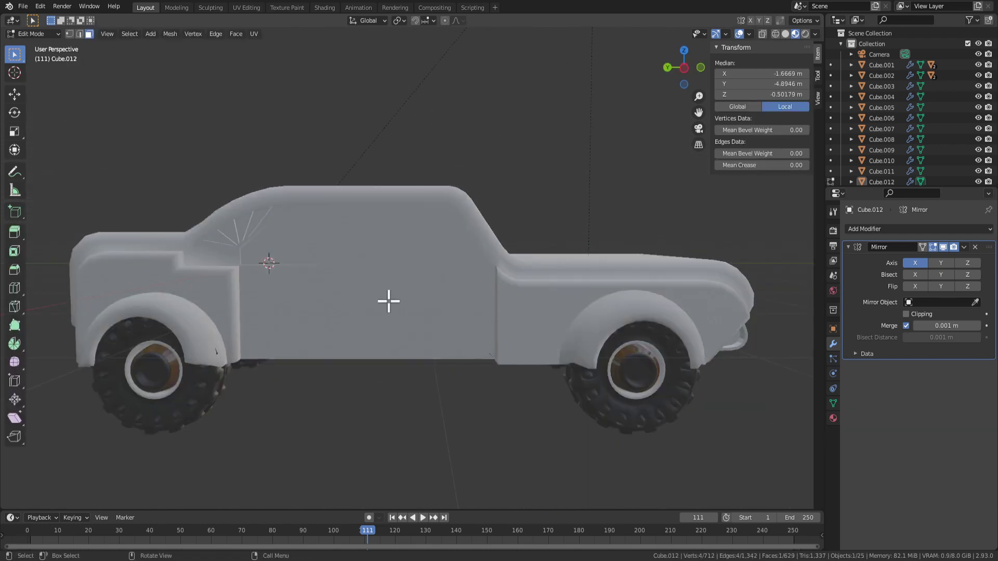
click(428, 350)
key(Tab)
middle_drag(429, 349, 301, 337)
scroll(491, 325, up, 3)
scroll(497, 315, down, 4)
scroll(458, 325, up, 4)
scroll(458, 325, down, 5)
key(Tab)
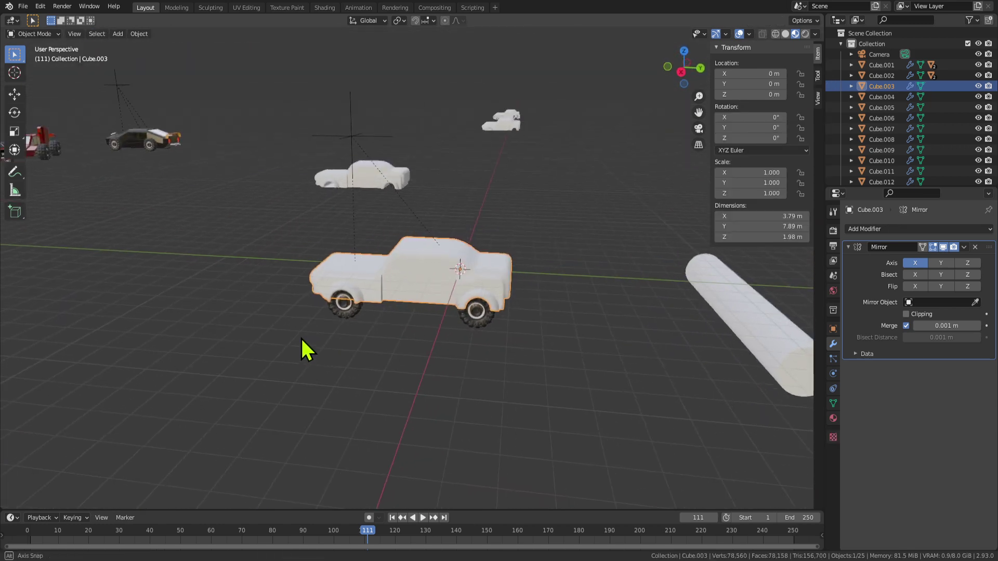
Select the dark finished car Cube.042 and display its material list, keeping the white truck in view.
middle_drag(390, 297, 476, 310)
scroll(458, 305, up, 2)
scroll(399, 310, down, 6)
scroll(390, 331, down, 4)
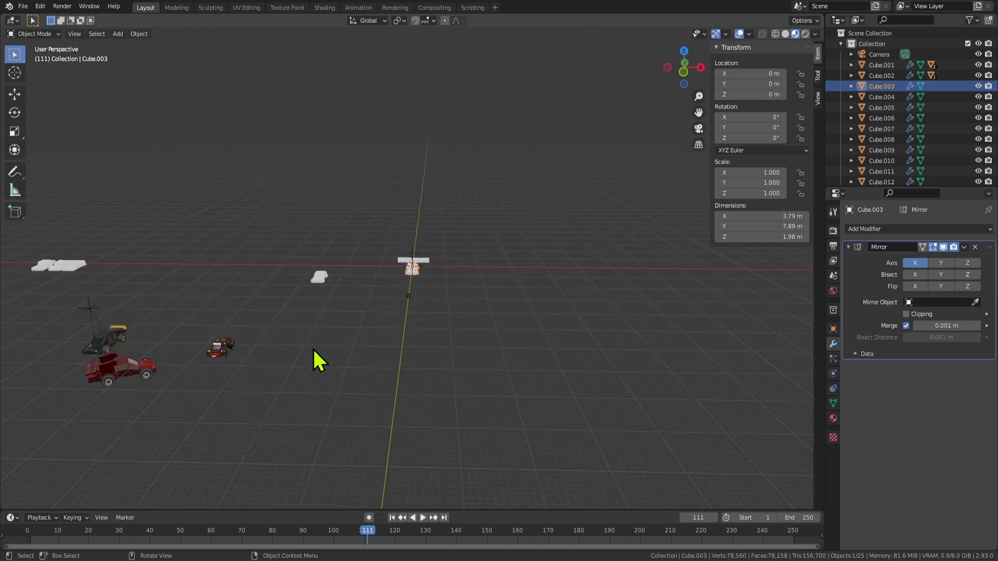
click(99, 345)
scroll(102, 348, up, 5)
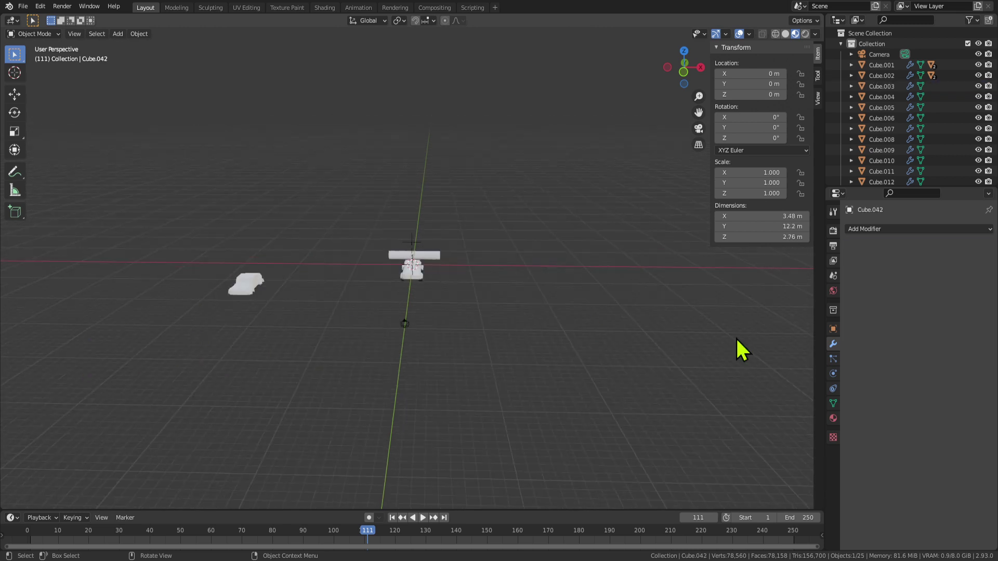
click(833, 418)
scroll(520, 343, up, 3)
middle_drag(485, 330, 516, 390)
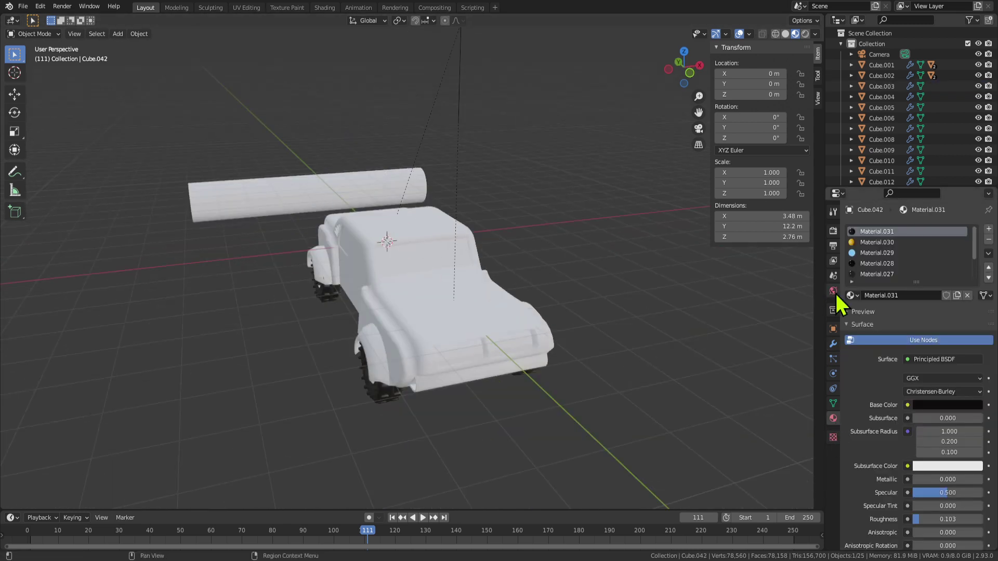
Try to apply Material.031 from Cube.042 to the truck body.
drag(850, 296, 479, 325)
middle_drag(497, 356, 600, 344)
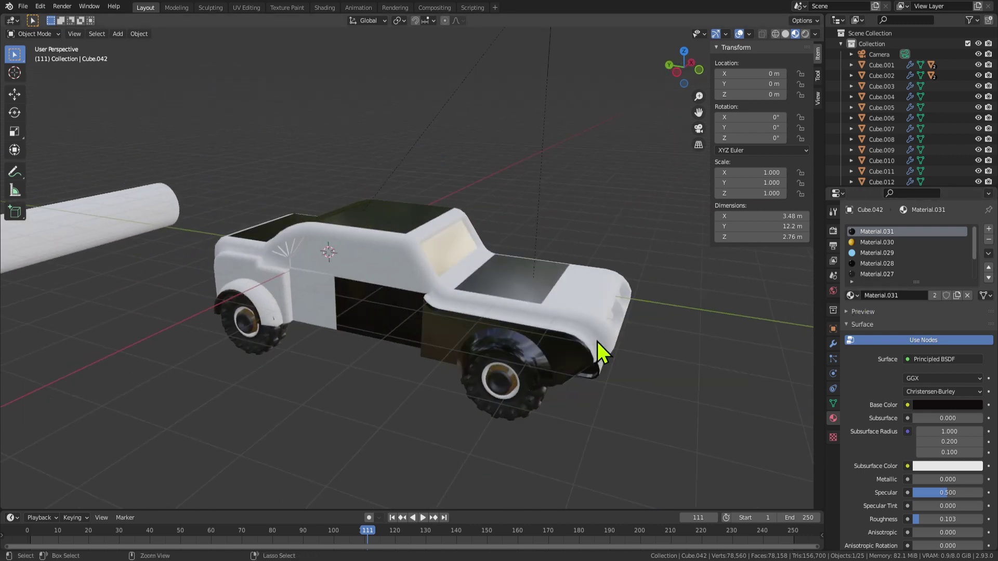
key(ctrl+z)
Select all faces of the truck body Cube.003 that are assigned to Material.053 in Edit Mode.
middle_drag(632, 378, 578, 380)
click(473, 320)
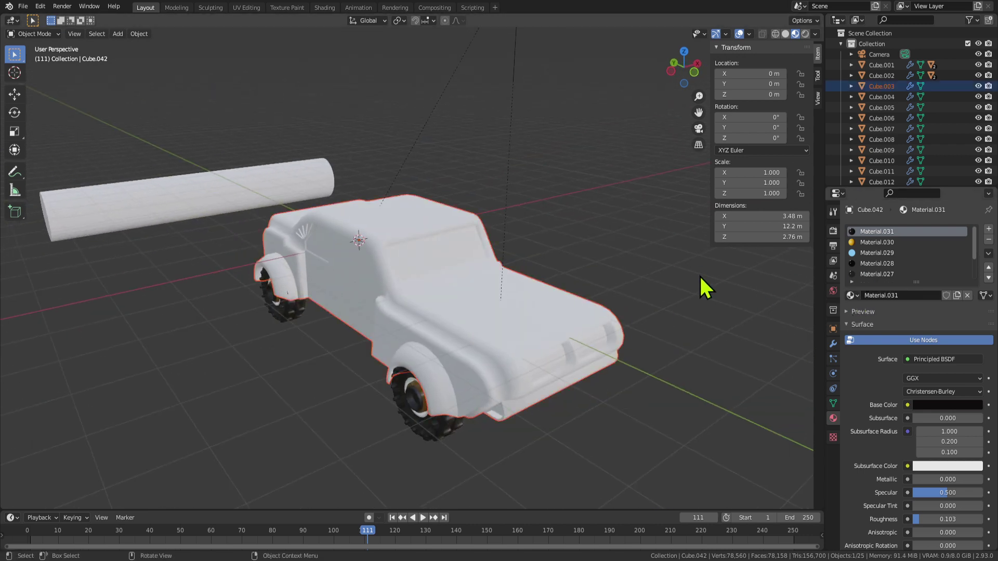
click(535, 358)
key(Tab)
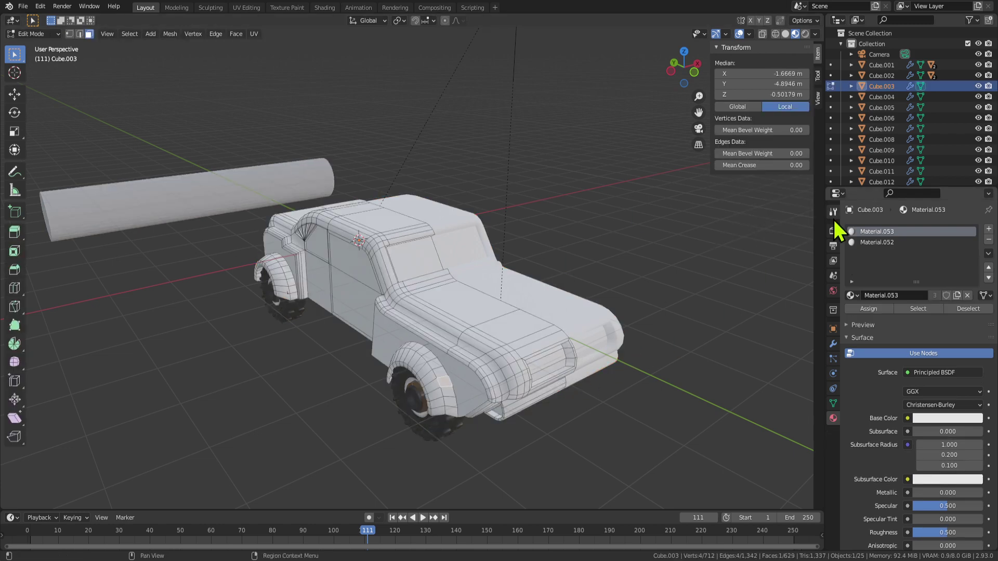
click(916, 309)
middle_drag(753, 343, 661, 357)
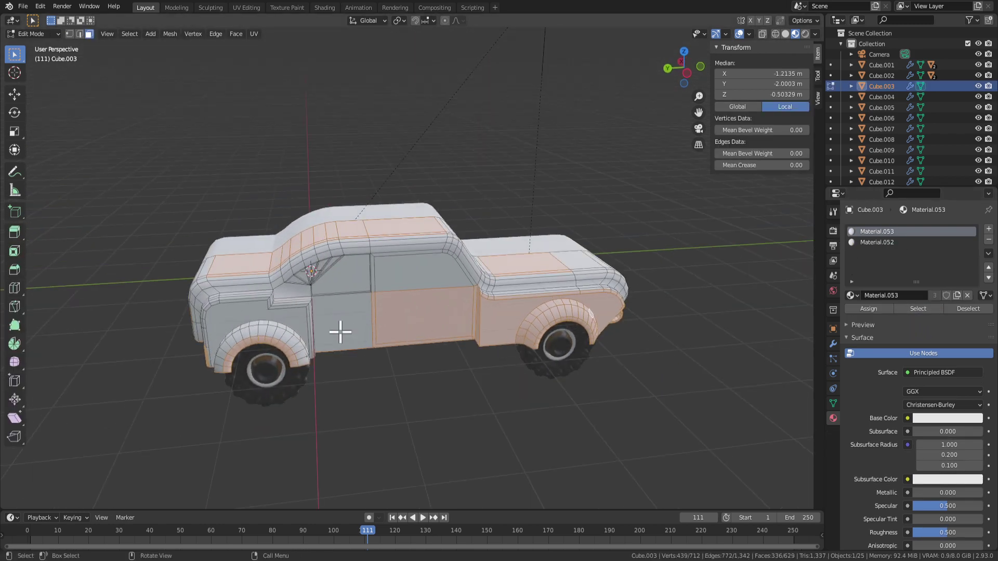
Examine the truck body from several angles with the Material.053 faces selected and Material.052 as the active slot.
middle_drag(338, 329, 661, 243)
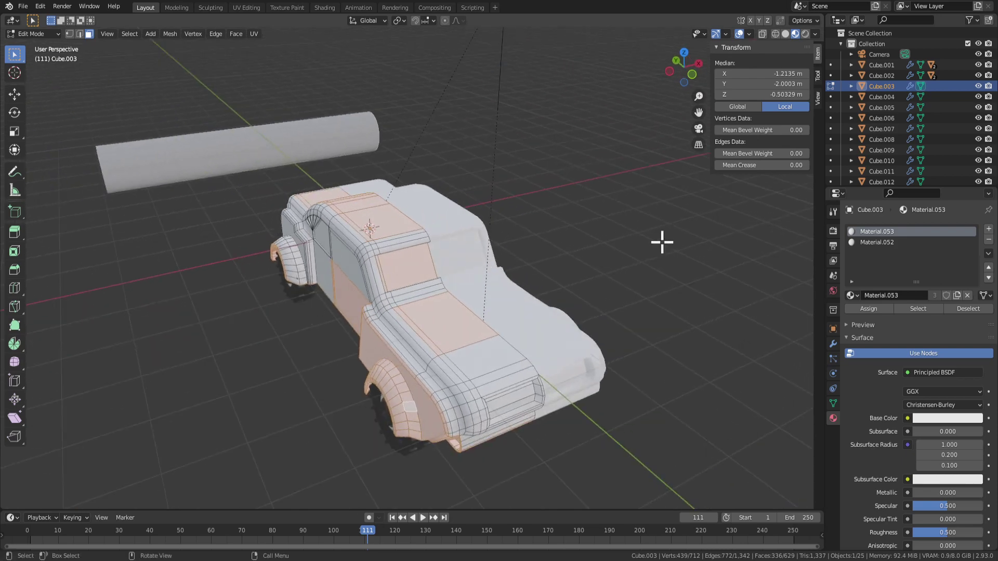
middle_drag(607, 383, 691, 337)
click(873, 242)
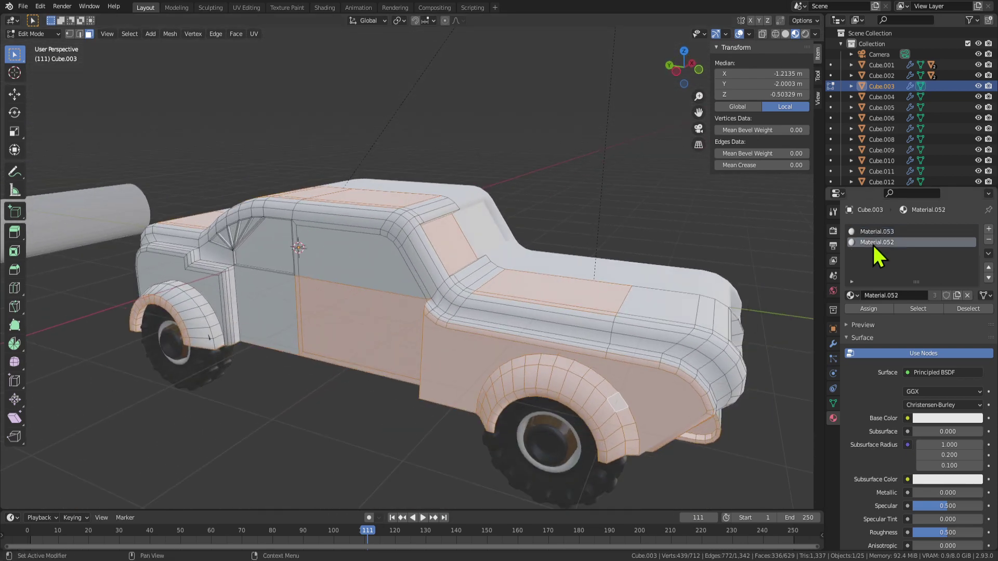
middle_drag(363, 439, 423, 467)
key(Tab)
key(Tab)
middle_drag(363, 404, 427, 397)
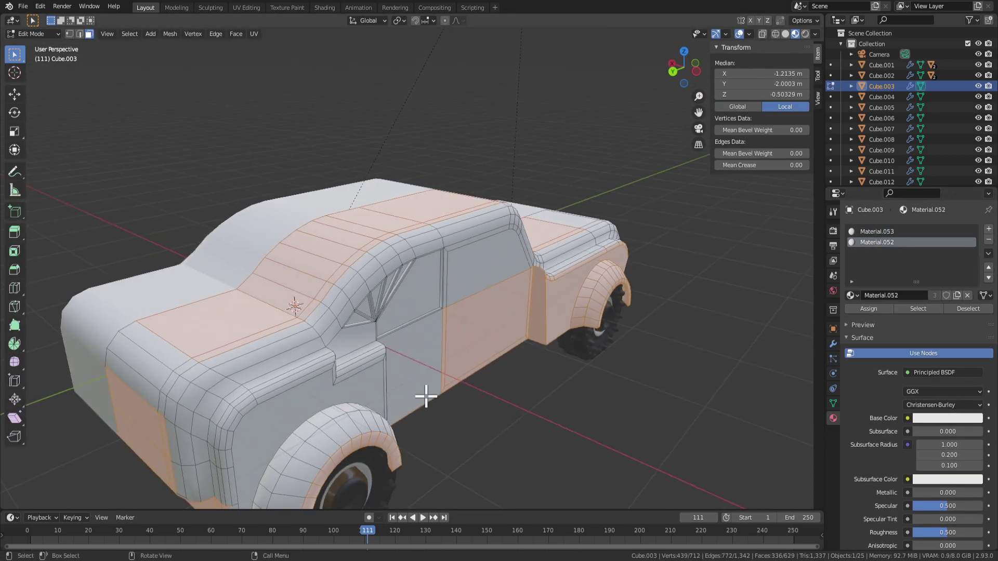
Select the faces assigned to Material.052, review them around the truck body, and clear the selection.
click(579, 439)
key(Tab)
key(Tab)
middle_drag(581, 363, 457, 382)
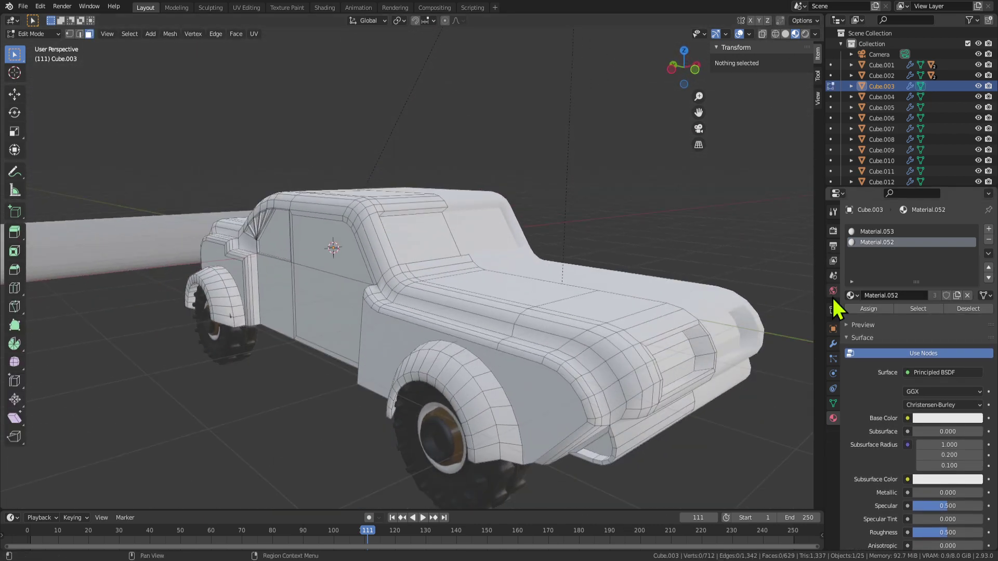
click(911, 310)
middle_drag(813, 327, 421, 257)
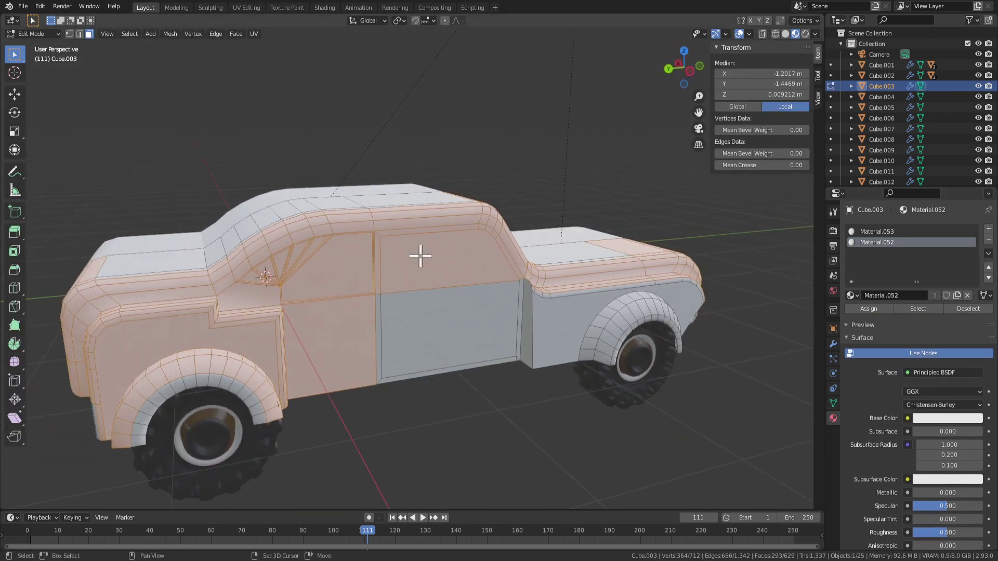
key(alt+a)
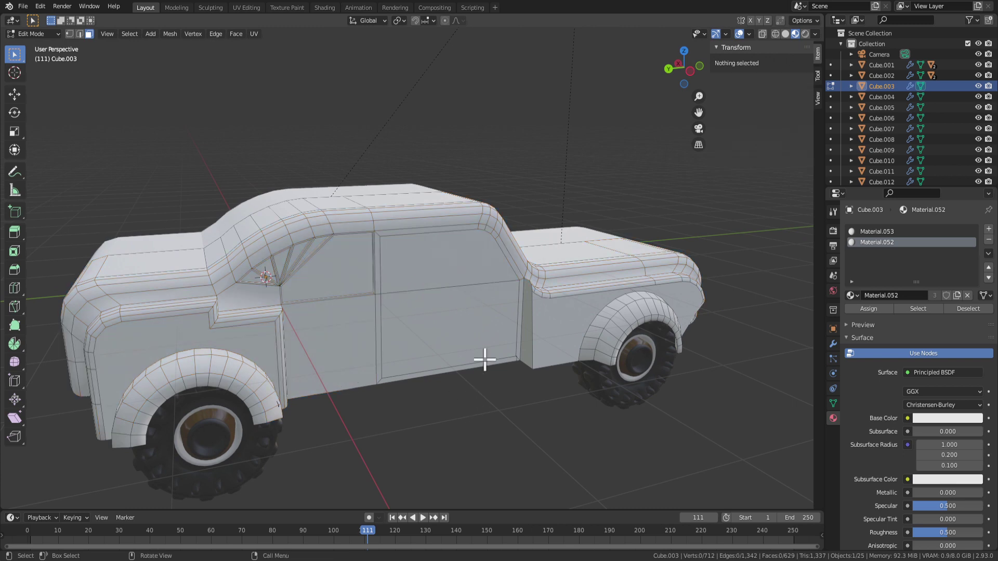
Select the faces assigned to Material.053 and examine which parts of the truck body they cover.
click(896, 232)
click(930, 309)
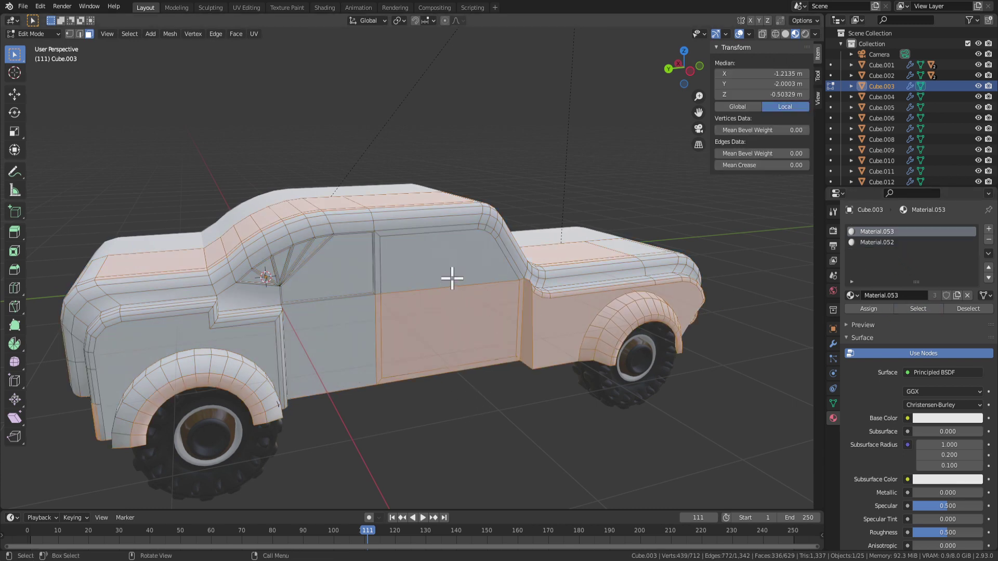
middle_drag(625, 357, 566, 352)
middle_drag(684, 339, 799, 276)
middle_drag(634, 288, 626, 331)
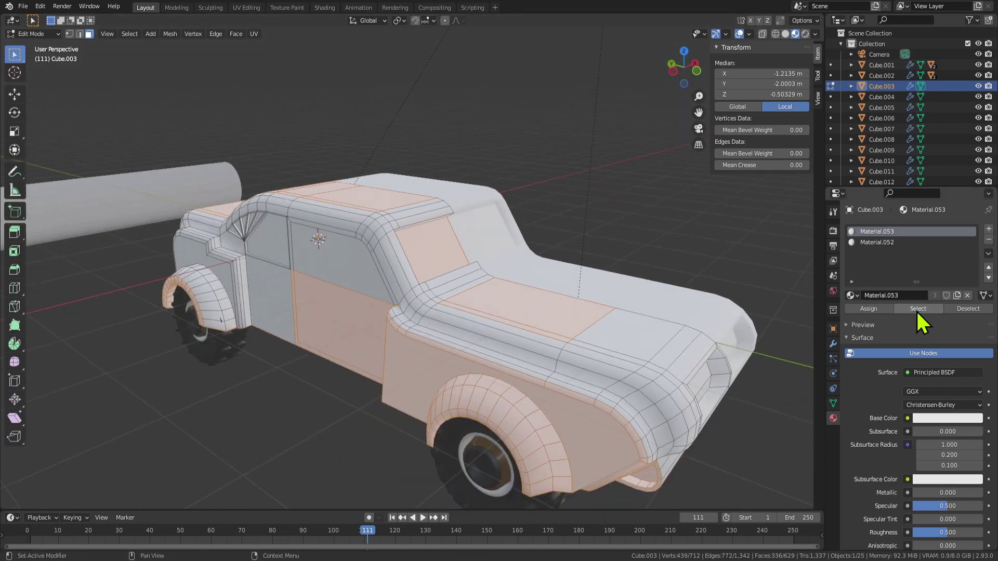
key(Tab)
key(Tab)
middle_drag(387, 356, 416, 320)
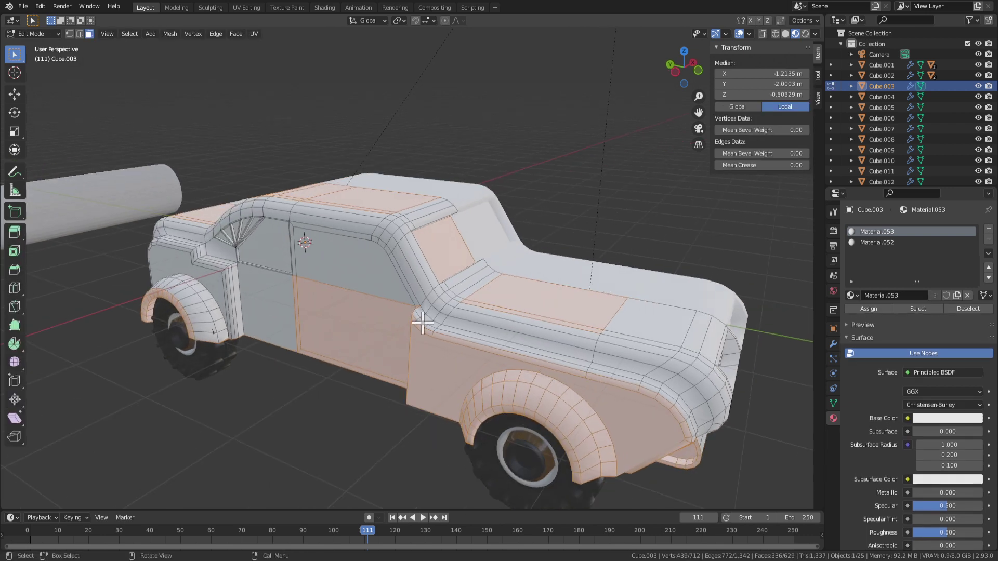
click(334, 395)
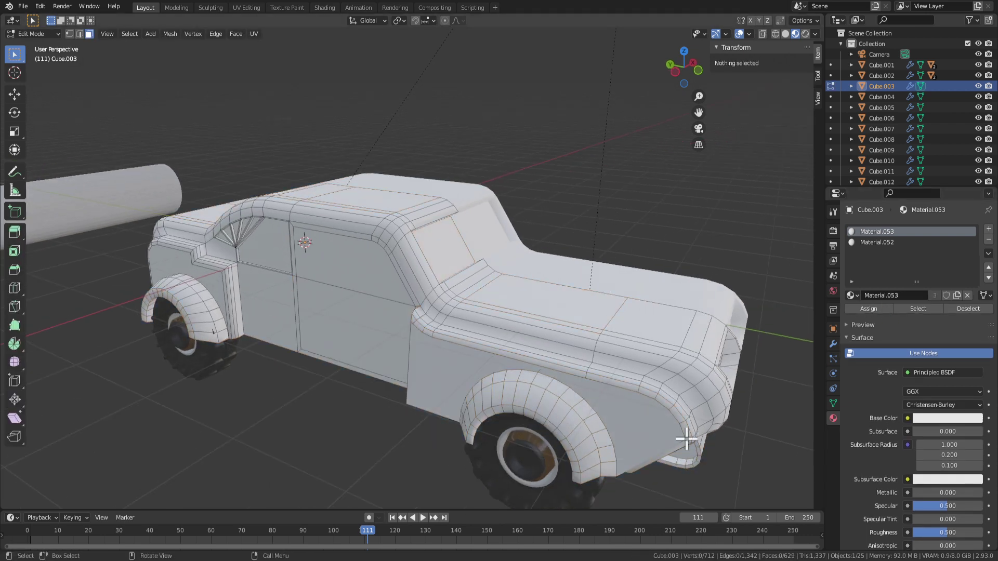
click(918, 309)
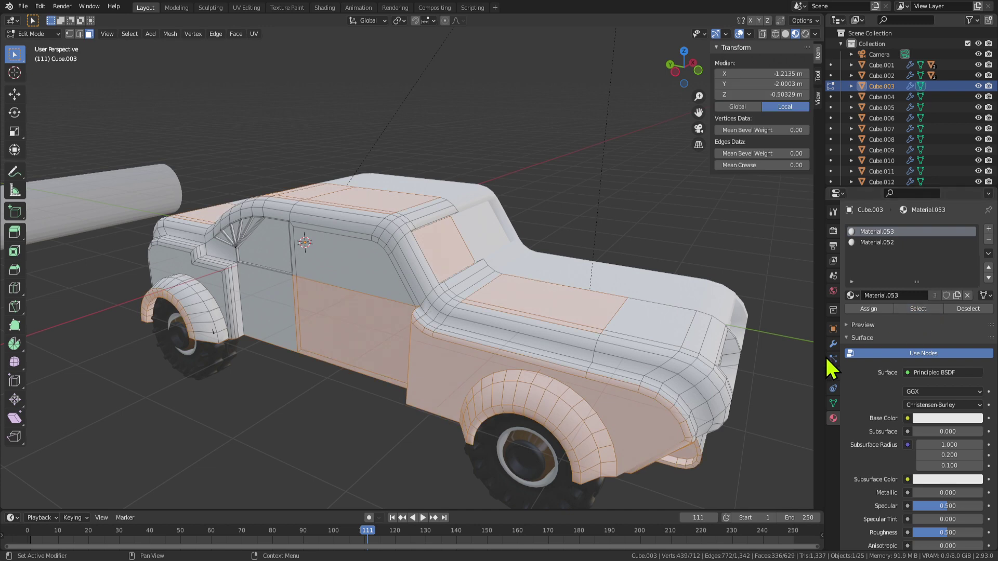
Replace the current selection with all faces assigned to Material.052.
click(877, 242)
click(632, 208)
click(922, 310)
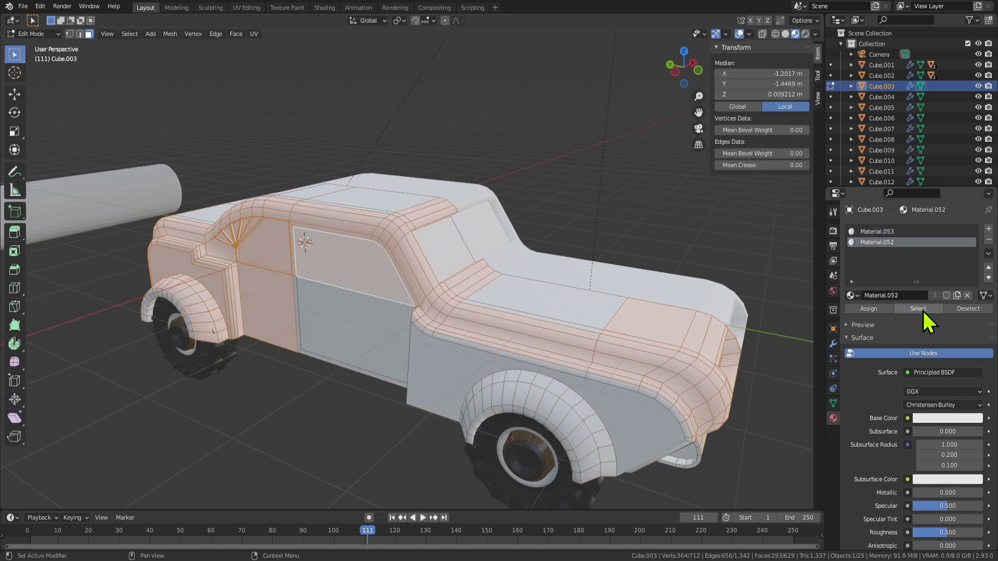
middle_drag(528, 353, 574, 351)
Remove the rear door panel and the rear side window's panes and fan-shaped strips from the selection with Circle Select.
key(c)
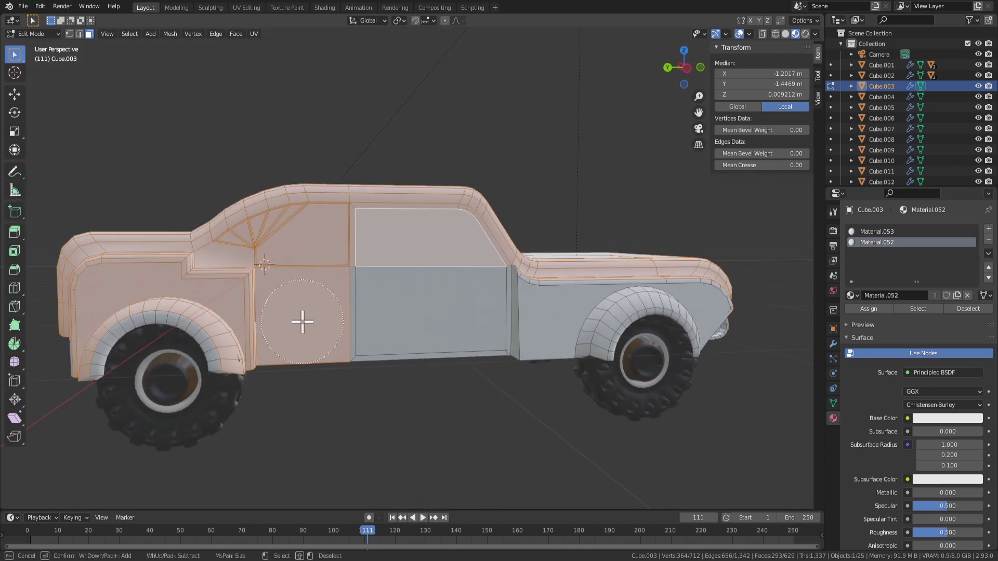
middle_click(302, 322)
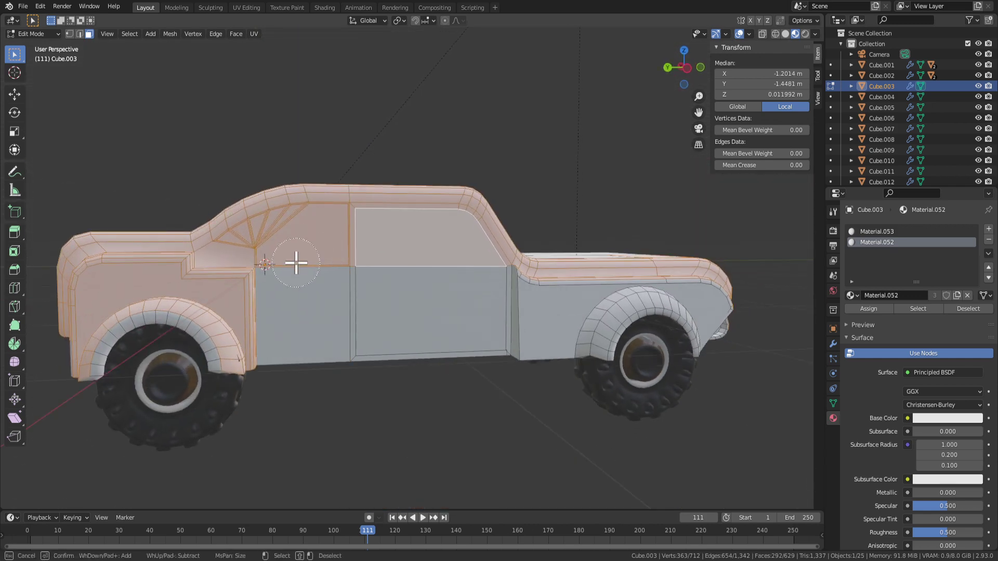
scroll(297, 257, up, 4)
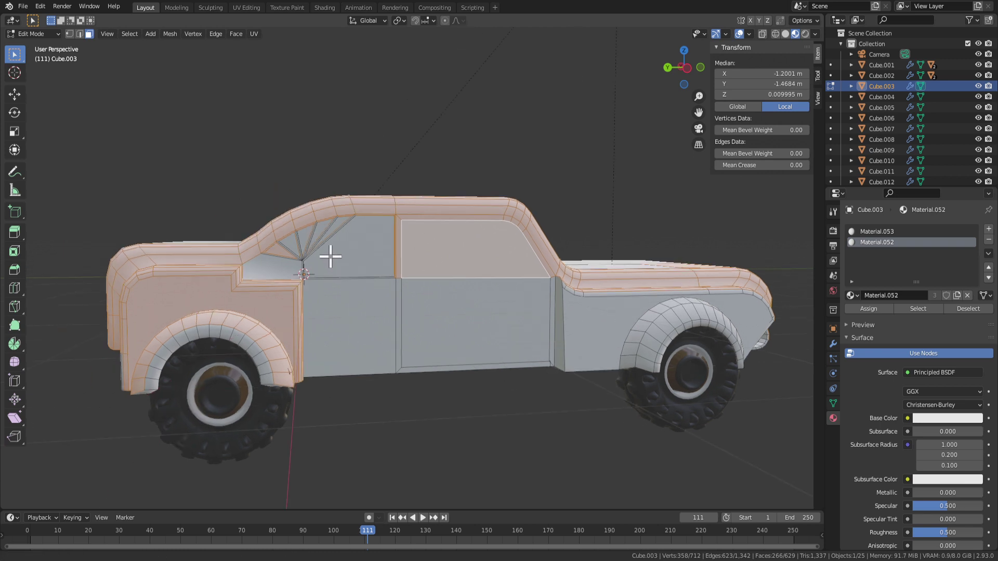
click(349, 276)
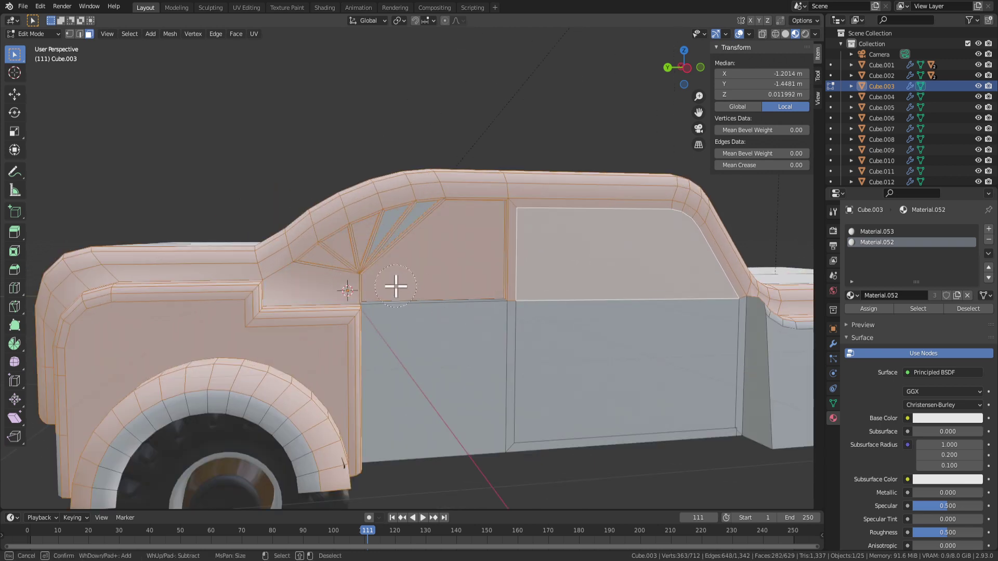
middle_drag(396, 286, 352, 274)
key(Escape)
Remove the rear door, the rear side panel and part of its stepped trim from the selection with Circle Select.
click(833, 404)
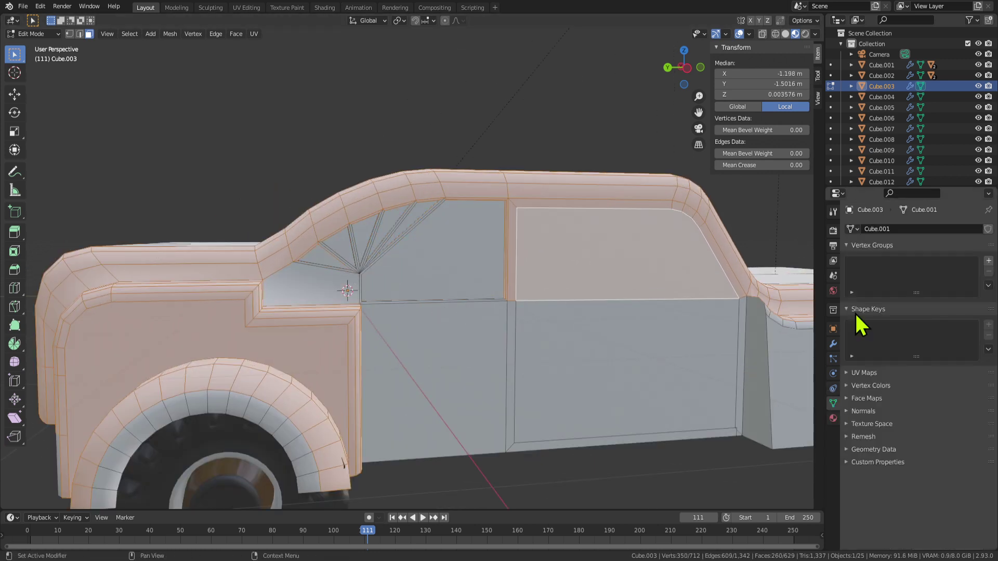
key(c)
click(355, 358)
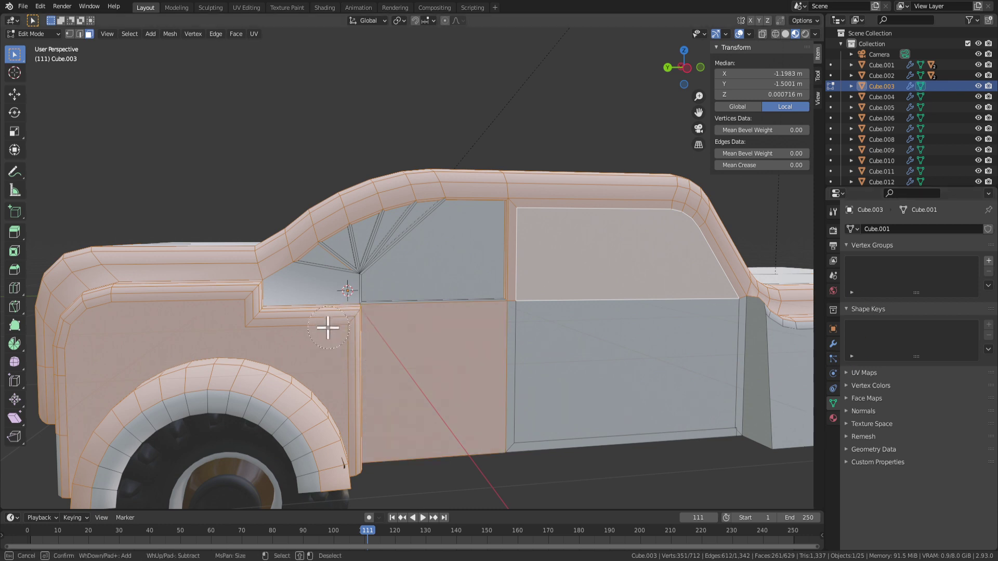
middle_drag(367, 344, 325, 326)
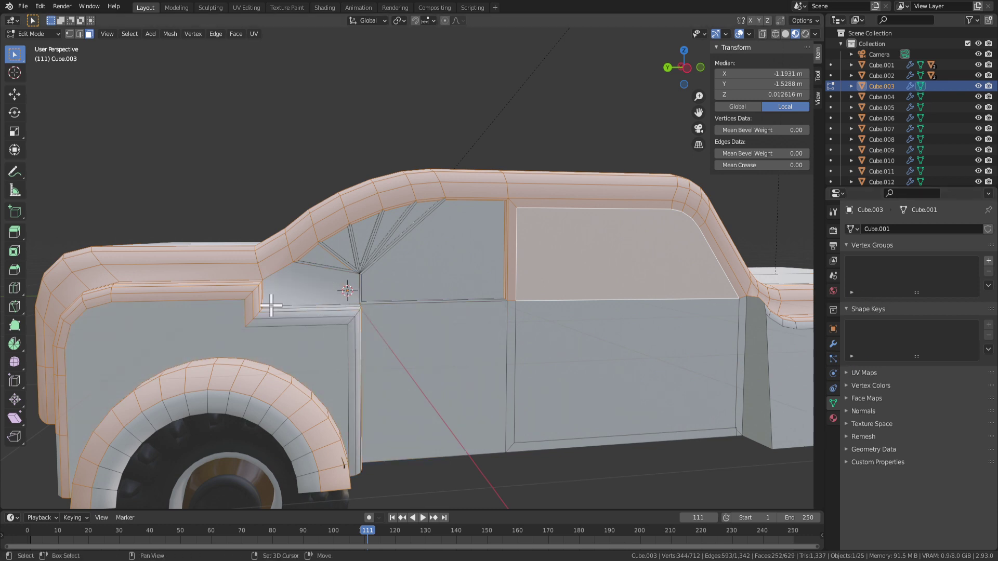
middle_drag(267, 305, 443, 317)
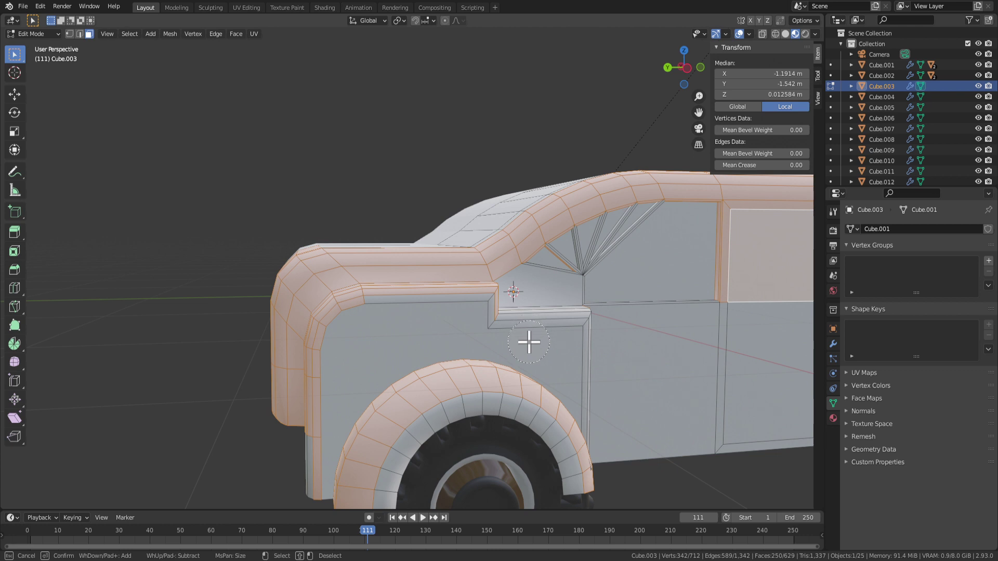
right_click(616, 330)
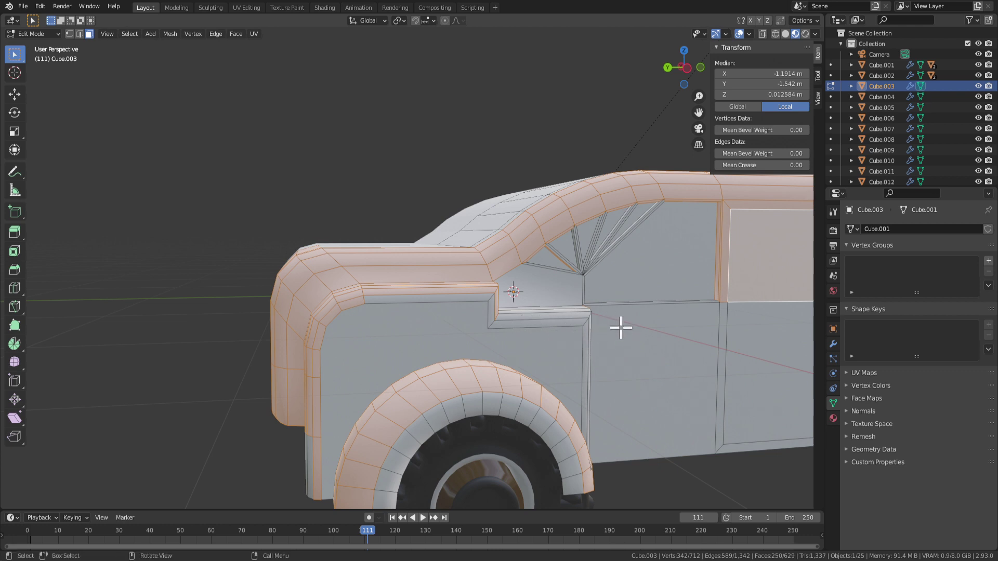
Add the stepped trim strips bordering the rear side panel to the face selection.
middle_drag(618, 332, 478, 266)
shift+click(557, 352)
middle_drag(475, 313, 603, 230)
shift+click(409, 410)
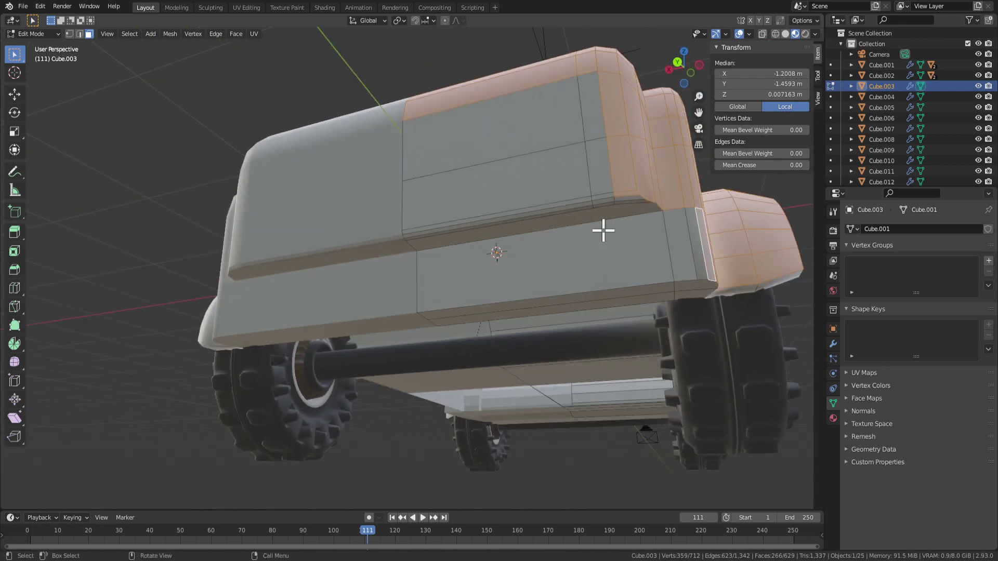
Add the lower tailgate face and the strip beneath it to the selection with Circle Select.
key(c)
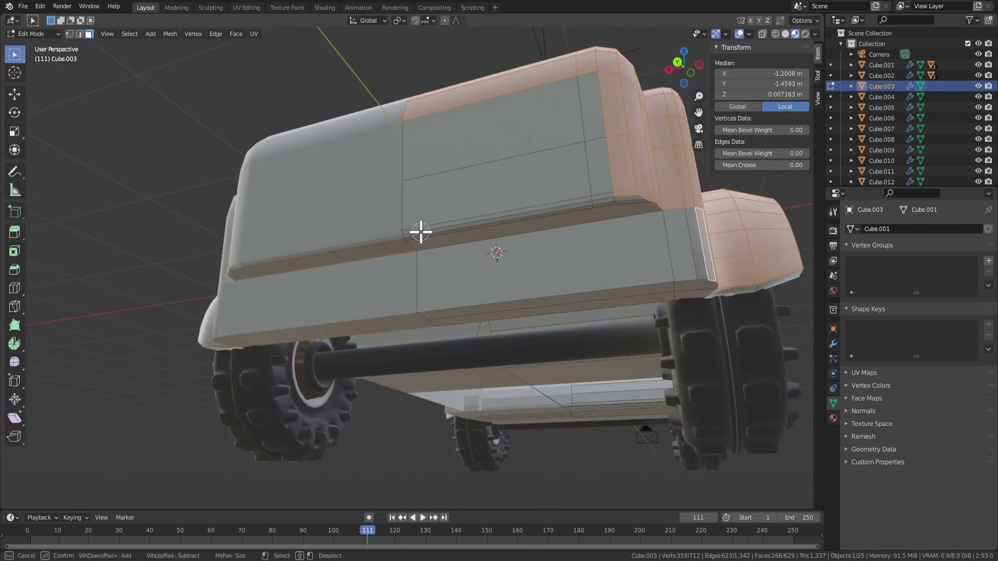
drag(416, 236, 436, 230)
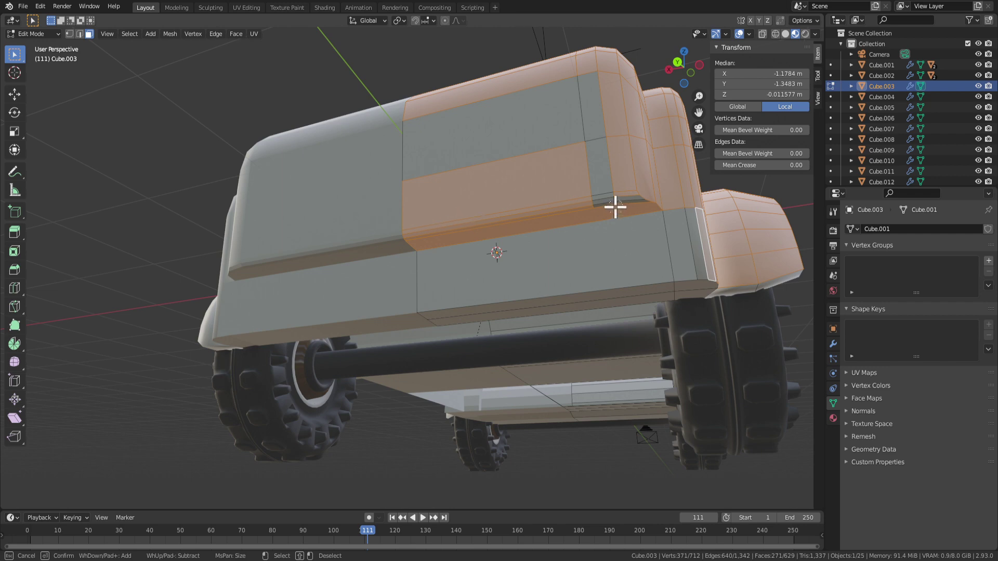
mouse_move(570, 222)
shift+mouse_down()
mouse_move(553, 182)
mouse_move(649, 192)
shift+mouse_up()
key(Escape)
Add the inner ring of faces on the rear wheel arch to the selection with Circle Select.
middle_drag(648, 192, 553, 249)
scroll(451, 320, up, 3)
scroll(452, 320, down, 2)
key(c)
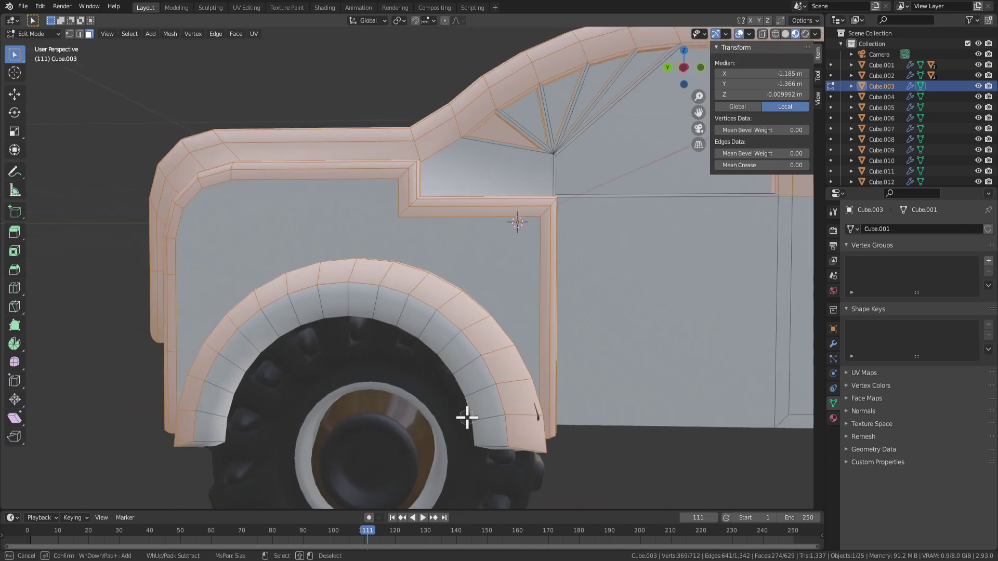
mouse_move(489, 422)
mouse_down()
mouse_move(438, 337)
mouse_move(306, 301)
mouse_up()
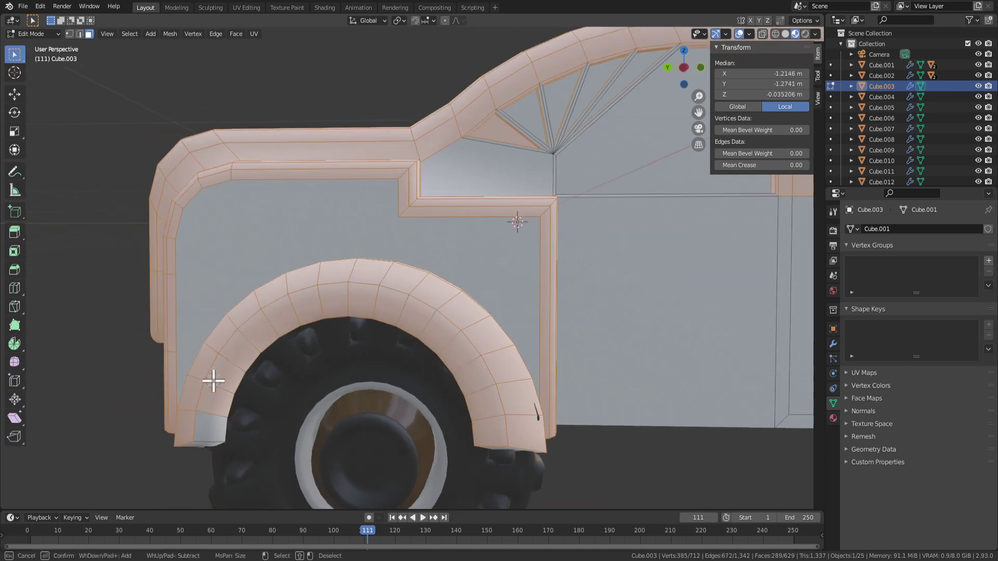
key(Escape)
Deselect the remaining thin strips in the fan-shaped rear window, using Wireframe shading to reach them.
scroll(535, 327, down, 3)
middle_drag(532, 249, 498, 252)
shift+middle_drag(498, 252, 481, 263)
scroll(421, 245, up, 5)
key(c)
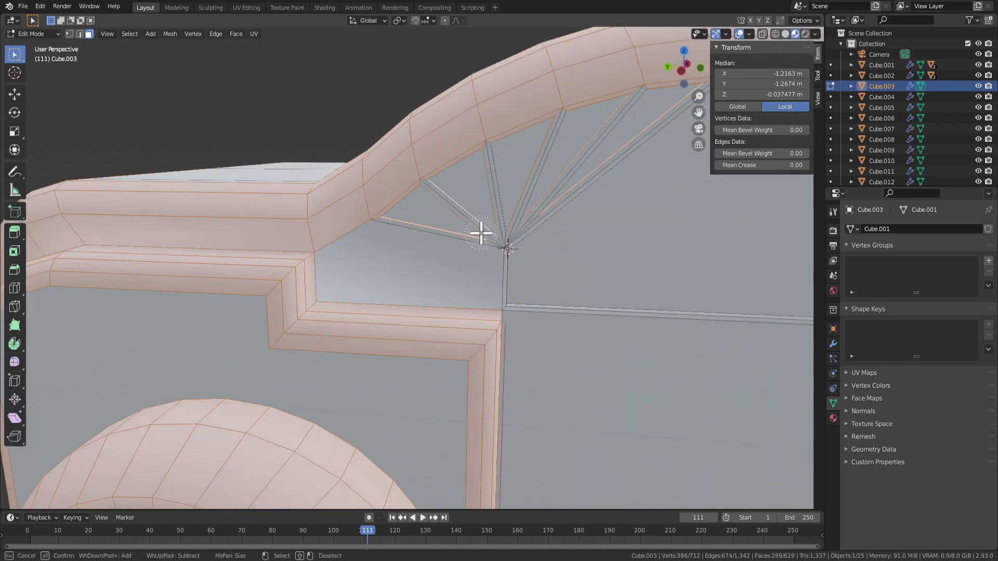
click(776, 34)
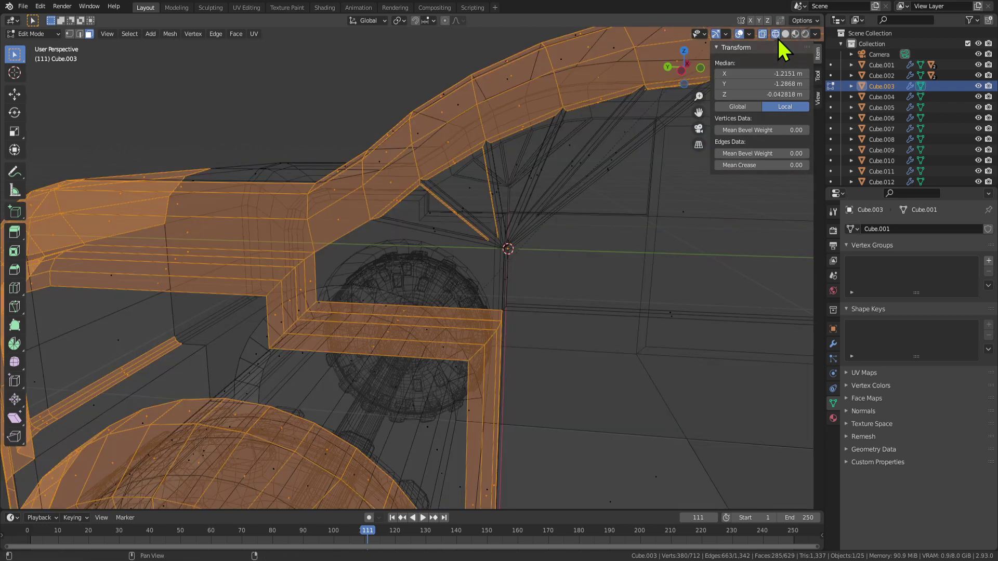
key(KP_Decimal)
shift+drag(561, 199, 617, 149)
key(Escape)
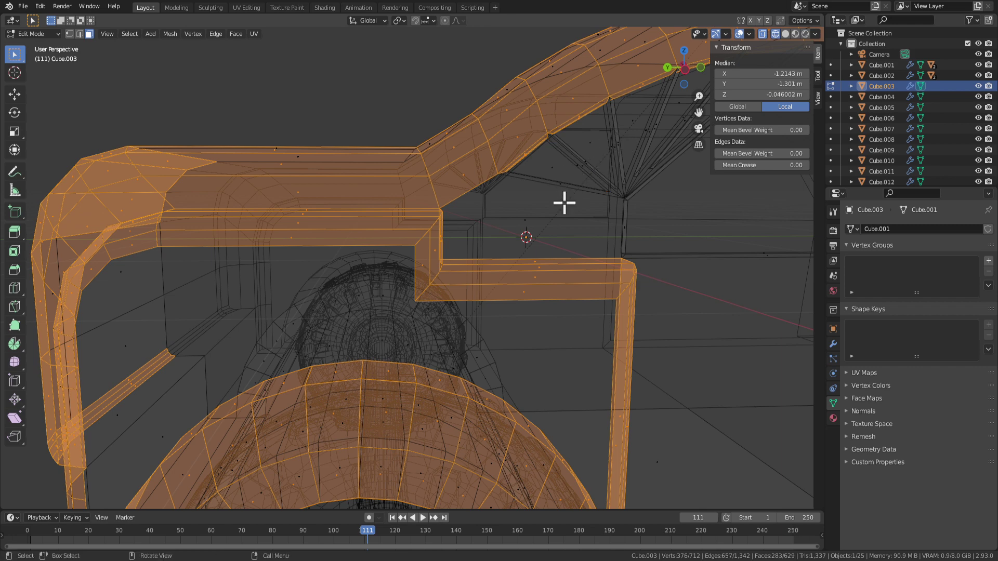
Deselect the front door window and the pillar faces beside it.
middle_drag(564, 203, 398, 325)
key(c)
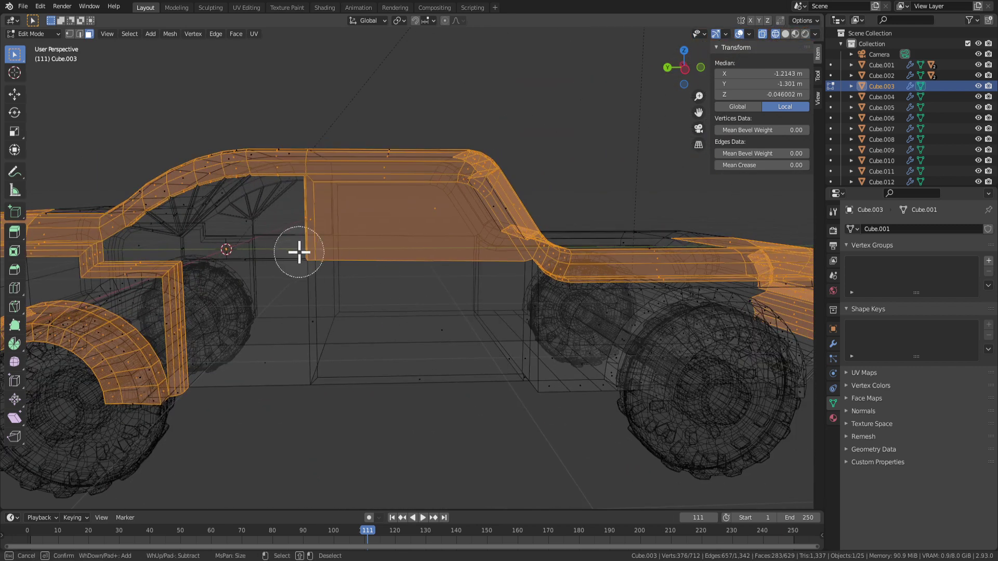
shift+drag(332, 258, 330, 238)
shift+drag(414, 242, 423, 232)
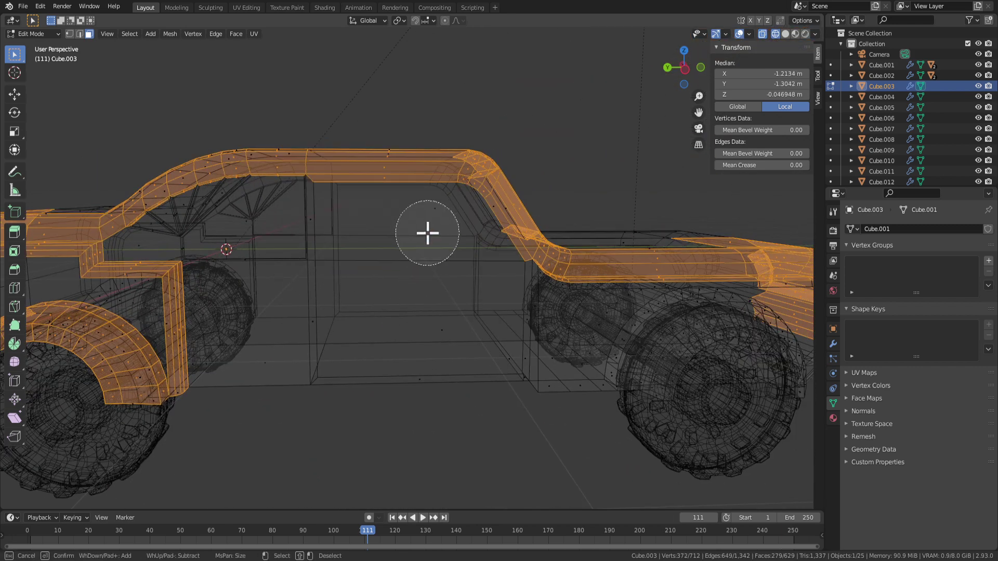
key(Escape)
middle_drag(544, 301, 473, 271)
shift+click(481, 310)
Switch to Material Preview shading and add the rear half of the front wheel arch to the selection with Circle Select.
scroll(468, 312, up, 3)
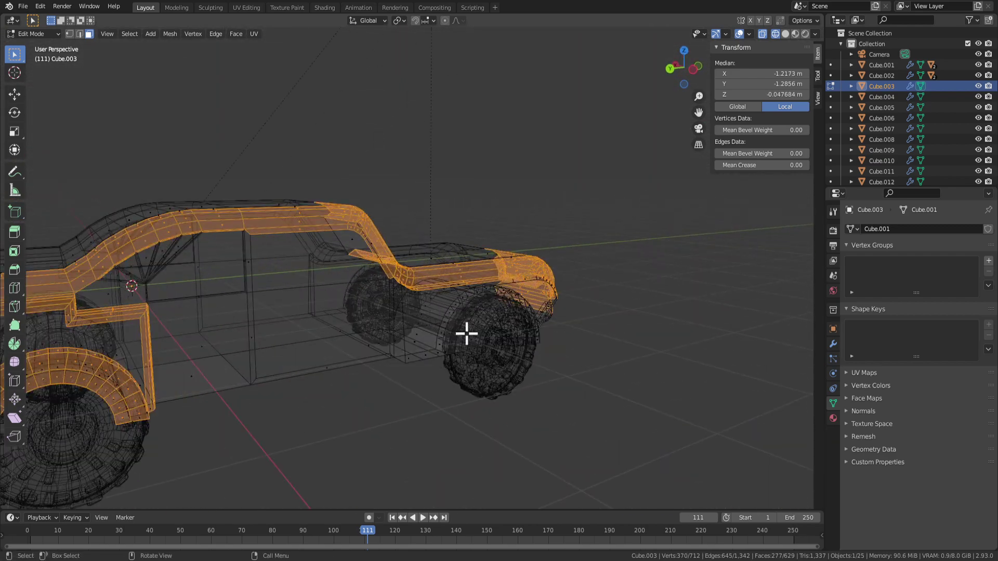
scroll(421, 331, up, 3)
scroll(535, 374, up, 2)
scroll(606, 337, up, 2)
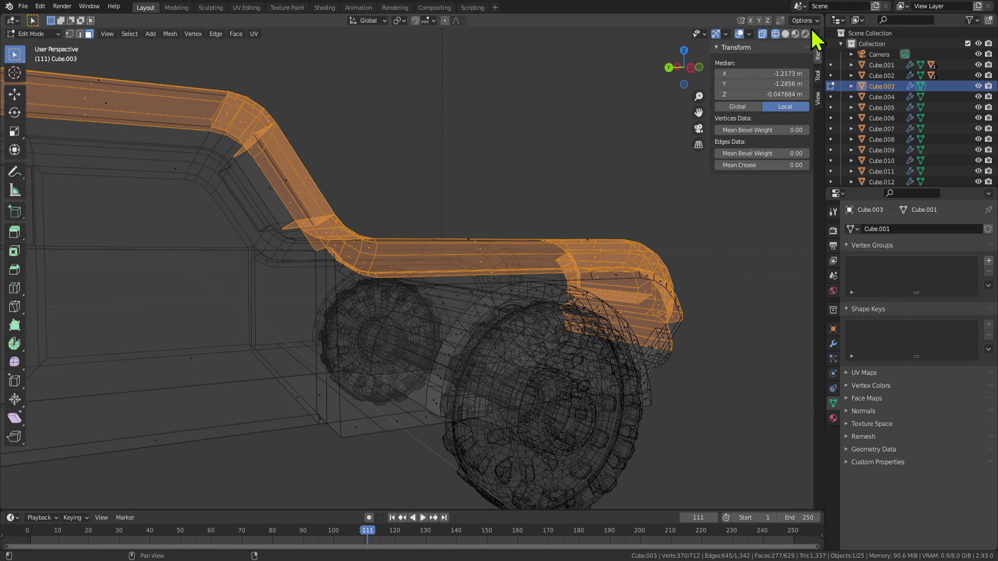
click(796, 34)
key(c)
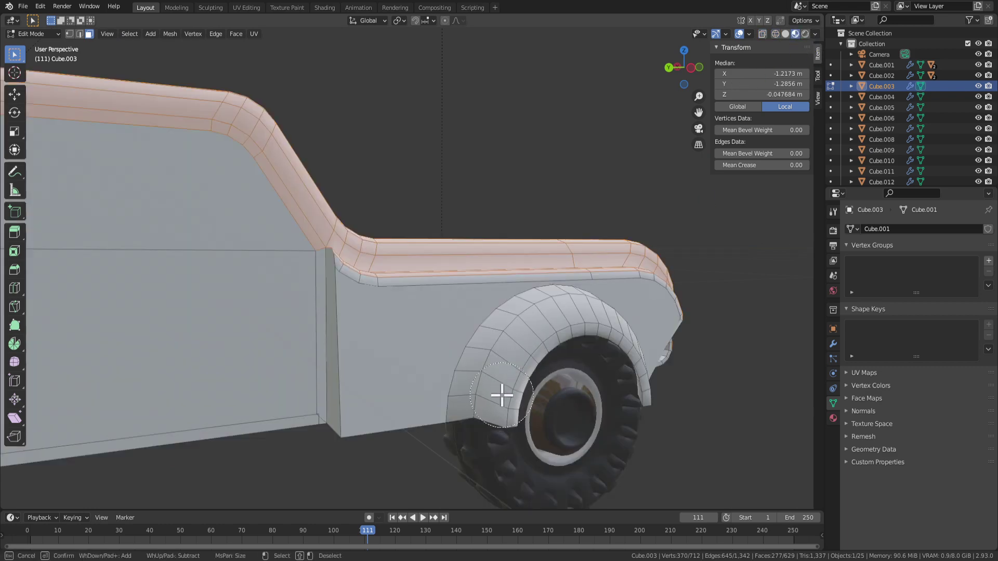
mouse_move(553, 340)
mouse_down()
mouse_move(517, 358)
mouse_move(501, 390)
mouse_up()
key(Escape)
mouse_move(556, 389)
middle_down()
mouse_move(525, 405)
mouse_move(516, 386)
middle_up()
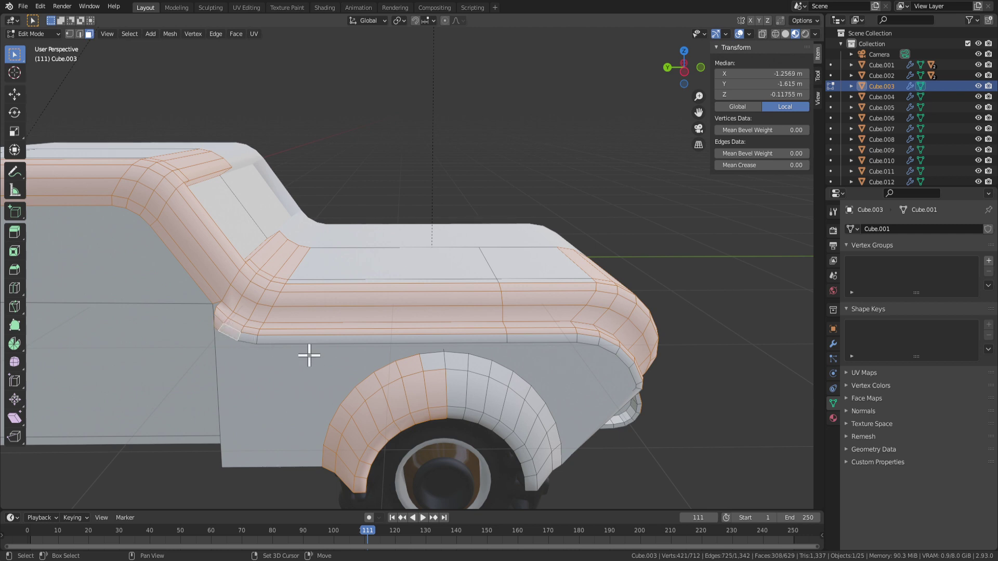
Add the thin lower trim strip along the front fender, up to the nose curve, to the selection.
shift+click(284, 337)
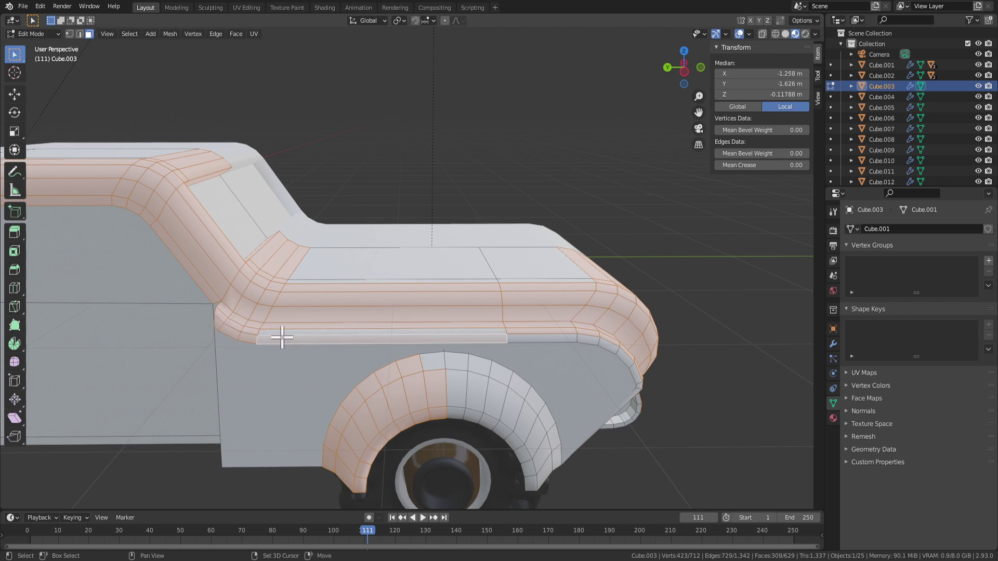
shift+middle_drag(592, 337, 444, 296)
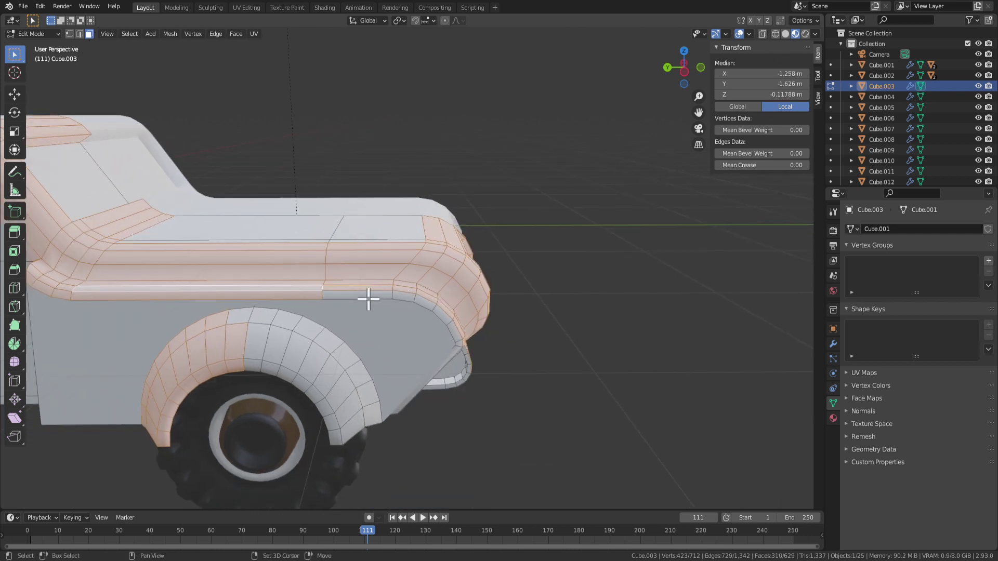
shift+click(400, 295)
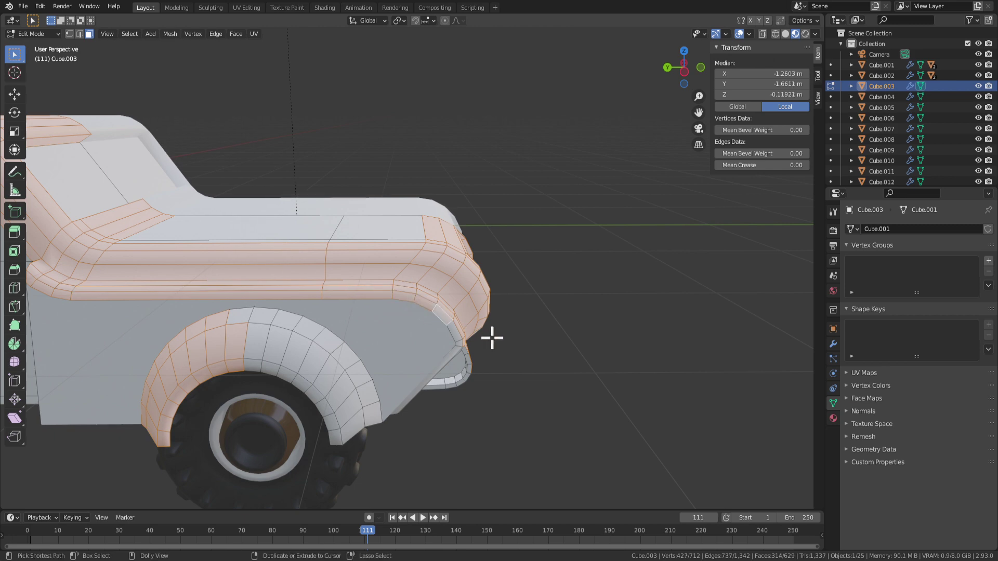
mouse_move(492, 338)
middle_down()
mouse_move(571, 367)
mouse_move(410, 369)
mouse_move(285, 312)
mouse_move(327, 262)
mouse_move(365, 379)
mouse_move(385, 366)
middle_up()
Add the remaining front half and outer ring of the front wheel arch to the selection with Circle Select.
key(c)
click(315, 281)
right_click(314, 283)
scroll(355, 329, down, 3)
key(c)
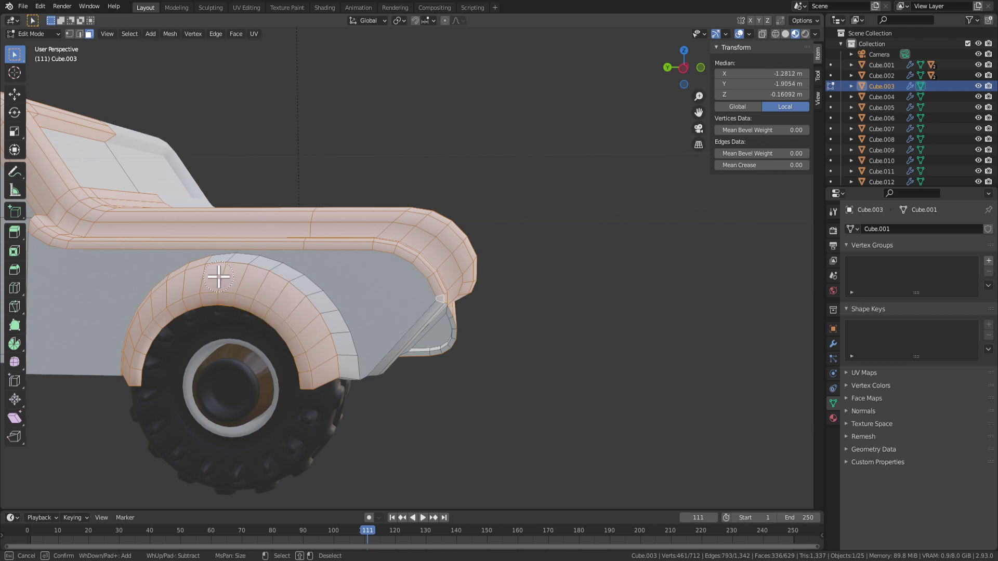
right_click(327, 352)
scroll(335, 385, down, 5)
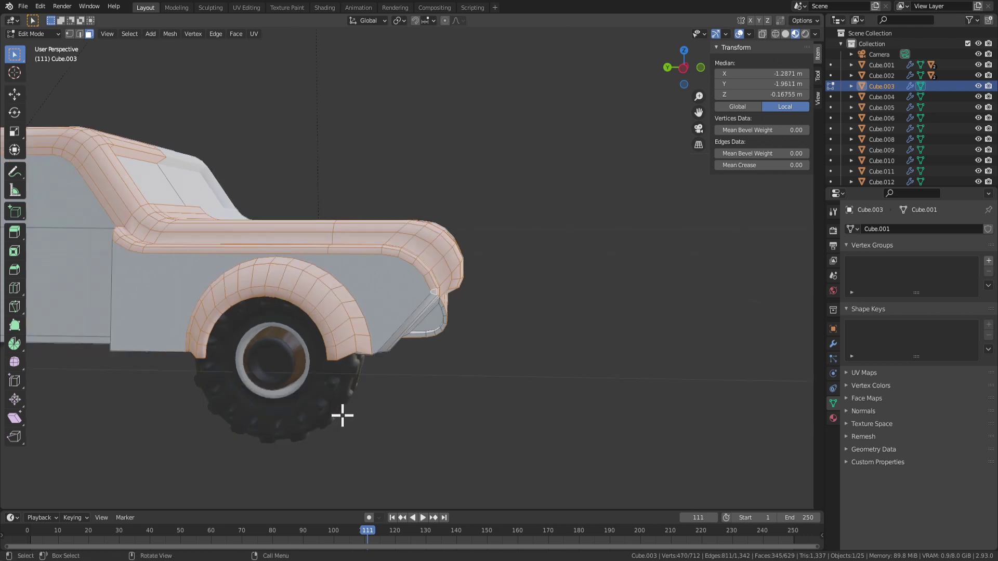
Create a vertex group from the selected trim and wheel arch faces and name it Smooth.
mouse_move(341, 414)
middle_down()
mouse_move(332, 389)
mouse_move(348, 410)
middle_up()
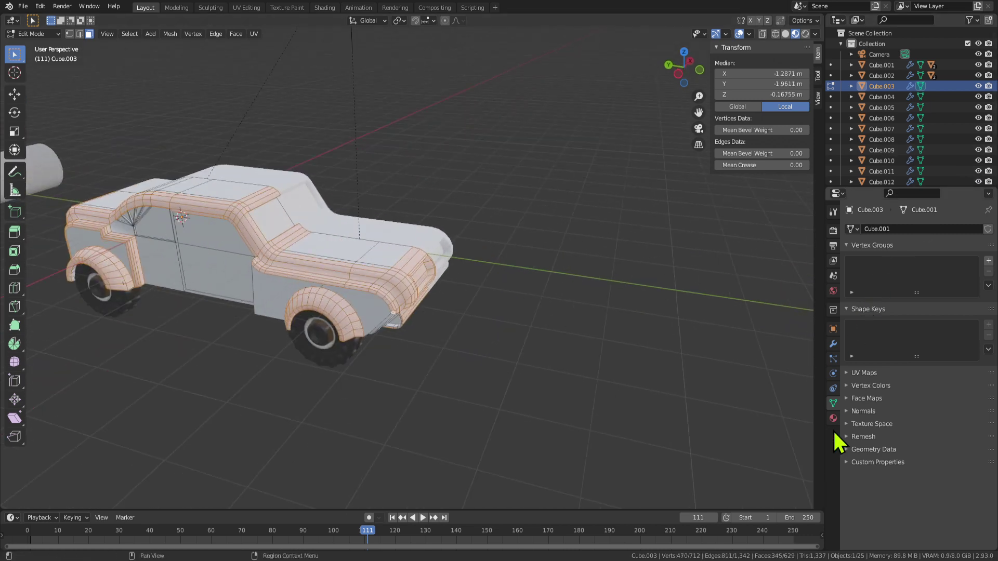
click(989, 260)
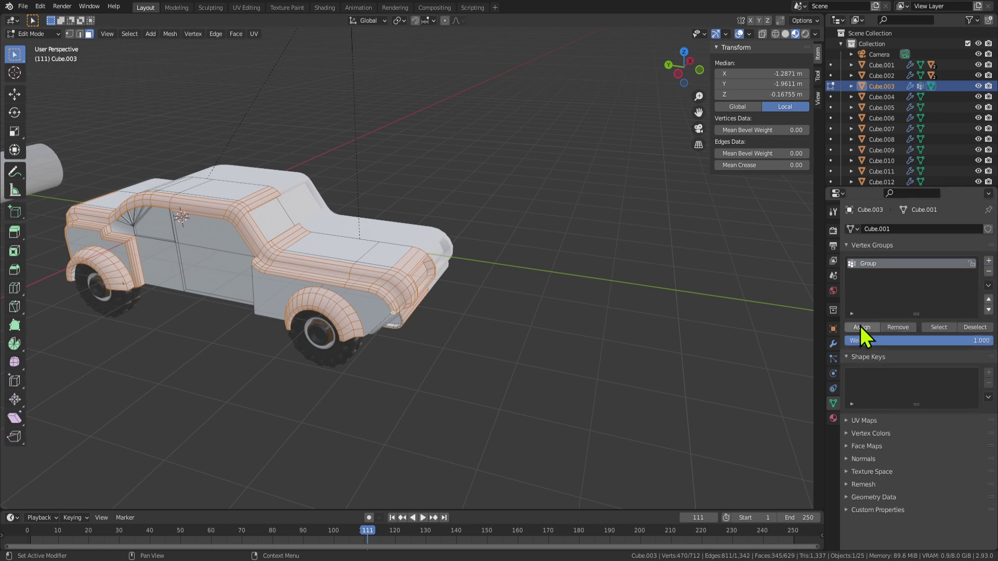
double_click(879, 263)
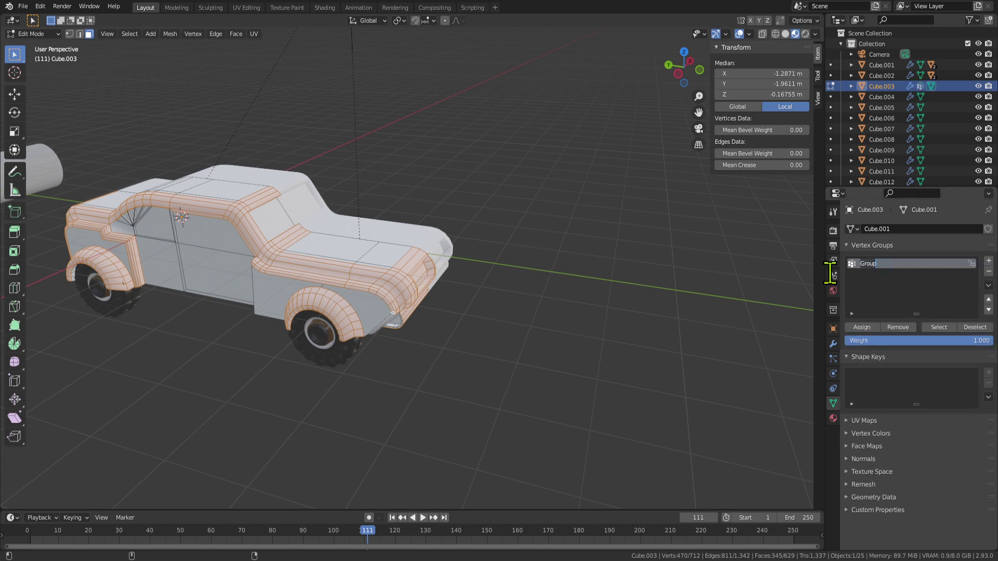
key(Escape)
right_click(533, 380)
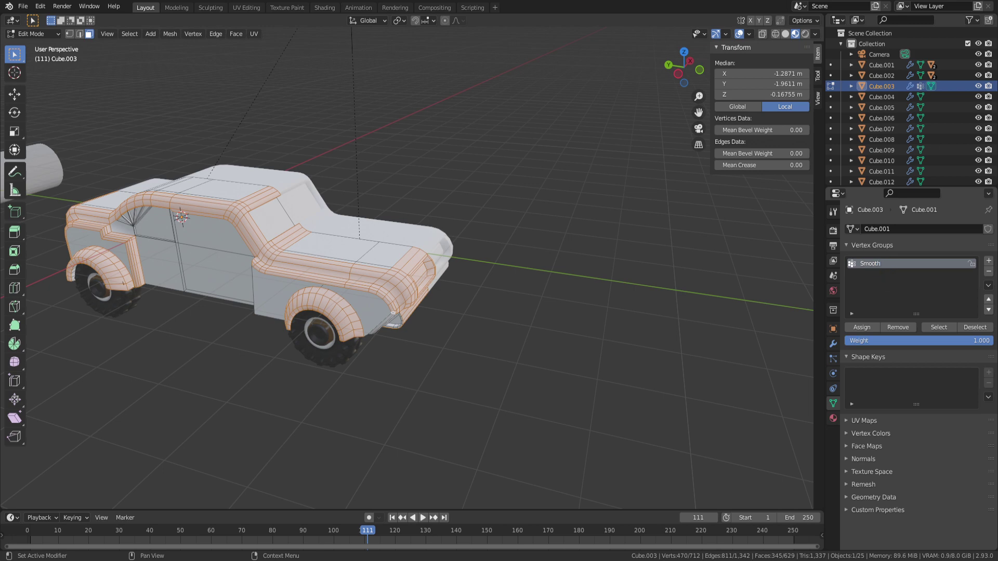
Add the narrow slanted strips between the front fender panel and the headlight recess to the selection.
key(Tab)
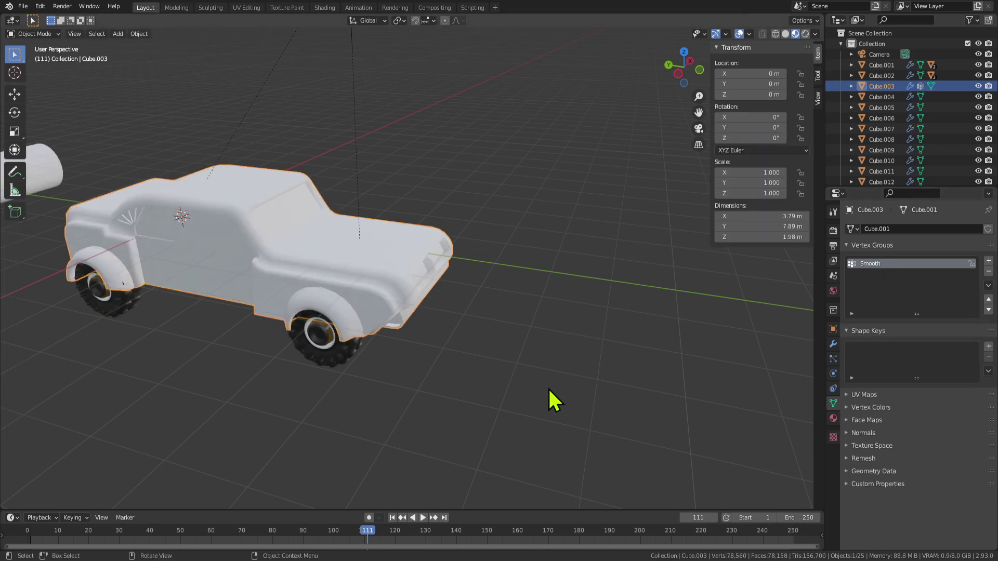
key(Tab)
middle_drag(550, 401, 397, 305)
scroll(397, 305, up, 3)
key(Tab)
key(Tab)
middle_drag(267, 272, 454, 186)
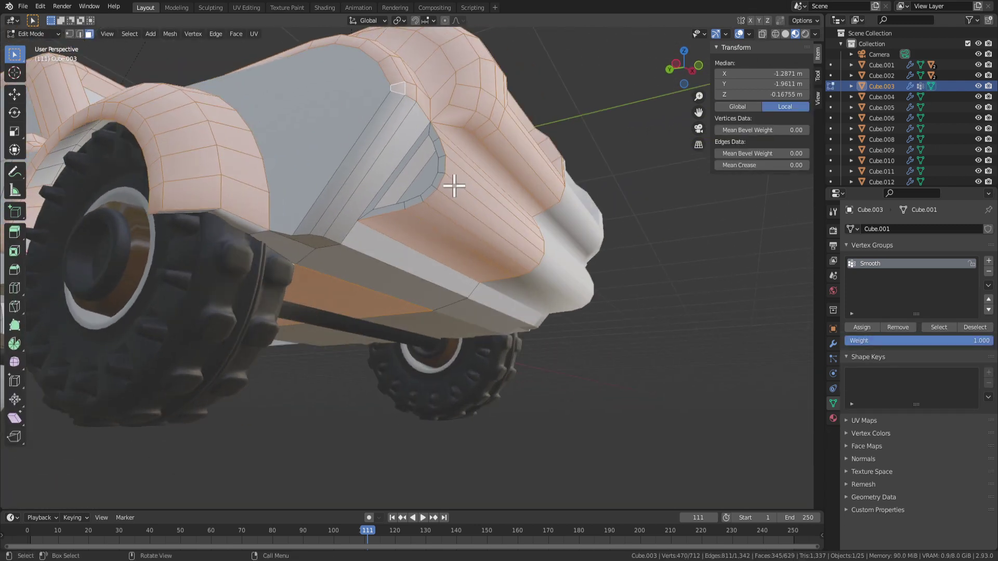
shift+click(403, 147)
shift+click(387, 131)
shift+click(377, 133)
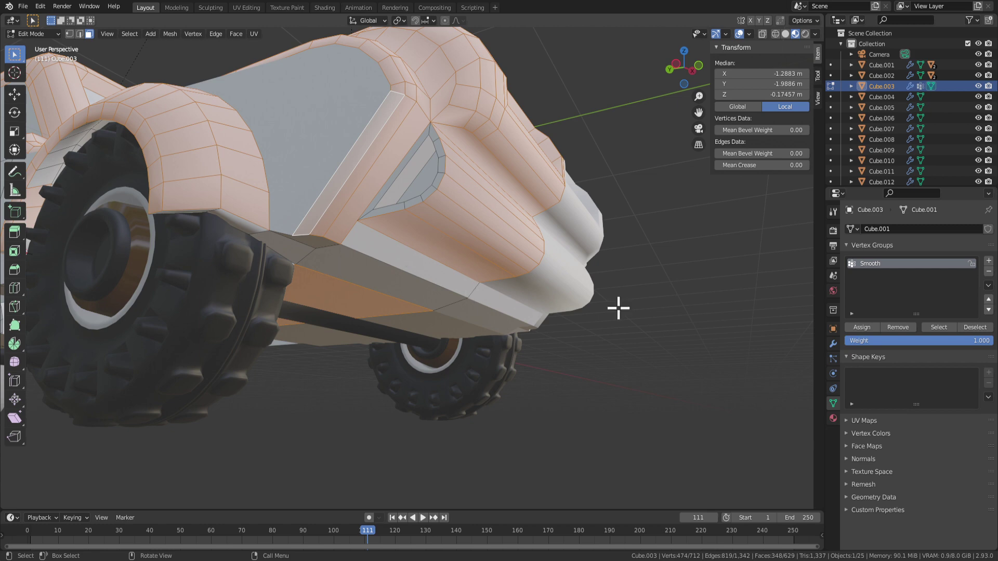
scroll(610, 370, down, 8)
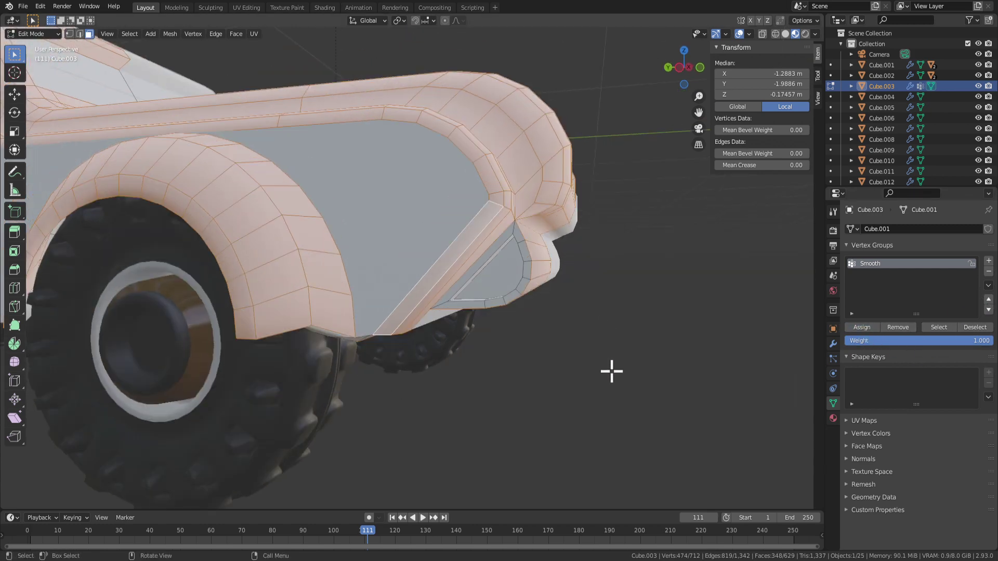
Add a new material slot with a new material to the body and assign it to the selected faces.
click(834, 418)
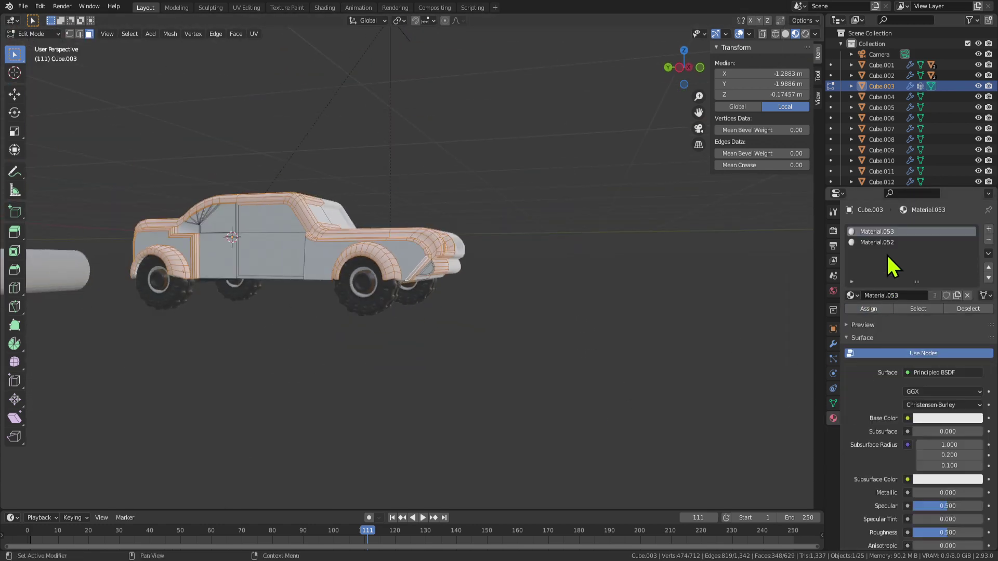
middle_drag(768, 305, 982, 251)
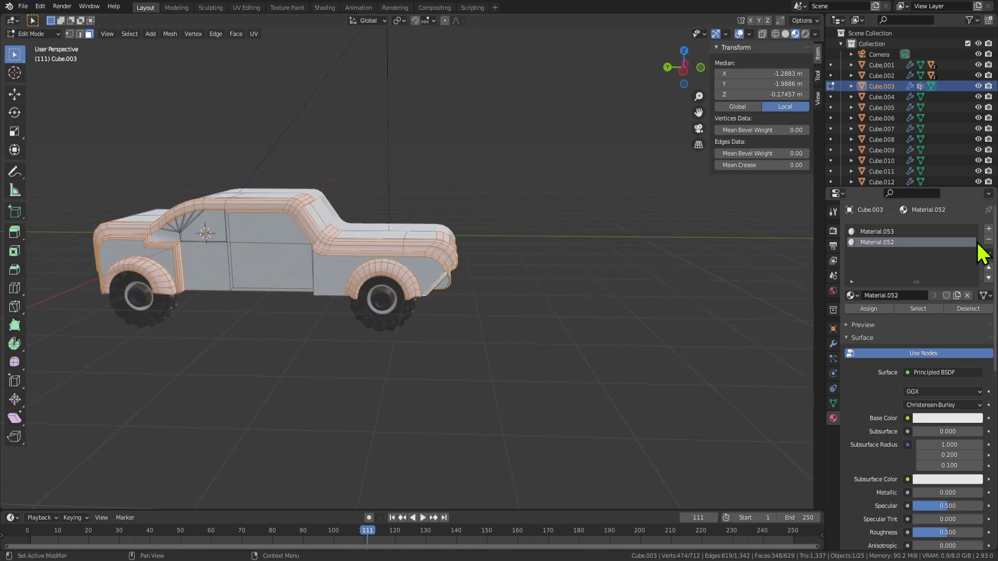
click(988, 229)
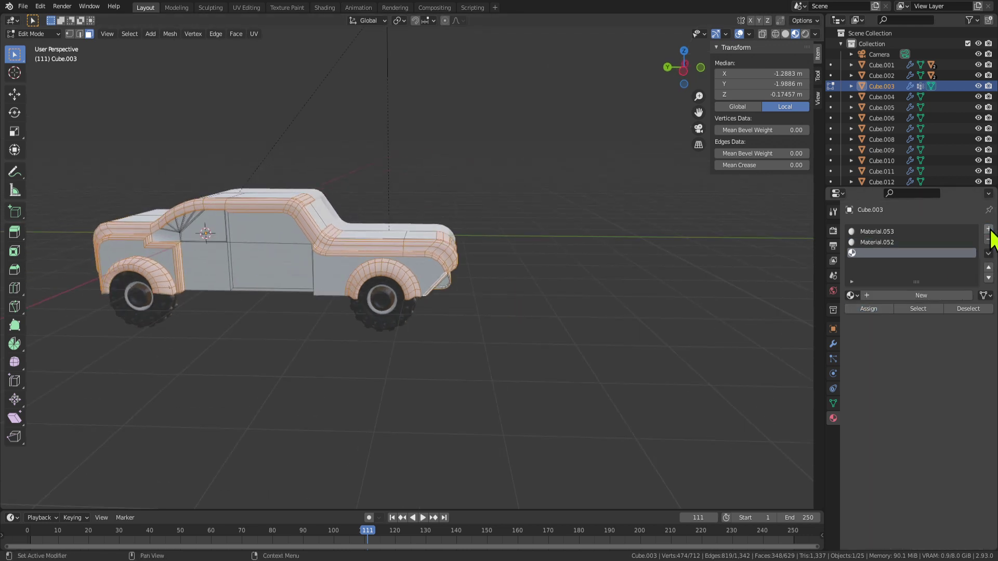
click(875, 296)
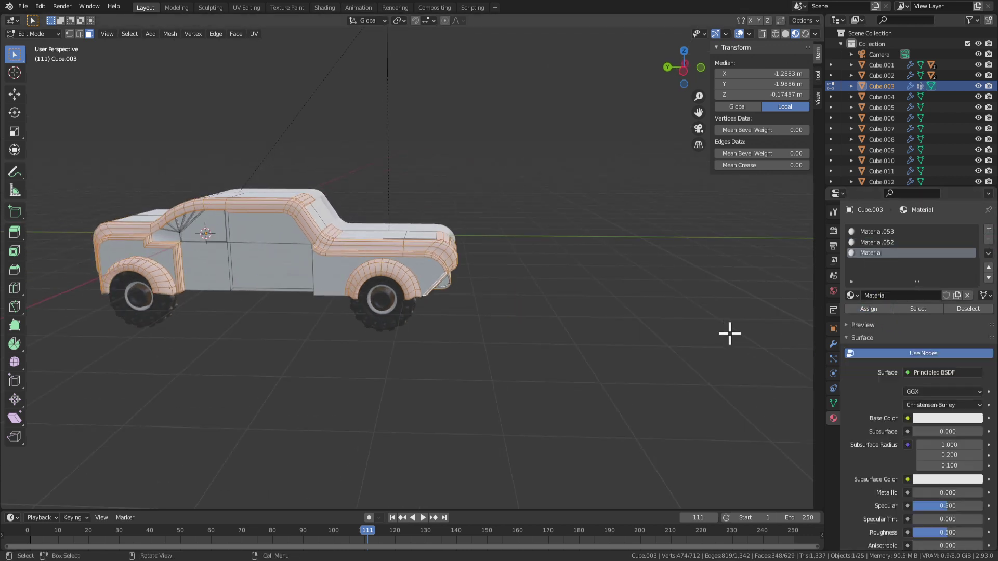
click(877, 308)
Remove the Material.052 slot from the body in Object Mode and return to Edit Mode.
click(910, 242)
click(989, 240)
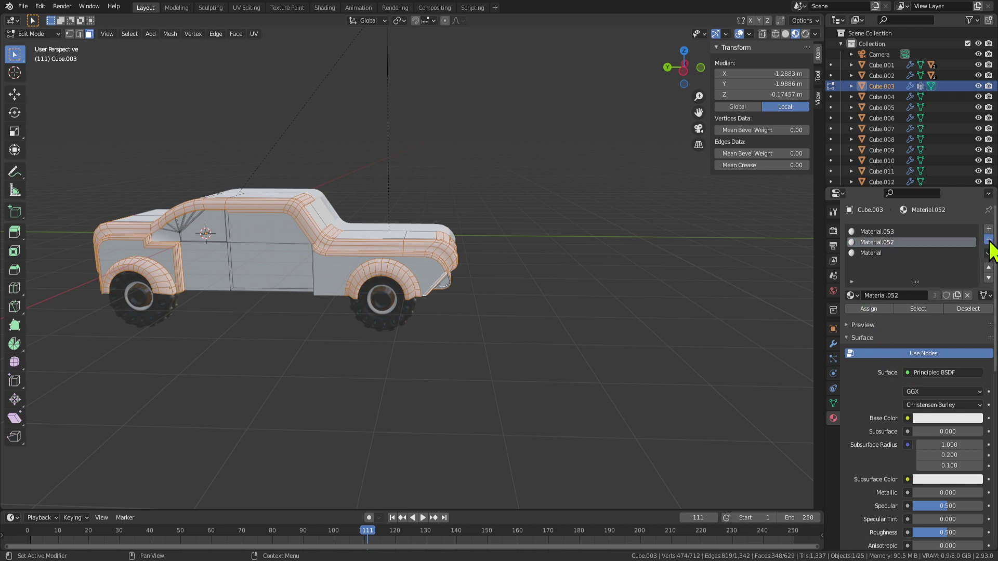
key(Tab)
click(988, 241)
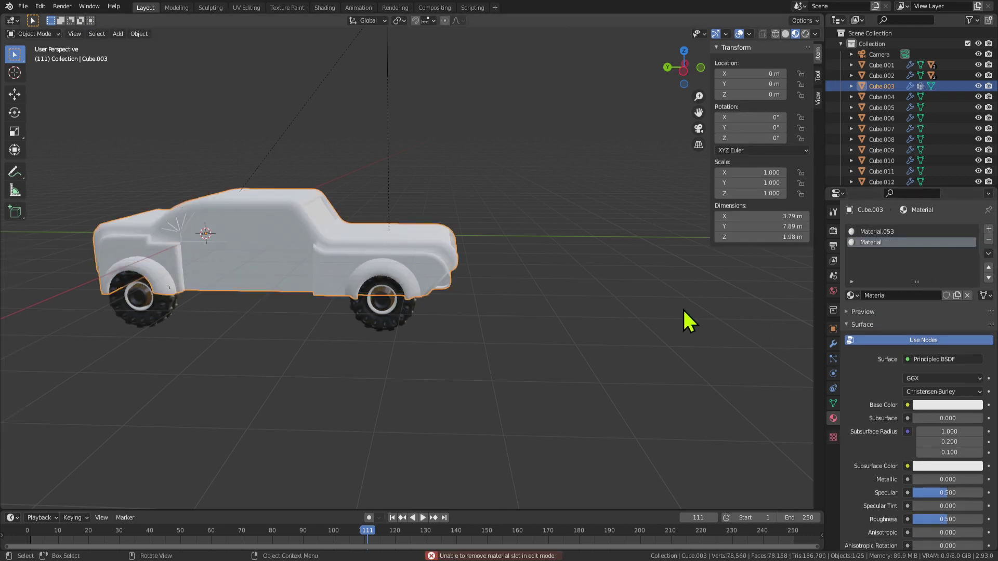
key(Tab)
Select the Smooth vertex group's faces, examine which rear and side panels it covers, and clear the selection.
click(919, 308)
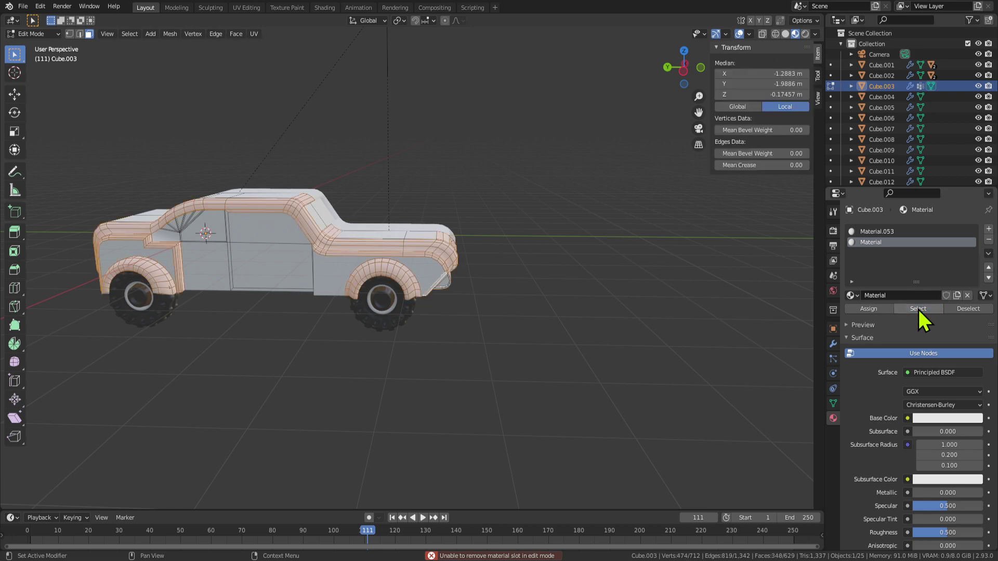
scroll(546, 334, up, 5)
middle_drag(546, 335, 778, 296)
key(alt+a)
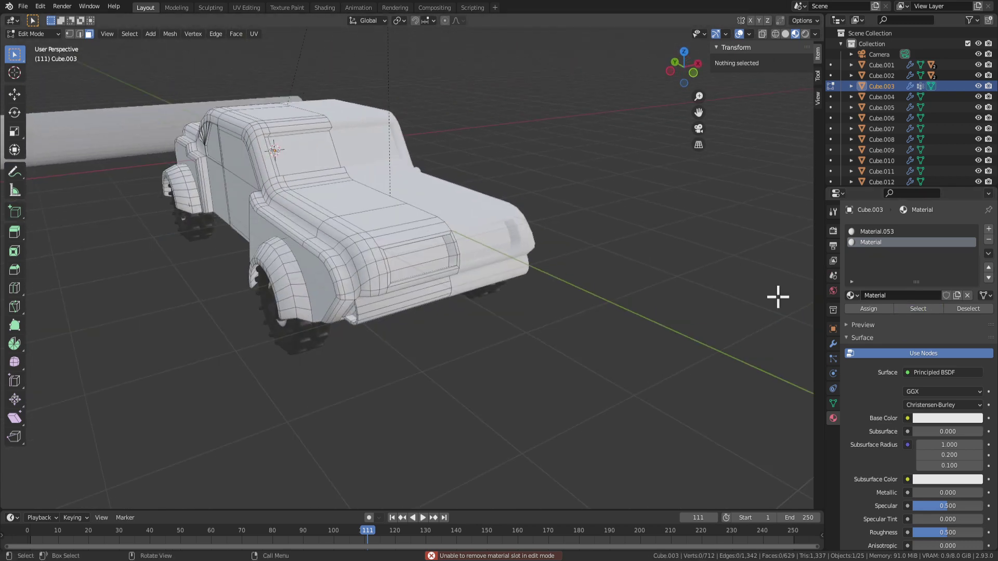
click(834, 404)
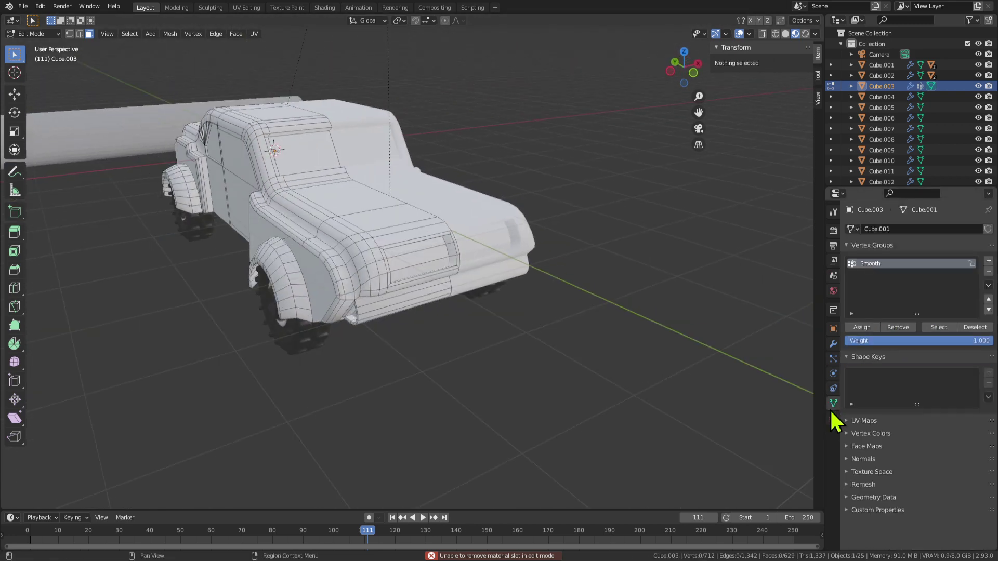
click(936, 327)
middle_drag(746, 357, 507, 338)
scroll(457, 339, up, 4)
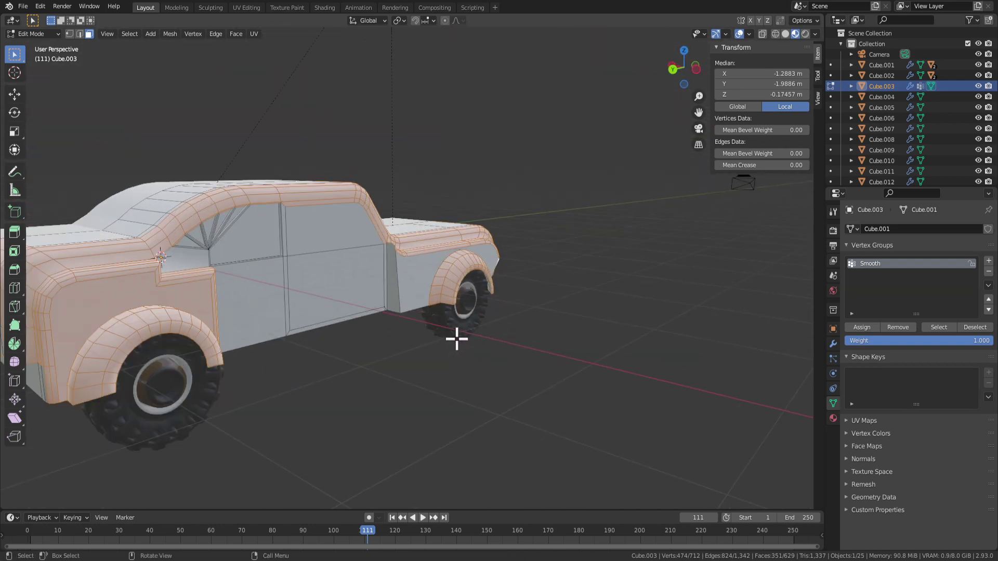
middle_drag(151, 284, 418, 317)
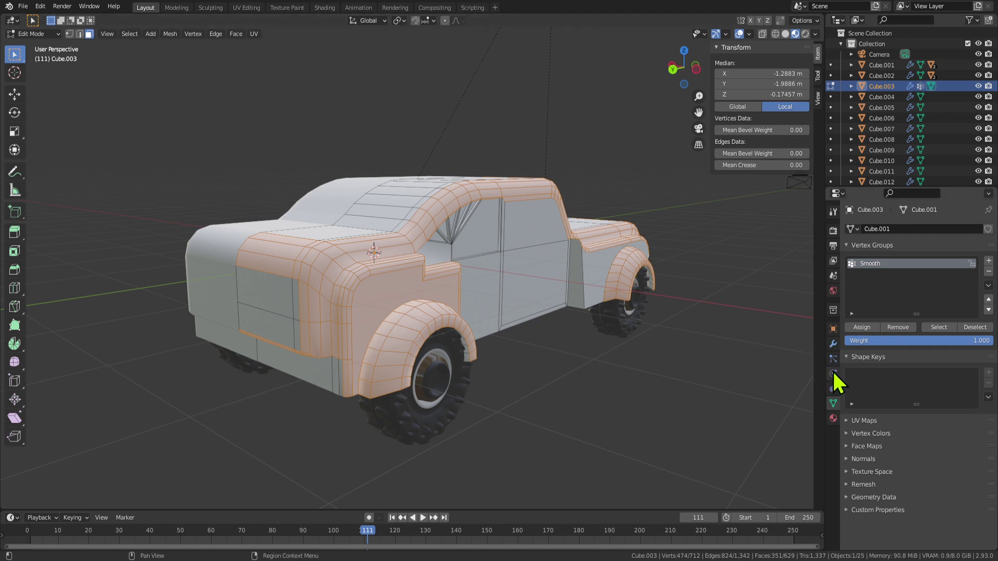
click(709, 370)
Select the faces assigned to the new material to compare them with the vertex group, and clear the selection.
click(833, 419)
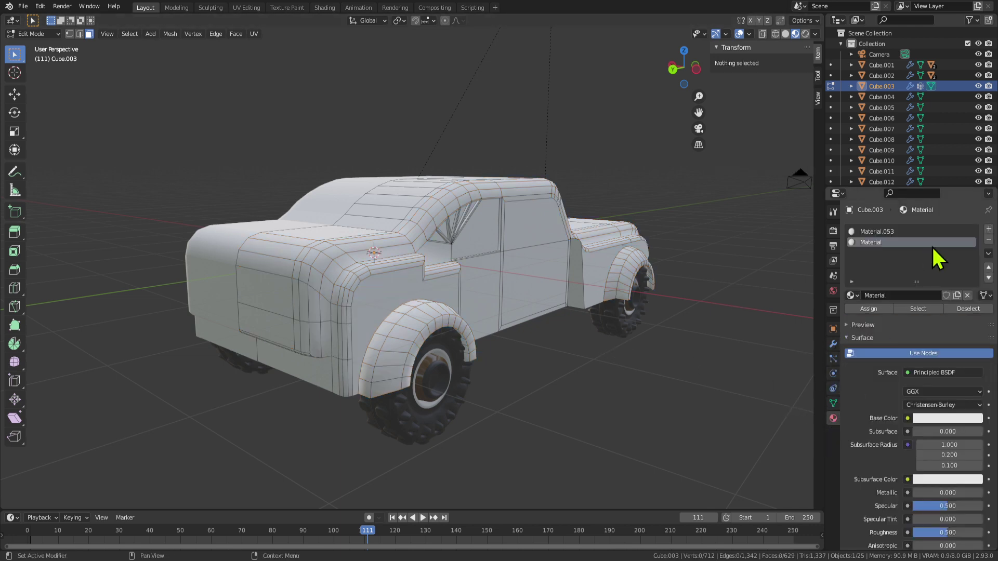
click(916, 308)
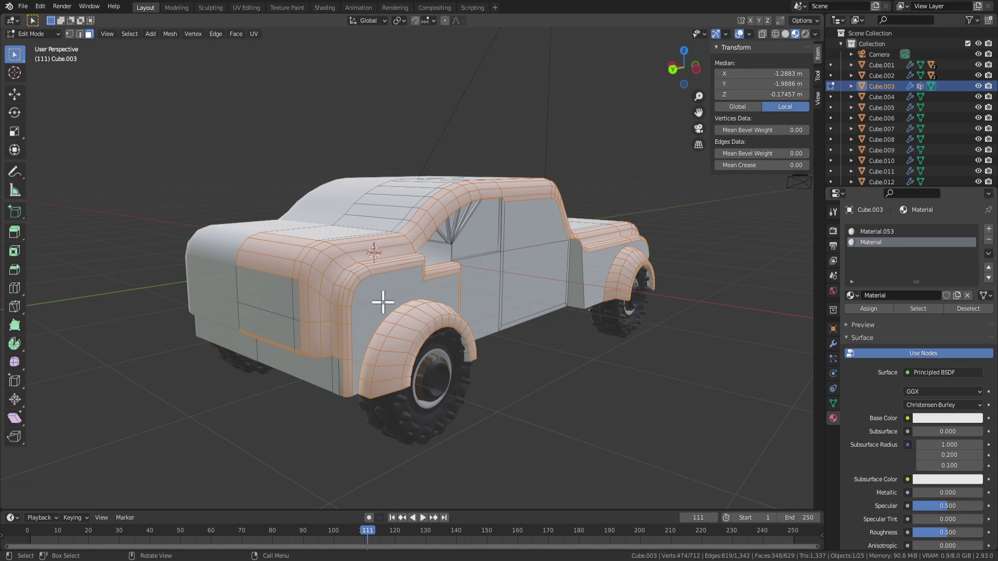
click(765, 405)
click(833, 404)
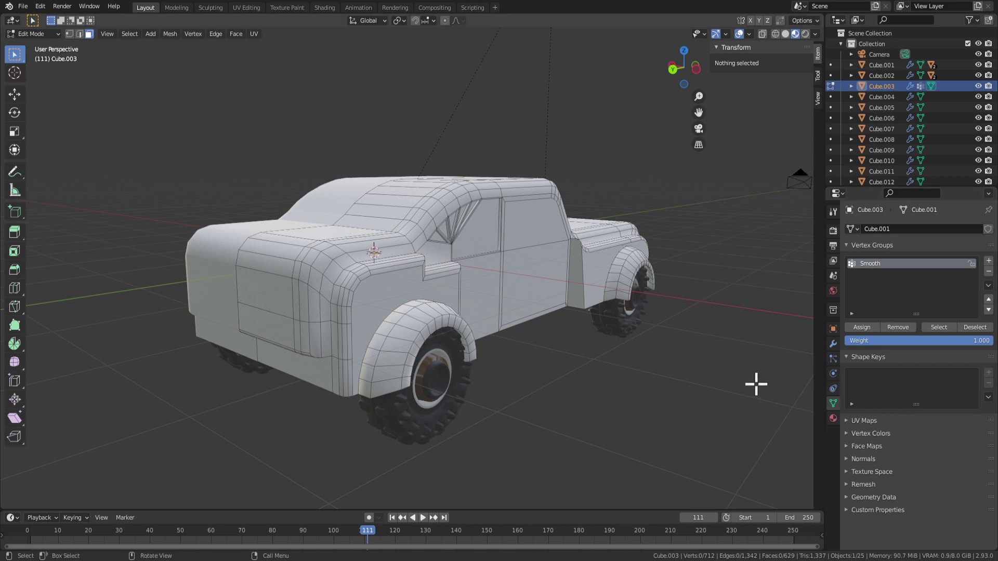
middle_drag(753, 383, 675, 374)
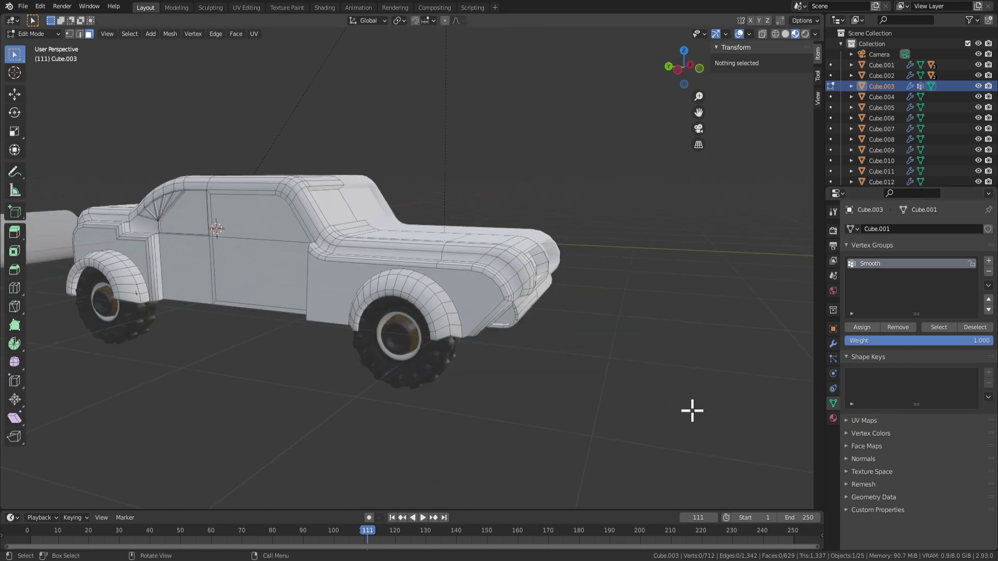
middle_drag(690, 410, 604, 401)
middle_drag(578, 327, 624, 337)
key(Tab)
Show the body's materials and, in Edit Mode, select the windshield face and the front and rear side window faces.
click(834, 418)
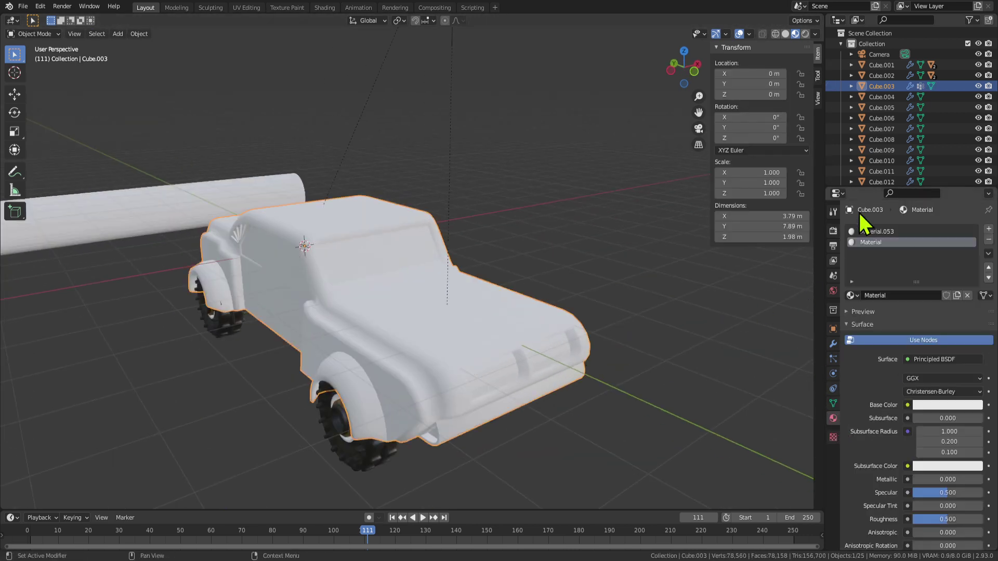
middle_drag(710, 333, 738, 342)
key(Tab)
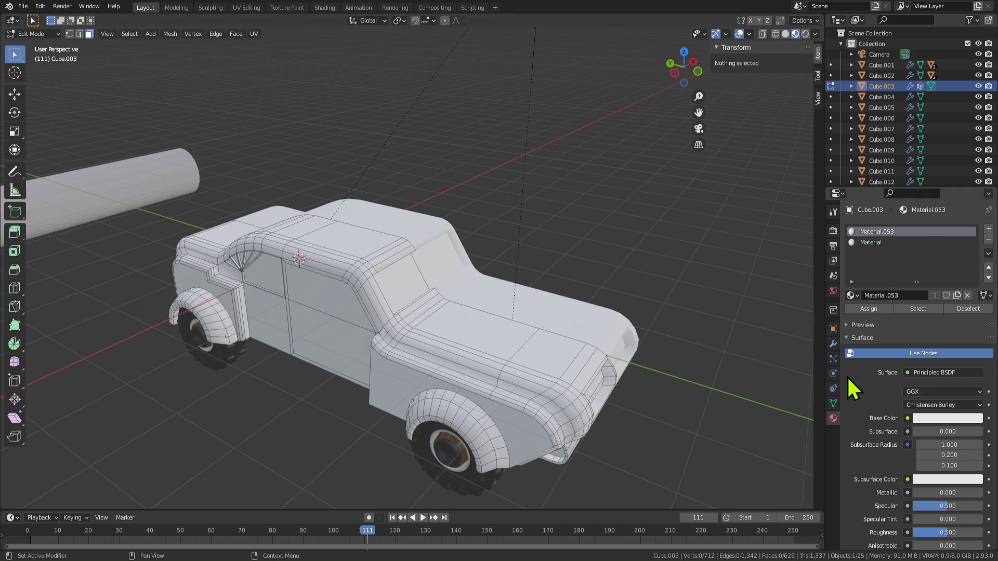
mouse_move(406, 291)
middle_down()
mouse_move(370, 280)
mouse_move(466, 263)
mouse_move(401, 283)
middle_up()
click(370, 281)
scroll(401, 282, up, 2)
middle_drag(363, 312, 406, 281)
shift+click(407, 278)
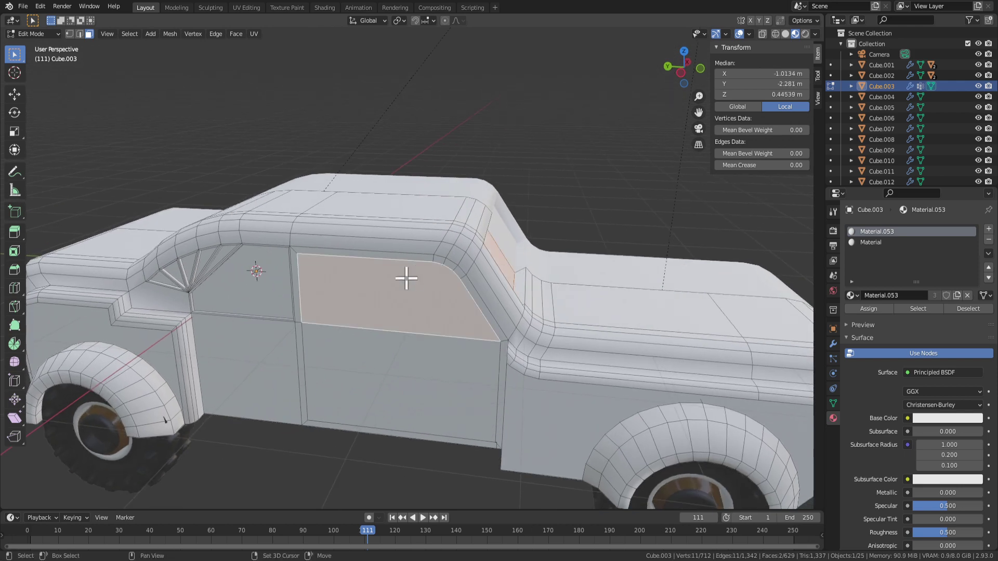
shift+click(252, 295)
Add the five small fan-shaped panes behind the rear side window to the face selection.
middle_drag(246, 298, 458, 158)
scroll(372, 279, up, 4)
shift+click(448, 167)
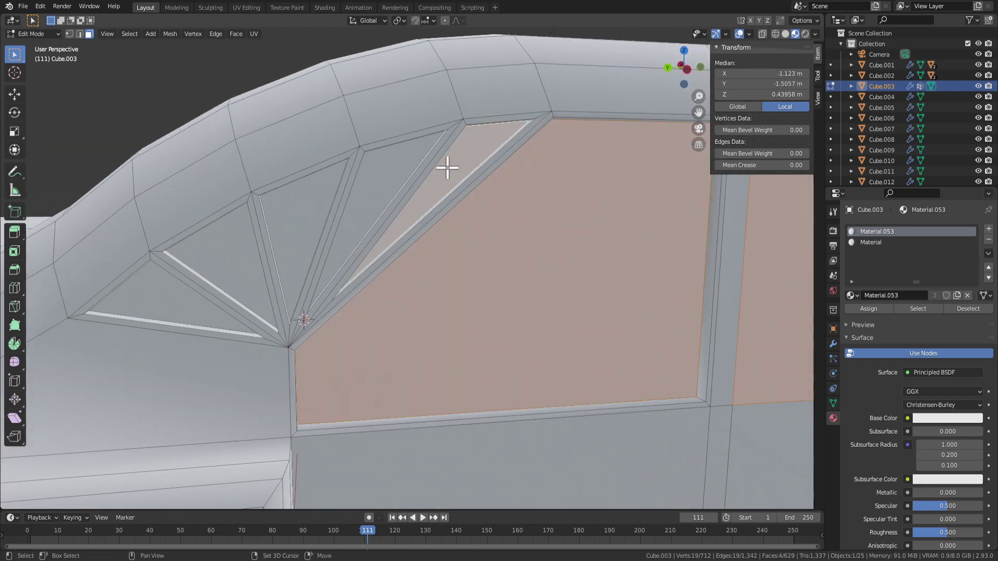
shift+click(371, 184)
shift+click(239, 253)
shift+click(177, 309)
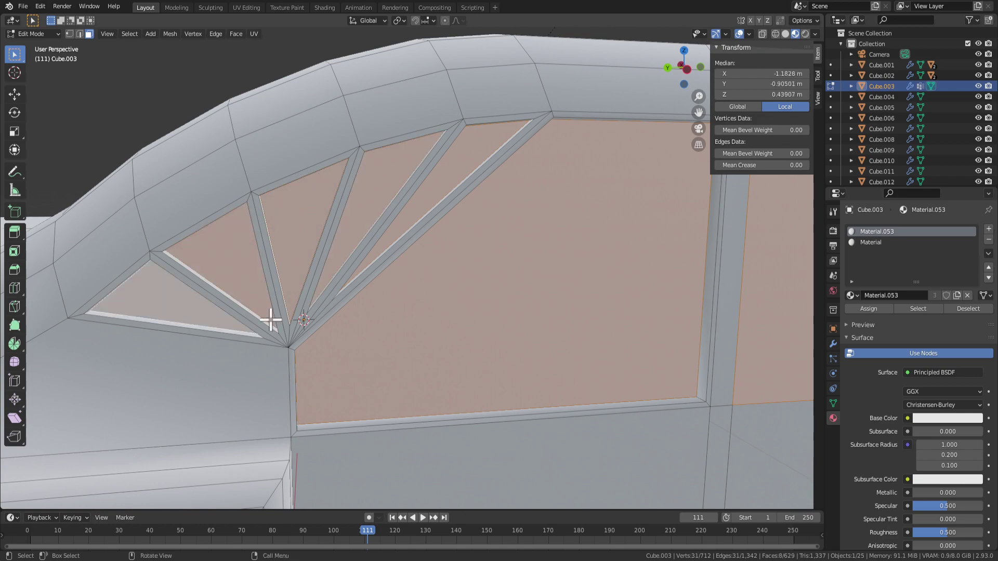
Add a third material slot with a new material to the body and assign it to the selected window faces.
scroll(384, 317, down, 4)
middle_drag(392, 316, 704, 414)
scroll(352, 336, down, 4)
scroll(462, 325, up, 5)
middle_drag(519, 328, 319, 299)
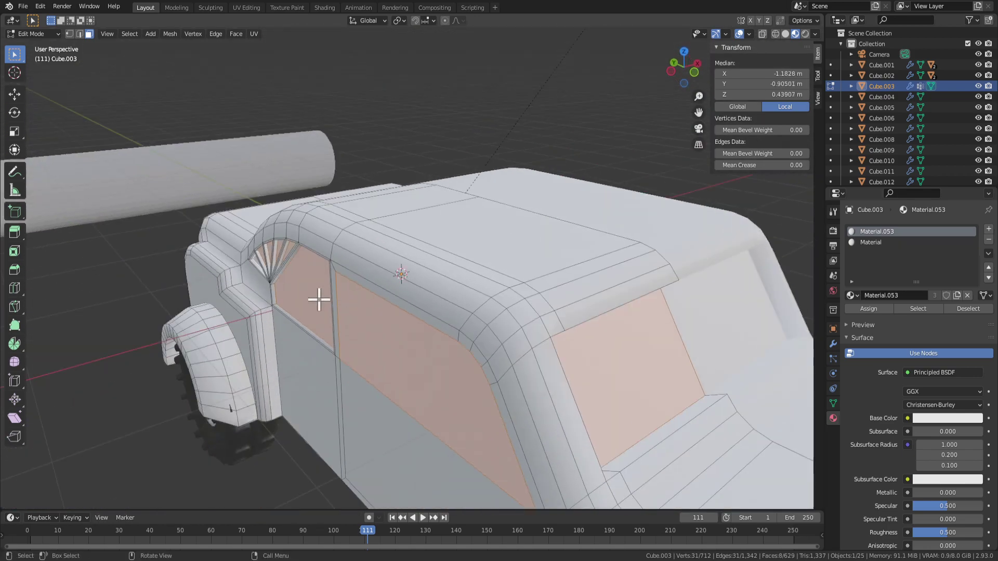
scroll(319, 298, down, 2)
scroll(512, 320, down, 3)
mouse_move(566, 338)
middle_down()
mouse_move(512, 321)
mouse_move(525, 314)
mouse_move(560, 350)
mouse_move(569, 346)
middle_up()
click(989, 229)
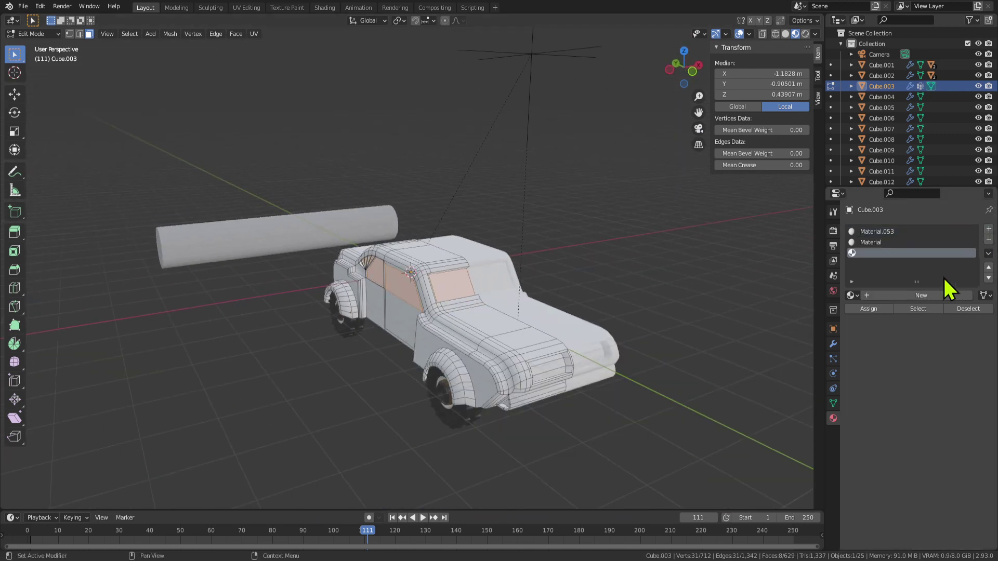
click(905, 295)
Darken the window material's base color to grey with a value of about 0.12 and return to Object Mode.
click(946, 422)
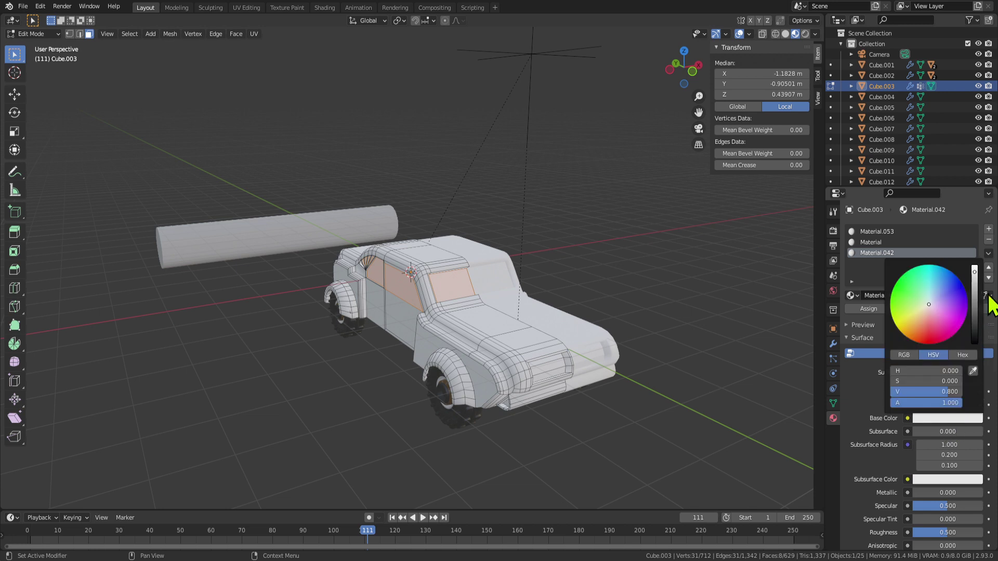
drag(975, 298, 975, 317)
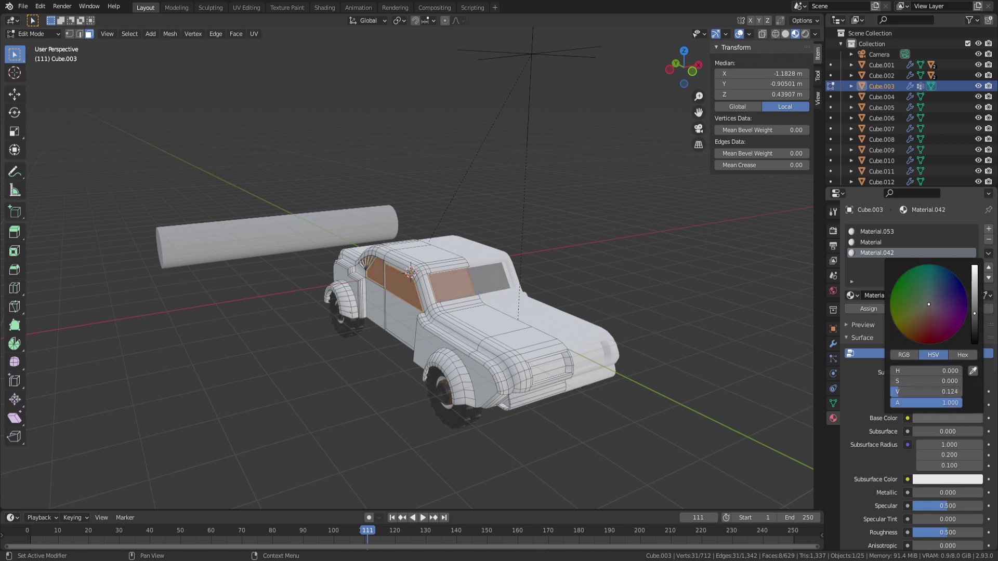
middle_drag(528, 359, 585, 322)
key(Tab)
middle_drag(577, 406, 586, 295)
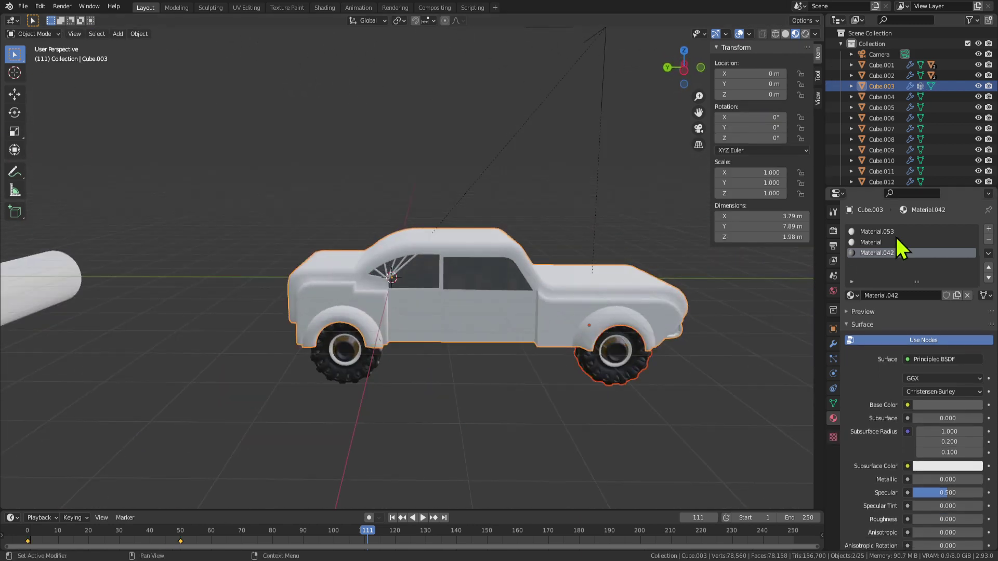
Set the base color of the body panel material, Material.053, to black.
click(879, 232)
click(962, 405)
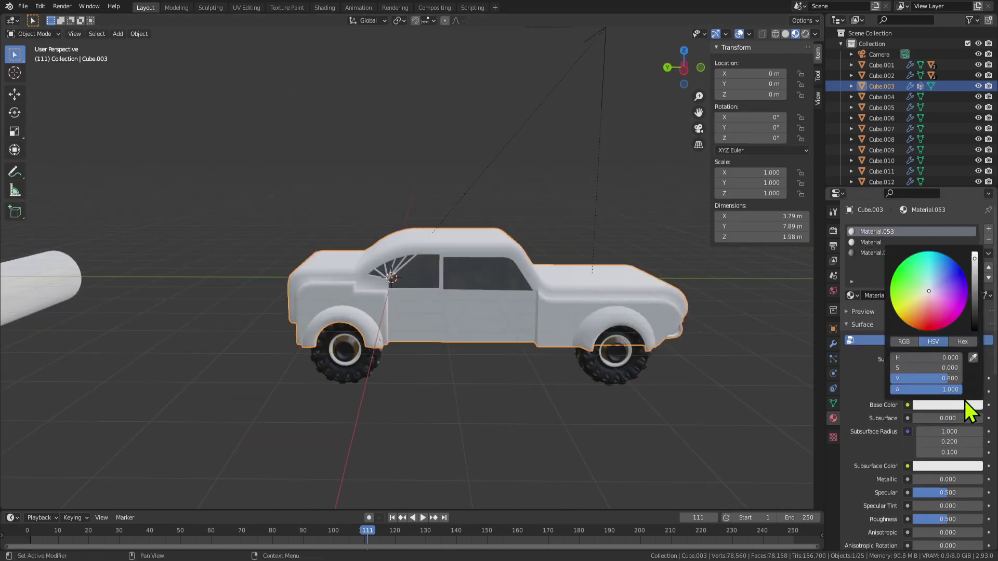
drag(979, 311, 975, 332)
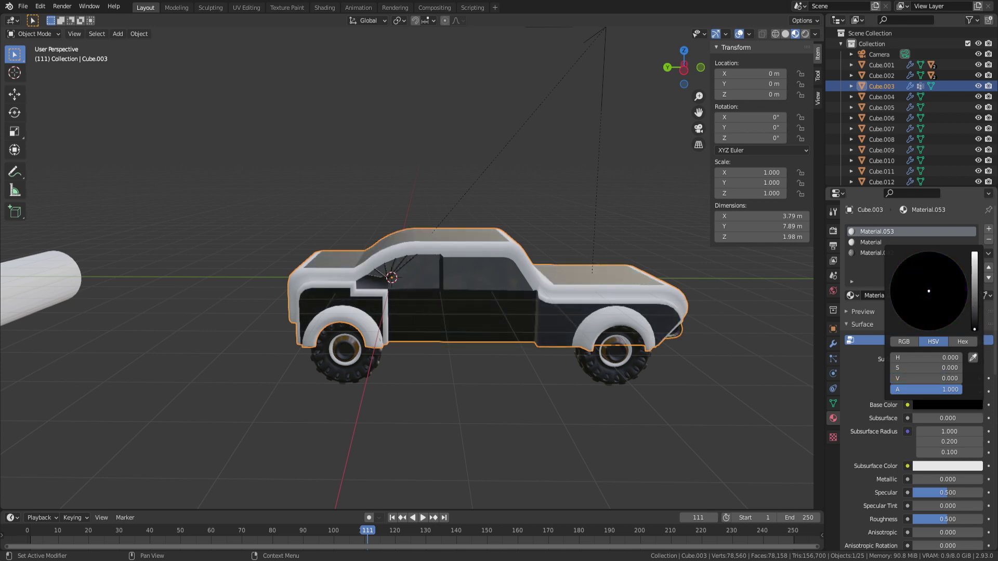
mouse_move(686, 411)
middle_down()
mouse_move(664, 419)
mouse_move(635, 402)
mouse_move(723, 416)
mouse_move(696, 408)
middle_up()
Set the trim material's base color to orange with hue 0.036 and saturation 1.000.
click(869, 243)
click(958, 407)
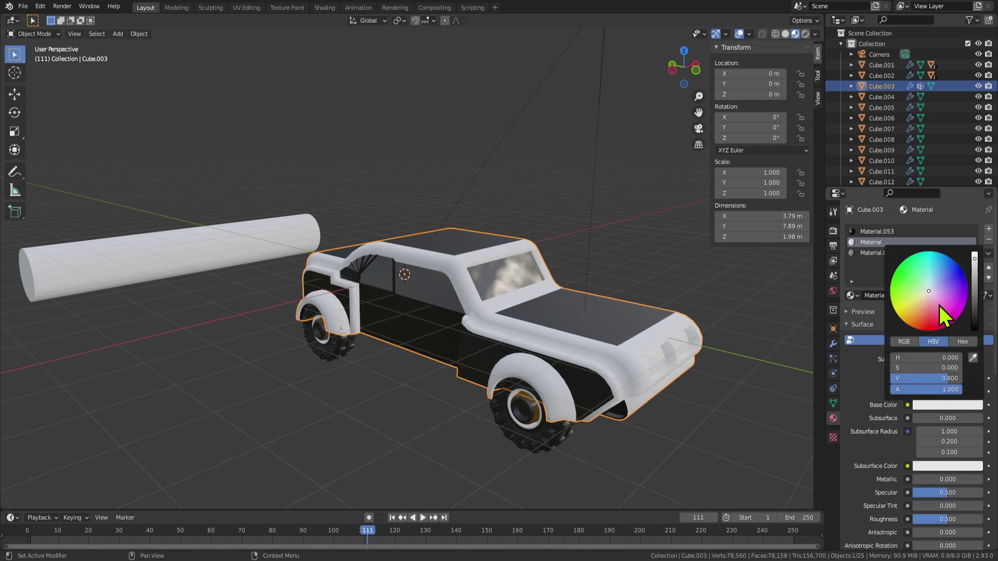
drag(940, 304, 909, 326)
middle_drag(728, 416, 442, 349)
click(966, 407)
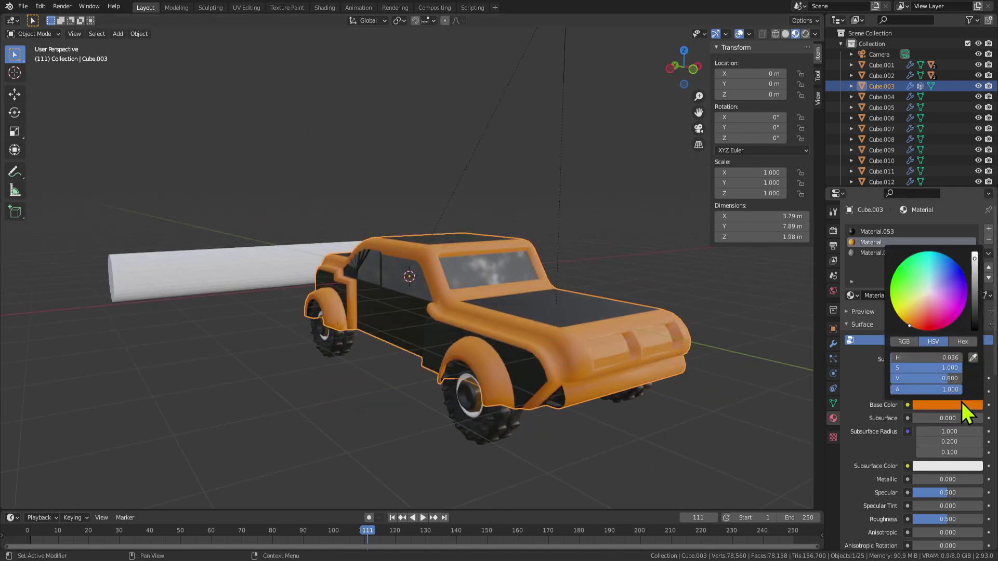
Set the orange trim material's Metallic to 1.000 and its Roughness to 0.000.
drag(940, 480, 982, 480)
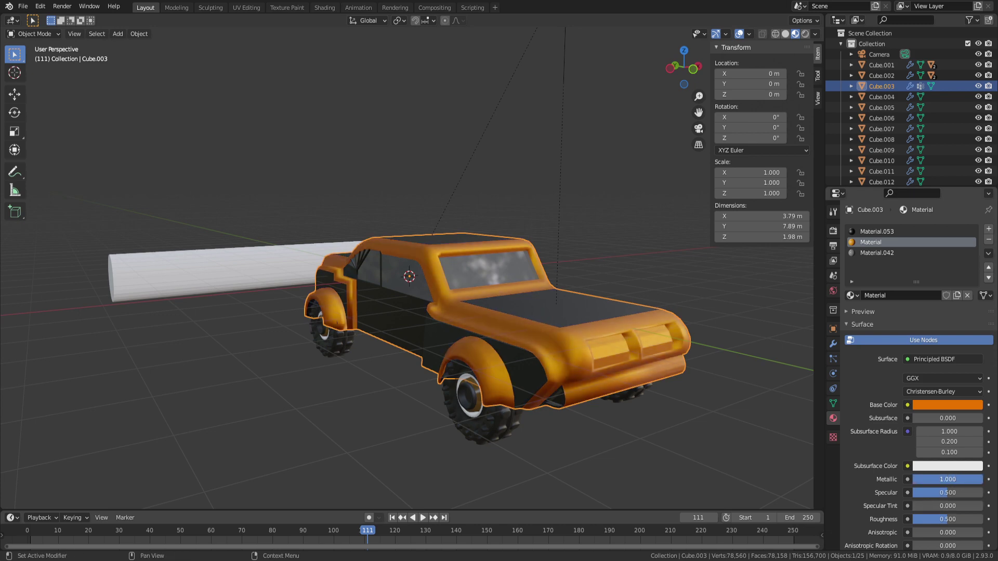
drag(964, 519, 915, 519)
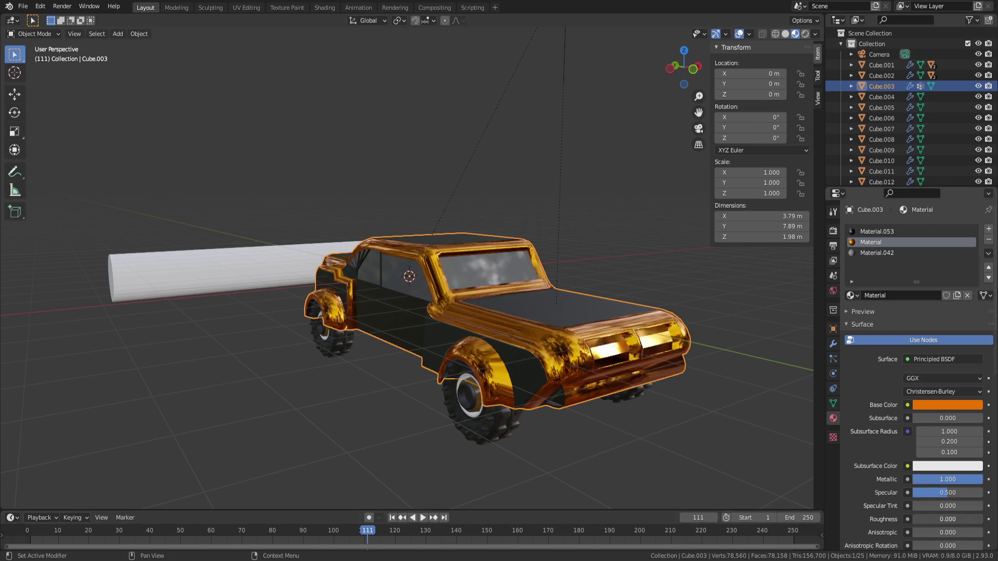
middle_drag(510, 442, 498, 327)
Set the black Material.053's Metallic to 1.000 and its Roughness to 0.000.
click(878, 232)
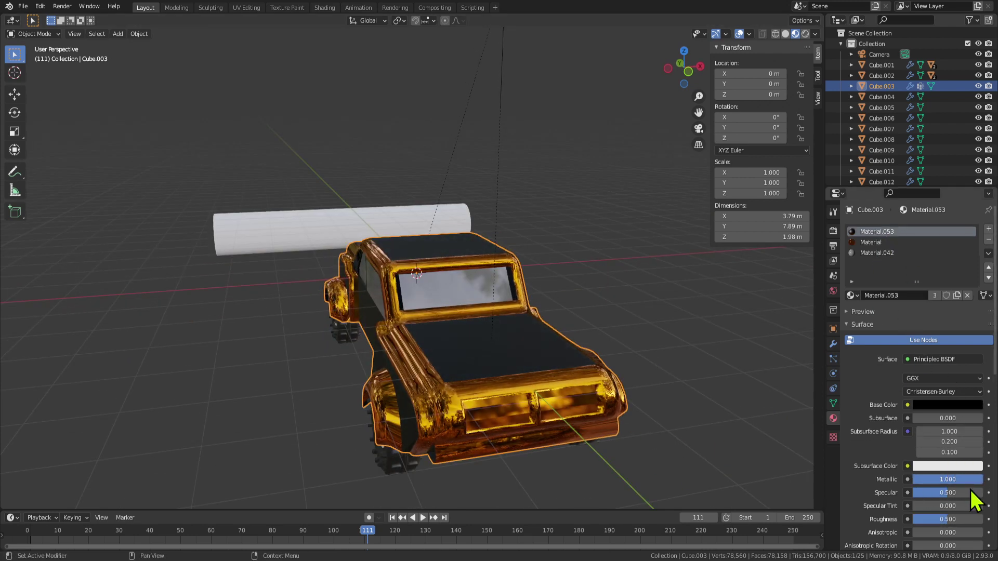
drag(938, 520, 918, 520)
middle_drag(540, 382, 509, 341)
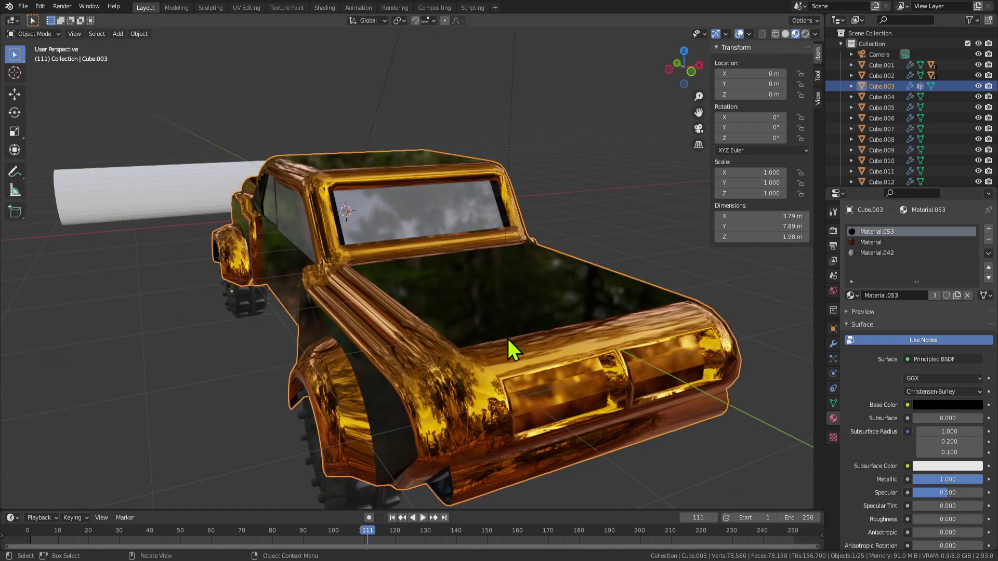
Lighten Material.053's base color to dark grey and raise its Roughness to about 0.18, returning to Object Mode.
key(Tab)
scroll(598, 407, down, 3)
middle_drag(595, 406, 577, 330)
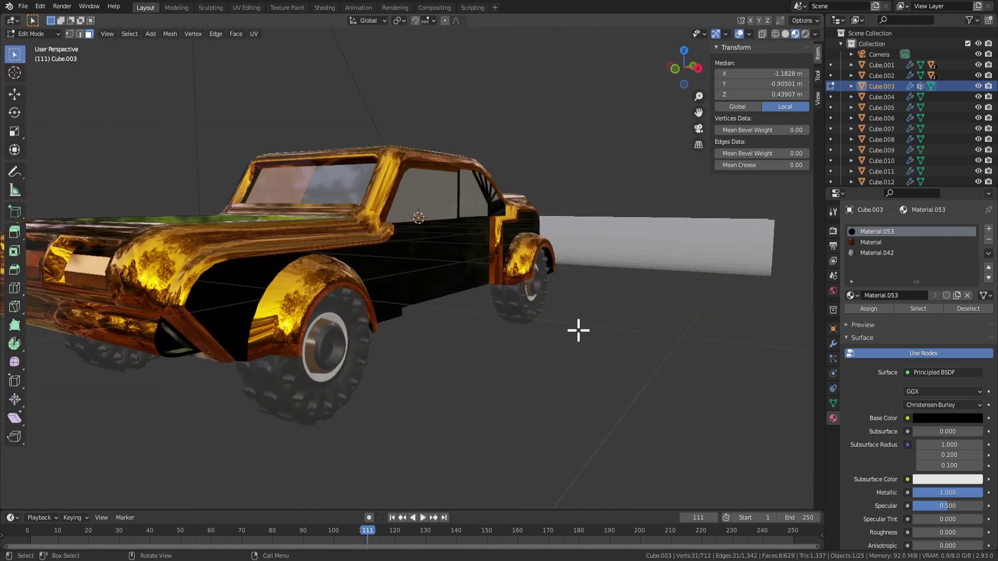
click(947, 418)
middle_drag(598, 343, 660, 352)
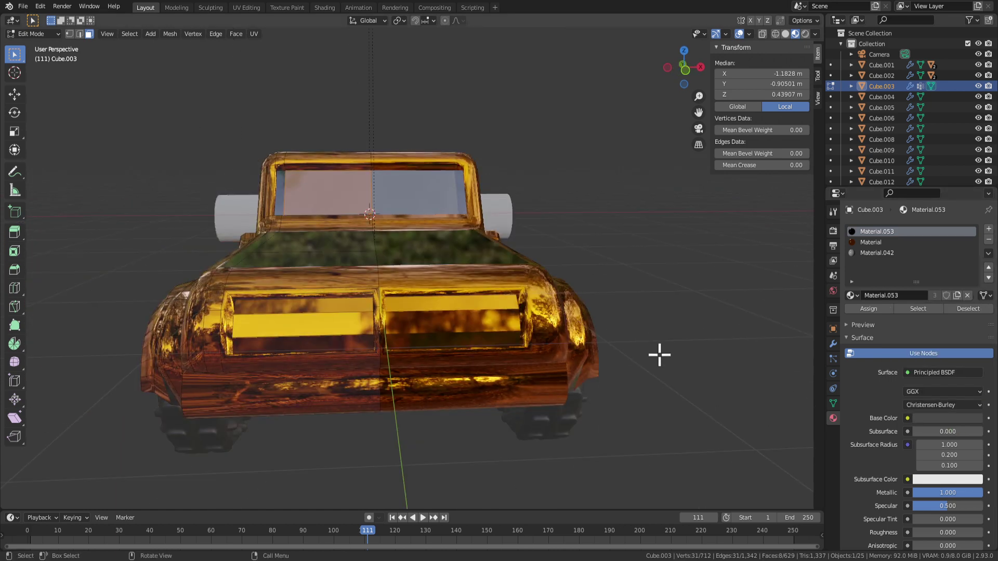
drag(919, 532, 931, 532)
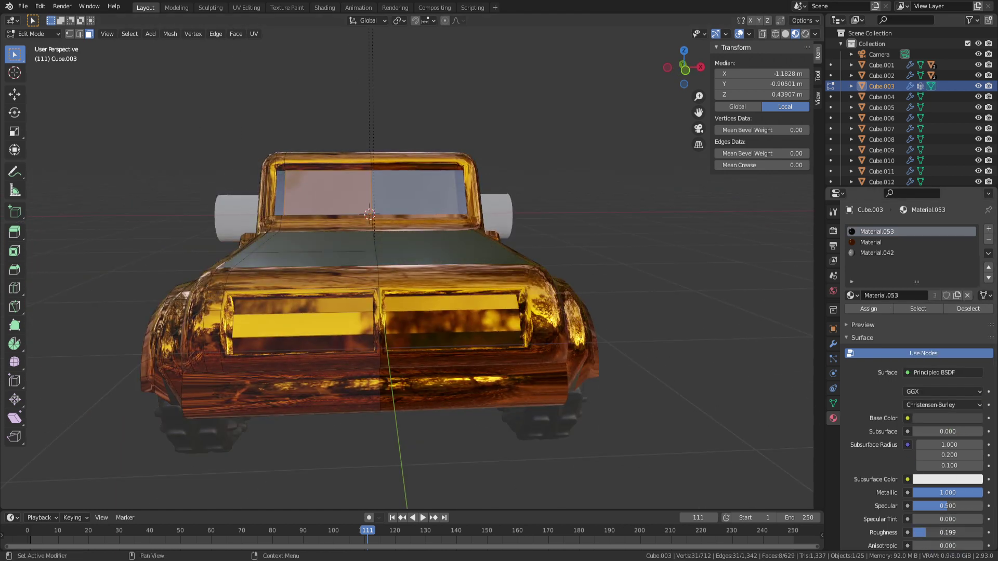
middle_drag(623, 436, 710, 420)
key(Tab)
scroll(687, 413, down, 3)
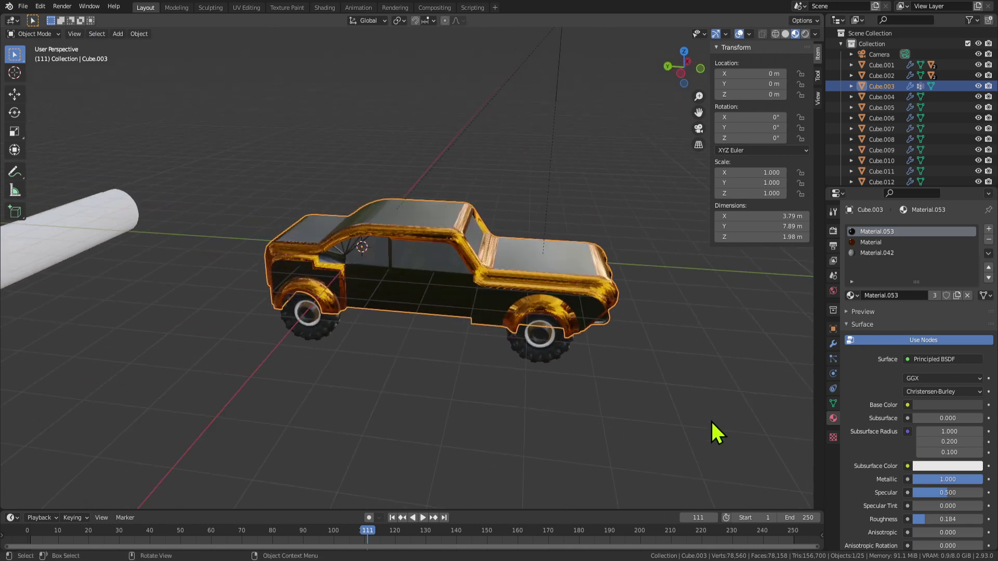
Switch the viewport to Rendered shading with the whole truck in view.
scroll(678, 359, up, 2)
shift+middle_drag(678, 360, 551, 347)
click(805, 34)
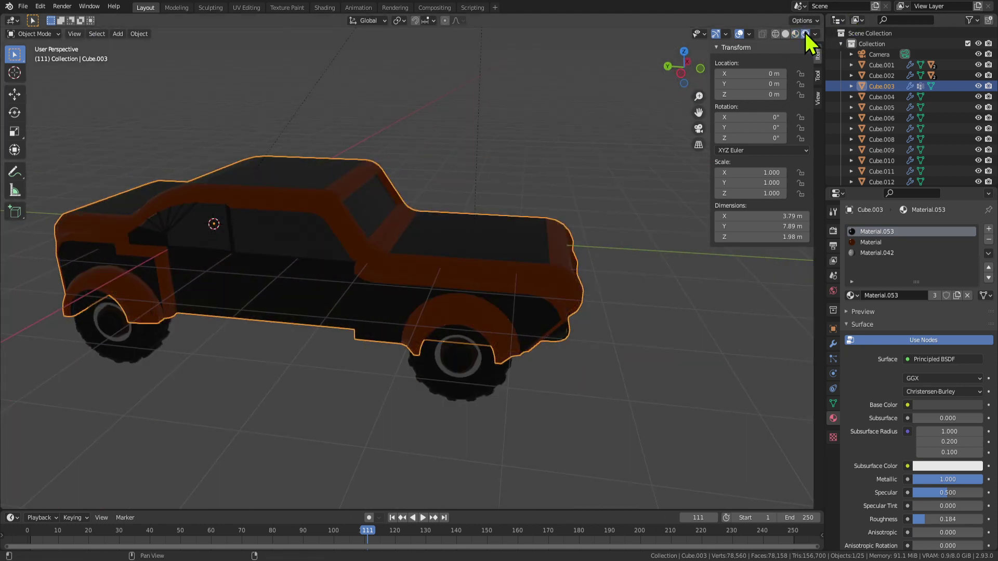
Add a mesh plane at the origin and scale it to about 9.9 times its size.
mouse_move(676, 156)
middle_down()
mouse_move(585, 239)
mouse_move(434, 256)
mouse_move(572, 272)
middle_up()
scroll(573, 272, down, 2)
key(shift+a)
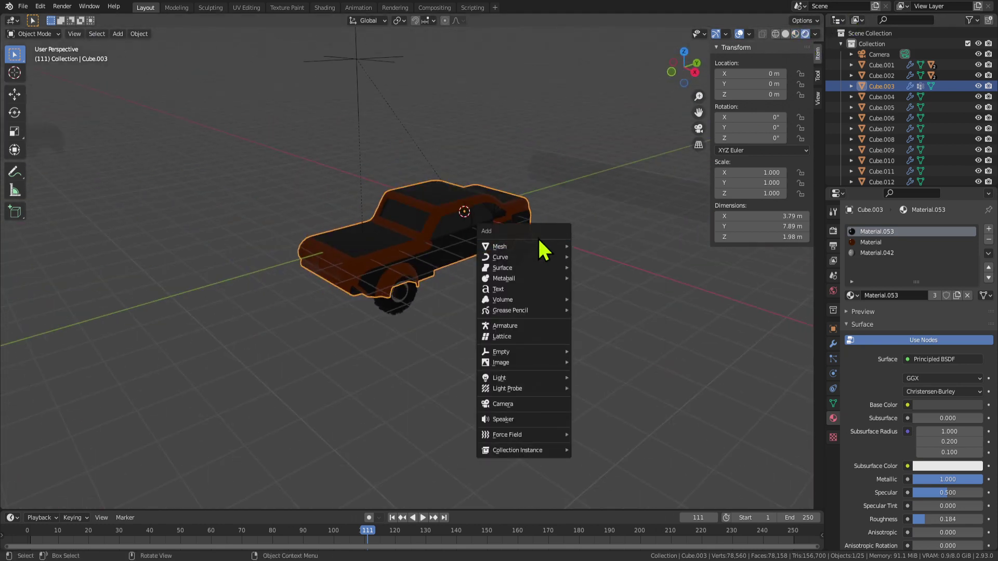
mouse_move(543, 255)
click(593, 246)
scroll(485, 319, down, 2)
key(s)
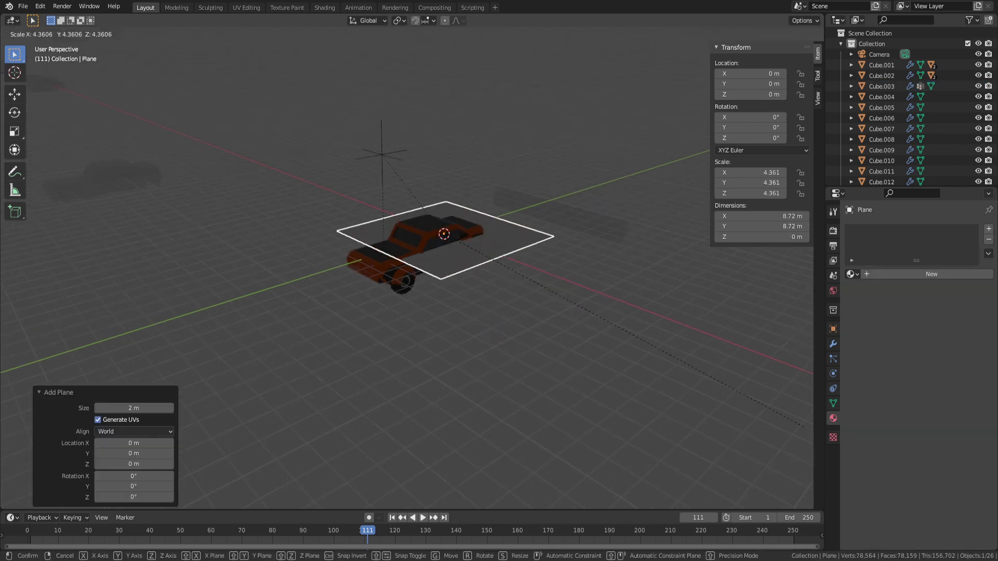
right_click(438, 211)
key(s)
click(753, 430)
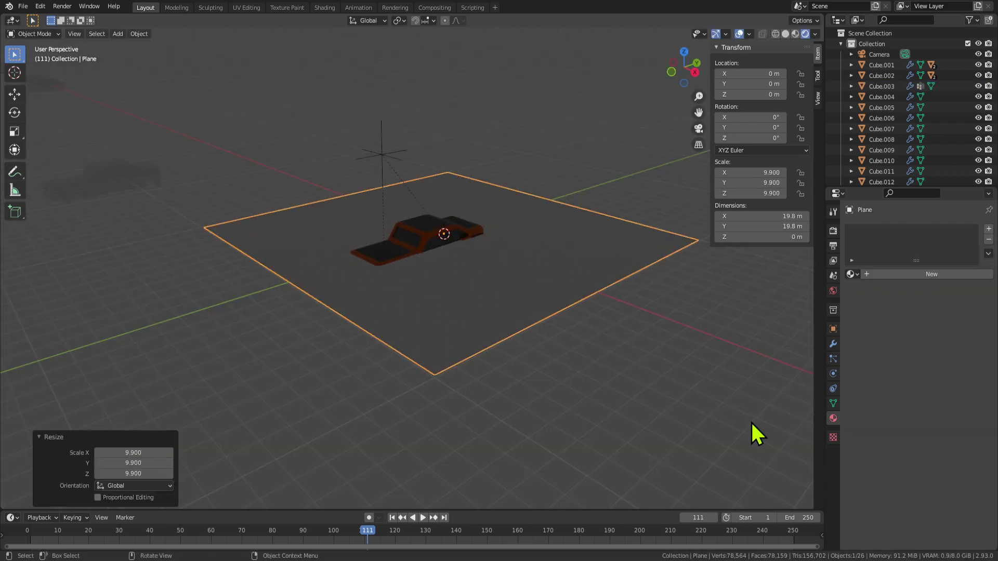
Lower the plane to about -1.66 m on Z and enlarge it by a further factor of about 1.2.
key(g)
key(z)
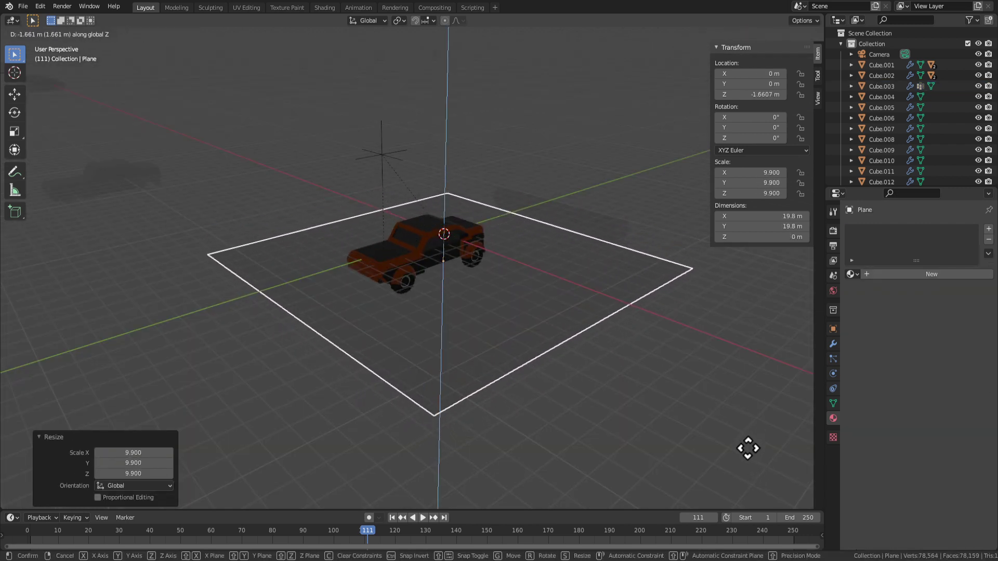
click(746, 446)
key(s)
click(616, 378)
Examine from the front and side how the ground plane sits relative to the truck's wheels.
middle_drag(533, 346, 717, 214)
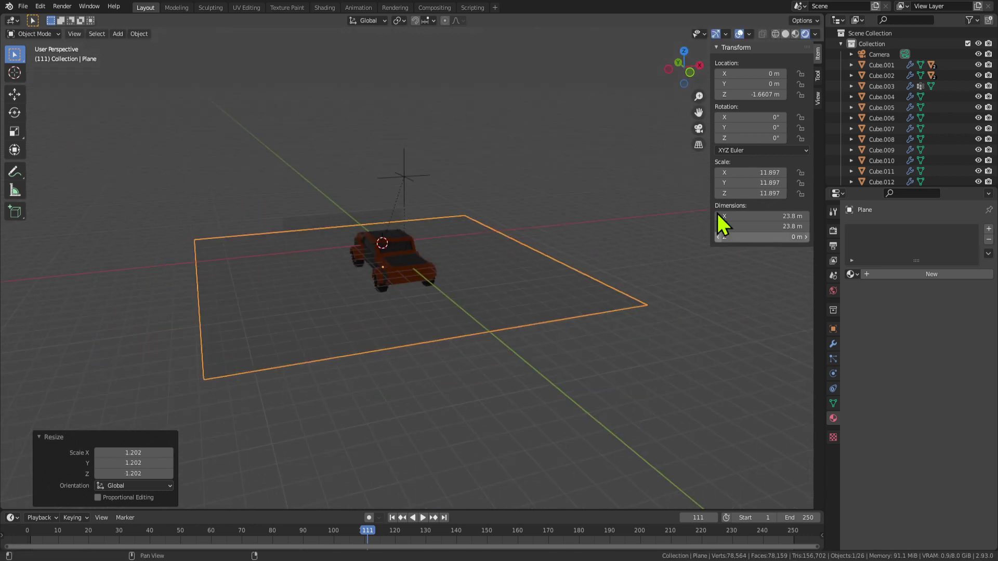
scroll(502, 301, up, 1)
middle_drag(503, 301, 663, 332)
scroll(663, 333, up, 2)
middle_drag(598, 284, 575, 288)
scroll(574, 291, up, 2)
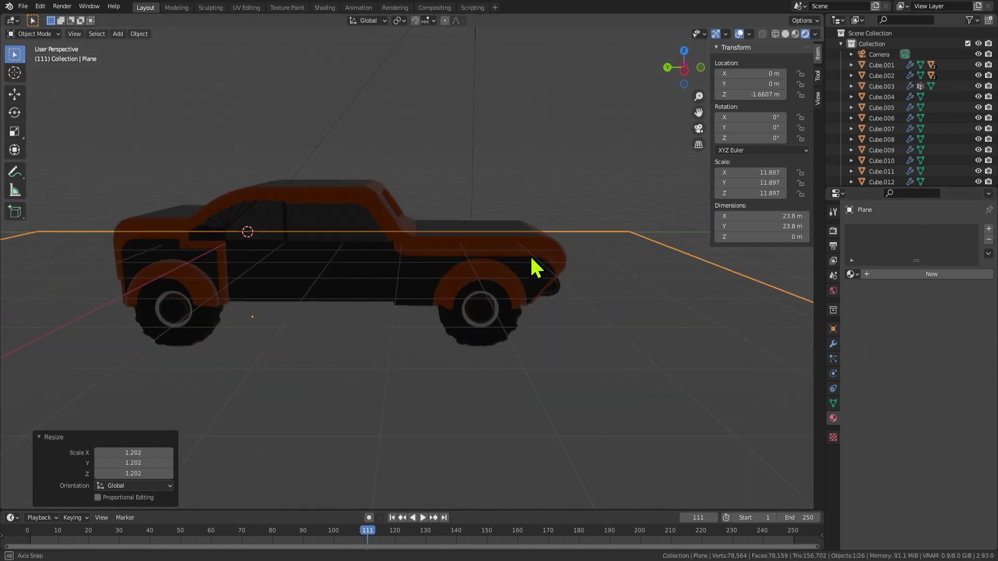
middle_drag(529, 254, 463, 252)
Add a point light and raise it above the truck to about 7.59 m on Z.
scroll(494, 329, down, 8)
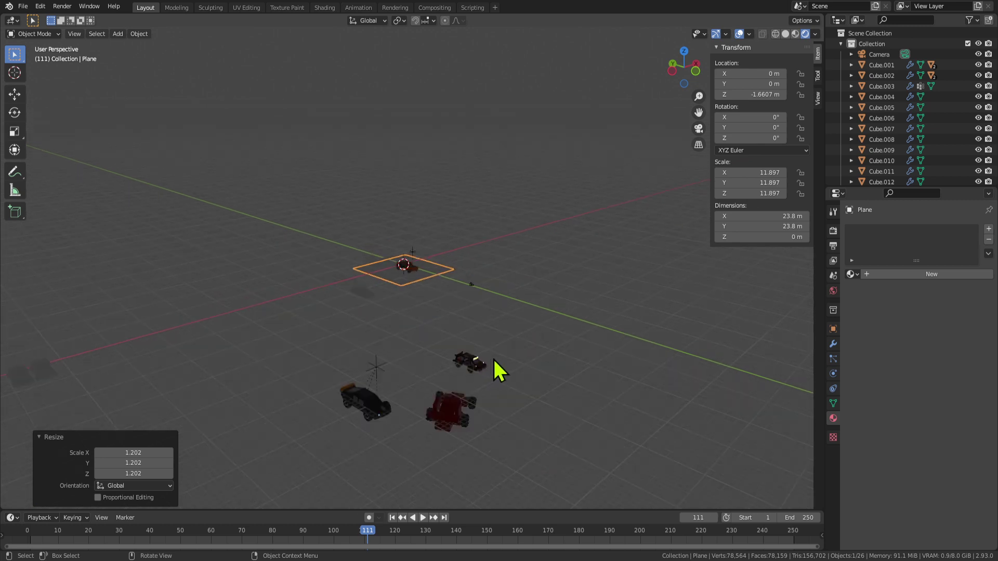
scroll(508, 341, up, 3)
key(shift+a)
mouse_move(502, 329)
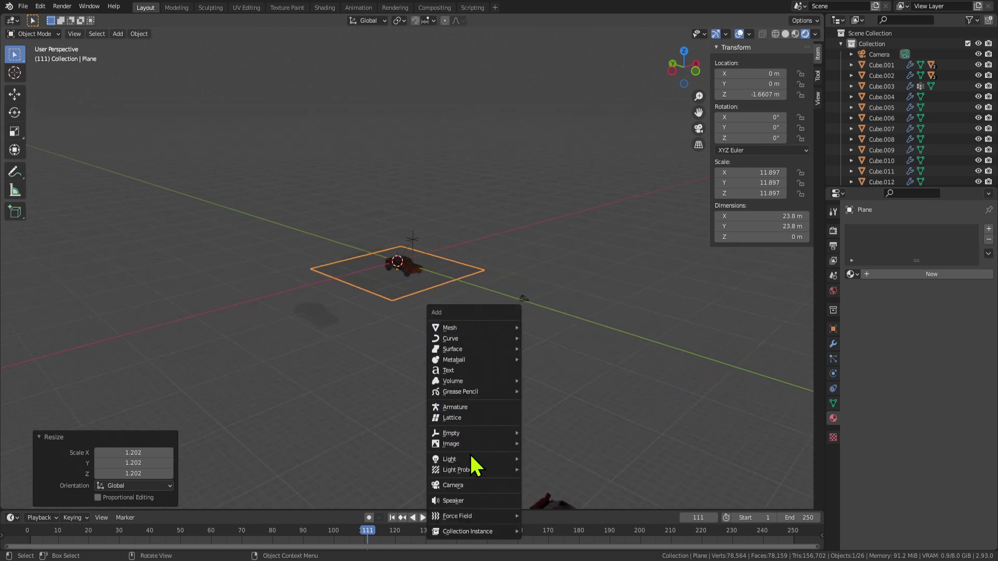
mouse_move(471, 459)
click(562, 459)
scroll(502, 411, up, 5)
key(g)
key(z)
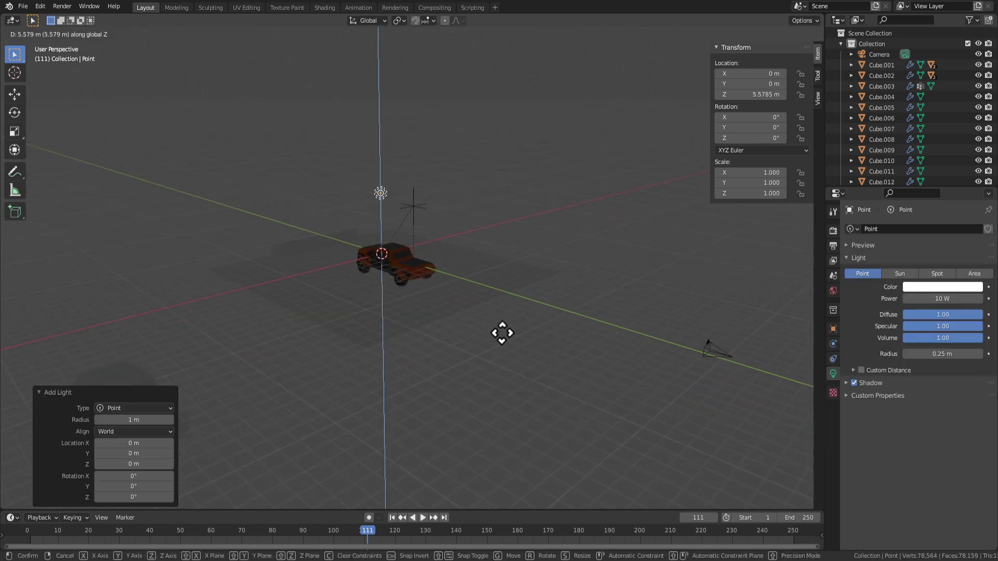
click(530, 335)
scroll(530, 335, up, 3)
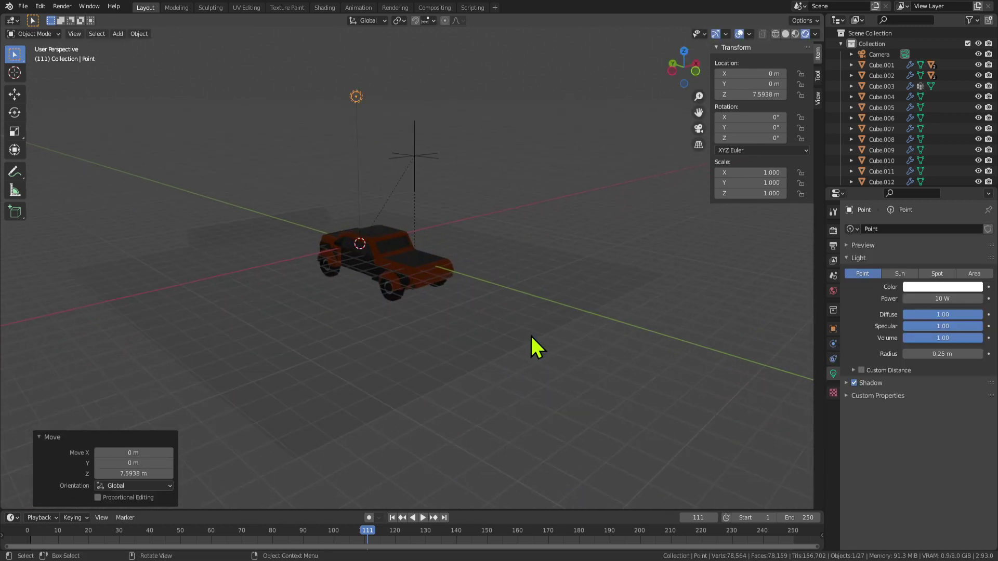
Set the point light's power to 50000 W.
click(950, 297)
text(50000)
key(Return)
Move the point light along Y to about -7.2 m and raise it to about 53.6 m on Z.
scroll(456, 379, up, 4)
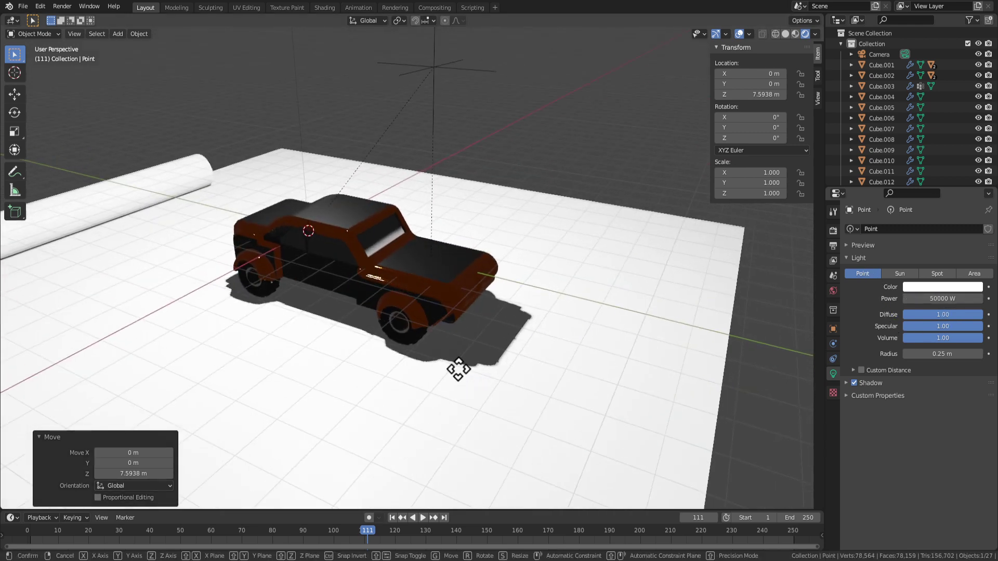
key(g)
key(y)
key(z)
click(853, 235)
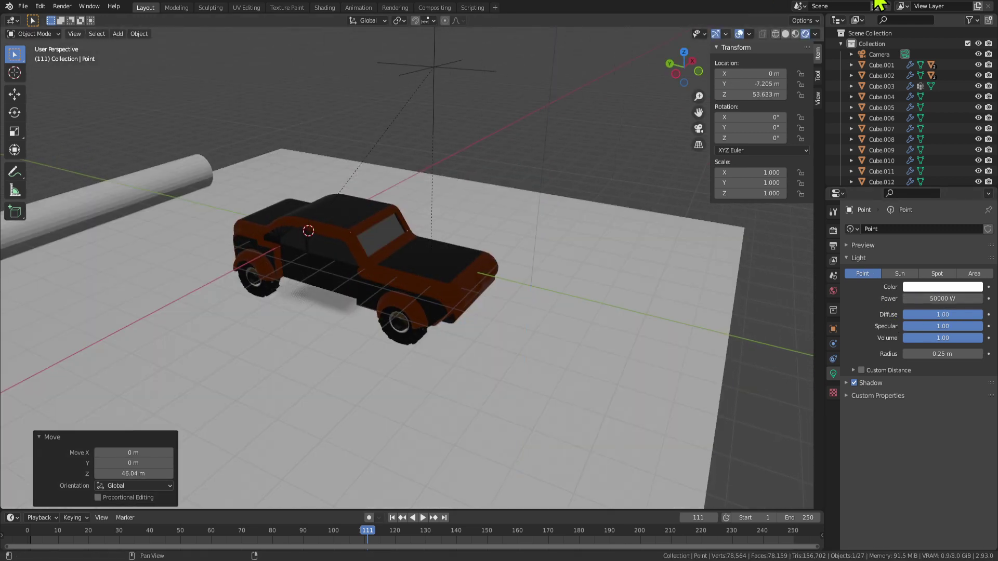
Enable Ambient Occlusion, Bloom and Screen Space Reflections with Refraction for the Eevee render.
click(834, 246)
click(833, 230)
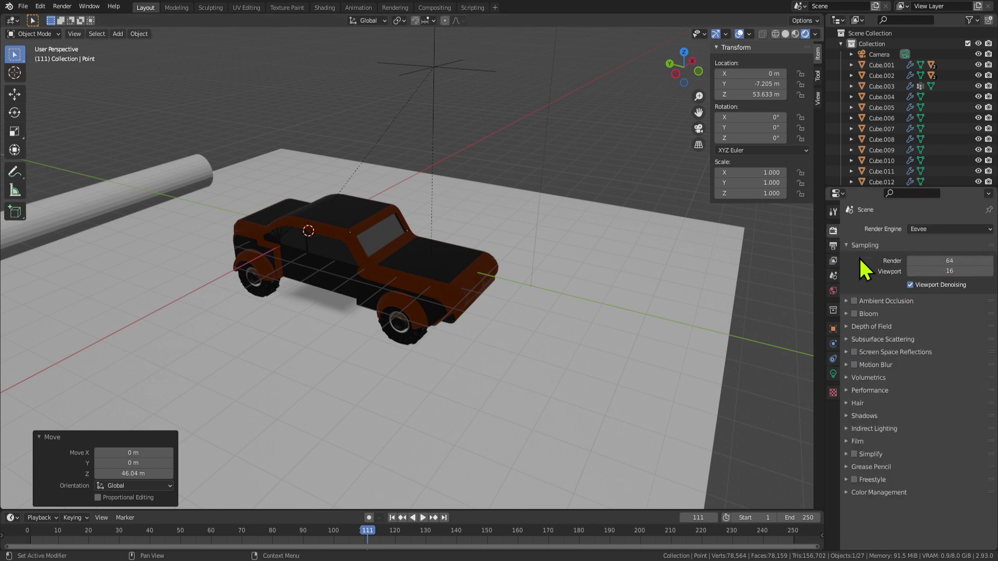
click(855, 314)
click(856, 298)
click(854, 301)
click(849, 301)
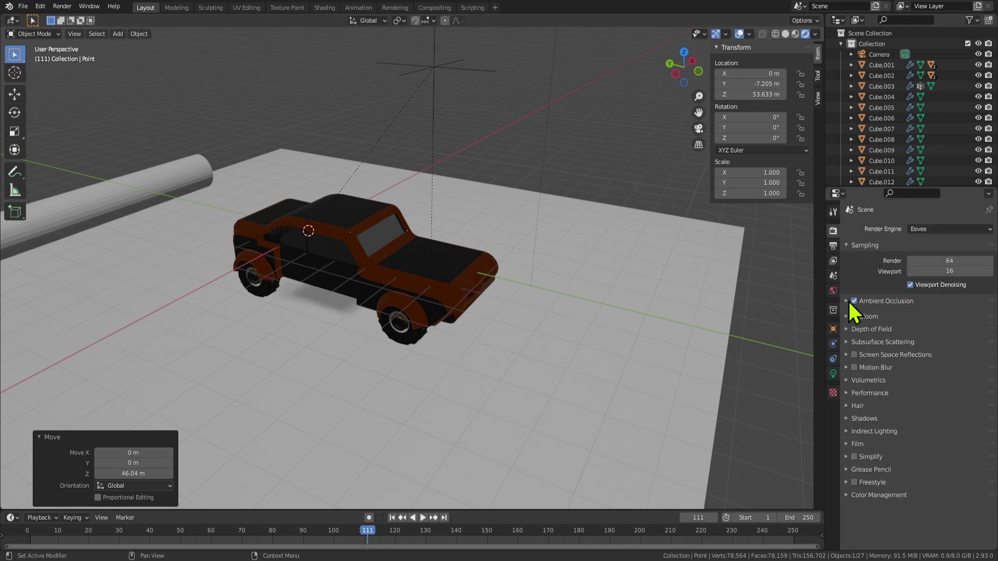
click(854, 352)
click(857, 353)
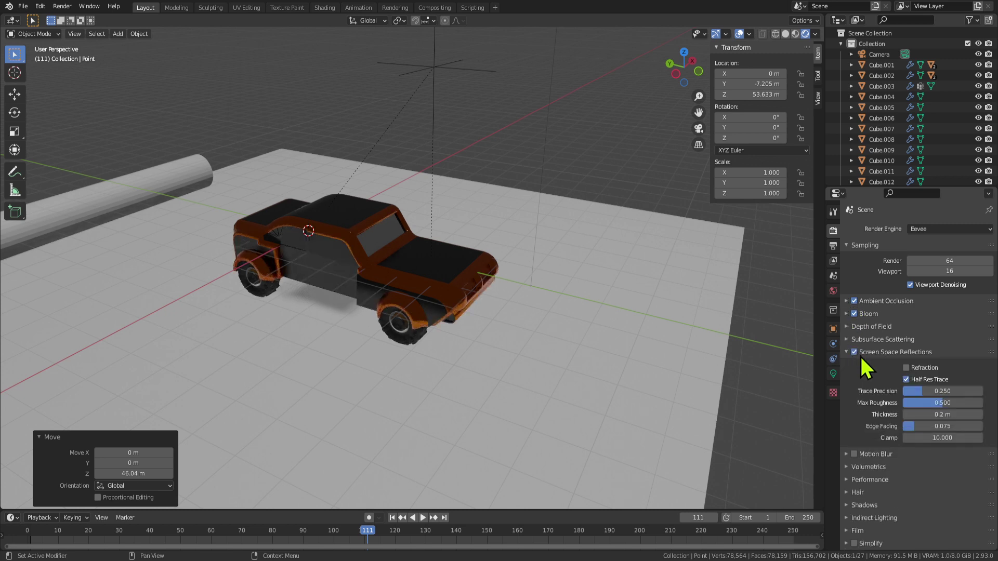
click(906, 367)
Clear the point light's location and raise it straight up to about 8.33 m on Z.
scroll(586, 288, down, 3)
middle_drag(587, 288, 504, 177)
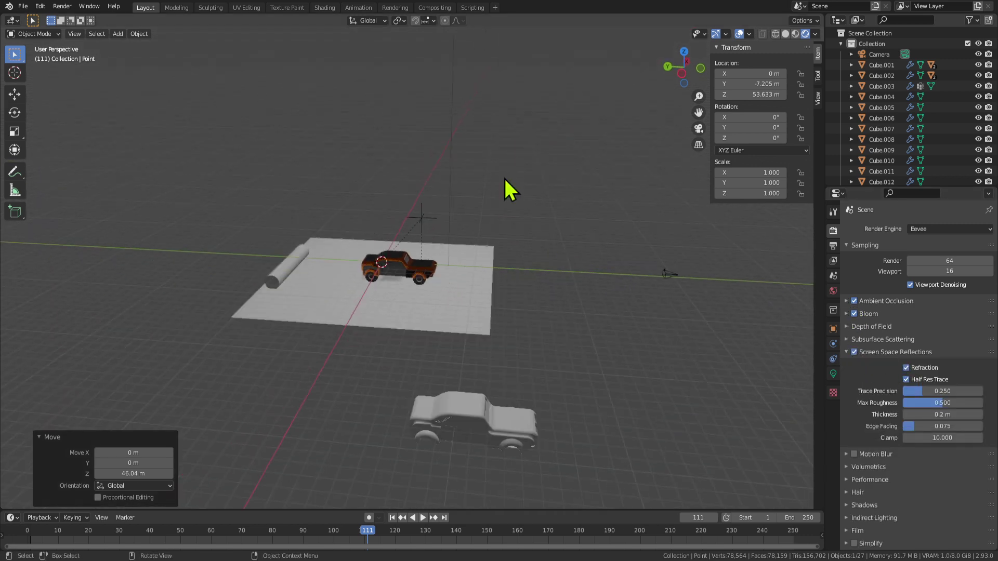
key(g)
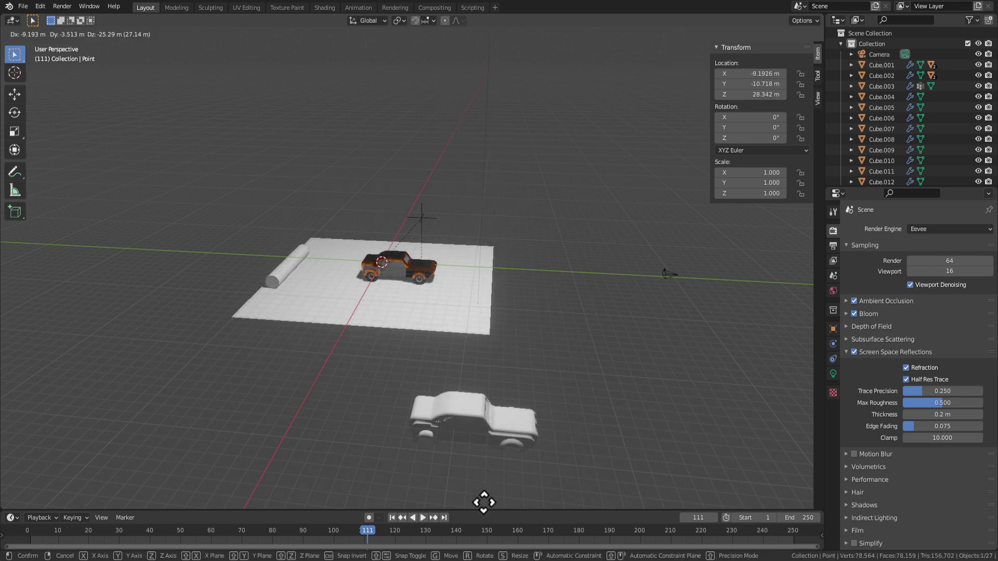
right_click(526, 442)
key(alt+g)
key(g)
key(z)
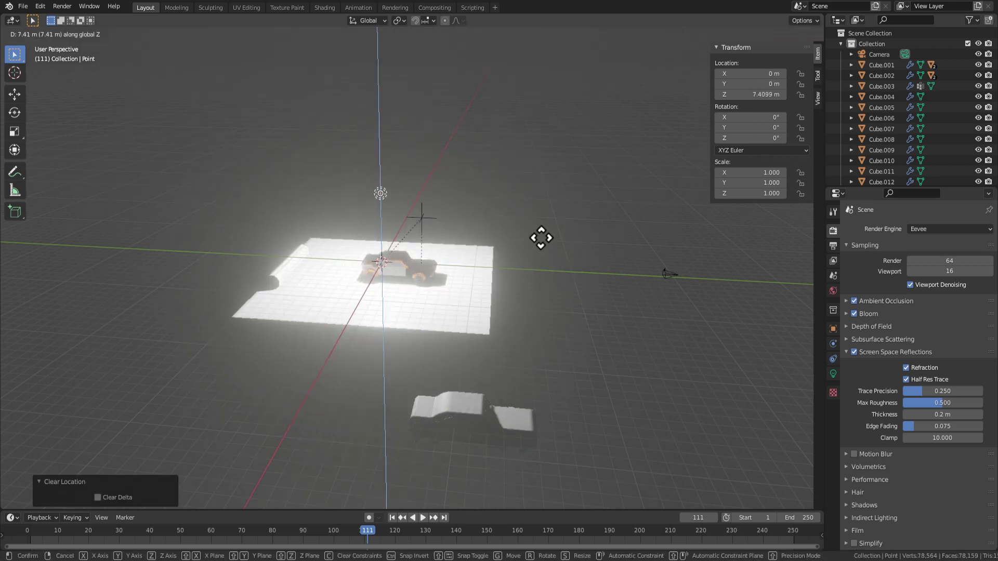
click(544, 229)
Move the point light along Y to about -19.6 m, in front of the truck.
key(g)
key(y)
click(734, 281)
scroll(681, 324, up, 5)
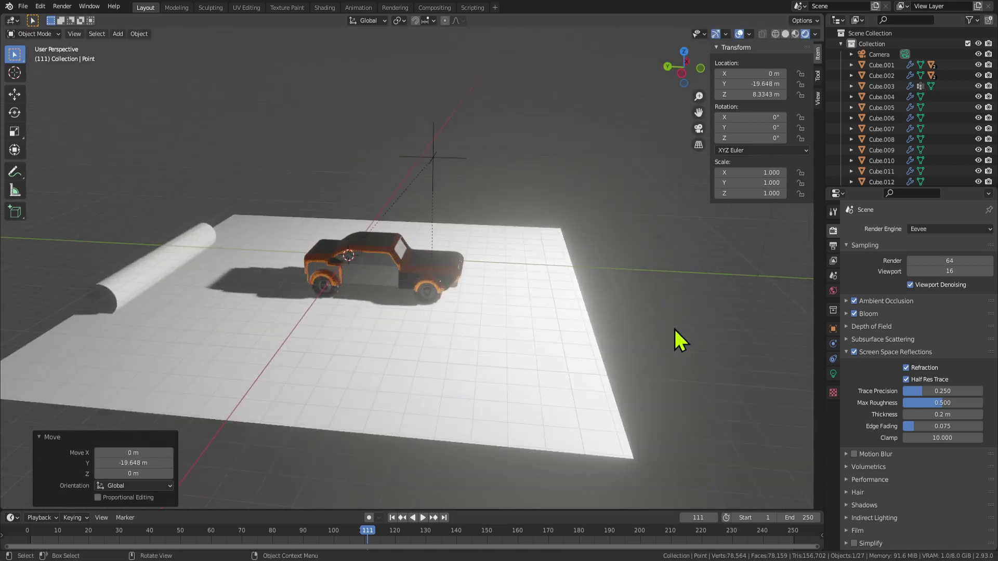
Set the point light's power to 500 W.
click(834, 373)
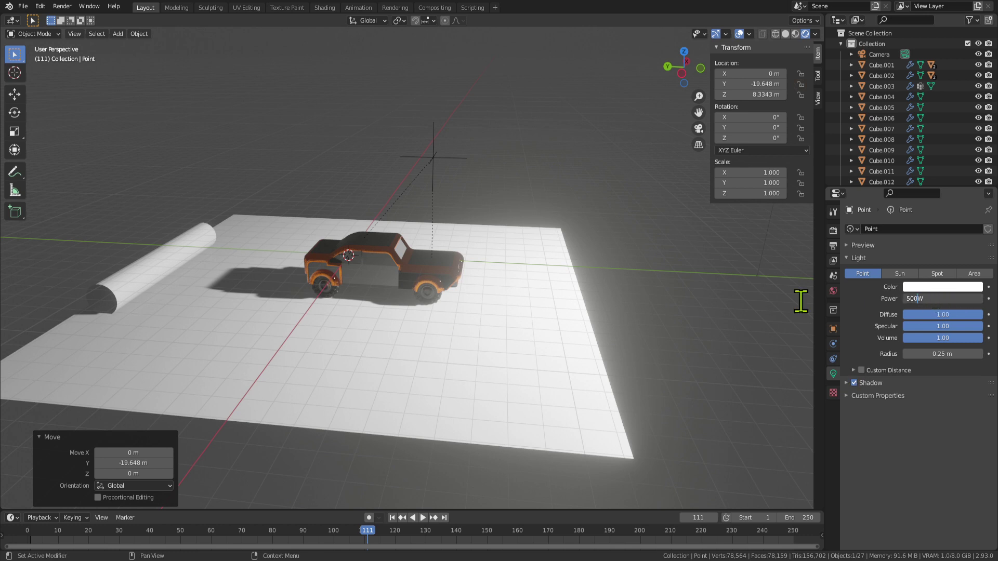
key(Return)
click(624, 288)
scroll(595, 283, up, 4)
middle_drag(592, 282, 547, 274)
key(z)
click(461, 242)
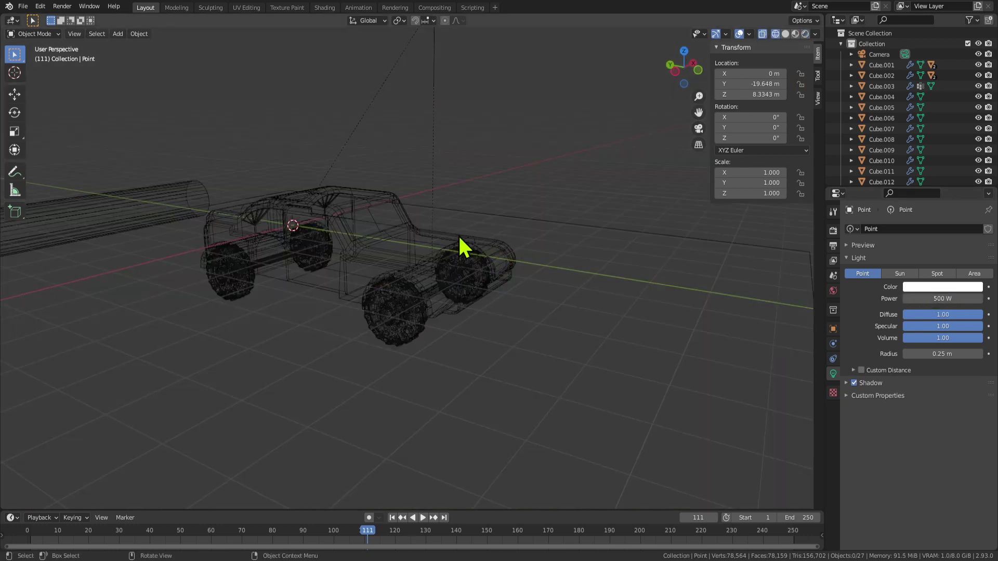
click(805, 34)
Move the point light along Y to about -4.83 m, above the truck's front.
scroll(585, 293, down, 3)
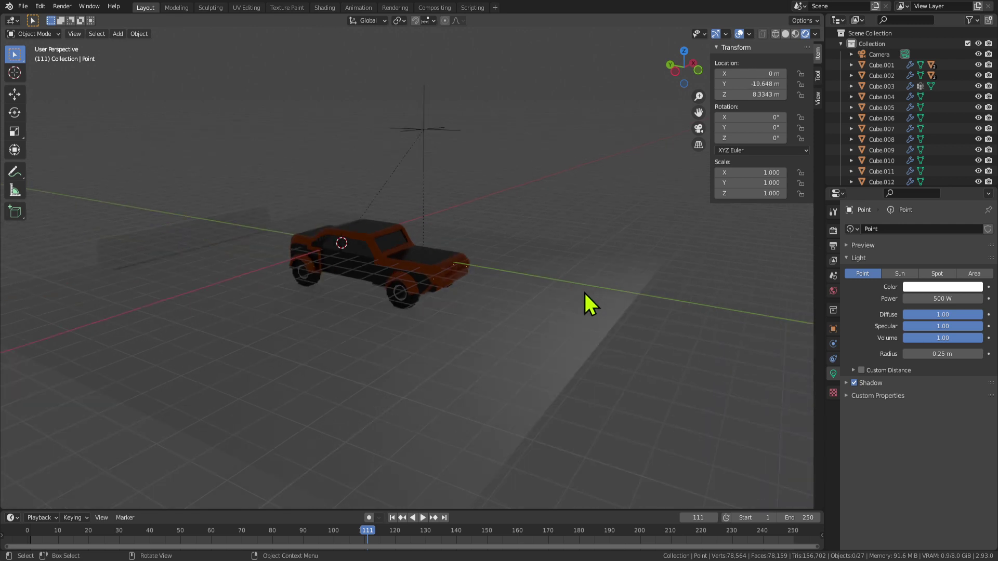
scroll(493, 265, down, 5)
key(g)
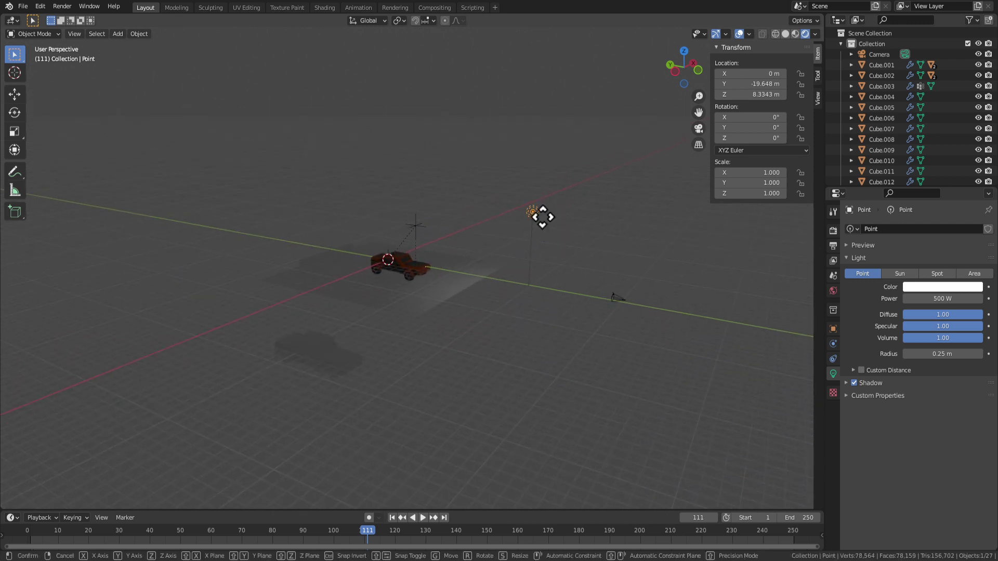
key(y)
click(432, 183)
scroll(468, 278, up, 8)
middle_drag(489, 286, 457, 308)
scroll(453, 285, up, 2)
scroll(457, 308, up, 3)
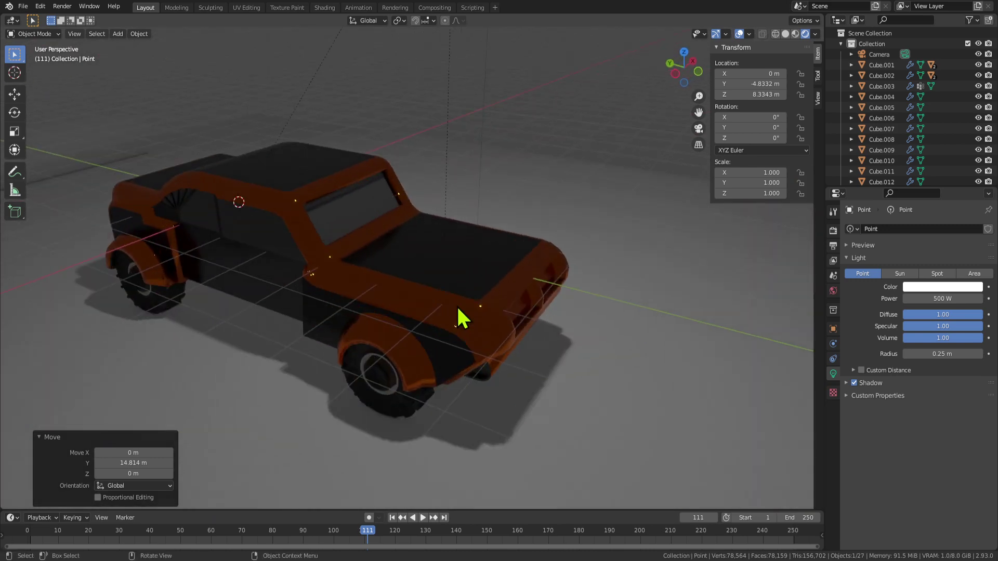
Increase the roughness of the truck body's orange trim material to about 0.434.
click(350, 266)
middle_drag(351, 267, 523, 289)
key(Tab)
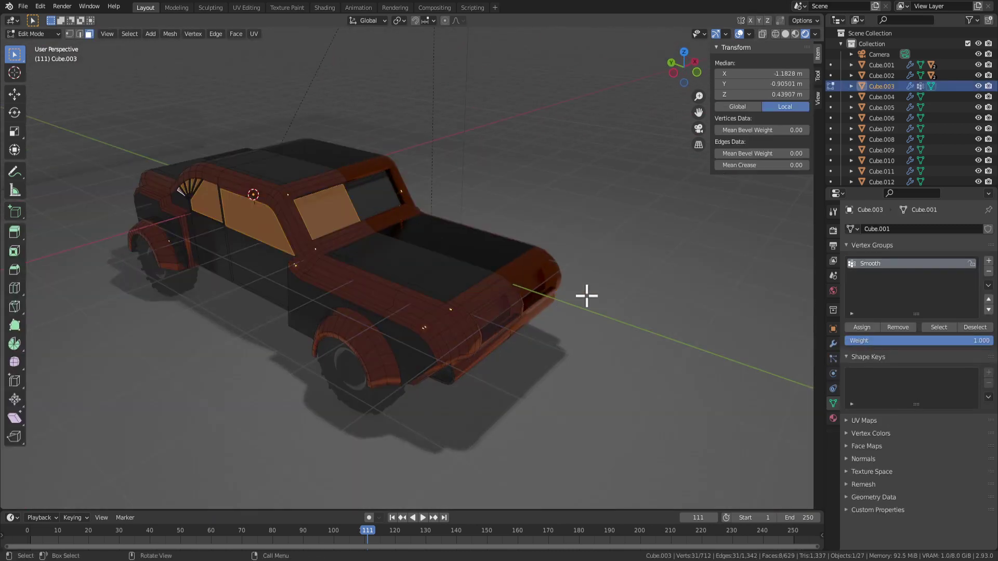
click(833, 418)
click(863, 242)
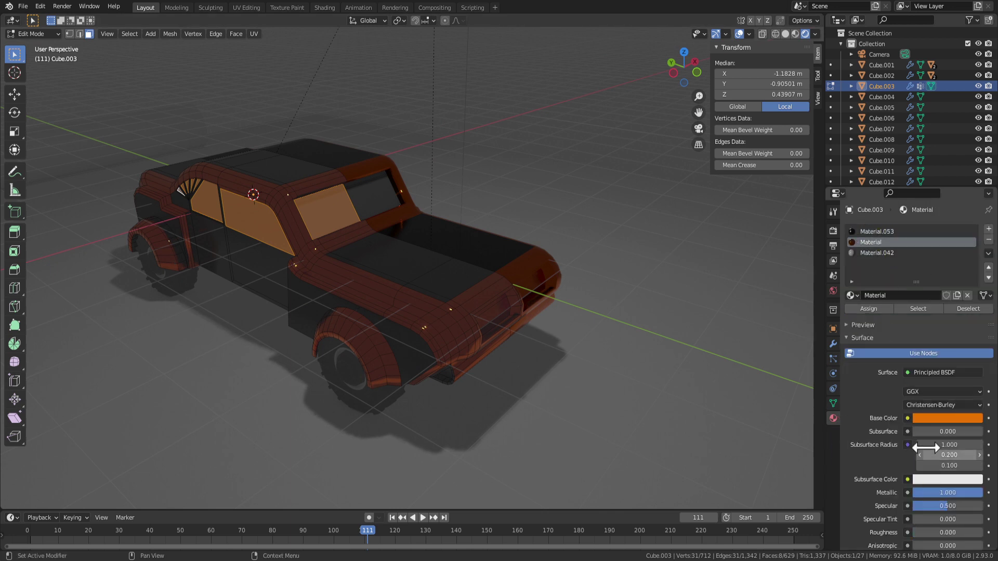
drag(936, 532, 951, 532)
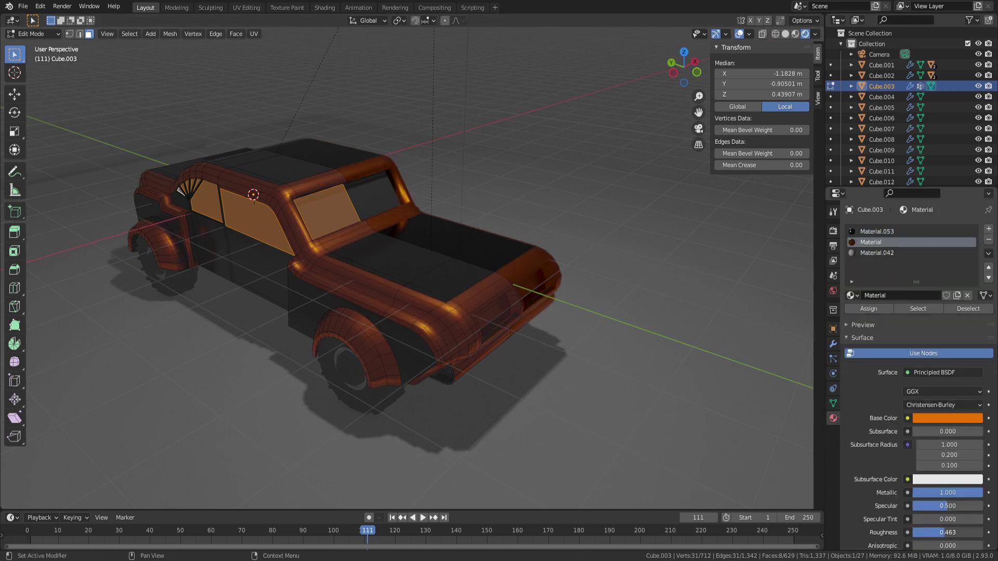
Brighten the trim material's base color to an orange with hue 0.049, saturation 0.977 and value 1.000.
click(953, 419)
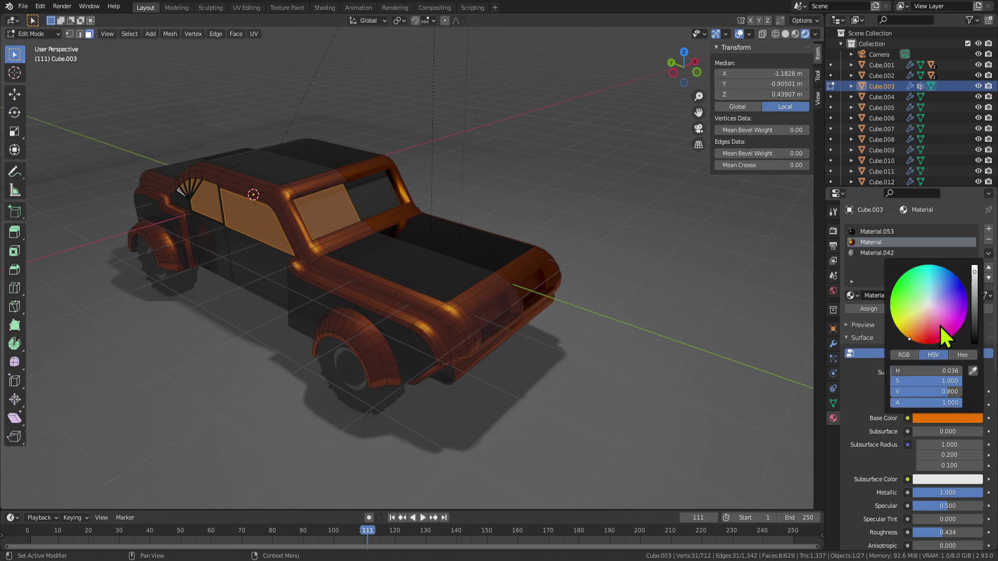
drag(975, 274, 975, 265)
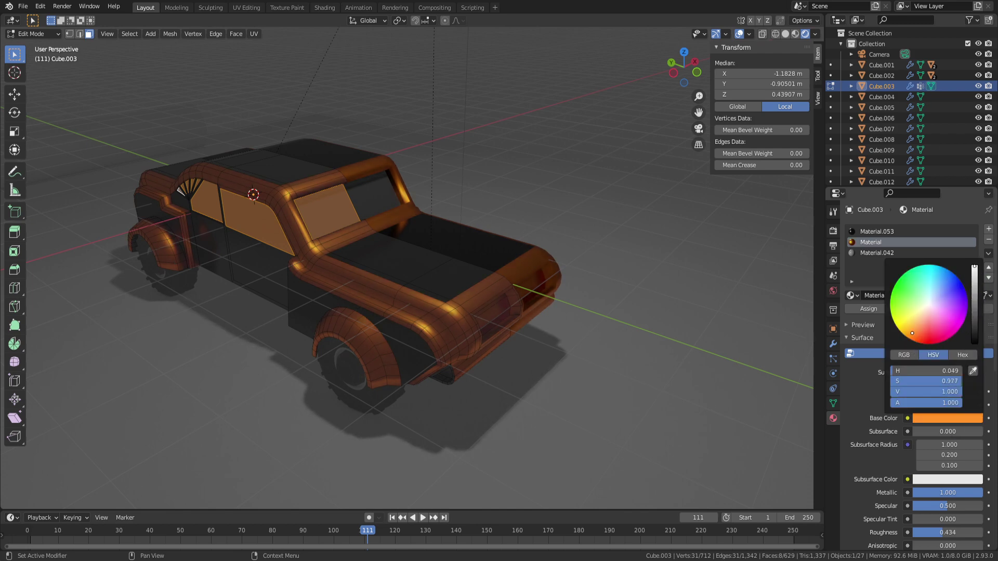
click(612, 323)
middle_drag(612, 323, 445, 290)
Select the faces of the recessed front grille and assign the black Material.053 to them.
key(Tab)
key(Tab)
click(431, 313)
key(ctrl+KP_Add)
scroll(379, 272, up, 6)
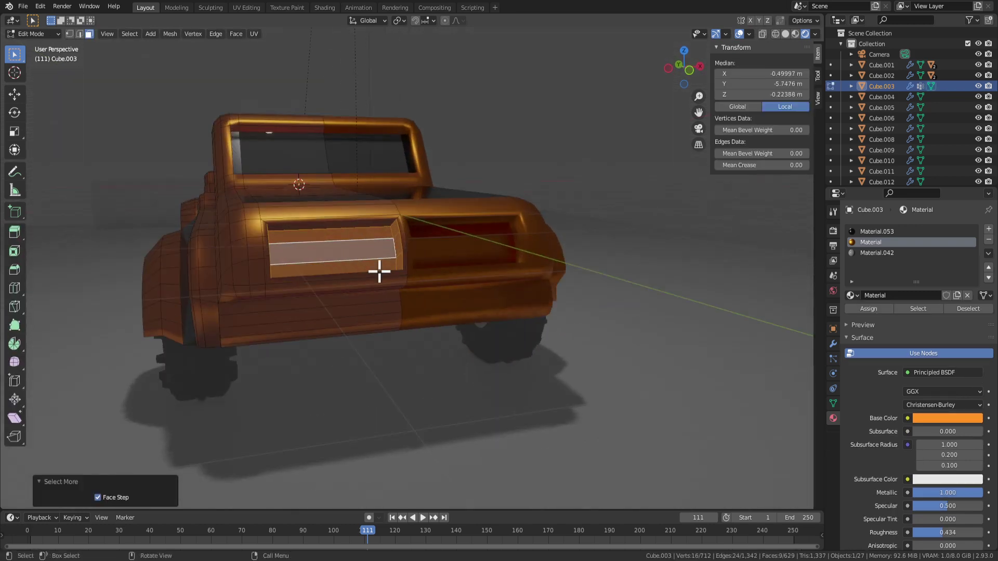
middle_drag(379, 272, 390, 314)
scroll(390, 313, down, 4)
click(878, 234)
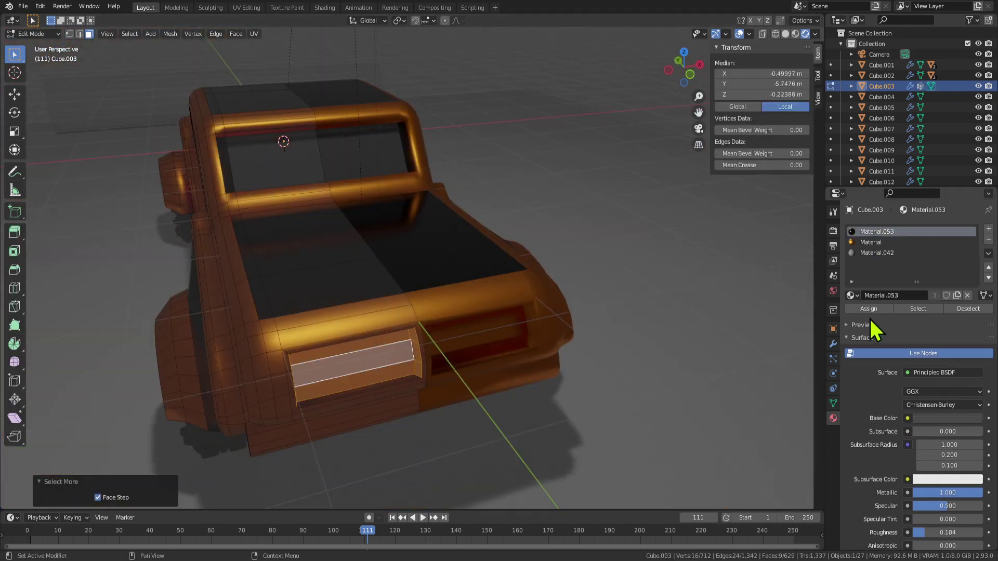
middle_drag(681, 346, 628, 314)
key(Tab)
Examine the truck's front, side and rear to check how the black and orange materials are distributed.
scroll(520, 327, down, 3)
middle_drag(500, 329, 545, 319)
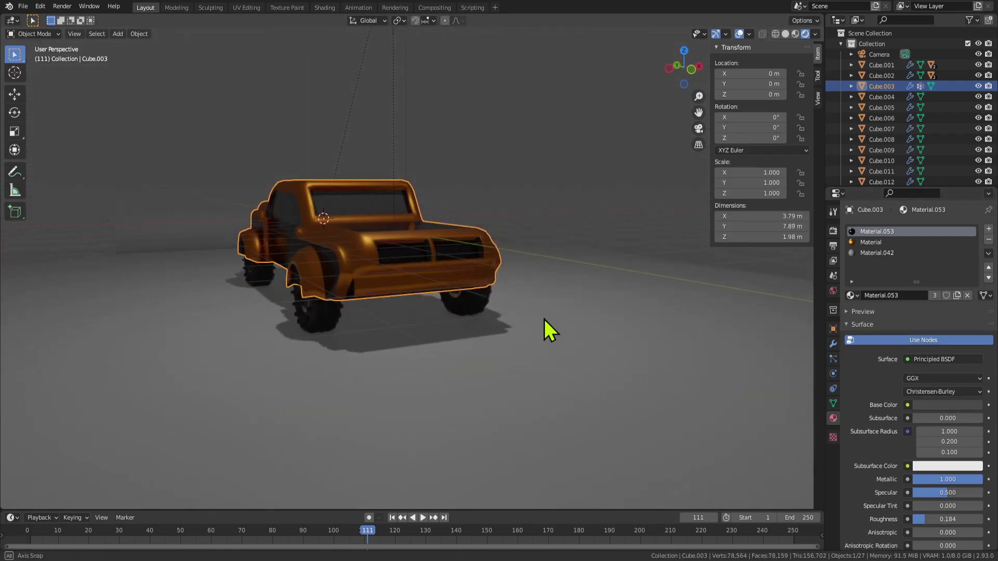
scroll(463, 322, up, 3)
key(Tab)
middle_drag(406, 296, 414, 274)
scroll(452, 310, up, 3)
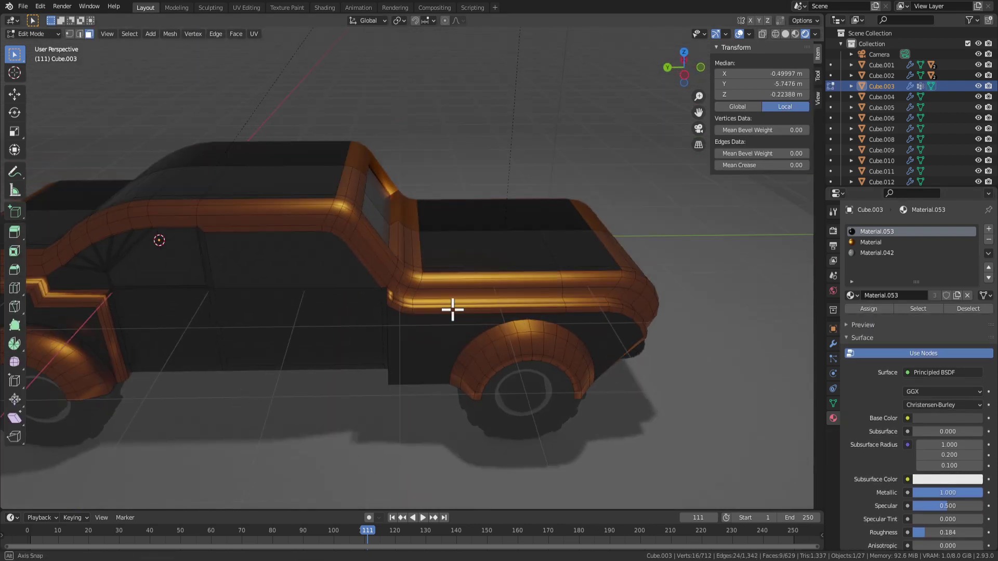
middle_drag(654, 278, 657, 261)
scroll(468, 334, down, 3)
middle_drag(467, 334, 562, 345)
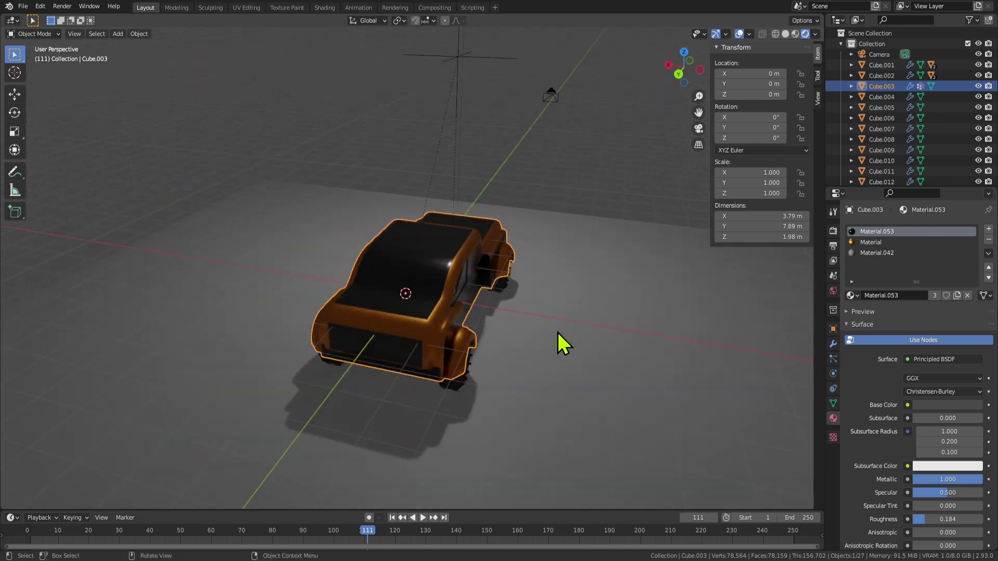
Select two horizontal face strips on the body's sloped rear window, skipping the strip between them.
scroll(434, 329, up, 3)
scroll(452, 375, up, 4)
click(472, 365)
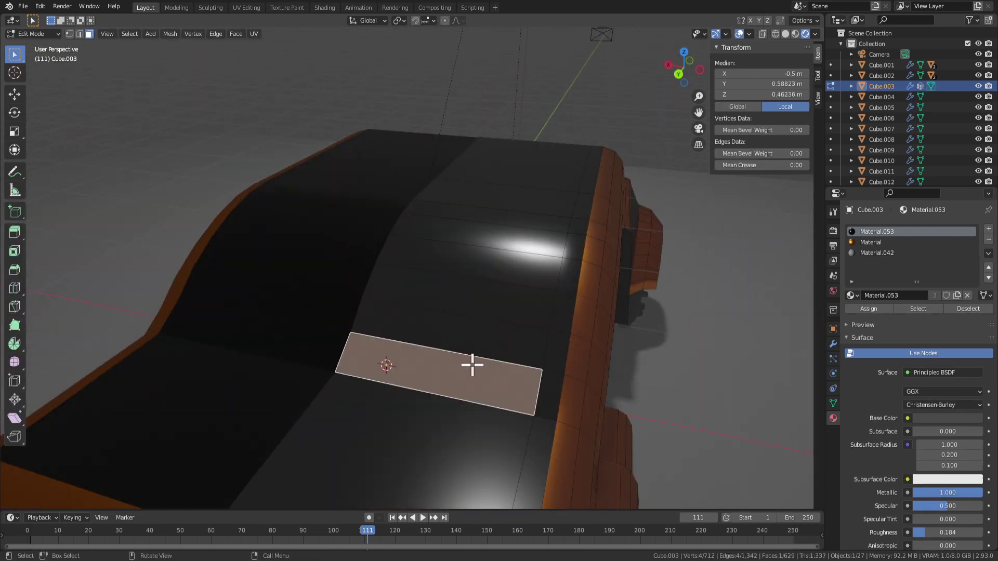
shift+click(516, 289)
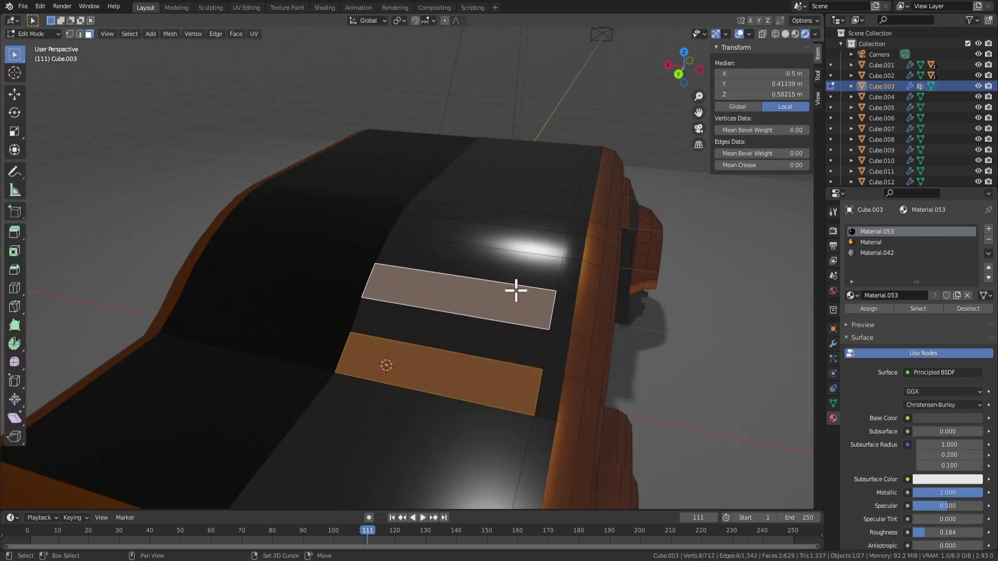
Add the upper alternate rear-window strip to the selection and inset the three strips by about 0.0242 m.
shift+click(524, 247)
mouse_move(525, 247)
middle_down()
mouse_move(517, 270)
mouse_move(540, 254)
middle_up()
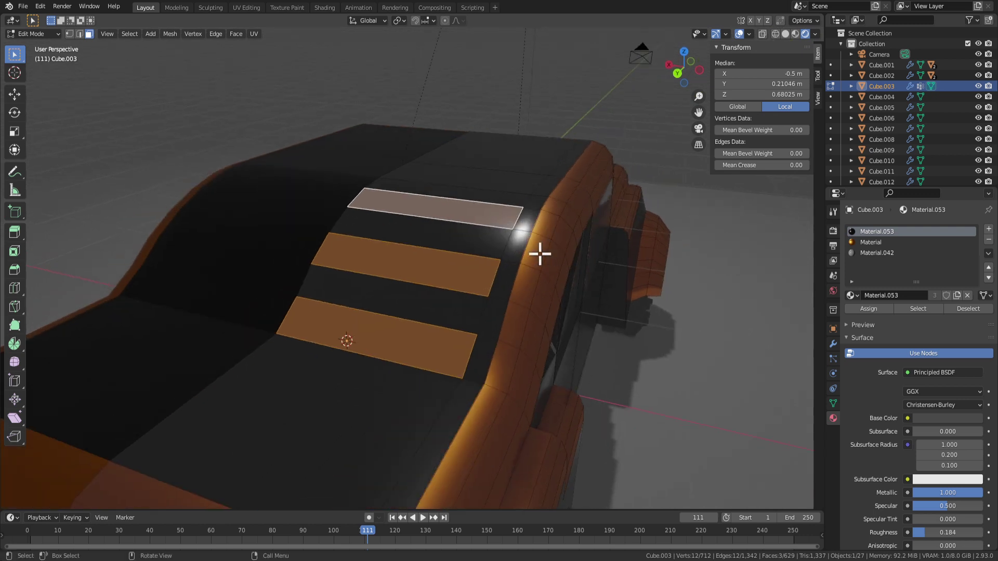
key(i)
click(659, 355)
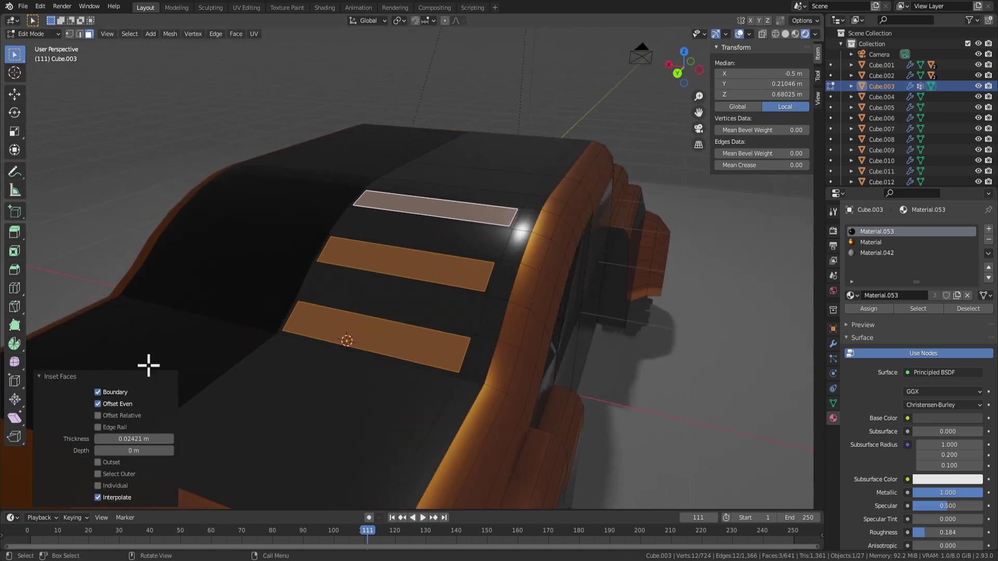
Select the two remaining strips between the inset ones and inset them by about 0.024 m.
click(405, 289)
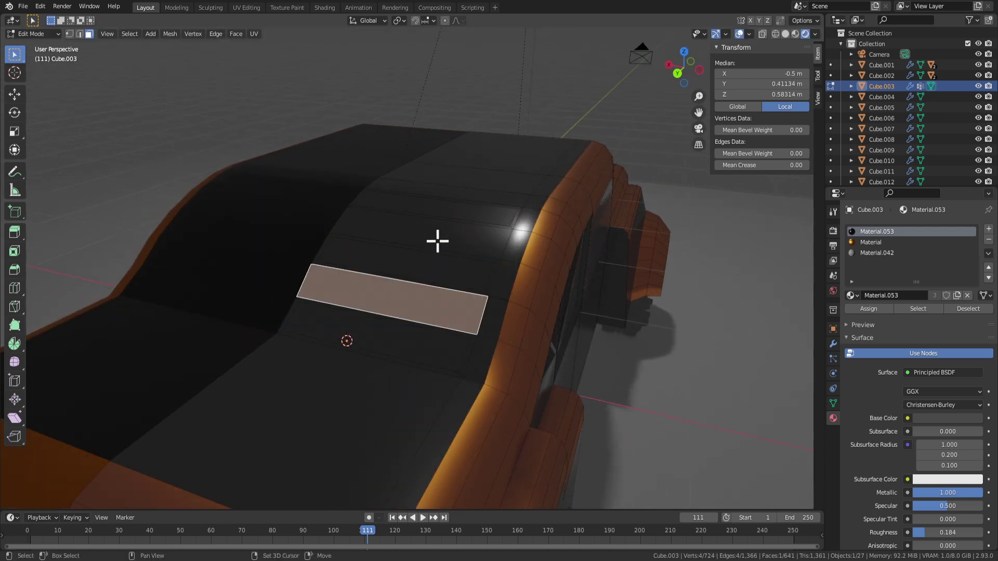
shift+click(436, 240)
key(i)
click(530, 278)
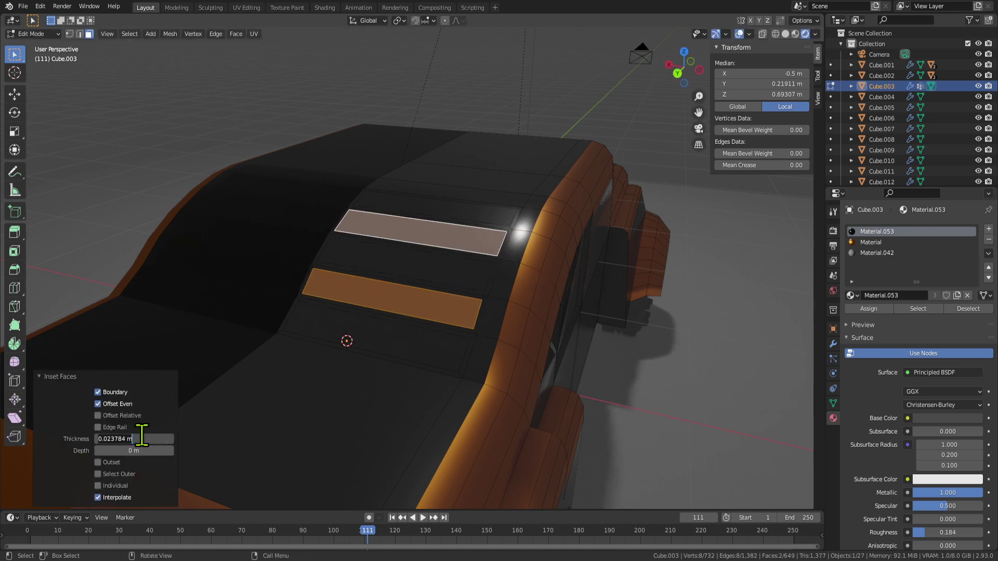
Select all five inset rear-window faces and extrude them inward along their normals by 0.0425 m.
click(447, 304)
click(423, 337)
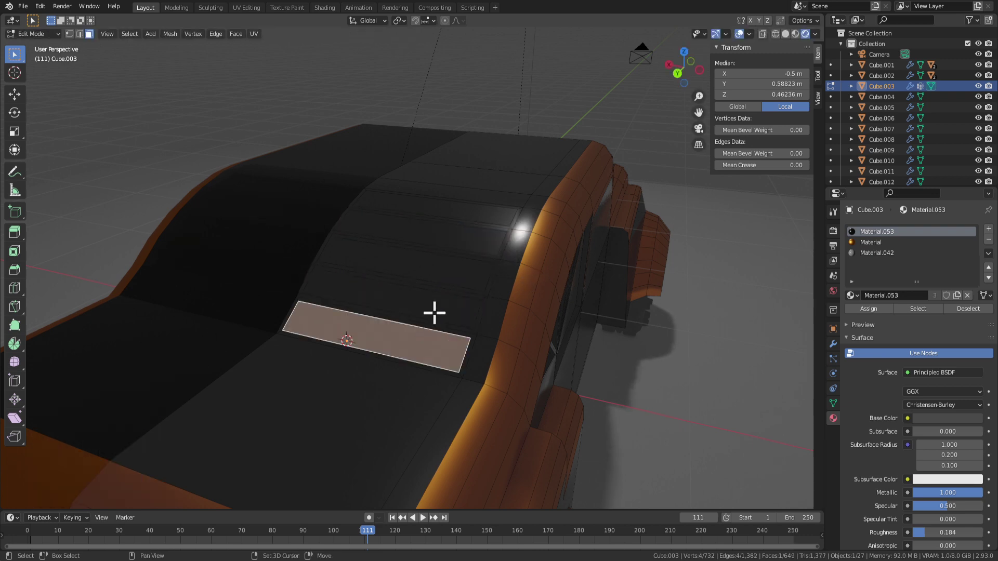
shift+click(434, 312)
shift+click(448, 272)
shift+click(462, 243)
shift+click(494, 211)
middle_drag(494, 212, 527, 280)
key(alt+e)
click(527, 280)
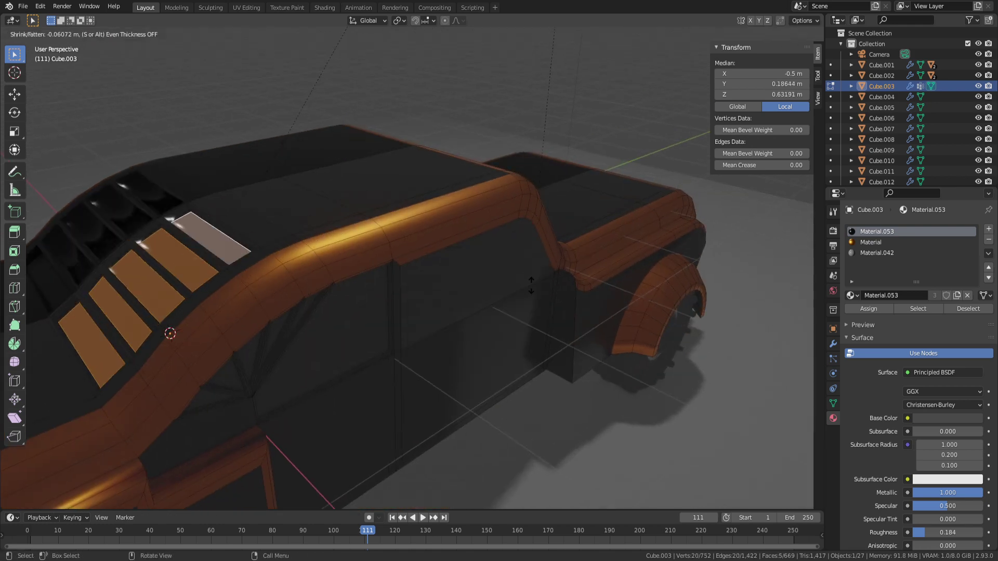
click(529, 283)
Apply flat shading to the five recessed rear-window faces.
middle_drag(426, 297, 447, 288)
right_click(436, 265)
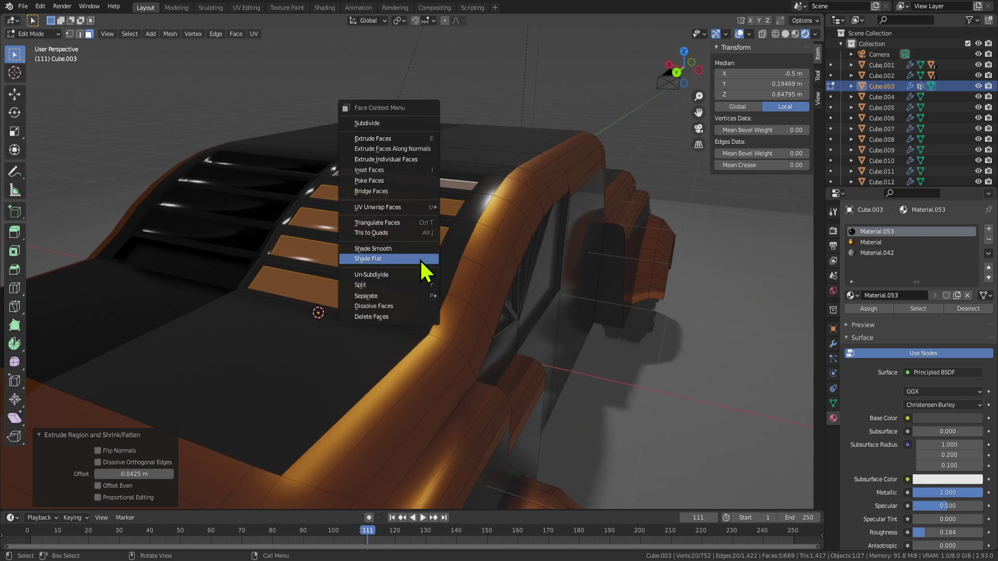
click(422, 262)
Assign Material.042 to the recessed rear-window faces and return to object mode.
middle_drag(453, 342, 548, 294)
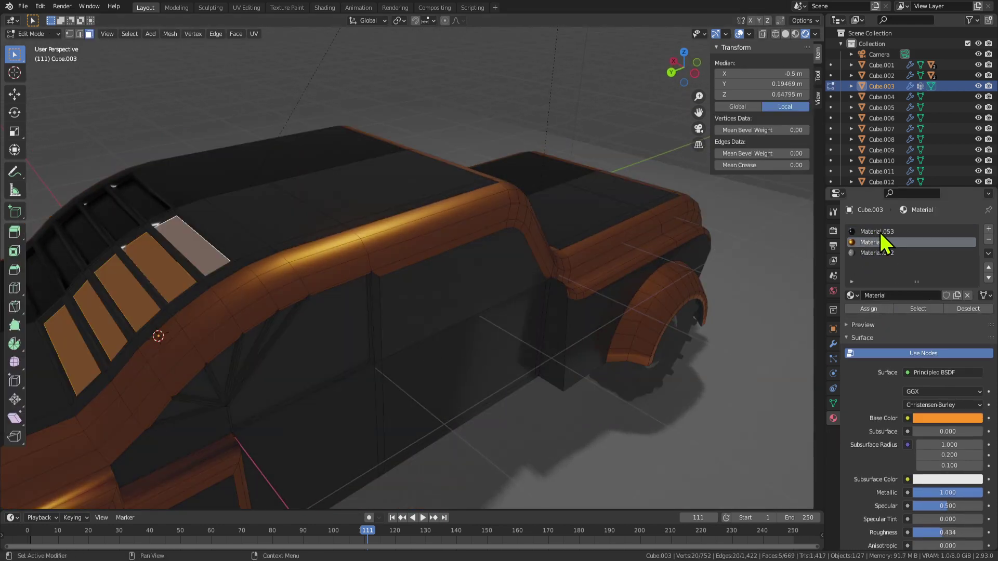
middle_drag(617, 316, 757, 276)
click(873, 253)
click(869, 309)
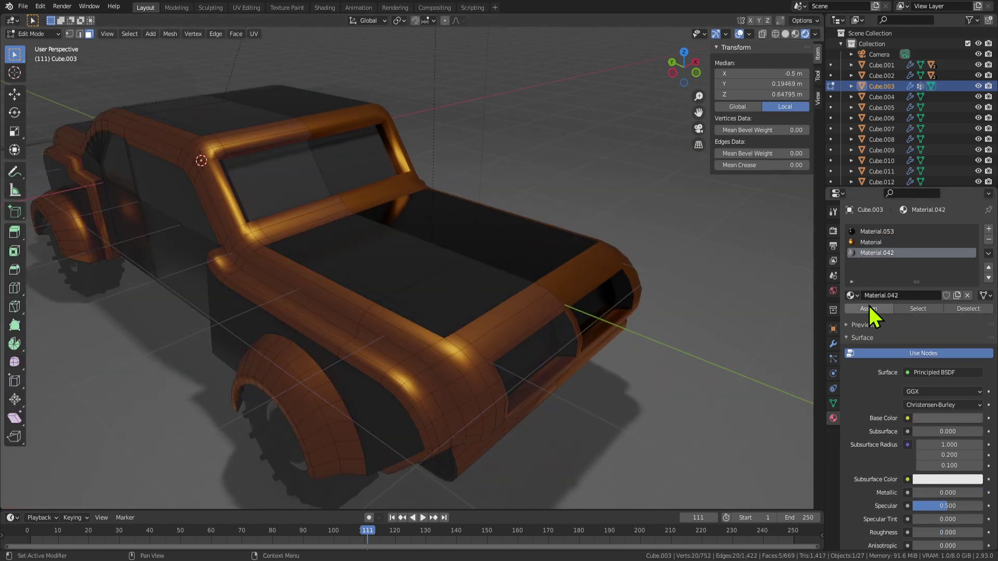
middle_drag(598, 306, 629, 348)
key(Tab)
Change Material.042's base color to a very dark blue and set its roughness to 0.110.
click(930, 405)
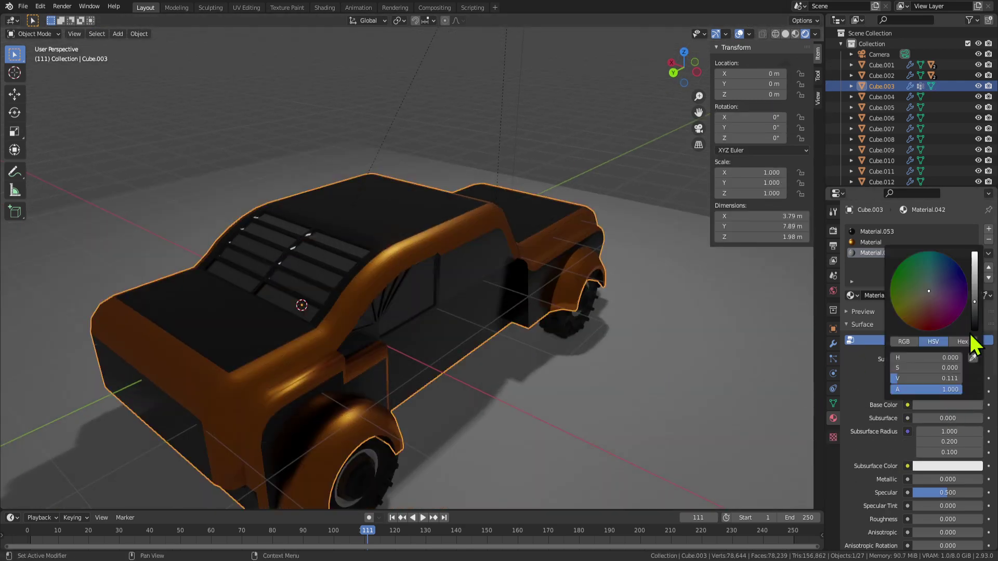
drag(975, 304, 974, 317)
middle_drag(738, 385, 557, 353)
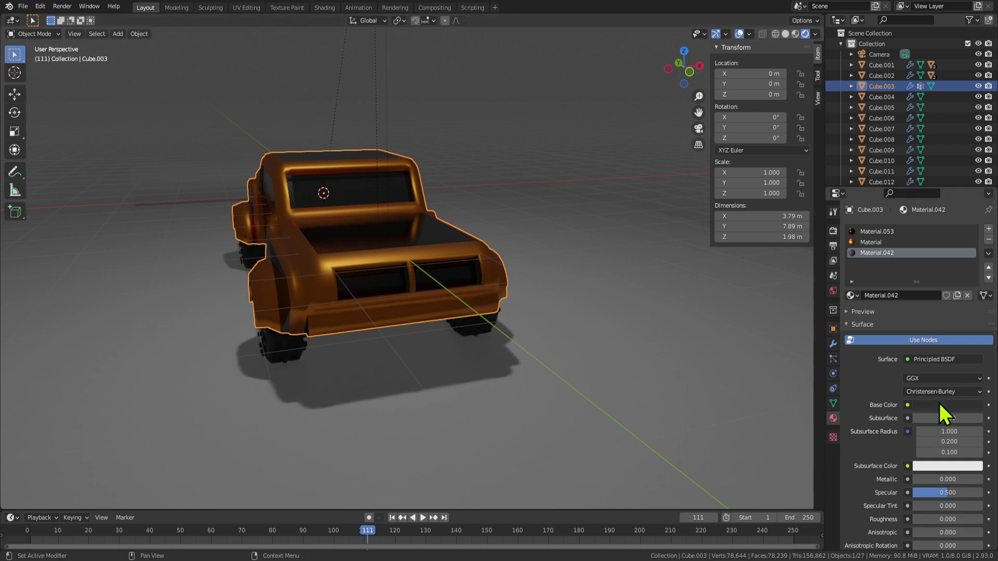
click(939, 405)
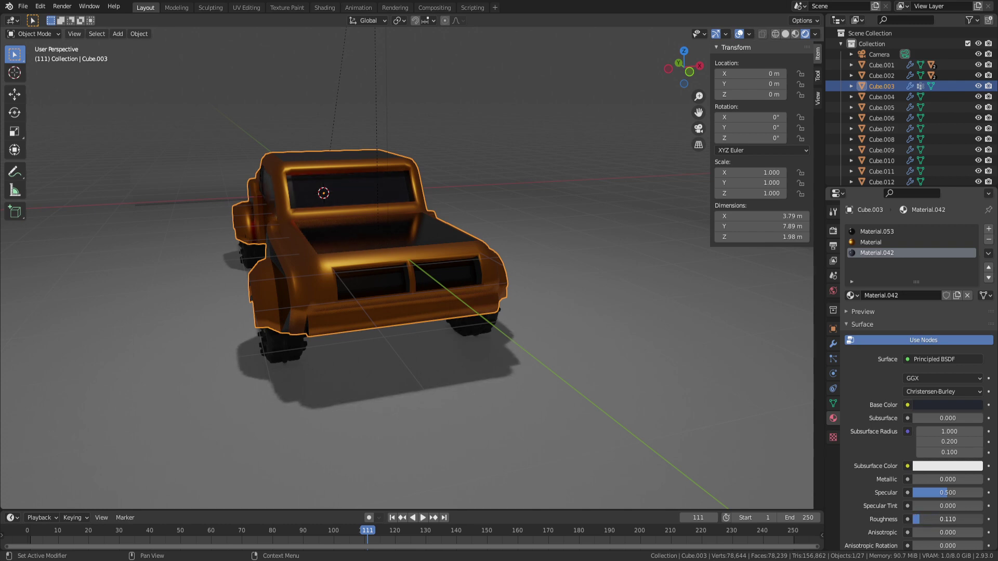
Select the windshield face, grow the selection once, assign Material.053 to it, and return to object mode.
middle_drag(584, 344, 728, 335)
scroll(490, 272, up, 2)
middle_drag(490, 272, 603, 276)
key(Tab)
scroll(281, 210, up, 1)
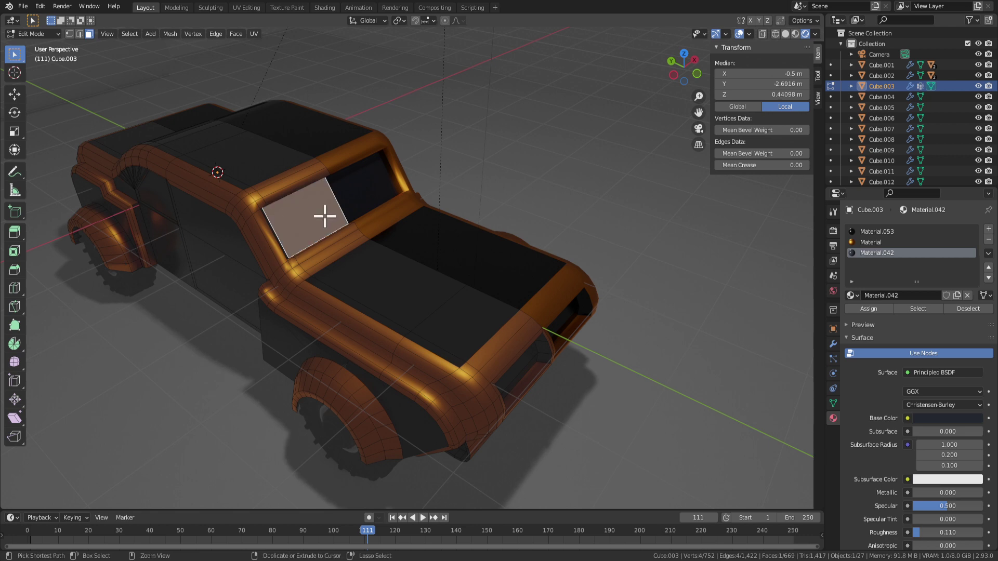
key(ctrl+KP_Add)
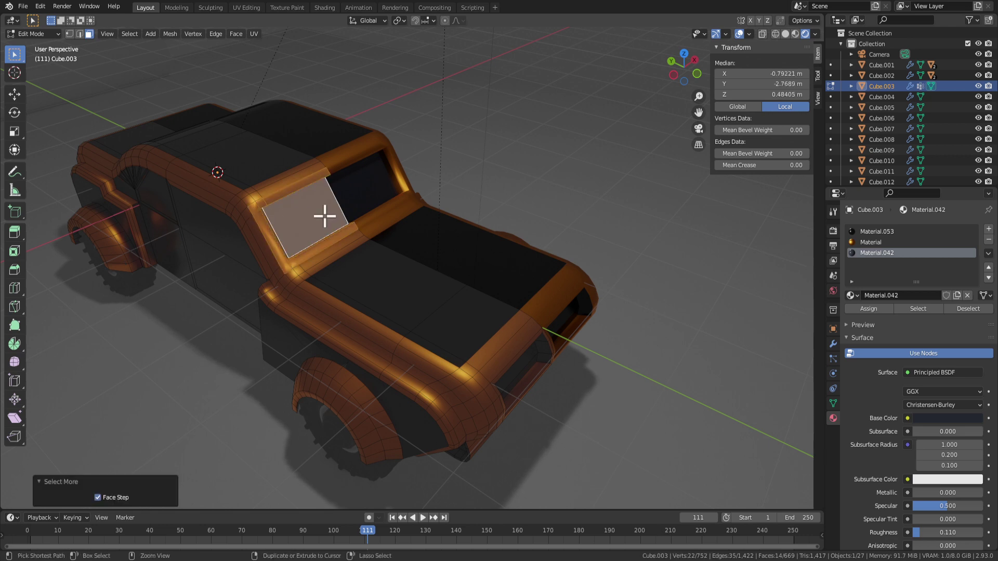
click(877, 231)
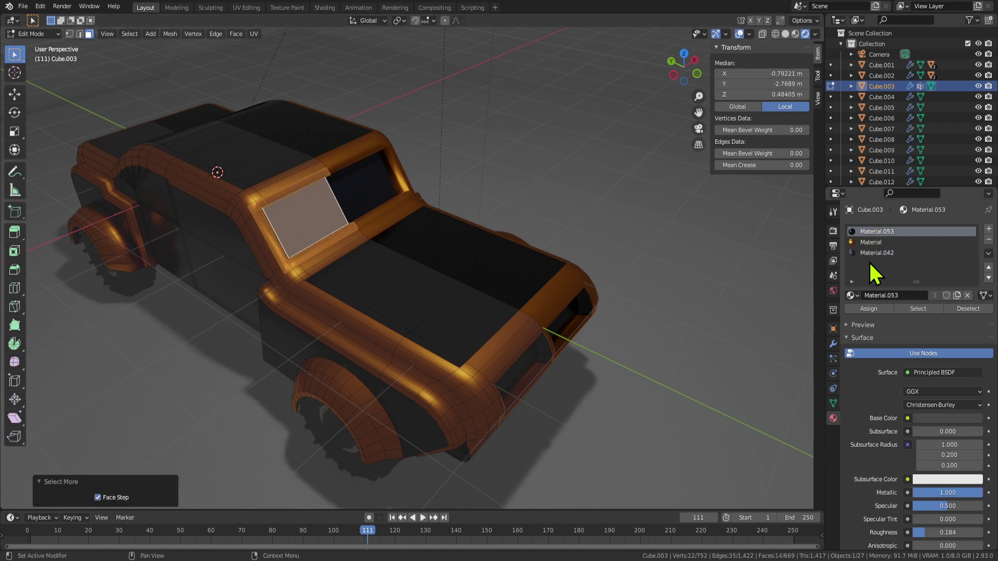
click(868, 309)
key(Tab)
Examine the truck's side and the material assigned to its side window faces.
middle_drag(632, 314, 602, 319)
scroll(592, 291, up, 5)
middle_drag(583, 260, 441, 318)
scroll(481, 352, down, 4)
middle_drag(481, 352, 491, 273)
scroll(436, 291, up, 3)
key(Tab)
click(419, 297)
scroll(395, 298, up, 3)
key(Tab)
click(426, 267)
key(Tab)
key(Tab)
click(421, 245)
key(Tab)
click(419, 244)
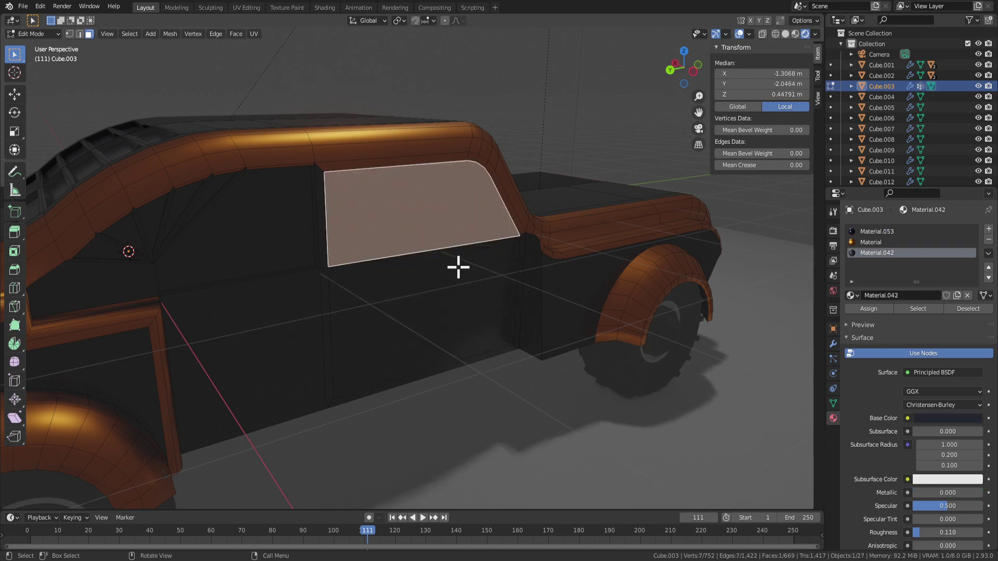
middle_drag(520, 343, 414, 296)
key(Tab)
Change the base color of the orange body Material to near white with hue 0.000, saturation 0.089 and value 1.000.
click(876, 242)
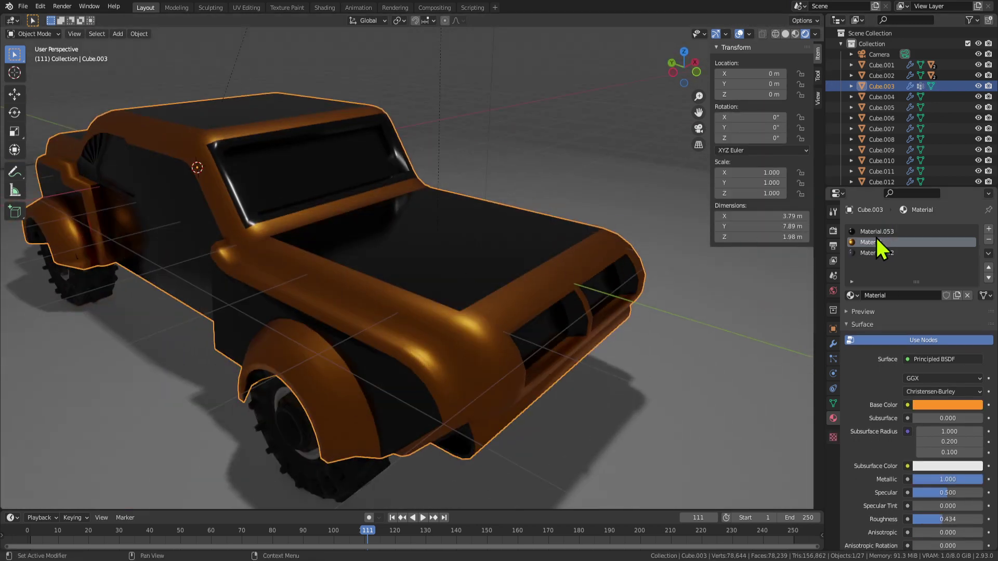
click(943, 404)
mouse_move(963, 311)
mouse_down()
mouse_move(923, 299)
mouse_move(929, 293)
mouse_up()
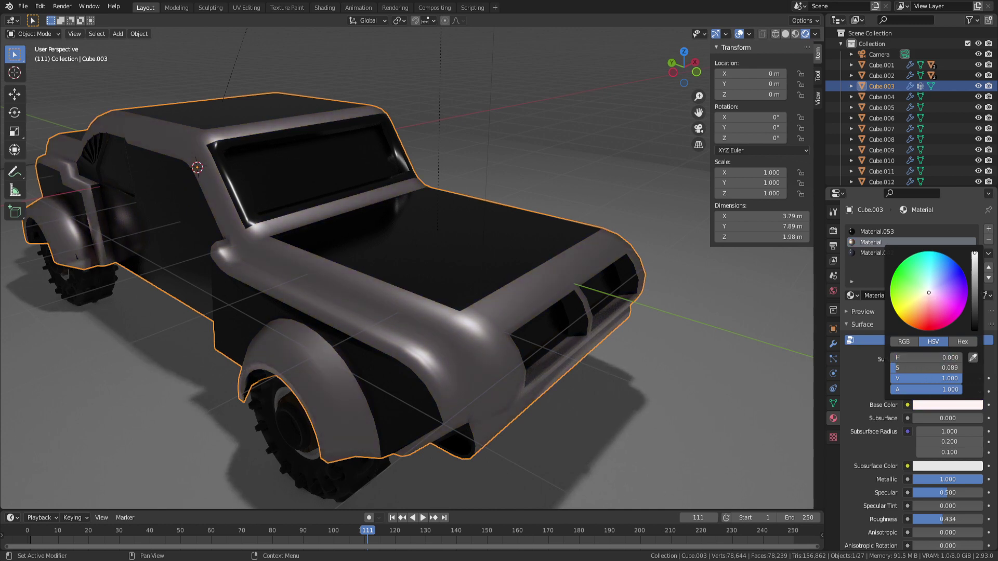
scroll(494, 286, down, 3)
mouse_move(495, 286)
middle_down()
mouse_move(417, 251)
mouse_move(488, 278)
middle_up()
scroll(488, 279, up, 4)
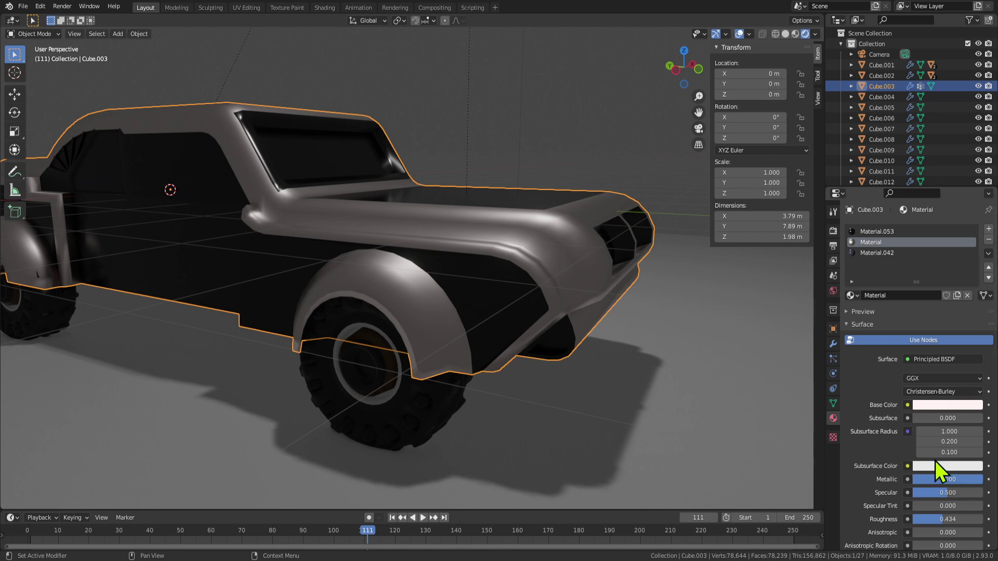
Switch to the Shading workspace and show its viewport in rendered shading, framed on the truck's rear.
scroll(593, 338, down, 3)
click(544, 359)
middle_drag(543, 358, 457, 305)
click(324, 8)
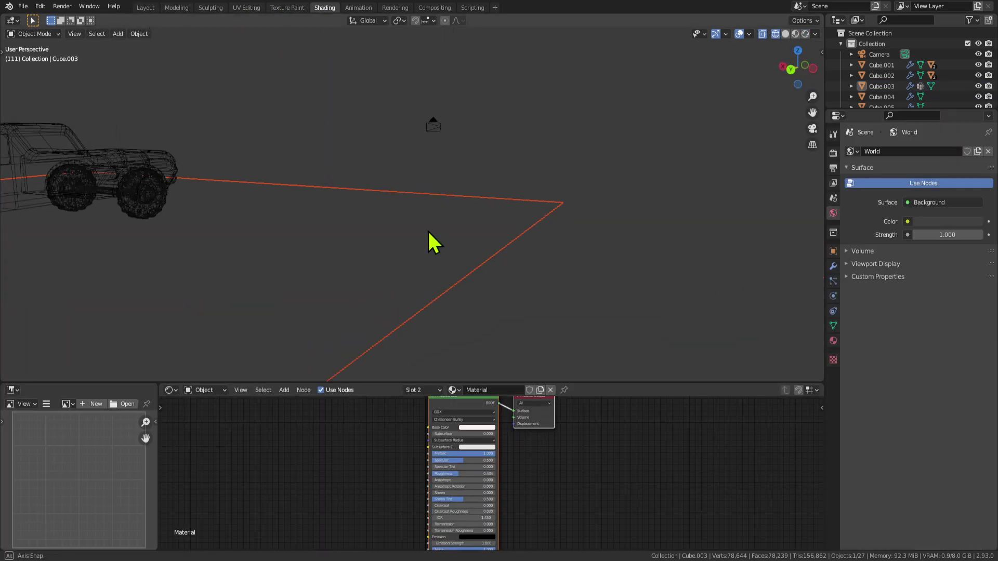
click(805, 34)
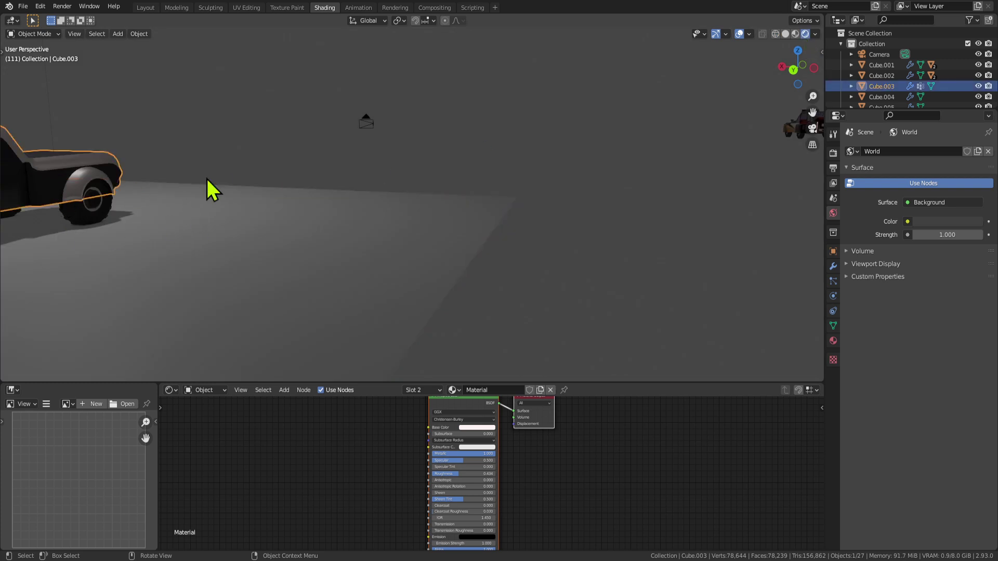
middle_drag(207, 179, 486, 237)
scroll(528, 212, up, 5)
scroll(408, 225, down, 4)
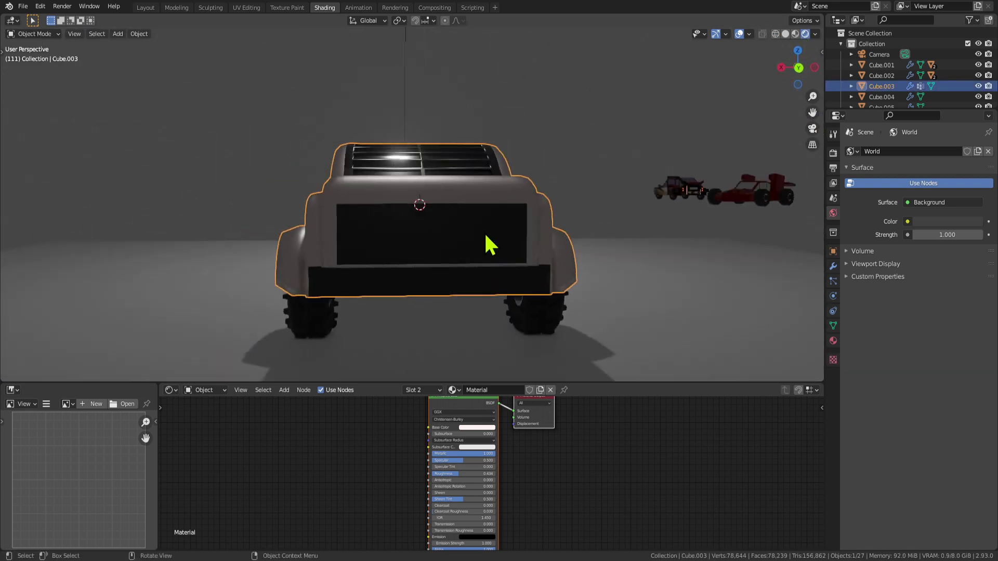
Try to inset the upper rear panel face by about 0.08 m and extrude it.
key(Tab)
scroll(613, 283, down, 3)
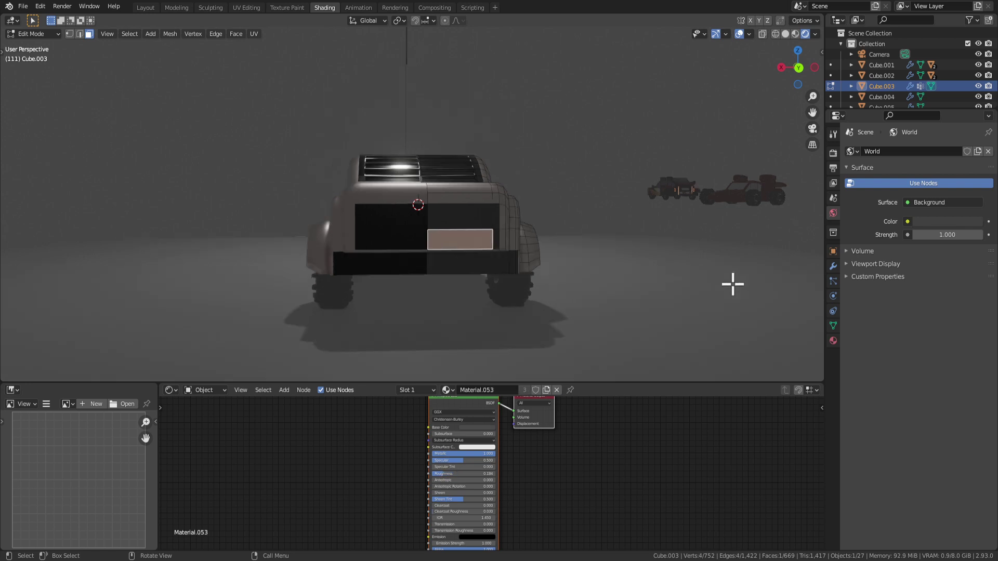
middle_drag(586, 255, 508, 238)
key(Tab)
scroll(474, 249, up, 2)
key(Tab)
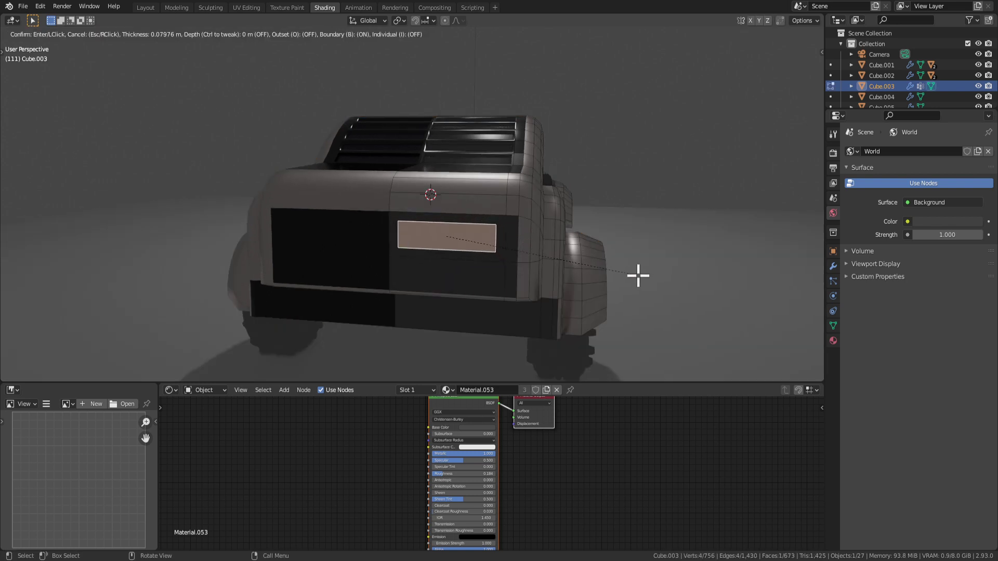
click(638, 275)
middle_drag(638, 276, 551, 291)
key(e)
right_click(538, 293)
key(ctrl+z)
key(ctrl+z)
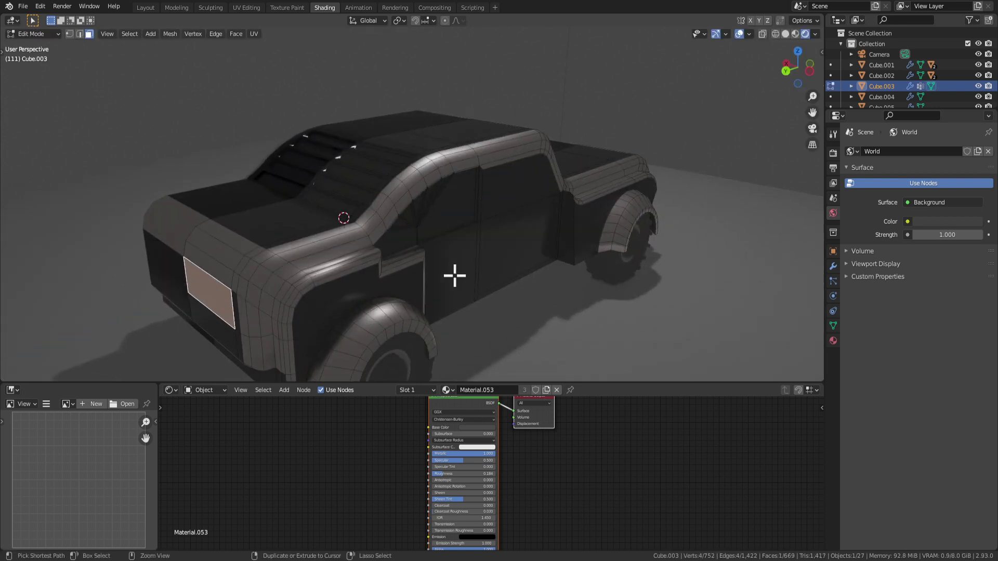
Leave edit mode and play the scene animation while viewing the truck.
middle_drag(267, 268, 362, 267)
key(Tab)
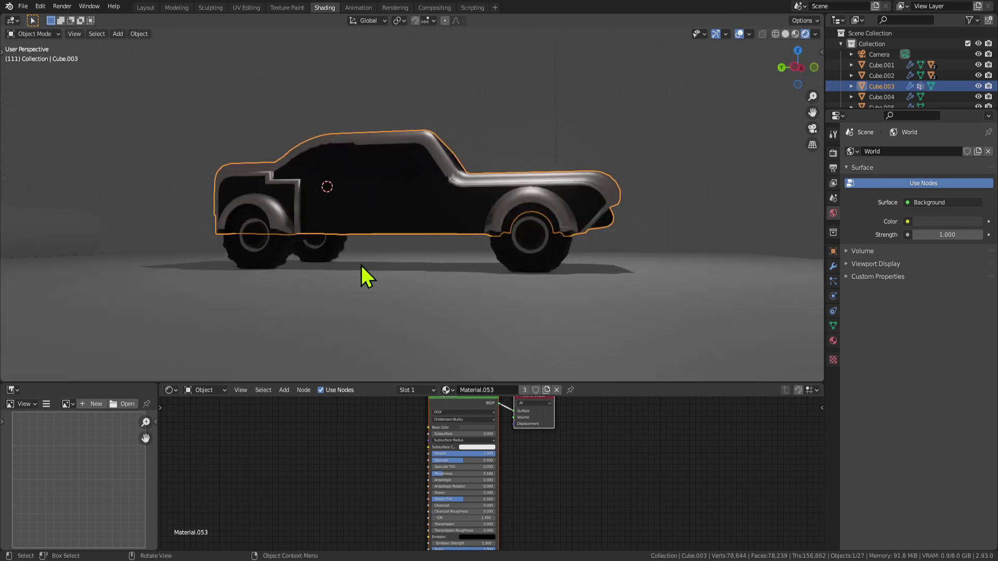
middle_drag(659, 186, 489, 167)
key(space)
Try to inset the front roof face and extrude it upward as a block.
key(Tab)
click(397, 139)
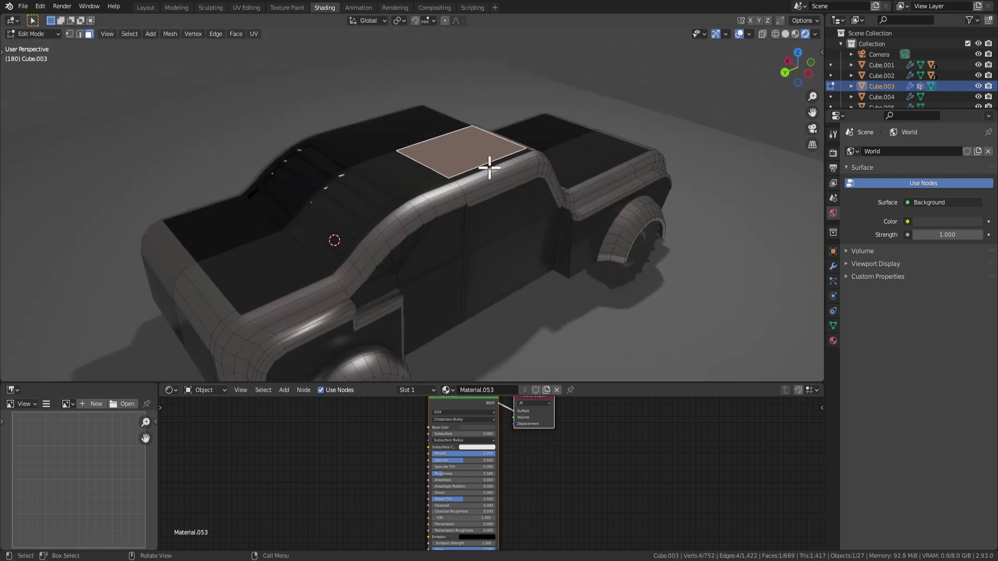
click(679, 172)
key(e)
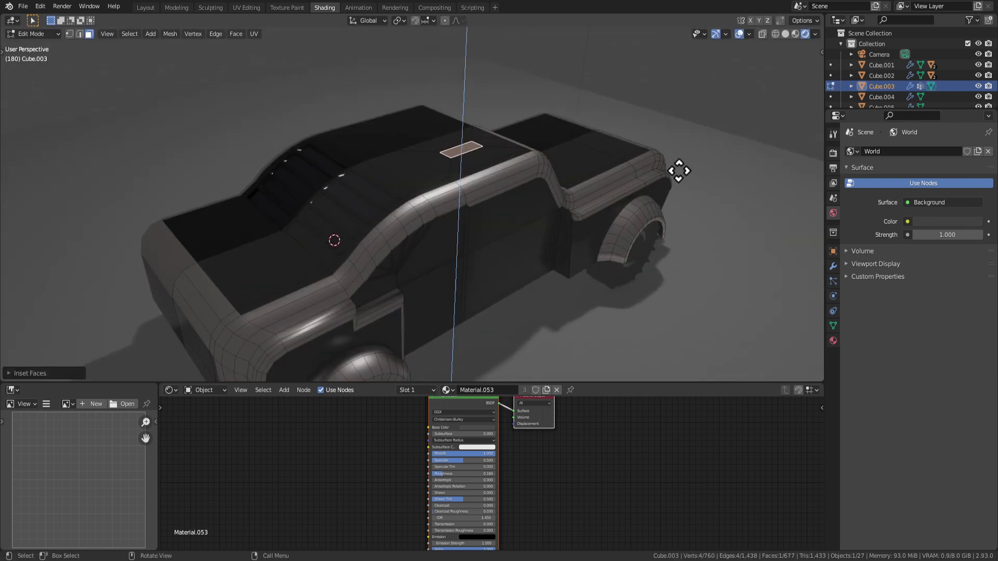
click(673, 140)
middle_drag(673, 140, 558, 143)
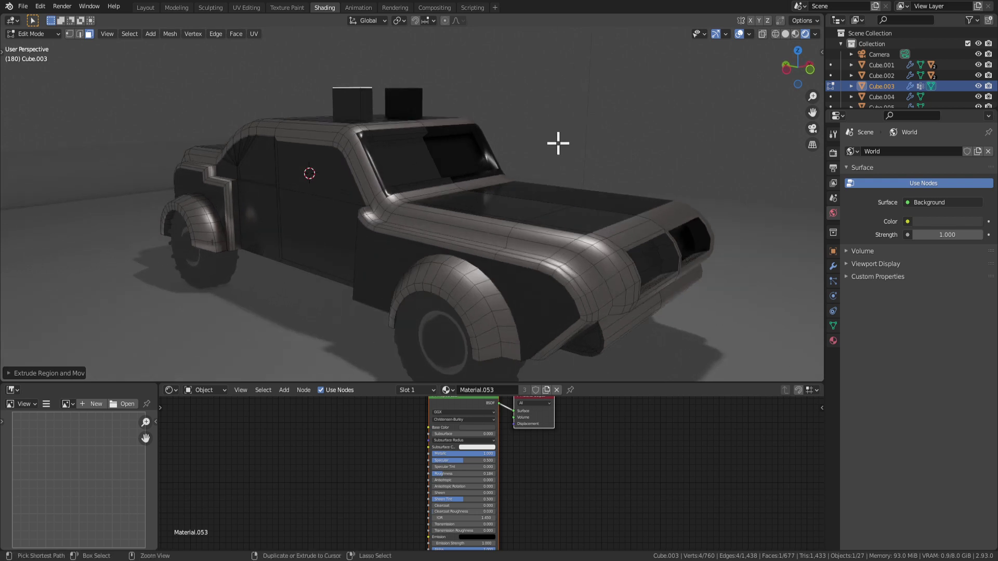
Select the two hood faces and extrude them upward into a raised block.
middle_drag(499, 161, 533, 250)
click(472, 241)
shift+click(460, 228)
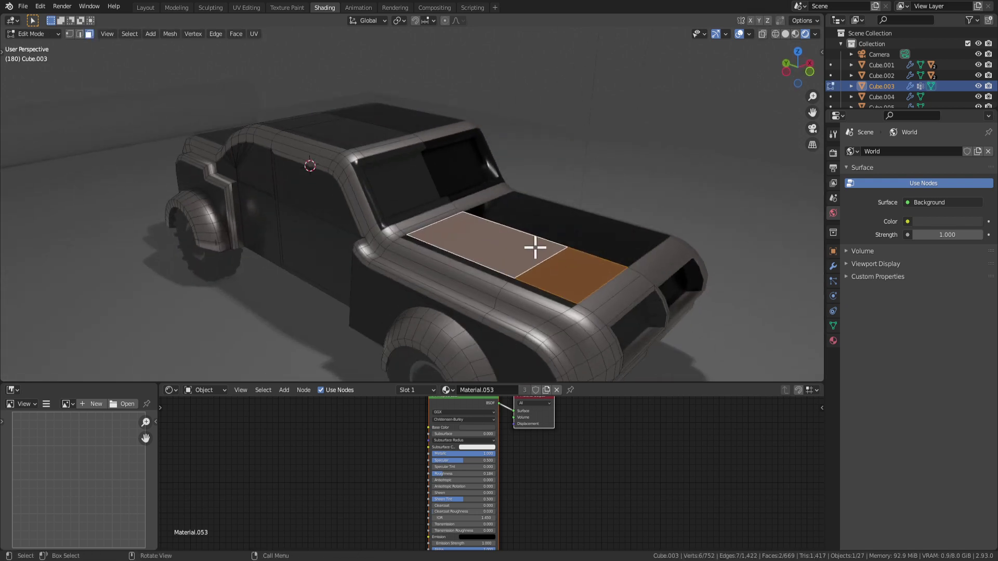
key(e)
click(531, 205)
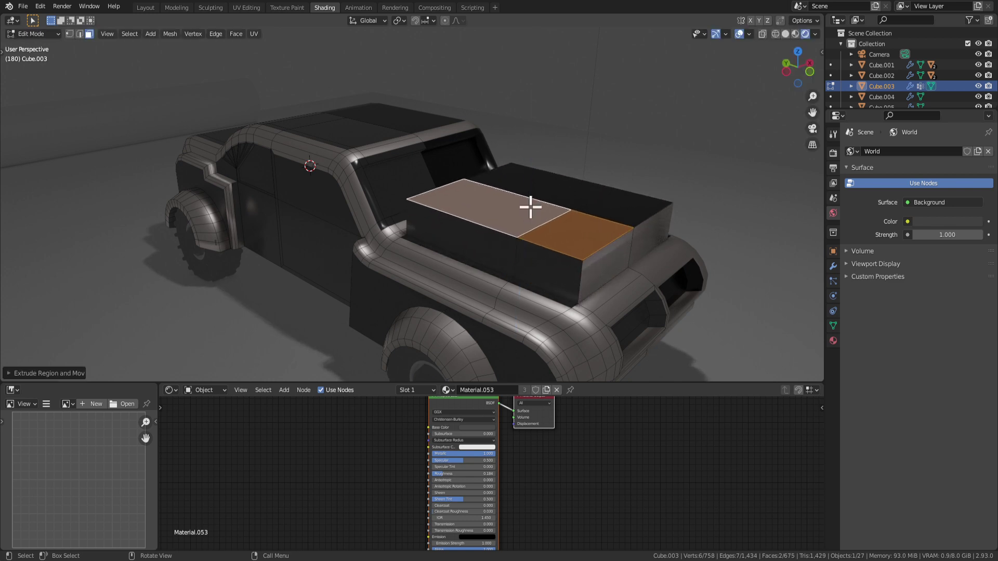
Move the raised hood's outer top edges about 0.62 m inward along global X and return to object mode.
scroll(619, 230, down, 4)
middle_drag(619, 229, 349, 201)
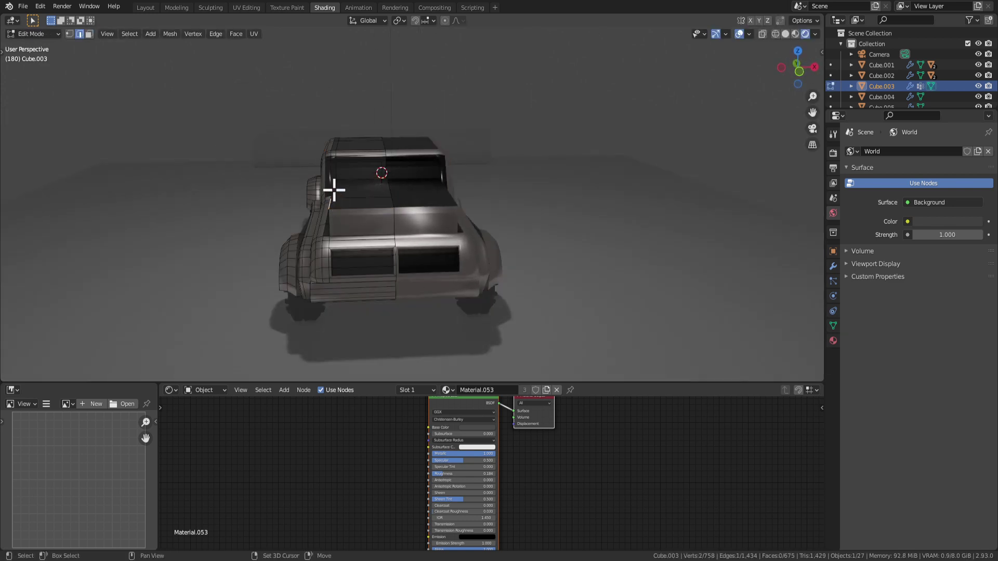
shift+click(334, 190)
key(g)
key(y)
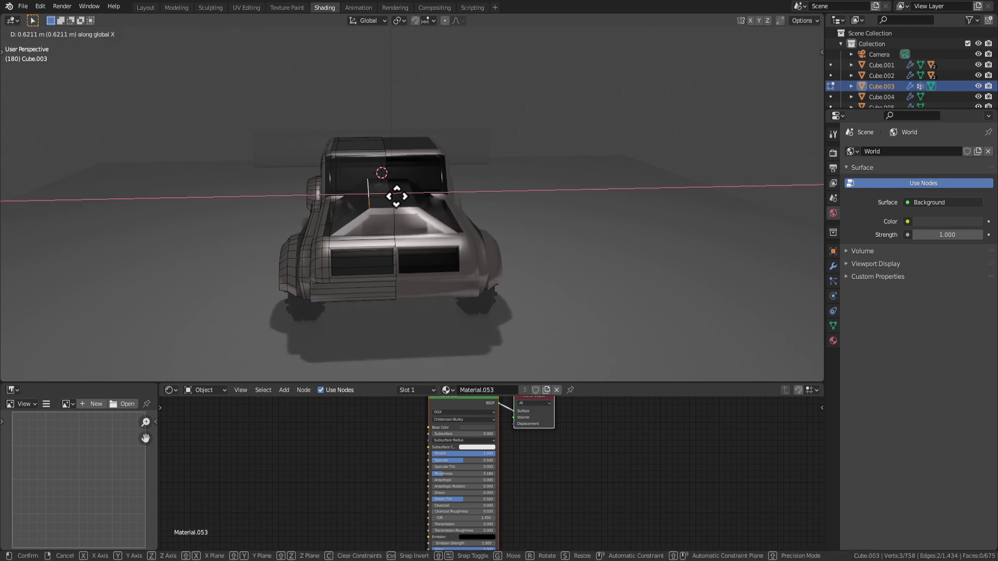
key(Escape)
key(Tab)
middle_drag(416, 242, 823, 254)
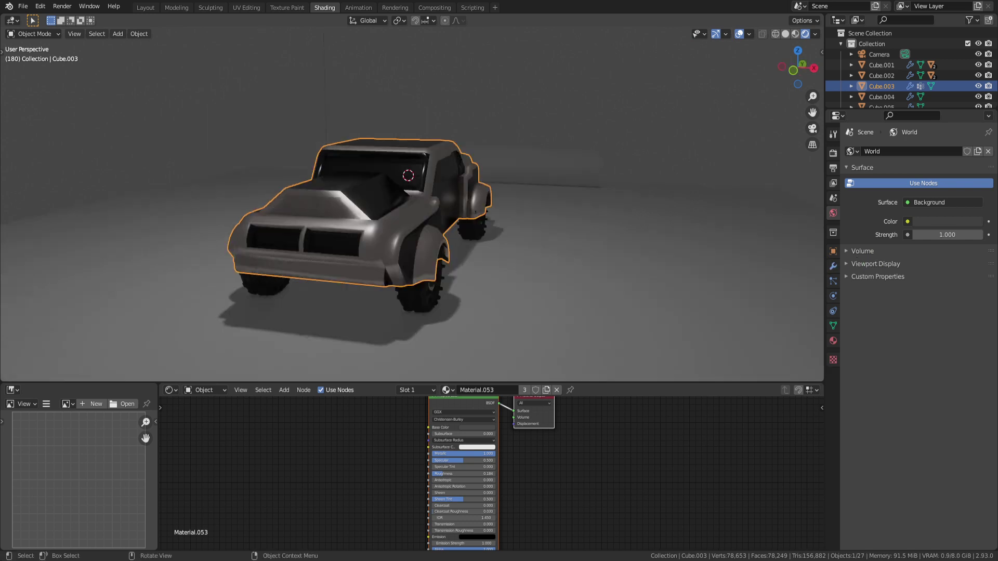
Lower the raised hood's two top faces about 0.33 m along global Z and view the truck in object mode.
middle_drag(315, 233, 374, 242)
scroll(405, 236, up, 2)
key(Tab)
middle_drag(420, 193, 361, 205)
shift+click(354, 194)
key(g)
key(z)
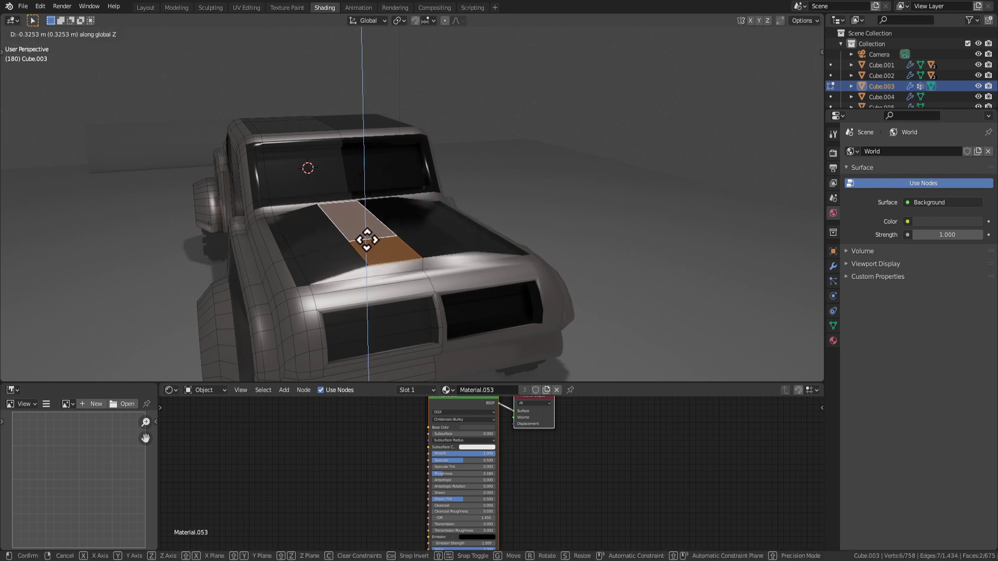
click(367, 239)
key(Tab)
scroll(464, 317, down, 5)
middle_drag(463, 317, 445, 281)
key(Tab)
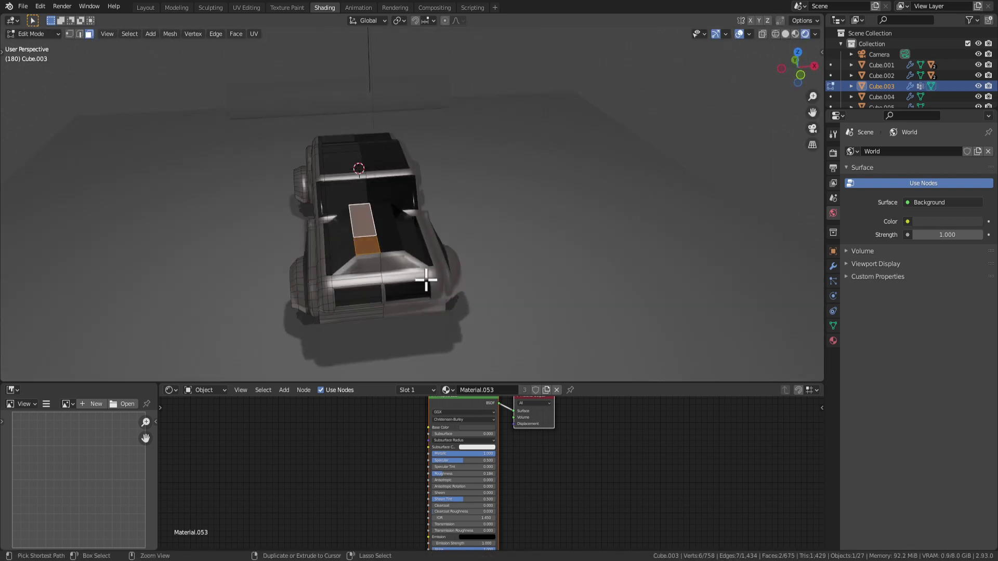
Undo the lowering, tapering and extrusion of the raised hood.
key(ctrl+z)
key(ctrl+z)
key(ctrl+z)
key(ctrl+z)
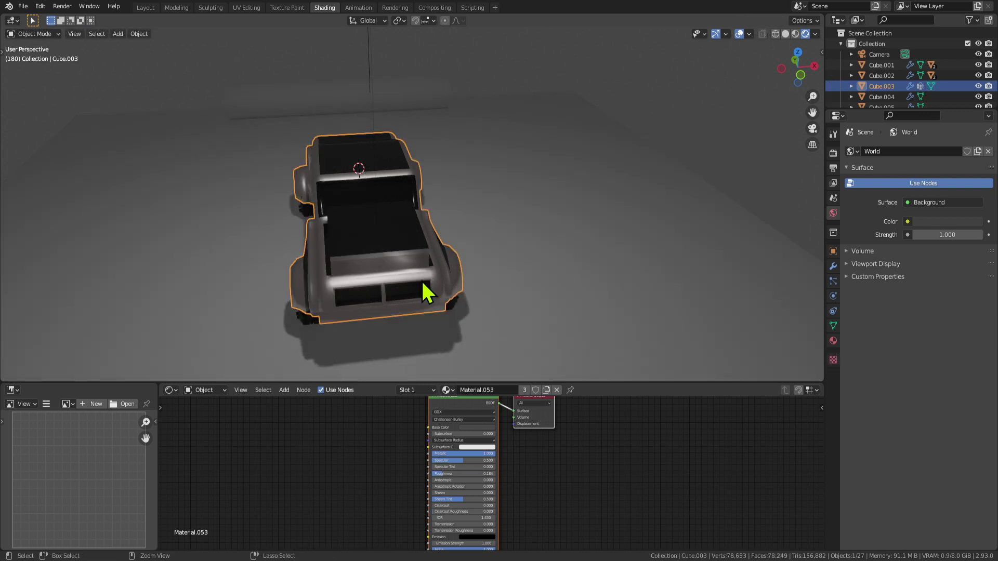
key(ctrl+z)
key(ctrl+z)
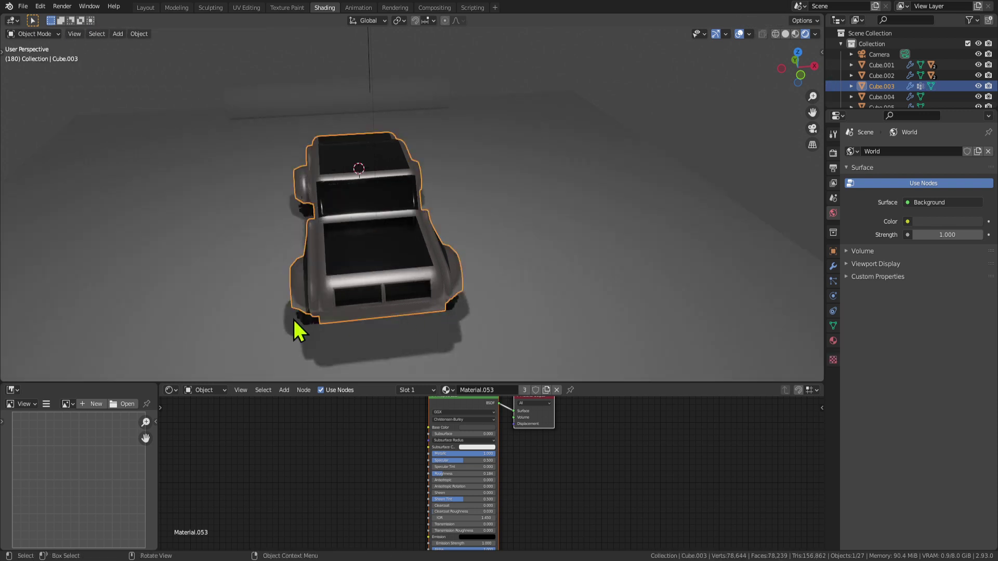
Paste a copy of the truck body and move it about 15.7 m along negative global X.
scroll(432, 226, down, 3)
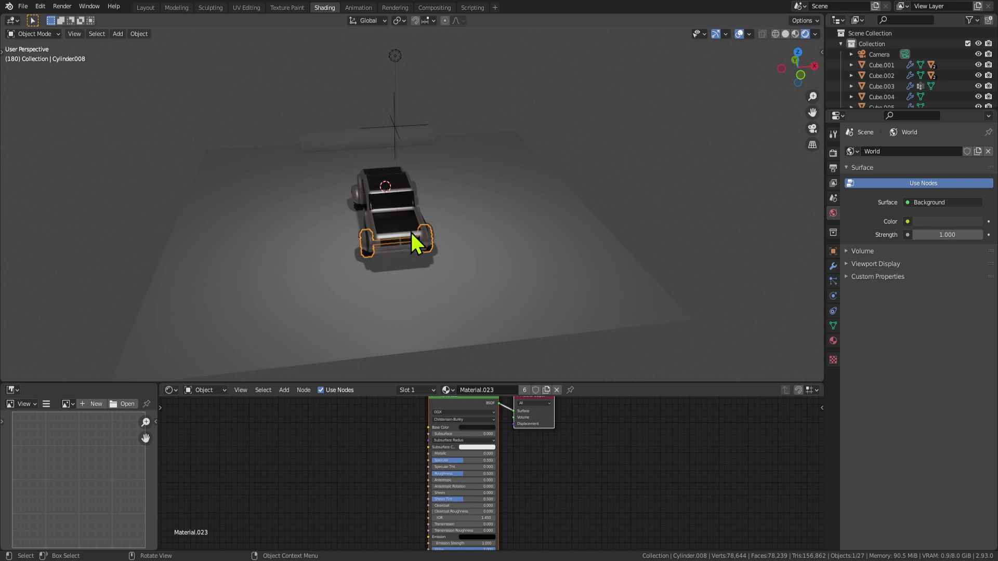
key(ctrl+c)
key(ctrl+v)
key(g)
key(x)
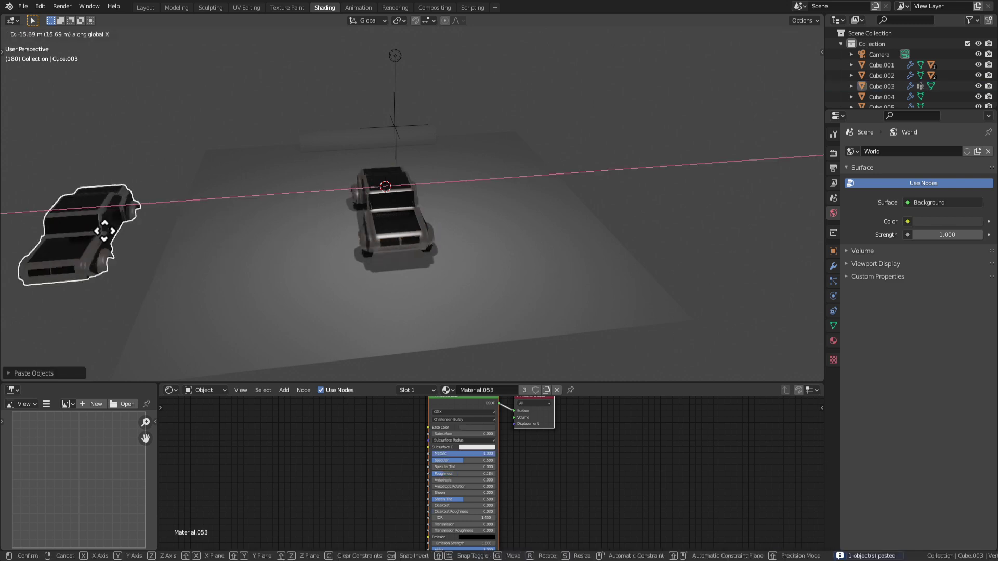
click(107, 222)
scroll(213, 278, down, 3)
key(g)
key(y)
key(Escape)
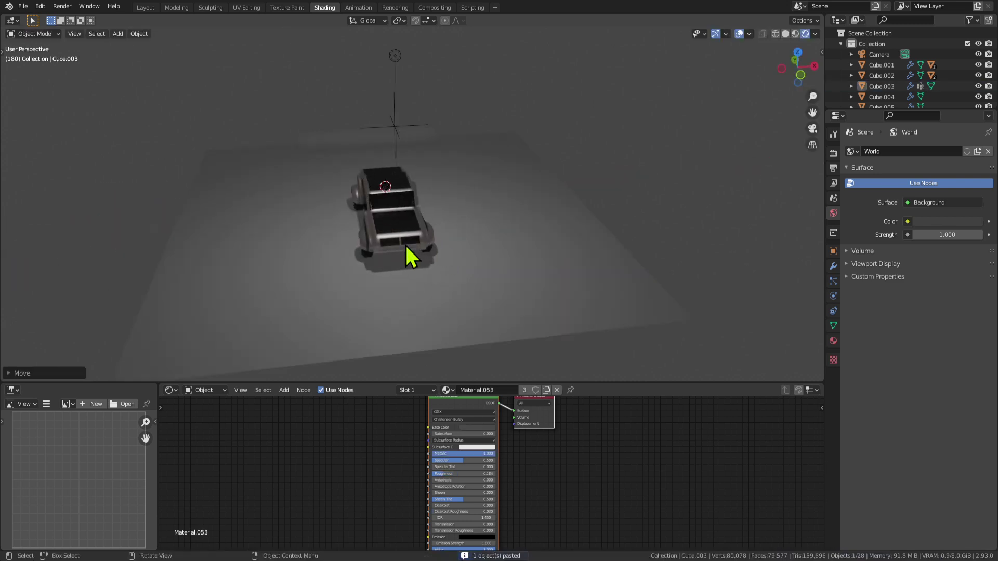
Select the original truck body and open its material settings.
scroll(400, 231, up, 6)
key(Tab)
middle_drag(447, 198, 426, 265)
scroll(434, 266, up, 2)
key(Tab)
click(598, 296)
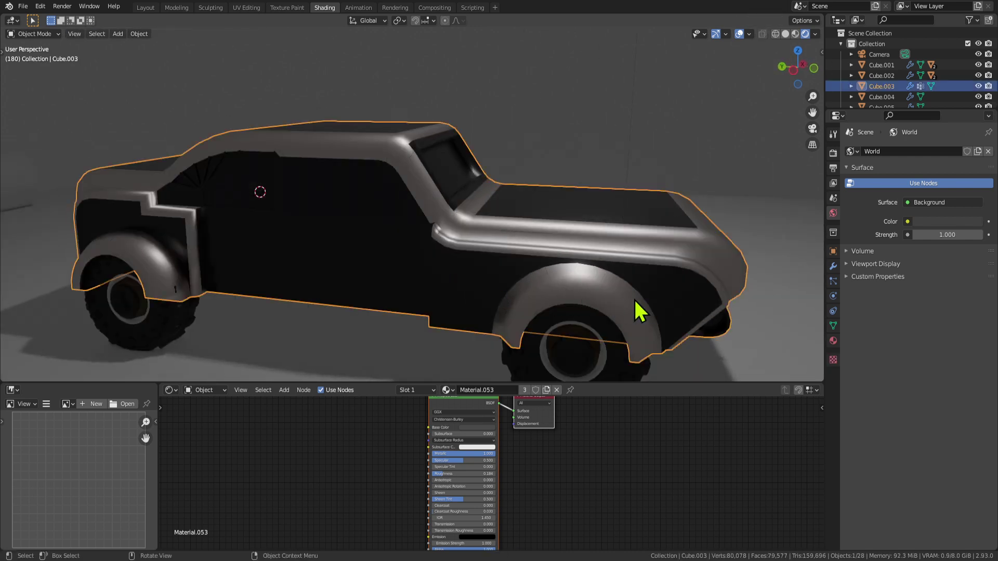
click(833, 340)
scroll(808, 285, down, 4)
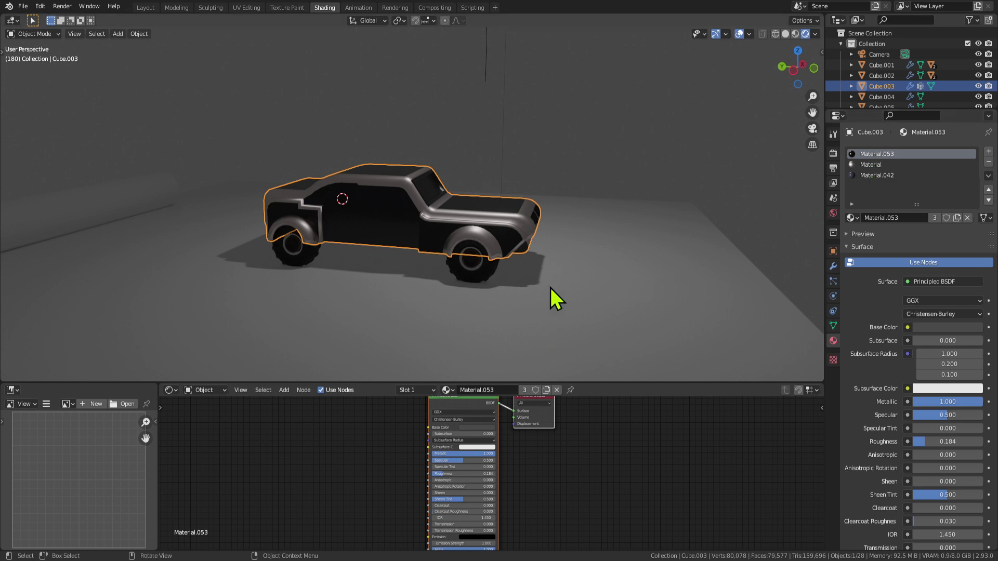
Examine the truck body's shape and face materials from above, behind and the side.
middle_drag(550, 288, 450, 280)
scroll(484, 265, up, 1)
key(Tab)
key(Tab)
scroll(491, 251, up, 2)
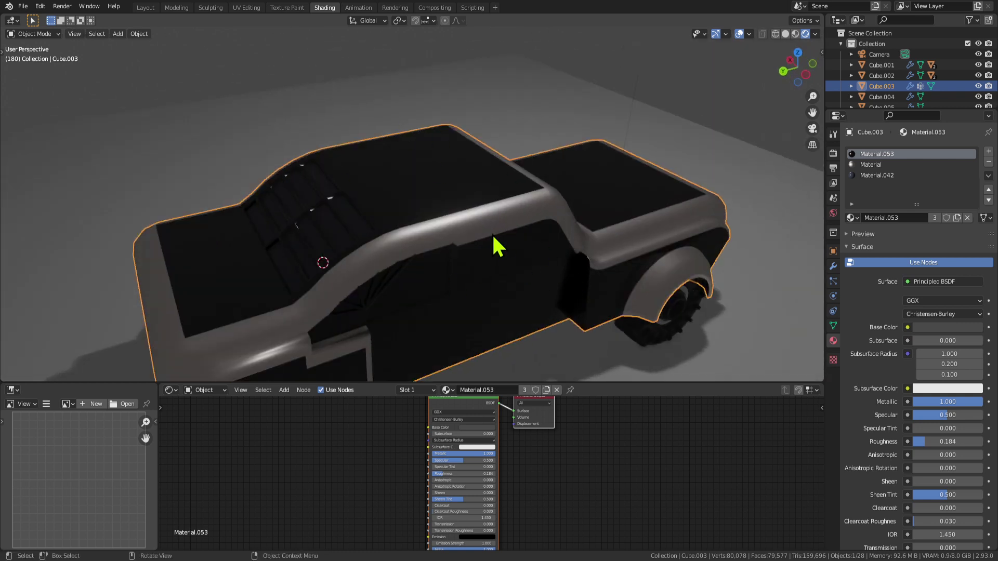
middle_drag(494, 237, 419, 169)
key(Tab)
click(391, 186)
middle_drag(393, 238, 421, 241)
key(Tab)
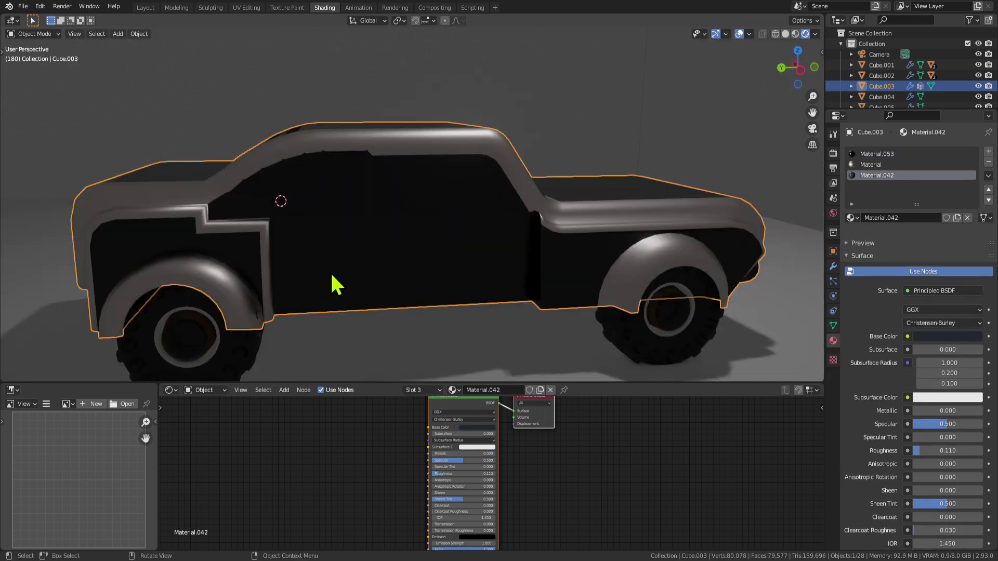
Try to extrude the upper rear tailgate face and scale it down.
middle_drag(336, 285, 363, 279)
scroll(364, 279, down, 3)
key(Tab)
click(420, 236)
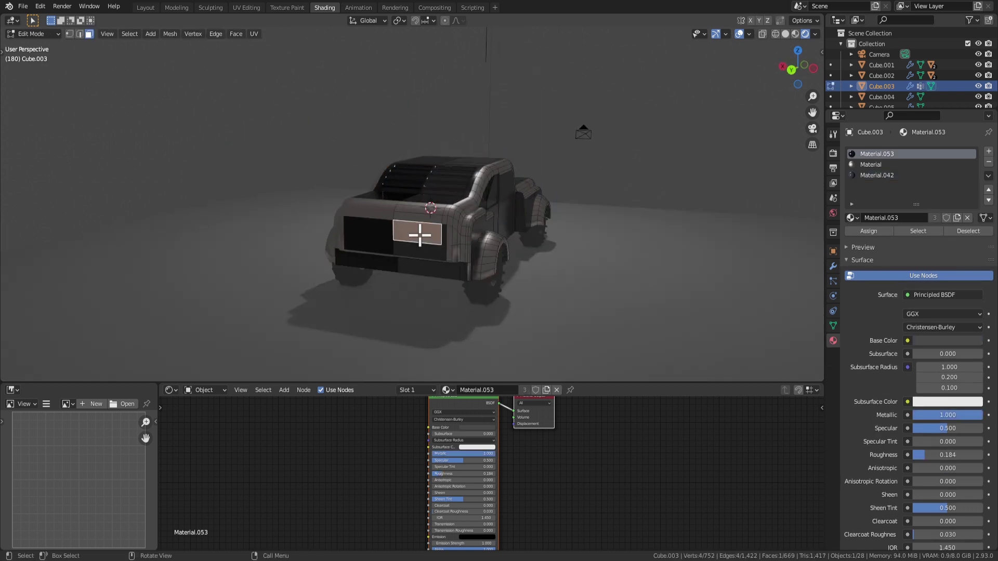
middle_drag(420, 236, 504, 275)
key(e)
click(500, 277)
key(s)
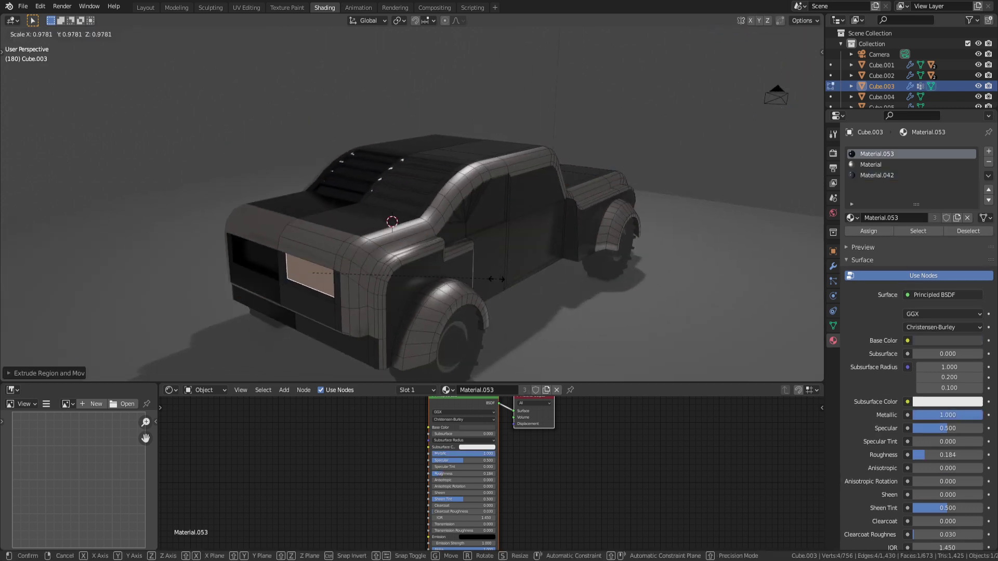
click(410, 281)
Try a further extrusion of the scaled tailgate face, and undo all the tailgate edits.
scroll(441, 280, down, 4)
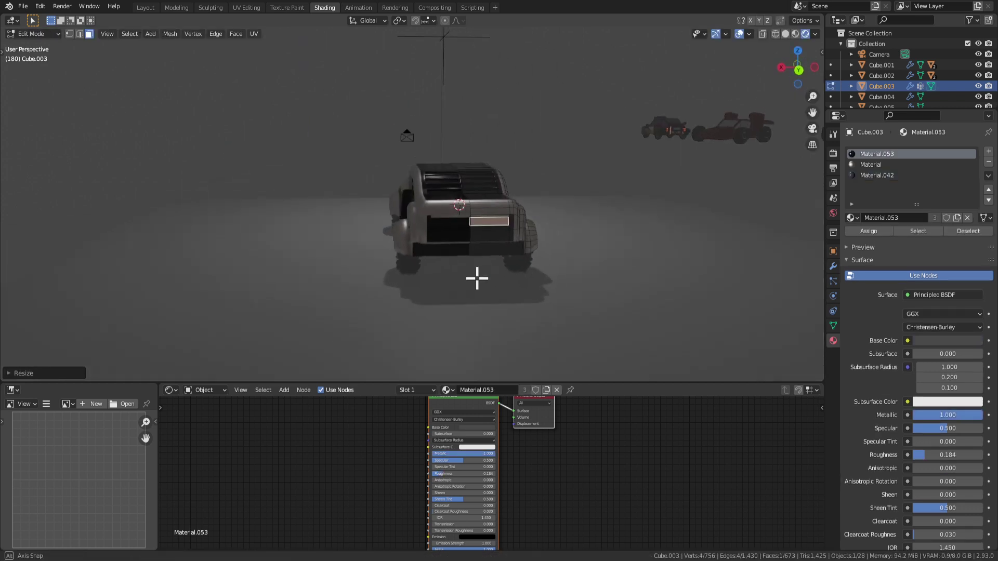
scroll(404, 280, up, 1)
key(e)
scroll(403, 280, up, 3)
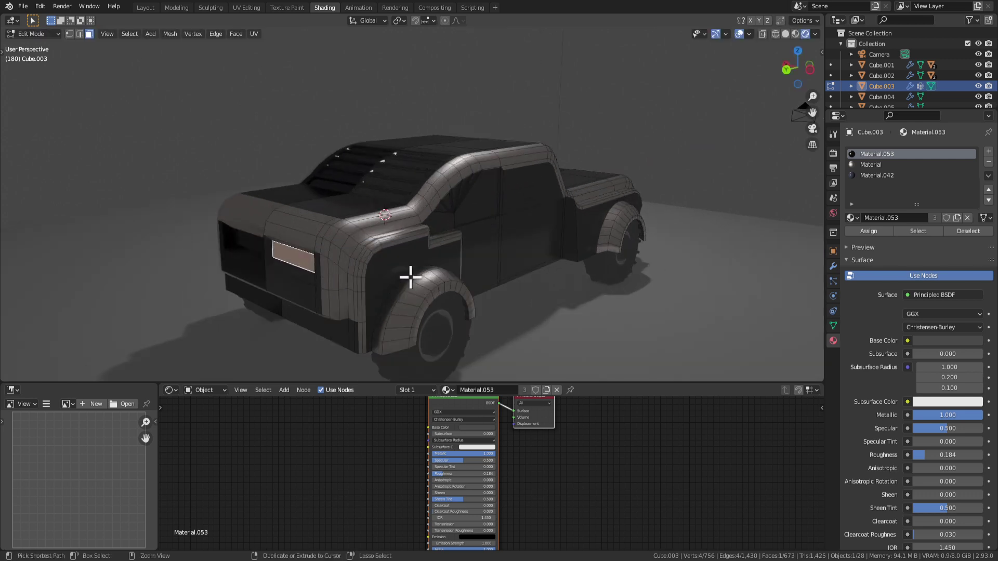
click(403, 279)
middle_drag(396, 278, 523, 259)
key(ctrl+z)
key(ctrl+z)
key(ctrl+z)
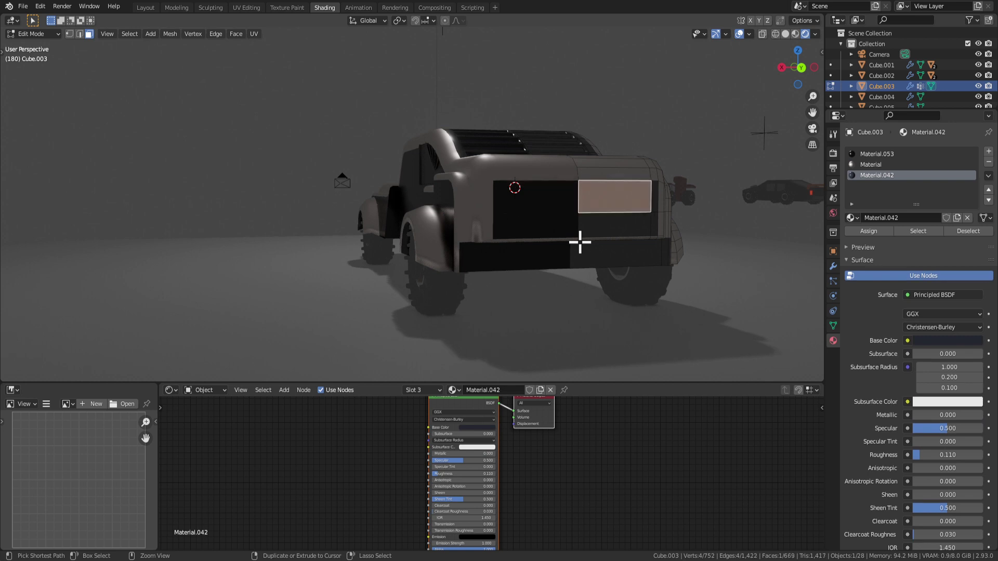
Select the two hood panel faces and inset them together by about 0.21 m.
middle_drag(637, 256, 545, 285)
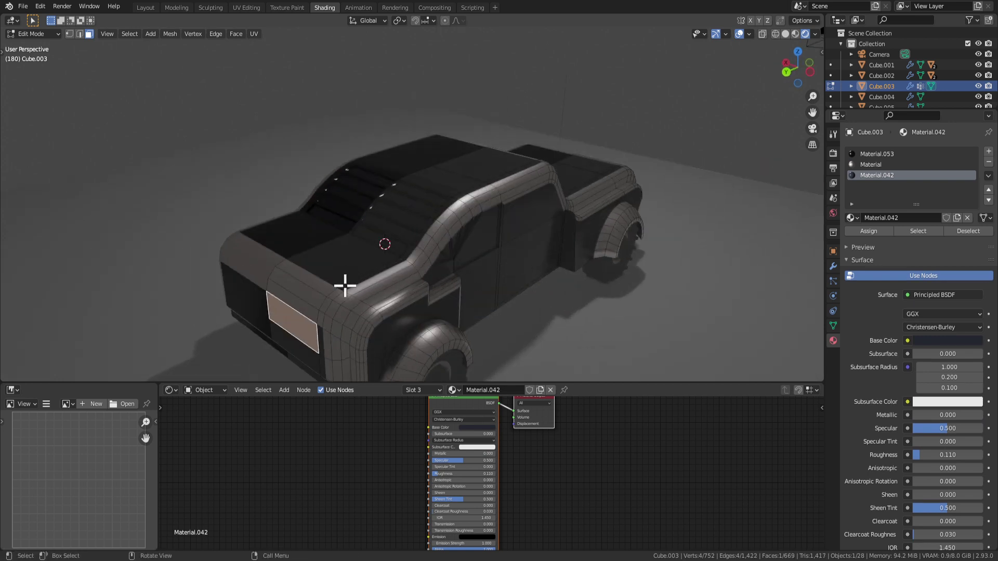
click(323, 289)
click(366, 262)
middle_drag(363, 260, 402, 259)
click(357, 265)
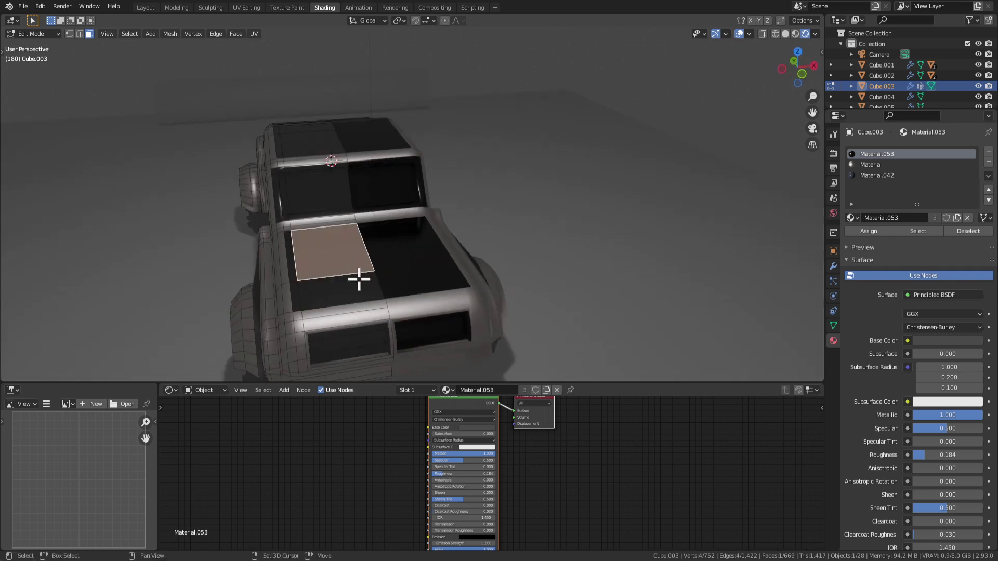
shift+click(359, 280)
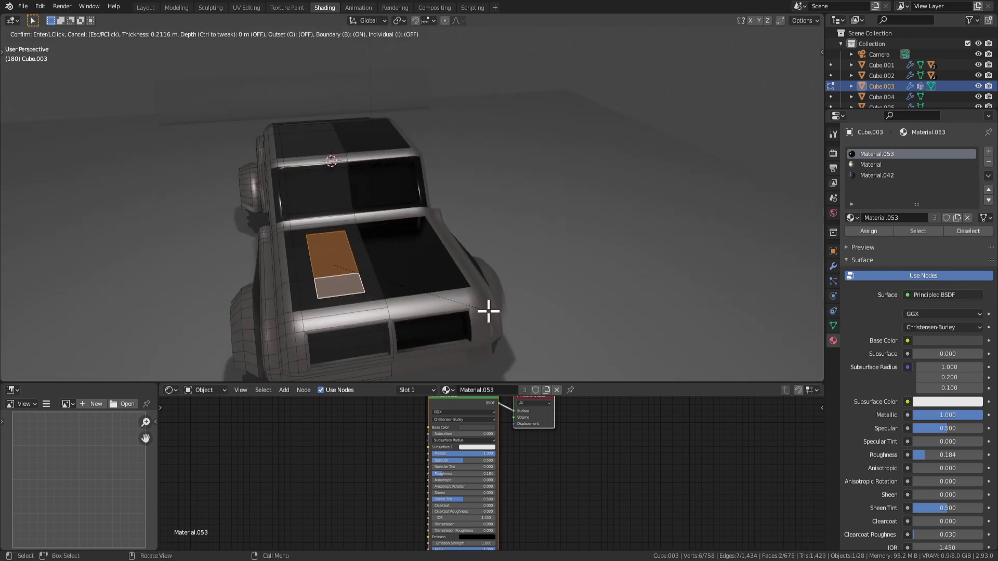
click(488, 311)
Extrude the inset hood faces upward into a block and select the edges around its top.
key(e)
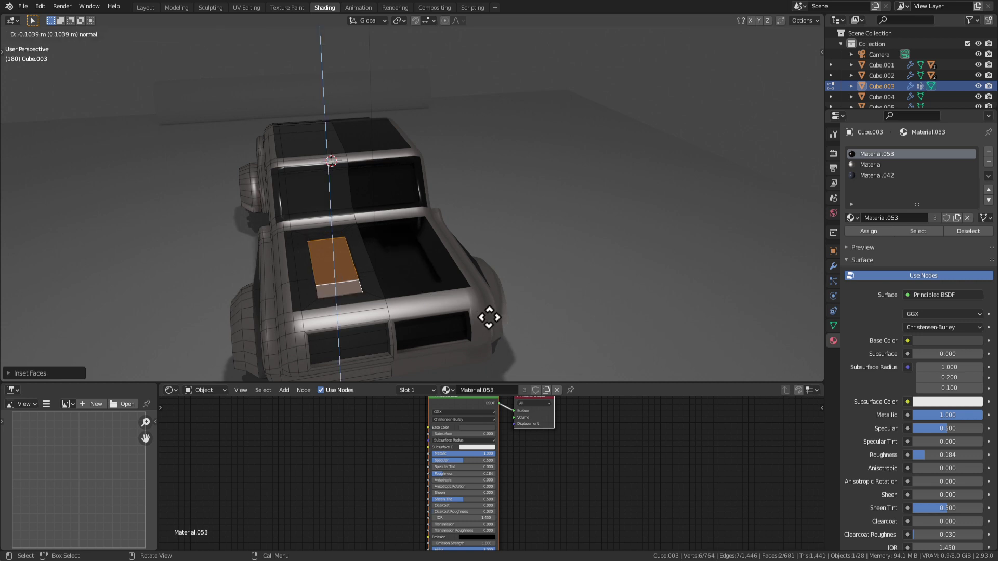
click(493, 300)
mouse_move(492, 299)
middle_down()
mouse_move(548, 285)
mouse_move(487, 287)
middle_up()
key(2)
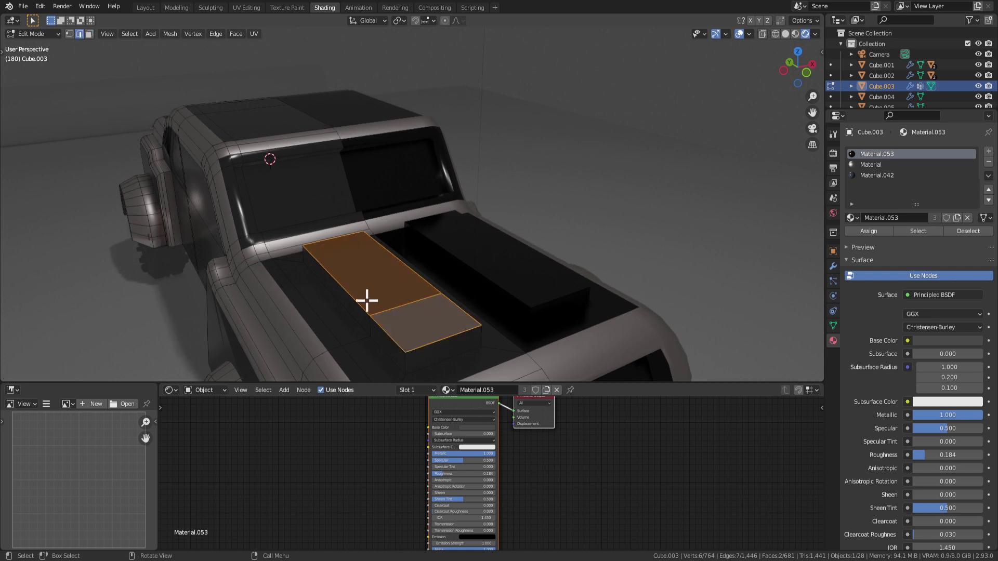
click(382, 324)
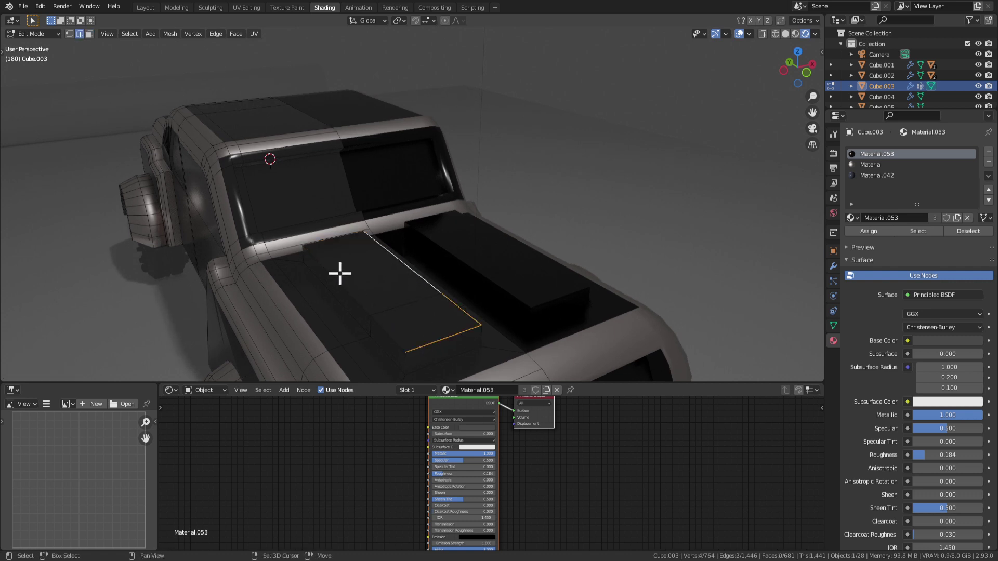
middle_drag(383, 332, 439, 305)
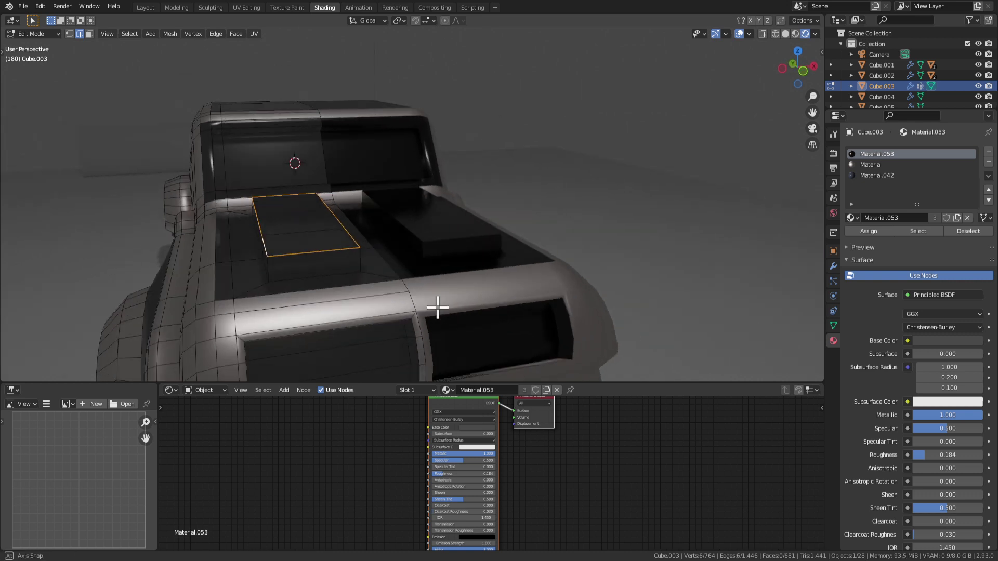
Try a three-segment bevel about 0.08 m wide on the block's top edges, raise them along global Z, and undo both.
key(ctrl+b)
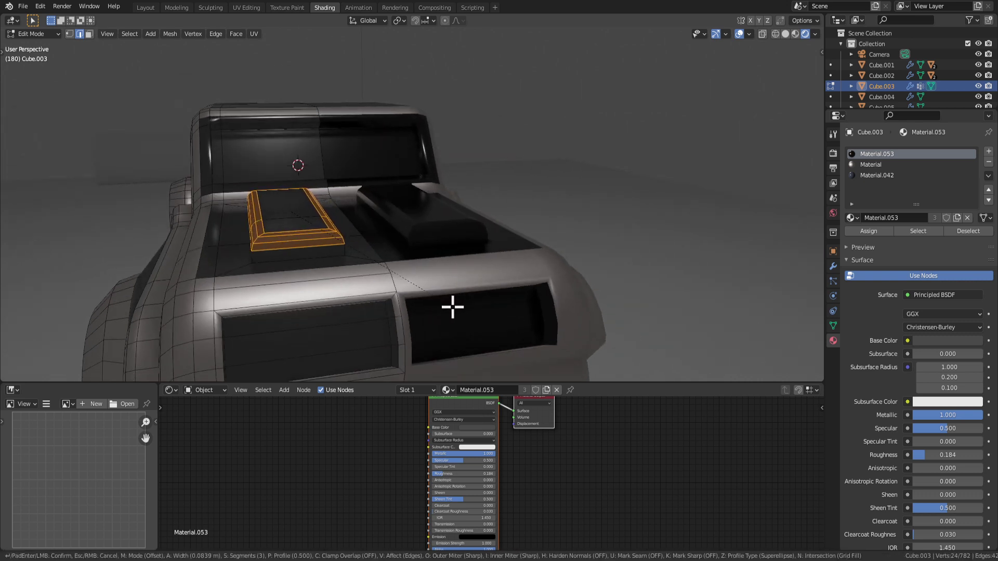
click(454, 304)
key(g)
key(z)
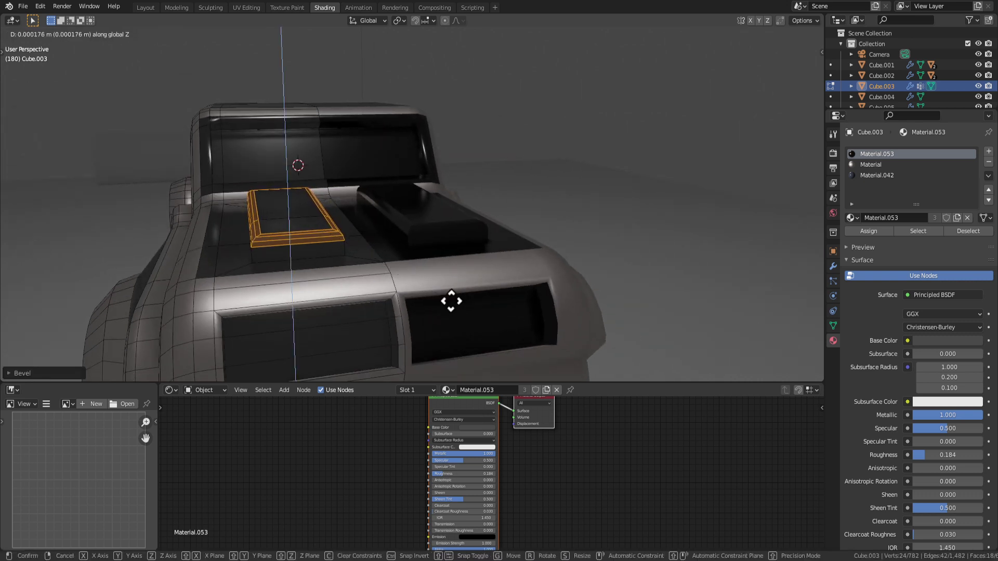
click(447, 274)
middle_drag(391, 267, 420, 269)
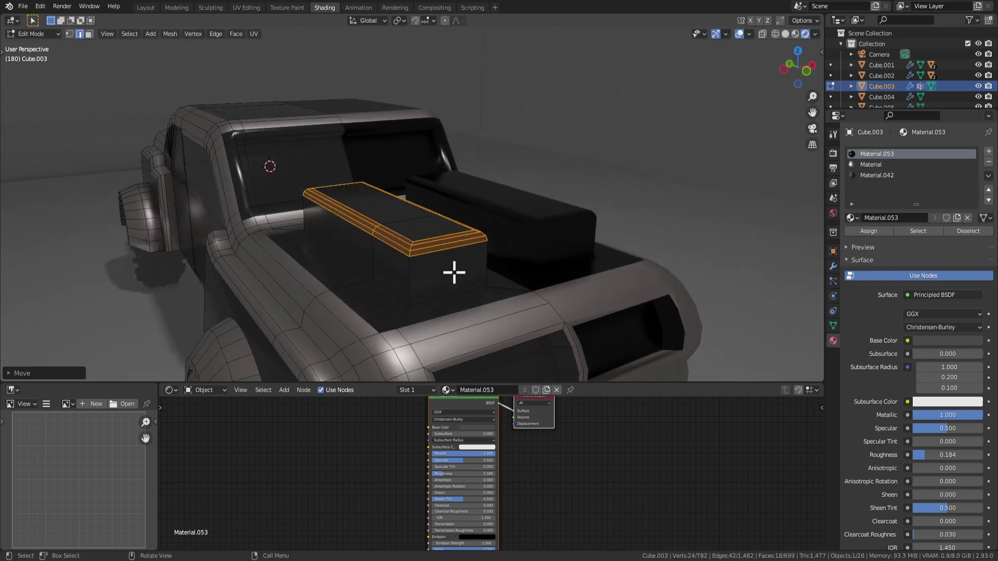
key(ctrl+z)
key(ctrl+z)
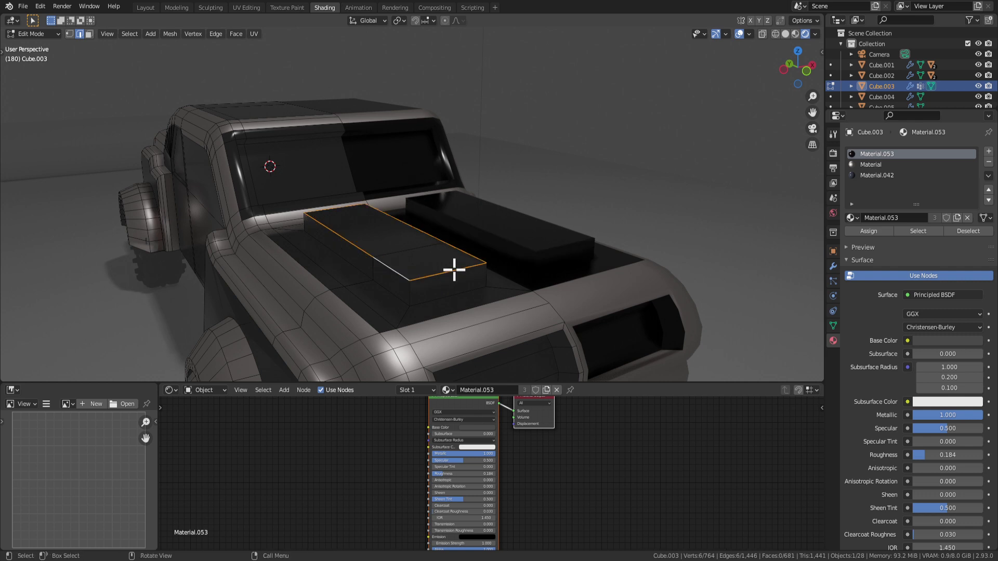
Raise the hood block's top outline edges along global Z.
key(g)
key(z)
click(449, 255)
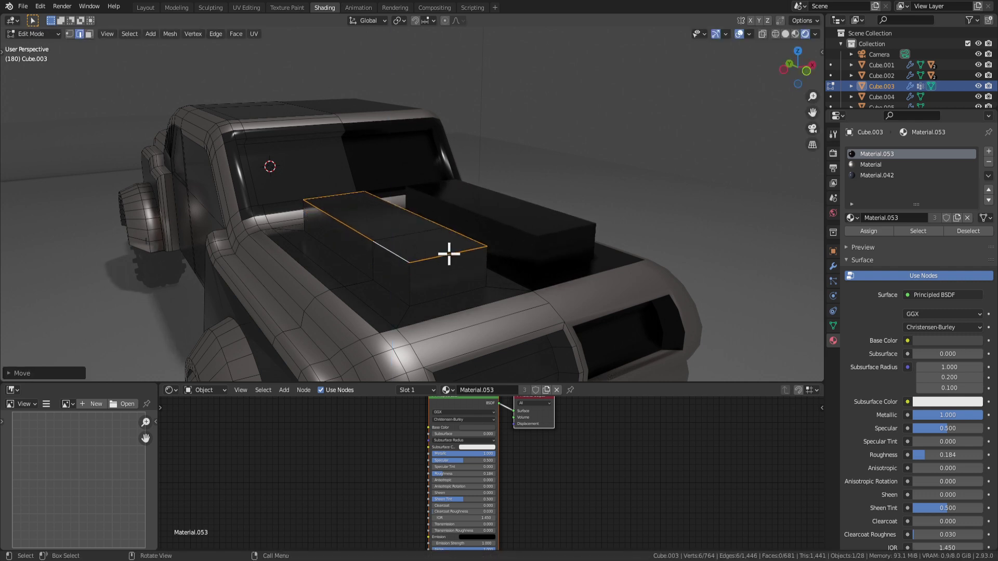
Lower the hood block's front top edge about 0.16 m along global Z and leave edit mode.
key(g)
key(z)
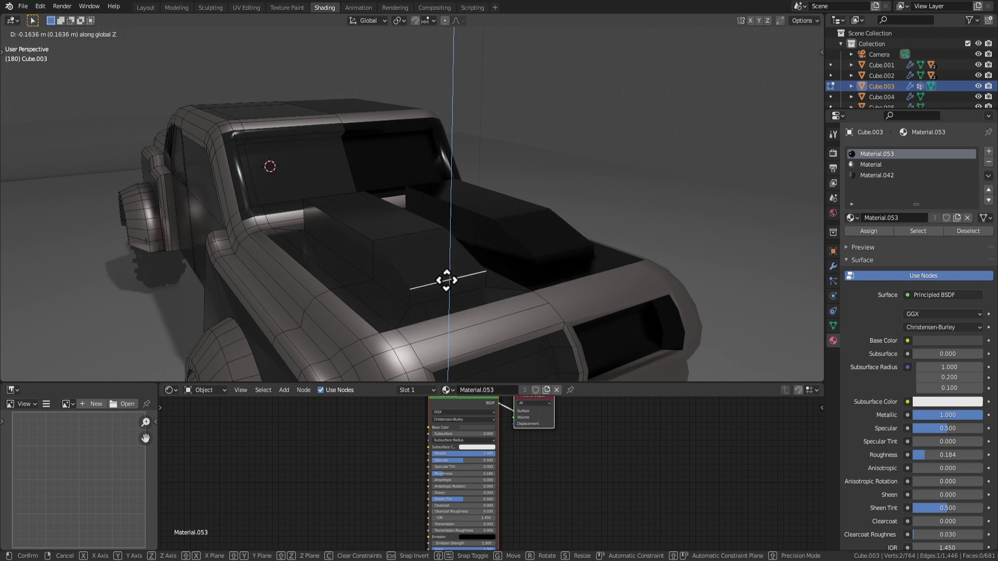
click(446, 280)
scroll(486, 281, down, 5)
key(Tab)
Lower the hood block's rear top edge about 0.24 m along global Z and shift it about 0.36 m forward along global Y.
middle_drag(486, 281, 528, 225)
scroll(484, 288, up, 5)
key(Tab)
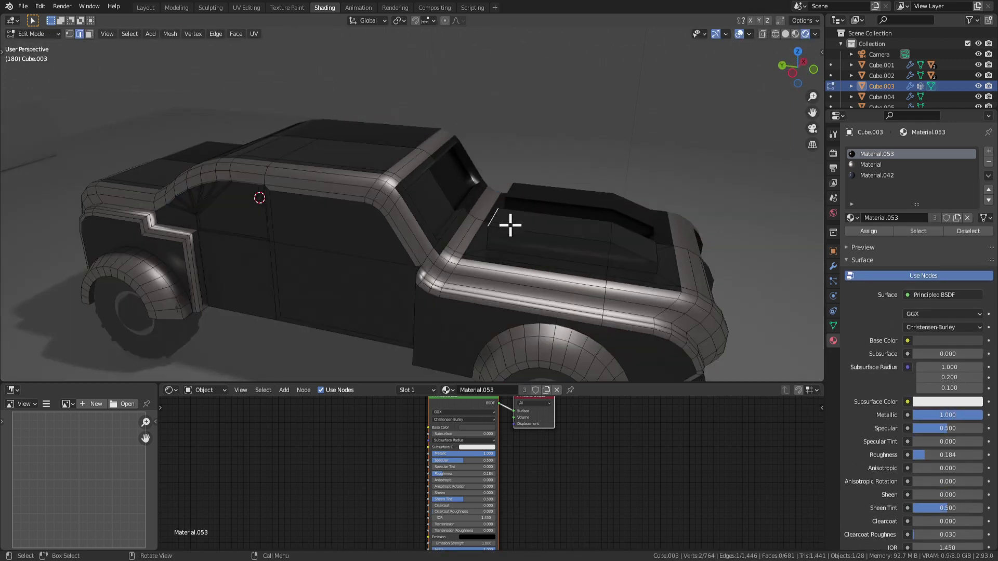
key(g)
key(z)
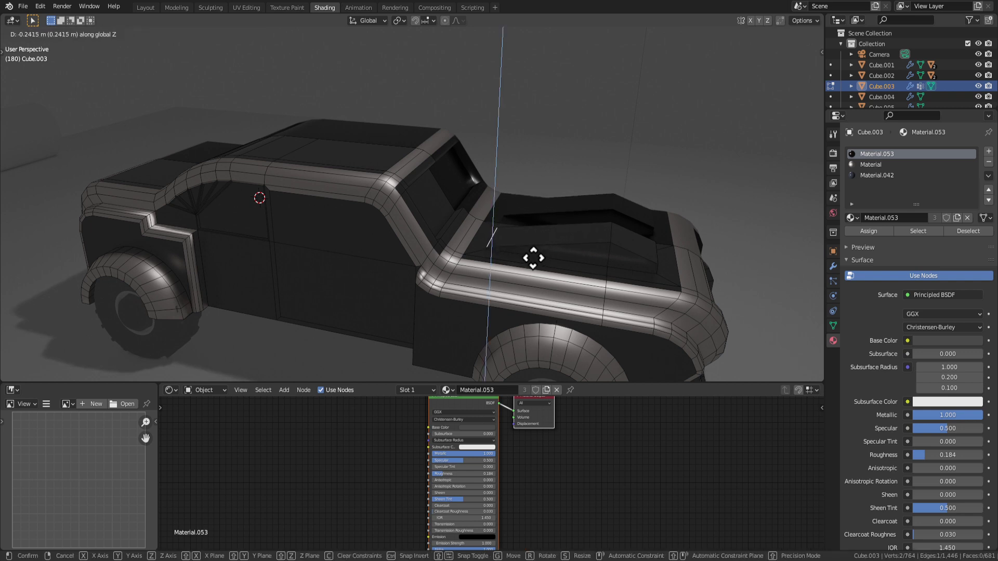
click(533, 258)
key(g)
key(y)
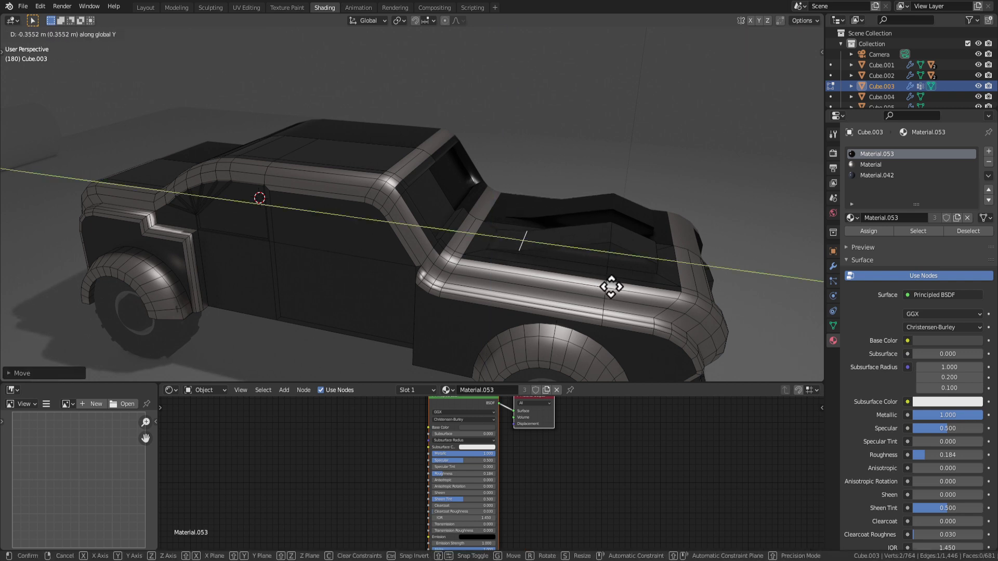
click(612, 287)
middle_drag(615, 283, 397, 250)
key(Tab)
Select the hood block's two top faces and scale them to about 0.68 along global X.
middle_drag(507, 318, 366, 289)
key(Tab)
shift+click(352, 262)
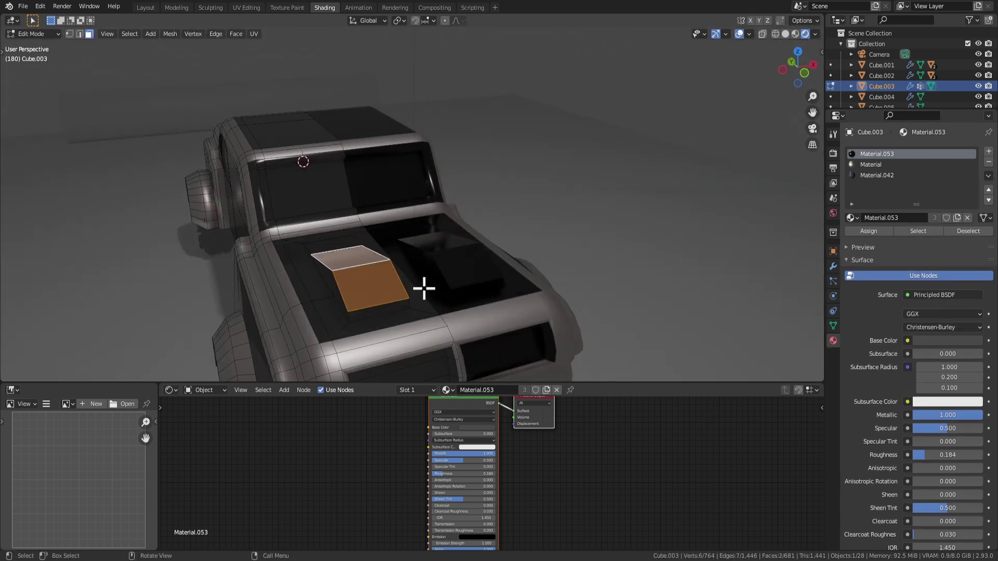
key(s)
key(x)
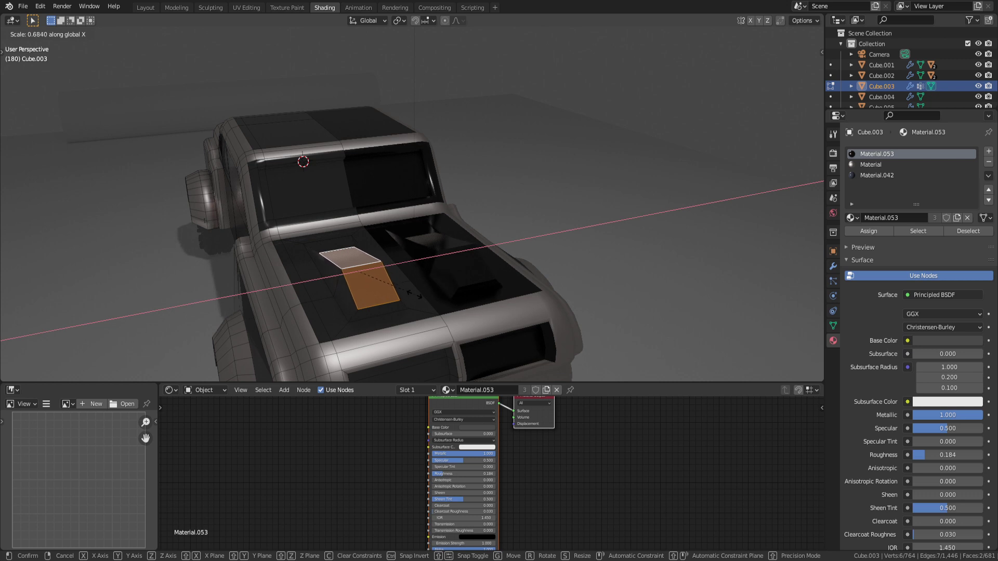
click(414, 294)
Lower the hood block's two tapered top faces slightly along global Z.
middle_drag(413, 290, 431, 272)
key(g)
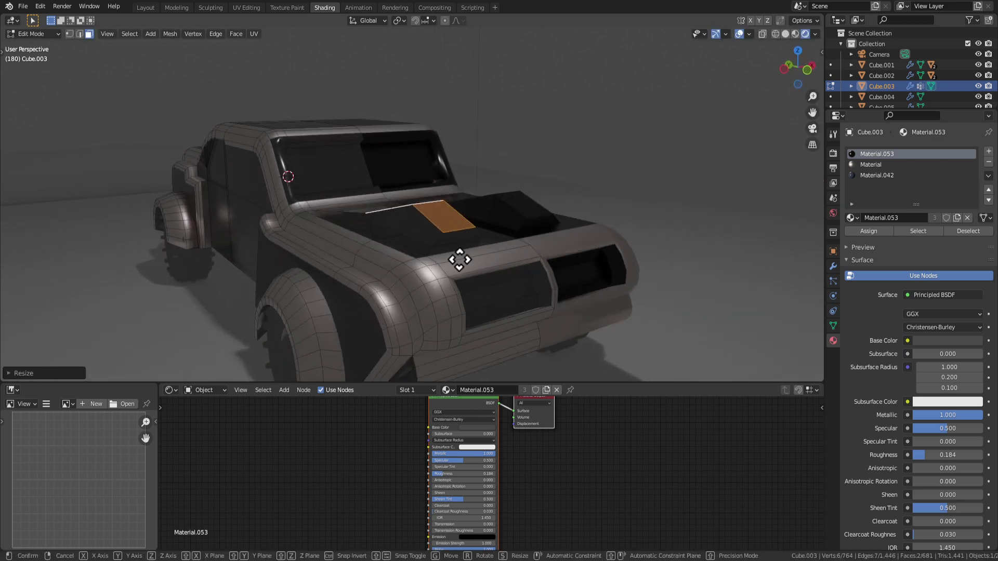
key(z)
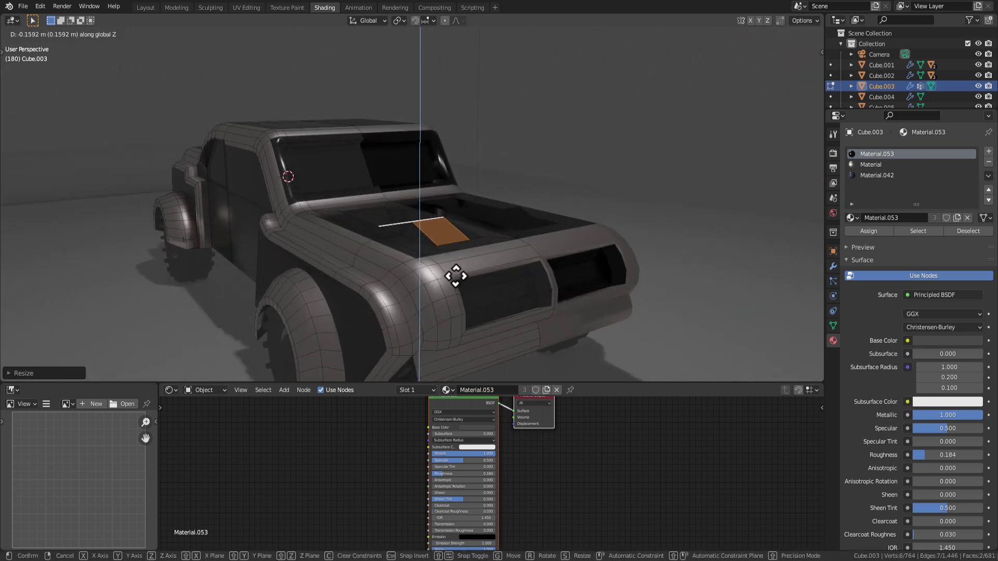
click(453, 262)
Shift the hood block's two top faces rearward along global Y and readjust their height along global Z.
middle_drag(453, 262, 457, 272)
key(g)
key(y)
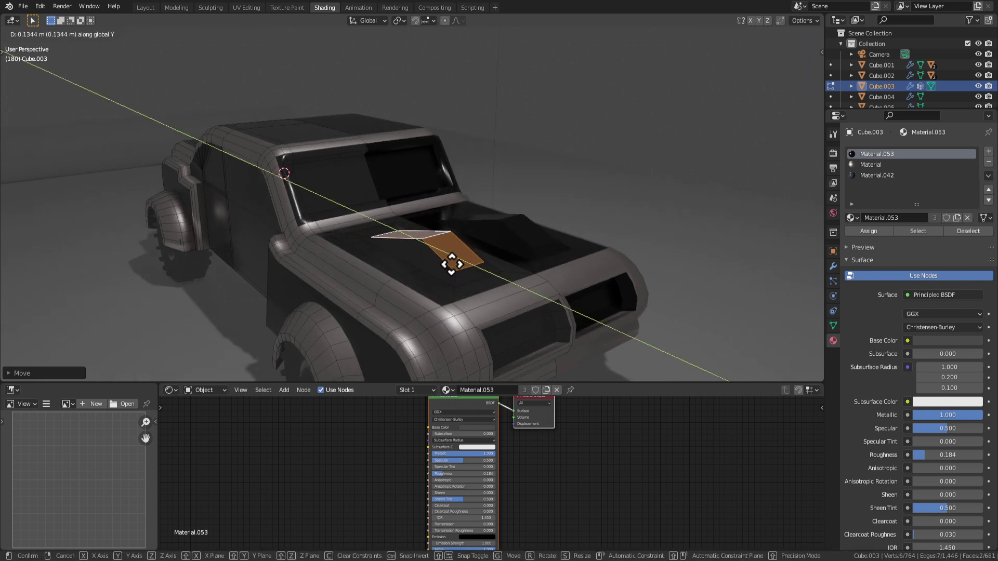
click(448, 262)
key(g)
key(z)
click(450, 260)
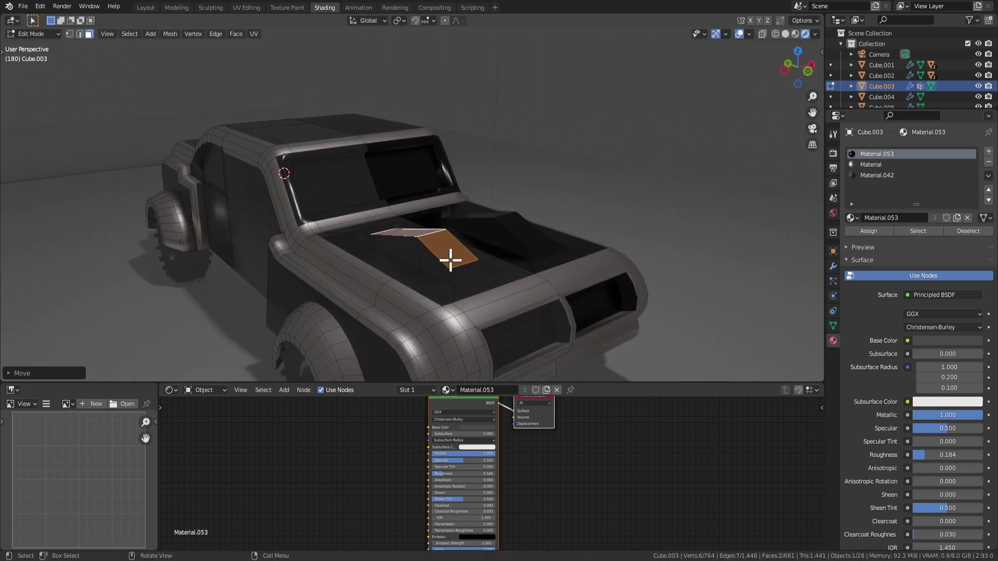
Try beveling the outline edges around the hood block's two tapered top faces.
middle_drag(450, 259, 439, 255)
key(2)
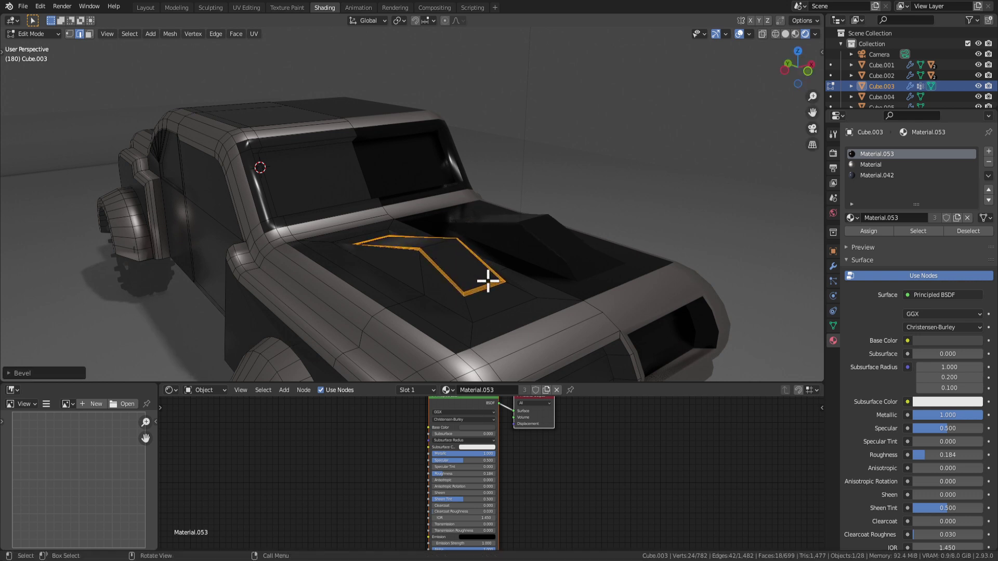
key(Tab)
middle_drag(522, 301, 504, 294)
scroll(478, 292, up, 4)
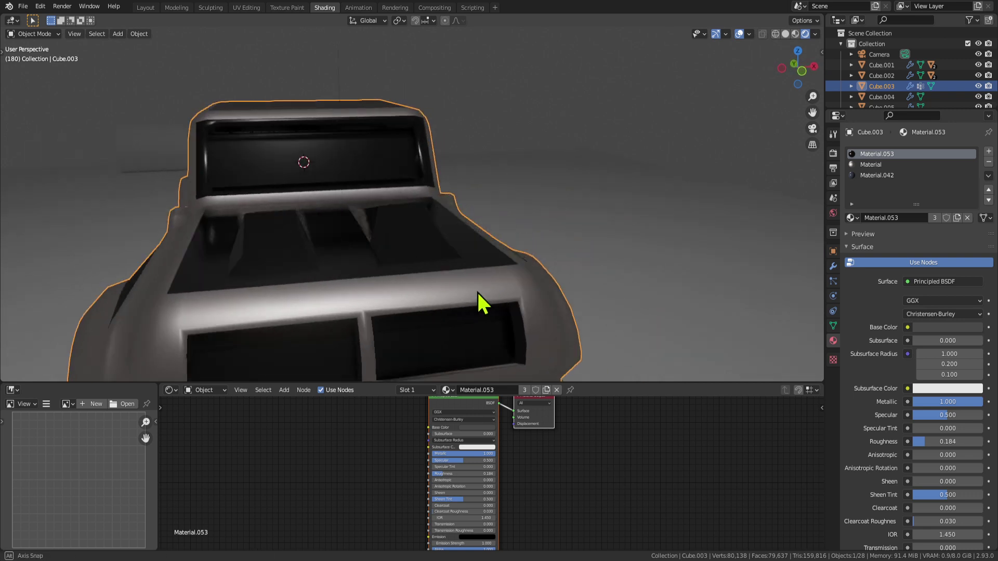
key(Tab)
key(ctrl+z)
key(ctrl+z)
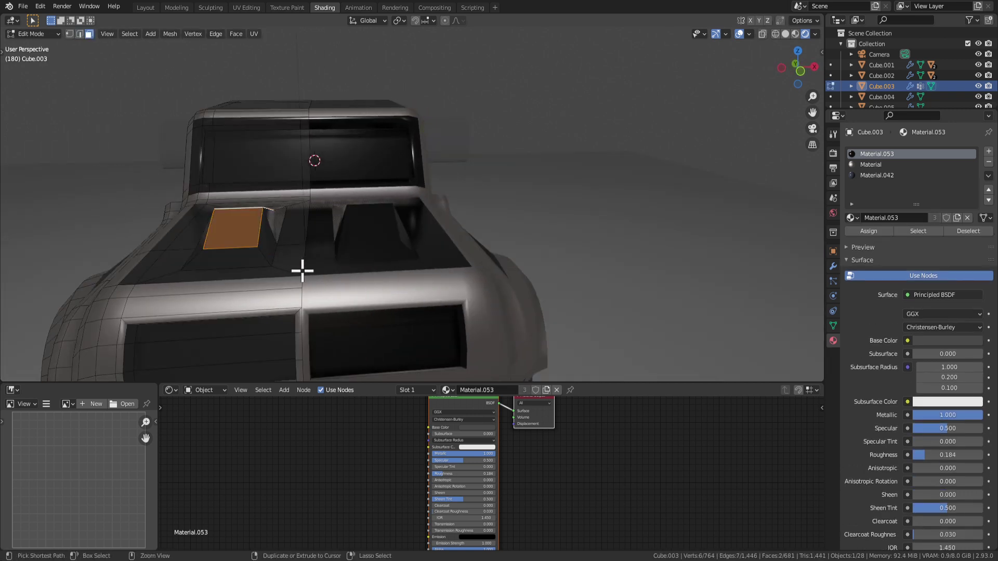
Try extruding the hood block's sloped front top face upward along its normal.
middle_drag(302, 271, 254, 266)
click(197, 300)
middle_drag(229, 312, 327, 283)
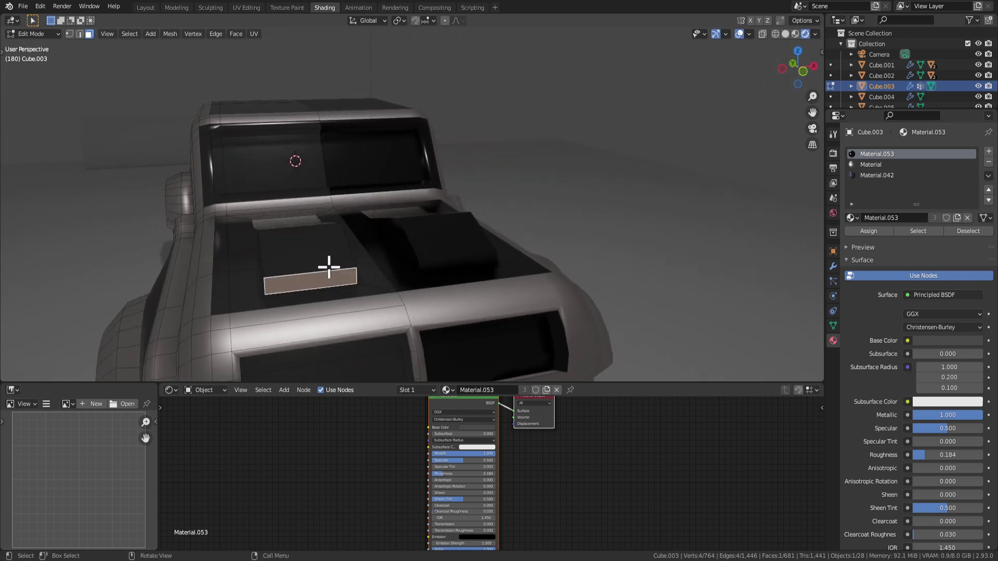
key(e)
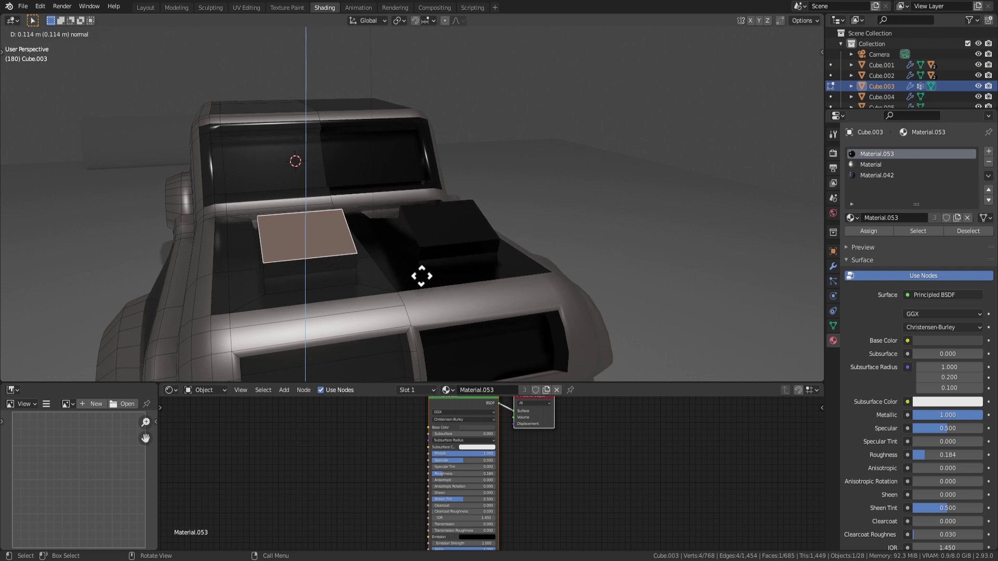
click(420, 281)
Narrow the extruded face along global X, lower it about 0.06 m along global Z, and leave edit mode.
key(s)
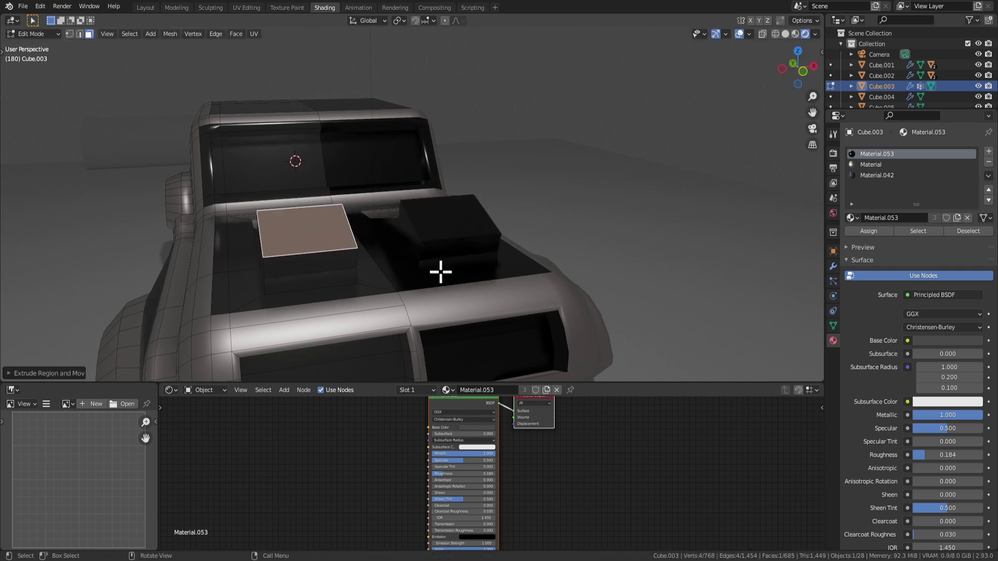
key(x)
click(360, 262)
key(g)
key(z)
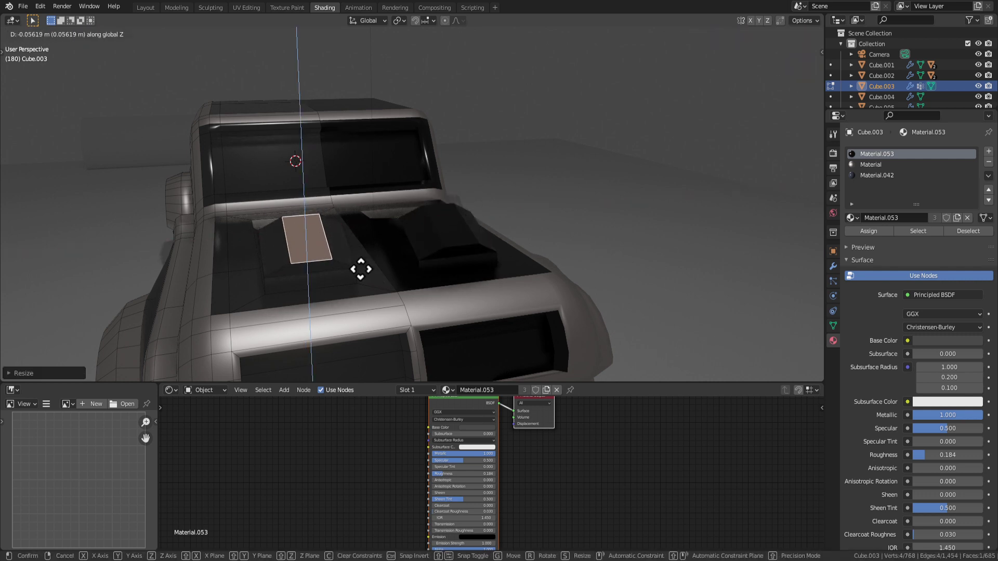
click(361, 271)
scroll(385, 295, down, 5)
middle_drag(392, 301, 369, 313)
key(Tab)
scroll(364, 296, up, 3)
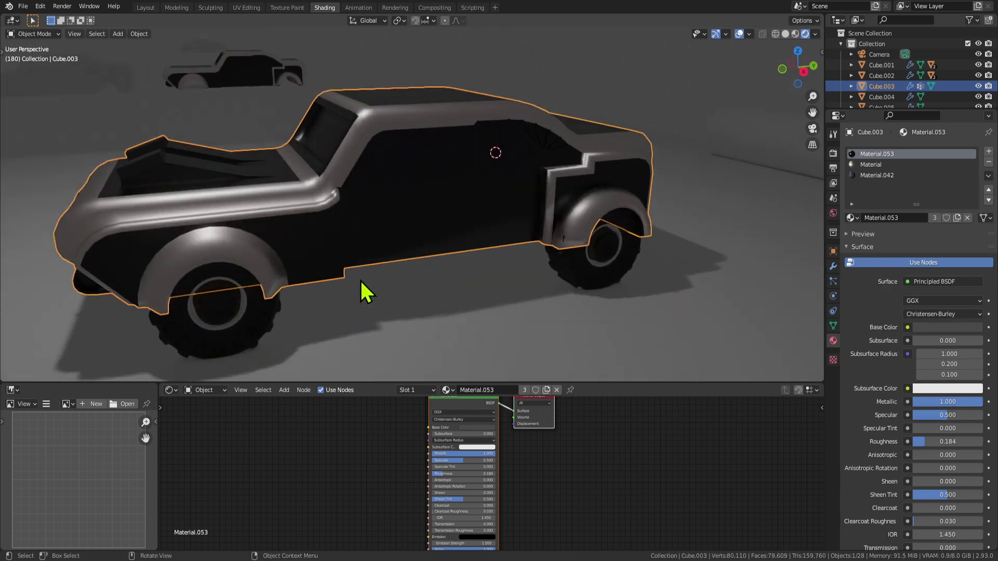
Lower the front top edge of the untapered hood block about 0.18 m along global Z.
middle_drag(360, 279, 338, 270)
key(Tab)
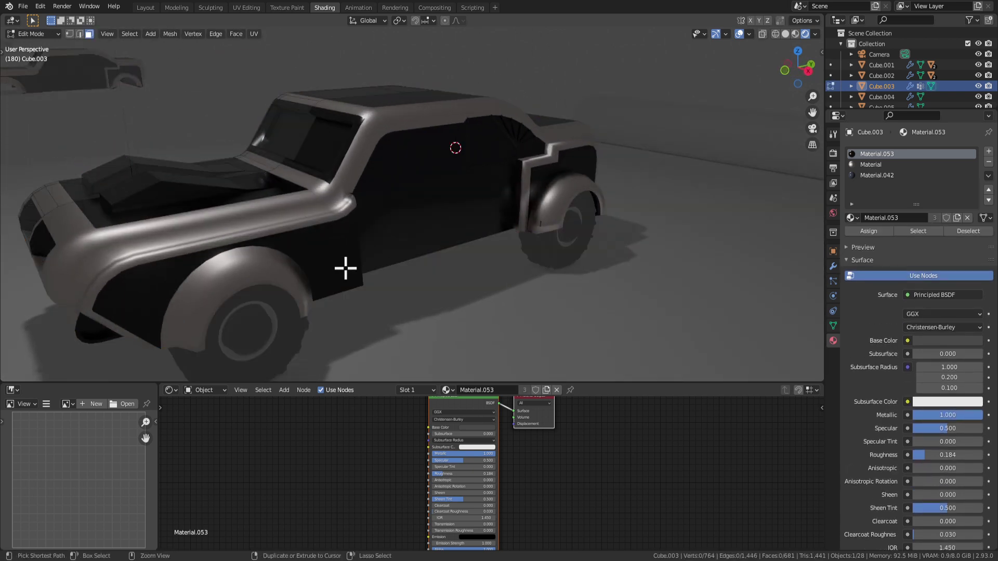
key(2)
ctrl+click(312, 256)
middle_drag(296, 256, 367, 244)
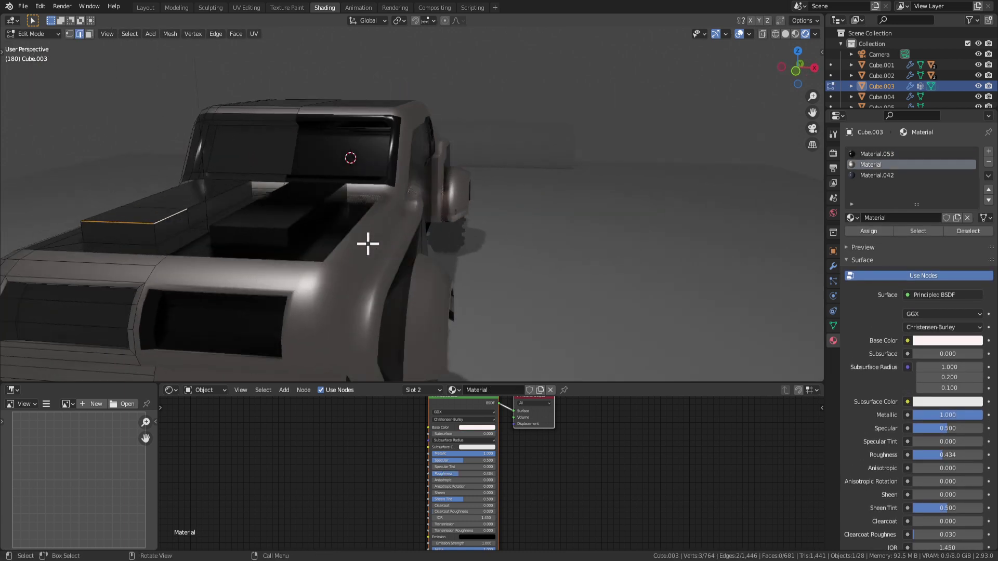
middle_drag(280, 245, 351, 263)
ctrl+click(302, 251)
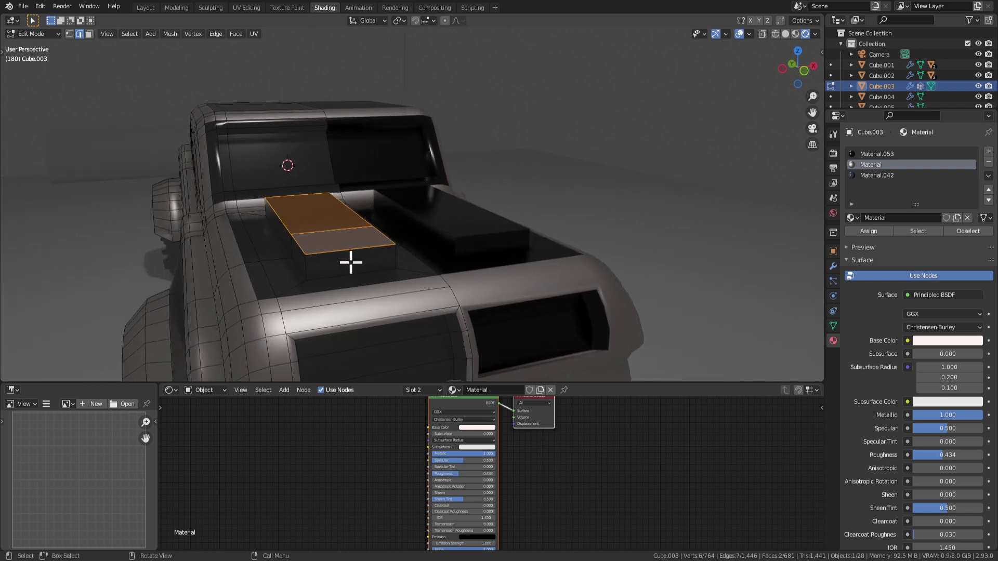
click(332, 254)
key(g)
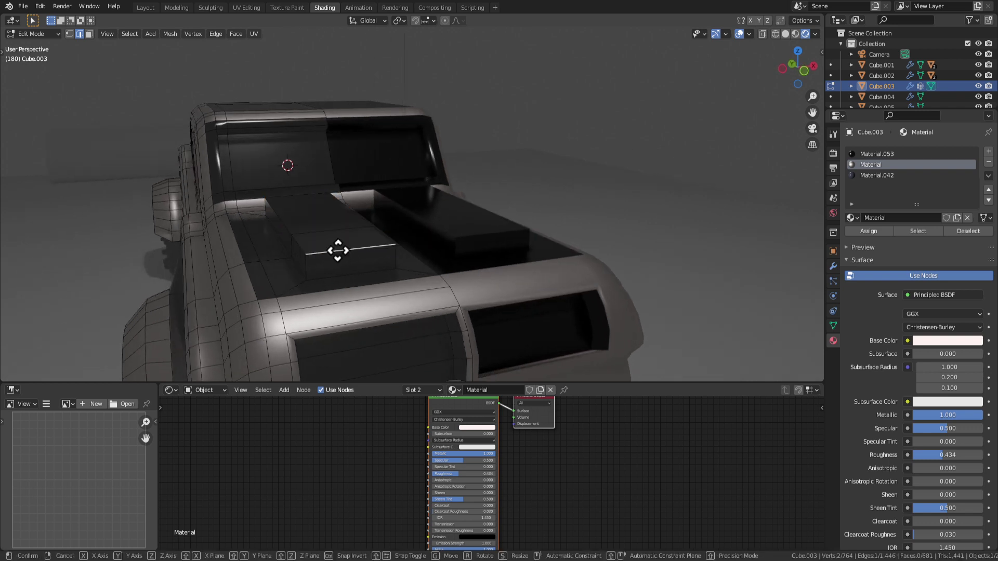
key(z)
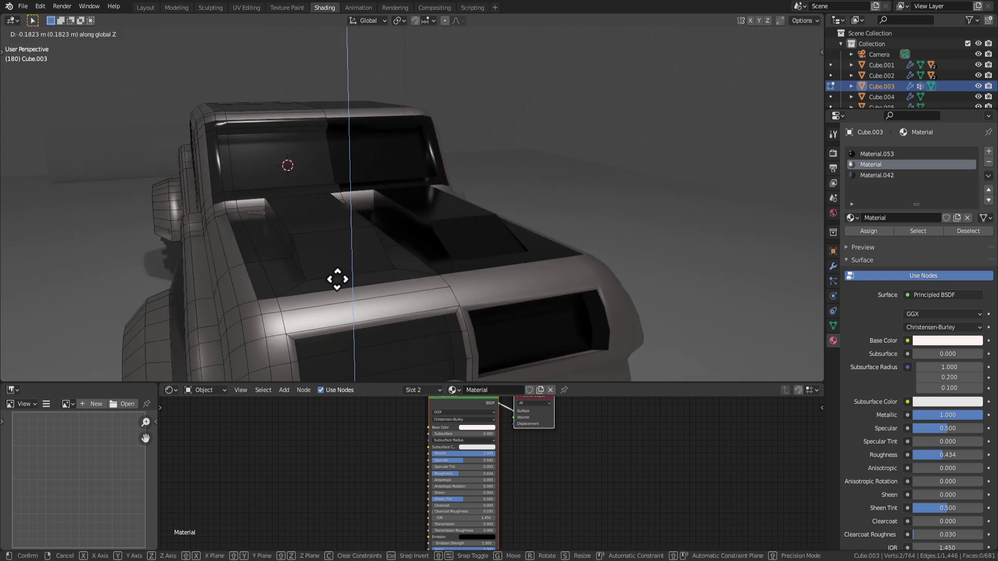
click(338, 279)
Shift the hood block's lowered front top edge rearward along global Y.
key(g)
key(y)
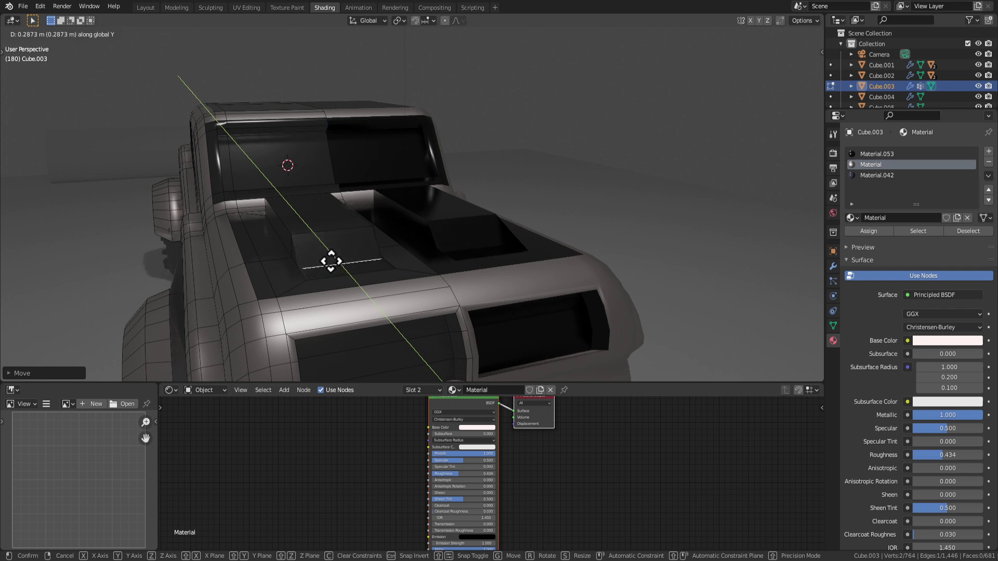
click(337, 263)
Lower the hood block's large rear top face slightly along global Z.
middle_drag(336, 263, 391, 237)
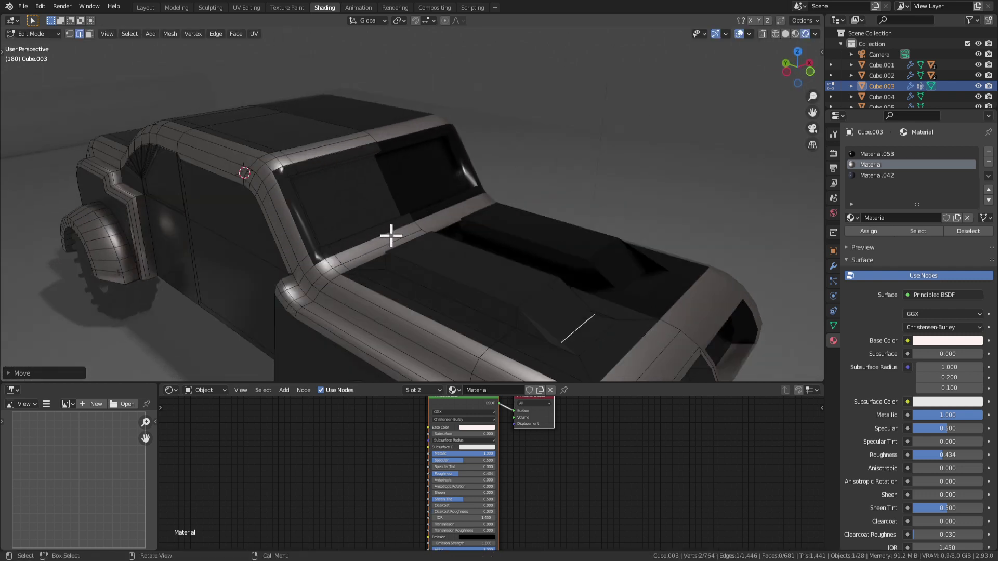
click(508, 285)
middle_drag(508, 285, 465, 258)
key(g)
key(z)
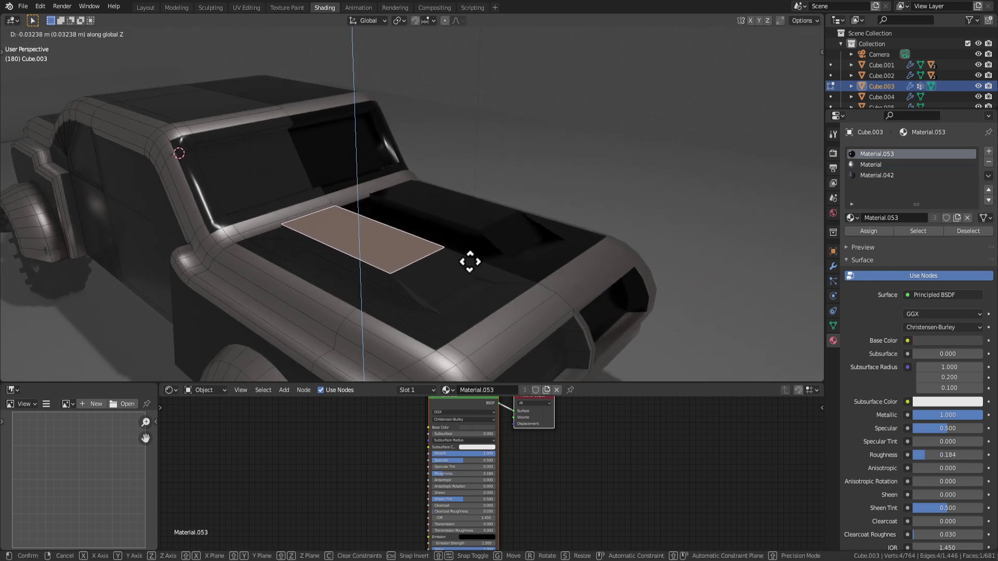
click(471, 266)
key(g)
key(z)
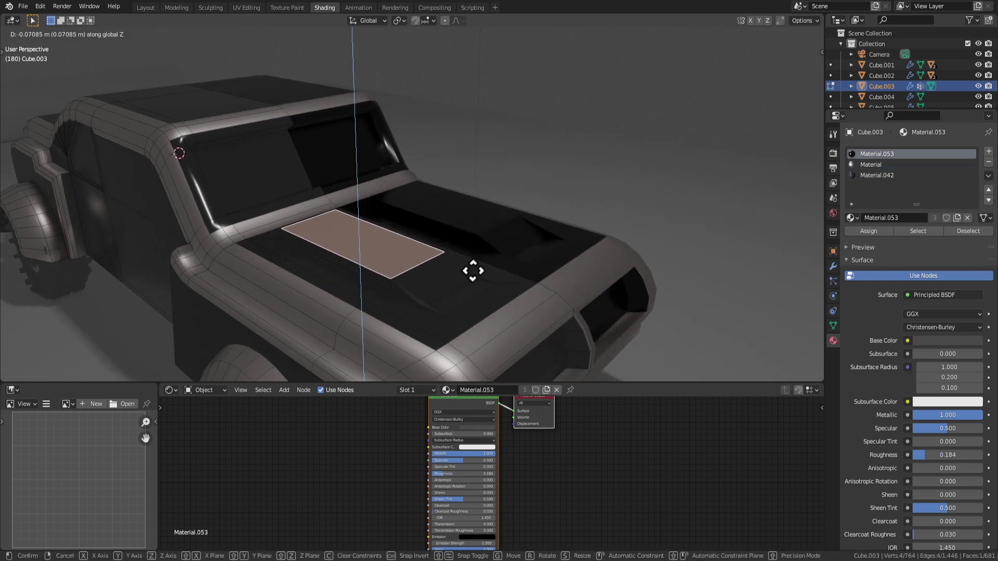
click(474, 266)
Try scaling the hood block's rear top, sloped front and lower front faces to about 0.74 along global X.
middle_drag(475, 266, 207, 269)
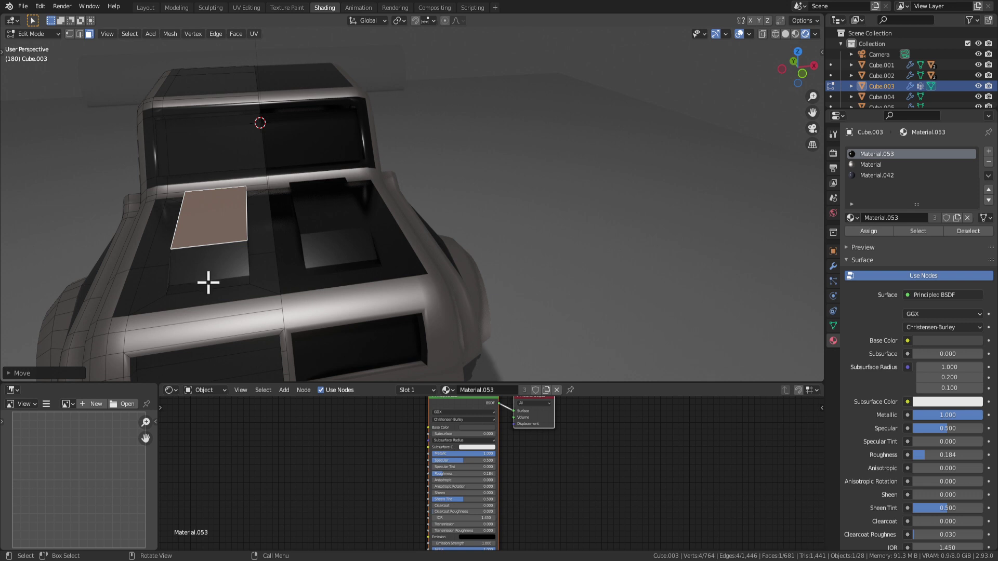
click(208, 282)
key(e)
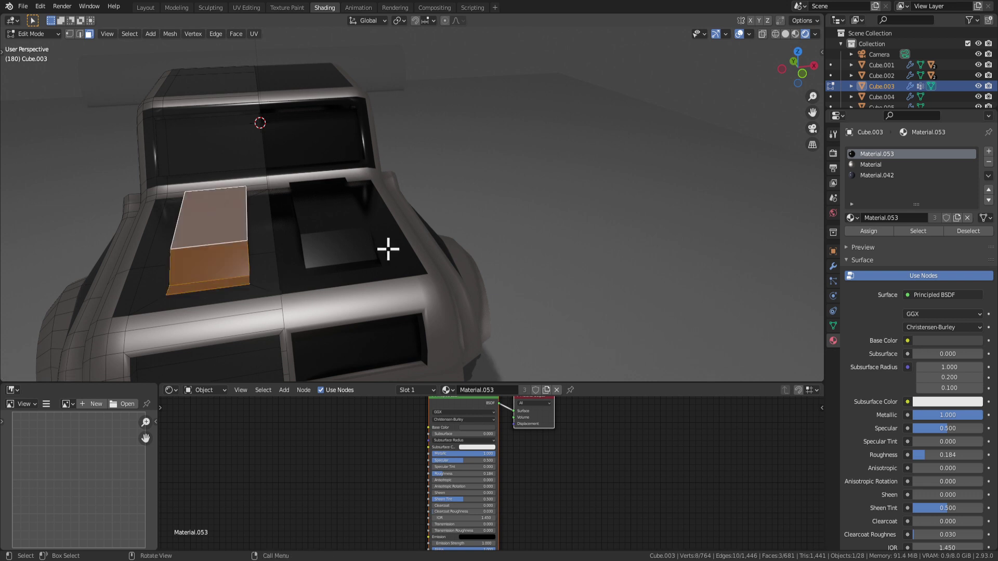
click(388, 250)
key(s)
key(x)
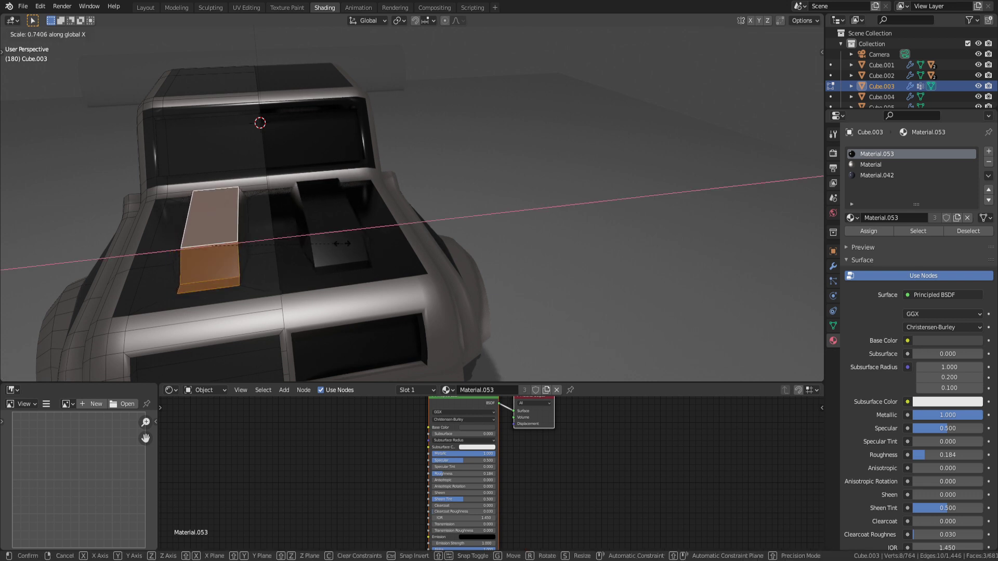
click(344, 241)
middle_drag(345, 239, 402, 258)
key(ctrl+z)
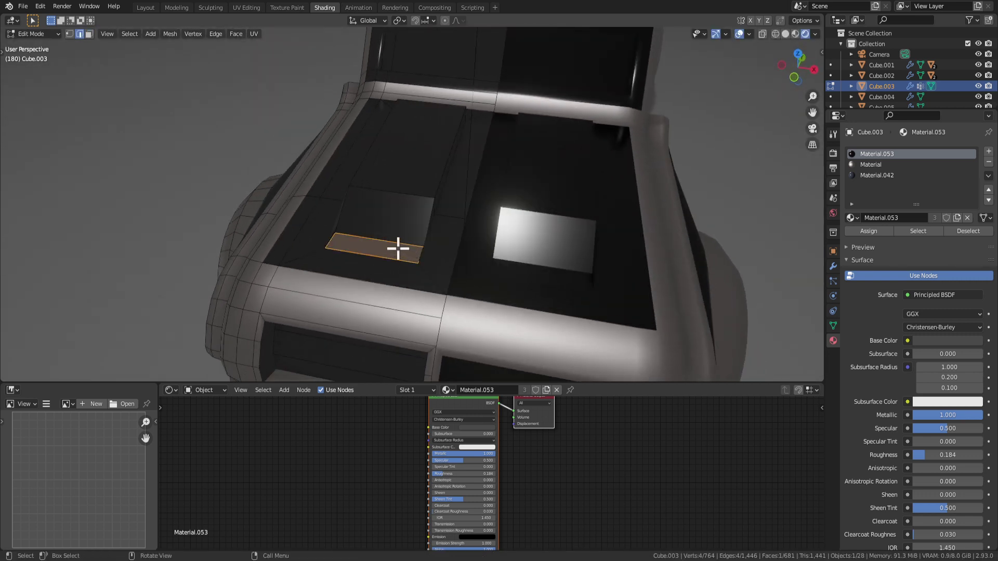
Scale the lower edge of the hood block's sloped front face to about 0.79 along global X.
key(s)
key(x)
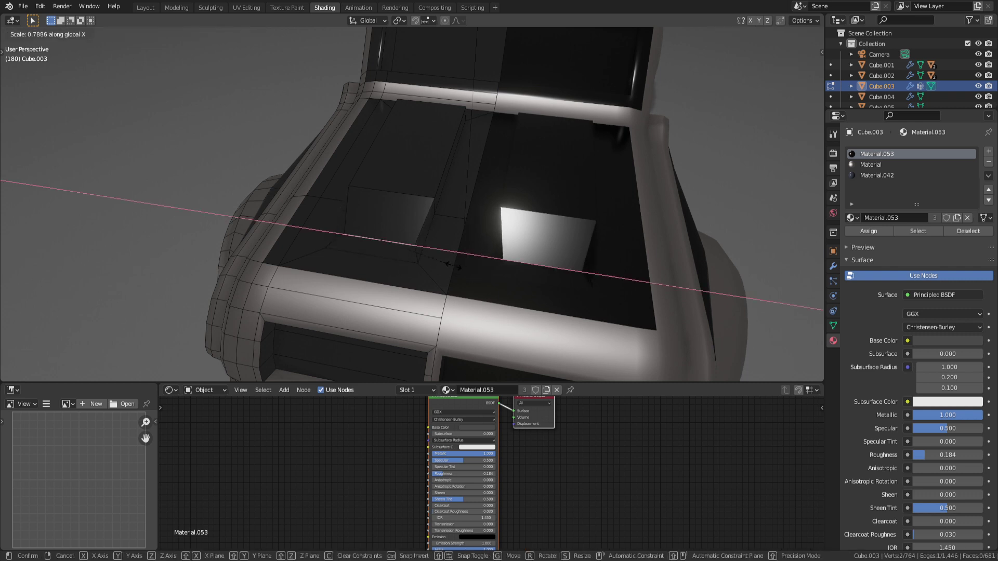
click(451, 265)
key(Tab)
middle_drag(453, 281, 582, 268)
key(Tab)
Try beveling all edges of the hood block's rear top and sloped front faces about 0.015 m with 3 segments.
middle_drag(479, 218, 414, 189)
click(416, 187)
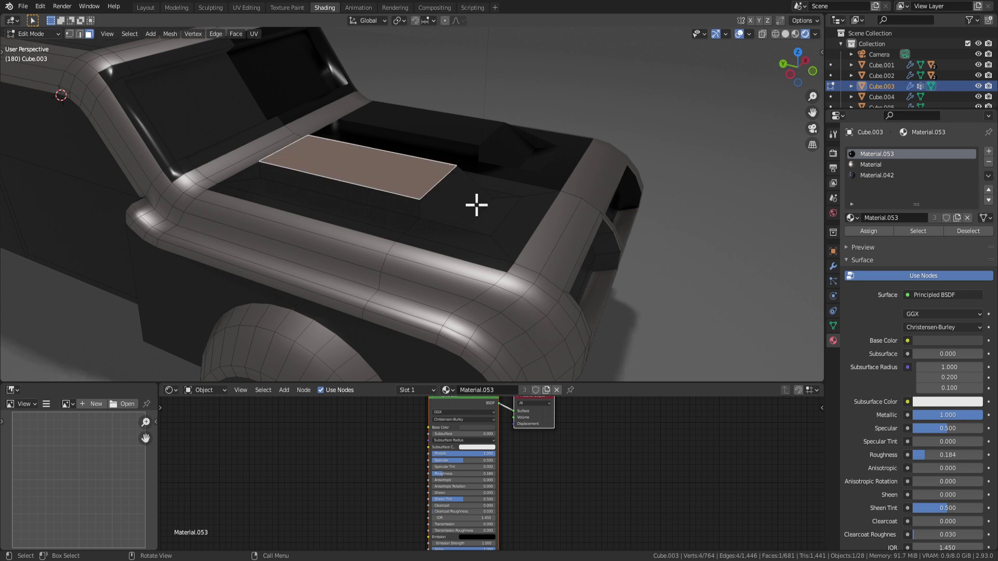
middle_drag(474, 202, 419, 210)
shift+click(423, 218)
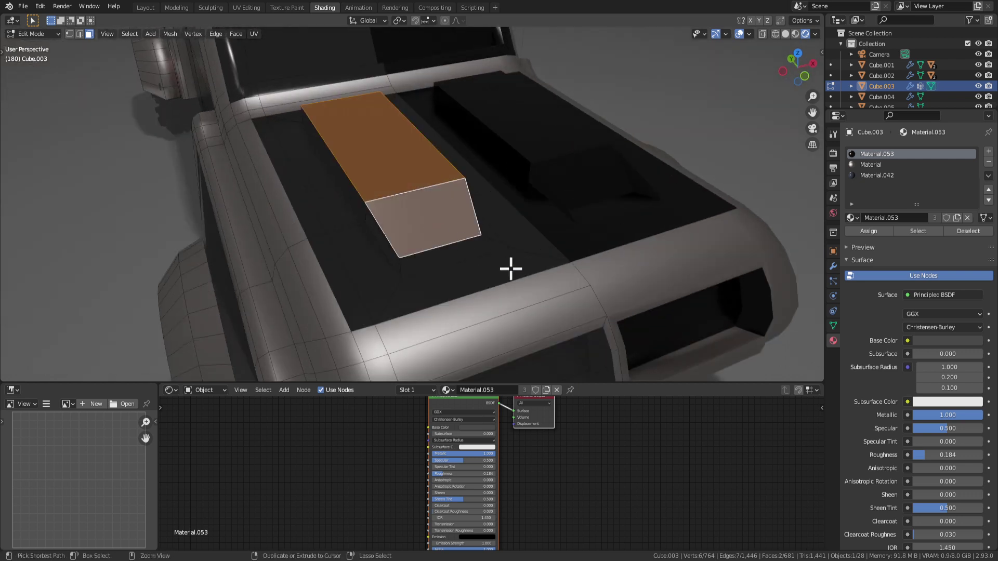
key(ctrl+b)
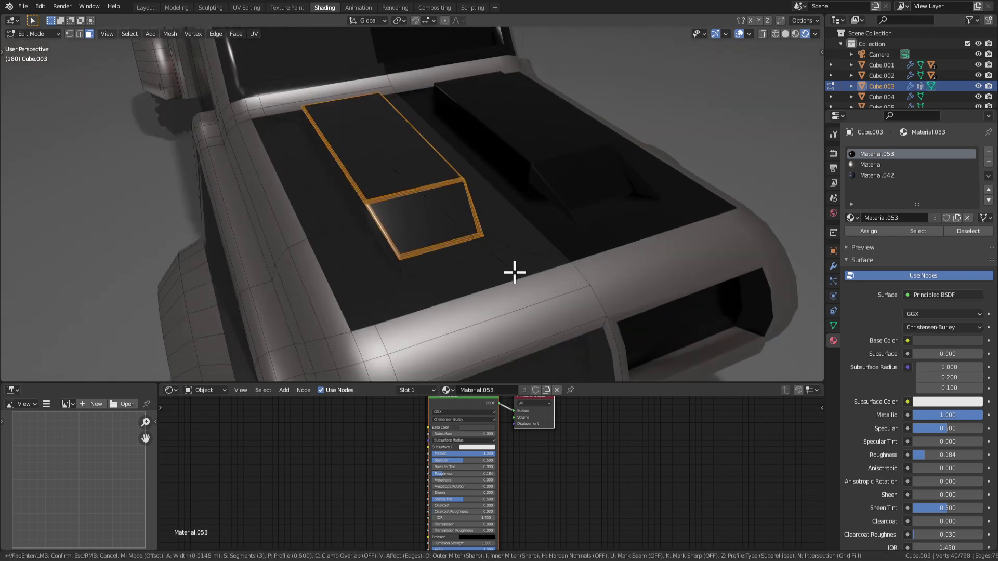
click(513, 271)
middle_drag(513, 272, 497, 230)
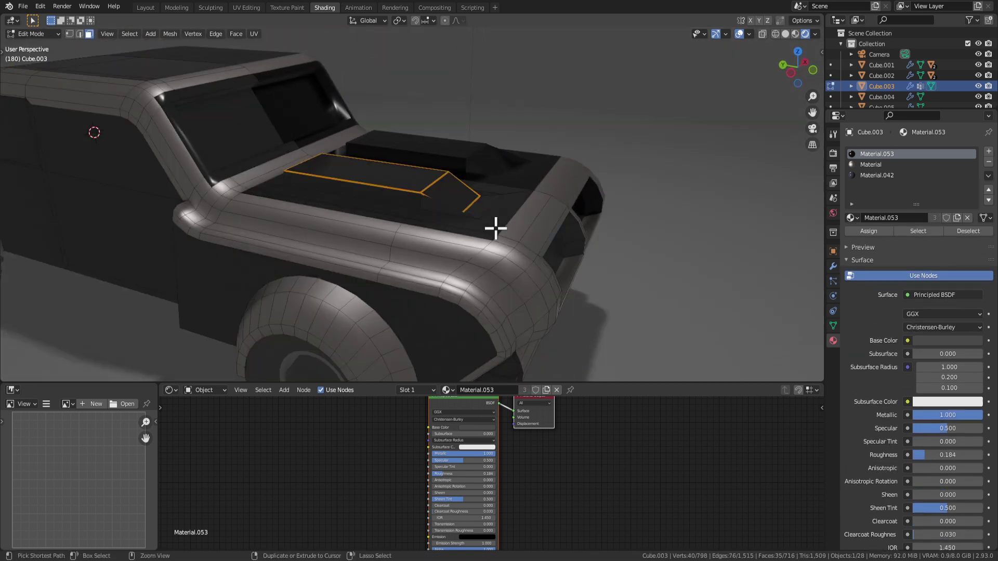
key(ctrl+z)
Try a wider bevel of about 0.055 m with 3 segments on the edges of the same two faces.
key(ctrl+b)
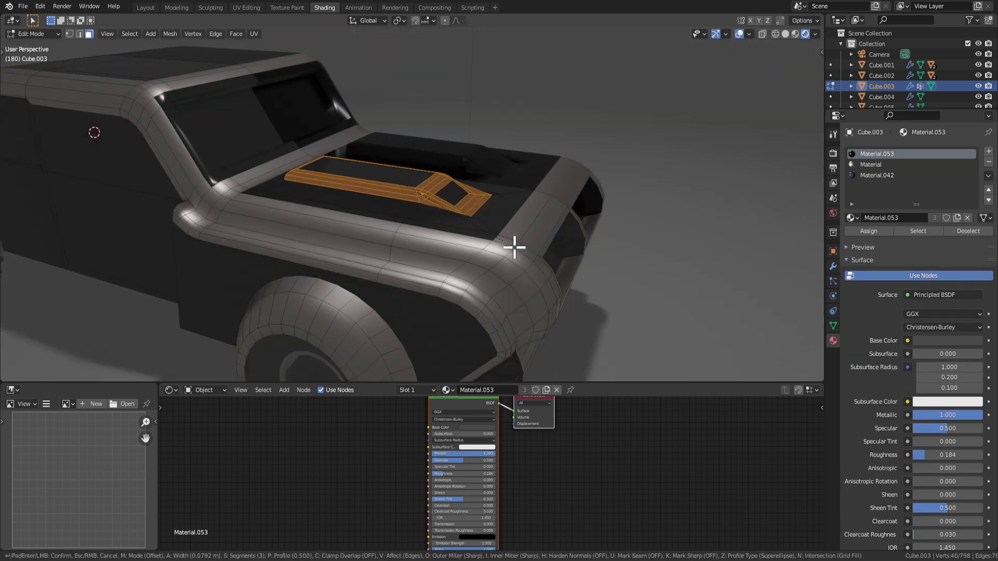
click(512, 247)
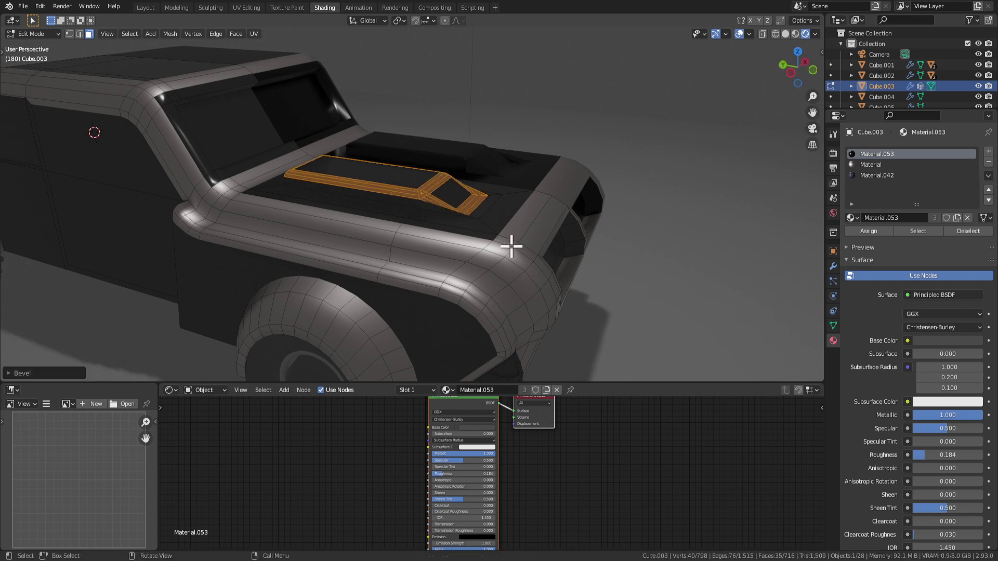
click(39, 371)
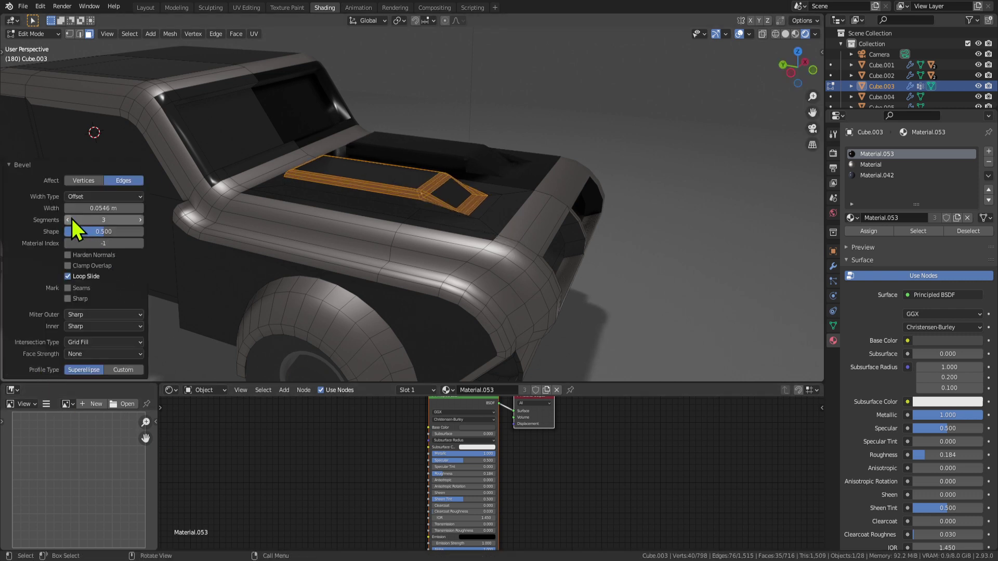
middle_drag(226, 225, 421, 225)
key(ctrl+z)
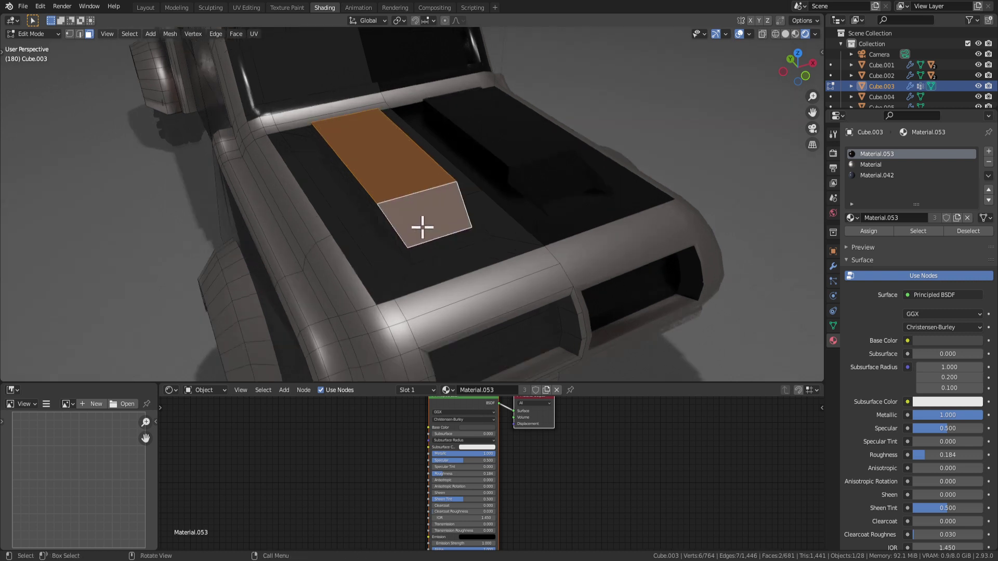
scroll(398, 219, up, 3)
key(2)
shift+click(411, 197)
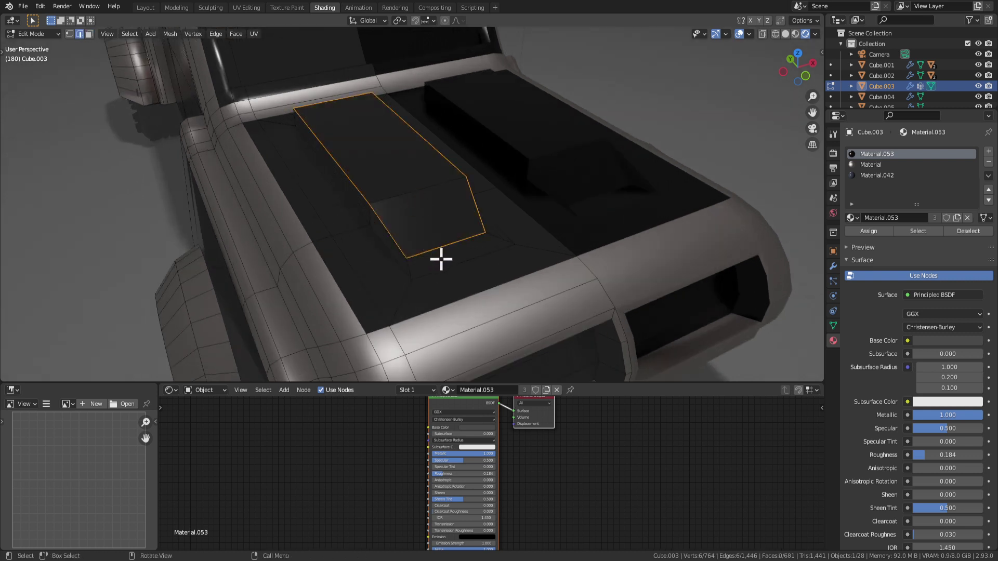
key(ctrl+b)
key(Escape)
Inset the hood block's rear top and sloped front faces about 0.036 m and extrude them about 0.054 m outward.
click(434, 227)
shift+click(423, 179)
key(i)
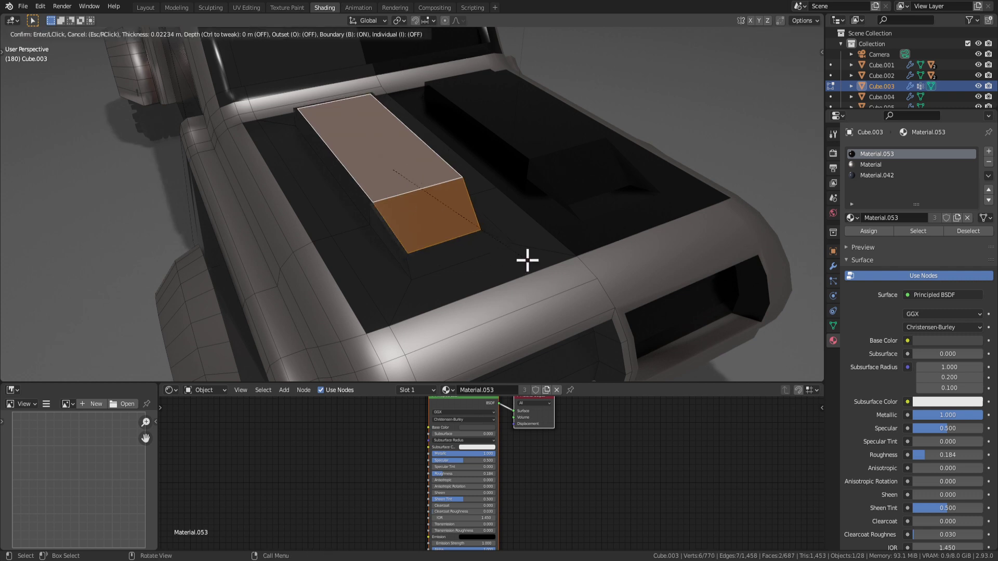
click(525, 259)
key(e)
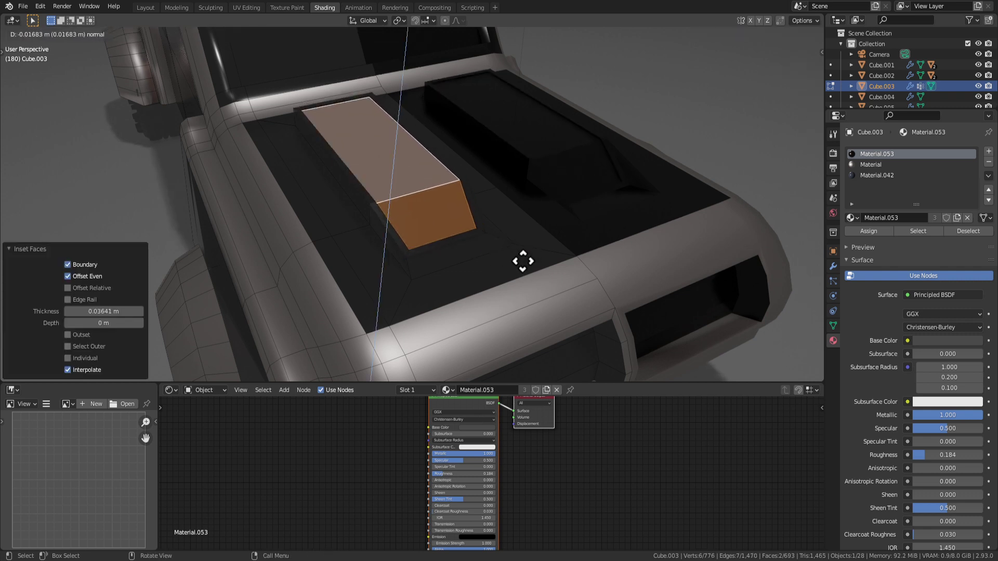
click(525, 252)
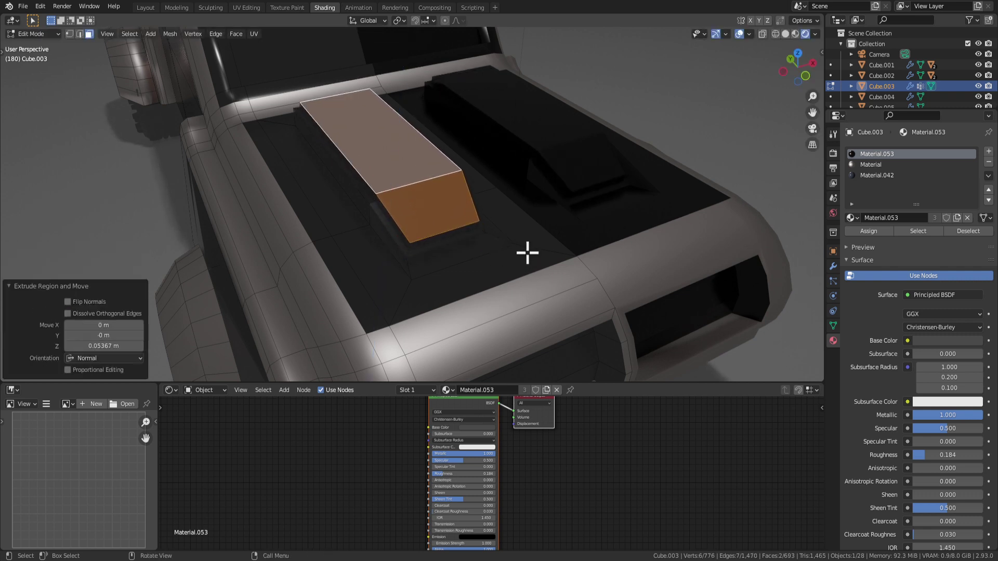
Bevel all edges of the raised scoop's top and sloped front faces about 0.013 m with 2 segments.
key(ctrl+b)
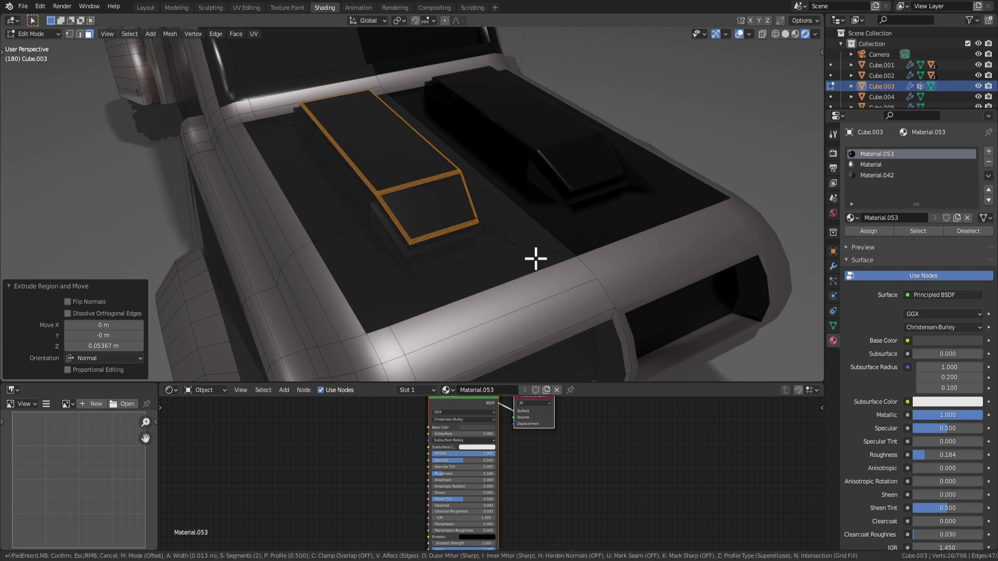
click(535, 259)
key(Tab)
scroll(535, 258, down, 4)
middle_drag(534, 259, 456, 285)
scroll(566, 243, down, 4)
key(Tab)
shift+middle_drag(280, 266, 443, 226)
scroll(443, 226, up, 2)
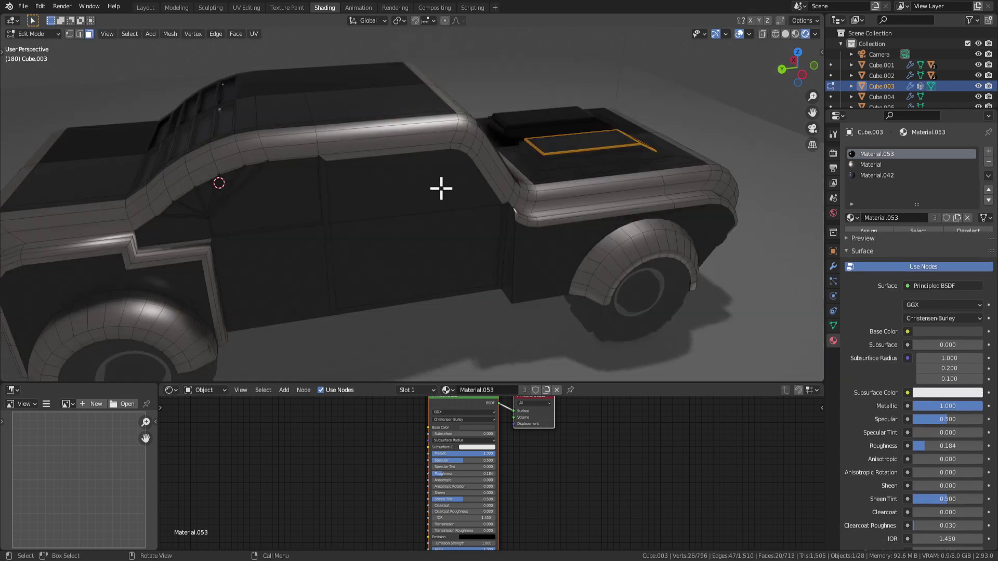
click(439, 192)
middle_drag(438, 192, 537, 192)
middle_drag(427, 277, 644, 301)
scroll(430, 302, down, 4)
key(Tab)
key(Tab)
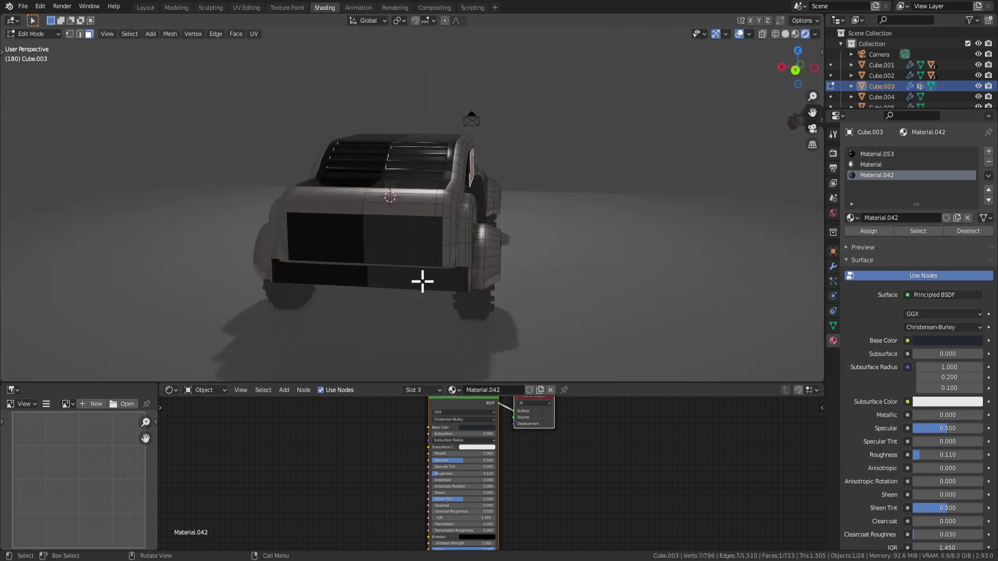
Try insetting the tailgate's lower panel face about 0.049 m and extruding it outward.
click(415, 260)
middle_drag(454, 250, 454, 252)
key(i)
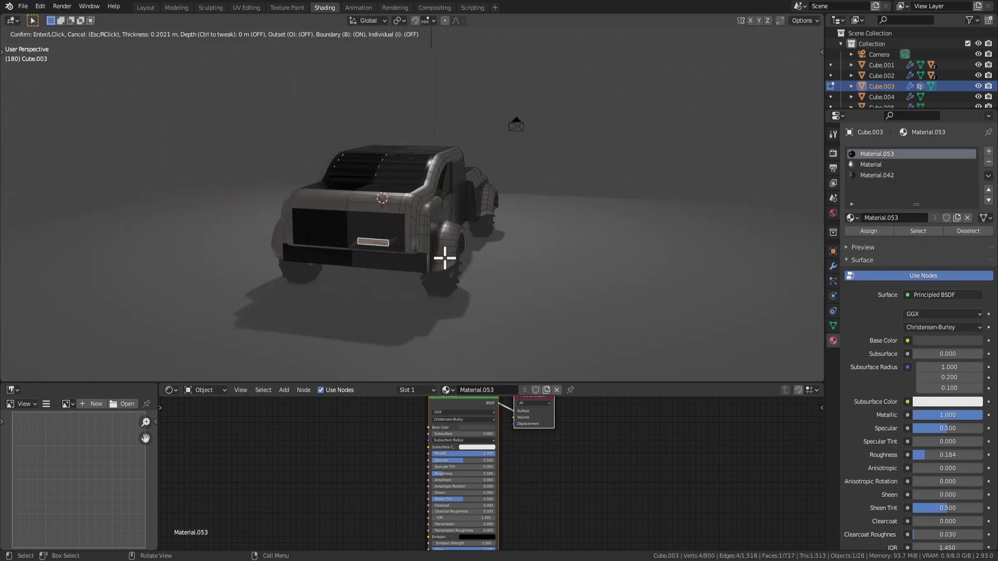
click(455, 259)
key(e)
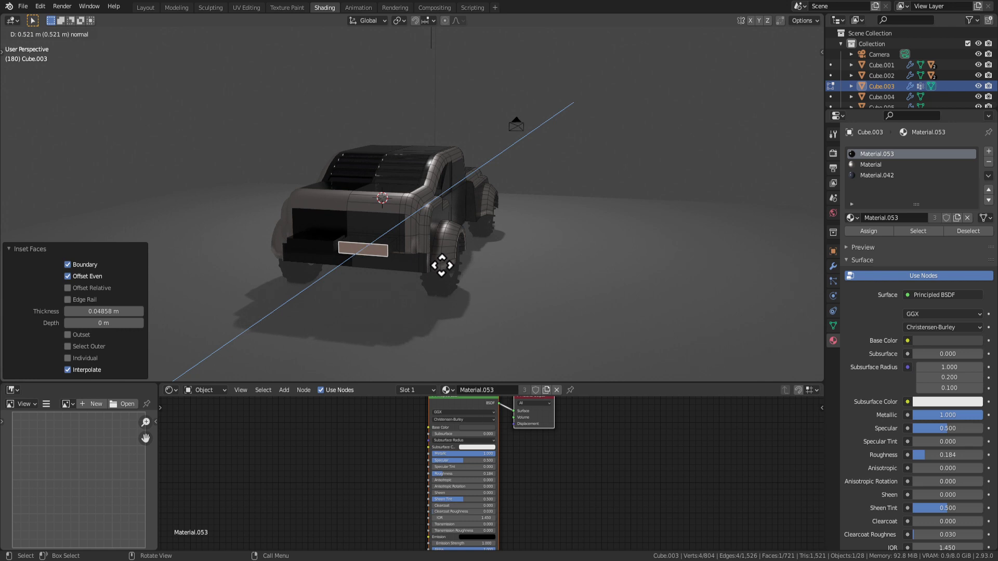
click(441, 265)
middle_drag(442, 266, 371, 303)
key(ctrl+z)
key(ctrl+z)
scroll(327, 283, up, 3)
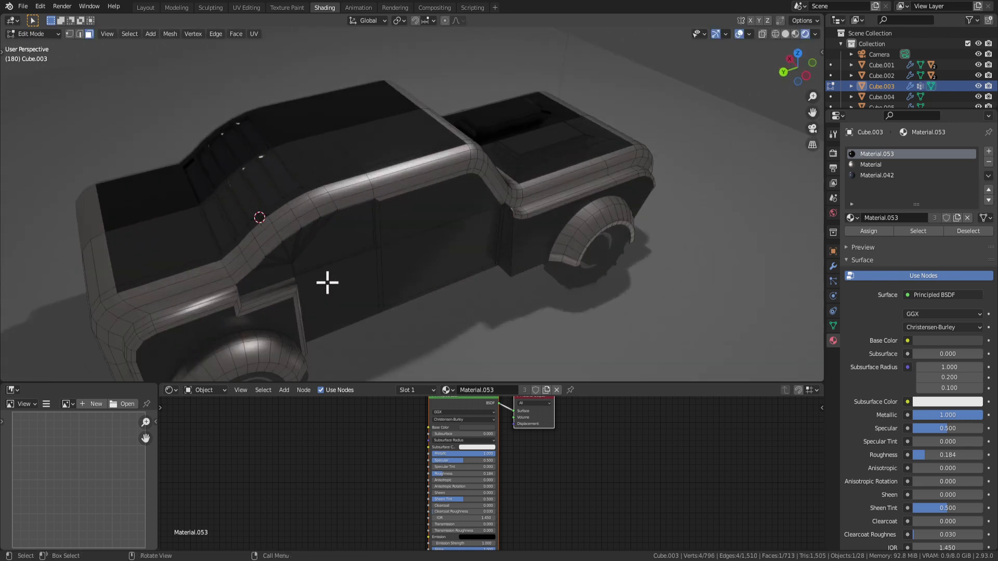
key(ctrl+z)
scroll(321, 292, down, 2)
middle_drag(409, 266, 455, 254)
key(Tab)
click(347, 276)
key(Tab)
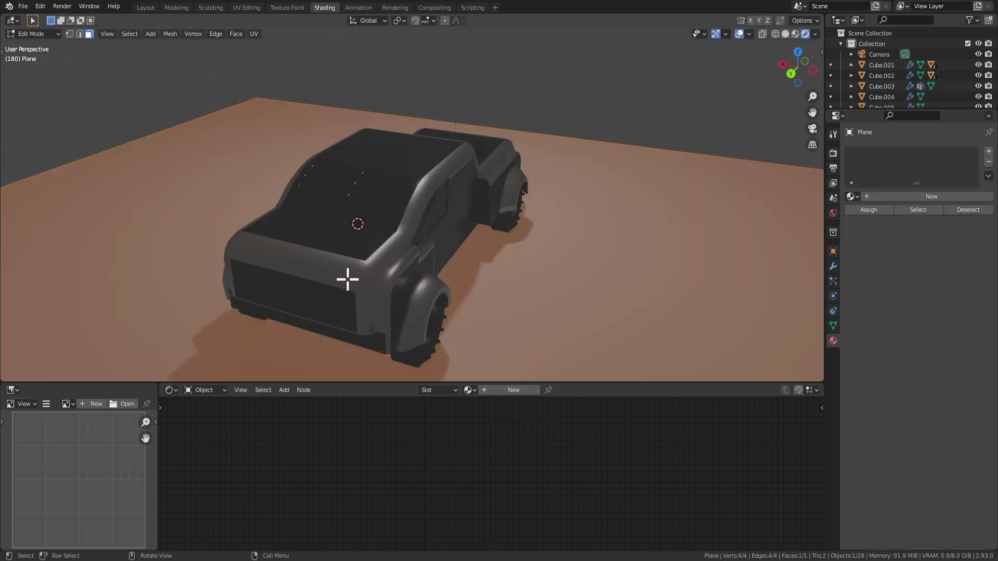
key(Tab)
scroll(361, 281, up, 1)
click(361, 279)
key(Tab)
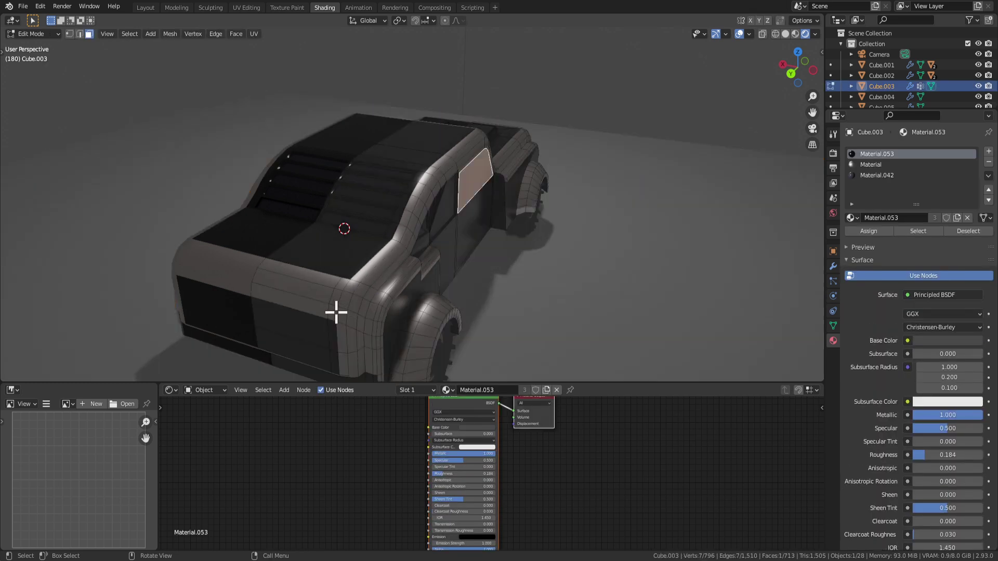
Try extruding the trim face along the top of the tailgate about 0.13 m along its normal.
click(328, 307)
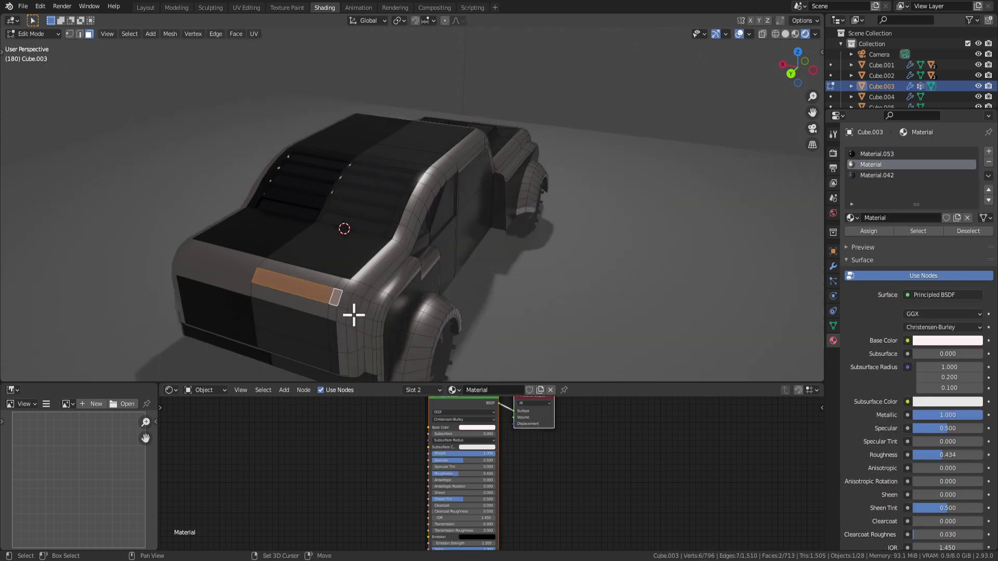
middle_drag(350, 311, 319, 296)
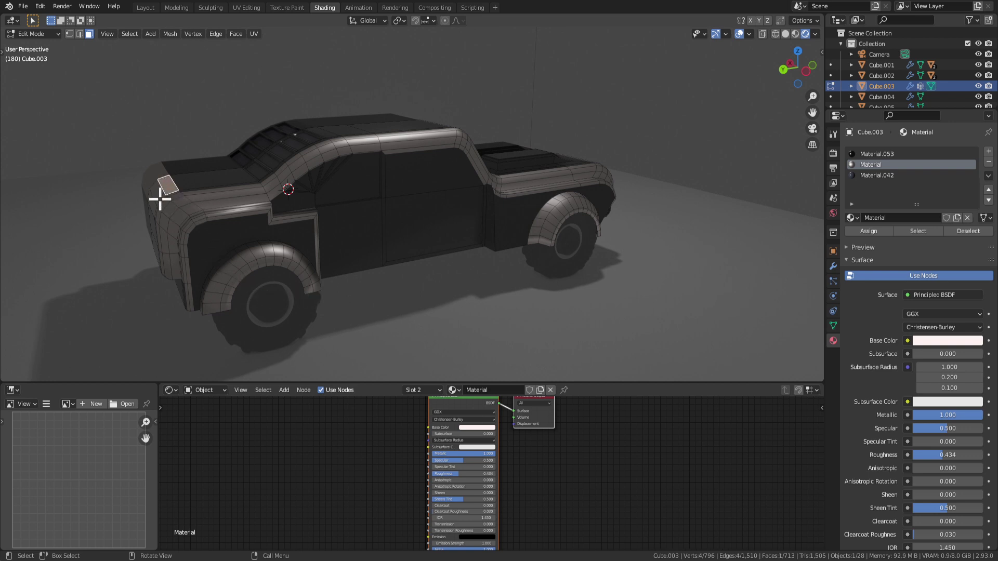
key(KP_Decimal)
middle_drag(269, 251, 428, 216)
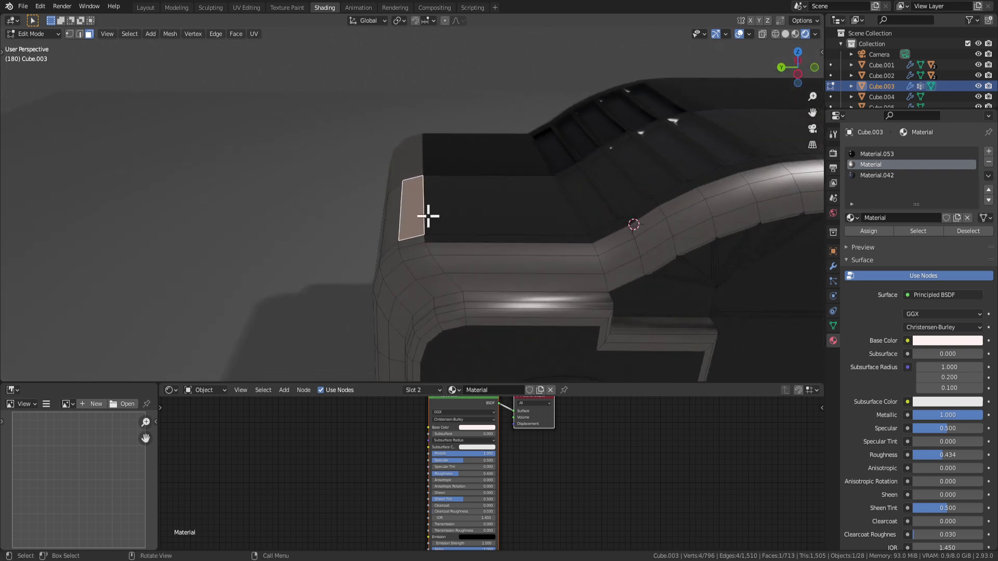
key(e)
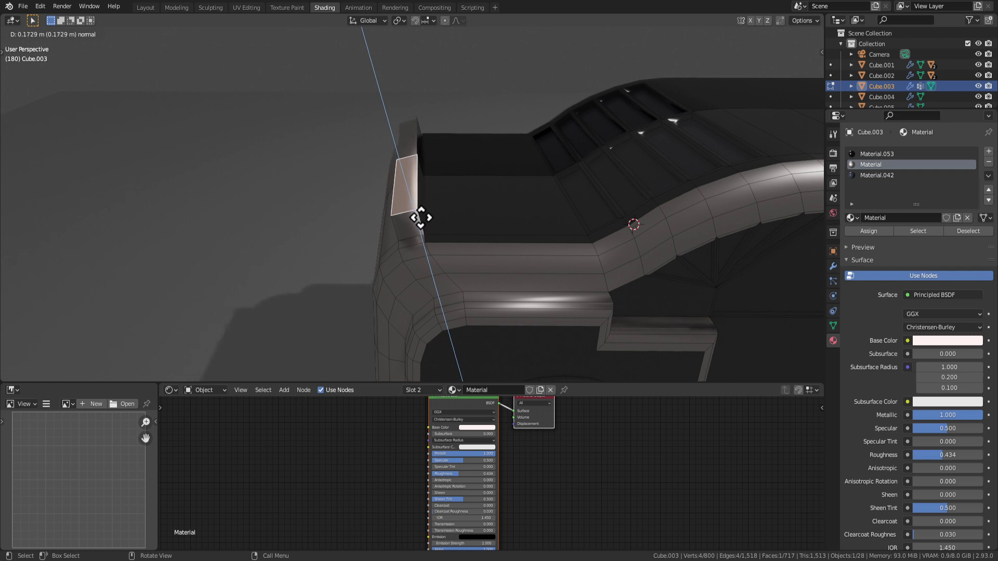
click(422, 223)
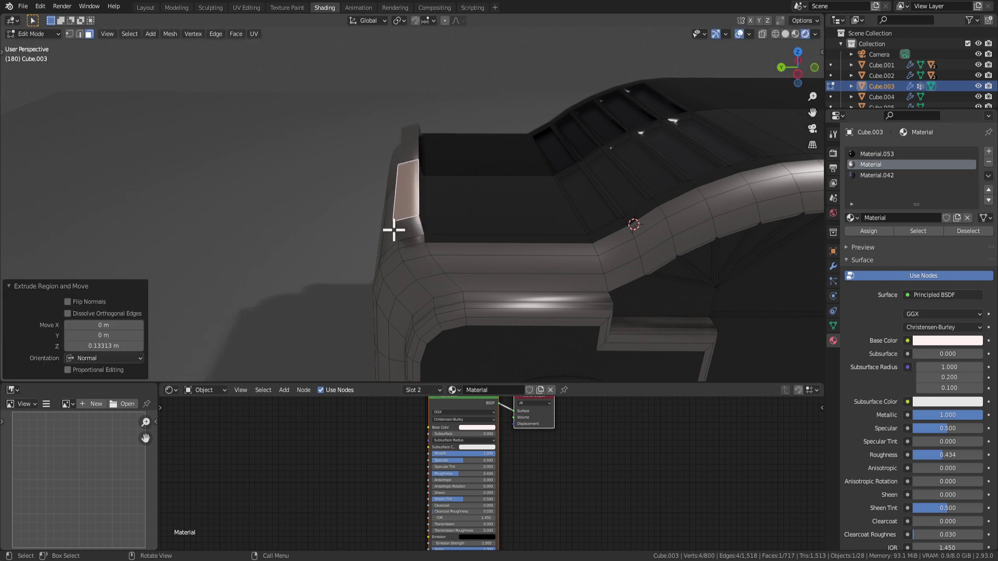
Try extruding the raised tailgate trim face further upward and its outer end face sideways into a wide wing.
mouse_move(394, 227)
middle_down()
mouse_move(321, 238)
mouse_move(320, 211)
mouse_move(377, 221)
middle_up()
key(e)
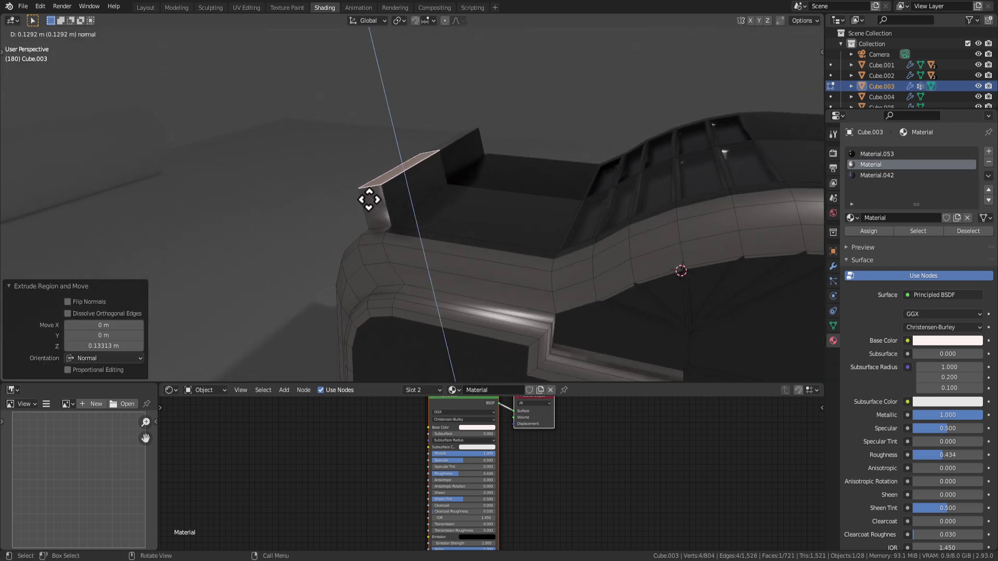
click(364, 186)
key(e)
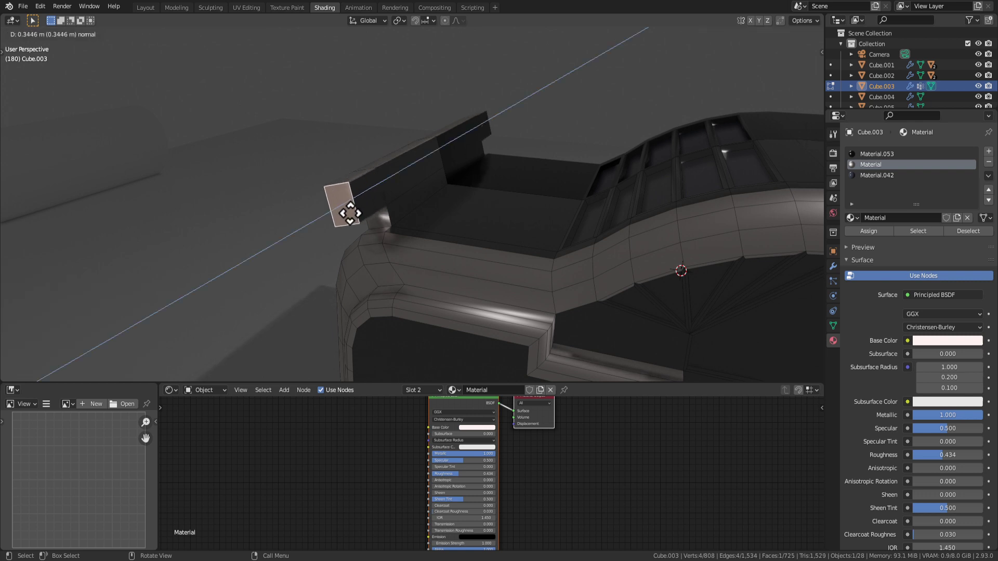
click(271, 253)
scroll(423, 282, down, 4)
key(Tab)
middle_drag(423, 282, 635, 289)
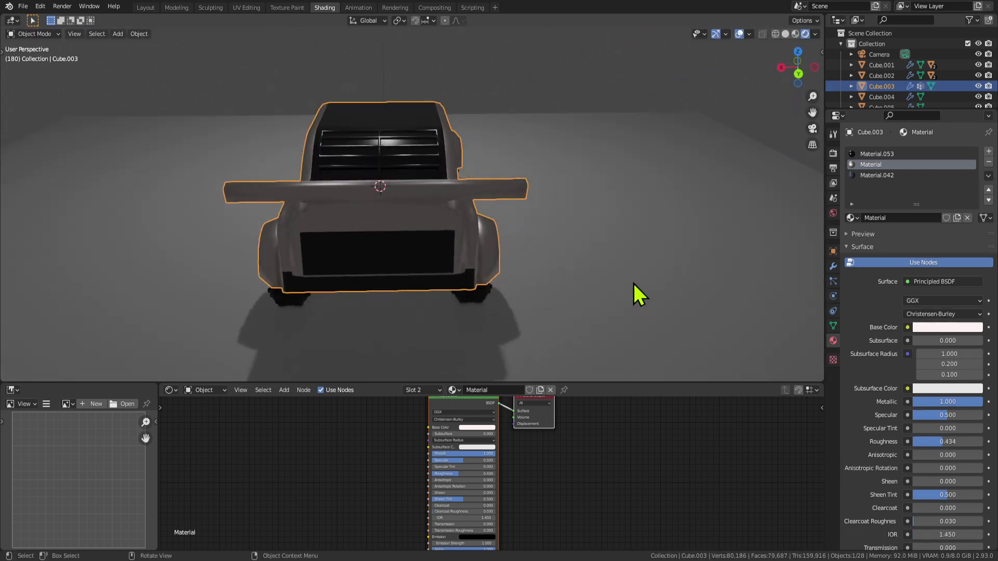
Try shifting the raised spoiler's geometry along global Y.
key(Tab)
scroll(548, 241, up, 3)
middle_drag(548, 241, 410, 195)
key(g)
key(z)
right_click(570, 197)
key(g)
key(y)
click(383, 236)
key(Tab)
scroll(384, 236, down, 5)
key(Tab)
scroll(509, 248, up, 3)
key(g)
key(y)
click(416, 201)
Try extruding the spoiler's rear face backward along its normal.
key(e)
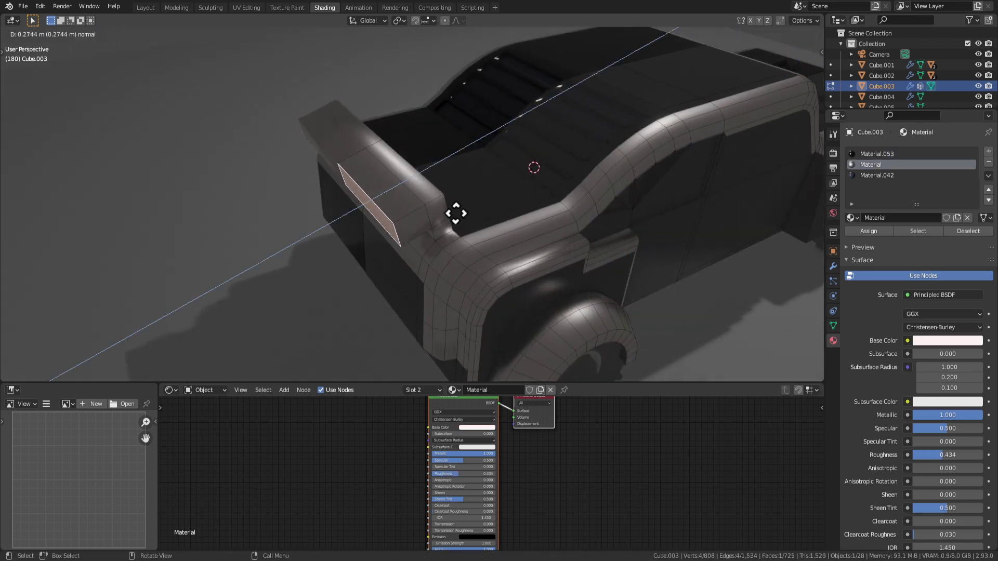
click(434, 225)
middle_drag(526, 265, 564, 251)
key(Tab)
key(Tab)
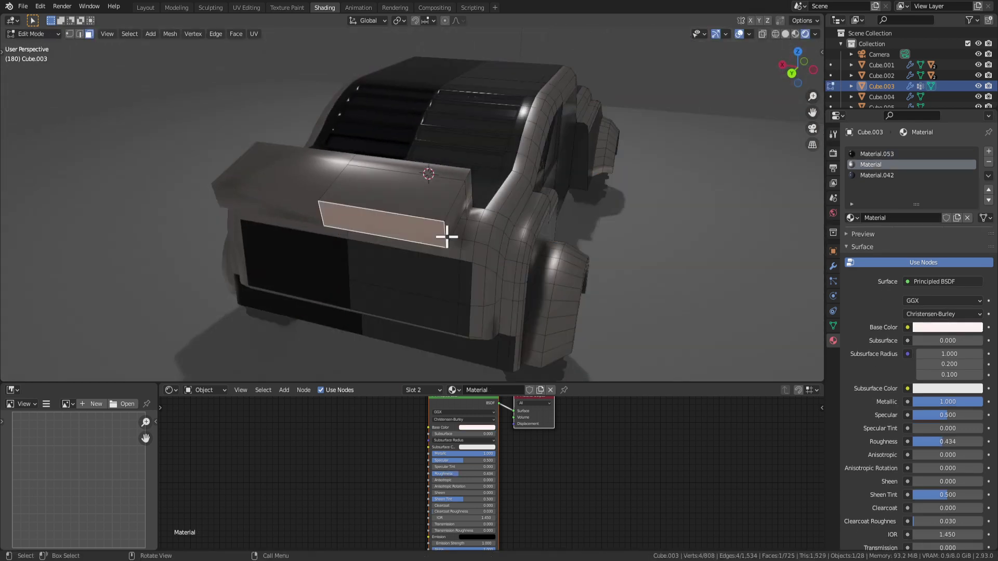
Try moving the spoiler's outer rear edge inward along global X, and undo the spoiler extrusions.
key(2)
click(443, 231)
key(g)
key(y)
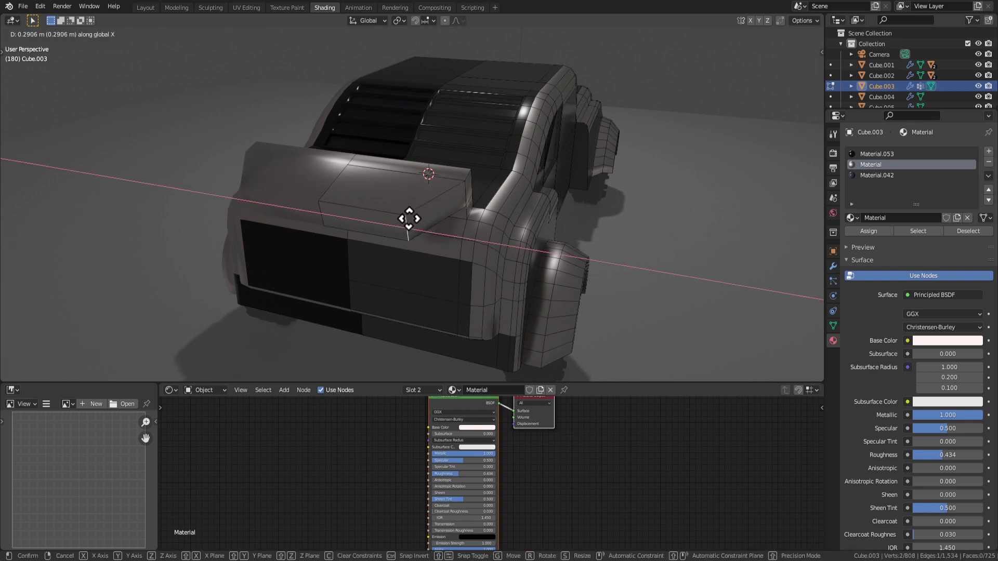
click(370, 202)
key(Tab)
middle_drag(408, 212, 424, 244)
key(Tab)
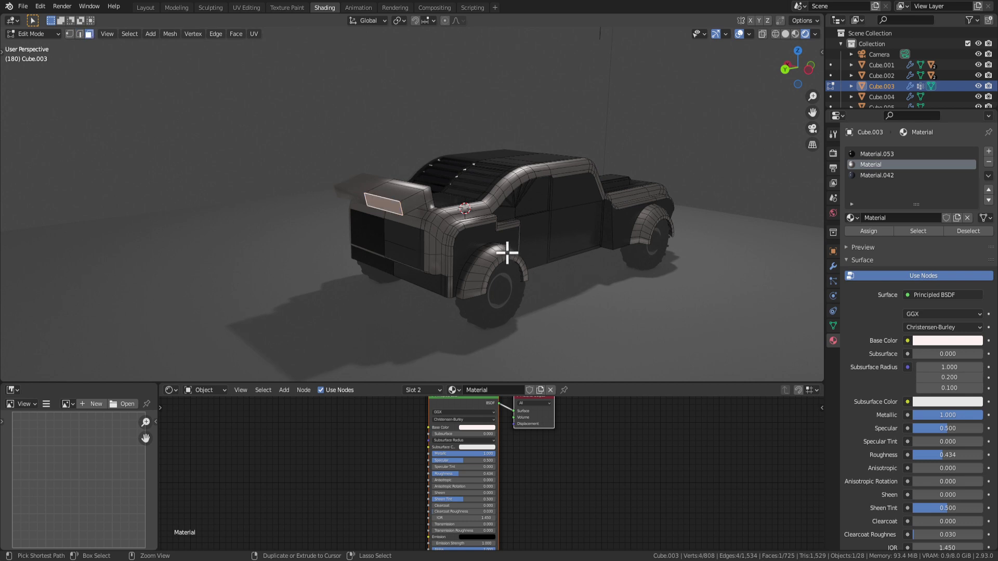
key(ctrl+z)
Extrude the four trim faces along the top of the tailgate slightly outward into a low spoiler lip.
scroll(499, 260, up, 6)
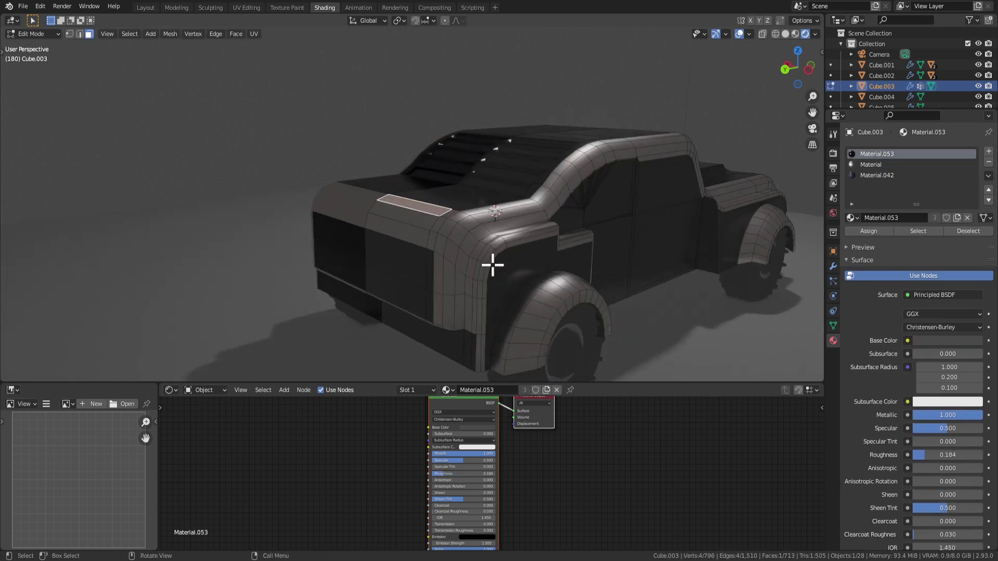
click(479, 268)
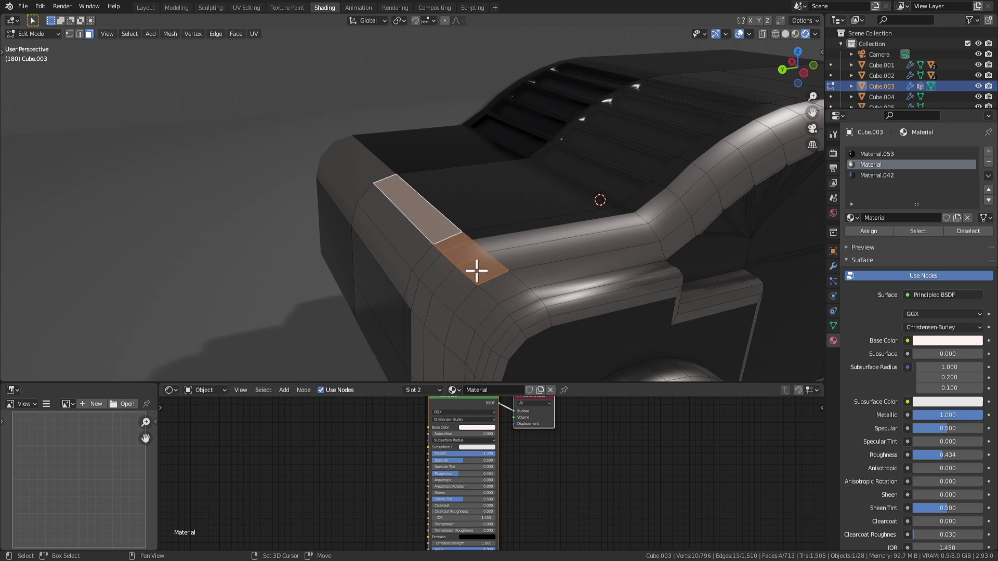
middle_drag(503, 279, 520, 291)
key(alt+e)
click(532, 264)
click(523, 265)
Grow the selection to cover the lip's sides and give it a new material in an added slot.
key(ctrl+KP_Add)
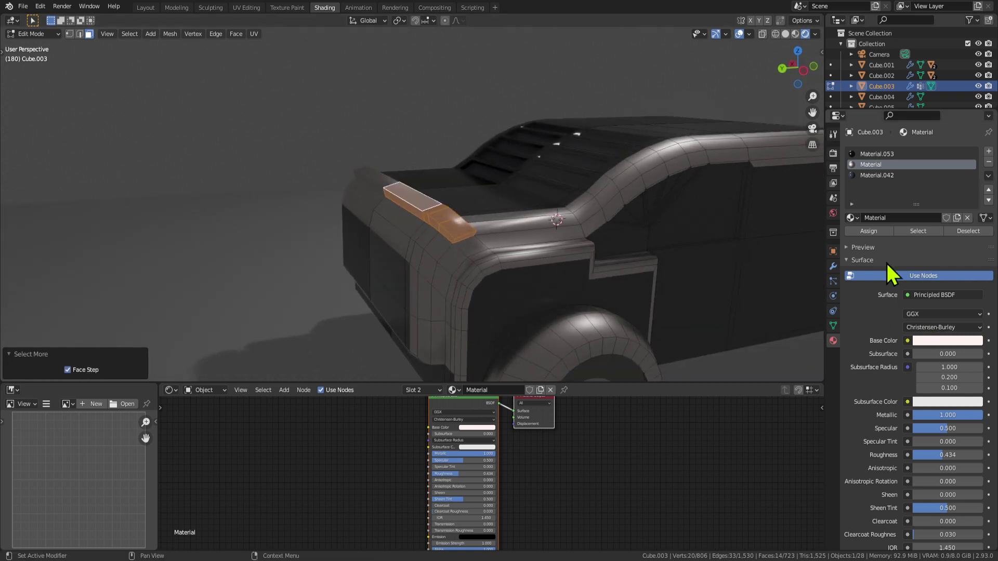
click(888, 154)
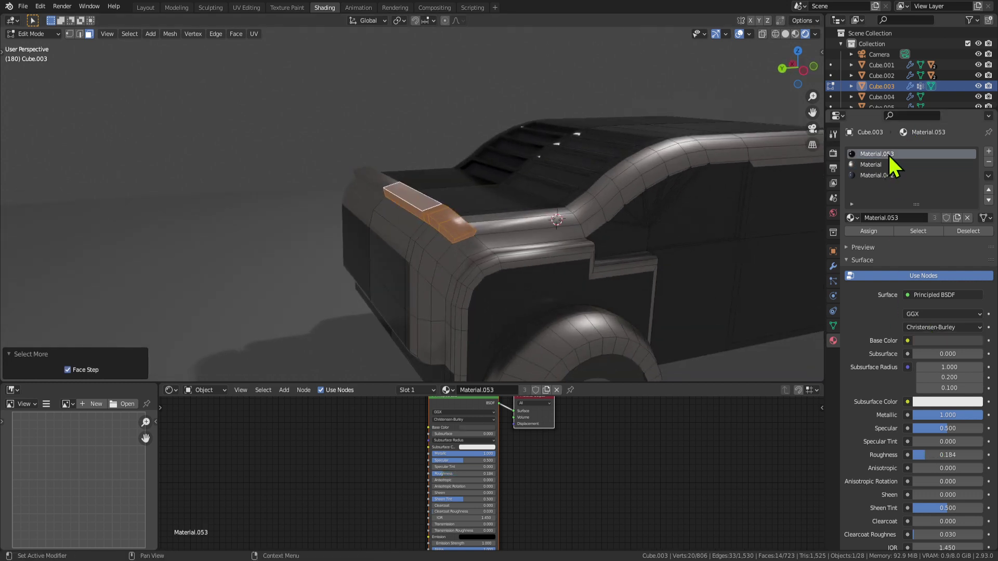
click(989, 151)
scroll(615, 291, down, 3)
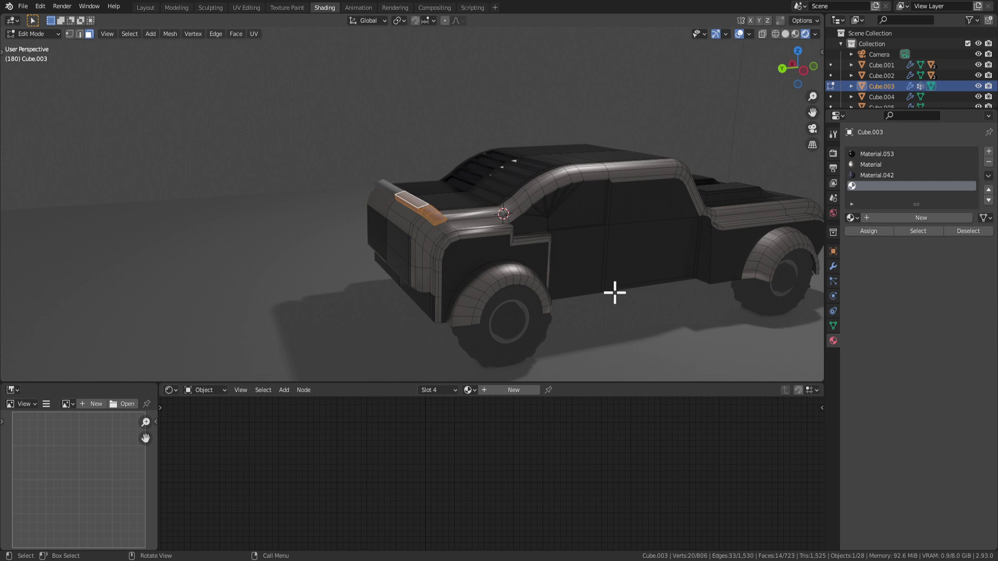
click(887, 221)
middle_drag(755, 309, 722, 307)
key(Tab)
middle_drag(539, 305, 475, 280)
scroll(490, 252, up, 3)
key(Tab)
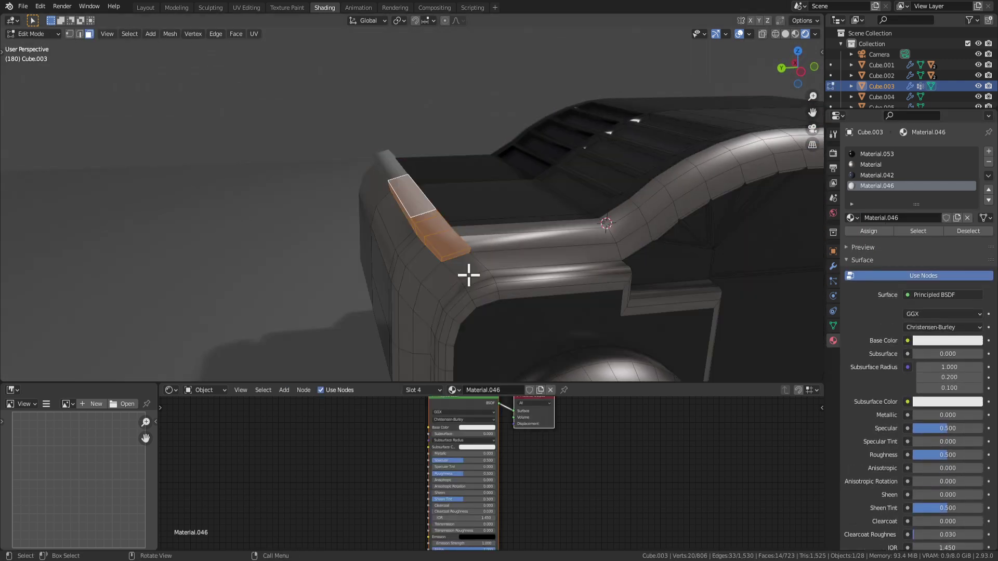
shift+click(475, 282)
middle_drag(572, 255, 658, 252)
scroll(658, 252, down, 5)
key(Tab)
scroll(453, 268, up, 5)
middle_drag(510, 288, 439, 256)
key(Tab)
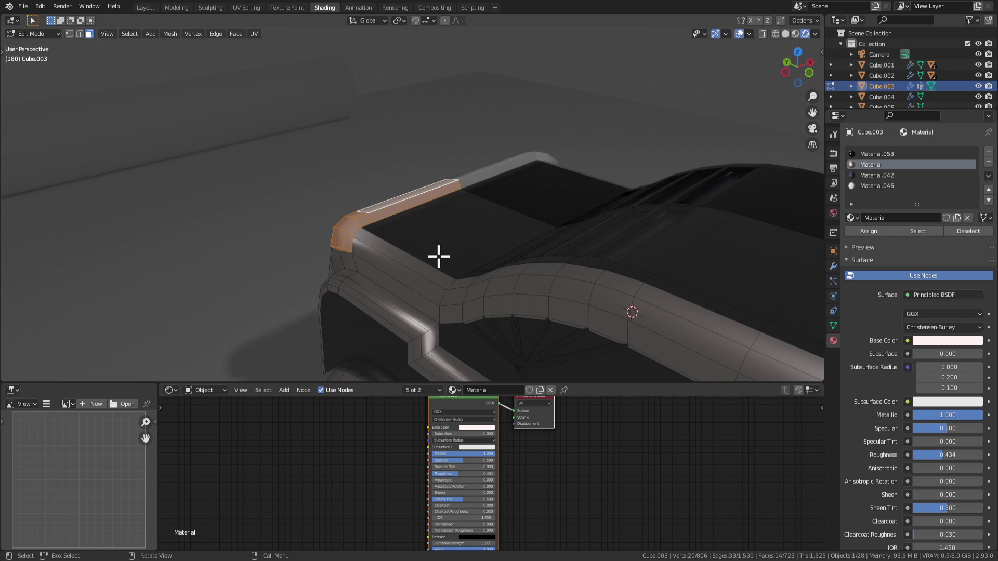
middle_drag(467, 268, 503, 223)
key(s)
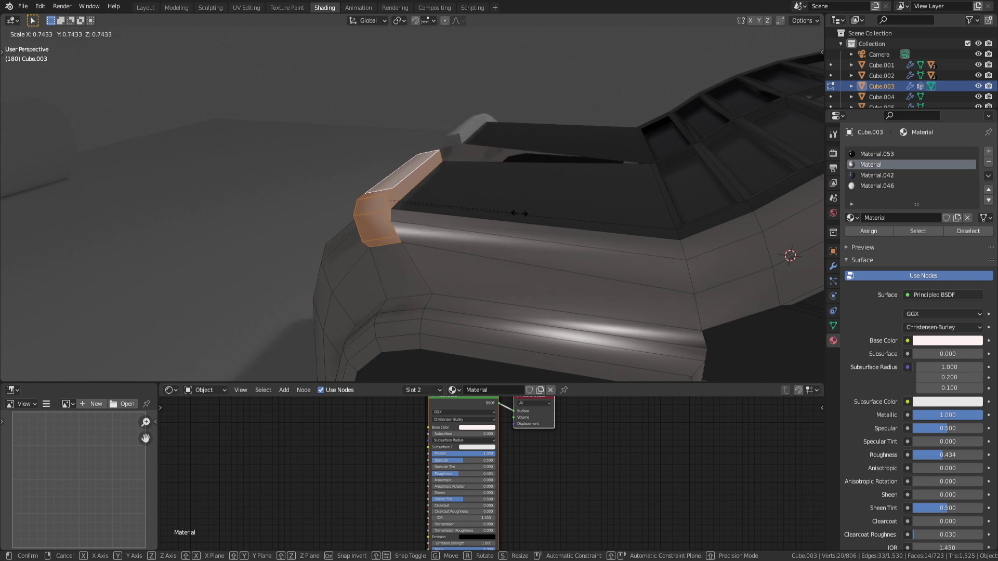
right_click(501, 234)
Darken the base color of the spoiler lip's Material.046 to near black.
scroll(542, 237, down, 3)
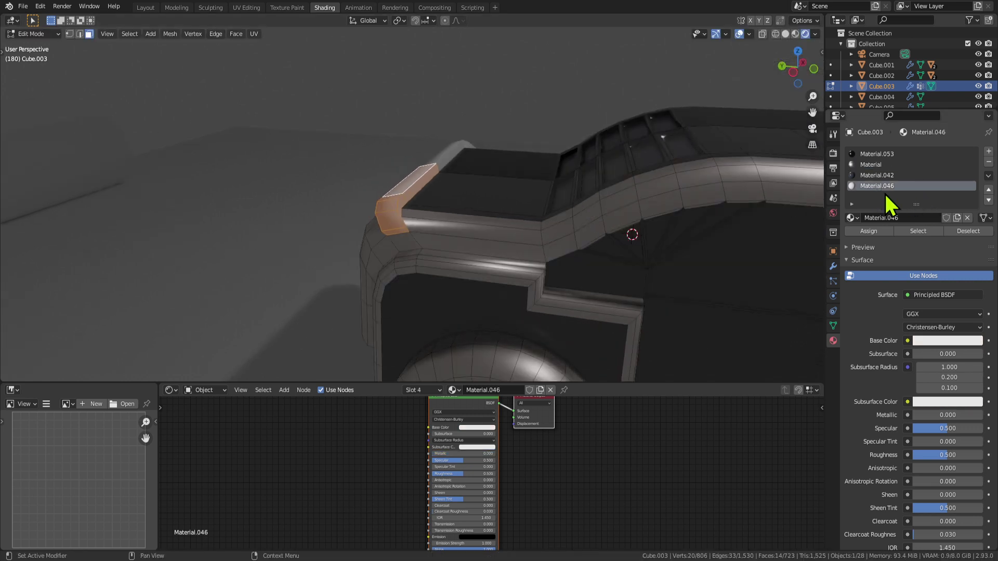
click(954, 342)
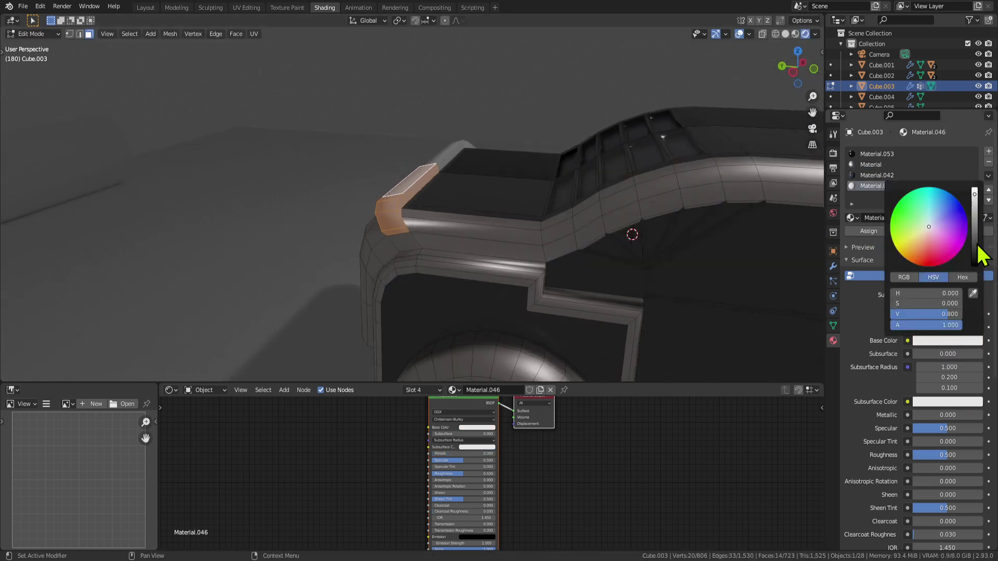
drag(976, 249, 975, 255)
scroll(579, 229, down, 4)
key(Tab)
middle_drag(525, 209, 614, 226)
scroll(586, 217, up, 3)
Examine the dark spoiler lip, tailgate panel and rear deck from behind, above and the side.
key(Tab)
click(448, 276)
middle_drag(430, 286, 462, 305)
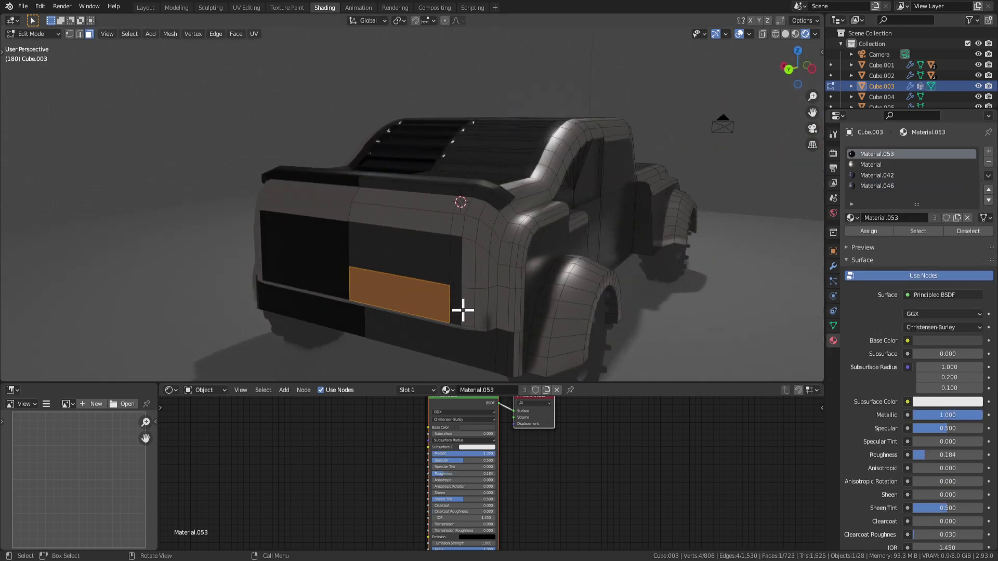
click(472, 267)
scroll(472, 268, up, 4)
scroll(535, 263, down, 2)
key(ctrl+z)
scroll(522, 281, down, 2)
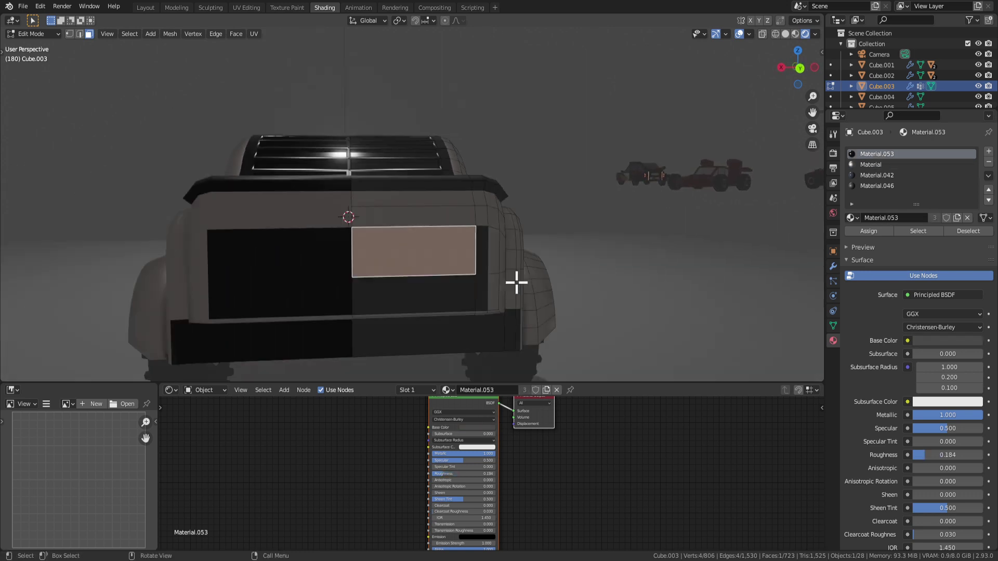
middle_drag(522, 281, 382, 271)
key(Tab)
scroll(488, 182, up, 6)
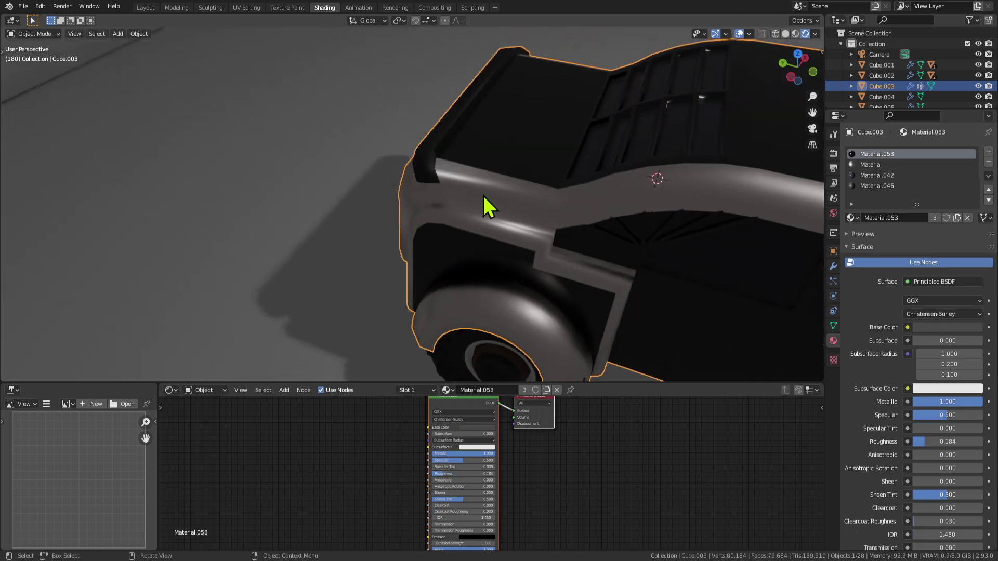
key(Tab)
middle_drag(379, 167, 552, 182)
key(Tab)
scroll(396, 165, down, 3)
scroll(406, 168, down, 3)
scroll(572, 222, up, 2)
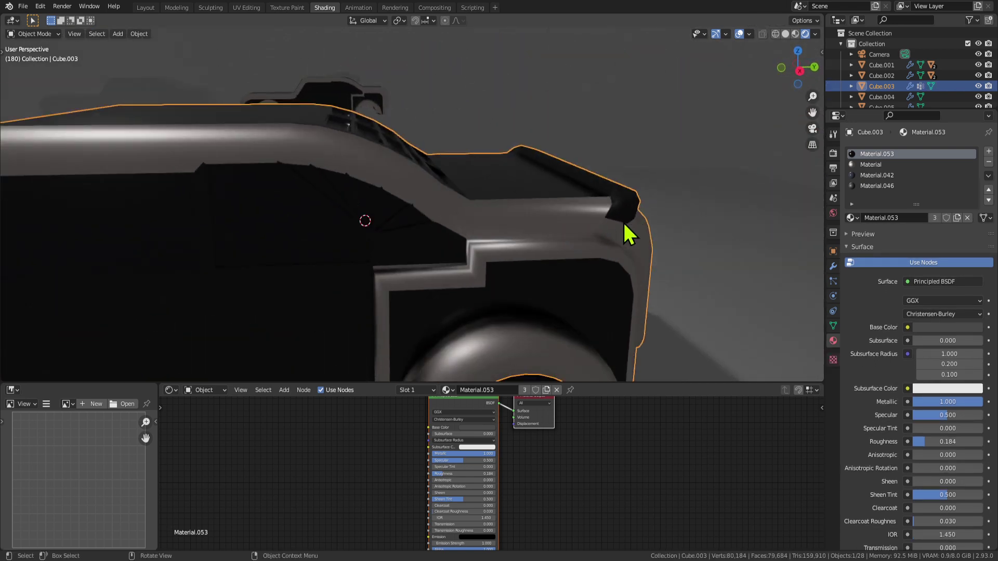
middle_drag(623, 221, 338, 178)
key(Tab)
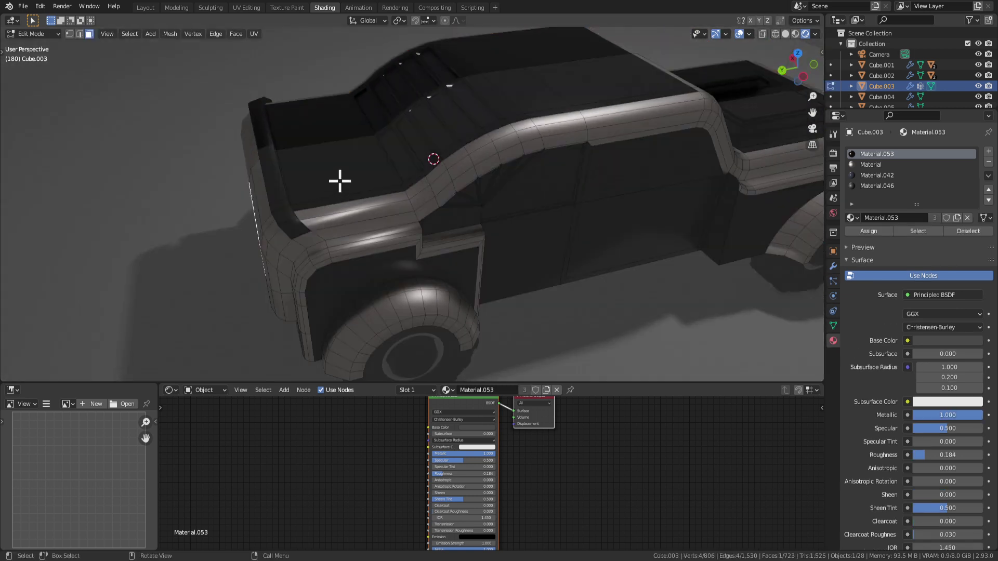
Inset the rear deck cover face by about 0.105 m and extrude it downward into a recess.
click(328, 174)
key(i)
click(468, 224)
key(e)
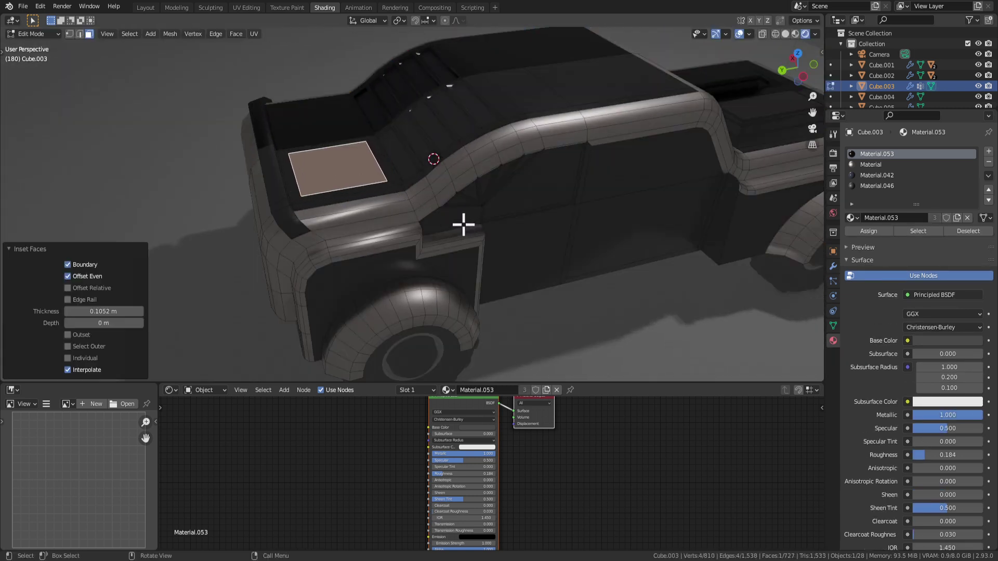
click(465, 232)
mouse_move(465, 232)
middle_down()
mouse_move(510, 182)
mouse_move(661, 209)
mouse_move(632, 198)
mouse_move(551, 254)
mouse_move(639, 250)
mouse_move(507, 282)
mouse_move(403, 229)
mouse_move(272, 221)
mouse_move(481, 198)
mouse_move(402, 232)
mouse_move(439, 241)
mouse_move(594, 221)
mouse_move(421, 245)
mouse_move(481, 249)
mouse_move(474, 235)
middle_up()
key(Tab)
scroll(633, 198, down, 4)
key(Tab)
key(Tab)
key(Tab)
Inset the upper dark face of the tailgate panel into a narrower horizontal strip.
click(452, 234)
scroll(462, 245, up, 2)
key(i)
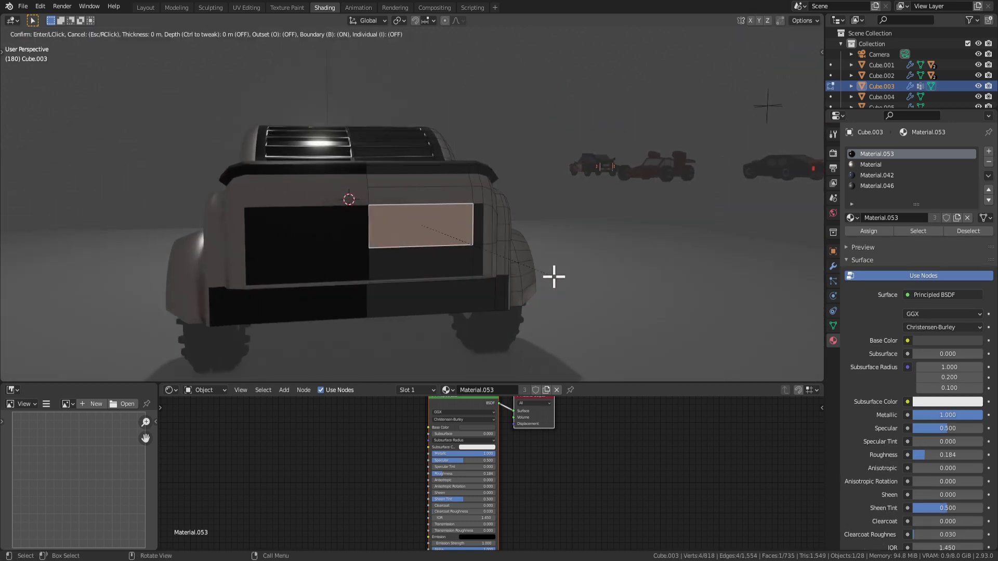
click(529, 286)
middle_drag(529, 286, 528, 293)
scroll(529, 293, up, 2)
key(2)
key(3)
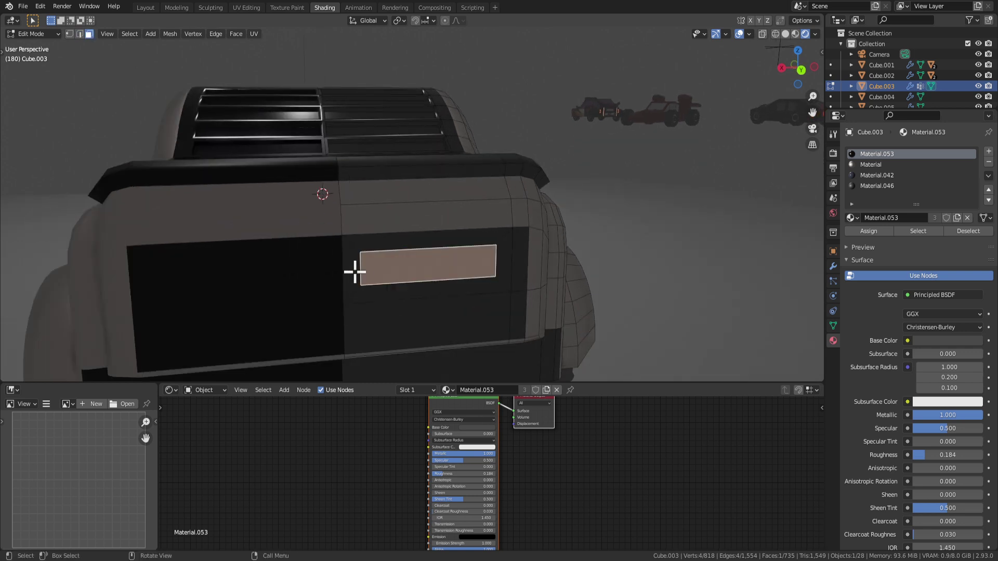
Delete the border face beside the tailgate's centerline and set the strip's inner edge to local X 0.
click(354, 271)
key(x)
click(435, 245)
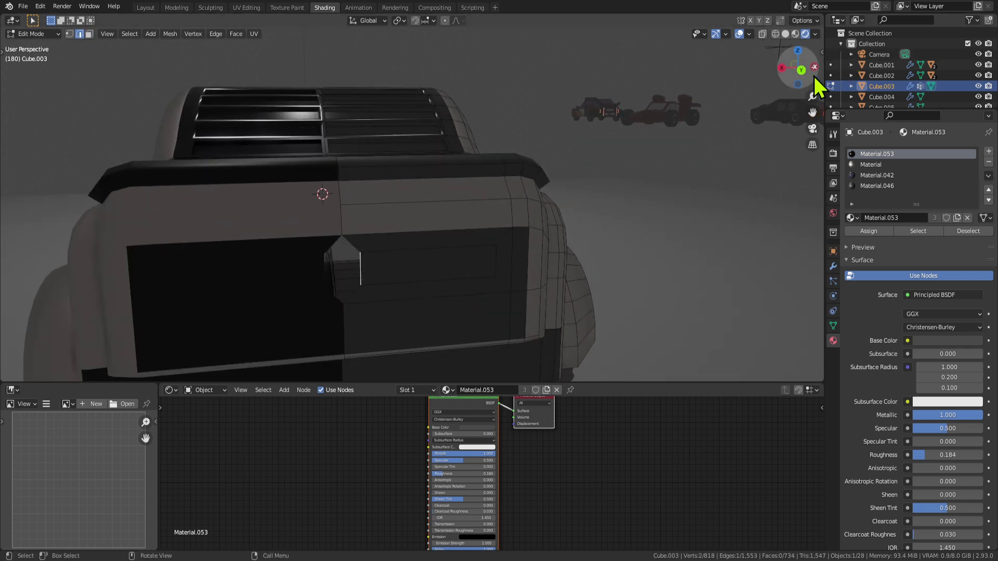
key(n)
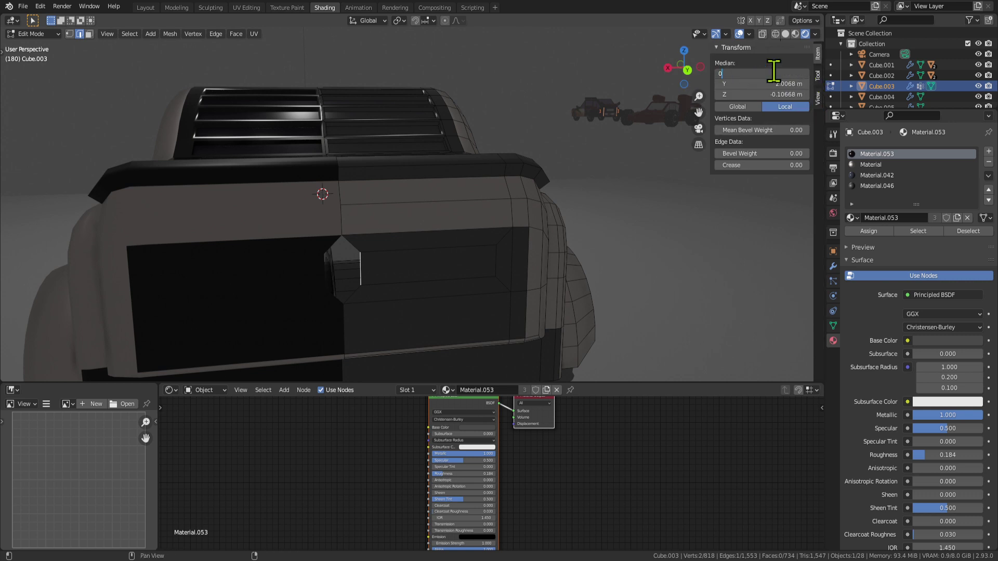
key(3)
click(435, 265)
middle_drag(435, 265, 488, 290)
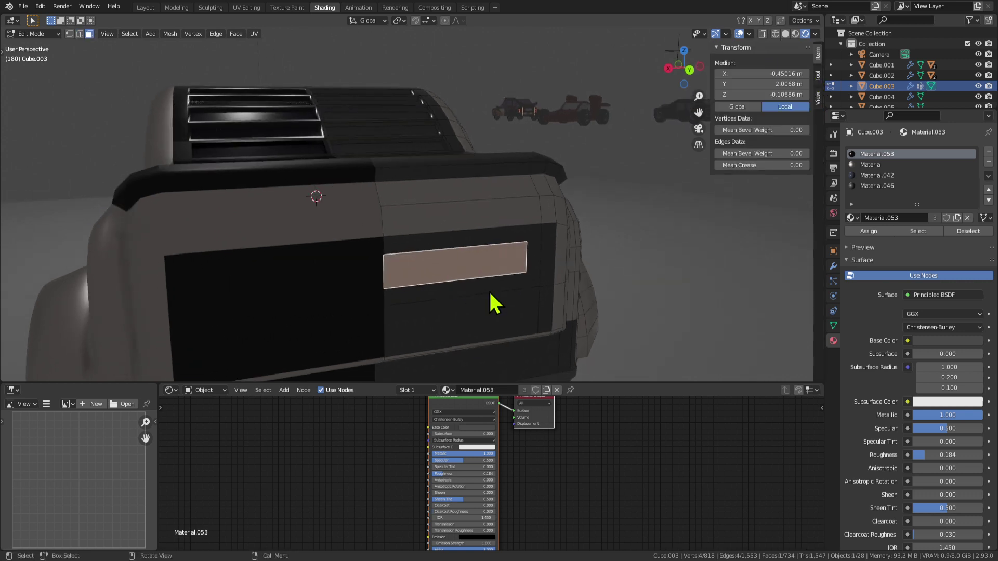
key(i)
right_click(536, 311)
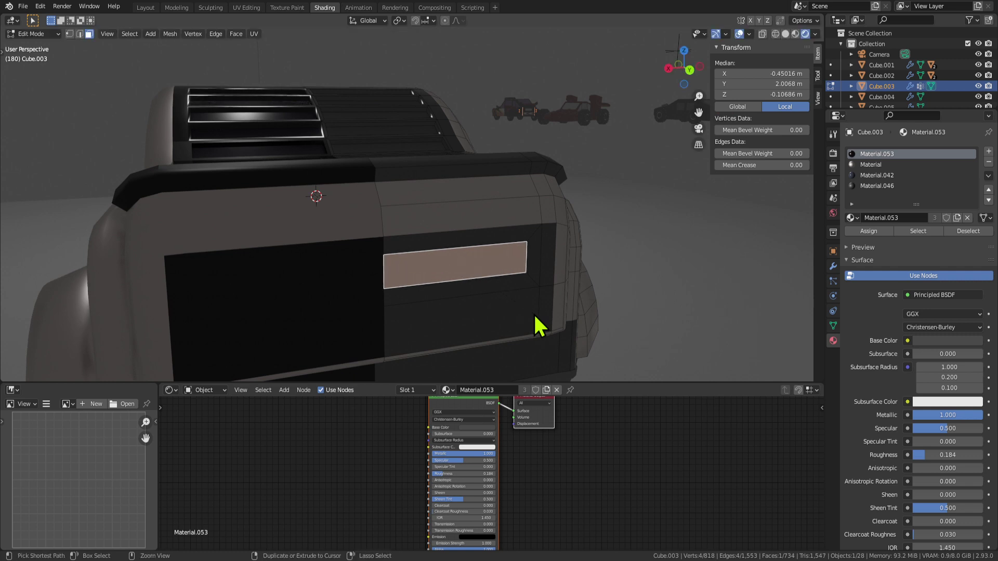
key(ctrl+z)
Extrude the tailgate strip face inward about 0.086 m and delete the leftover wall at the centerline.
click(462, 269)
key(e)
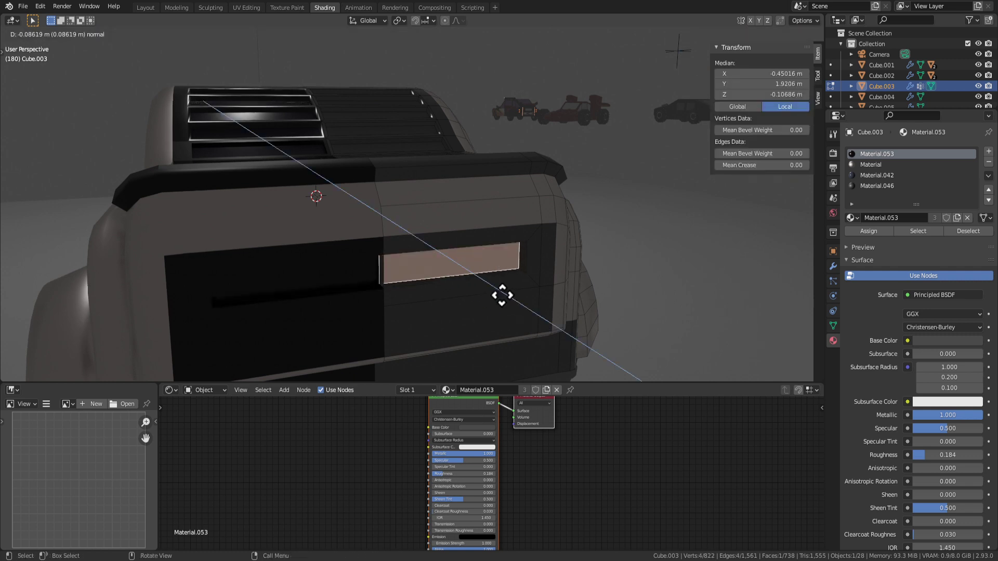
click(503, 295)
middle_drag(507, 297, 312, 268)
key(Tab)
key(Tab)
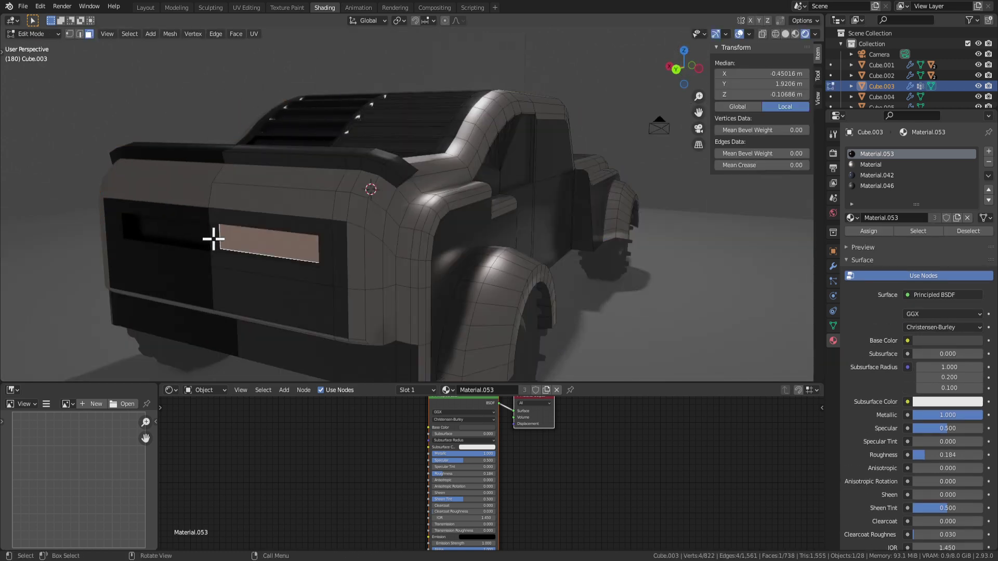
key(x)
click(203, 238)
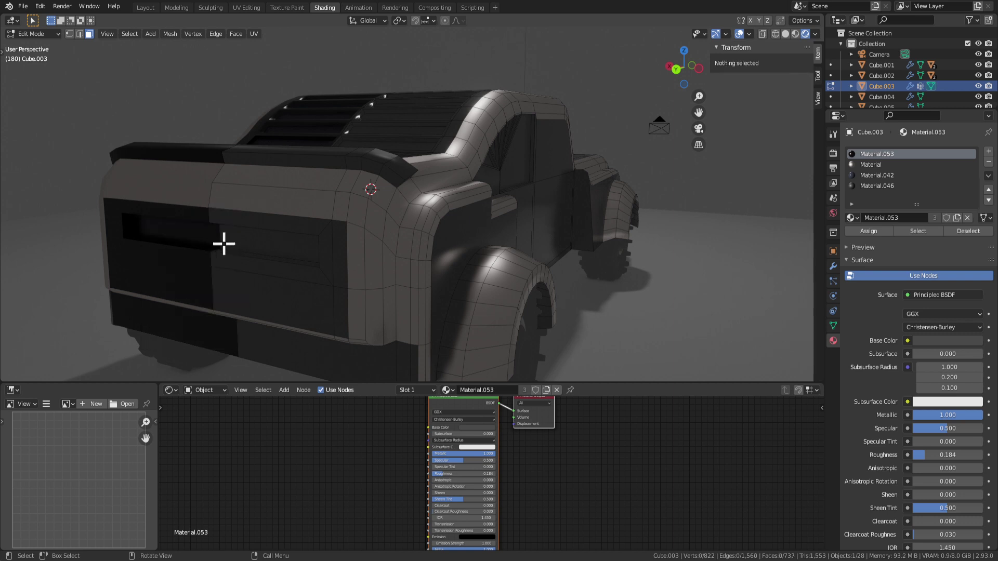
Inset the recessed tailgate face by about 0.042 m and scale it to 0.62 along Z.
click(223, 241)
middle_drag(223, 240, 538, 264)
key(i)
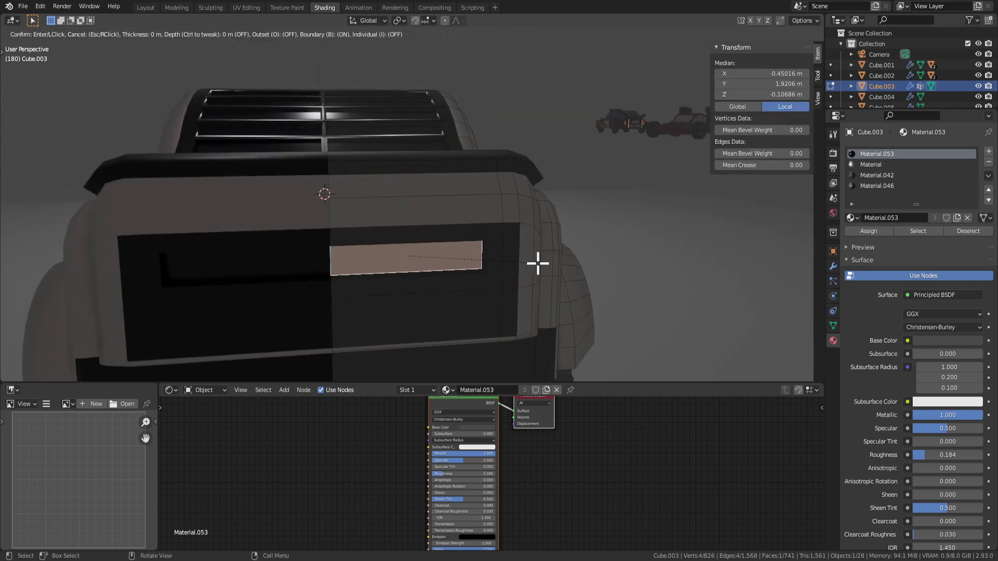
click(530, 265)
key(s)
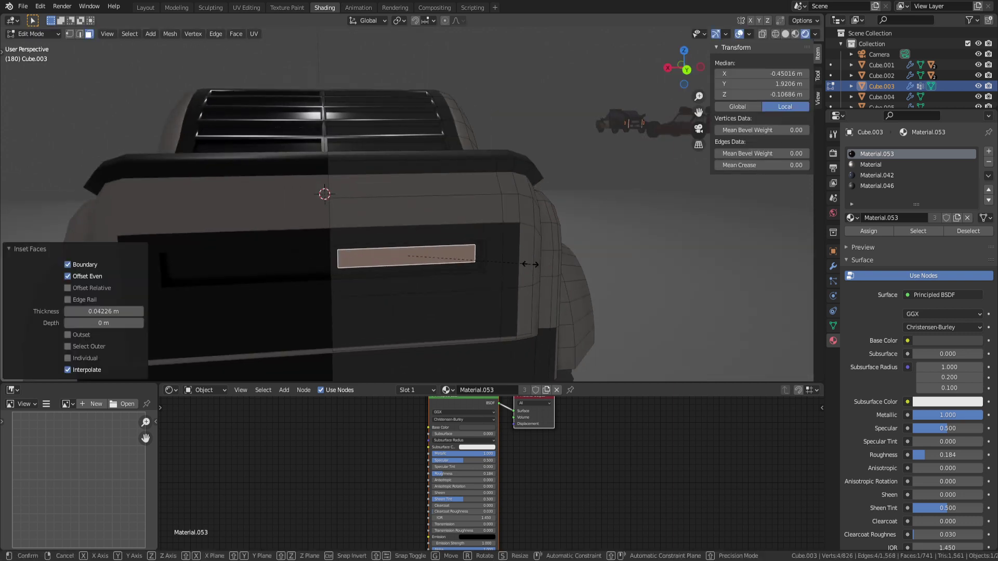
key(z)
click(479, 265)
Extrude the slim tail light face inward about 0.09 m and check the slot from behind.
scroll(468, 255, down, 5)
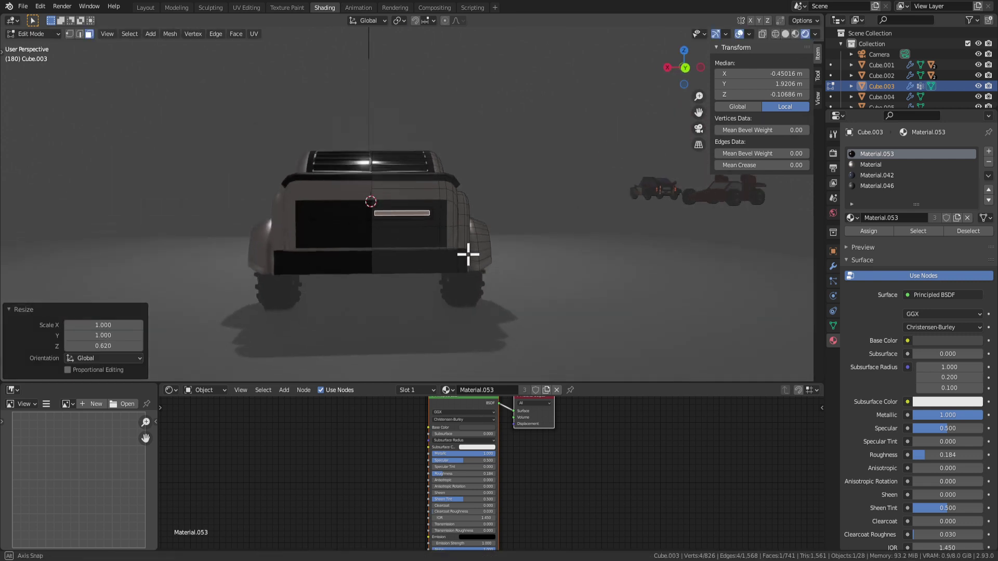
key(Tab)
middle_drag(468, 254, 508, 285)
scroll(500, 294, up, 5)
key(Tab)
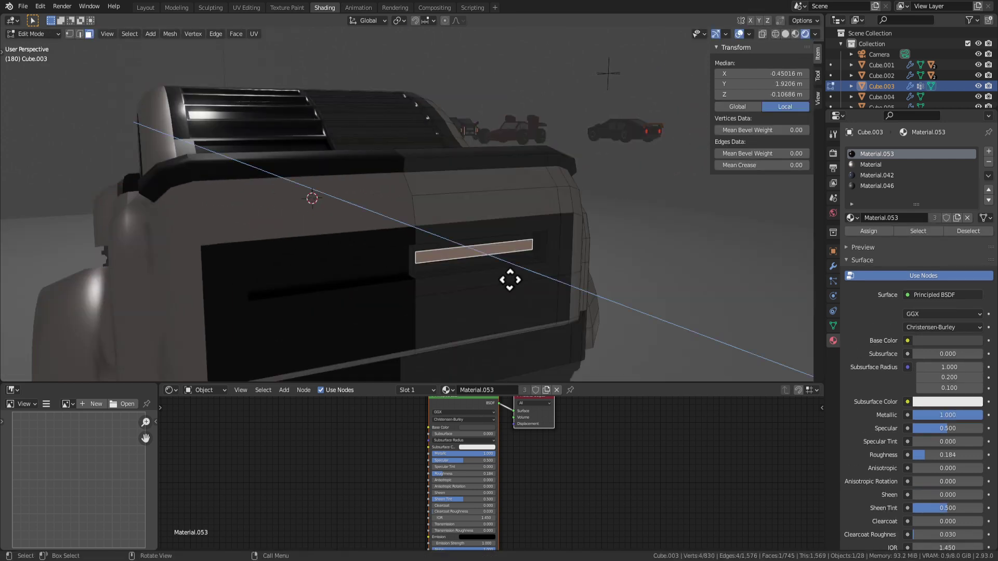
click(510, 279)
scroll(504, 276, down, 5)
key(Tab)
middle_drag(503, 276, 461, 277)
scroll(461, 276, up, 5)
key(Tab)
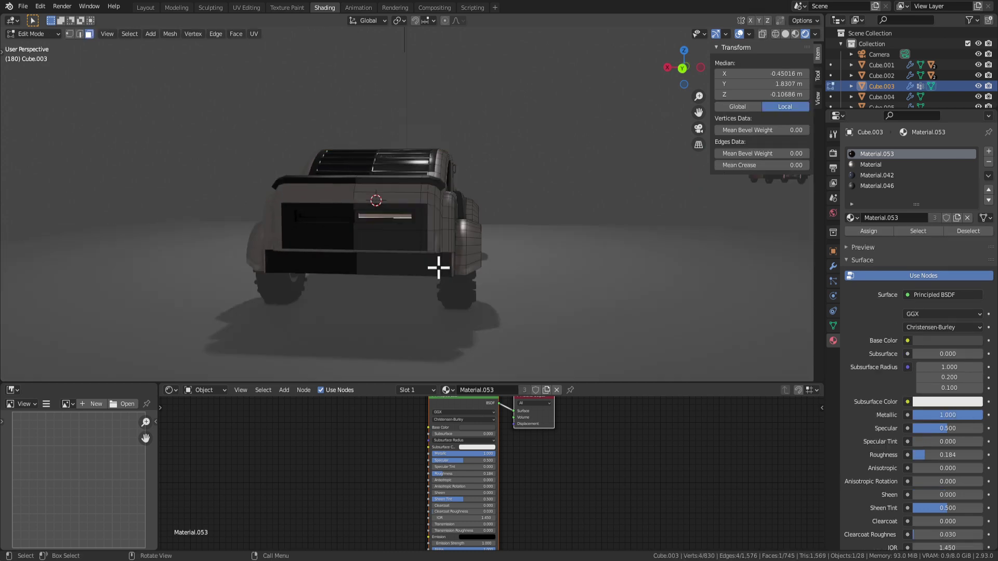
Assign a new material in an added slot to the tail light face, with red emission at strength 3.
click(988, 151)
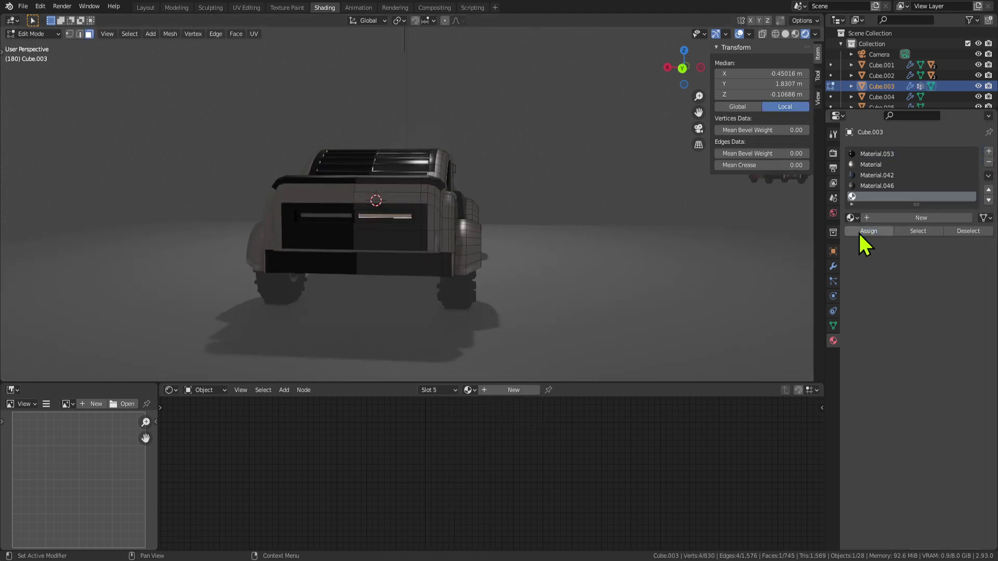
click(871, 219)
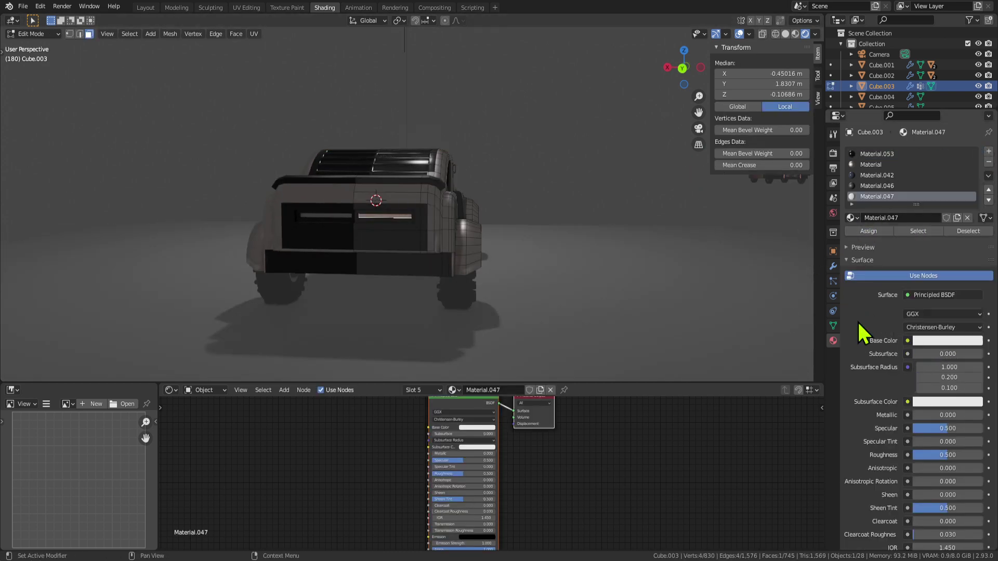
scroll(875, 479, down, 12)
click(957, 299)
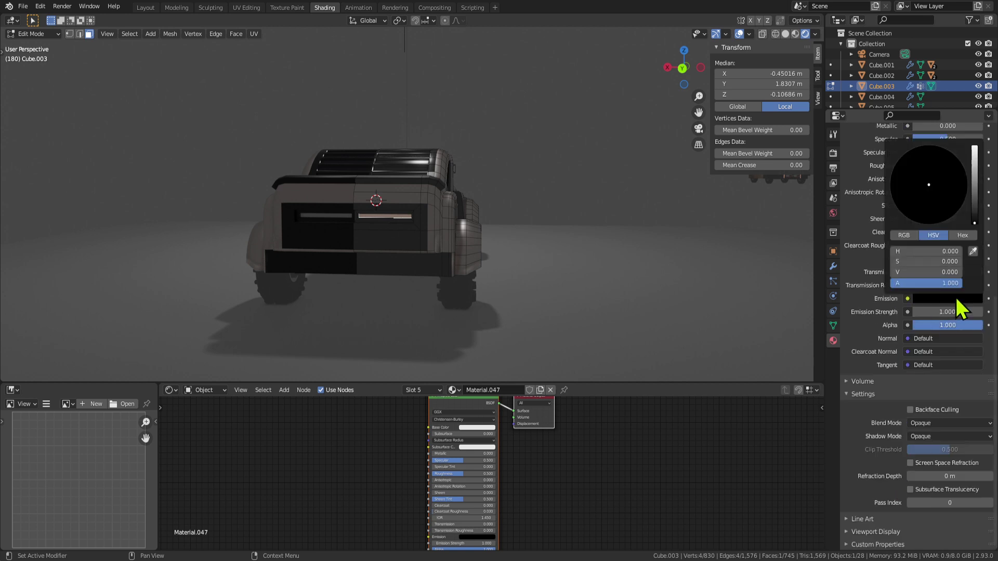
drag(976, 216, 975, 147)
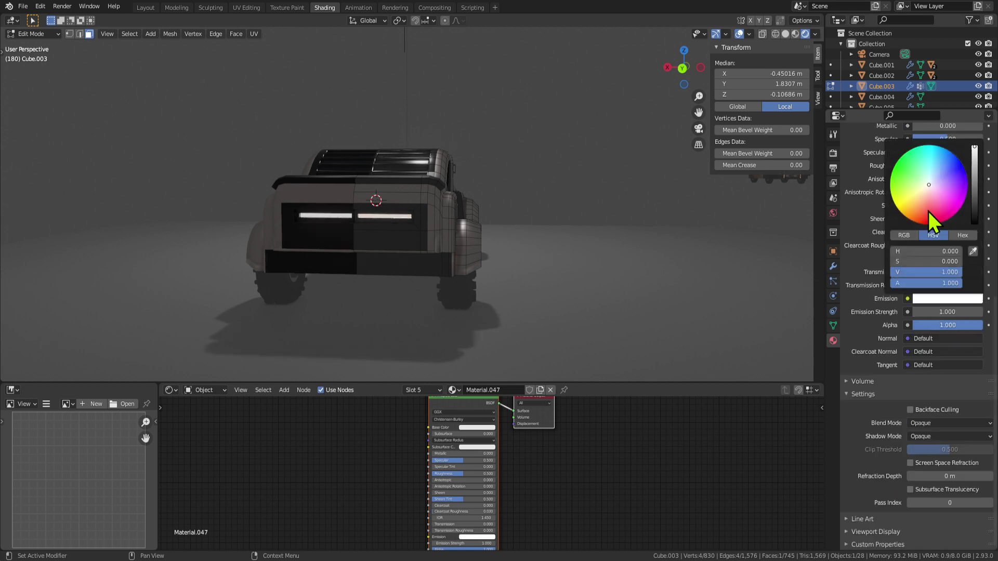
middle_drag(753, 260, 579, 269)
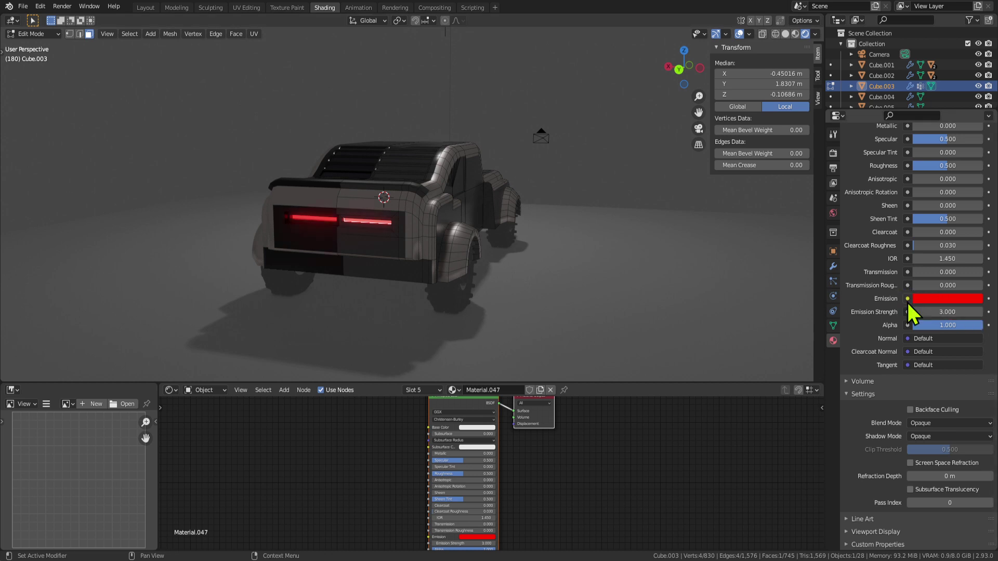
Recolor the tail light material's emission to bright blue, with hue about 0.63 and saturation about 0.93.
key(Tab)
middle_drag(460, 305, 528, 299)
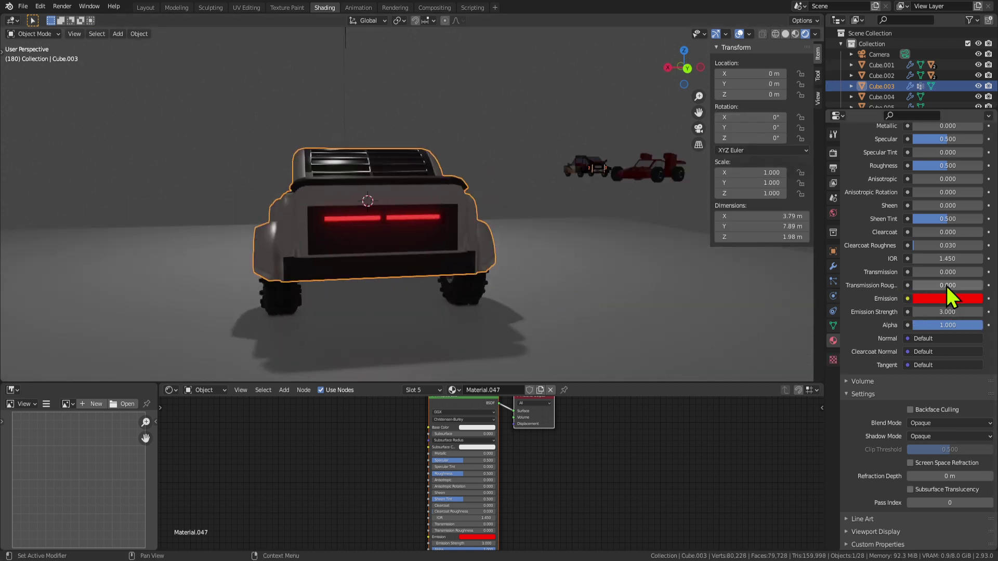
click(935, 301)
drag(927, 262, 904, 261)
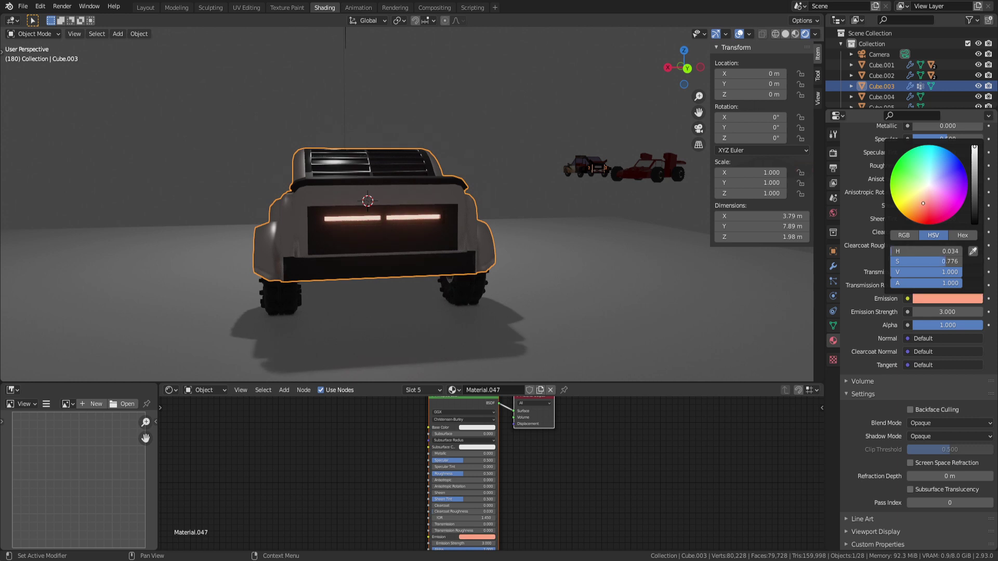
drag(918, 219, 948, 153)
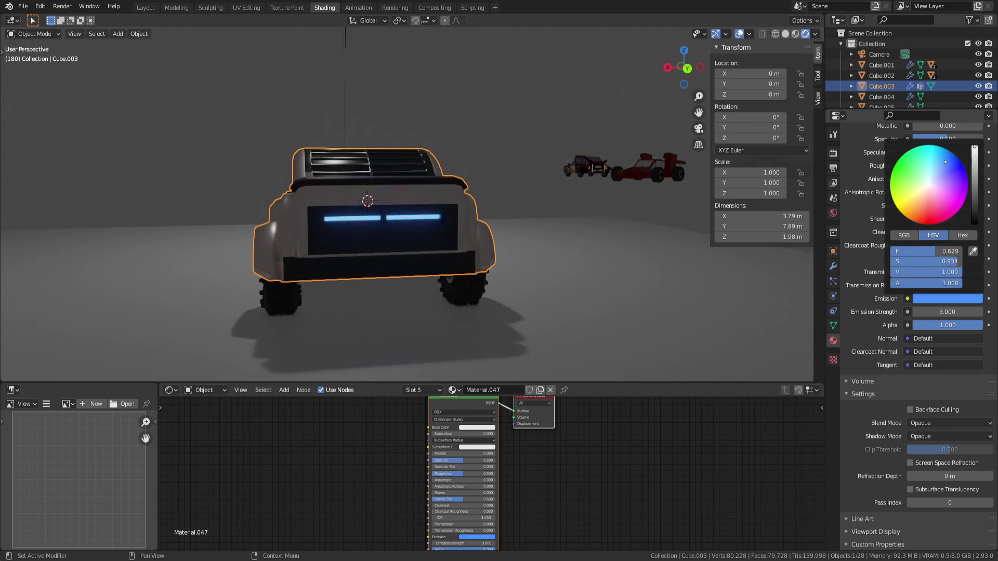
Inspect the whole truck from the rear and side in a maximized viewport with the floor plane deselected.
click(638, 326)
middle_drag(637, 326, 551, 292)
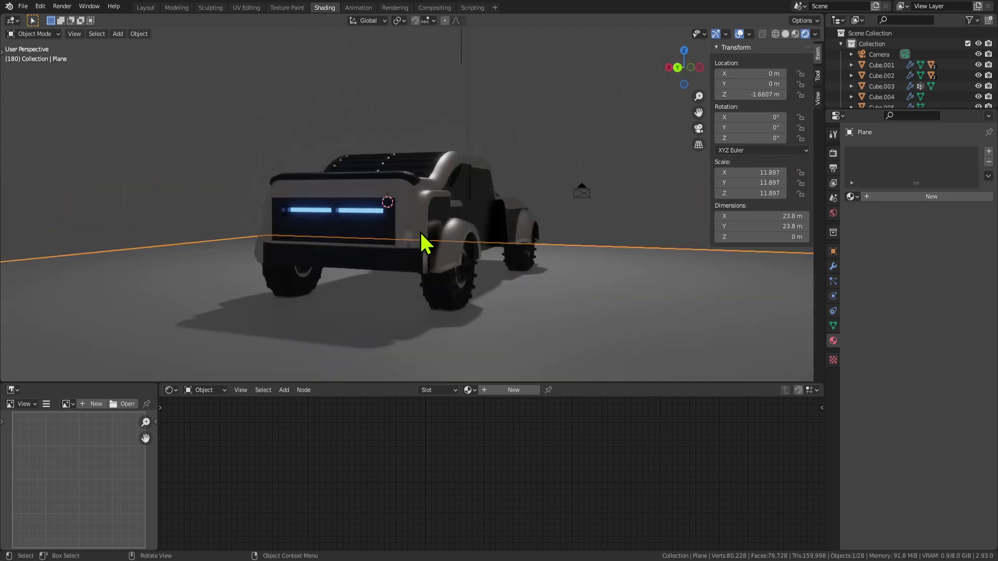
middle_drag(457, 308, 629, 248)
key(alt+a)
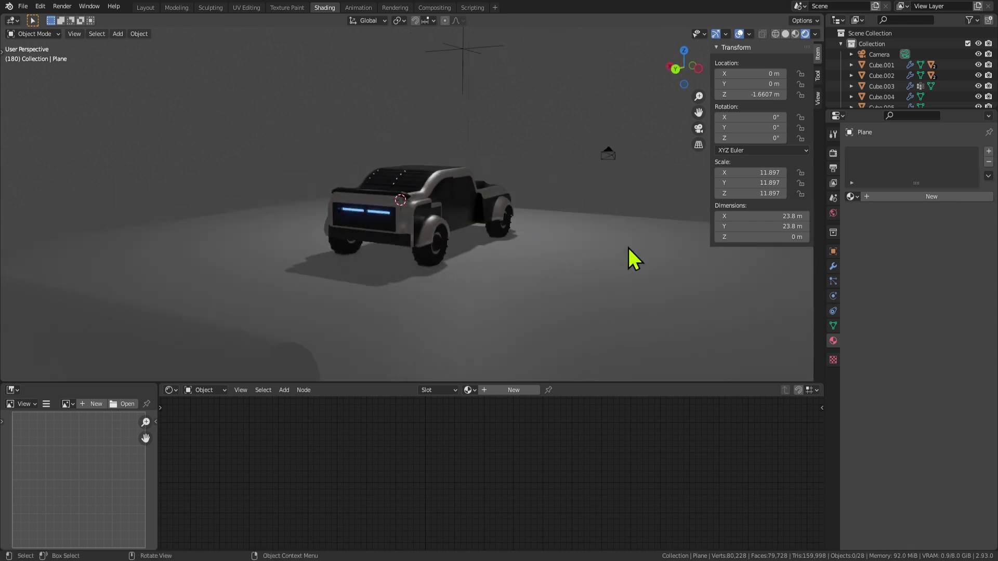
mouse_move(621, 252)
middle_down()
mouse_move(445, 216)
mouse_move(612, 247)
middle_up()
key(ctrl+space)
middle_drag(568, 307, 392, 283)
scroll(334, 341, up, 5)
click(274, 310)
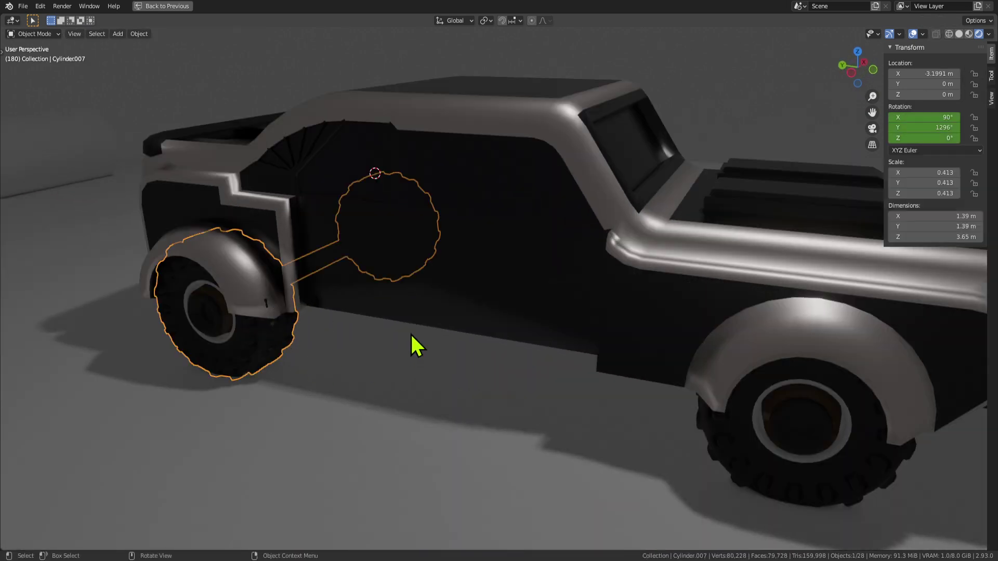
scroll(591, 390, down, 4)
scroll(536, 322, up, 4)
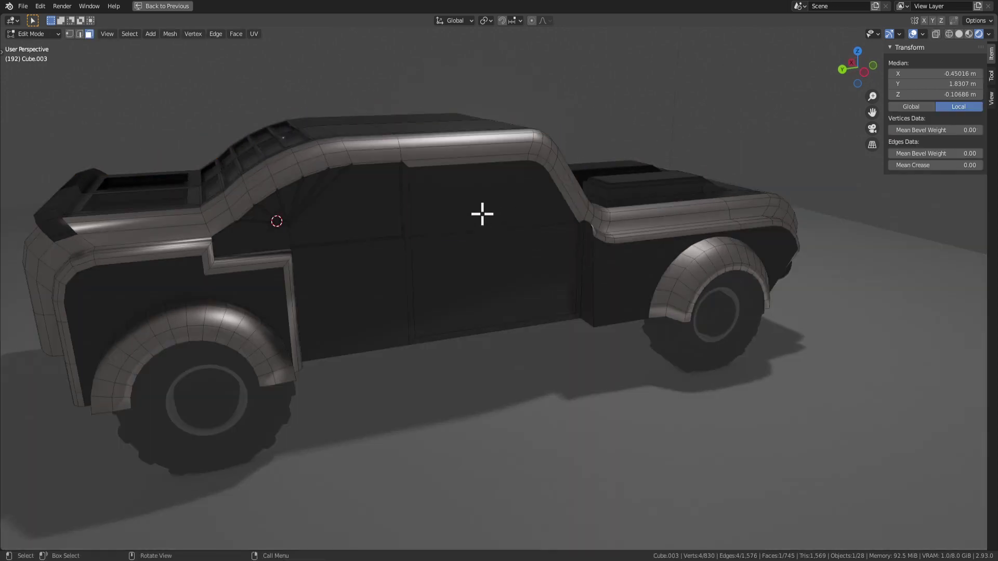
Try to extrude the lower front door panel outward about 0.17 m and bevel its edges.
click(482, 214)
click(522, 318)
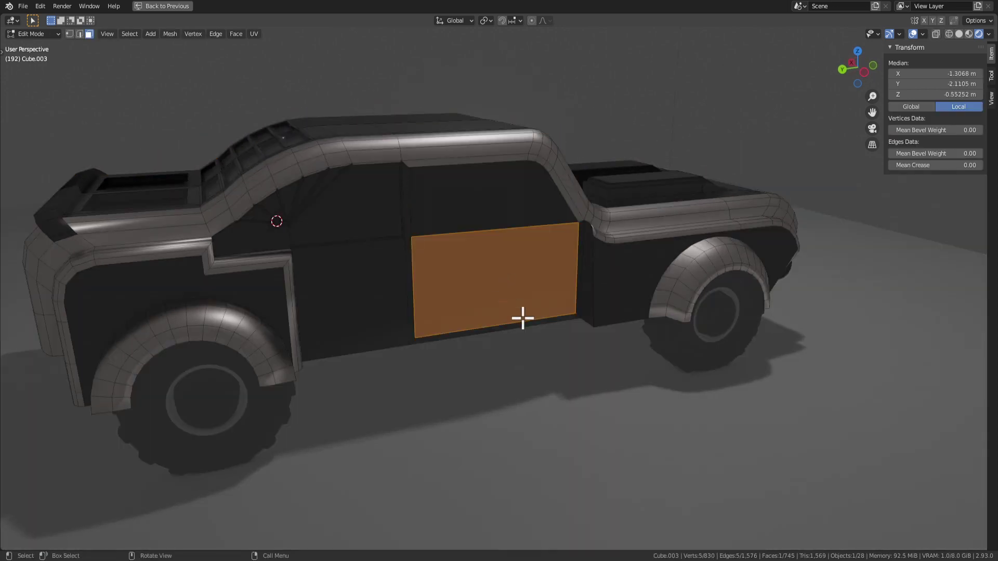
key(e)
click(530, 330)
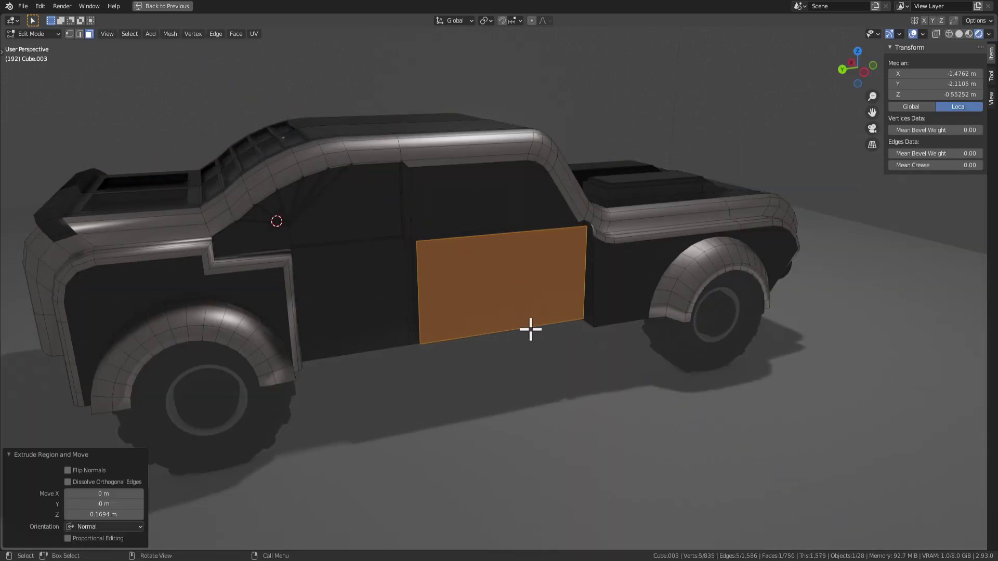
key(ctrl+b)
click(638, 331)
key(Tab)
middle_drag(634, 329, 532, 365)
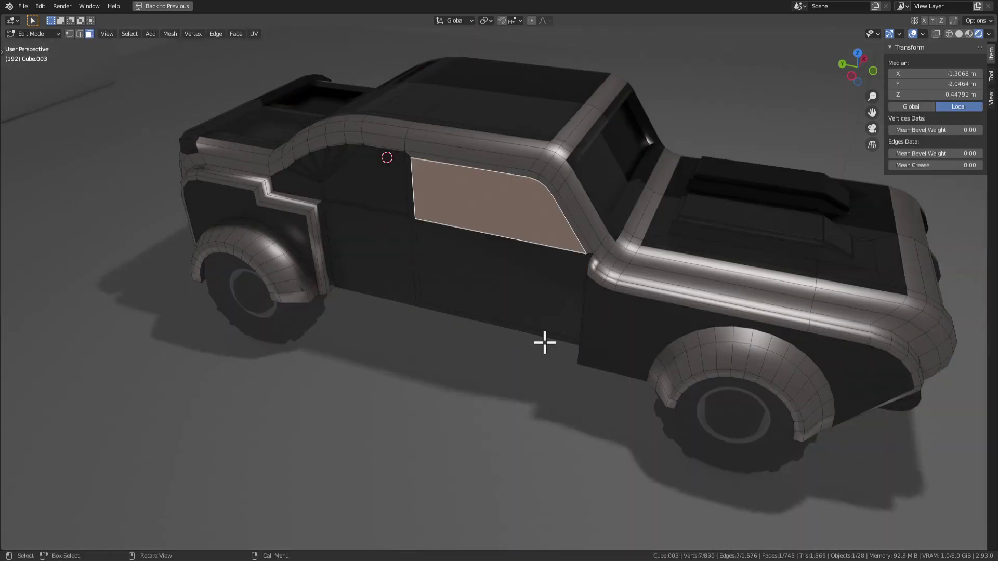
Inspect the truck's door and window panels from the rear and front sides, with the rear door panel selected.
scroll(507, 341, down, 3)
key(Tab)
middle_drag(507, 341, 503, 353)
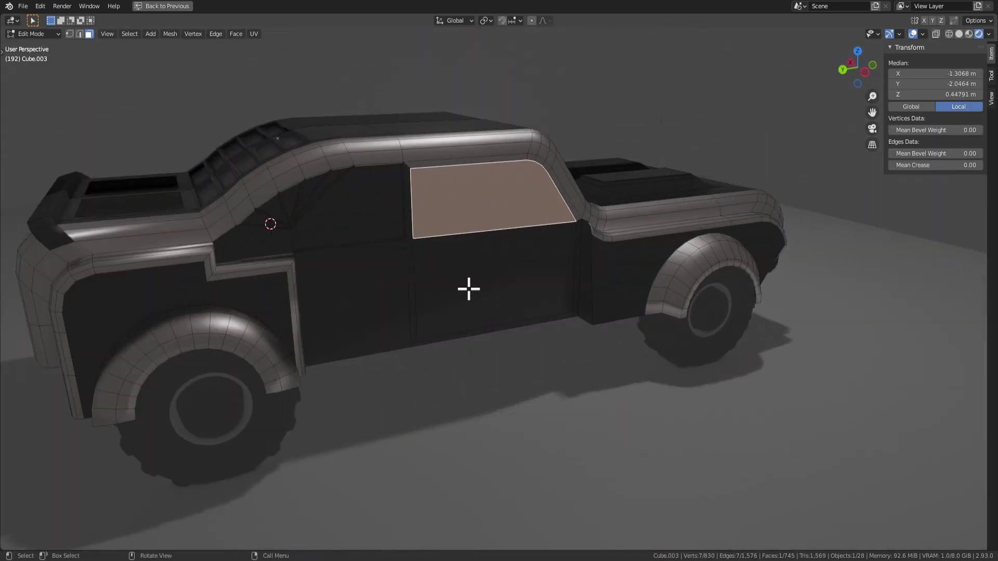
click(387, 295)
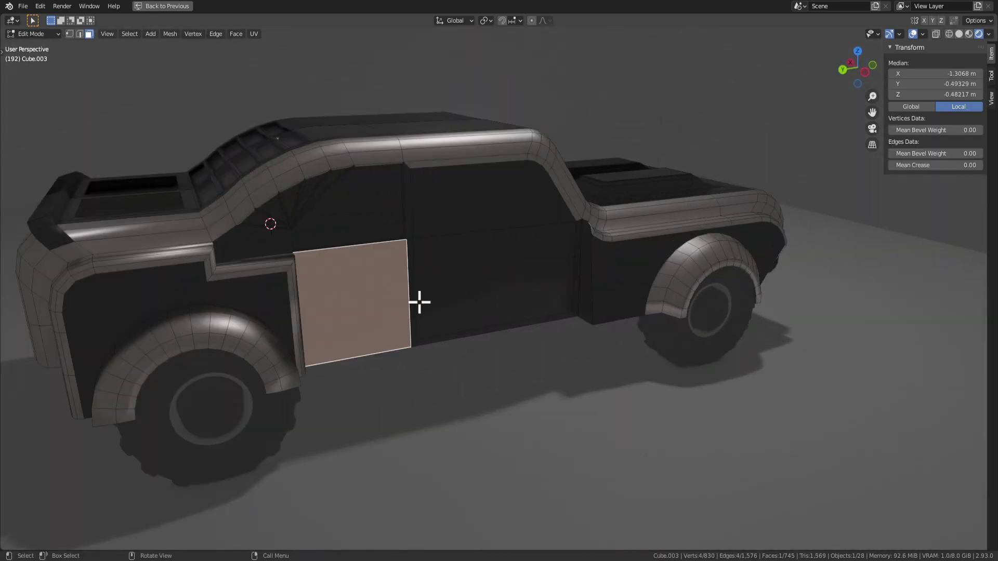
scroll(521, 300, down, 5)
key(Tab)
middle_drag(541, 329, 661, 295)
scroll(762, 295, up, 3)
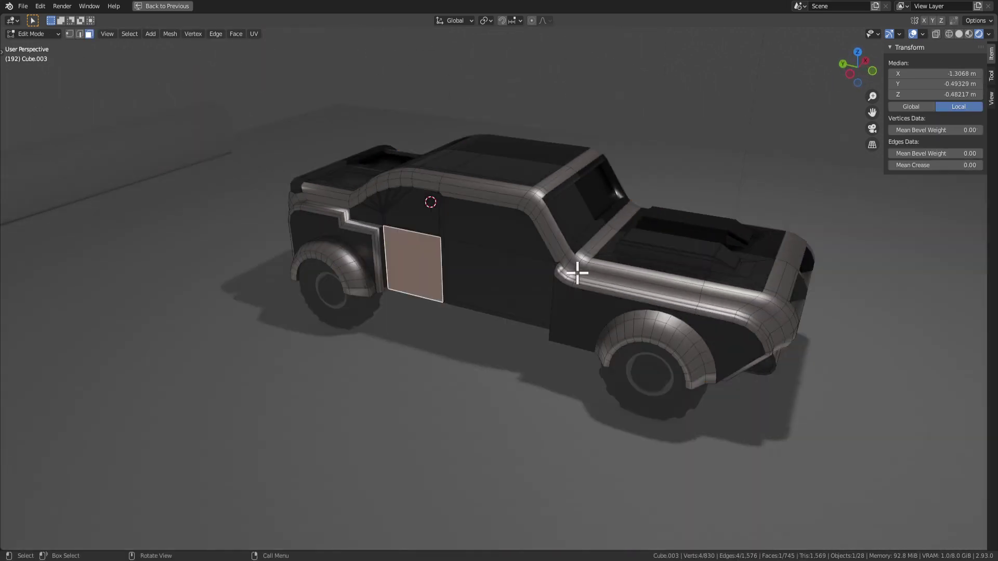
Inset the front roof panel face by about 0.085 m.
click(526, 169)
scroll(802, 262, up, 2)
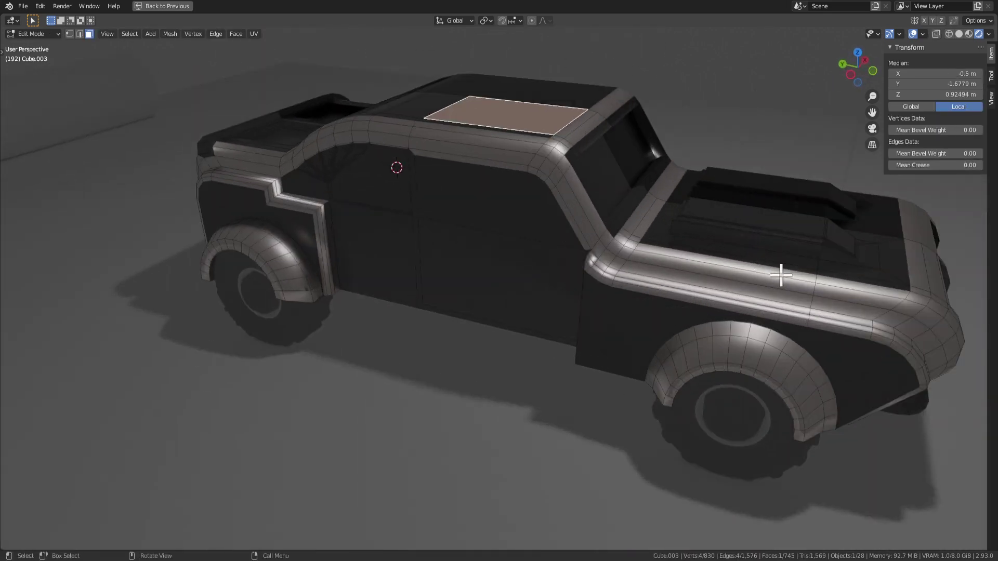
key(i)
click(889, 299)
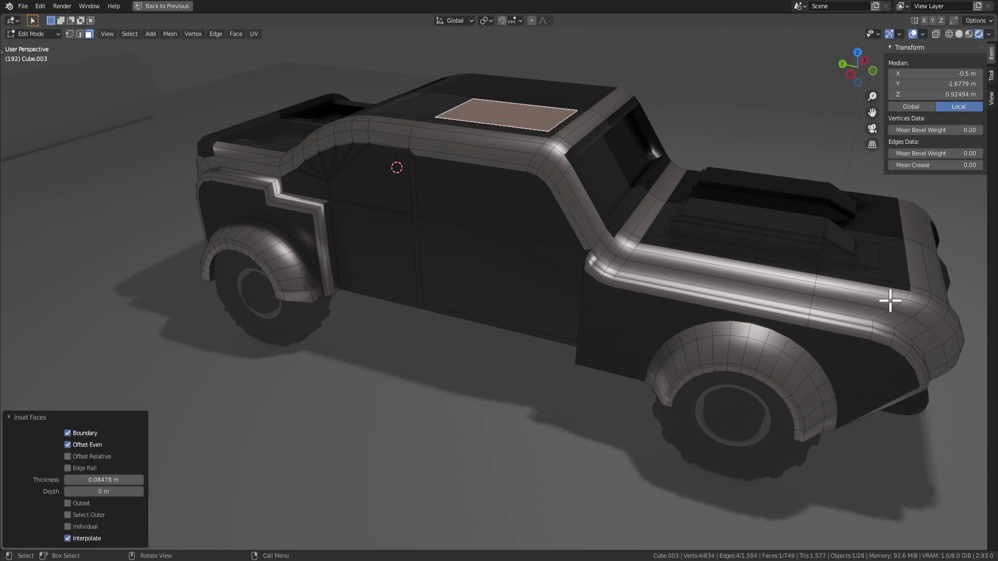
Extrude the inset roof panel upward about 0.2 m and bevel its top edges about 0.086 m with two segments.
key(e)
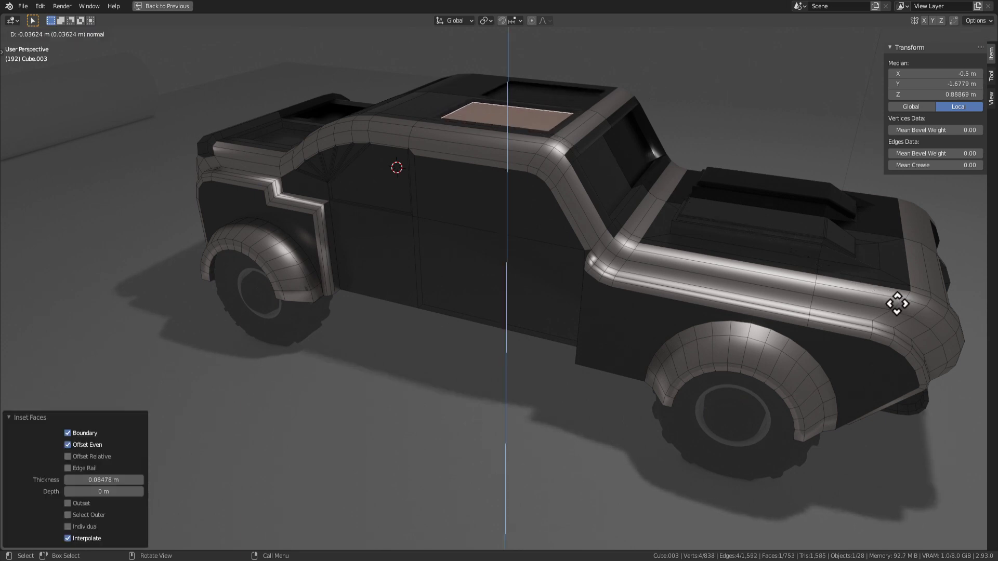
click(860, 276)
middle_drag(860, 276, 687, 196)
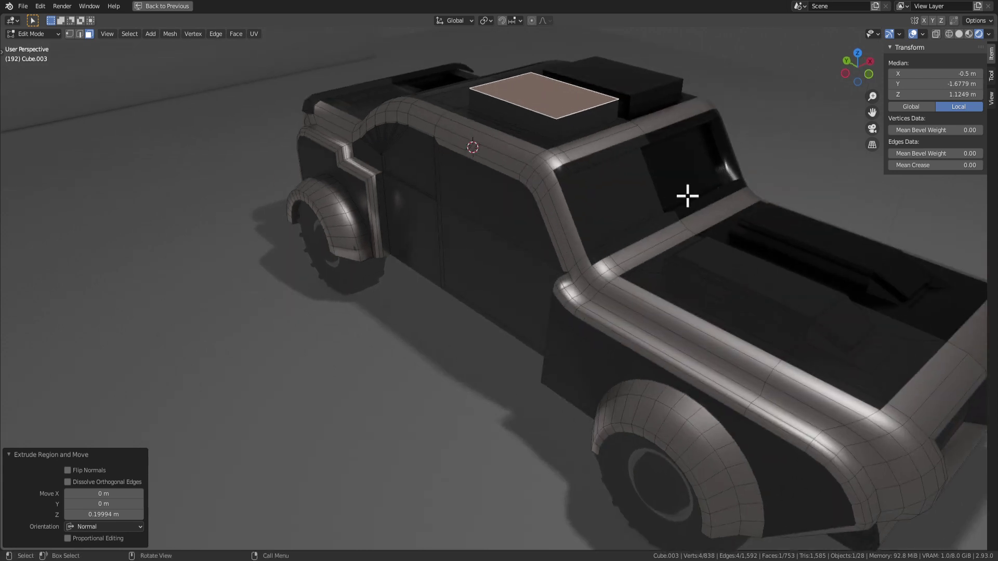
middle_drag(638, 141, 648, 359)
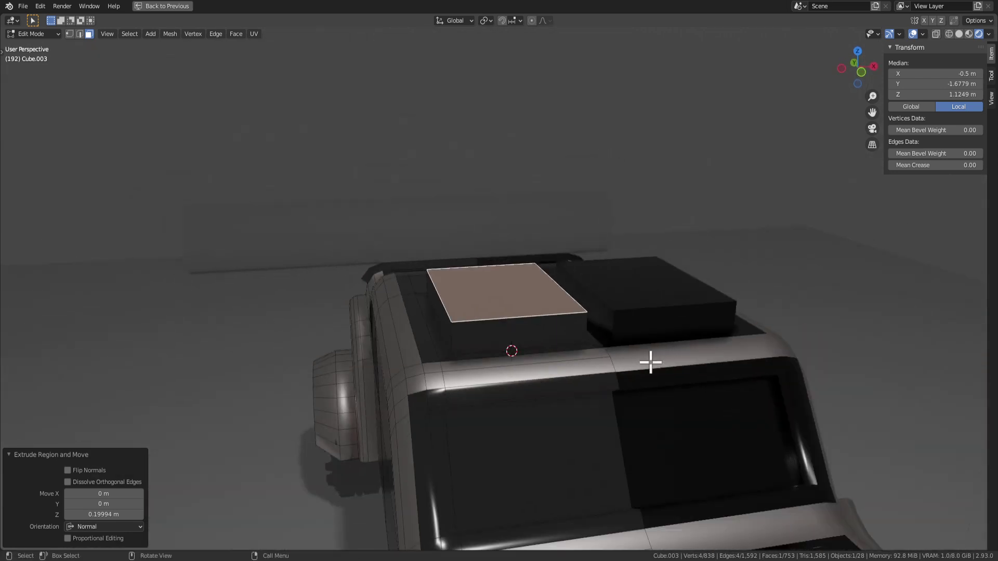
key(ctrl+b)
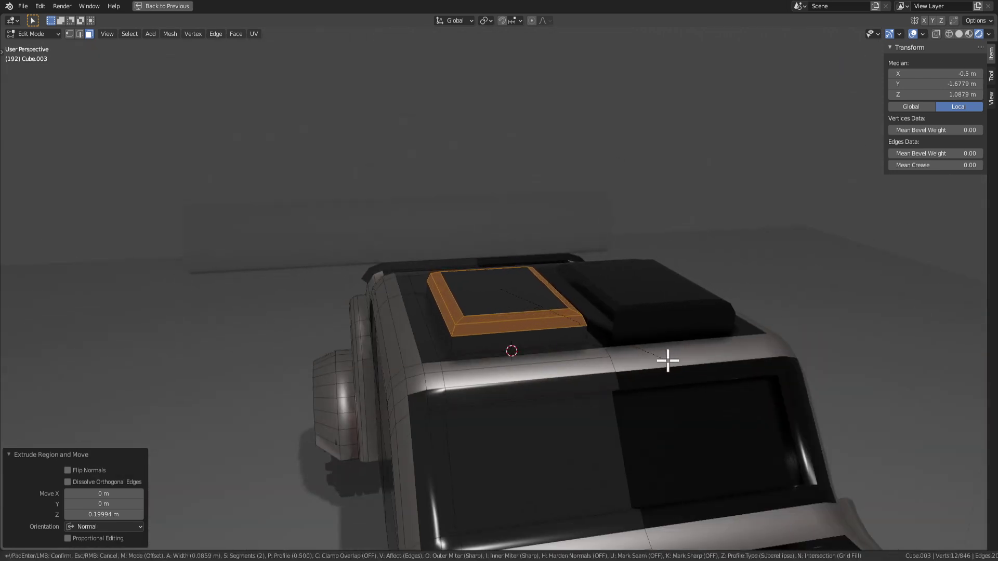
click(668, 360)
Lower the beveled roof block about 0.033 m and narrow it to about 0.778 along X.
key(g)
key(z)
click(669, 359)
key(s)
key(x)
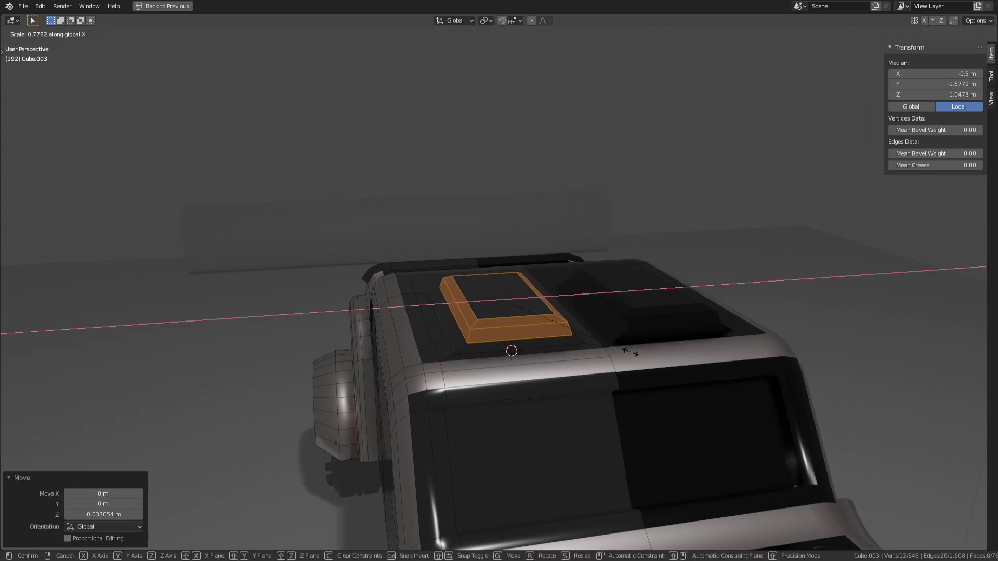
click(631, 350)
Try sinking the beveled block about 0.126 m into the roof along Z and check the shape from the front.
key(g)
key(z)
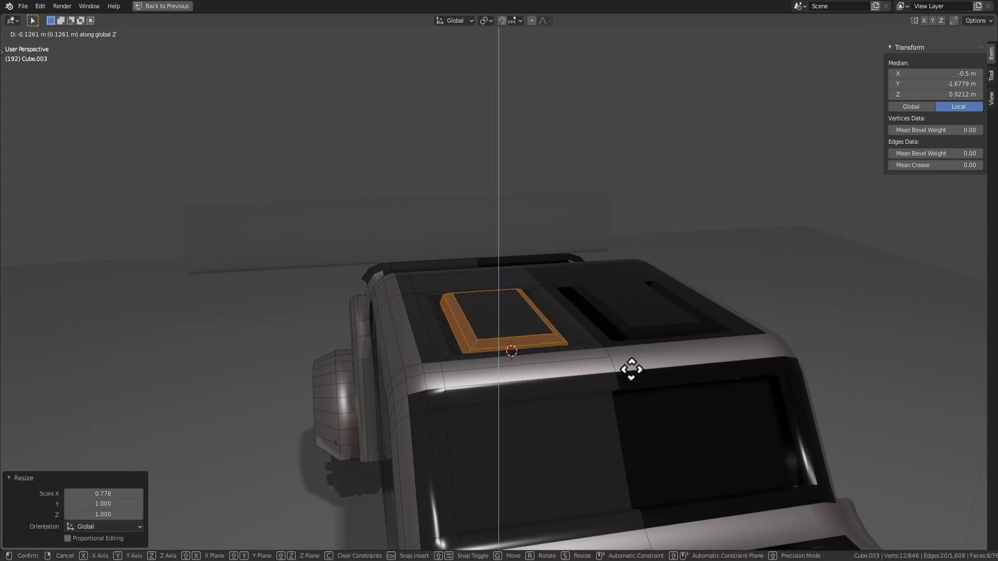
click(632, 369)
scroll(598, 408, down, 3)
key(Tab)
middle_drag(598, 408, 508, 439)
scroll(670, 429, up, 2)
key(Tab)
middle_drag(564, 414, 660, 390)
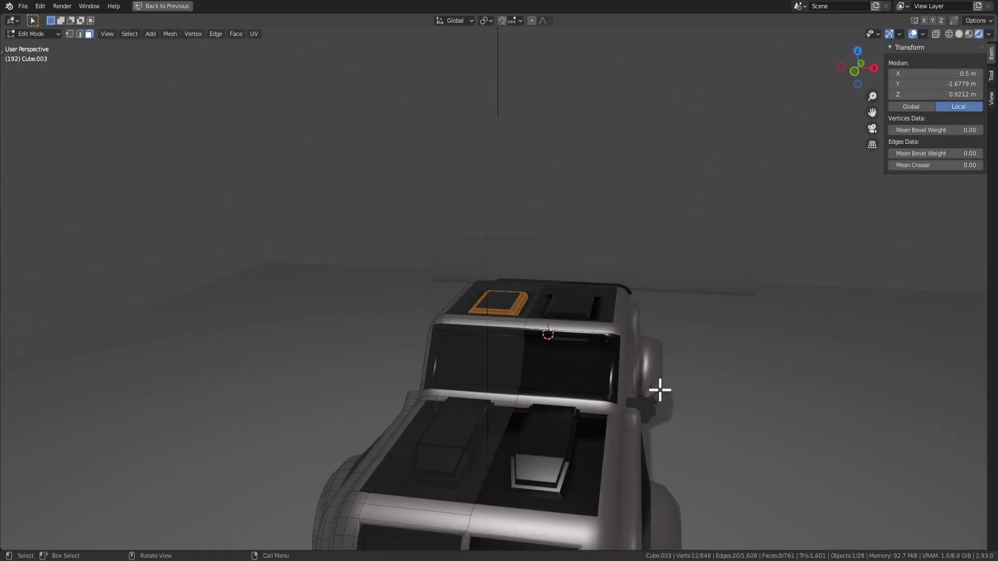
Dissolve the vertices of the whole raised roof block, including its top and beveled rim.
middle_drag(575, 378, 623, 375)
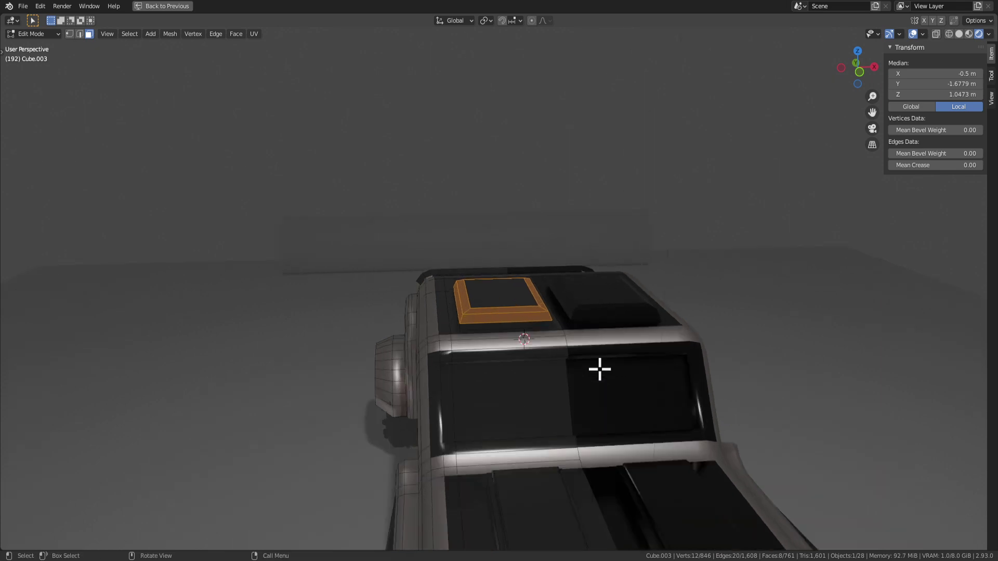
middle_drag(589, 436, 630, 414)
scroll(629, 413, up, 4)
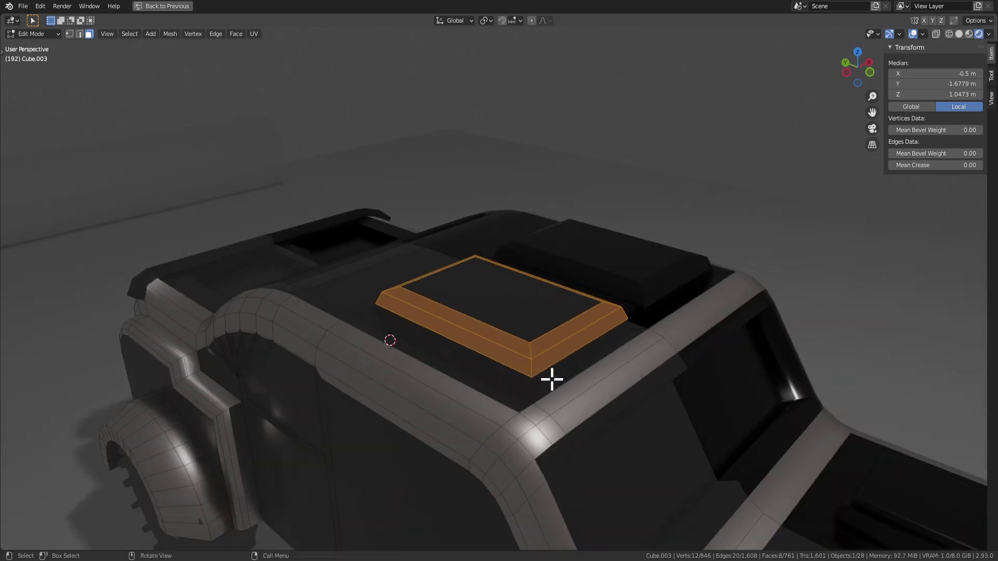
scroll(551, 380, down, 6)
middle_drag(606, 392, 629, 372)
scroll(604, 368, up, 4)
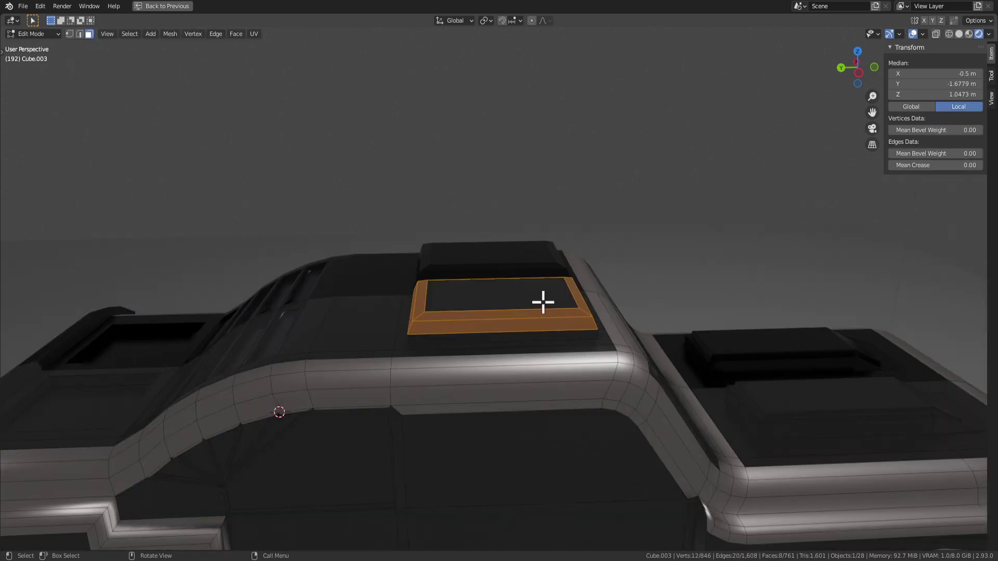
click(543, 301)
middle_drag(532, 326, 538, 314)
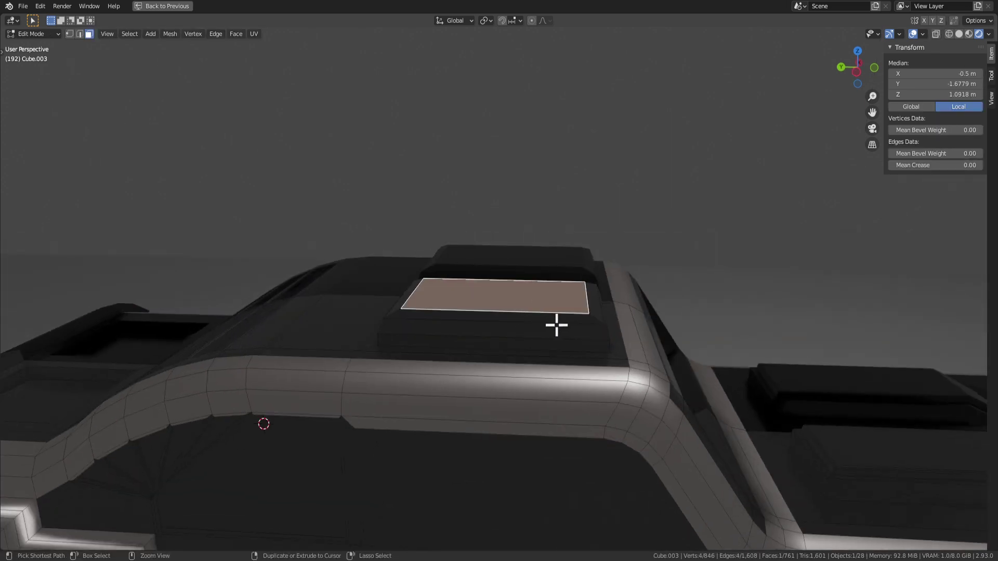
key(ctrl+KP_Add)
key(x)
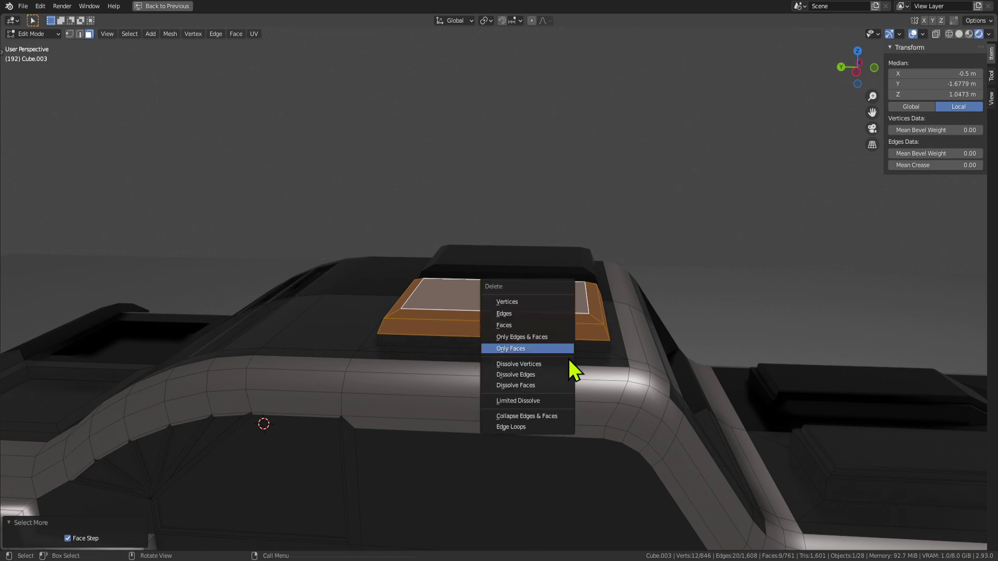
click(563, 367)
middle_drag(584, 363, 551, 335)
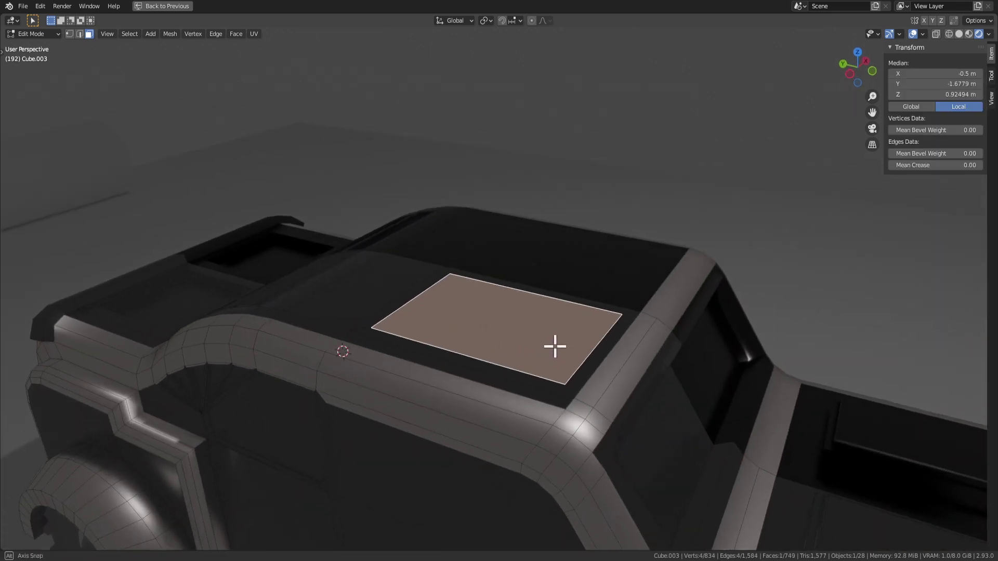
Try extruding the inset roof panel about 0.04 m down into the roof.
key(e)
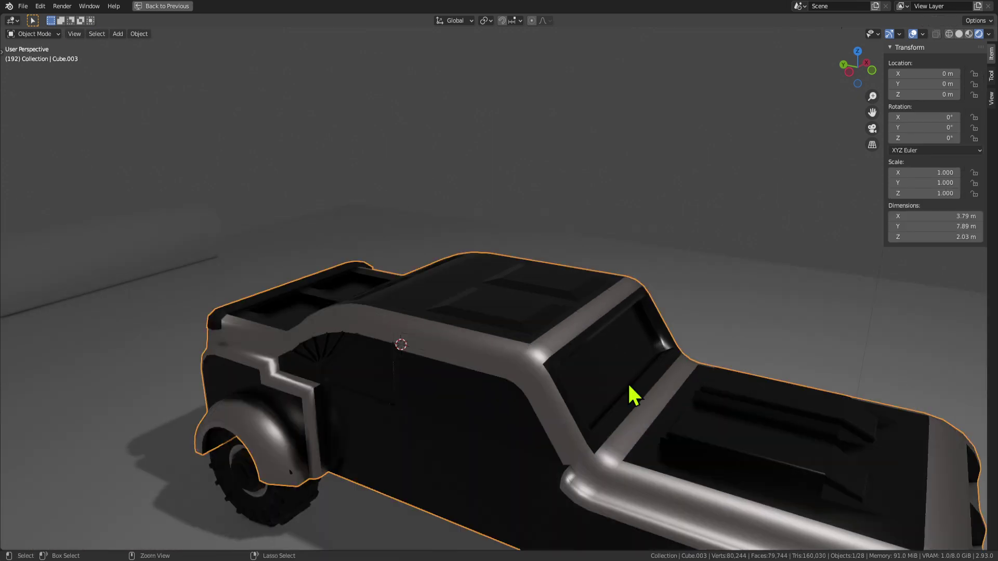
key(Tab)
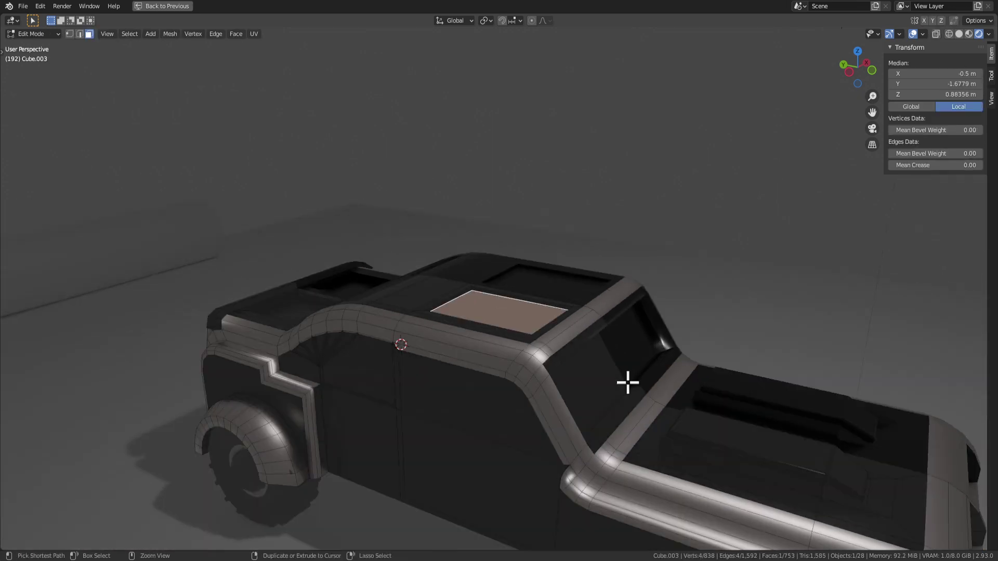
scroll(627, 383, down, 2)
middle_drag(632, 403, 586, 393)
Move the inset roof panel down about 0.045 m without extruding it.
key(g)
click(588, 396)
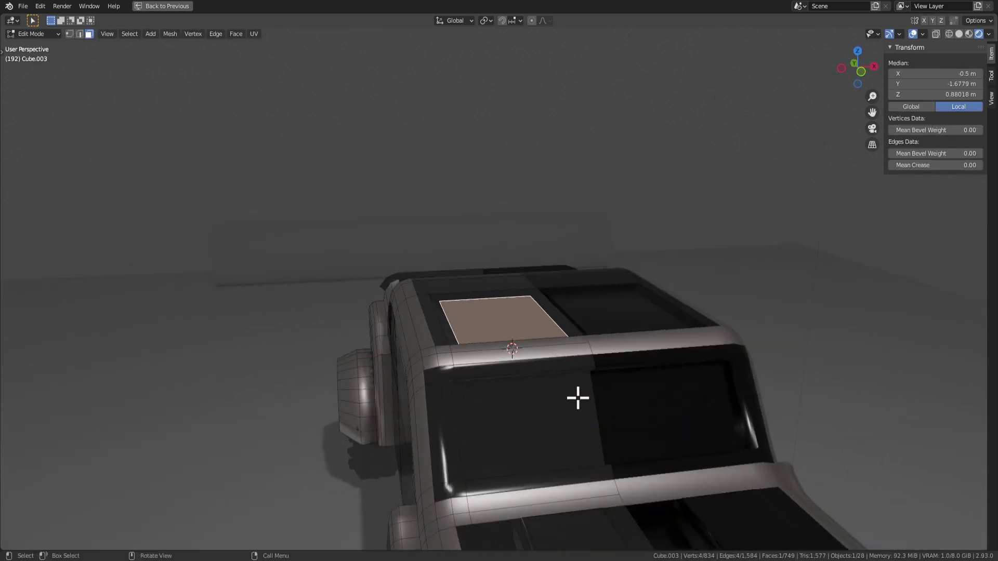
key(Tab)
key(Tab)
key(x)
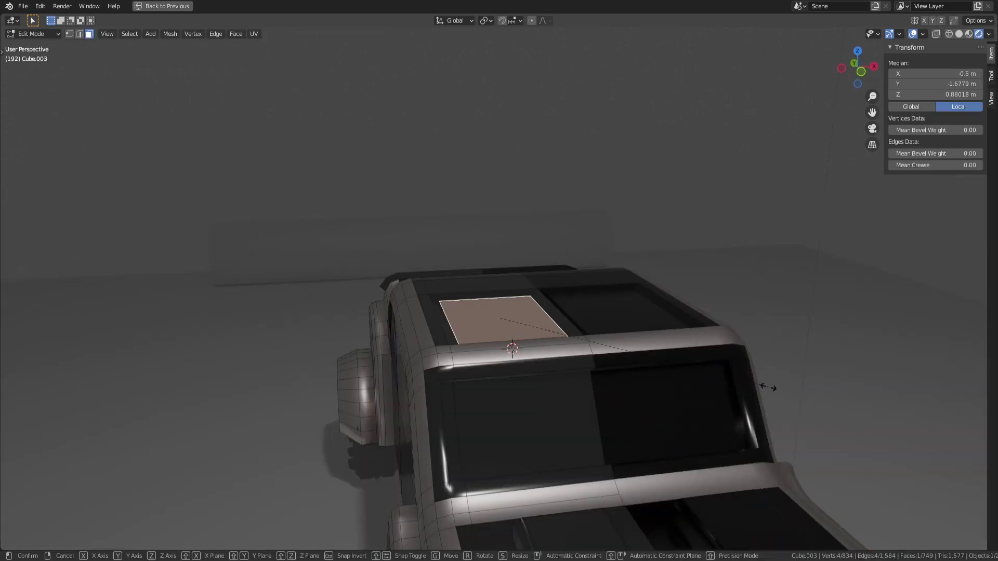
click(681, 373)
key(x)
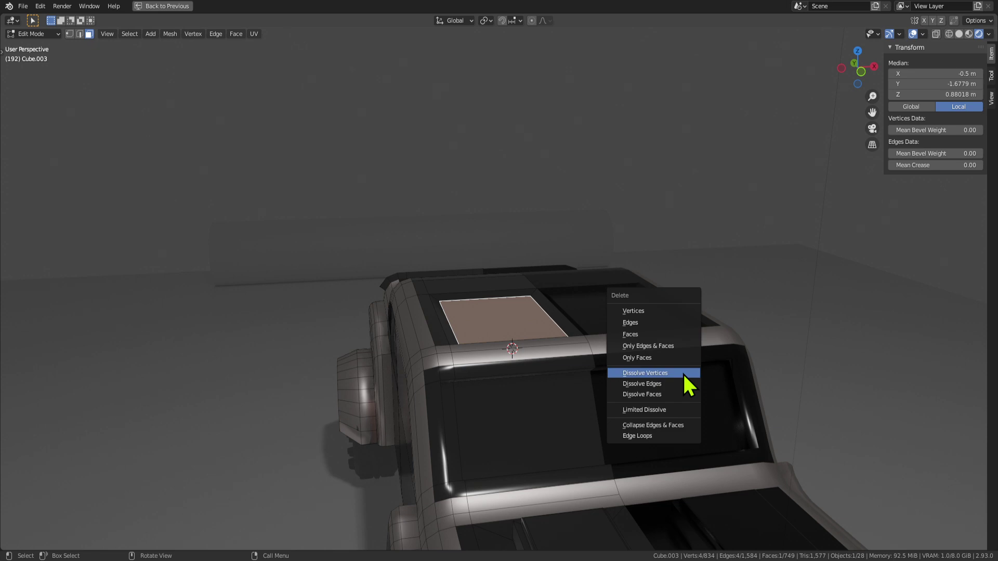
click(682, 372)
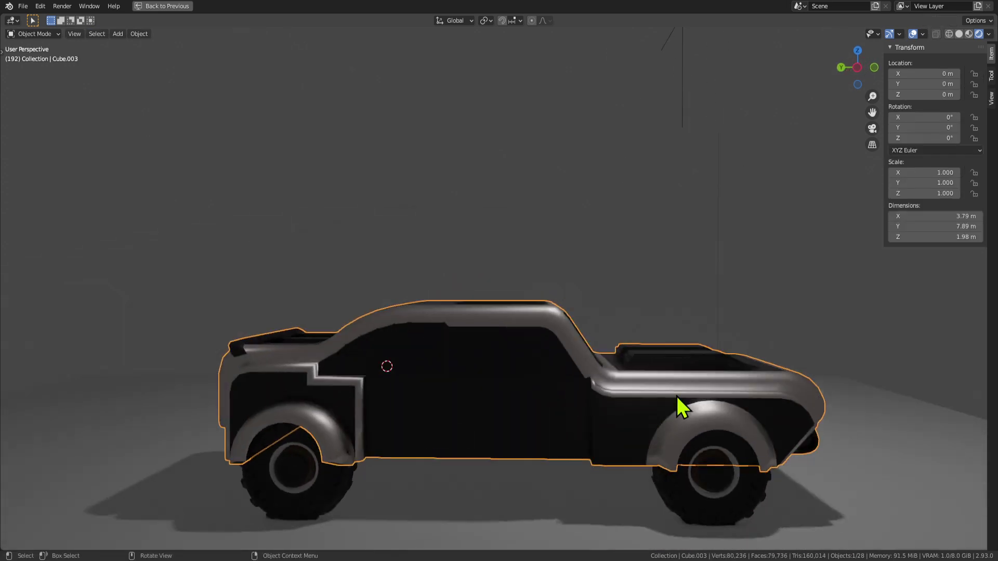
Try to inset the lower front door panel by about 0.01 m.
key(Tab)
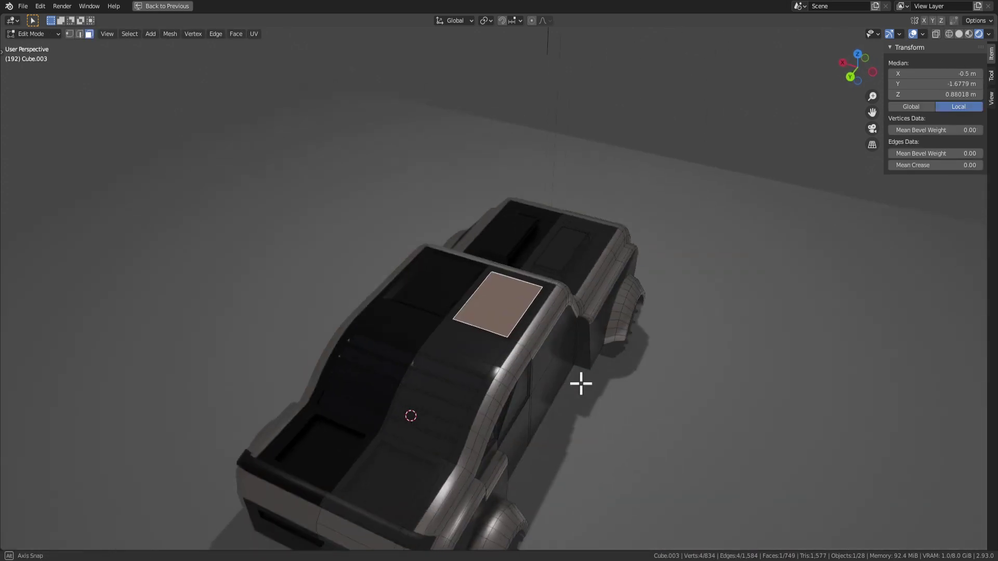
scroll(580, 383, up, 3)
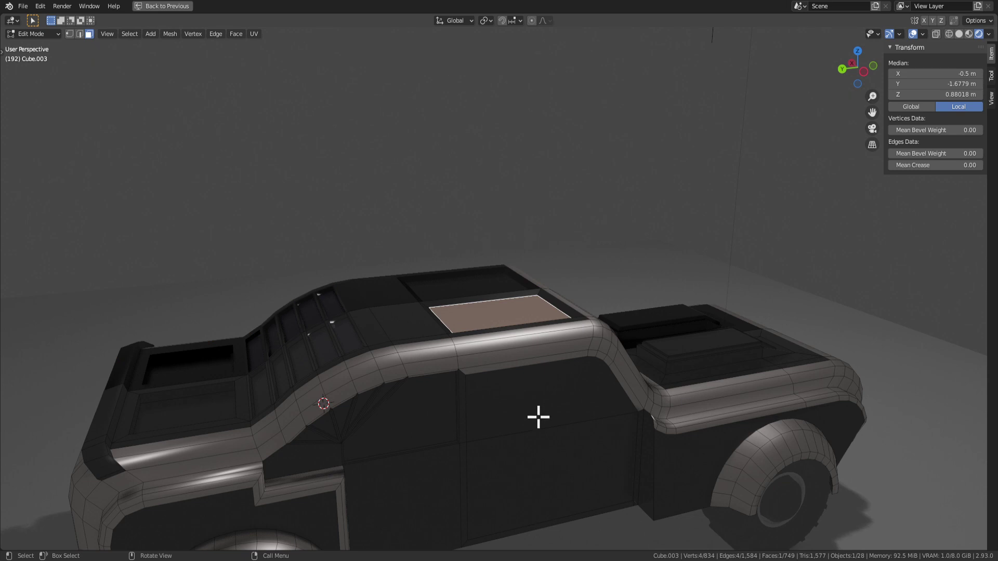
click(538, 417)
middle_drag(538, 416, 662, 442)
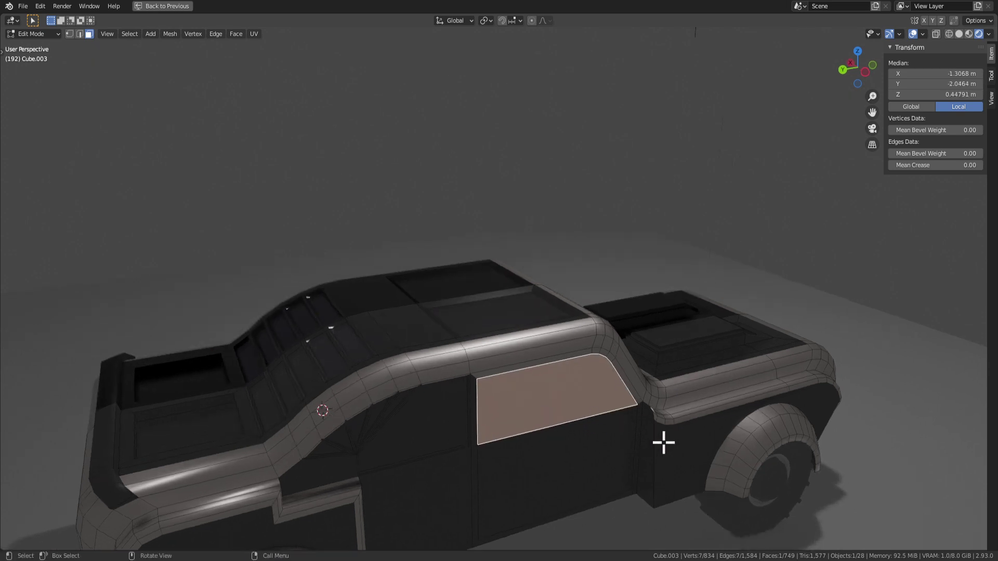
scroll(641, 419, up, 2)
middle_drag(574, 364, 594, 390)
shift+click(512, 406)
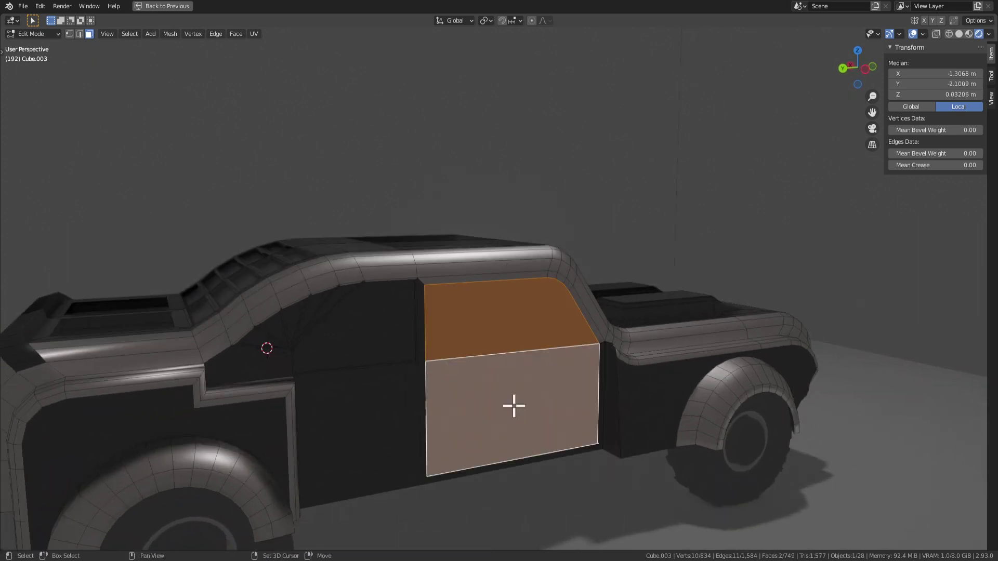
click(501, 311)
click(503, 426)
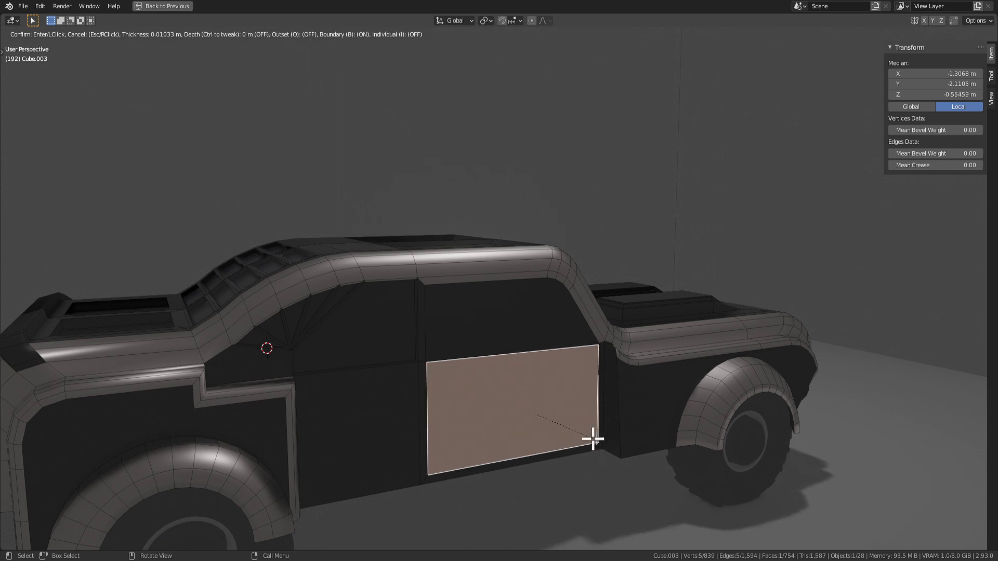
Examine the vertices at the lower front corner of the front door panel up close.
mouse_move(606, 442)
middle_down()
mouse_move(584, 421)
mouse_move(684, 388)
mouse_move(501, 296)
middle_up()
scroll(603, 439, up, 2)
scroll(697, 408, up, 3)
key(1)
scroll(676, 408, up, 1)
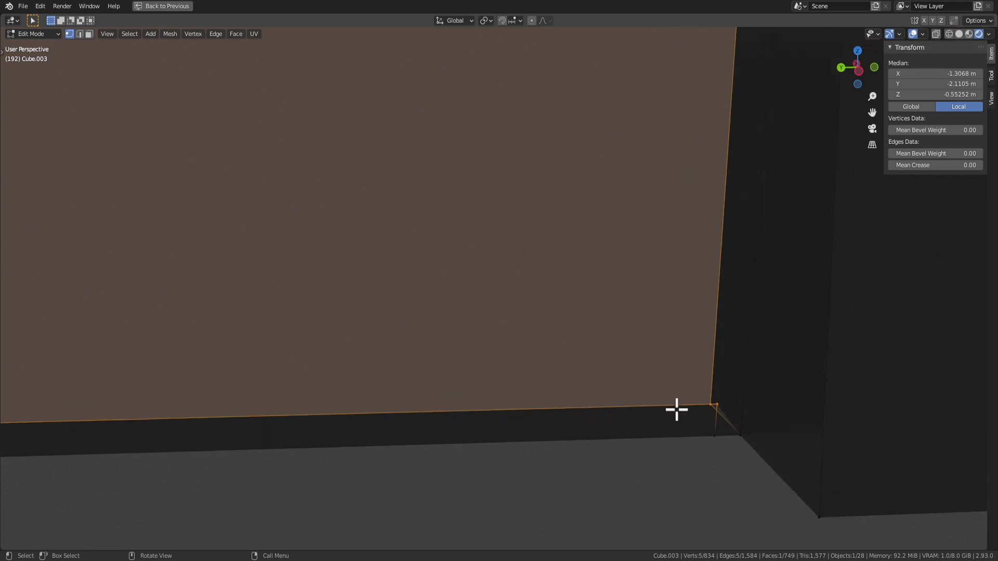
shift+middle_drag(675, 409, 597, 390)
scroll(597, 397, down, 7)
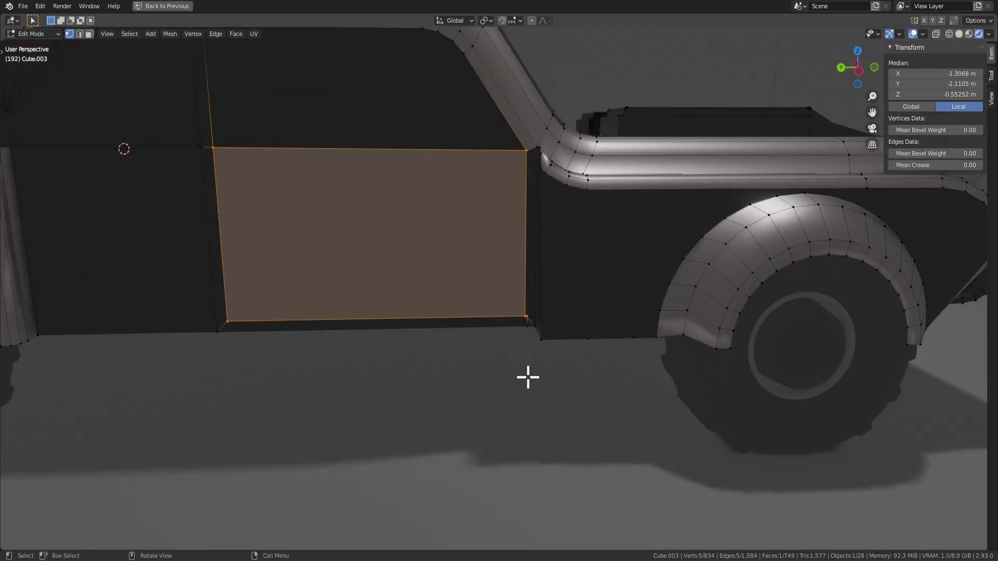
Try to scale the front window and lower front door faces together to about 1.01.
scroll(512, 292, up, 1)
key(3)
click(392, 106)
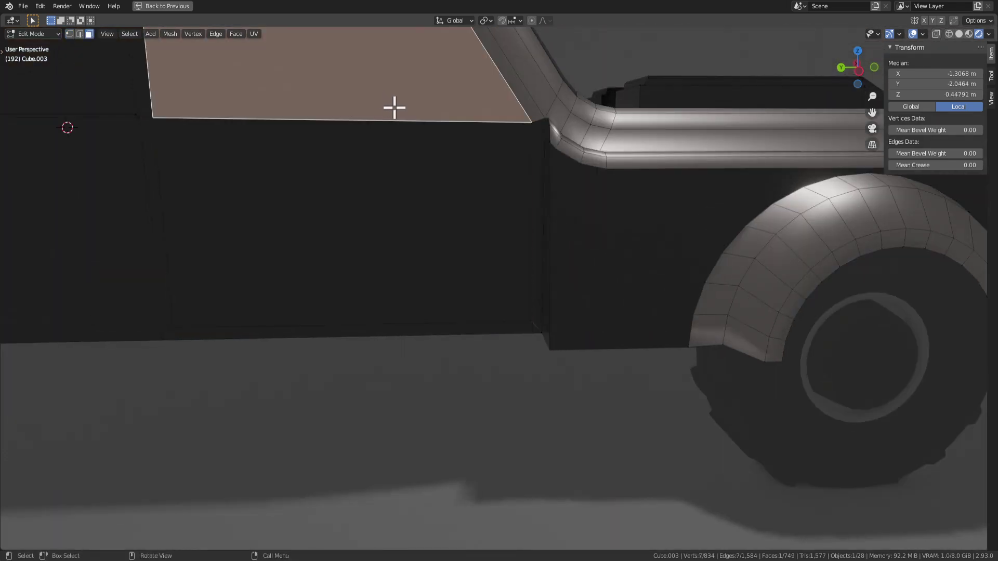
shift+click(475, 253)
scroll(541, 312, up, 2)
key(s)
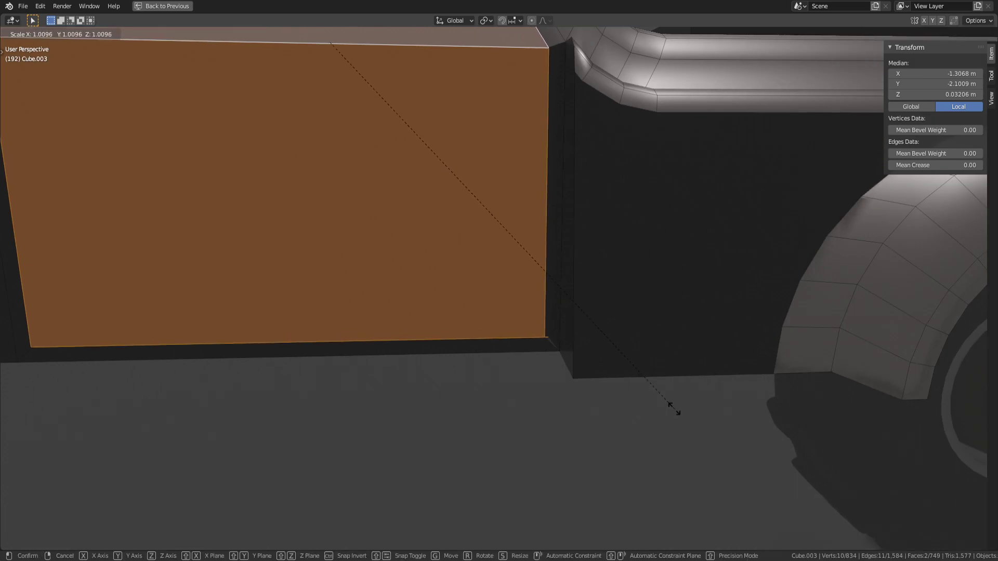
right_click(677, 413)
scroll(618, 387, up, 3)
scroll(570, 334, down, 3)
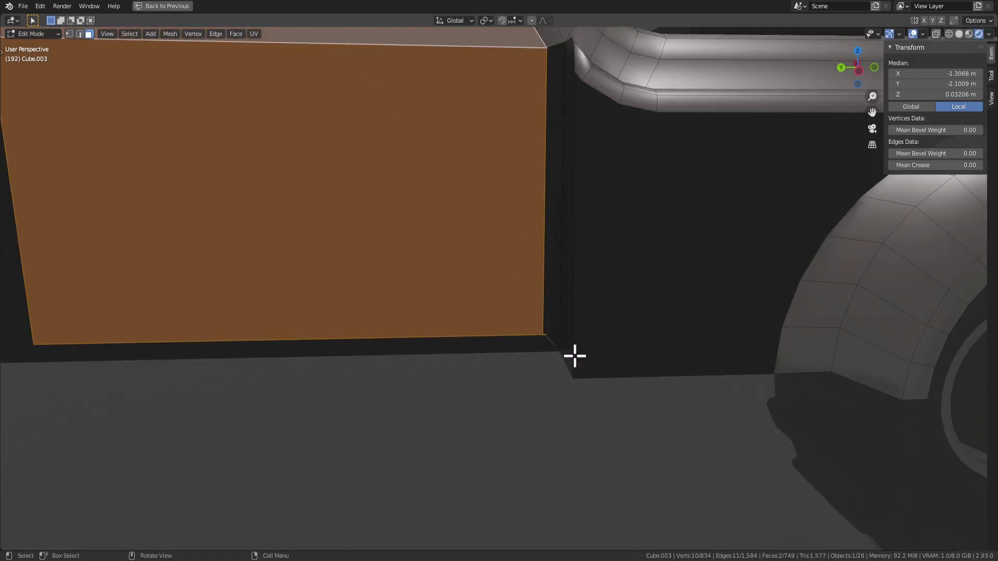
scroll(567, 395, up, 2)
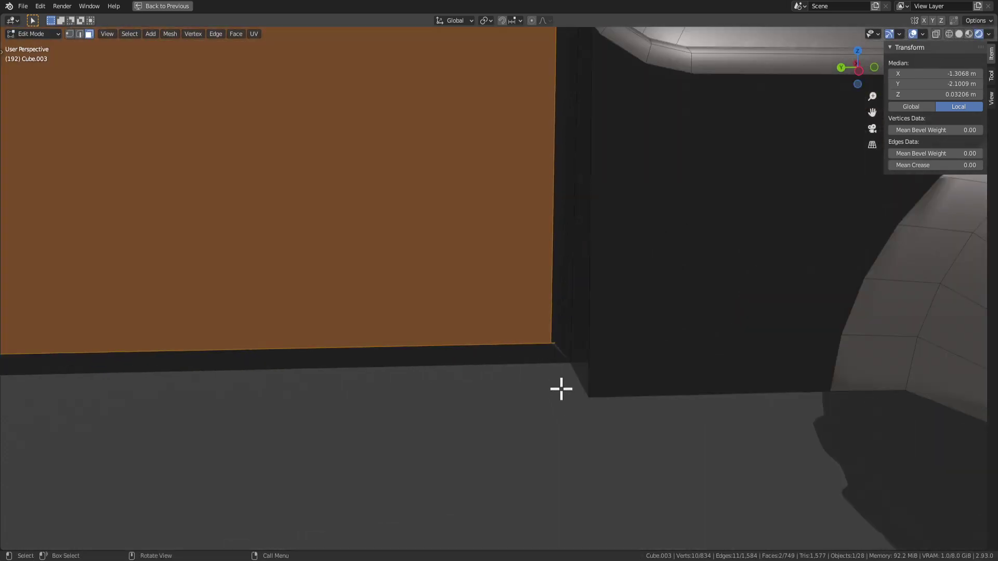
Remove the stray short vertical edge at the lower front corner of the front door panel.
middle_drag(561, 388, 529, 354)
key(Tab)
key(Tab)
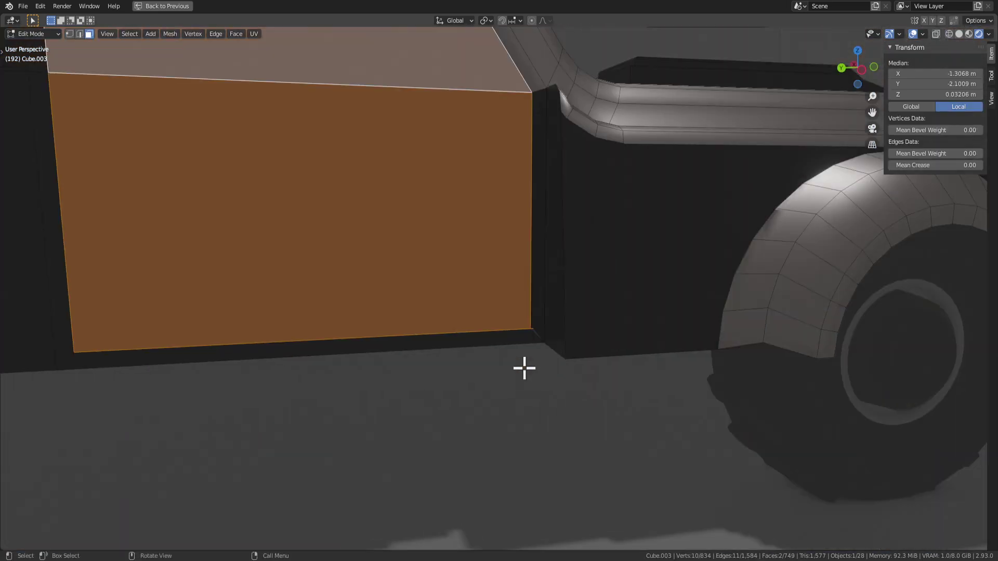
scroll(547, 356, up, 3)
key(1)
scroll(547, 398, up, 2)
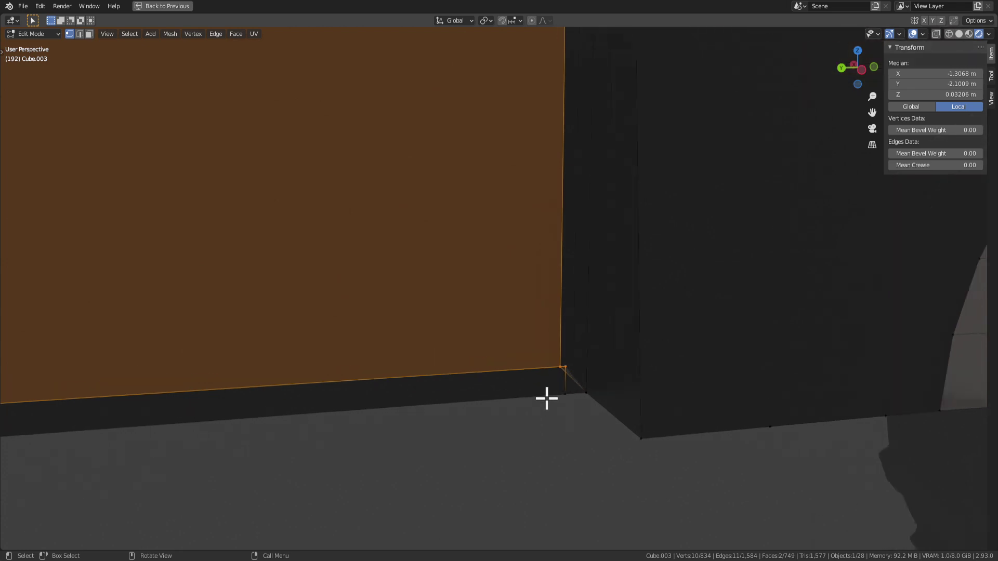
click(565, 381)
scroll(560, 408, down, 2)
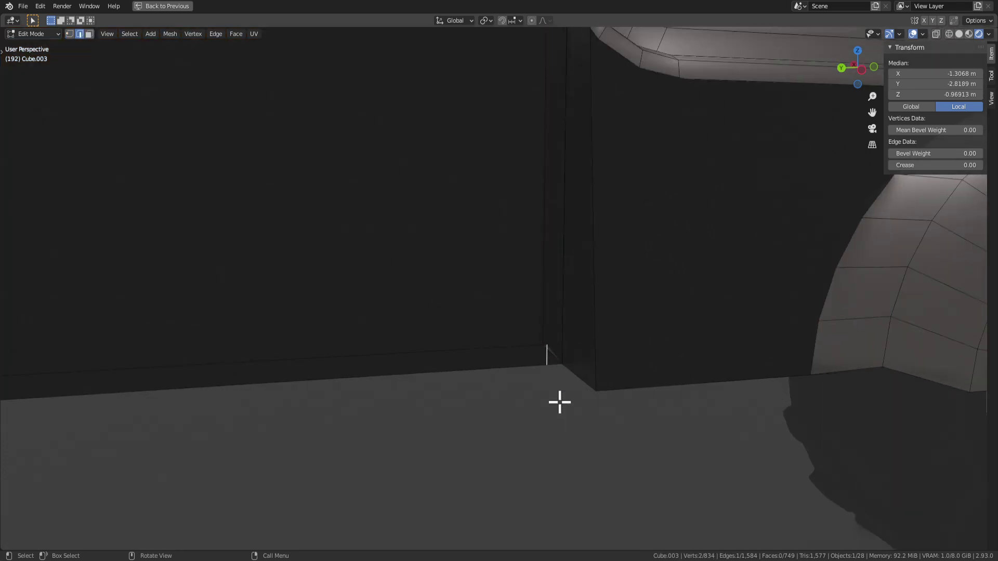
middle_drag(560, 402, 510, 397)
click(488, 378)
key(Tab)
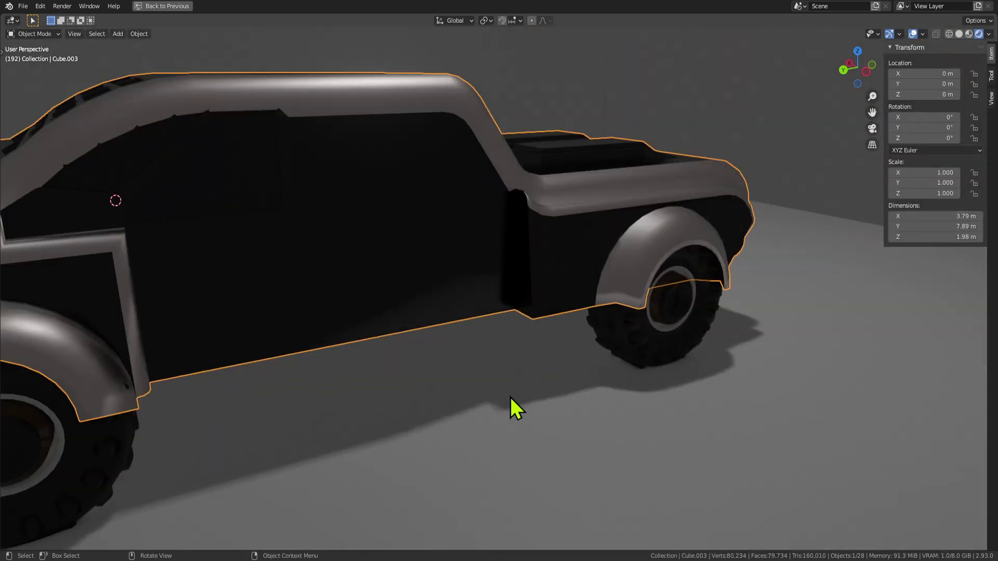
Assign Material.053 to the narrow faces lining the top and sloped front edge of the front window opening.
key(Tab)
scroll(441, 363, up, 3)
key(3)
click(430, 273)
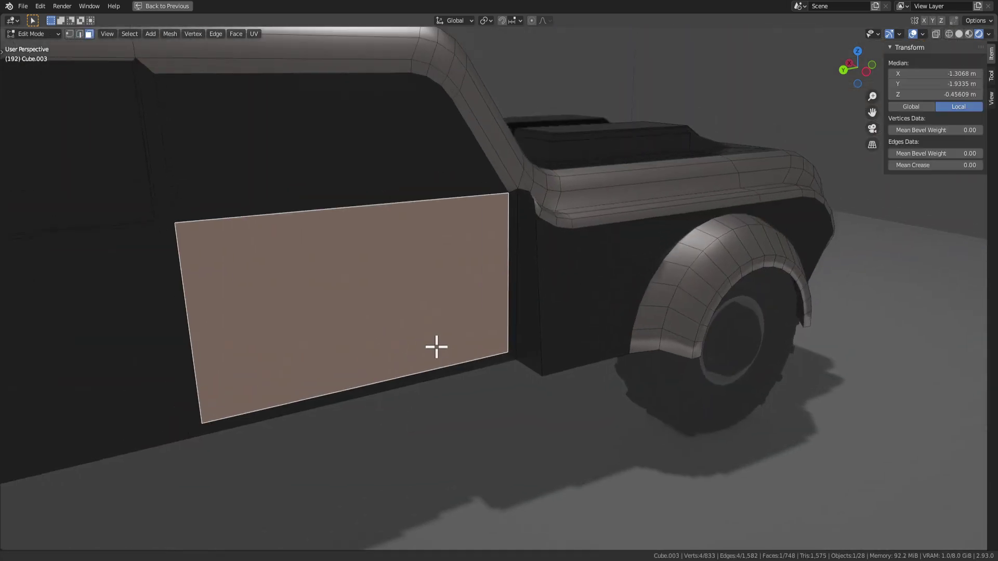
click(495, 185)
middle_drag(494, 185, 458, 195)
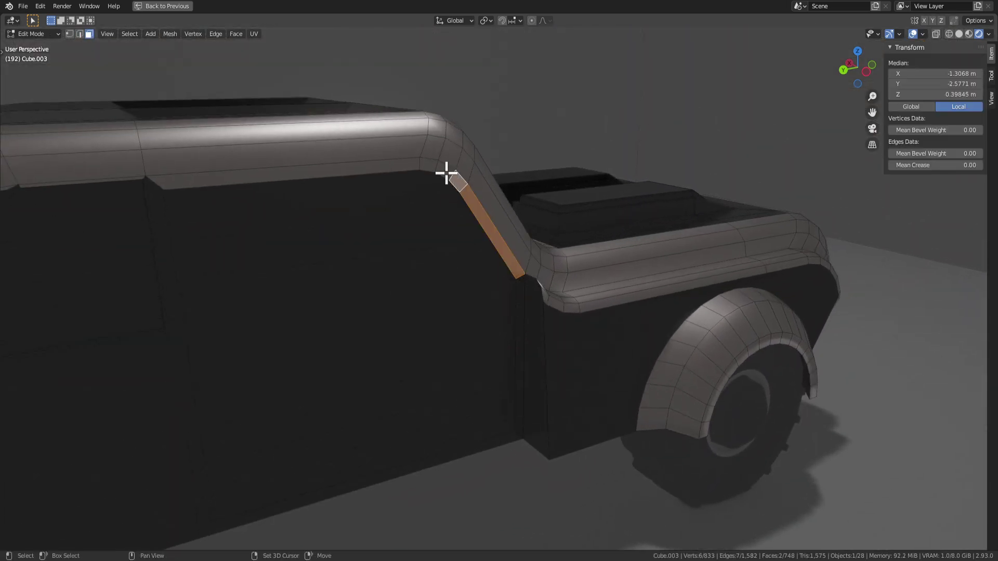
middle_drag(364, 239, 406, 267)
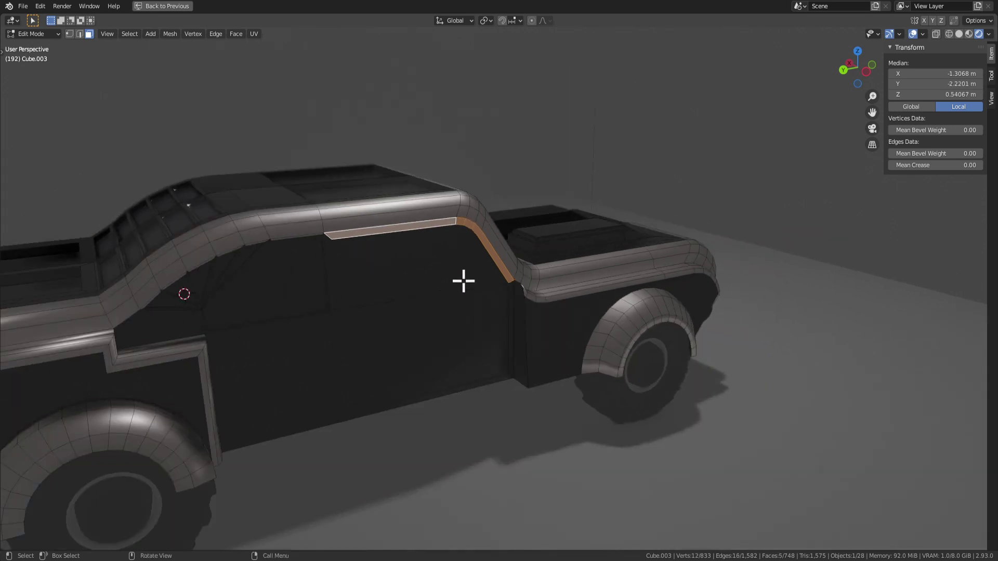
key(ctrl+space)
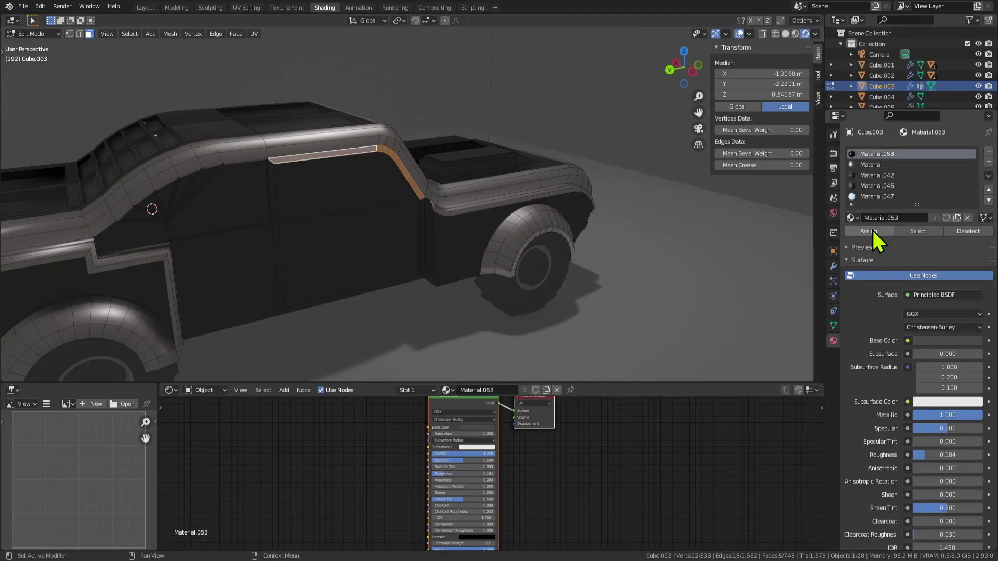
click(871, 232)
Examine the narrow faces under the curved roof rail above the rear window up close.
key(Tab)
mouse_move(593, 261)
middle_down()
mouse_move(495, 241)
mouse_move(630, 252)
mouse_move(531, 229)
mouse_move(441, 192)
mouse_move(593, 235)
mouse_move(499, 208)
mouse_move(577, 190)
mouse_move(587, 268)
mouse_move(602, 279)
middle_up()
key(Tab)
scroll(594, 235, up, 2)
scroll(499, 207, up, 1)
scroll(577, 196, up, 3)
middle_drag(300, 170, 480, 188)
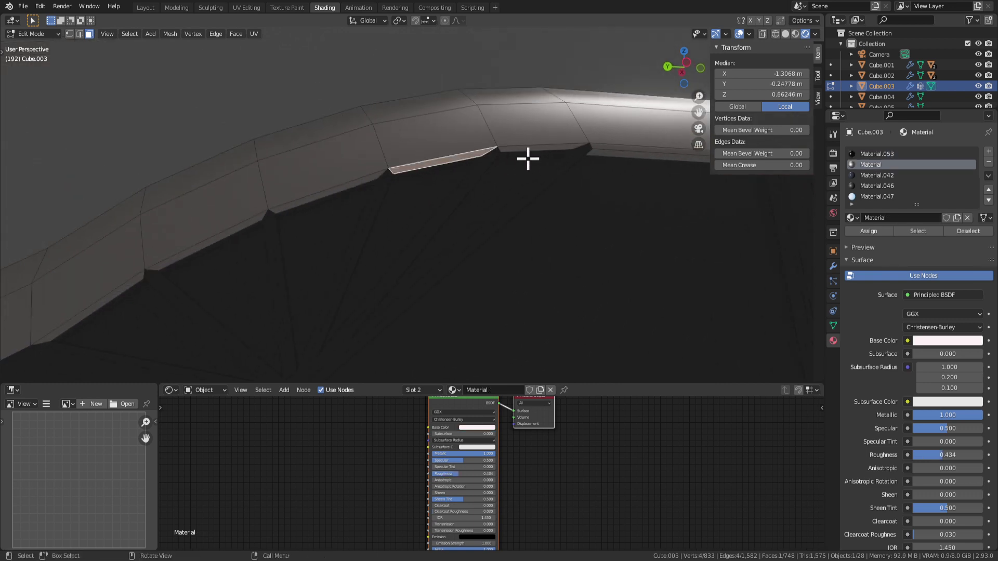
middle_drag(632, 173, 329, 258)
scroll(420, 214, up, 2)
click(370, 203)
Try to extrude the front window and lower front door faces inward together.
click(363, 281)
scroll(383, 281, down, 4)
middle_drag(390, 295, 504, 262)
shift+click(391, 287)
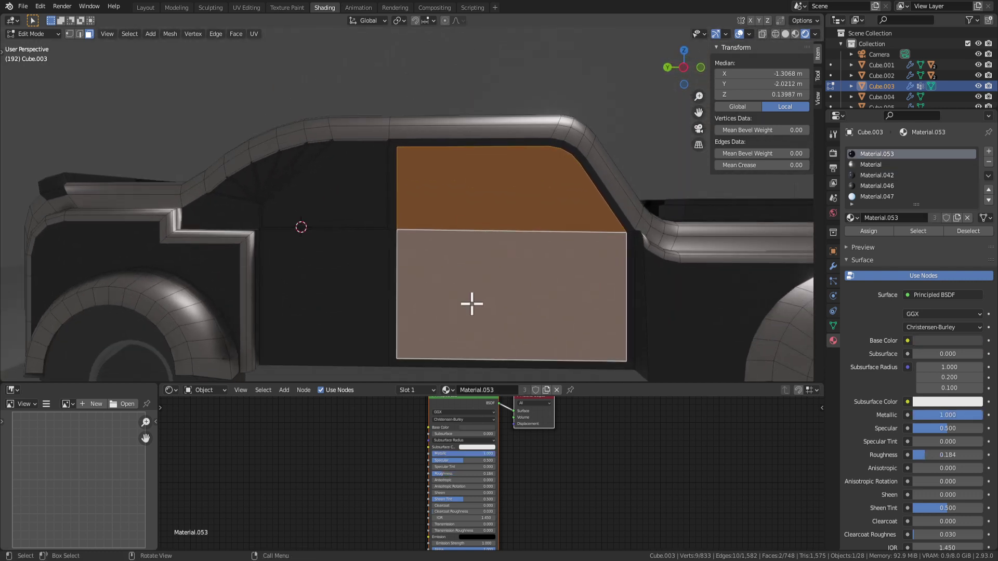
middle_drag(471, 304, 555, 341)
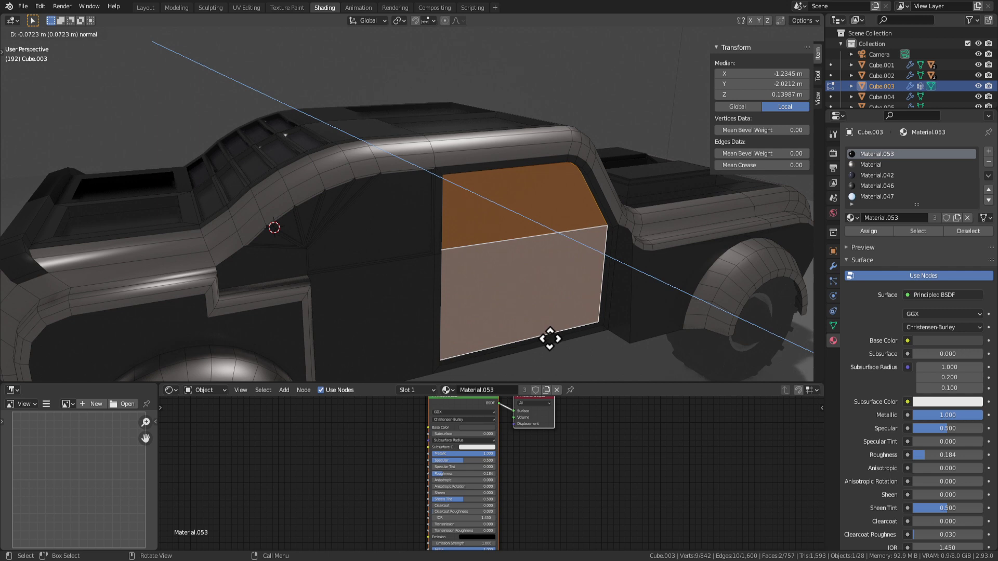
right_click(554, 341)
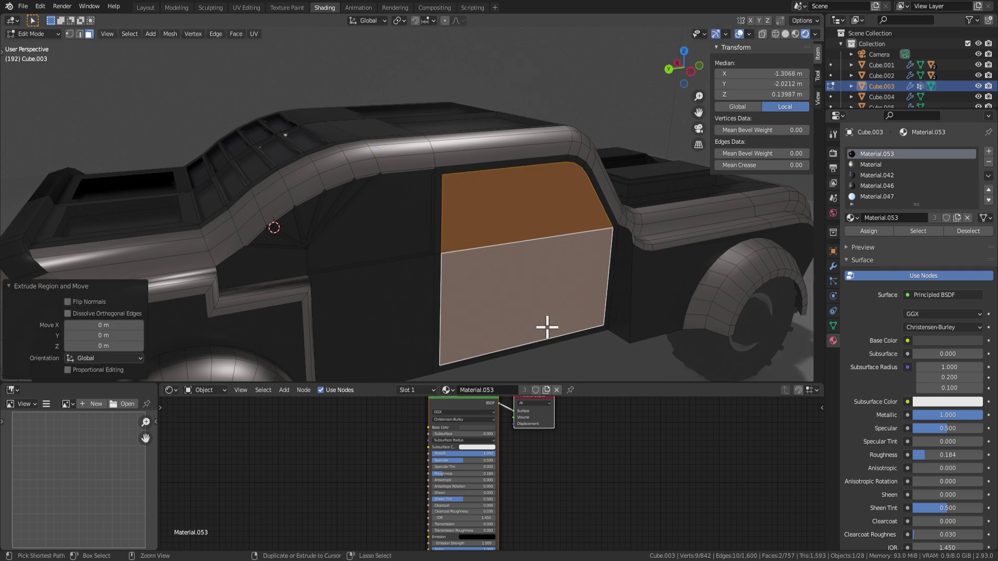
key(ctrl+z)
Inset the front window face slightly and extrude it about 0.115 m inward.
click(533, 314)
middle_drag(532, 313, 505, 292)
scroll(525, 299, up, 1)
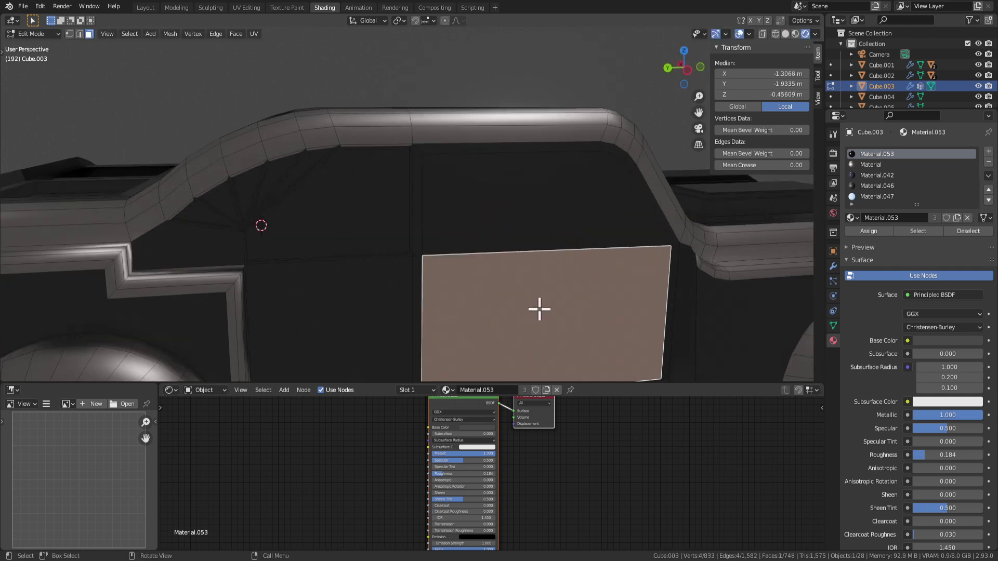
click(587, 242)
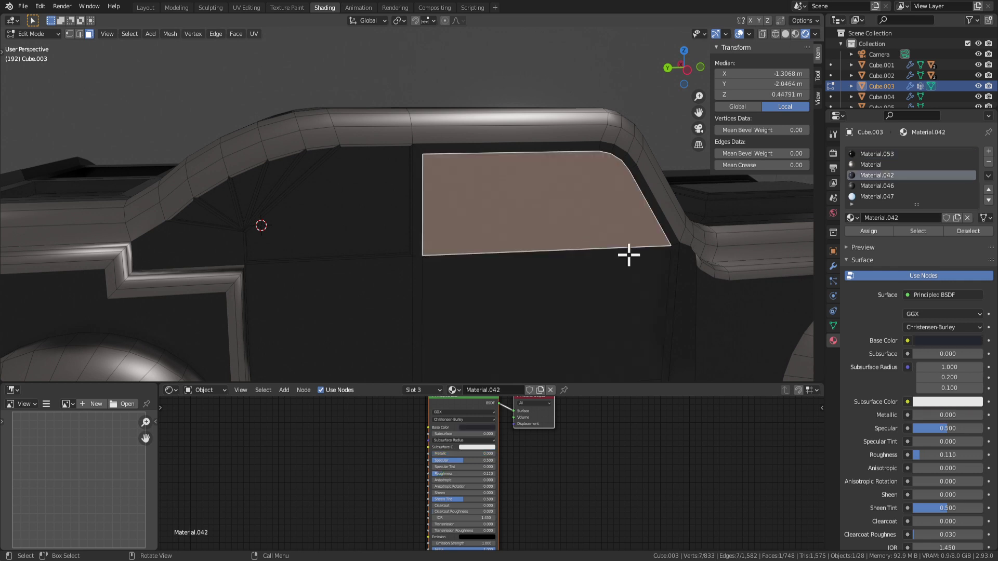
click(678, 290)
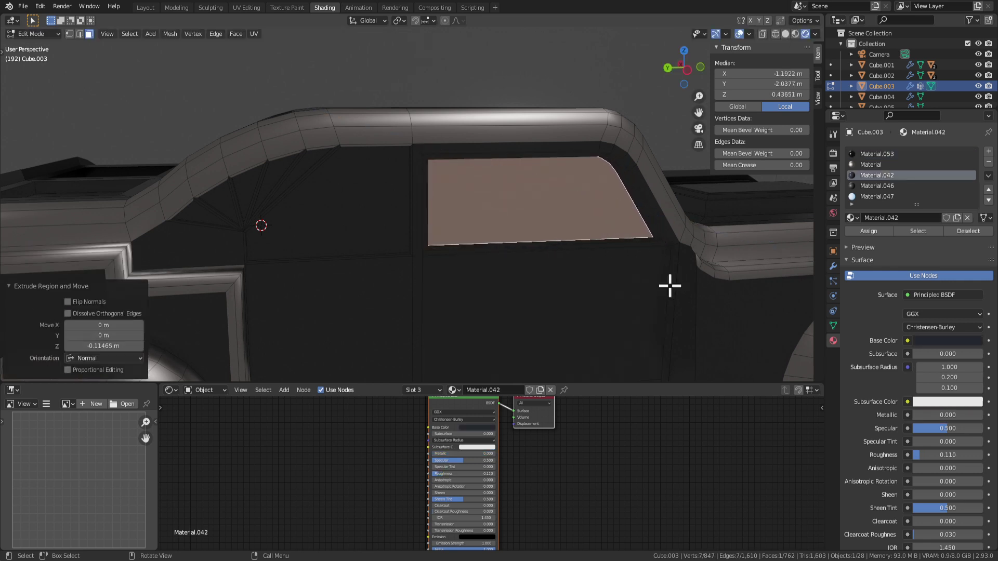
key(Tab)
middle_drag(668, 285, 562, 323)
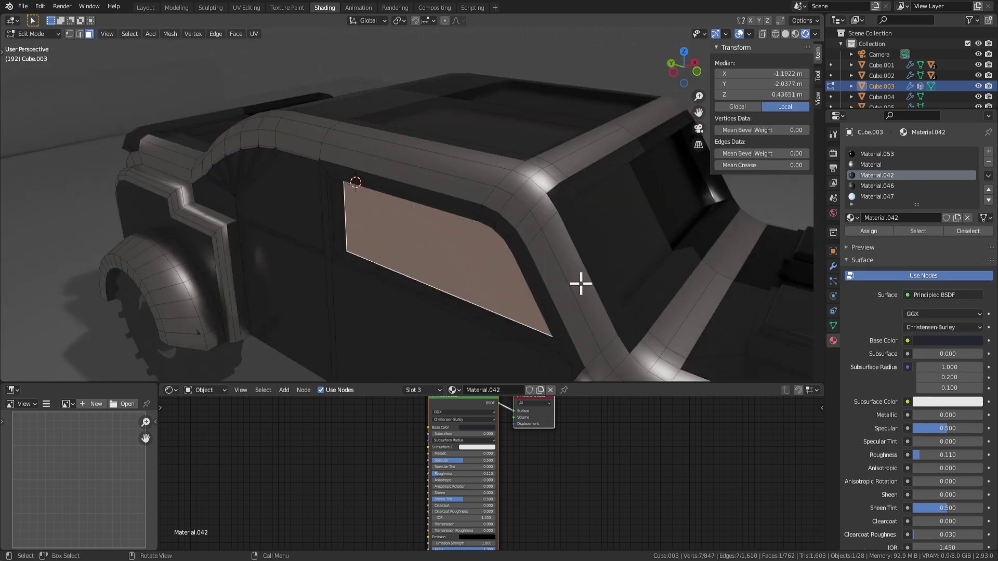
right_click(476, 221)
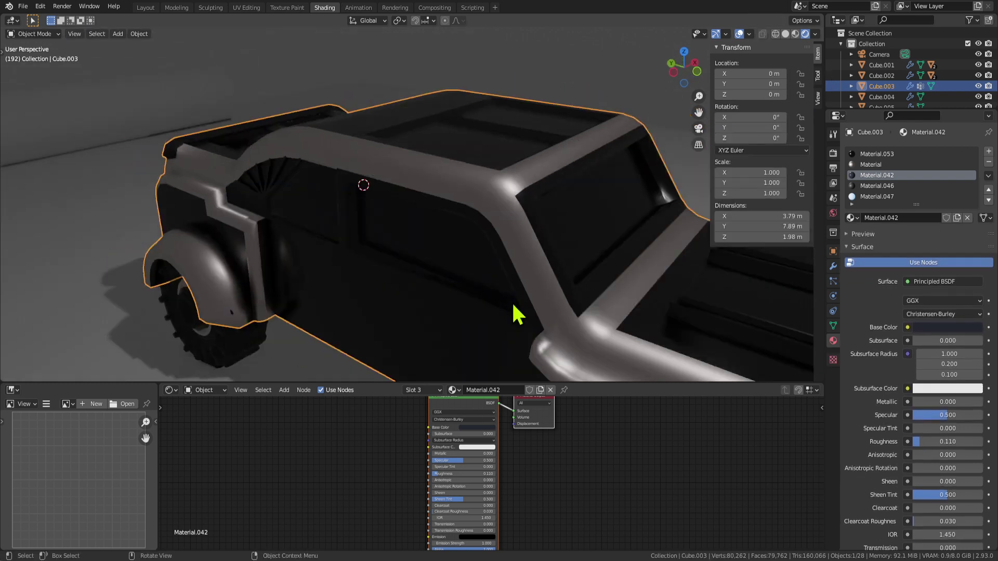
middle_drag(513, 306, 457, 289)
key(Tab)
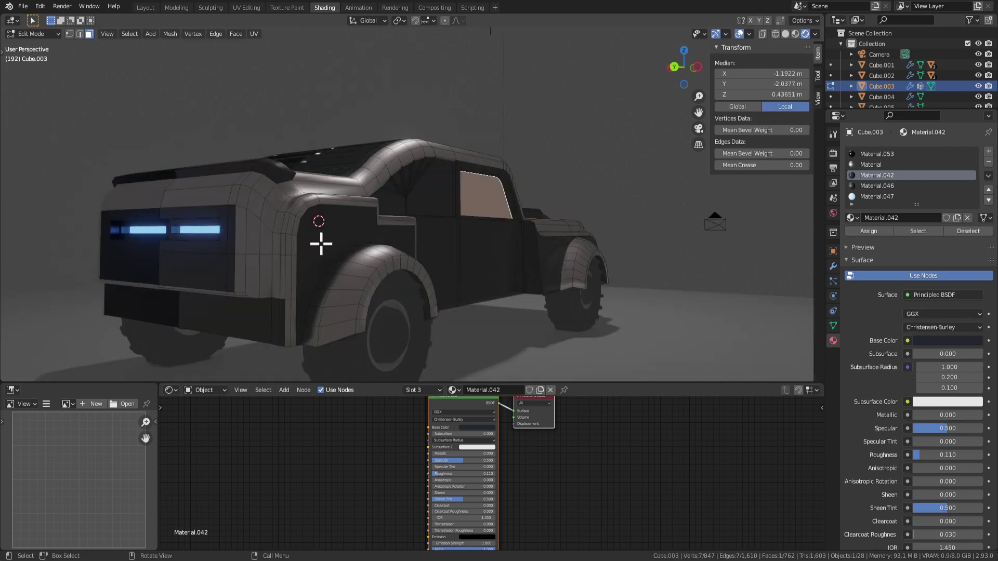
Try to inset the side panel above the rear wheel arch by about 0.03 m.
click(323, 240)
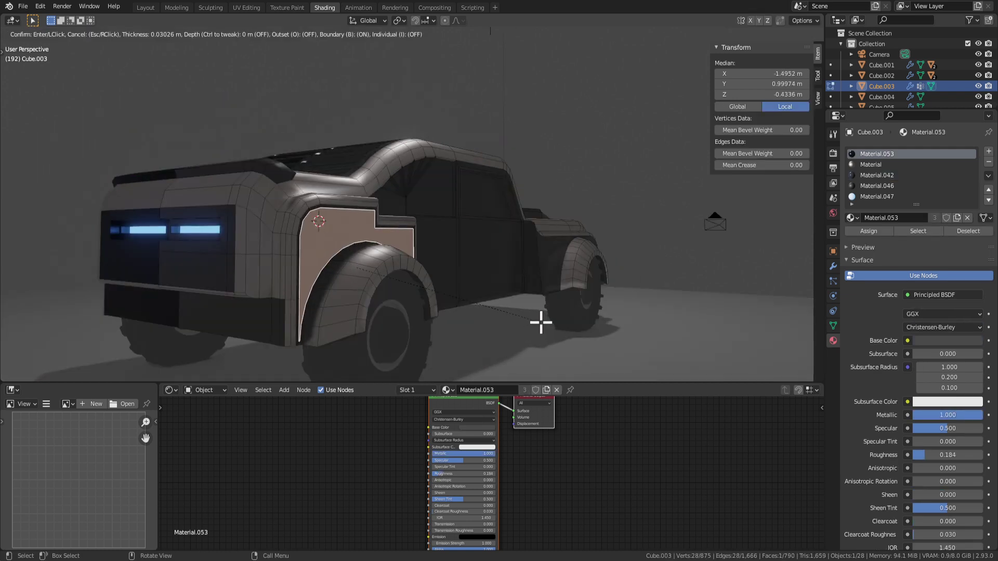
click(540, 323)
middle_drag(541, 321, 592, 311)
key(KP_Decimal)
key(ctrl+z)
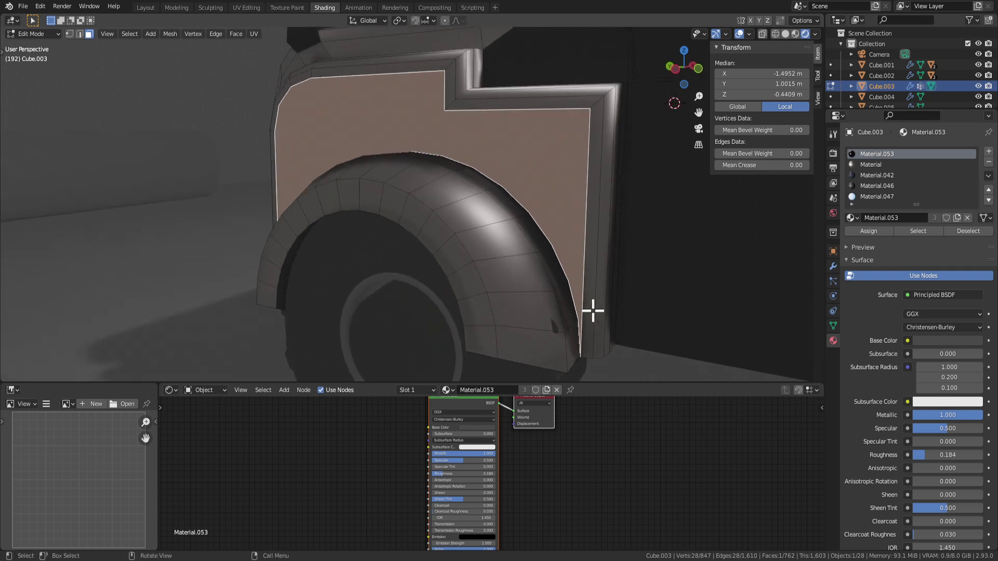
Try to extrude the side panel above the rear wheel arch about 0.3 m outward.
middle_drag(573, 272, 545, 265)
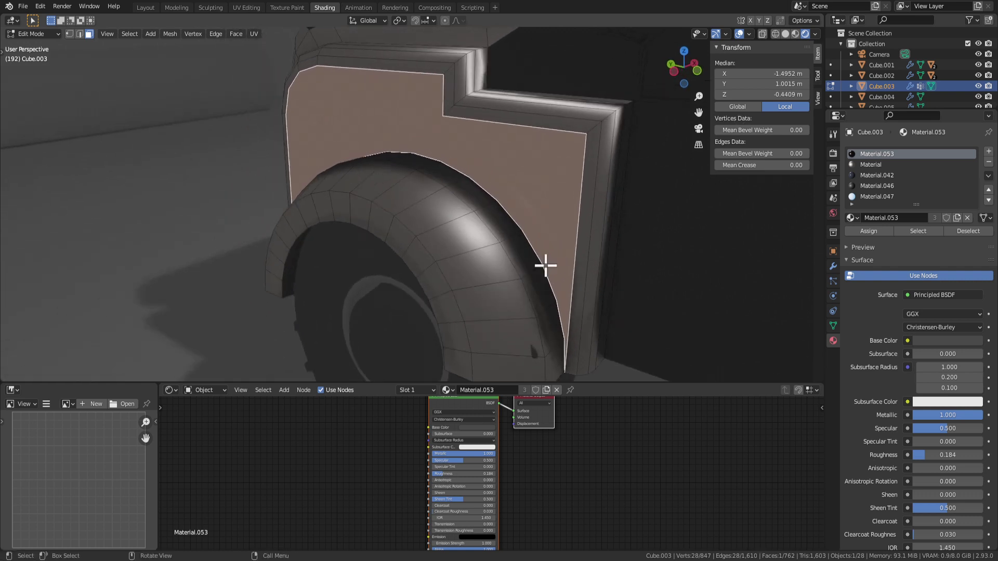
middle_drag(609, 290, 584, 296)
key(e)
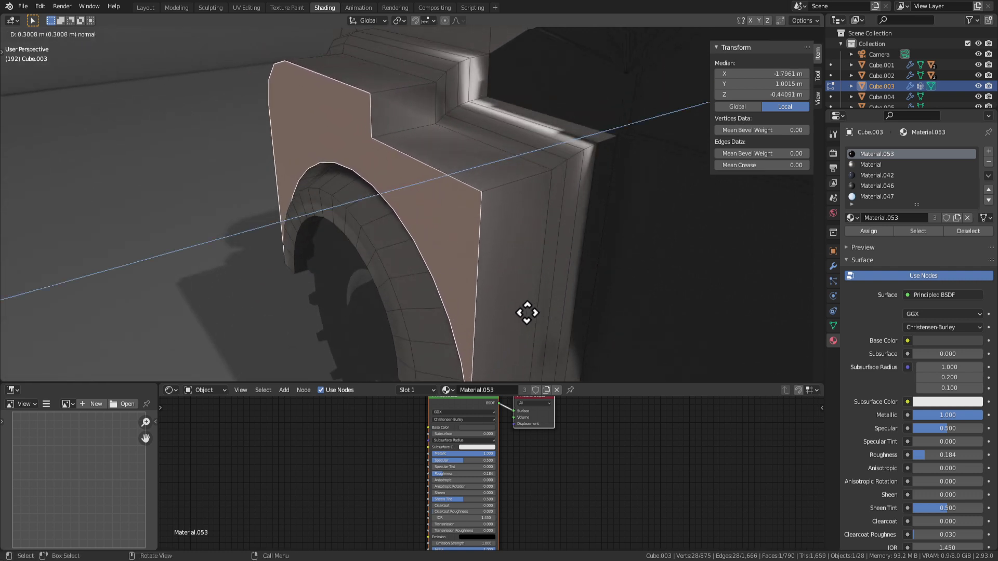
click(514, 316)
scroll(515, 315, down, 5)
key(Tab)
middle_drag(485, 338, 566, 316)
key(ctrl+z)
key(ctrl+z)
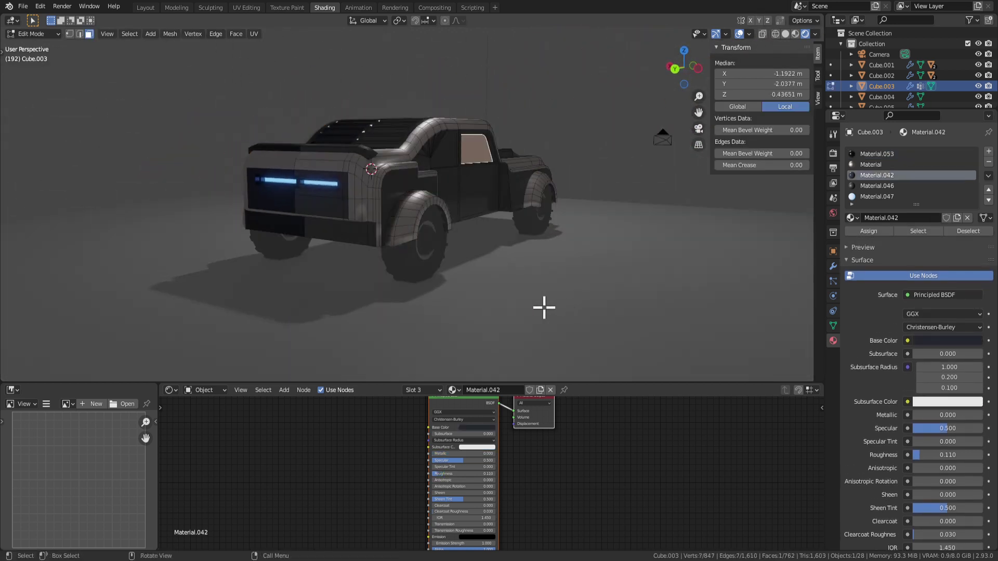
Examine the truck's side and rear deck from several angles with and without the mesh wires.
key(Tab)
middle_drag(442, 304, 499, 316)
key(Tab)
scroll(396, 285, up, 2)
middle_drag(397, 285, 486, 191)
scroll(456, 292, up, 4)
scroll(525, 288, down, 4)
key(Tab)
key(Tab)
Select the row of top faces along the rear spoiler lip out to its outer end.
click(485, 152)
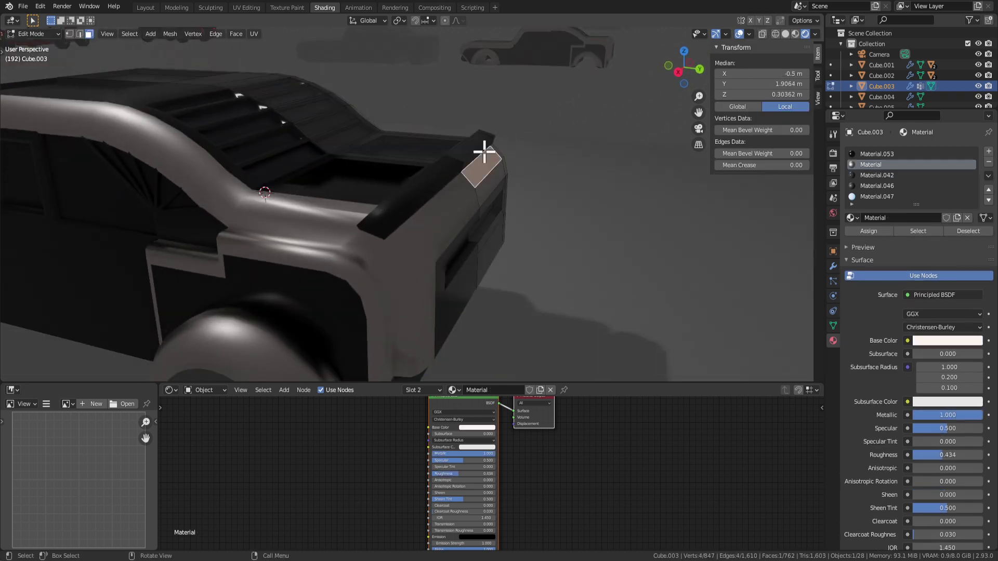
click(475, 149)
middle_drag(476, 148, 407, 195)
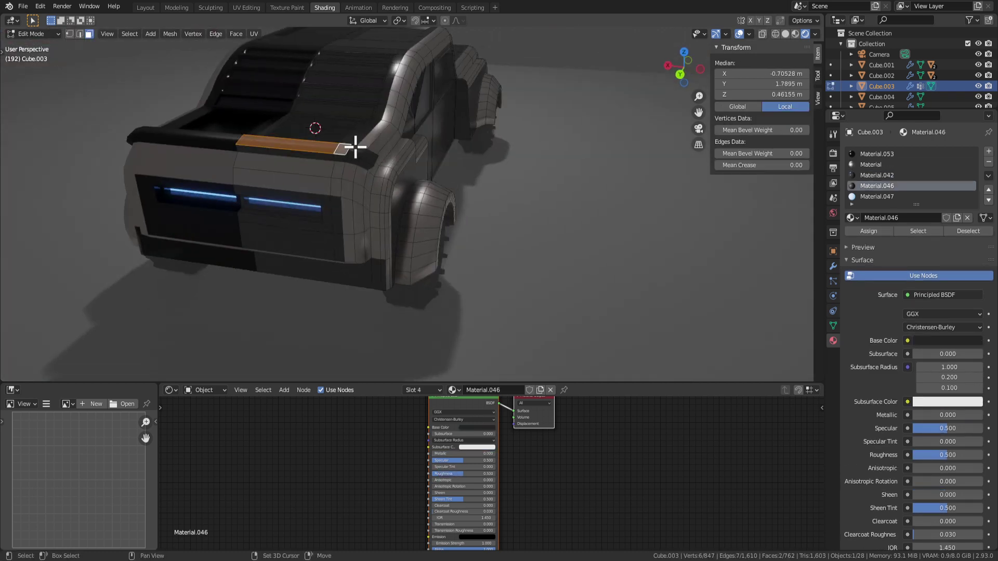
shift+click(368, 160)
middle_drag(368, 160, 311, 252)
scroll(457, 239, up, 4)
scroll(484, 246, down, 5)
middle_drag(485, 246, 343, 238)
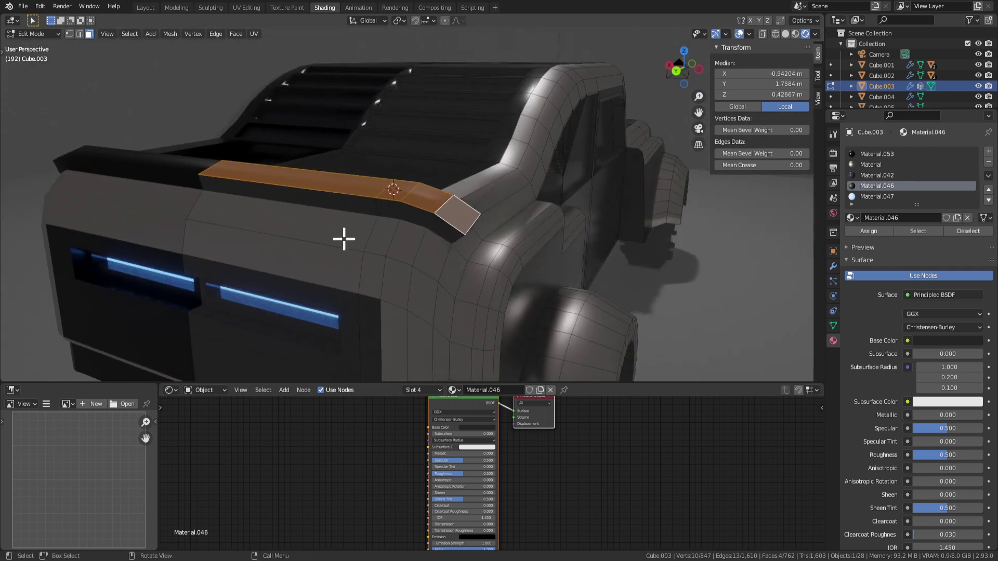
Try to scale the selected top faces of the spoiler lip.
scroll(467, 257, down, 3)
middle_drag(626, 263, 512, 238)
scroll(428, 240, up, 5)
scroll(452, 257, down, 5)
scroll(477, 274, down, 3)
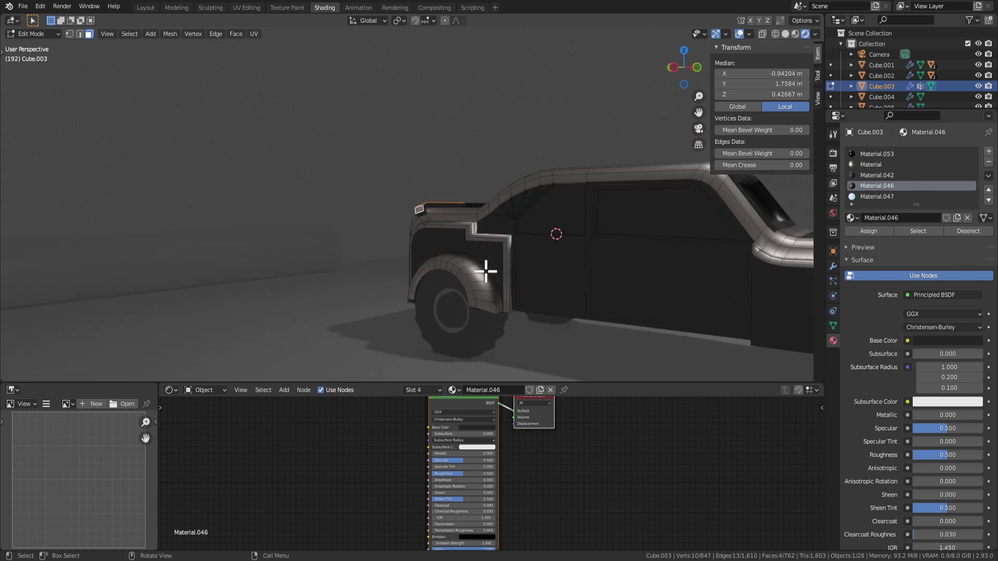
scroll(485, 267, up, 2)
scroll(525, 294, down, 2)
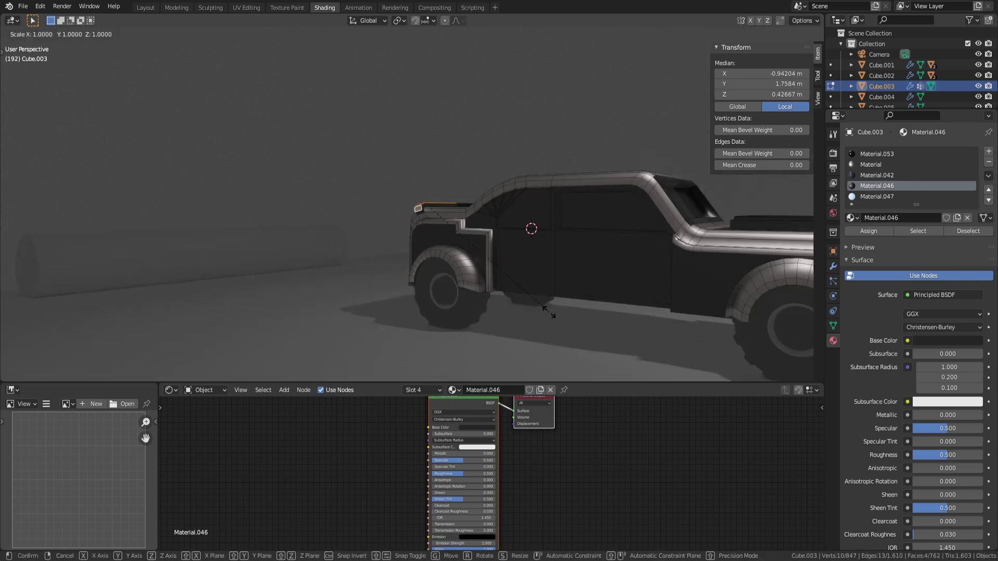
right_click(505, 239)
Try to move the selected top faces of the spoiler lip freely.
middle_drag(536, 276, 550, 294)
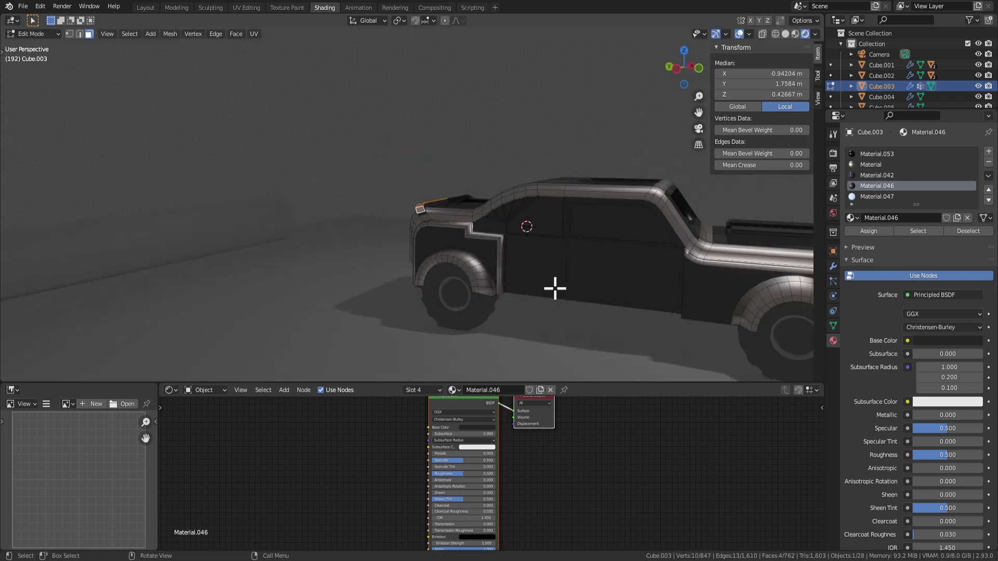
scroll(600, 326, down, 3)
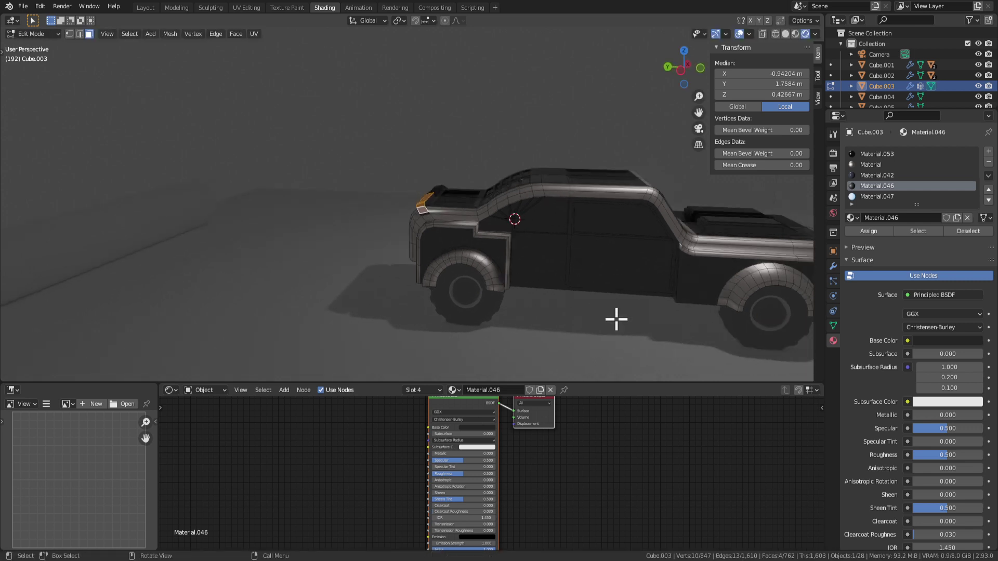
middle_drag(614, 318, 628, 280)
key(g)
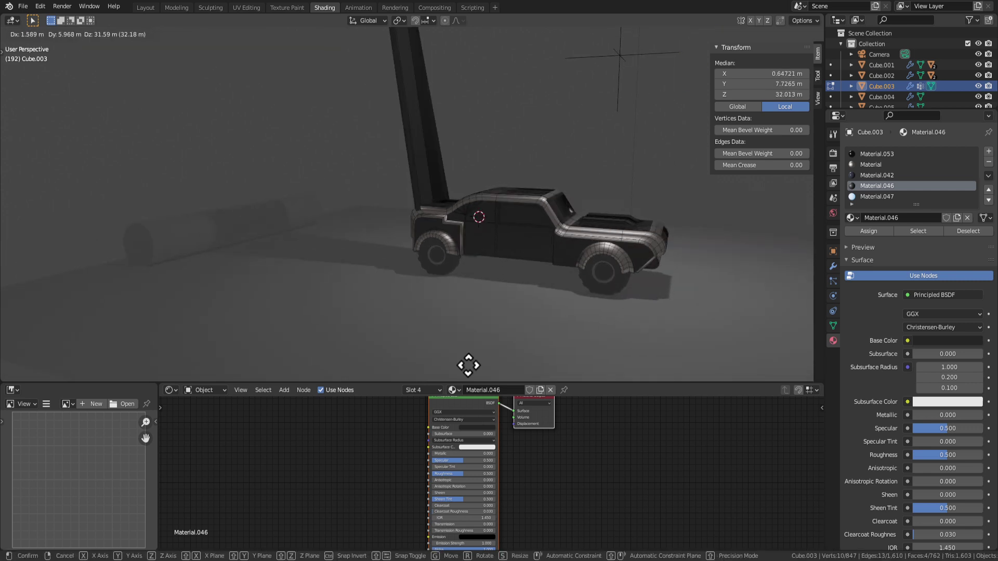
right_click(468, 366)
Expand the spoiler lip selection to its adjoining faces, check it from behind and leave mesh editing.
middle_drag(474, 283, 531, 250)
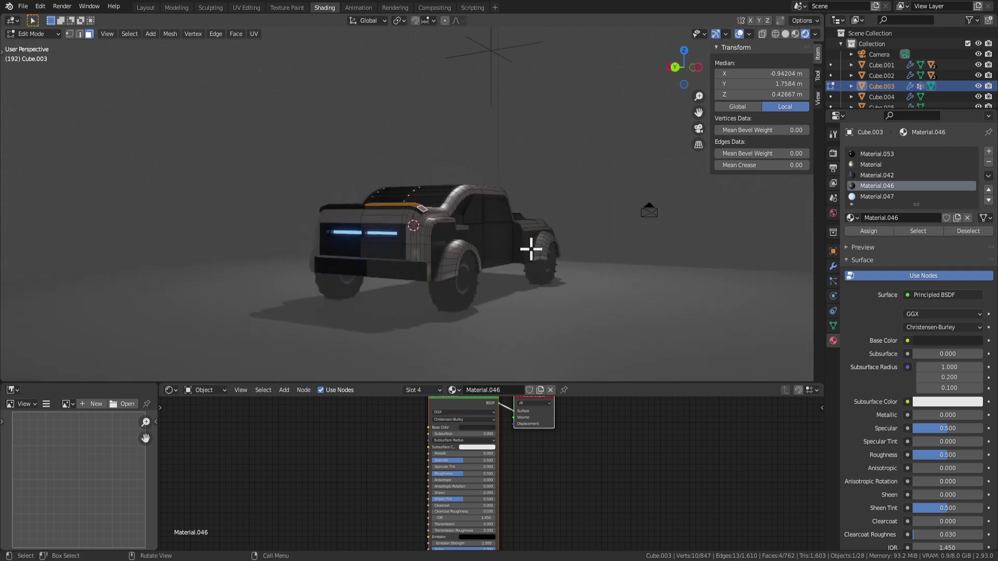
scroll(468, 244, up, 6)
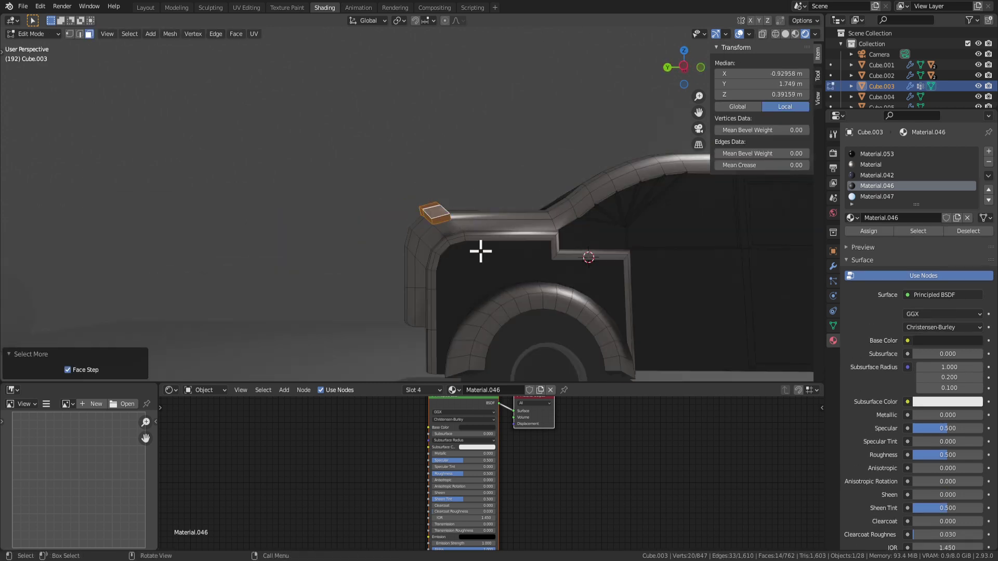
middle_drag(449, 213, 505, 225)
middle_drag(534, 280, 692, 300)
scroll(399, 239, up, 4)
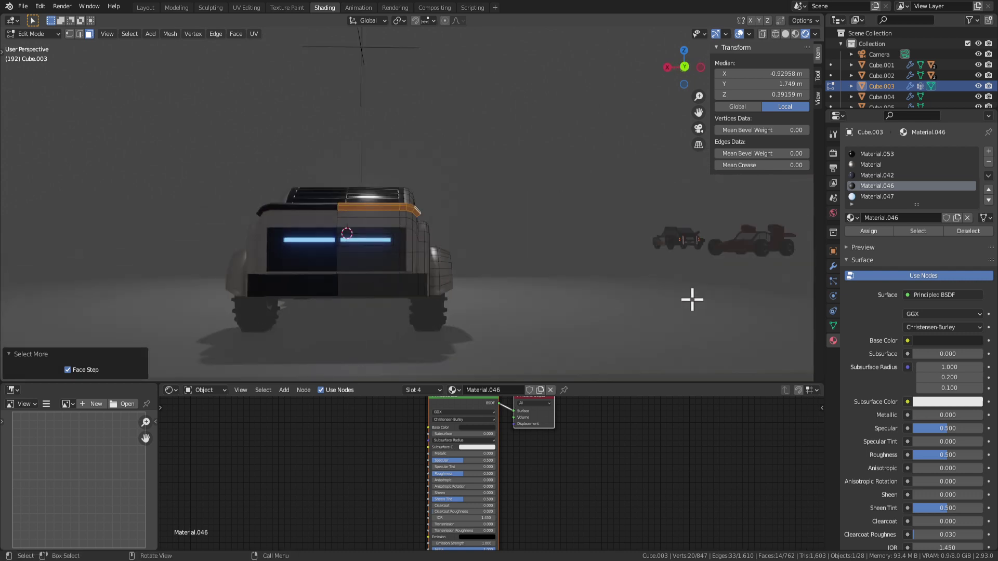
scroll(624, 300, up, 3)
drag(588, 298, 504, 297)
scroll(503, 297, up, 3)
mouse_move(504, 296)
middle_down()
mouse_move(457, 283)
mouse_move(577, 288)
mouse_move(561, 323)
mouse_move(634, 290)
mouse_move(650, 326)
mouse_move(638, 343)
mouse_move(474, 314)
mouse_move(571, 313)
mouse_move(407, 292)
mouse_move(424, 314)
mouse_move(438, 301)
mouse_move(395, 327)
mouse_move(494, 307)
mouse_move(381, 278)
mouse_move(500, 280)
middle_up()
key(Tab)
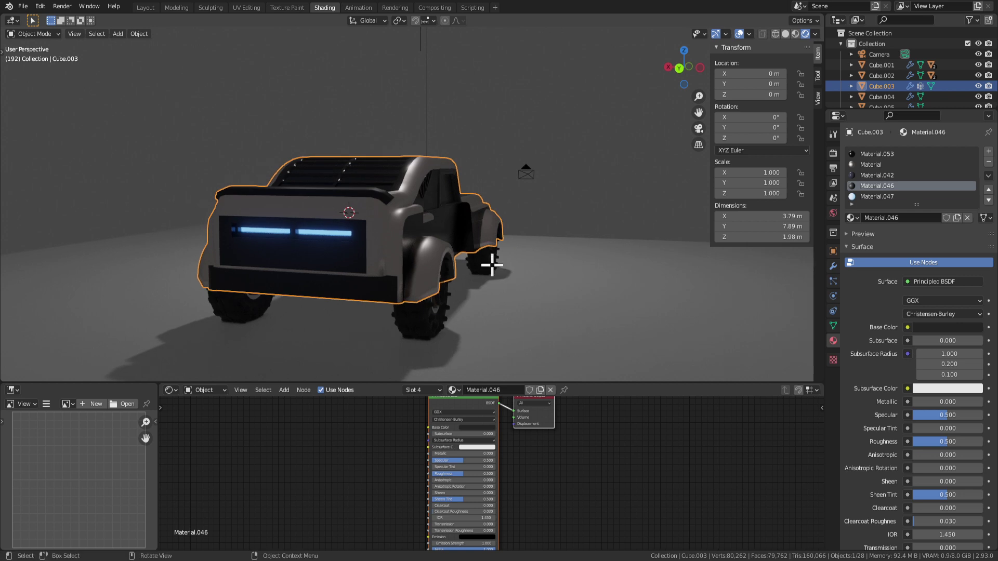
Try to extrude the rear panel face below the tail light outward by about 0.38 m.
key(Tab)
click(345, 263)
middle_drag(345, 264, 385, 297)
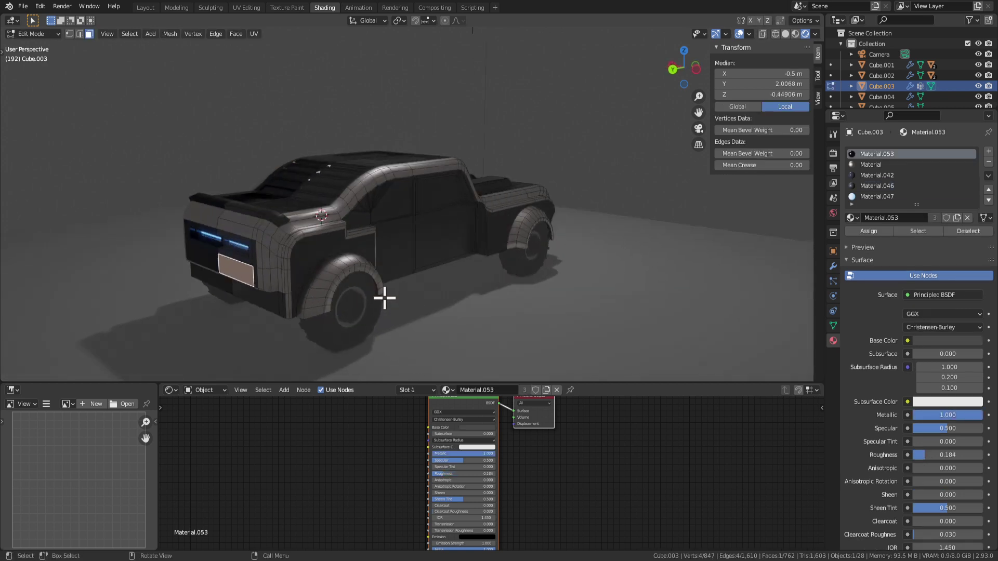
click(373, 299)
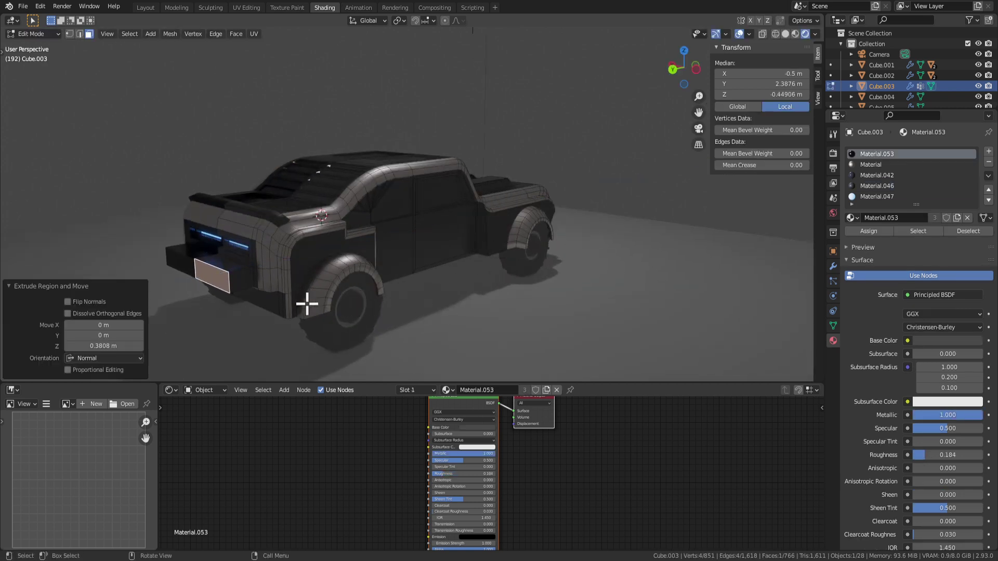
key(alt+a)
Try to extrude the end face of the protruding rear block further outward, and check it from the opposite side.
click(218, 283)
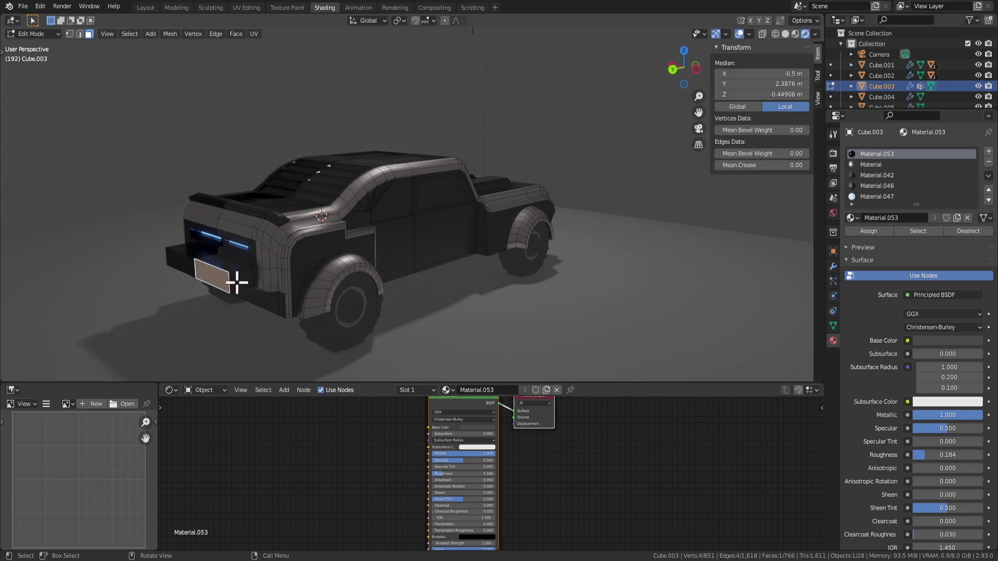
key(e)
click(223, 283)
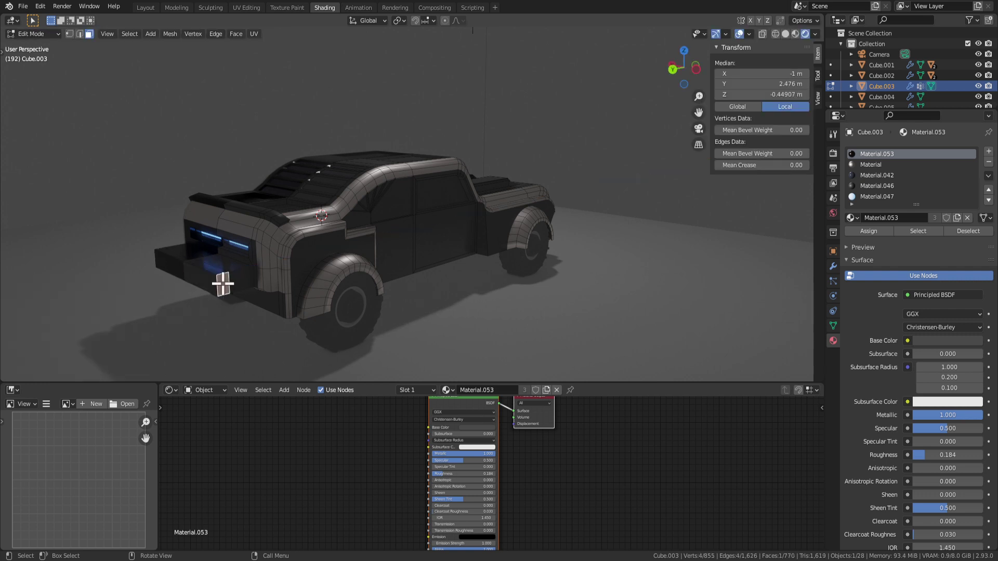
click(280, 316)
key(Tab)
middle_drag(301, 316, 493, 312)
key(Tab)
middle_drag(619, 298, 628, 275)
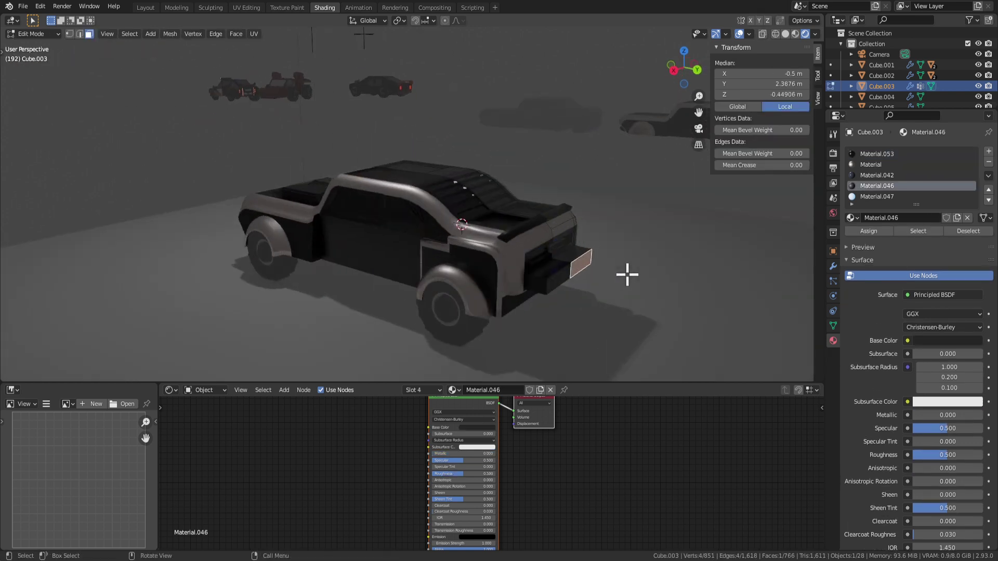
Inset the rear panel face below the tail light by about 0.12 m and scale it into a thin strip, widened 1.137 along X.
middle_drag(699, 250, 520, 267)
click(455, 235)
ctrl+middle_drag(462, 237, 550, 294)
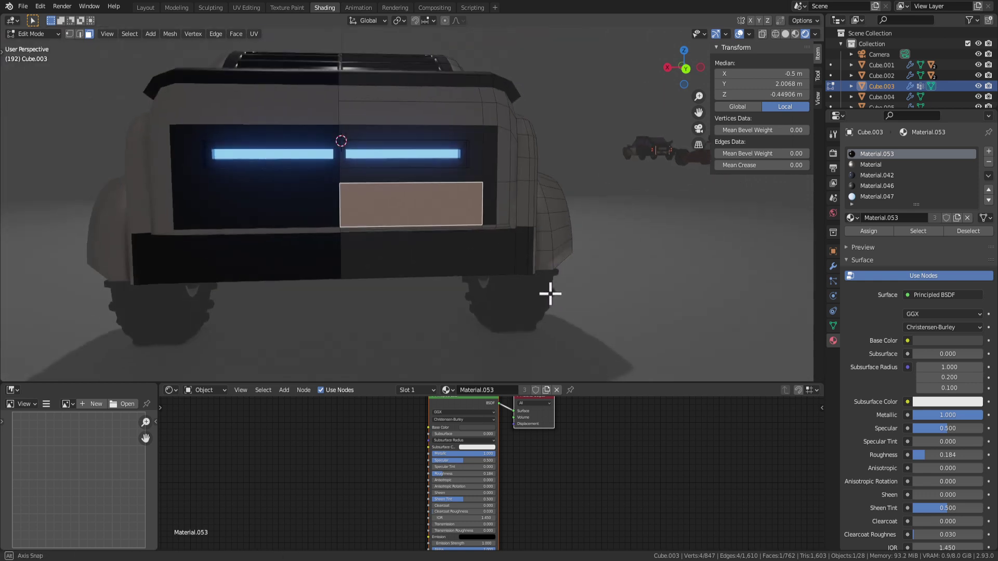
click(590, 321)
key(s)
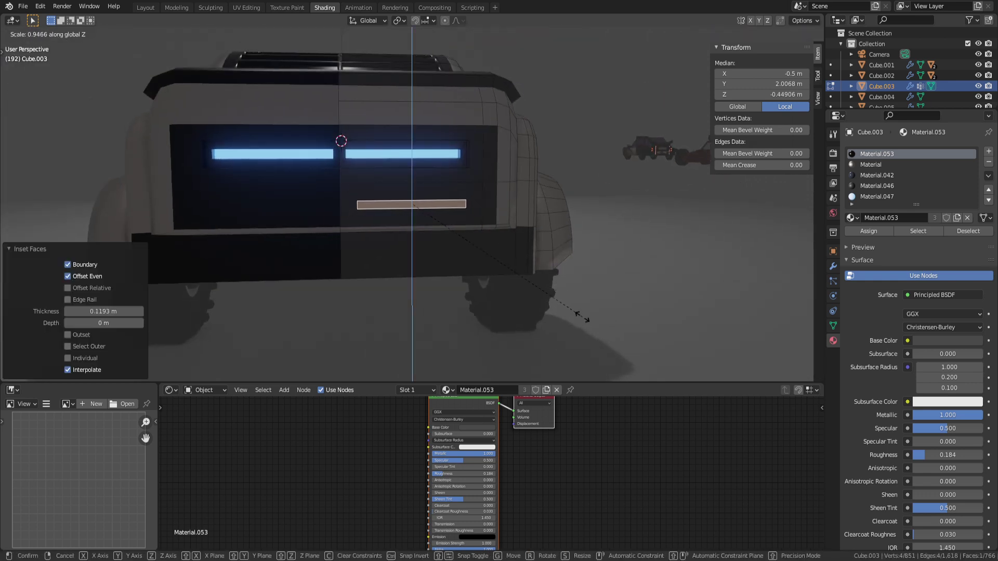
click(574, 312)
key(x)
click(600, 317)
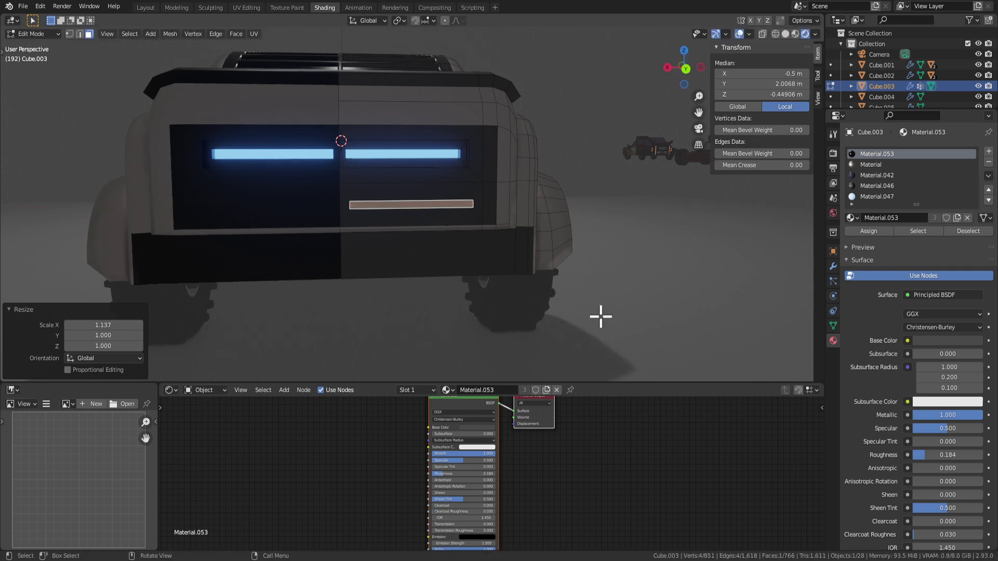
Extrude the thin strip inward by about 0.07 m and assign the glowing Material.047 to it.
middle_drag(599, 316, 627, 319)
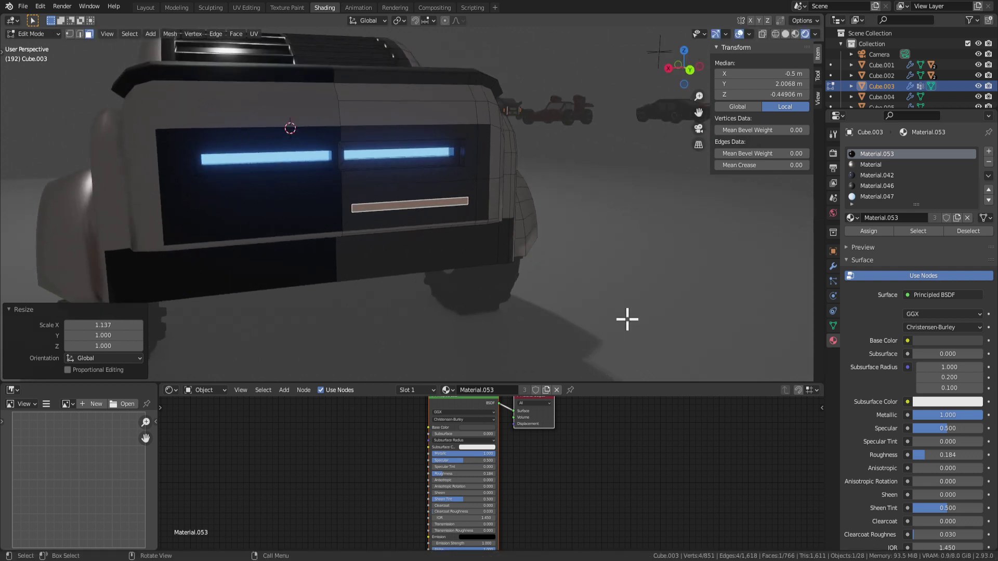
click(705, 297)
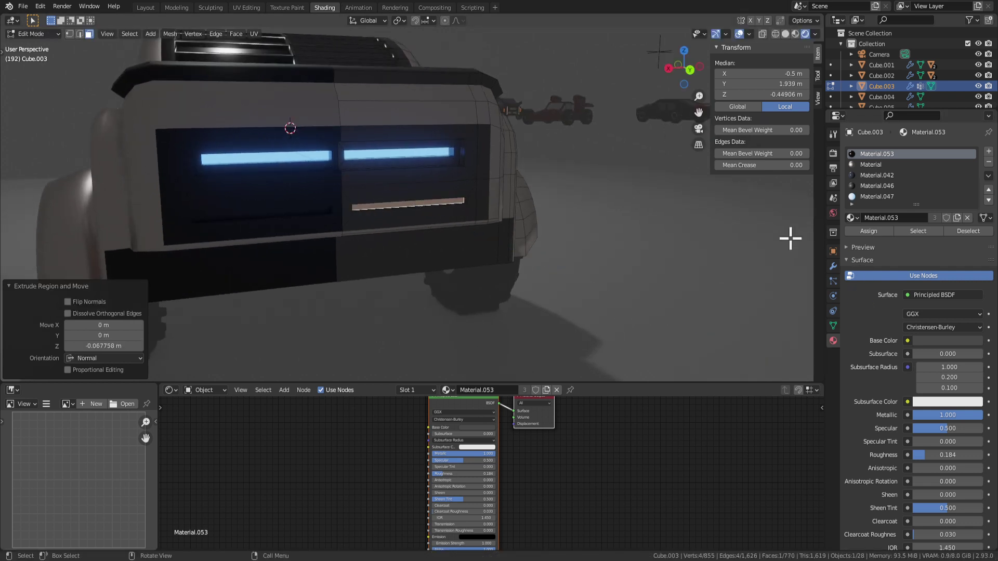
click(874, 230)
key(Tab)
scroll(634, 250, down, 5)
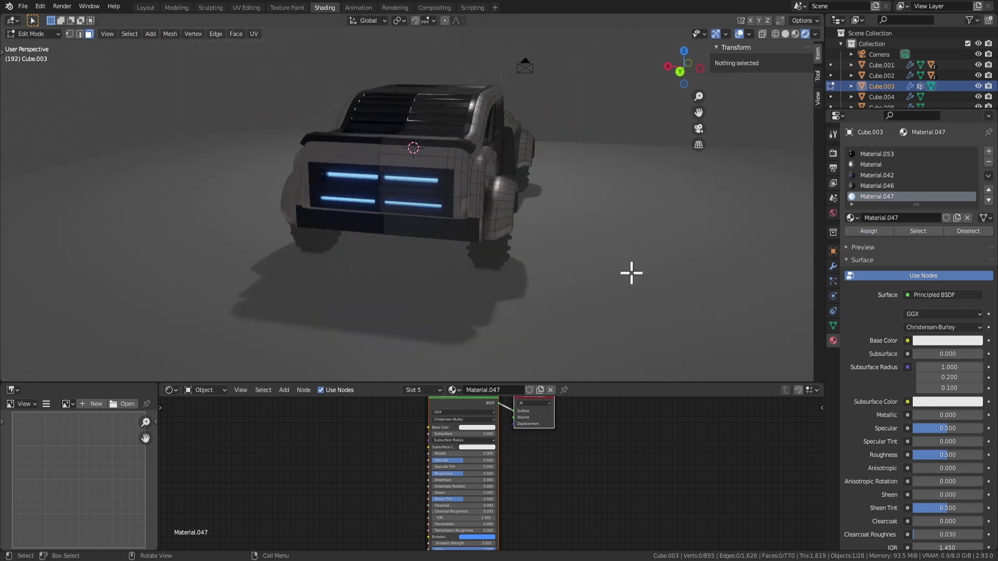
Inset the rear bumper face by about 0.045 m and extrude it outward by about 0.2 m.
click(602, 294)
middle_drag(602, 292, 528, 213)
click(456, 212)
key(Tab)
click(450, 238)
middle_drag(450, 239, 504, 224)
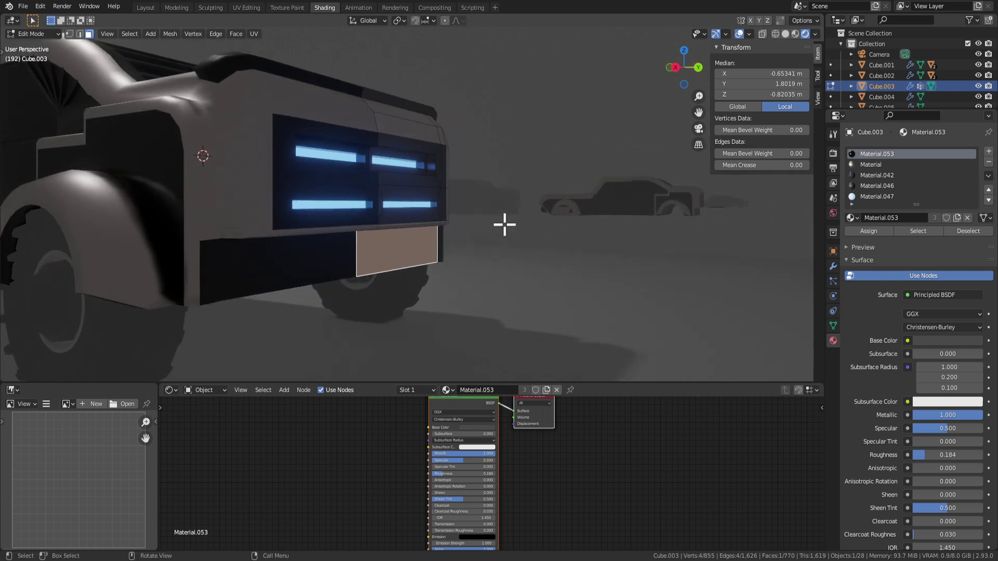
click(545, 253)
key(e)
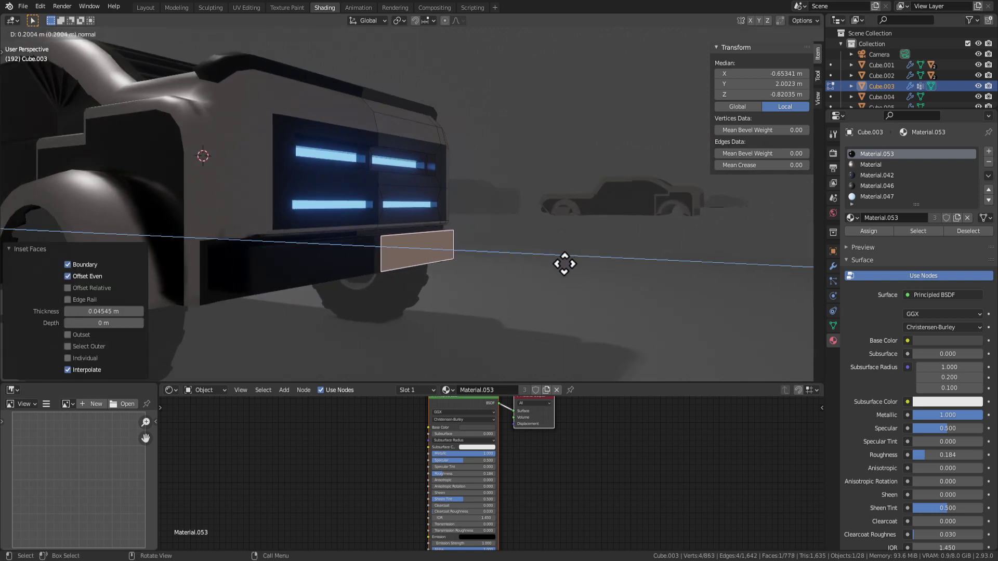
click(564, 264)
Inset the protruding bumper face by about 0.05 m and extrude it outward by about 0.28 m.
middle_drag(565, 264, 425, 274)
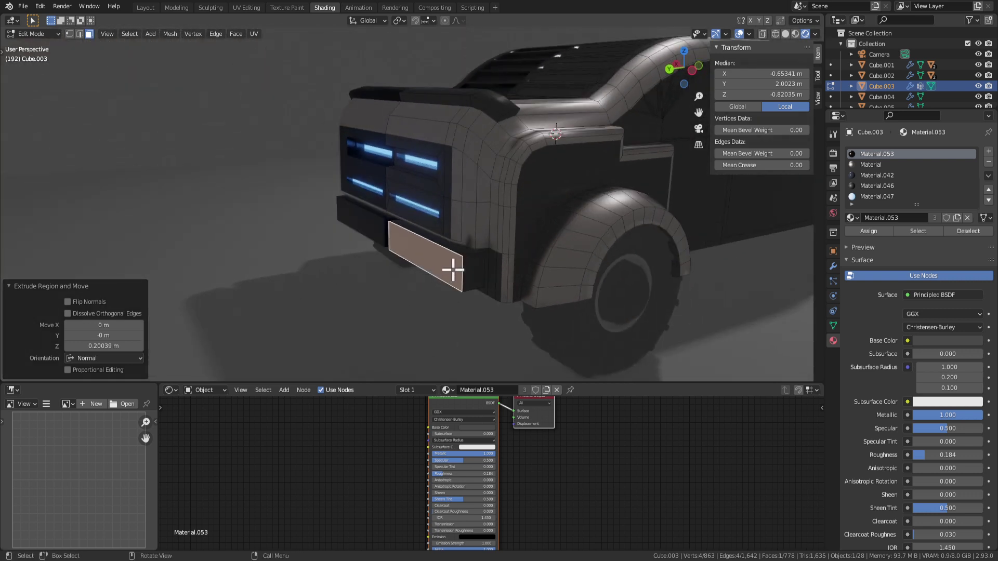
click(454, 274)
key(e)
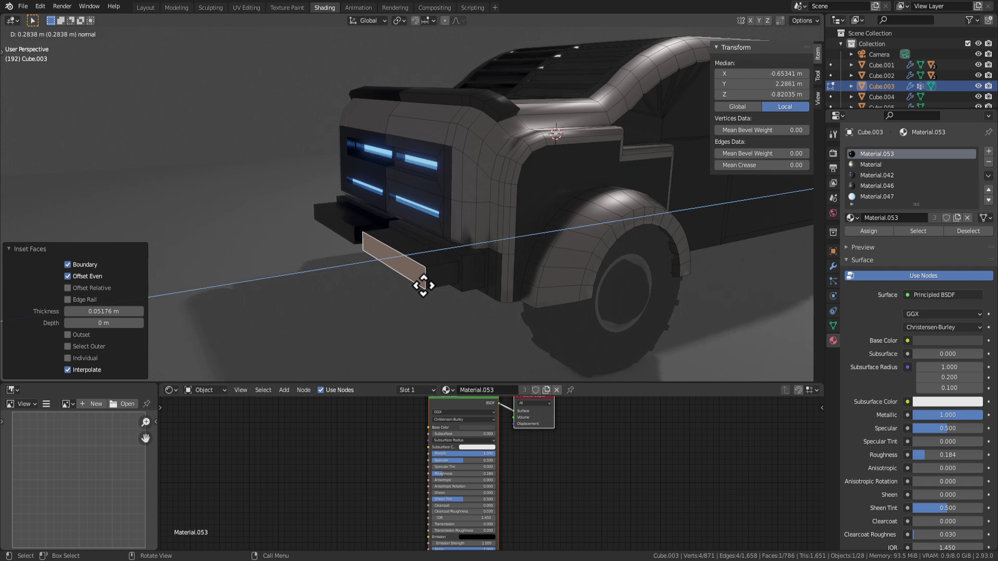
click(424, 285)
Bevel the bumper's end face about 0.039 m wide with 2 segments and leave mesh editing.
key(ctrl+b)
click(457, 300)
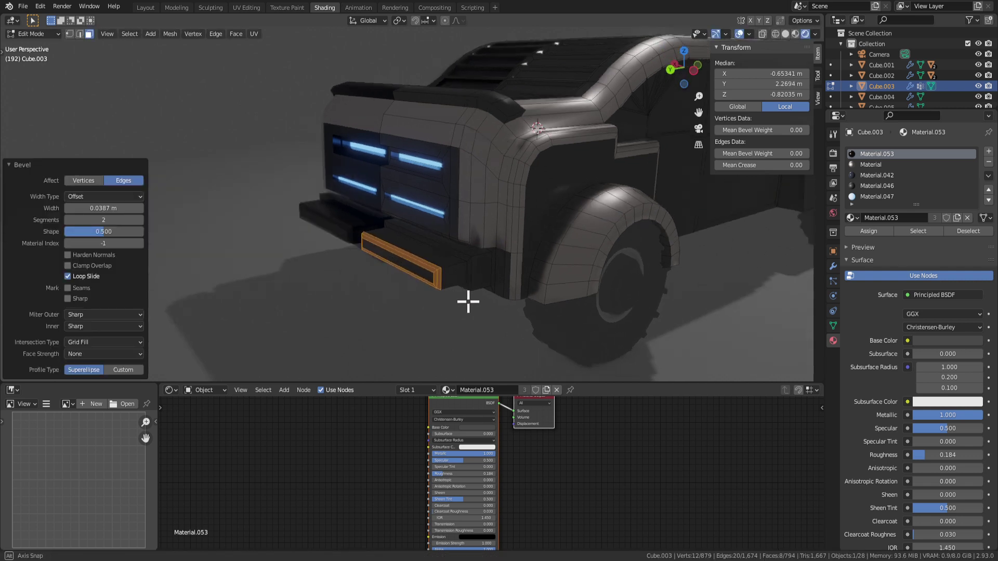
key(Tab)
middle_drag(468, 296, 535, 301)
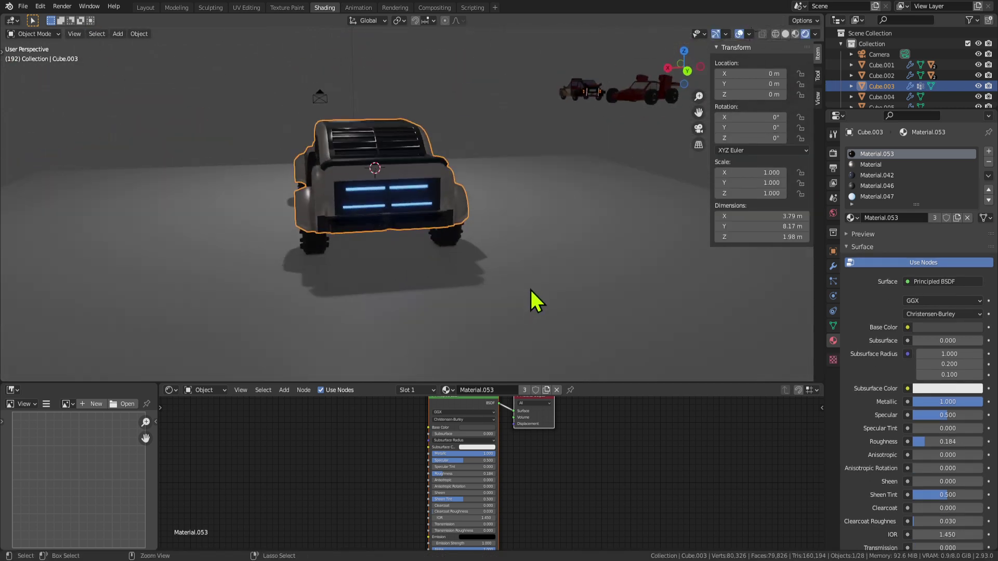
Undo the rear bumper extrusions and select the face of the lower glowing strip.
key(Tab)
scroll(488, 276, up, 4)
middle_drag(456, 266, 532, 256)
key(alt+a)
click(416, 204)
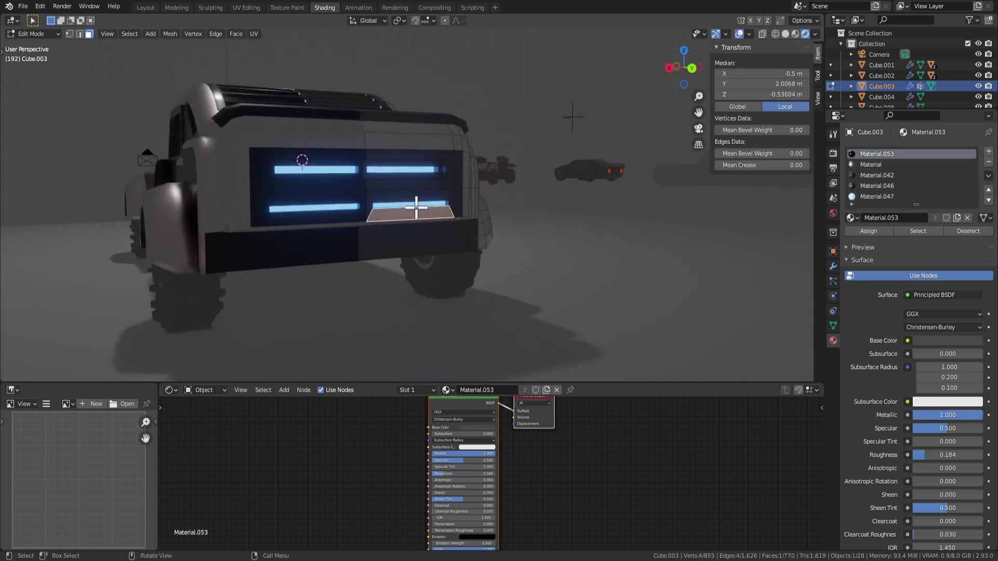
middle_drag(410, 203, 388, 217)
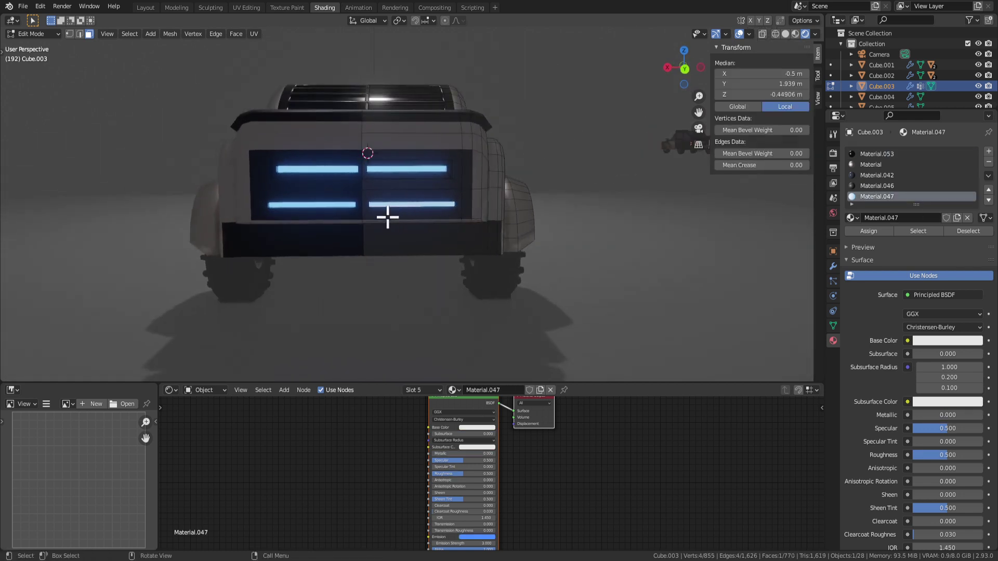
Try to remove the lower glowing strip by dissolving its edges and vertices.
scroll(415, 220, up, 4)
right_click(381, 209)
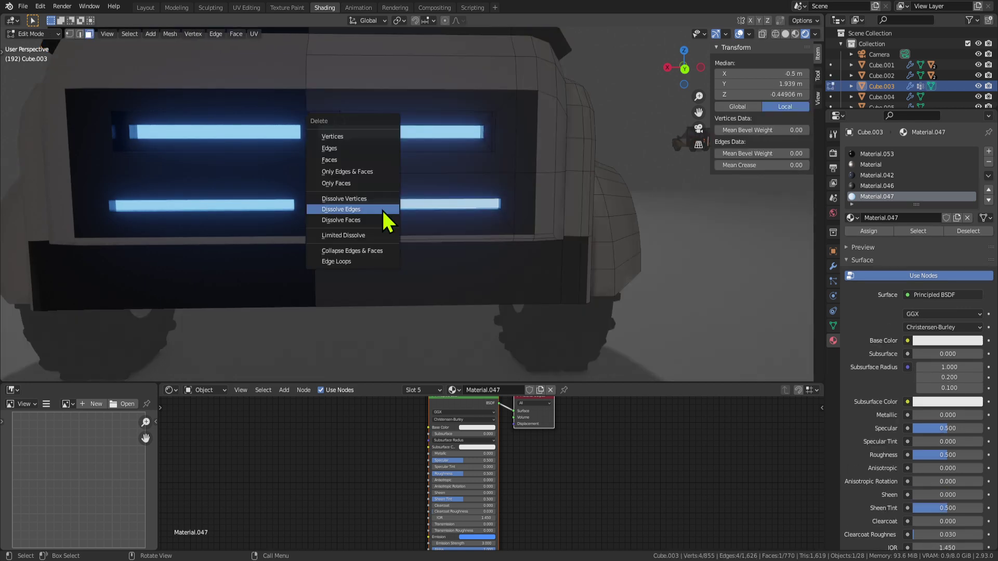
click(384, 207)
key(ctrl+z)
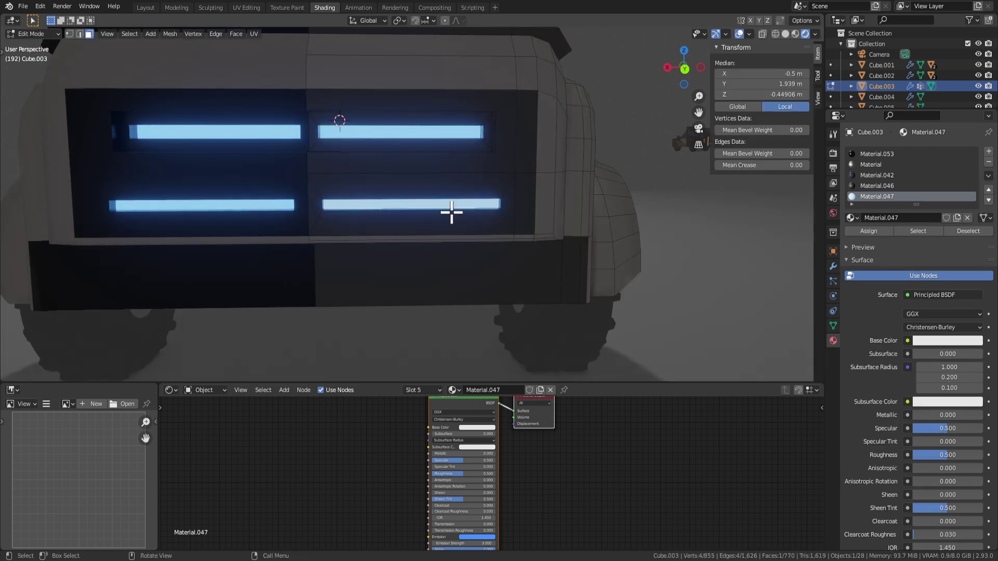
right_click(451, 212)
click(448, 204)
key(ctrl+z)
right_click(448, 205)
click(448, 205)
scroll(460, 241, down, 3)
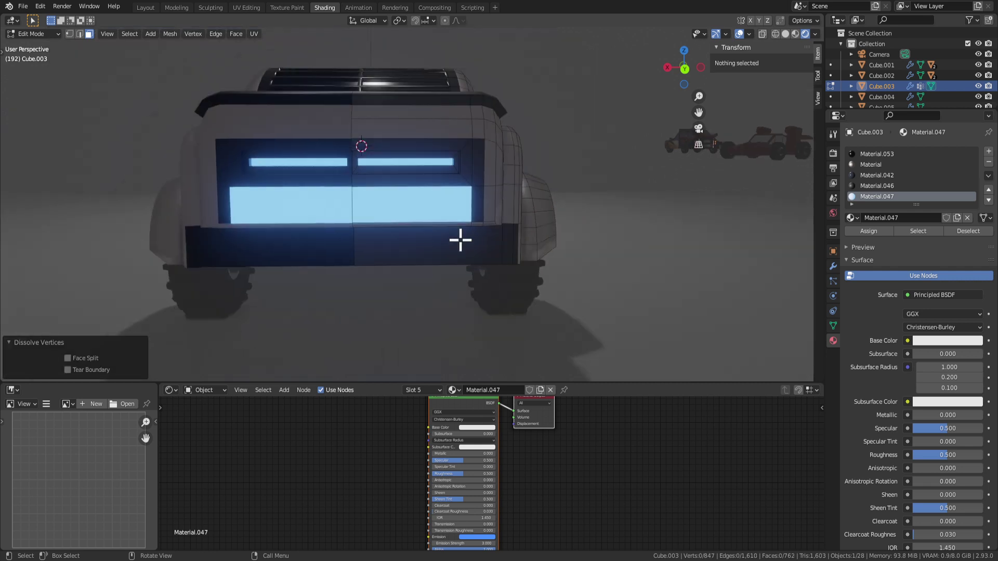
Undo the dissolve and the edits that created the lower light strip, restoring the plain rear panel.
key(ctrl+z)
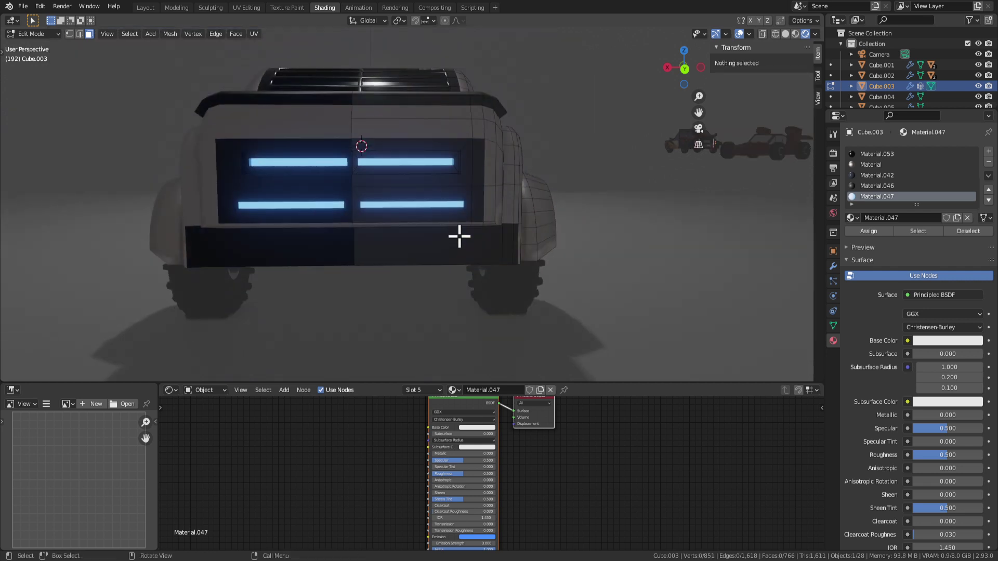
mouse_move(459, 237)
middle_down()
mouse_move(334, 241)
mouse_move(453, 238)
middle_up()
key(Tab)
key(Tab)
key(Tab)
key(Tab)
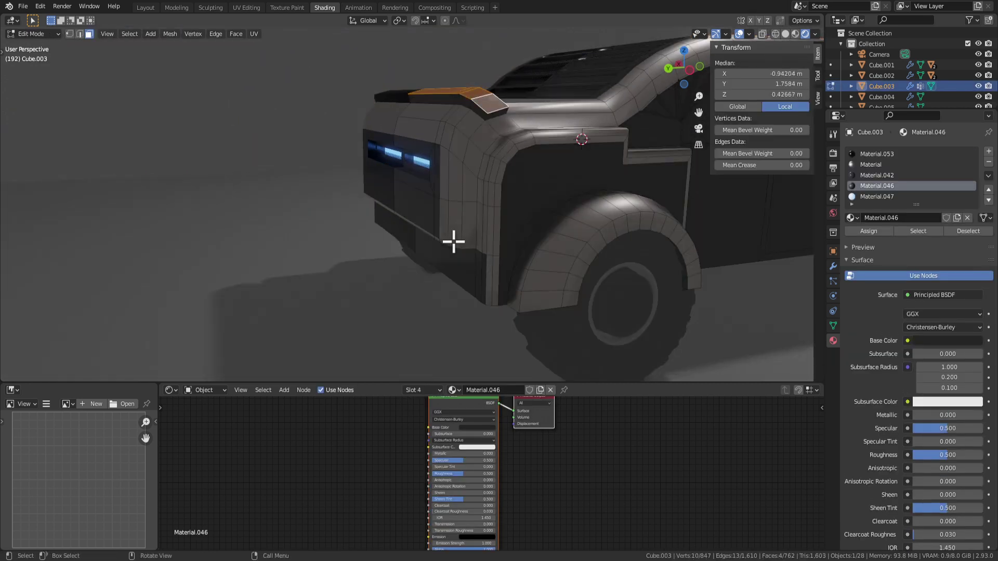
Examine the truck's rear in and out of mesh editing and select the panel face below the tail light.
key(Tab)
middle_drag(411, 237, 541, 240)
click(447, 280)
key(Tab)
key(Tab)
click(432, 232)
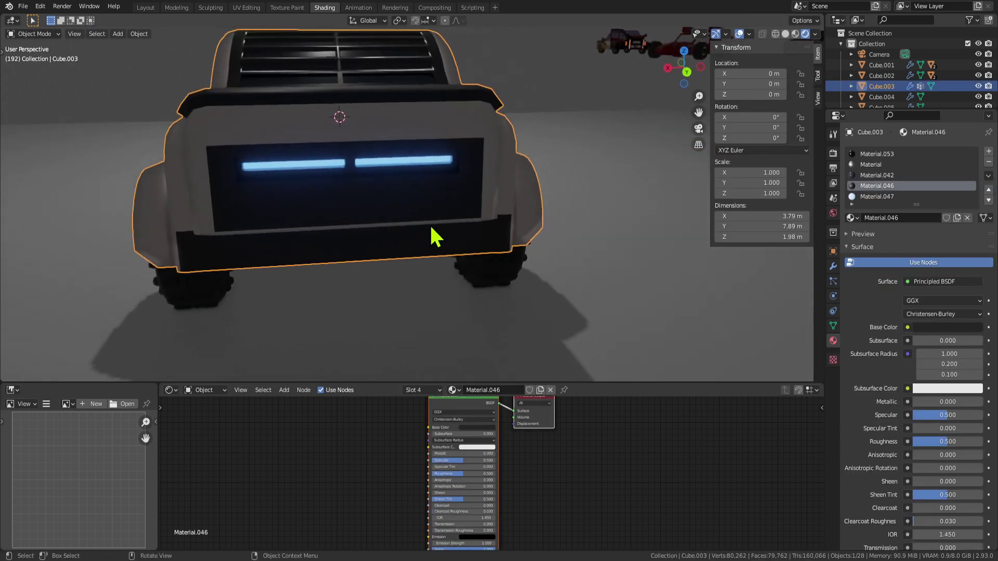
key(Tab)
click(416, 223)
middle_drag(423, 229, 421, 213)
scroll(421, 213, up, 2)
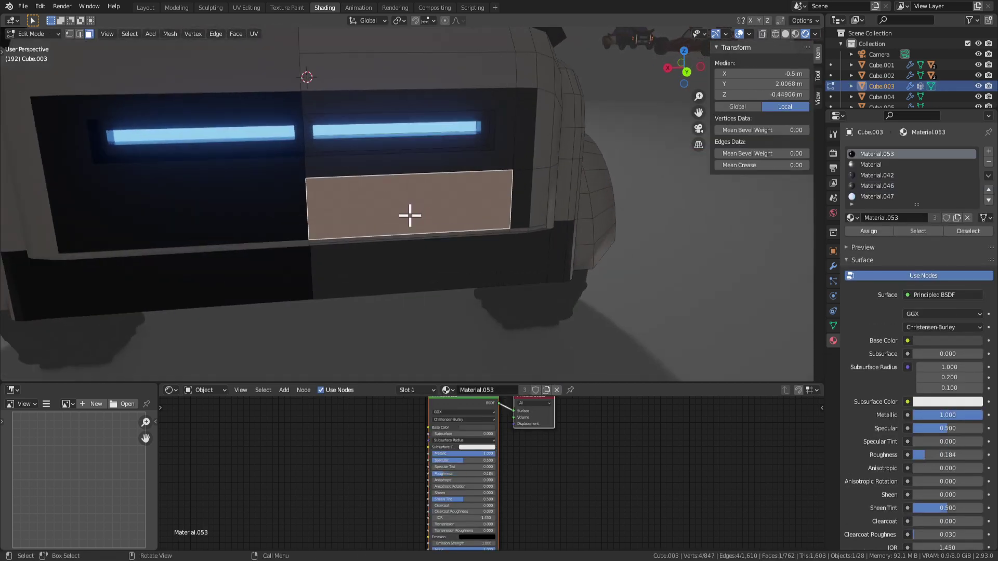
Try to raise the bottom edge of the rear bumper along Z by about 0.17 m.
middle_drag(421, 262, 512, 319)
scroll(367, 268, down, 2)
key(2)
click(385, 283)
key(g)
key(z)
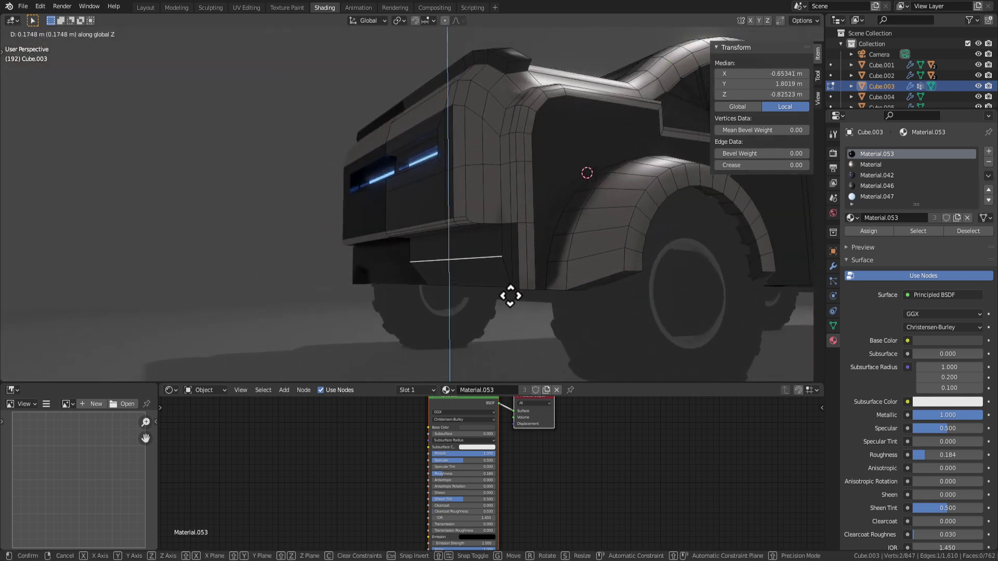
click(498, 306)
Inset the rear bumper face by about 0.056 m.
key(3)
click(468, 268)
middle_drag(468, 267, 488, 303)
key(Escape)
key(i)
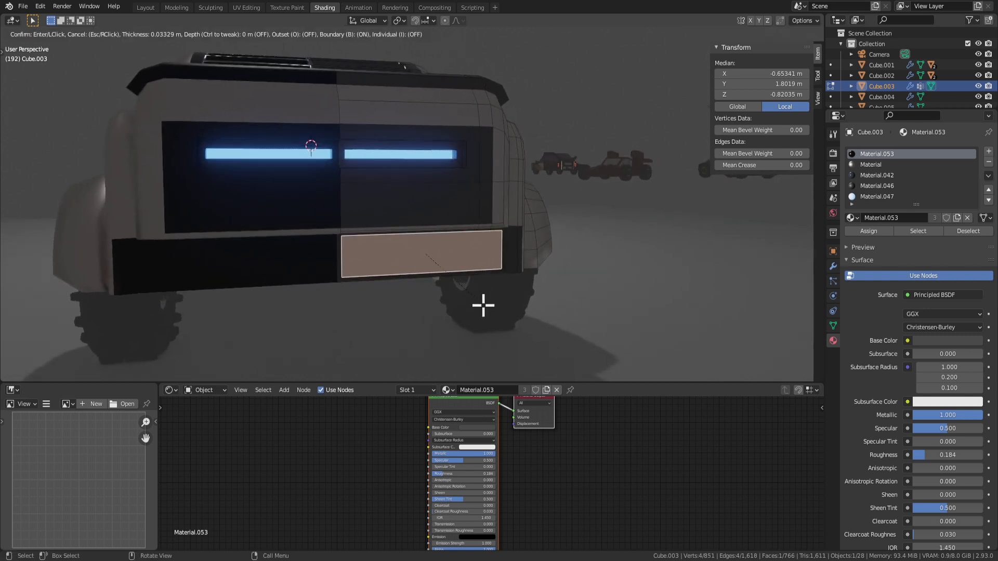
click(478, 306)
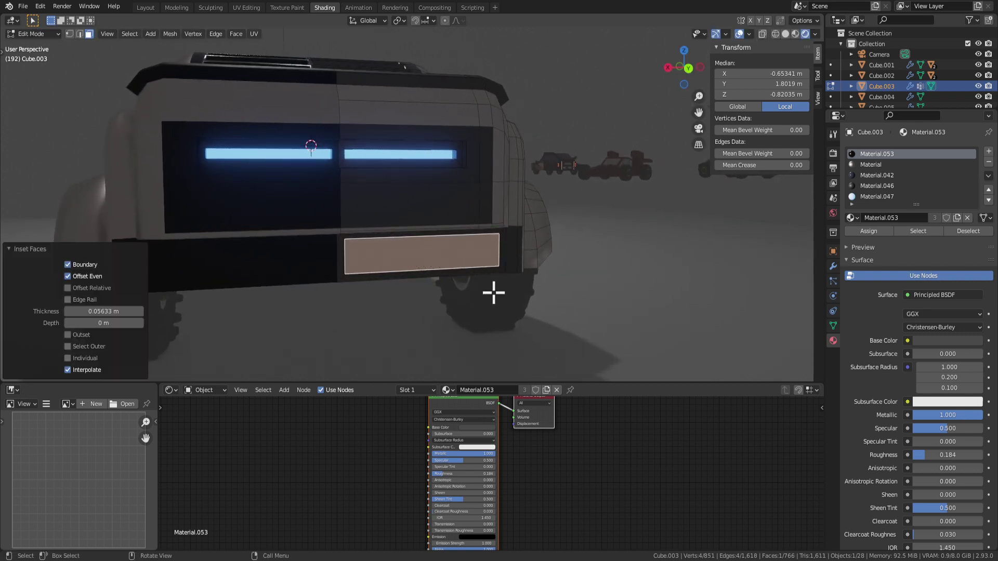
Try to extrude the inset bumper face outward by about 0.36 m, undo the inset and leave mesh editing.
middle_drag(493, 293, 516, 312)
key(e)
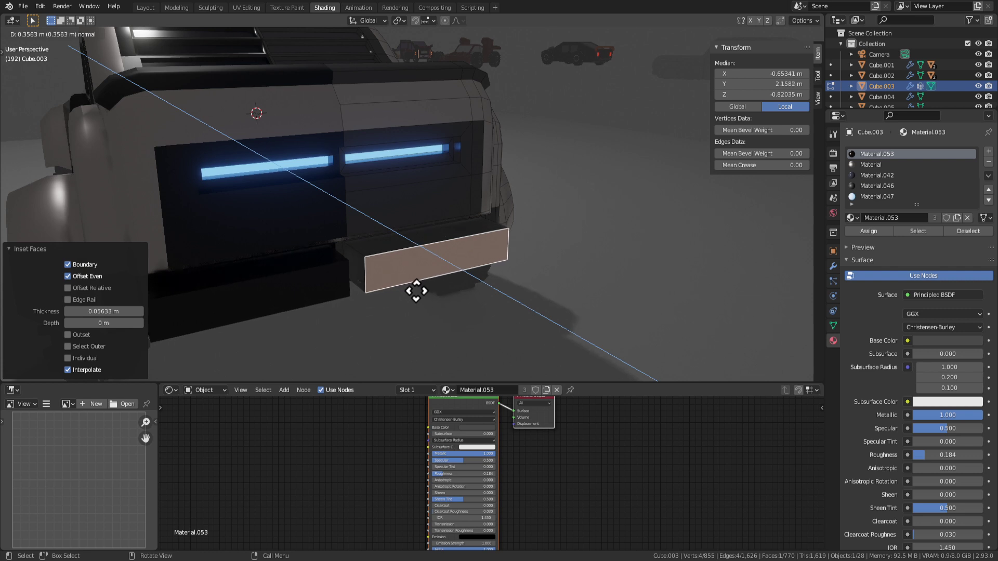
right_click(413, 290)
key(ctrl+z)
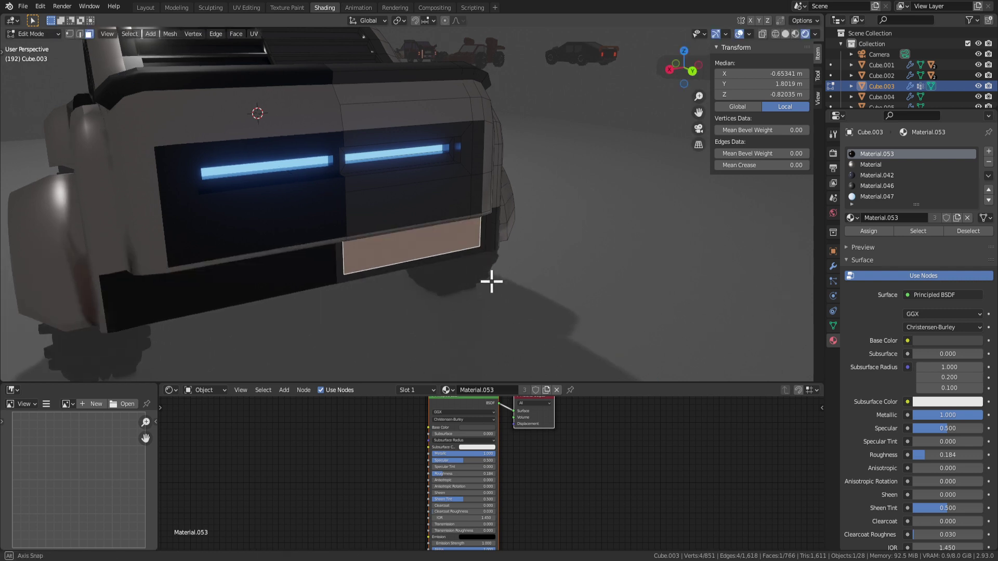
middle_drag(491, 282, 403, 275)
key(Tab)
scroll(525, 304, down, 4)
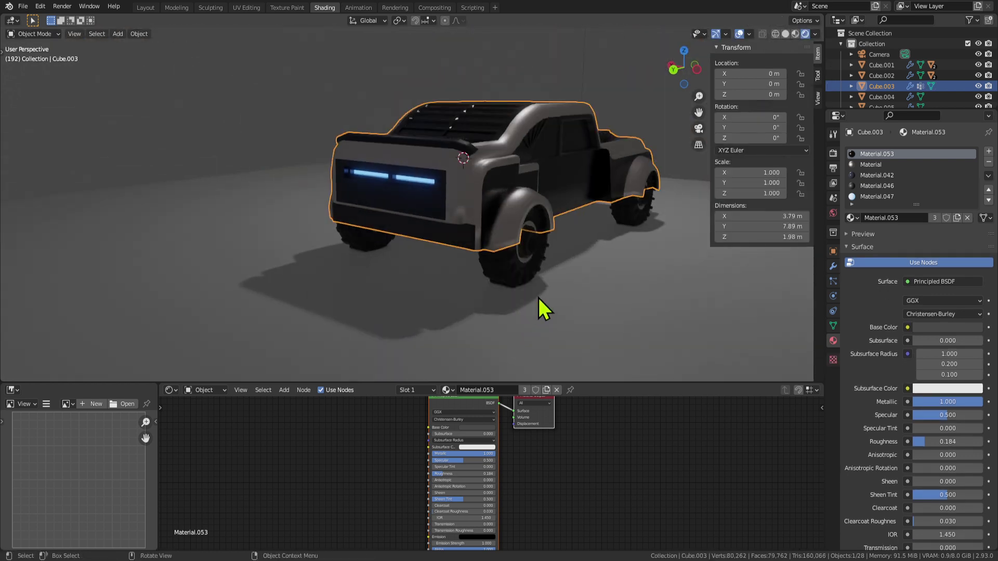
Select the dark side panel above the rear wheel and examine the truck's side.
middle_drag(577, 296, 529, 274)
scroll(529, 274, up, 4)
key(Tab)
click(453, 196)
scroll(458, 241, down, 3)
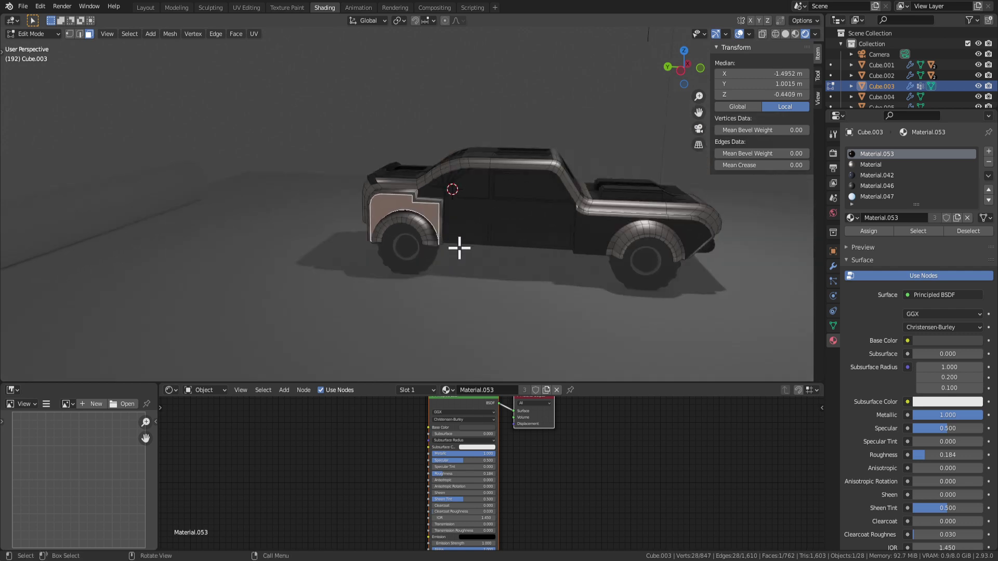
scroll(531, 273, up, 4)
scroll(301, 225, down, 3)
Leave mesh editing and darken the base color of the body's Material to nearly black, with a value of 0.003.
key(Tab)
middle_drag(301, 225, 535, 265)
click(950, 328)
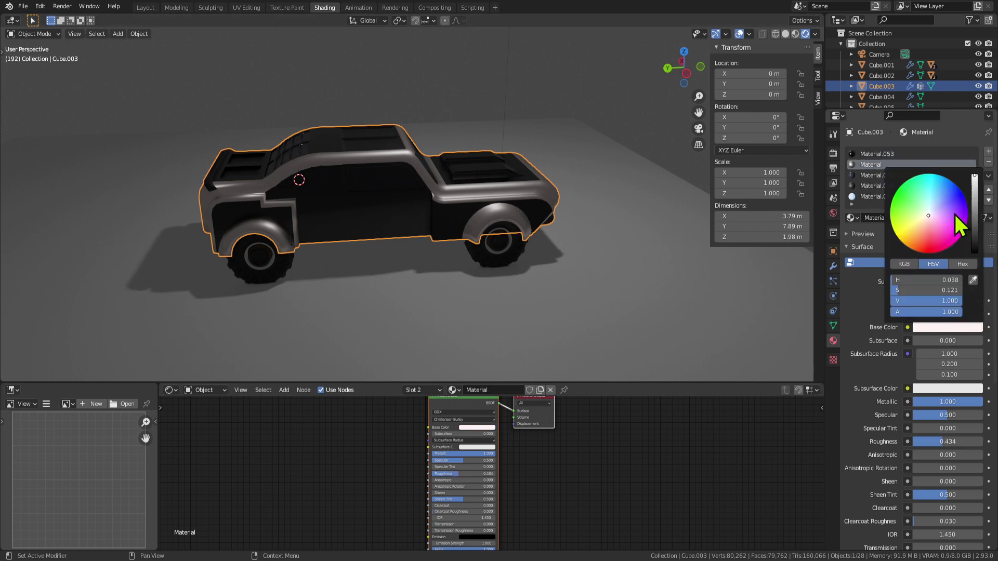
drag(975, 205, 975, 237)
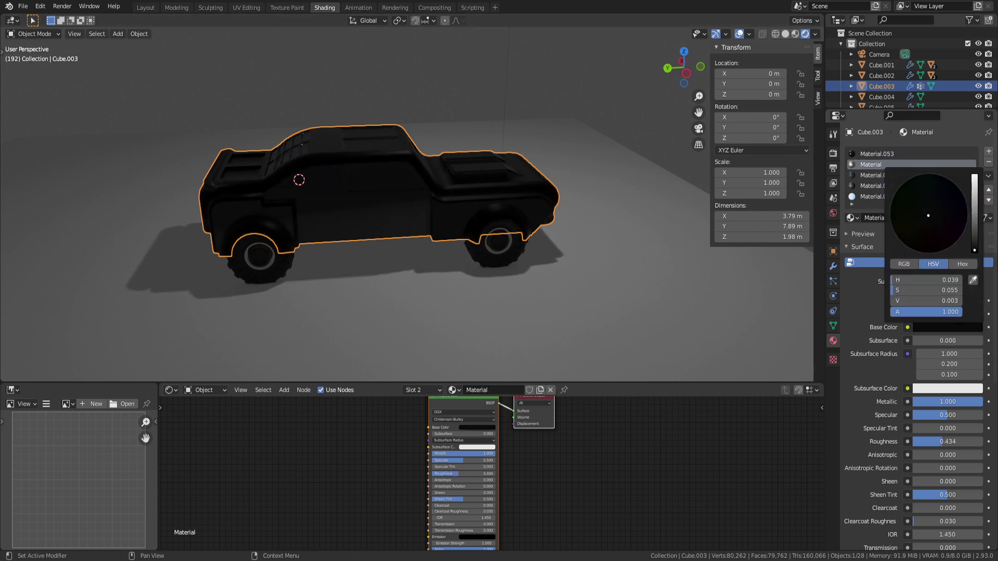
Raise the body Material's base color value to 1.000 and try a bright green with hue 0.348 and full saturation.
mouse_move(663, 317)
middle_down()
mouse_move(537, 298)
mouse_move(501, 312)
mouse_move(470, 357)
mouse_move(623, 339)
mouse_move(661, 320)
middle_up()
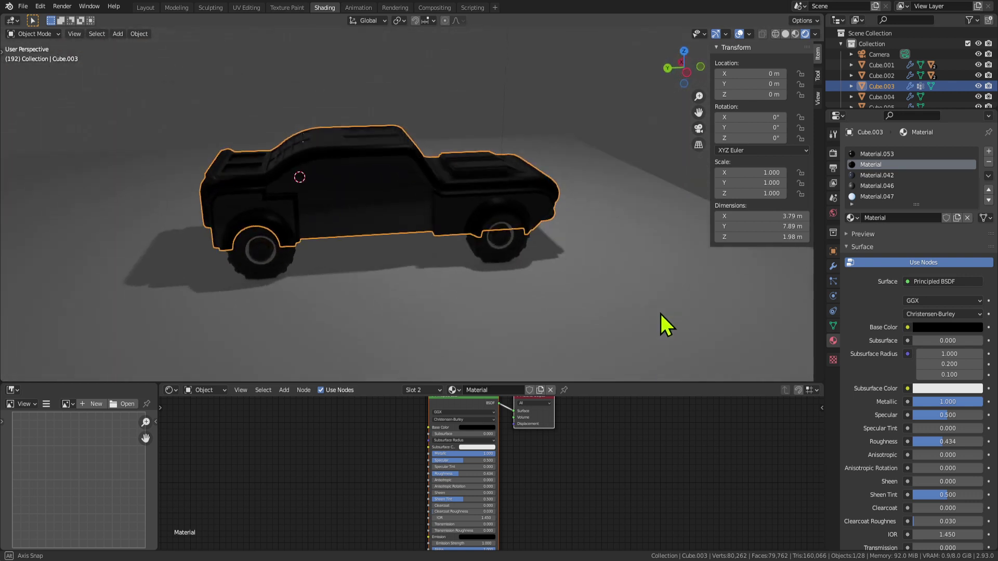
click(969, 327)
drag(974, 223, 975, 176)
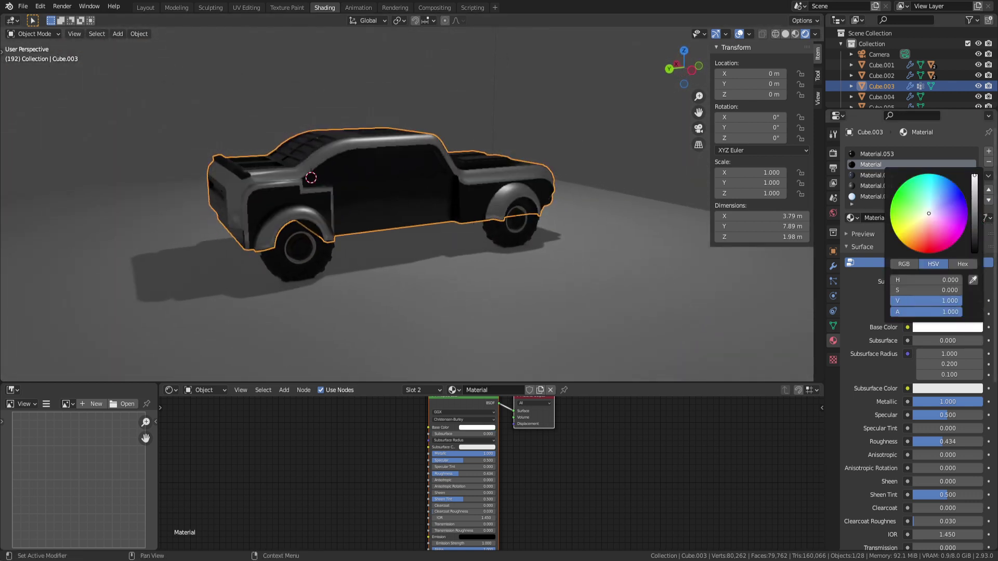
mouse_move(931, 217)
mouse_down()
mouse_move(914, 251)
mouse_move(905, 233)
mouse_up()
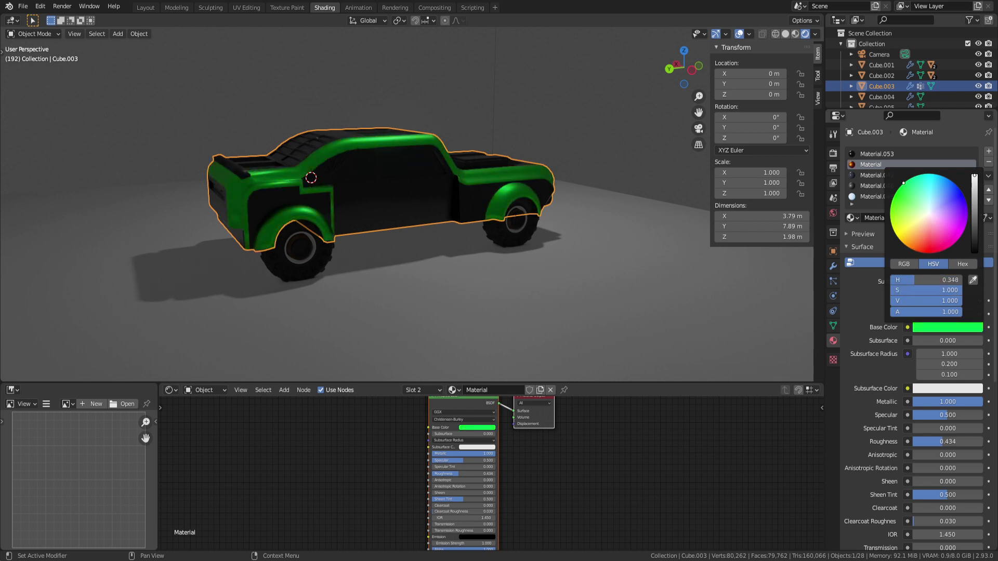
middle_drag(527, 289, 450, 249)
key(Tab)
scroll(409, 182, up, 4)
key(Tab)
scroll(358, 251, down, 4)
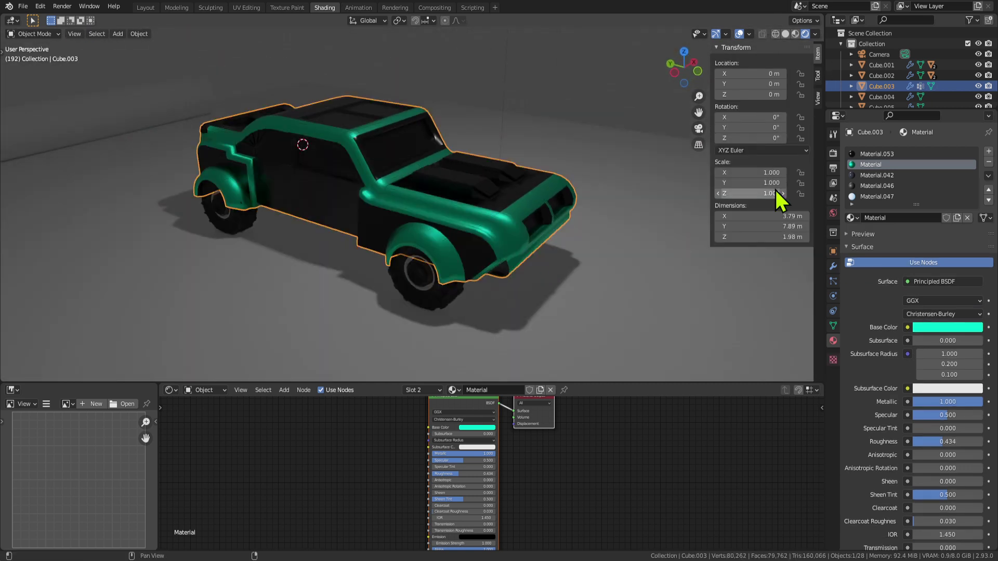
Try a saturated orange base color, then green with hue 0.328, and view the truck from several sides.
click(936, 327)
click(903, 243)
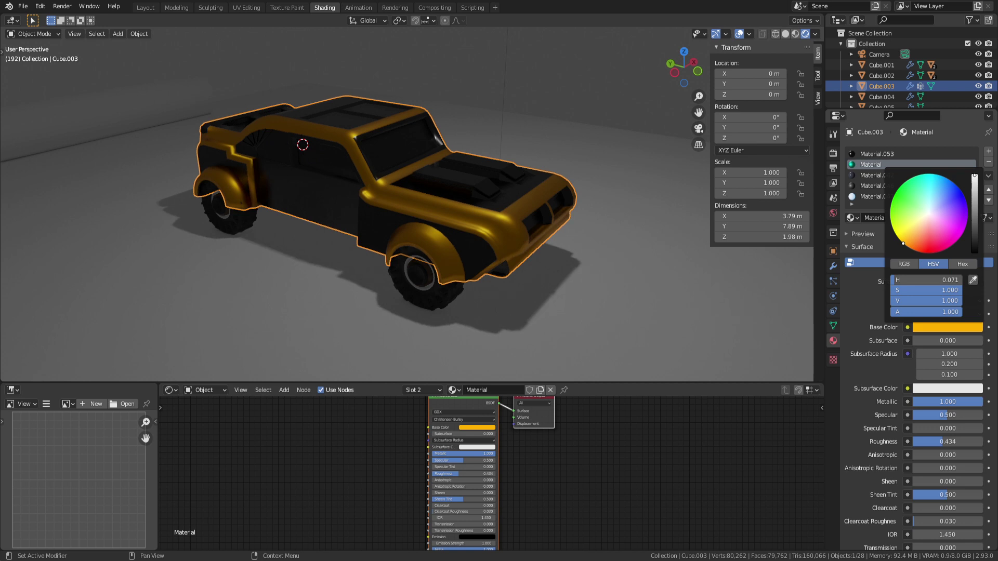
mouse_move(893, 198)
mouse_down()
mouse_move(959, 187)
mouse_move(891, 201)
mouse_up()
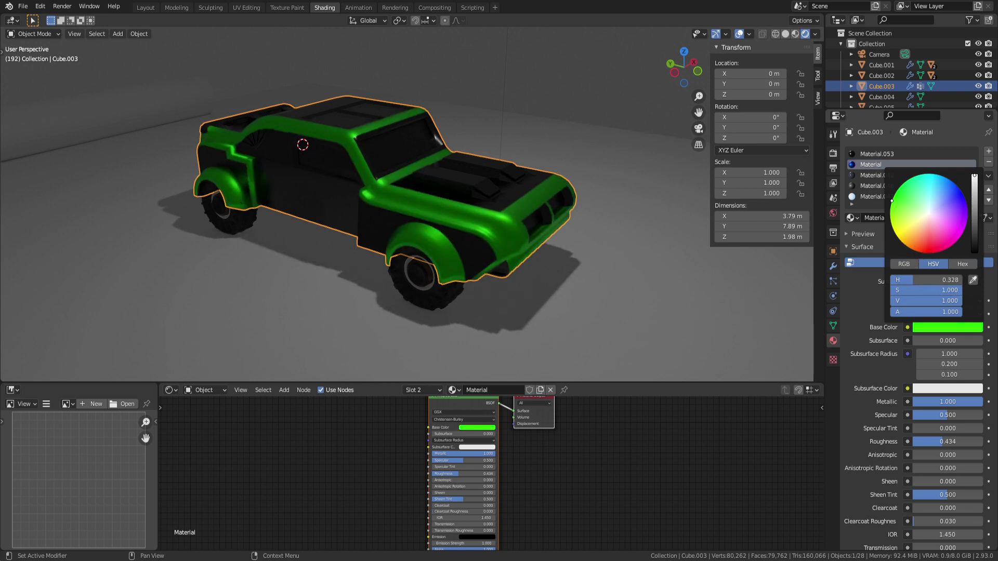
middle_drag(431, 235, 437, 151)
click(517, 236)
click(439, 153)
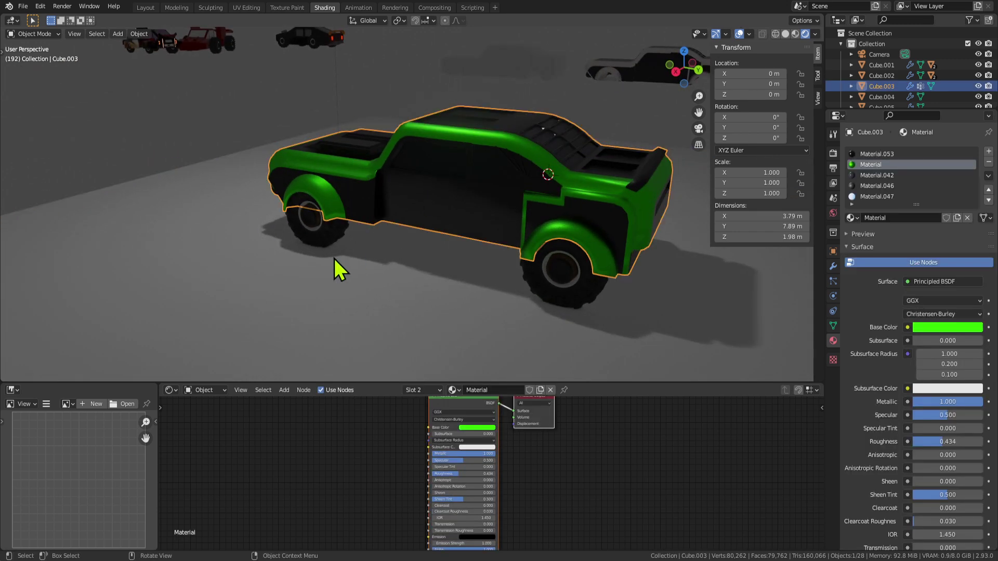
click(334, 258)
middle_drag(335, 258, 670, 231)
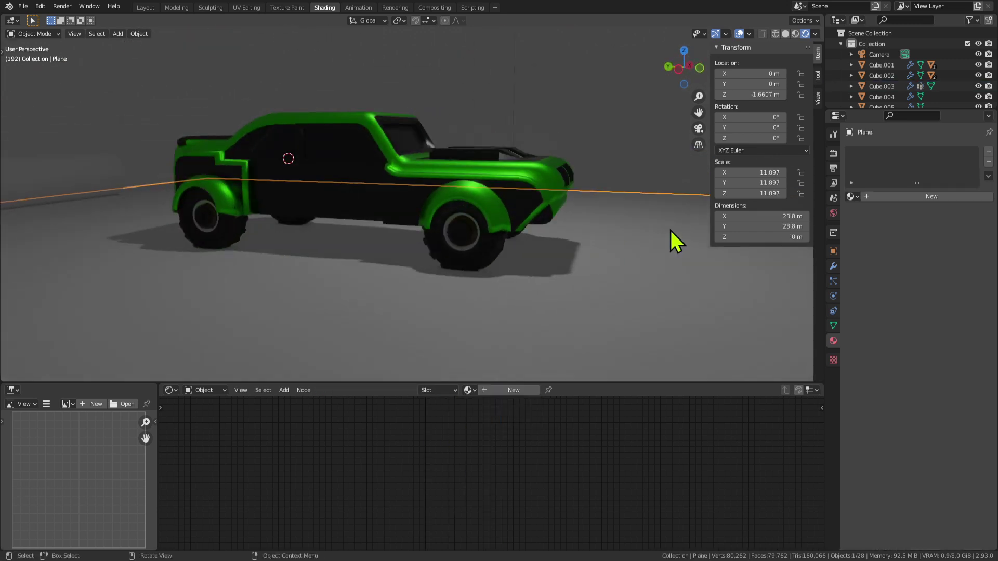
Set the body Material's base color to a near-white with hue 0.552, saturation 0.093 and value 1.000.
click(476, 174)
click(965, 331)
mouse_move(975, 230)
mouse_down()
mouse_move(974, 240)
mouse_move(974, 229)
mouse_up()
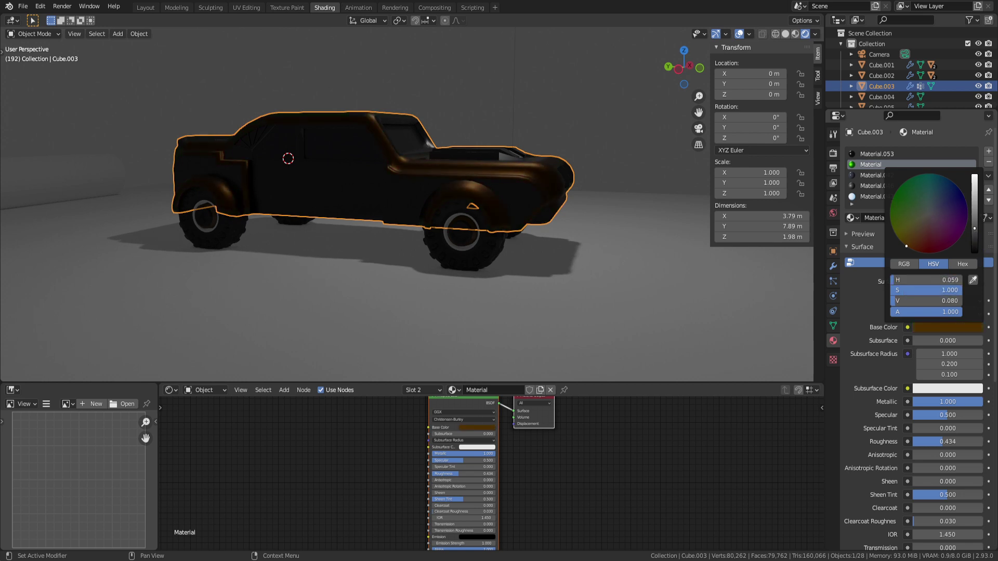
drag(975, 232, 974, 176)
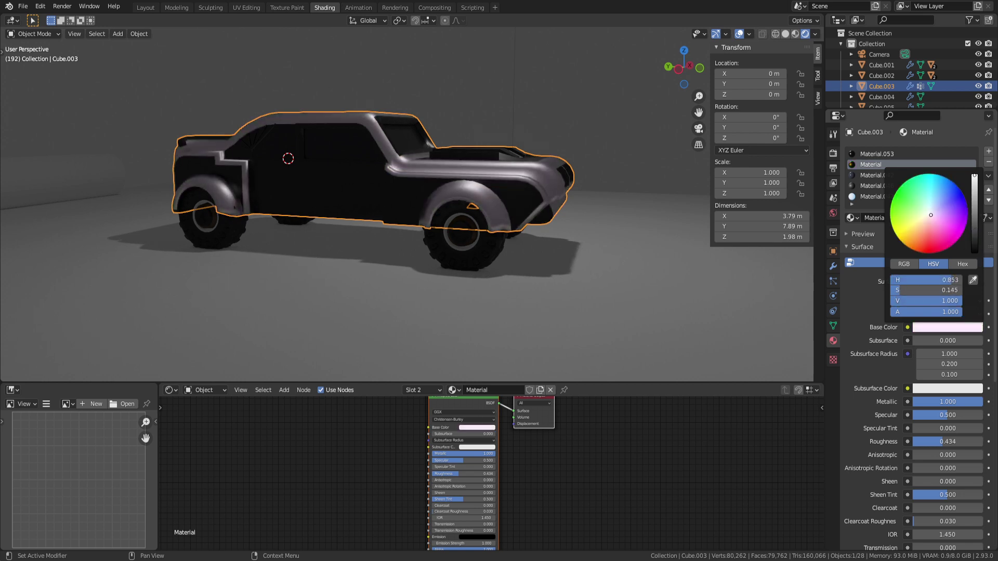
drag(928, 214, 926, 213)
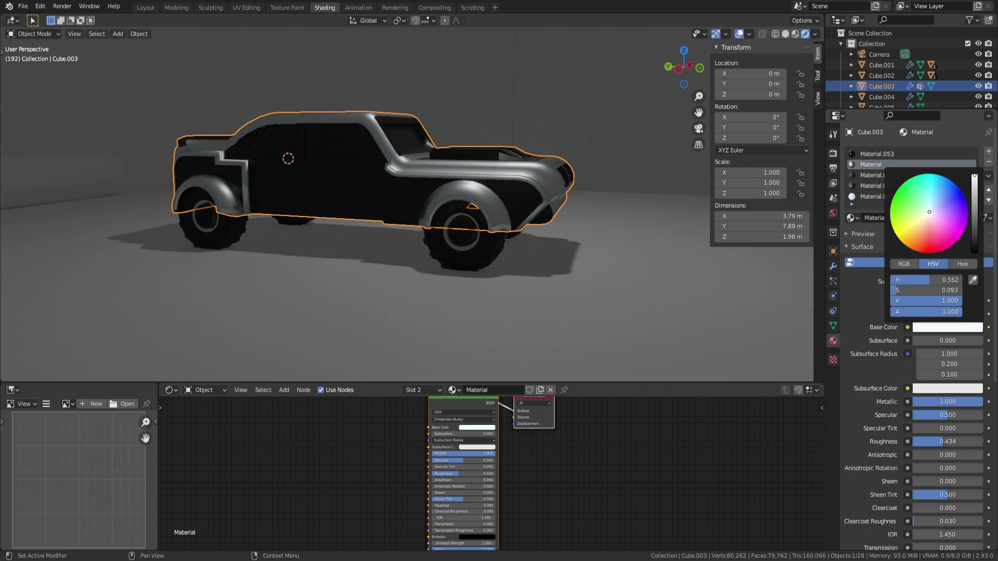
Examine the light metallic body color along the truck's rear and side.
click(618, 249)
middle_drag(619, 250, 554, 221)
scroll(421, 216, down, 2)
middle_drag(382, 208, 428, 216)
scroll(405, 219, up, 4)
key(Tab)
key(Tab)
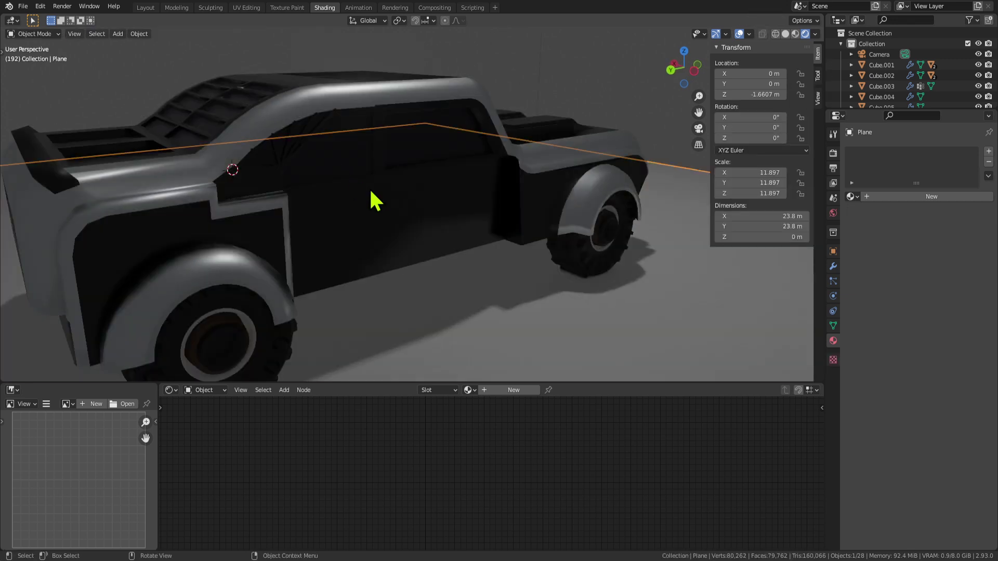
Assign Material.042 to the rear side window face of the body and leave mesh editing.
click(370, 193)
middle_drag(390, 251, 339, 210)
key(Tab)
click(225, 127)
middle_drag(225, 127, 319, 190)
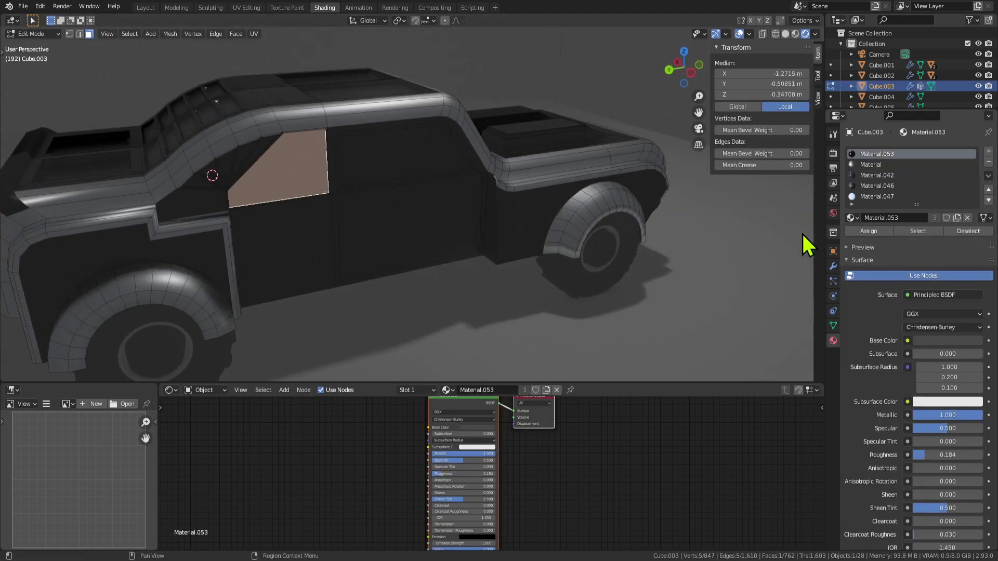
click(878, 231)
middle_drag(735, 249, 624, 291)
key(Tab)
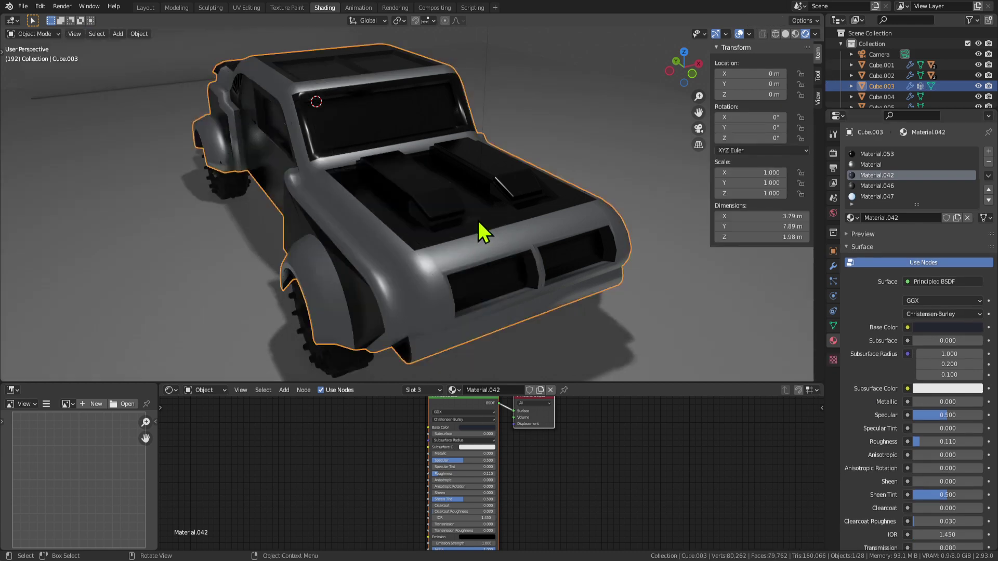
Dissolve the inset panel on the truck's roof into one plain surface and leave mesh editing.
middle_drag(479, 222, 514, 214)
key(Tab)
key(Tab)
middle_drag(508, 259, 619, 196)
key(Tab)
click(416, 96)
middle_drag(416, 96, 238, 295)
key(x)
click(581, 127)
click(423, 176)
key(Tab)
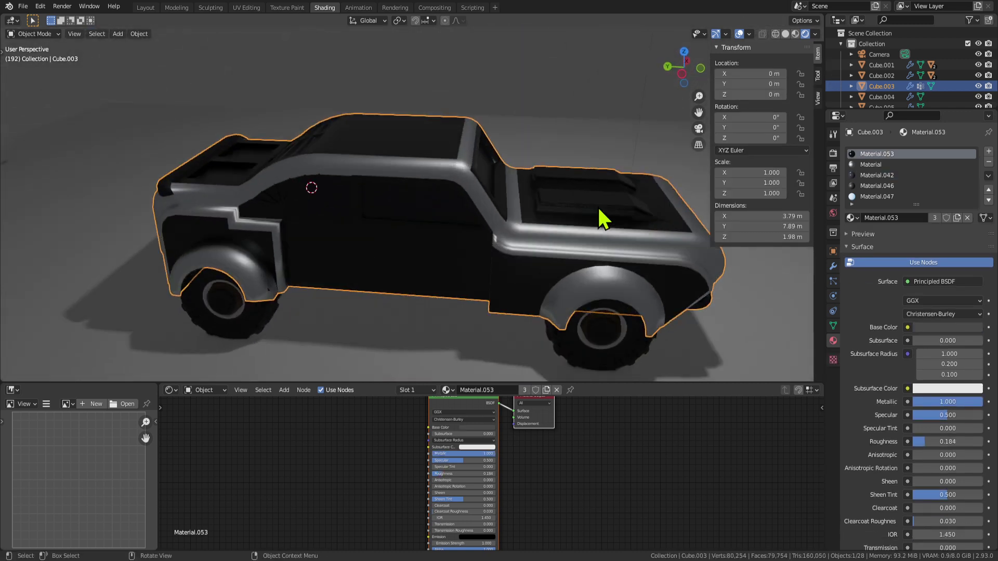
Try insetting the truck bed's floor face by about 0.178 m and extruding it upward about 0.83 m.
key(Tab)
key(Tab)
key(Tab)
click(273, 292)
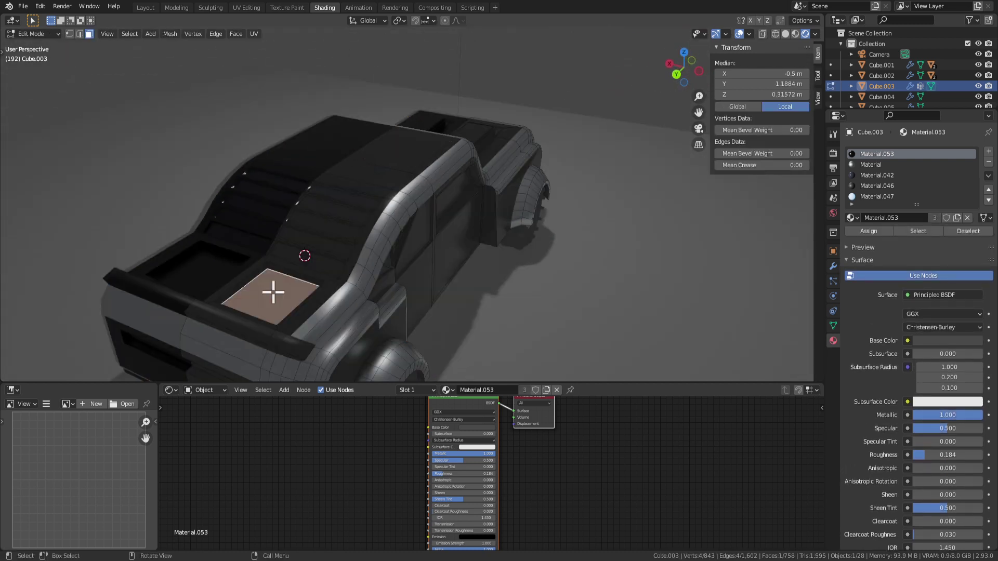
middle_drag(338, 302, 477, 289)
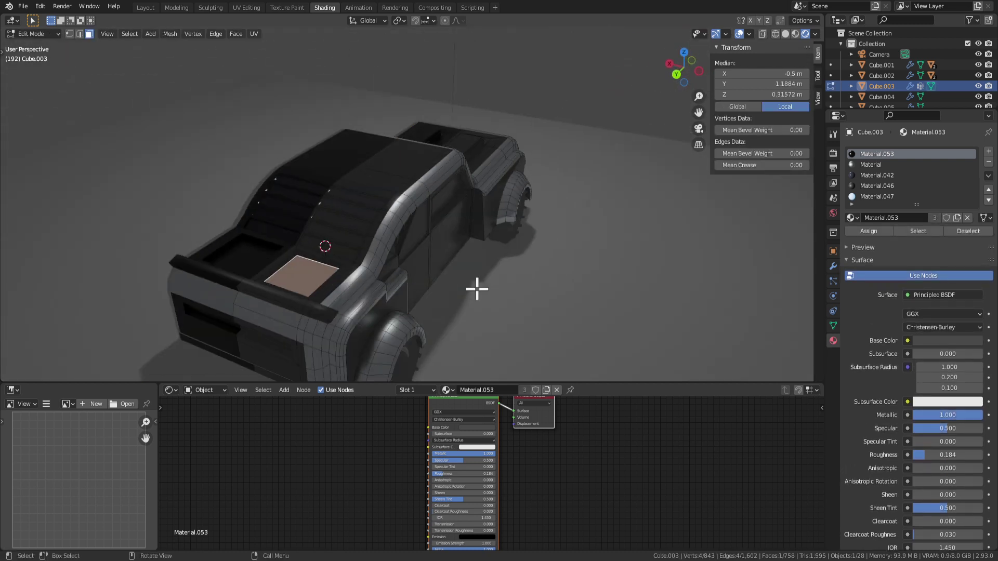
click(511, 300)
key(e)
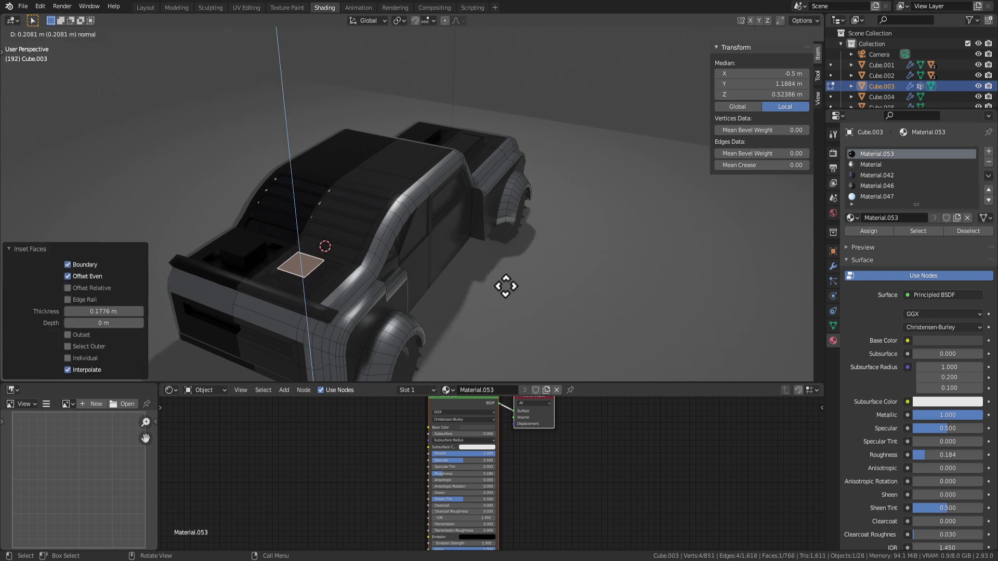
click(430, 274)
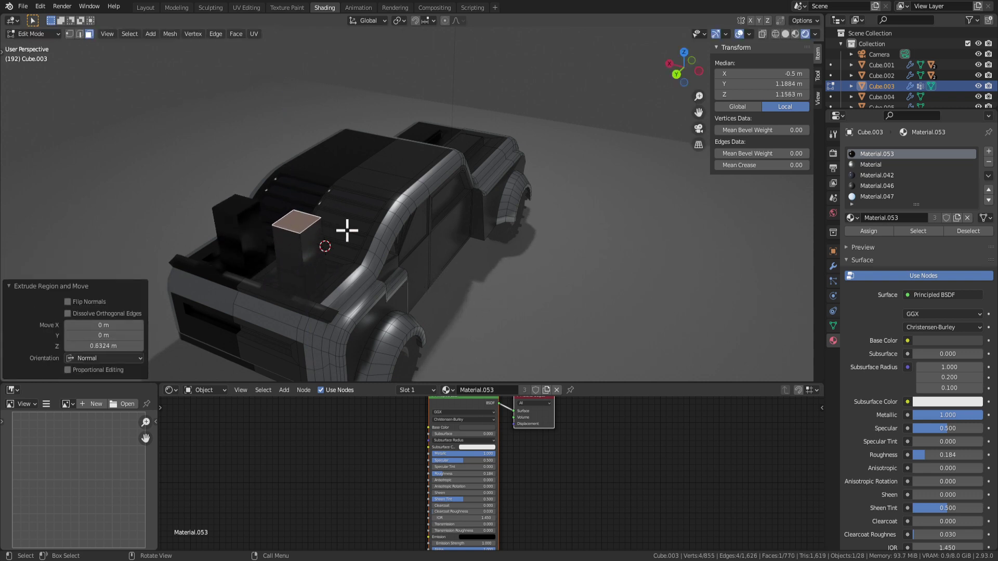
Try extruding the bed block's outer side face sideways by about 0.91 m, cancelling a Z scale and a Y move.
middle_drag(347, 230, 318, 223)
key(r)
key(e)
click(366, 255)
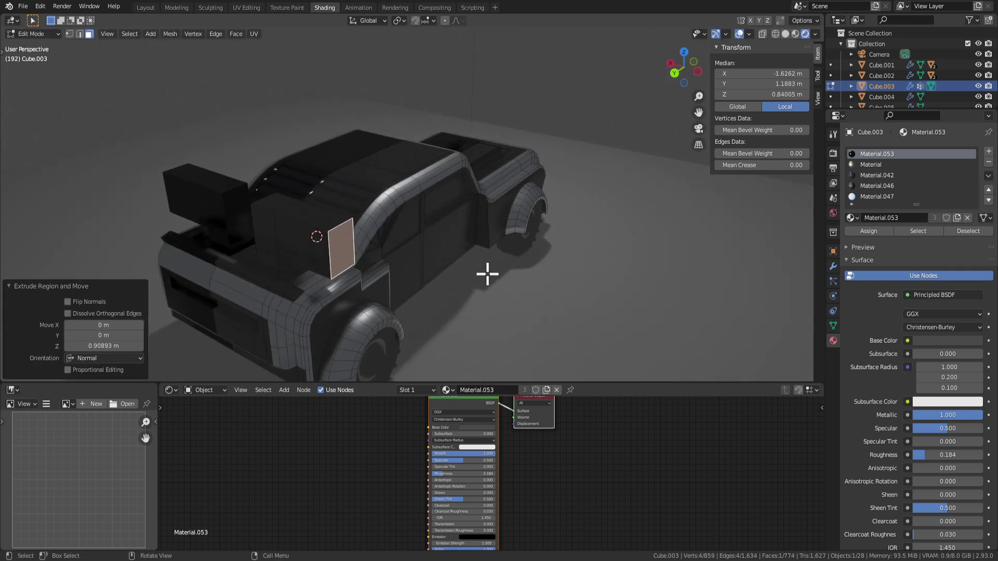
key(s)
key(z)
right_click(447, 264)
middle_drag(446, 261, 381, 230)
key(g)
key(y)
right_click(480, 276)
Extrude the side block outward again, then extrude its front face forward about 1.54 m and scale it to about 0.5 along Z.
key(e)
key(e)
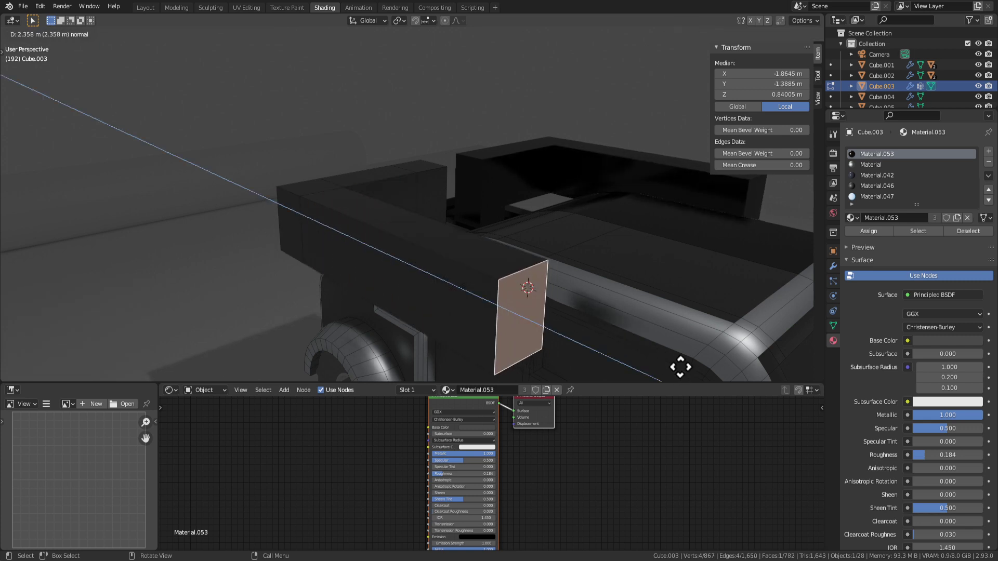
click(592, 318)
scroll(546, 297, down, 4)
key(s)
key(z)
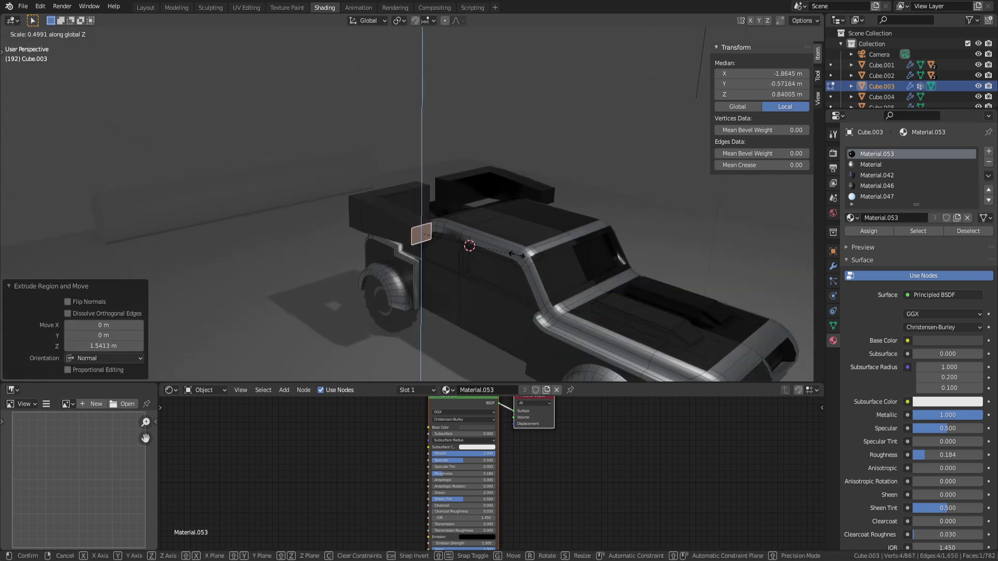
click(517, 255)
Undo the block extrusions on the truck bed and dissolve the vertices of the remaining inset face.
key(Tab)
scroll(526, 307, down, 4)
middle_drag(526, 307, 349, 277)
key(Tab)
key(ctrl+z)
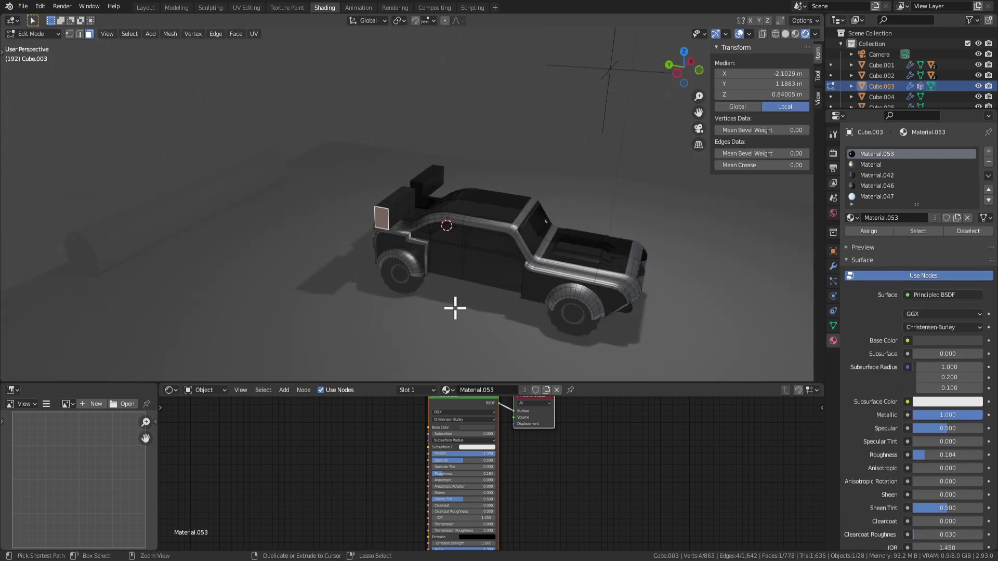
scroll(472, 269, up, 3)
key(ctrl+z)
key(ctrl+z)
scroll(472, 269, up, 1)
key(Tab)
middle_drag(471, 269, 522, 246)
key(Tab)
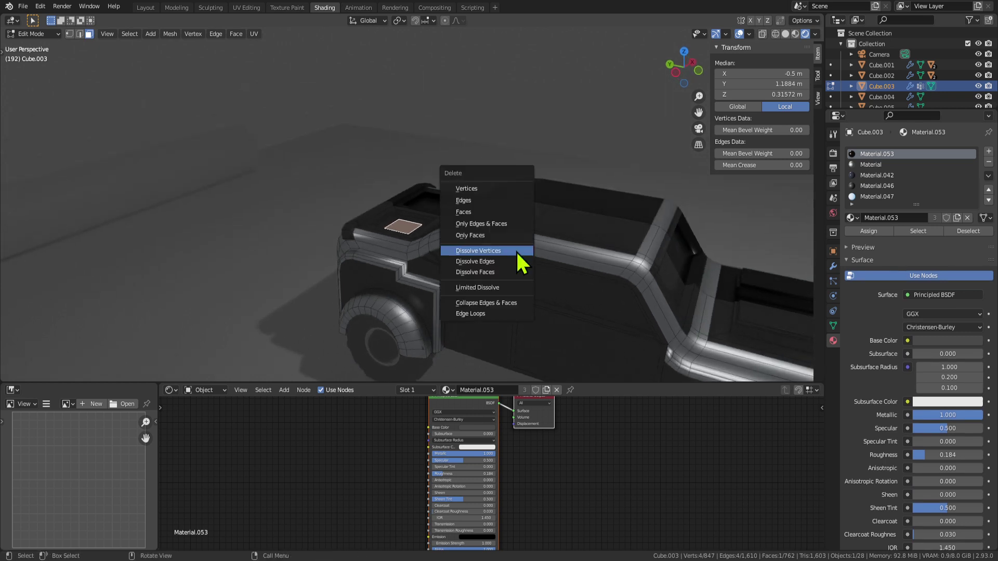
click(517, 252)
Try extruding the two roof faces upward by about 0.44 m and undo the extrusion.
middle_drag(486, 279, 385, 307)
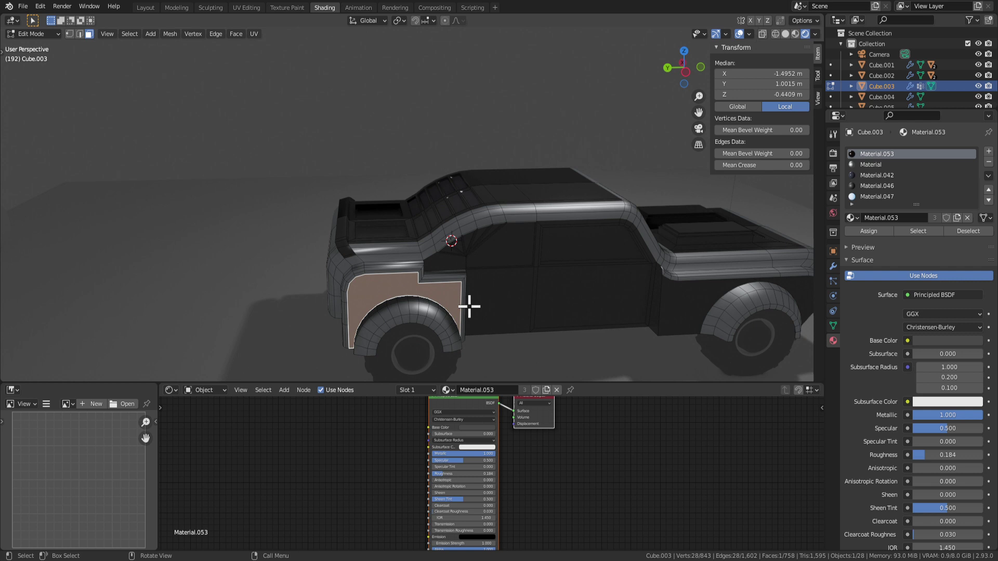
middle_drag(469, 306, 367, 296)
click(387, 300)
middle_drag(512, 310, 612, 317)
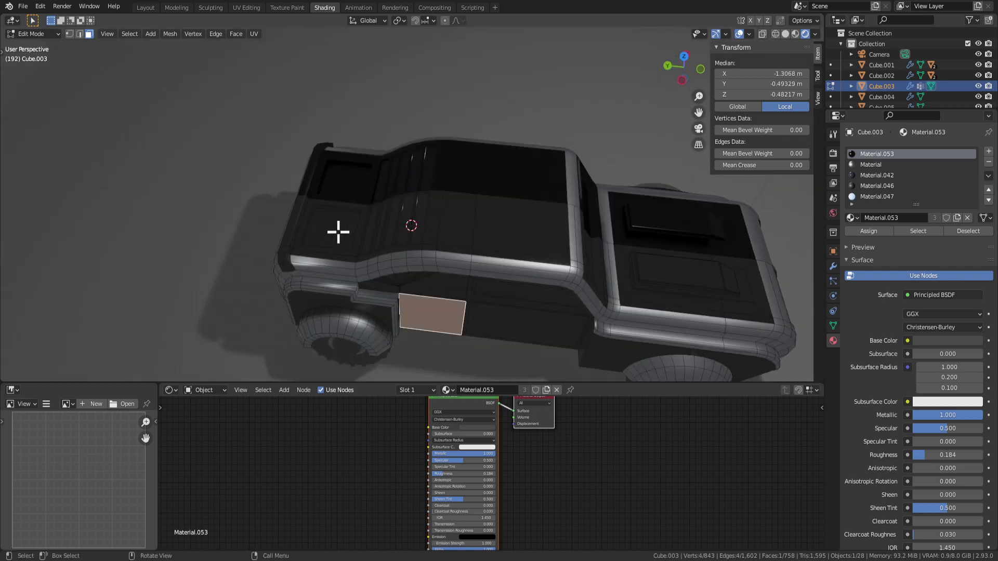
click(514, 229)
middle_drag(513, 229, 541, 254)
key(e)
click(544, 218)
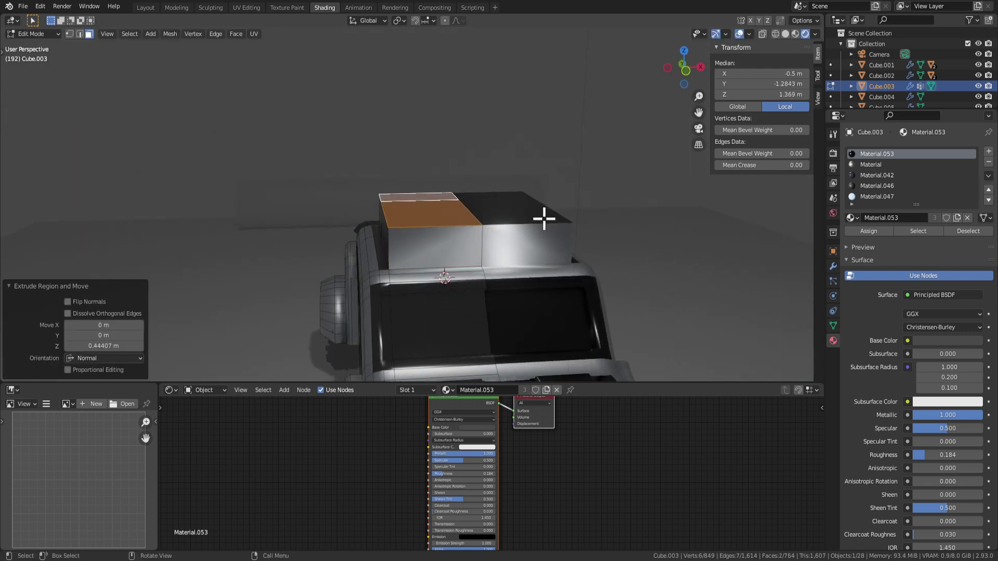
scroll(544, 218, down, 3)
middle_drag(544, 218, 536, 294)
key(ctrl+z)
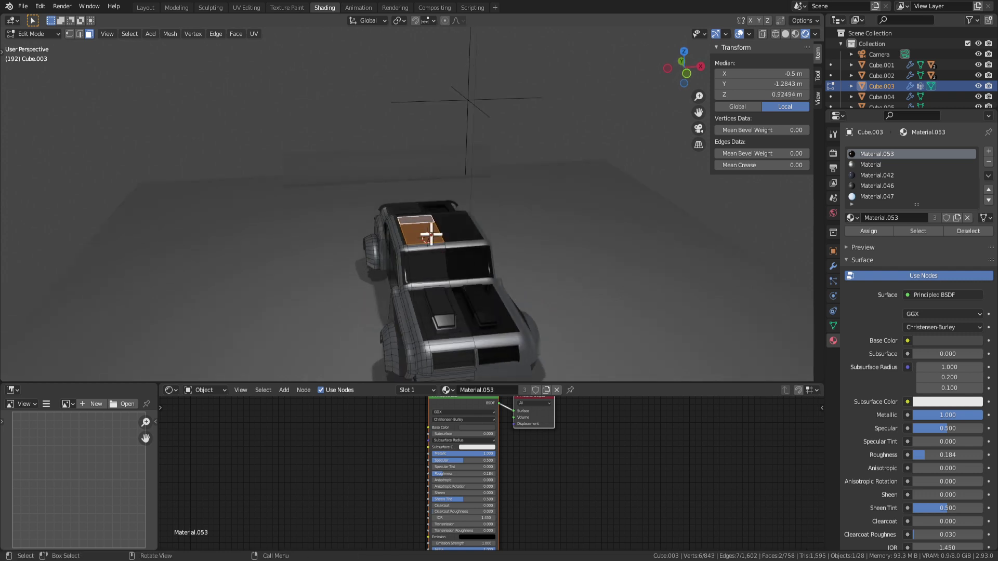
Inset the large front face of the roof.
middle_drag(431, 235, 464, 261)
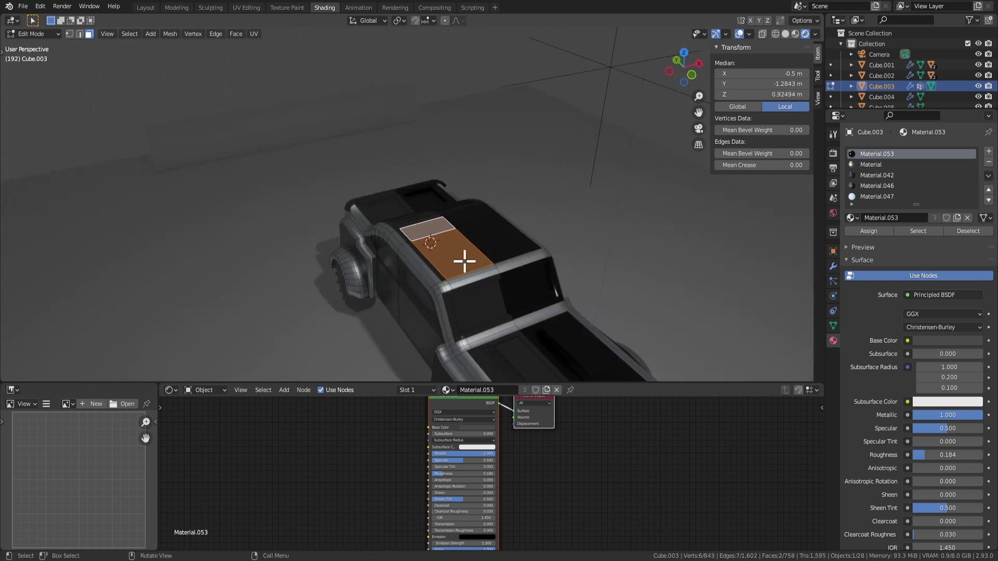
click(620, 294)
Try extruding the inset roof face upward about 0.69 m, adding a second extrusion, and extending the upper block's front face forward.
key(e)
click(618, 264)
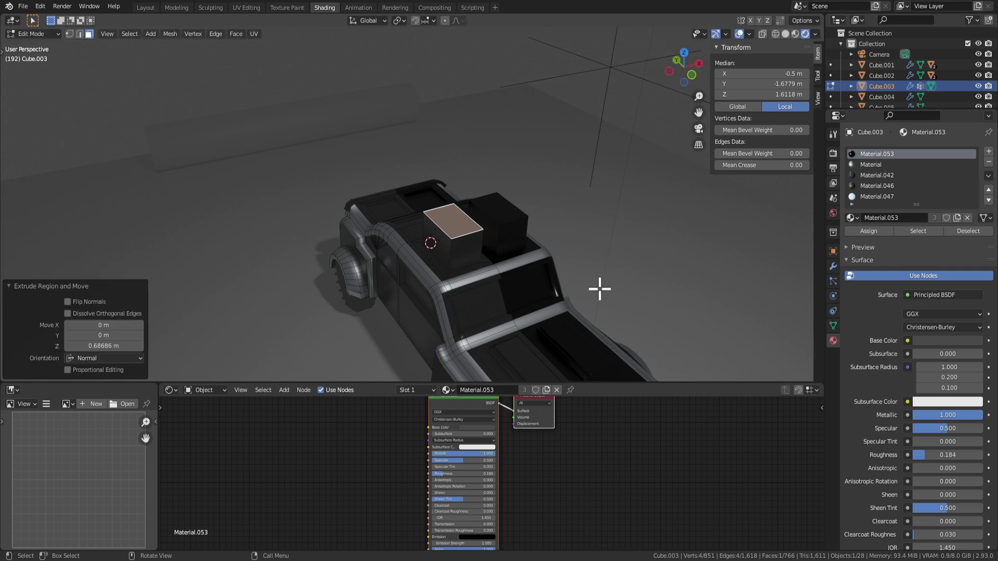
key(e)
click(468, 220)
key(e)
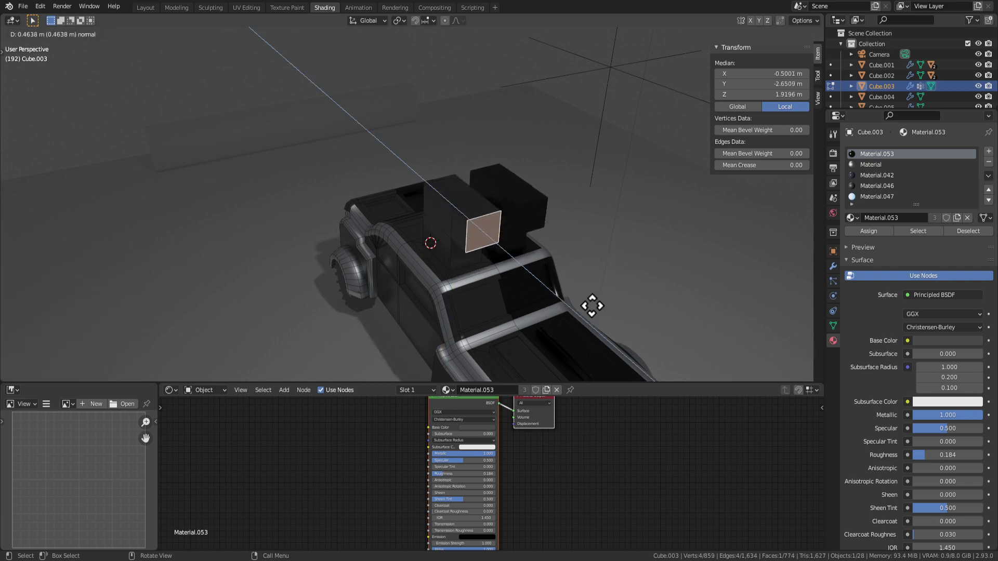
click(622, 328)
View the raised roof block outside mesh editing, then undo its extrusions down to the inset roof face.
middle_drag(622, 328, 560, 223)
key(Tab)
scroll(520, 198, down, 4)
scroll(482, 199, up, 2)
key(ctrl+z)
key(ctrl+z)
key(ctrl+z)
key(ctrl+z)
middle_drag(444, 204, 459, 211)
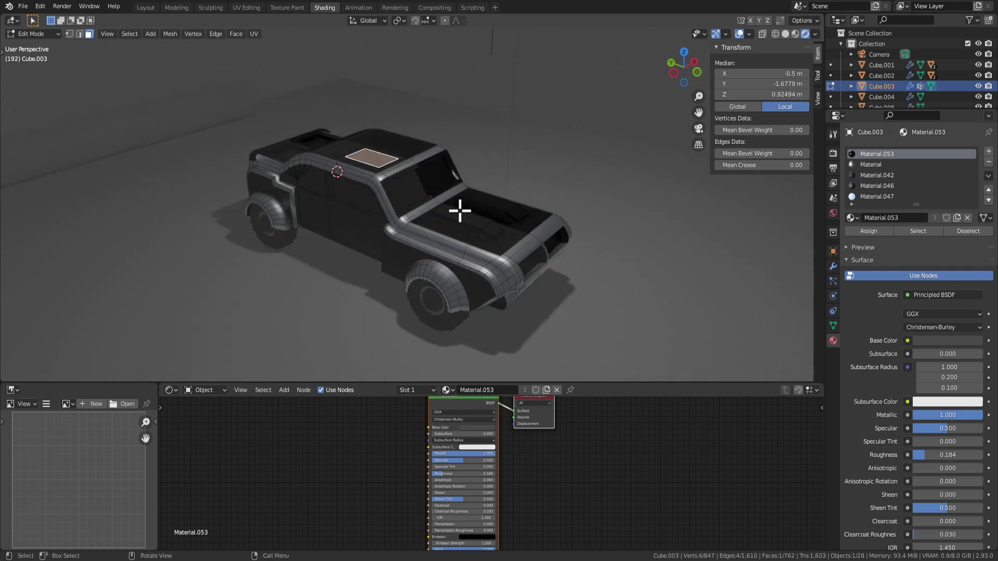
Extrude the inset roof face upward into a low block and move an upper edge to reshape it.
scroll(459, 211, up, 1)
key(e)
click(459, 176)
key(2)
middle_drag(459, 176, 503, 185)
key(g)
click(378, 153)
key(Tab)
key(Tab)
Inset the roof block's front face by about 0.097 m and extrude it forward about 0.5 m.
key(3)
click(363, 123)
click(528, 210)
key(e)
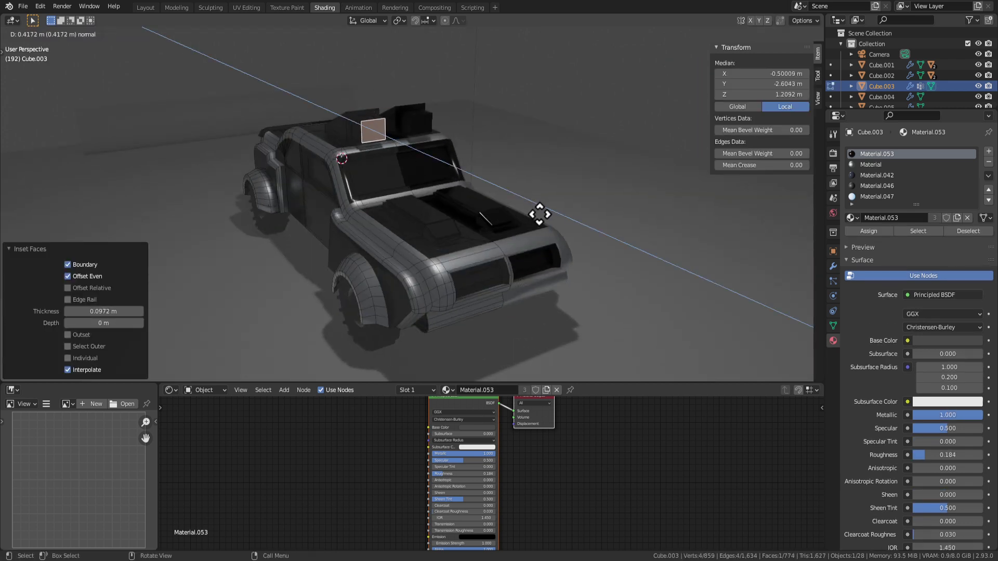
click(540, 215)
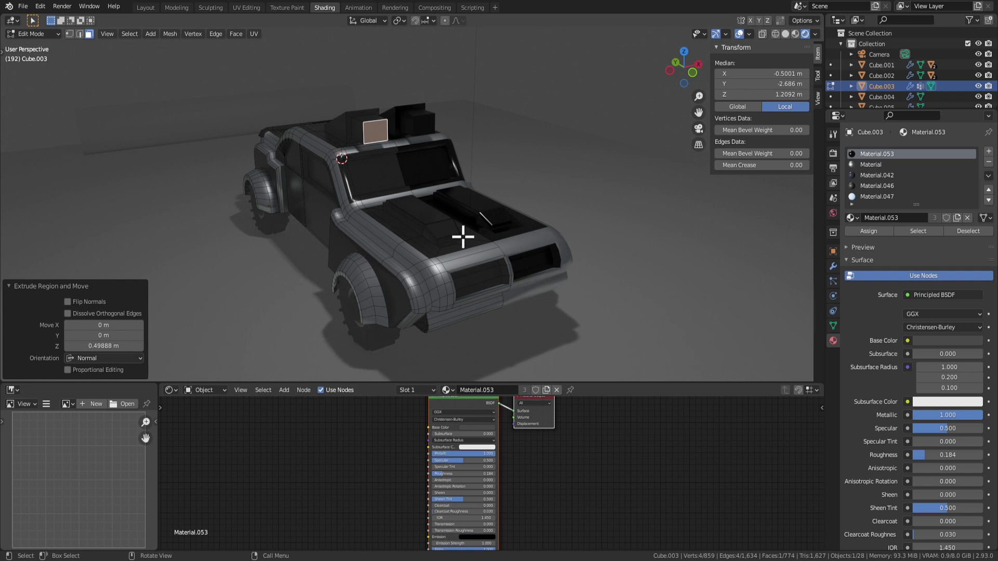
Try beveling the roof block's extruded front face by about 0.048 m and inspect the truck outside mesh editing.
key(ctrl+b)
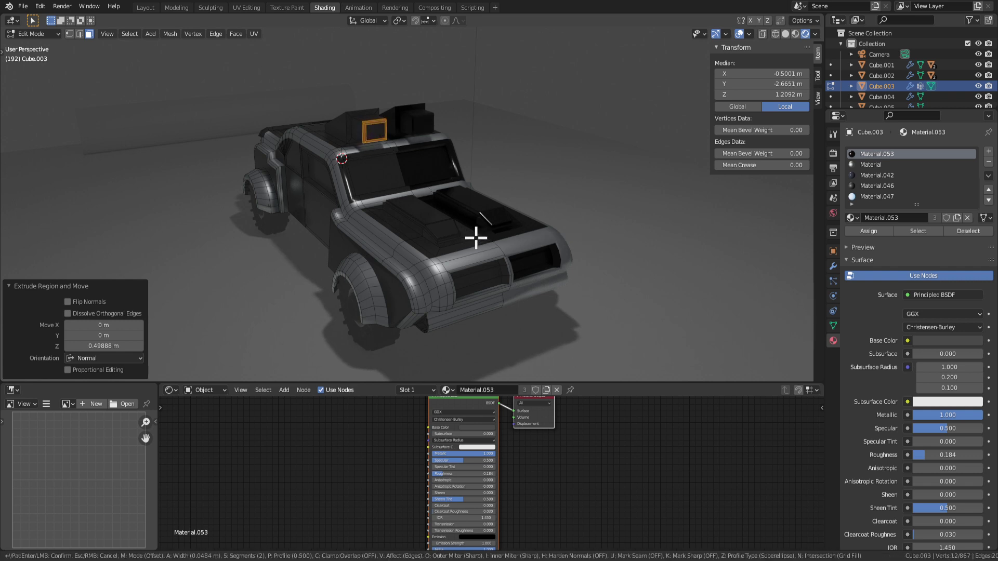
click(476, 238)
key(Tab)
middle_drag(539, 277, 275, 283)
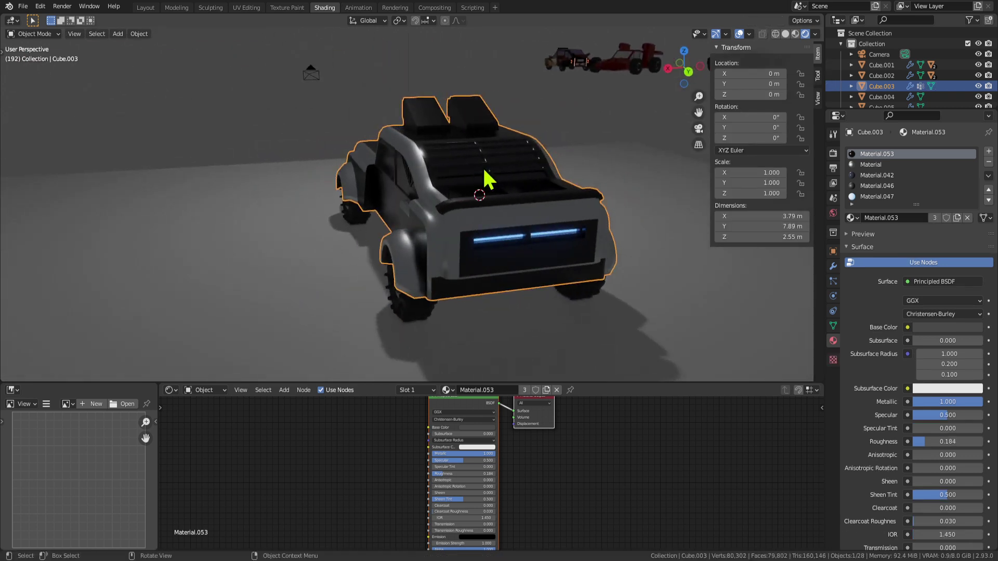
middle_drag(488, 179, 401, 194)
Return to mesh editing and undo the roof block's bevel and extrusions down to the flat inset roof face.
key(Tab)
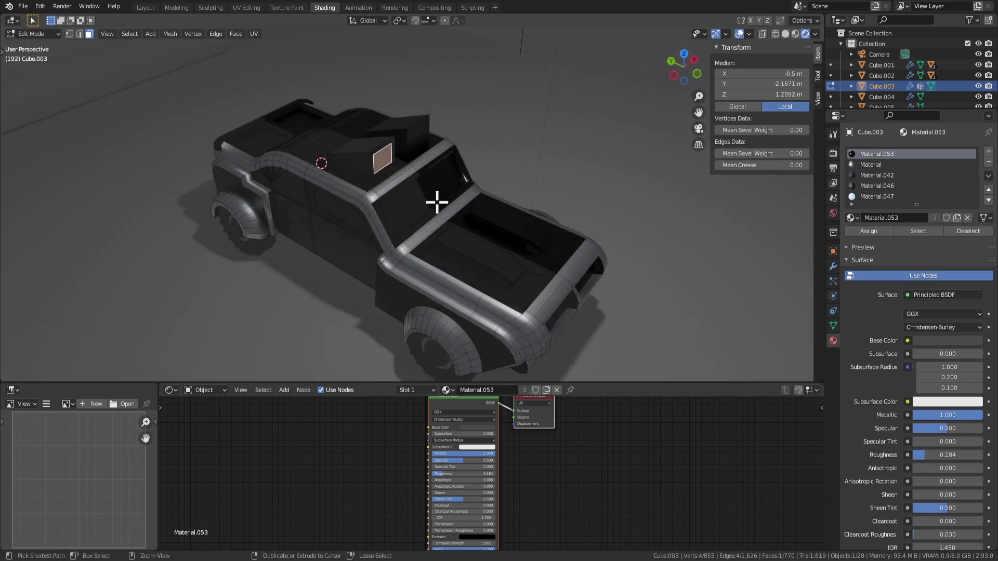
key(ctrl+z)
key(ctrl+z)
key(ctrl+z)
key(ctrl+z)
key(ctrl+z)
key(ctrl+z)
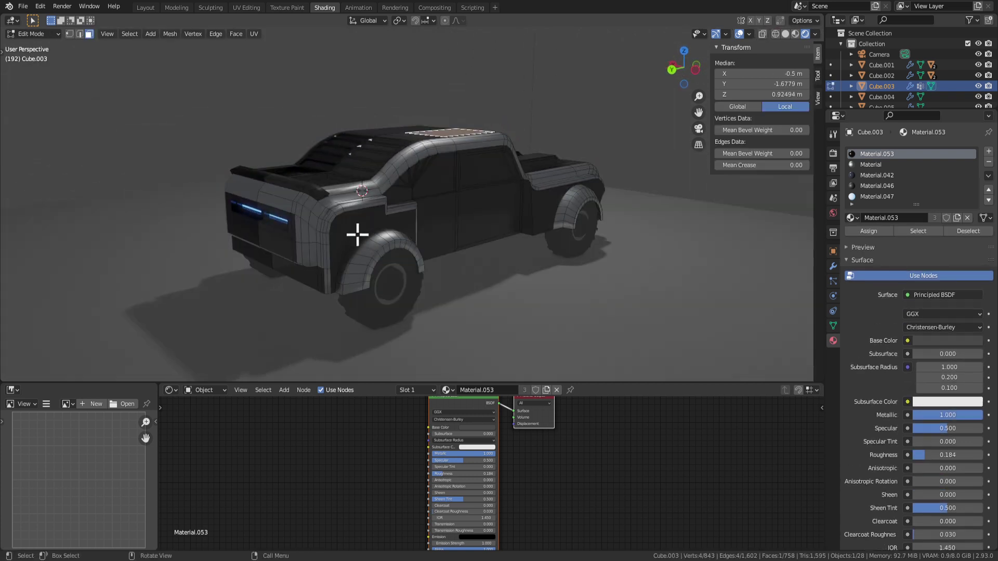
Set the painted body material's metallic to 0.051 and its base color to red with hue 0.002 and saturation 0.993.
click(358, 234)
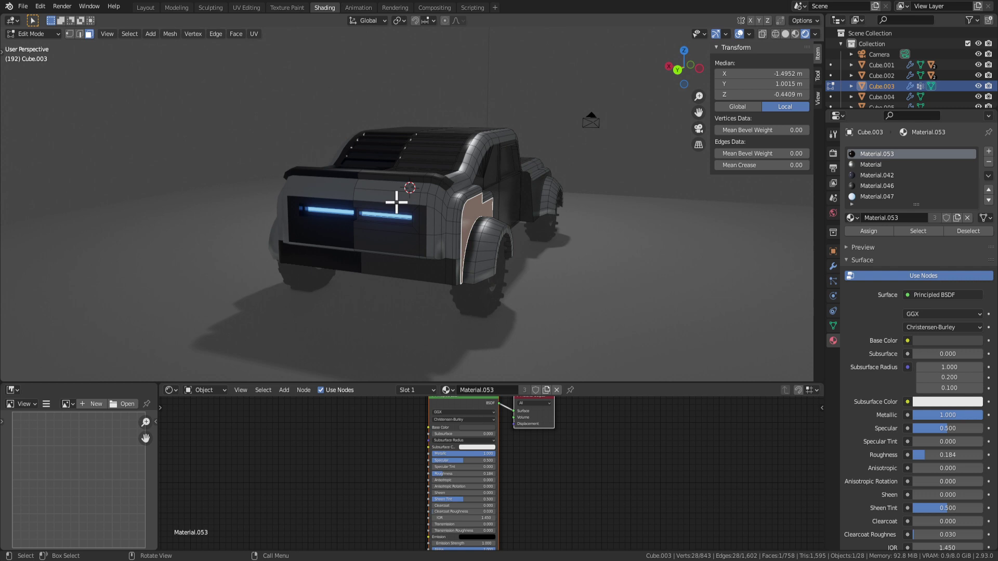
click(412, 211)
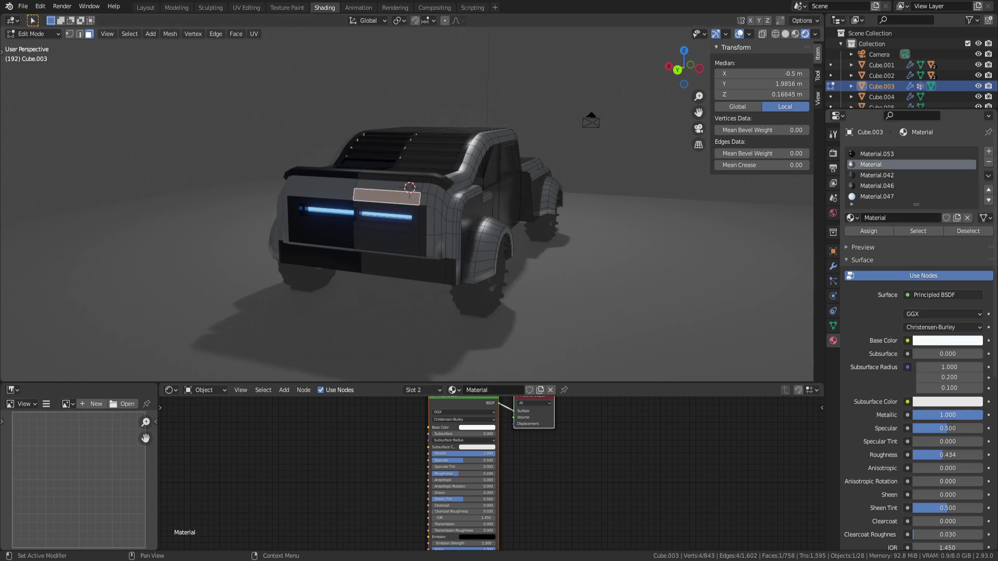
drag(966, 415, 947, 415)
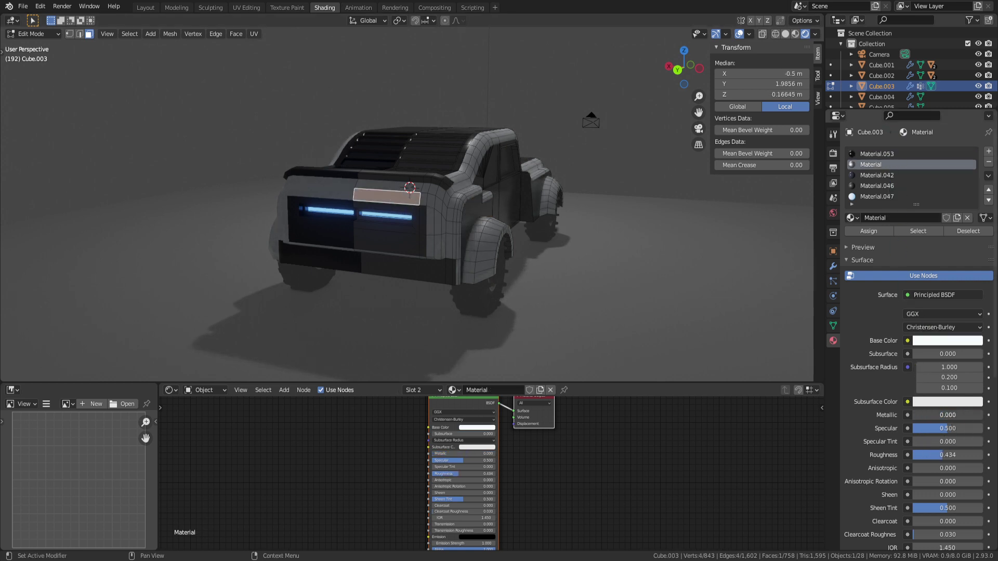
click(952, 342)
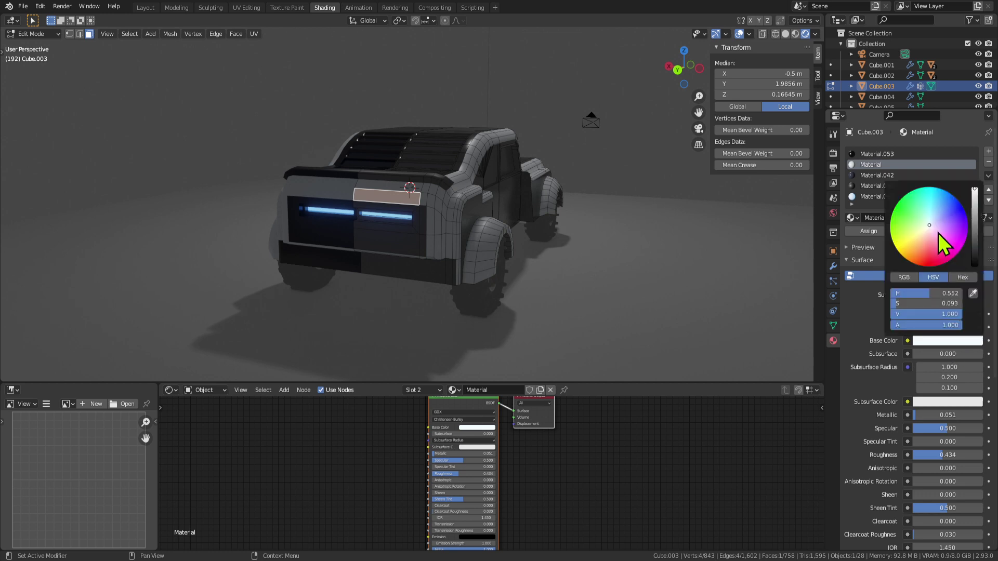
drag(943, 241, 926, 263)
key(Tab)
middle_drag(701, 322, 520, 331)
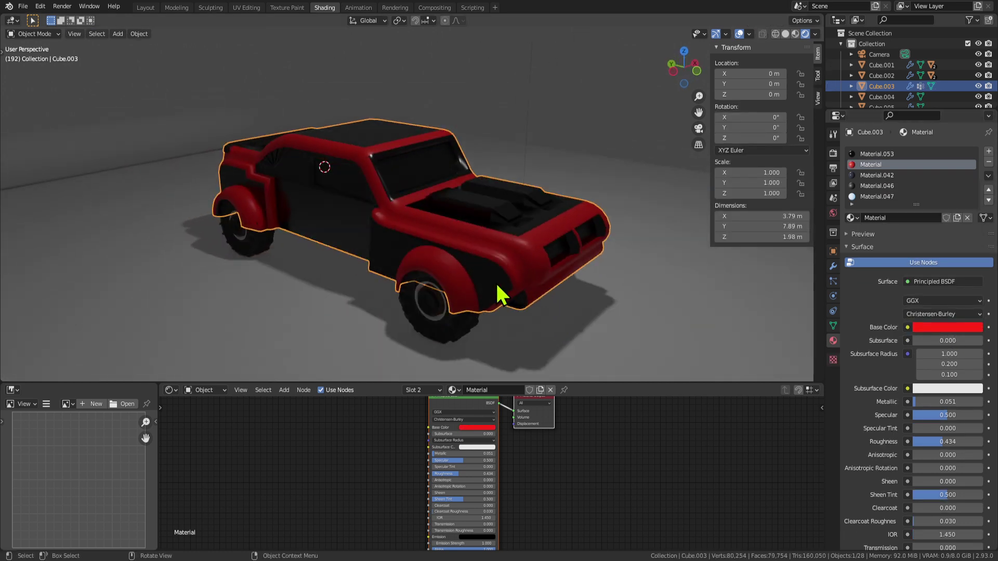
middle_drag(497, 285, 525, 188)
Change the body material's base color to pale lavender with hue 0.748 and saturation 0.172, and set metallic to 0.625.
click(929, 328)
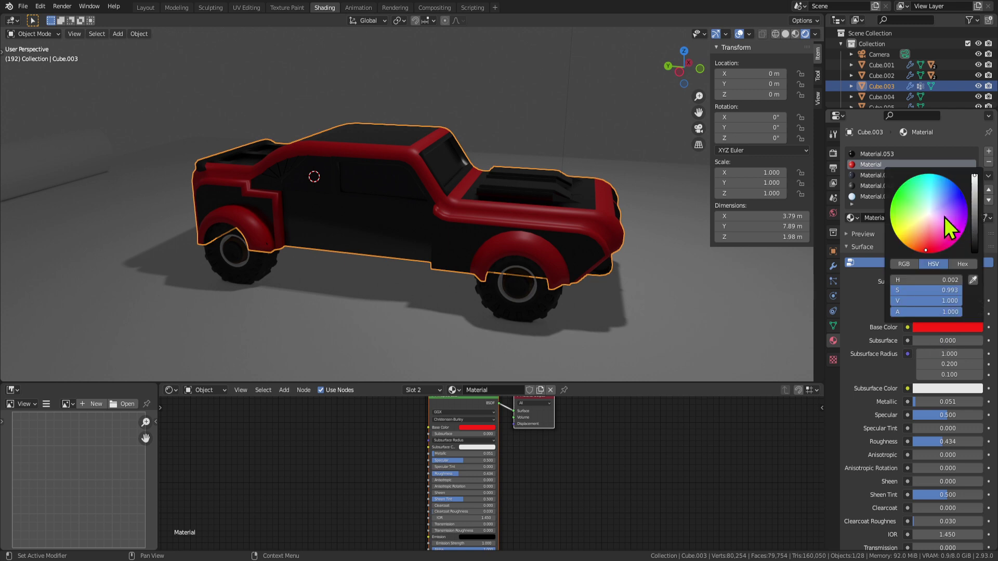
drag(944, 217, 931, 217)
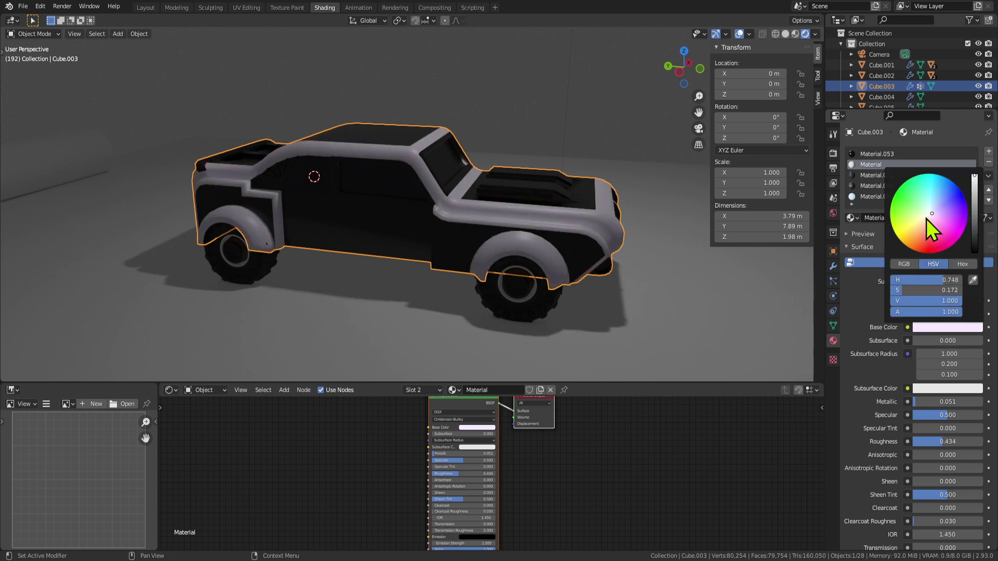
middle_drag(598, 234, 890, 304)
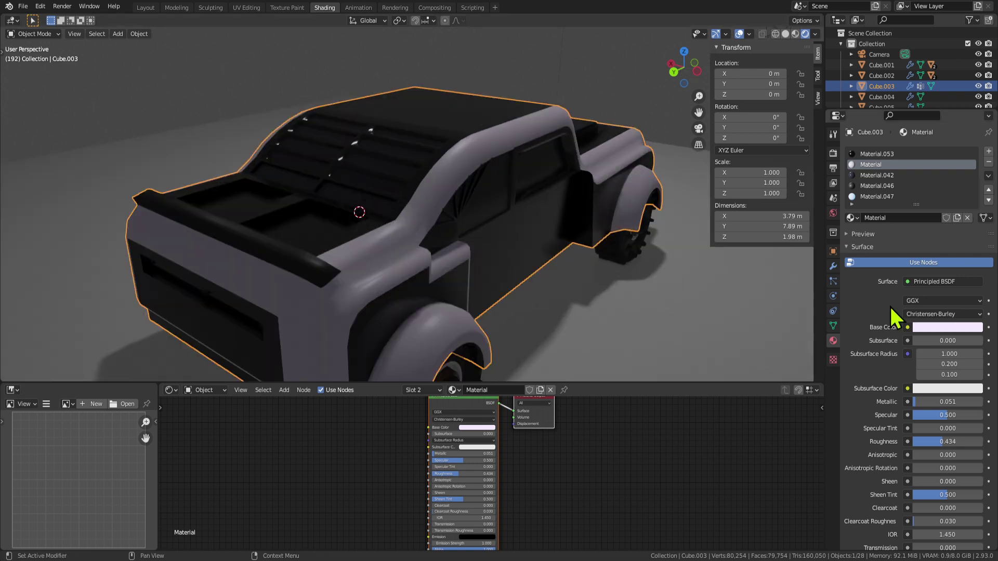
click(943, 327)
drag(921, 401, 956, 402)
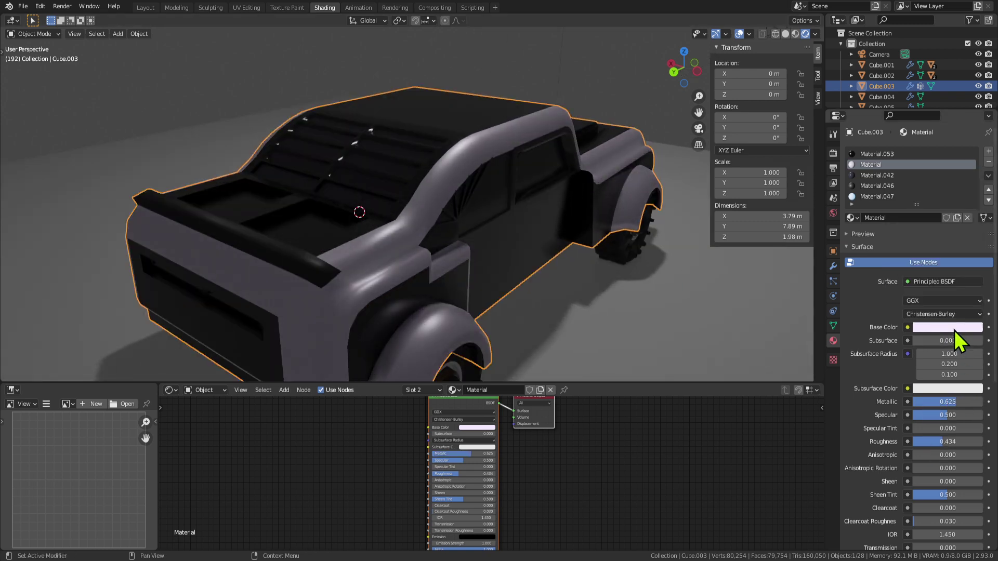
Give the body trim's material a white base color, metallic 1.000 and roughness 0.191.
drag(943, 441, 923, 441)
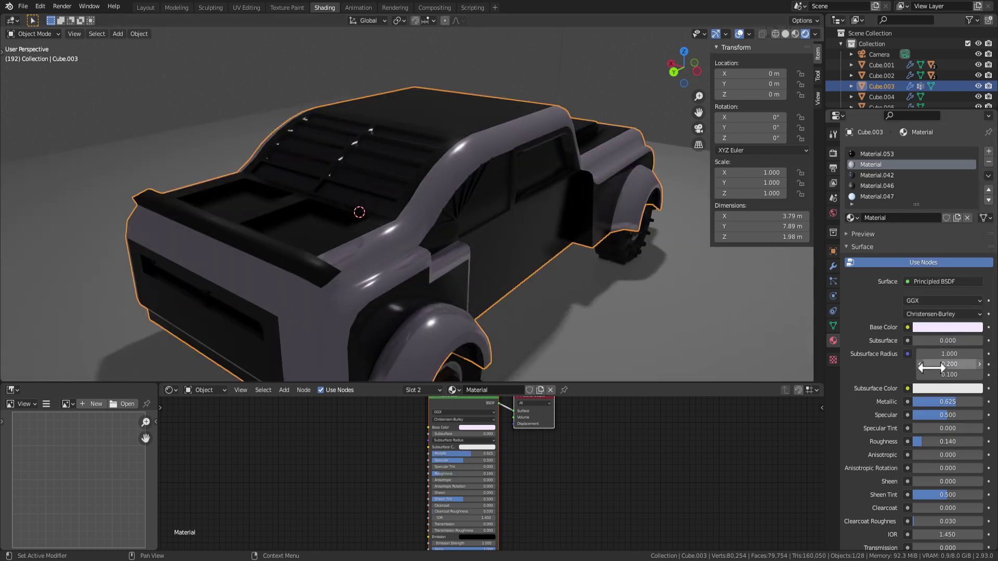
click(946, 327)
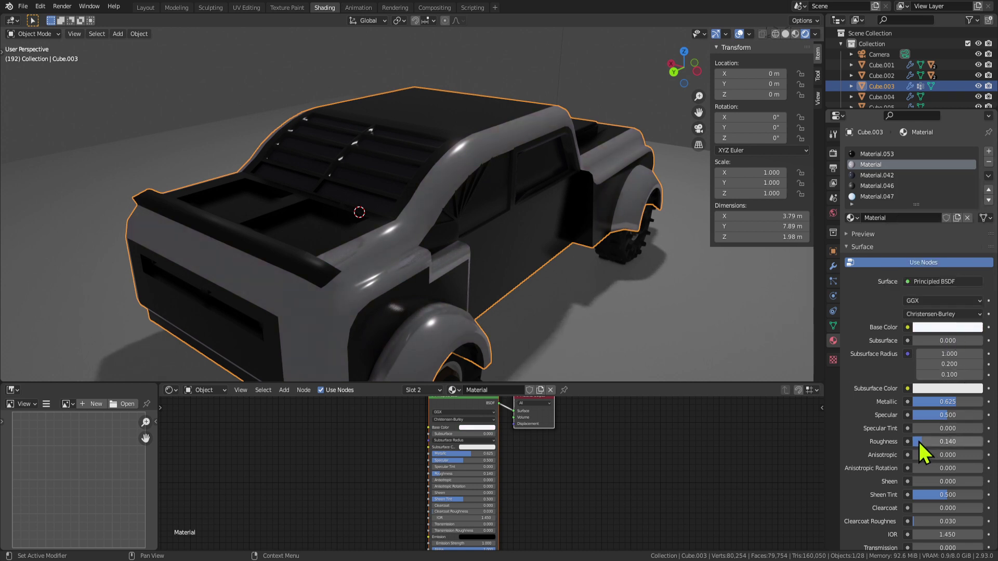
drag(951, 405, 983, 405)
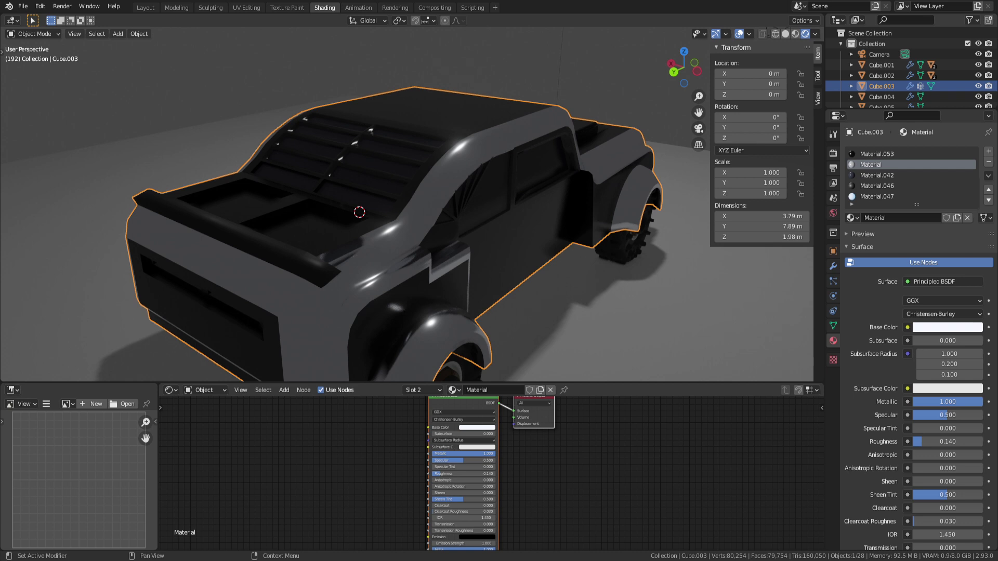
middle_drag(364, 272, 257, 257)
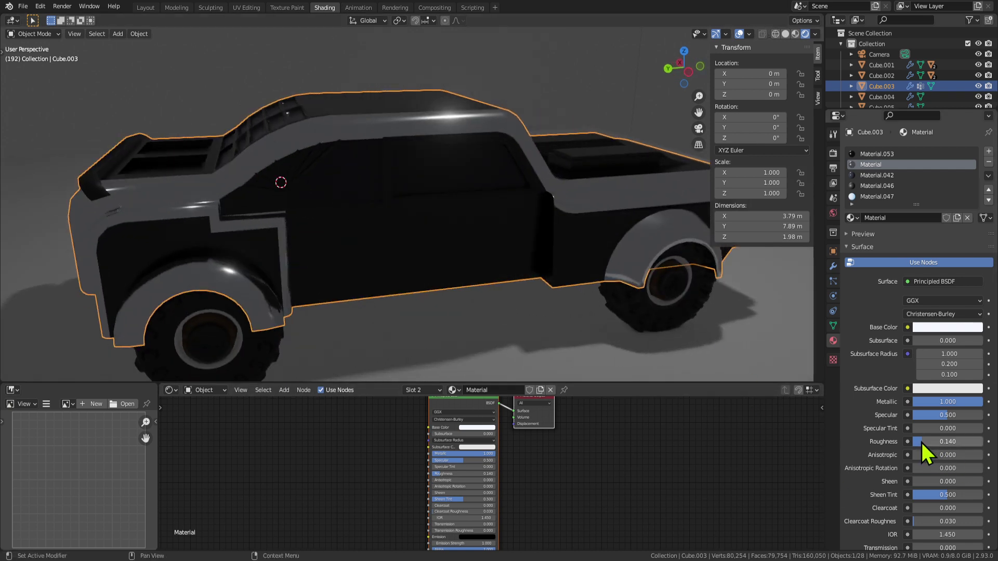
drag(922, 442, 925, 442)
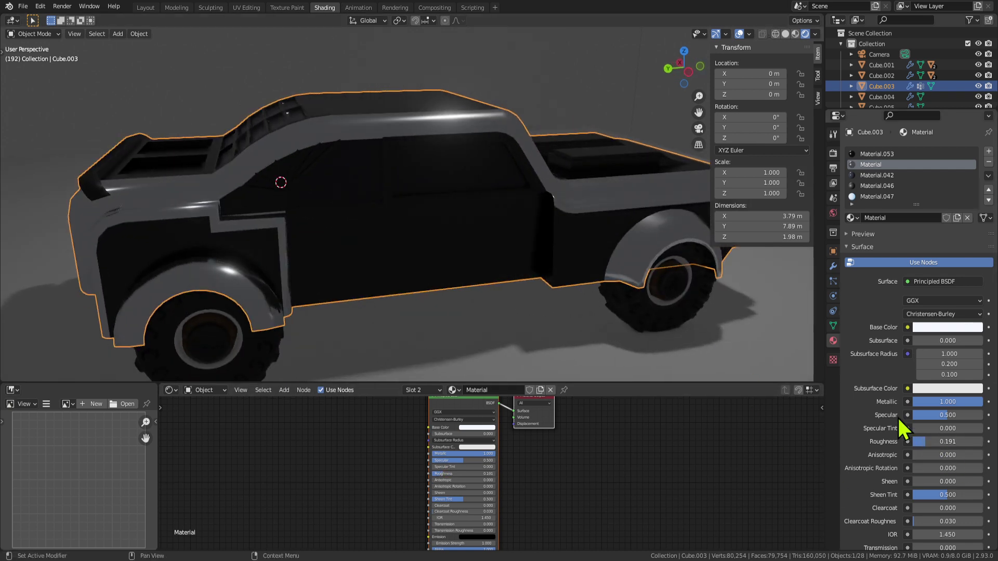
Examine which material the front grille face of the car body uses in Edit Mode.
scroll(551, 192, down, 4)
middle_drag(543, 183, 367, 222)
click(518, 170)
scroll(473, 162, up, 3)
key(Tab)
click(401, 260)
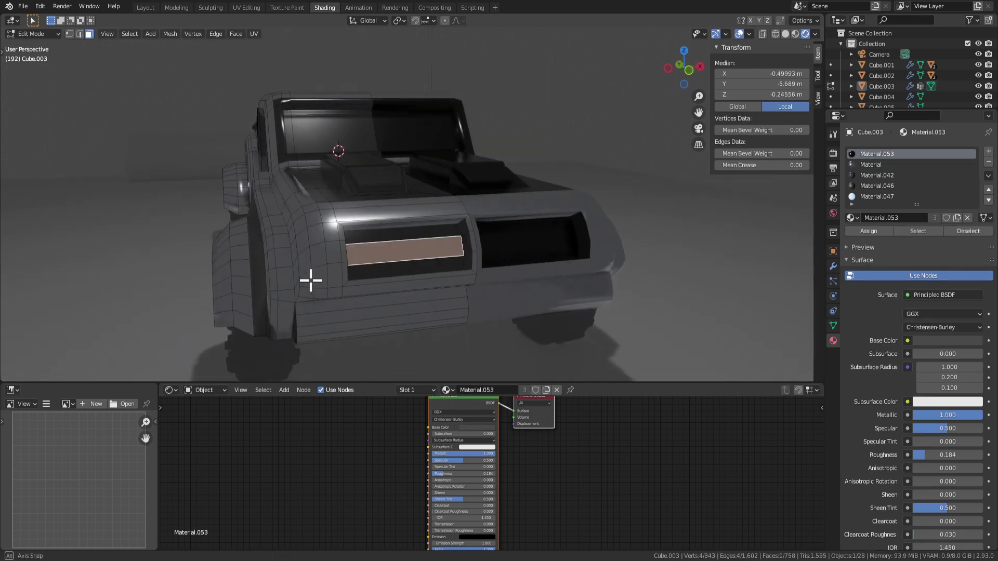
middle_drag(312, 281, 373, 261)
key(Tab)
scroll(376, 240, up, 3)
key(Tab)
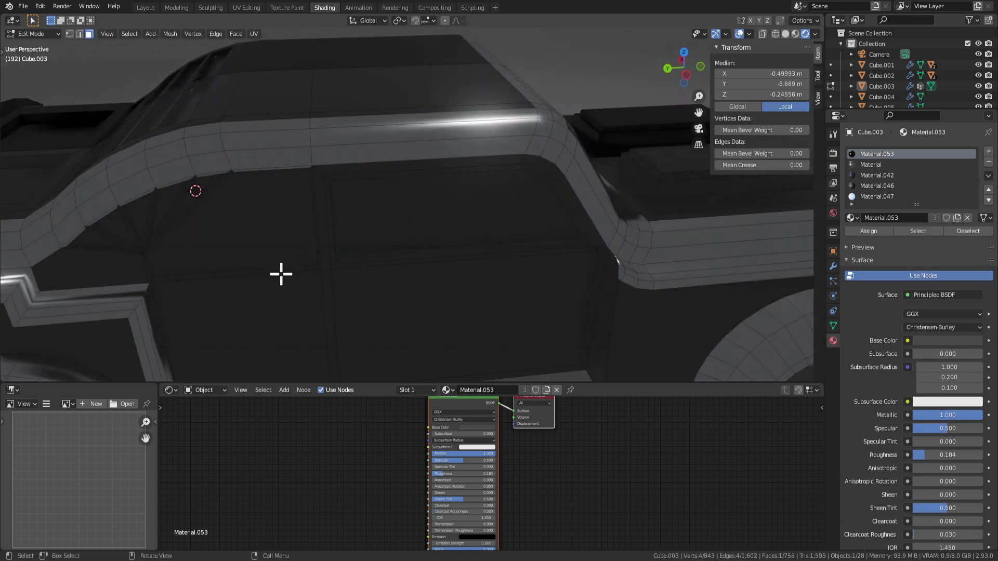
Assign the slot named Material to the side panel face above the rear wheel arch.
shift+middle_drag(280, 273, 457, 196)
key(Tab)
key(Tab)
click(208, 213)
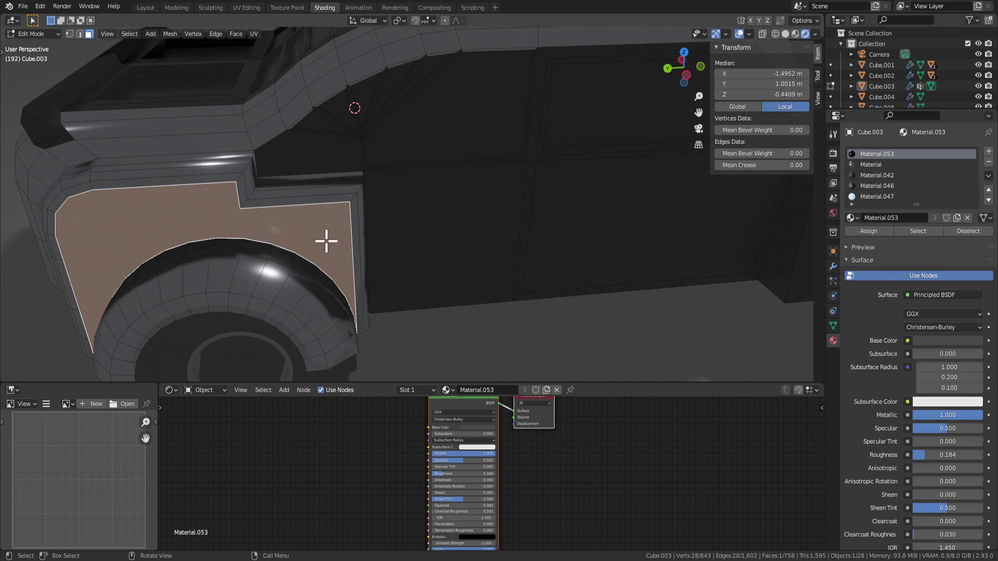
click(873, 164)
click(871, 231)
Examine the reassigned rear side panel and check which material the lower door face uses.
scroll(575, 254, down, 5)
middle_drag(574, 254, 345, 189)
key(Tab)
scroll(452, 218, up, 3)
key(Tab)
click(345, 189)
click(400, 153)
middle_drag(479, 138, 584, 229)
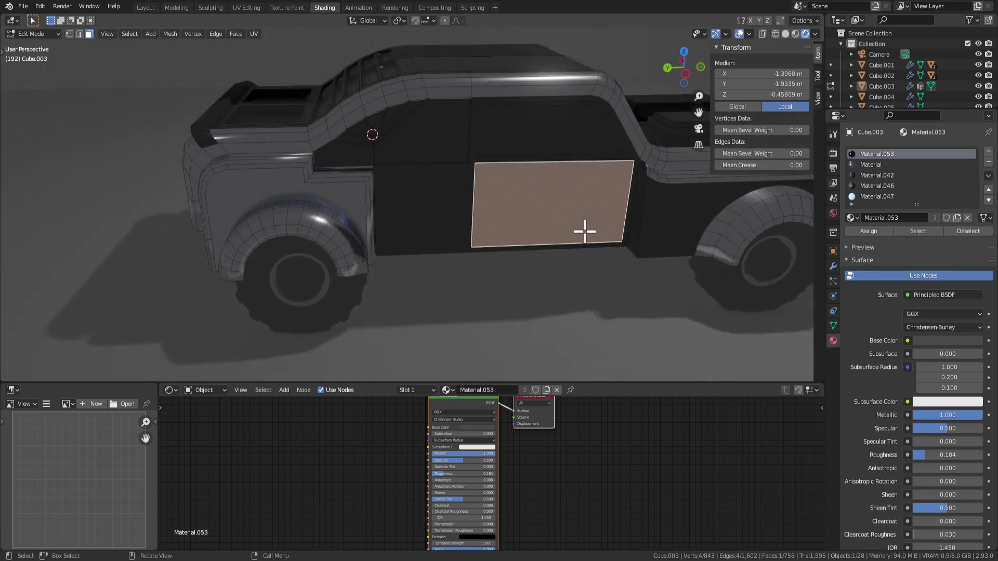
scroll(648, 232, up, 2)
middle_drag(648, 232, 637, 262)
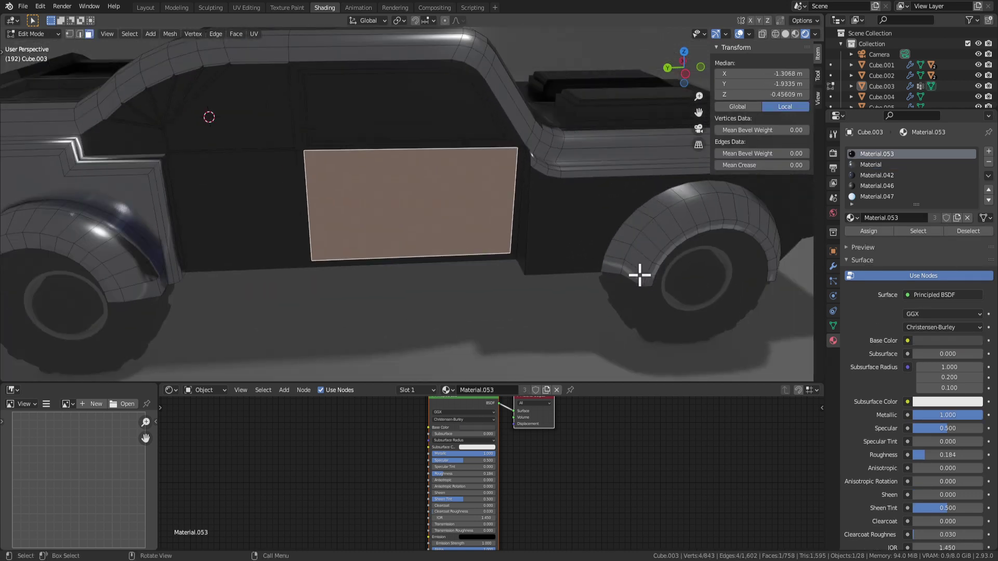
Check which material the side window faces use, and return to Object Mode.
middle_drag(451, 235, 479, 232)
scroll(546, 250, up, 2)
click(392, 108)
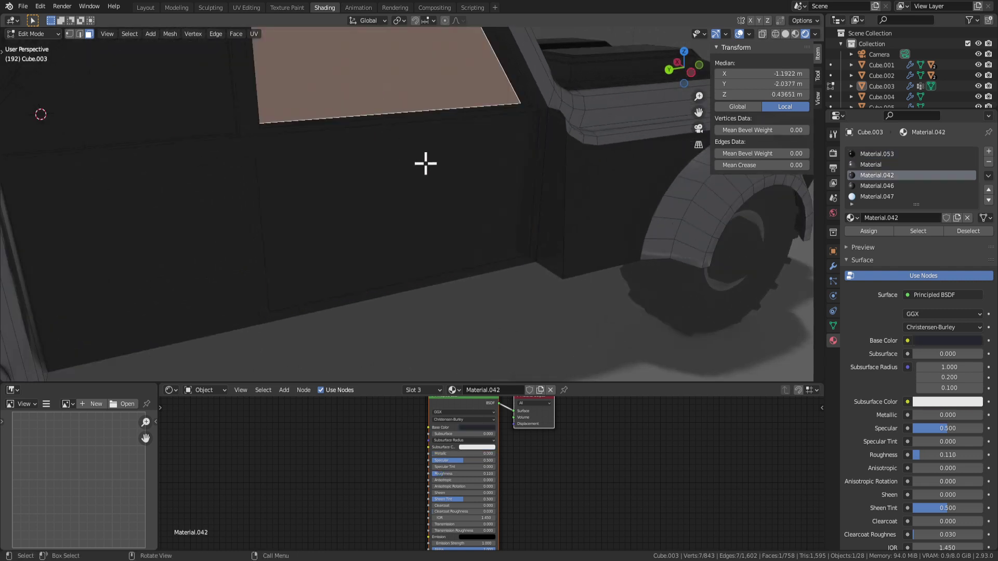
middle_drag(423, 162, 438, 151)
scroll(398, 163, down, 2)
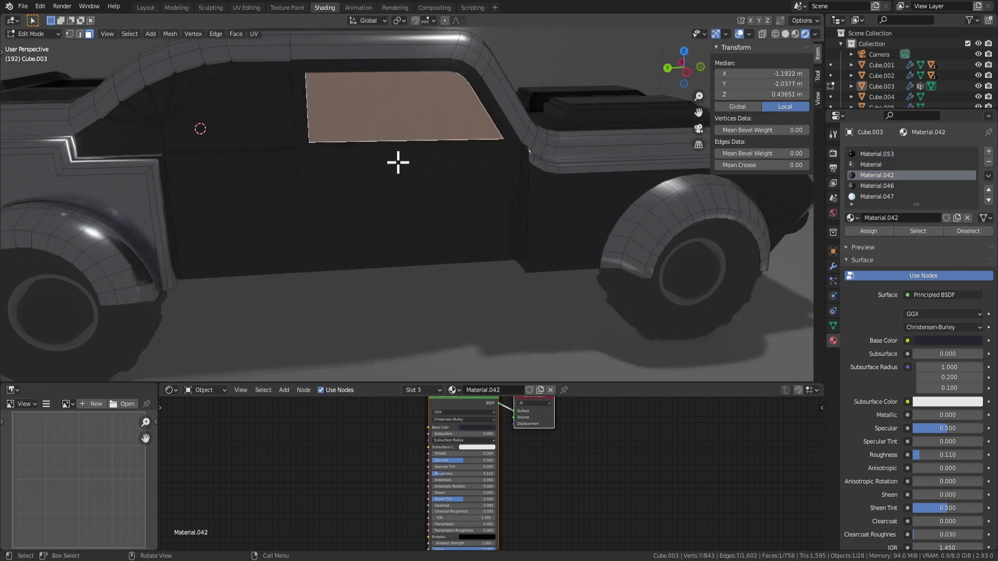
click(248, 116)
middle_drag(248, 116, 281, 130)
key(Tab)
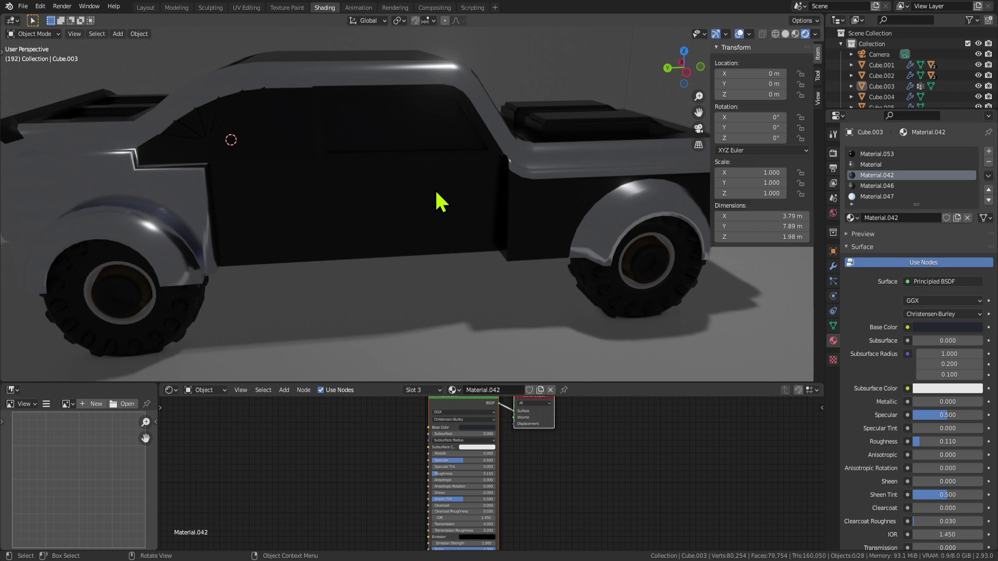
Lighten the base color of Material.053 to a gray with value 0.246.
click(905, 156)
click(944, 326)
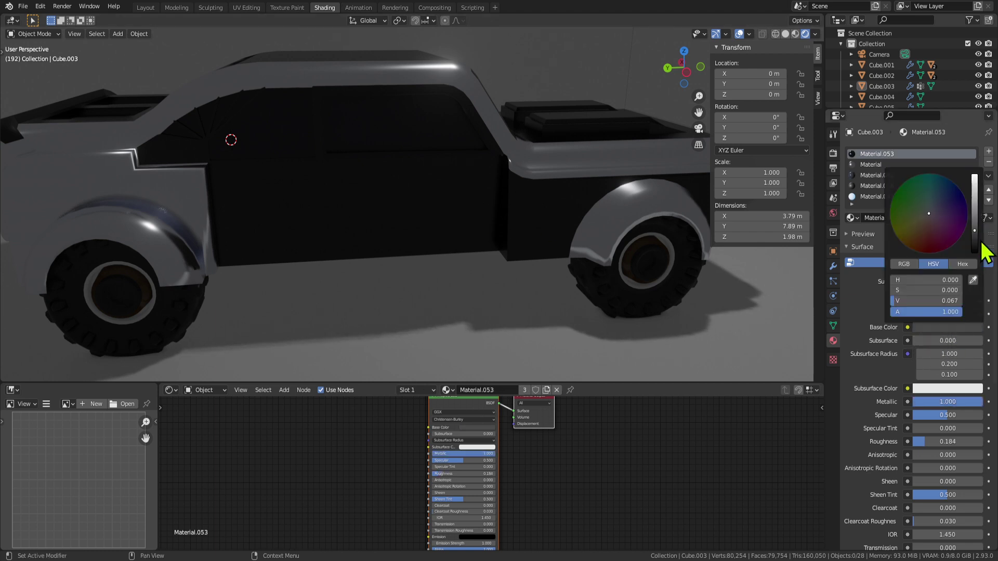
drag(974, 231, 975, 219)
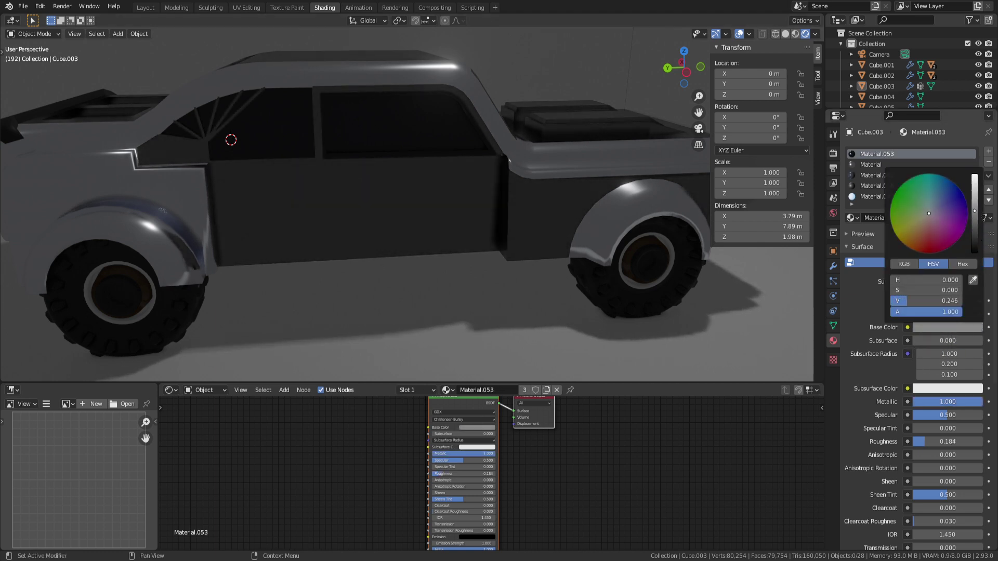
Change Material.053 to a dark brown base color with hue 0.046, saturation 0.966 and value 0.087, and set its roughness to 0.397.
scroll(589, 238, down, 4)
middle_drag(588, 238, 499, 223)
middle_drag(716, 194, 817, 283)
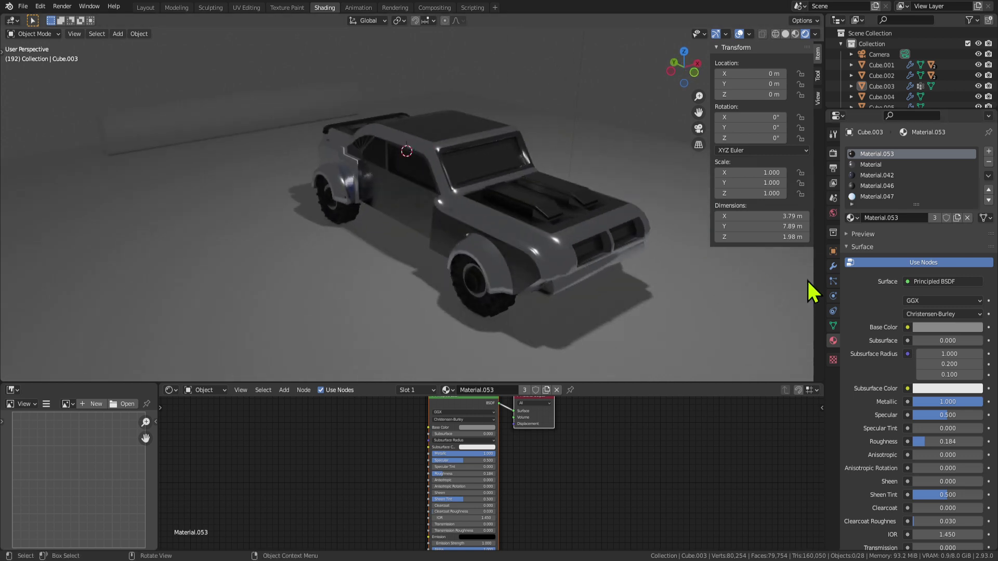
click(961, 328)
drag(981, 233, 914, 250)
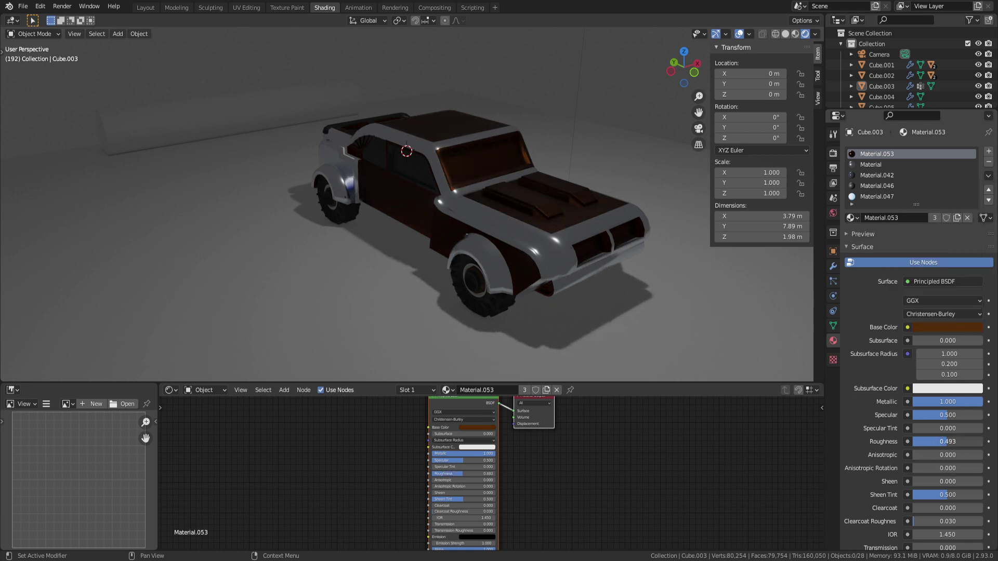
Change the base color of Material.053 to light pink with hue 0.865, saturation 0.255 and value 0.662.
click(960, 328)
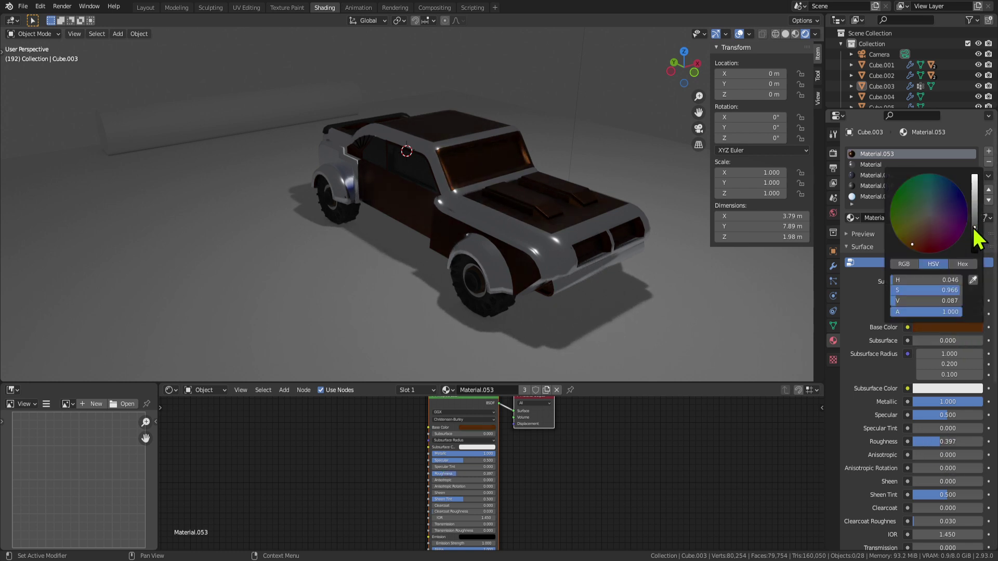
drag(974, 228, 974, 188)
click(935, 217)
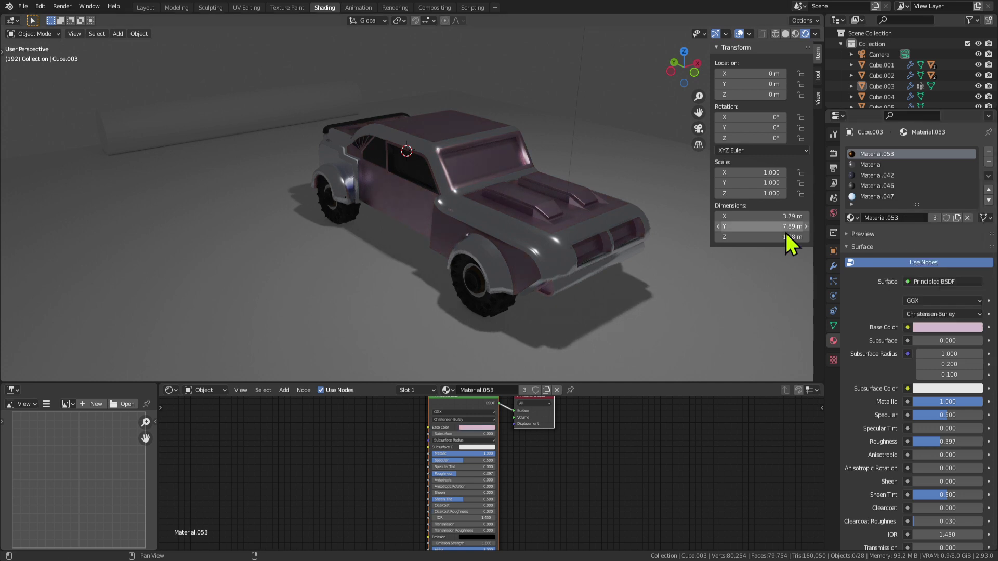
Assign the side windows' dark material, Material.042, to the windshield face of the car body.
key(Tab)
scroll(490, 139, up, 2)
click(490, 139)
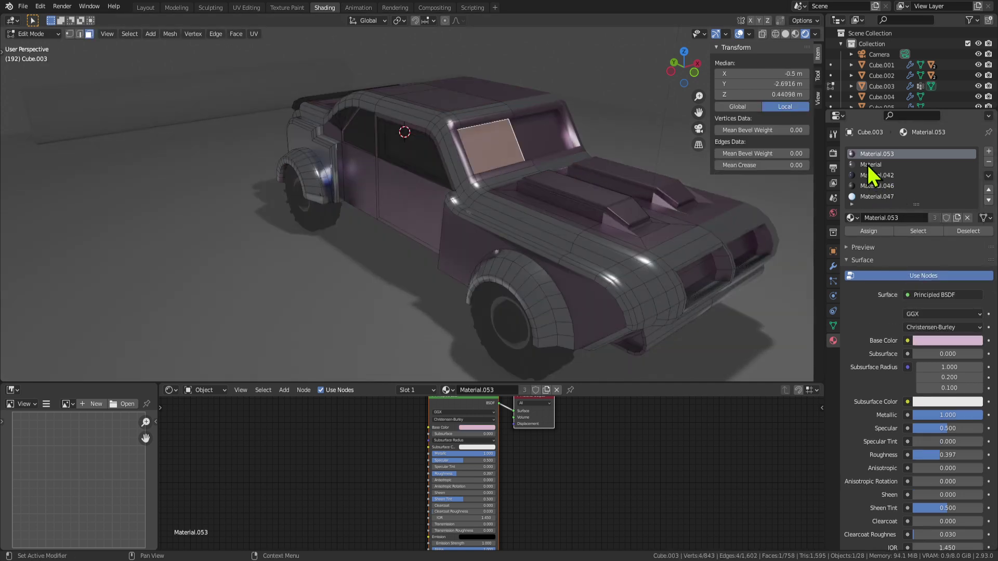
click(868, 165)
click(869, 186)
click(872, 177)
click(873, 165)
click(876, 176)
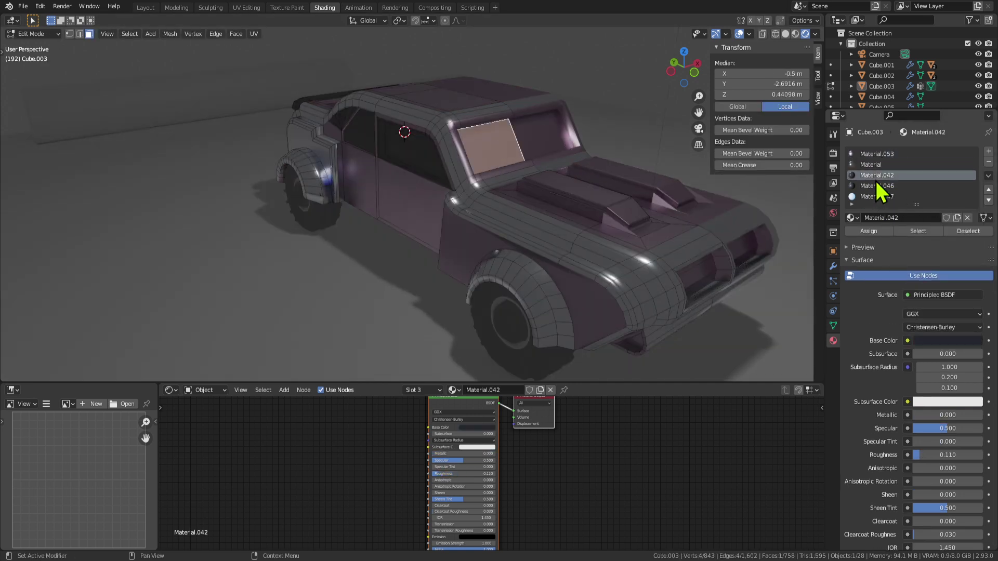
click(417, 156)
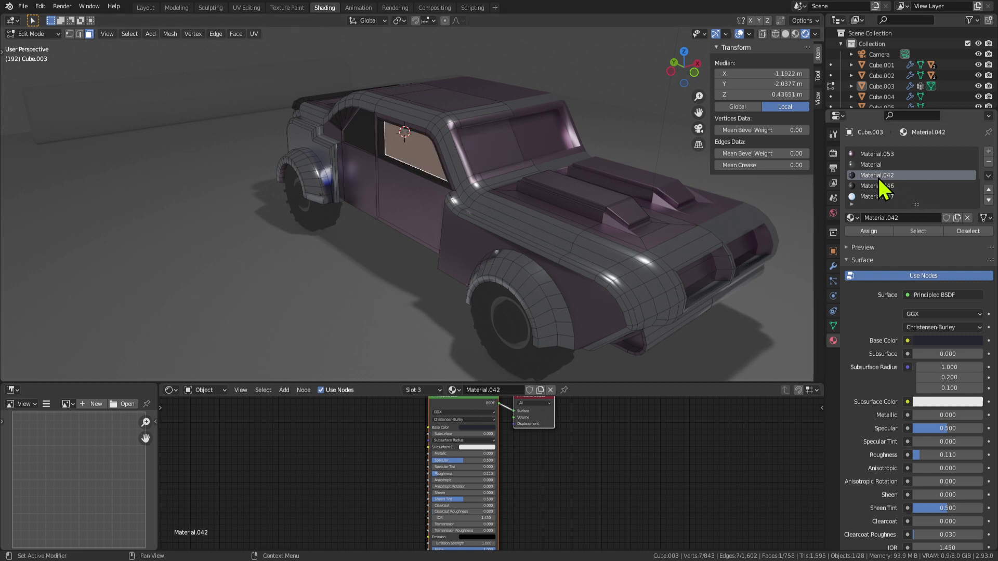
click(470, 136)
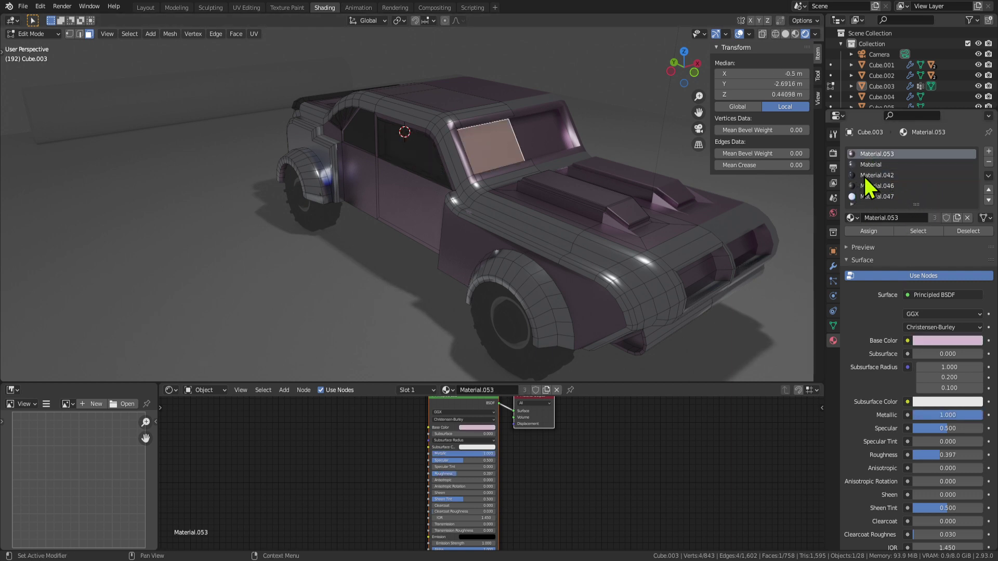
click(874, 175)
click(885, 230)
key(Tab)
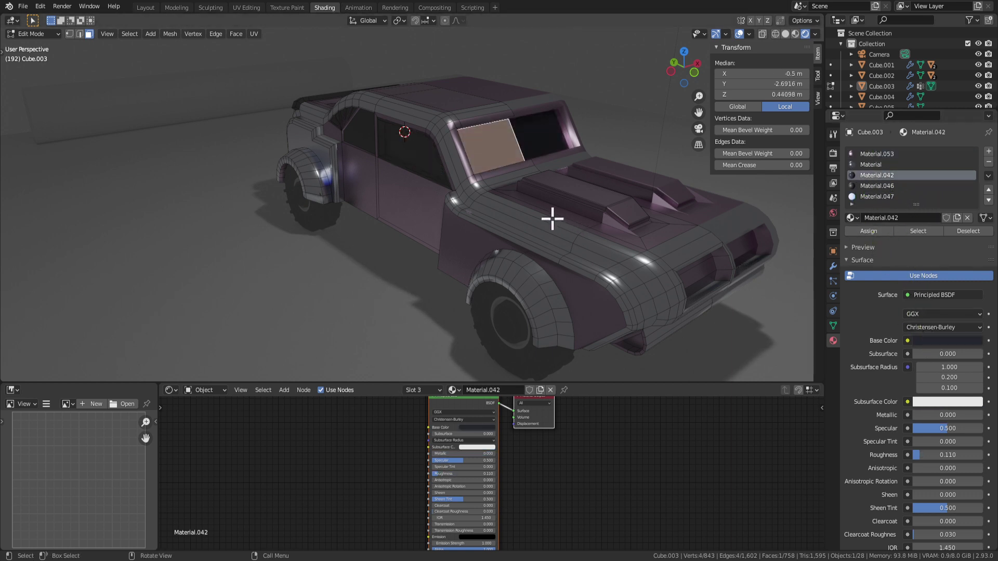
Set Material.053 on the car body to a near-white pink base color and roughness 0.382.
scroll(550, 221, down, 4)
middle_drag(551, 224, 509, 203)
click(527, 225)
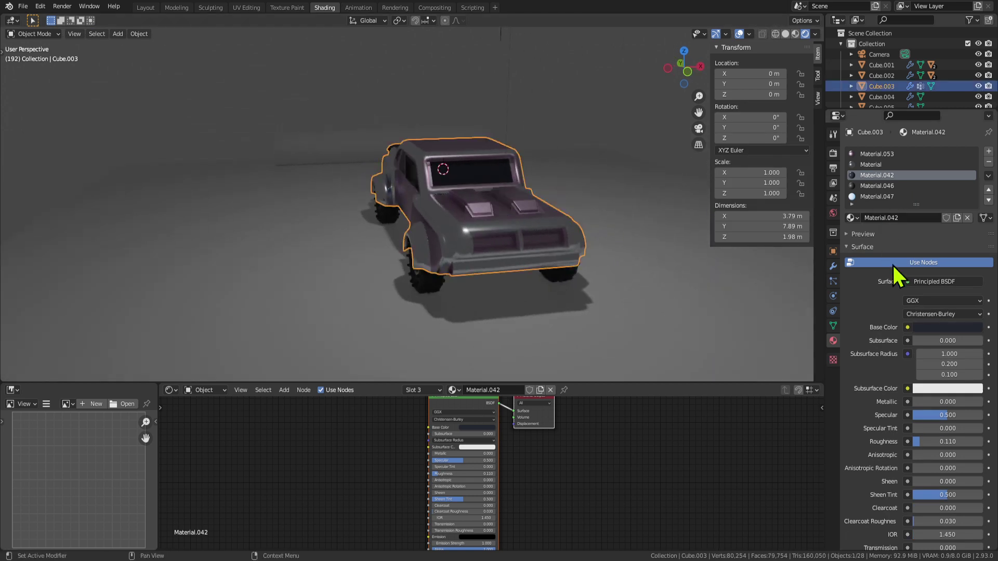
click(877, 154)
click(950, 329)
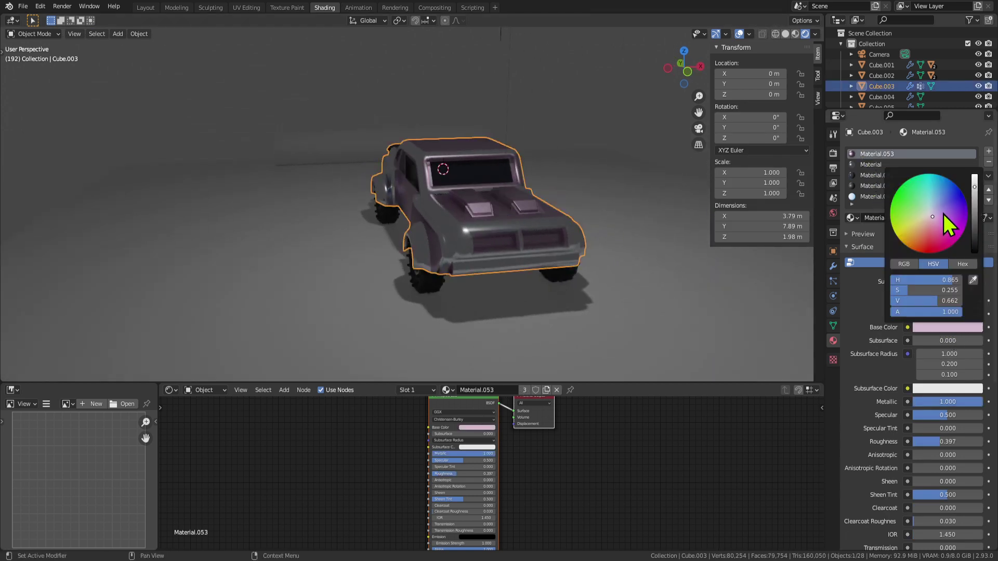
mouse_move(943, 214)
mouse_down()
mouse_move(906, 235)
mouse_move(918, 198)
mouse_move(932, 215)
mouse_up()
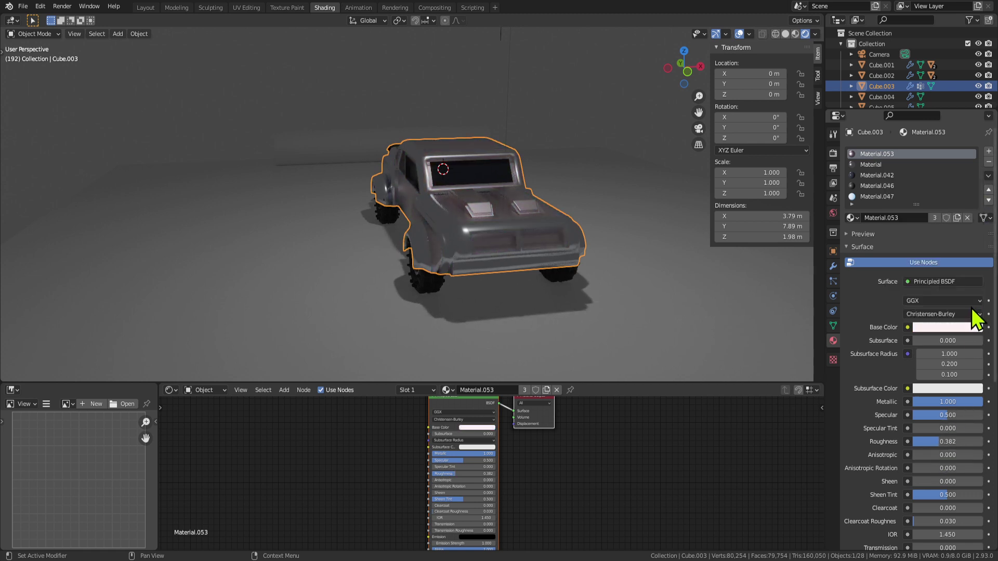
Set the roughness of Material.053 to 0.191 and its base color to golden orange.
middle_drag(593, 263, 659, 267)
click(659, 267)
scroll(547, 268, up, 3)
middle_drag(365, 230, 598, 285)
click(535, 263)
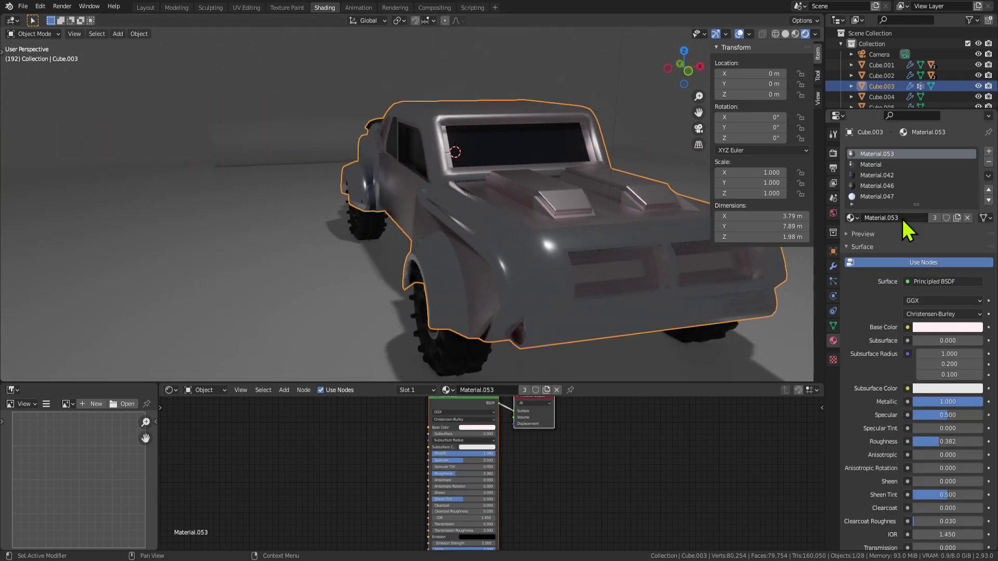
click(942, 329)
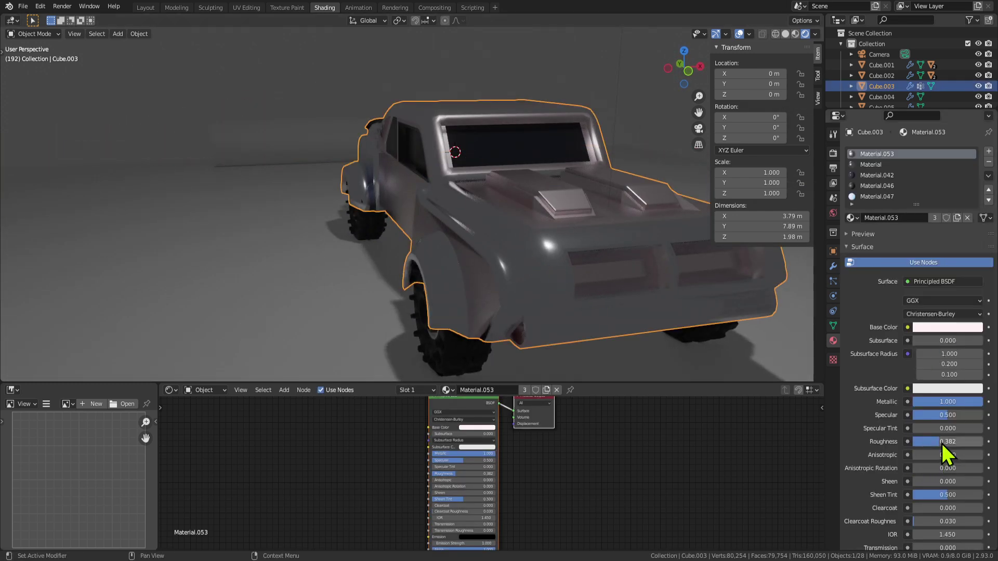
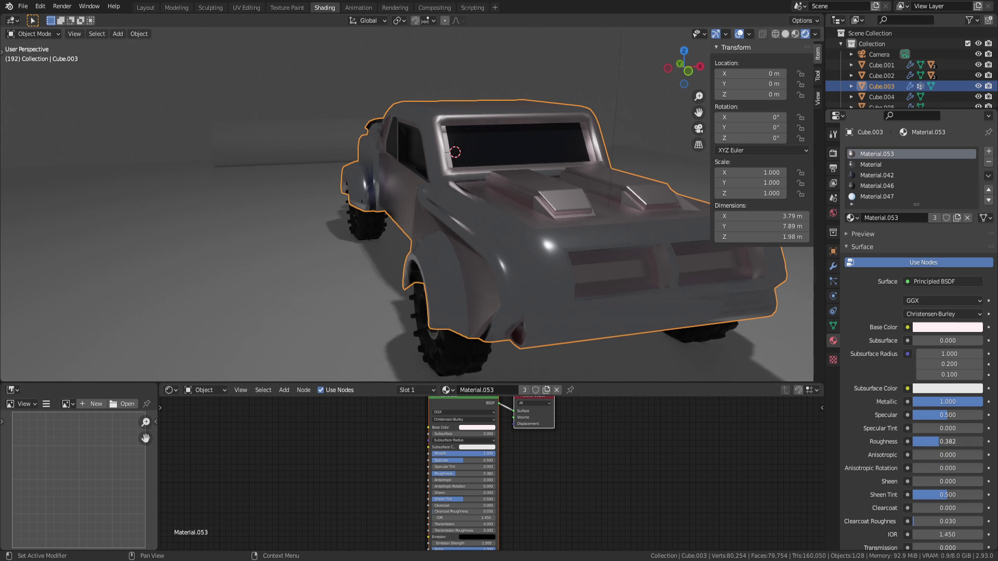
drag(948, 442, 932, 441)
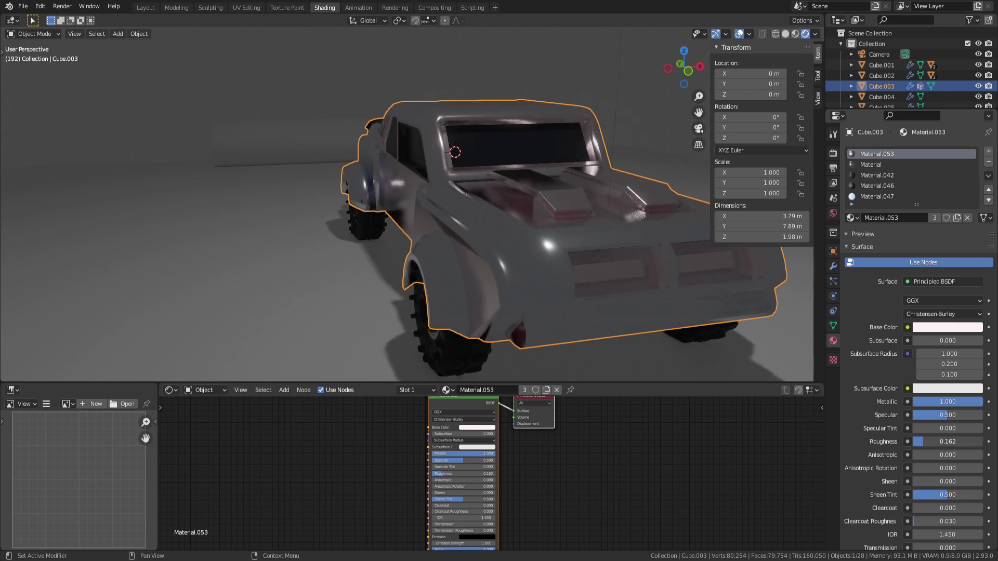
click(953, 326)
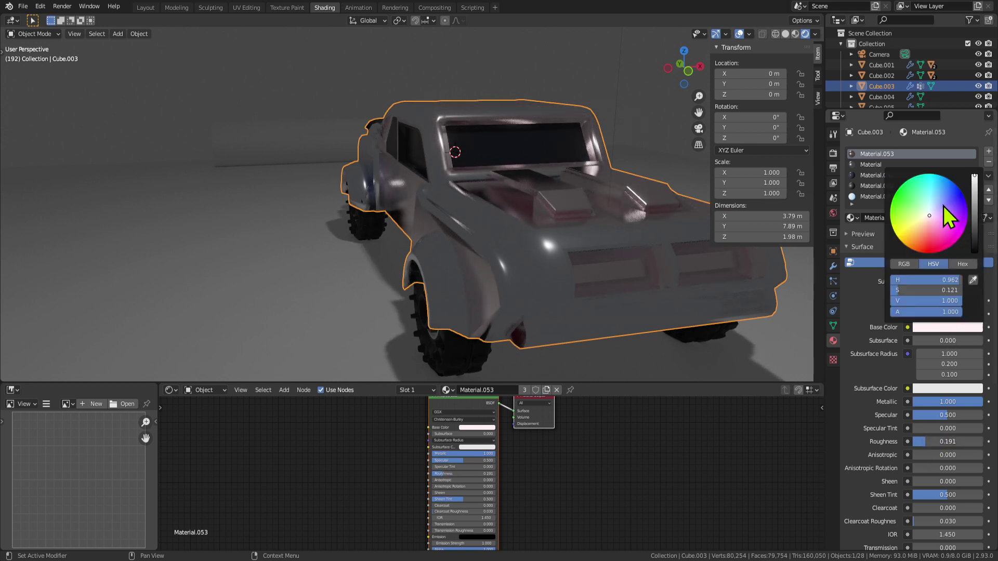
drag(930, 216, 915, 235)
Inspect the orange and silver car from the front, rear and sides.
scroll(432, 208, down, 2)
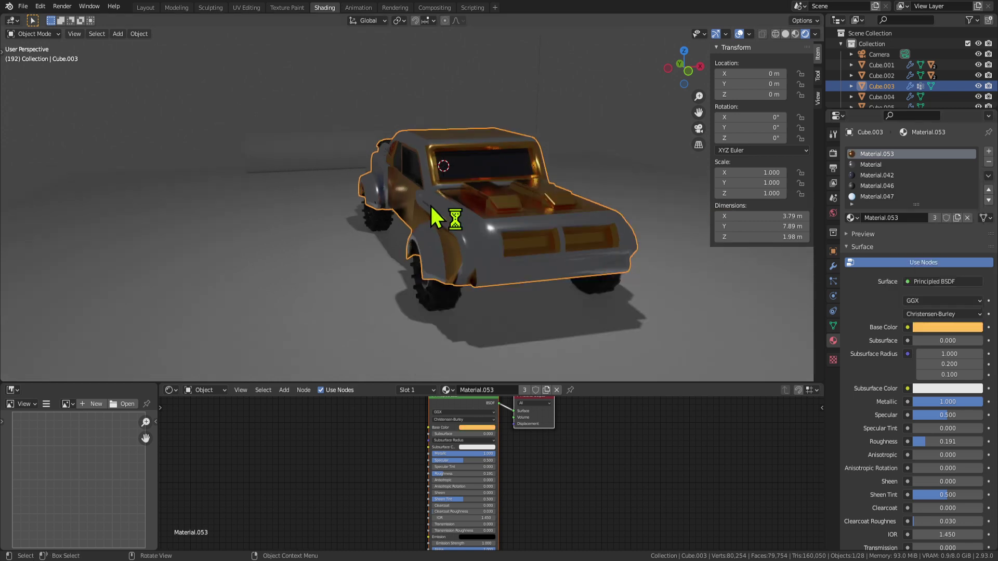
middle_drag(432, 209, 497, 216)
click(549, 219)
scroll(549, 219, up, 3)
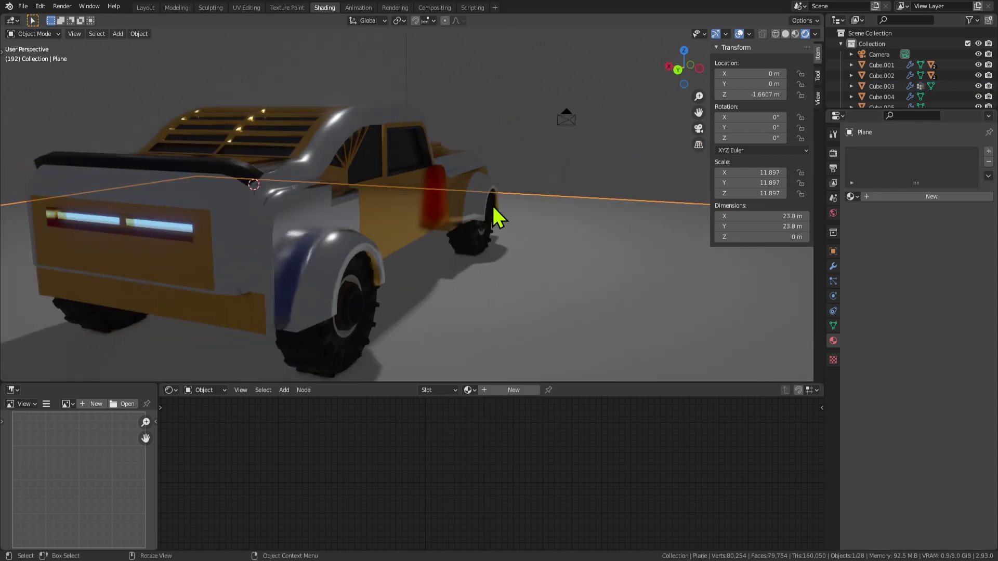
scroll(517, 180, down, 3)
middle_drag(518, 180, 442, 240)
scroll(445, 212, up, 4)
scroll(445, 212, down, 3)
click(247, 171)
scroll(442, 241, up, 4)
scroll(426, 218, up, 2)
scroll(426, 216, down, 4)
middle_drag(312, 163, 452, 202)
scroll(354, 199, up, 4)
middle_drag(354, 199, 570, 161)
scroll(591, 190, down, 4)
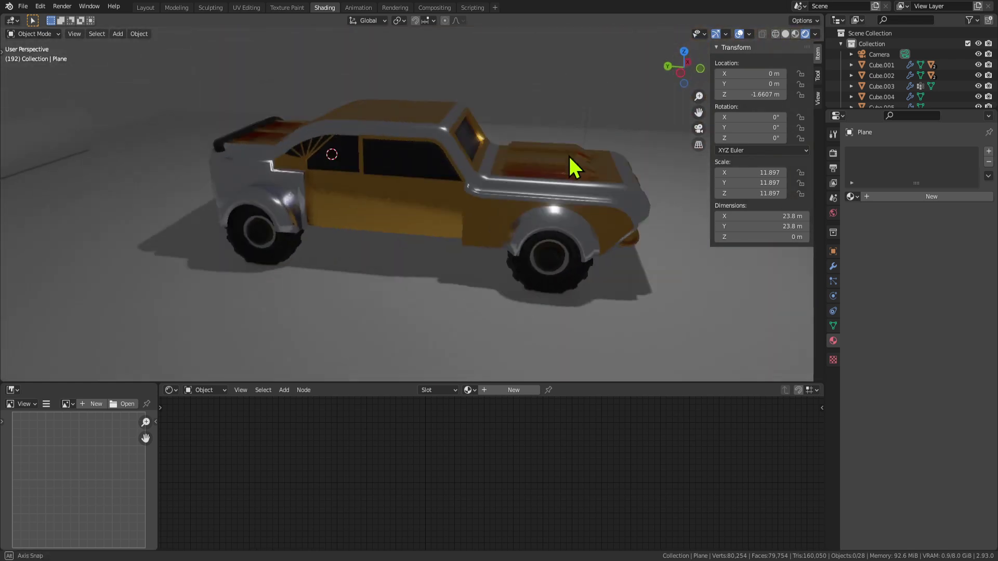
Inspect the car's silver and orange finish closely from the rear side, directly behind and the front corner.
scroll(374, 223, up, 4)
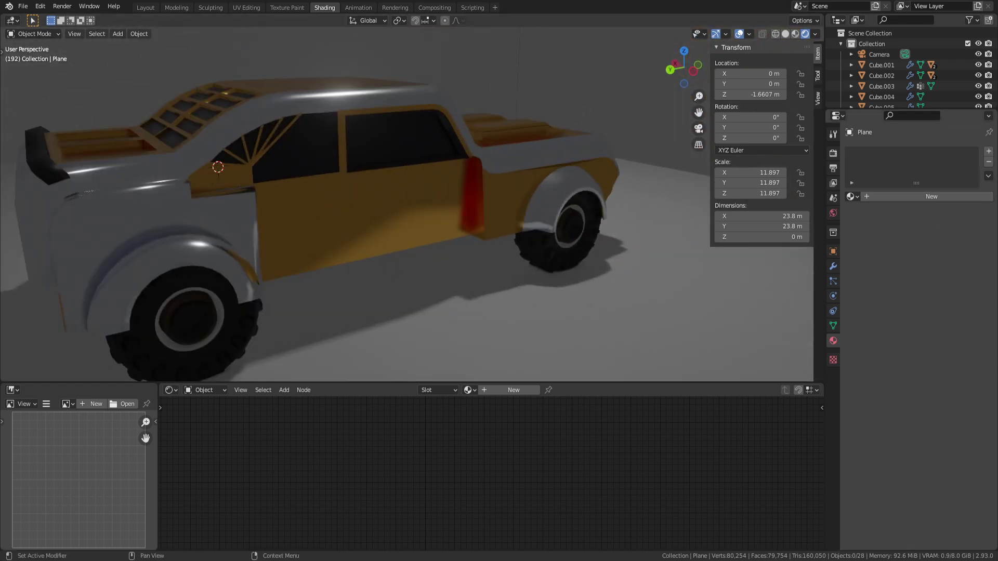
scroll(376, 169, down, 3)
middle_drag(390, 184, 473, 174)
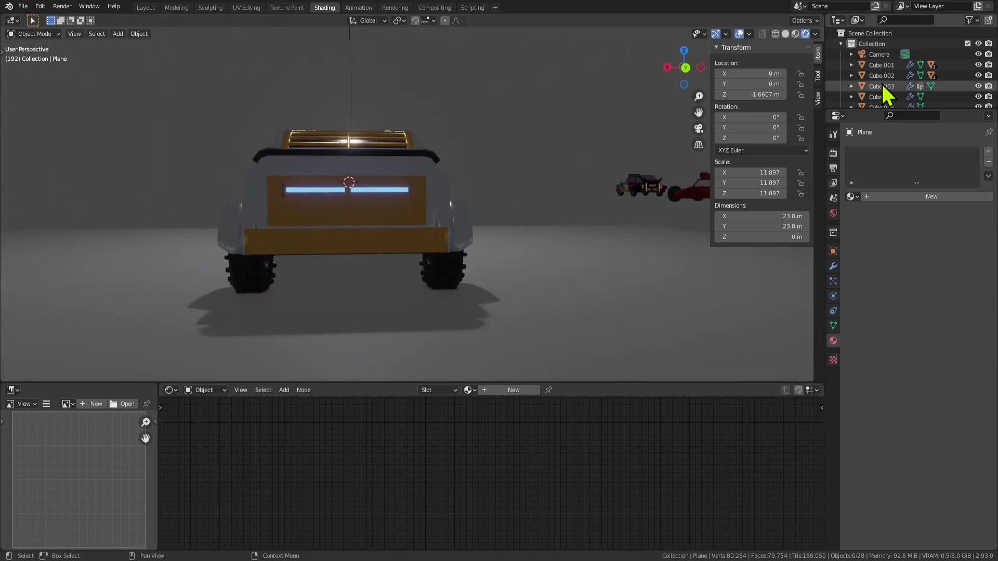
middle_drag(624, 111, 473, 227)
scroll(390, 167, up, 8)
scroll(396, 223, down, 6)
scroll(362, 180, up, 3)
scroll(547, 226, up, 2)
Darken the base color of the car body's Material.053 to a very dark brown and set its roughness to 0.279.
click(472, 227)
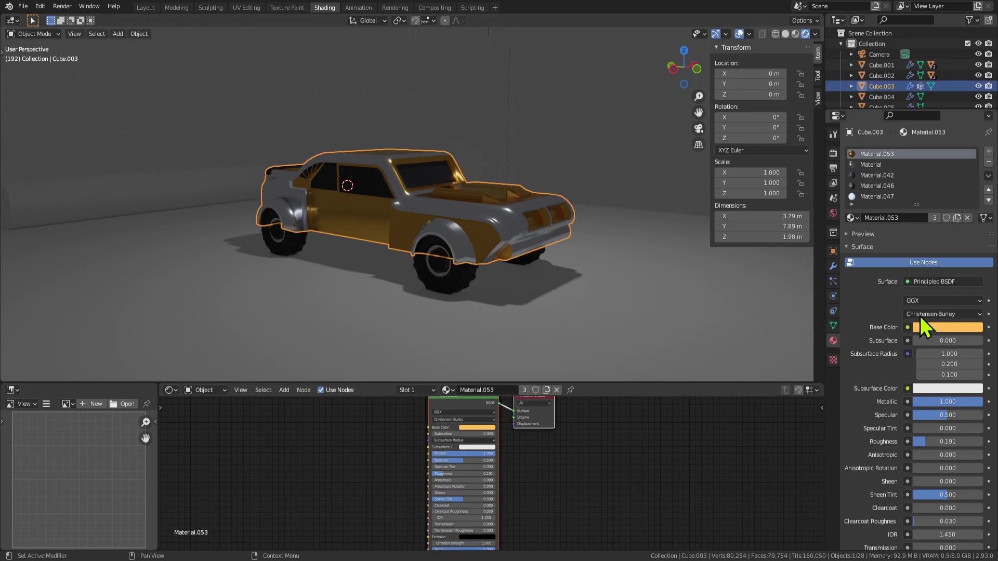
click(956, 323)
drag(975, 178, 975, 246)
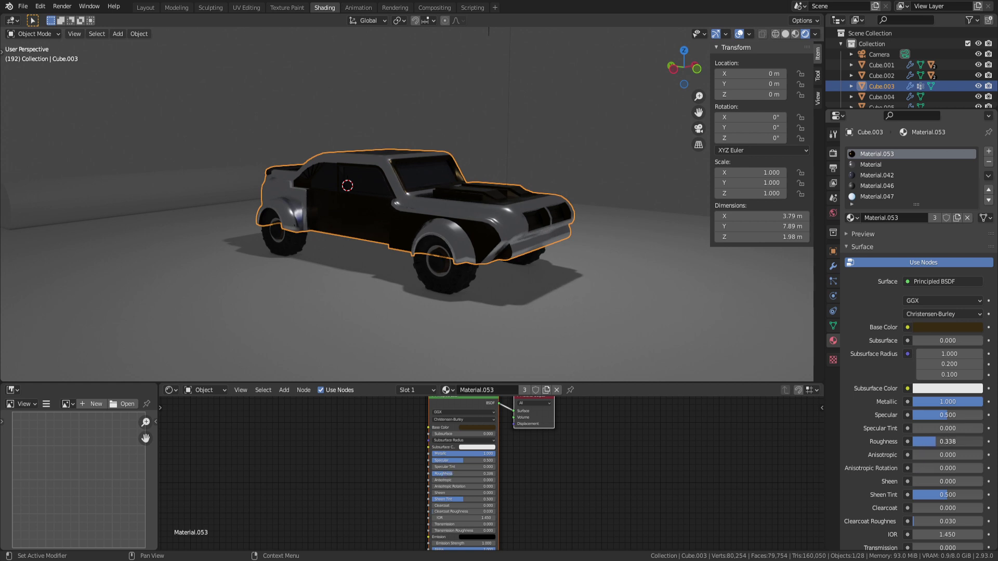
drag(948, 441, 941, 442)
scroll(546, 229, up, 6)
middle_drag(539, 236, 531, 290)
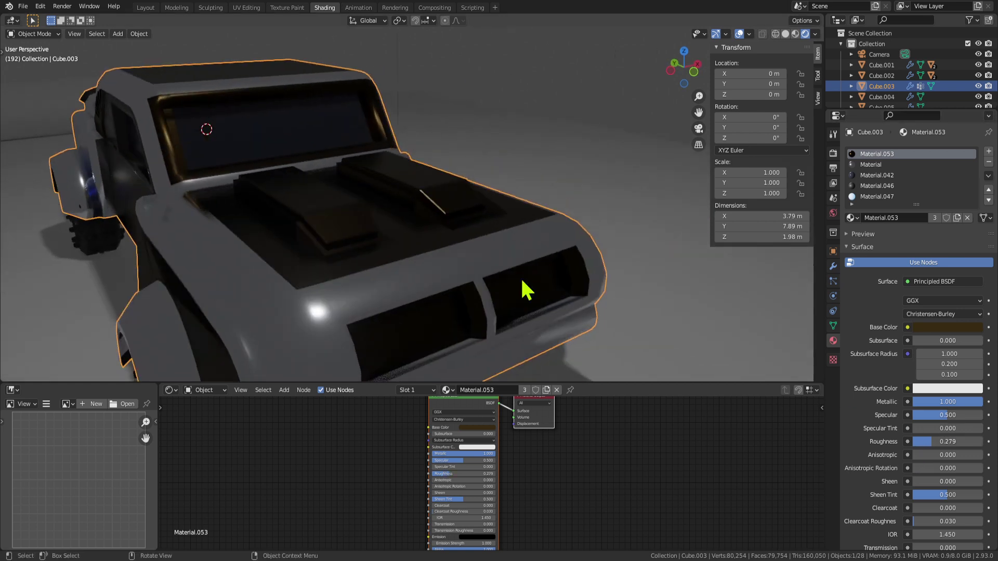
Change the base color of Material.053 to a nearly neutral near-black with saturation 0.105.
click(954, 328)
drag(916, 243, 912, 222)
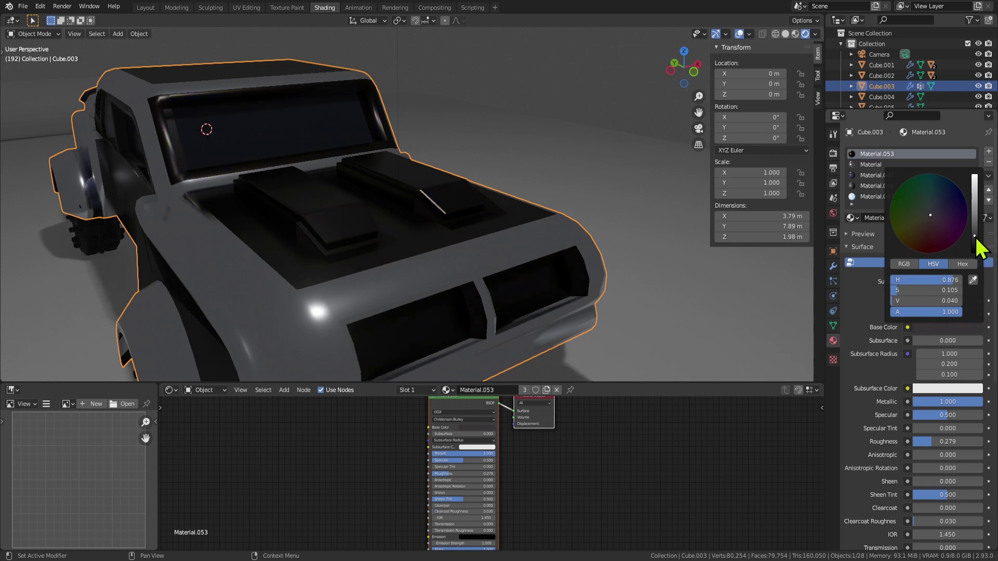
drag(976, 240, 975, 243)
scroll(603, 243, down, 4)
click(541, 148)
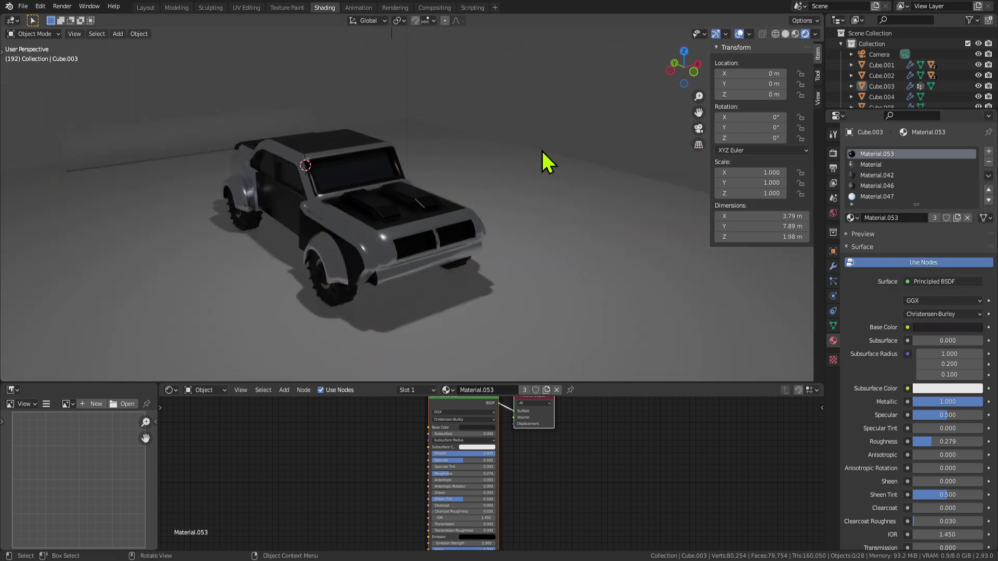
Darken the base color of the car body's white metallic trim material, Material, to a medium gray.
middle_drag(437, 195, 499, 190)
click(455, 220)
click(869, 164)
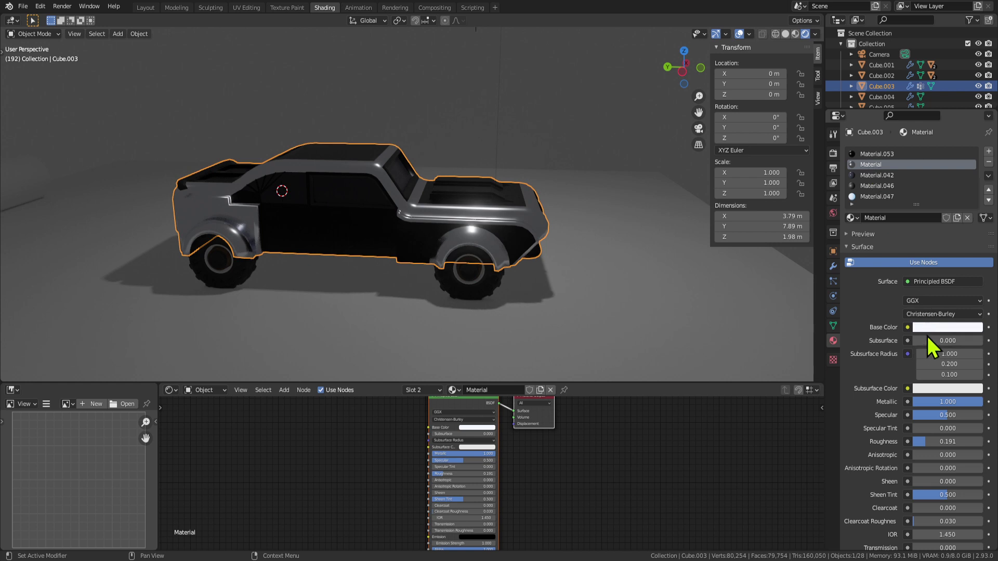
click(944, 326)
drag(947, 216, 975, 208)
click(640, 236)
middle_drag(640, 236, 697, 237)
scroll(522, 251, up, 2)
scroll(522, 252, down, 2)
middle_drag(521, 252, 584, 209)
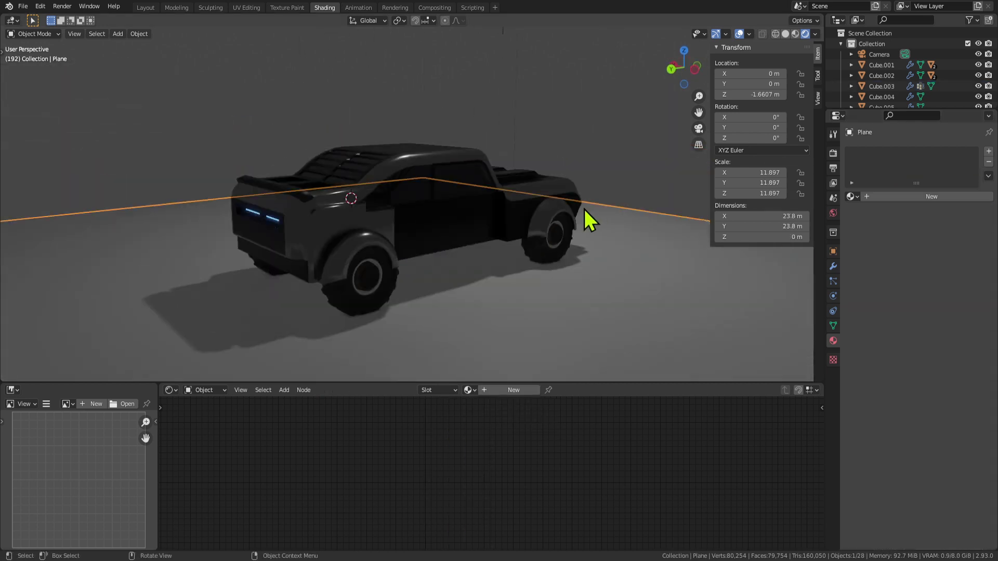
Duplicate the point light and place the copy beside the car at about X -6.6 m, Y 2.4 m, Z 3.8 m.
scroll(585, 213, down, 4)
click(581, 152)
middle_drag(525, 147, 780, 35)
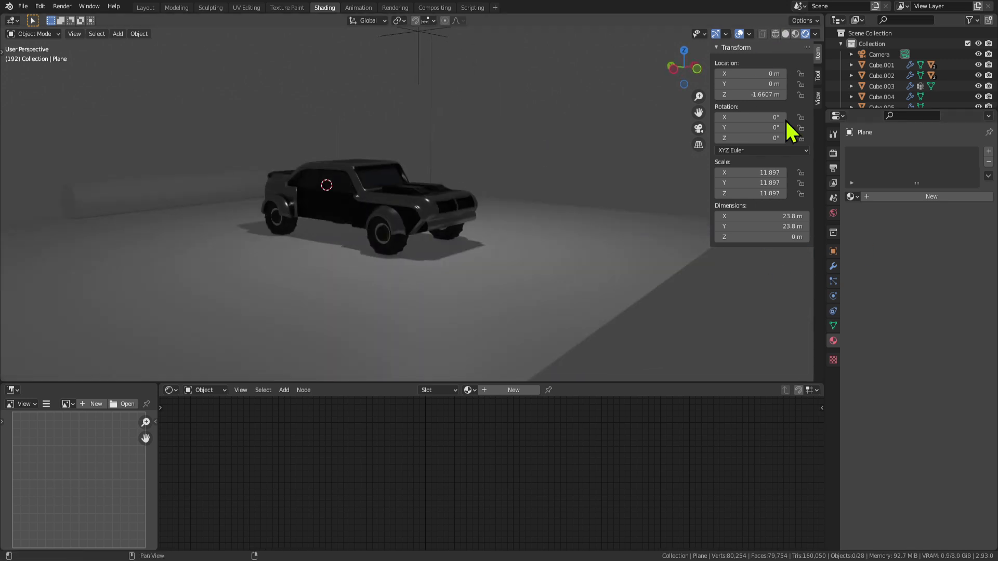
scroll(445, 160, down, 7)
click(412, 133)
scroll(520, 161, up, 7)
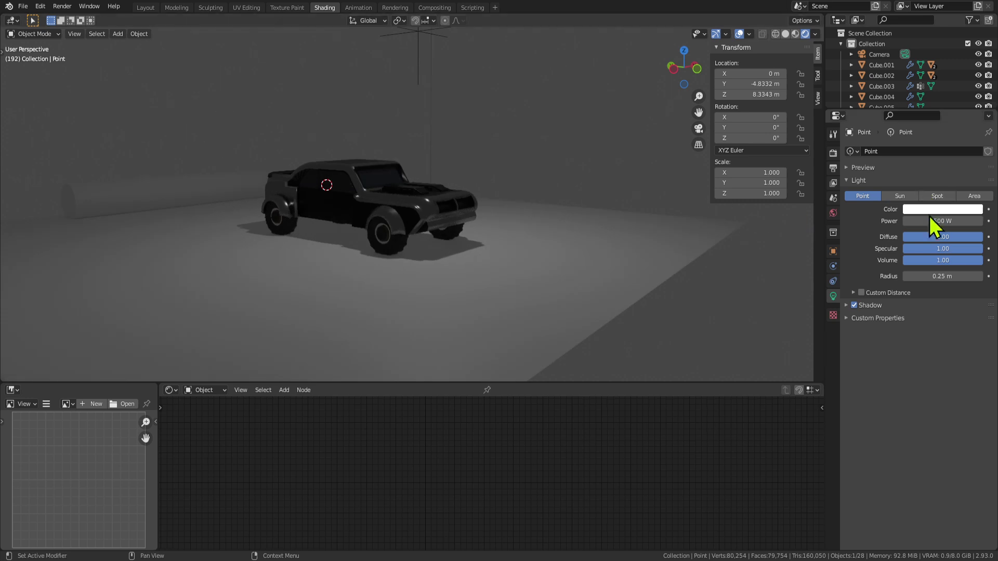
key(shift+d)
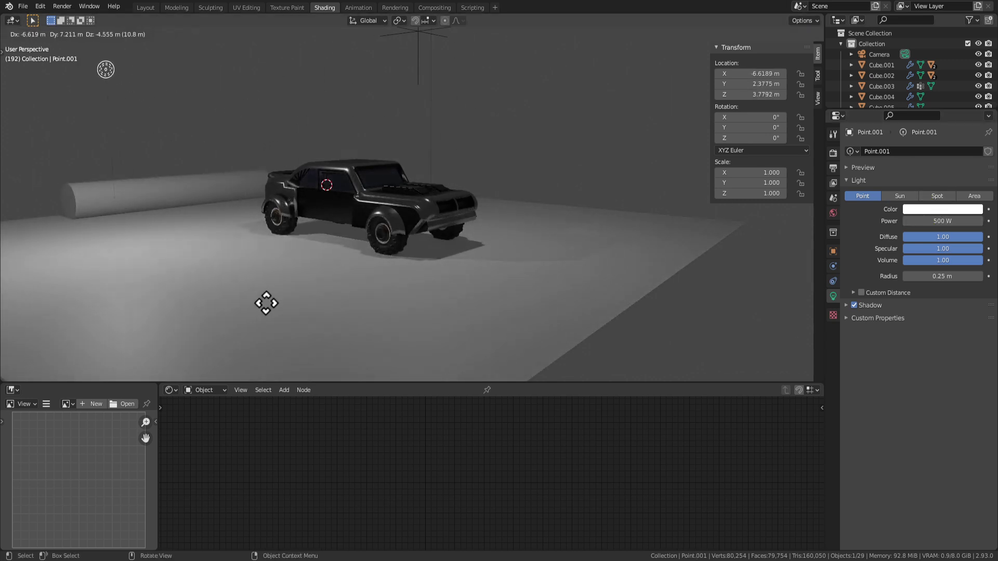
click(267, 303)
Inspect the dark car body's side and rear under the added light.
middle_drag(472, 241, 321, 197)
scroll(383, 224, up, 2)
click(326, 195)
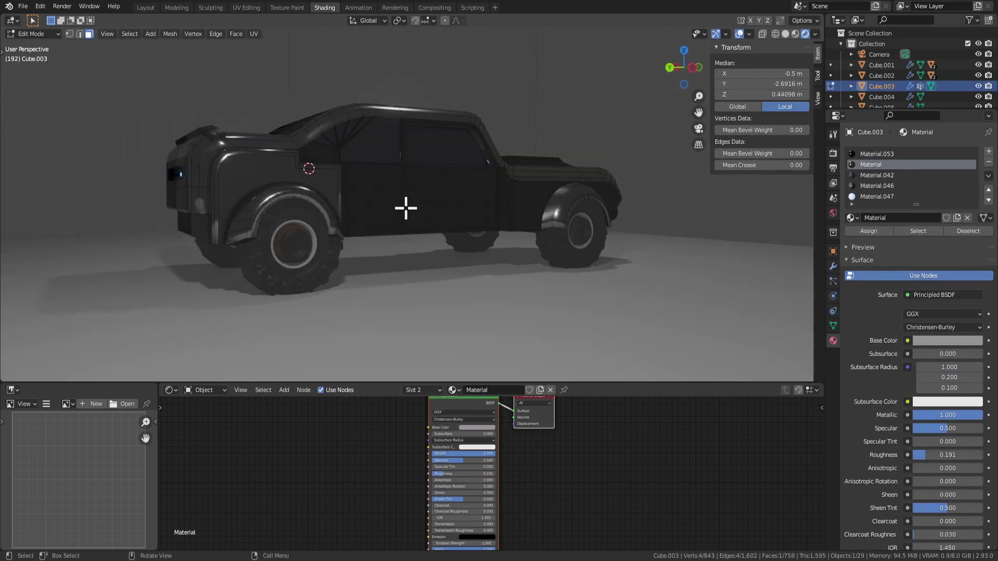
key(Tab)
scroll(296, 225, up, 5)
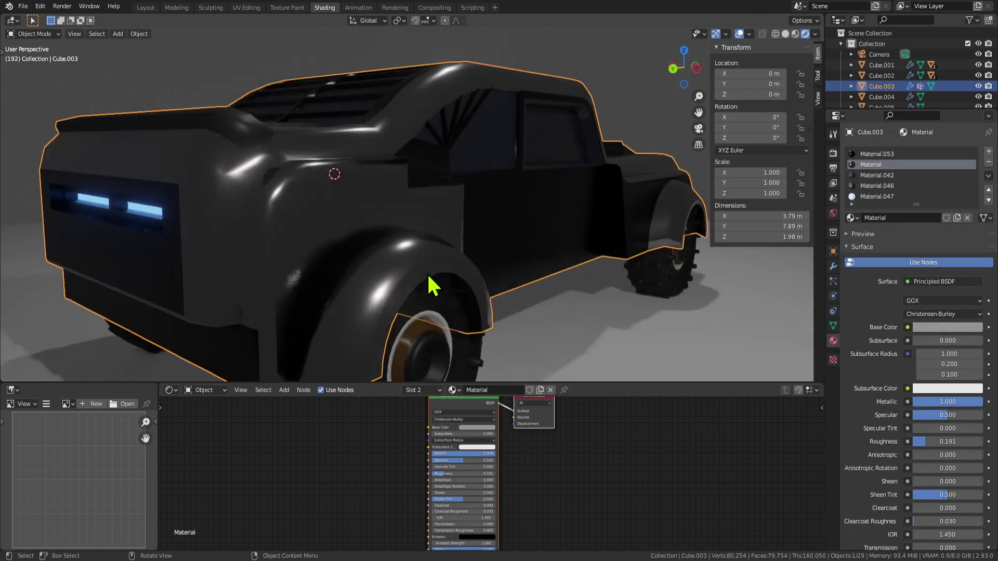
middle_drag(391, 278, 428, 275)
click(487, 280)
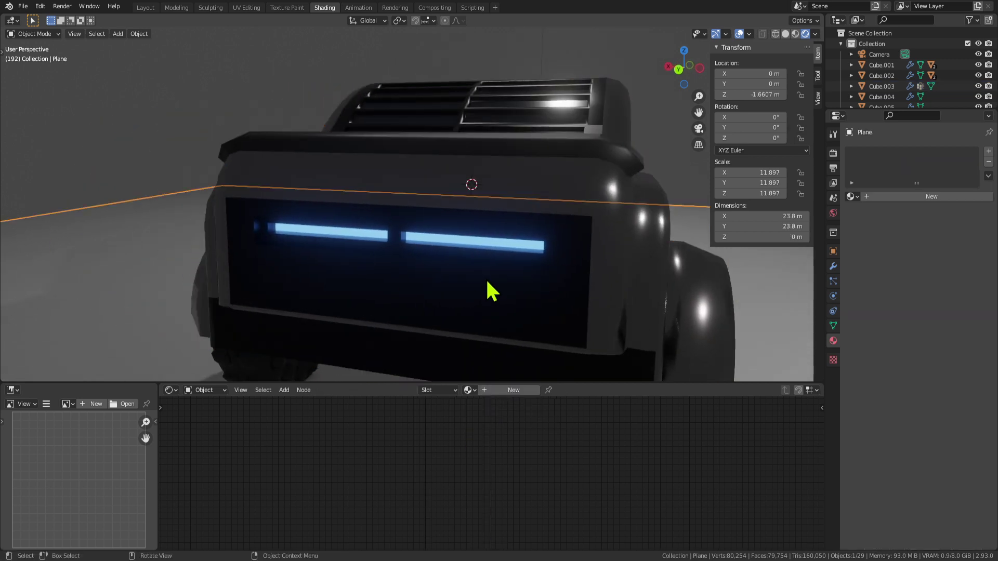
Inset the car body's rear panel face below the blue light strip by about 0.035 m.
scroll(478, 277, down, 3)
key(Tab)
key(Tab)
click(446, 290)
key(Tab)
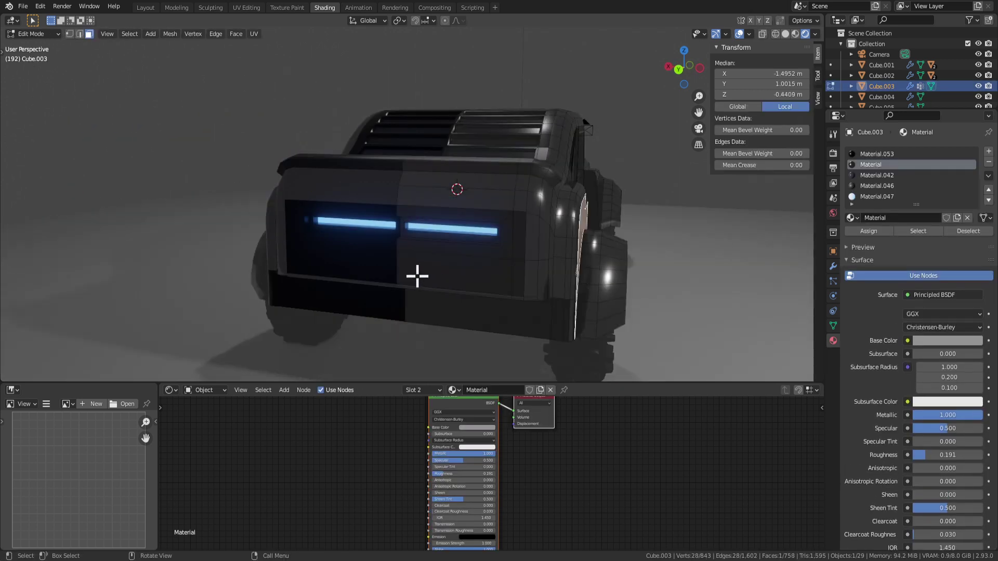
click(440, 284)
middle_drag(441, 285, 498, 289)
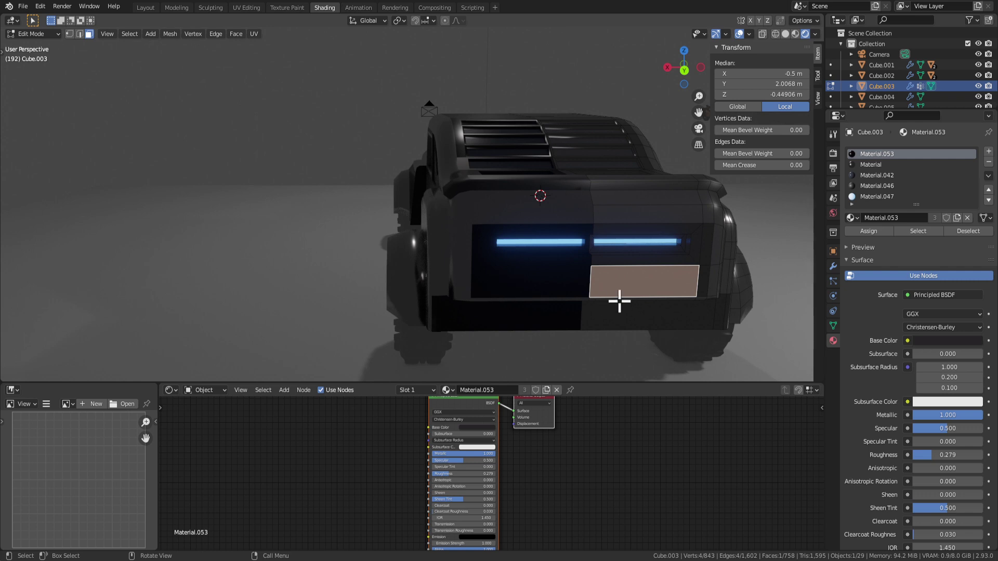
middle_drag(619, 301, 595, 276)
key(i)
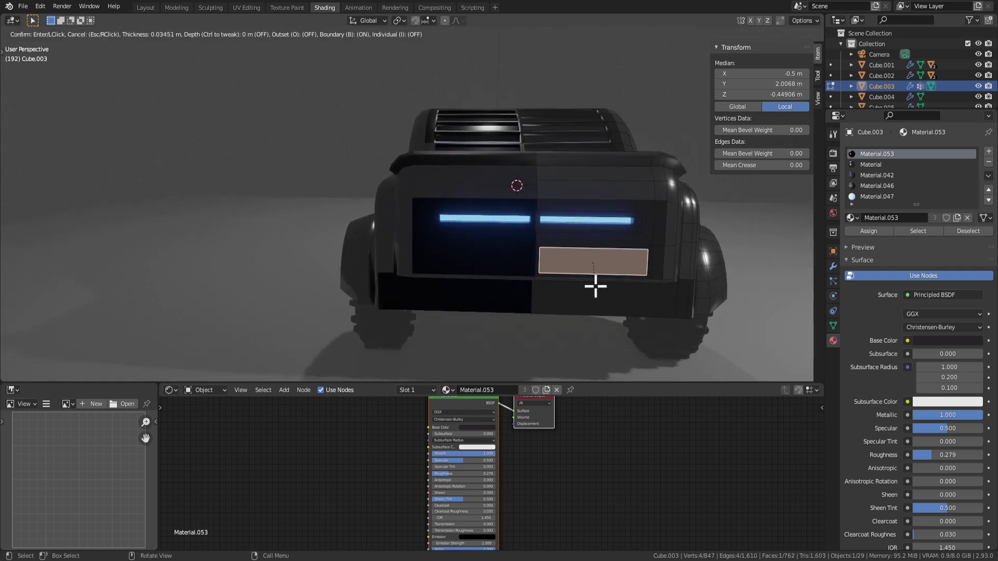
click(595, 286)
Delete the narrow border face of the inset that runs along the car's centerline.
scroll(601, 291, up, 3)
scroll(618, 297, down, 3)
key(KP_Decimal)
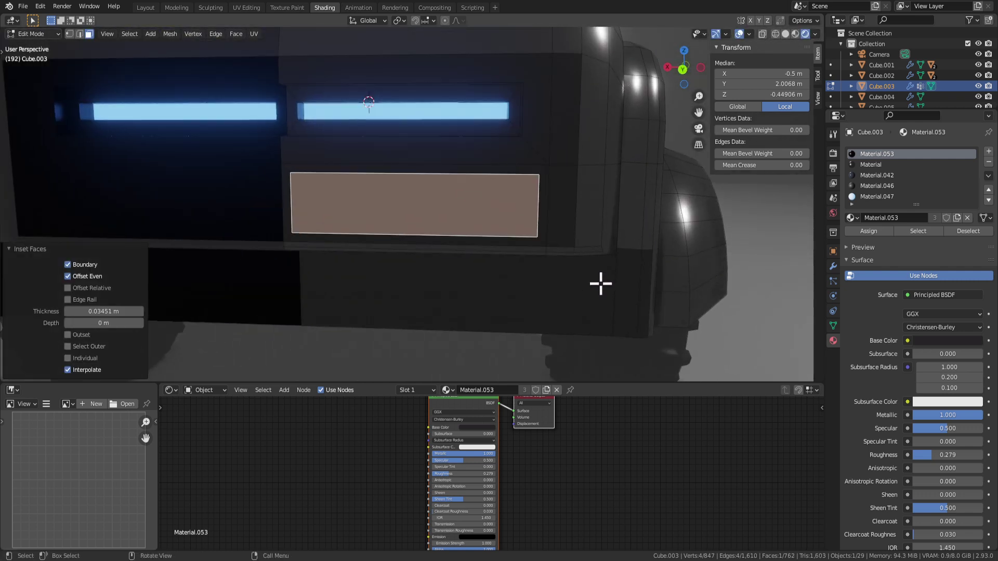
middle_drag(601, 284, 568, 281)
click(290, 206)
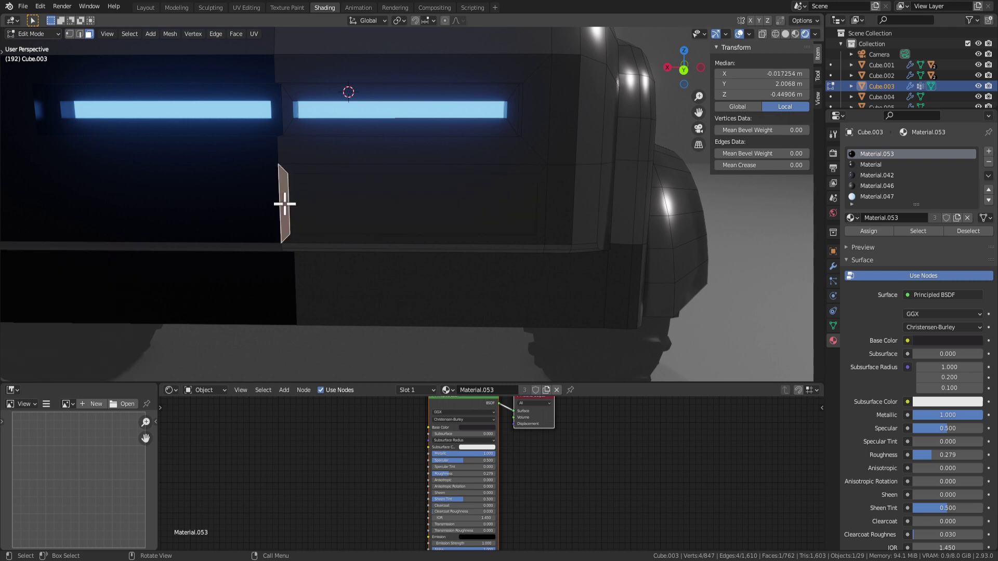
key(x)
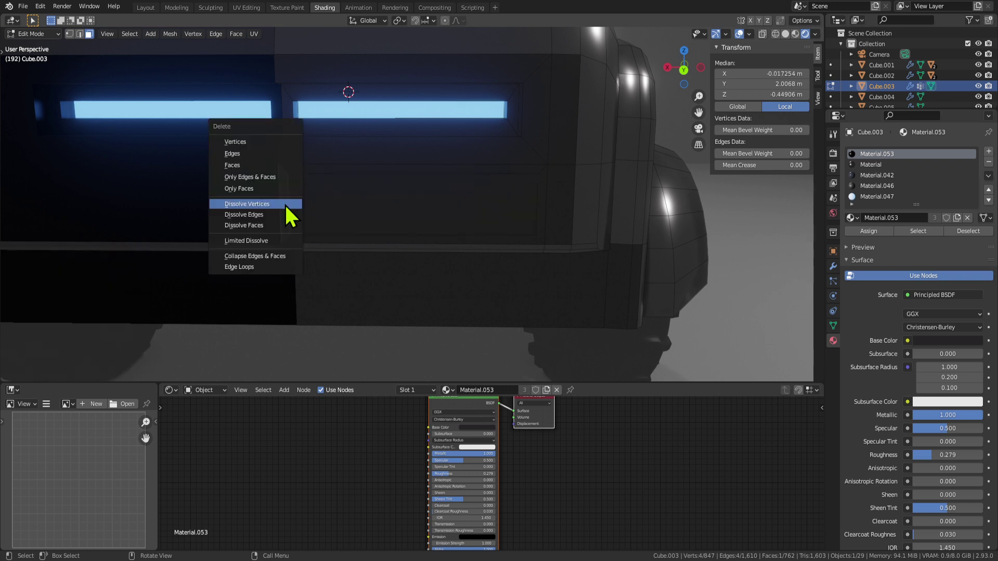
click(257, 168)
Move the inner vertical edge of the inset rear face onto the centerline at X 0 m.
key(2)
click(294, 200)
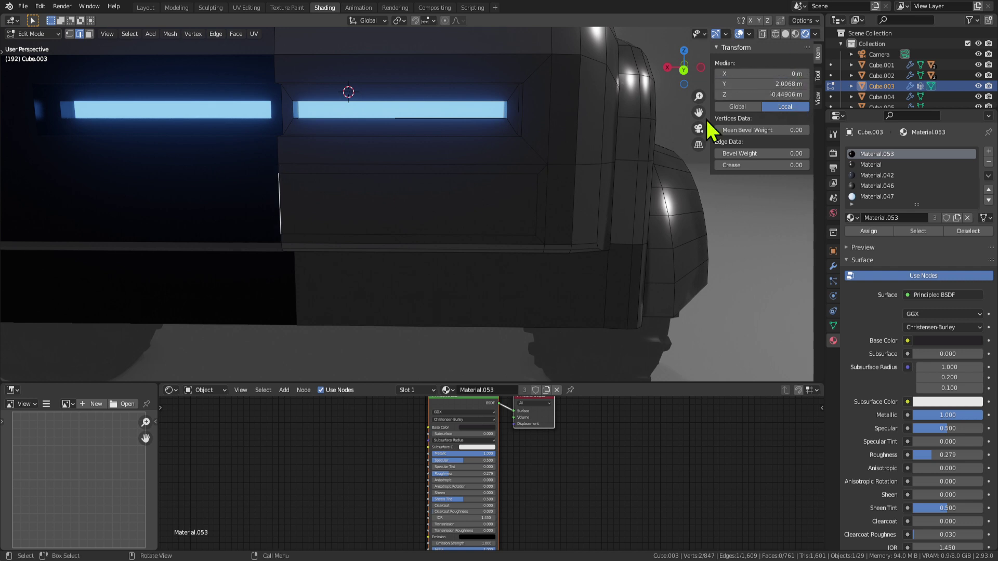
key(g)
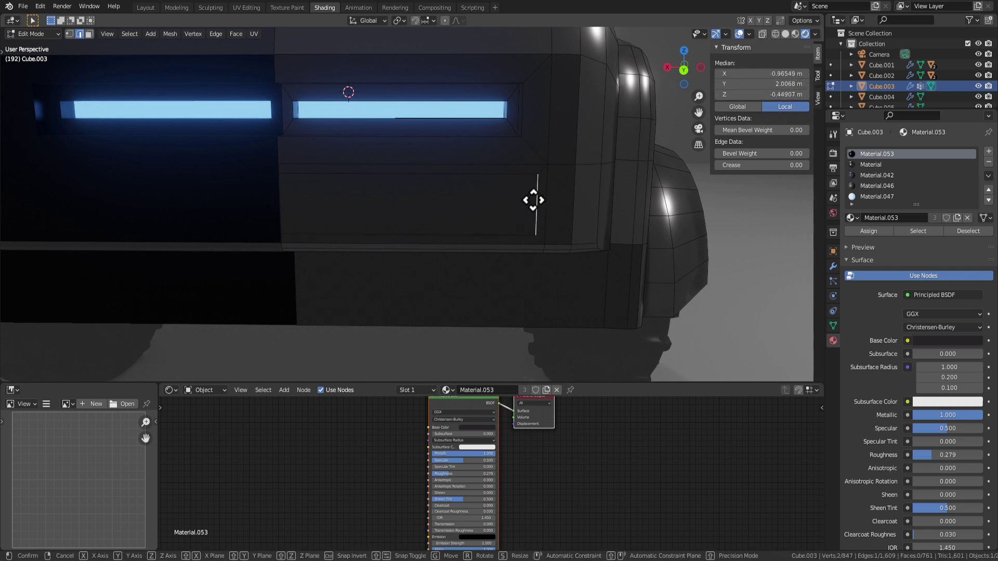
key(x)
click(434, 202)
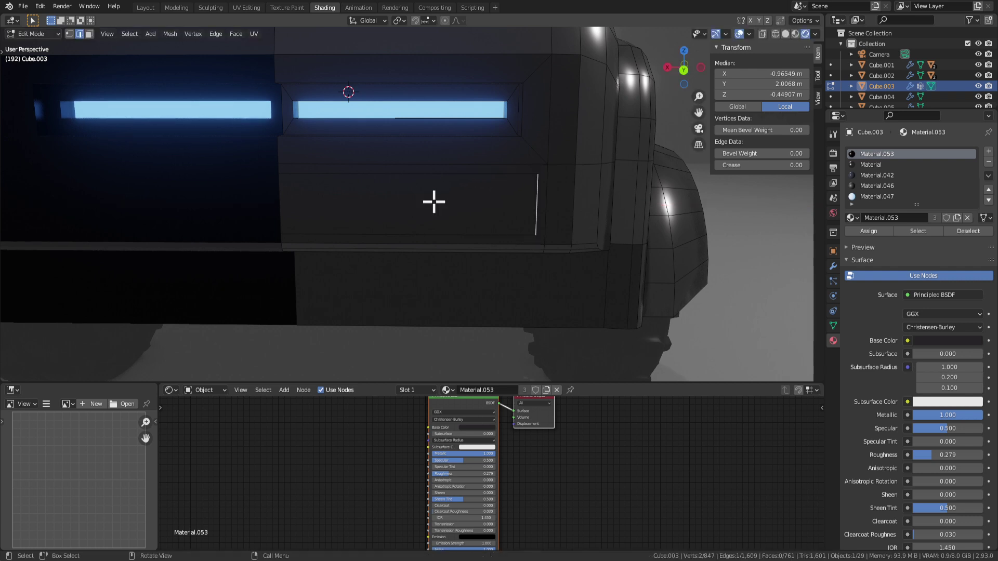
Subdivide the inset rear face with one cut and select the horizontal dividing edge nearest the centerline.
key(3)
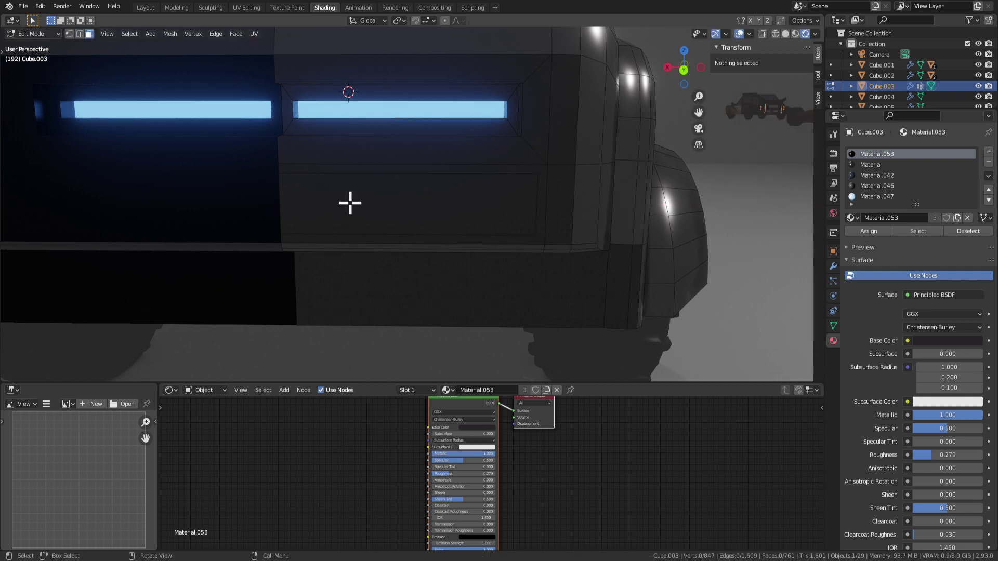
click(352, 203)
right_click(353, 204)
click(307, 79)
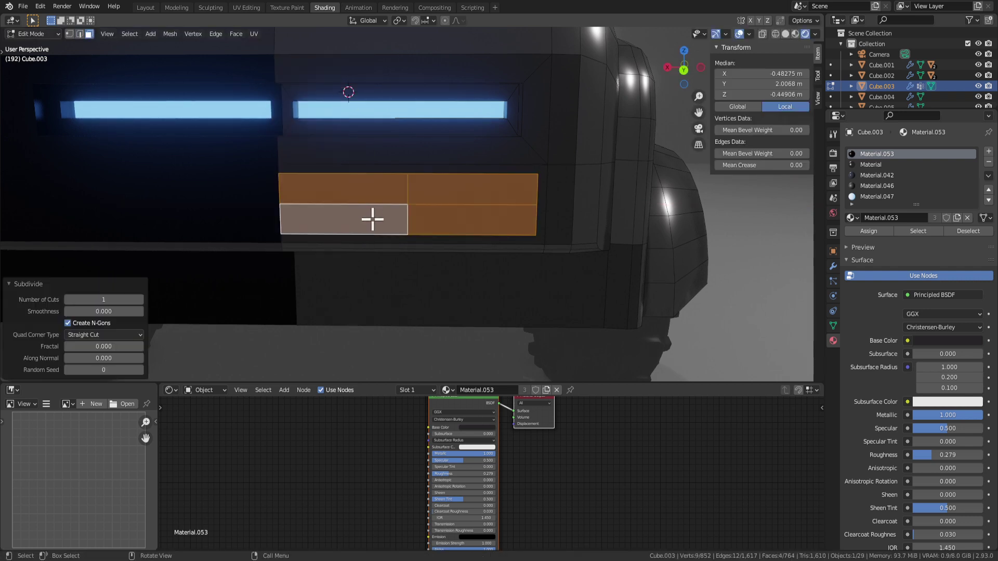
key(2)
click(377, 204)
key(x)
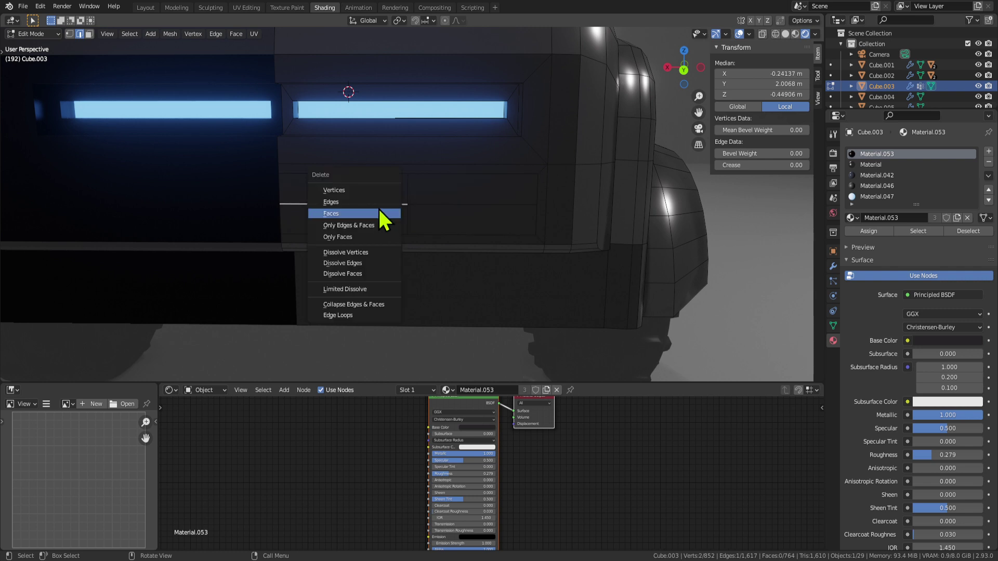
click(354, 203)
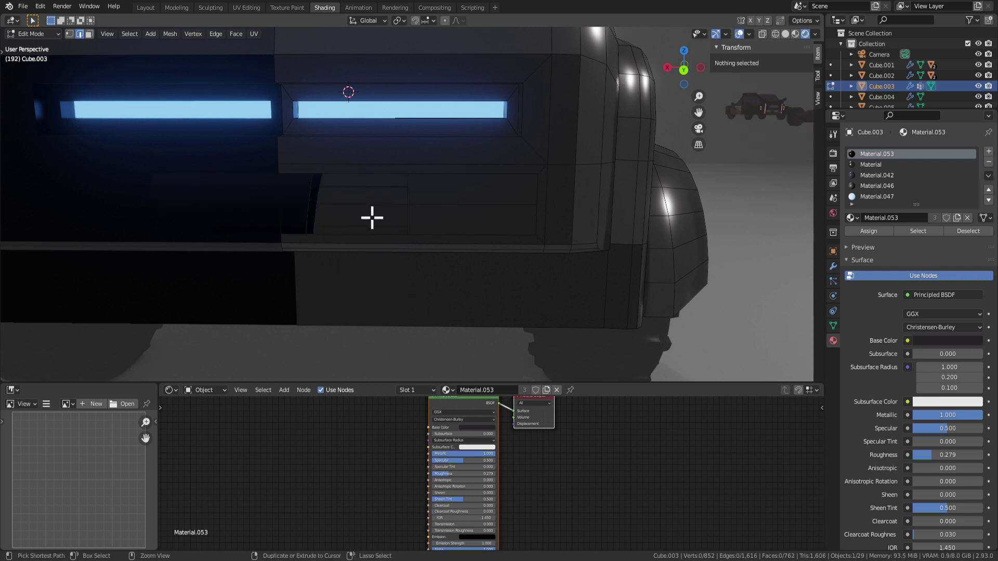
key(ctrl+z)
Dissolve the selected horizontal edge to merge the two inner faces of the subdivided rear panel.
key(x)
click(343, 276)
key(3)
click(406, 204)
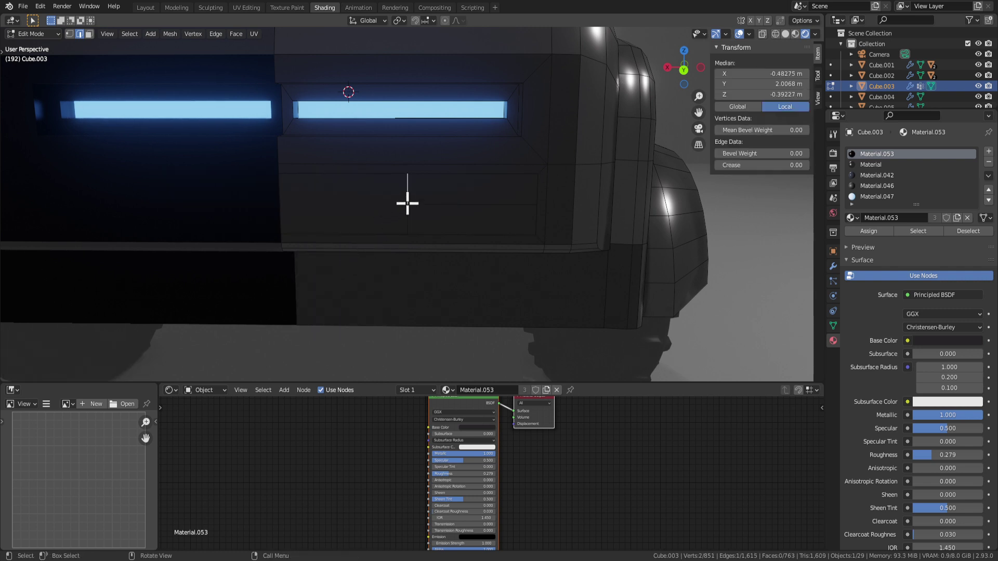
Extrude the merged inner face 0.094721 m inward to form a license plate recess.
scroll(381, 225, down, 5)
mouse_move(381, 225)
middle_down()
mouse_move(397, 215)
mouse_move(416, 225)
mouse_move(363, 216)
middle_up()
key(e)
click(413, 225)
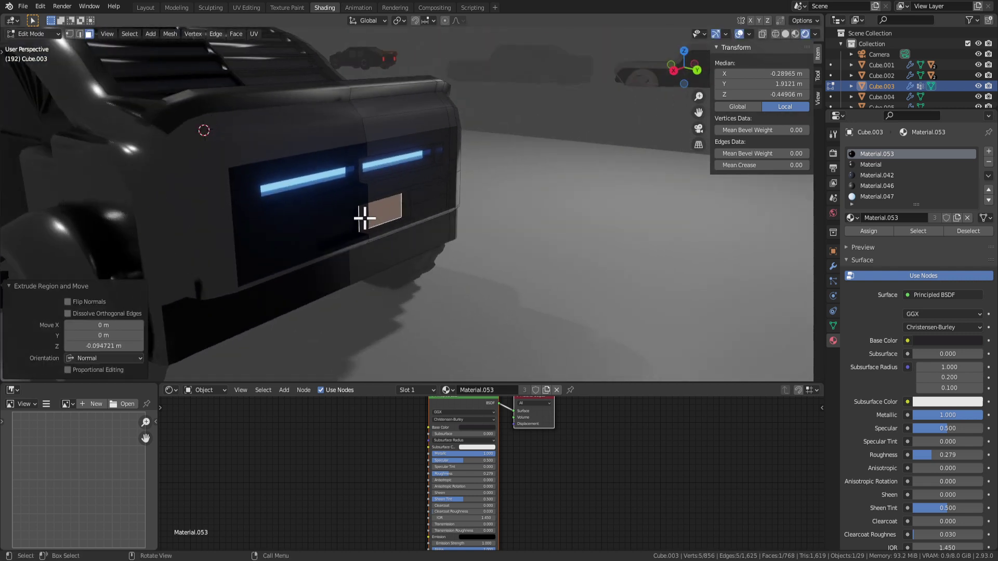
Delete the recess's wall faces on the centerline and select its back face.
key(x)
click(355, 176)
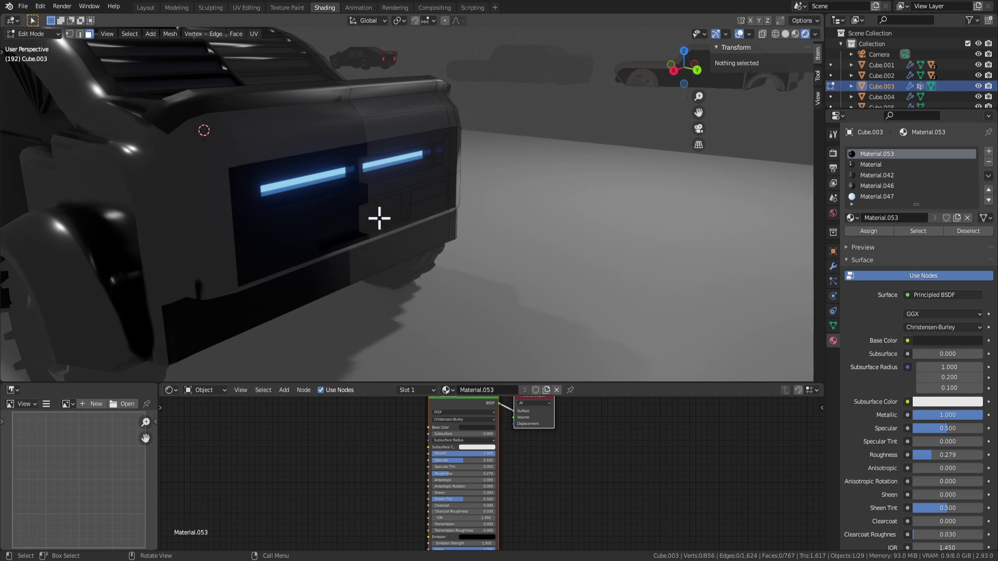
click(379, 218)
middle_drag(480, 219, 410, 203)
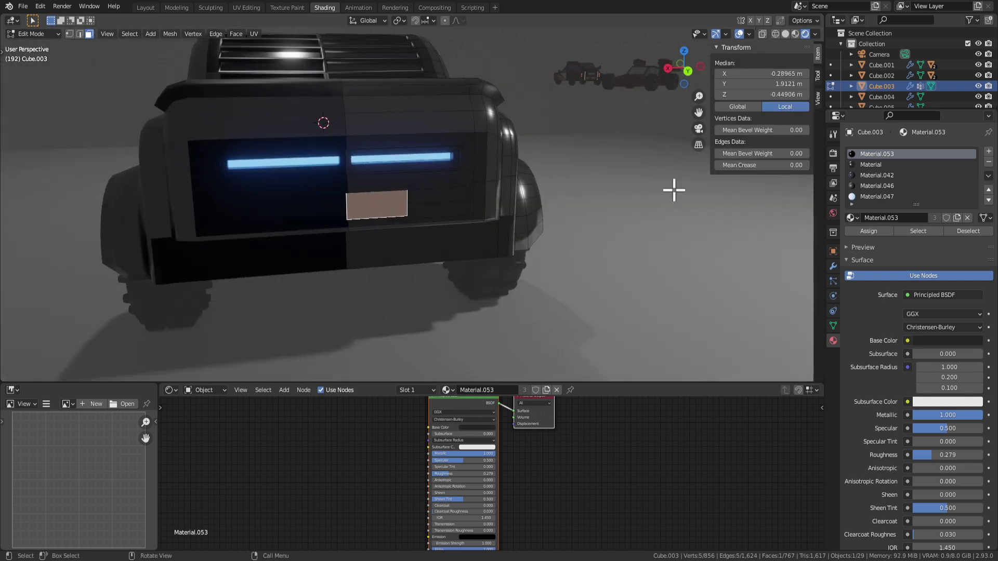
Assign Material.046 to the selected back face of the recess.
click(881, 186)
click(869, 231)
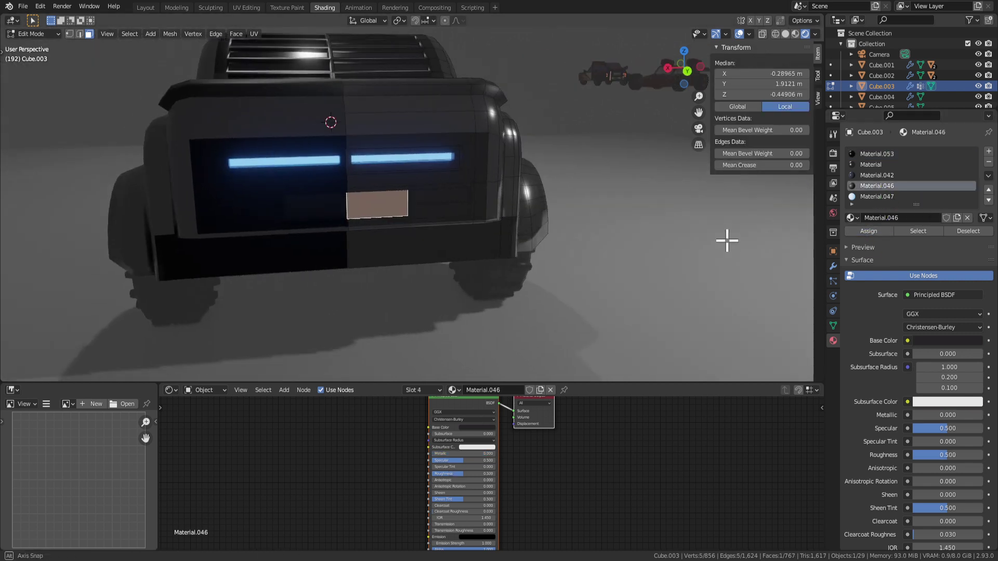
middle_drag(726, 238, 764, 187)
Add an empty material slot to the car body, assign it to the recess's back face, and return to Object Mode.
click(988, 151)
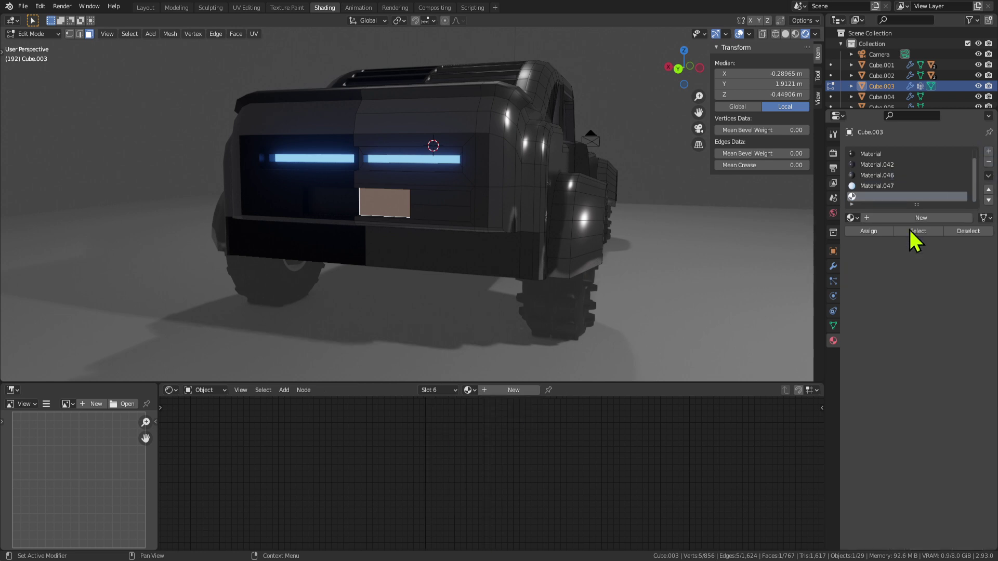
click(868, 231)
key(Tab)
middle_drag(713, 232, 632, 230)
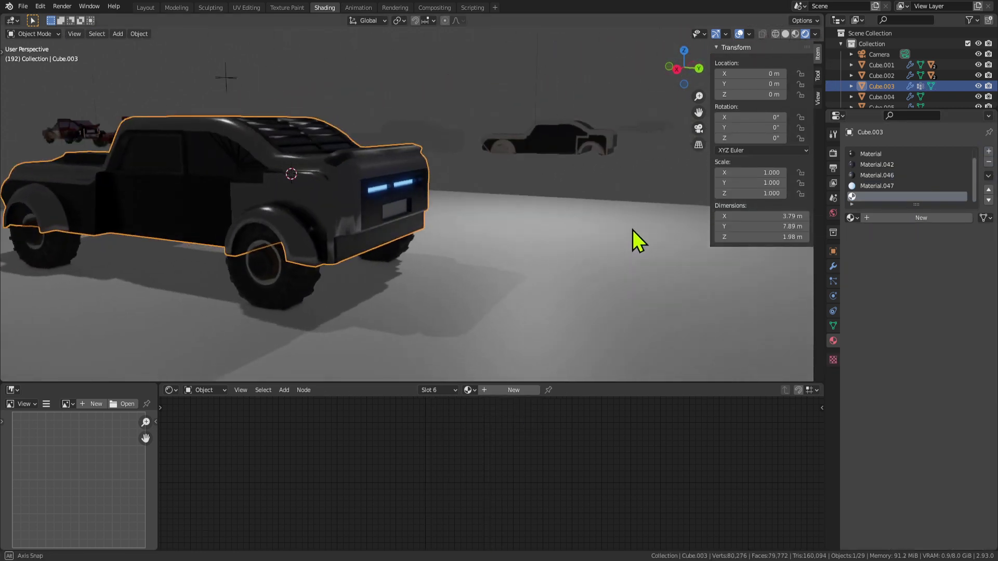
scroll(522, 243, up, 3)
middle_drag(522, 242, 492, 236)
scroll(492, 236, up, 3)
key(Tab)
mouse_move(381, 223)
middle_down()
mouse_move(425, 224)
mouse_move(327, 216)
mouse_move(386, 212)
middle_up()
scroll(366, 209, up, 2)
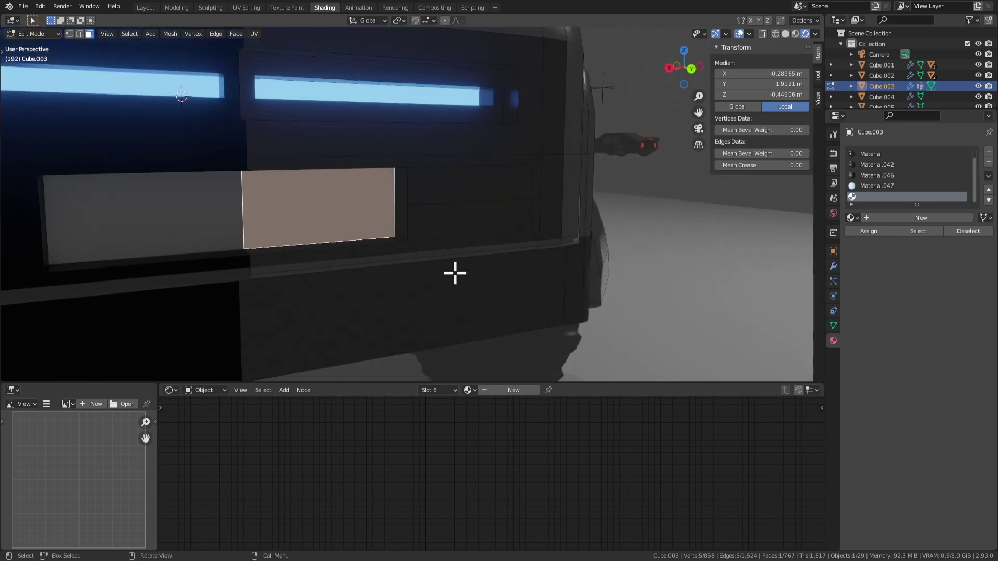
key(i)
right_click(447, 274)
key(Tab)
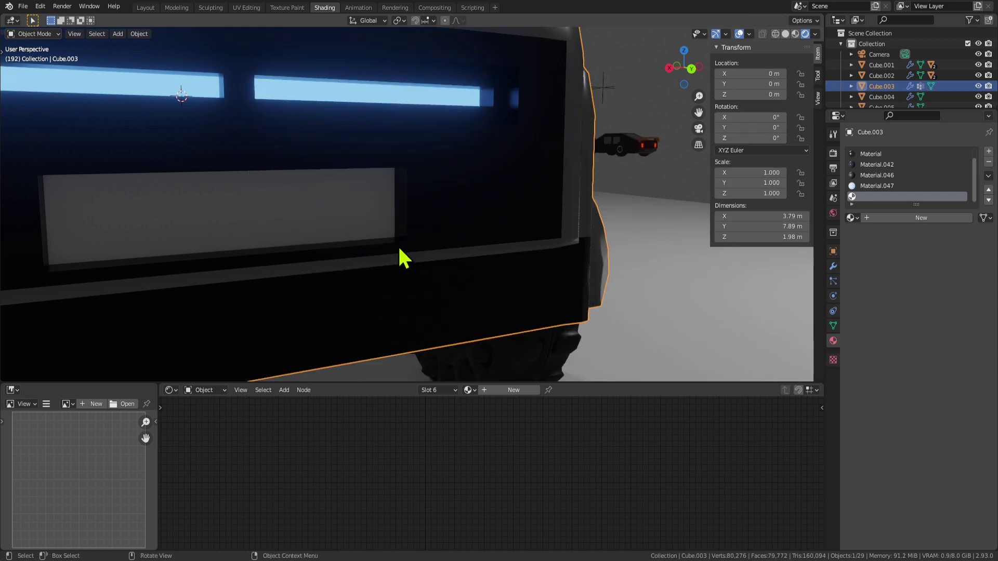
click(366, 213)
middle_drag(366, 213, 337, 238)
key(Tab)
key(Tab)
click(344, 239)
key(Tab)
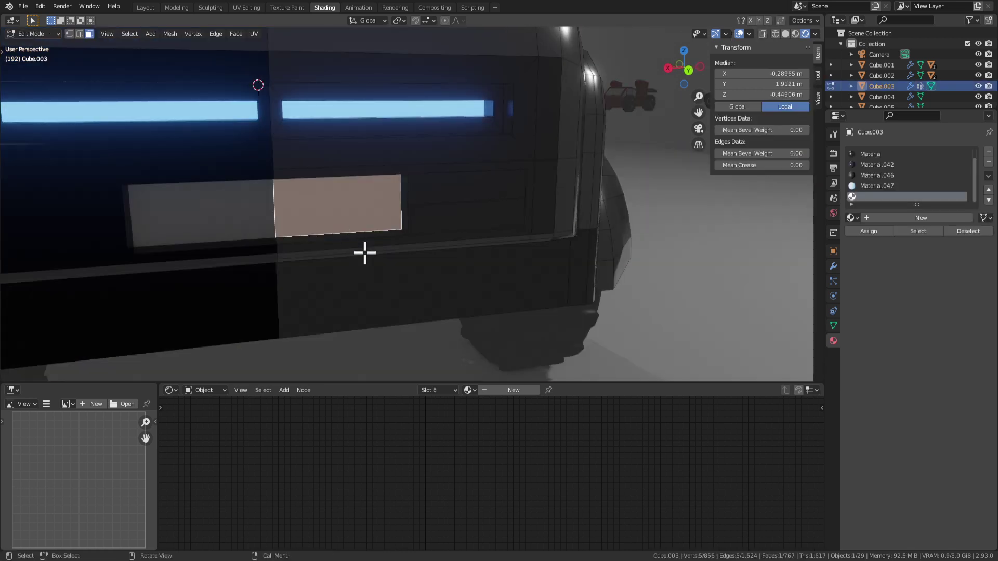
Bevel the outer rim edges of the rear plate recess about 0.021 m wide with 2 segments.
key(2)
click(334, 243)
scroll(374, 239, up, 2)
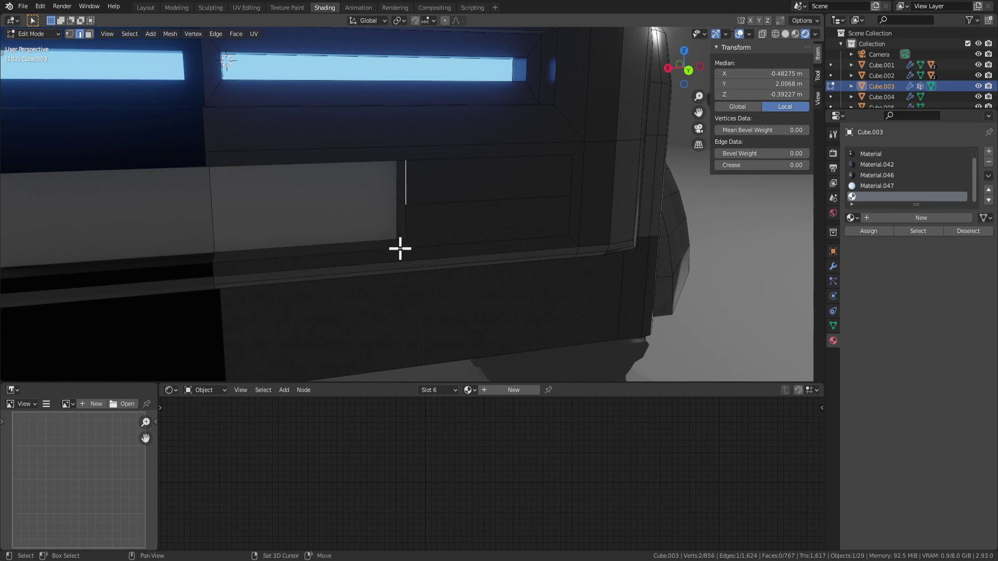
middle_drag(392, 187, 446, 238)
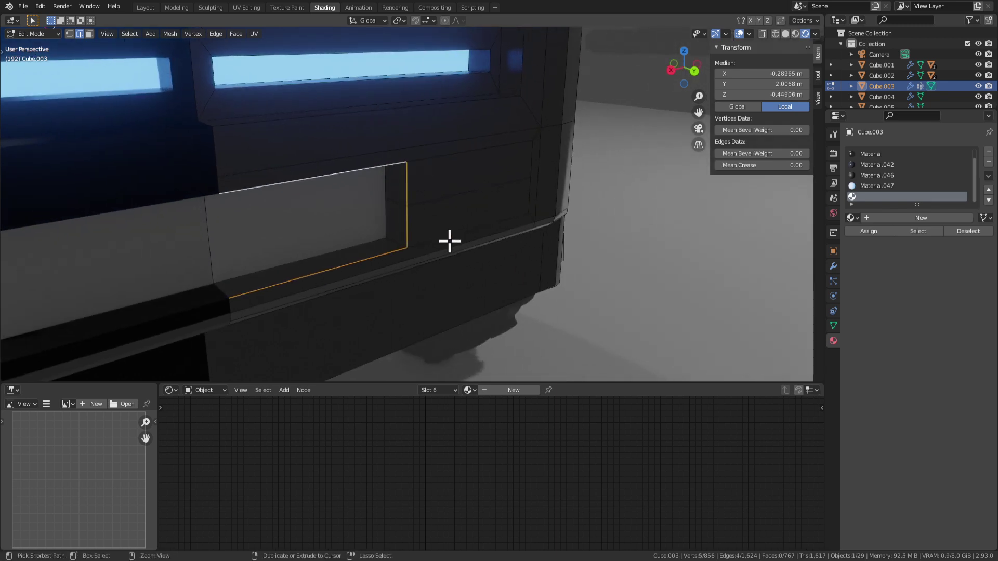
key(ctrl+b)
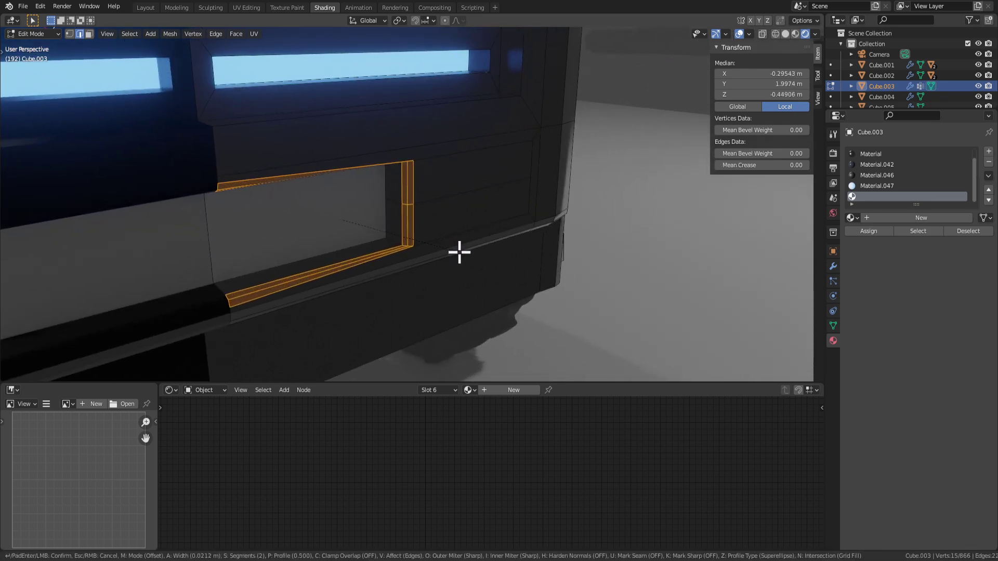
click(462, 251)
scroll(463, 249, down, 4)
Undo the bevel on the recess's rim and return to face selection.
mouse_move(463, 249)
middle_down()
mouse_move(377, 240)
mouse_move(451, 243)
middle_up()
key(Tab)
key(Tab)
key(ctrl+z)
key(ctrl+z)
key(ctrl+z)
key(ctrl+z)
key(3)
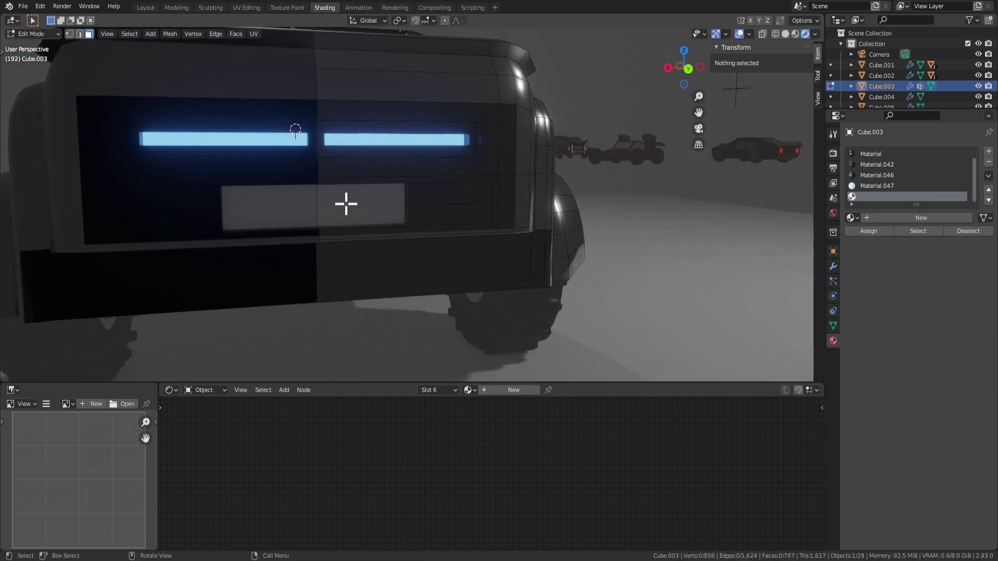
Select the recess's back face and extrude it 0.13171 m outward.
middle_drag(374, 217, 392, 223)
click(392, 223)
scroll(390, 249, up, 2)
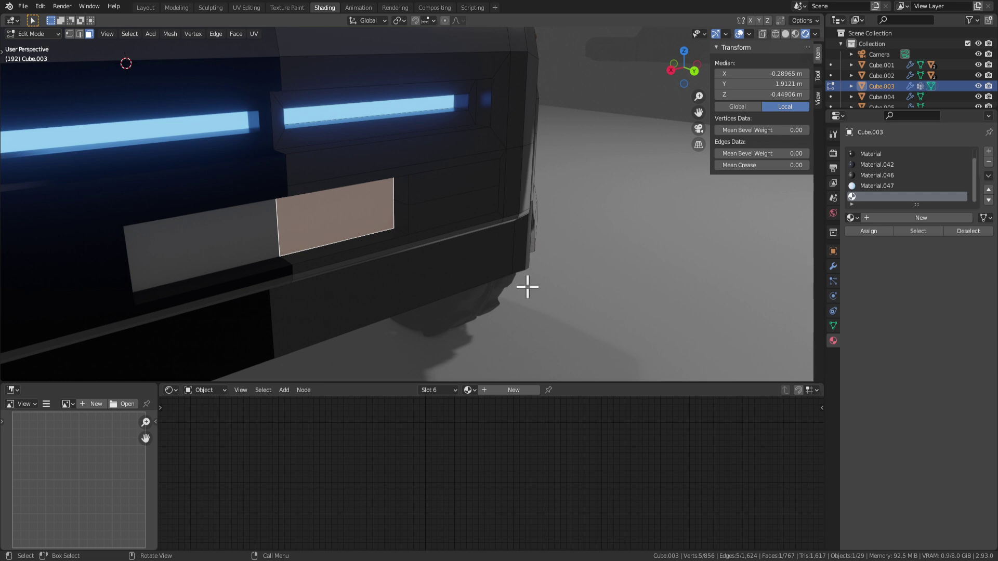
key(e)
click(552, 303)
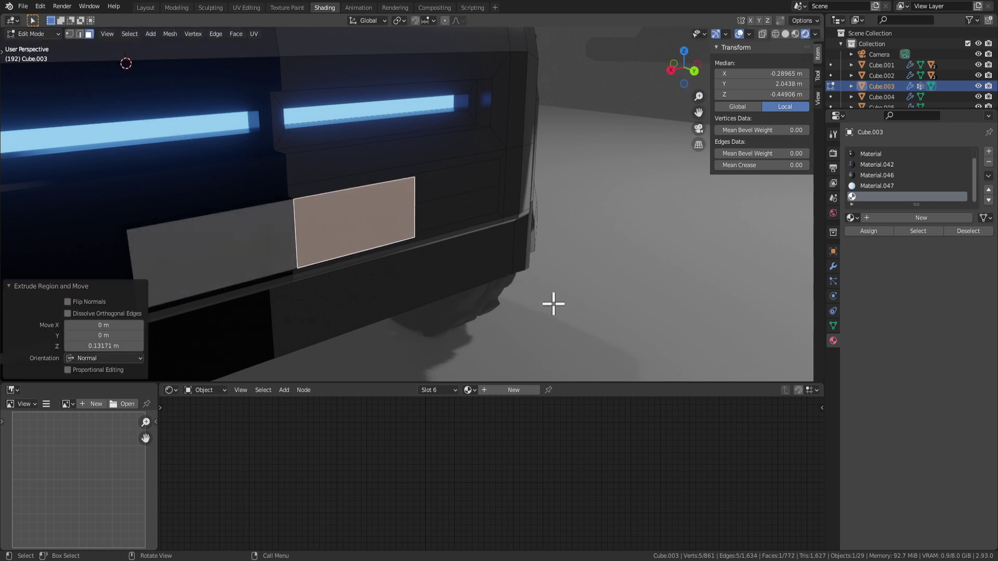
Scale the extruded plate face to 0.84 along Z.
key(s)
key(z)
click(520, 295)
key(s)
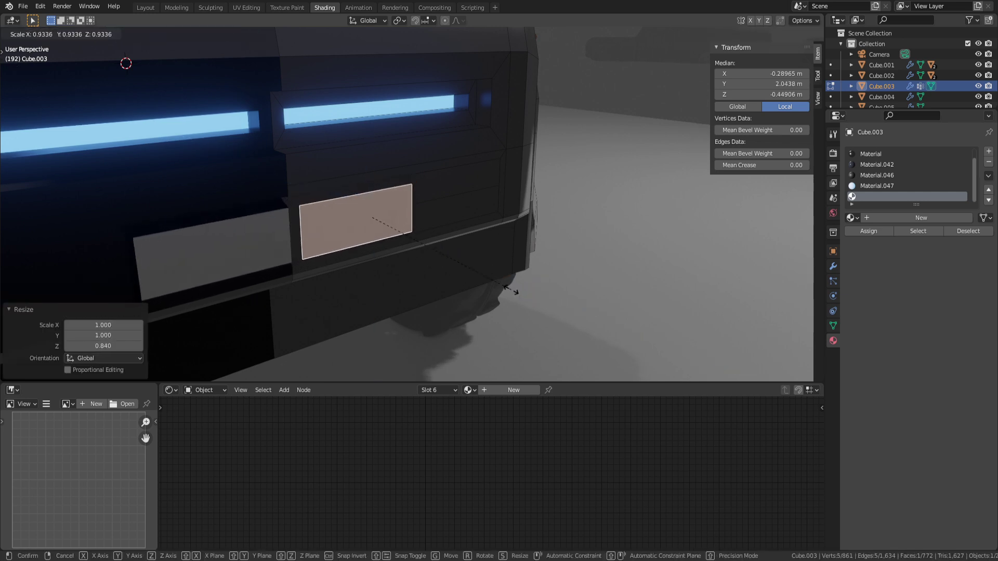
right_click(511, 290)
mouse_move(510, 290)
middle_down()
mouse_move(446, 278)
mouse_move(383, 318)
mouse_move(343, 287)
mouse_move(482, 290)
mouse_move(488, 278)
mouse_move(553, 304)
mouse_move(526, 312)
mouse_move(514, 283)
middle_up()
Undo the scaling and extrusion of the plate face.
key(Tab)
scroll(488, 279, down, 6)
scroll(515, 283, up, 3)
key(Tab)
key(Tab)
key(Tab)
Select the recess's back face and inset it with a thickness of 0.01036 m.
click(394, 214)
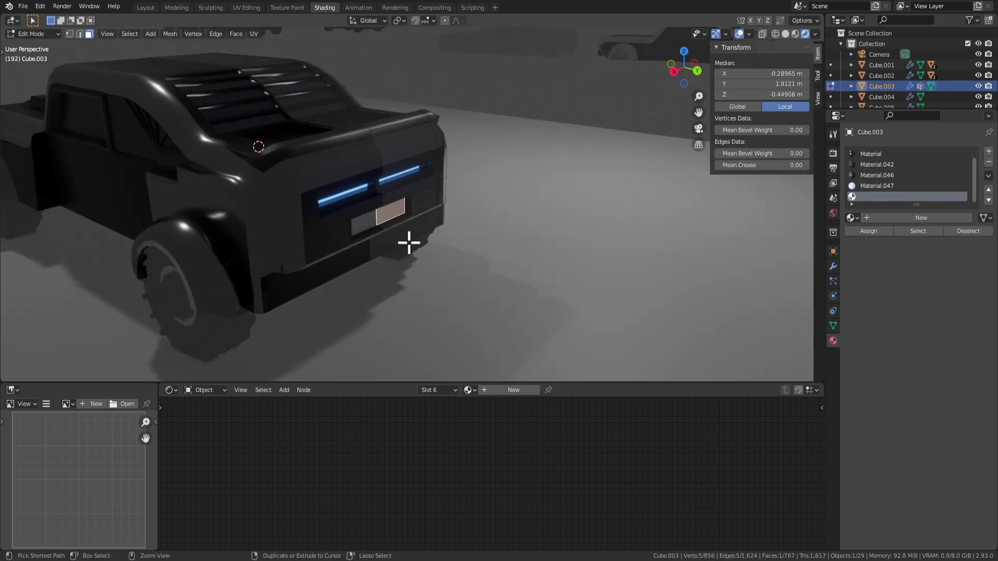
scroll(409, 243, up, 3)
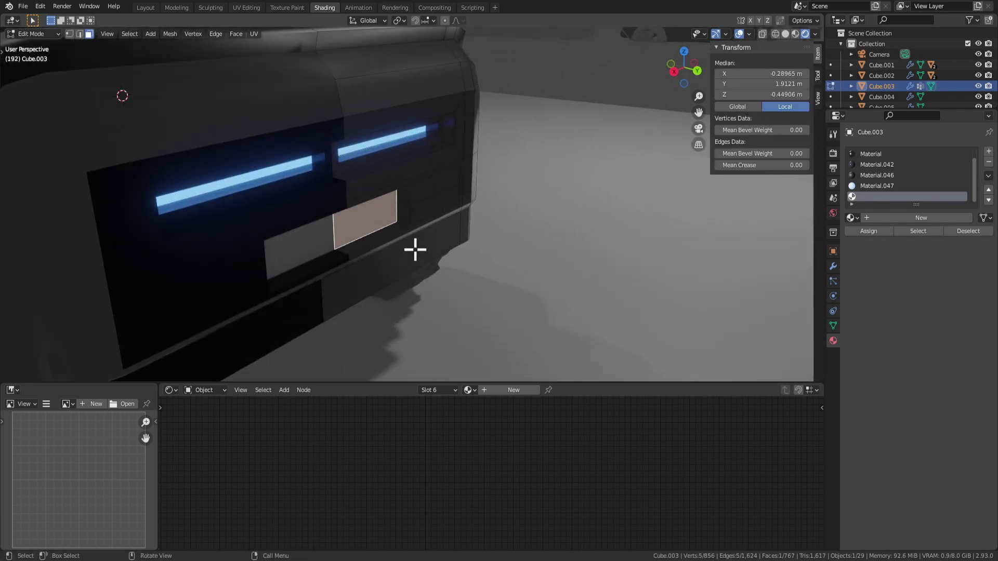
scroll(415, 250, up, 3)
key(i)
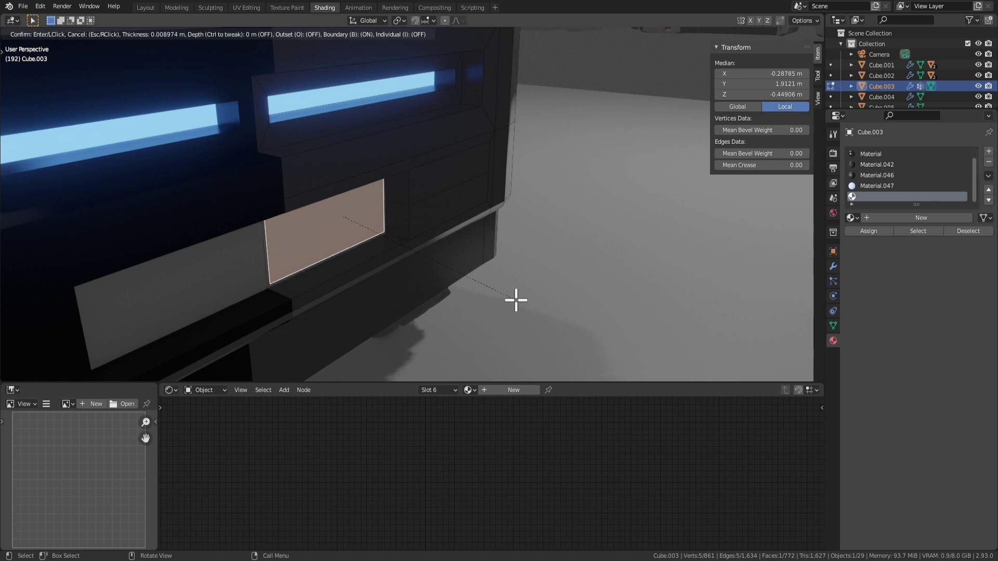
click(473, 296)
scroll(244, 248, up, 2)
middle_drag(244, 248, 223, 261)
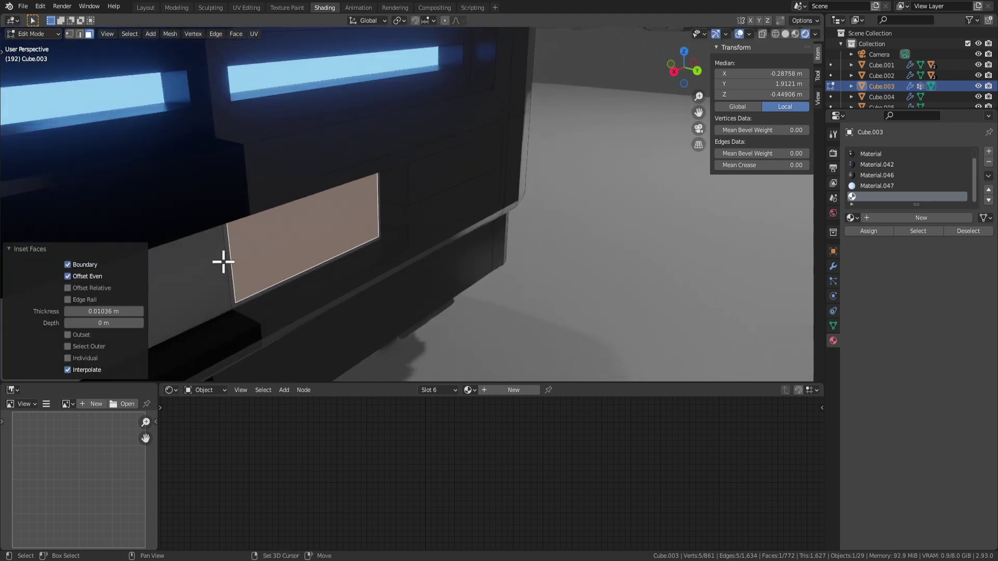
Delete the narrow inset strip at the centerline and set the exposed inner edge's X position to 0 m.
click(225, 268)
key(x)
click(223, 269)
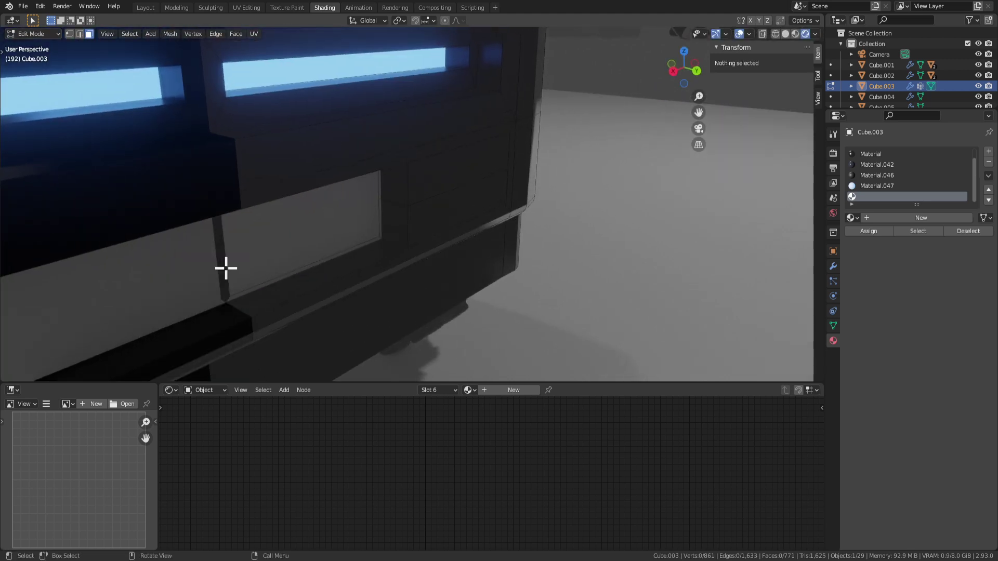
key(2)
scroll(219, 262, up, 1)
click(215, 259)
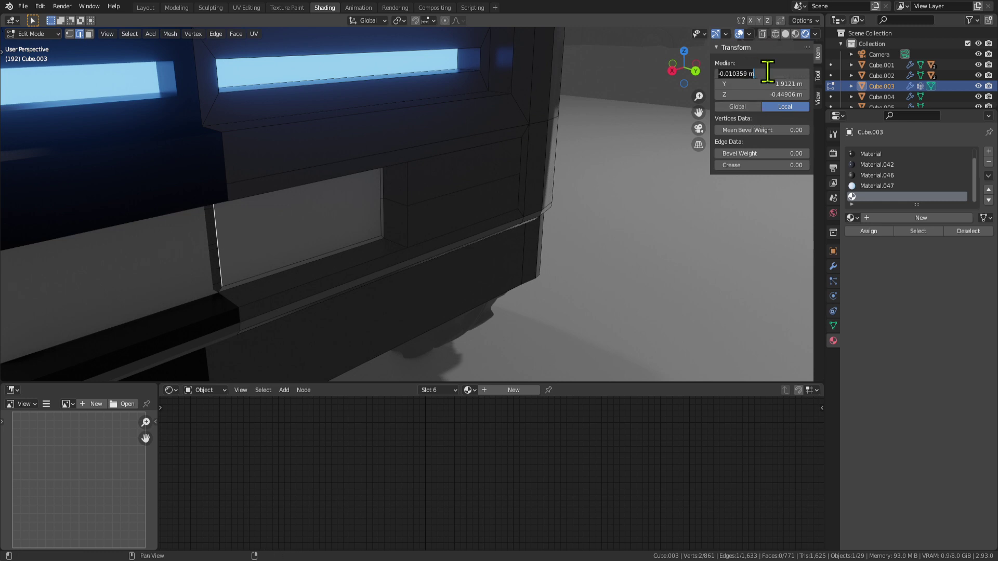
key(Return)
Select the inset inner face and extrude it 0.12165 m outward as a raised plate.
key(3)
click(287, 209)
scroll(419, 283, down, 2)
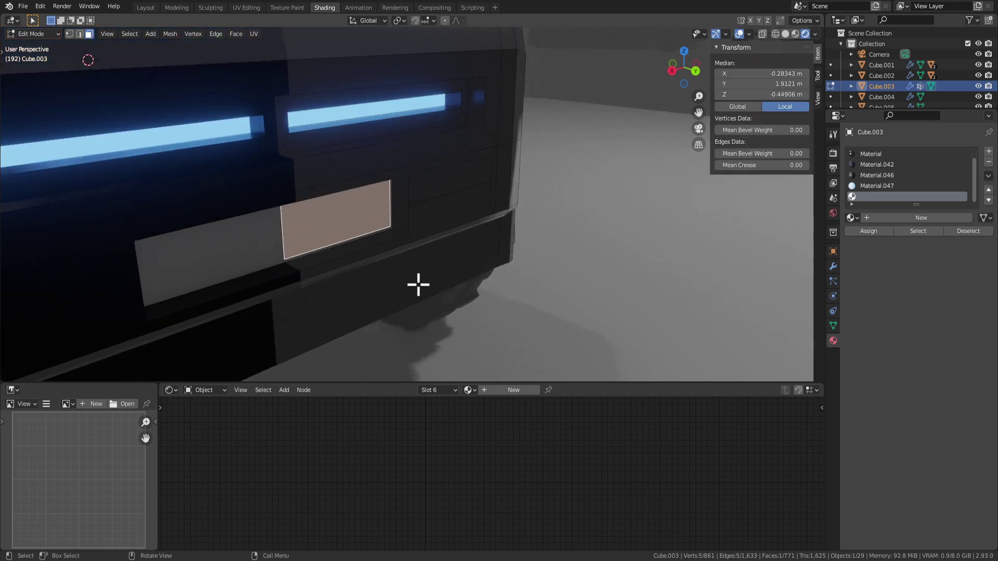
key(e)
click(430, 300)
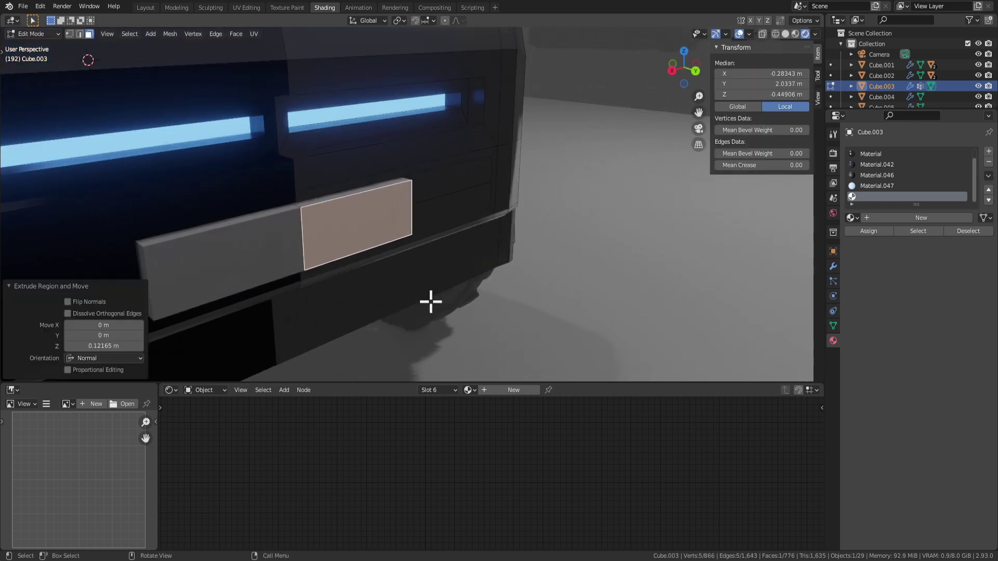
middle_drag(430, 298, 351, 265)
scroll(345, 252, up, 3)
key(Tab)
scroll(346, 252, down, 1)
key(Tab)
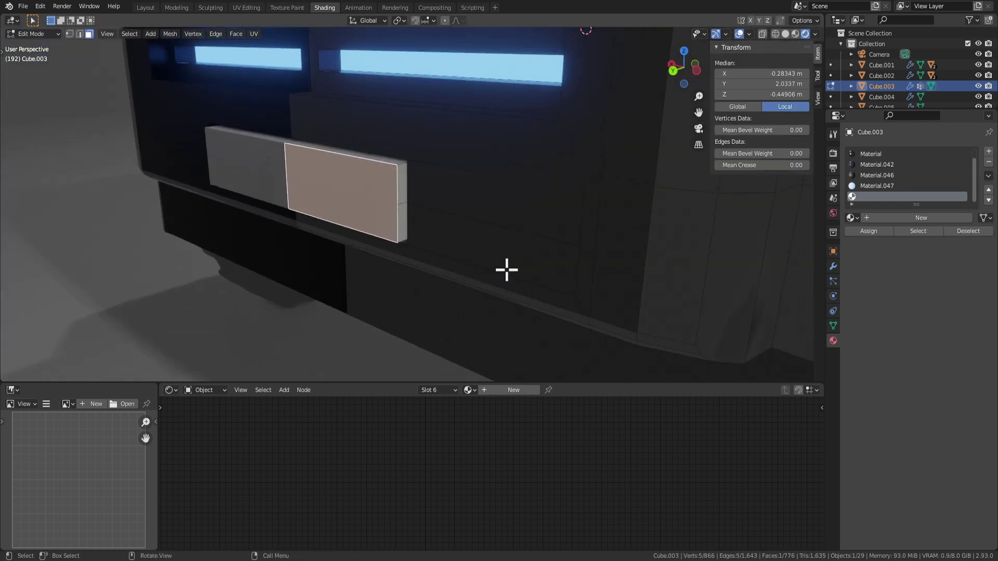
middle_drag(507, 270, 400, 249)
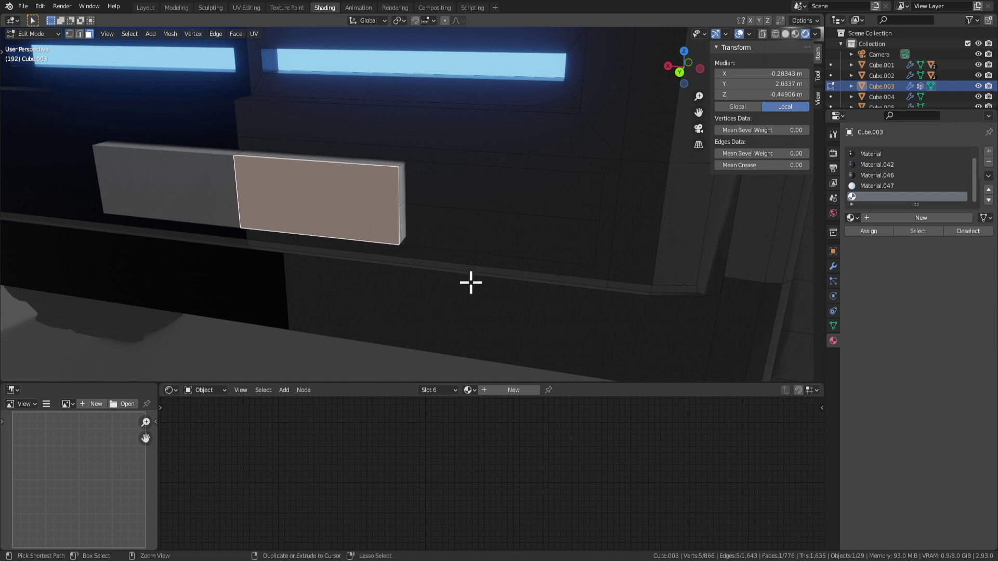
key(ctrl+b)
right_click(475, 289)
key(Tab)
scroll(476, 287, down, 1)
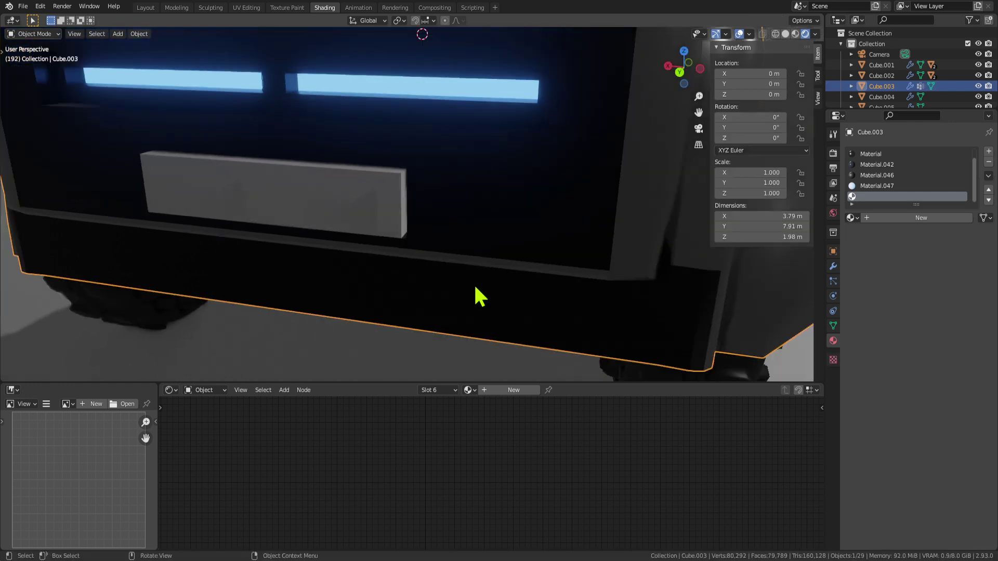
scroll(474, 287, up, 2)
scroll(470, 285, down, 3)
key(Tab)
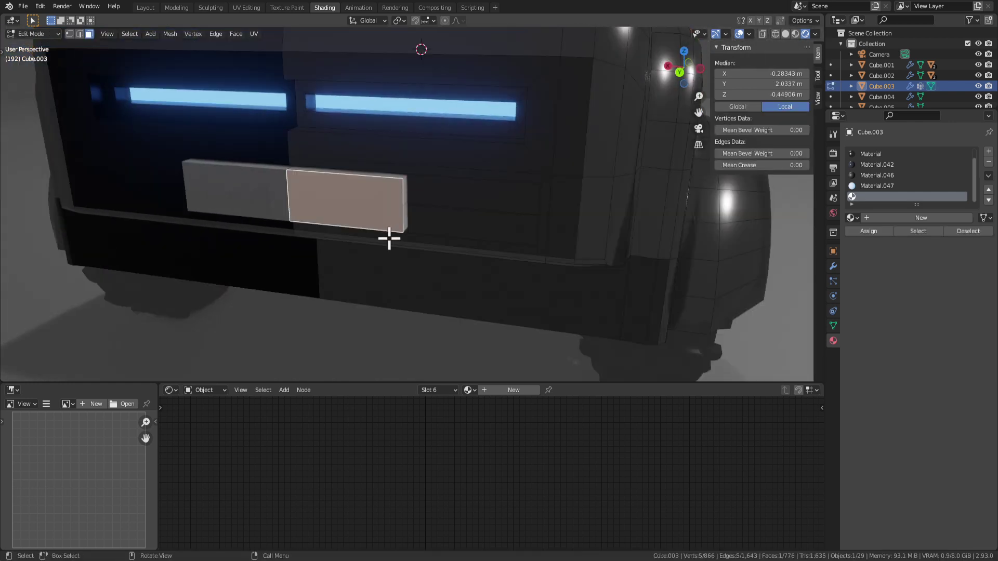
key(2)
click(289, 202)
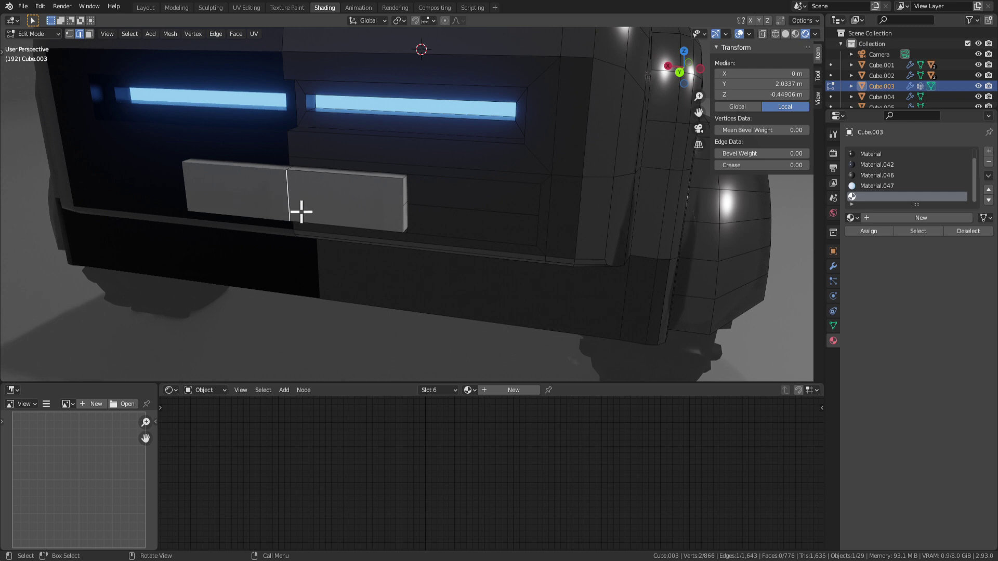
middle_drag(403, 244, 430, 226)
click(403, 198)
key(3)
click(328, 204)
Undo the selections and the extrusion of the raised plate.
key(ctrl+z)
key(ctrl+z)
key(ctrl+z)
key(ctrl+z)
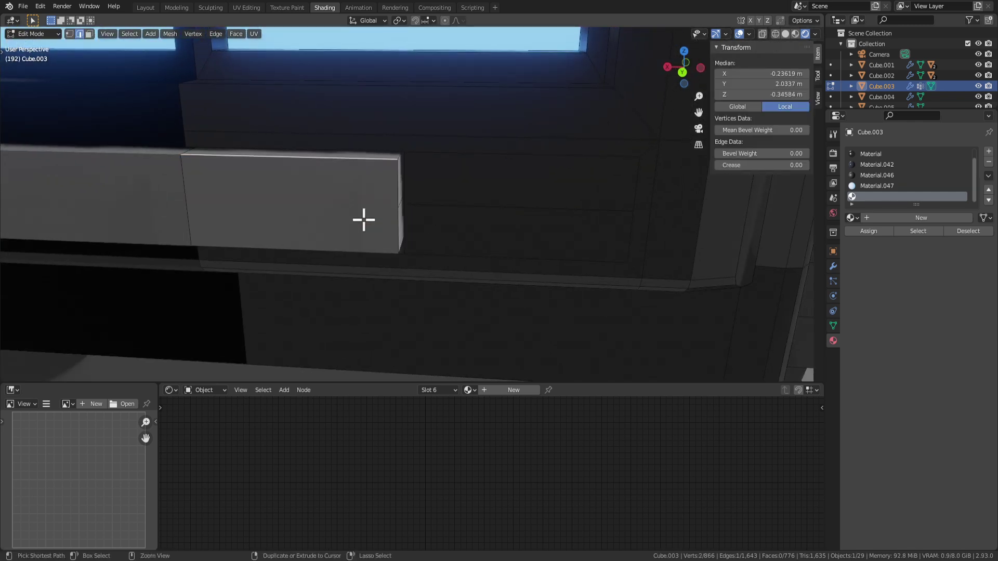
key(ctrl+z)
key(ctrl+z)
key(ctrl+z)
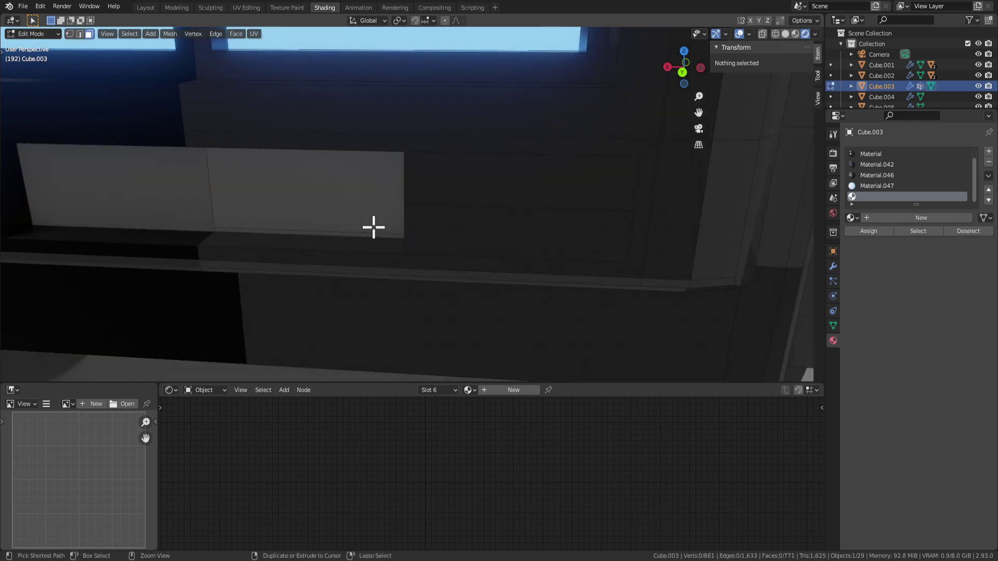
Dissolve the two mid-height edges crossing the recess's side wall and the inset border.
middle_drag(372, 225, 357, 242)
click(359, 198)
shift+click(373, 203)
key(x)
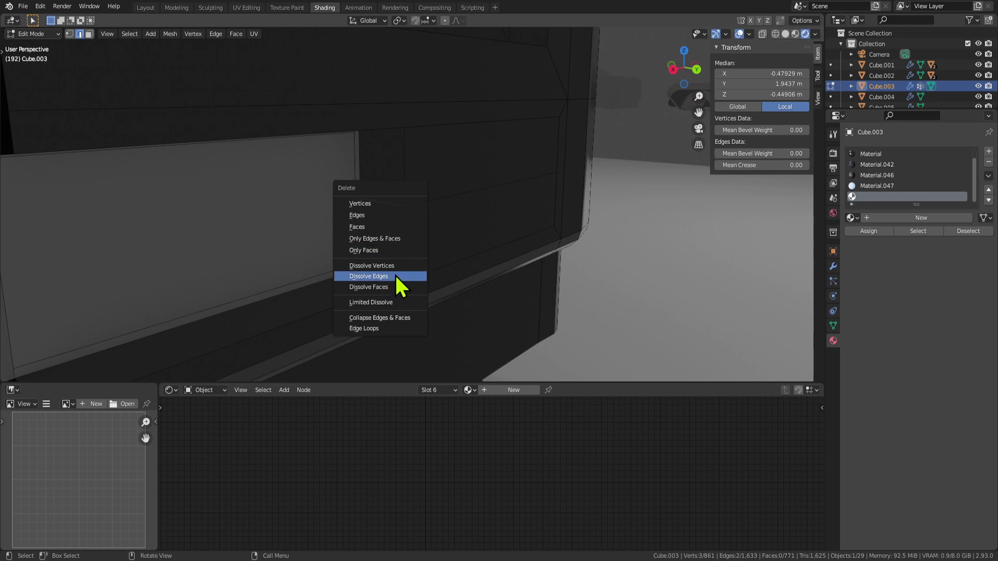
click(396, 277)
Select the inset inner face and extrude it 0.12193 m outward to form the plate.
key(3)
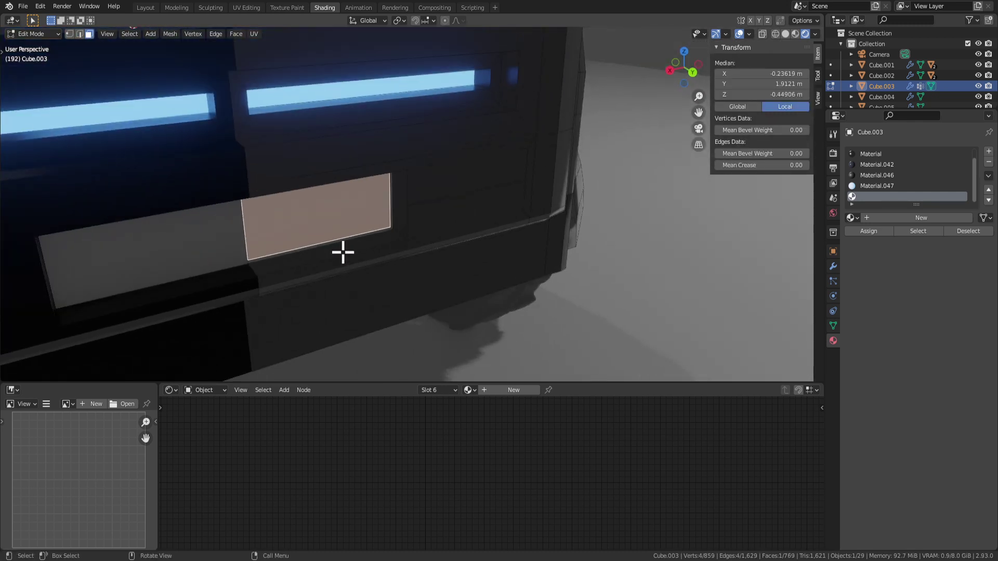
key(e)
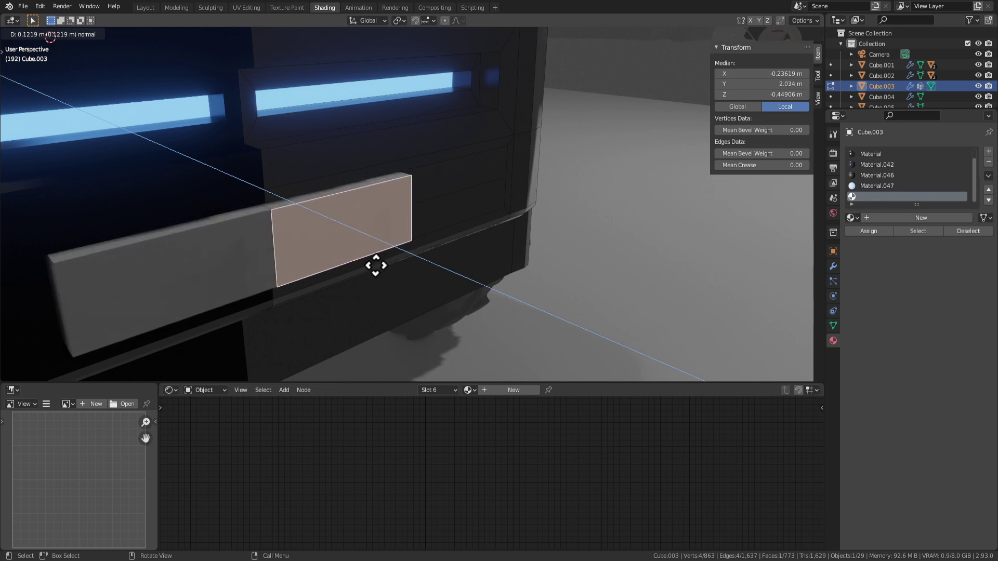
click(375, 265)
scroll(372, 265, up, 4)
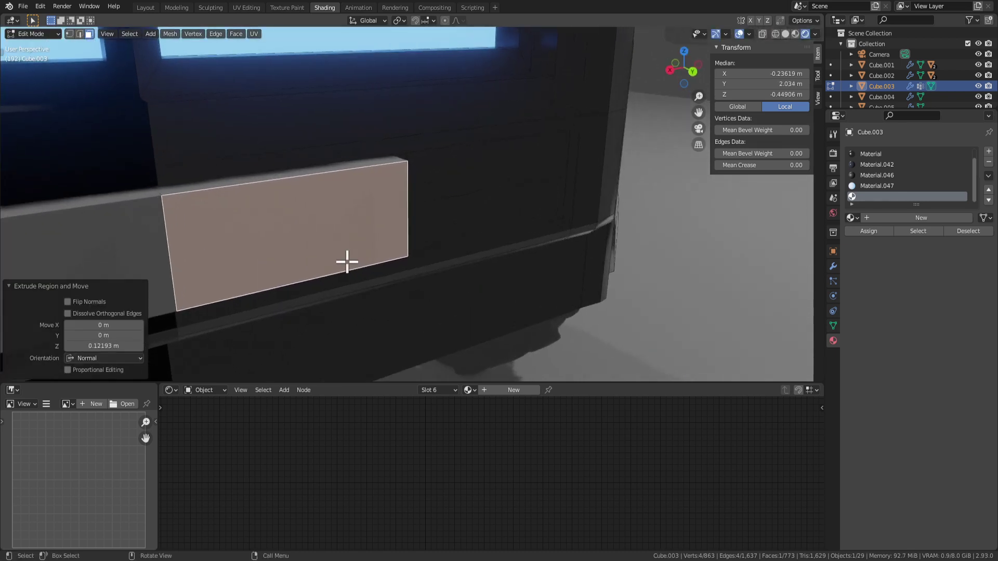
Bevel the plate's front outer edges, excluding the centerline edge, about 0.007 m wide with 2 segments.
key(2)
shift+click(173, 248)
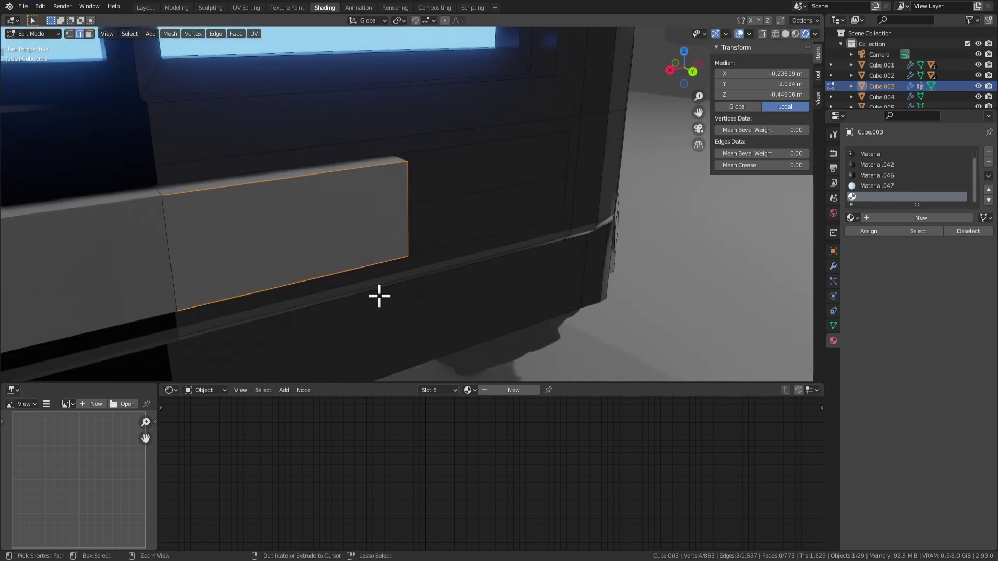
key(ctrl+b)
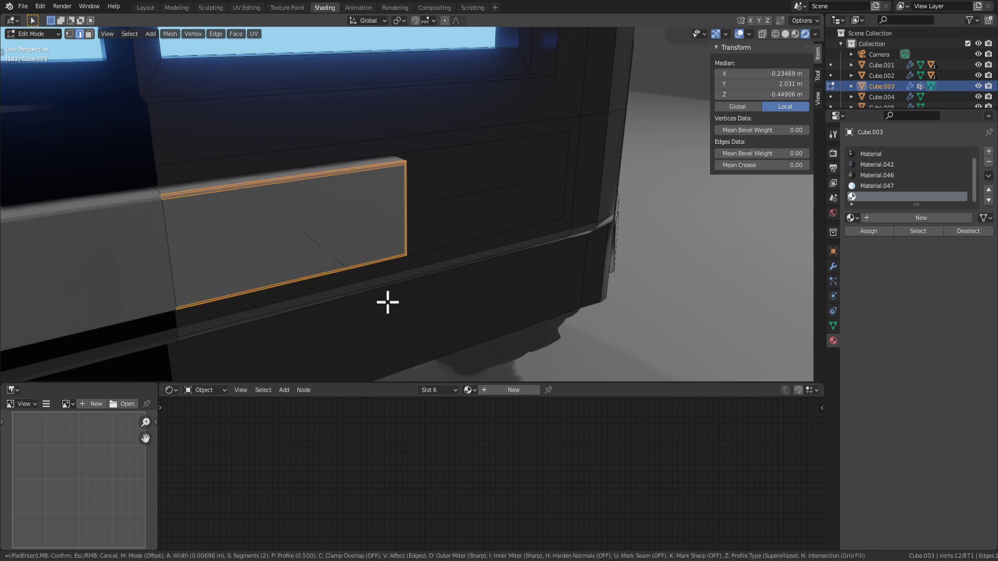
click(388, 302)
Move the plate's beveled front edges back toward the car body along Y.
middle_drag(387, 302, 400, 279)
key(g)
key(y)
click(335, 285)
scroll(401, 279, up, 2)
Extrude the plate's front face and move it -0.032148 m along Y to sink it behind a raised rim.
key(3)
click(332, 216)
middle_drag(332, 218, 350, 245)
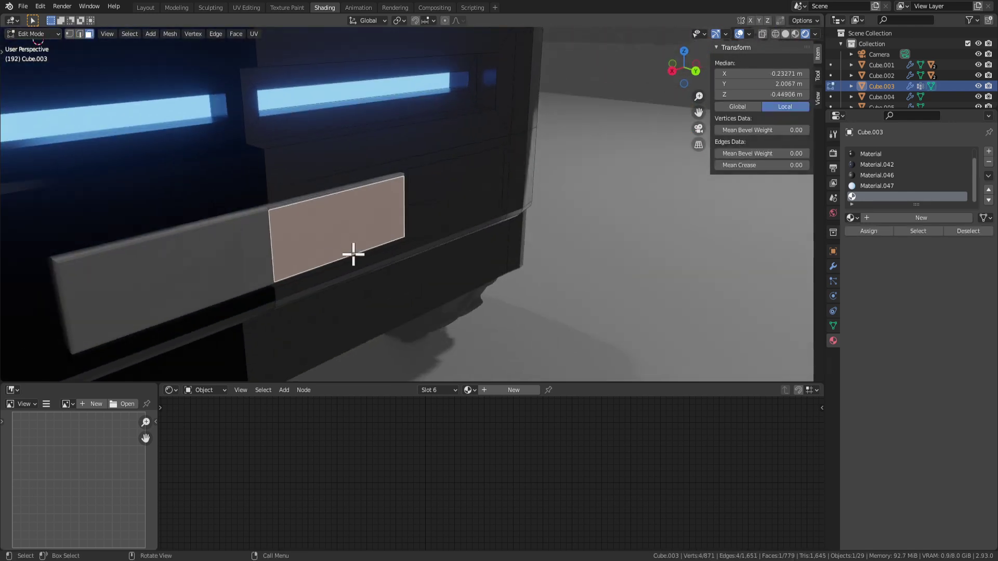
key(e)
click(347, 252)
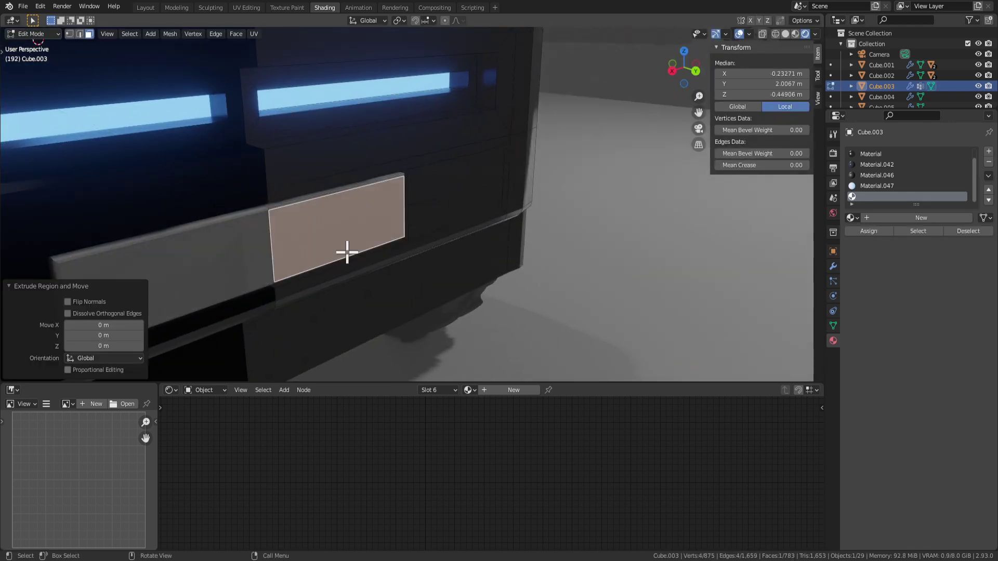
scroll(383, 262, up, 3)
scroll(476, 234, up, 2)
shift+middle_drag(476, 234, 494, 228)
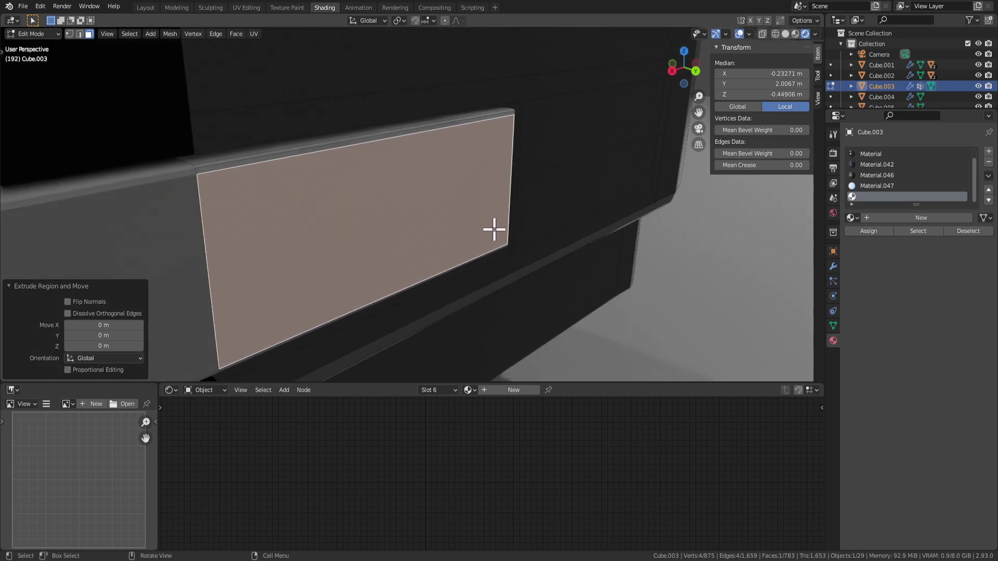
key(g)
key(y)
click(477, 225)
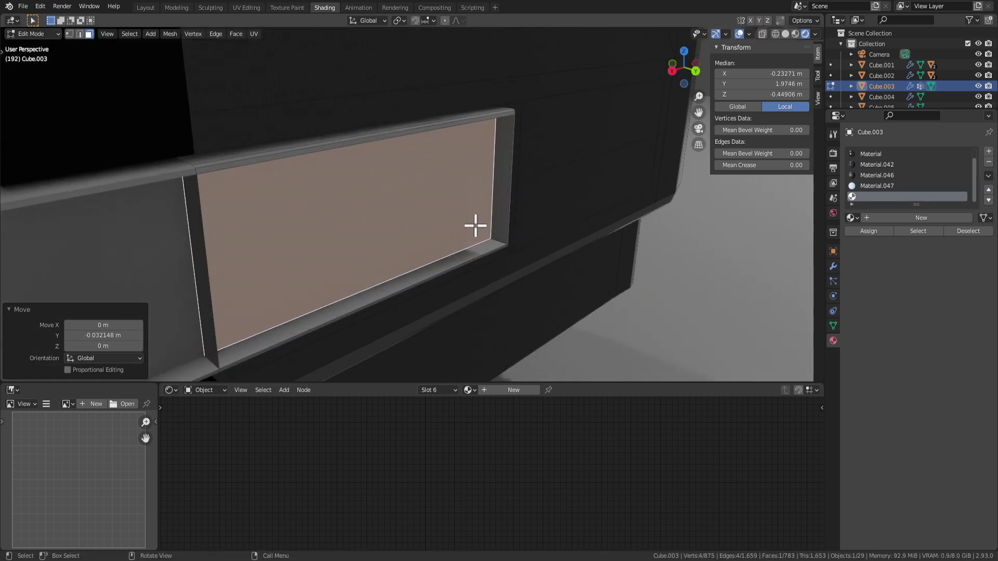
Dissolve the sunken plate face's edges, then extrude the flat front face inward -0.029316 m along its normal.
key(x)
click(476, 225)
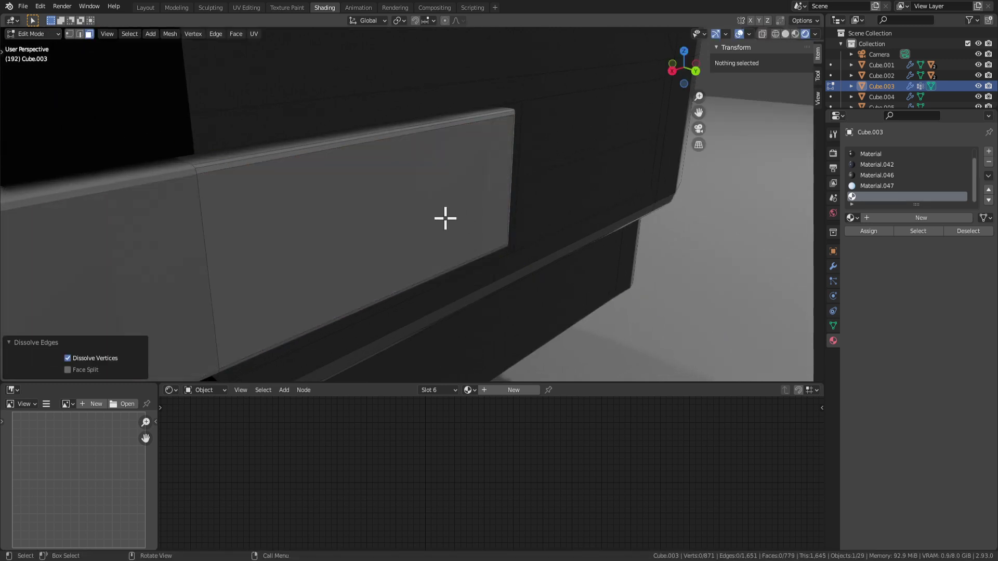
click(445, 218)
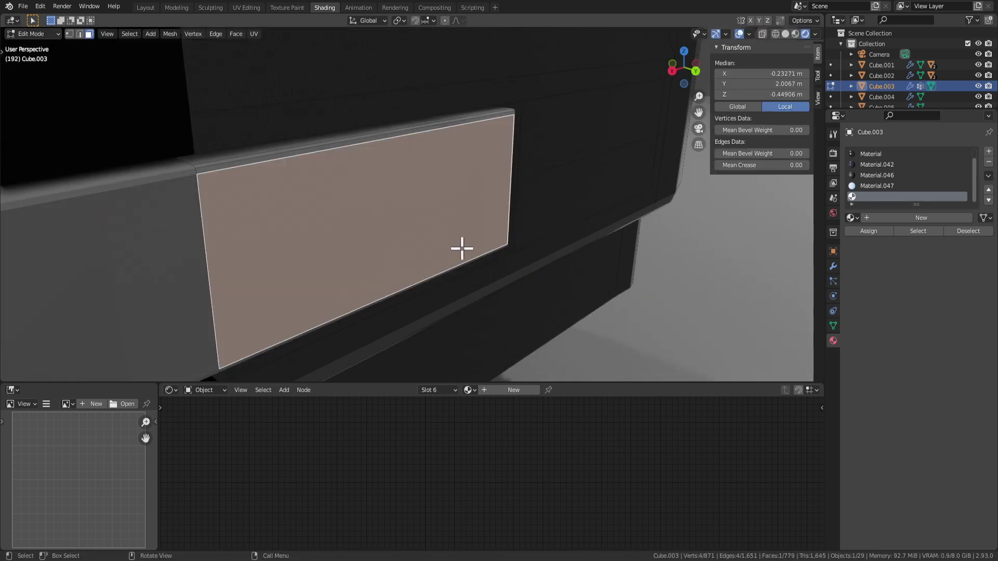
key(e)
click(447, 244)
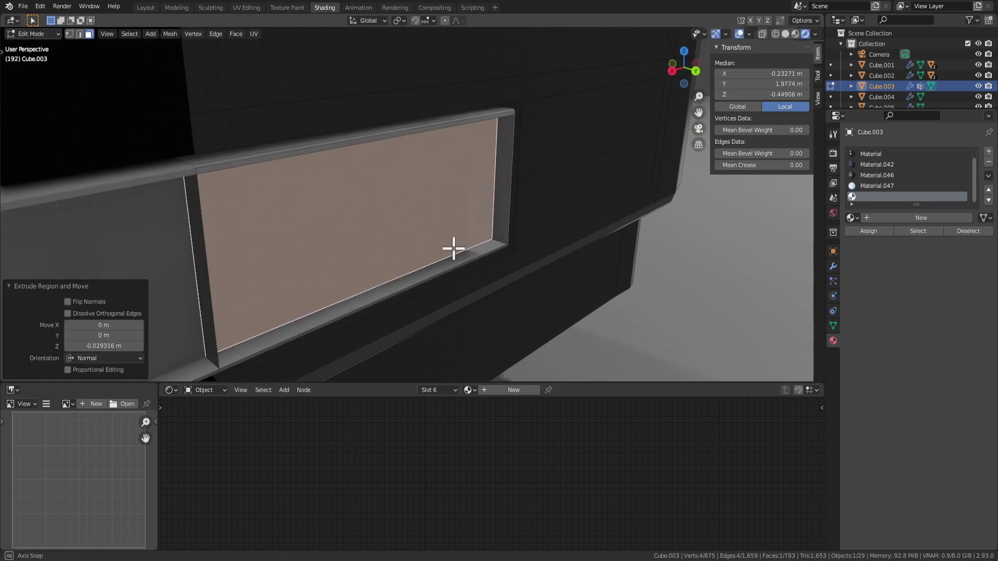
Delete the two leftover wall faces standing at the centerline inside the plate frame.
middle_drag(452, 247, 425, 262)
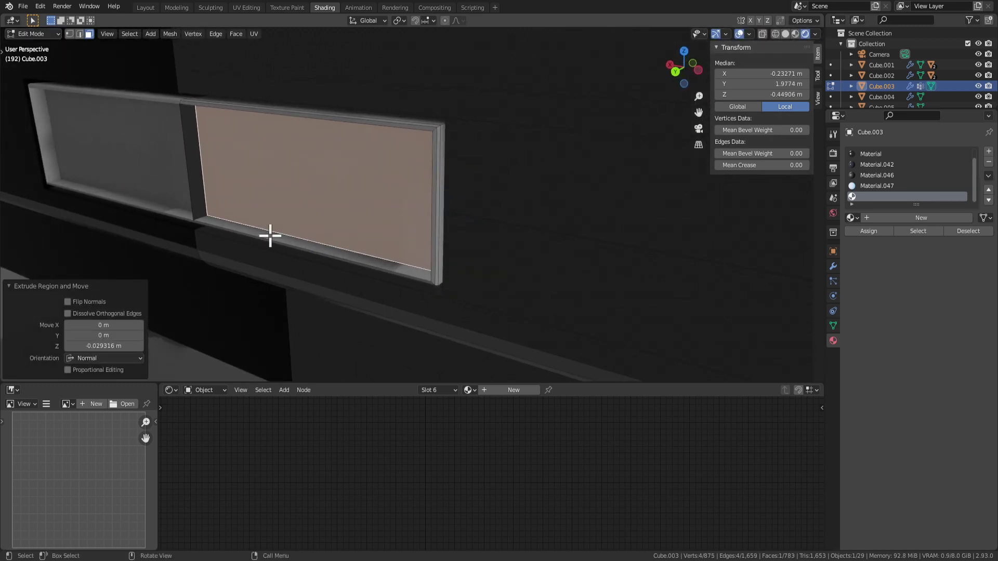
key(x)
click(199, 163)
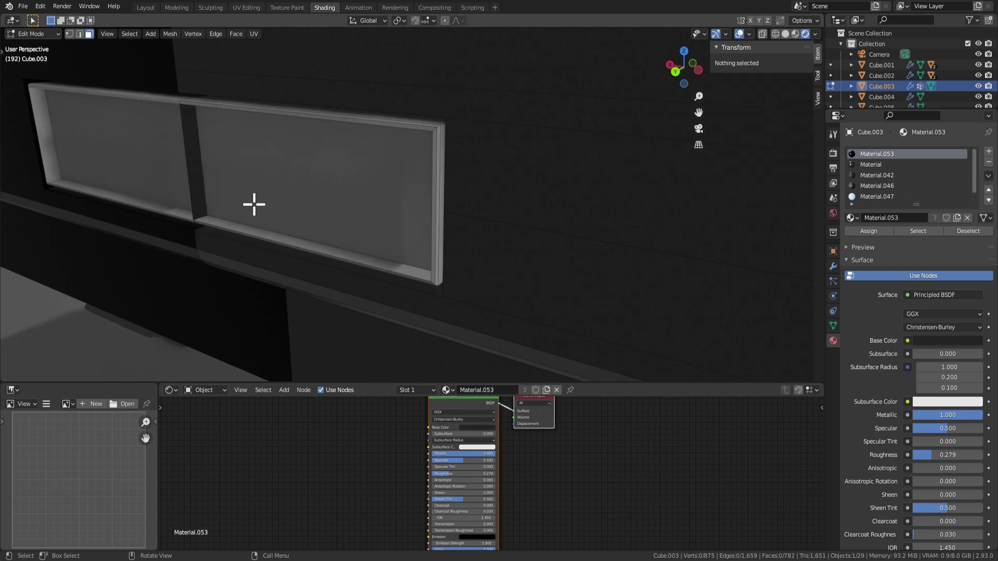
click(201, 180)
key(x)
click(201, 181)
scroll(217, 202, down, 1)
middle_drag(217, 202, 339, 200)
key(Tab)
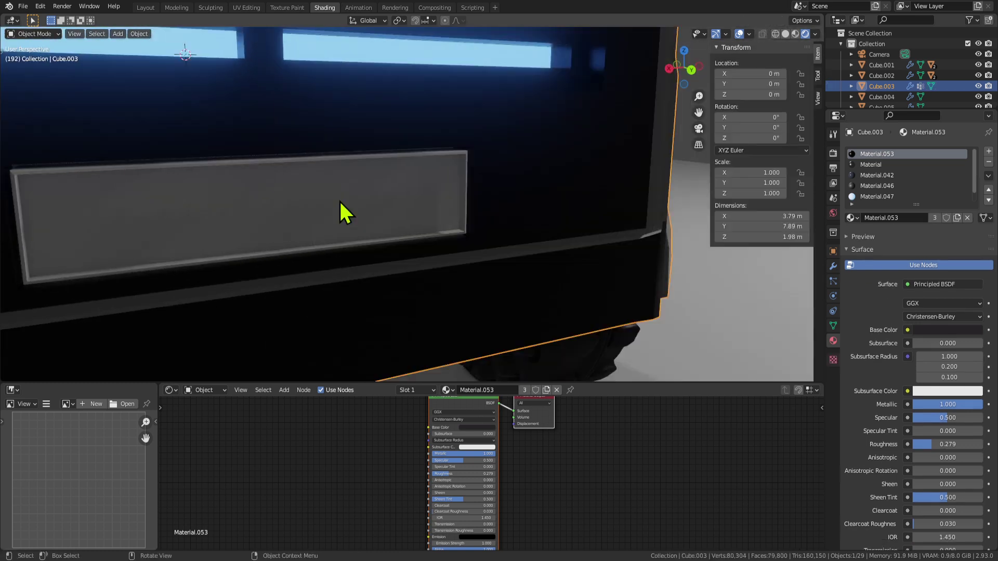
scroll(358, 229, down, 7)
scroll(384, 263, up, 8)
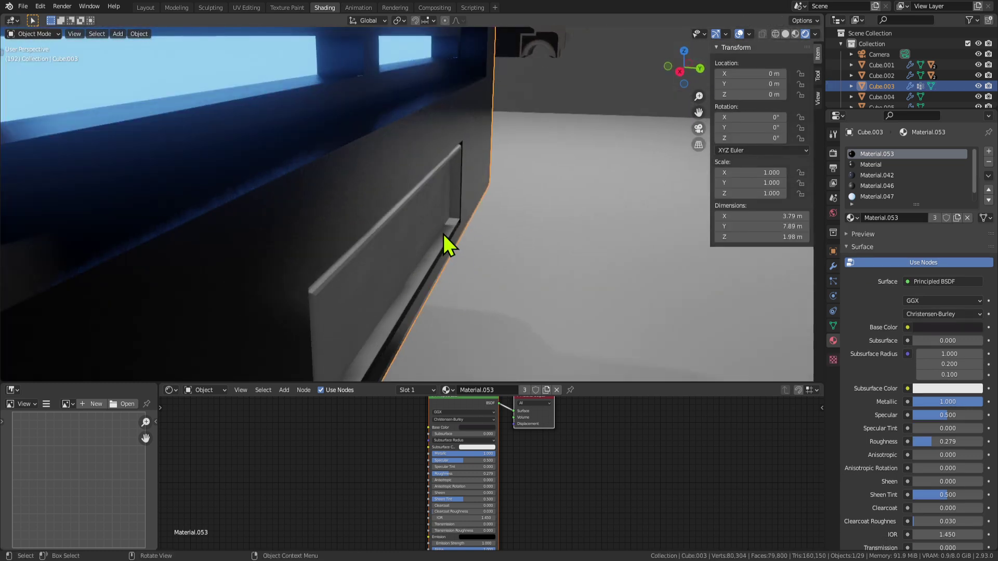
Select the recessed plate face and create a new material in the empty slot with roughness 0.353.
key(Tab)
click(391, 213)
scroll(385, 212, up, 1)
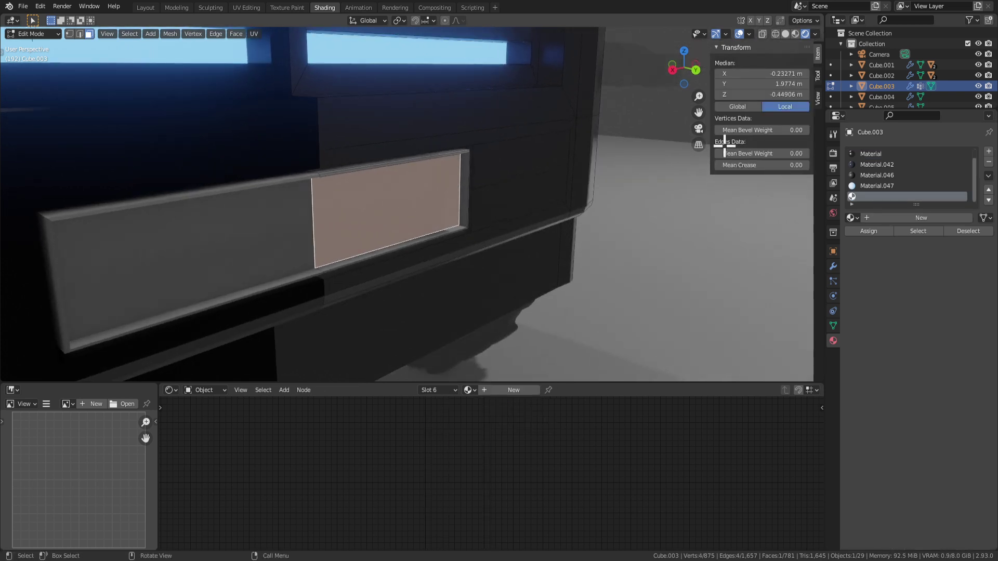
click(882, 219)
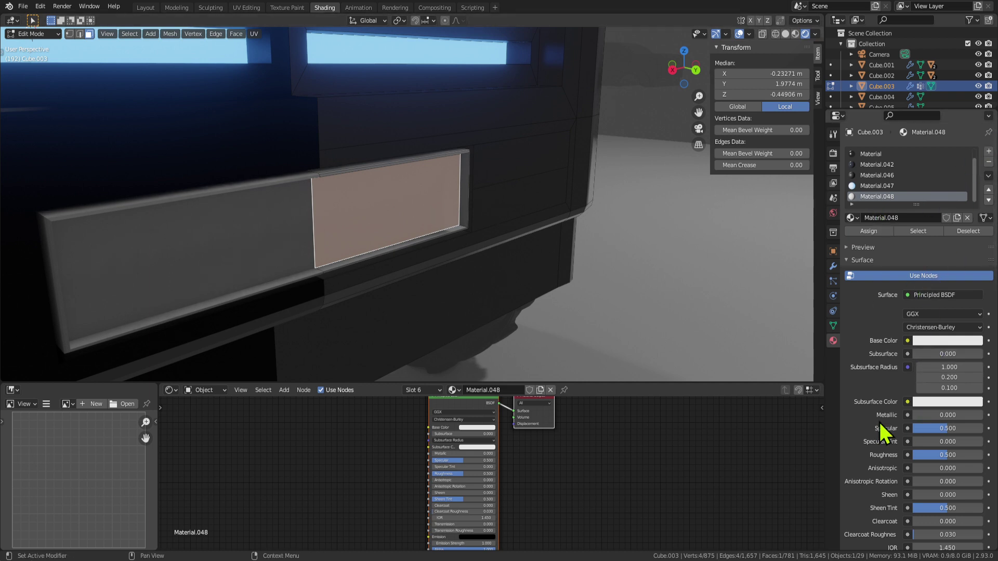
drag(945, 455, 937, 455)
key(Tab)
scroll(539, 286, down, 4)
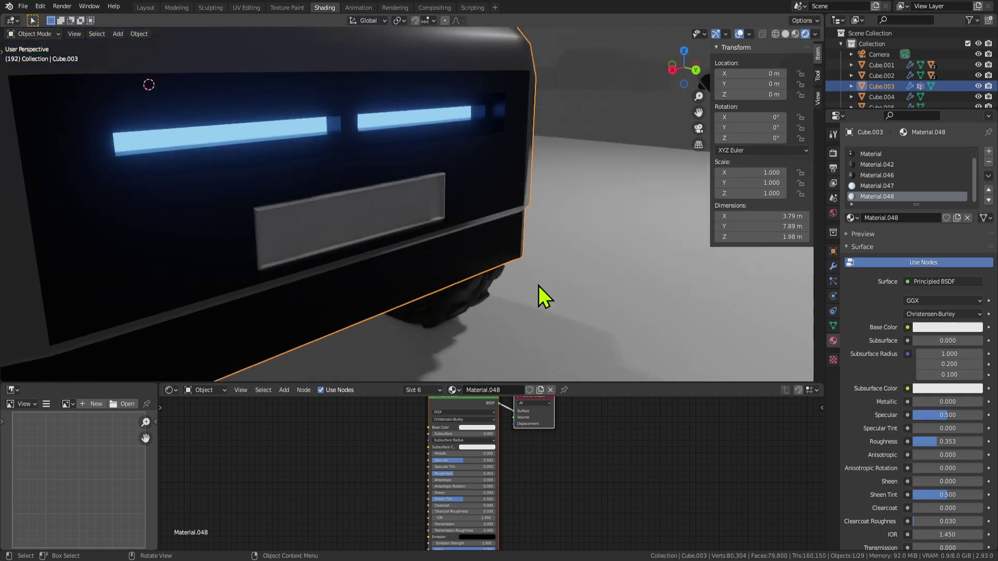
Inset the recessed plate face to leave a narrow margin inside the frame.
key(Tab)
middle_drag(539, 285, 488, 219)
scroll(446, 221, up, 2)
key(ctrl+KP_Add)
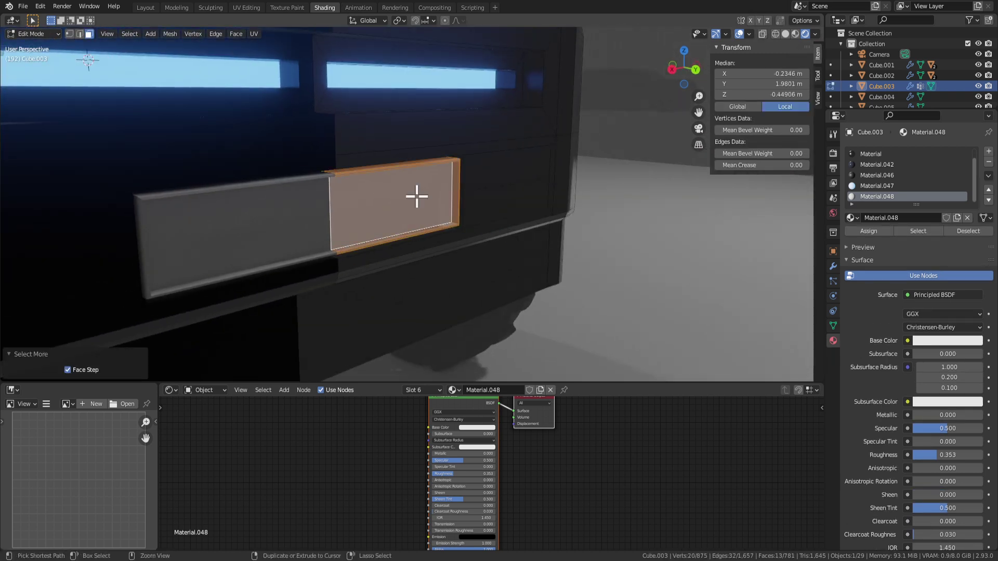
ctrl+click(417, 196)
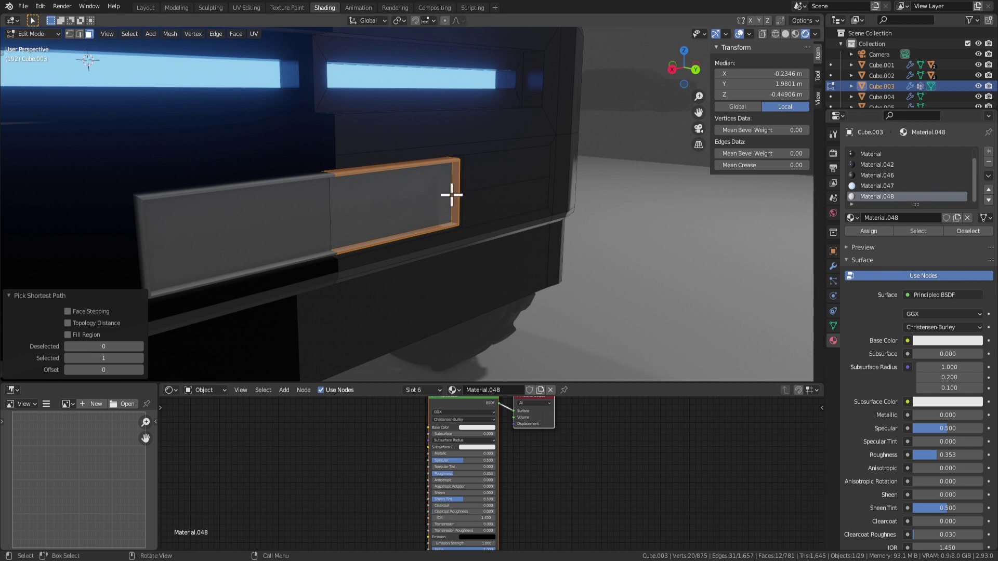
click(400, 209)
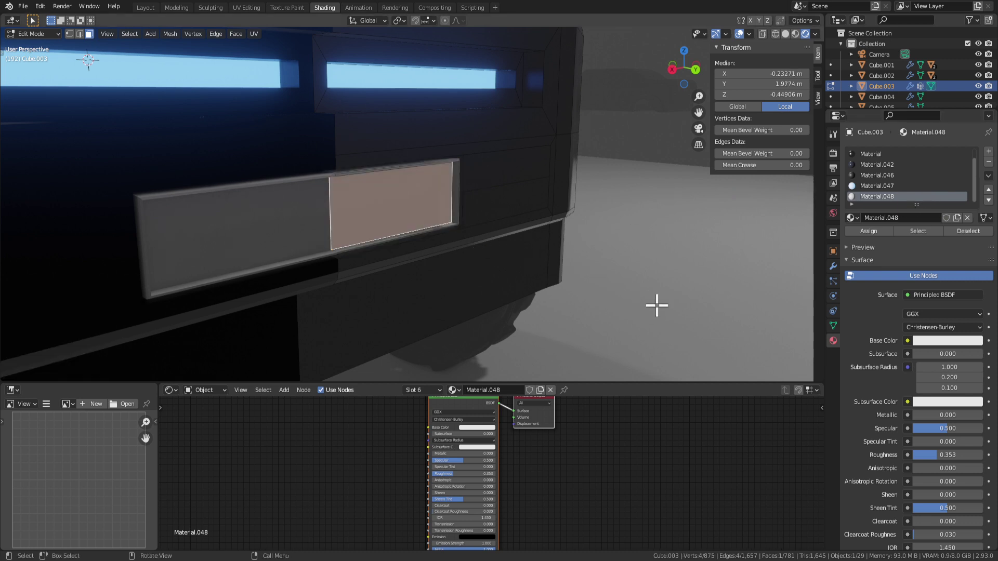
key(i)
click(631, 307)
middle_drag(630, 307, 442, 279)
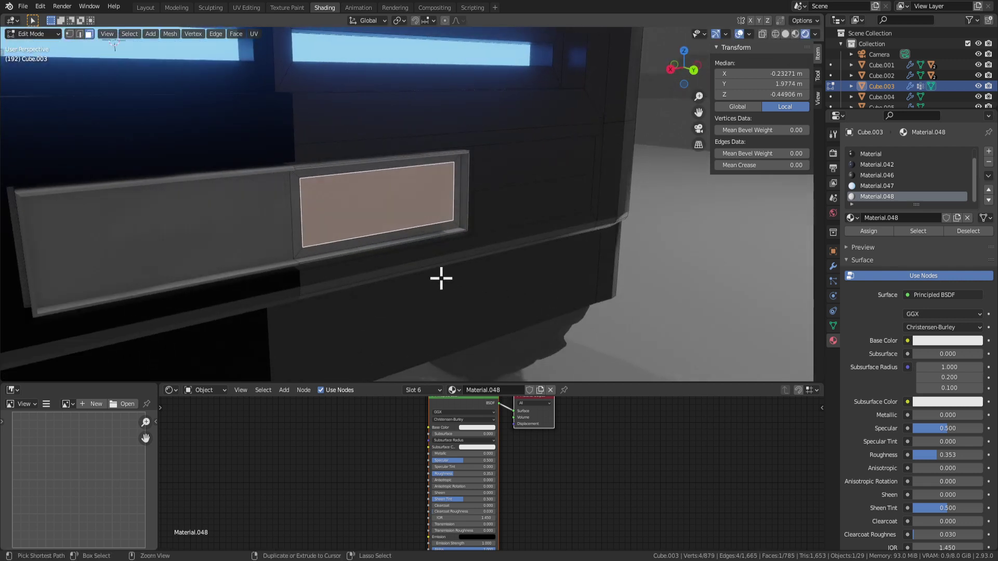
Delete the inset strip at the centerline and move the inner face's open edge along X onto the mirror centerline.
key(x)
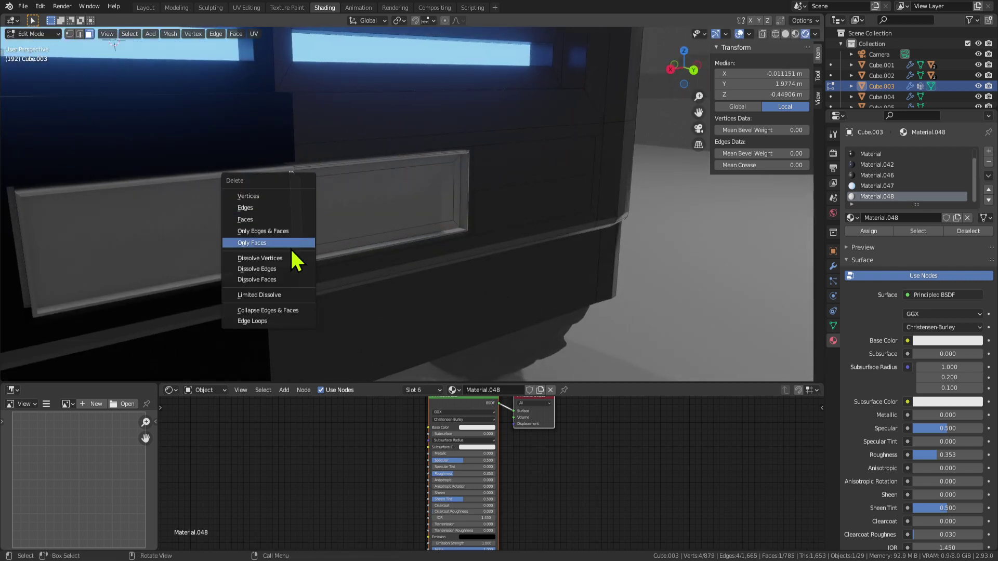
click(276, 264)
click(327, 216)
key(2)
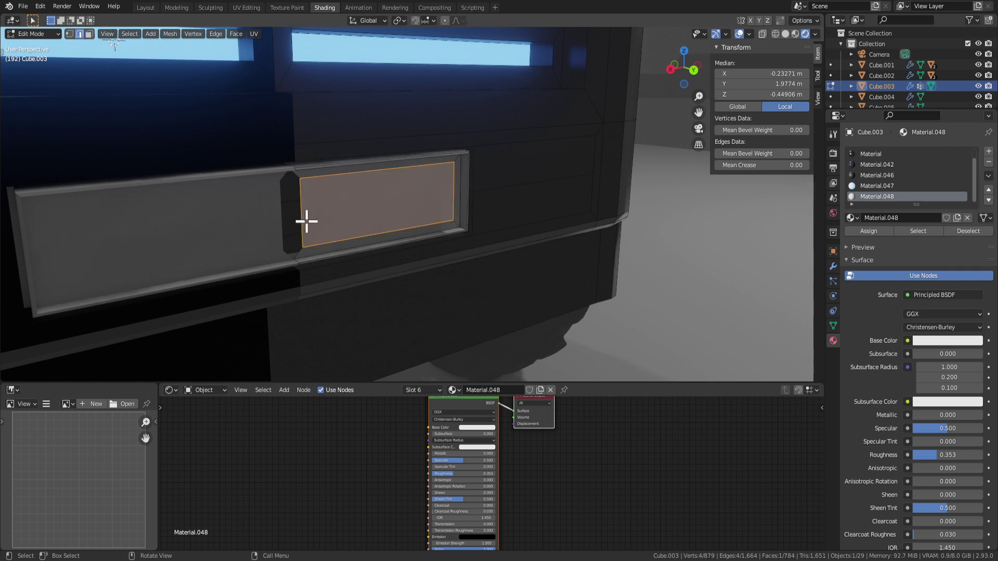
click(304, 219)
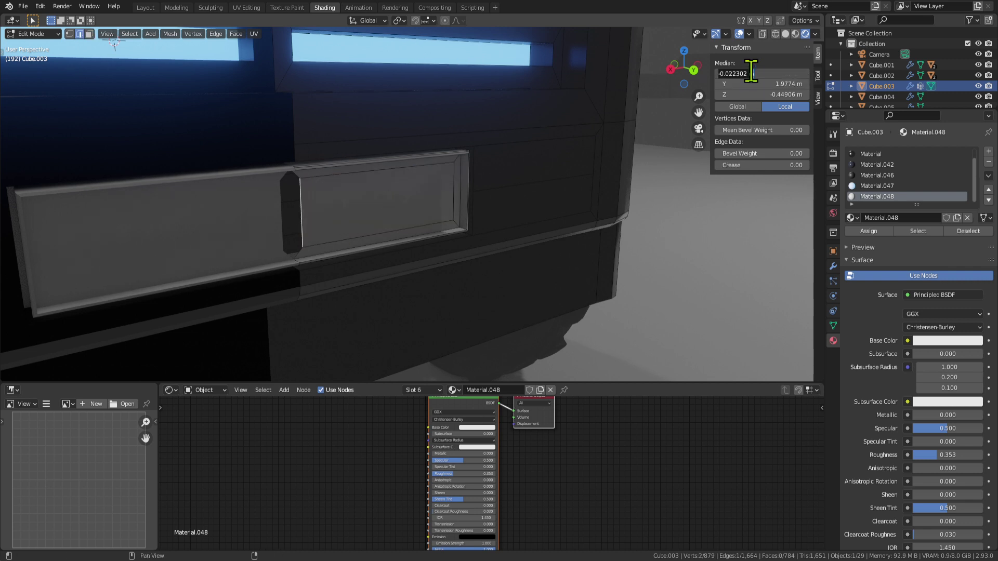
key(Return)
Extrude the inner plate face outward to form a raised plate inside the frame.
key(3)
click(370, 209)
middle_drag(370, 210, 414, 222)
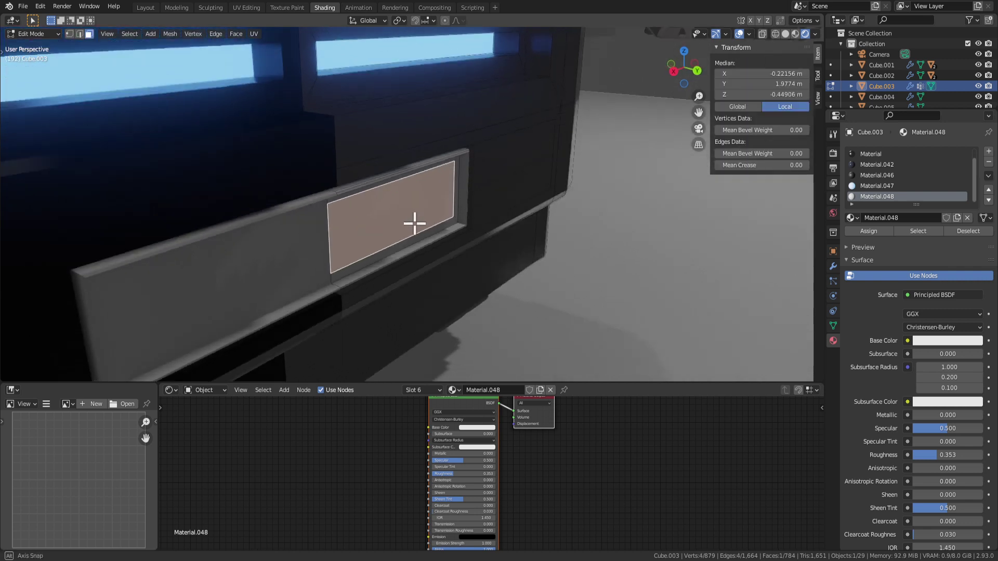
key(e)
click(422, 227)
Grow the selection to the raised plate's side faces and assign Material.048 to them.
mouse_move(486, 235)
middle_down()
mouse_move(508, 250)
mouse_move(473, 228)
middle_up()
key(ctrl+KP_Add)
scroll(473, 227, up, 3)
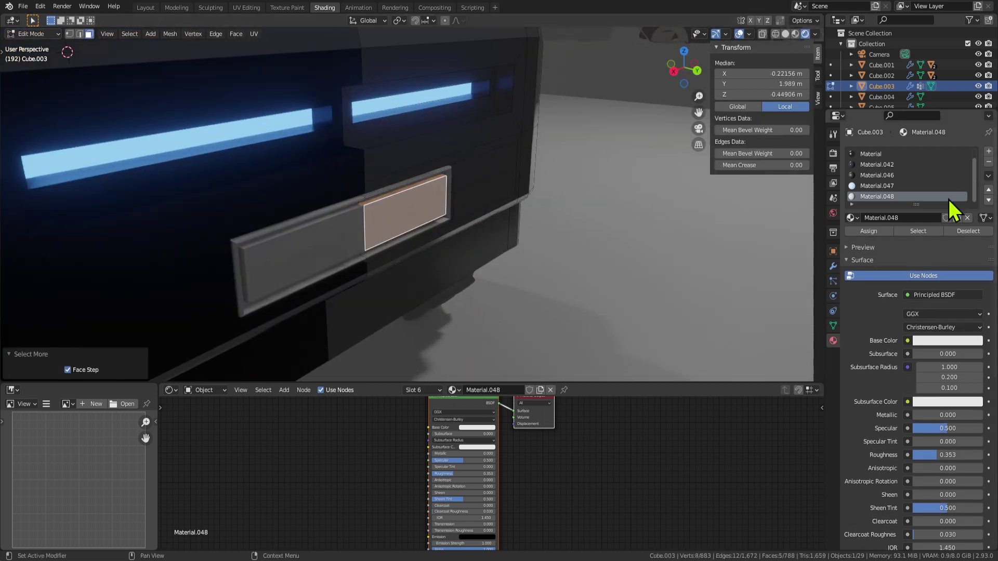
click(878, 231)
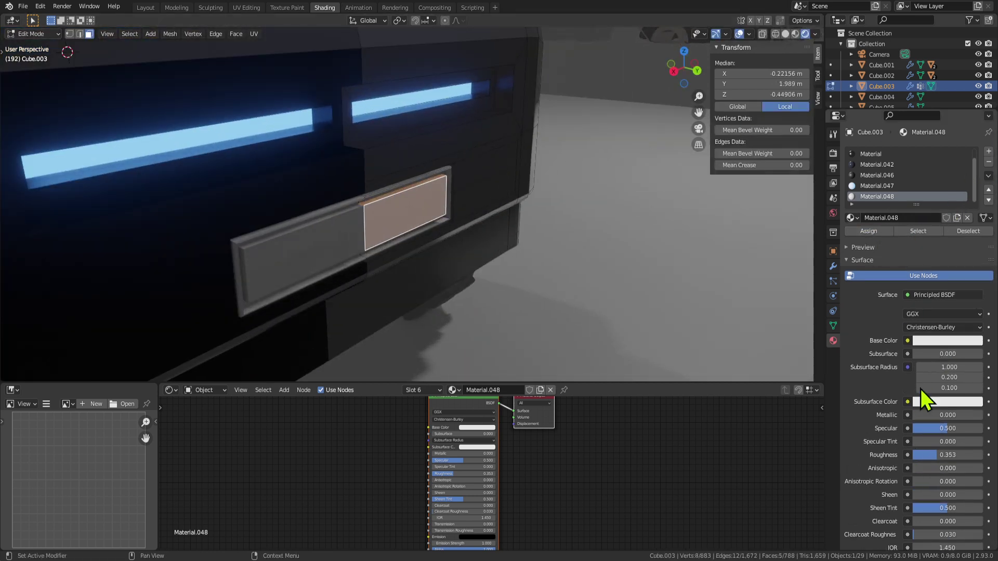
middle_drag(691, 249, 718, 208)
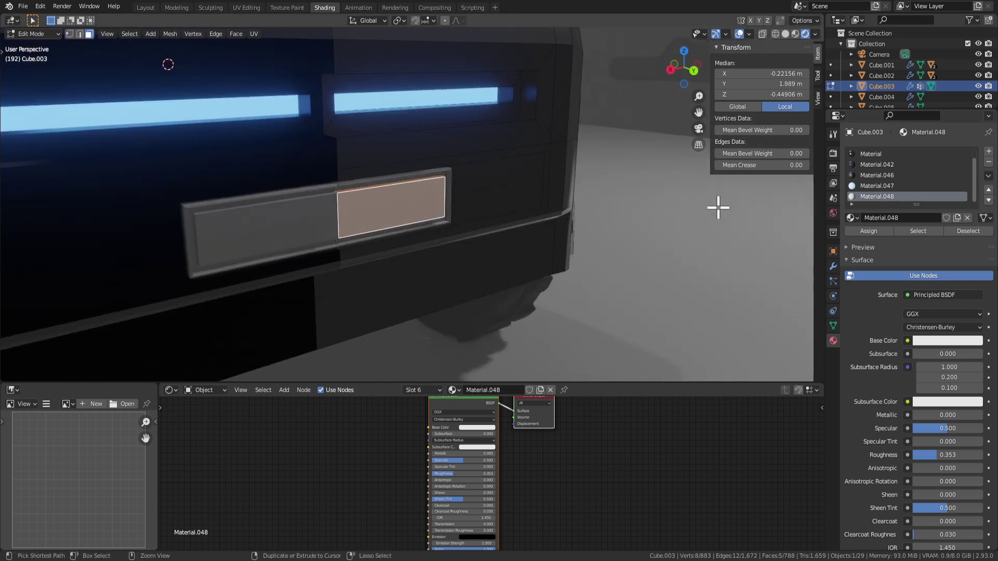
key(ctrl+KP_Add)
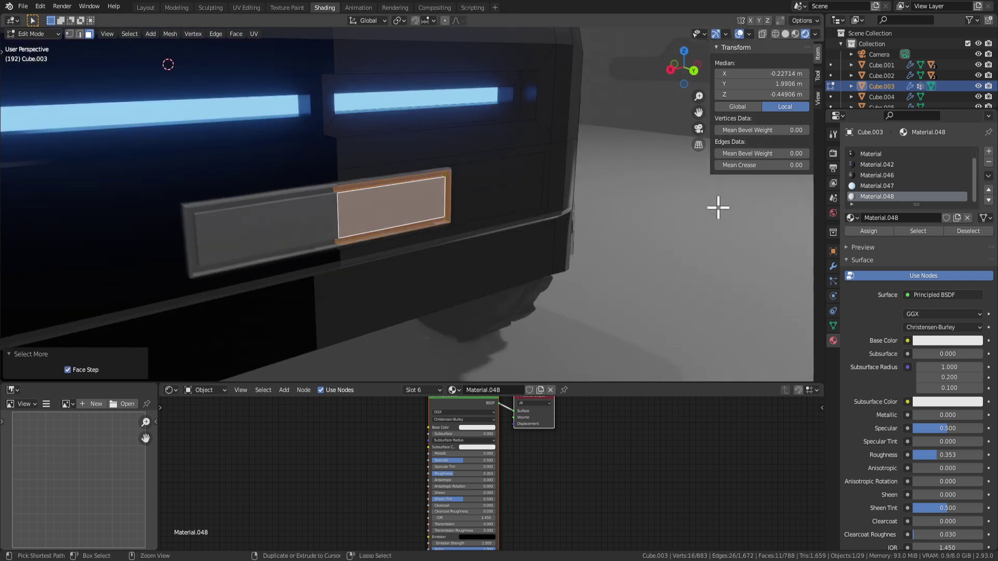
scroll(271, 214, up, 3)
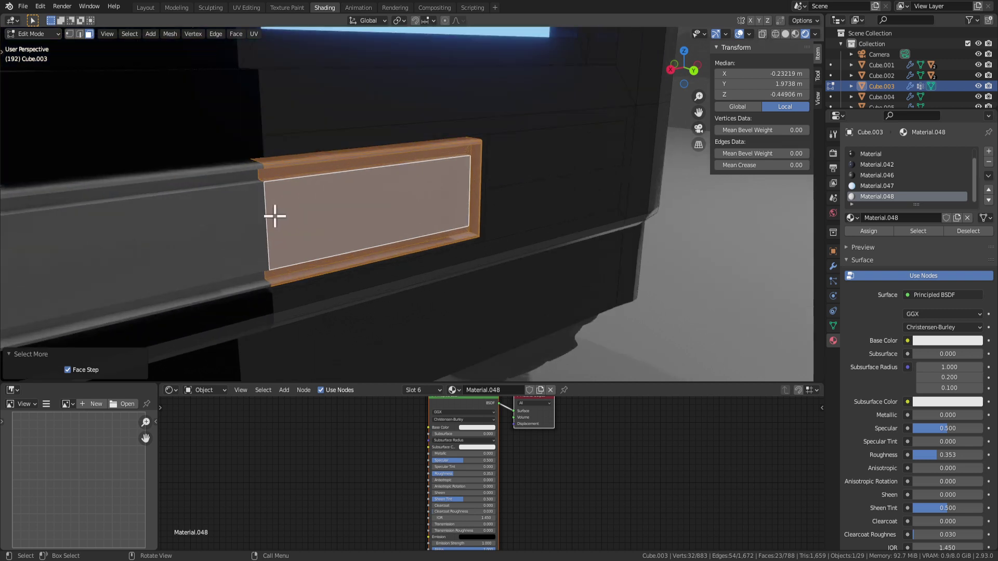
shift+click(310, 205)
scroll(334, 214, up, 2)
scroll(319, 223, down, 2)
shift+click(318, 223)
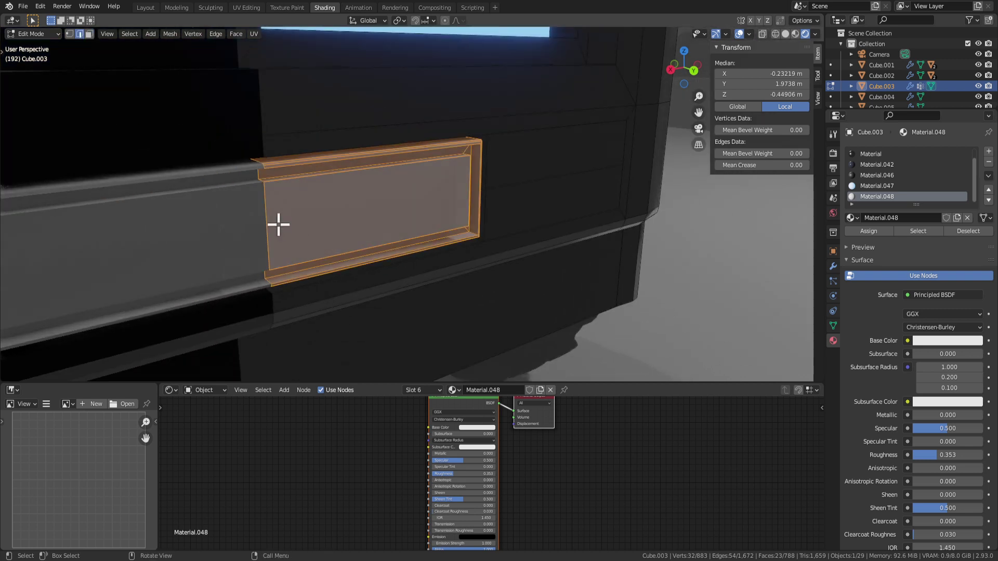
middle_drag(278, 223, 230, 227)
scroll(364, 241, down, 4)
key(Tab)
middle_drag(400, 254, 539, 223)
key(Tab)
scroll(480, 195, up, 2)
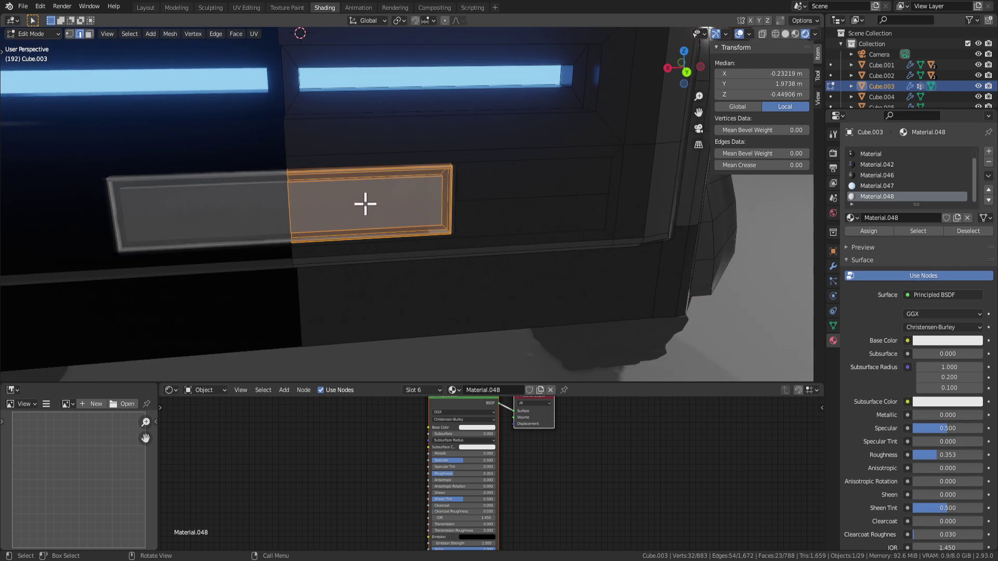
Select the raised plate's front and side faces and hide them to isolate the surrounding frame.
key(3)
click(314, 201)
key(ctrl+KP_Add)
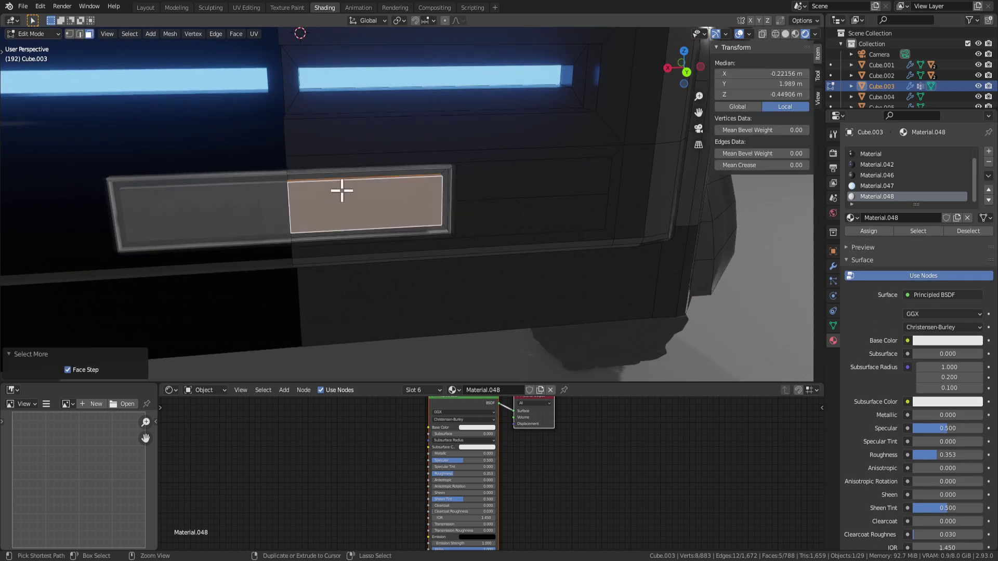
key(alt+a)
Select all visible frame faces that use Material.048.
middle_drag(338, 205, 441, 225)
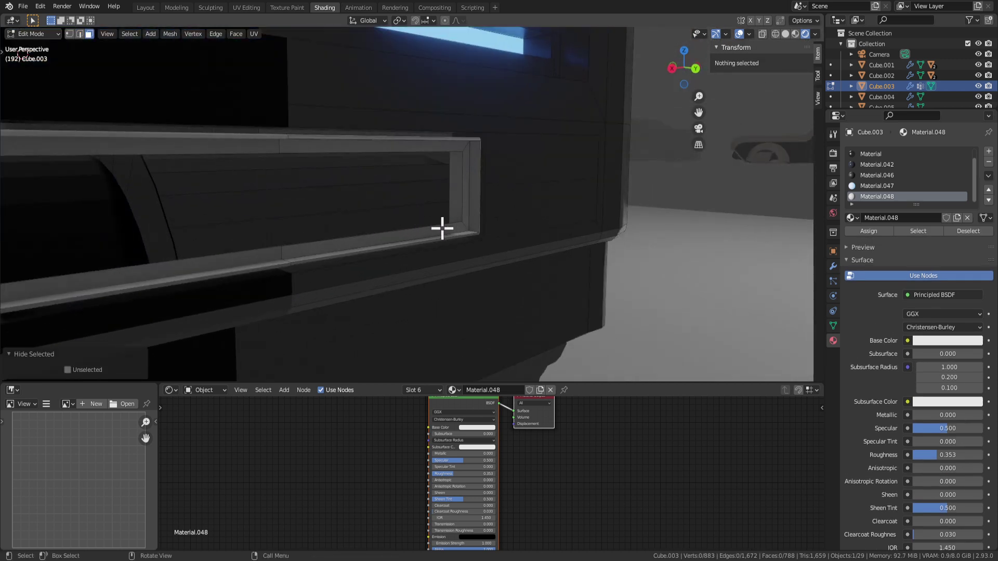
click(398, 249)
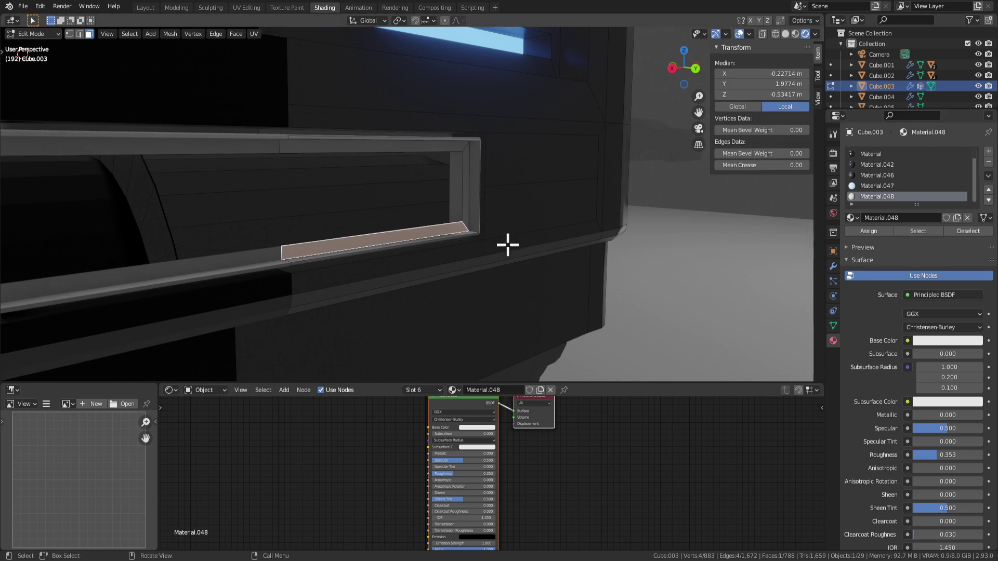
middle_drag(508, 245, 467, 204)
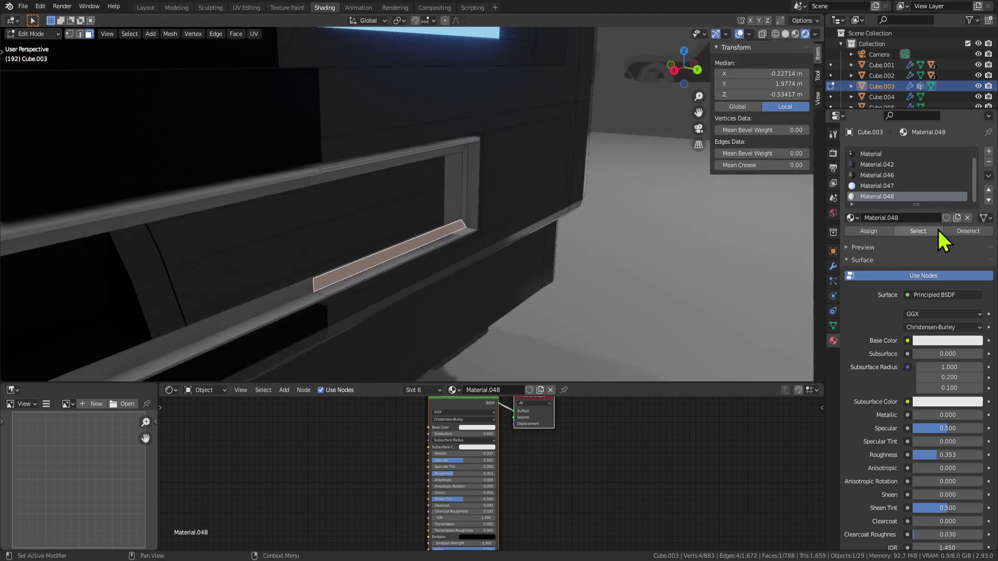
click(918, 232)
Assign Material.046 to the selected frame faces and inspect the frame around the plate in Object Mode.
click(872, 175)
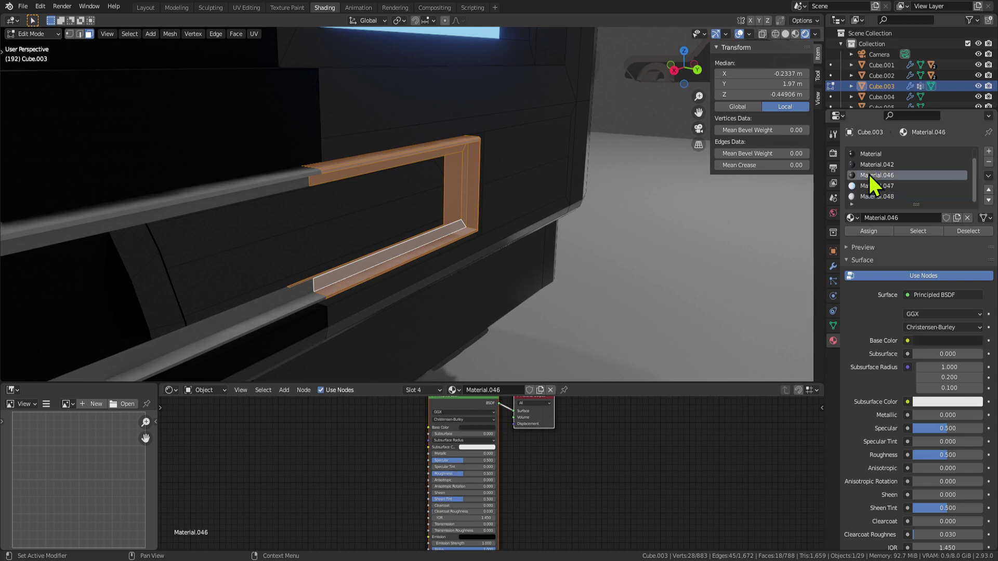
click(878, 232)
scroll(631, 274, down, 4)
key(Tab)
middle_drag(629, 274, 535, 292)
scroll(419, 314, down, 3)
click(536, 291)
scroll(523, 314, up, 4)
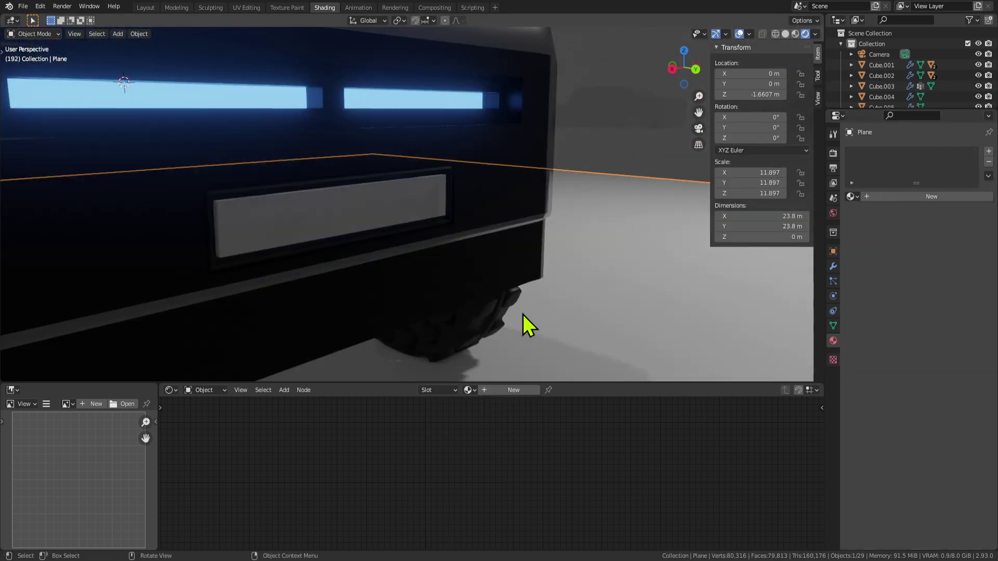
scroll(510, 288, down, 2)
scroll(510, 288, up, 5)
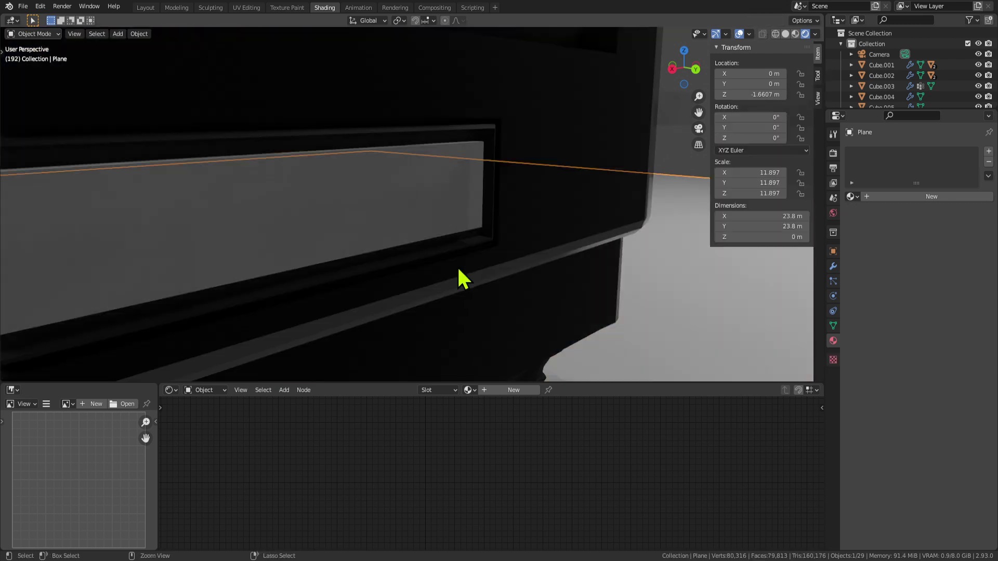
Assign a new material in an added slot to the frame faces, with a red base color of H 0.014, S 0.941, V 0.800.
click(457, 267)
key(Tab)
scroll(494, 251, down, 2)
middle_drag(494, 252, 405, 241)
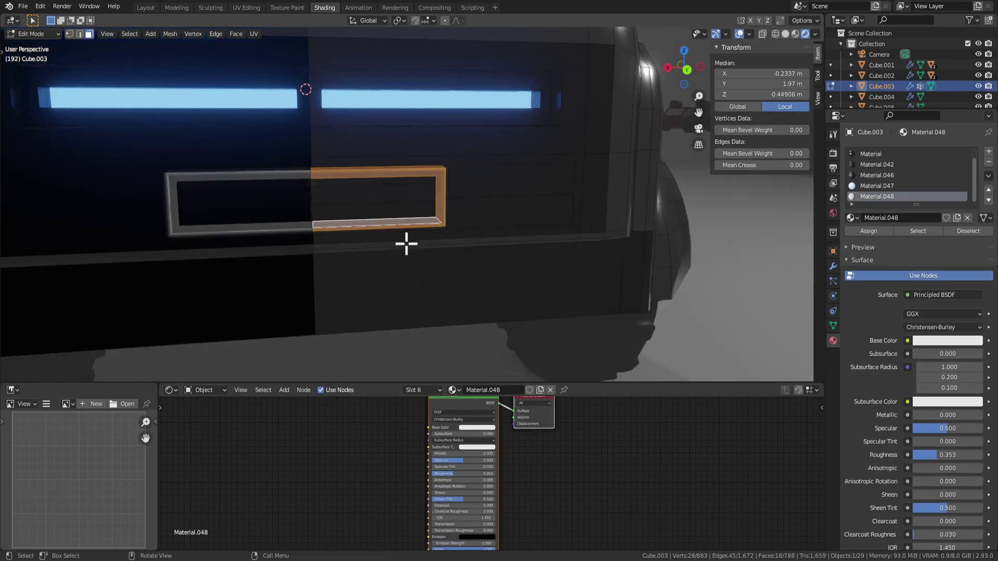
scroll(405, 240, up, 2)
click(876, 196)
click(989, 151)
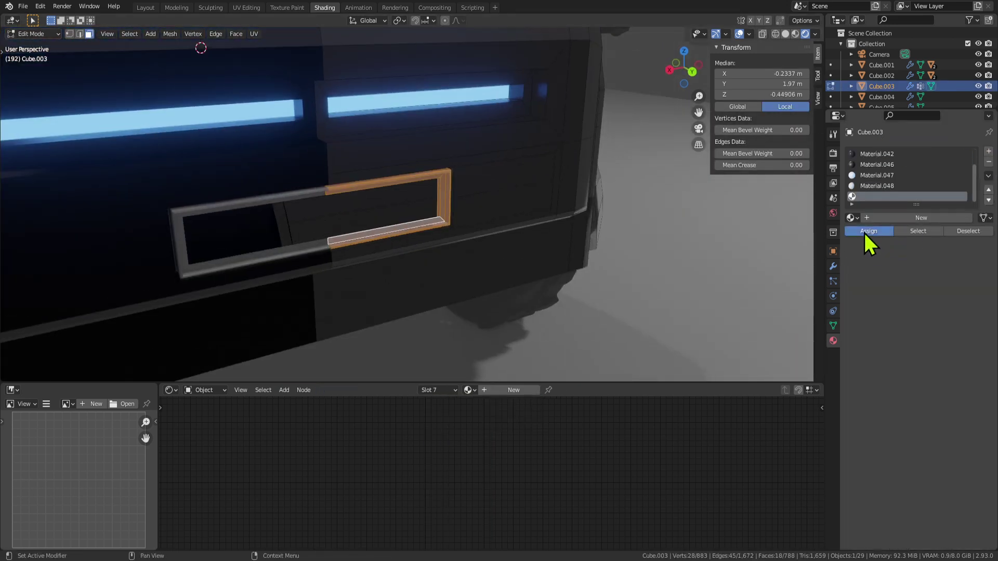
click(892, 221)
click(953, 340)
click(934, 241)
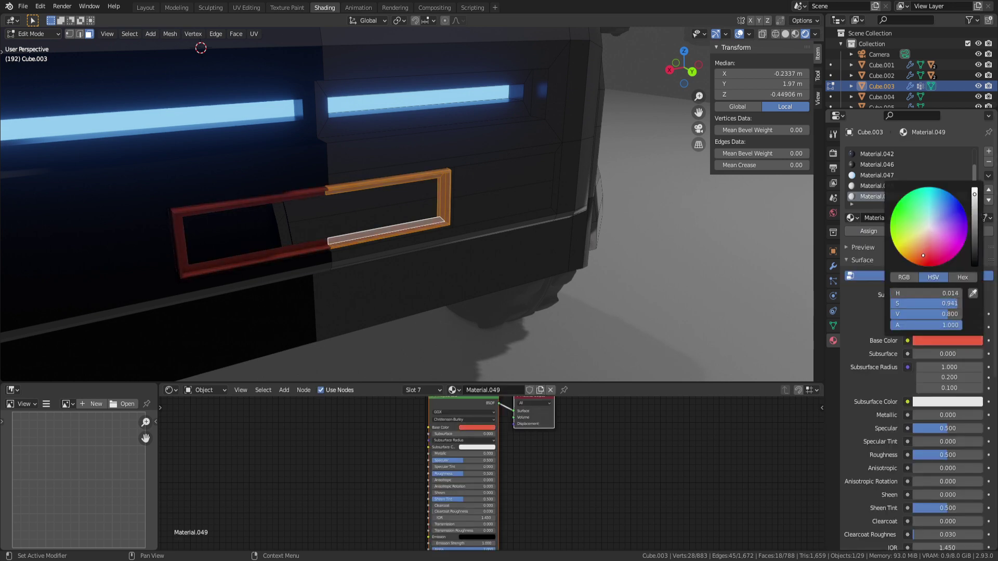
Change the plate frame material's base color from red to a dark, desaturated tone in Object Mode.
key(Tab)
scroll(503, 291, down, 3)
middle_drag(504, 291, 624, 302)
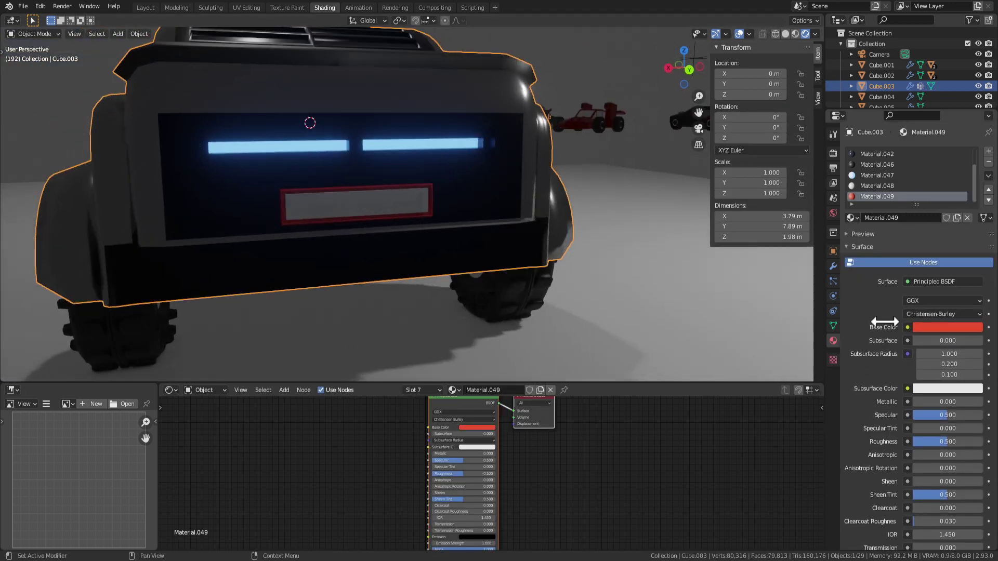
click(953, 328)
drag(937, 221, 931, 219)
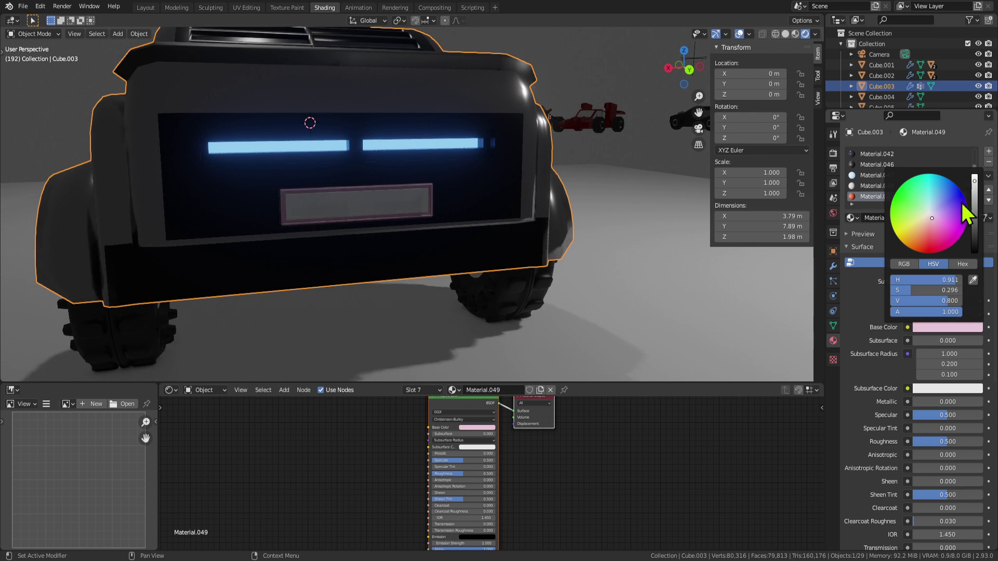
drag(974, 191, 974, 227)
click(564, 288)
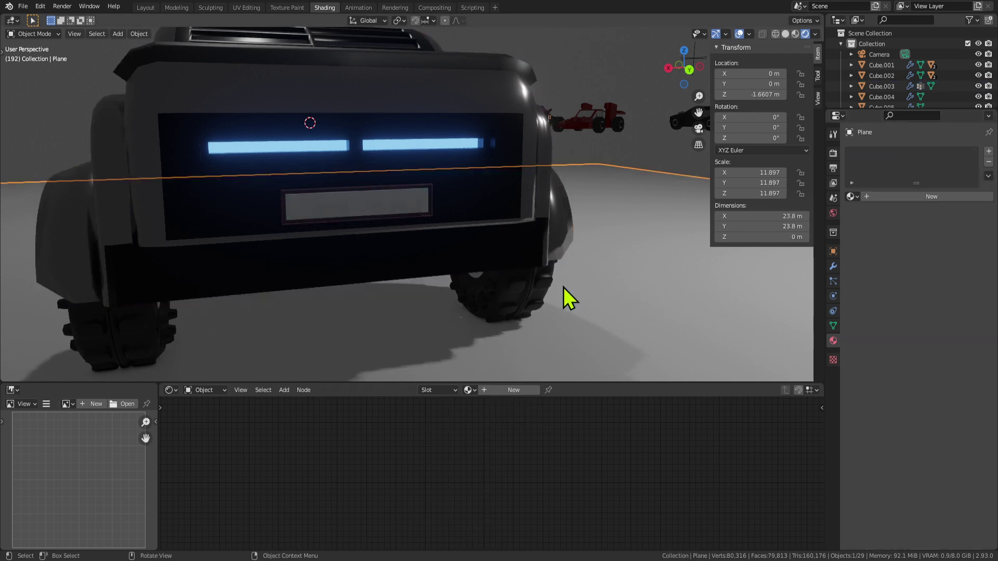
Reveal the hidden license plate faces of the car body in Edit Mode and return to Object Mode.
scroll(563, 288, down, 4)
middle_drag(447, 270, 484, 270)
scroll(485, 270, up, 4)
middle_drag(488, 232, 464, 217)
click(364, 205)
key(Tab)
click(404, 208)
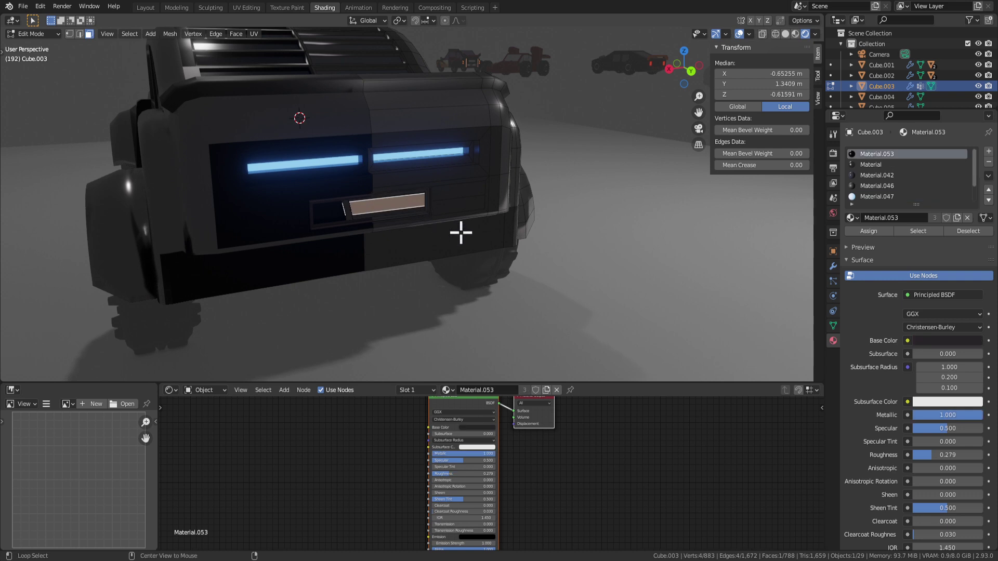
key(alt+h)
key(Tab)
Examine the car's rear with the finished plate and the front with its two recesses.
click(503, 276)
scroll(489, 284, down, 3)
click(540, 245)
middle_drag(539, 244, 689, 378)
scroll(469, 276, up, 2)
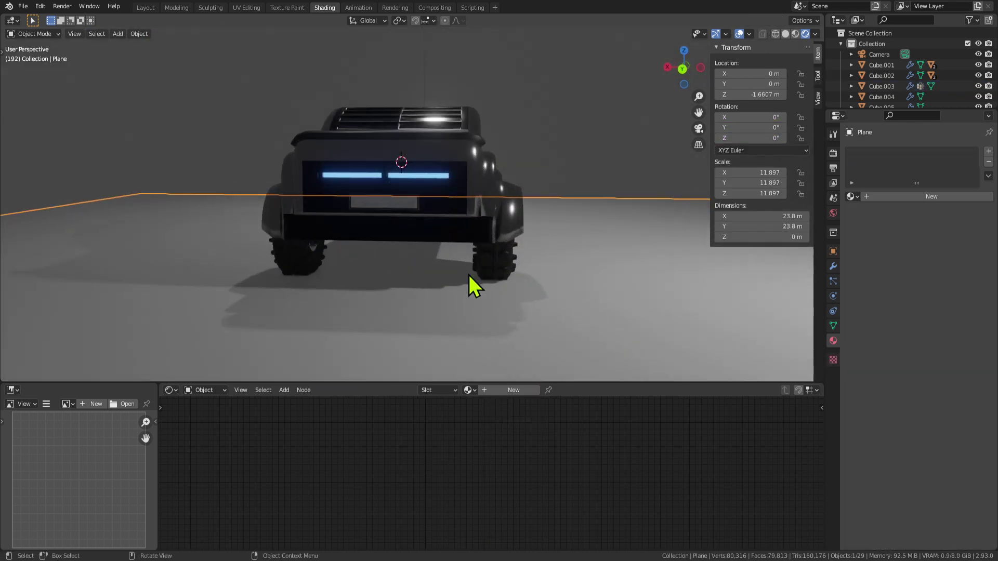
scroll(469, 275, up, 3)
middle_drag(469, 275, 424, 259)
key(Tab)
key(Tab)
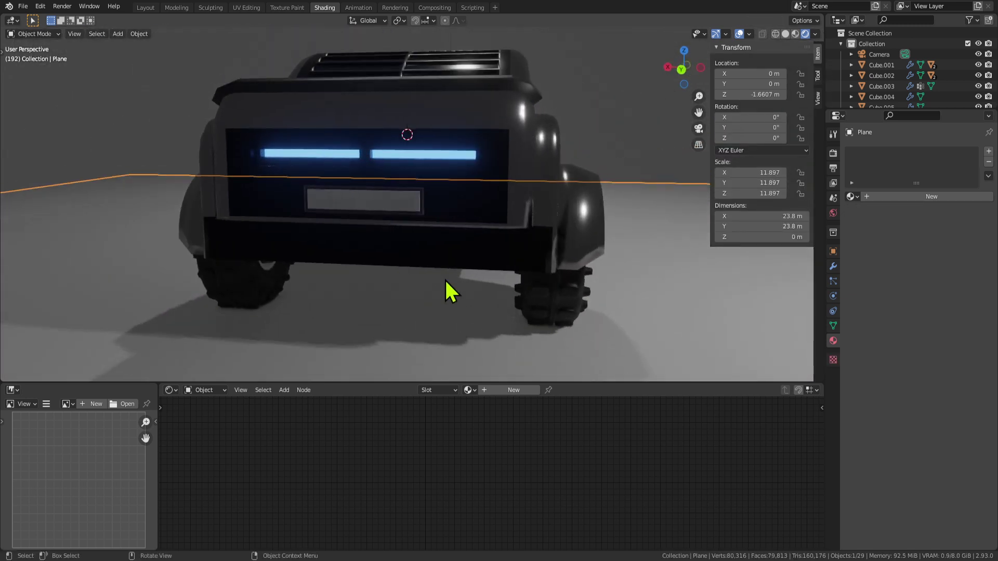
scroll(556, 284, down, 3)
middle_drag(556, 283, 404, 247)
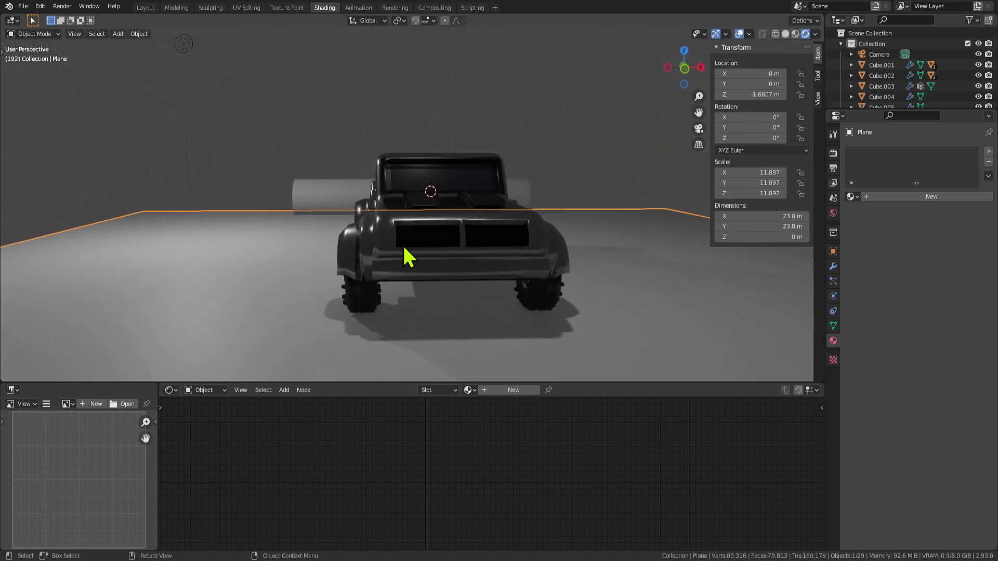
scroll(457, 283, up, 2)
key(Tab)
shift+middle_drag(553, 320, 506, 221)
key(Tab)
mouse_move(494, 260)
middle_down()
mouse_move(483, 250)
mouse_move(496, 258)
middle_up()
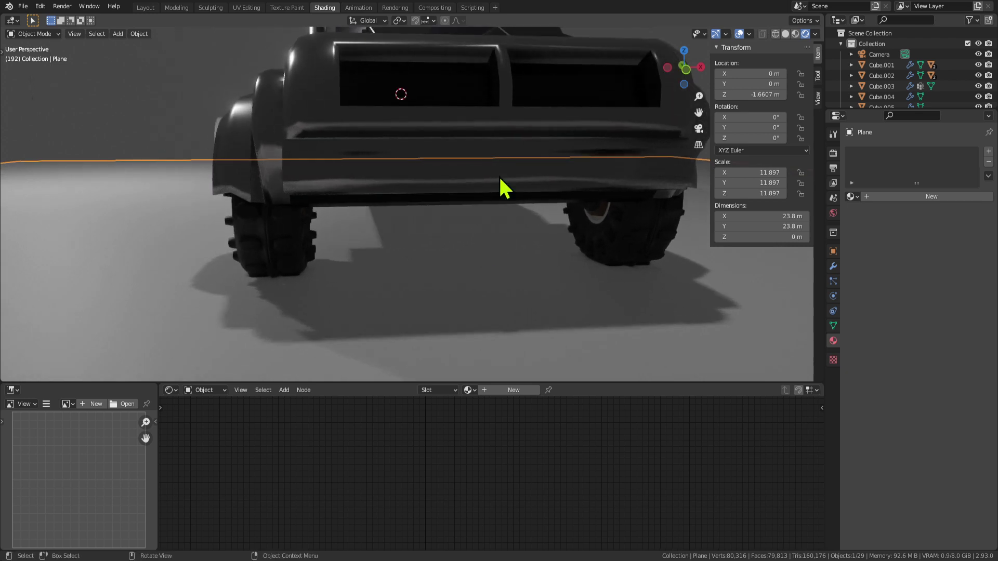
Select the long back face inside one front recess of the car body in Edit Mode.
click(503, 187)
key(Tab)
click(459, 168)
middle_drag(459, 168, 601, 250)
click(451, 194)
middle_drag(547, 233, 534, 233)
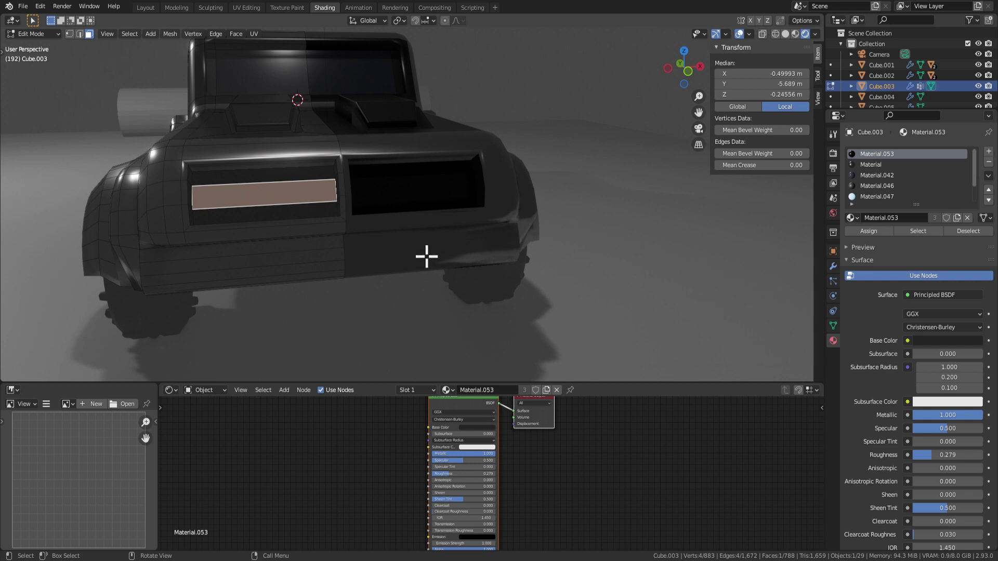
Clear the location of the orange-roofed car's Empty, then move it about 74.8 m along Y and 13 m along Z.
scroll(431, 295, down, 10)
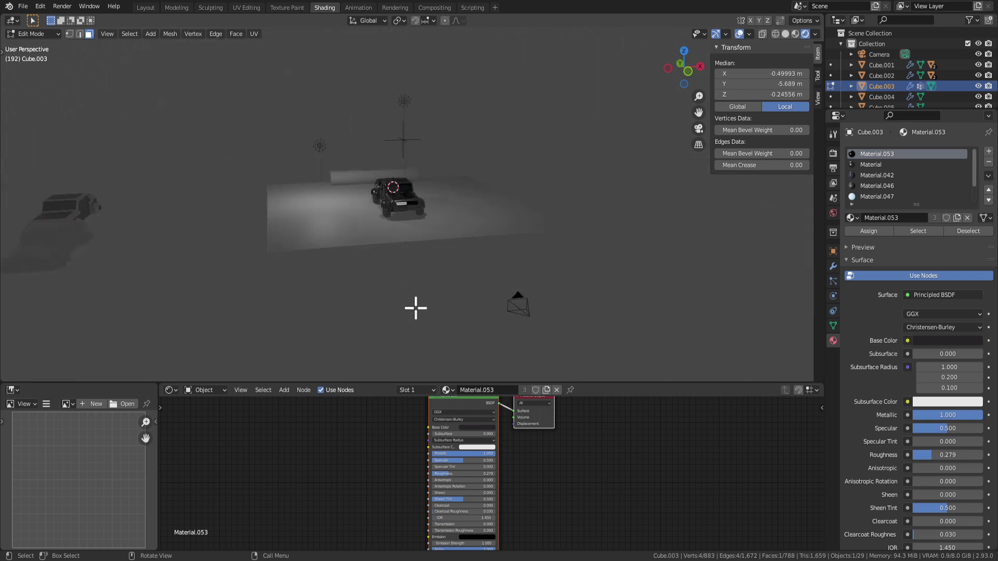
key(Tab)
scroll(206, 271, up, 2)
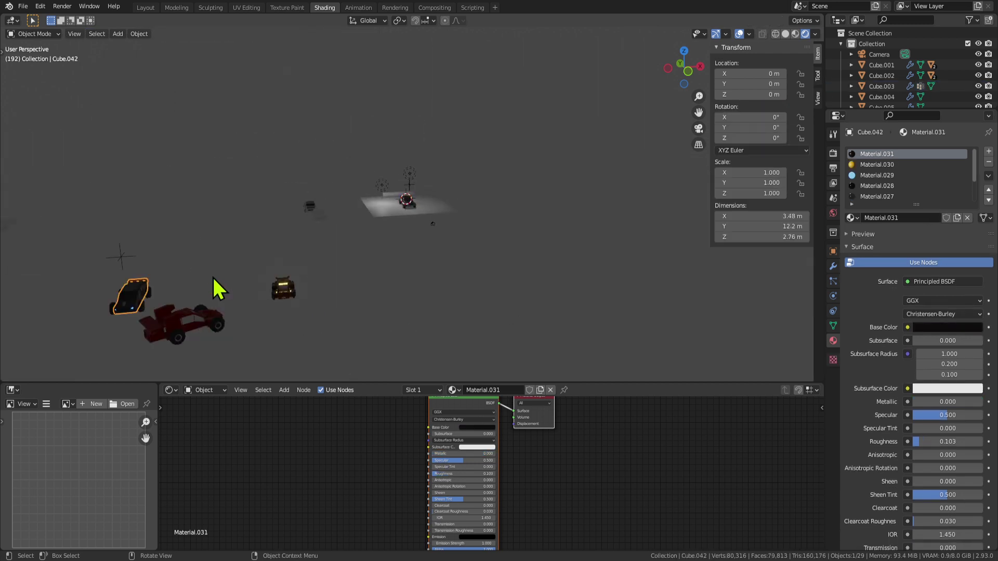
click(120, 257)
key(alt+g)
key(g)
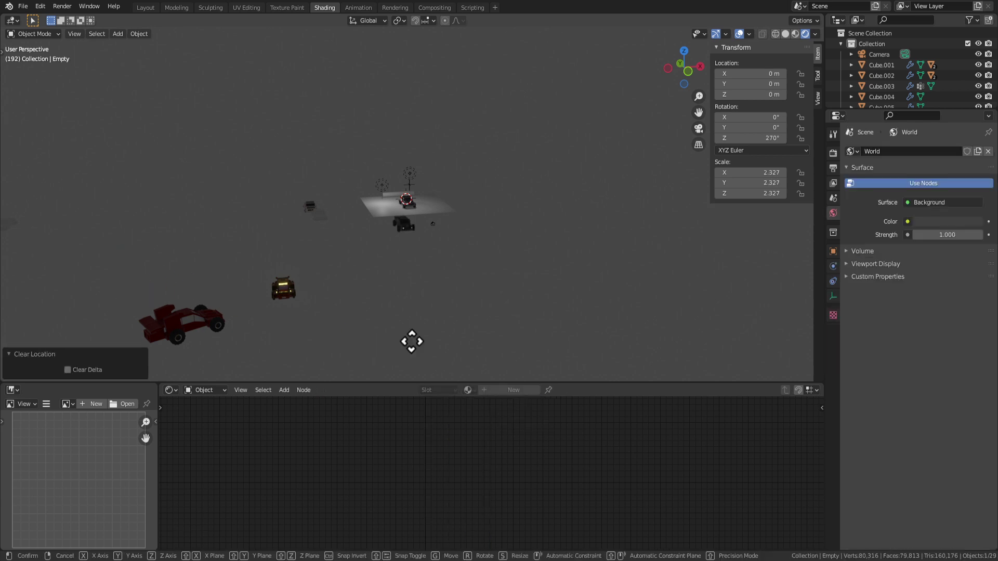
key(y)
click(390, 280)
key(g)
key(z)
click(395, 249)
Try scaling the Empty and its car up by a factor of about 19.7.
key(s)
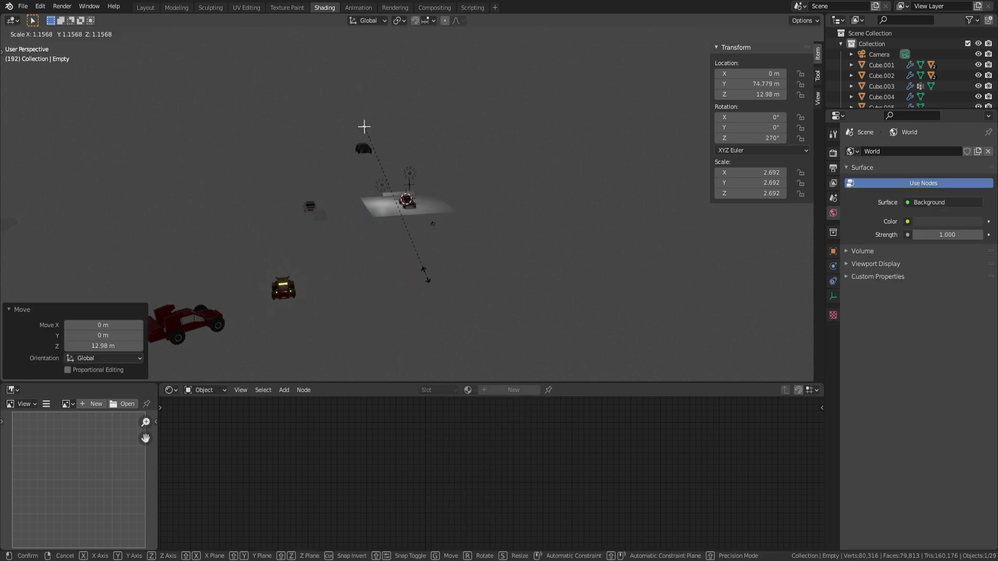
click(28, 52)
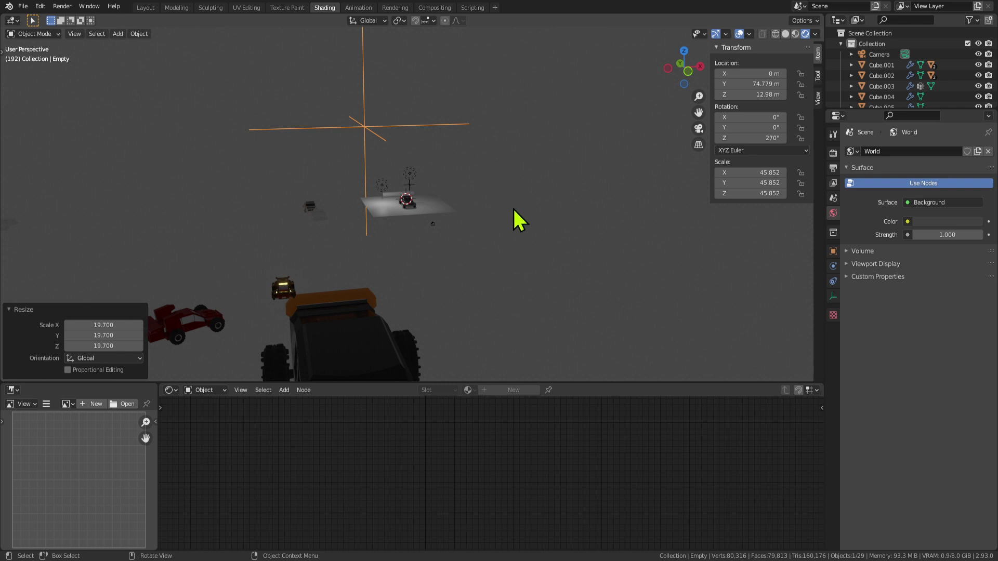
key(ctrl+z)
Move the Empty and its car about -88.9 m along X, away from the working scene.
scroll(445, 237, up, 3)
key(KP_Decimal)
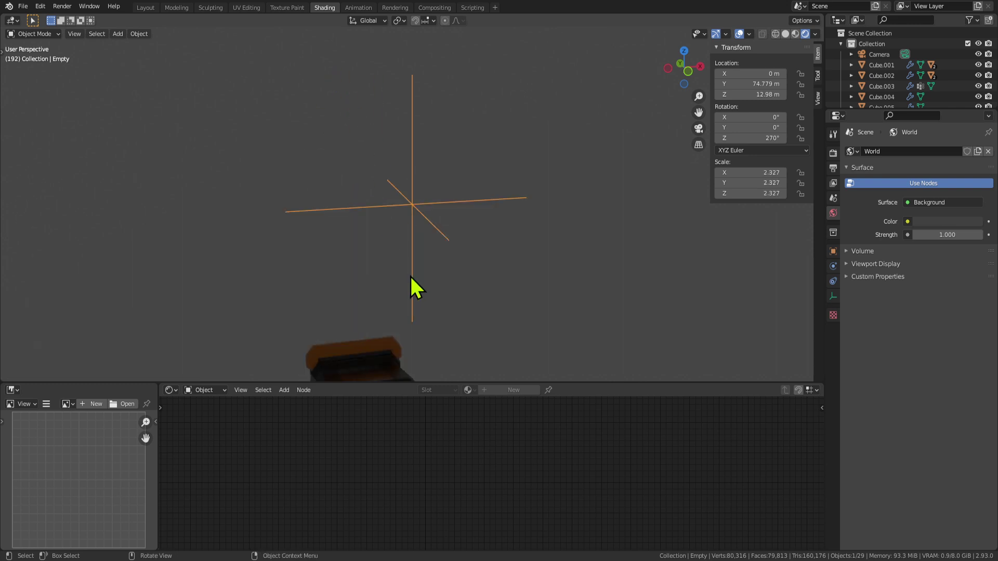
middle_drag(410, 275, 334, 250)
scroll(335, 312, down, 4)
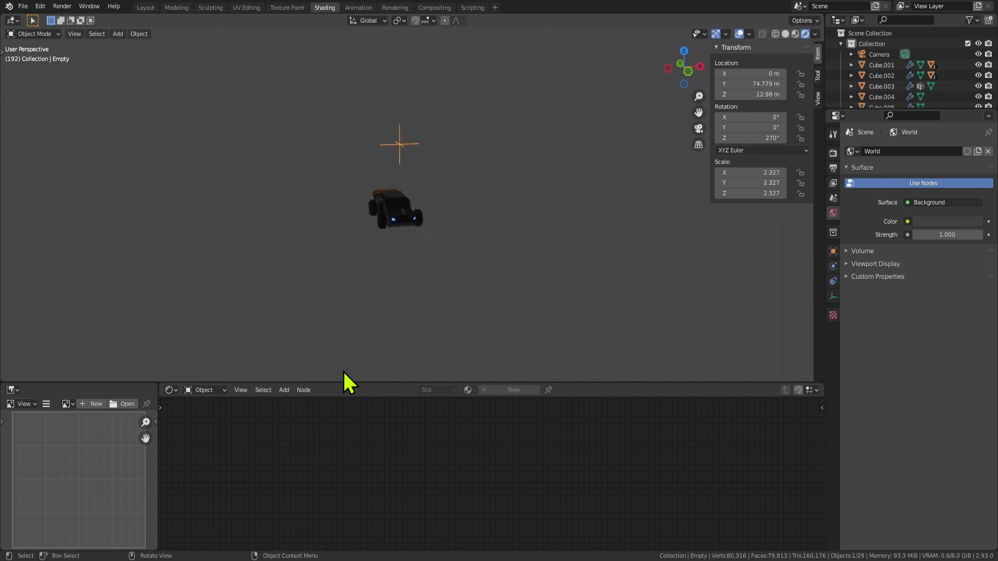
scroll(507, 359, down, 3)
key(g)
key(x)
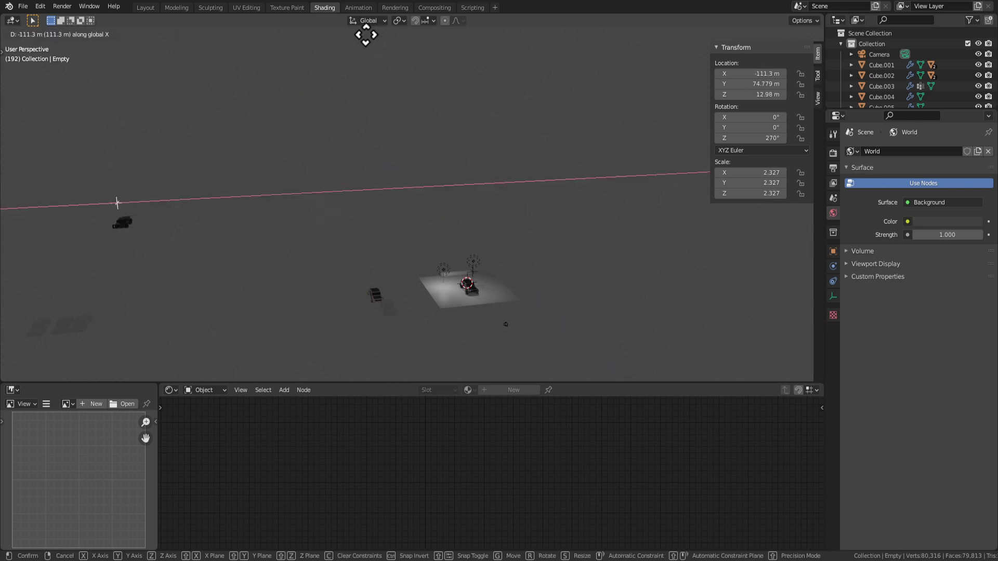
click(490, 63)
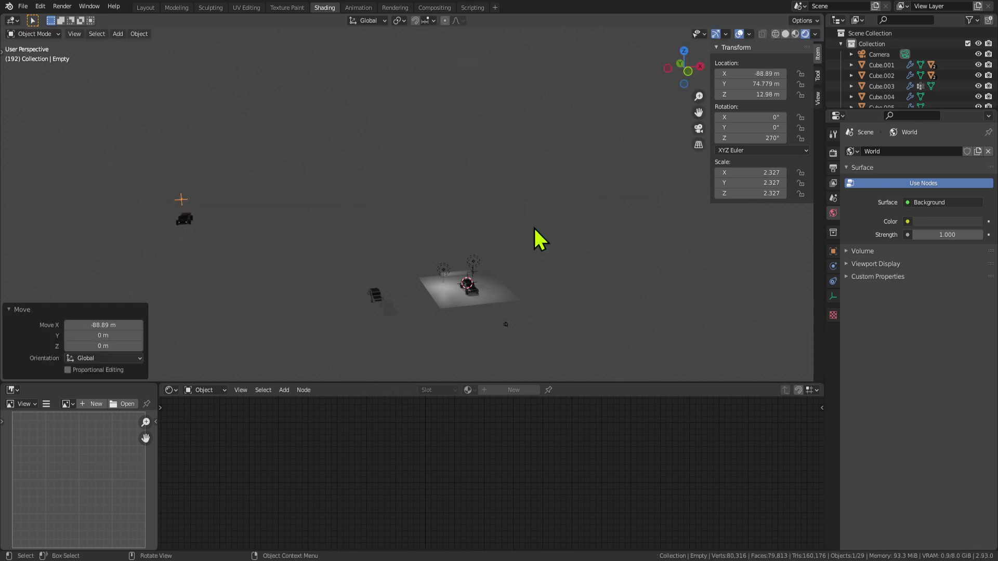
Reselect the off-road car body, pick the front recess's back face, and switch Edit Mode to vertex selection.
scroll(534, 227, up, 3)
shift+middle_drag(516, 288, 427, 158)
click(400, 165)
scroll(401, 188, up, 8)
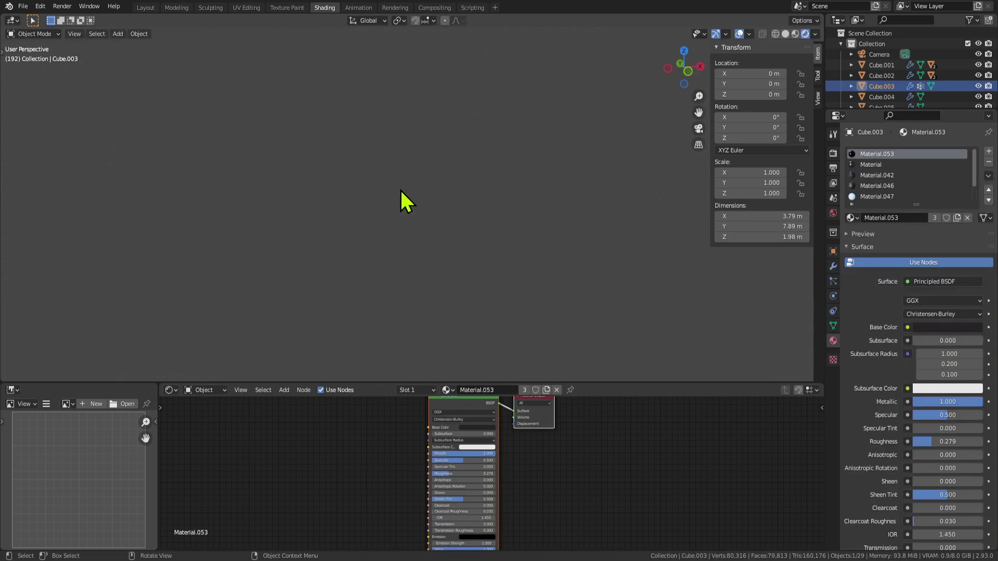
scroll(398, 192, down, 5)
shift+middle_drag(373, 136, 403, 184)
scroll(404, 184, up, 6)
scroll(416, 208, up, 3)
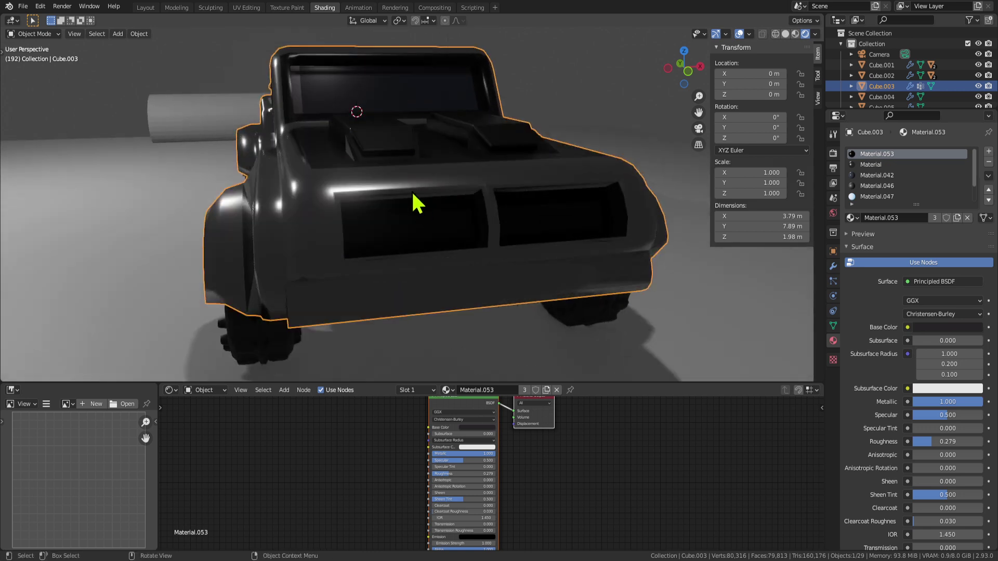
key(Tab)
click(419, 218)
middle_drag(434, 251, 403, 285)
scroll(326, 288, up, 2)
key(1)
Try extruding the recess face inward about 0.08 m and lowering its inner upper vertex along Z.
key(e)
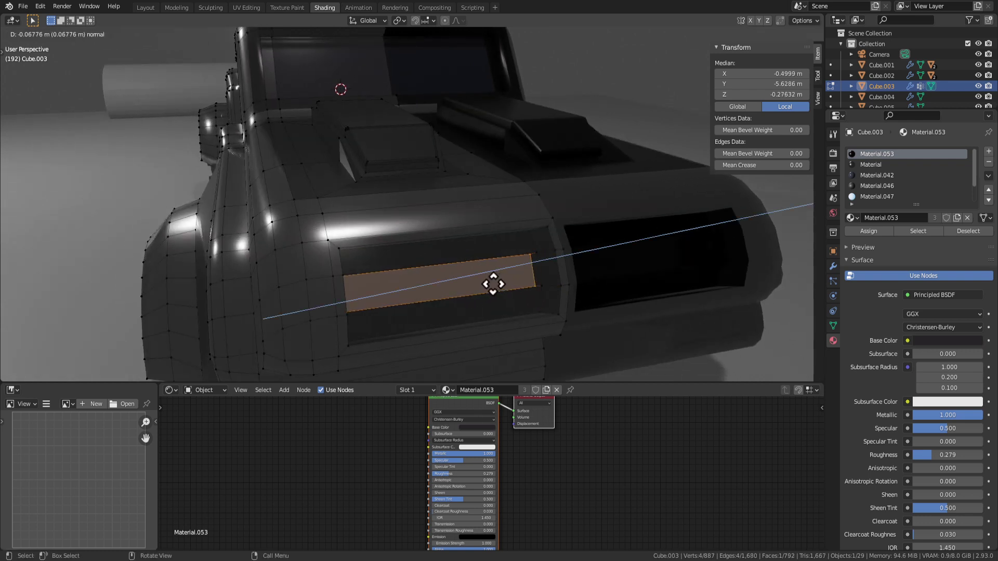
click(492, 283)
middle_drag(492, 283, 492, 287)
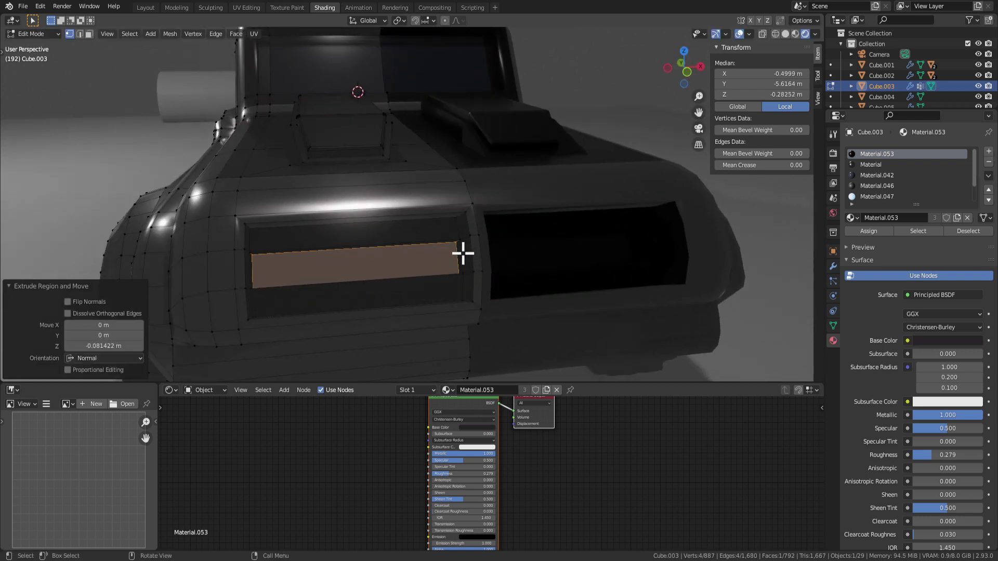
click(462, 253)
key(g)
key(z)
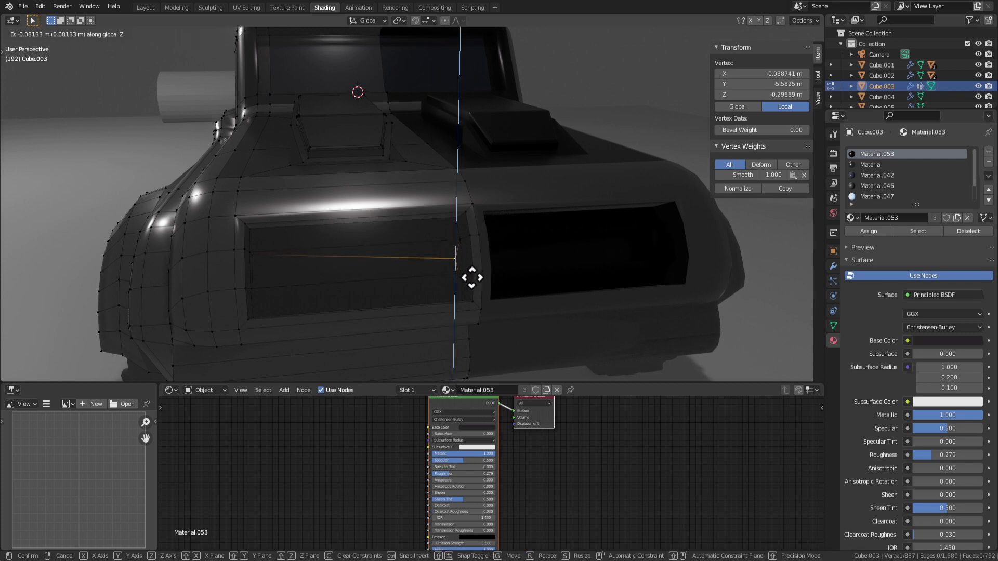
key(Escape)
key(ctrl+z)
middle_drag(486, 293, 495, 291)
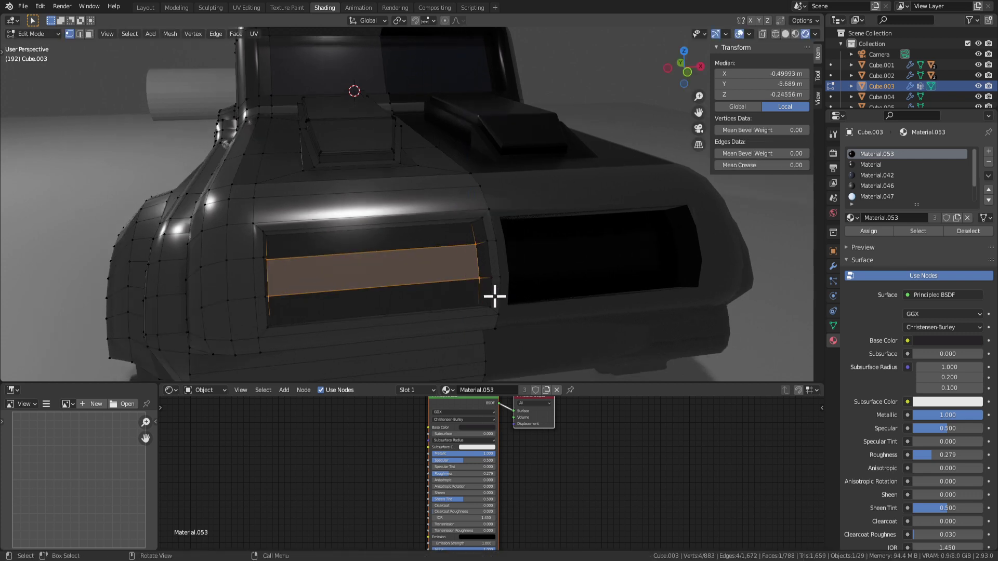
Inset the front recess's back face by about 0.03 m.
key(i)
click(503, 301)
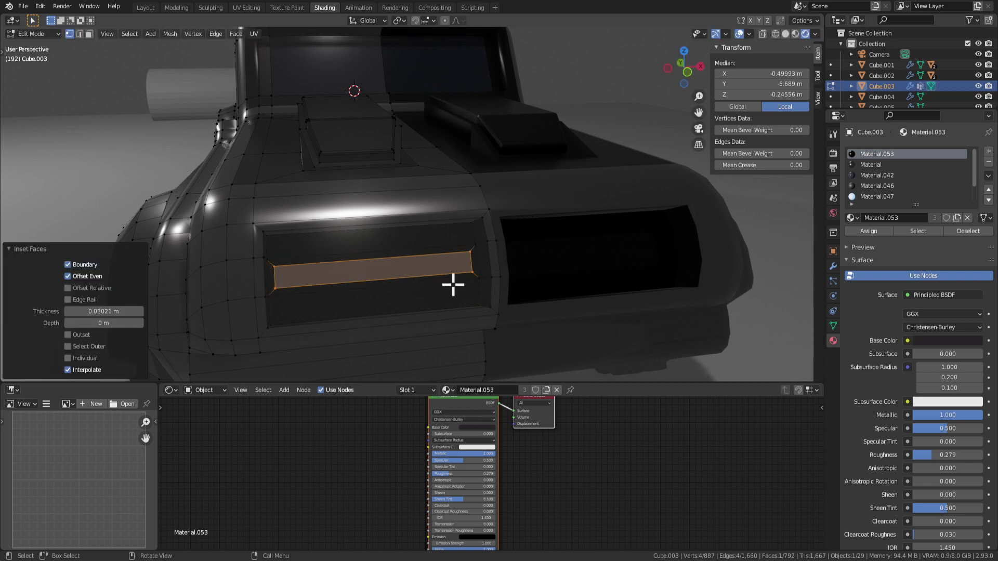
key(e)
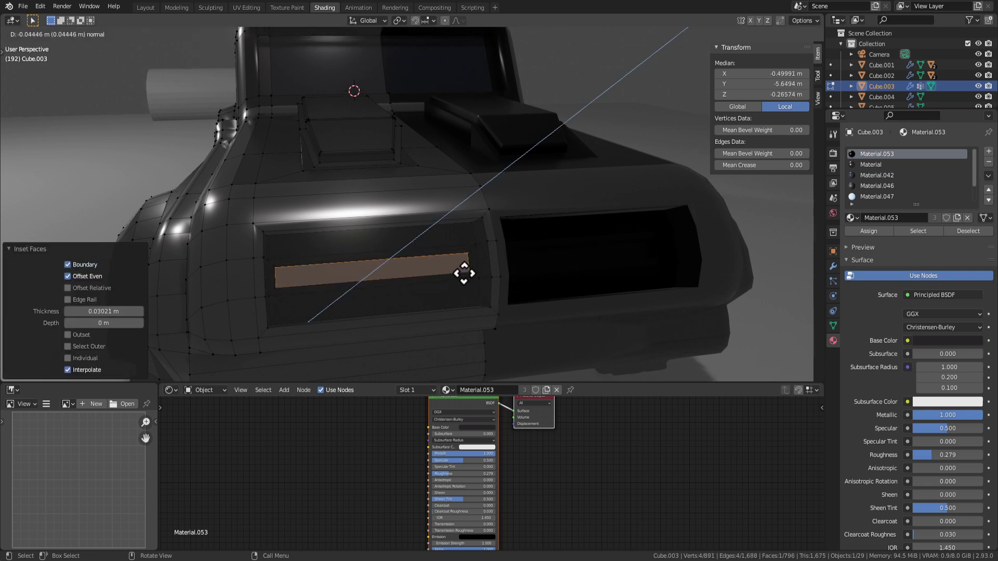
right_click(475, 278)
key(ctrl+z)
Lower the inset face's upper vertex nearest the car's center along Z to give the headlight strip a taper.
click(471, 257)
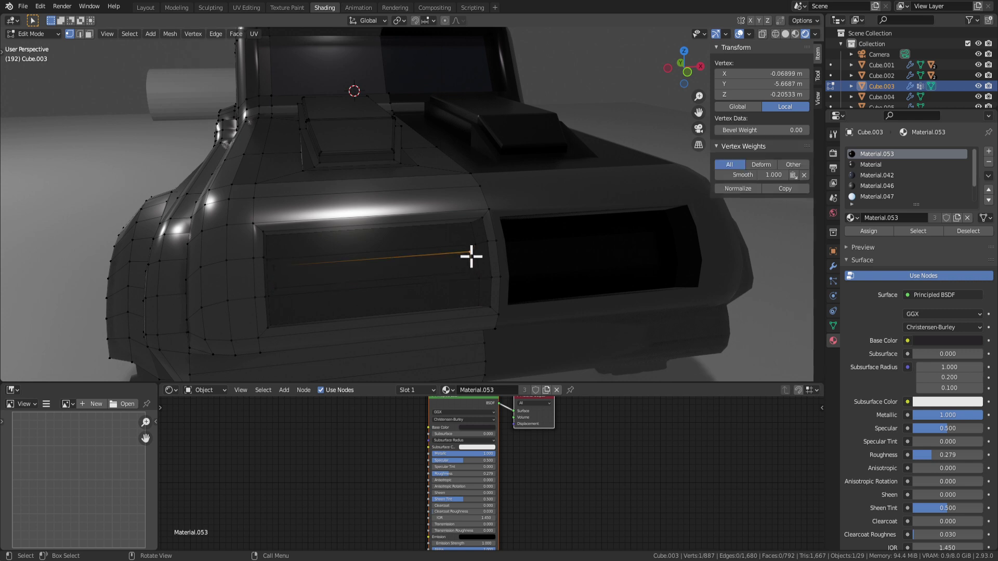
key(g)
key(z)
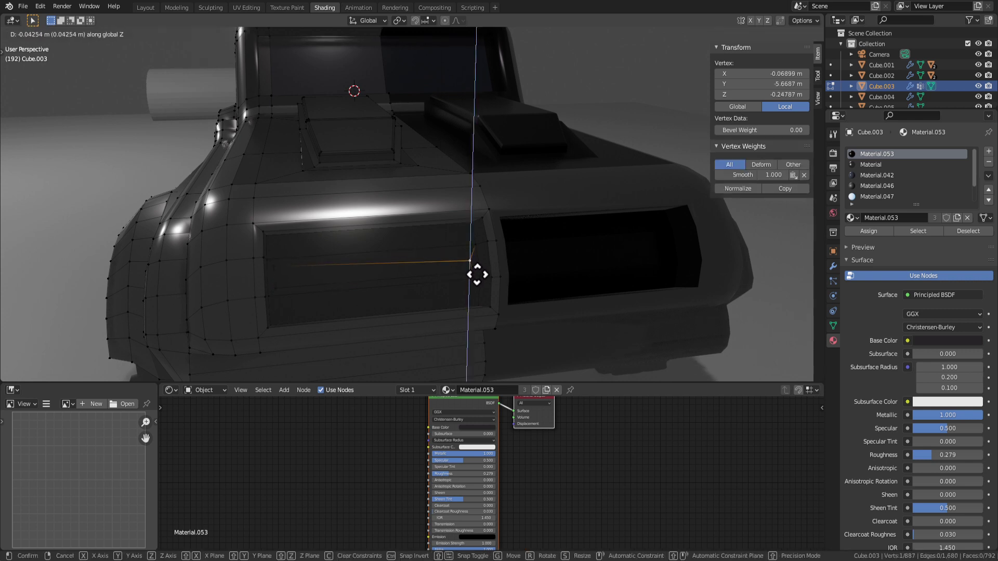
right_click(484, 281)
scroll(486, 283, up, 6)
scroll(485, 282, down, 6)
key(g)
key(z)
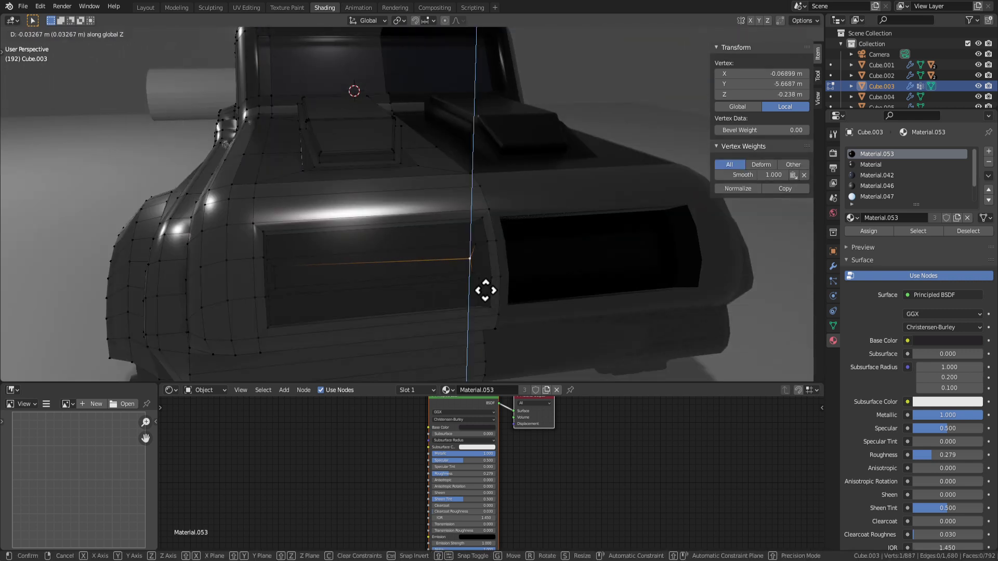
click(483, 295)
Assign the glowing Material.047 to the tapered headlight face and inspect the front in Object Mode.
key(3)
click(397, 285)
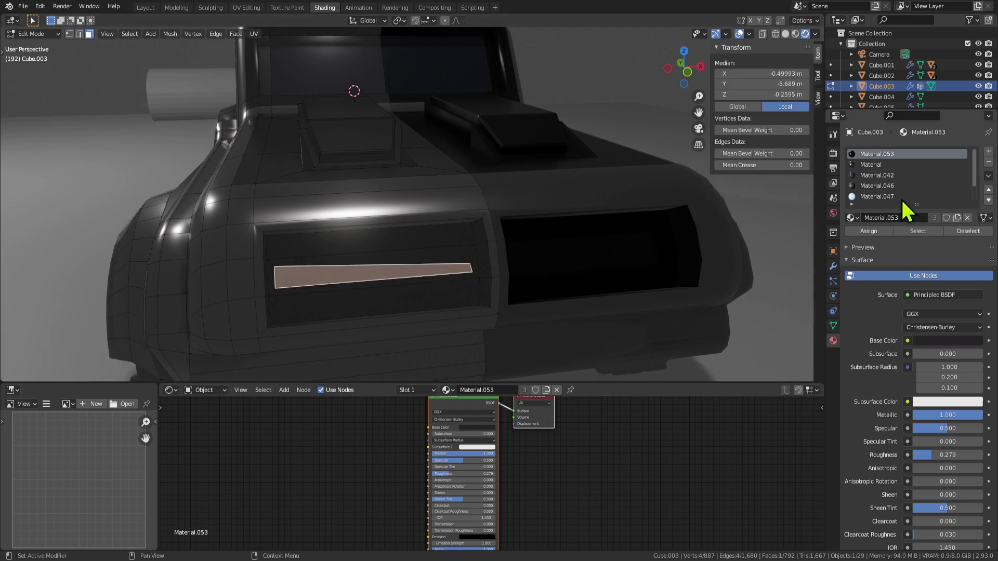
click(877, 196)
click(869, 231)
key(Tab)
scroll(654, 297, down, 6)
middle_drag(654, 298, 594, 285)
scroll(623, 283, up, 4)
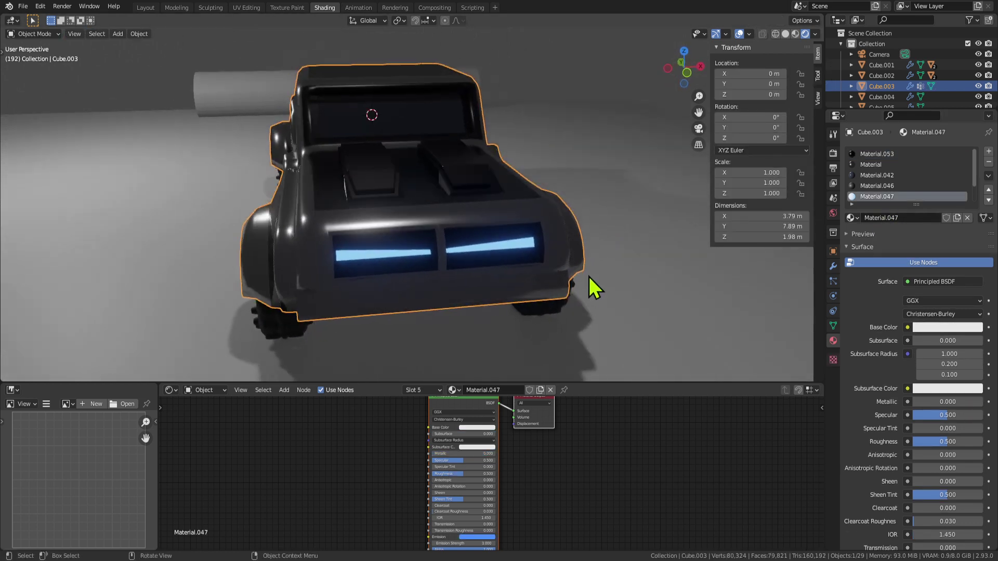
Try shortening the headlight strip by moving its inner edge outward along X.
key(Tab)
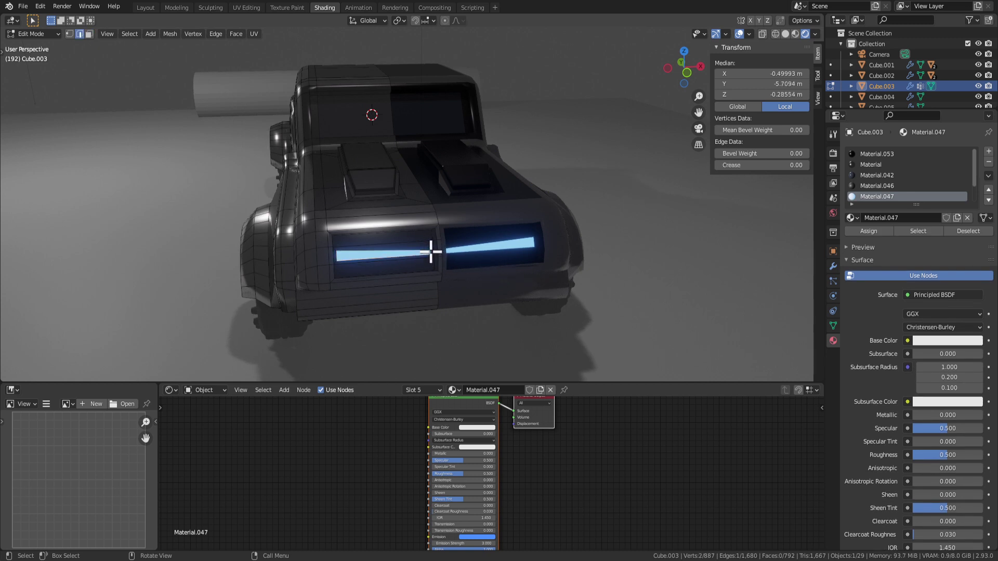
key(g)
key(x)
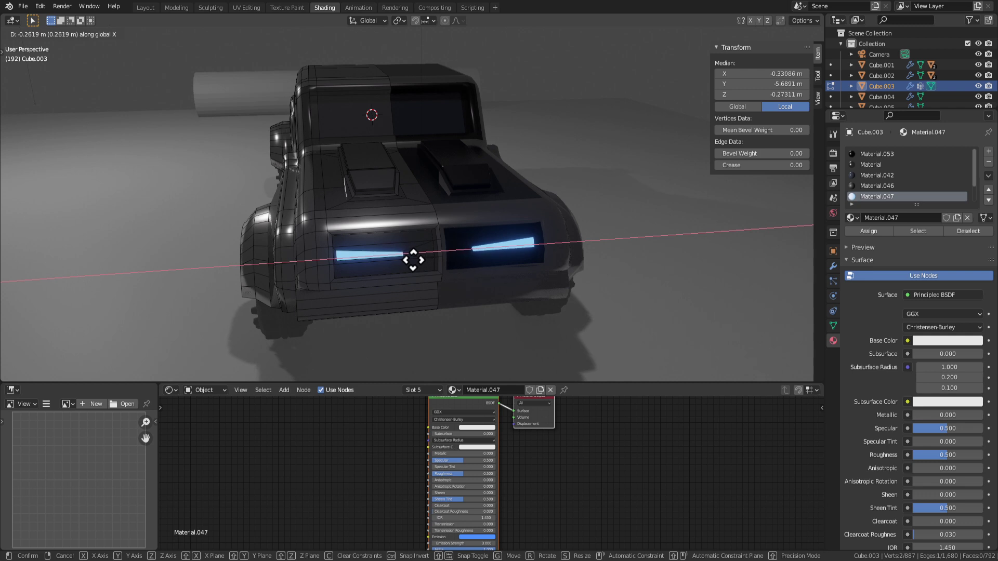
click(365, 263)
Examine the glowing headlight strips from the front, comparing Object Mode with Edit Mode at several angles and distances.
key(Tab)
middle_drag(501, 301, 503, 252)
key(Tab)
key(Tab)
key(Tab)
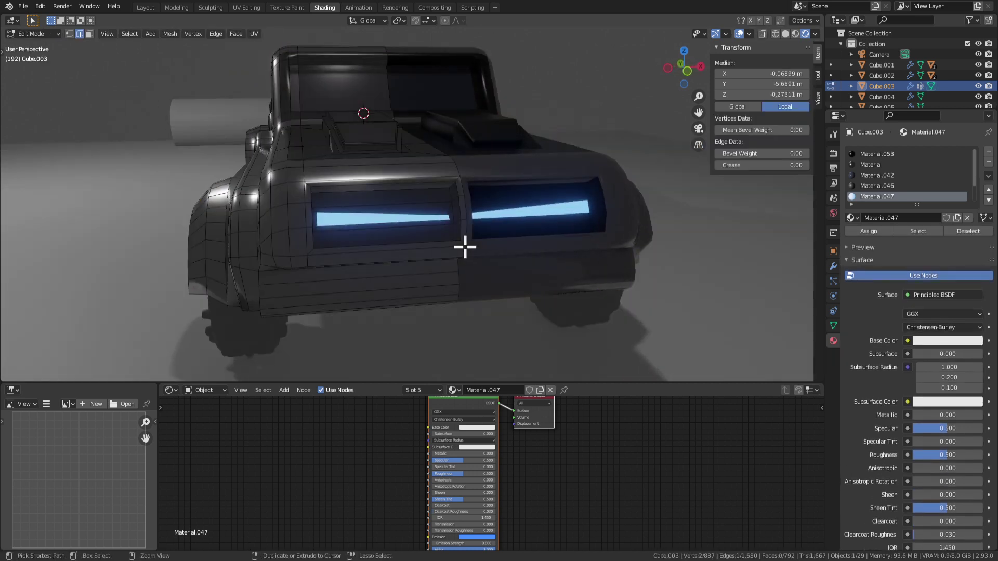
shift+click(384, 226)
scroll(385, 229, up, 2)
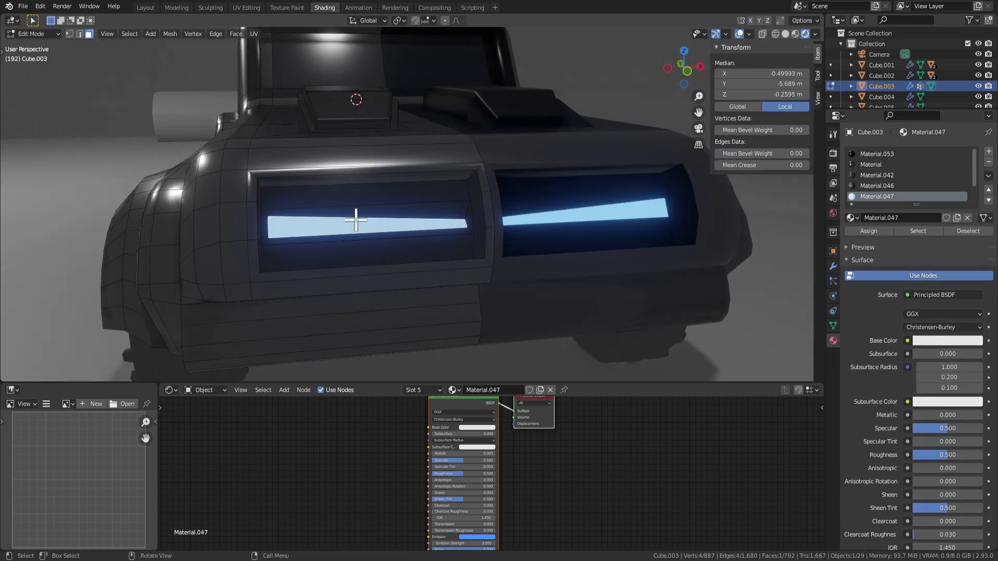
middle_drag(356, 220, 276, 201)
key(Tab)
key(Tab)
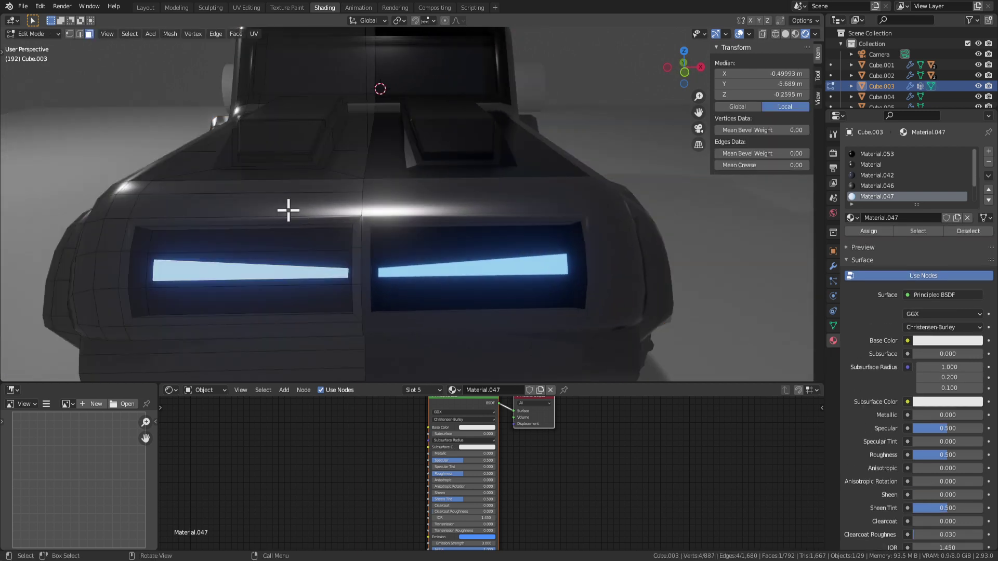
scroll(288, 210, down, 5)
middle_drag(329, 232, 525, 272)
key(Tab)
scroll(417, 260, up, 6)
key(Tab)
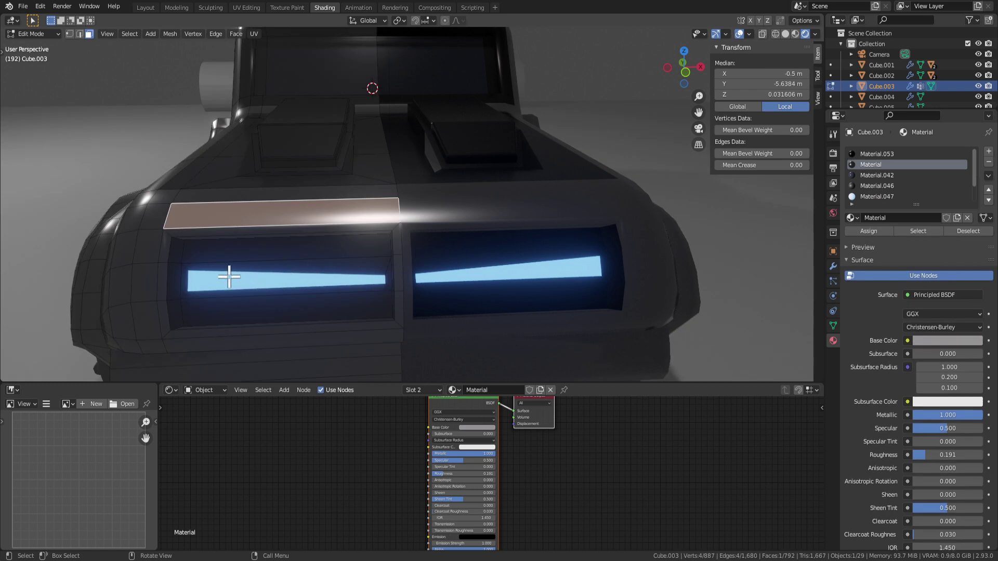
Try pushing the headlight strip's outer edge back into the recess along the Y axis.
key(1)
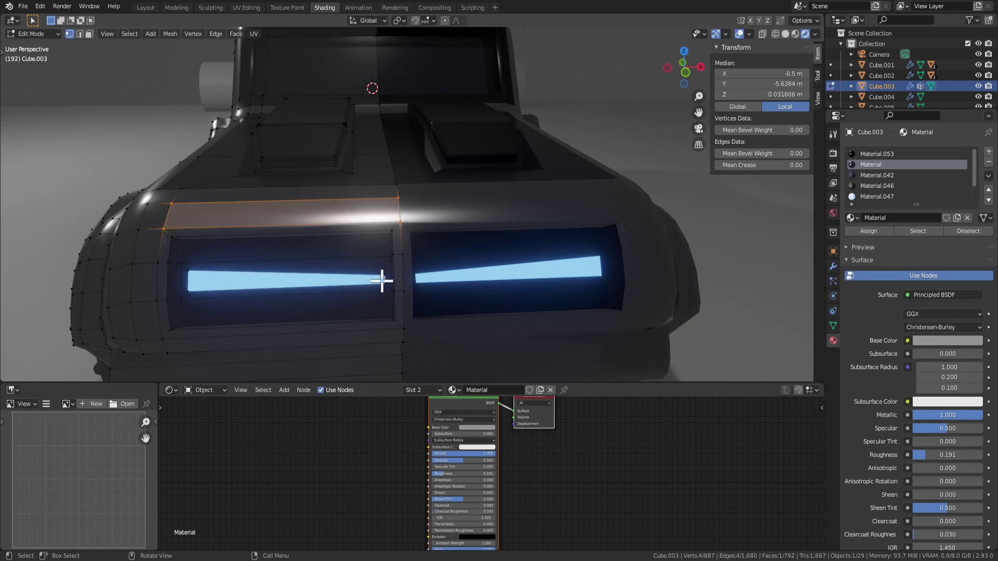
click(213, 272)
key(g)
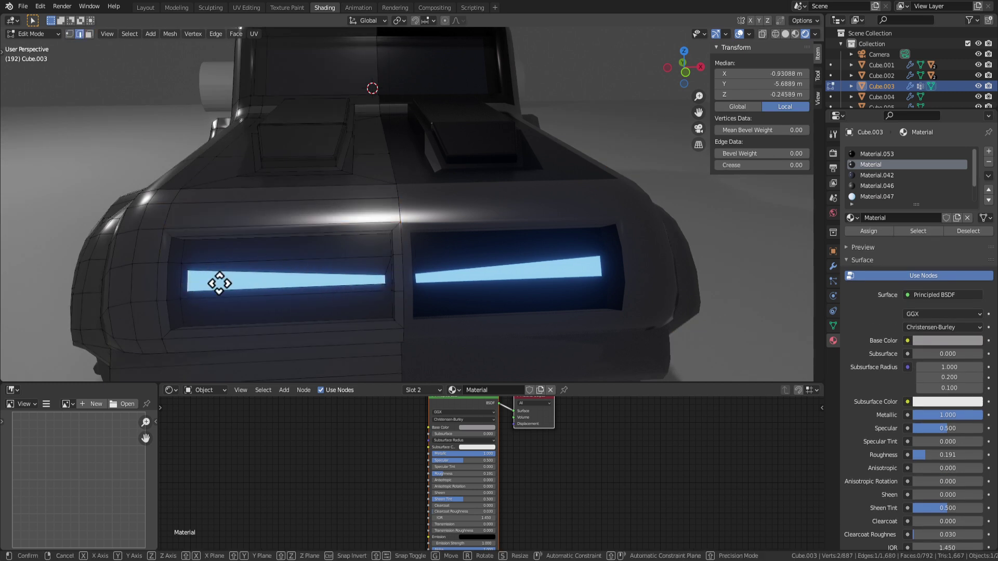
key(x)
right_click(283, 292)
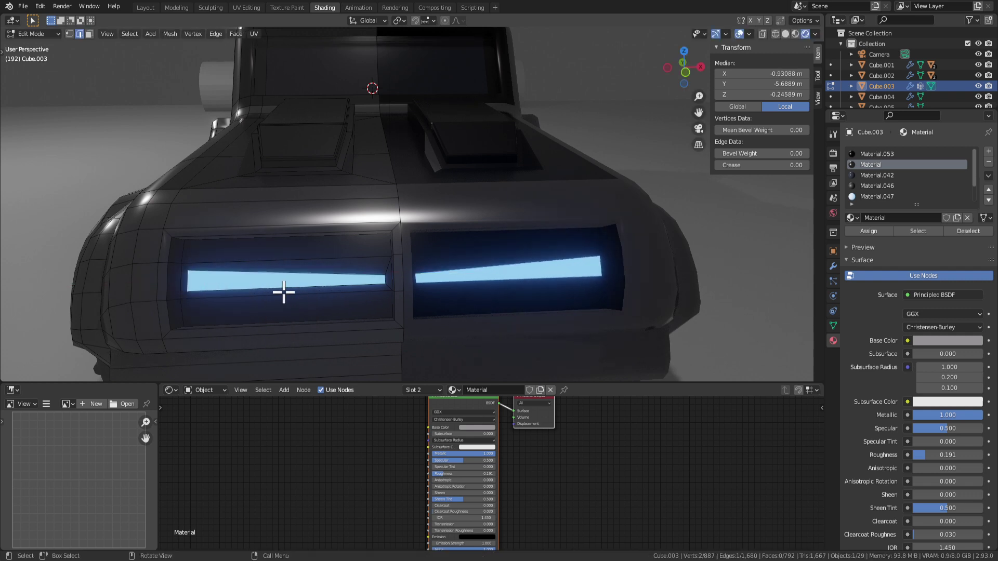
middle_drag(283, 292, 326, 289)
key(g)
key(y)
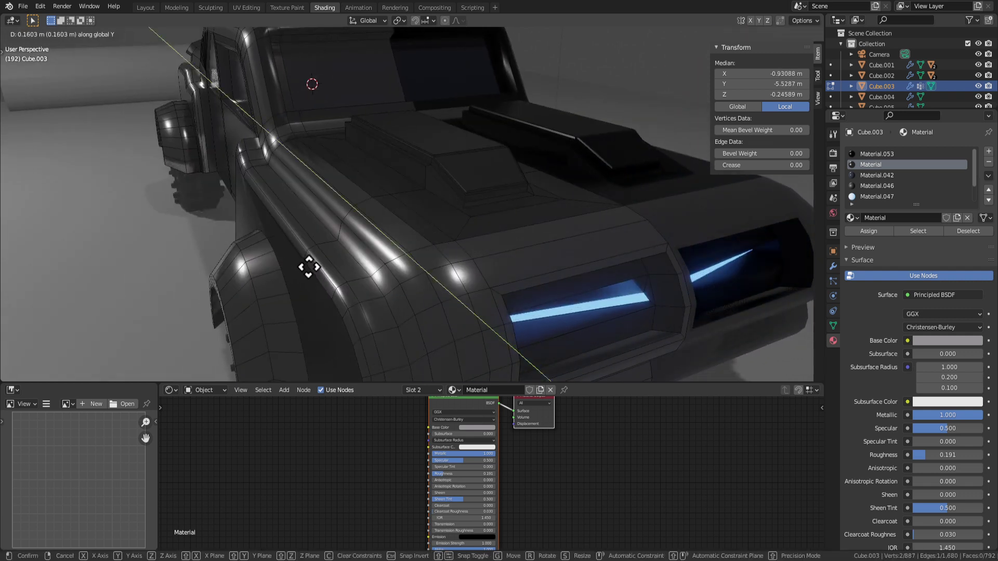
click(395, 274)
middle_drag(487, 281, 527, 252)
Undo the outer edge's Y-axis move and check the car's front from a distance.
key(ctrl+z)
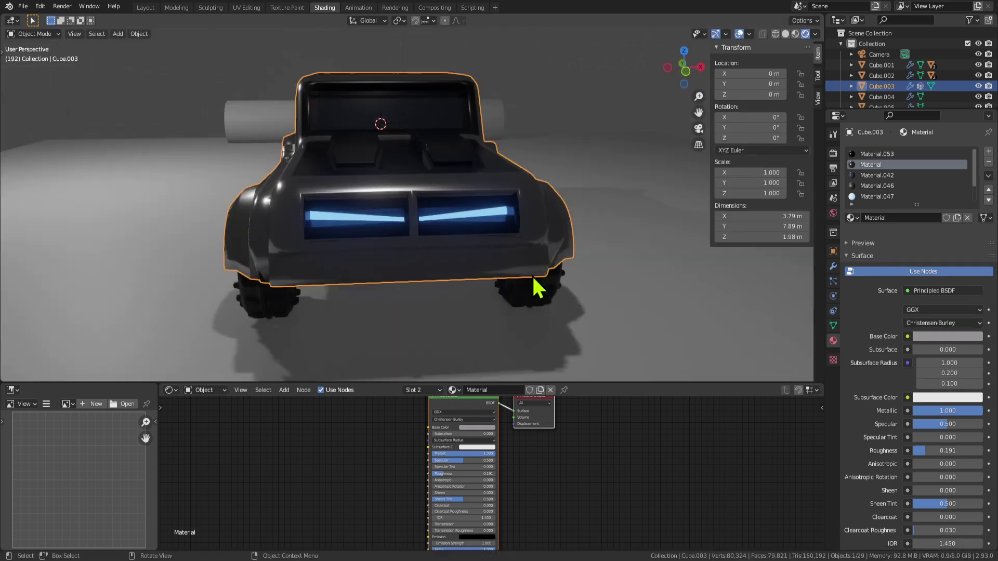
scroll(540, 285, down, 5)
middle_drag(507, 285, 429, 251)
scroll(470, 276, up, 3)
key(ctrl+z)
scroll(429, 251, up, 2)
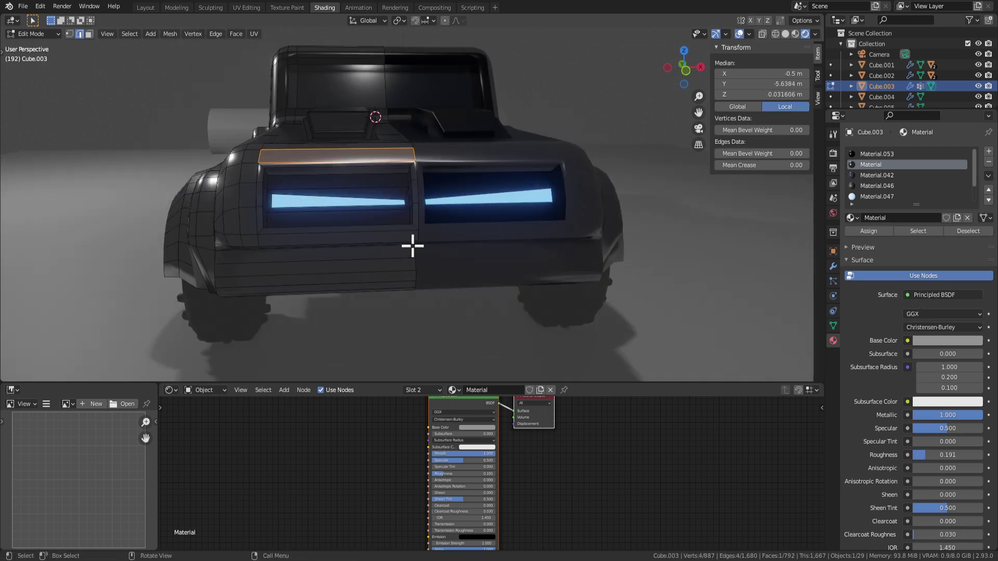
key(ctrl+z)
key(ctrl+shift+z)
Lower the headlight strip's upper outer vertex about 0.03 m along Z.
click(283, 202)
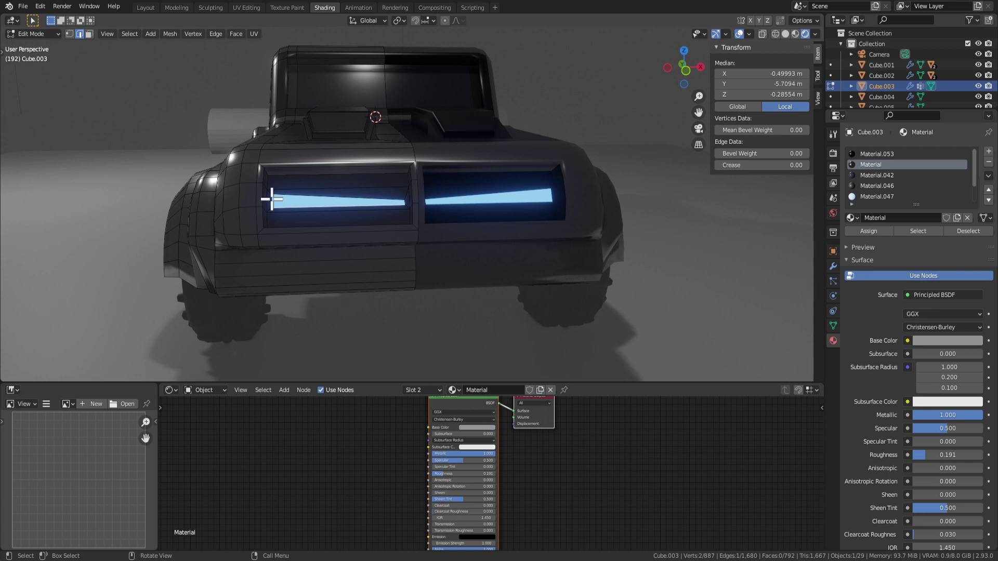
click(270, 198)
key(g)
key(z)
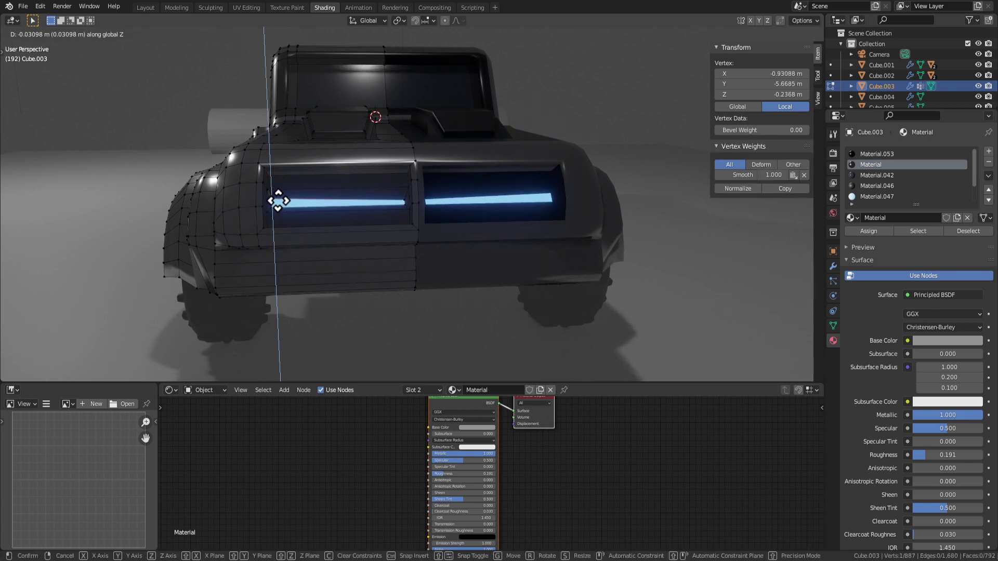
click(278, 202)
Try shifting the headlight strip's upper inner vertex away from the car's center along X.
click(404, 198)
key(g)
key(x)
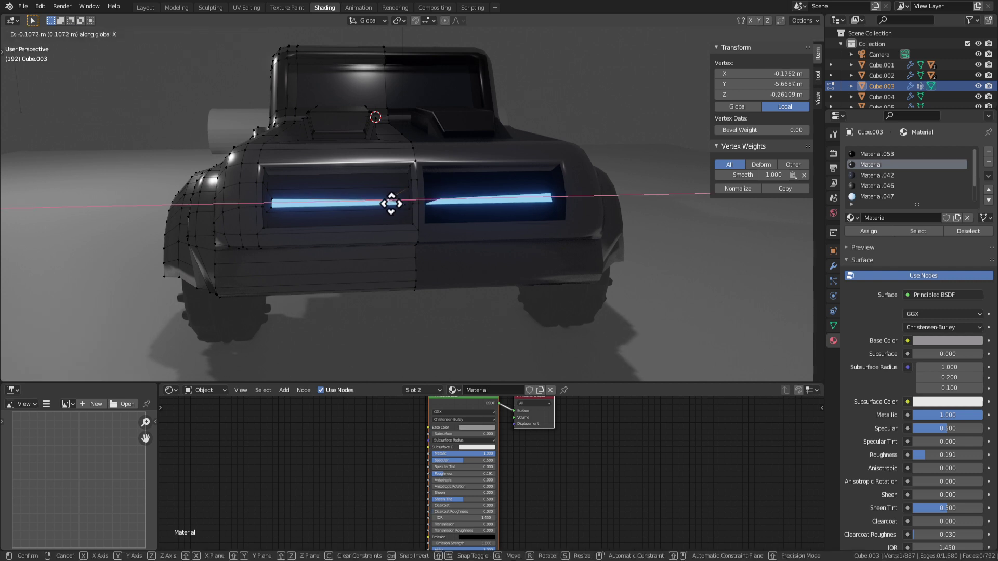
click(382, 204)
Lower the headlight strip's upper edge about 0.02 m along Z to make the strip thinner.
key(KP_Decimal)
key(2)
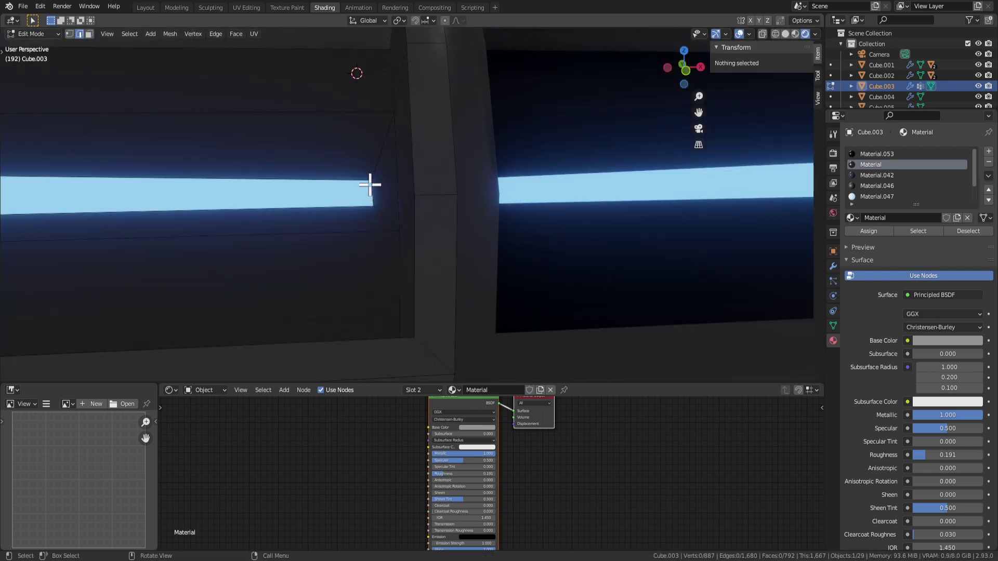
click(377, 182)
key(g)
key(z)
click(375, 201)
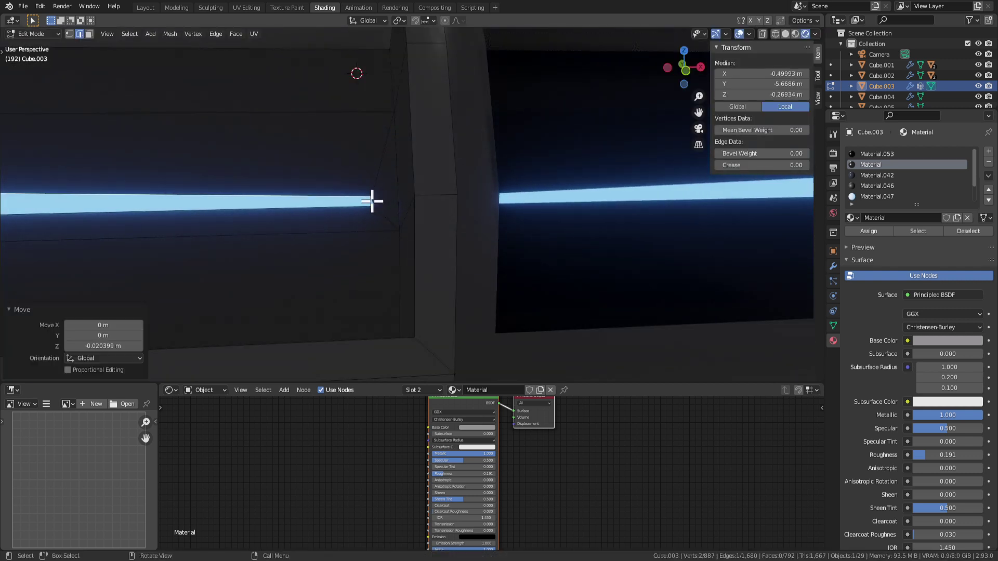
key(Tab)
scroll(376, 249, down, 15)
Move the headlight strip's outer edge about 0.02 m toward the car's center along X and check it in Object Mode.
key(Tab)
scroll(383, 259, up, 12)
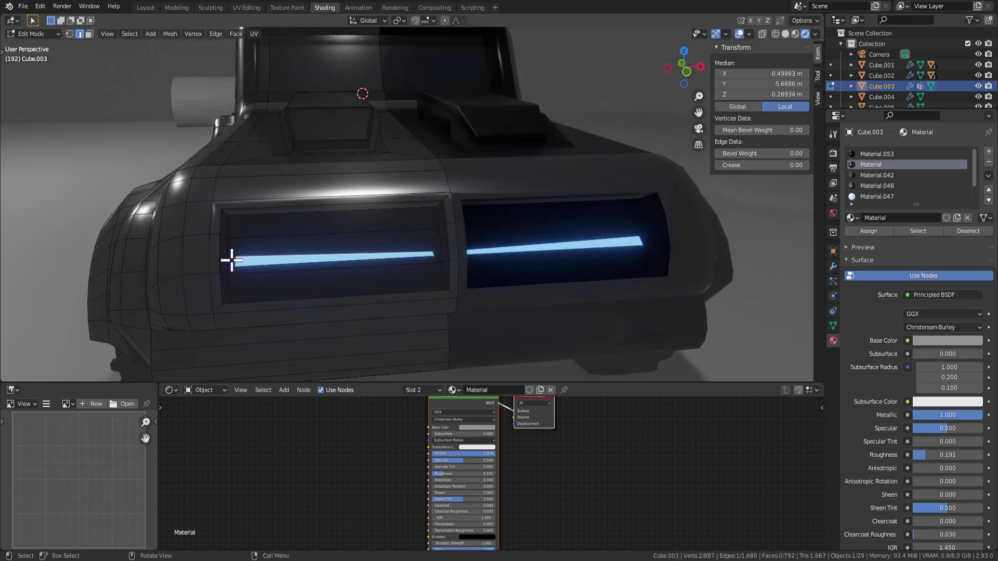
click(232, 260)
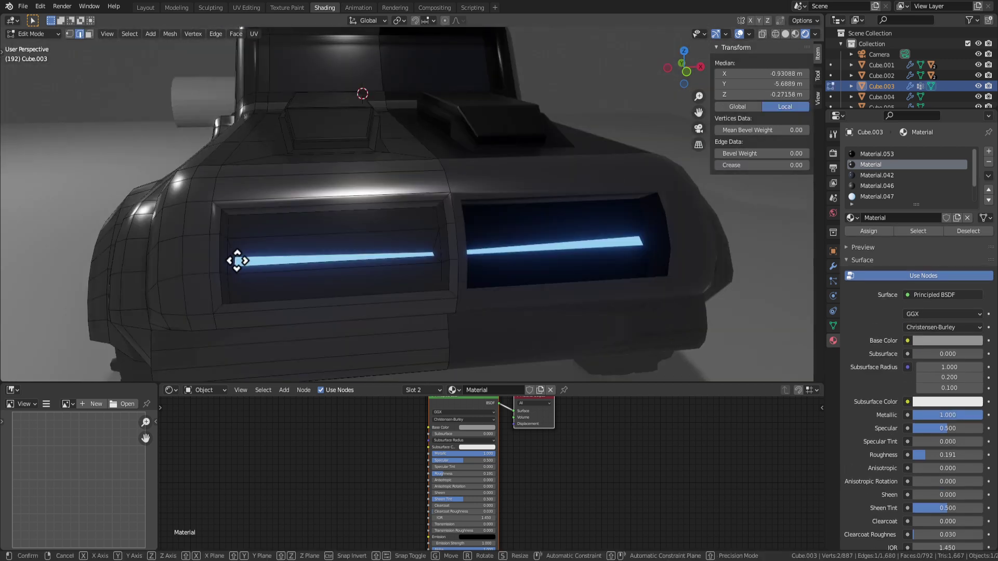
key(g)
key(x)
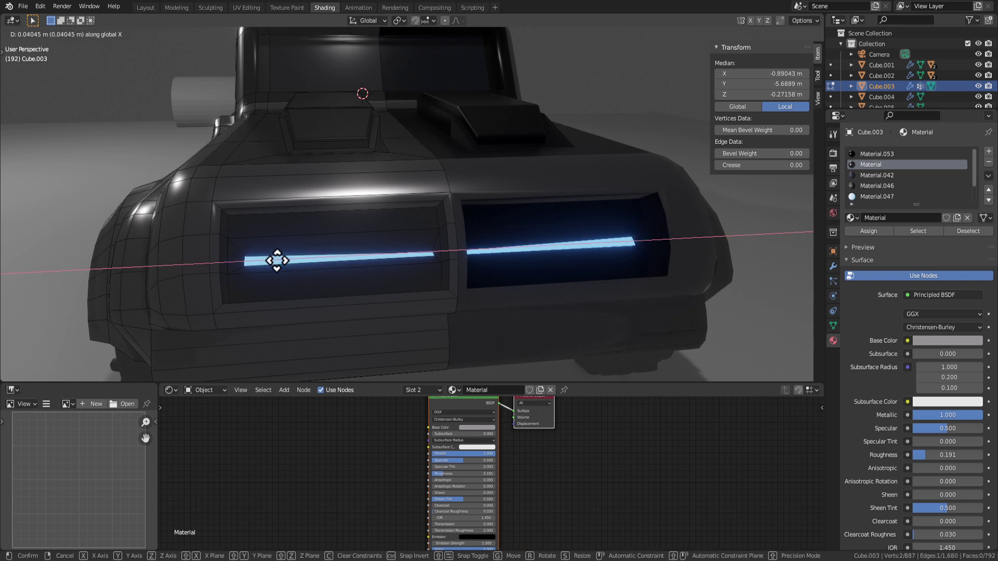
click(275, 264)
scroll(273, 272, down, 8)
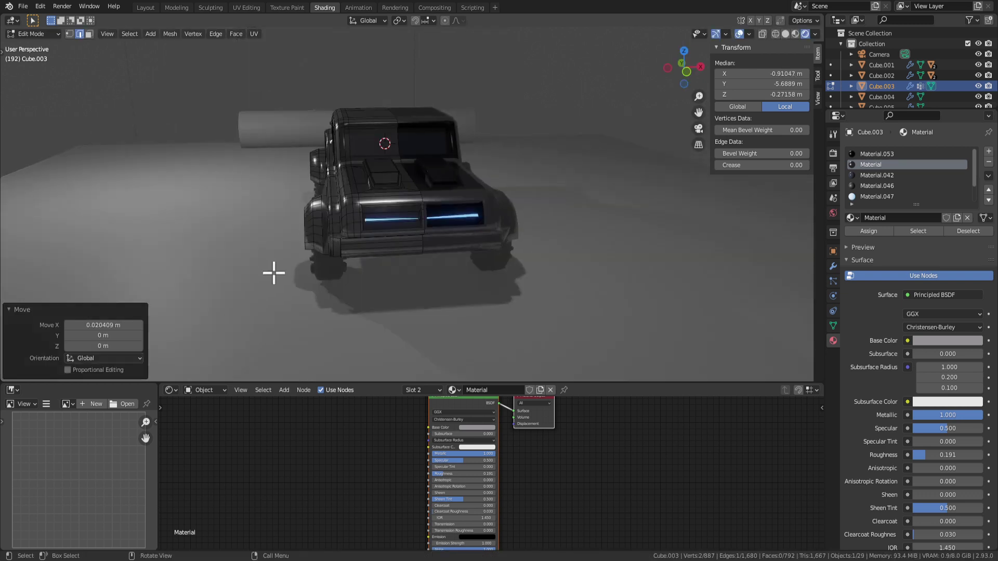
key(Tab)
scroll(322, 291, up, 6)
Try insetting the top face just outside the headlight recess by about 0.019 m and extruding it inward along its normal.
key(Tab)
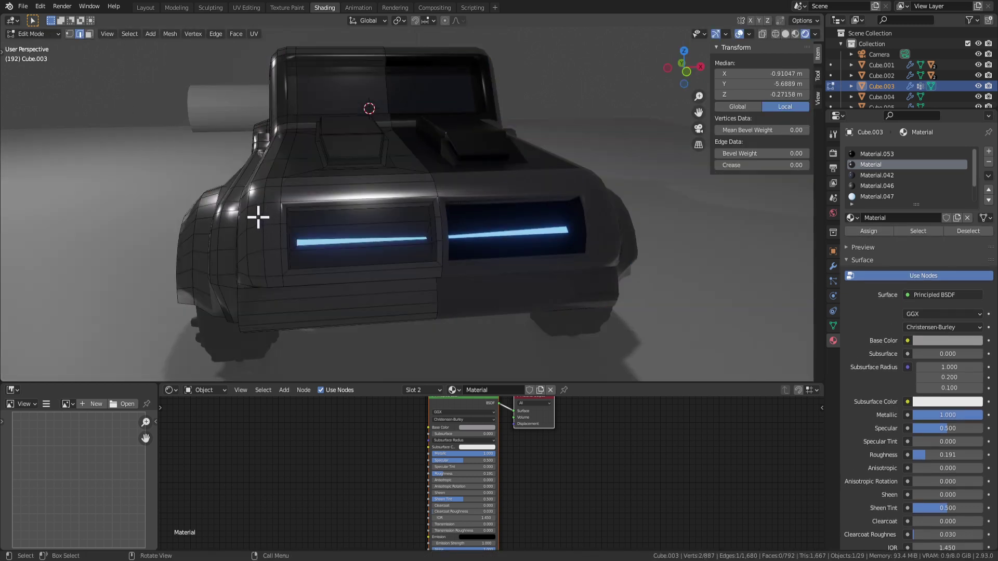
key(3)
click(273, 219)
scroll(306, 249, up, 2)
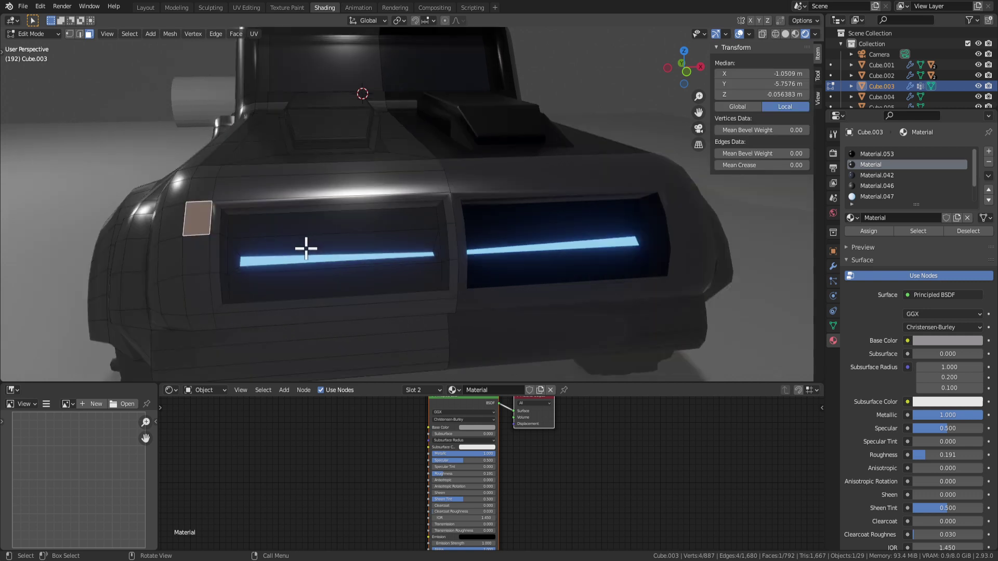
key(i)
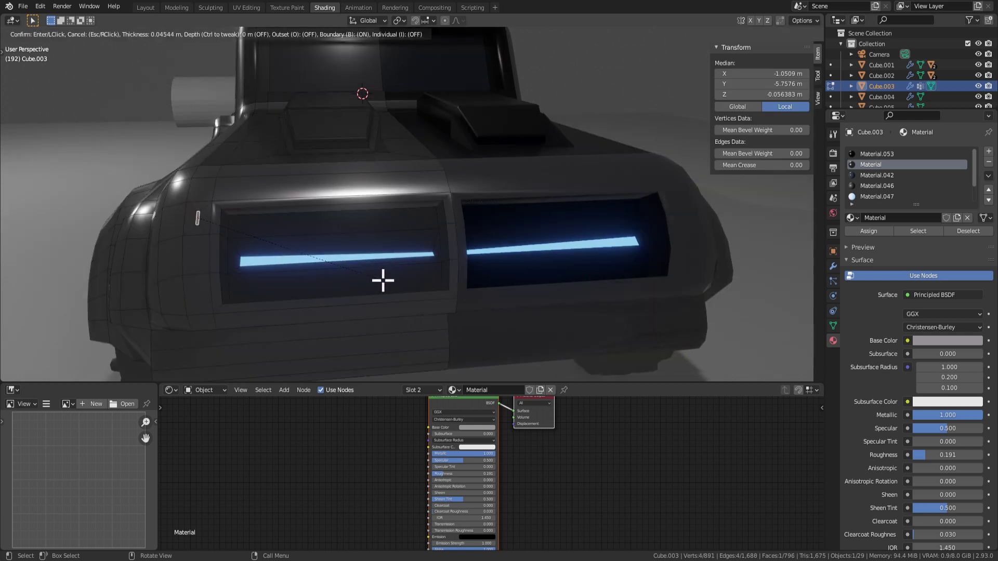
click(388, 282)
key(g)
key(z)
key(z)
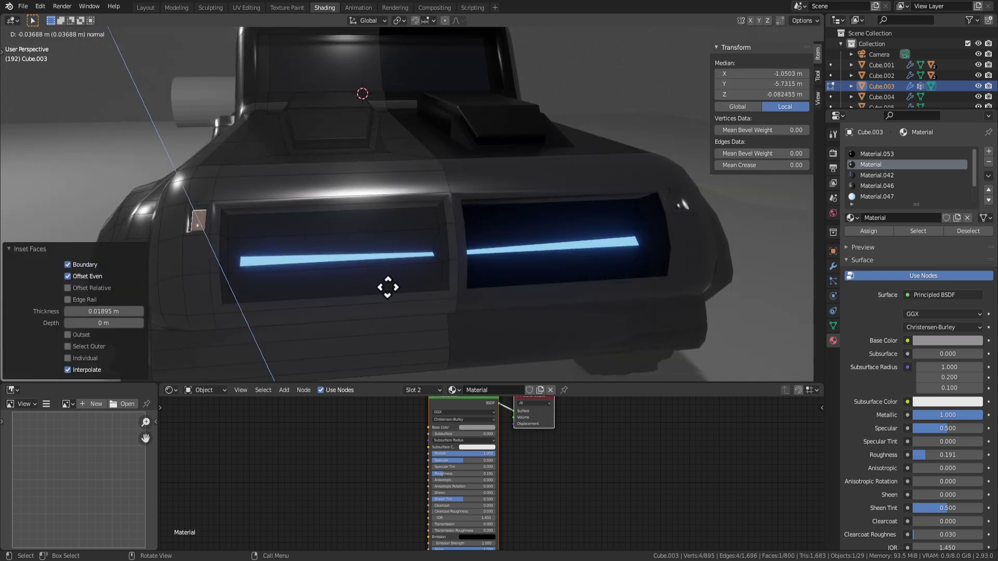
key(Escape)
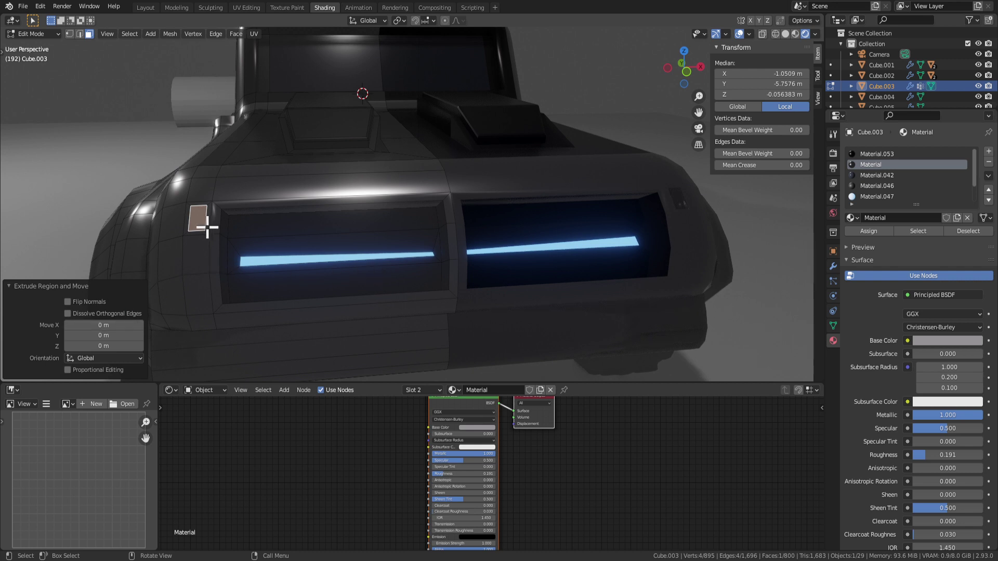
key(ctrl+z)
Inset the top face and the lower tall face in the column outside the headlight recess by 0.01824 m each.
key(i)
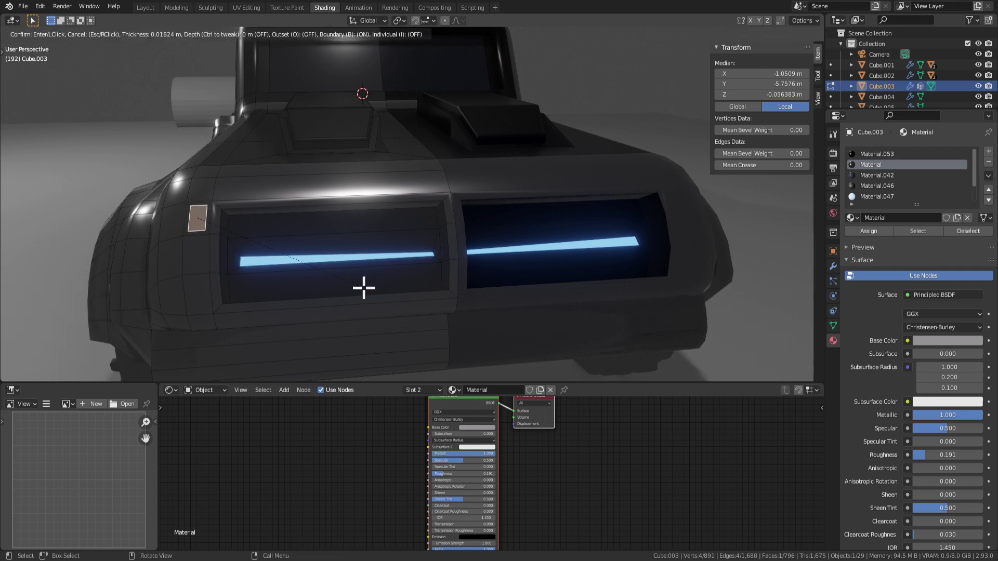
click(364, 286)
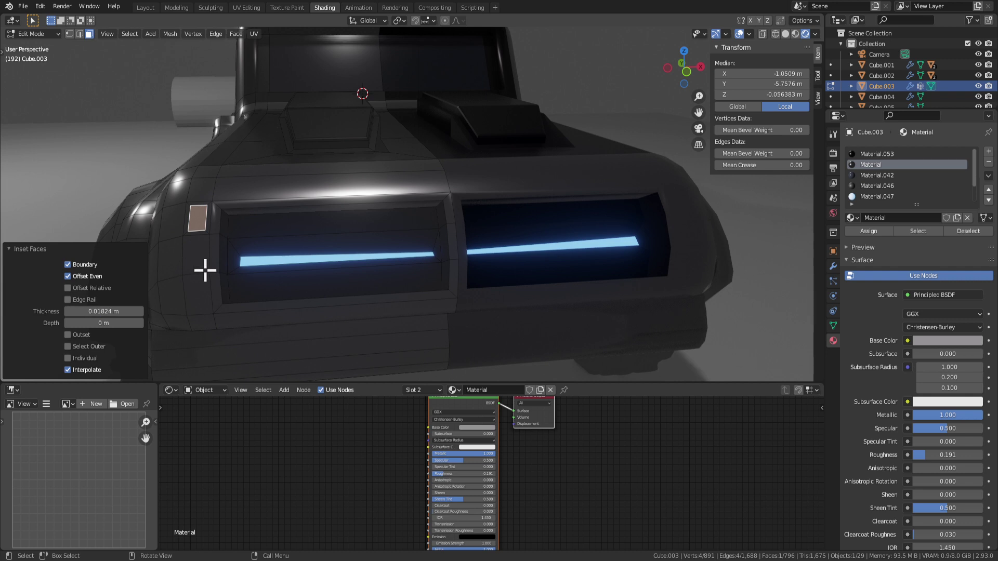
key(g)
key(i)
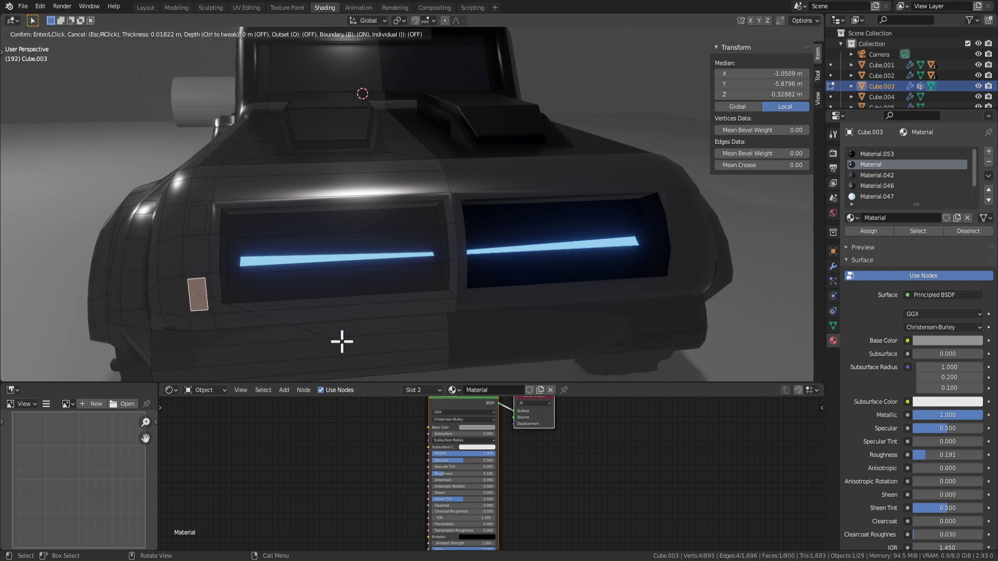
click(342, 341)
key(Return)
key(KP_Decimal)
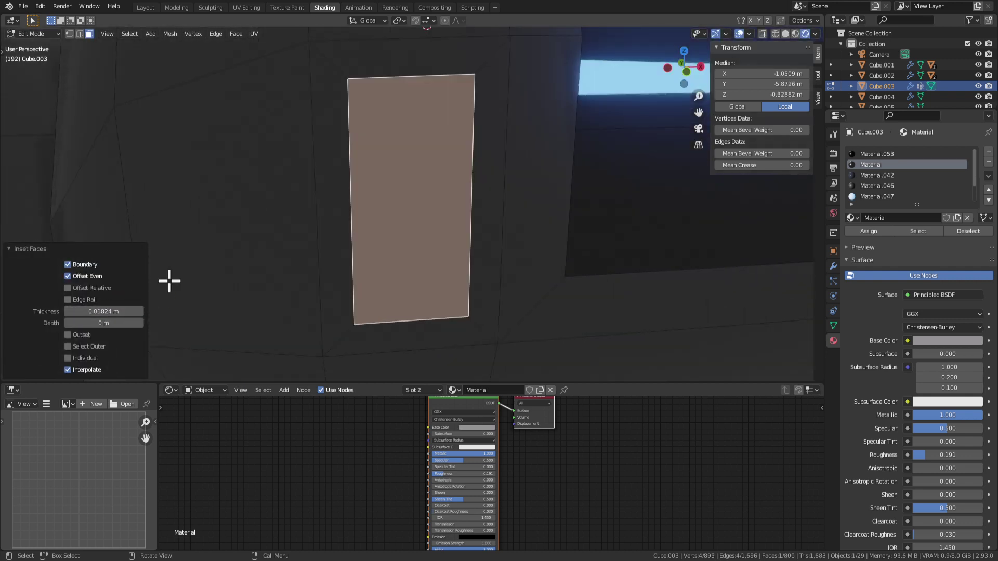
scroll(617, 63, down, 4)
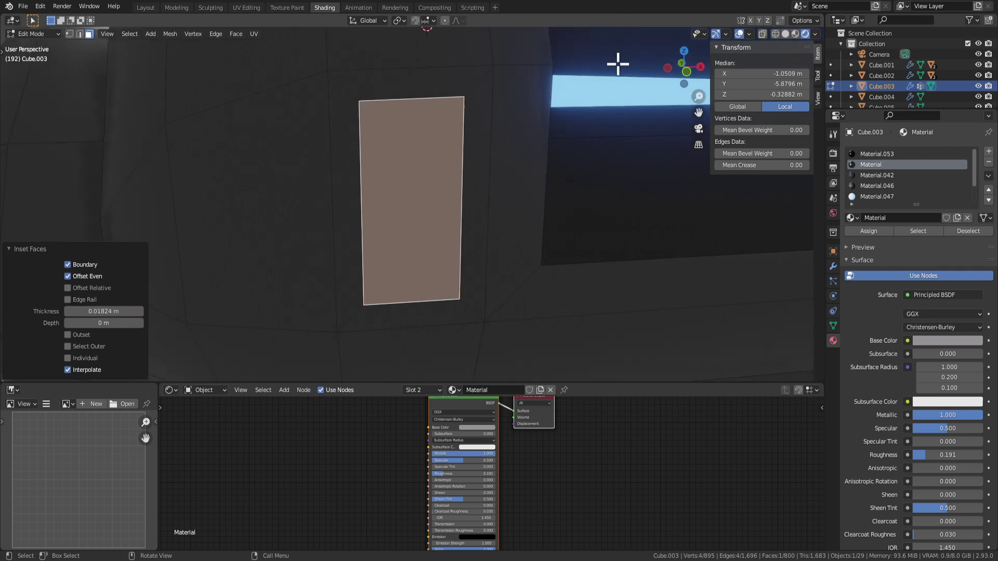
Inset the column's bottom face and its upper tall face together, matching the thickness of the other two insets.
click(655, 230)
scroll(598, 245, down, 2)
click(420, 265)
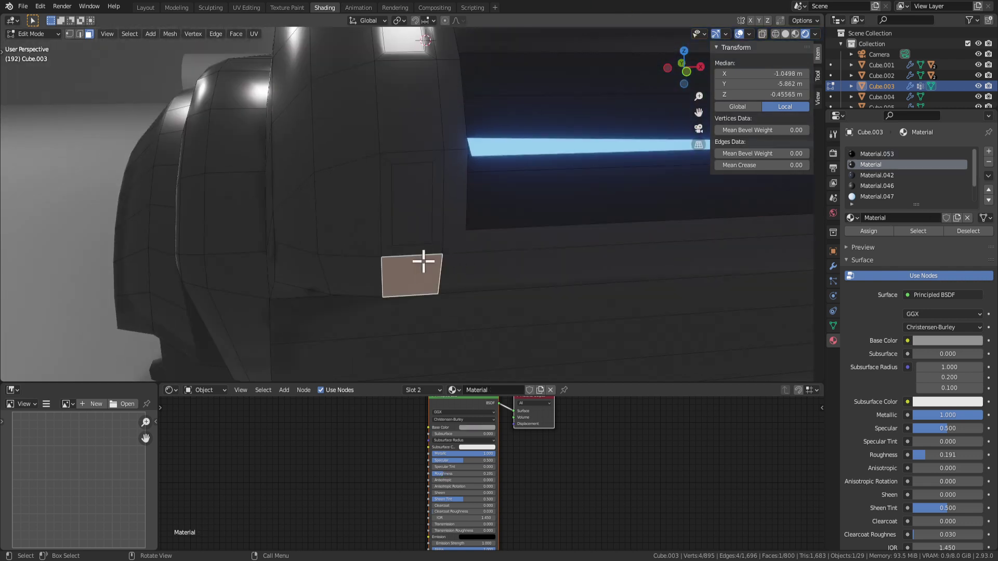
scroll(453, 236, down, 2)
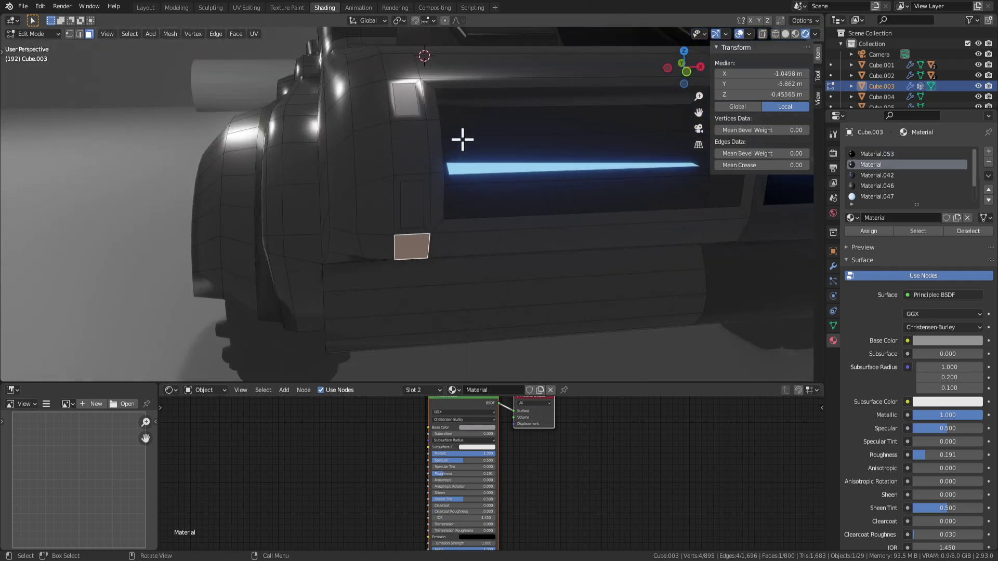
shift+click(415, 151)
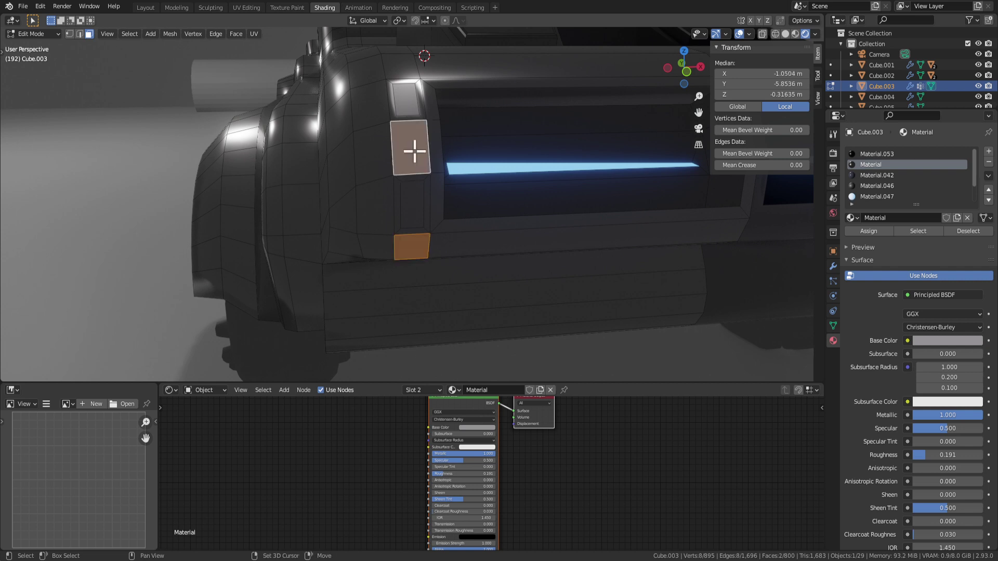
key(i)
click(593, 225)
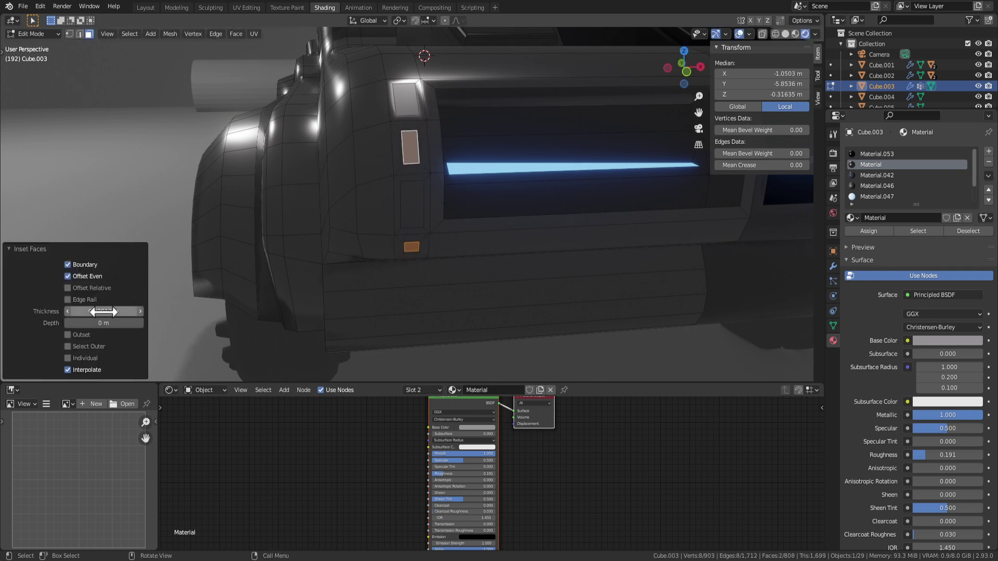
key(Return)
Select the four inset panel faces beside the headlight recess and extrude them outward along their normals by 0.0292 m.
click(457, 251)
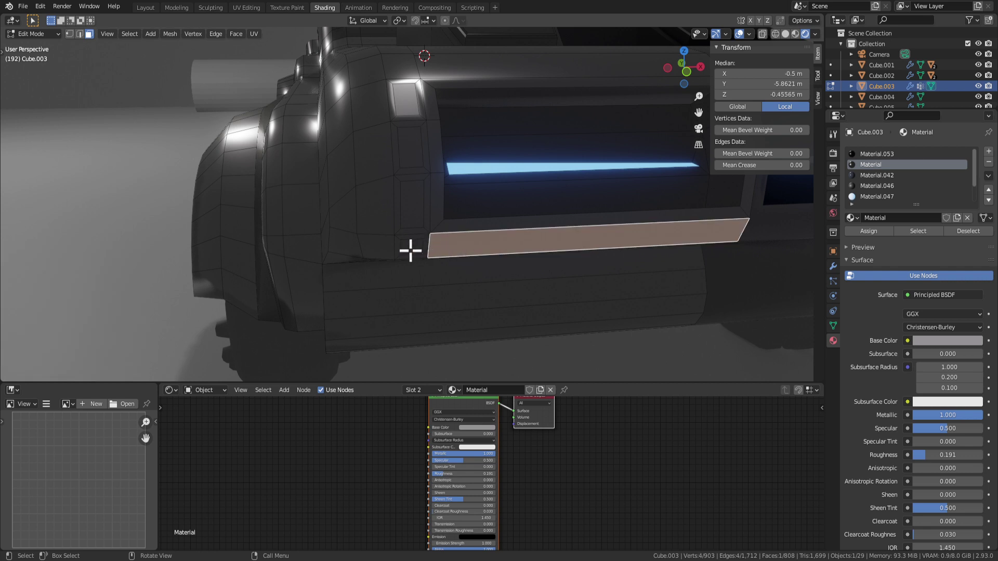
click(410, 250)
shift+click(408, 208)
shift+click(407, 149)
shift+click(413, 104)
middle_drag(575, 268, 597, 267)
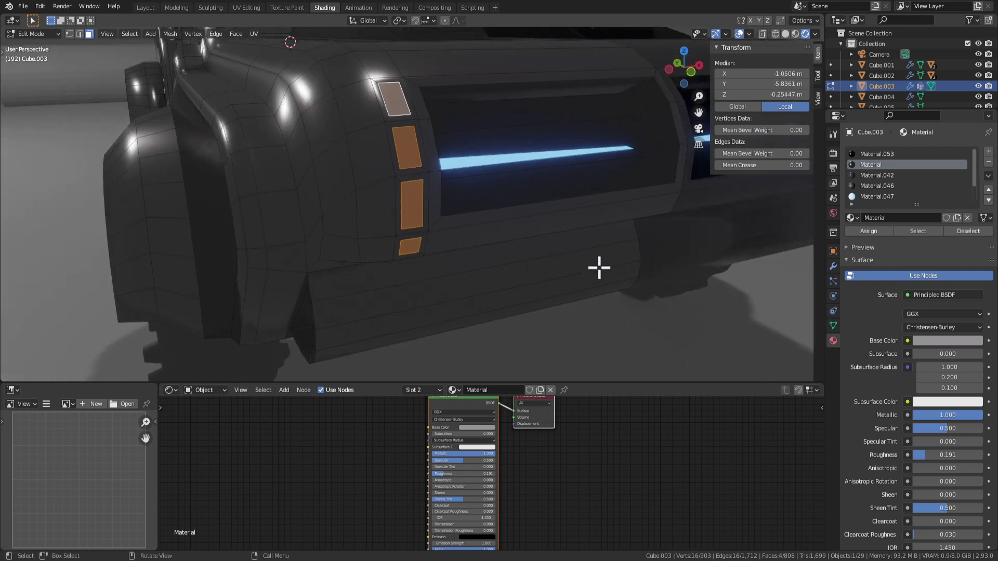
key(e)
right_click(605, 270)
key(ctrl+z)
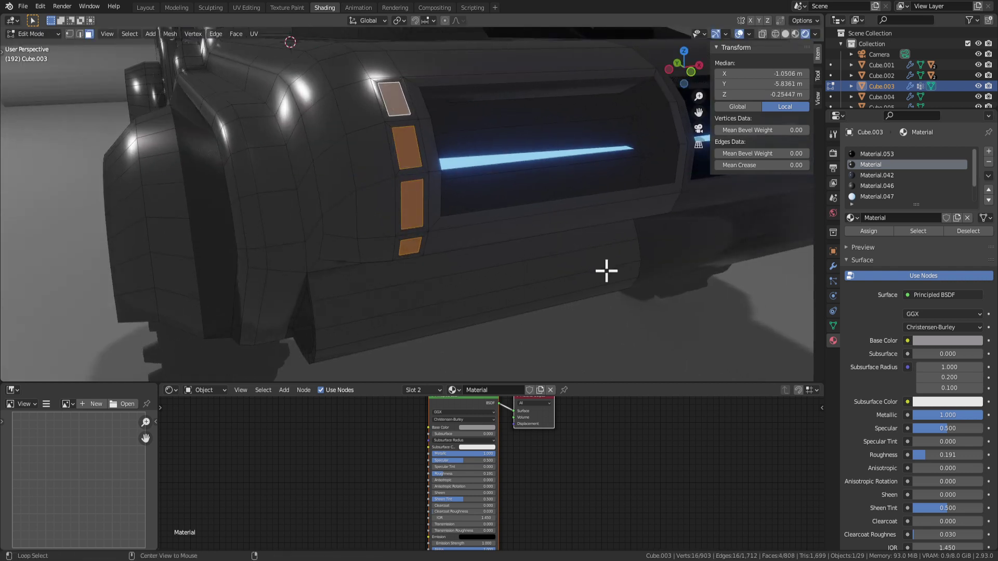
key(alt+e)
click(598, 271)
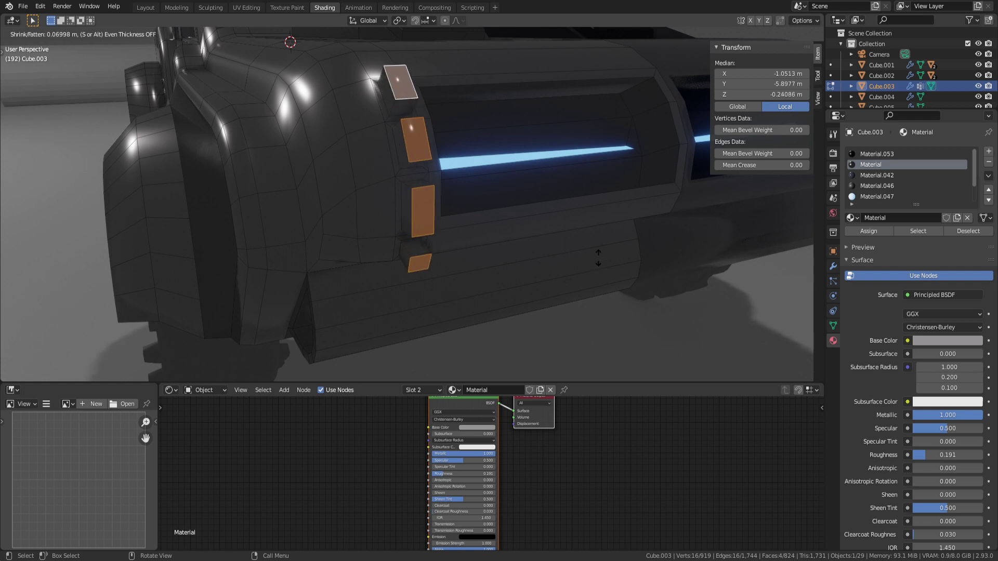
Inset the four raised panel faces by 0.01357 m and extrude them inward along their normals by about 0.011 m.
key(i)
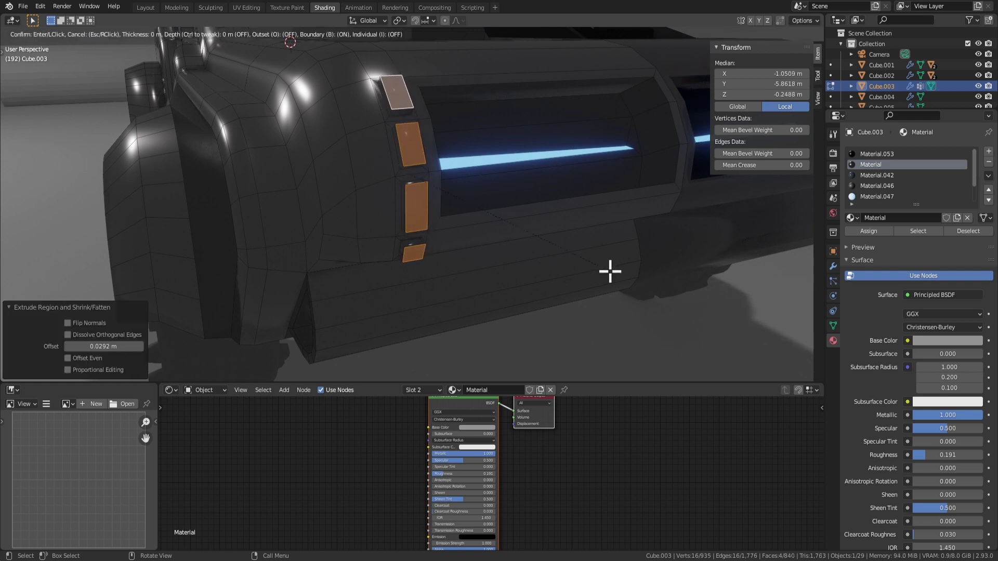
click(606, 272)
key(e)
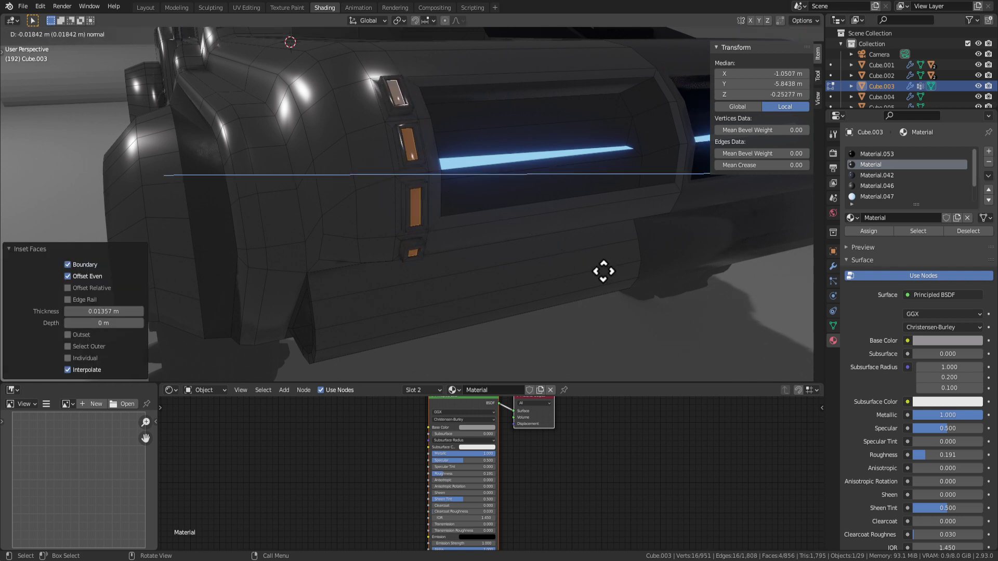
click(630, 278)
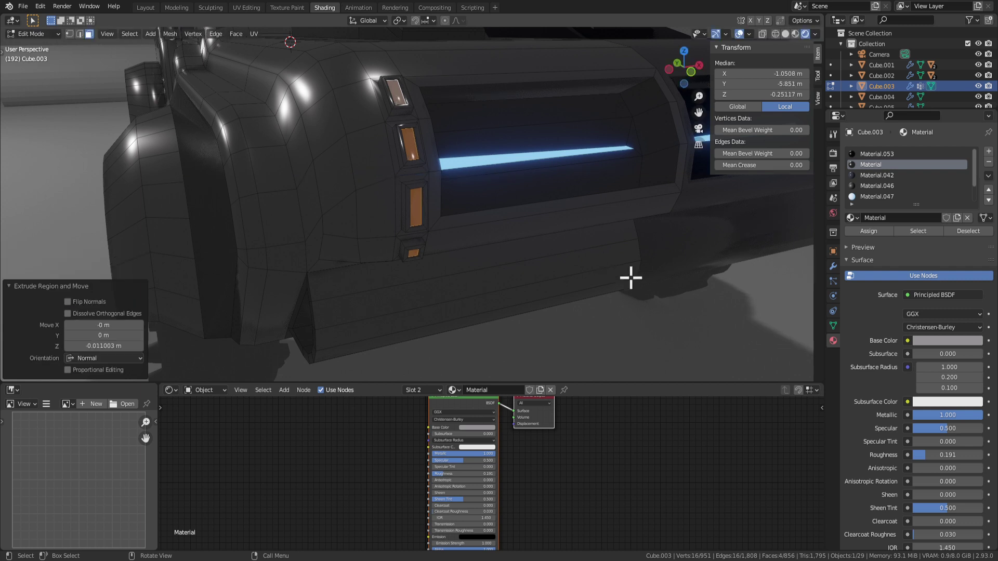
Try the glowing Material.047 on the four recessed panel faces and check the look in Object Mode.
click(884, 197)
click(869, 231)
key(Tab)
scroll(669, 300, down, 4)
scroll(669, 298, down, 5)
mouse_move(668, 298)
middle_down()
mouse_move(624, 301)
mouse_move(624, 316)
mouse_move(597, 303)
mouse_move(628, 293)
mouse_move(673, 296)
mouse_move(664, 305)
middle_up()
scroll(570, 259, up, 5)
Grow the selection twice to cover the whole panel column, assign Material.053 to it, and check it in Object Mode.
key(Tab)
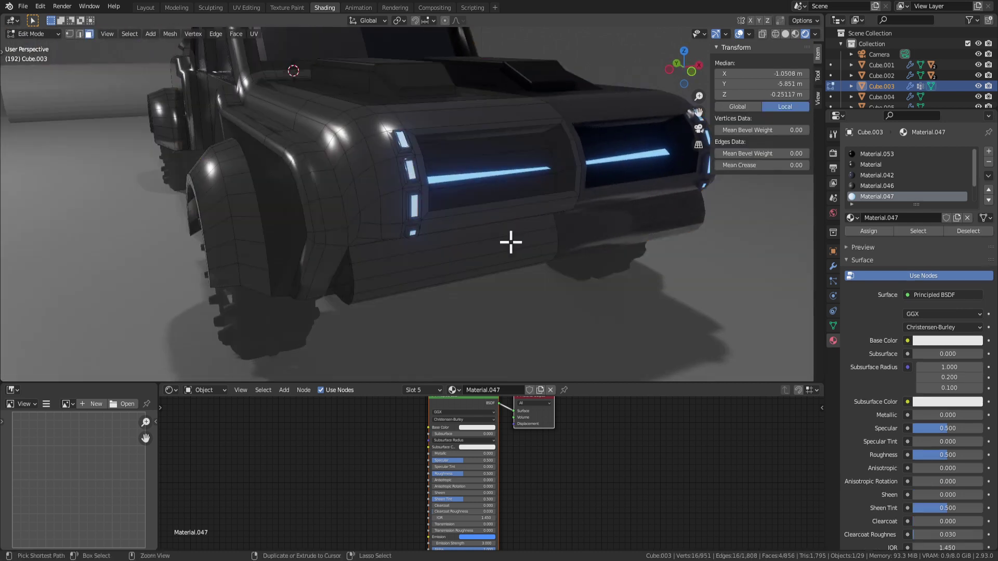
key(ctrl+KP_Add)
key(ctrl+KP_Add)
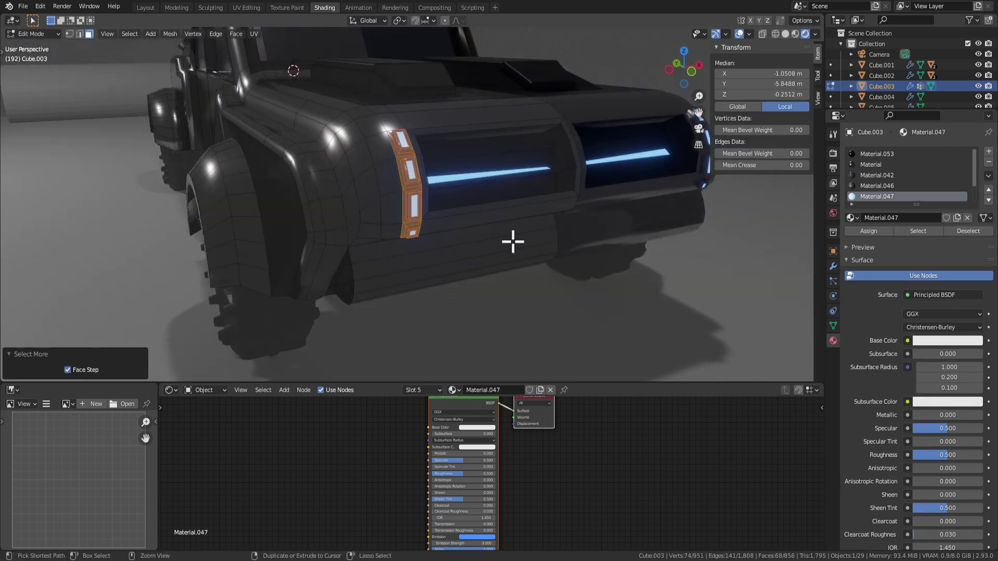
click(886, 153)
click(876, 231)
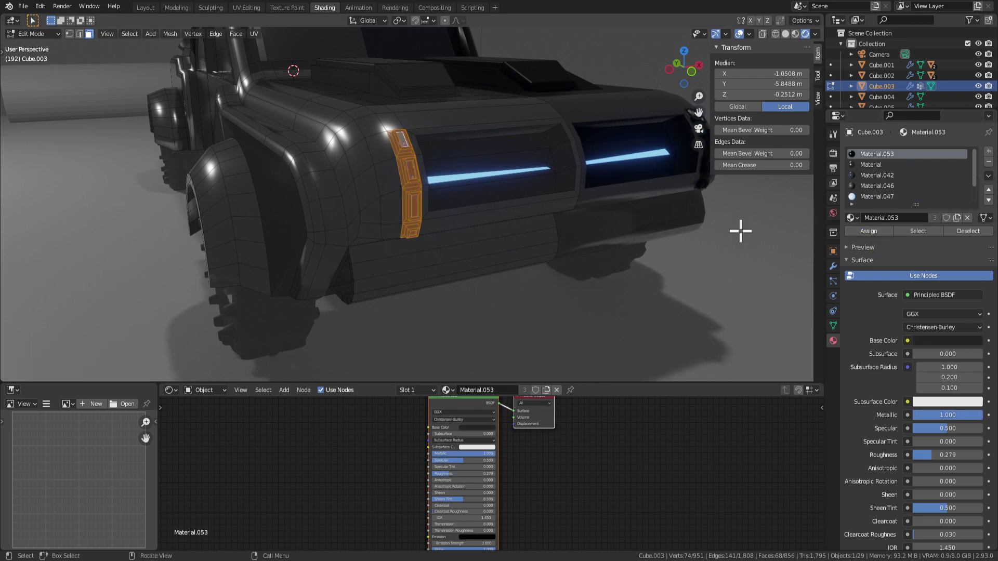
key(Tab)
scroll(526, 289, down, 2)
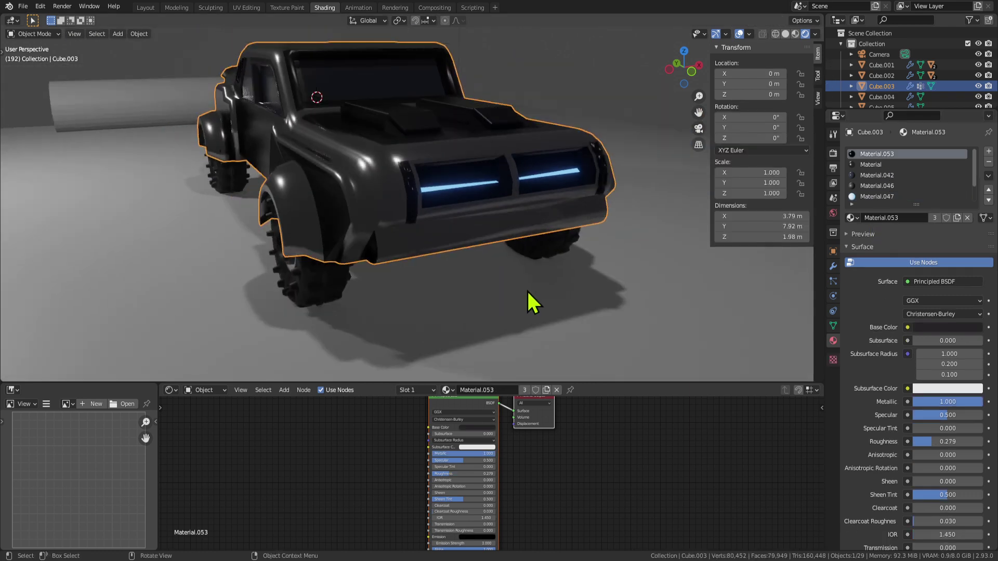
mouse_move(526, 289)
middle_down()
mouse_move(599, 300)
mouse_move(621, 362)
mouse_move(497, 270)
mouse_move(410, 273)
mouse_move(417, 312)
mouse_move(527, 284)
middle_up()
Apply flat shading to the selected panel column and check the result in Object Mode.
key(Tab)
key(KP_Decimal)
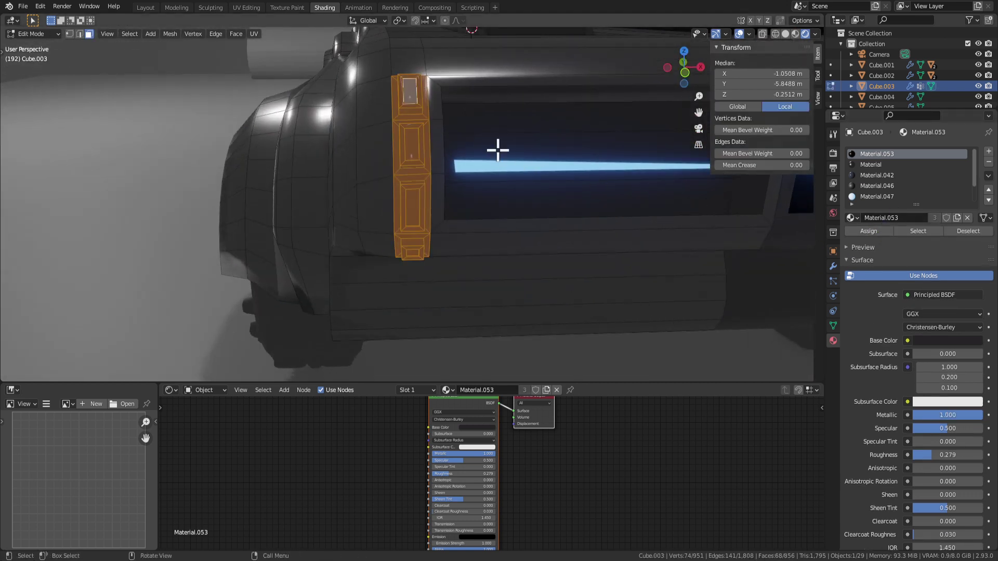
right_click(415, 151)
click(405, 287)
key(Tab)
scroll(441, 265, down, 3)
middle_drag(442, 265, 454, 228)
Assign a new material in its own added slot to the four innermost faces of the panel column.
key(Tab)
key(KP_Decimal)
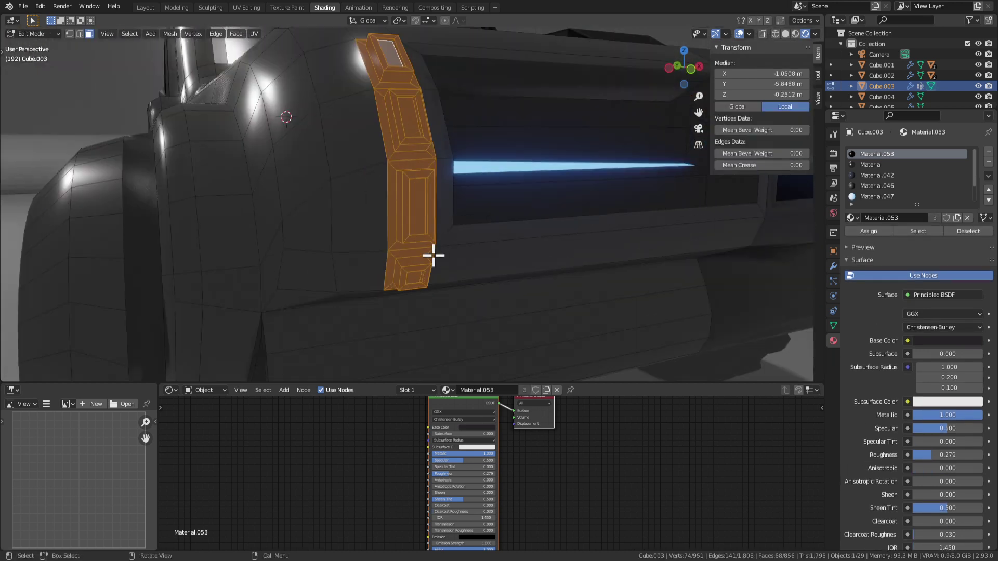
click(414, 277)
shift+click(426, 205)
shift+click(405, 124)
middle_drag(406, 124, 415, 130)
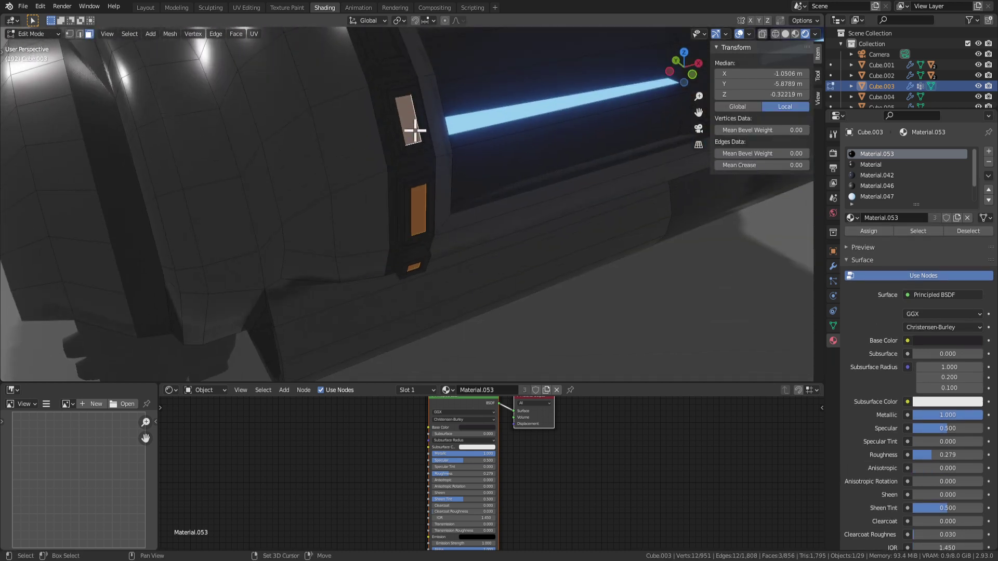
shift+click(384, 51)
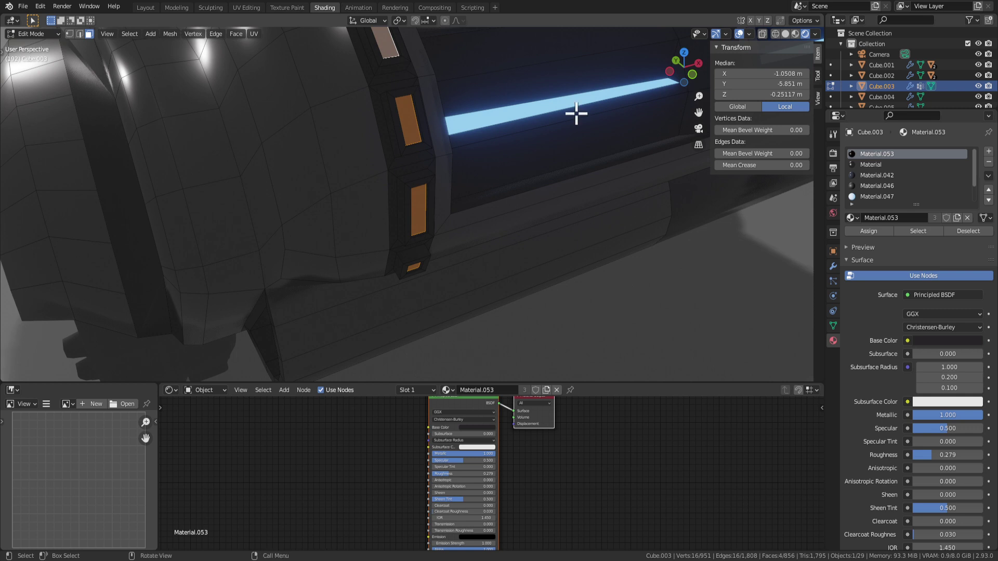
click(988, 151)
click(869, 231)
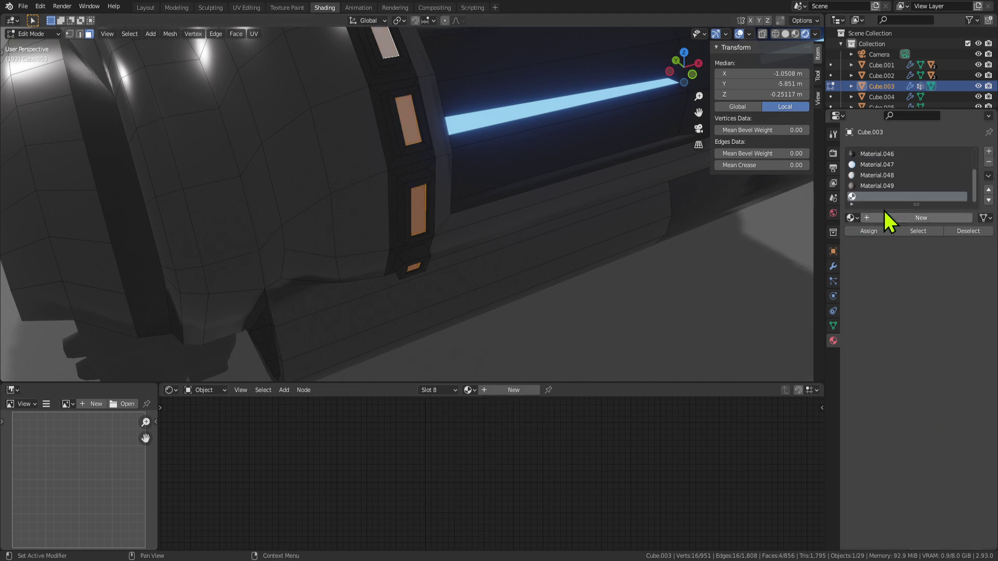
click(885, 217)
Give the new panel material a bright, fully saturated red emission color with an emission strength of 2.
scroll(931, 494, down, 1)
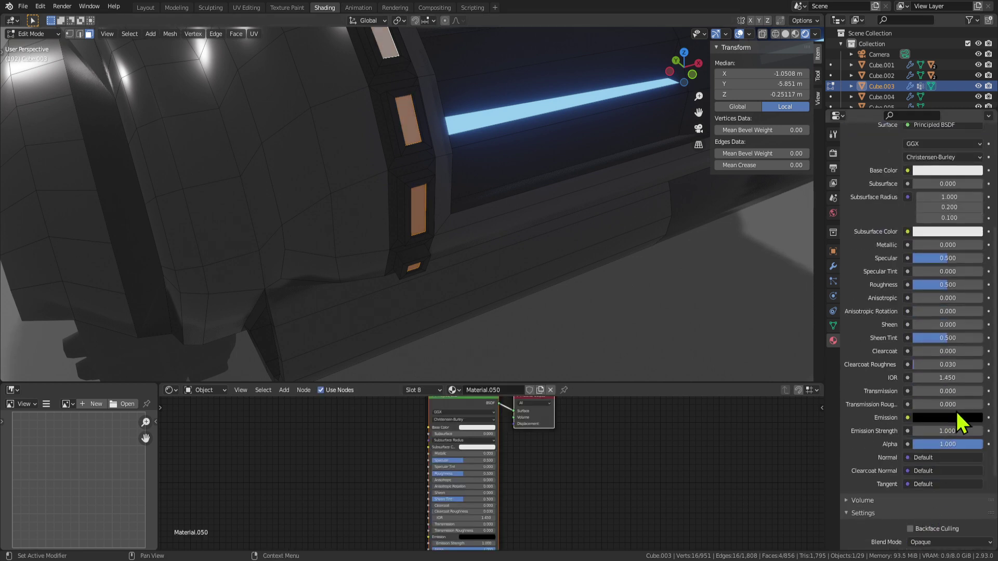
click(956, 417)
drag(974, 339, 974, 266)
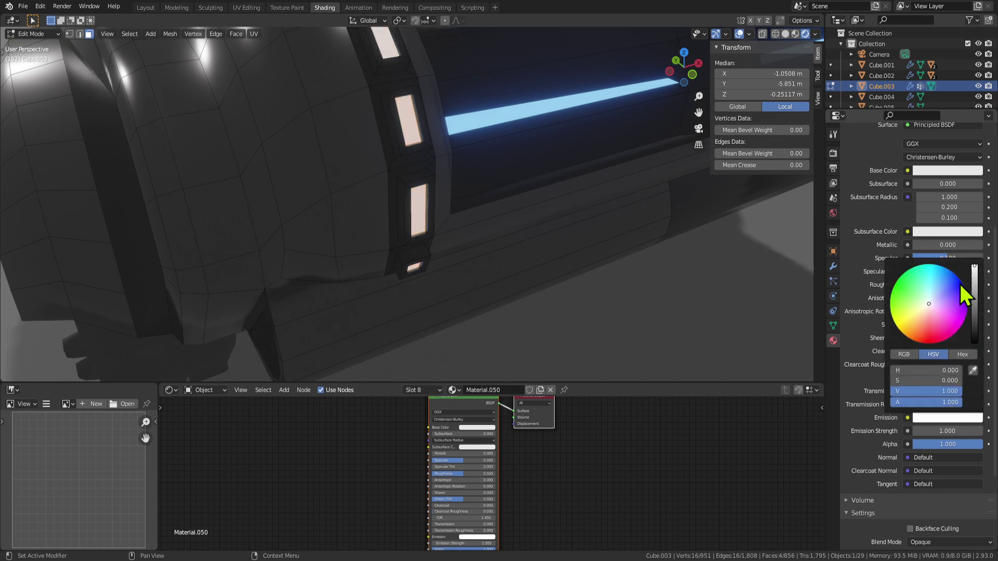
drag(933, 327, 924, 344)
scroll(568, 327, down, 3)
key(Tab)
middle_drag(568, 327, 537, 297)
click(946, 417)
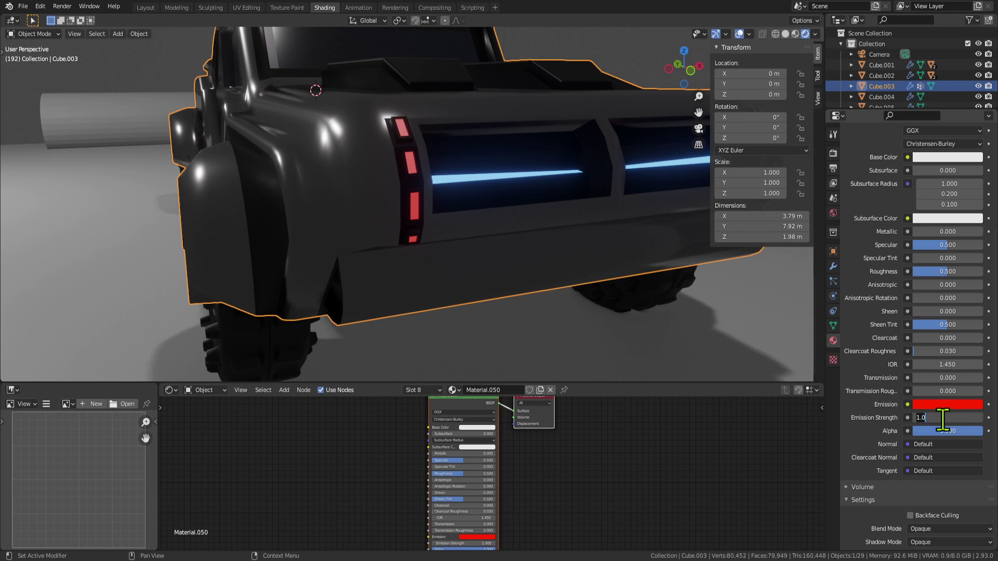
text(2)
key(Return)
Deselect the body and examine the red side lights and blue headlights from the side and front.
scroll(474, 314, down, 4)
click(538, 267)
middle_drag(538, 267, 394, 101)
click(602, 172)
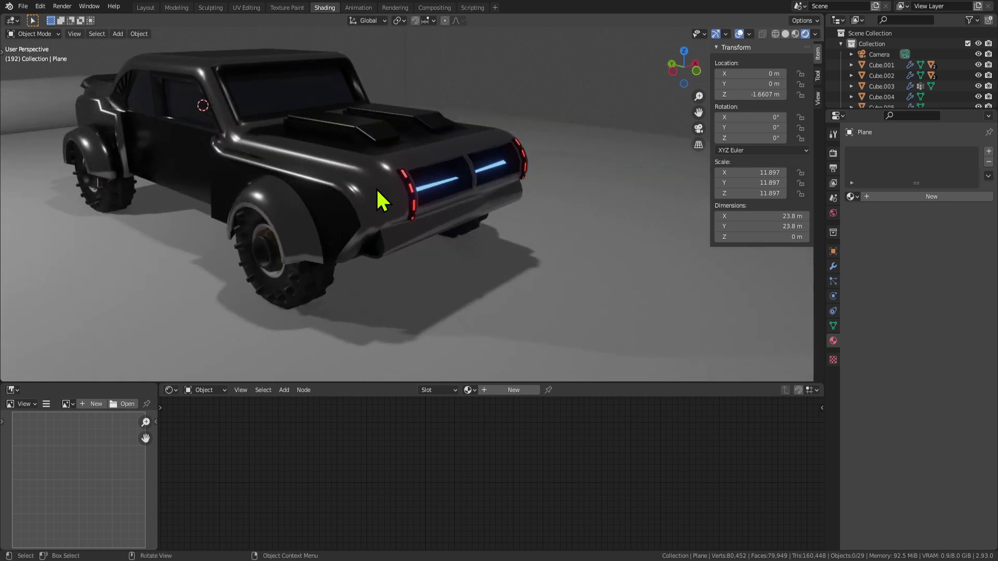
middle_drag(377, 191, 430, 228)
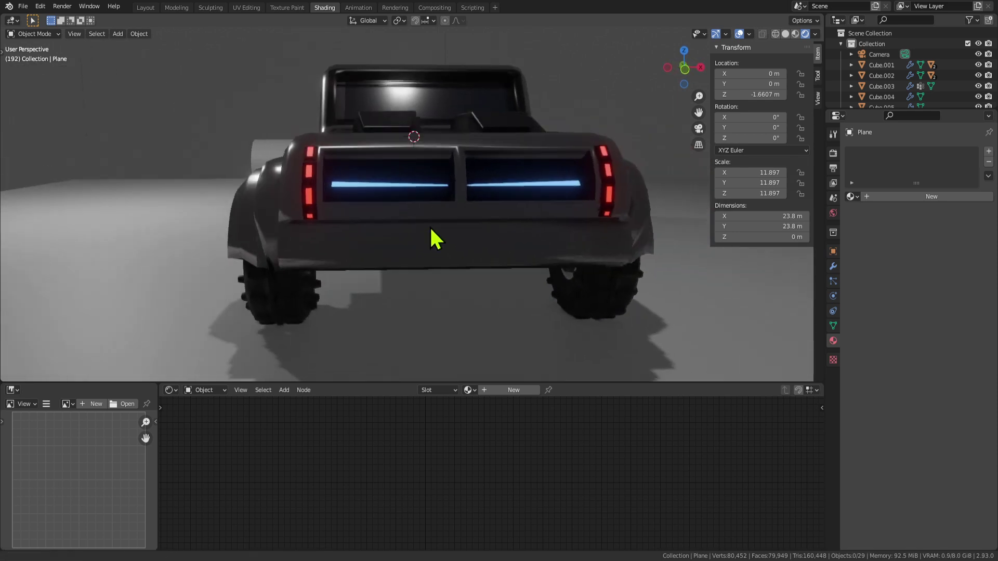
scroll(291, 205, up, 2)
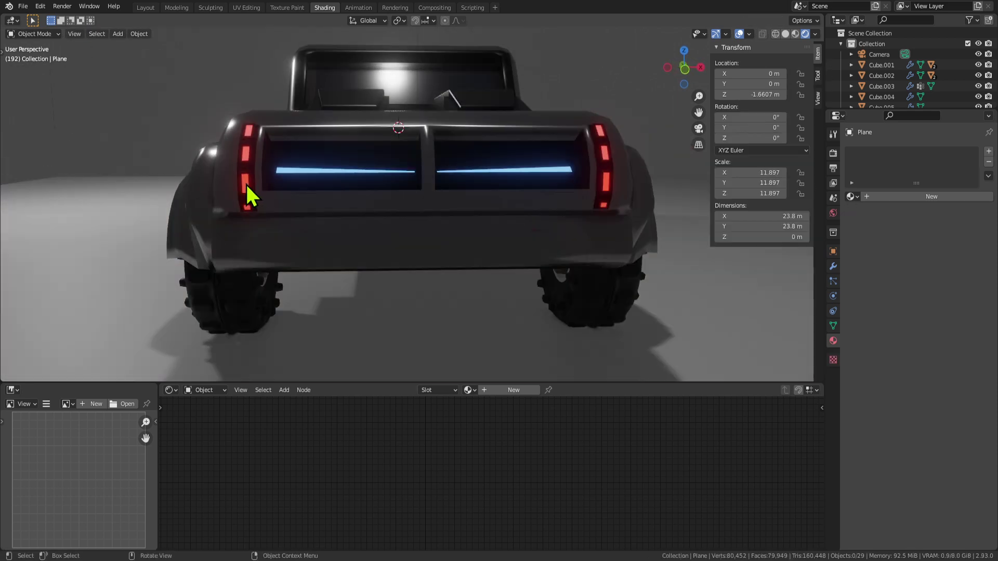
click(284, 198)
scroll(281, 200, up, 1)
click(299, 208)
key(Tab)
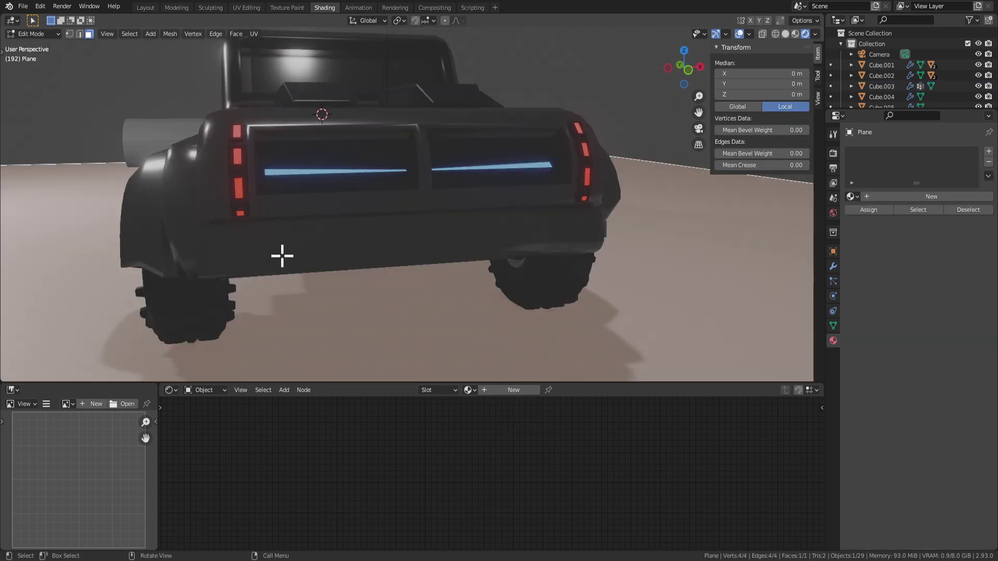
key(Tab)
Extrude three alternating horizontal faces of the front bumper on the body mesh to form protruding bars.
click(309, 256)
key(Tab)
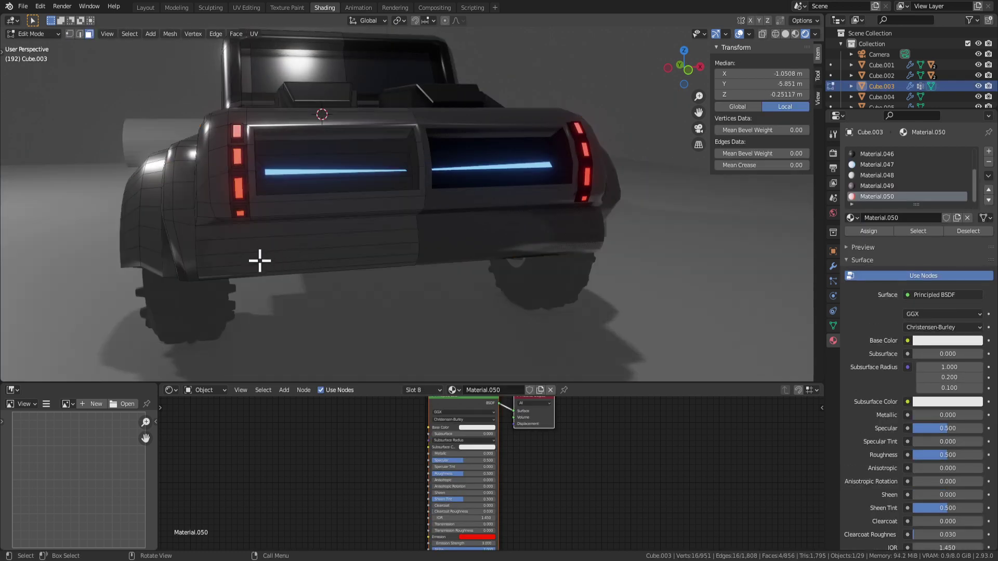
middle_drag(313, 271, 417, 301)
click(285, 246)
shift+click(298, 285)
shift+click(346, 324)
scroll(416, 323, down, 2)
key(e)
click(433, 327)
scroll(447, 325, down, 3)
key(Tab)
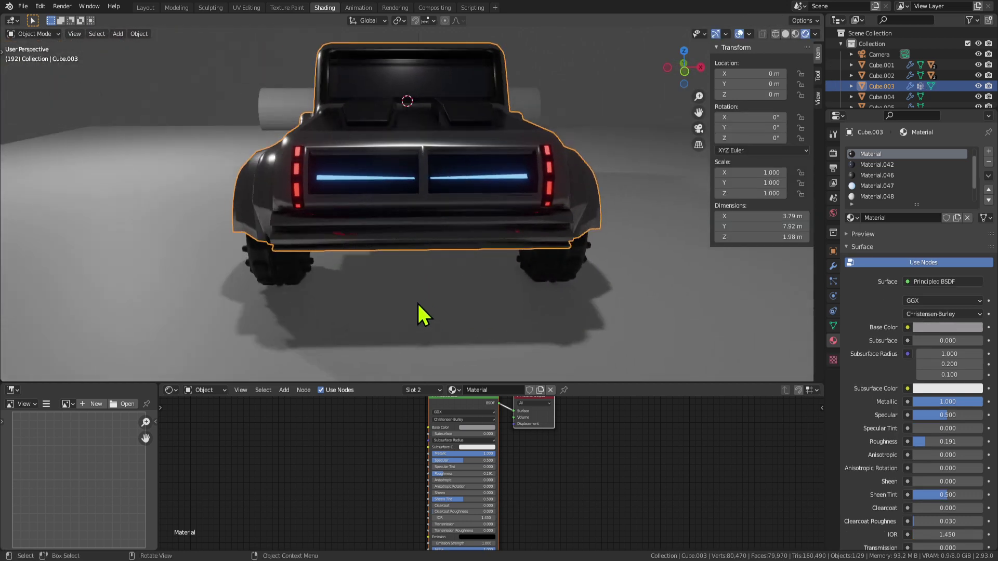
Examine the protruding bumper bars in Object Mode and Edit Mode from several distances.
scroll(417, 302, down, 1)
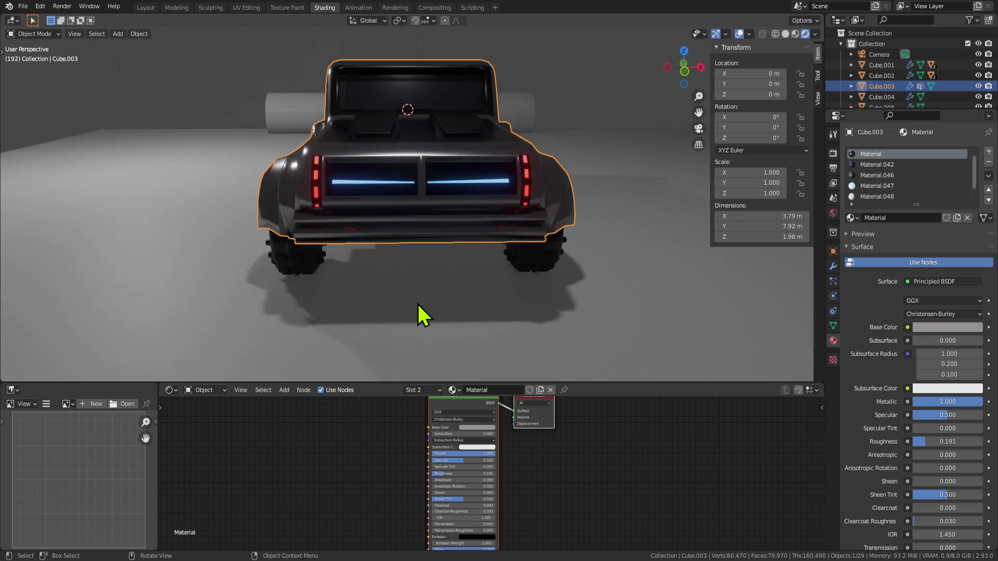
key(Tab)
mouse_move(372, 249)
middle_down()
mouse_move(419, 246)
mouse_move(541, 307)
mouse_move(434, 319)
mouse_move(504, 323)
mouse_move(478, 312)
mouse_move(357, 320)
mouse_move(378, 348)
mouse_move(454, 314)
mouse_move(429, 276)
mouse_move(468, 244)
mouse_move(364, 261)
middle_up()
scroll(427, 279, up, 3)
key(Tab)
scroll(468, 314, down, 4)
scroll(458, 258, up, 3)
Move the outer front edges of the three bumper bars along X about a third of the way toward the car's center.
key(Tab)
key(2)
middle_drag(252, 251, 305, 238)
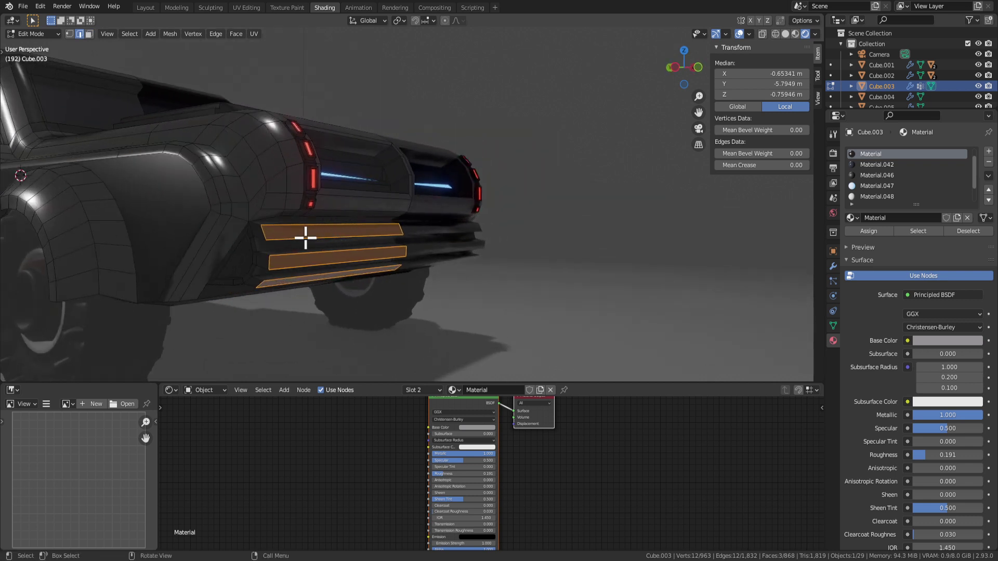
click(263, 233)
shift+click(270, 263)
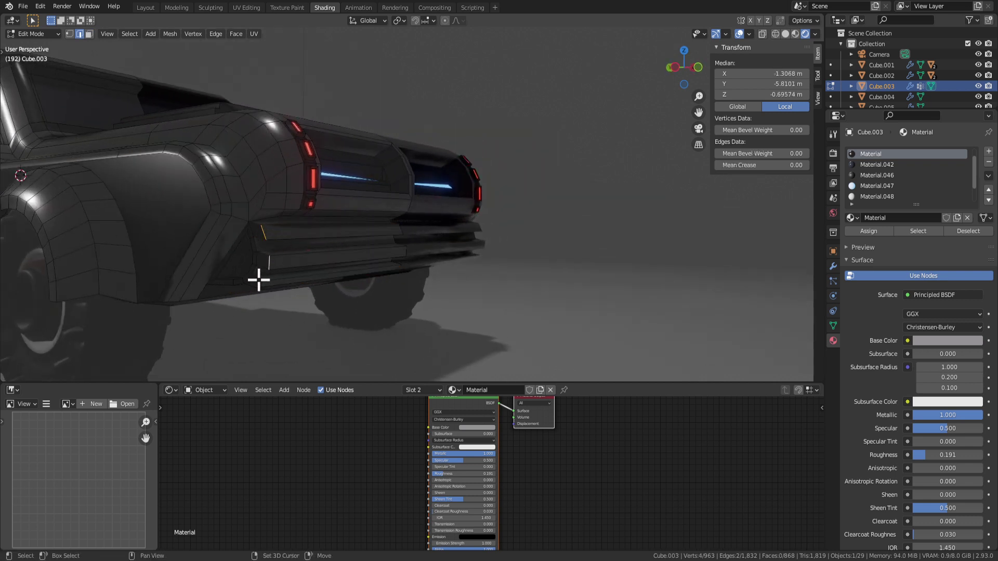
middle_drag(264, 284, 328, 282)
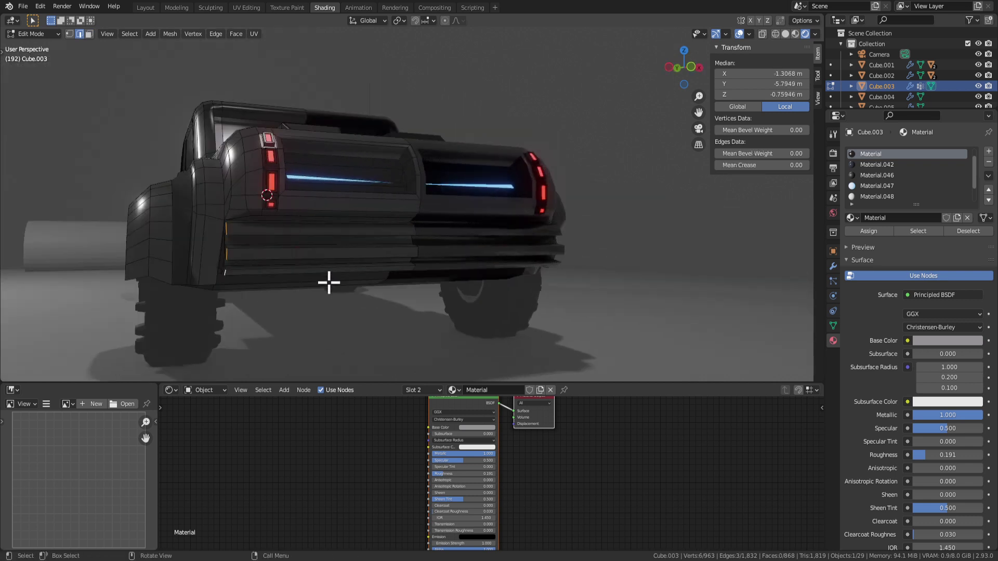
key(g)
key(y)
key(x)
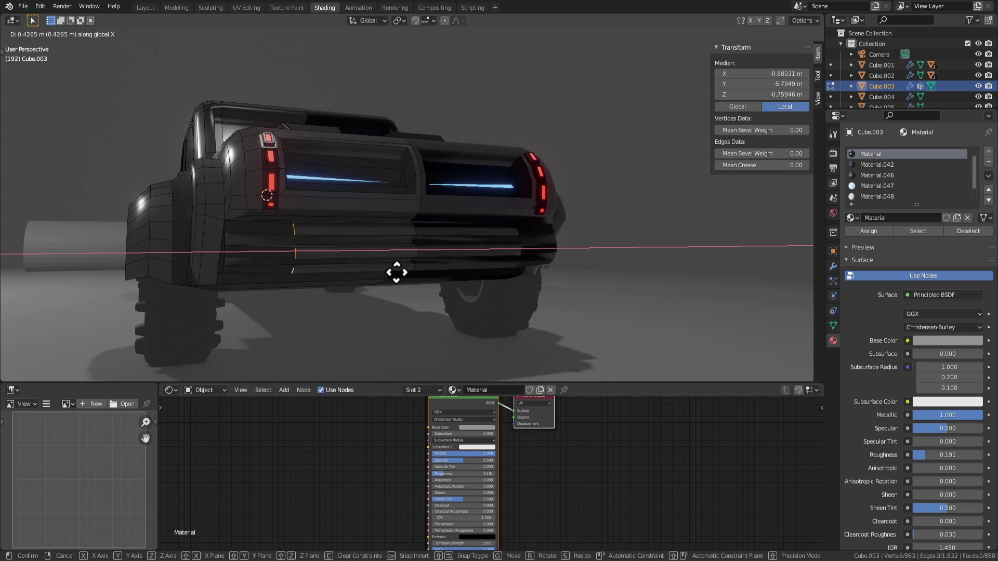
click(430, 263)
key(Tab)
middle_drag(430, 263, 345, 258)
Select the six faces of the three bumper bars, both the front faces and the slanted outer ends.
key(Tab)
click(319, 263)
shift+click(345, 281)
shift+click(315, 292)
middle_drag(315, 293, 310, 270)
shift+click(301, 292)
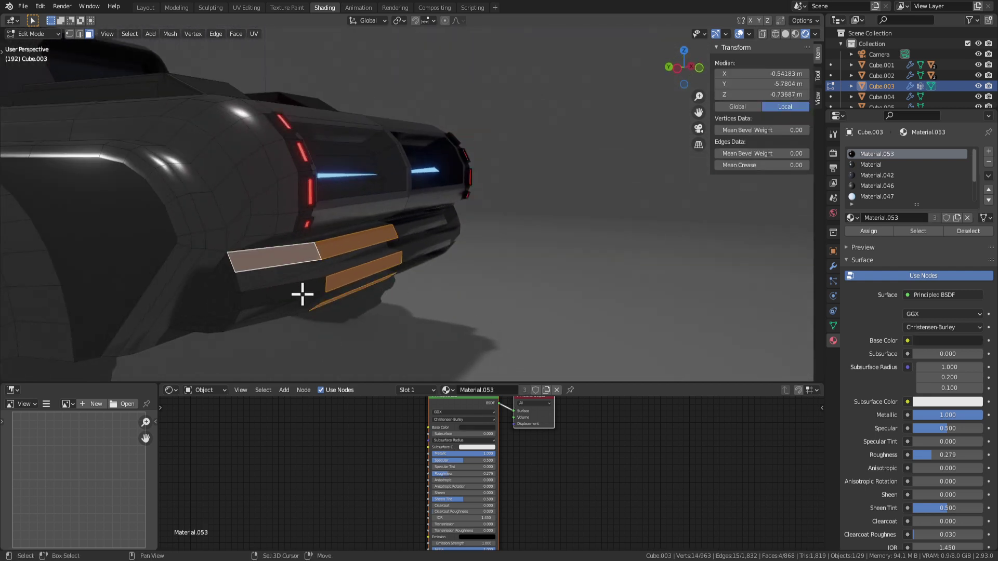
shift+click(302, 300)
middle_drag(367, 335, 366, 304)
shift+click(309, 284)
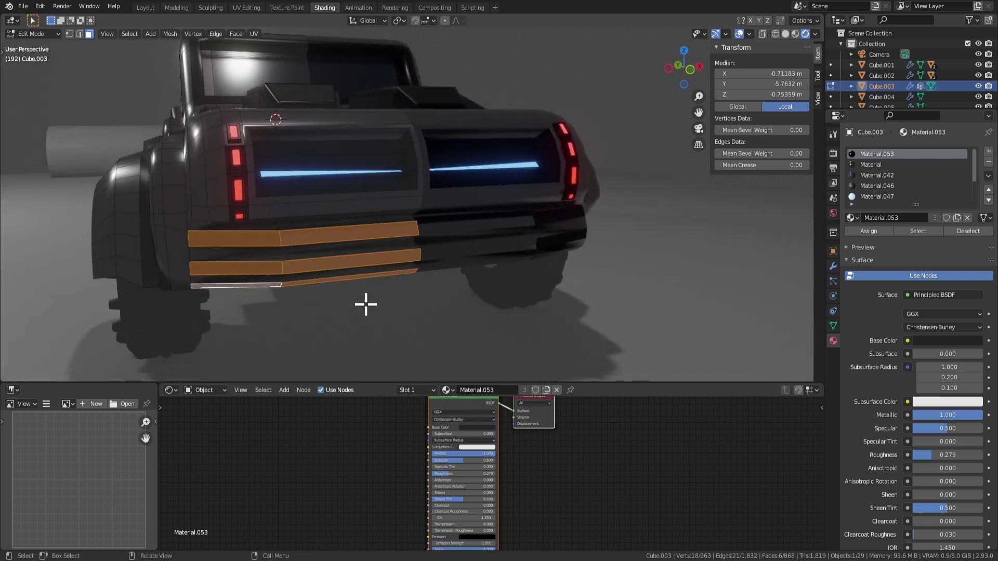
Examine the bumper bars against the whole car from farther away and from the front.
scroll(395, 276, down, 8)
key(Tab)
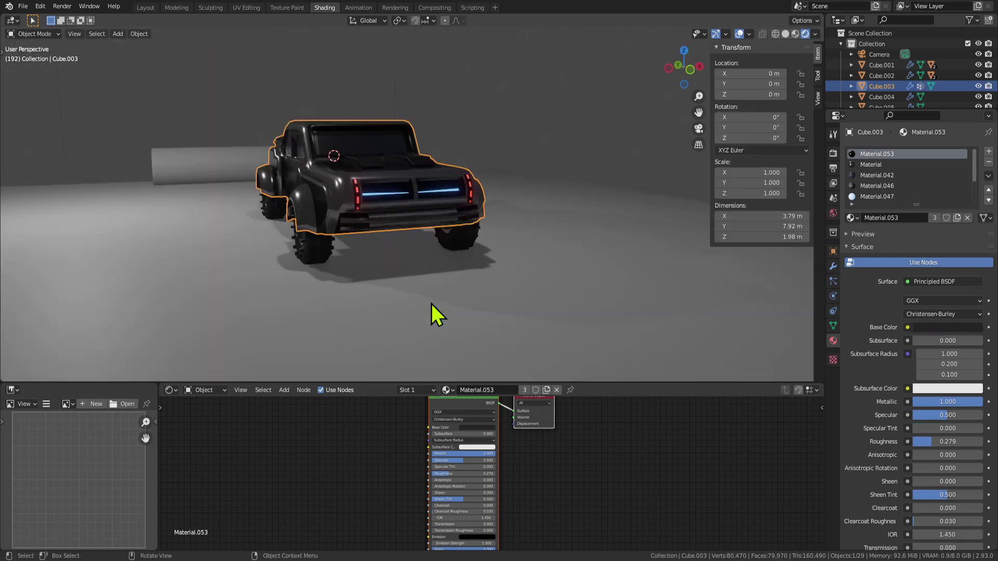
key(Tab)
scroll(555, 310, down, 4)
scroll(478, 247, up, 6)
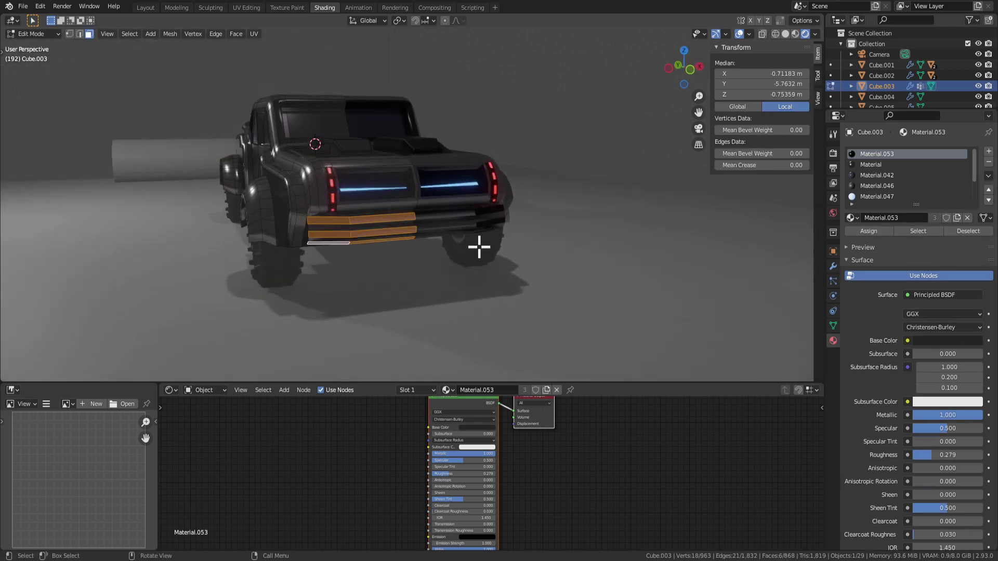
middle_drag(478, 247, 389, 270)
middle_drag(453, 226, 472, 217)
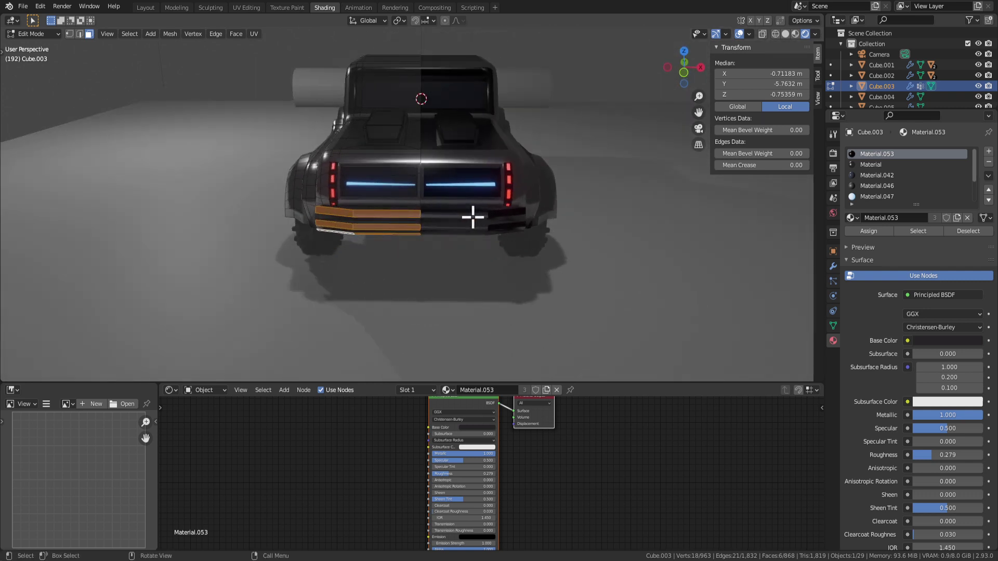
Apply flat shading to the six selected faces of the three bumper bars.
middle_drag(345, 351, 390, 294)
key(Tab)
key(Tab)
middle_drag(629, 261, 407, 228)
right_click(408, 229)
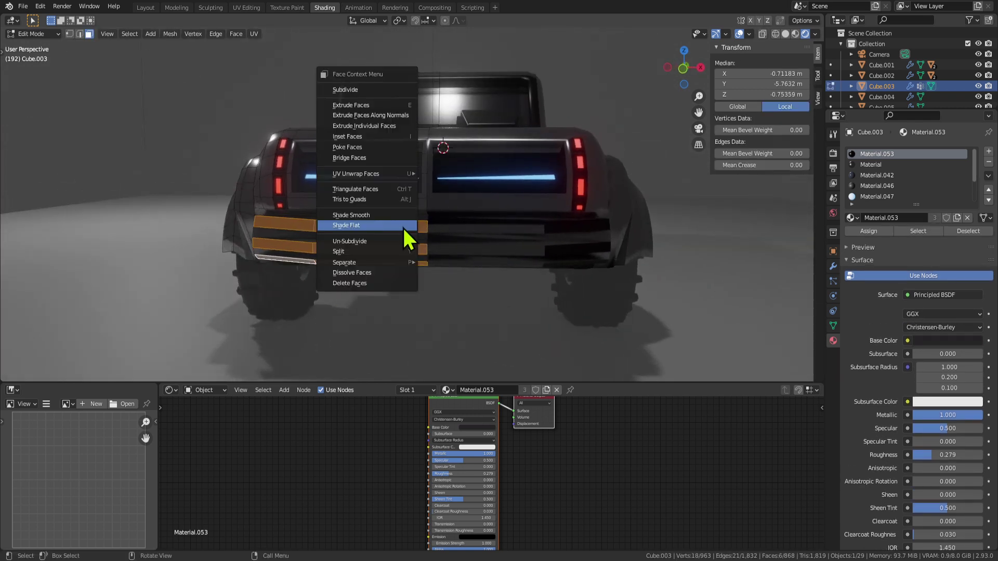
click(376, 224)
key(Tab)
Examine the flat-shaded bumper bars and the surrounding bodywork in Object Mode and Edit Mode from several angles.
scroll(373, 282, down, 3)
middle_drag(373, 283, 307, 271)
key(Tab)
key(Tab)
key(Tab)
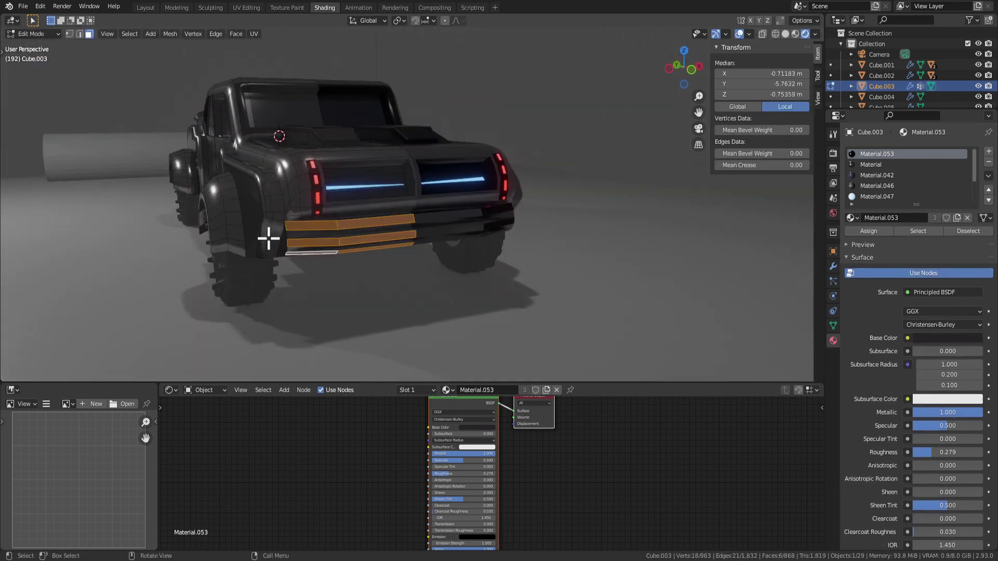
click(270, 235)
key(Tab)
scroll(324, 263, down, 3)
middle_drag(397, 277, 408, 211)
scroll(325, 243, up, 2)
key(Tab)
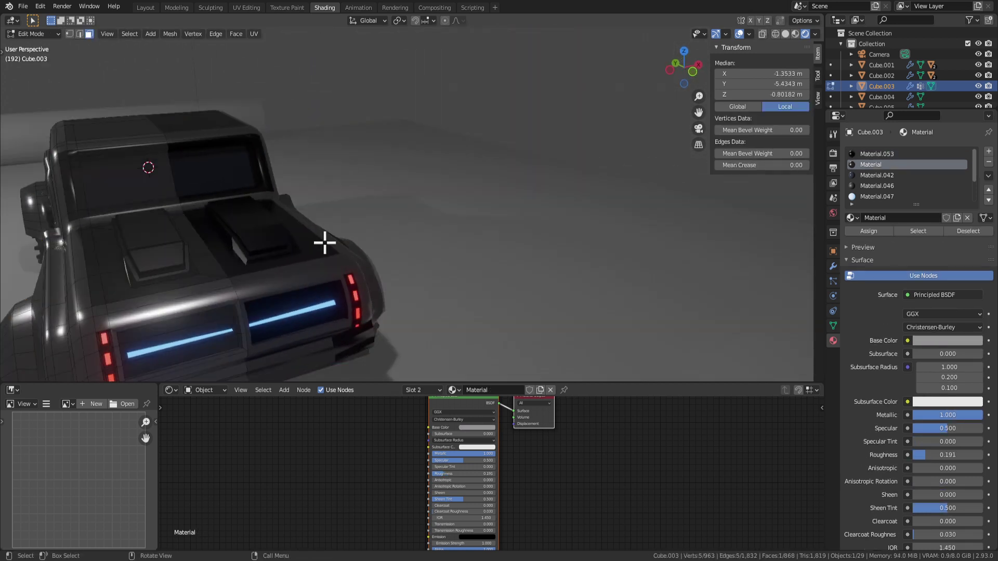
key(Tab)
middle_drag(325, 243, 447, 209)
key(Tab)
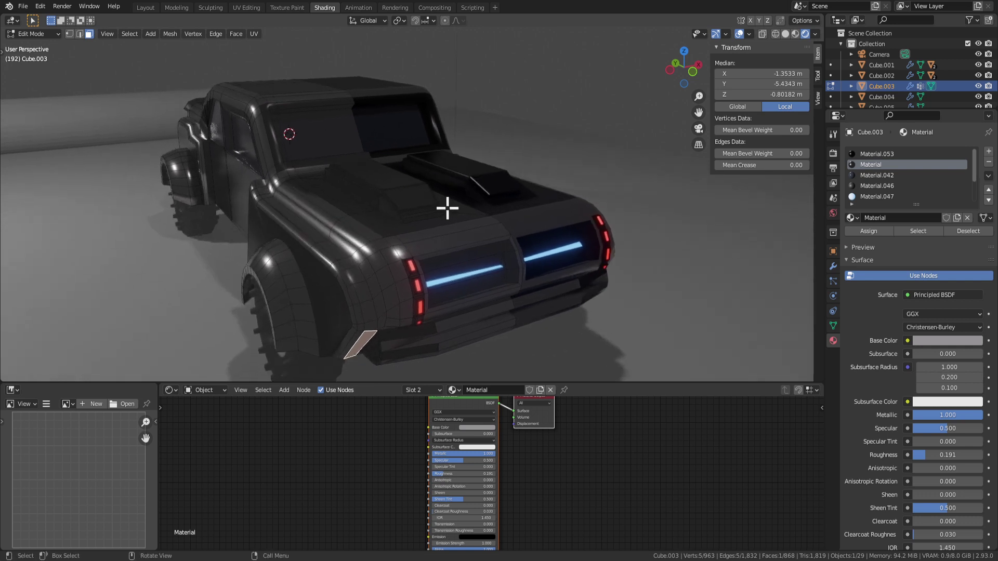
Try insetting the top and front faces of the raised hood scoop by about 0.059 m and extruding them inward.
scroll(474, 236, down, 3)
click(391, 186)
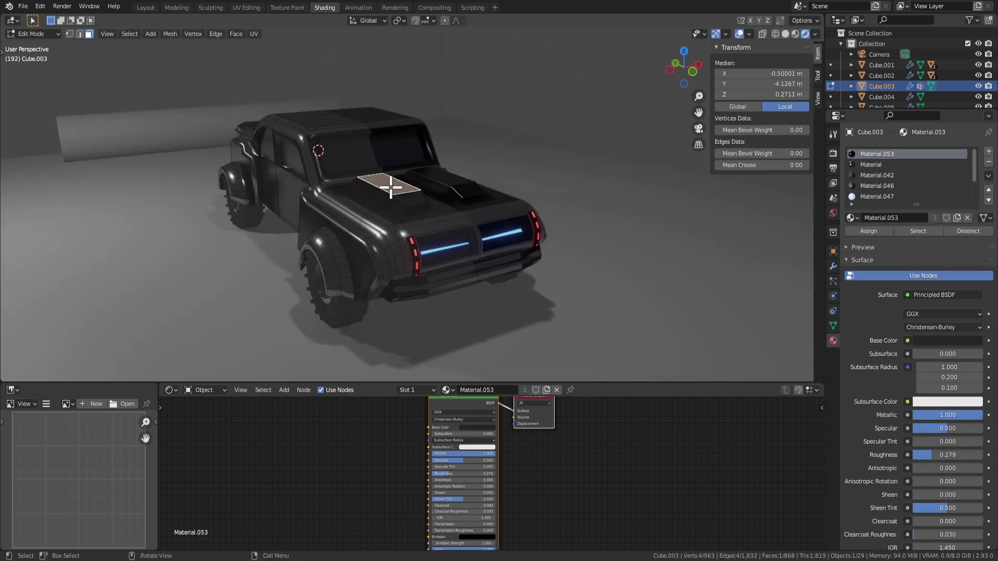
shift+click(411, 200)
key(i)
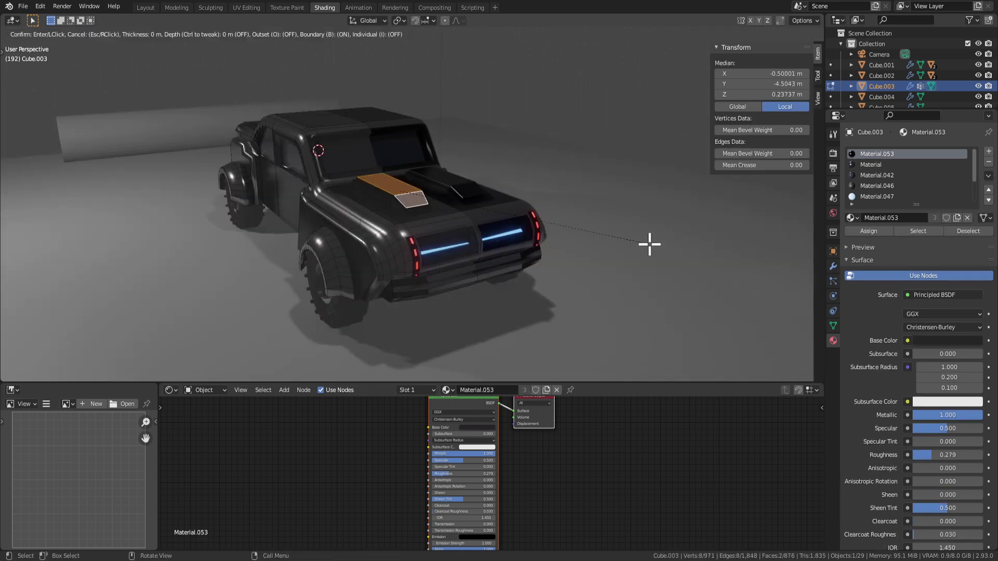
click(646, 243)
key(e)
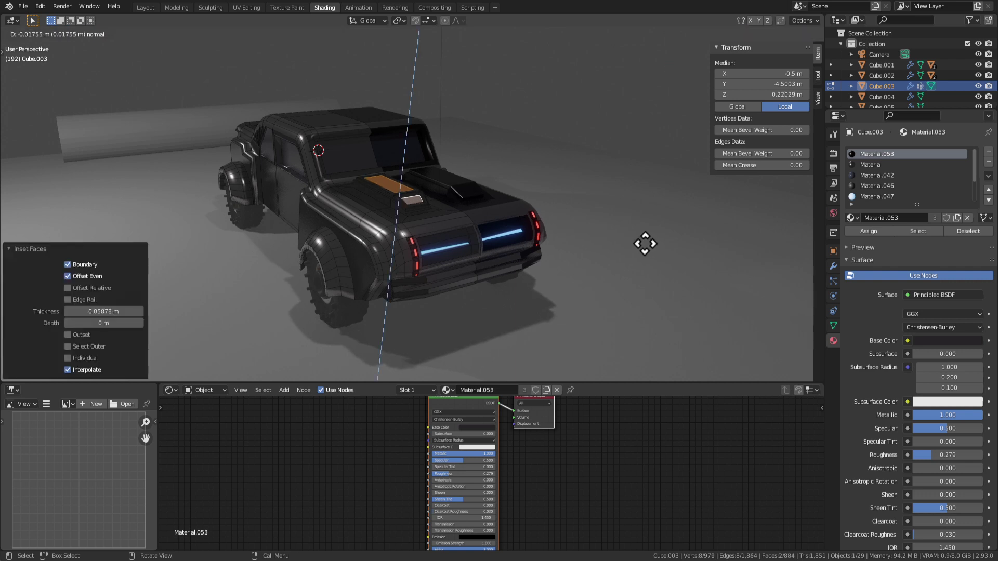
click(642, 251)
key(Tab)
middle_drag(643, 250, 566, 290)
scroll(566, 290, up, 2)
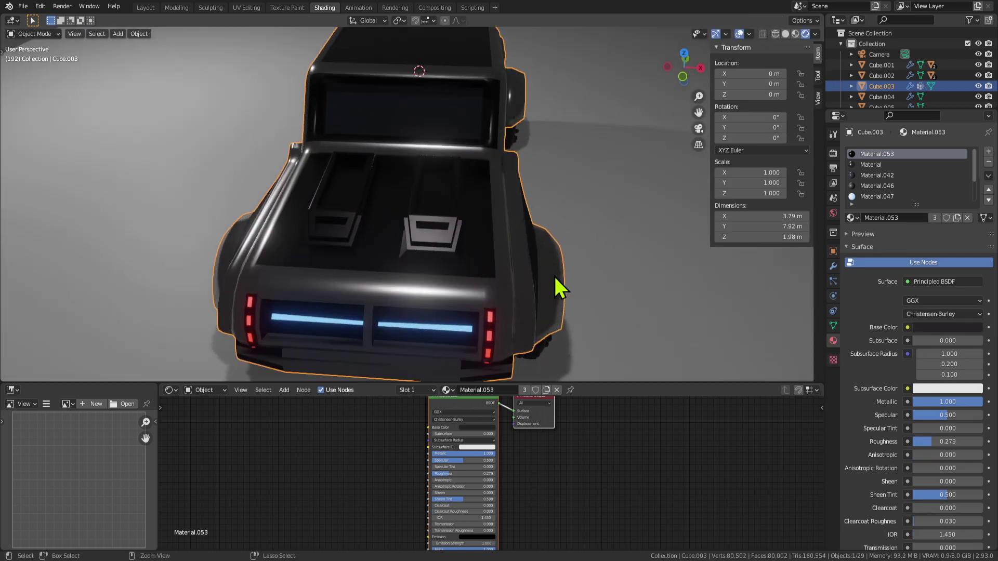
Undo the inset and inward extrusion on the hood scoop.
key(ctrl+z)
key(ctrl+z)
key(ctrl+z)
key(Tab)
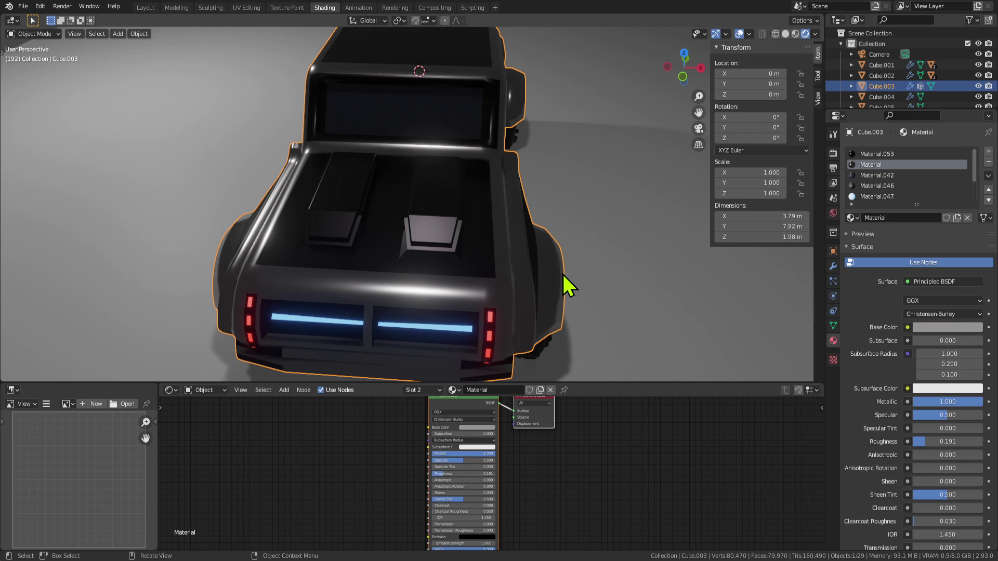
Examine the two hood scoops from above and from the front in Object Mode and Edit Mode.
scroll(369, 141, down, 2)
key(Tab)
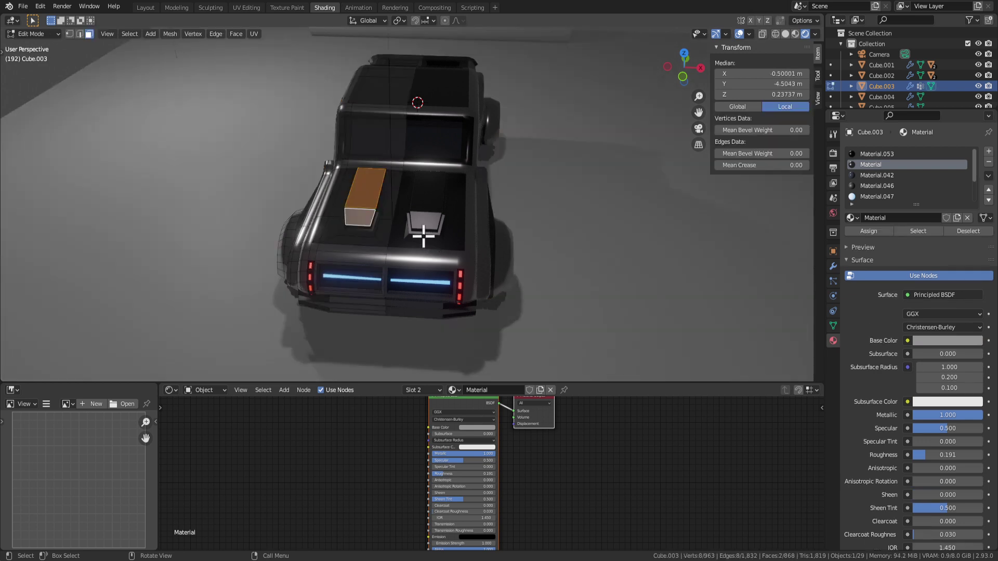
key(Tab)
mouse_move(423, 235)
middle_down()
mouse_move(503, 234)
mouse_move(366, 242)
mouse_move(457, 242)
mouse_move(503, 229)
mouse_move(423, 229)
mouse_move(426, 246)
middle_up()
key(Tab)
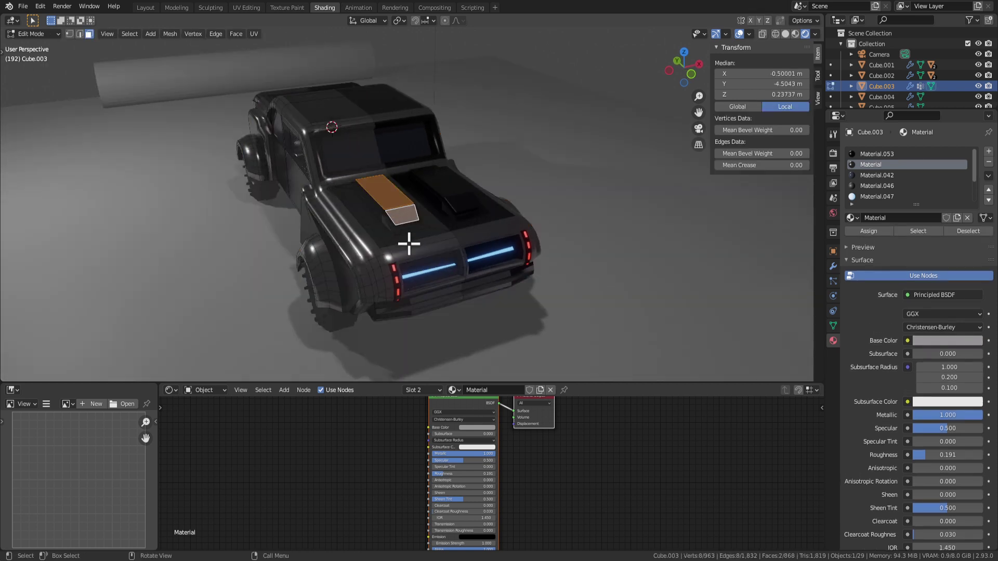
key(Tab)
scroll(439, 242, up, 2)
key(Tab)
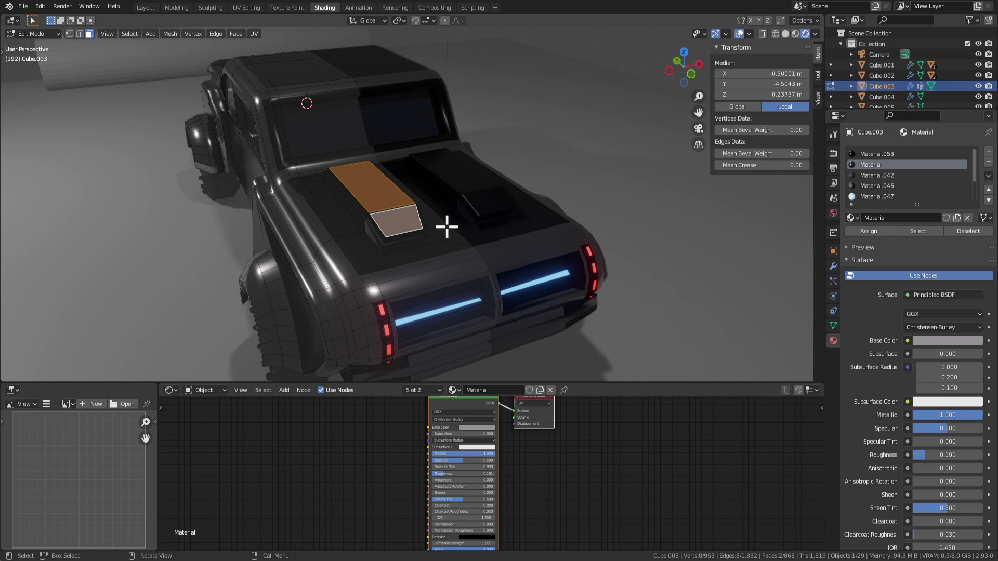
scroll(382, 168, down, 5)
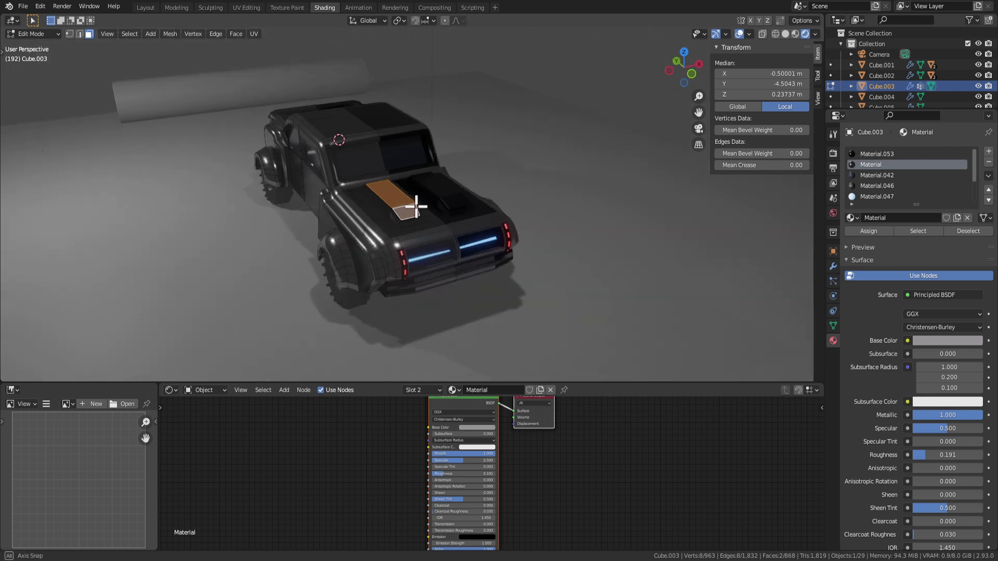
mouse_move(417, 205)
middle_down()
mouse_move(457, 196)
mouse_move(405, 199)
middle_up()
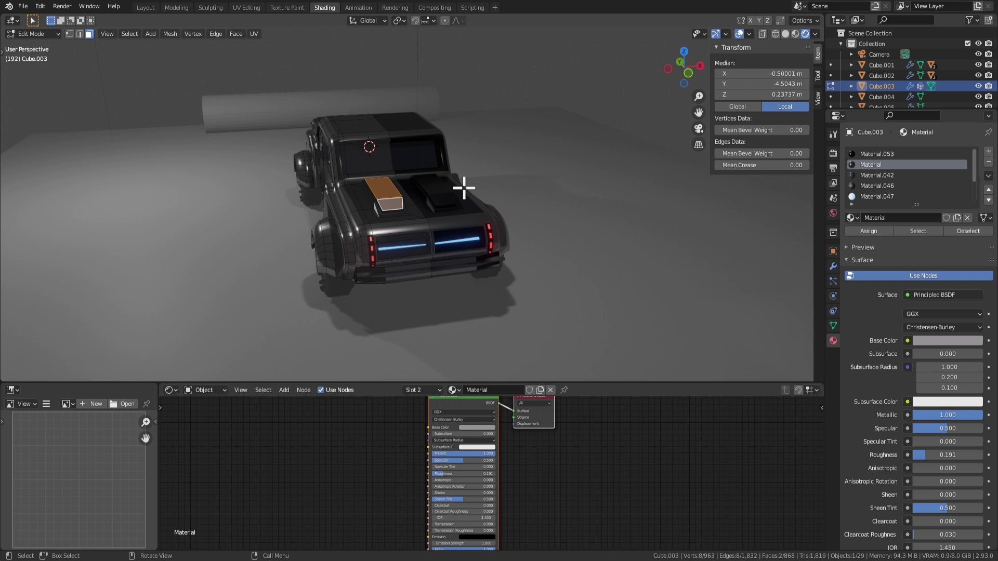
scroll(448, 252, up, 5)
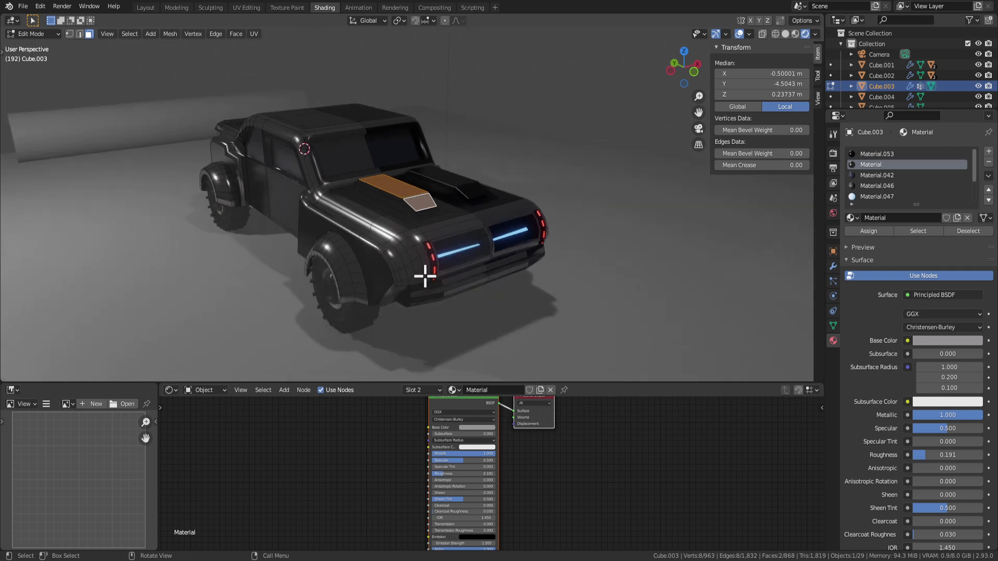
Examine the whole car's proportions, hood and lit front end from the front, corner and side at different distances.
scroll(461, 279, down, 3)
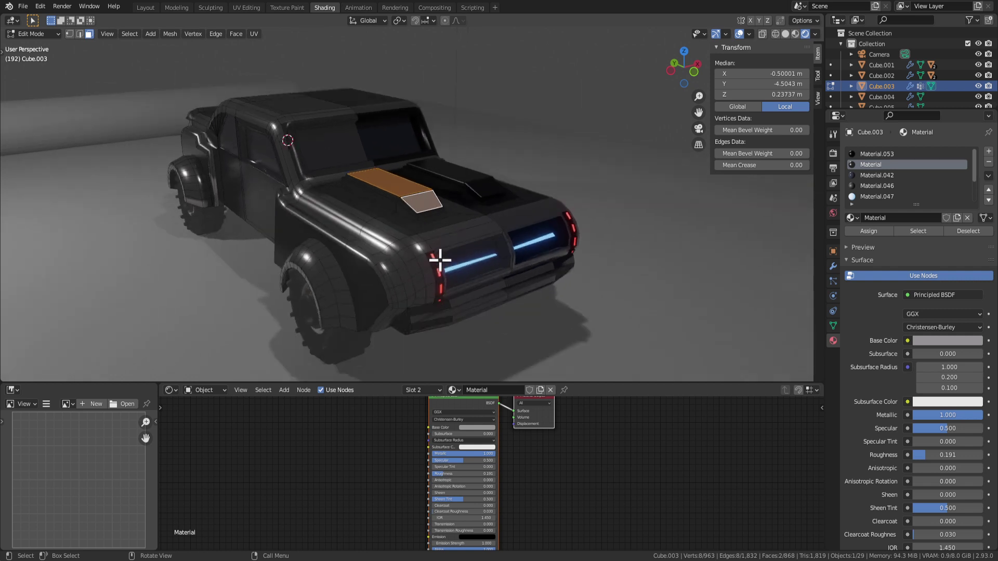
middle_drag(424, 270, 437, 280)
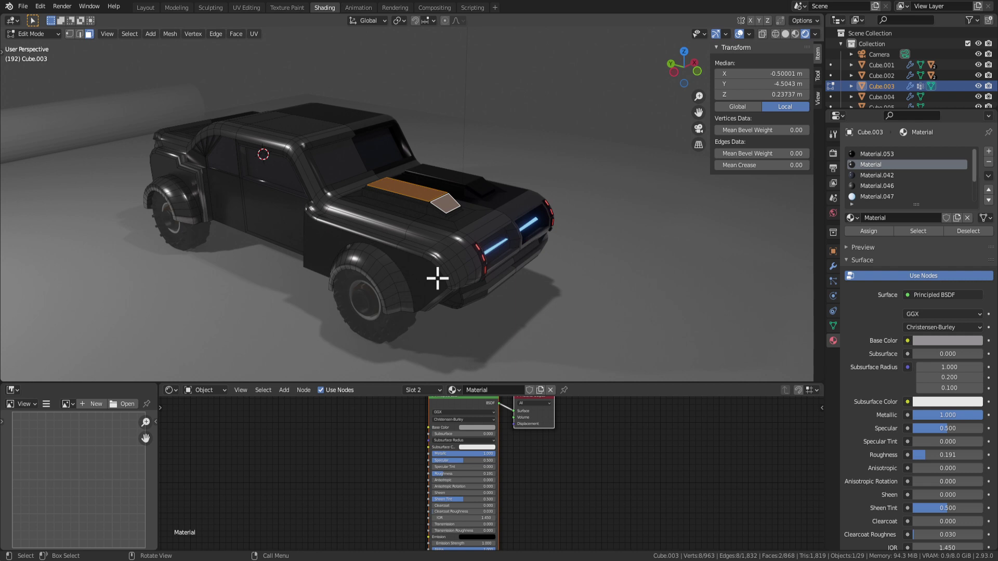
middle_drag(441, 257, 439, 232)
scroll(457, 235, up, 2)
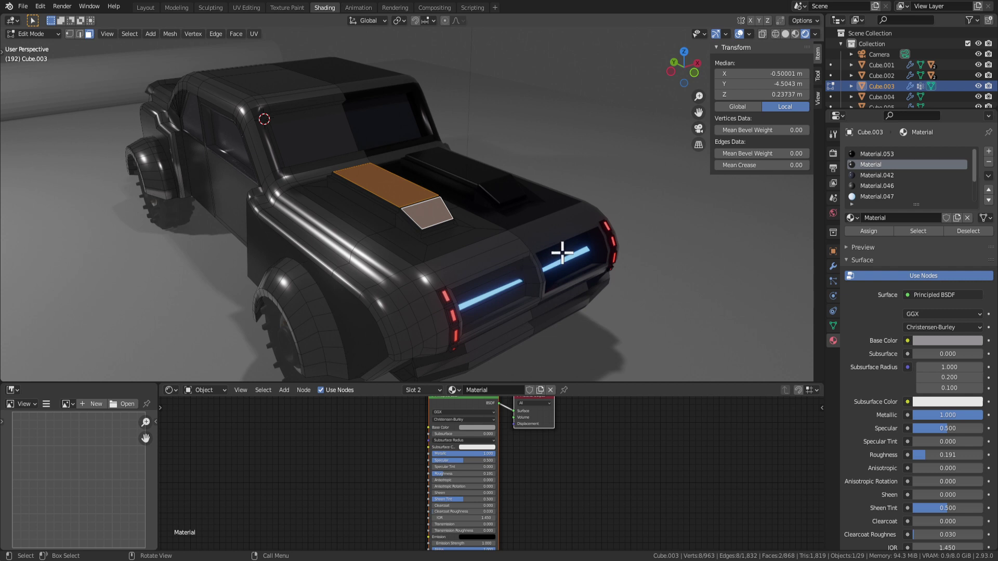
scroll(499, 249, down, 5)
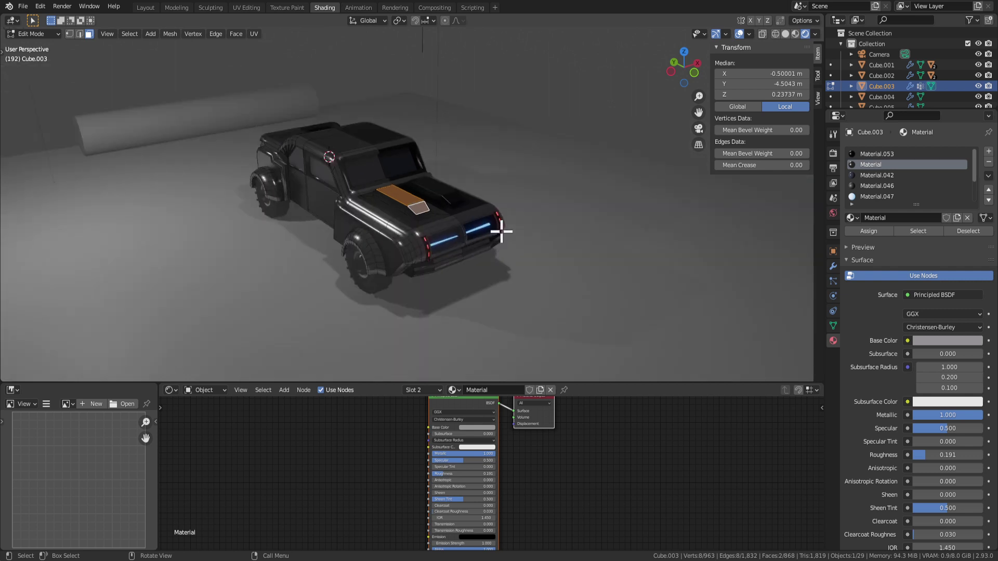
middle_drag(378, 198, 400, 180)
key(Tab)
key(Tab)
scroll(470, 226, up, 1)
middle_drag(494, 202, 461, 222)
key(Tab)
scroll(459, 219, down, 3)
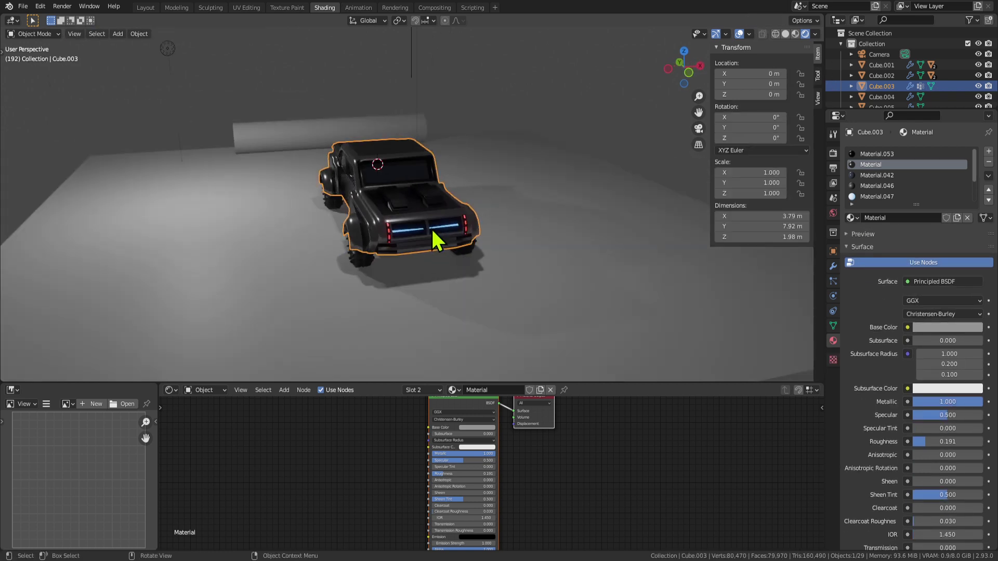
scroll(439, 229, up, 3)
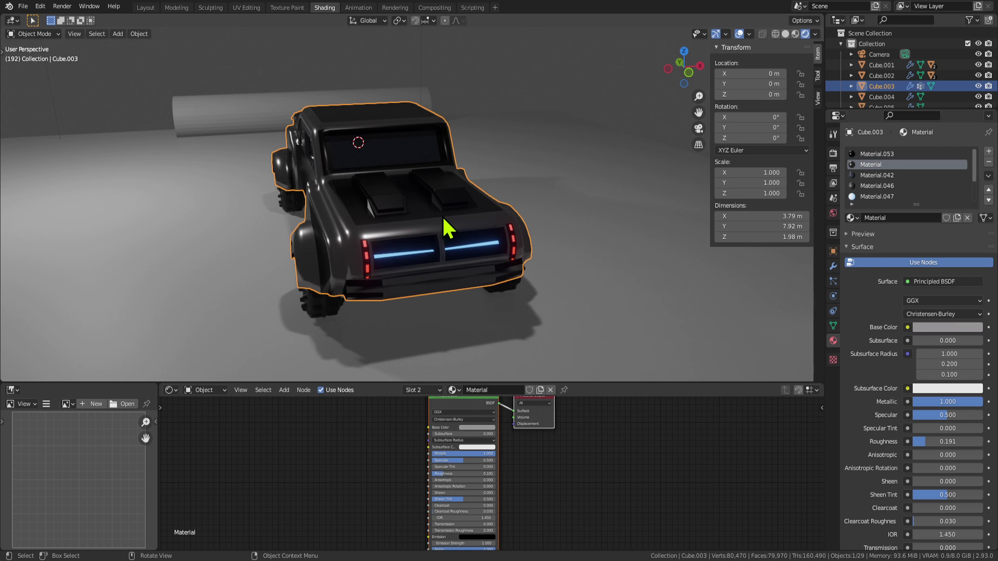
middle_drag(420, 226, 537, 245)
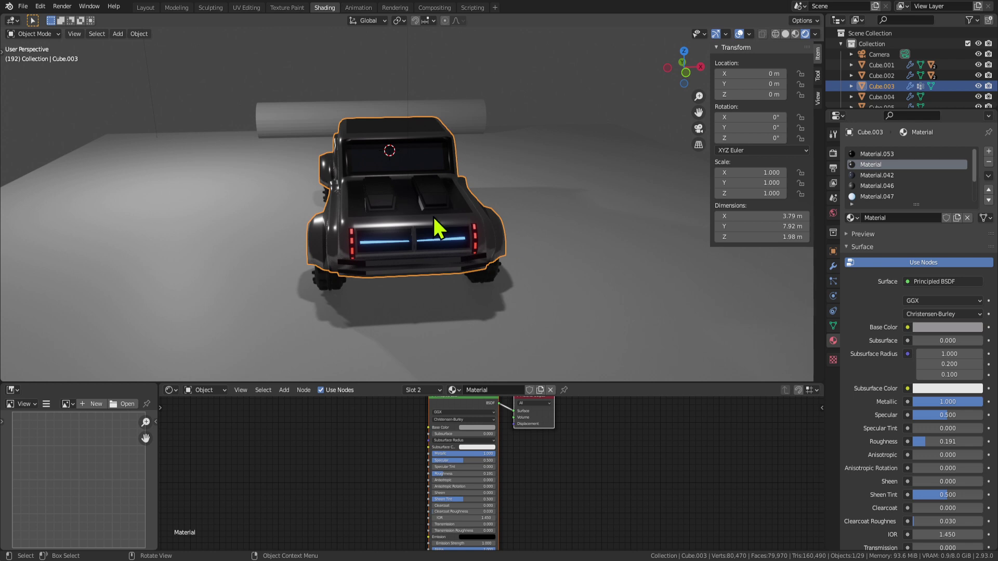
middle_drag(416, 222, 491, 236)
scroll(385, 247, up, 1)
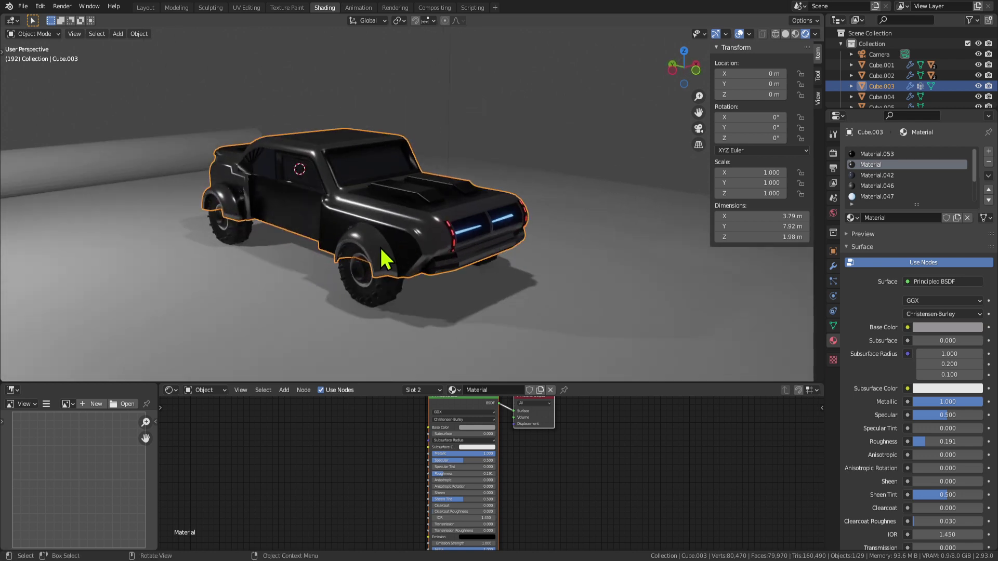
Save the car file.
middle_drag(378, 249, 682, 249)
scroll(574, 231, down, 2)
middle_drag(494, 227, 600, 249)
key(ctrl+s)
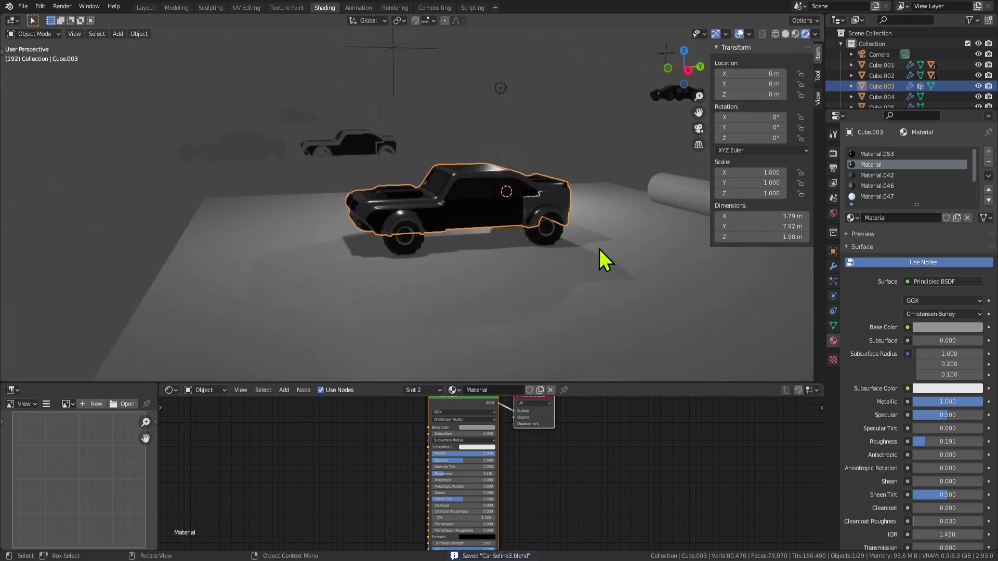
Play the animation and maximize the 3D viewport around the car's front corner.
key(space)
middle_drag(478, 250, 622, 274)
click(551, 270)
scroll(622, 274, up, 2)
scroll(546, 195, up, 3)
click(545, 194)
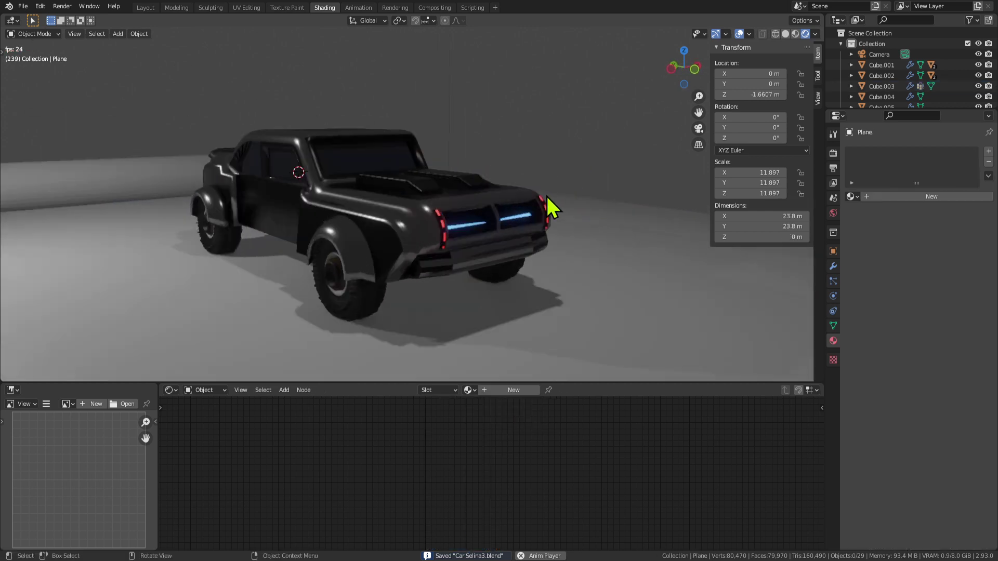
key(ctrl+space)
middle_drag(547, 196, 727, 192)
scroll(720, 197, up, 2)
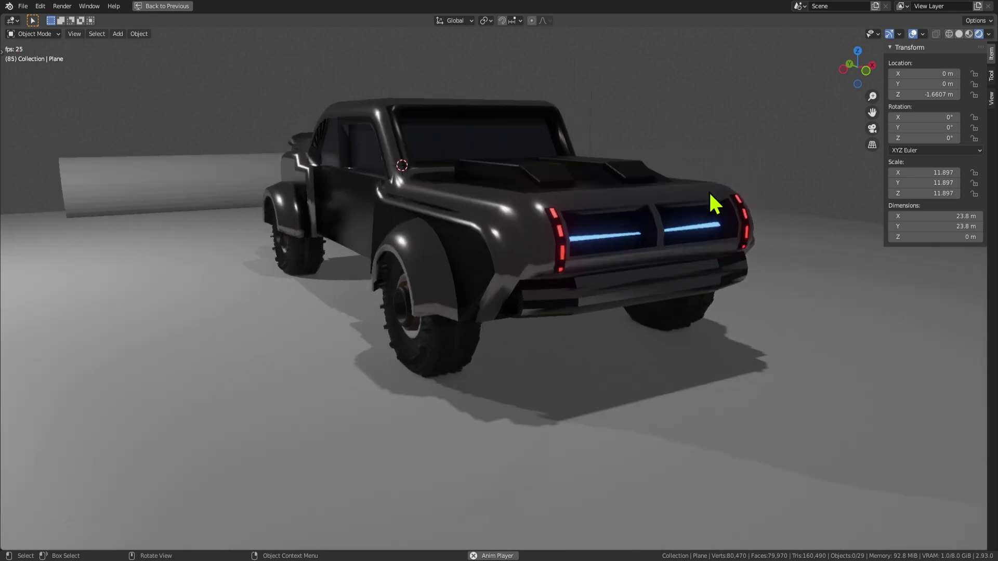
Delete the large cylinder lying behind the car.
click(192, 192)
key(Delete)
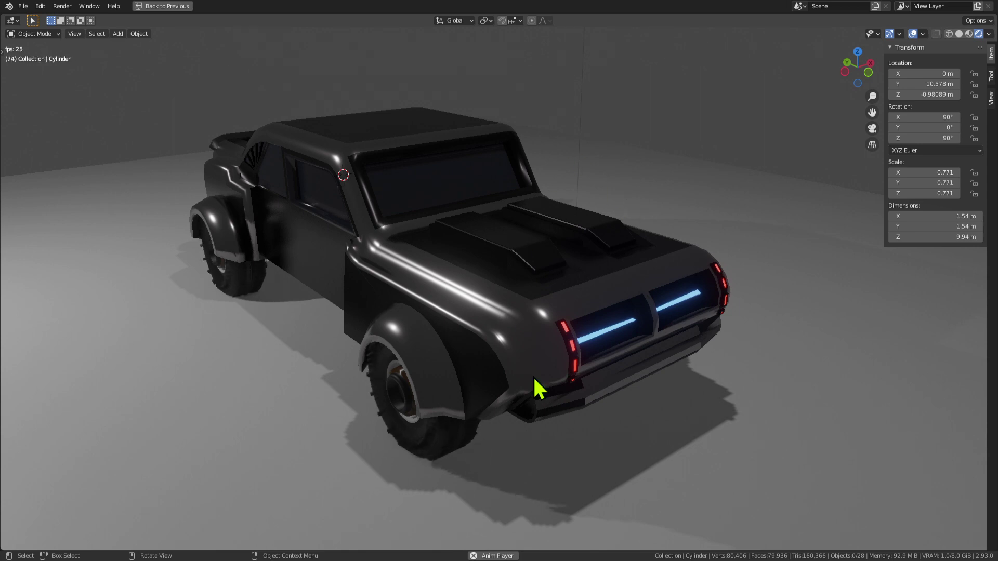
middle_drag(535, 390, 360, 307)
click(259, 313)
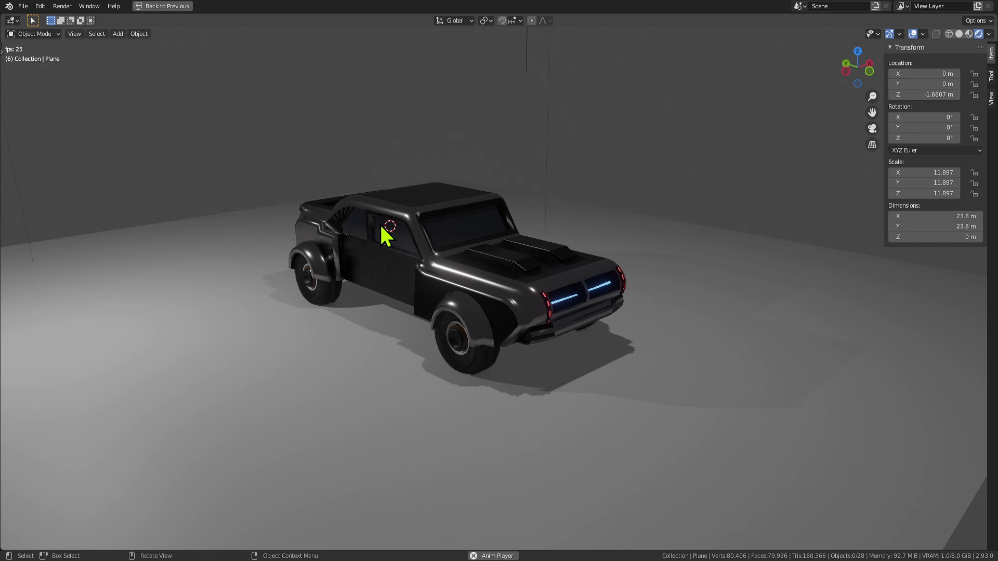
Examine the car during playback from the front, side and rear, then its front end up close.
middle_drag(479, 243, 361, 462)
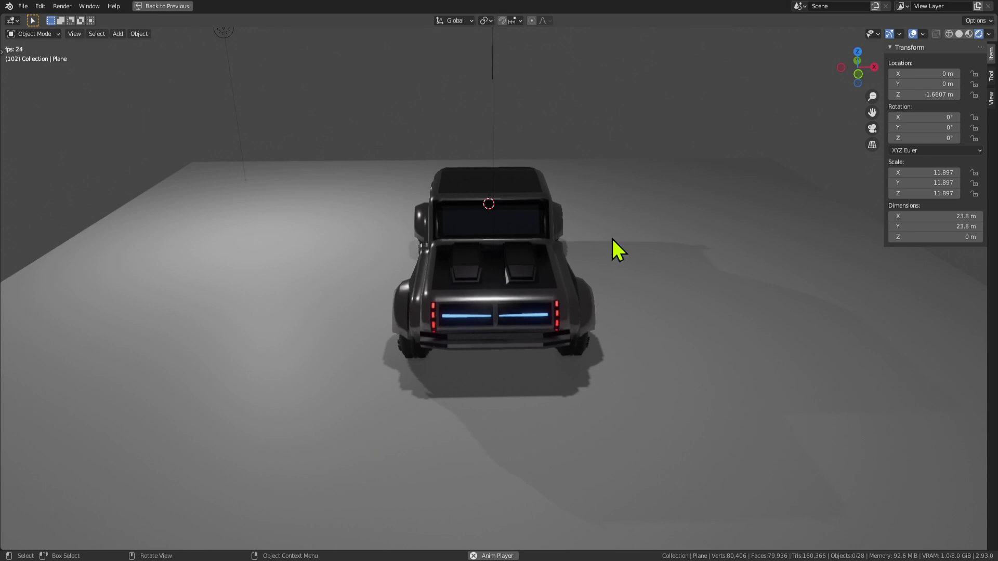
click(612, 255)
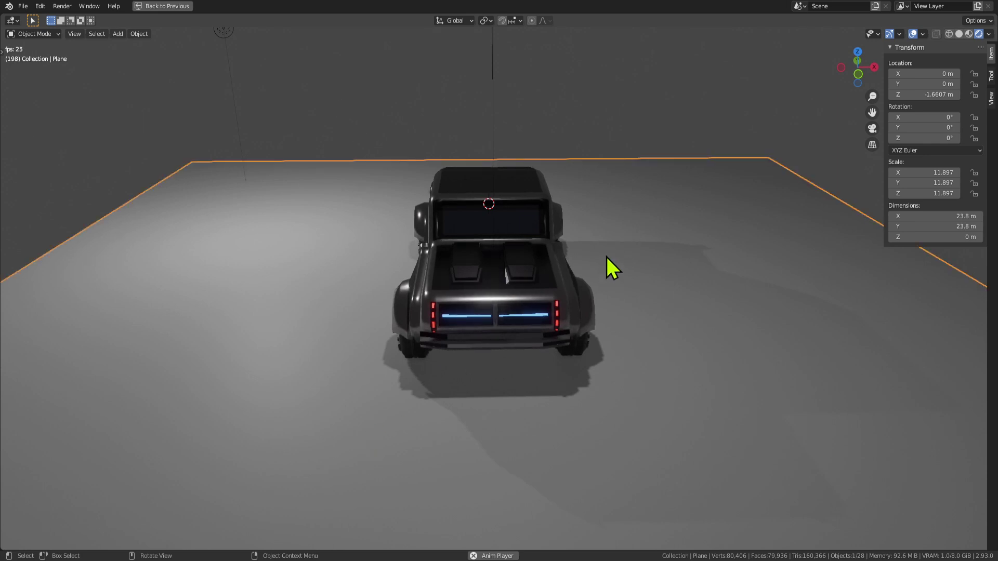
middle_drag(568, 204, 629, 154)
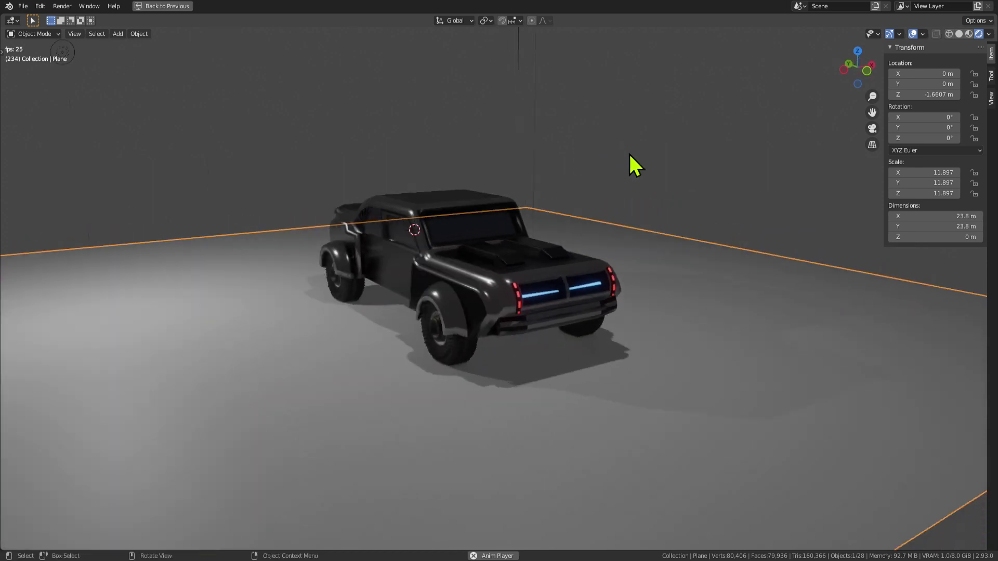
click(421, 154)
middle_drag(547, 262, 597, 294)
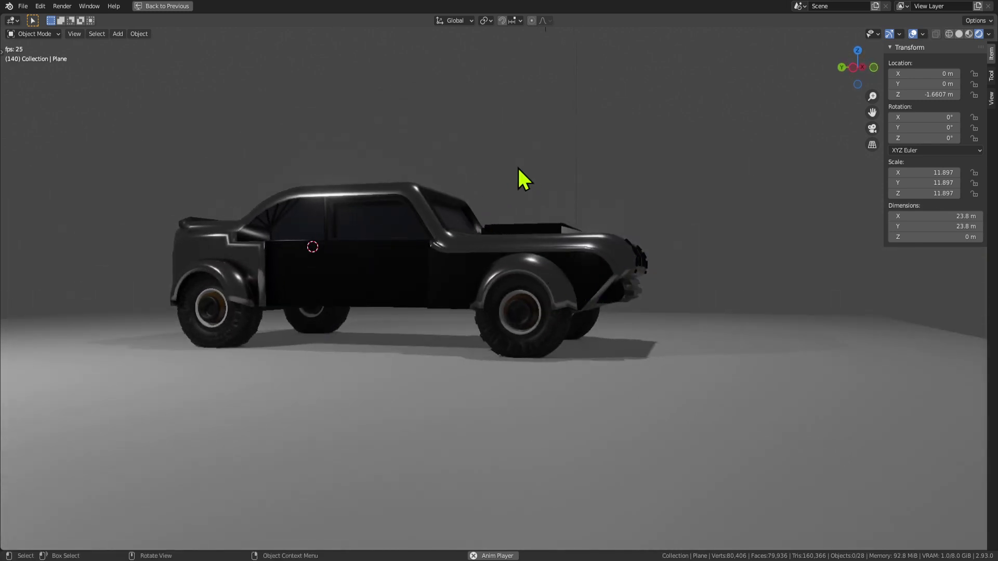
middle_drag(518, 168, 670, 223)
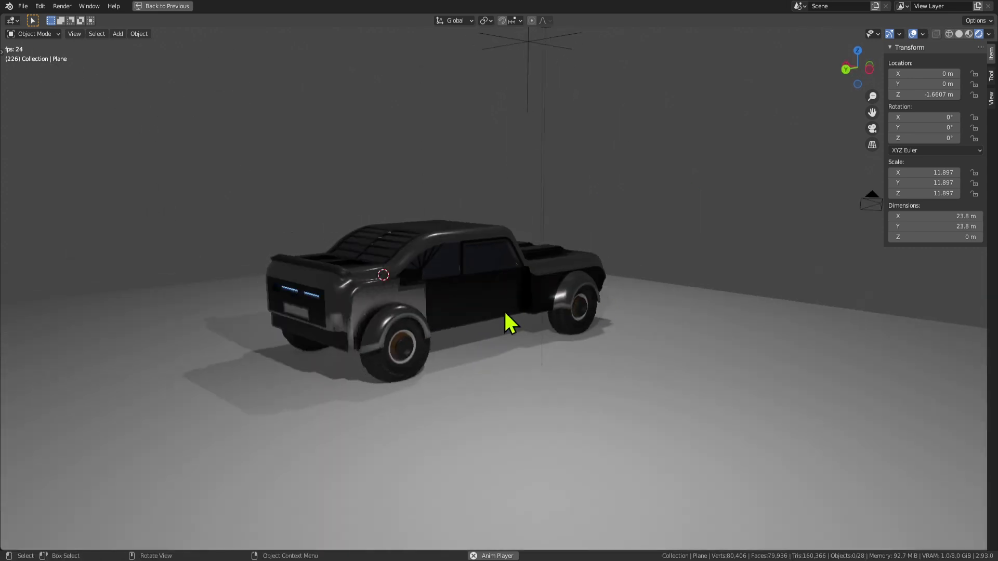
middle_drag(619, 342, 544, 341)
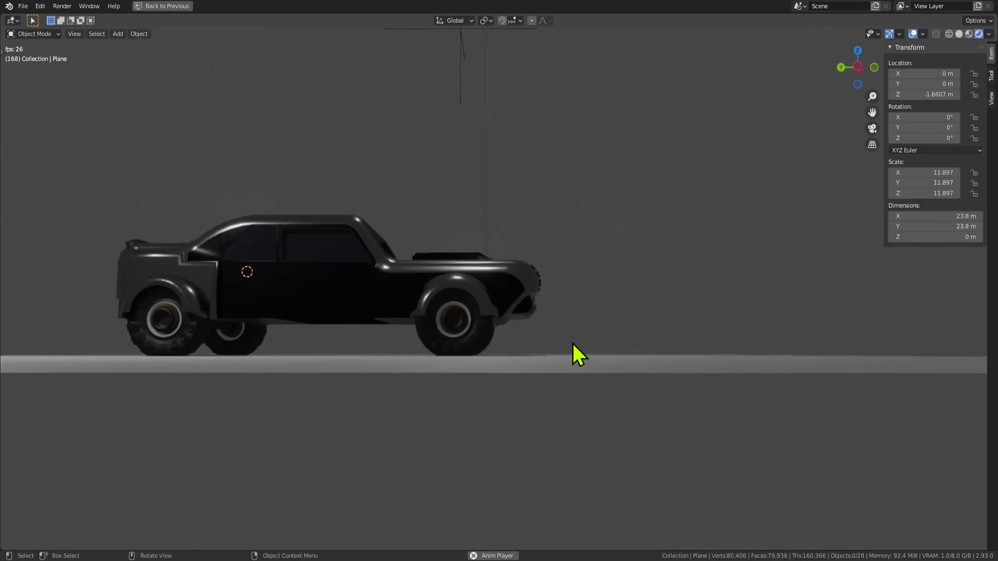
scroll(474, 330, up, 3)
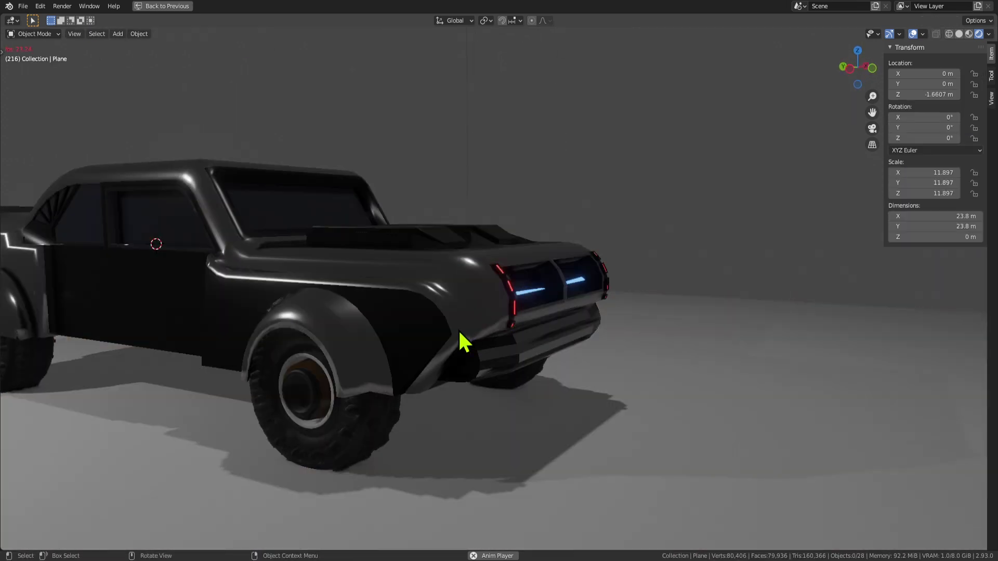
Try to inset the hood scoop's top and front faces, extrude them inward about 0.05 m and scale them to about 0.8.
middle_drag(459, 332, 401, 343)
scroll(403, 229, up, 2)
click(409, 230)
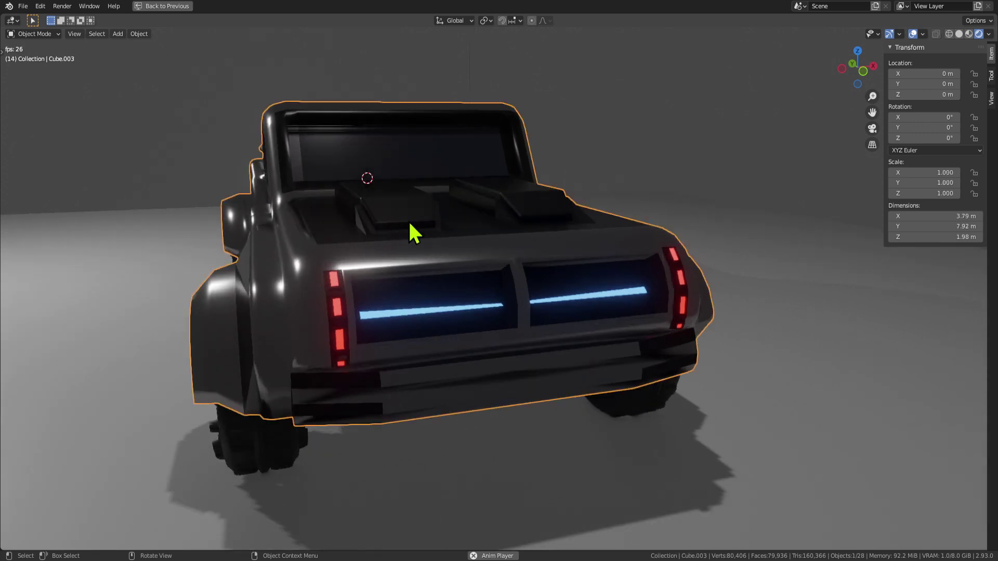
key(Tab)
middle_drag(407, 223, 461, 264)
shift+click(371, 198)
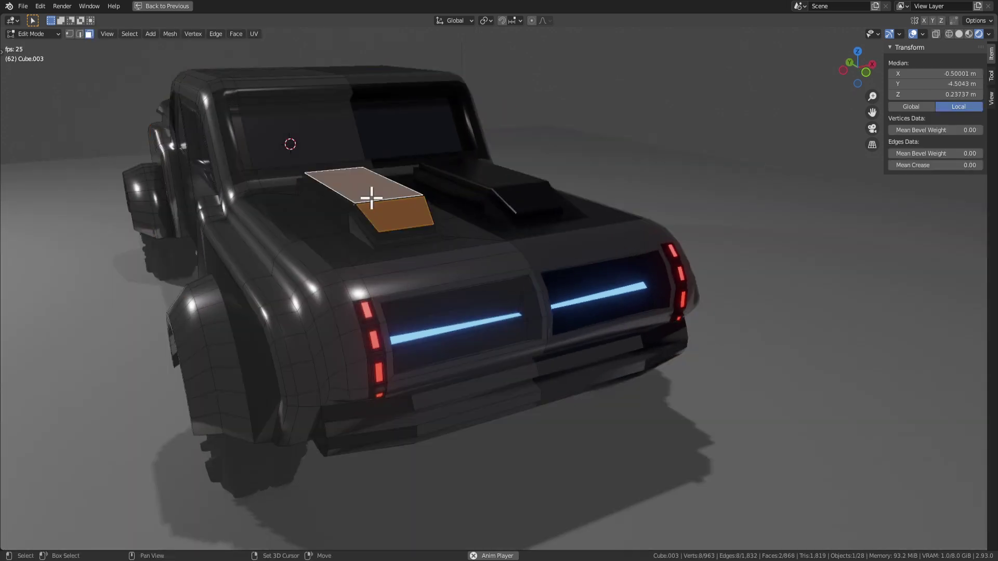
key(i)
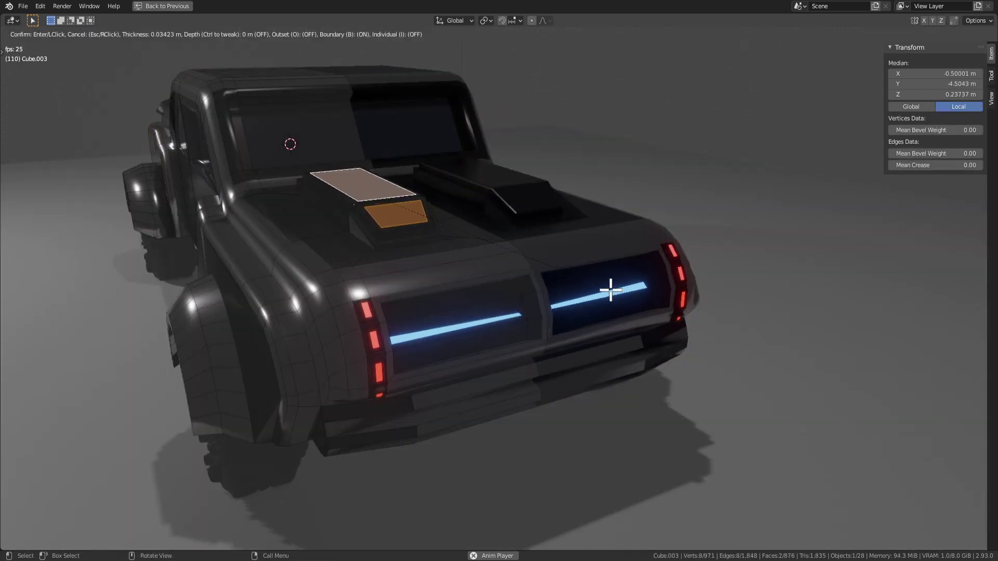
click(611, 290)
key(e)
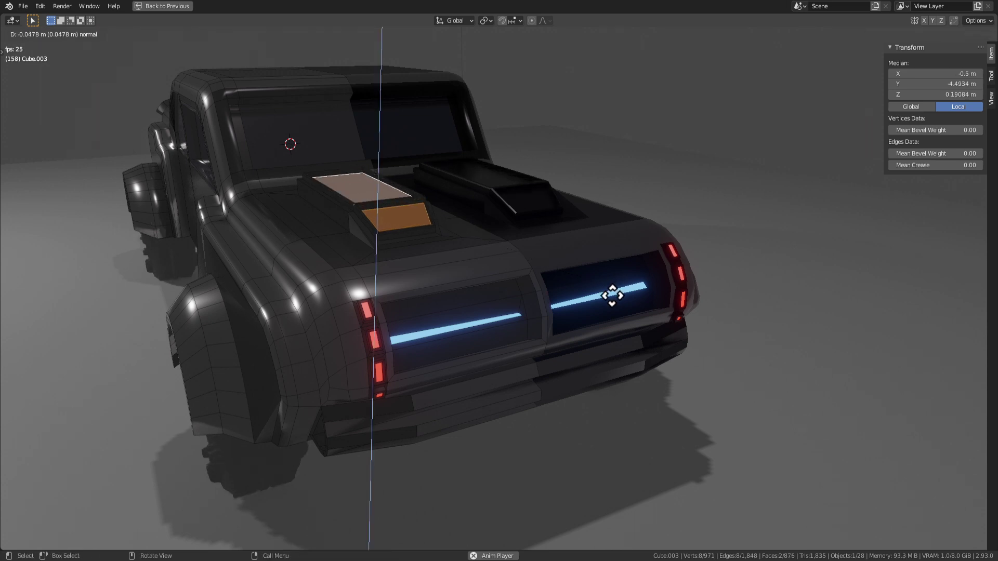
click(612, 296)
key(g)
click(560, 278)
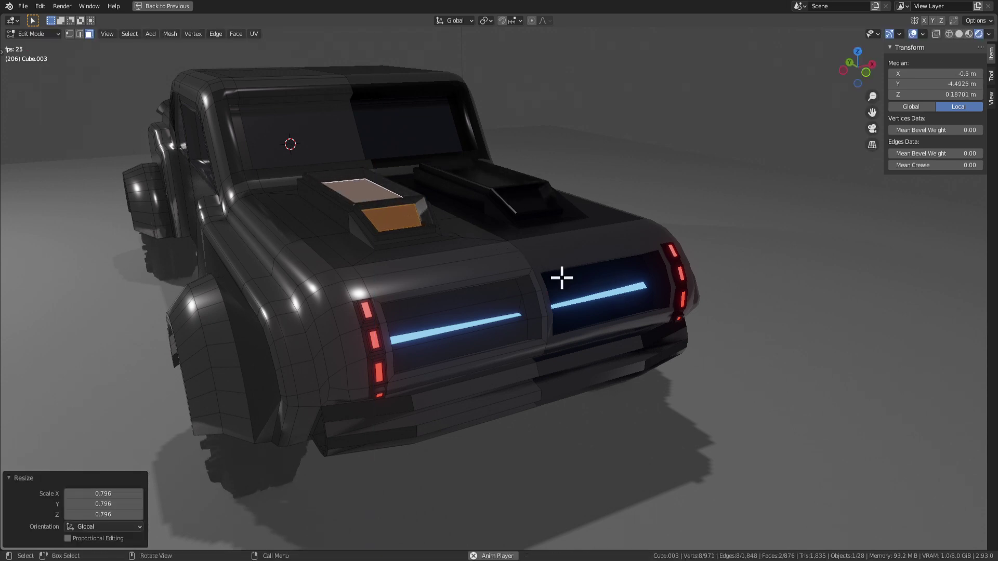
key(Tab)
middle_drag(560, 278, 514, 308)
Undo the inset, extrusion and resize of the hood scoop faces and leave mesh editing.
key(ctrl+z)
key(ctrl+z)
key(ctrl+z)
key(ctrl+z)
scroll(524, 318, down, 4)
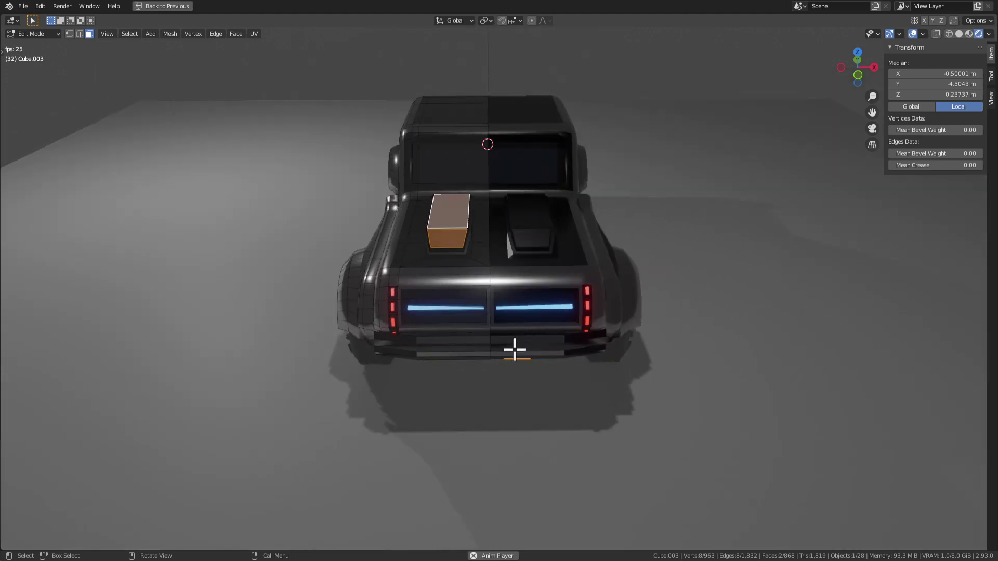
key(Tab)
middle_drag(515, 349, 505, 412)
scroll(554, 405, down, 3)
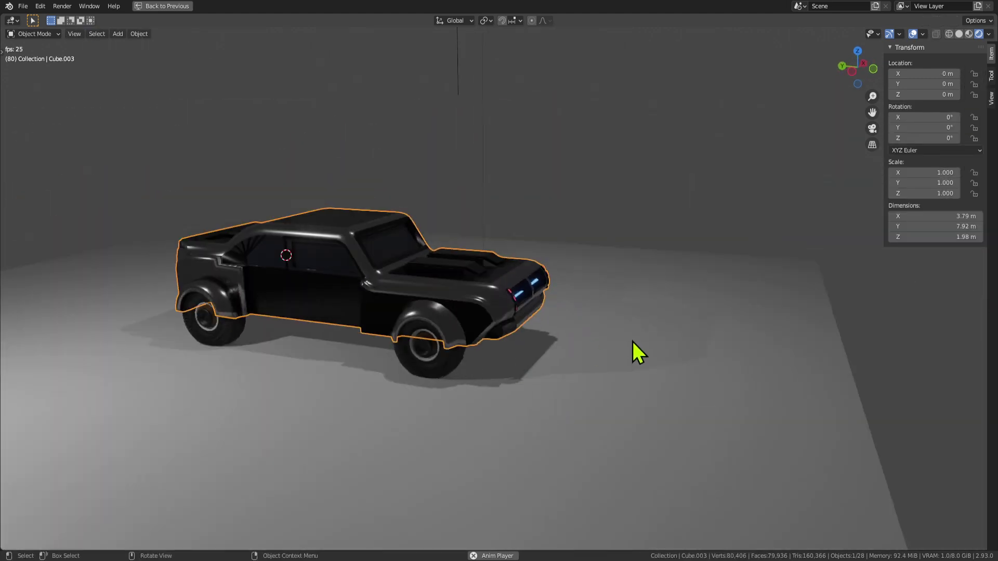
Inset the small side panel face below the rear quarter window about 0.015 m and extrude it inward about 0.03 m.
middle_drag(633, 343, 379, 329)
scroll(379, 329, up, 2)
key(Tab)
key(Tab)
middle_drag(308, 338, 447, 327)
key(Tab)
scroll(225, 282, up, 3)
middle_drag(225, 283, 265, 329)
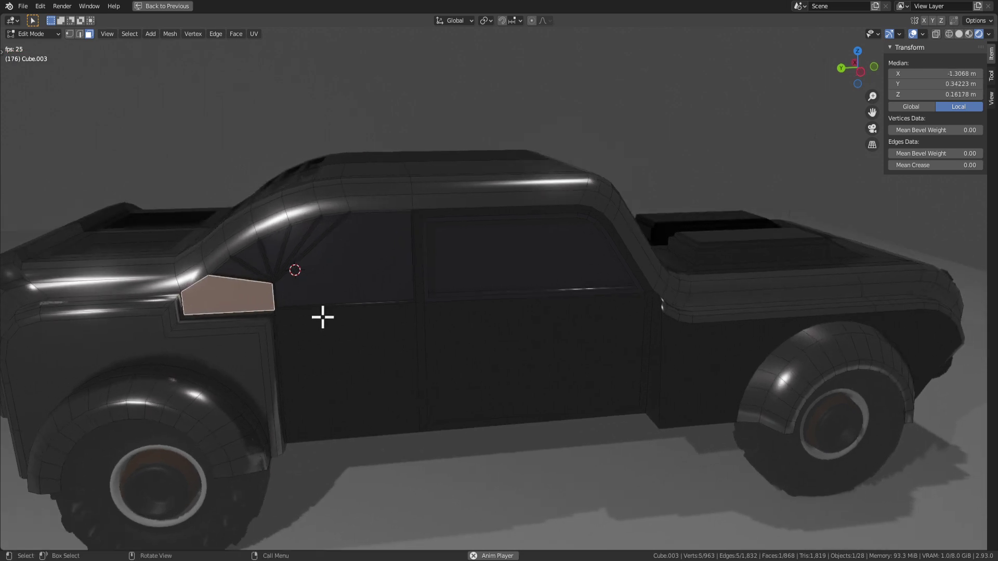
key(KP_Decimal)
key(e)
click(665, 419)
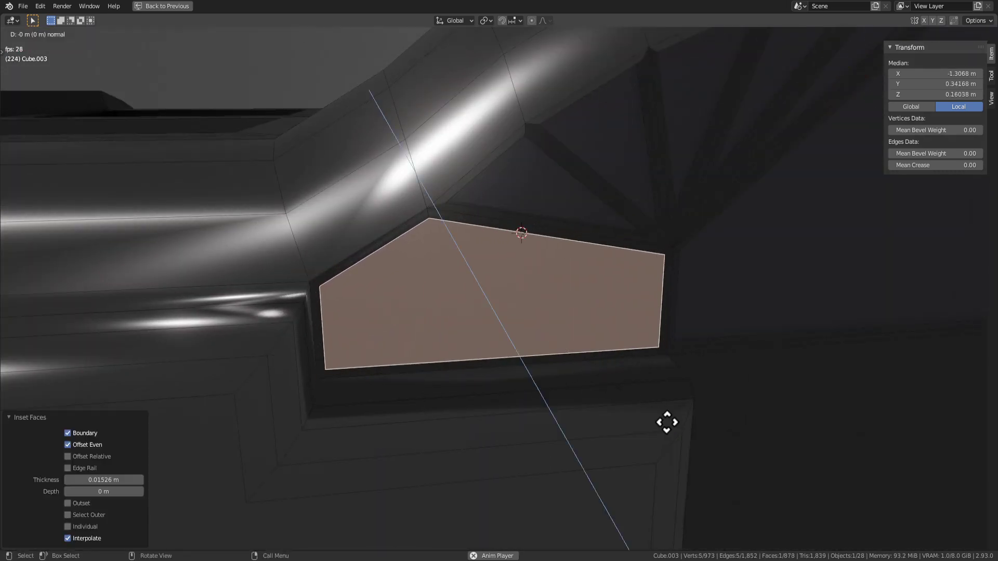
key(e)
click(664, 420)
scroll(660, 435, down, 8)
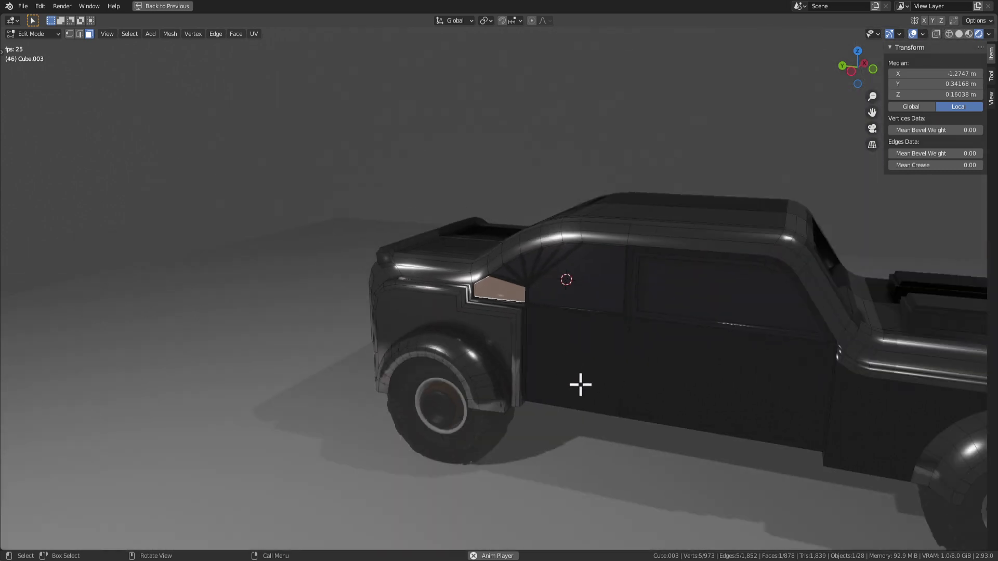
middle_drag(581, 385, 614, 403)
right_click(479, 285)
click(447, 267)
key(Tab)
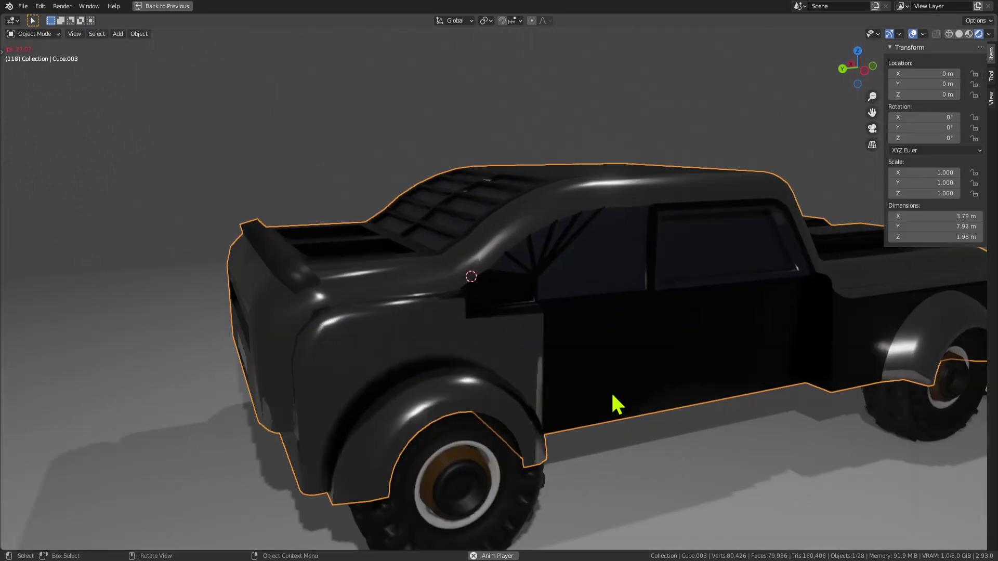
Examine the car's rear end and side from several angles.
key(Tab)
key(Tab)
click(447, 336)
middle_drag(449, 337, 565, 349)
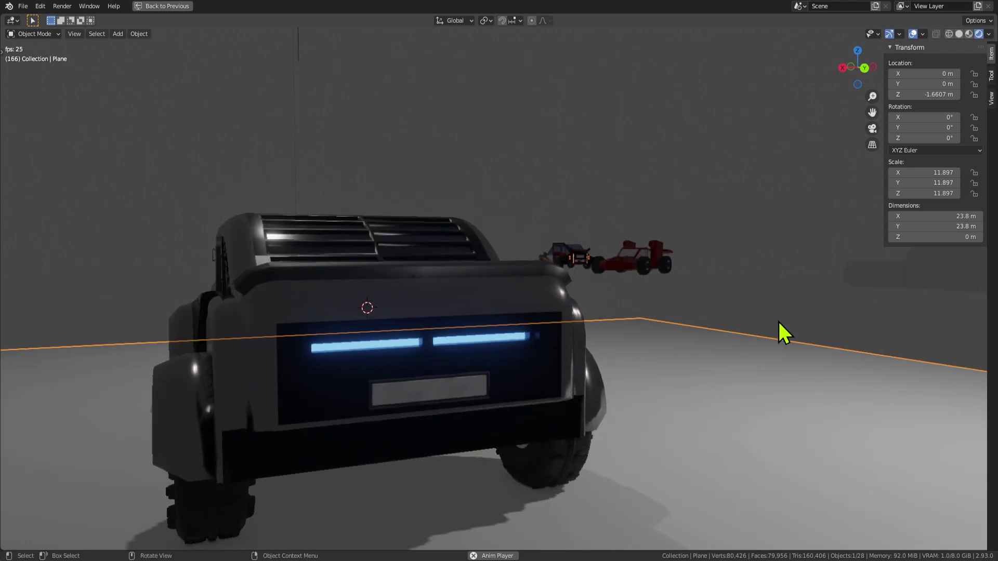
click(779, 323)
scroll(811, 336, down, 2)
middle_drag(811, 336, 554, 337)
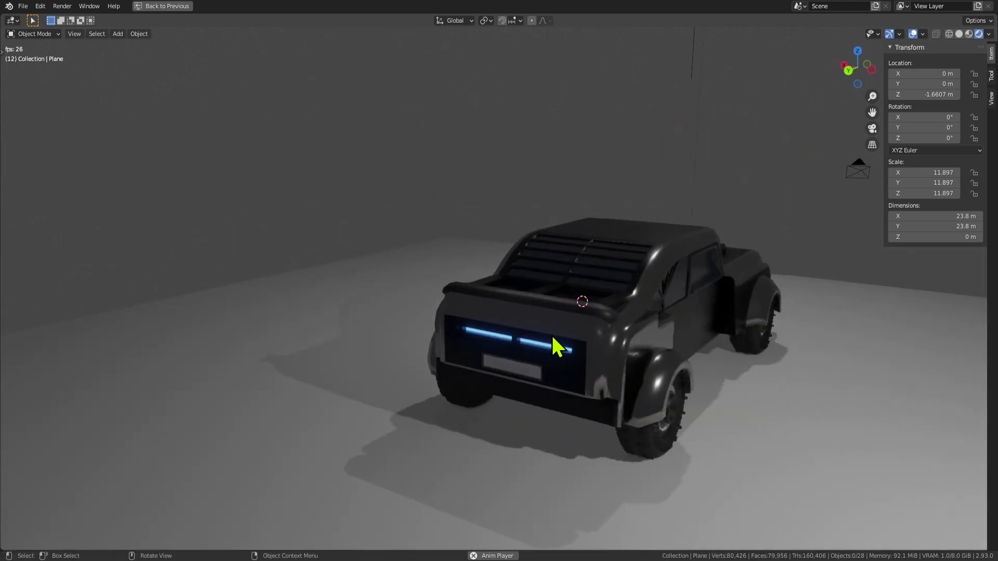
middle_drag(665, 321, 656, 343)
Add a text object and move it about 2.6 m along Y behind the car.
key(shift+a)
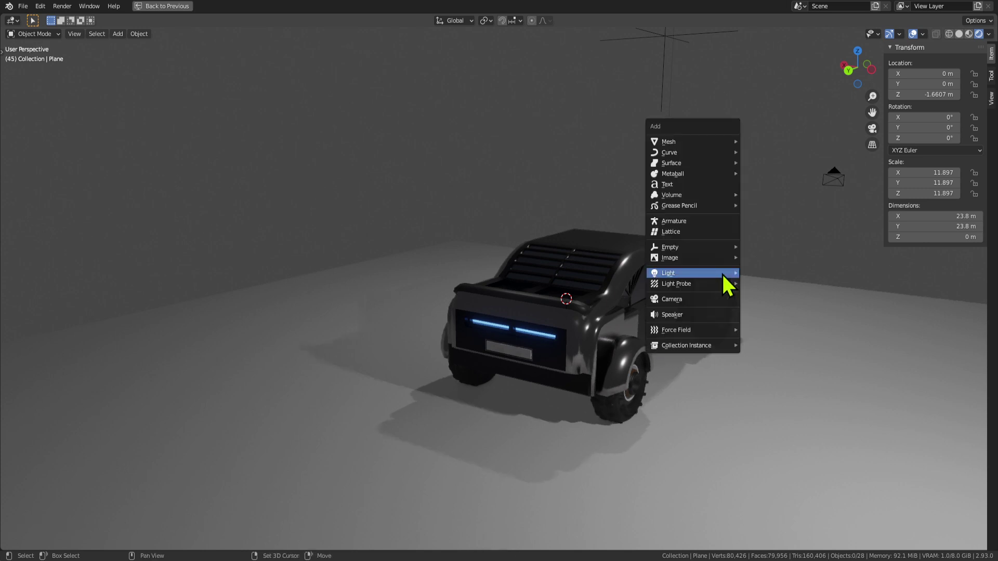
mouse_move(720, 275)
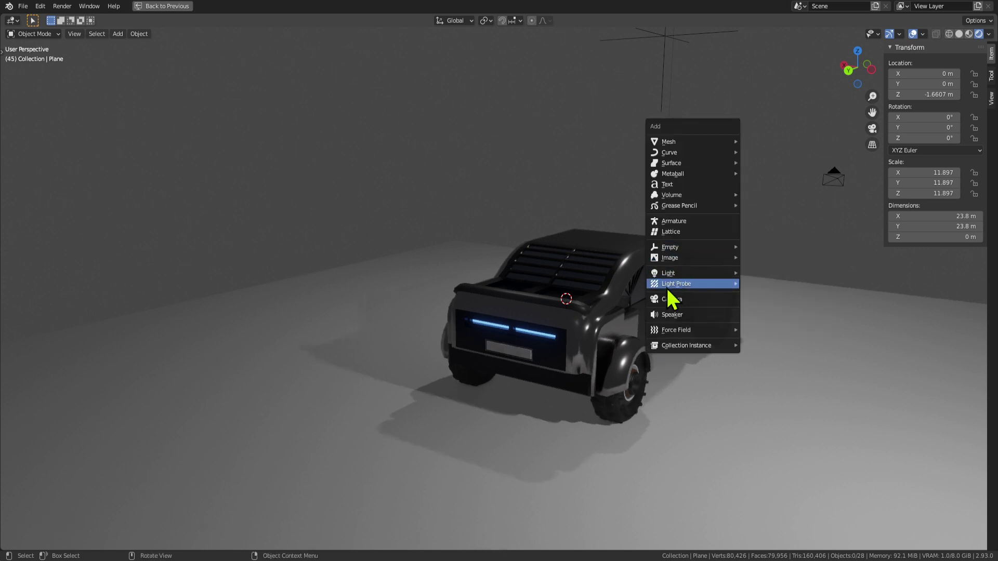
click(675, 185)
key(g)
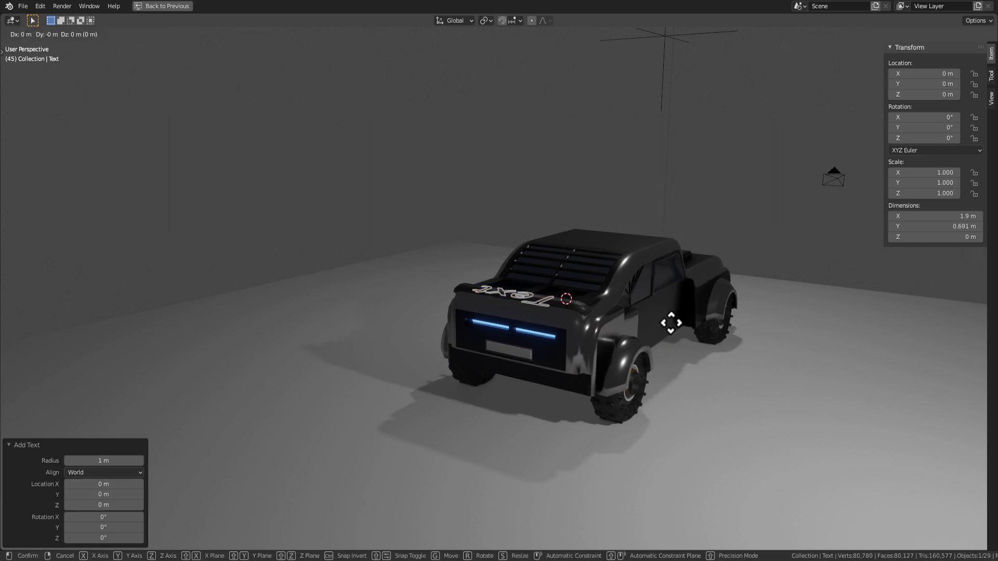
key(y)
click(607, 391)
Rotate the text 90° about X and 180° about Z to face the rear.
text(rx)
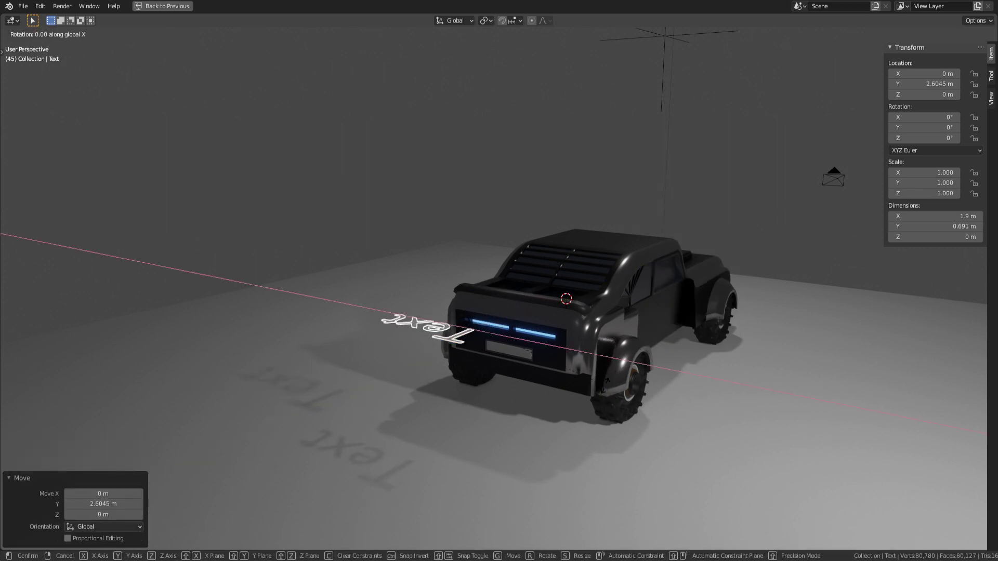
text(90)
click(611, 399)
text(rz)
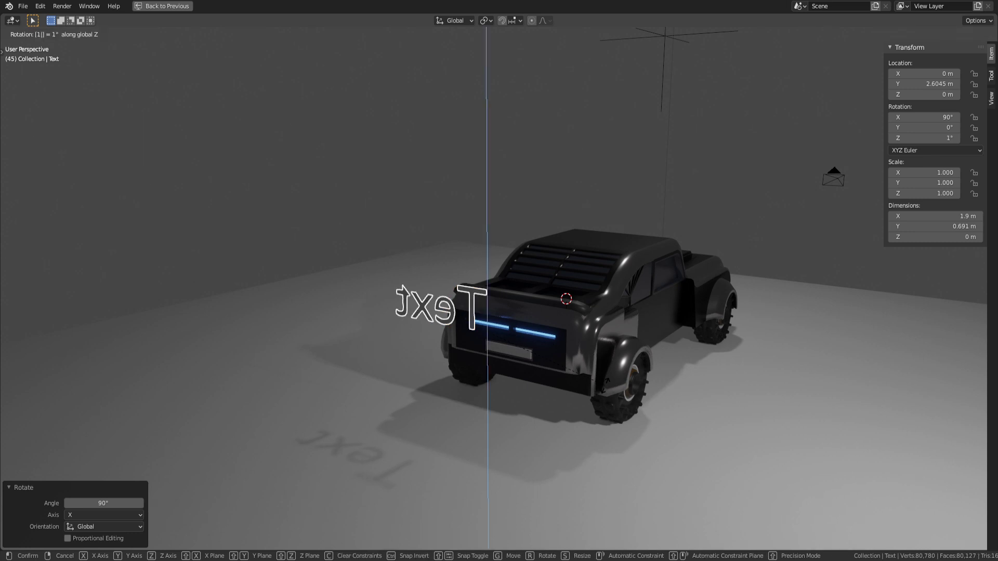
text(180)
click(611, 400)
Scale the text to about 0.4 and lower it about 0.55 m to the license plate's height.
key(s)
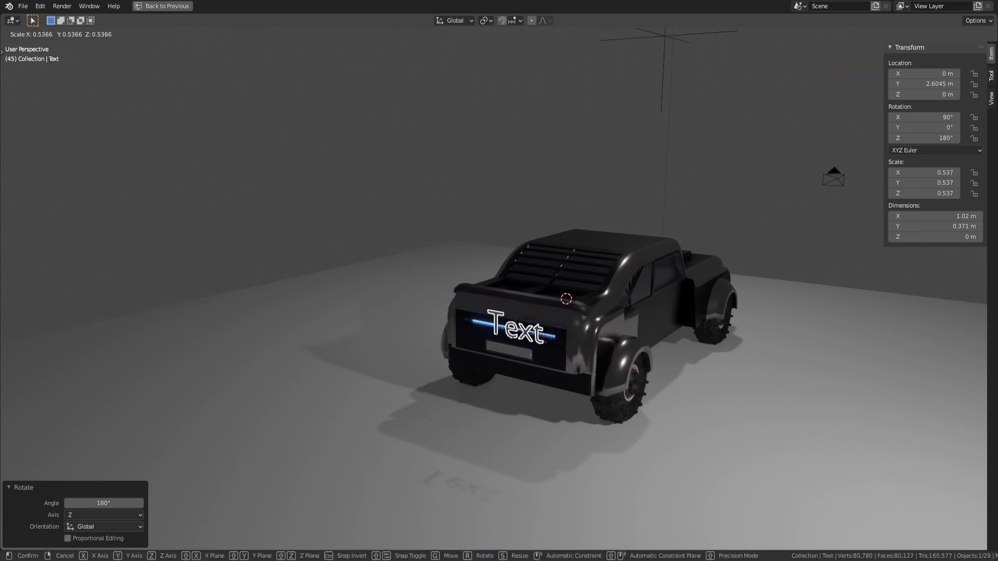
click(563, 350)
scroll(567, 350, up, 6)
middle_drag(570, 349, 635, 323)
key(g)
key(z)
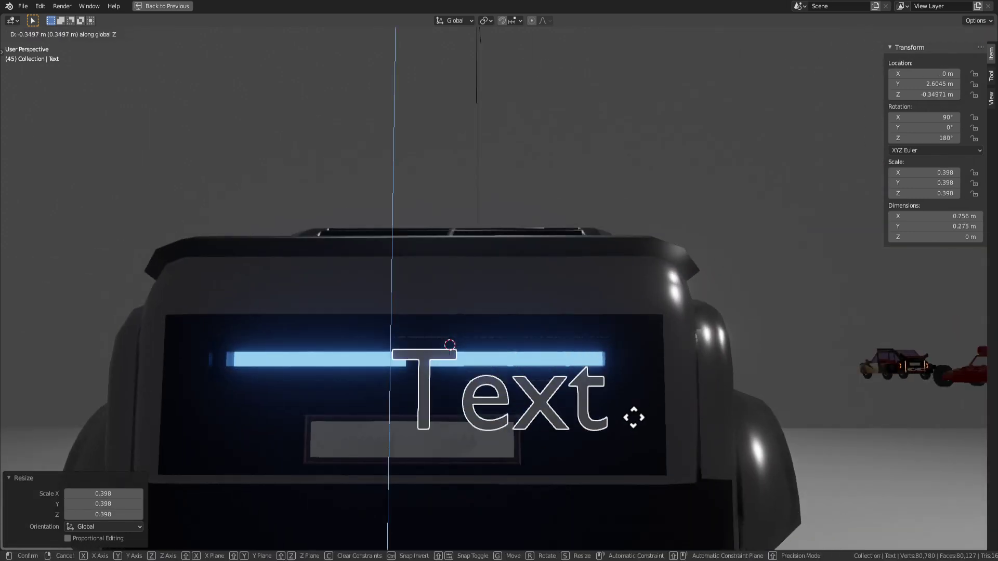
click(681, 463)
Move the text about 0.59 m along Y toward the car and about 0.45 m along X onto the plate.
middle_drag(682, 463, 614, 486)
key(g)
key(y)
click(721, 453)
key(g)
key(x)
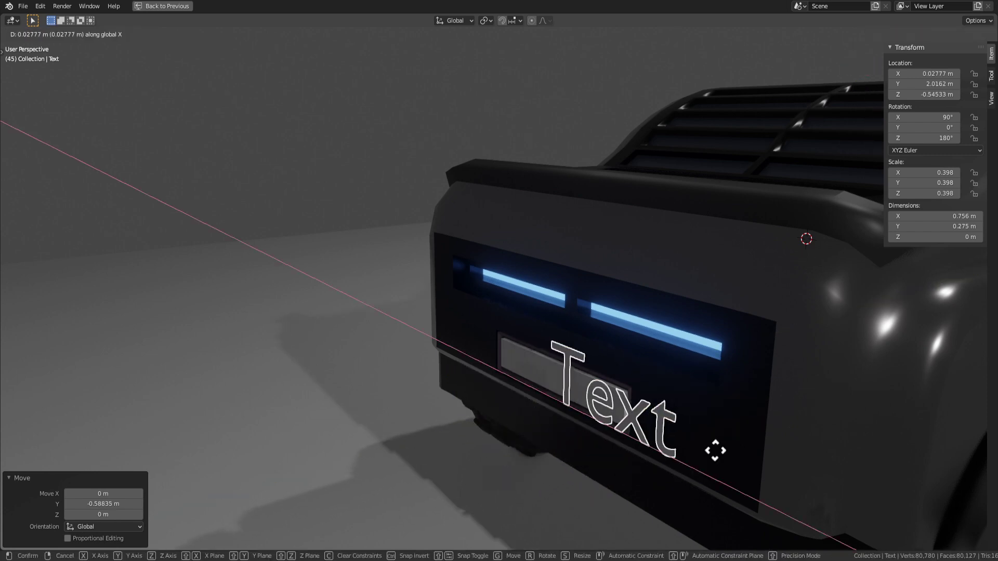
click(668, 422)
Set the base color of the text's material to black.
key(ctrl+space)
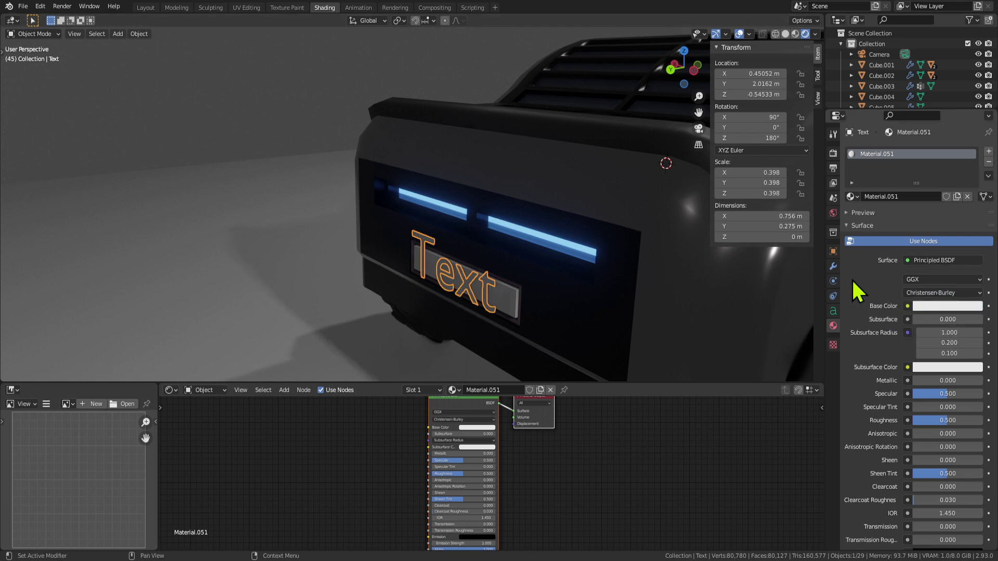
click(927, 307)
click(950, 307)
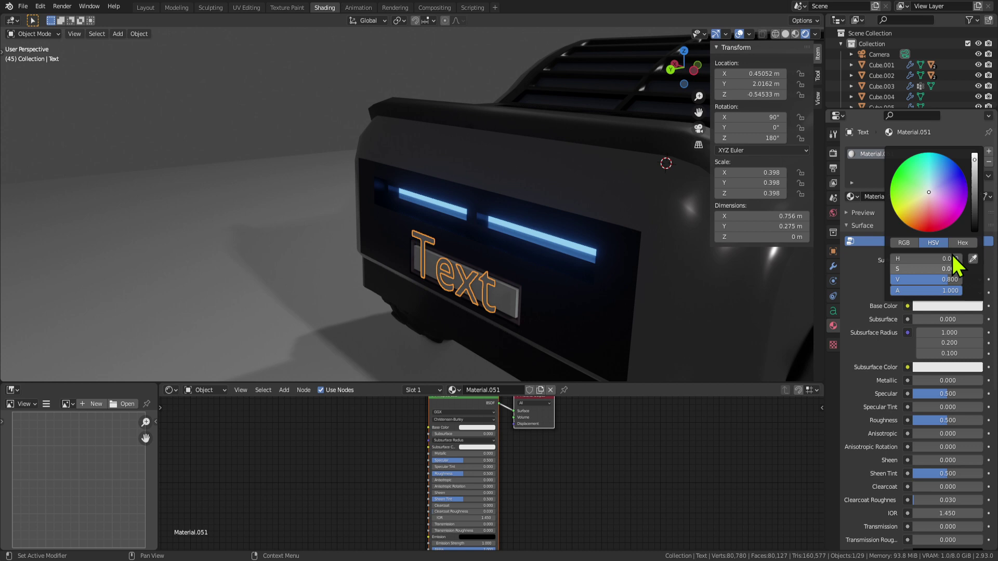
click(975, 177)
drag(974, 177, 452, 330)
Reduce the text's scale to about 0.16 and shift it along X to about 0.35 m.
scroll(551, 305, down, 5)
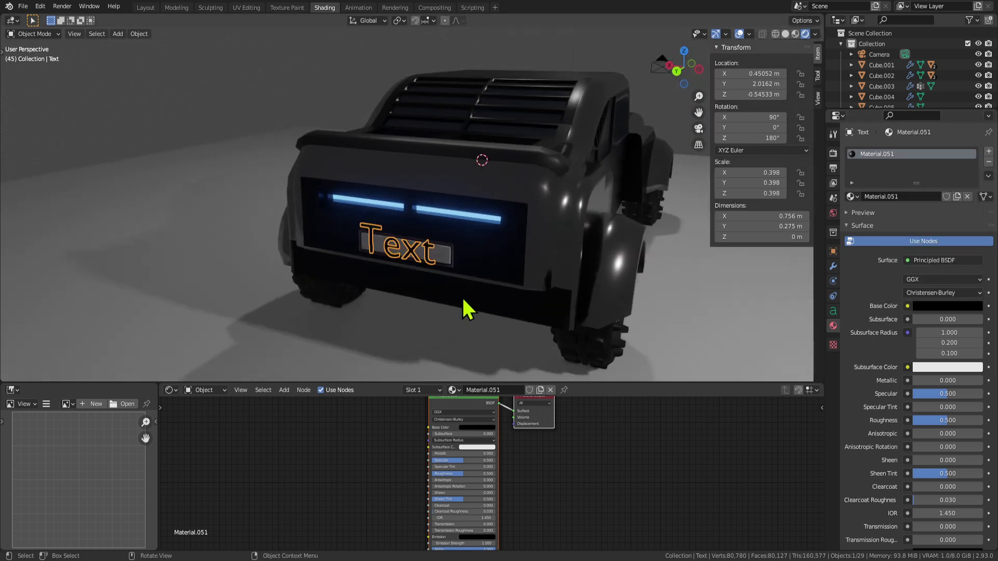
key(s)
click(491, 331)
scroll(492, 330, up, 3)
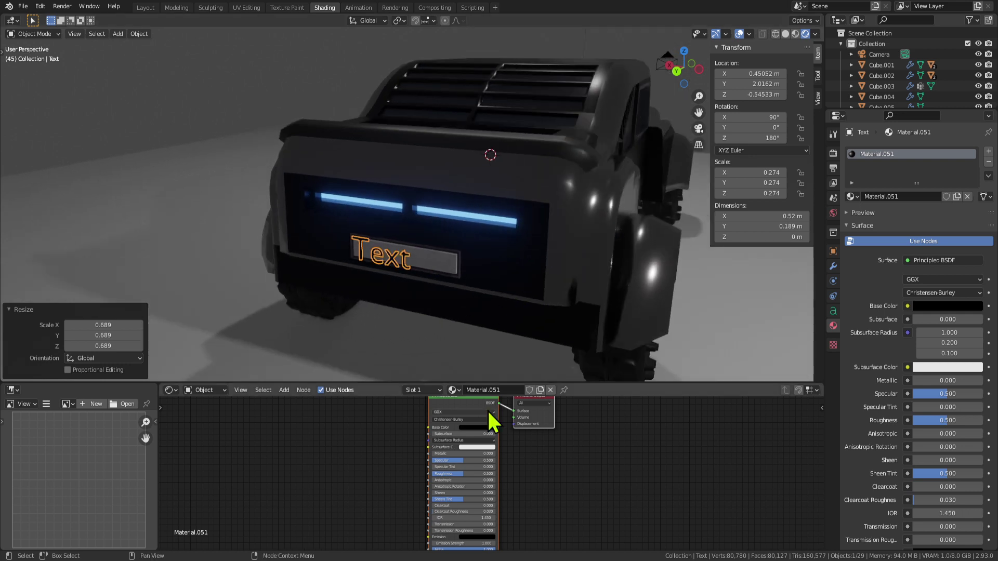
key(g)
key(y)
right_click(477, 322)
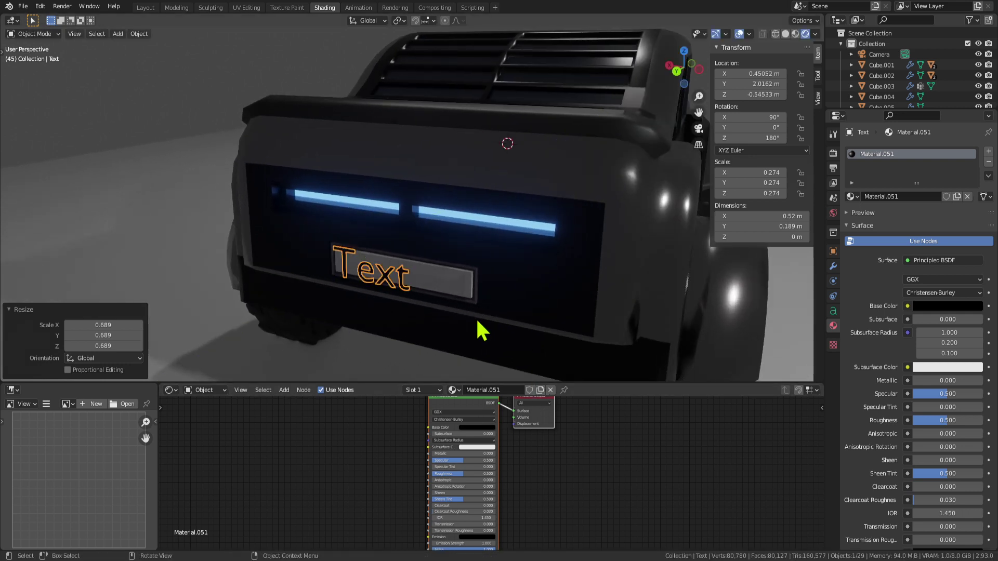
key(g)
key(x)
click(493, 327)
key(s)
click(457, 319)
Position the text on the plate's surface at about X 0.22 m, Y 2.0 m and Z -0.50 m.
key(g)
key(y)
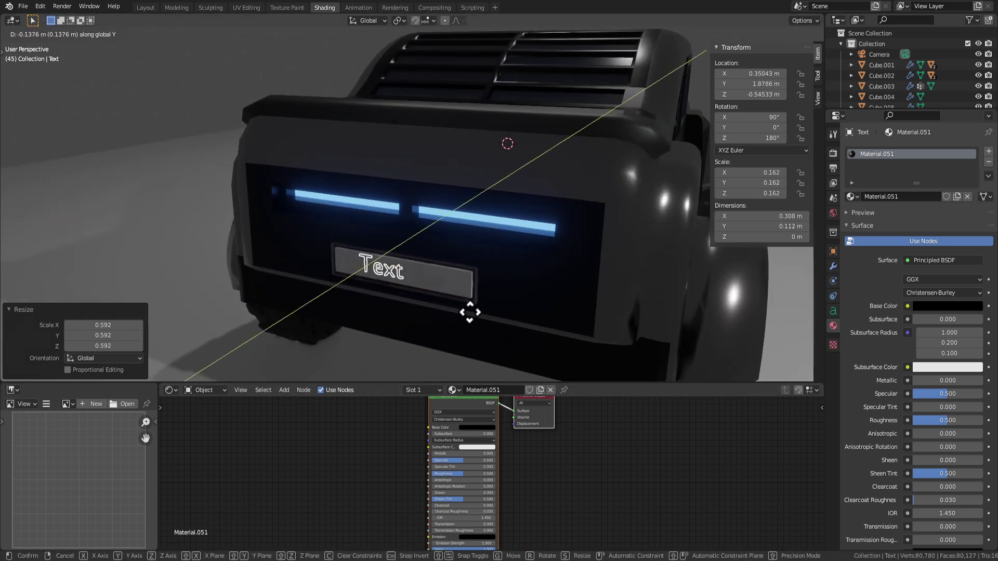
click(464, 318)
scroll(461, 334, up, 1)
key(g)
key(x)
middle_drag(457, 333, 430, 305)
key(y)
click(457, 318)
key(g)
key(y)
key(z)
click(441, 307)
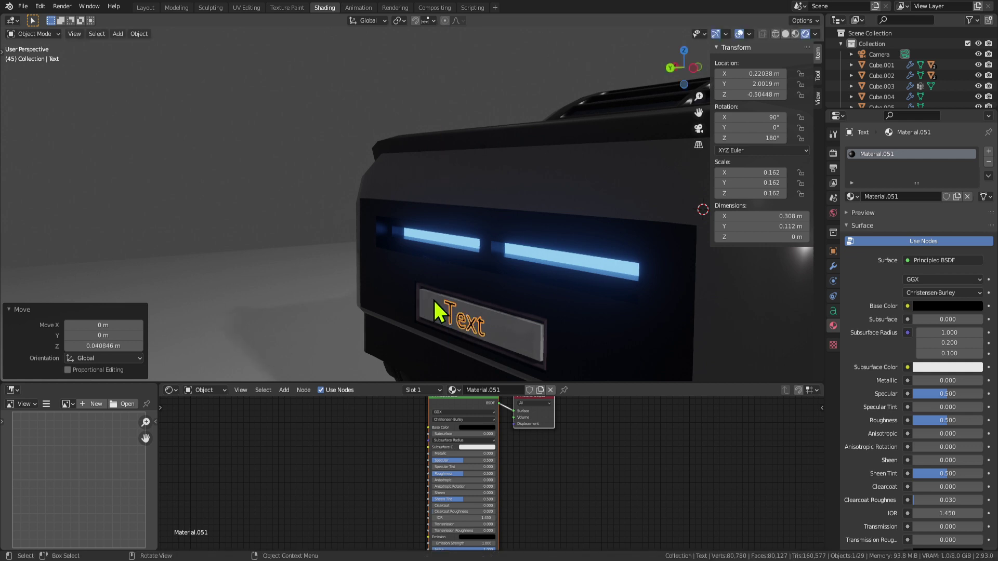
Set the text's horizontal alignment to Center and move it along X to about 0.06 m on the plate.
click(833, 310)
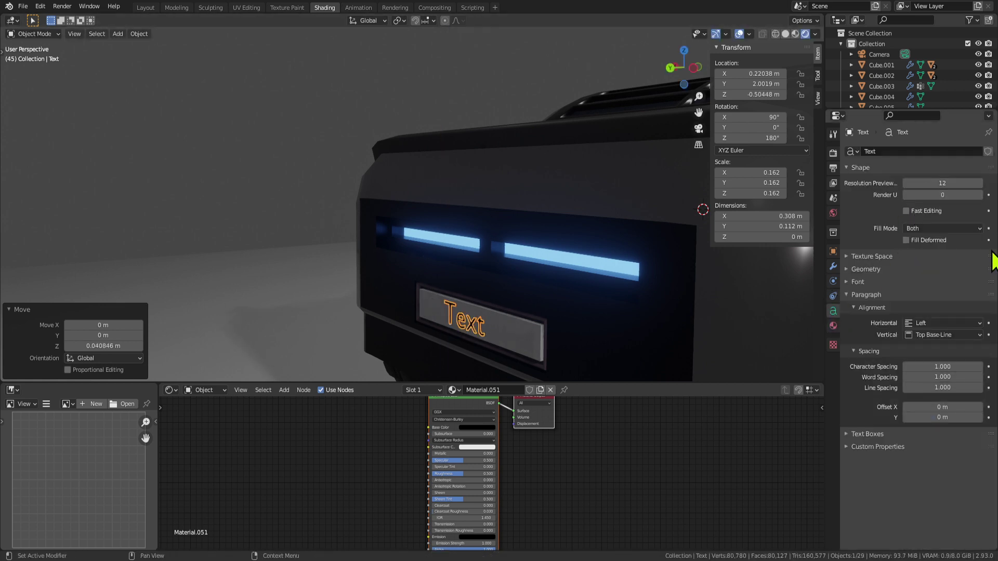
click(941, 324)
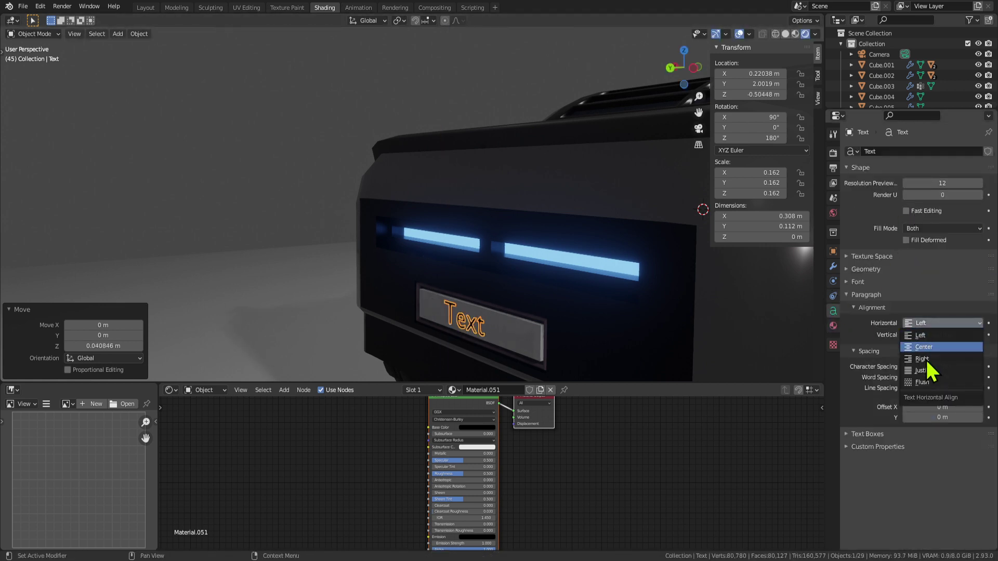
click(928, 347)
key(g)
key(x)
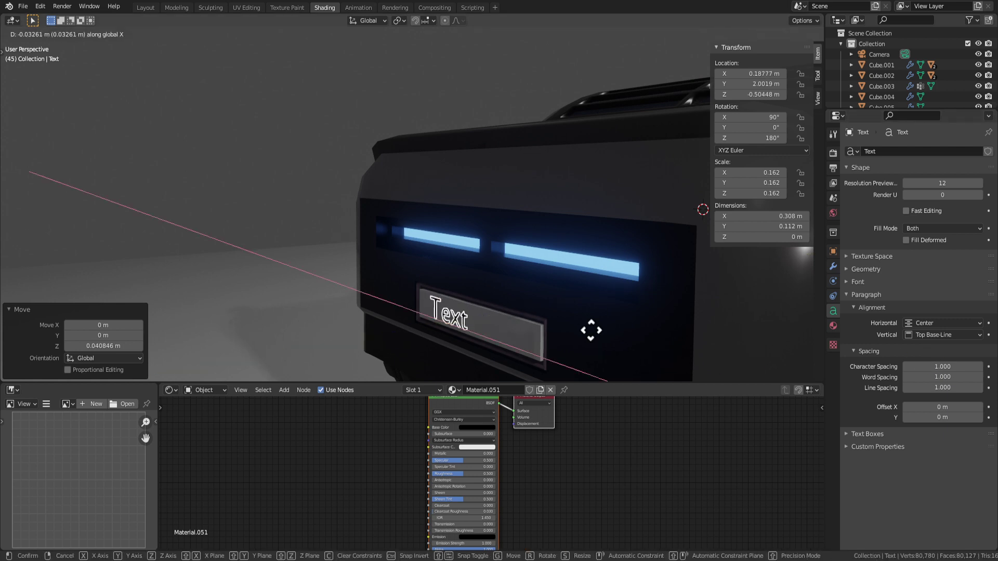
click(601, 338)
Add a Solidify modifier to the text with a thickness of -0.03 m.
click(833, 267)
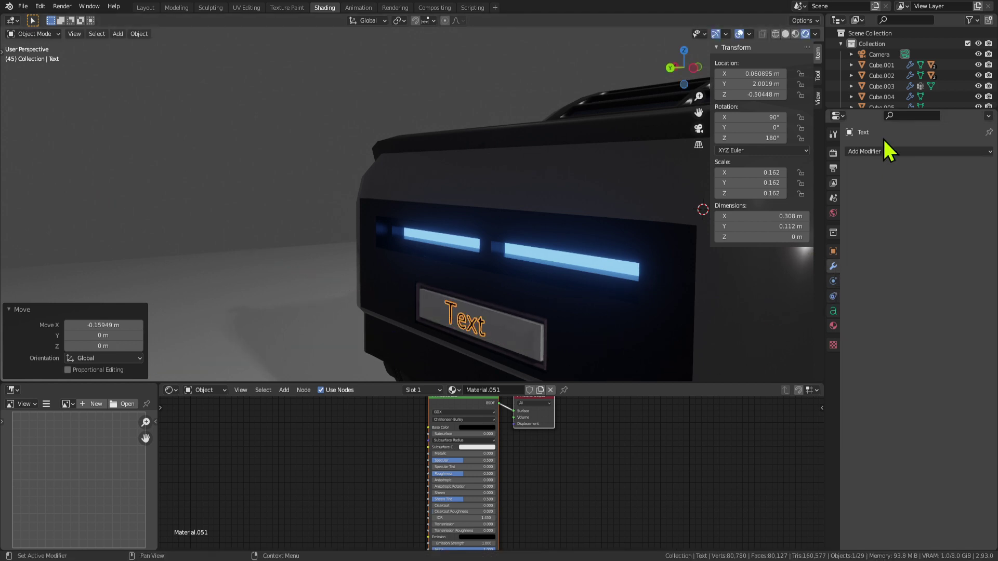
click(889, 151)
click(815, 276)
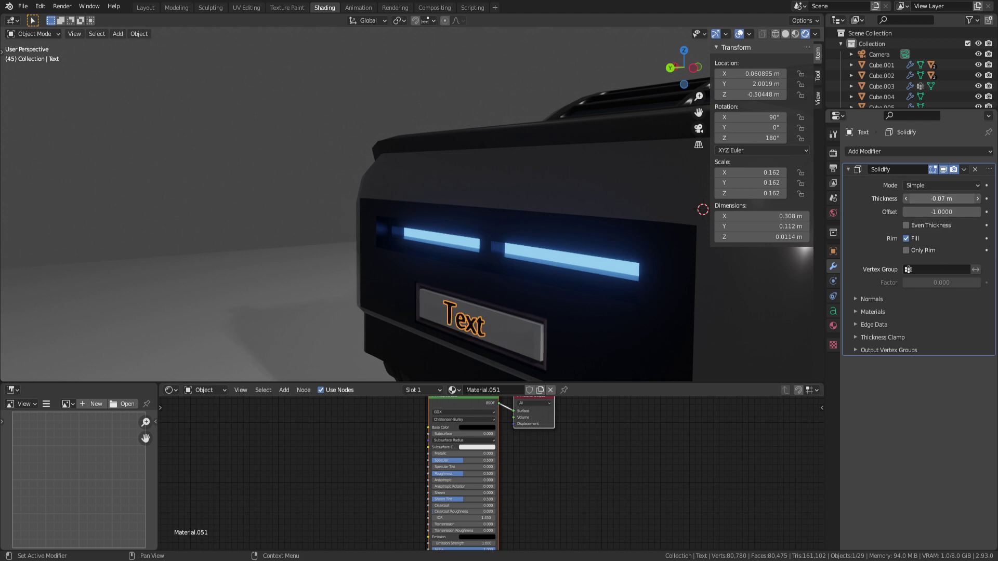
click(564, 307)
middle_drag(564, 307, 592, 315)
scroll(575, 318, down, 3)
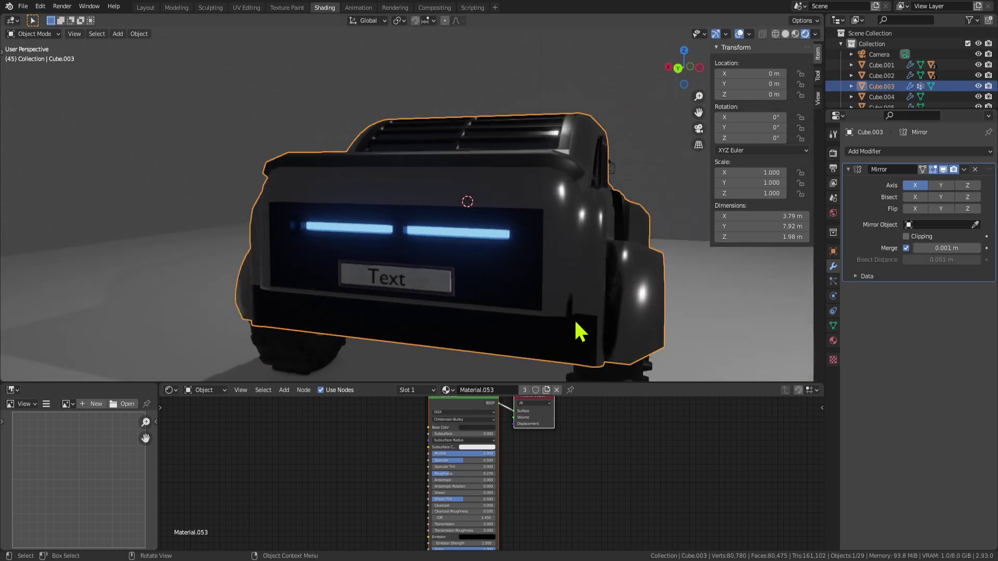
Replace the placeholder wording of the rear license plate's text object with a first name.
click(385, 287)
middle_drag(384, 288, 508, 285)
key(Tab)
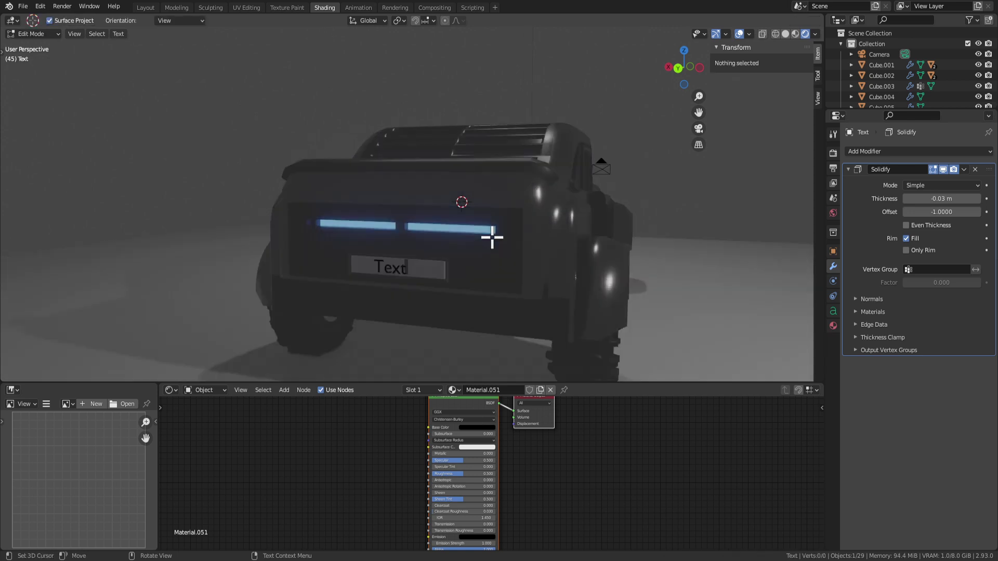
key(BackSpace)
text(Selina)
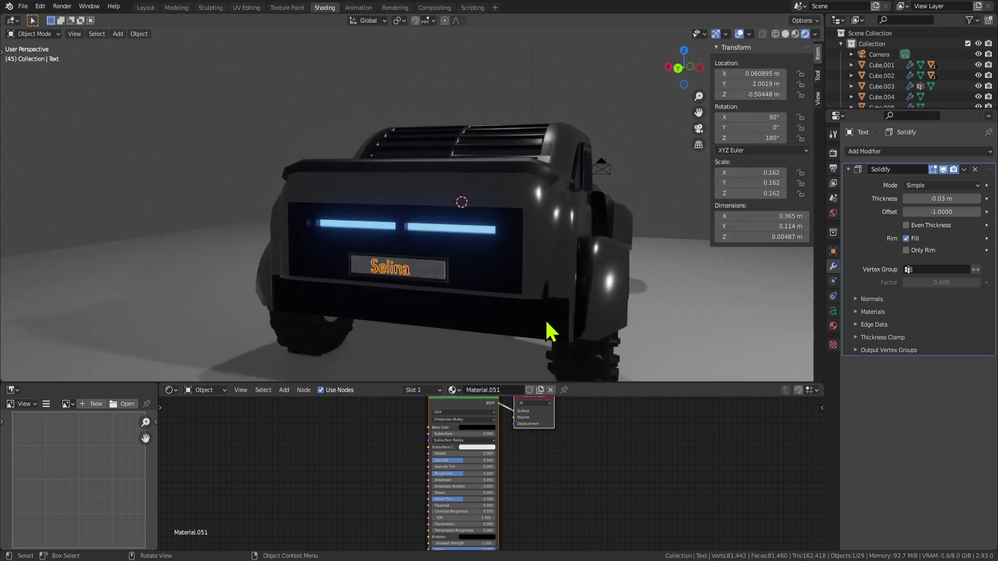
Move the name text along the X axis so it sits centered on the rear license plate.
click(410, 270)
click(411, 271)
scroll(494, 282, up, 5)
scroll(512, 278, down, 3)
key(g)
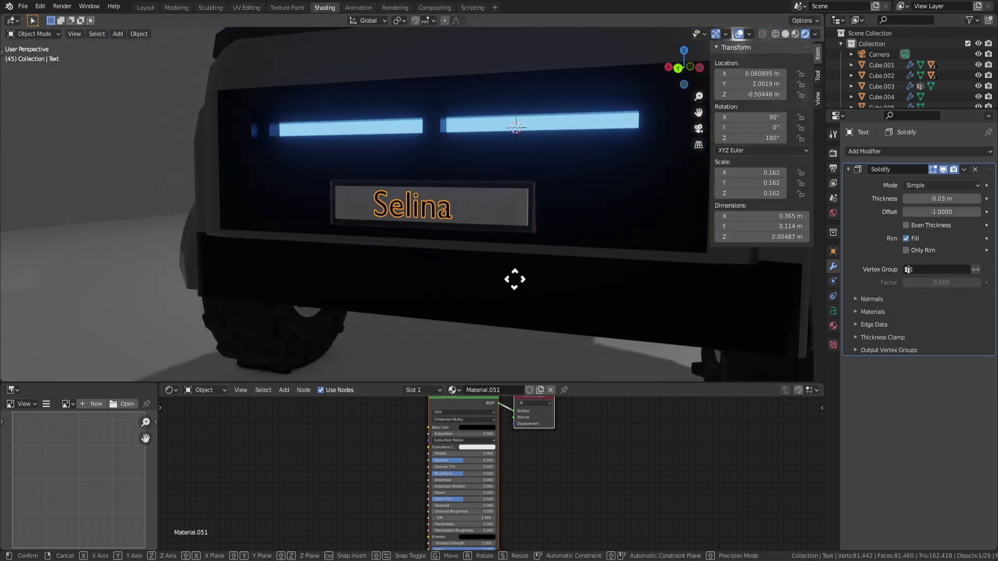
key(x)
click(535, 276)
click(546, 283)
scroll(551, 317, down, 4)
scroll(556, 320, down, 3)
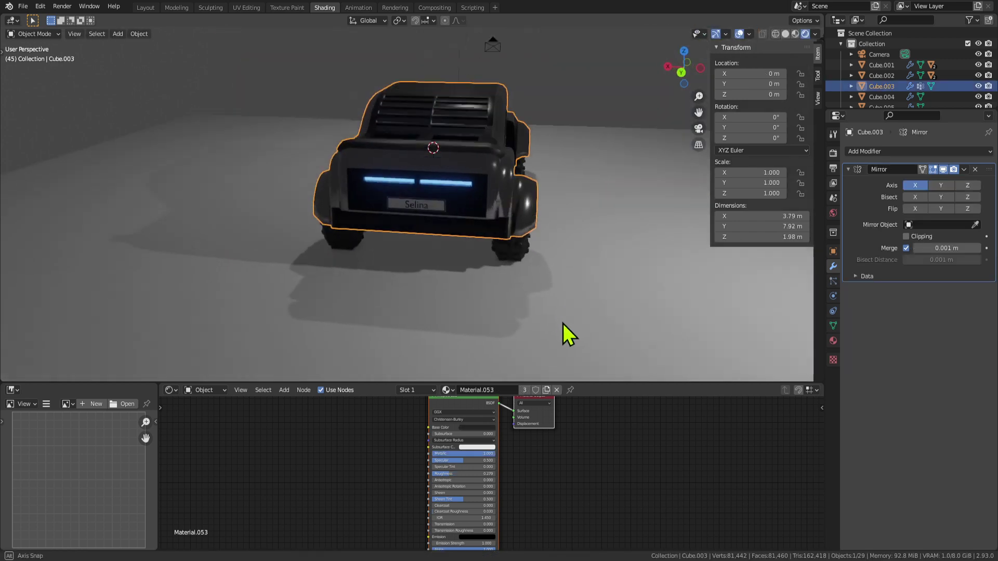
Maximize the 3D viewport, deselect the body and examine the finished car from the rear, side and front.
middle_drag(563, 324, 403, 263)
scroll(486, 275, up, 2)
scroll(487, 268, up, 5)
key(ctrl+space)
scroll(553, 299, down, 6)
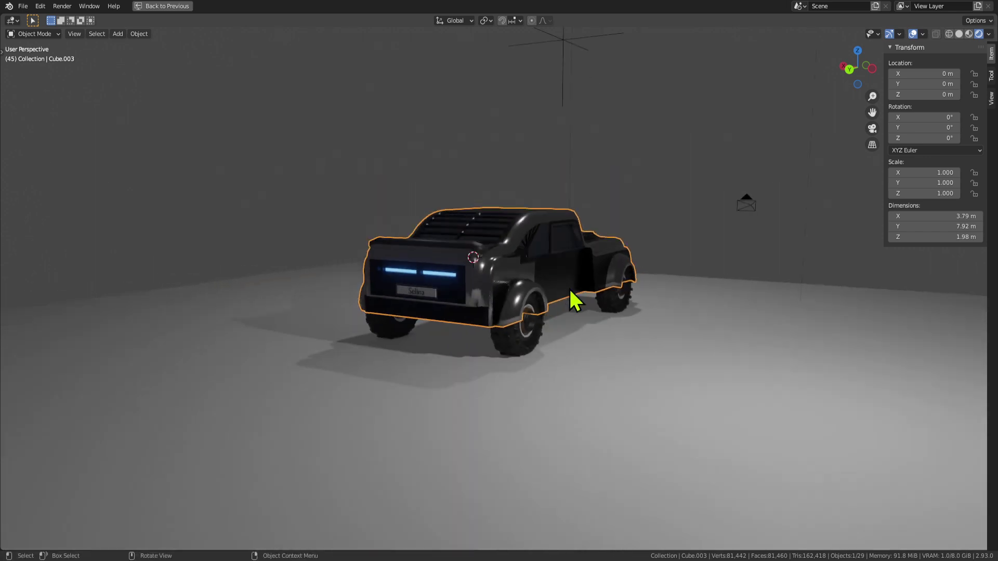
middle_drag(575, 298, 693, 323)
scroll(430, 296, down, 4)
scroll(613, 315, up, 4)
middle_drag(609, 305, 490, 298)
scroll(468, 322, down, 3)
scroll(496, 298, up, 3)
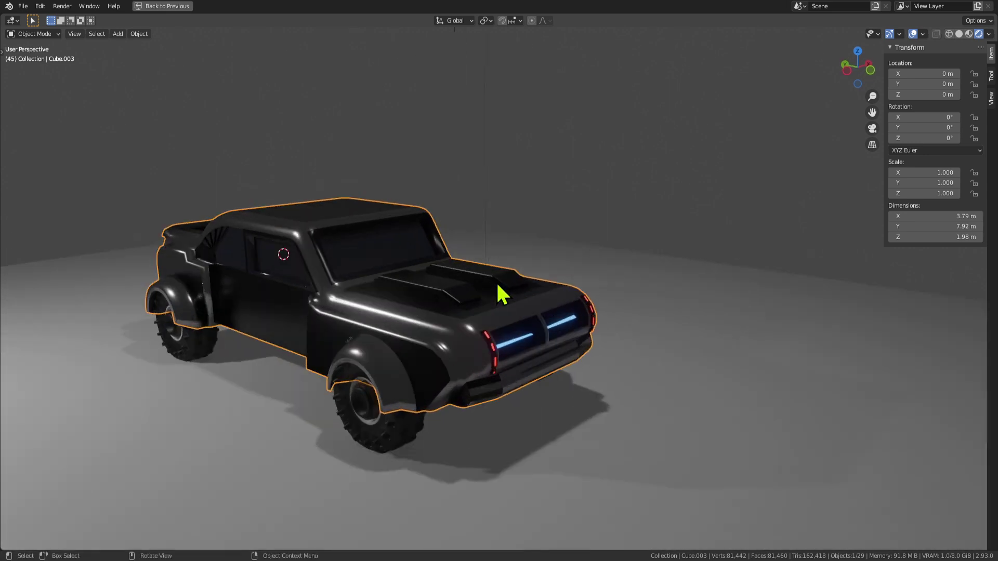
middle_drag(664, 256, 716, 267)
click(668, 289)
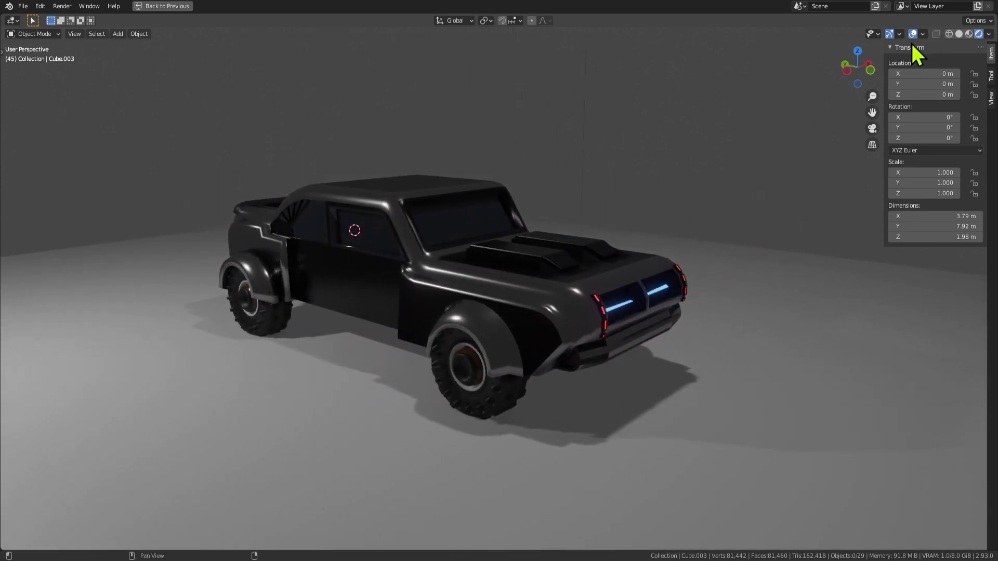
shift+middle_drag(611, 249, 664, 248)
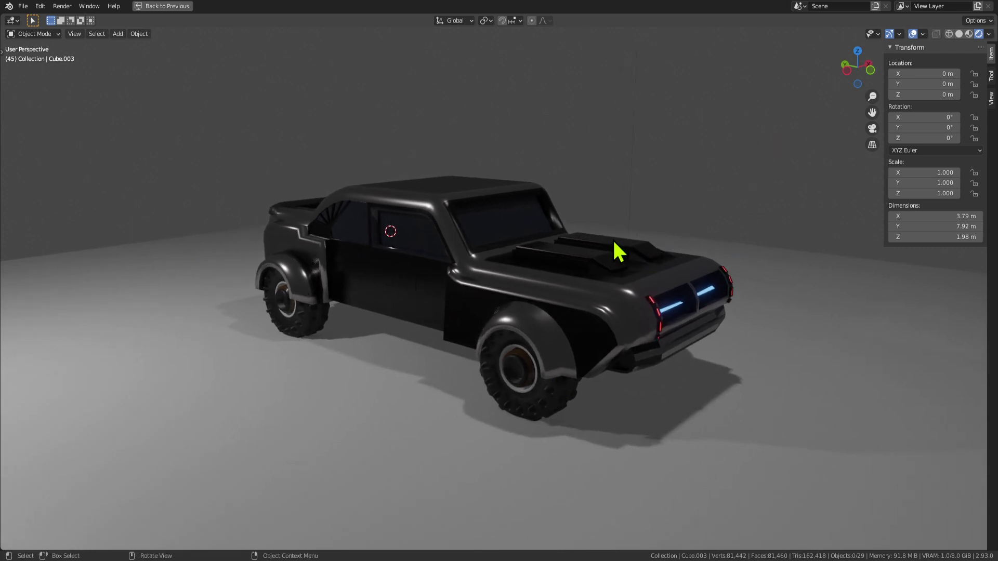
click(395, 264)
click(177, 107)
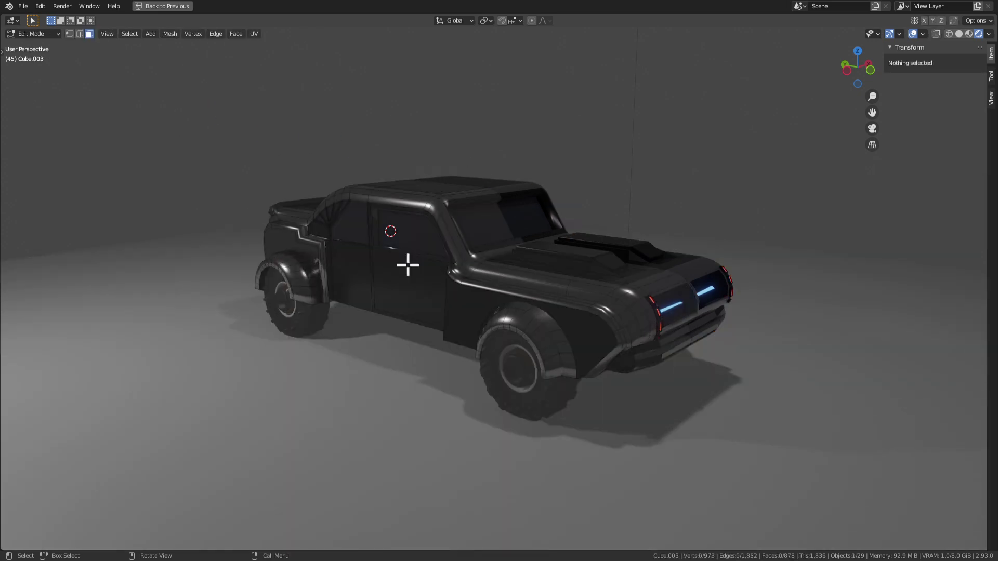
click(408, 263)
click(580, 124)
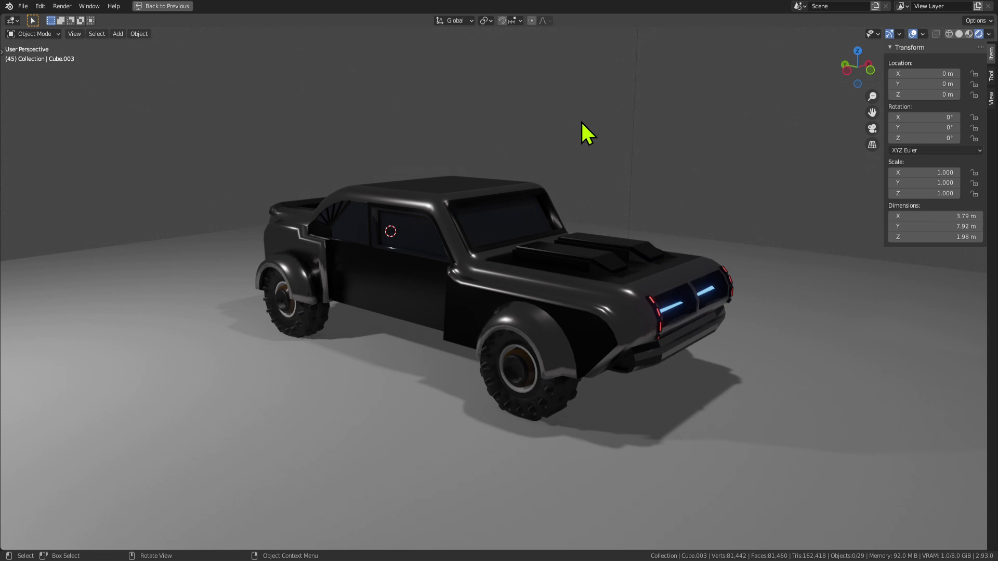
Play the animation in the rendered viewport to examine the car's wheels in motion.
scroll(463, 229, up, 1)
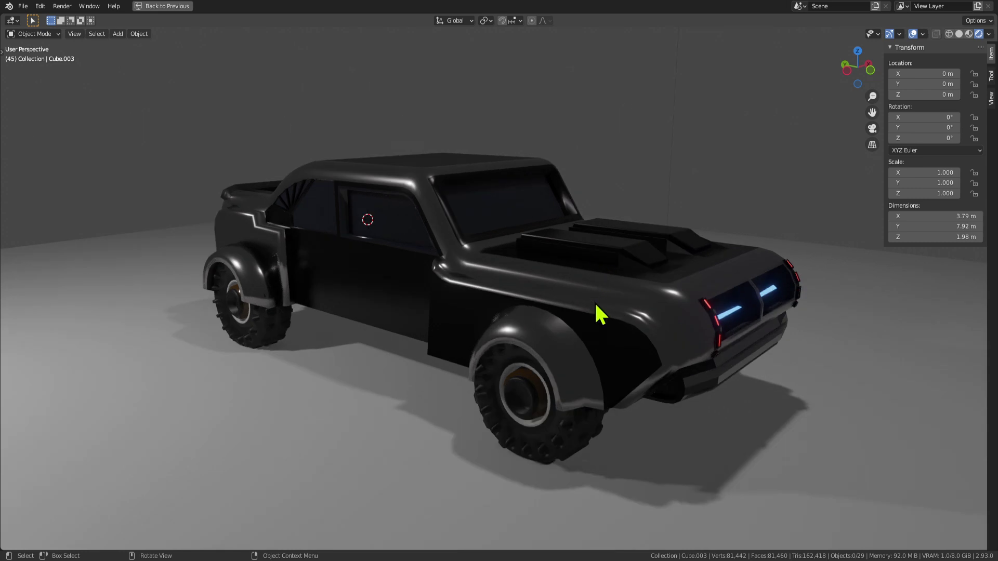
key(space)
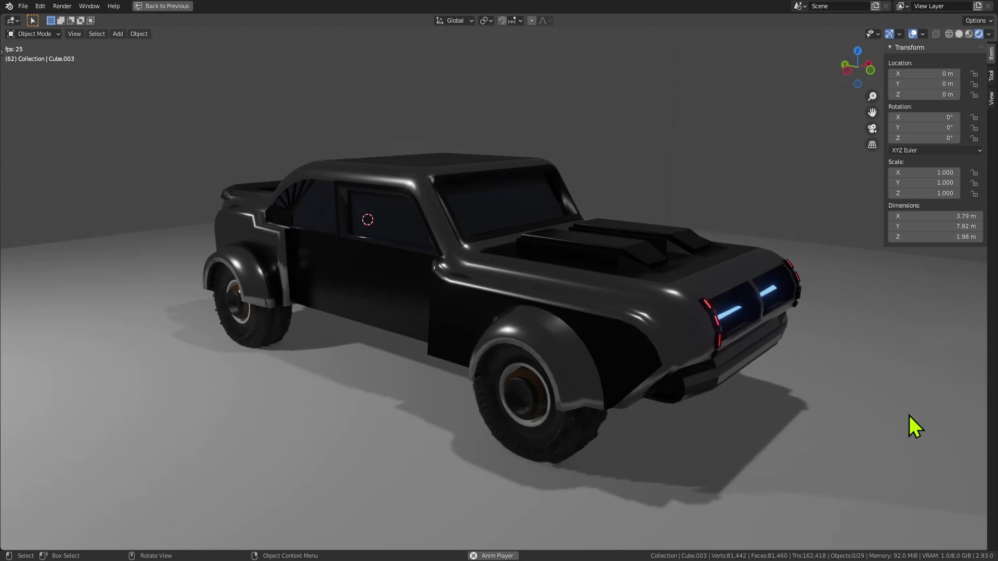